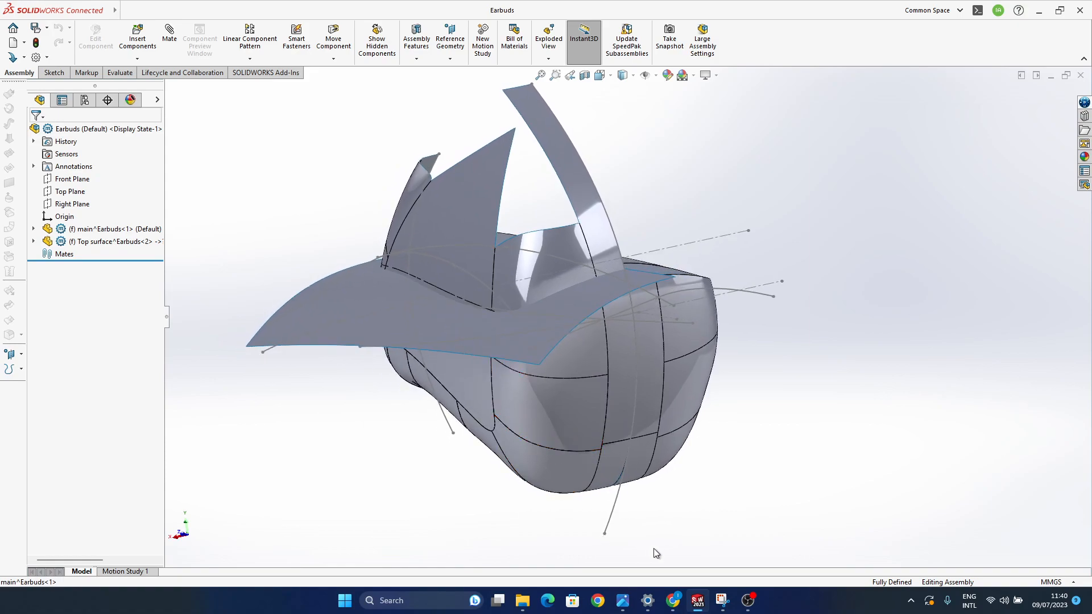
Step: View the earbud reference image and return to the Earbuds assembly
{"action": "mouse_move", "coordinate": [624, 602]}
{"action": "left_click", "coordinate": [586, 564]}
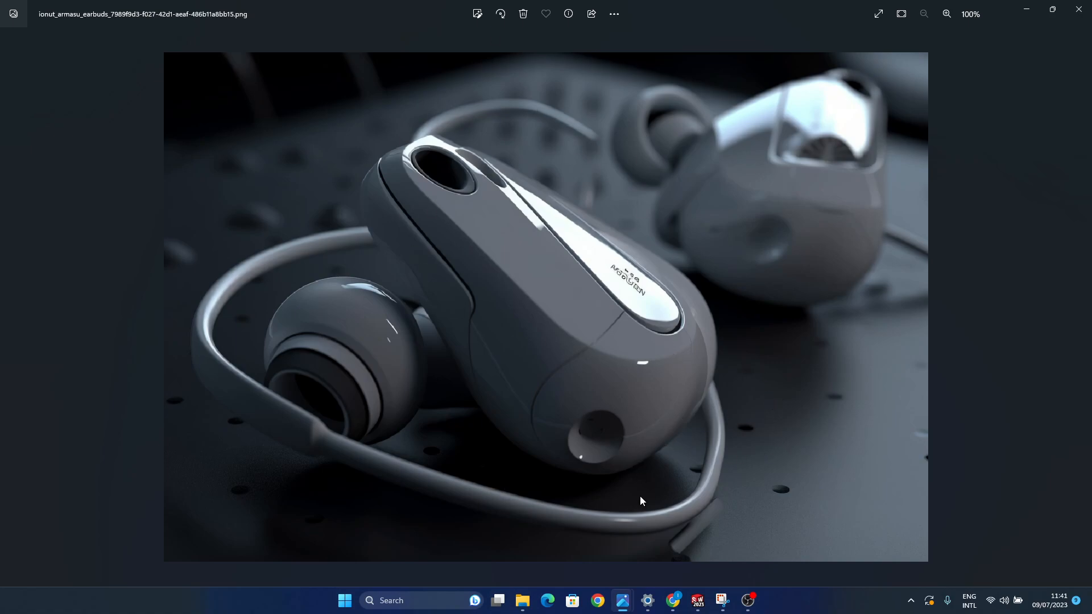
{"action": "left_click", "coordinate": [698, 601]}
Step: Open the Top surface component of the Earbuds assembly in its own part window
{"action": "middle_click_drag", "start_coordinate": [584, 226], "coordinate": [582, 374]}
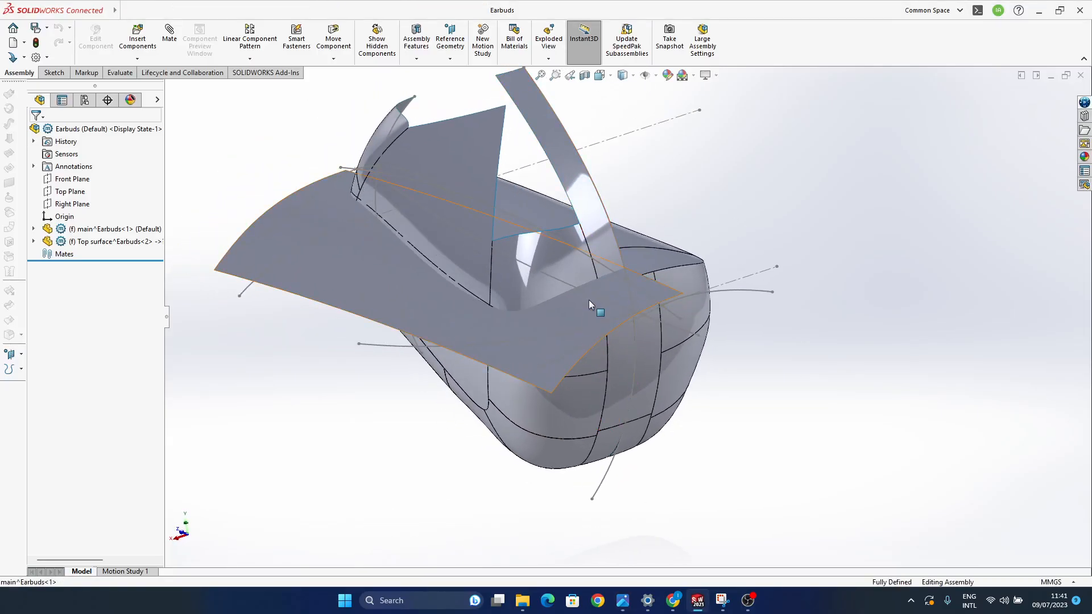
{"action": "middle_click_drag", "start_coordinate": [589, 298], "coordinate": [640, 380], "text": "ctrl"}
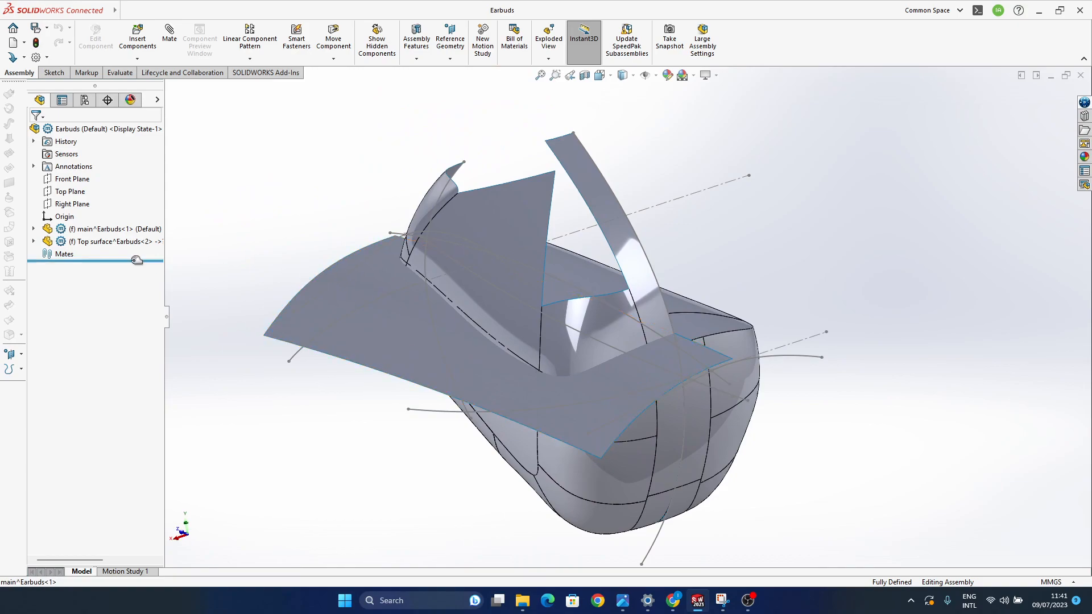
{"action": "left_click", "coordinate": [101, 244]}
{"action": "left_click", "coordinate": [109, 209]}
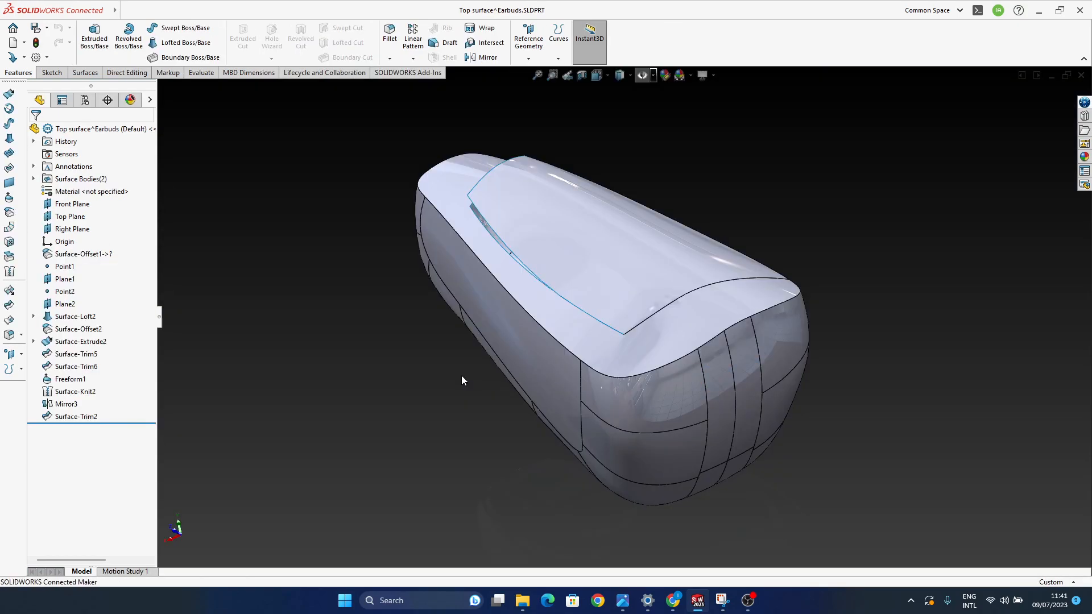
Step: Examine the raised top surface and its trimmed edges on the earbud body from several angles
{"action": "middle_click_drag", "start_coordinate": [648, 390], "coordinate": [569, 392]}
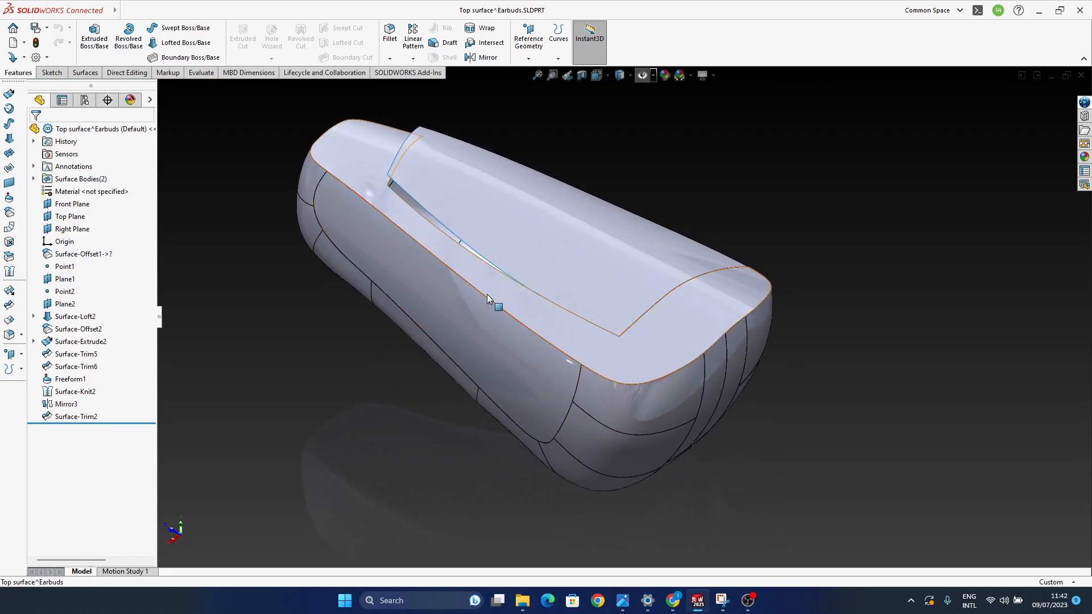
{"action": "middle_click_drag", "start_coordinate": [523, 300], "coordinate": [536, 360], "text": "ctrl"}
{"action": "middle_click_drag", "start_coordinate": [559, 428], "coordinate": [632, 446]}
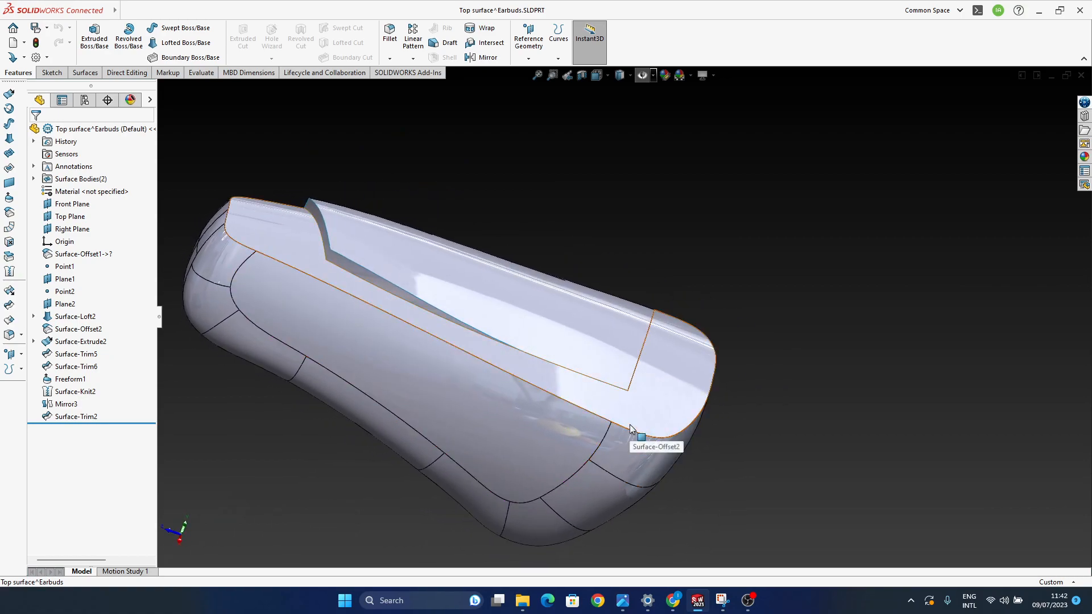
{"action": "middle_click_drag", "start_coordinate": [631, 430], "coordinate": [636, 370]}
{"action": "middle_click_drag", "start_coordinate": [547, 306], "coordinate": [603, 392]}
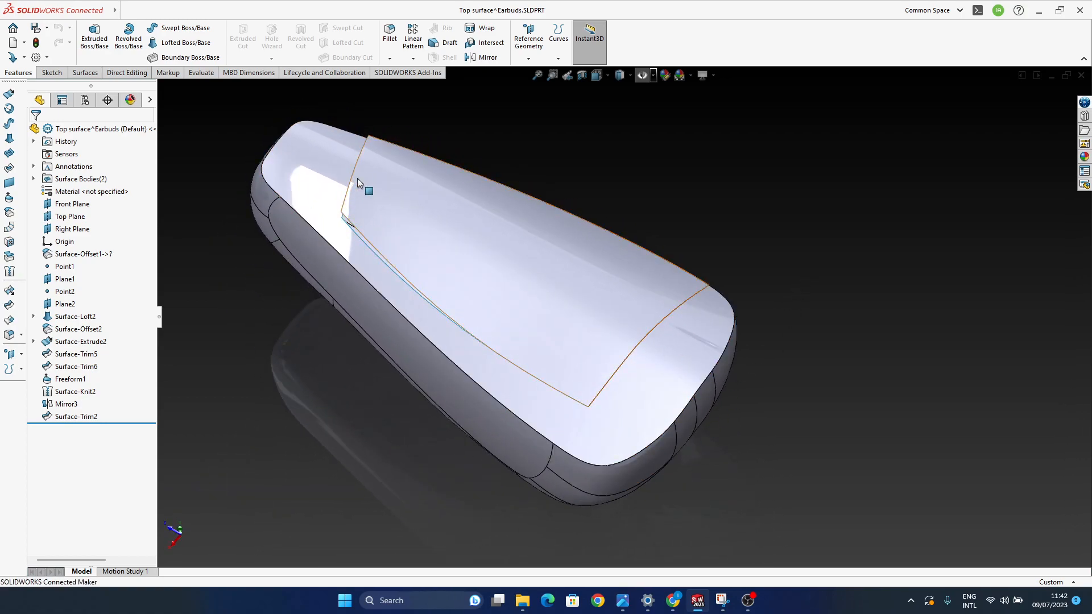
{"action": "middle_click_drag", "start_coordinate": [647, 433], "coordinate": [707, 376]}
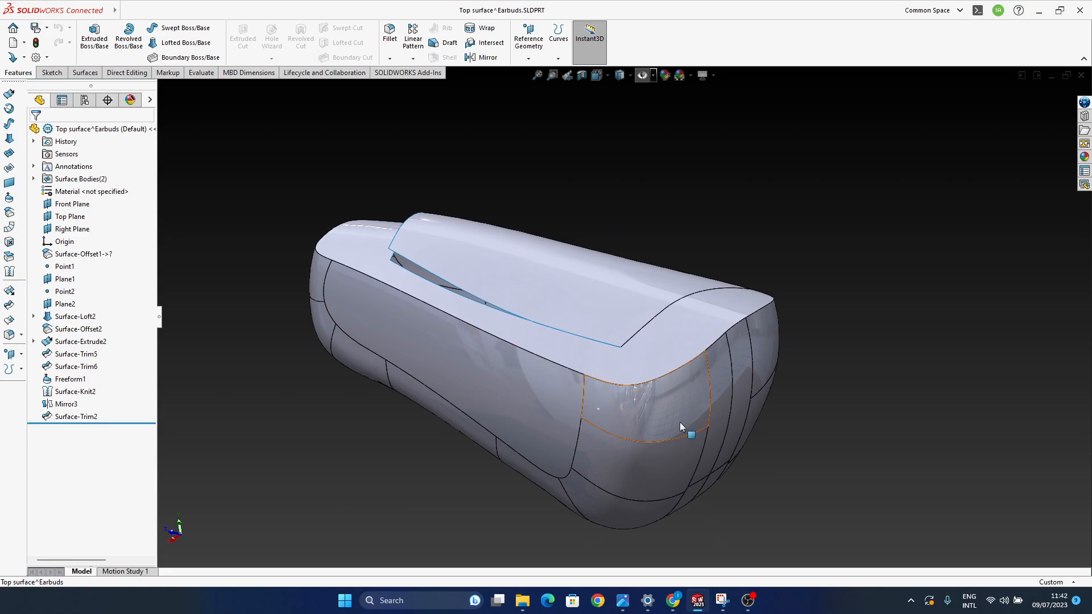
{"action": "middle_click_drag", "start_coordinate": [681, 421], "coordinate": [614, 483]}
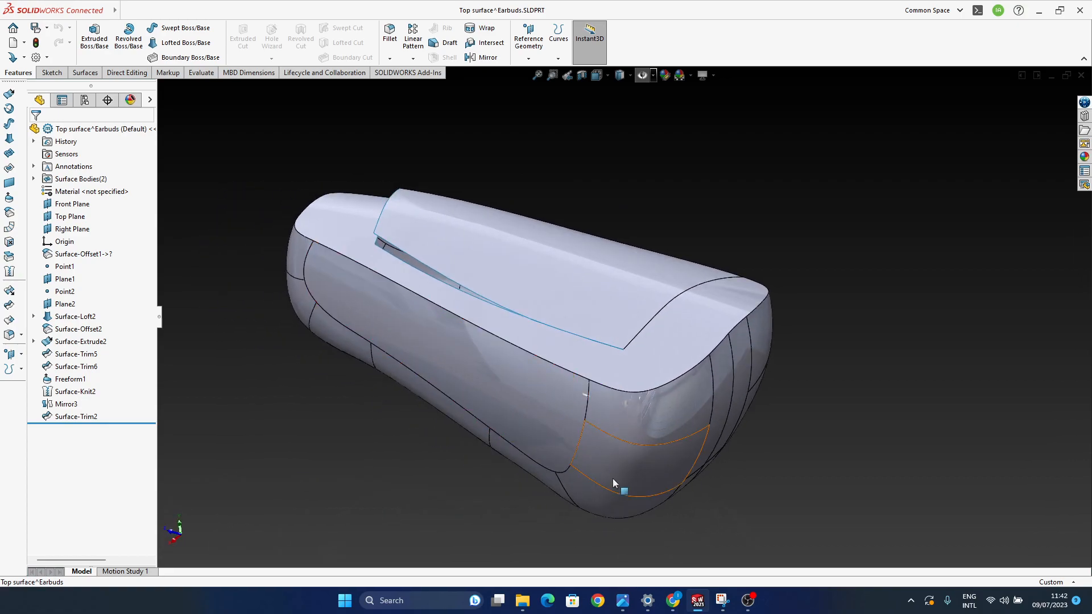
Step: Switch to Snipping Tool and mark a red arrow along the silver inlay with short red strokes across its edges
{"action": "left_click", "coordinate": [723, 600]}
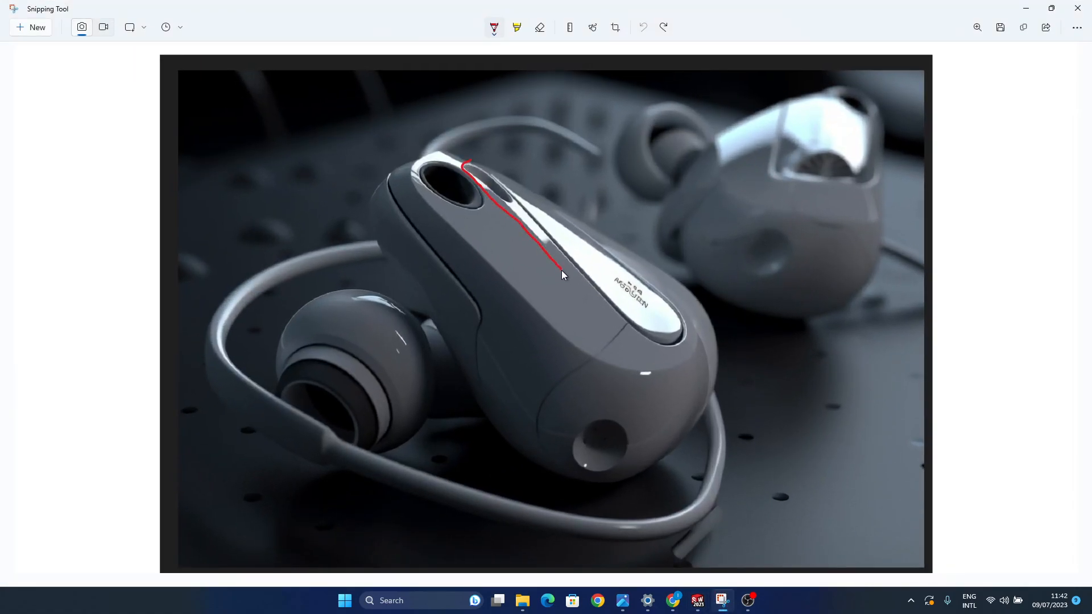
{"action": "left_click_drag", "start_coordinate": [564, 271], "coordinate": [560, 260]}
{"action": "left_click_drag", "start_coordinate": [575, 216], "coordinate": [549, 230]}
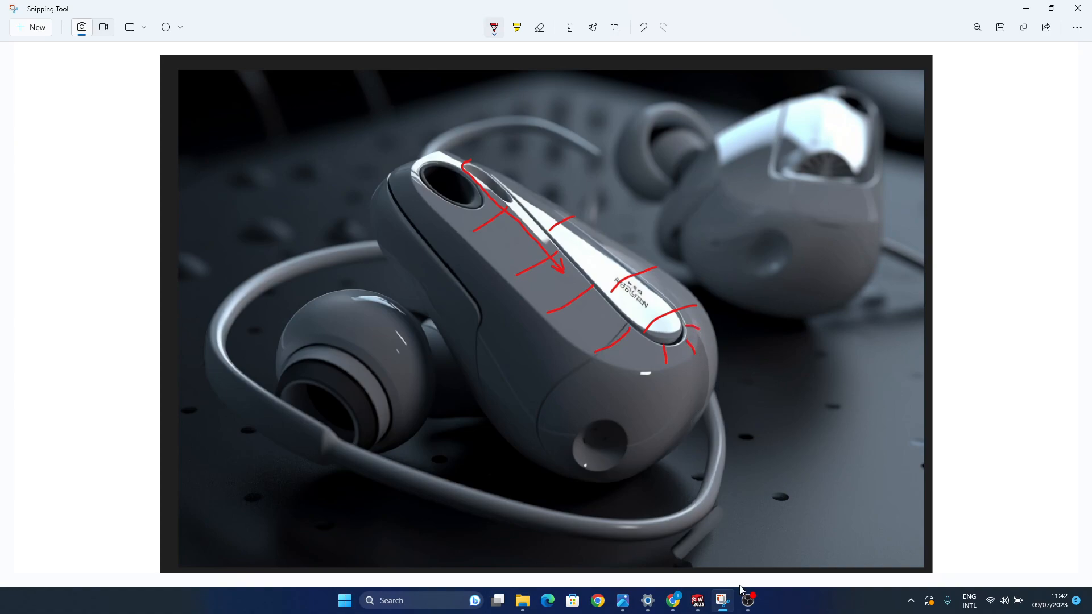
Step: Return to the Top surface part, select the lofted top face and inspect its shape towards the rounded end
{"action": "mouse_move", "coordinate": [698, 601]}
{"action": "left_click", "coordinate": [736, 548]}
{"action": "middle_click_drag", "start_coordinate": [682, 450], "coordinate": [602, 277]}
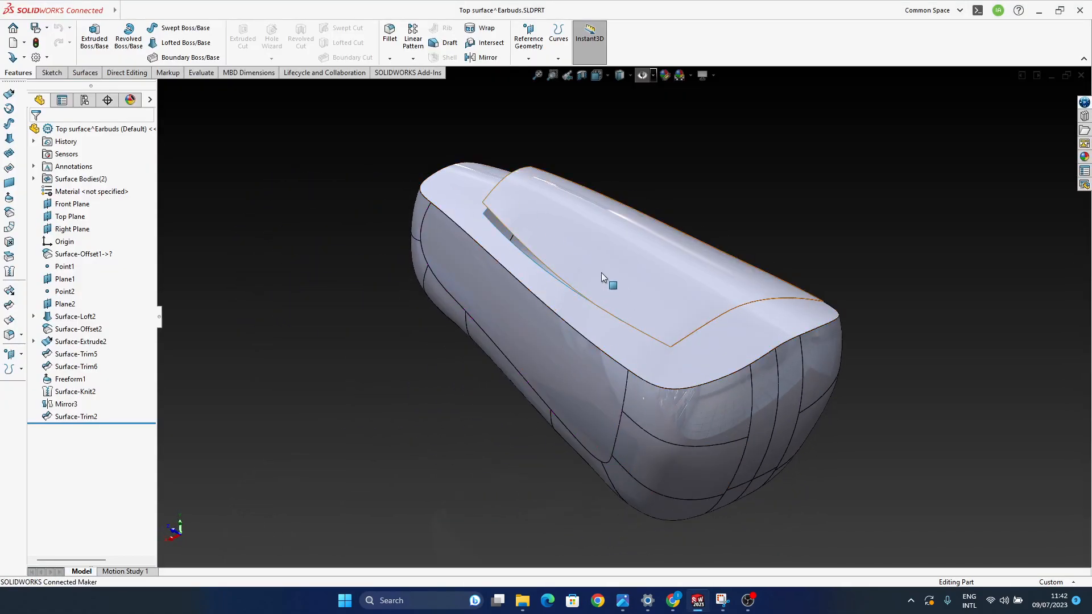
{"action": "left_click", "coordinate": [537, 227]}
{"action": "middle_click_drag", "start_coordinate": [537, 227], "coordinate": [637, 339]}
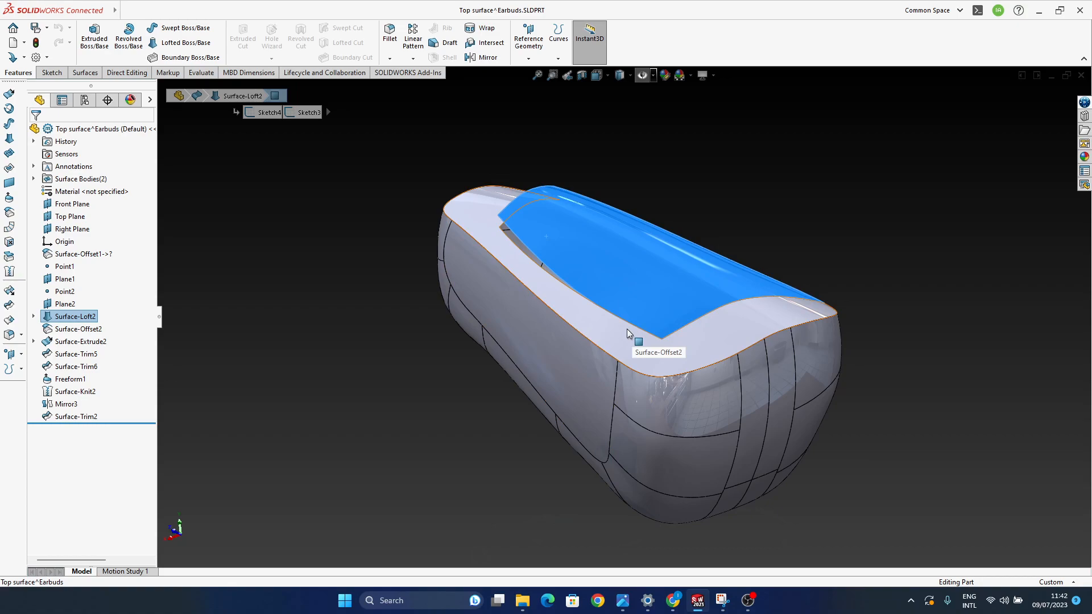
{"action": "middle_click_drag", "start_coordinate": [629, 333], "coordinate": [703, 389]}
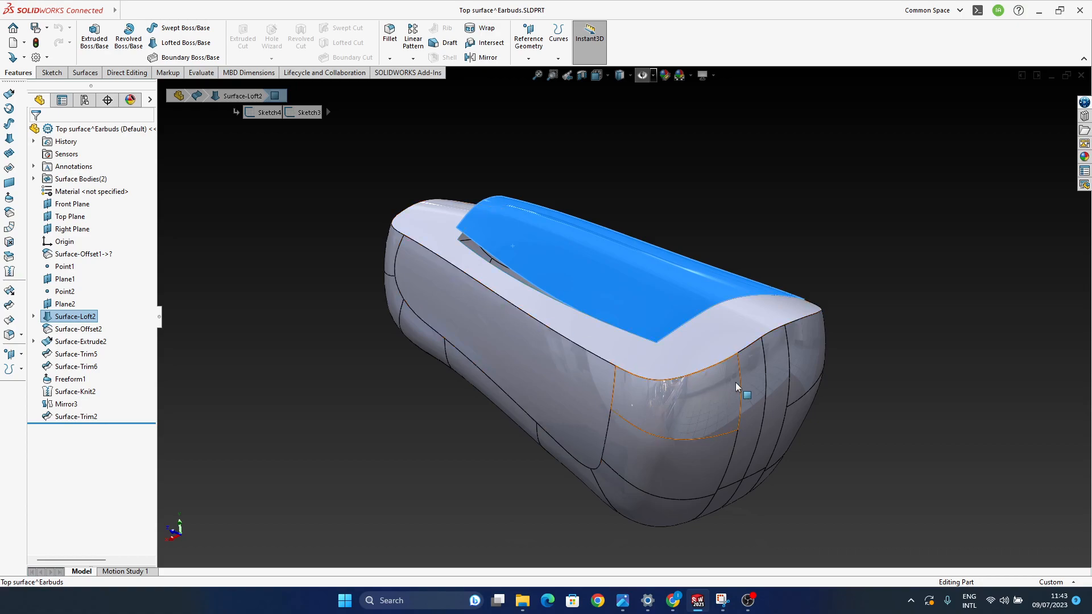
{"action": "middle_click_drag", "start_coordinate": [722, 414], "coordinate": [704, 401]}
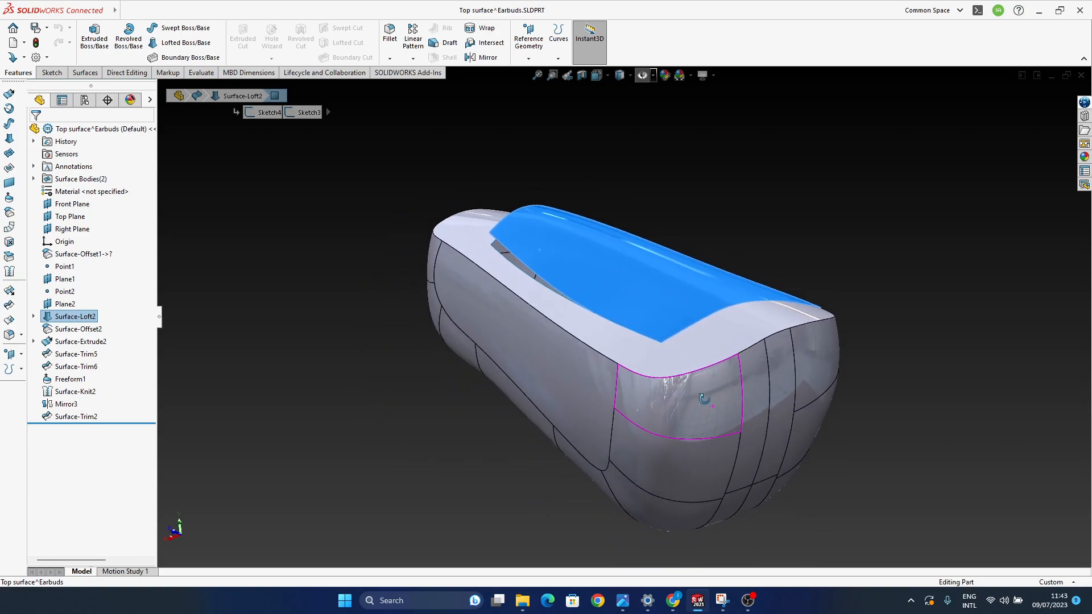
Step: In Snipping Tool, erase the short red ticks at the inlay's rounded end and draw a green curve around that end
{"action": "left_click", "coordinate": [722, 602]}
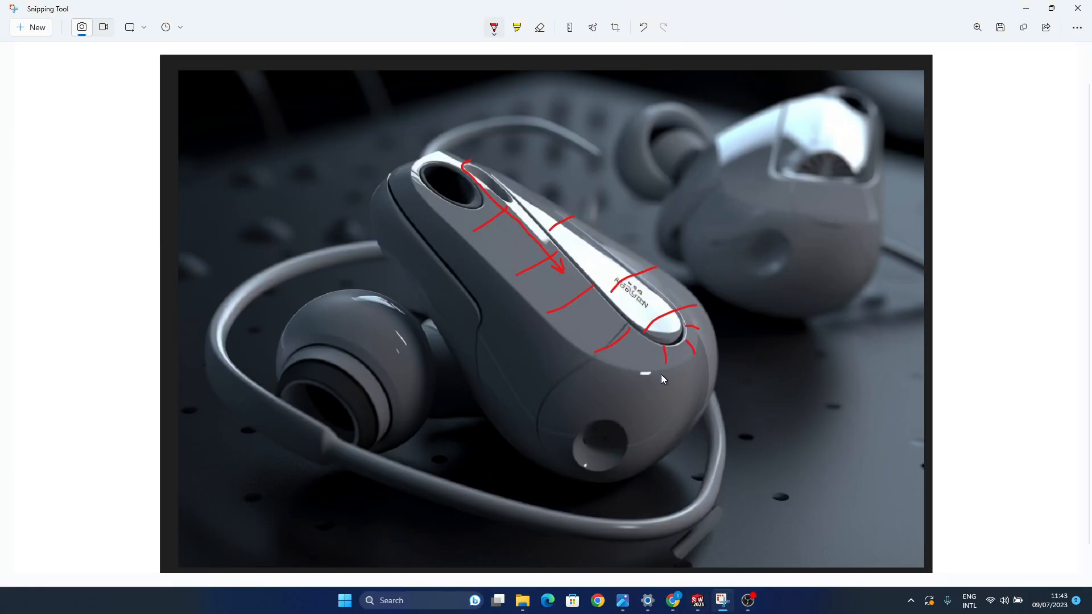
{"action": "left_click", "coordinate": [540, 27]}
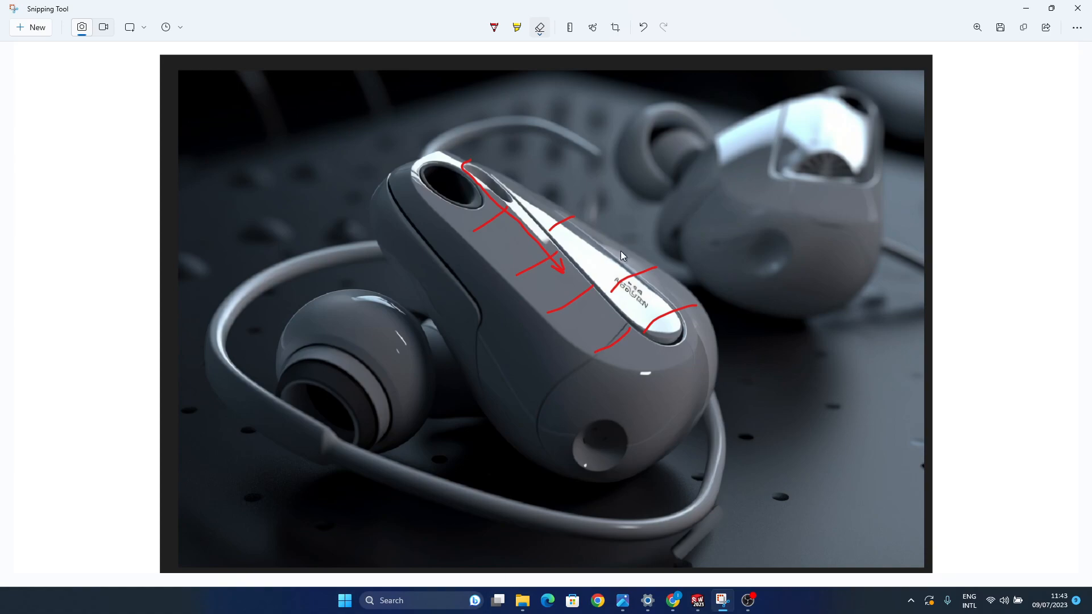
{"action": "left_click", "coordinate": [495, 29]}
{"action": "left_click", "coordinate": [495, 30]}
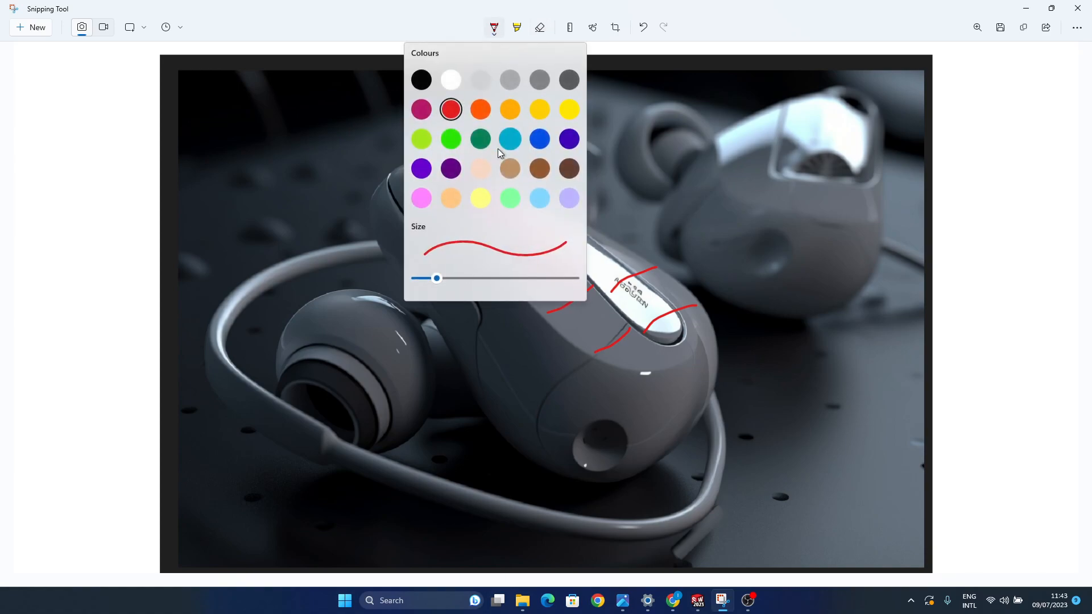
{"action": "left_click", "coordinate": [451, 143]}
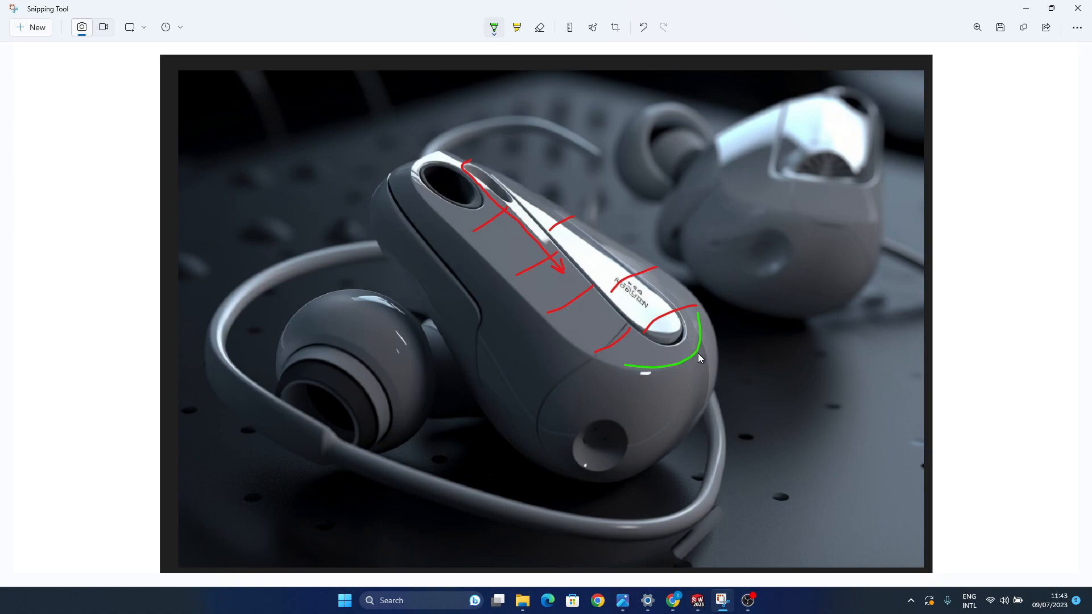
Step: Erase the green curve and the adjacent red stroke, and draw a green profile line from the inlay over the rounded end
{"action": "left_click", "coordinate": [540, 27]}
{"action": "left_click_drag", "start_coordinate": [750, 381], "coordinate": [681, 321]}
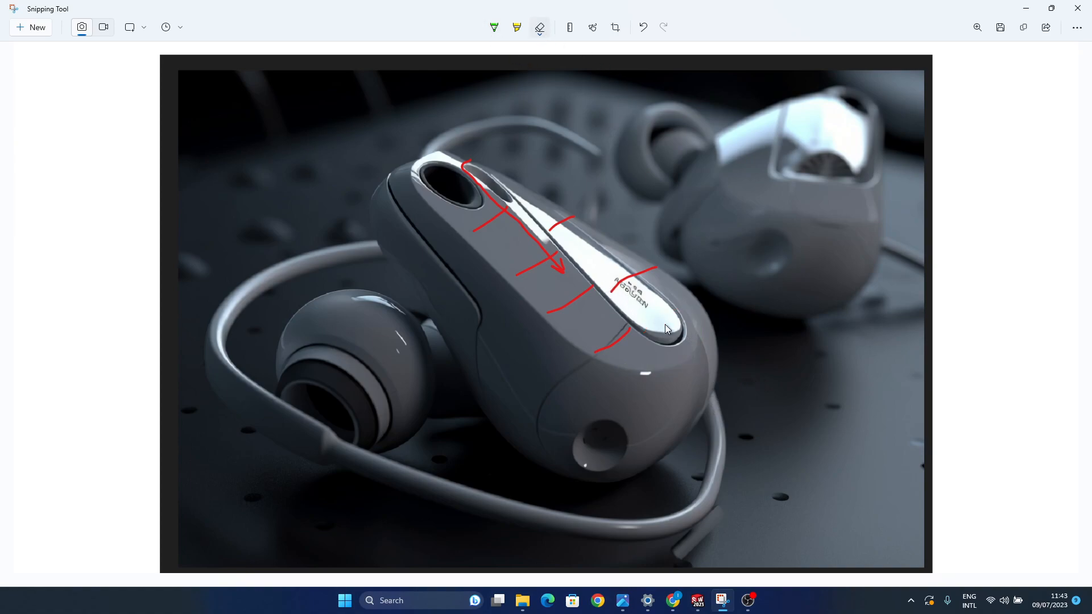
{"action": "left_click", "coordinate": [495, 27]}
{"action": "left_click_drag", "start_coordinate": [740, 380], "coordinate": [670, 323]}
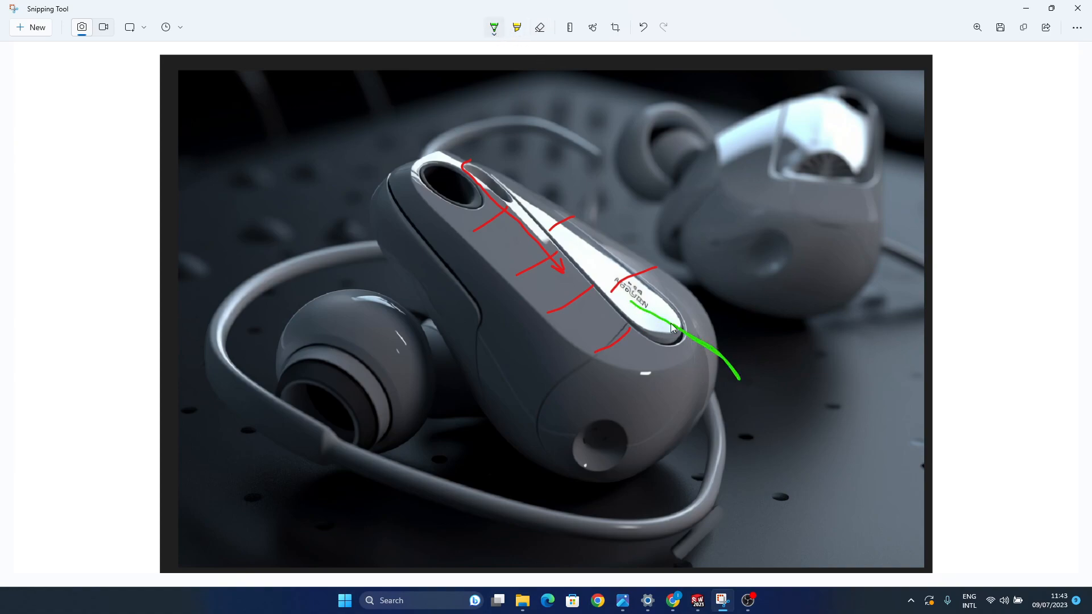
Step: Erase the green profile line and switch back to the Top surface part
{"action": "left_click", "coordinate": [540, 27]}
{"action": "left_click", "coordinate": [737, 376]}
{"action": "mouse_move", "coordinate": [706, 602]}
{"action": "left_click", "coordinate": [734, 545]}
{"action": "middle_click_drag", "start_coordinate": [697, 333], "coordinate": [677, 348]}
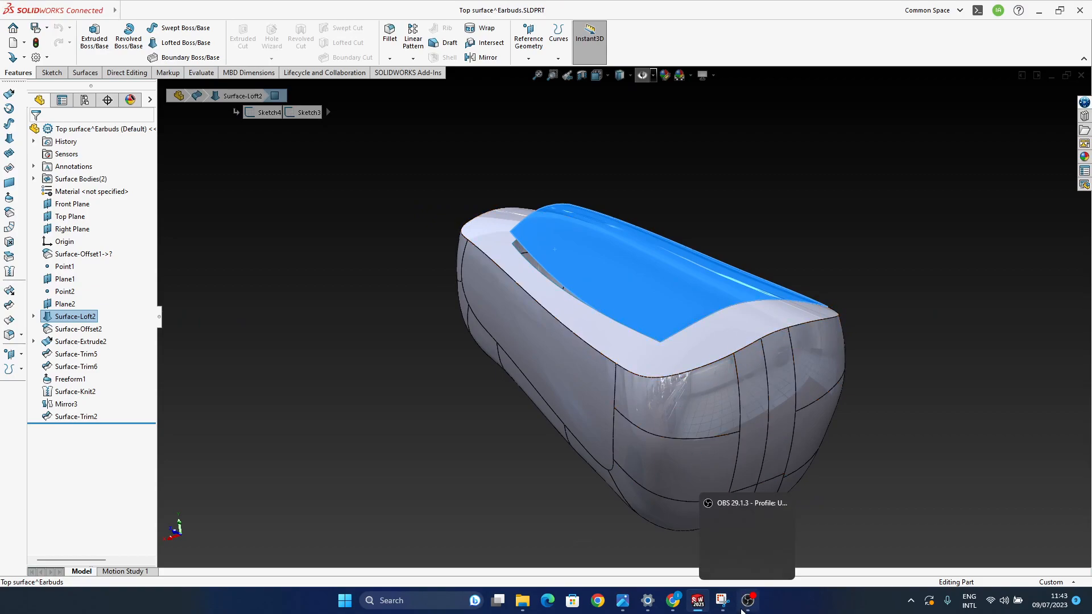
Step: In Snipping Tool, draw a green curve around the inlay's rounded end again and erase it
{"action": "left_click", "coordinate": [723, 600]}
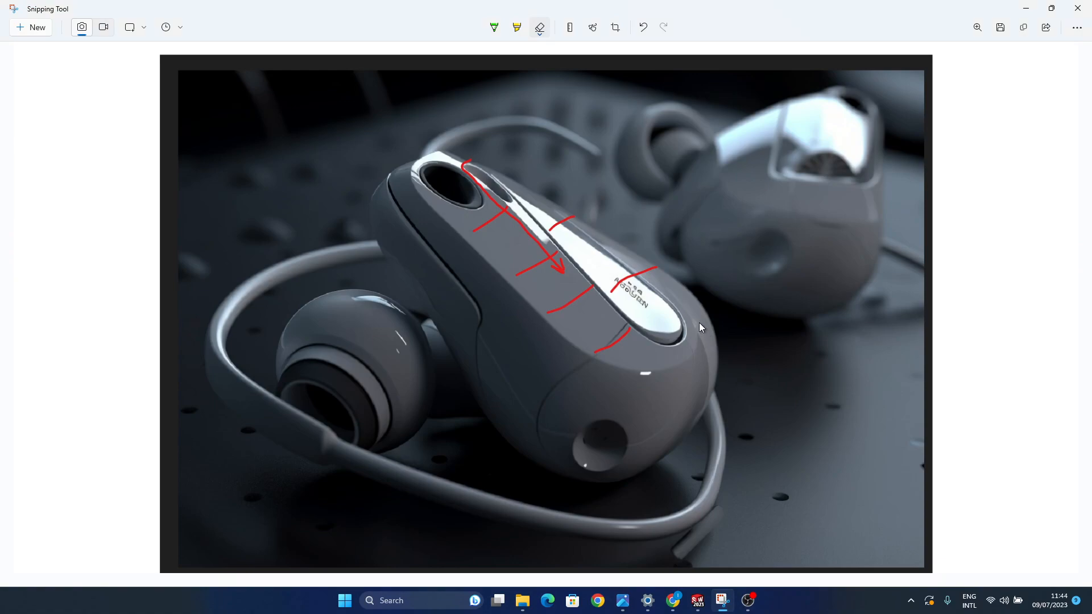
{"action": "left_click", "coordinate": [495, 27]}
{"action": "left_click", "coordinate": [539, 27]}
{"action": "key", "text": "ctrl+z"}
{"action": "left_click", "coordinate": [501, 31]}
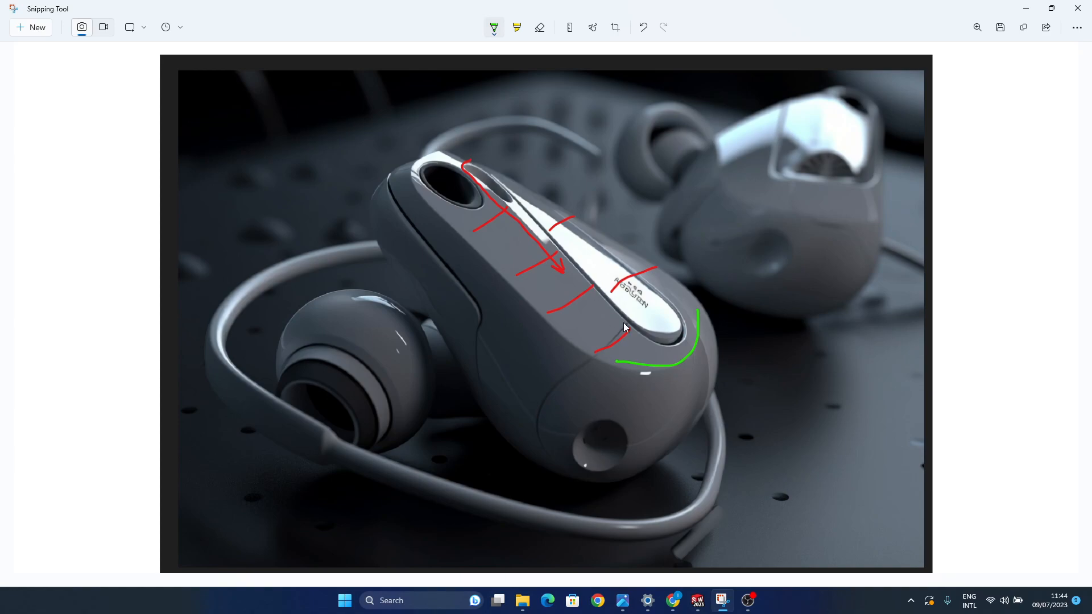
{"action": "left_click", "coordinate": [538, 28]}
{"action": "left_click", "coordinate": [688, 357]}
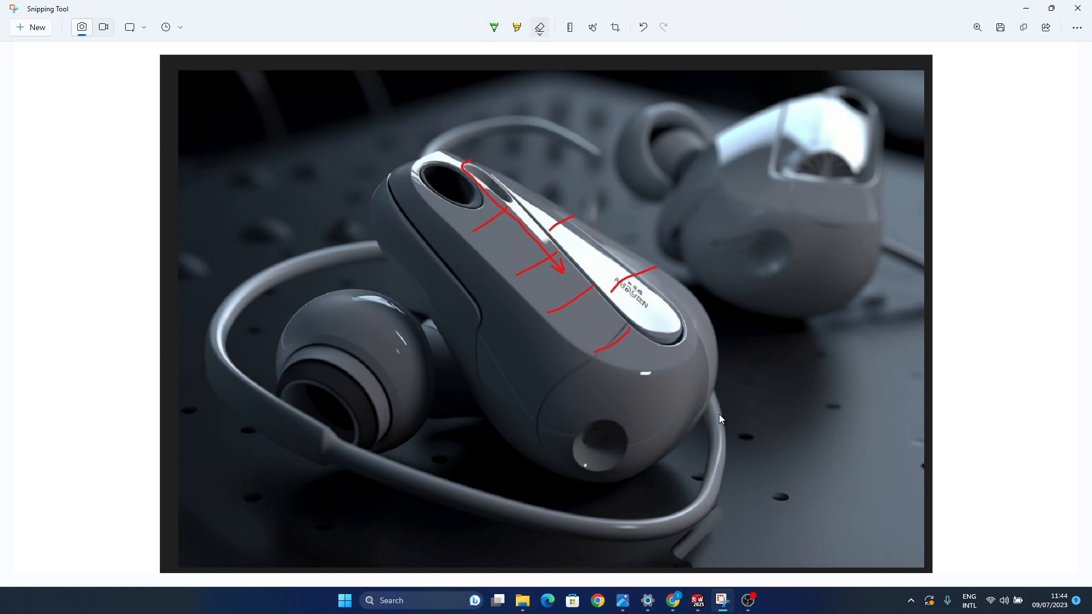
Step: Switch back to the Top surface part and roll its feature history back to just after Surface-Knit2
{"action": "mouse_move", "coordinate": [698, 601]}
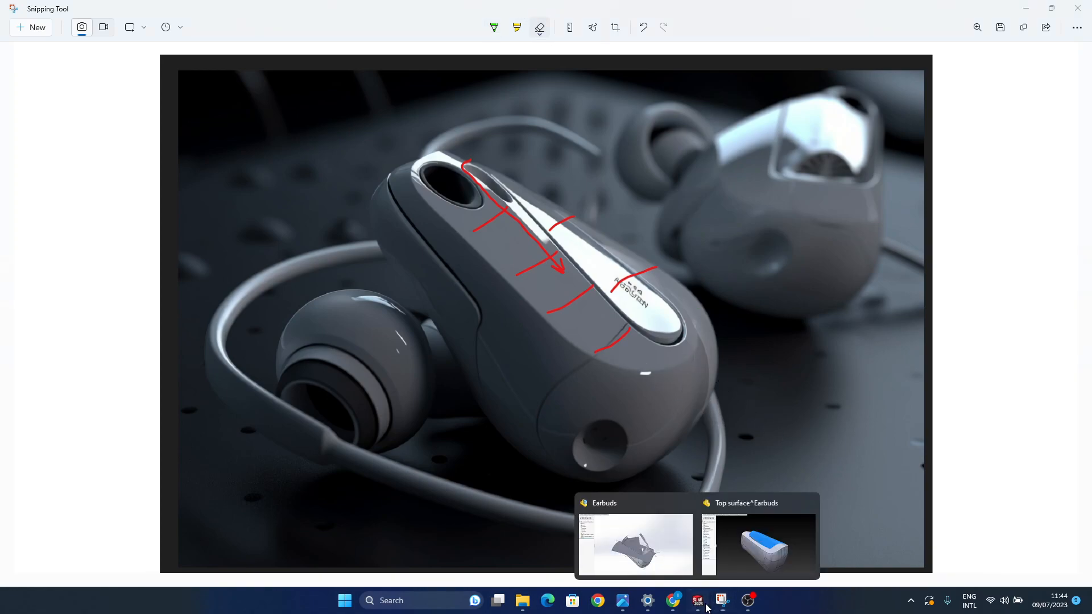
{"action": "left_click", "coordinate": [763, 537]}
{"action": "middle_click_drag", "start_coordinate": [623, 410], "coordinate": [695, 494]}
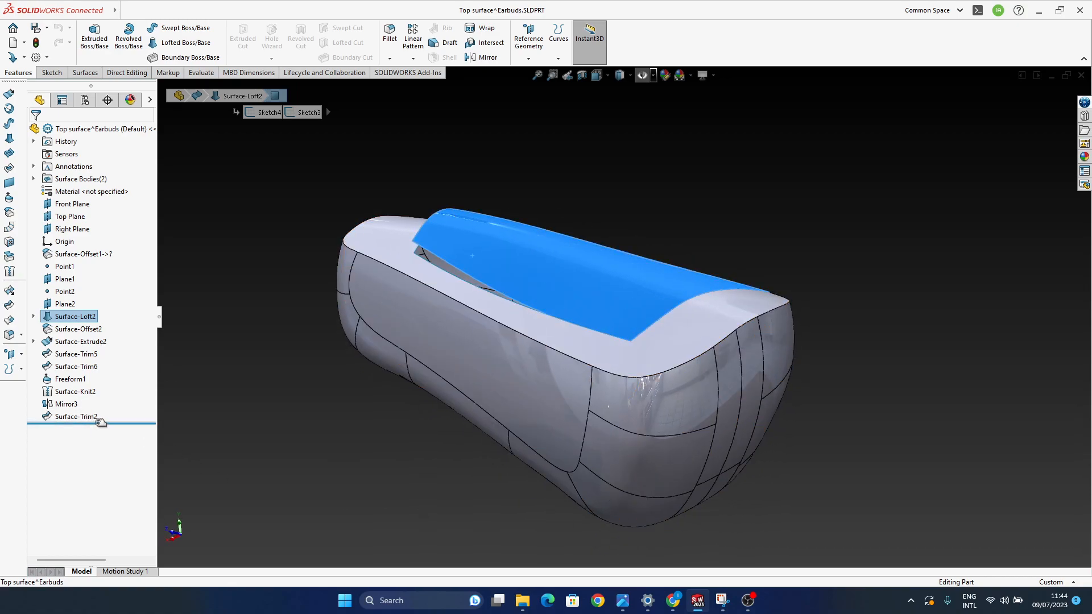
{"action": "left_click_drag", "start_coordinate": [101, 422], "coordinate": [100, 398]}
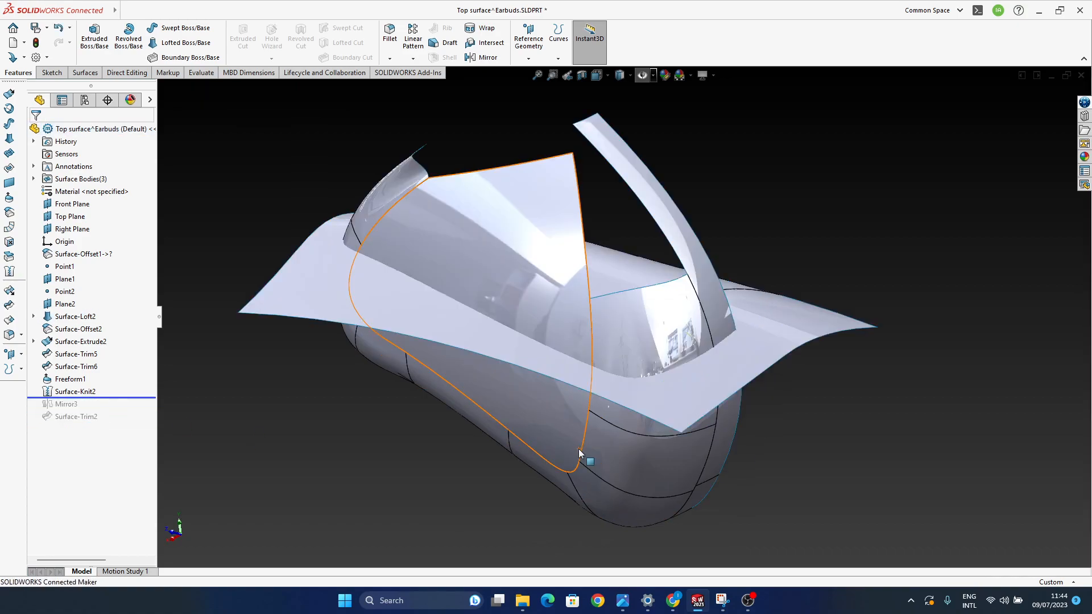
Step: Examine how the Surface-Offset2 sheet crosses the knitted earbud body
{"action": "mouse_move", "coordinate": [630, 390]}
{"action": "middle_mouse_down"}
{"action": "mouse_move", "coordinate": [633, 422]}
{"action": "mouse_move", "coordinate": [634, 391]}
{"action": "middle_mouse_up"}
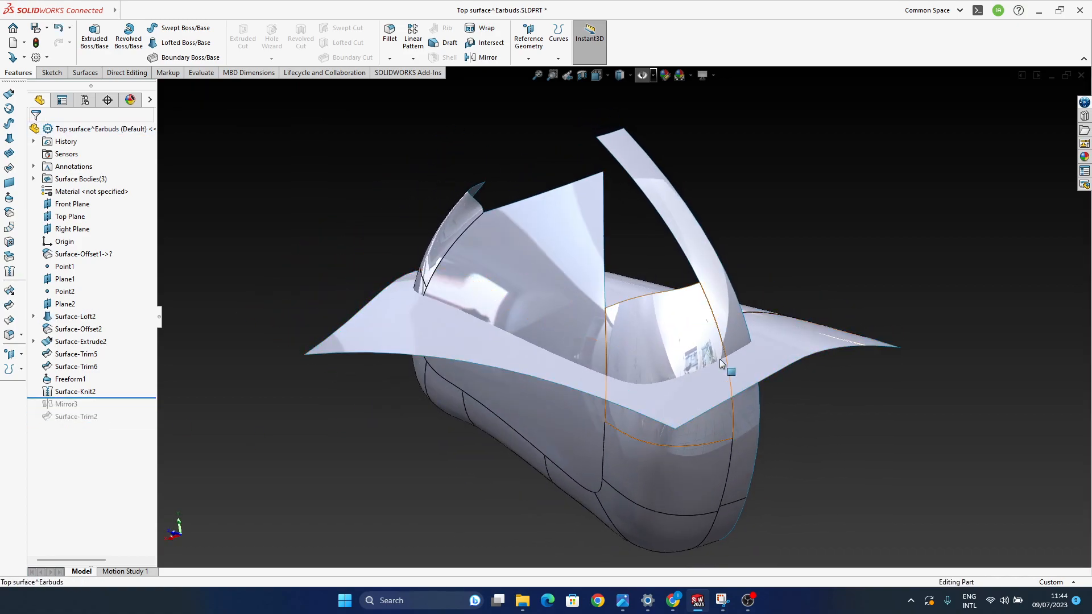
{"action": "left_click", "coordinate": [735, 380]}
{"action": "middle_click_drag", "start_coordinate": [734, 380], "coordinate": [715, 373]}
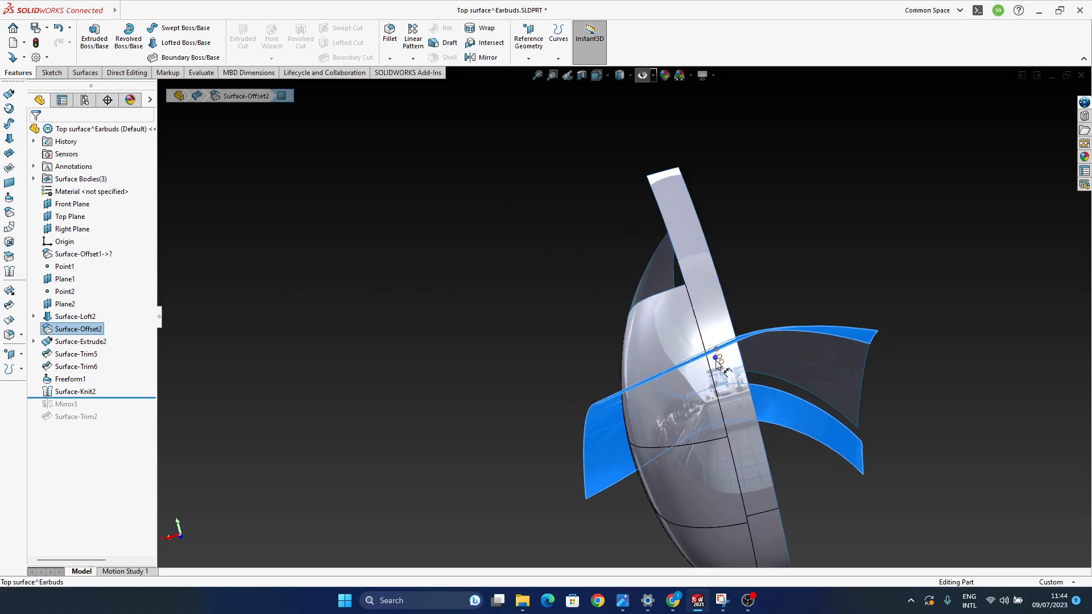
{"action": "middle_click_drag", "start_coordinate": [599, 402], "coordinate": [661, 405]}
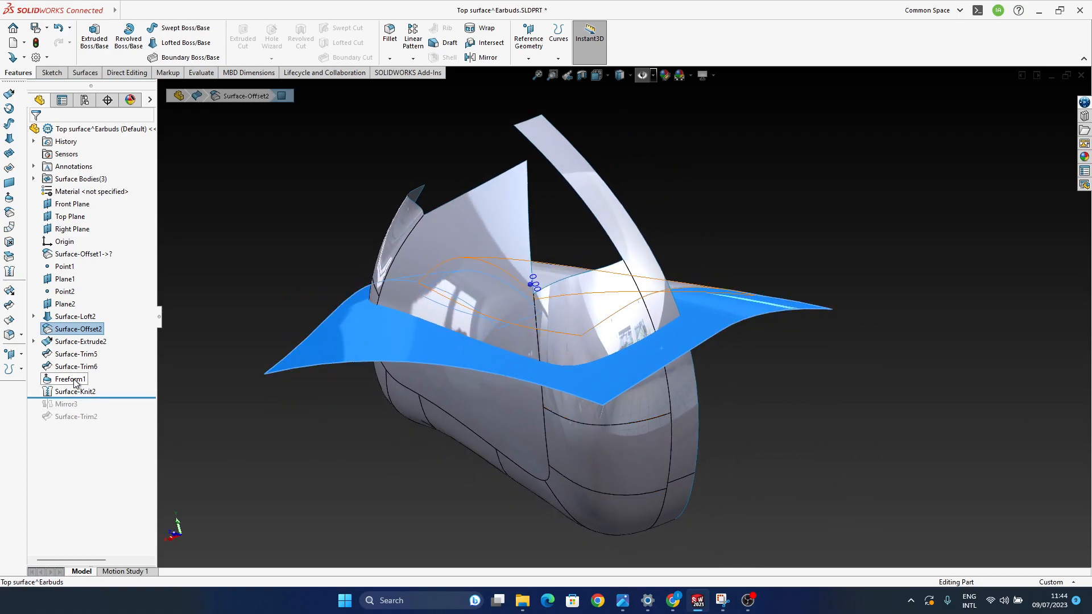
{"action": "middle_click_drag", "start_coordinate": [475, 367], "coordinate": [511, 239]}
{"action": "left_click", "coordinate": [546, 329]}
{"action": "middle_click_drag", "start_coordinate": [546, 330], "coordinate": [531, 296]}
{"action": "left_click", "coordinate": [757, 448]}
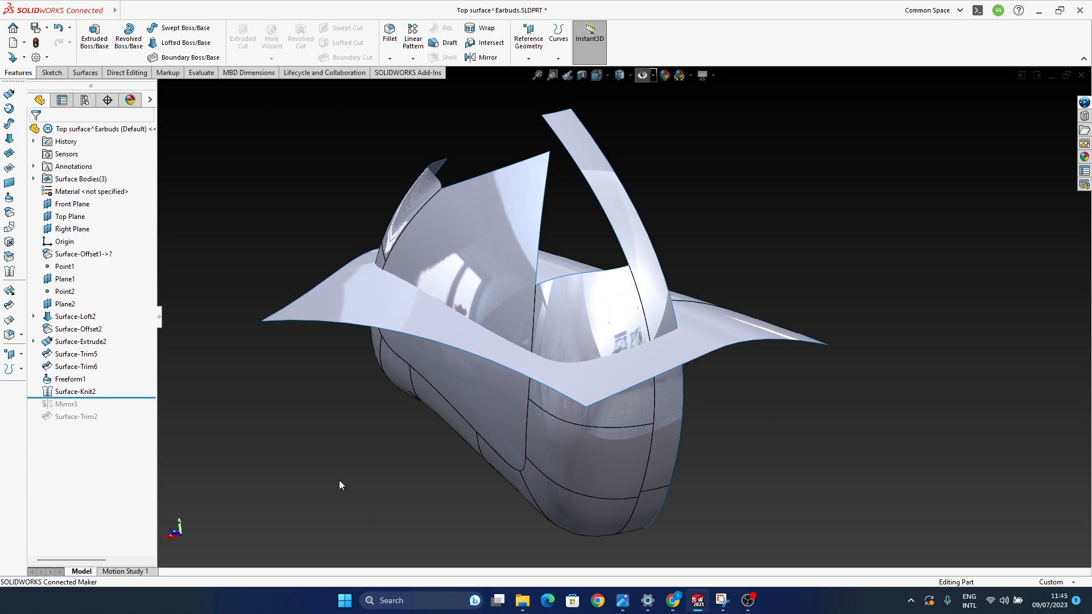
Step: Delete the features Surface-Extrude2, Surface-Trim5, Surface-Trim6 and Freeform1 from the part
{"action": "left_click", "coordinate": [74, 342]}
{"action": "left_click", "coordinate": [78, 369], "text": "ctrl"}
{"action": "left_click", "coordinate": [79, 380], "text": "ctrl"}
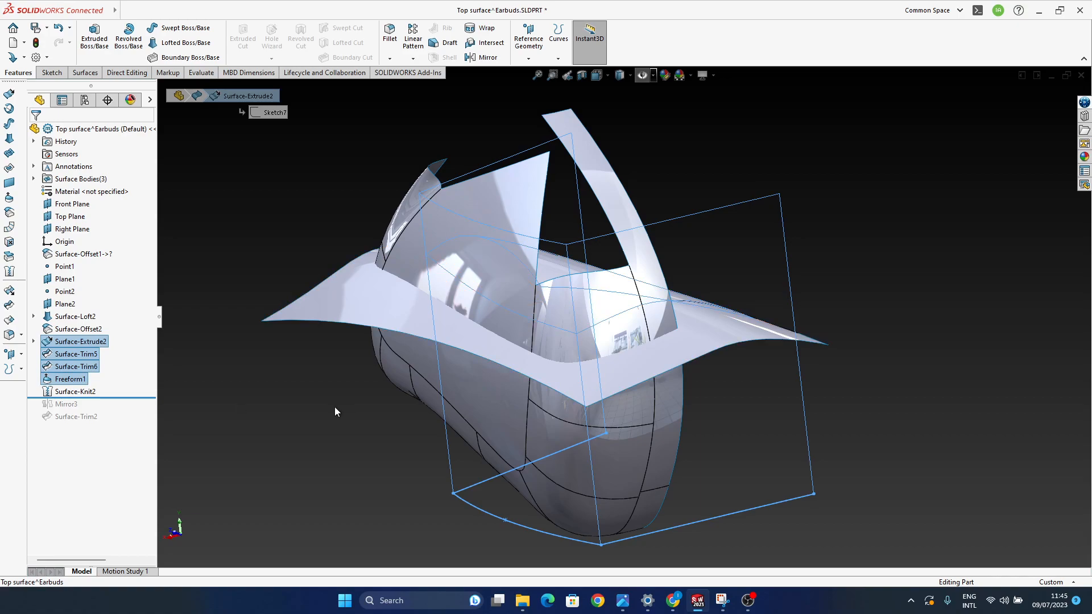
{"action": "key", "text": "Delete"}
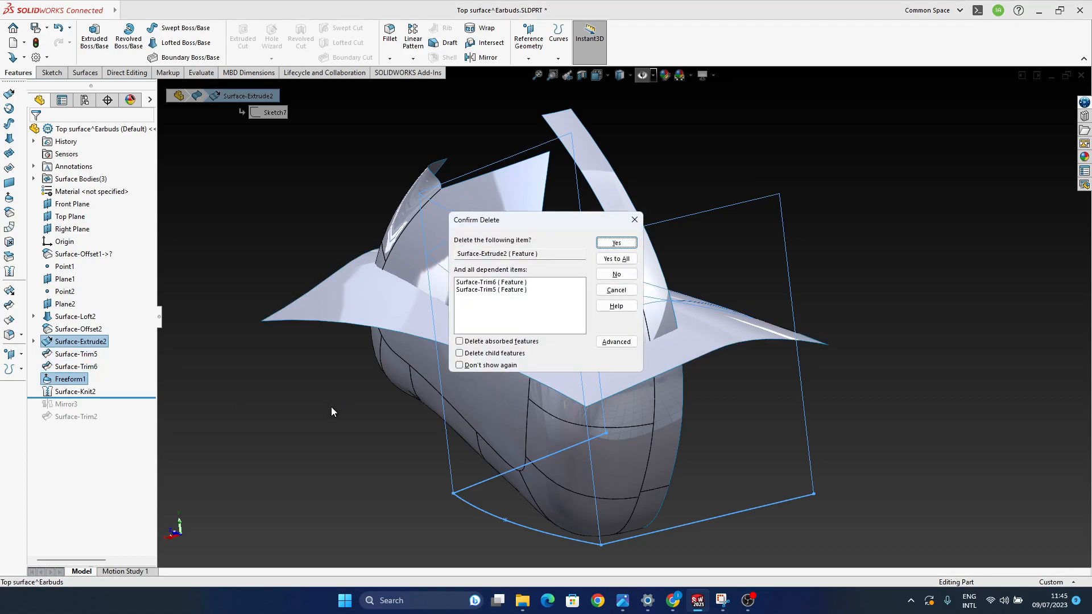
{"action": "left_click", "coordinate": [617, 243]}
Step: Delete the leftover Sketch7 and the Surface-Knit2 feature from the part
{"action": "mouse_move", "coordinate": [632, 360]}
{"action": "middle_mouse_down"}
{"action": "mouse_move", "coordinate": [555, 312]}
{"action": "mouse_move", "coordinate": [542, 344]}
{"action": "mouse_move", "coordinate": [534, 335]}
{"action": "middle_mouse_up"}
{"action": "left_click", "coordinate": [73, 341]}
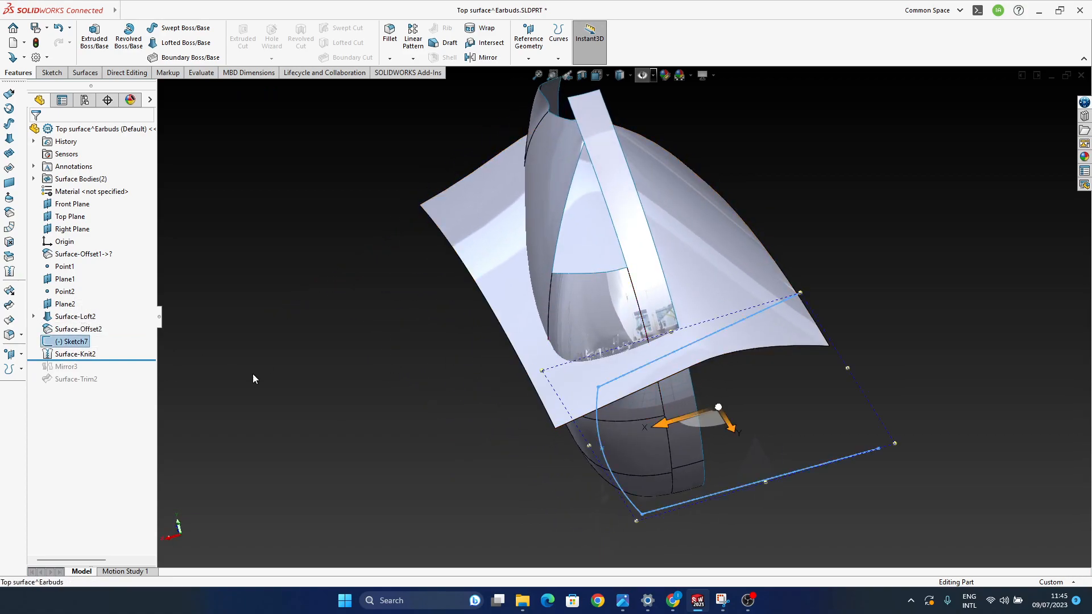
{"action": "key", "text": "Delete"}
{"action": "key", "text": "Return"}
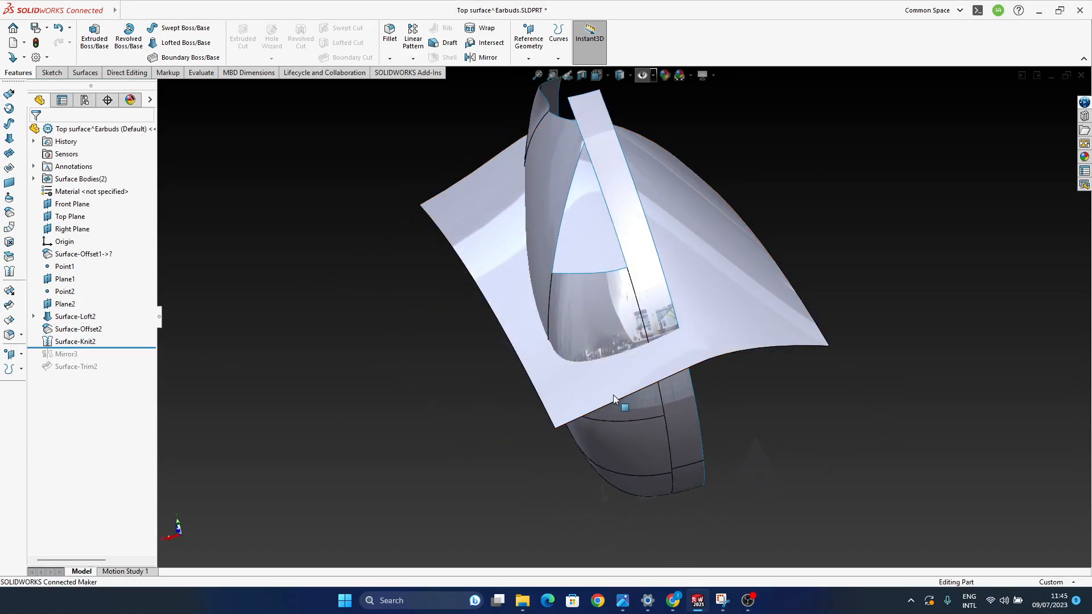
{"action": "middle_click_drag", "start_coordinate": [648, 367], "coordinate": [689, 329]}
{"action": "left_click", "coordinate": [700, 347]}
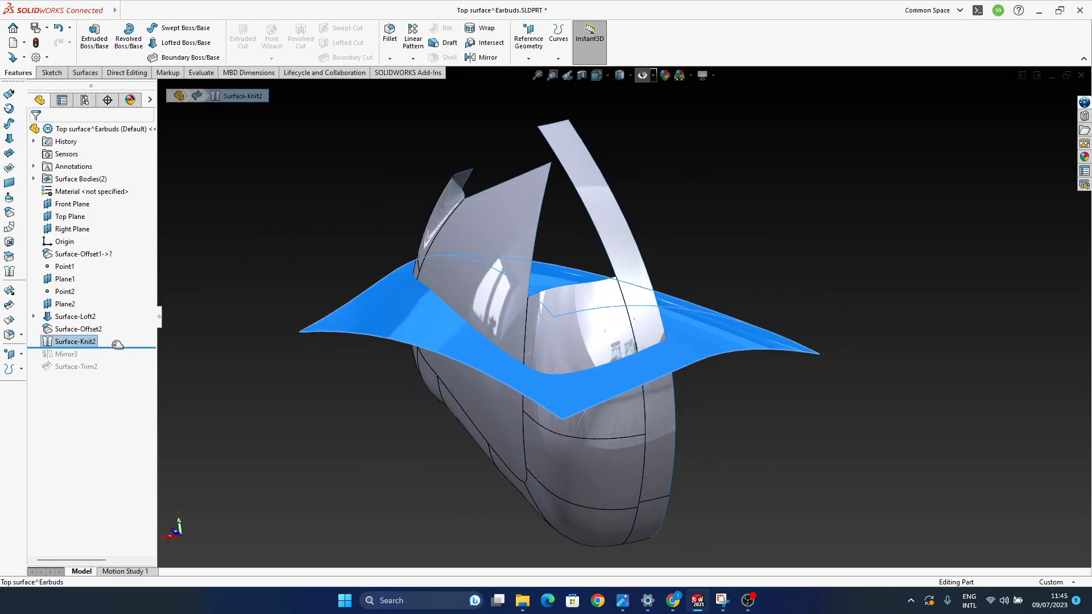
{"action": "key", "text": "Delete"}
{"action": "left_click", "coordinate": [631, 243]}
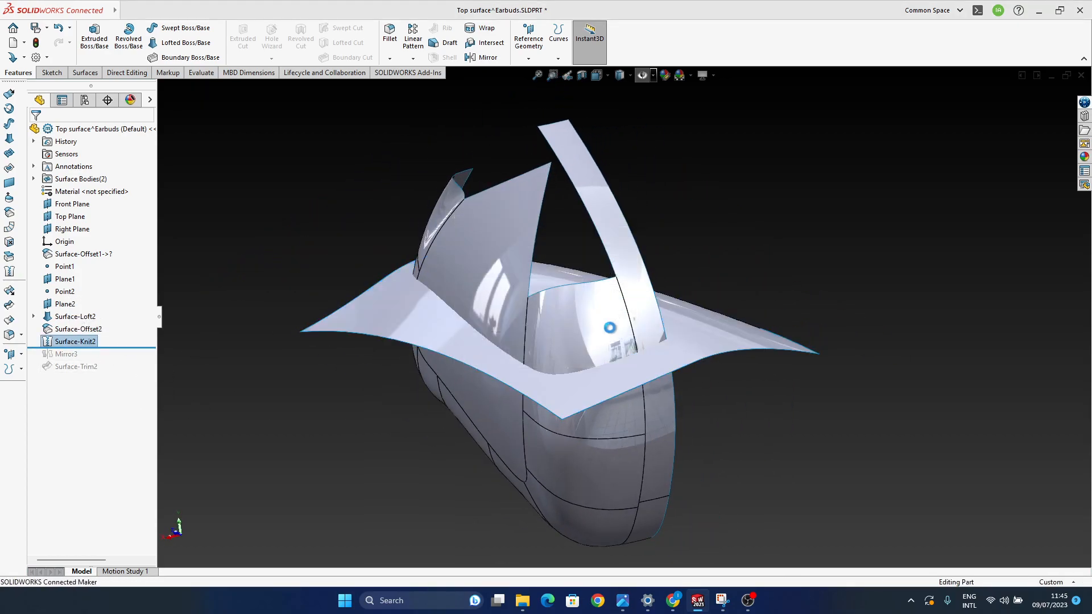
Step: Delete the Surface-Offset2 feature from the part
{"action": "mouse_move", "coordinate": [606, 364]}
{"action": "middle_mouse_down"}
{"action": "mouse_move", "coordinate": [628, 315]}
{"action": "mouse_move", "coordinate": [612, 419]}
{"action": "mouse_move", "coordinate": [623, 363]}
{"action": "middle_mouse_up"}
{"action": "left_click", "coordinate": [89, 331]}
{"action": "key", "text": "Delete"}
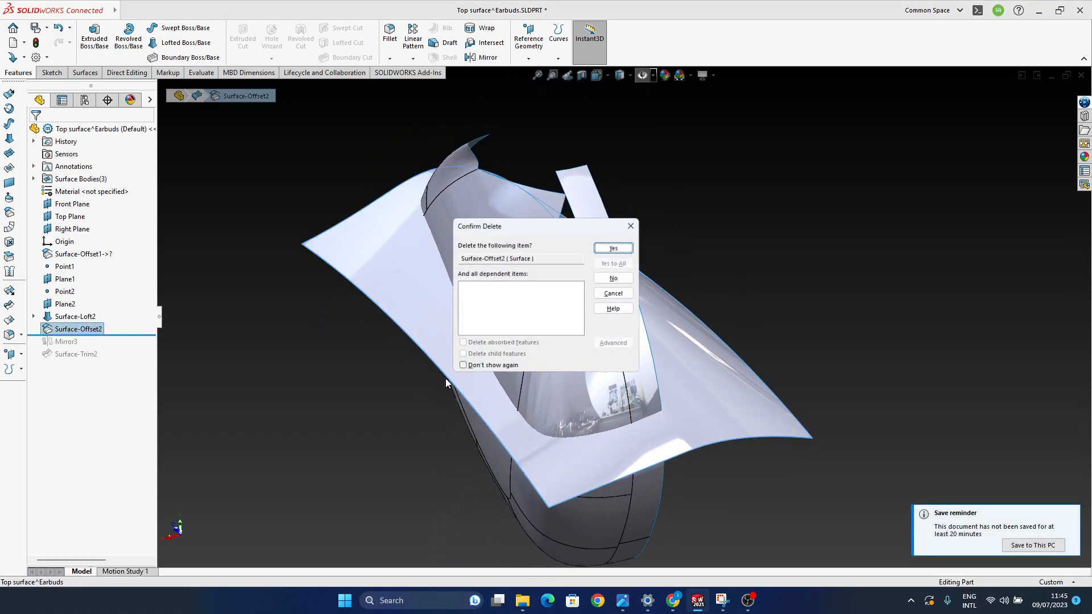
{"action": "key", "text": "Return"}
{"action": "middle_click_drag", "start_coordinate": [676, 464], "coordinate": [643, 450]}
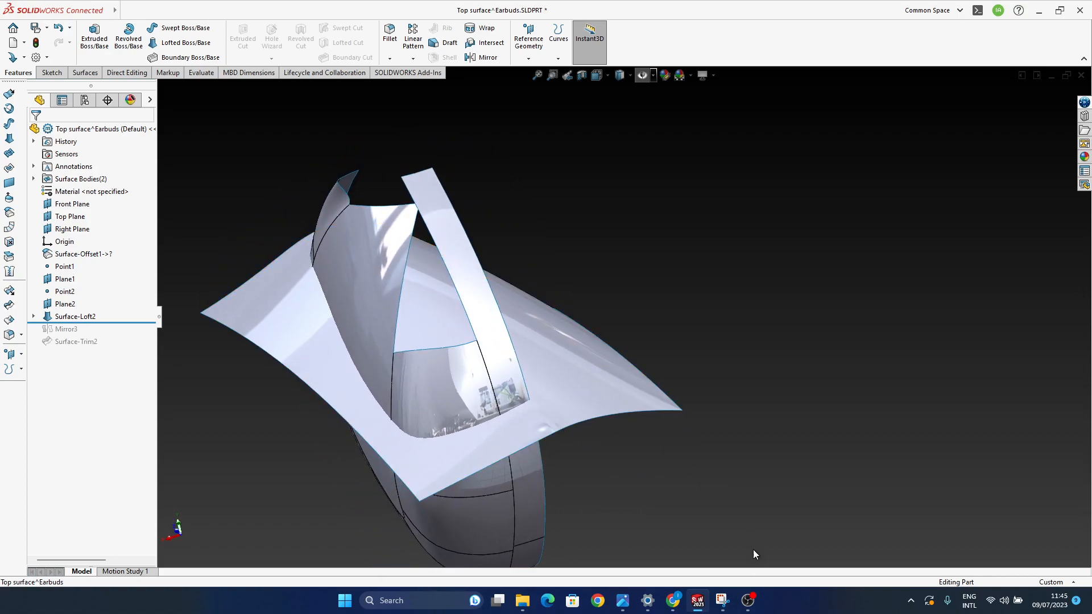
Step: Switch to Snipping Tool and erase the red marks from the earbud image
{"action": "left_click", "coordinate": [723, 602]}
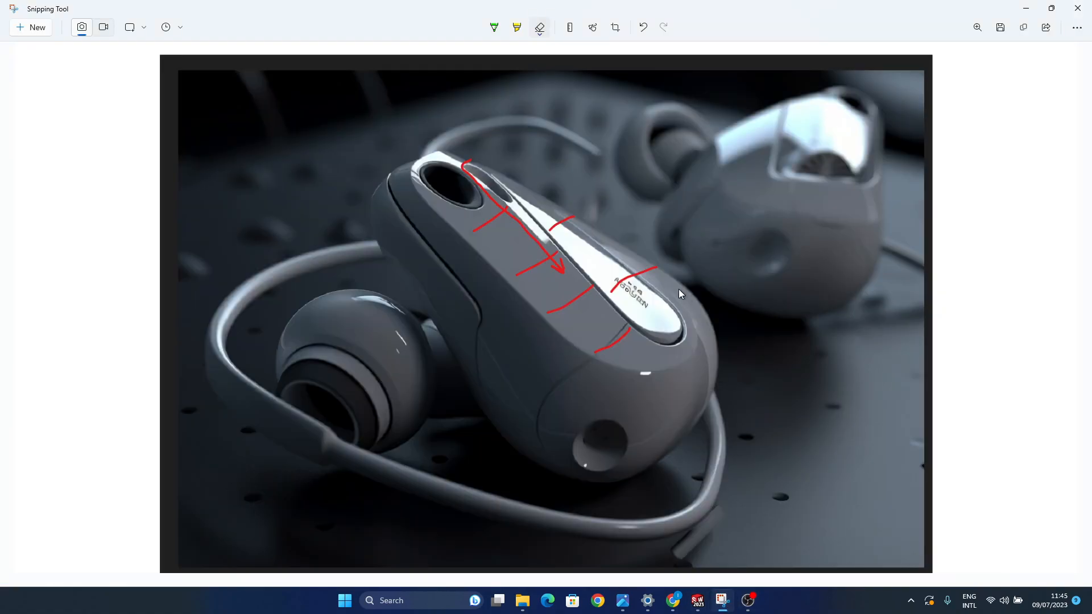
{"action": "left_click", "coordinate": [541, 28]}
{"action": "mouse_move", "coordinate": [594, 334]}
{"action": "left_mouse_down"}
{"action": "mouse_move", "coordinate": [612, 340]}
{"action": "mouse_move", "coordinate": [505, 217]}
{"action": "mouse_move", "coordinate": [550, 223]}
{"action": "mouse_move", "coordinate": [650, 287]}
{"action": "left_mouse_up"}
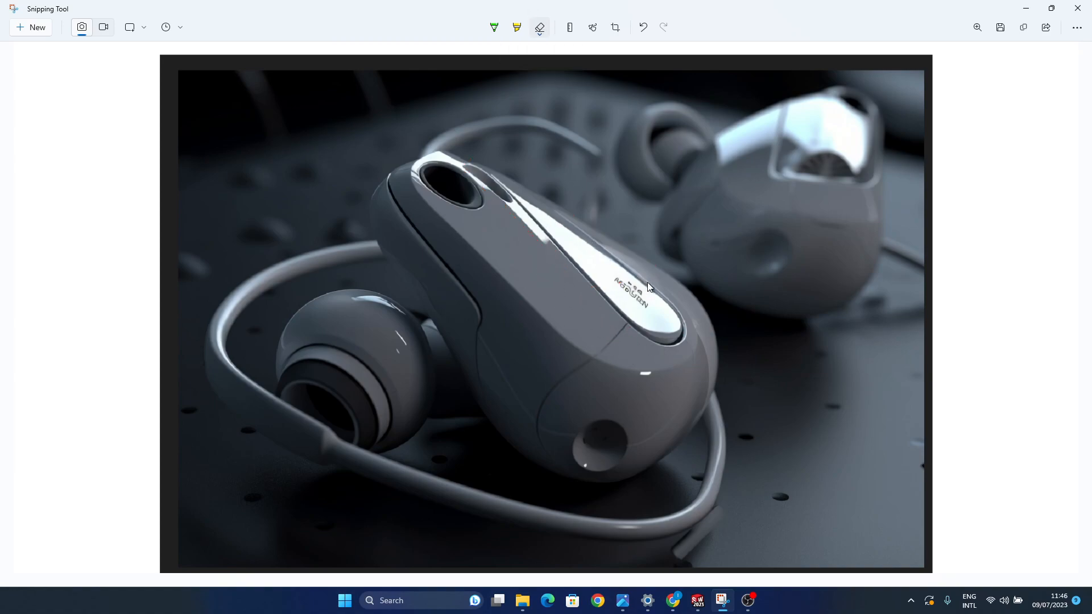
Step: Draw green curves across the rounded end of the inlay on the earbud image
{"action": "left_click", "coordinate": [499, 32]}
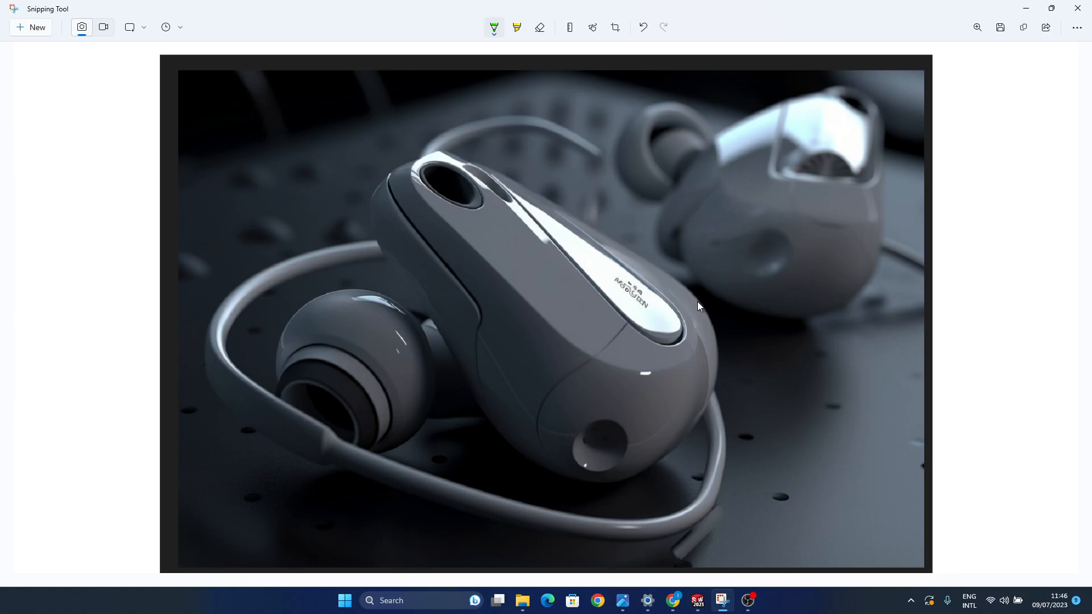
{"action": "left_click", "coordinate": [538, 29]}
{"action": "left_click", "coordinate": [692, 307]}
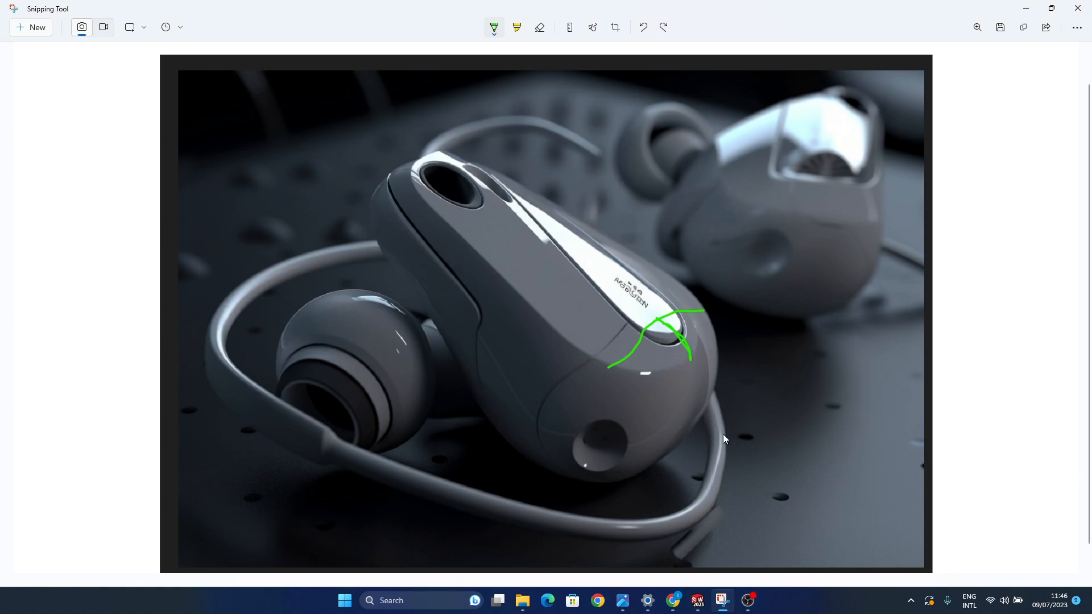
Step: Switch back to the Top surface part and show its hidden planes, points and sketches
{"action": "left_click", "coordinate": [701, 599]}
{"action": "left_click", "coordinate": [780, 538]}
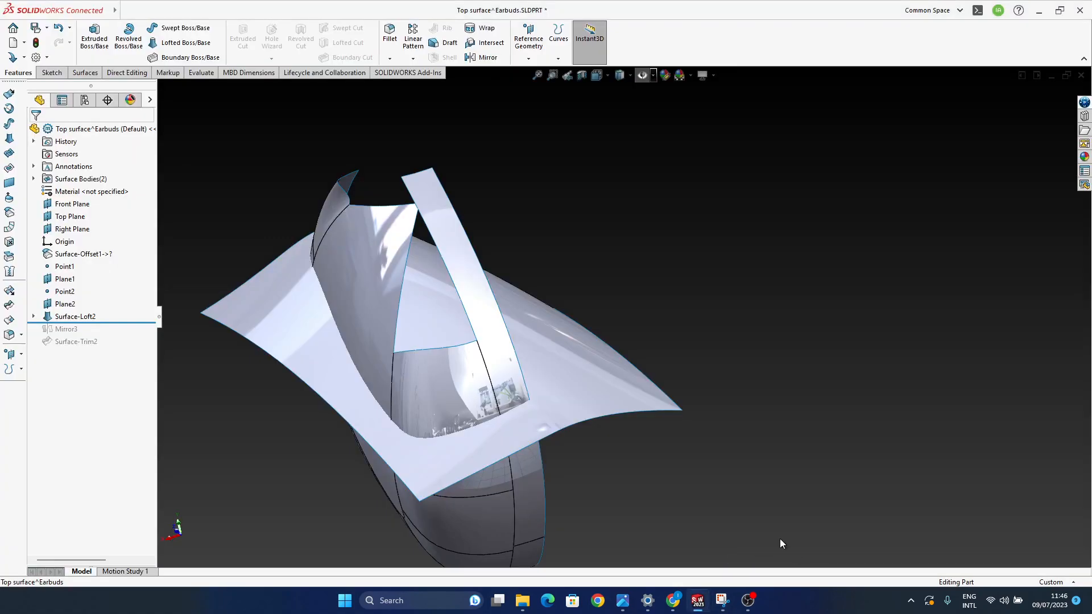
{"action": "middle_click_drag", "start_coordinate": [538, 423], "coordinate": [697, 355], "text": "ctrl"}
{"action": "middle_click_drag", "start_coordinate": [657, 391], "coordinate": [624, 391]}
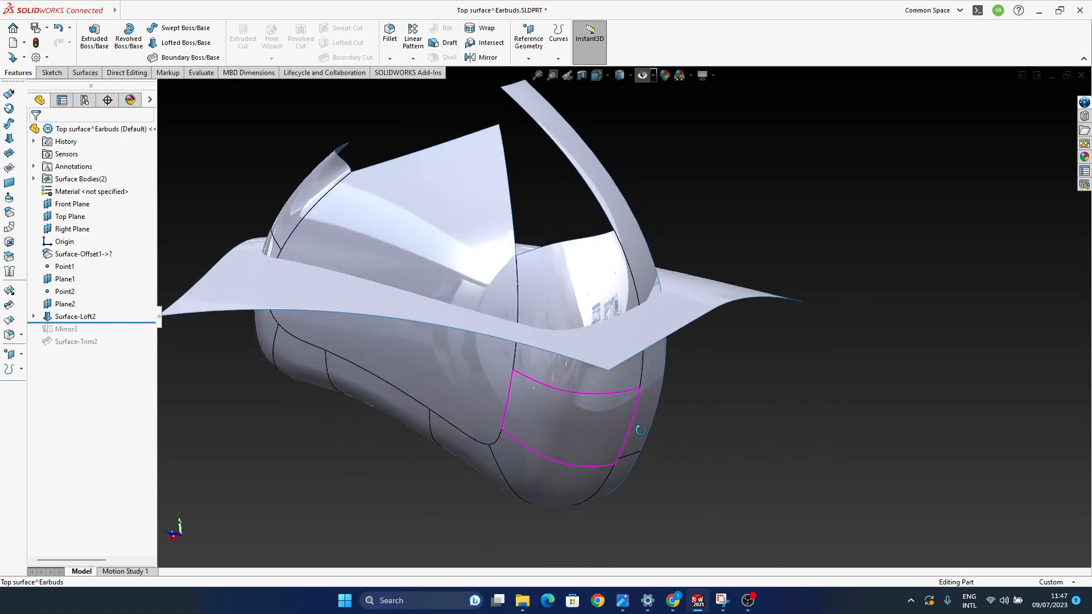
{"action": "left_click", "coordinate": [642, 75]}
Step: Examine how the lofted surface and its lengthwise spline pass through the earbud body
{"action": "middle_click_drag", "start_coordinate": [668, 351], "coordinate": [645, 344]}
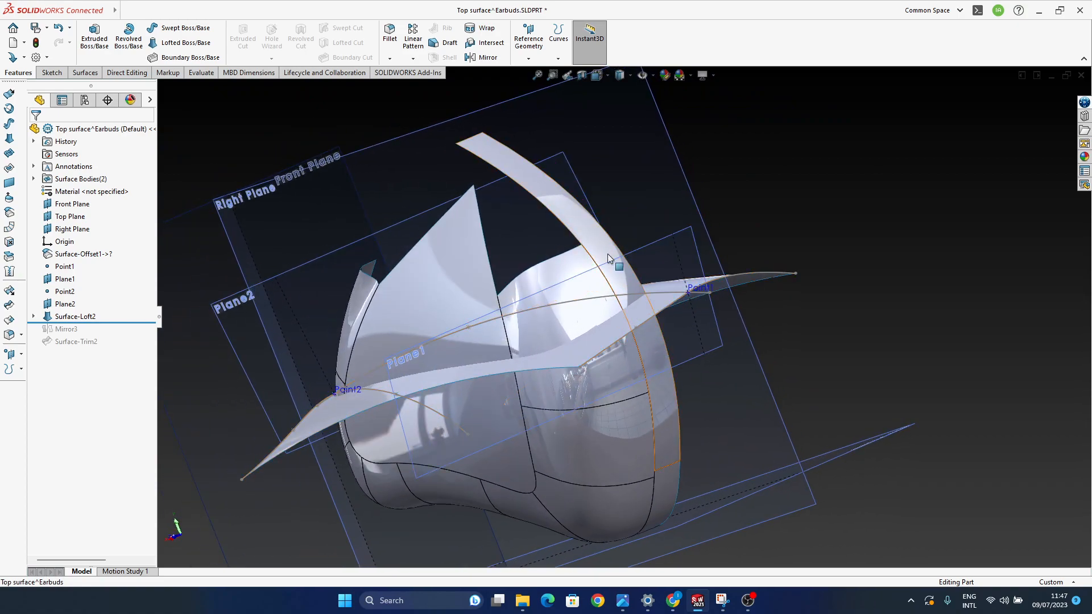
{"action": "scroll", "coordinate": [614, 342], "scroll_direction": "down", "scroll_amount": 5}
{"action": "middle_click_drag", "start_coordinate": [615, 342], "coordinate": [641, 353]}
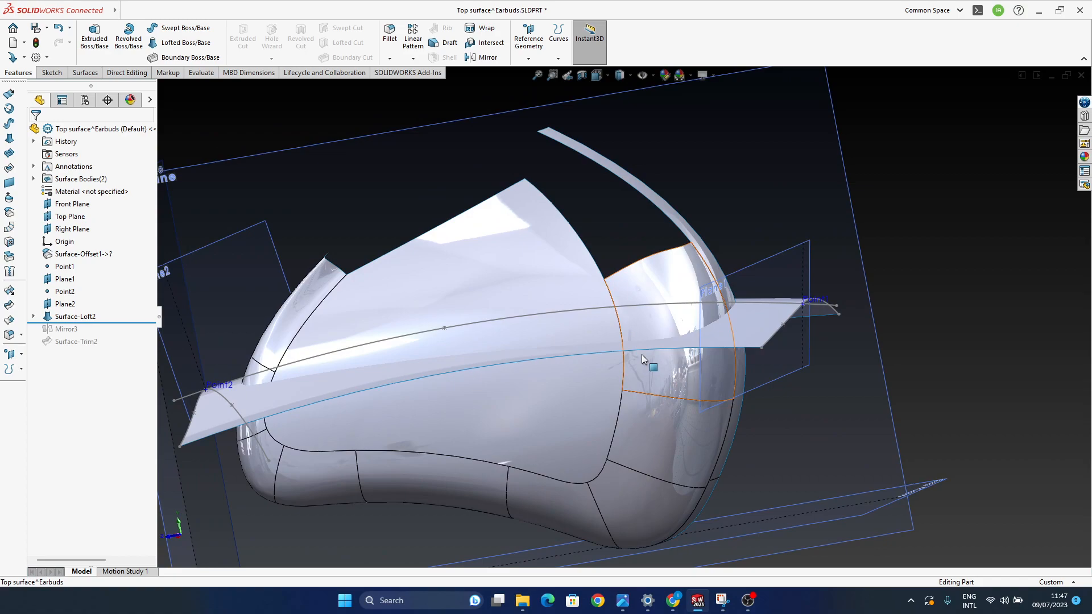
{"action": "middle_click_drag", "start_coordinate": [642, 354], "coordinate": [716, 397]}
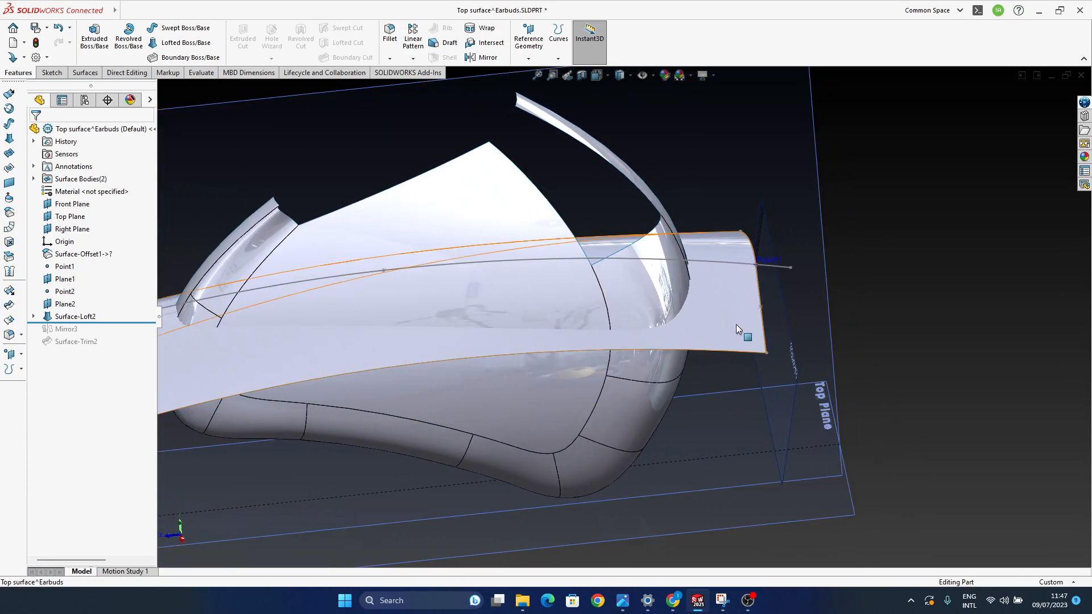
{"action": "scroll", "coordinate": [708, 315], "scroll_direction": "up", "scroll_amount": 2}
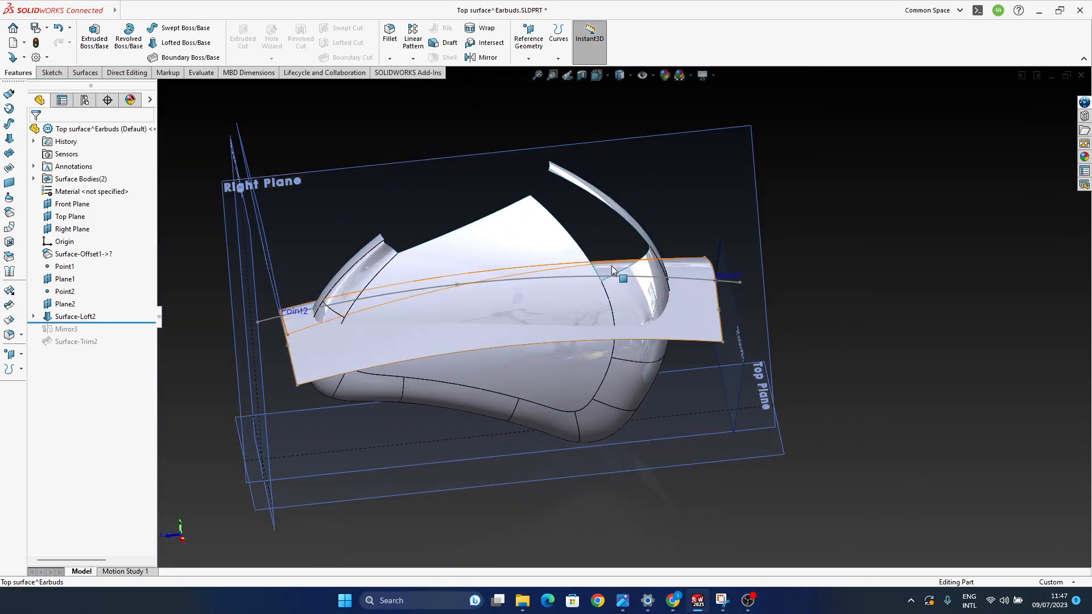
{"action": "middle_click_drag", "start_coordinate": [669, 338], "coordinate": [700, 430]}
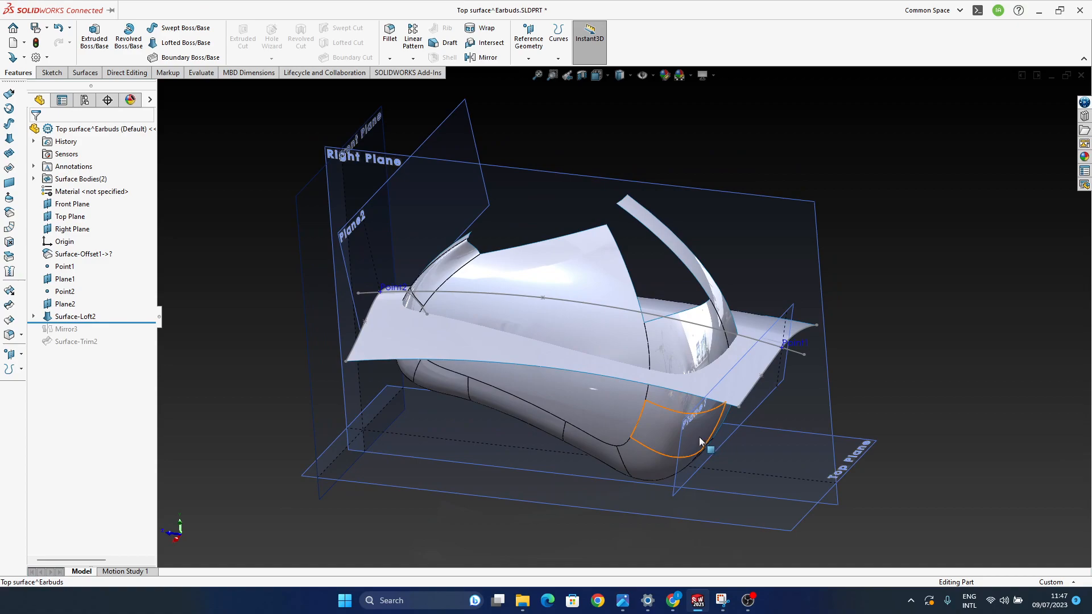
{"action": "middle_click_drag", "start_coordinate": [699, 442], "coordinate": [703, 457]}
Step: Edit Point1 so it sits at 30% along the lengthwise spline of Sketch1
{"action": "left_click", "coordinate": [799, 355]}
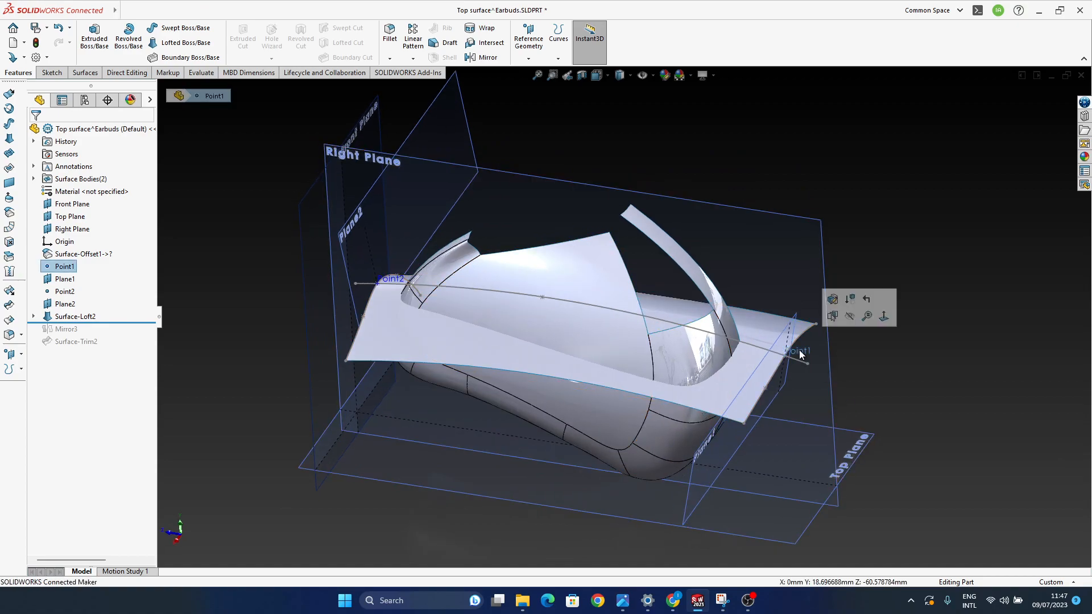
{"action": "left_click", "coordinate": [833, 299]}
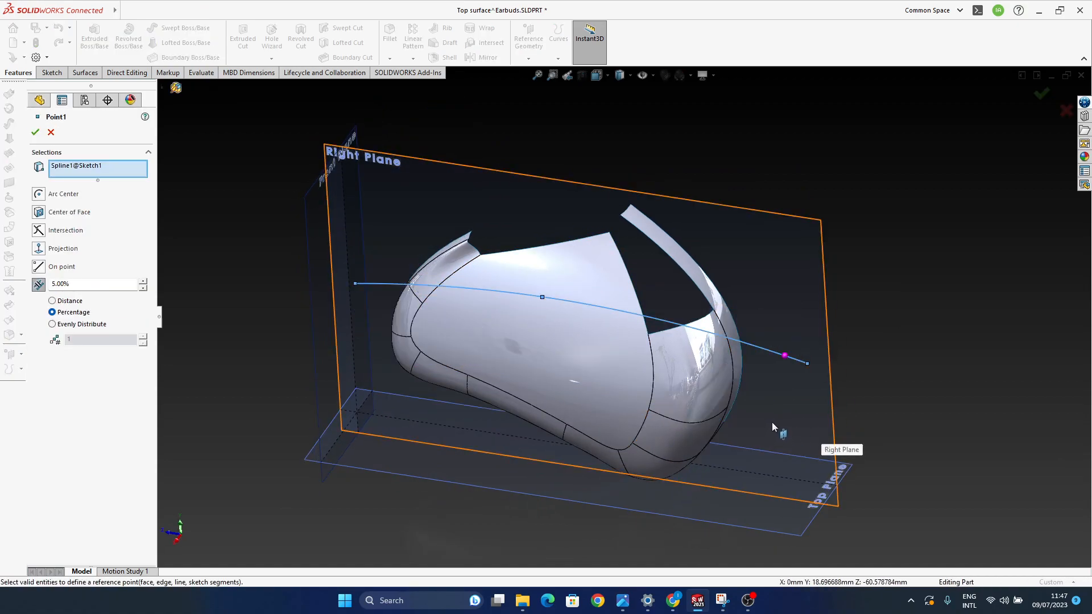
{"action": "middle_click_drag", "start_coordinate": [682, 370], "coordinate": [709, 401]}
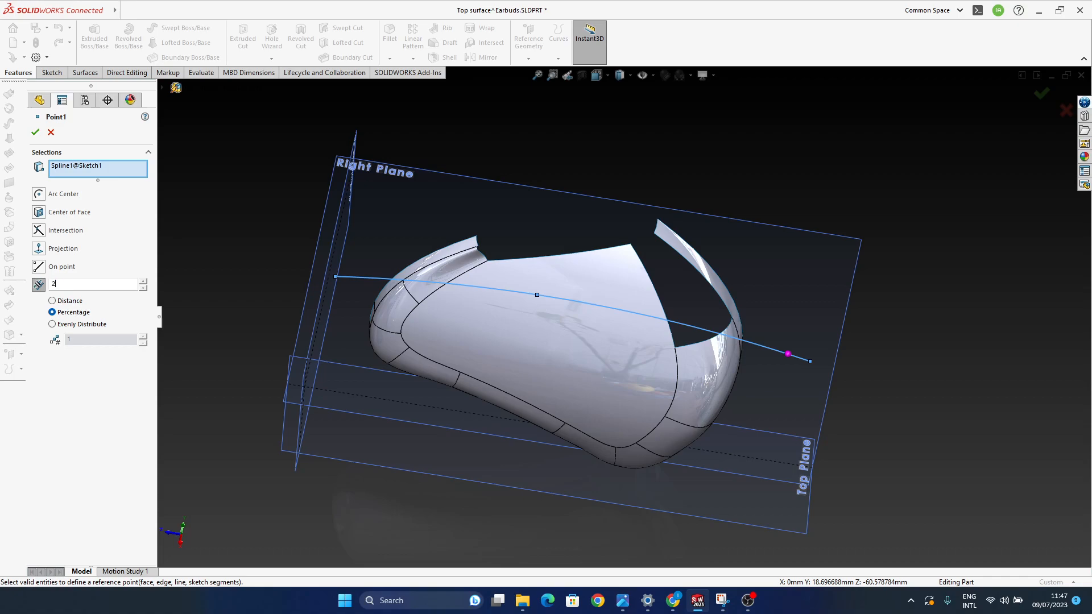
{"action": "middle_click_drag", "start_coordinate": [773, 317], "coordinate": [757, 352]}
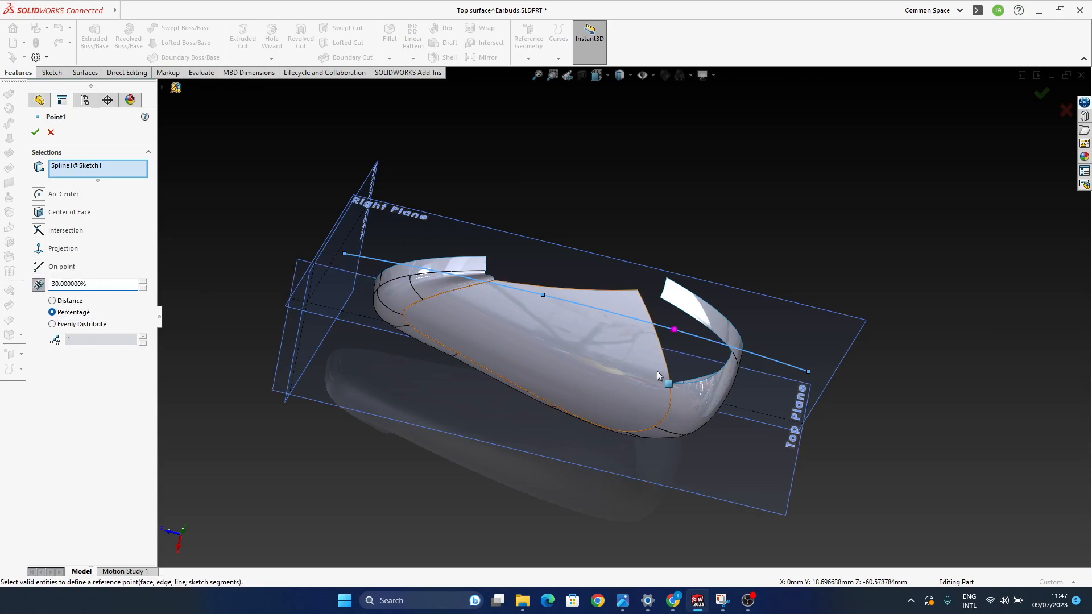
{"action": "left_click", "coordinate": [1042, 95]}
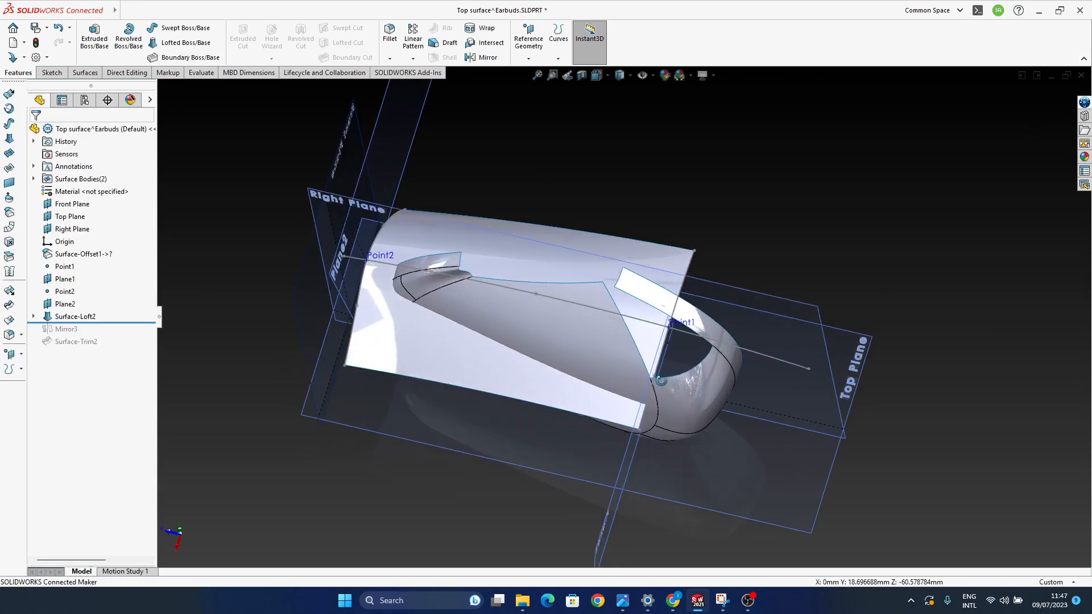
Step: Create another reference point on the same Sketch1 spline at 10% of its length
{"action": "middle_click_drag", "start_coordinate": [653, 262], "coordinate": [708, 302]}
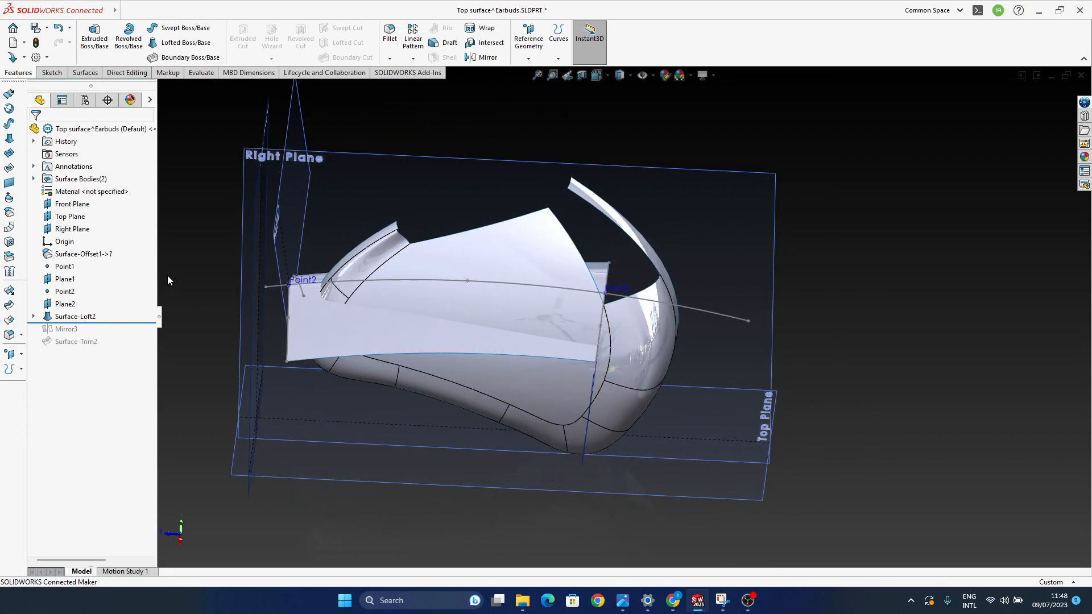
{"action": "left_click", "coordinate": [12, 355]}
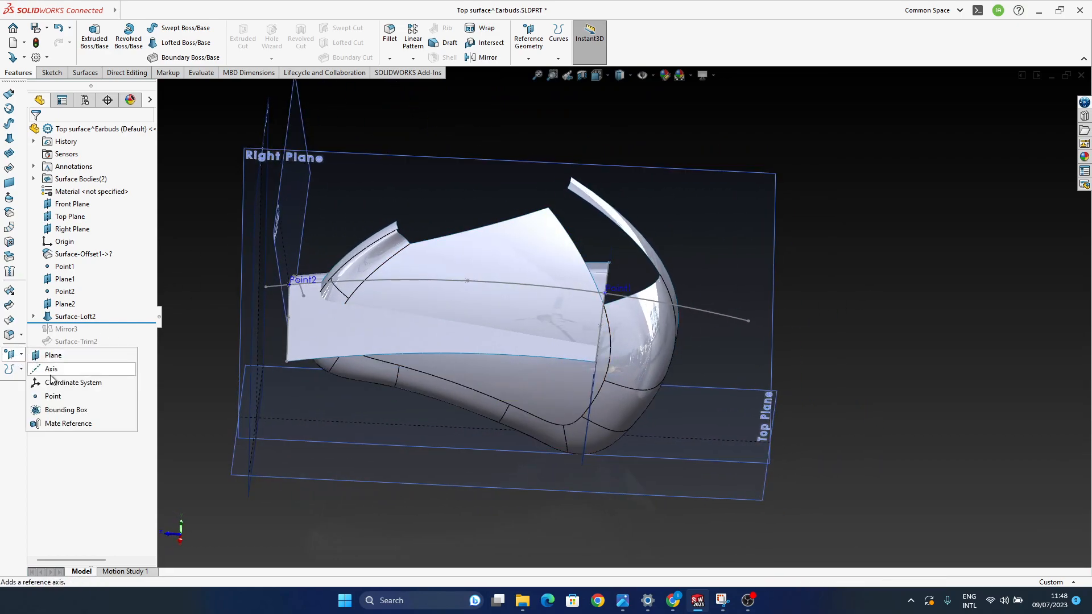
{"action": "left_click", "coordinate": [43, 399]}
{"action": "left_click", "coordinate": [707, 315]}
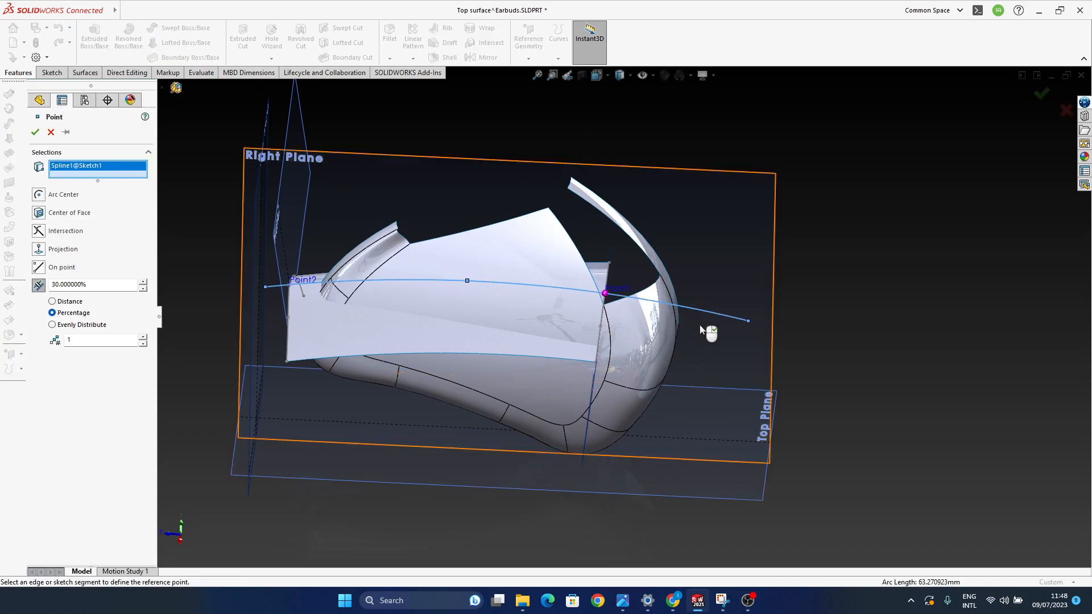
{"action": "double_click", "coordinate": [101, 285]}
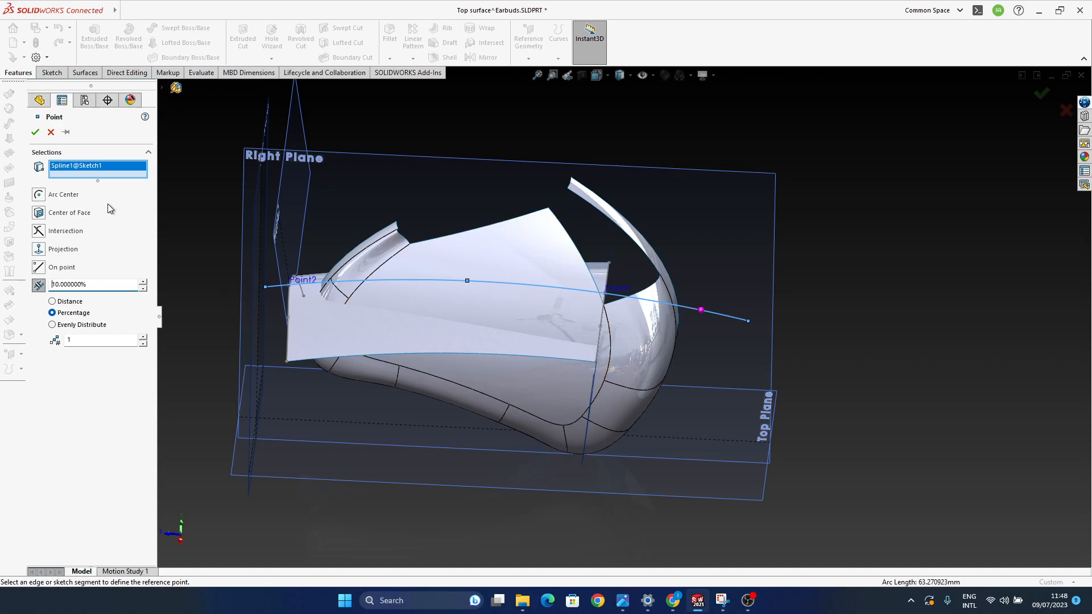
{"action": "left_click", "coordinate": [37, 133]}
Step: Create a reference plane perpendicular to the Sketch1 spline and coincident with Point3
{"action": "mouse_move", "coordinate": [731, 414]}
{"action": "middle_mouse_down"}
{"action": "mouse_move", "coordinate": [692, 420]}
{"action": "mouse_move", "coordinate": [713, 417]}
{"action": "middle_mouse_up"}
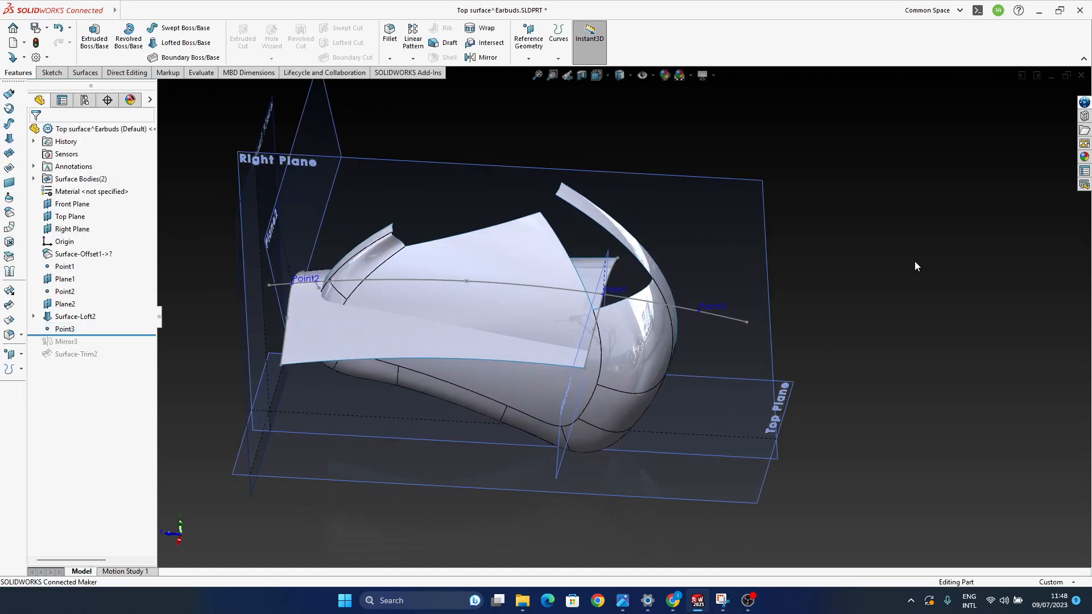
{"action": "left_click", "coordinate": [21, 354]}
{"action": "left_click", "coordinate": [40, 356]}
{"action": "left_click", "coordinate": [718, 319]}
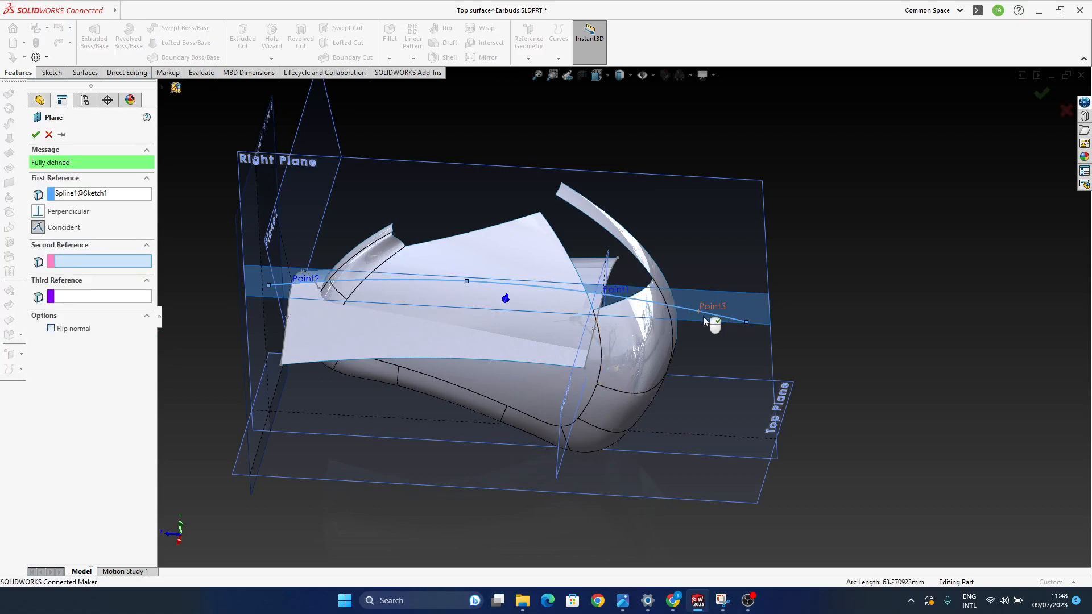
{"action": "left_click", "coordinate": [712, 307]}
{"action": "middle_click_drag", "start_coordinate": [739, 358], "coordinate": [660, 387]}
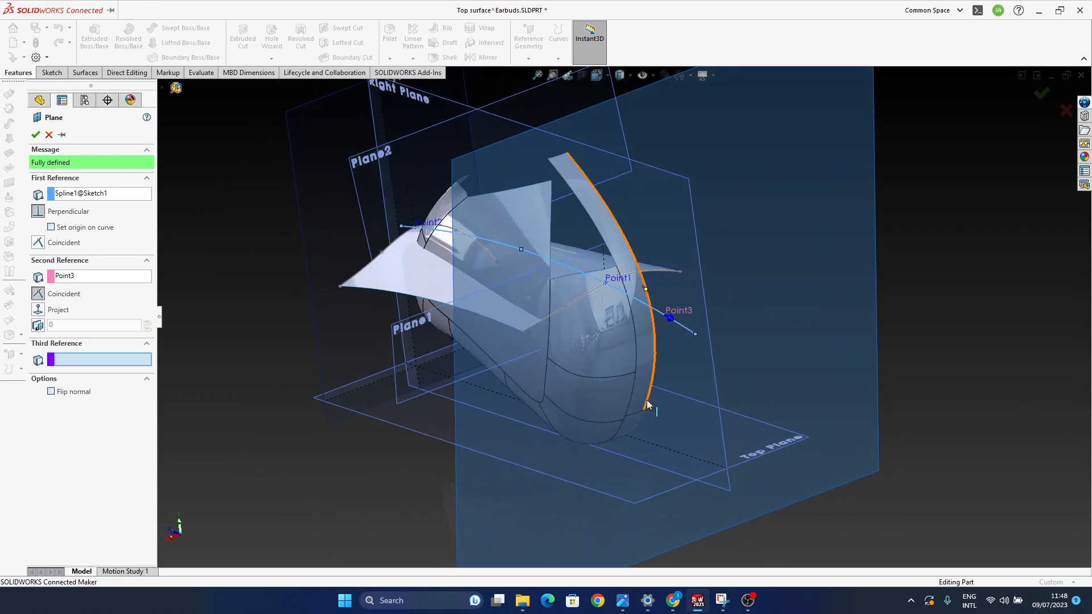
{"action": "left_click", "coordinate": [1041, 95]}
Step: Shrink the displayed outline of Plane3 and shift it to the side of the earbud body
{"action": "scroll", "coordinate": [663, 432], "scroll_direction": "up", "scroll_amount": 3}
{"action": "left_click_drag", "start_coordinate": [646, 454], "coordinate": [657, 310]}
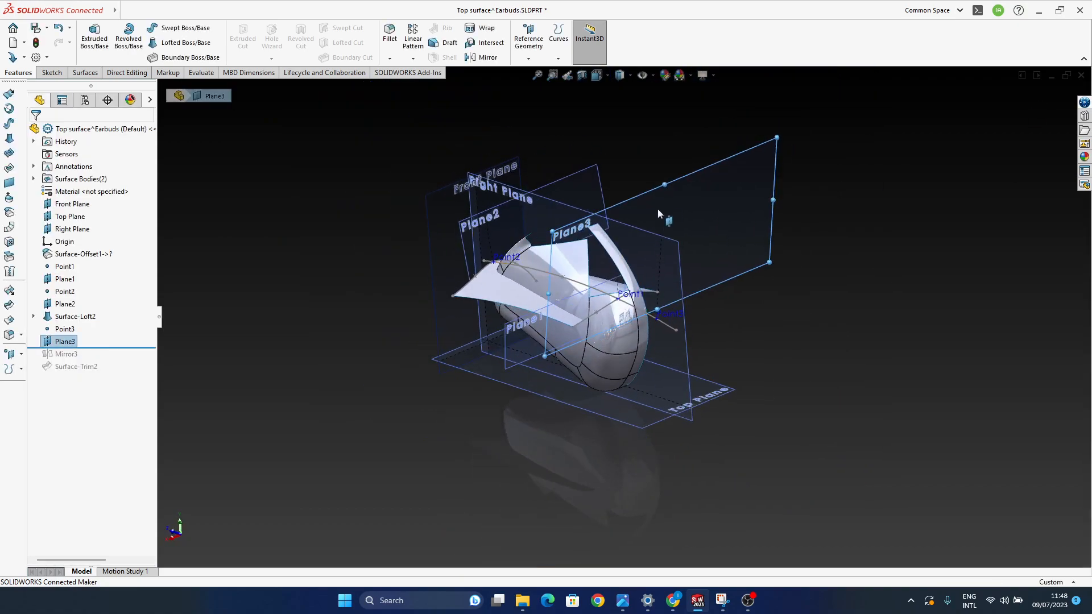
{"action": "left_click_drag", "start_coordinate": [664, 184], "coordinate": [660, 265]}
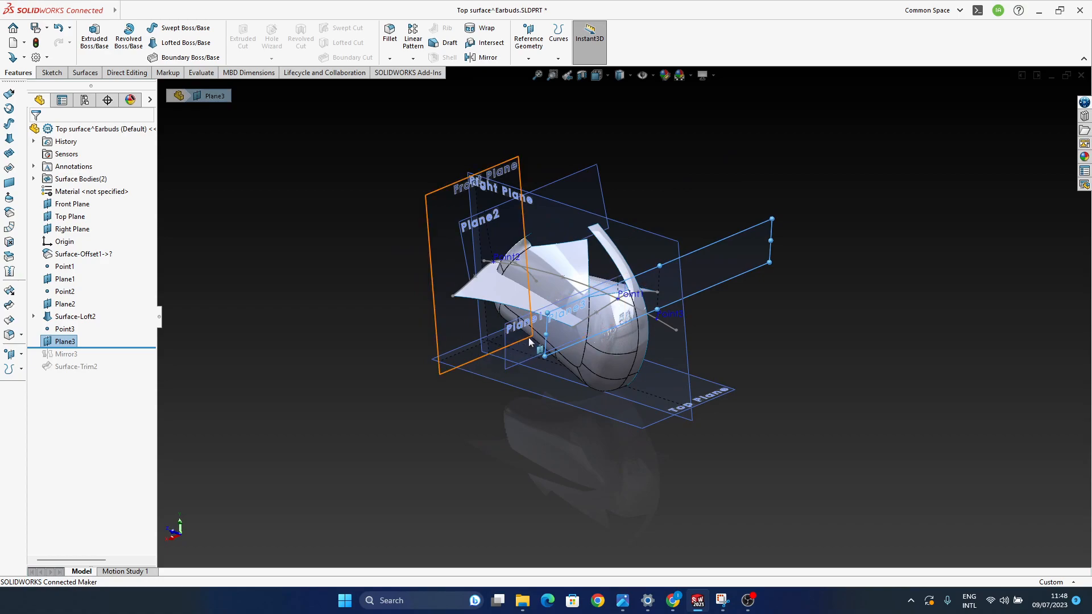
{"action": "left_click_drag", "start_coordinate": [542, 334], "coordinate": [636, 307]}
{"action": "mouse_move", "coordinate": [705, 376]}
{"action": "middle_mouse_down"}
{"action": "mouse_move", "coordinate": [725, 443]}
{"action": "mouse_move", "coordinate": [690, 353]}
{"action": "mouse_move", "coordinate": [694, 380]}
{"action": "middle_mouse_up"}
{"action": "left_click", "coordinate": [844, 375]}
Step: Start a new sketch on Plane3
{"action": "scroll", "coordinate": [654, 312], "scroll_direction": "down", "scroll_amount": 4}
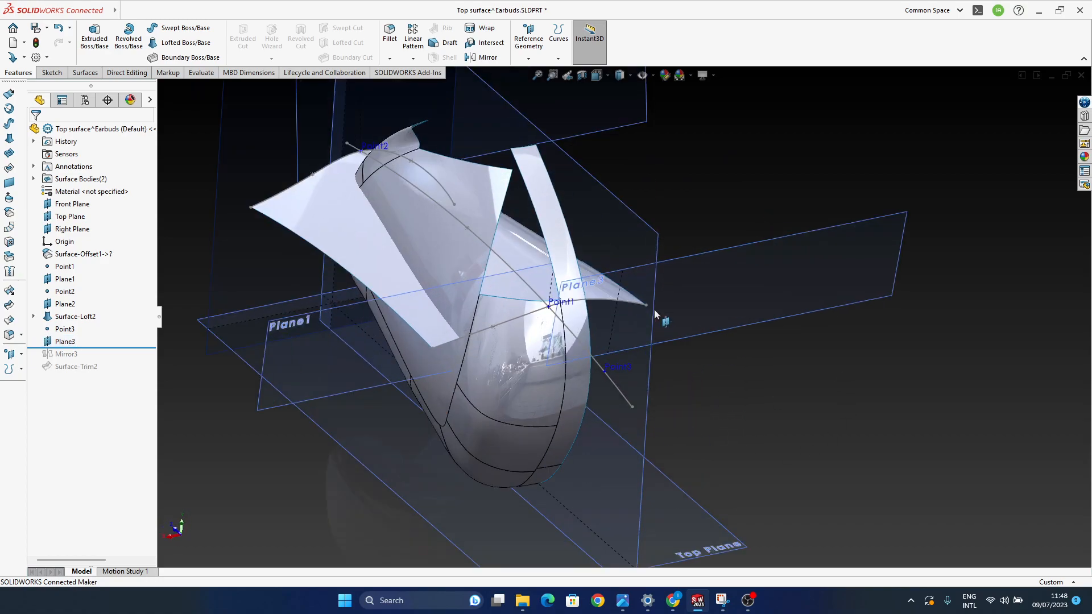
{"action": "middle_click_drag", "start_coordinate": [642, 349], "coordinate": [650, 361], "text": "ctrl"}
{"action": "left_click", "coordinate": [797, 292]}
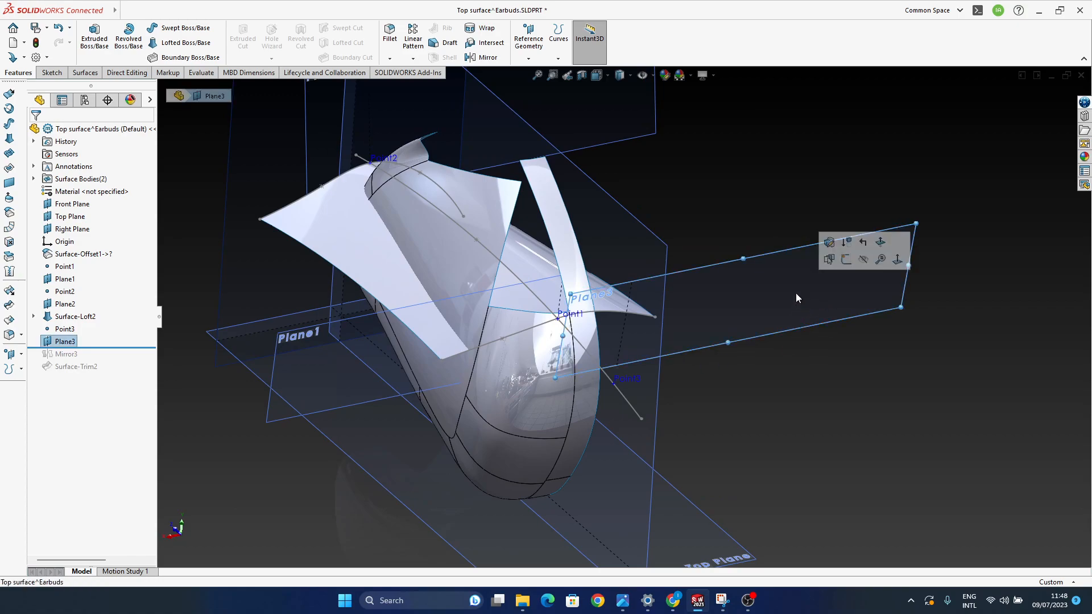
{"action": "left_click", "coordinate": [831, 265]}
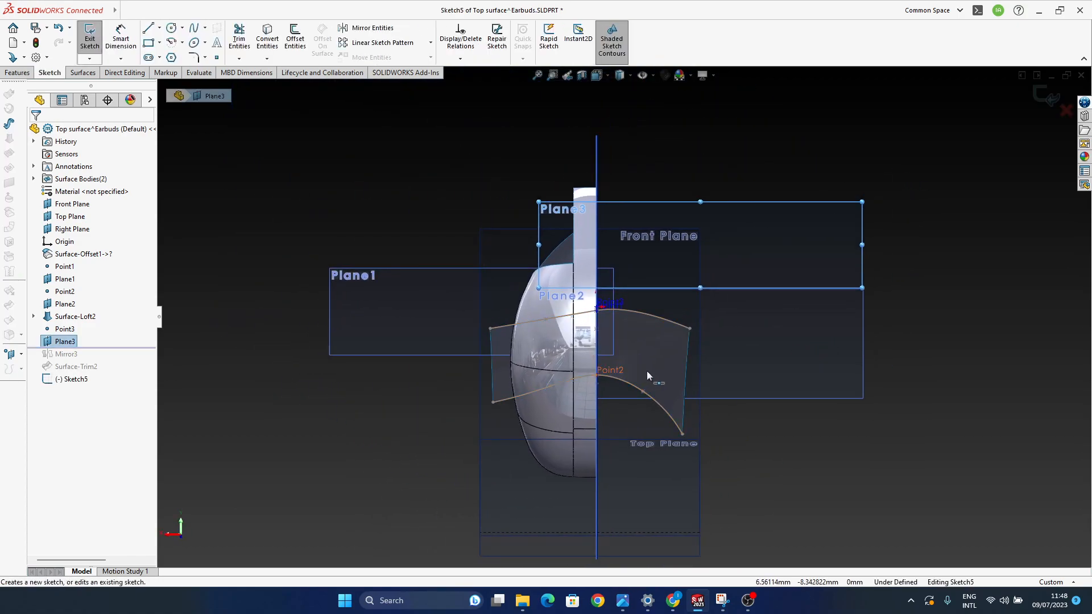
{"action": "left_click", "coordinate": [786, 442]}
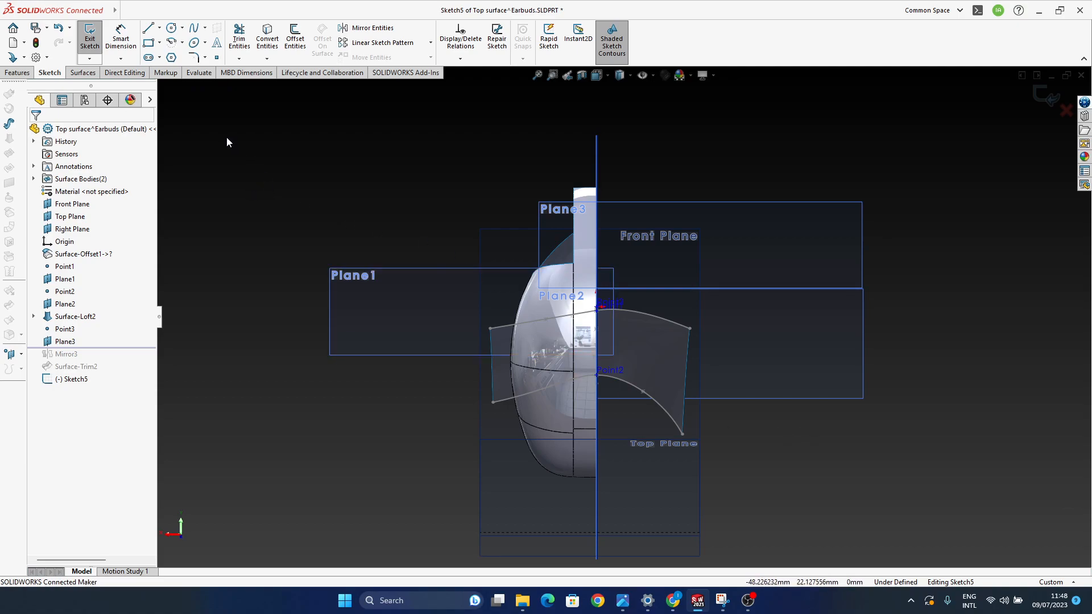
Step: Sketch a three-point arched spline across the earbud on Plane3, with its middle point on the Sketch1 spline and its ends past the loft edges
{"action": "left_click", "coordinate": [194, 28]}
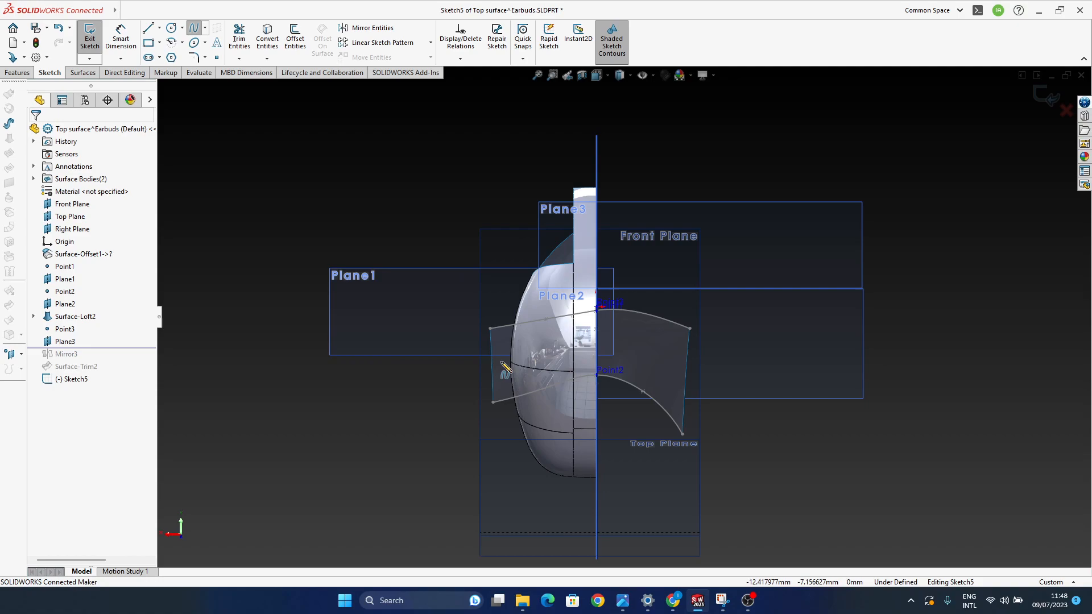
{"action": "left_click", "coordinate": [488, 342]}
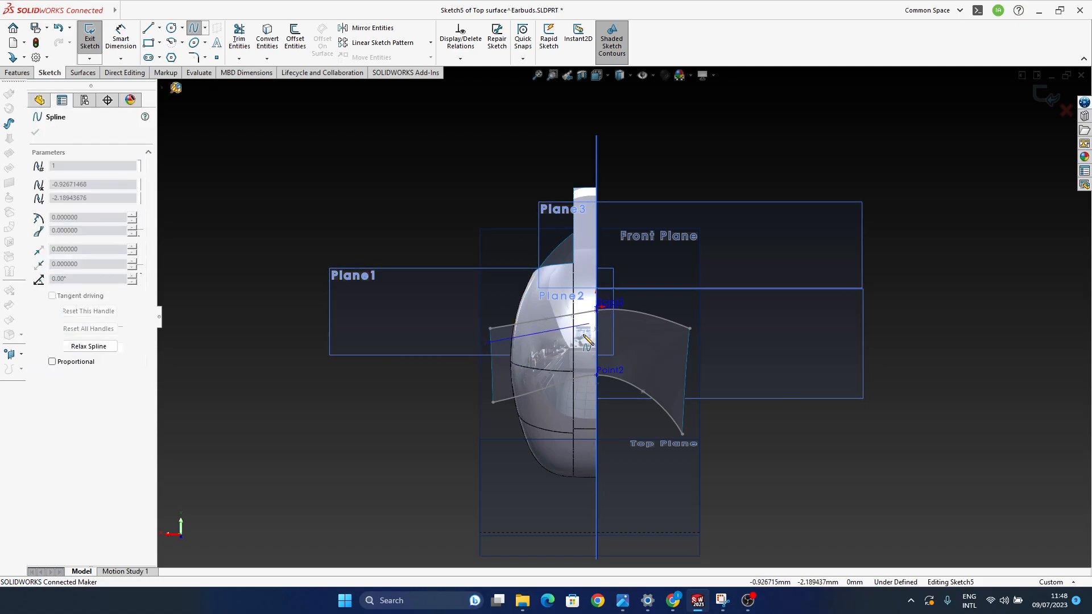
{"action": "left_click", "coordinate": [596, 322]}
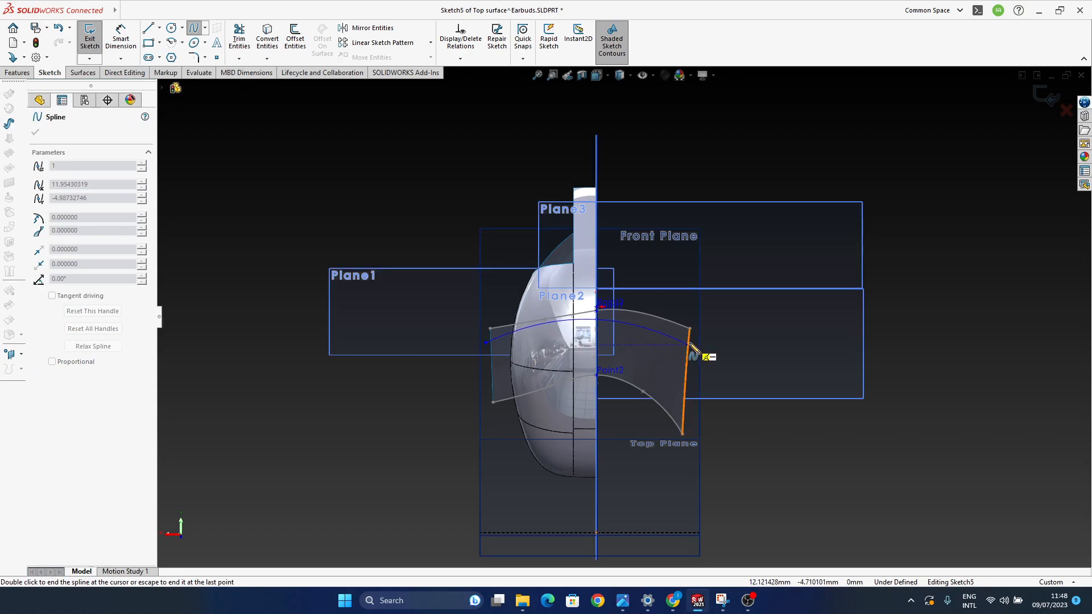
{"action": "left_click", "coordinate": [701, 345]}
{"action": "key", "text": "Escape"}
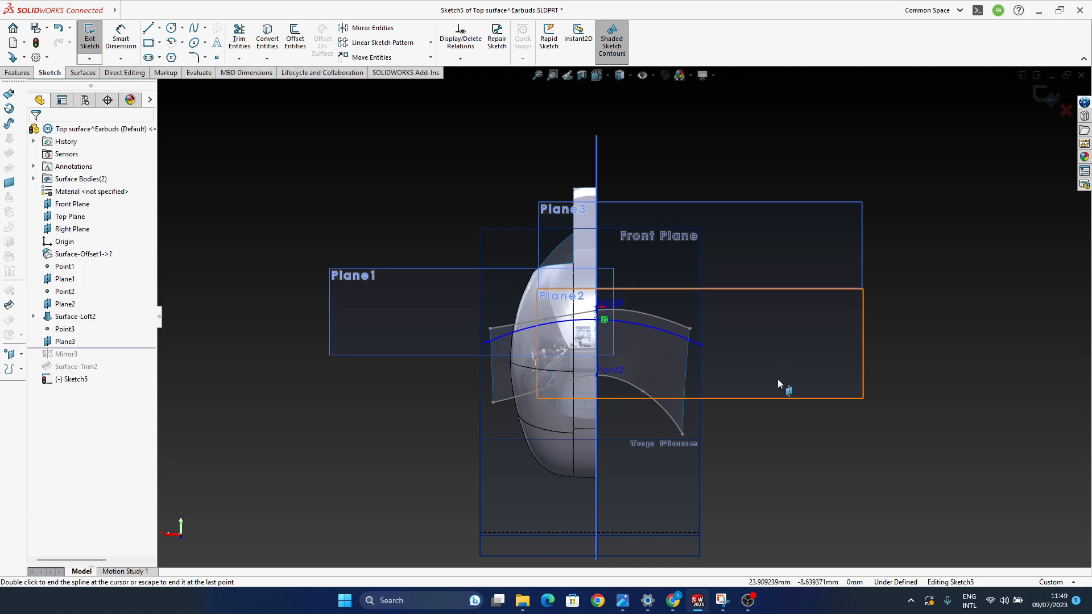
{"action": "middle_click_drag", "start_coordinate": [619, 347], "coordinate": [597, 380], "text": "ctrl"}
{"action": "scroll", "coordinate": [591, 368], "scroll_direction": "down", "scroll_amount": 4}
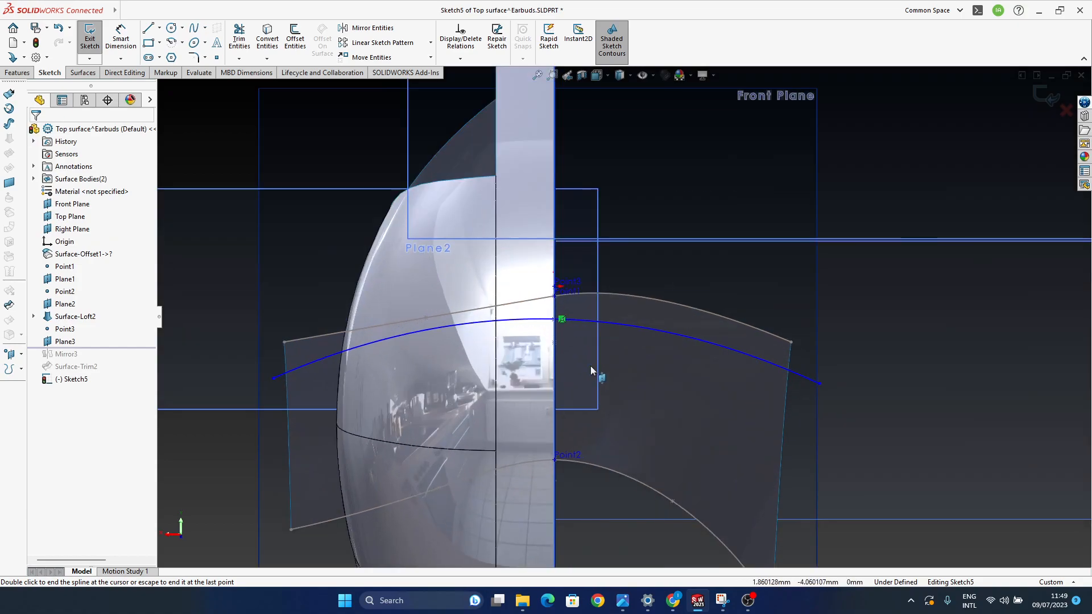
{"action": "double_click", "coordinate": [857, 363]}
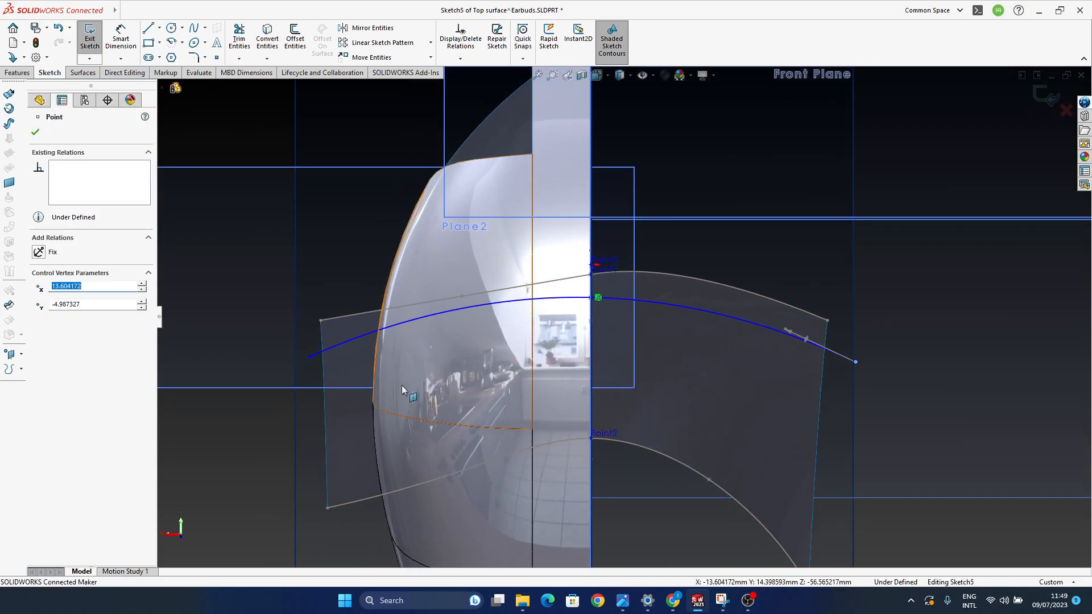
{"action": "left_click", "coordinate": [310, 358], "text": "ctrl"}
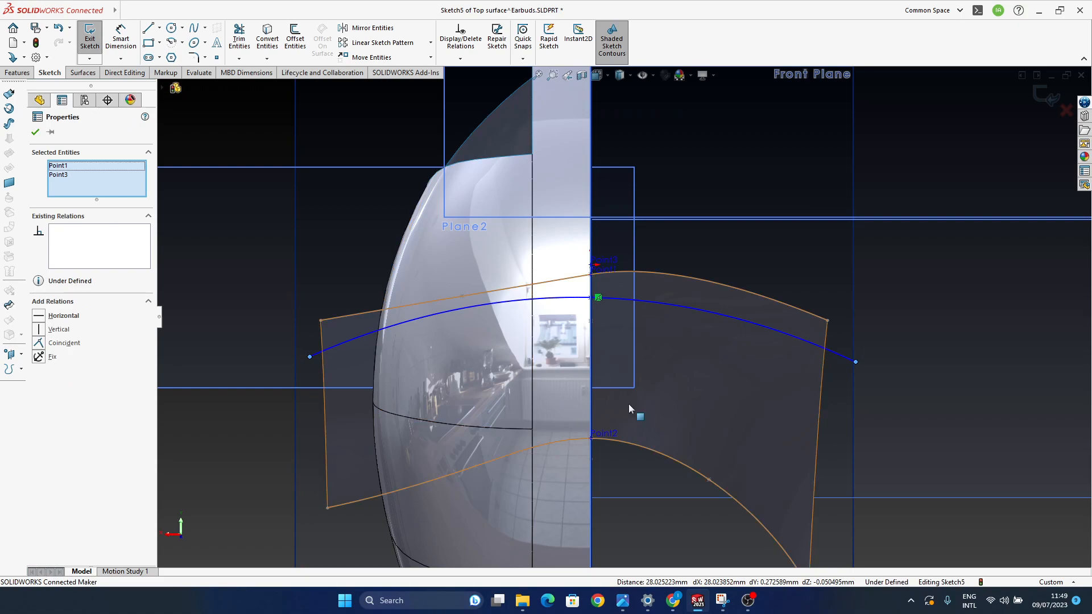
{"action": "left_click", "coordinate": [592, 328], "text": "ctrl"}
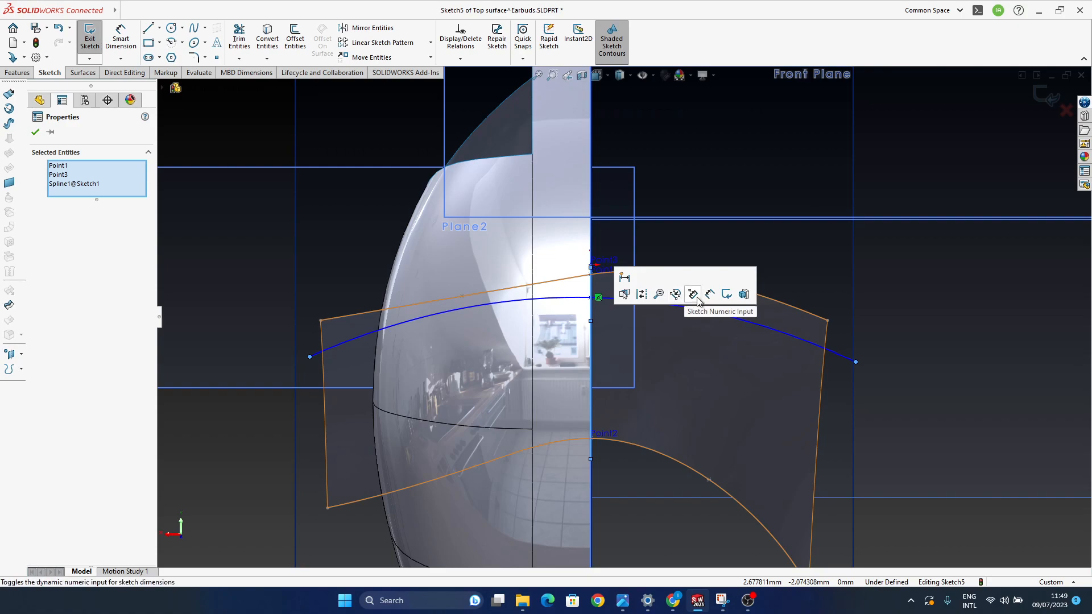
{"action": "scroll", "coordinate": [700, 378], "scroll_direction": "up", "scroll_amount": 3}
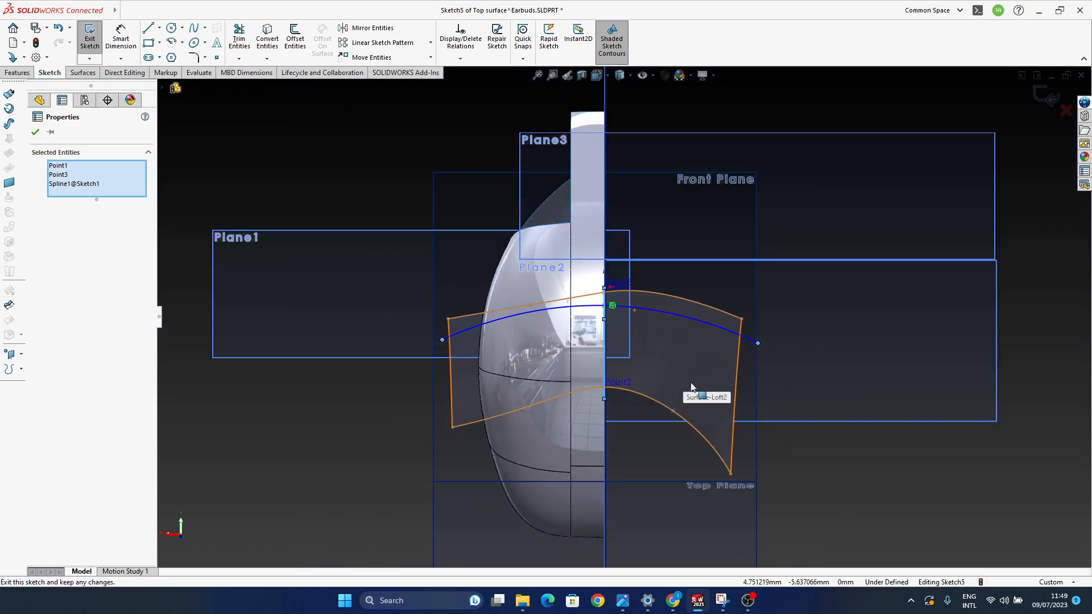
{"action": "left_click", "coordinate": [870, 484]}
{"action": "left_click_drag", "start_coordinate": [443, 339], "coordinate": [454, 334]}
{"action": "key", "text": "ctrl+z"}
{"action": "left_click", "coordinate": [375, 436]}
{"action": "left_click", "coordinate": [757, 344]}
{"action": "left_click", "coordinate": [852, 474]}
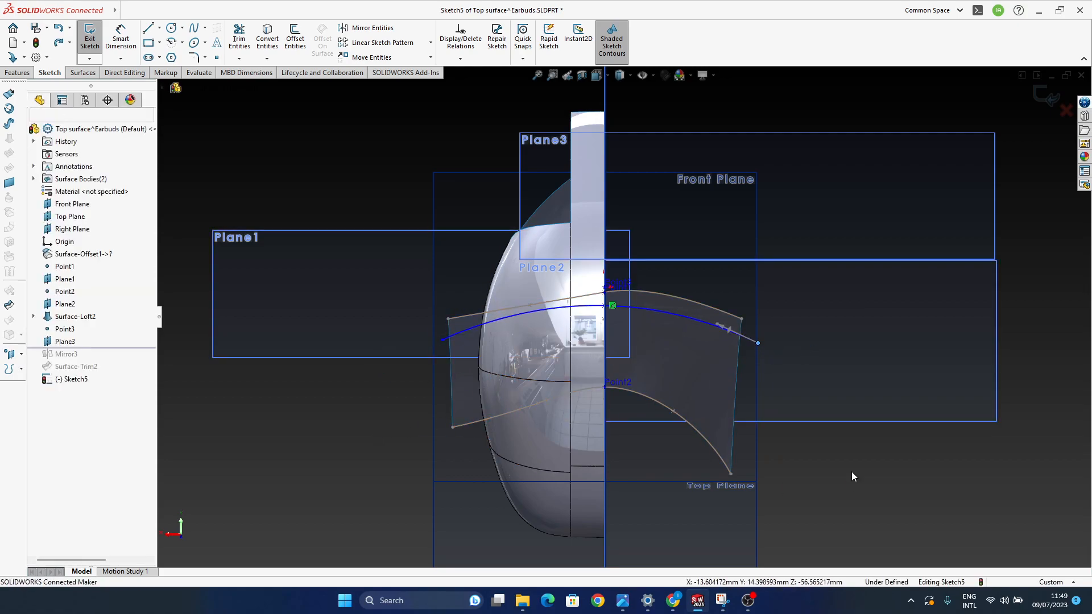
Step: Try to connect the new spline's two endpoints with a straight line
{"action": "left_click", "coordinate": [148, 27]}
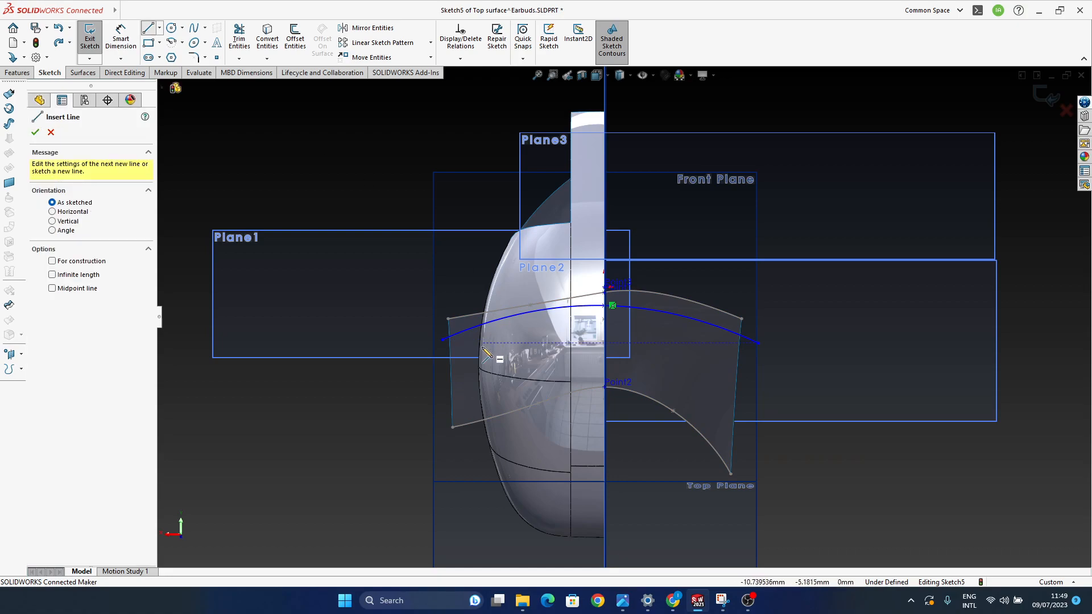
{"action": "left_click", "coordinate": [443, 340]}
{"action": "left_click", "coordinate": [758, 343]}
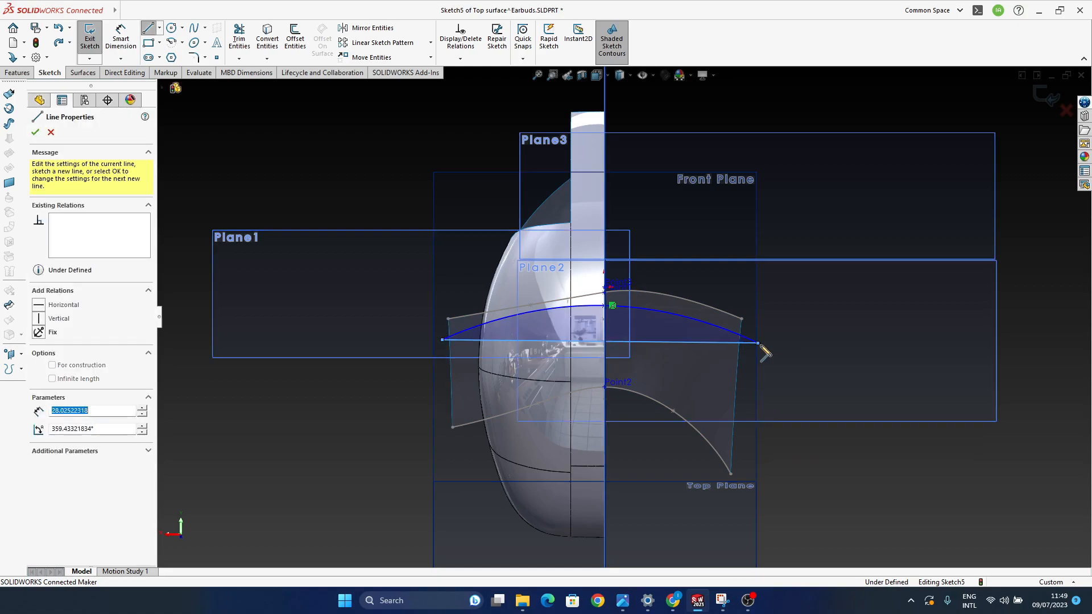
{"action": "left_click", "coordinate": [880, 471]}
{"action": "key", "text": "Escape"}
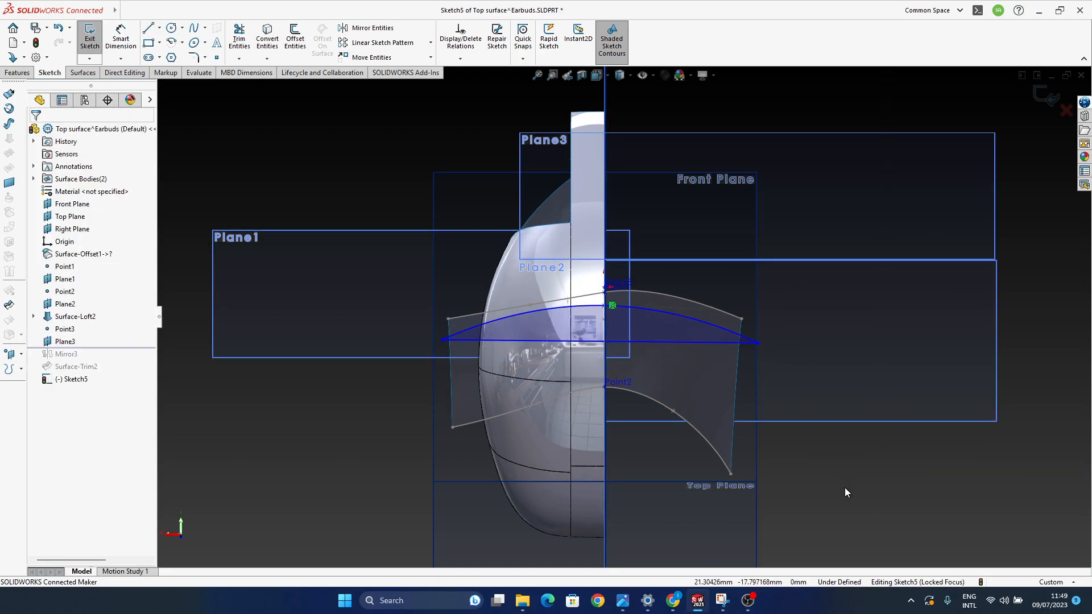
{"action": "left_click", "coordinate": [687, 344]}
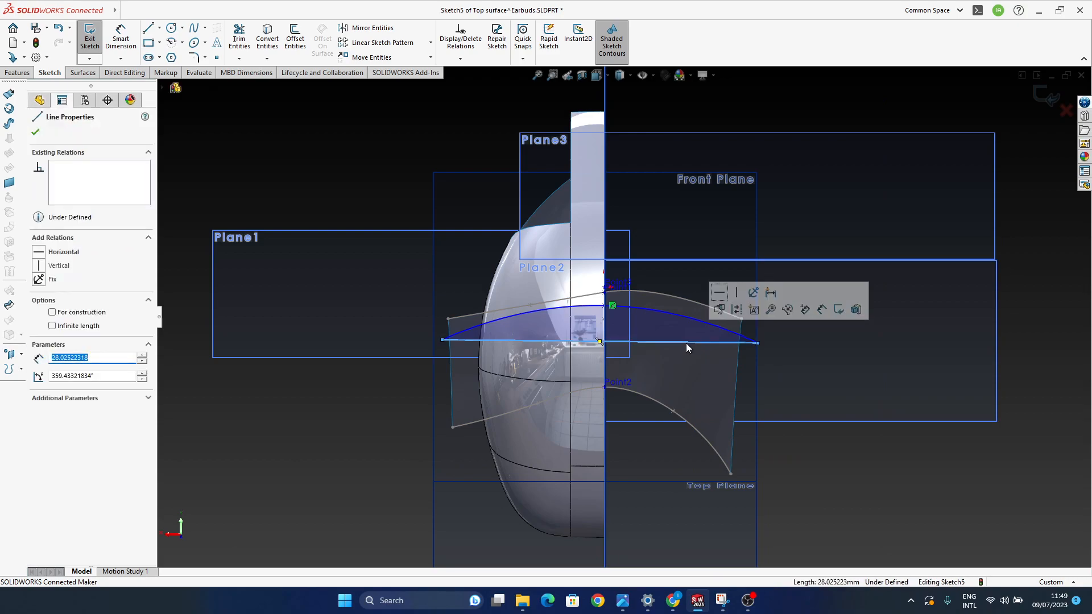
{"action": "key", "text": "Delete"}
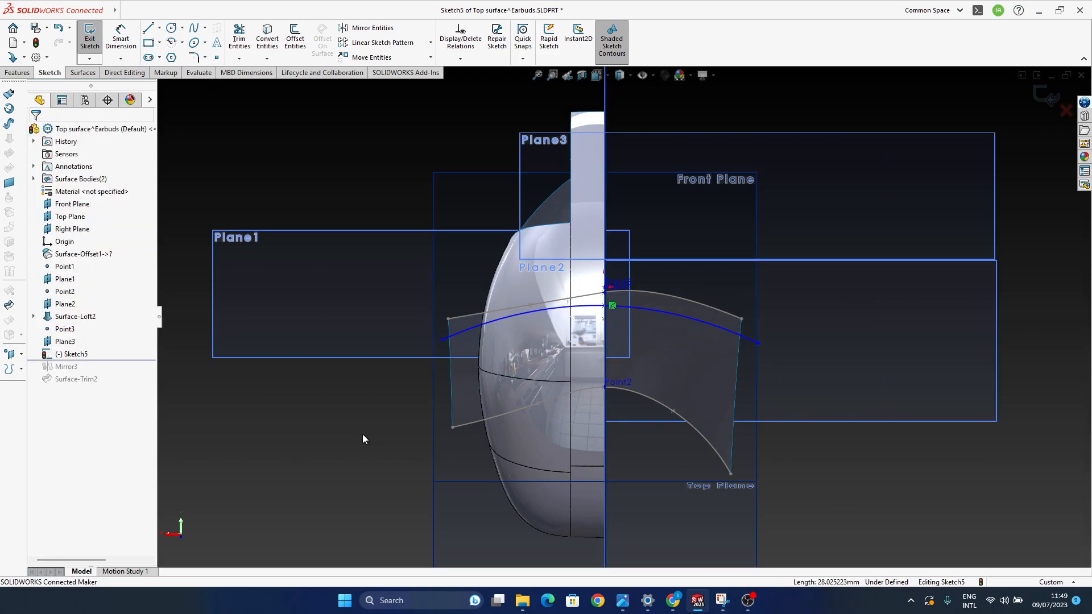
Step: Draw a horizontal line from the spline's left endpoint and join its other end to the spline's right endpoint, about 27.5 mm long
{"action": "left_click", "coordinate": [151, 28]}
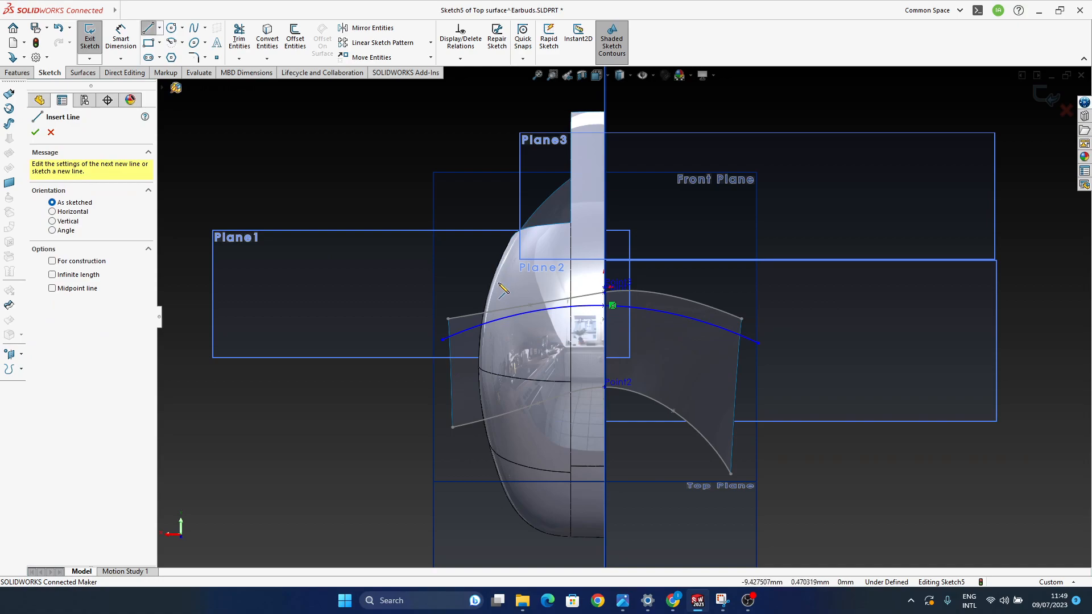
{"action": "left_click", "coordinate": [443, 341]}
{"action": "left_click", "coordinate": [900, 340]}
{"action": "key", "text": "Escape"}
{"action": "left_click", "coordinate": [881, 400]}
{"action": "key", "text": "Delete"}
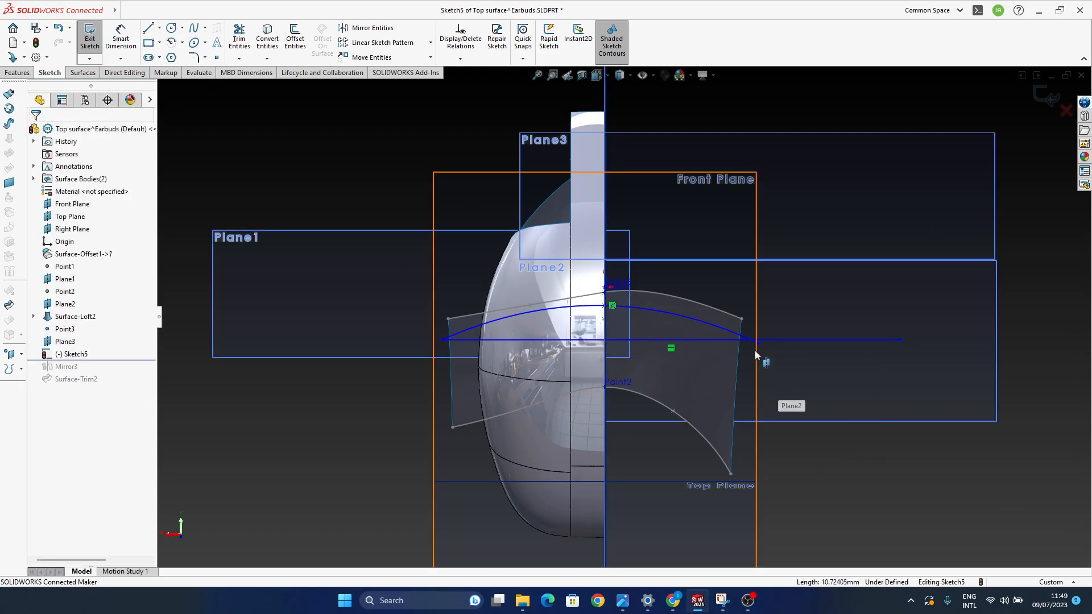
{"action": "left_click_drag", "start_coordinate": [901, 341], "coordinate": [753, 345]}
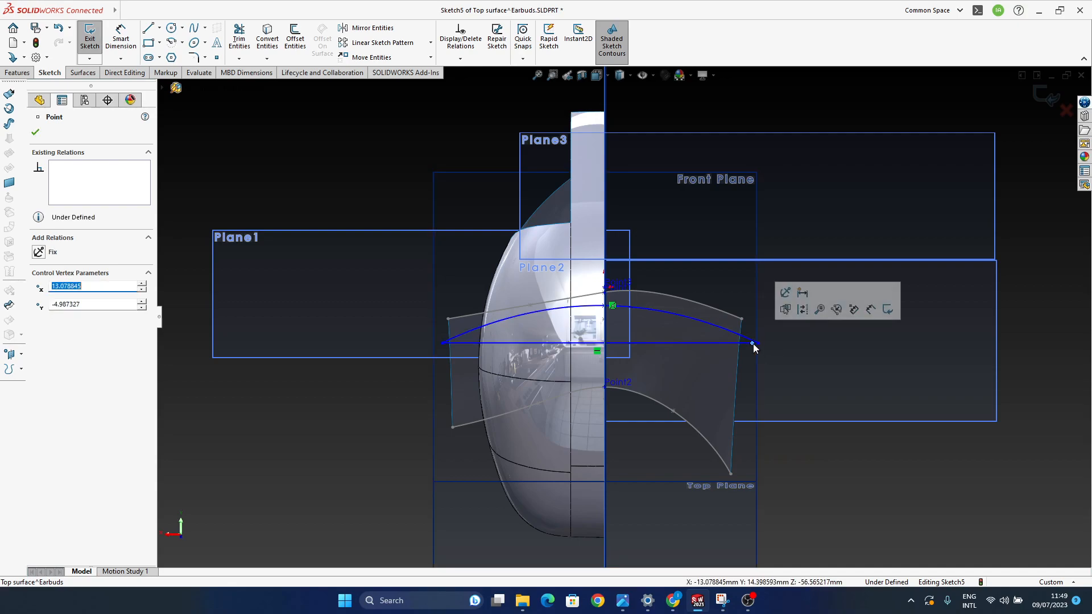
Step: Convert the horizontal line between the spline's endpoints to construction geometry
{"action": "scroll", "coordinate": [739, 345], "scroll_direction": "down", "scroll_amount": 5}
{"action": "left_click", "coordinate": [740, 367]}
{"action": "scroll", "coordinate": [662, 368], "scroll_direction": "up", "scroll_amount": 3}
{"action": "left_click", "coordinate": [589, 326]}
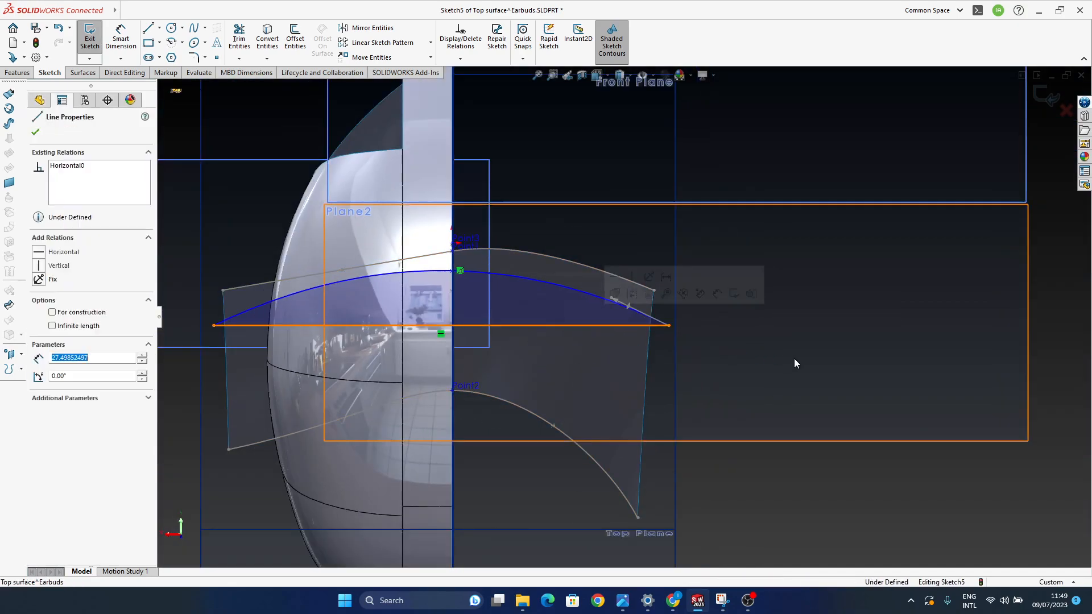
{"action": "left_click", "coordinate": [631, 294]}
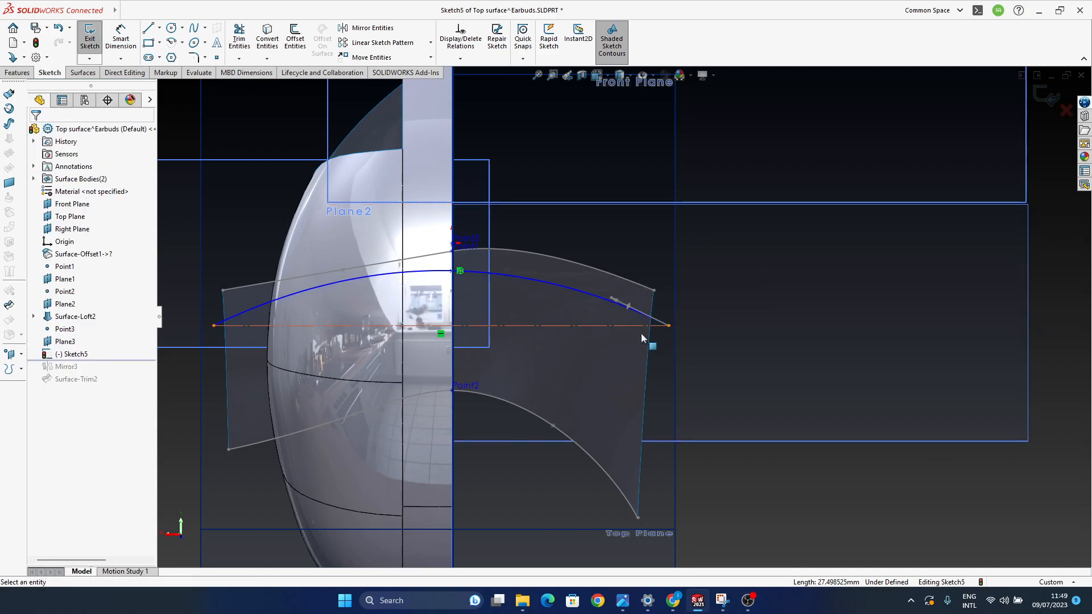
{"action": "middle_click_drag", "start_coordinate": [545, 325], "coordinate": [754, 333], "text": "ctrl"}
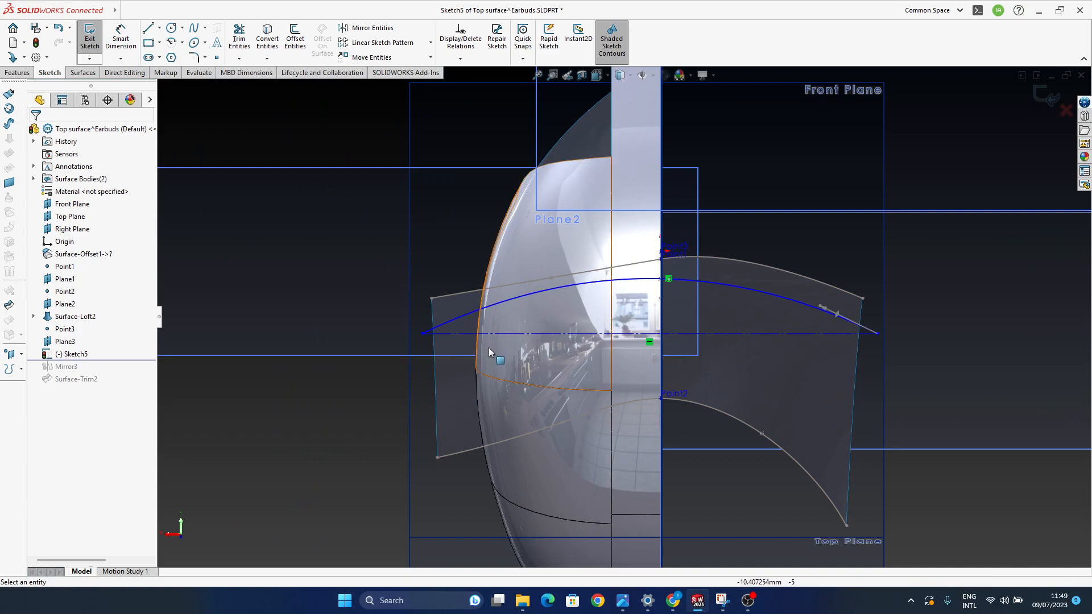
{"action": "scroll", "coordinate": [743, 335], "scroll_direction": "up", "scroll_amount": 2}
{"action": "scroll", "coordinate": [746, 338], "scroll_direction": "down", "scroll_amount": 2}
{"action": "scroll", "coordinate": [769, 369], "scroll_direction": "down", "scroll_amount": 1}
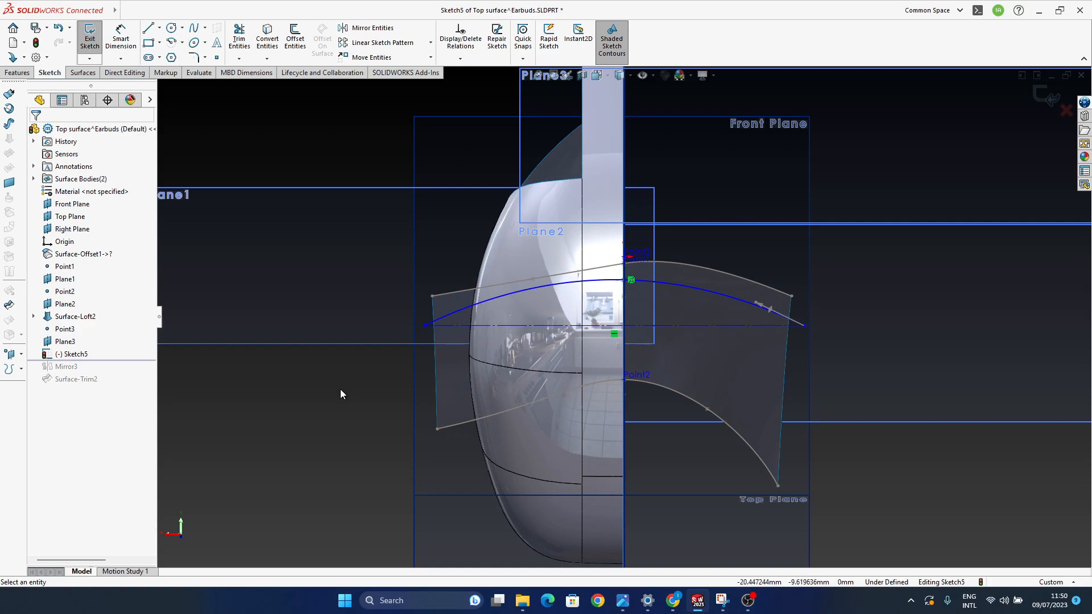
{"action": "left_click", "coordinate": [121, 59]}
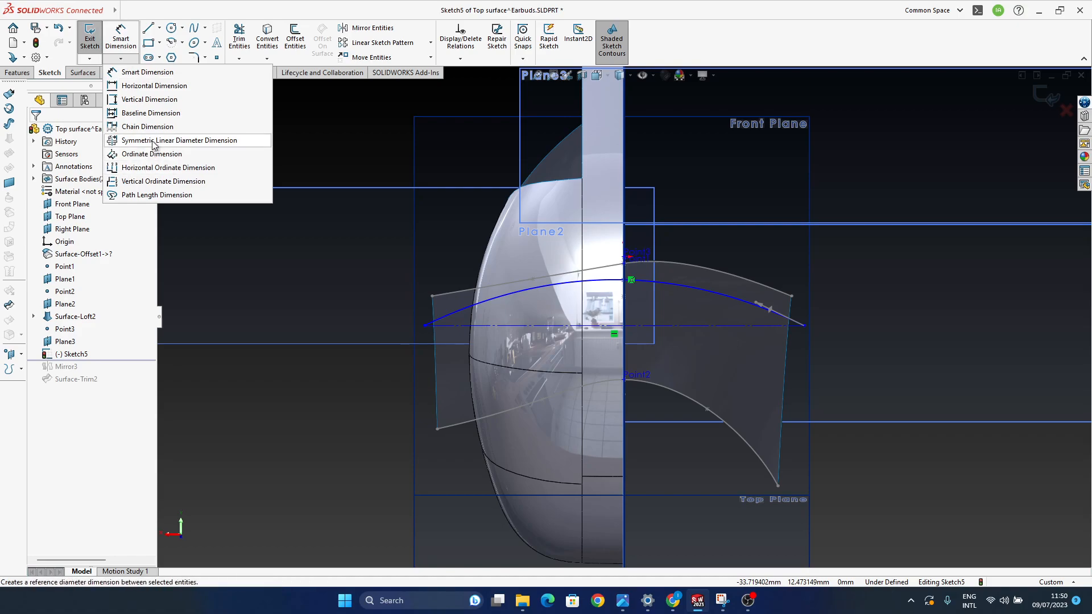
{"action": "left_click", "coordinate": [373, 460]}
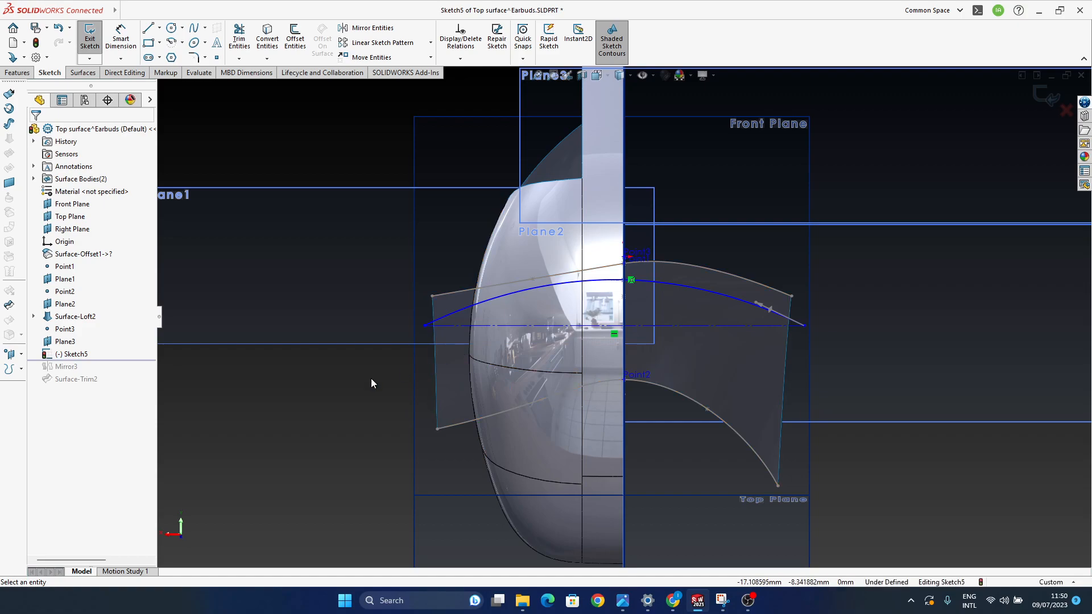
{"action": "left_click", "coordinate": [425, 328]}
{"action": "left_click", "coordinate": [344, 388]}
{"action": "left_click", "coordinate": [425, 327]}
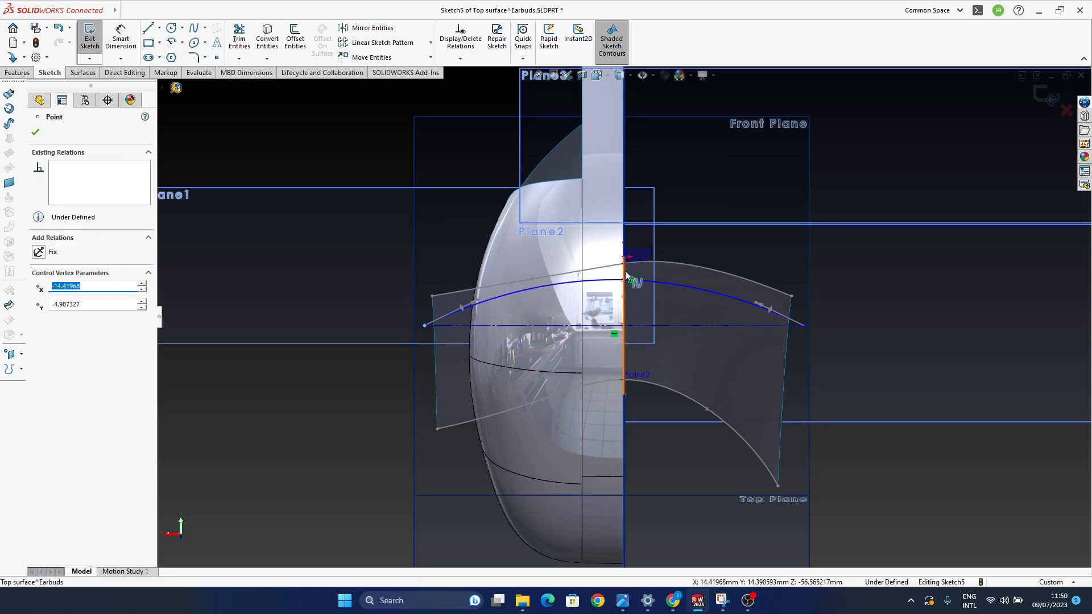
{"action": "middle_click_drag", "start_coordinate": [591, 430], "coordinate": [592, 426]}
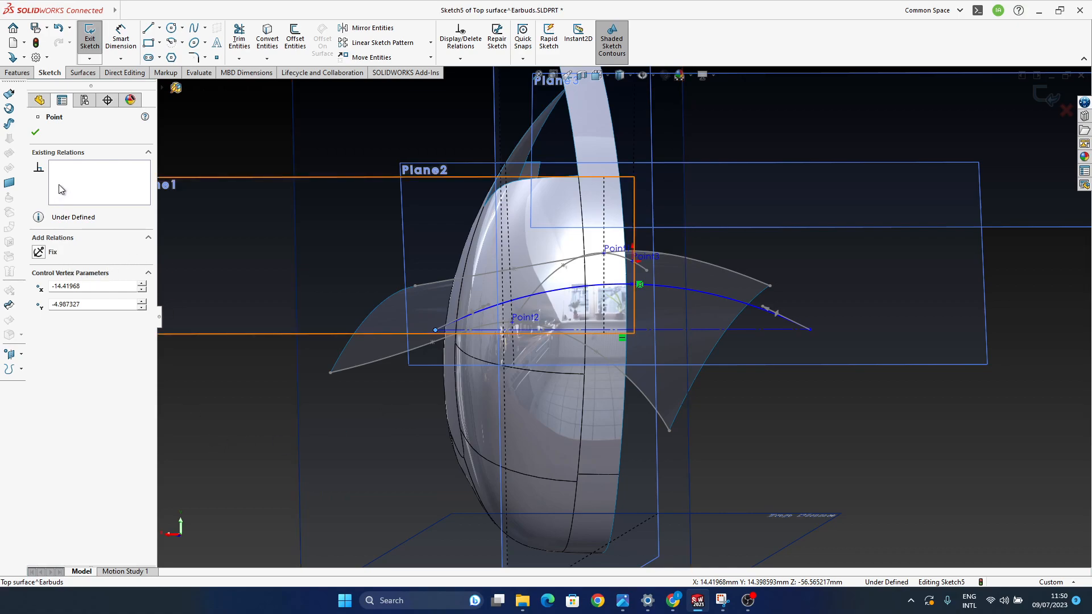
{"action": "left_click", "coordinate": [36, 133]}
Step: Dimension the horizontal distance from the Plane3 spline's left endpoint to the Sketch1 spline as 15 mm
{"action": "left_click", "coordinate": [82, 355]}
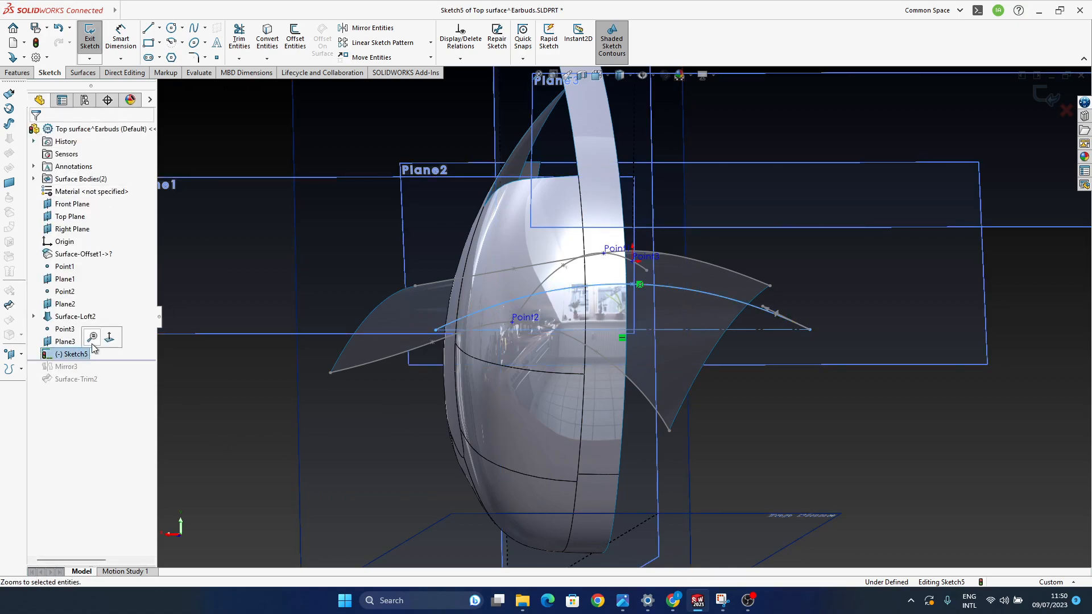
{"action": "left_click", "coordinate": [109, 341]}
{"action": "scroll", "coordinate": [654, 319], "scroll_direction": "down", "scroll_amount": 4}
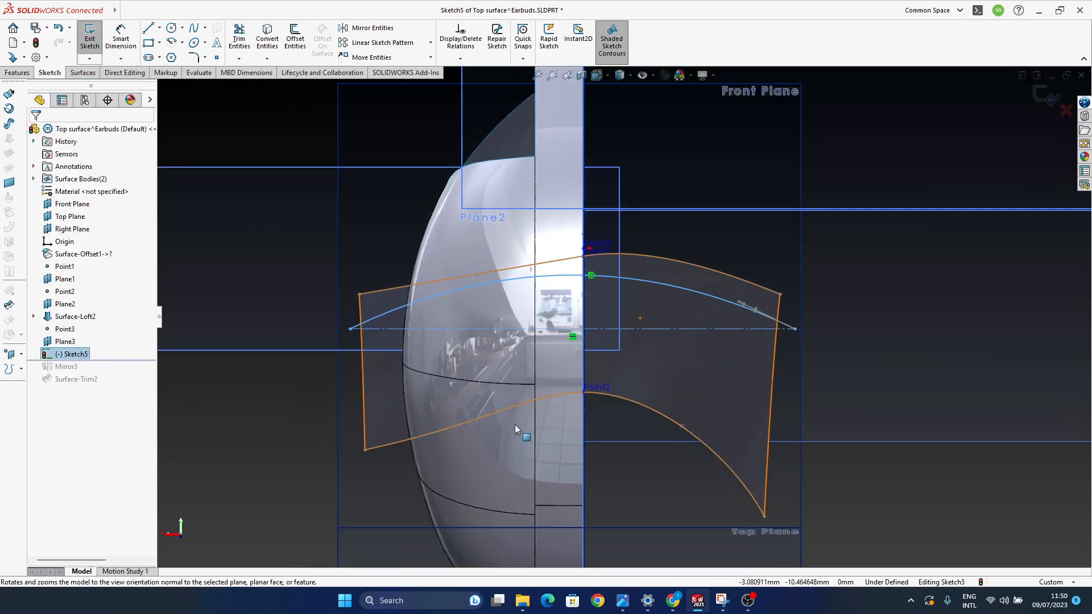
{"action": "left_click", "coordinate": [351, 329]}
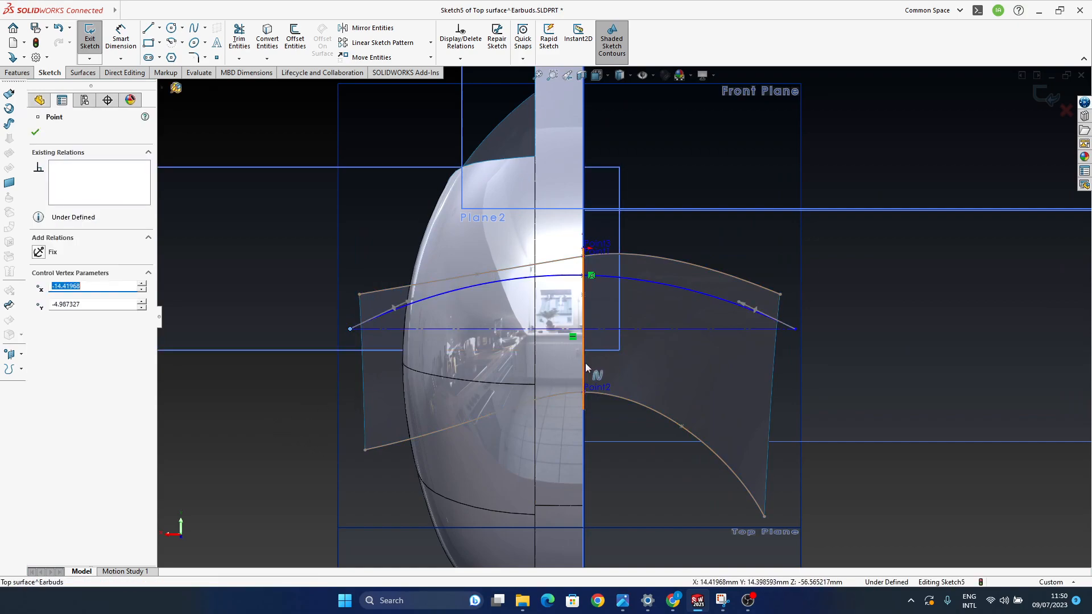
{"action": "left_click", "coordinate": [584, 313], "text": "ctrl"}
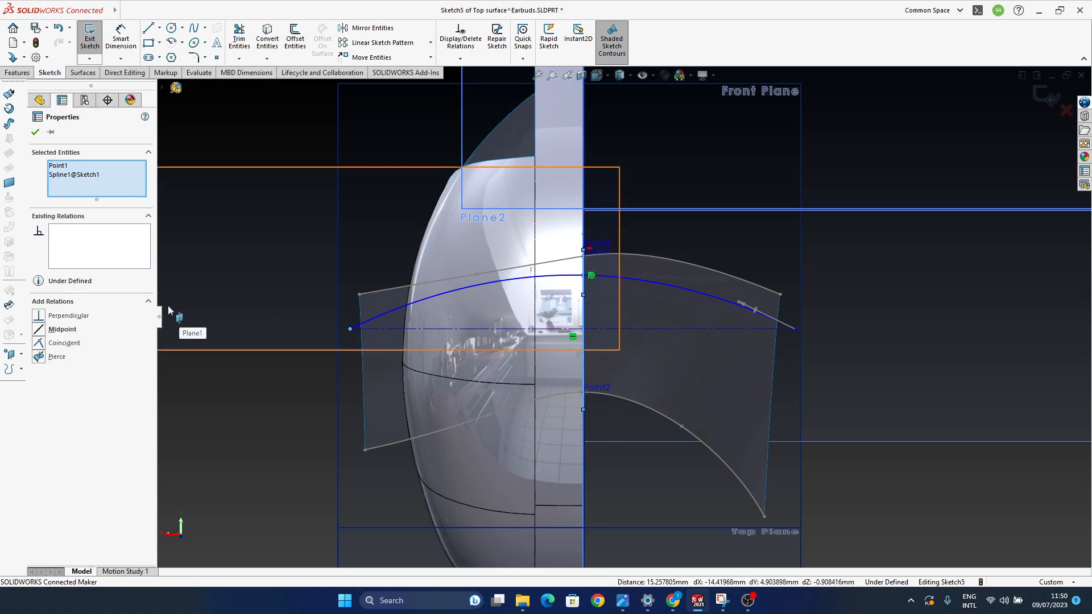
{"action": "left_click", "coordinate": [120, 37]}
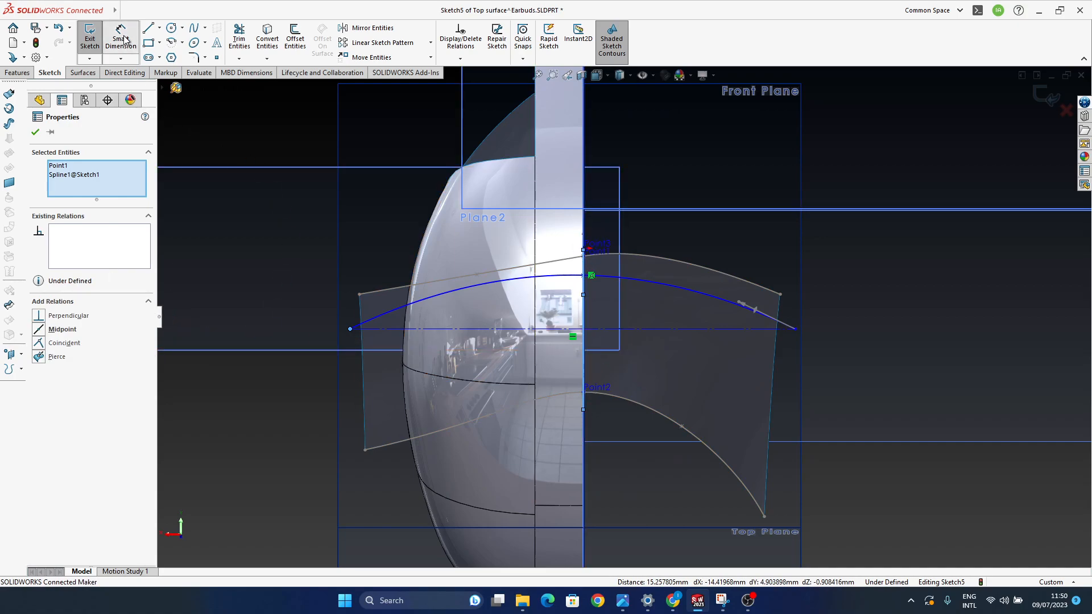
{"action": "left_click", "coordinate": [350, 329]}
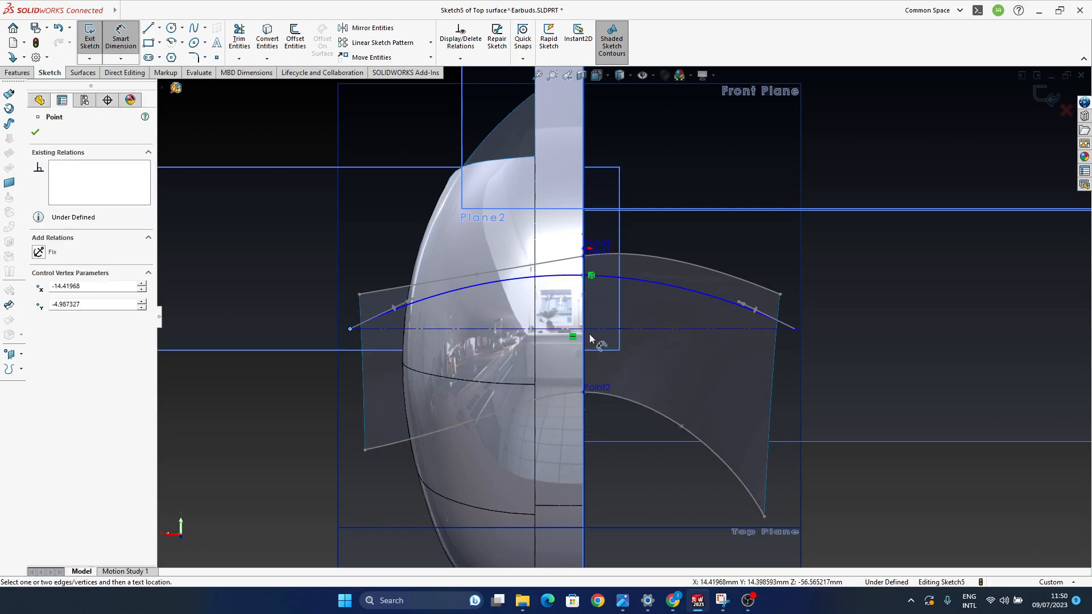
{"action": "left_click", "coordinate": [583, 320]}
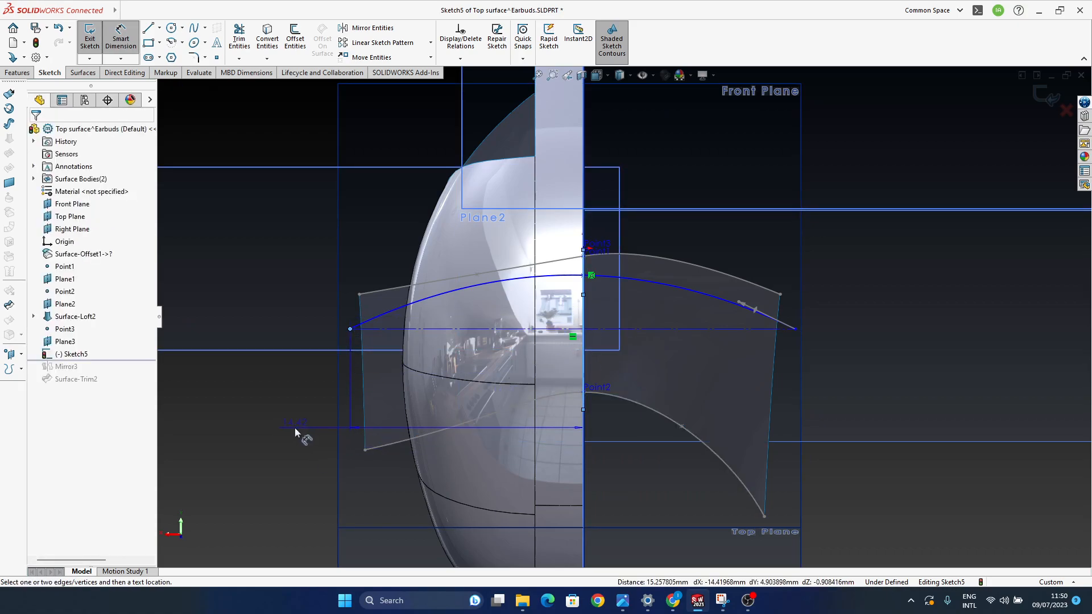
{"action": "left_click", "coordinate": [459, 413]}
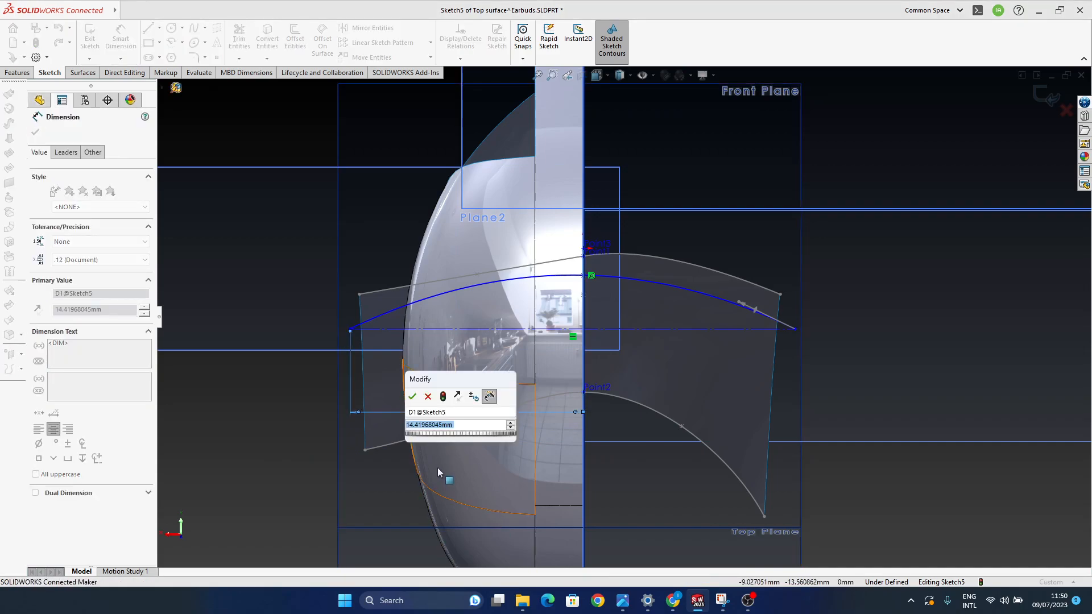
{"action": "type", "text": "15"}
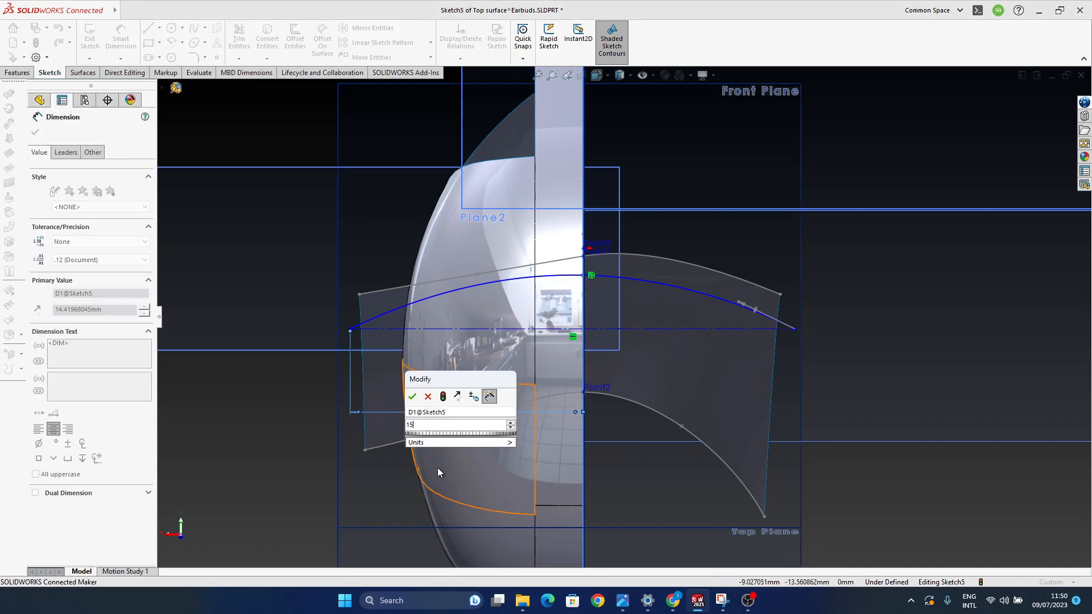
{"action": "key", "text": "Return"}
{"action": "left_click", "coordinate": [254, 438]}
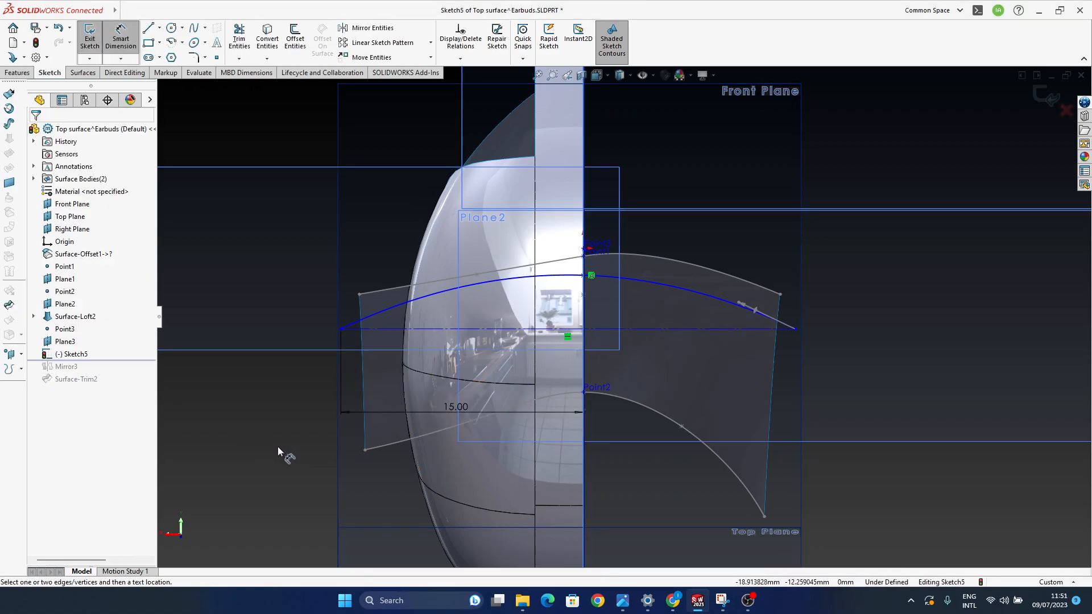
Step: Dimension the spline's right endpoint 15 mm from the Sketch1 spline and finish the sketch
{"action": "left_click", "coordinate": [795, 329]}
{"action": "left_click", "coordinate": [583, 351]}
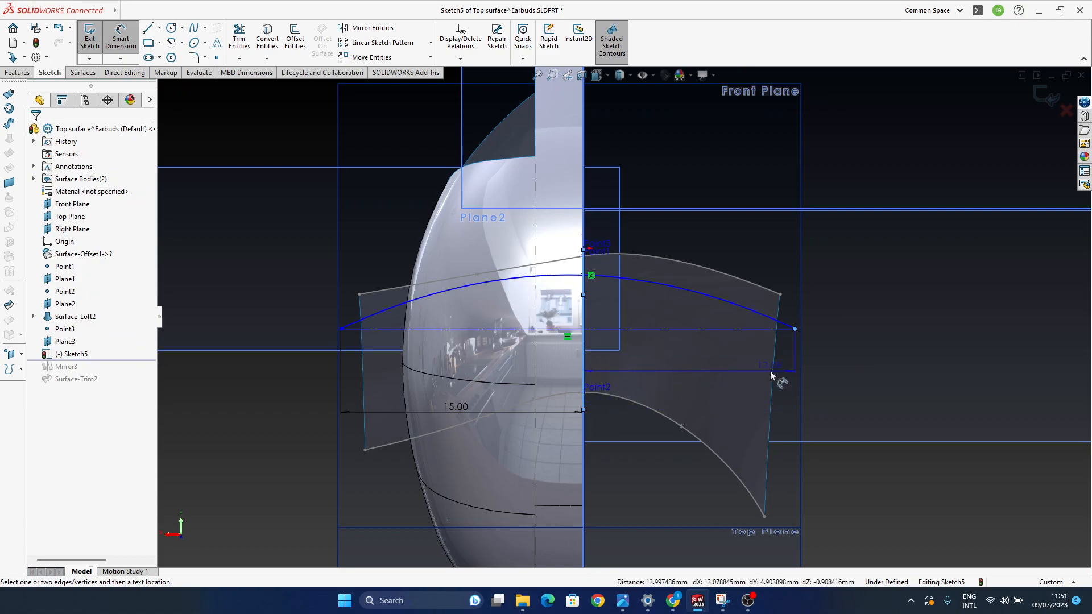
{"action": "left_click", "coordinate": [685, 352]}
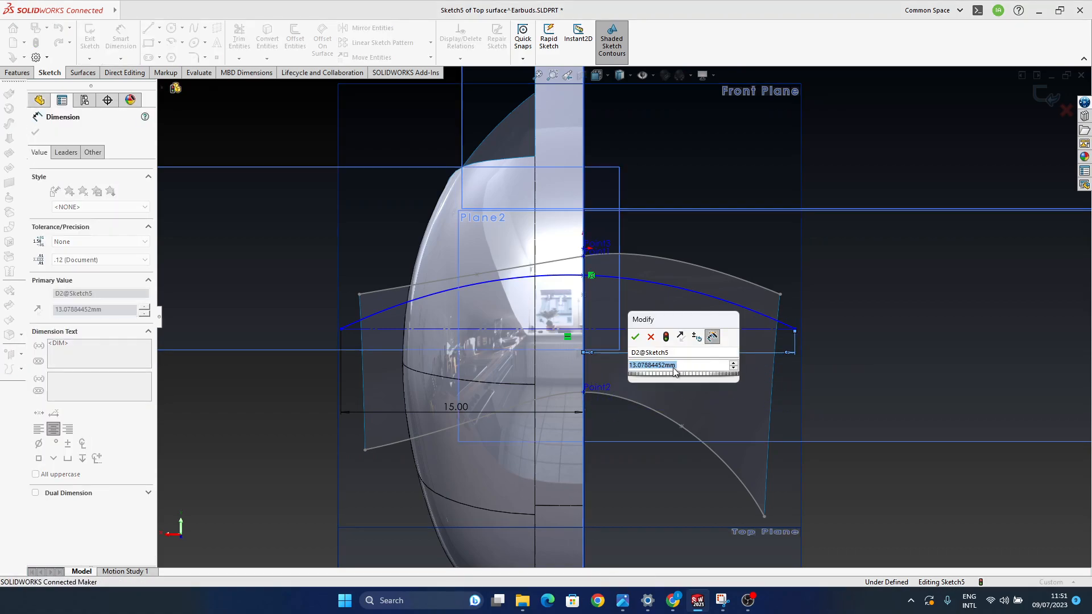
{"action": "type", "text": "15"}
{"action": "key", "text": "Return"}
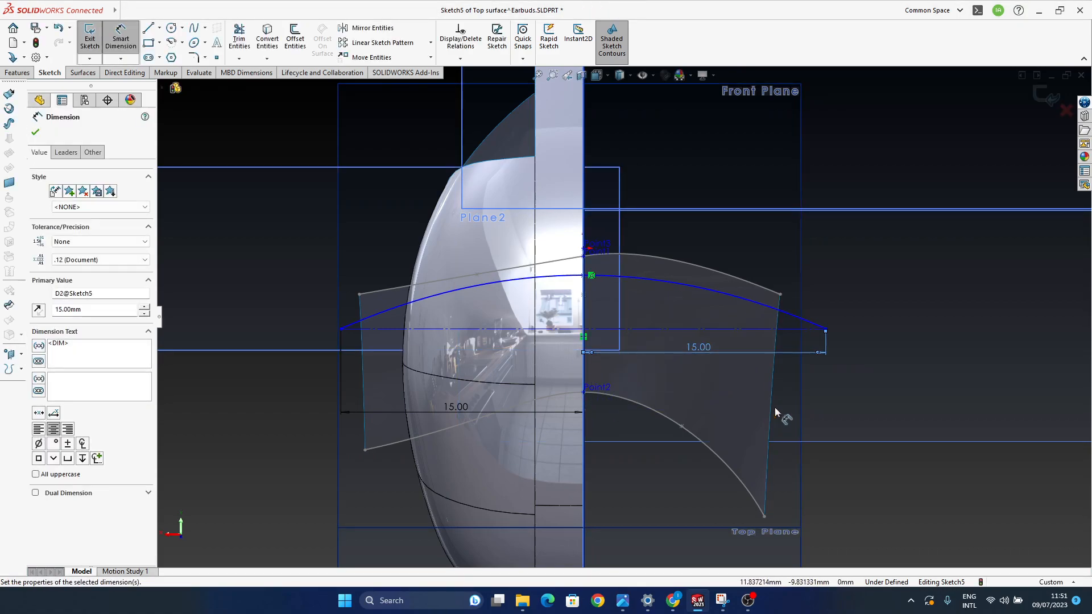
{"action": "left_click", "coordinate": [1048, 97]}
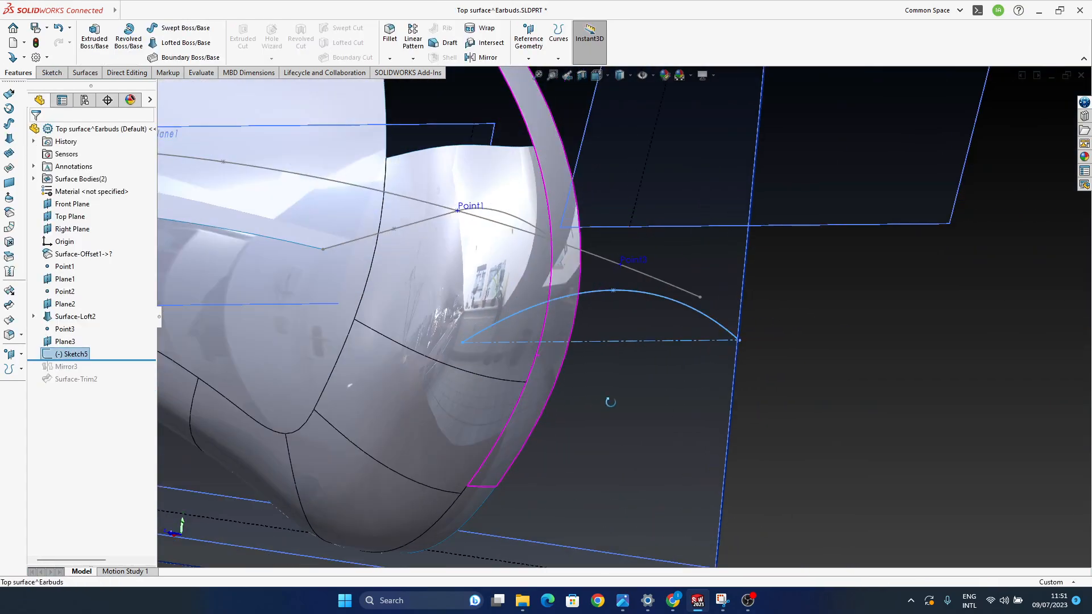
Step: Set up a boundary surface from the loft's end edge, with Curvature To Face, to the Sketch5 spline as Direction 1 profiles
{"action": "mouse_move", "coordinate": [636, 462]}
{"action": "middle_mouse_down"}
{"action": "mouse_move", "coordinate": [639, 439]}
{"action": "mouse_move", "coordinate": [552, 322]}
{"action": "mouse_move", "coordinate": [576, 373]}
{"action": "mouse_move", "coordinate": [515, 187]}
{"action": "mouse_move", "coordinate": [527, 234]}
{"action": "mouse_move", "coordinate": [564, 247]}
{"action": "mouse_move", "coordinate": [522, 213]}
{"action": "mouse_move", "coordinate": [538, 198]}
{"action": "mouse_move", "coordinate": [573, 256]}
{"action": "mouse_move", "coordinate": [558, 229]}
{"action": "middle_mouse_up"}
{"action": "middle_click_drag", "start_coordinate": [616, 291], "coordinate": [699, 320], "text": "ctrl"}
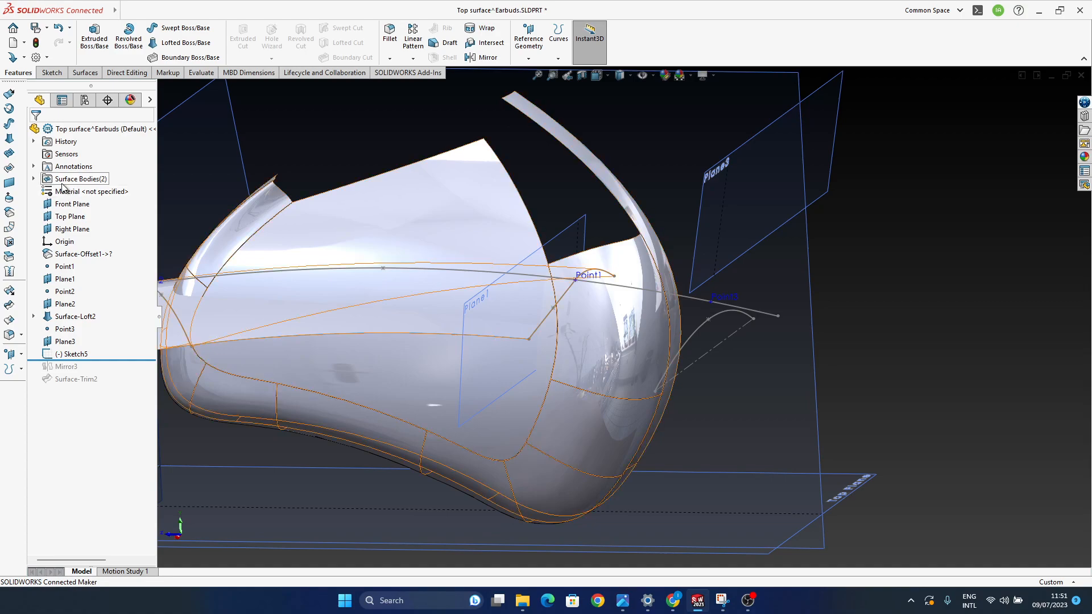
{"action": "left_click", "coordinate": [11, 154]}
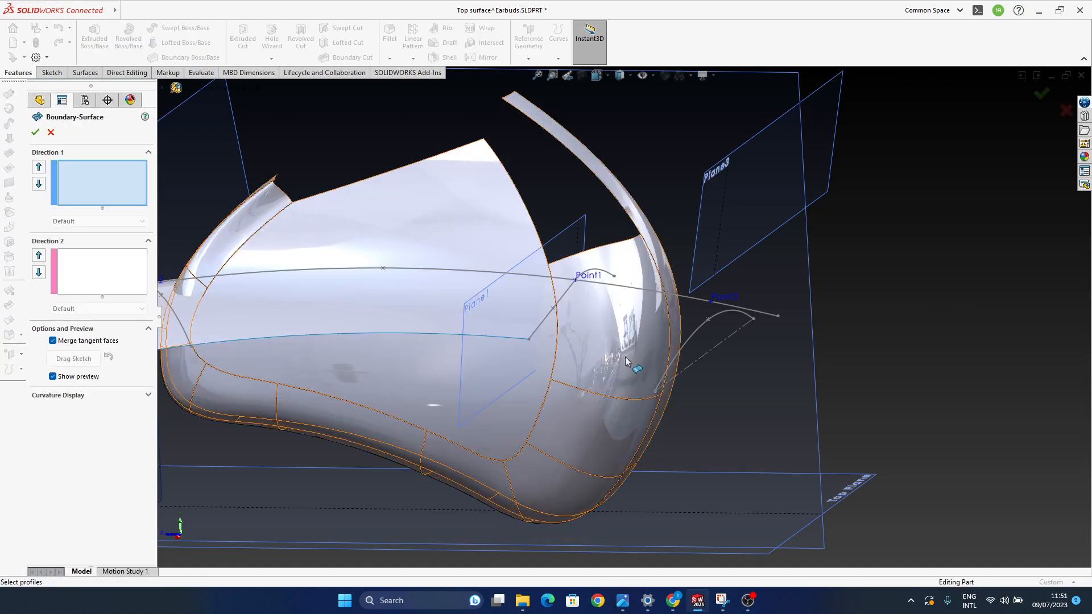
{"action": "left_click", "coordinate": [604, 274]}
{"action": "middle_click_drag", "start_coordinate": [613, 362], "coordinate": [644, 380]}
{"action": "left_click", "coordinate": [823, 343]}
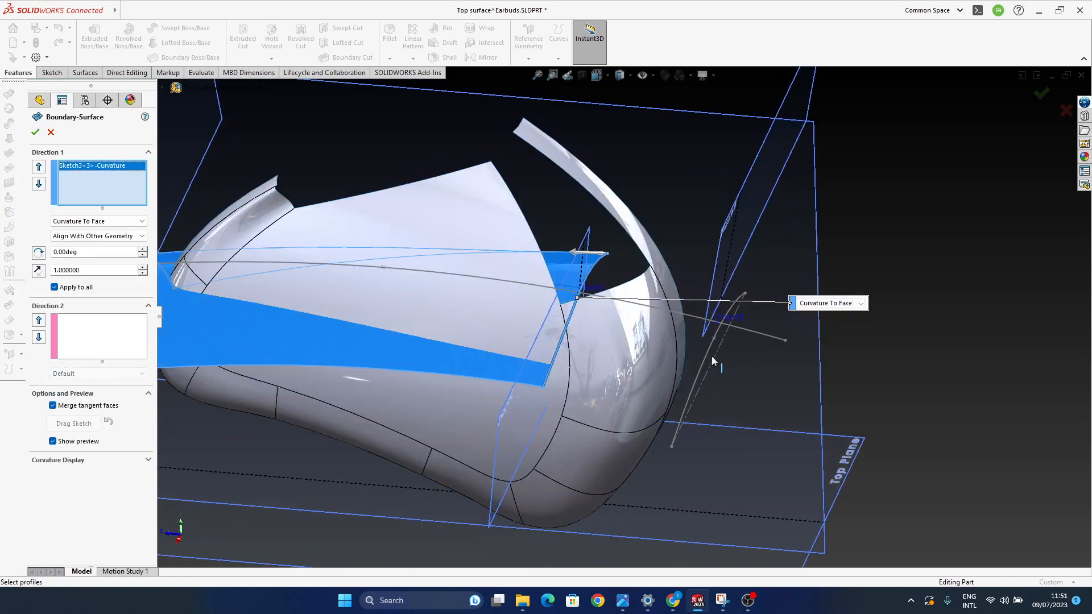
{"action": "left_click", "coordinate": [708, 350]}
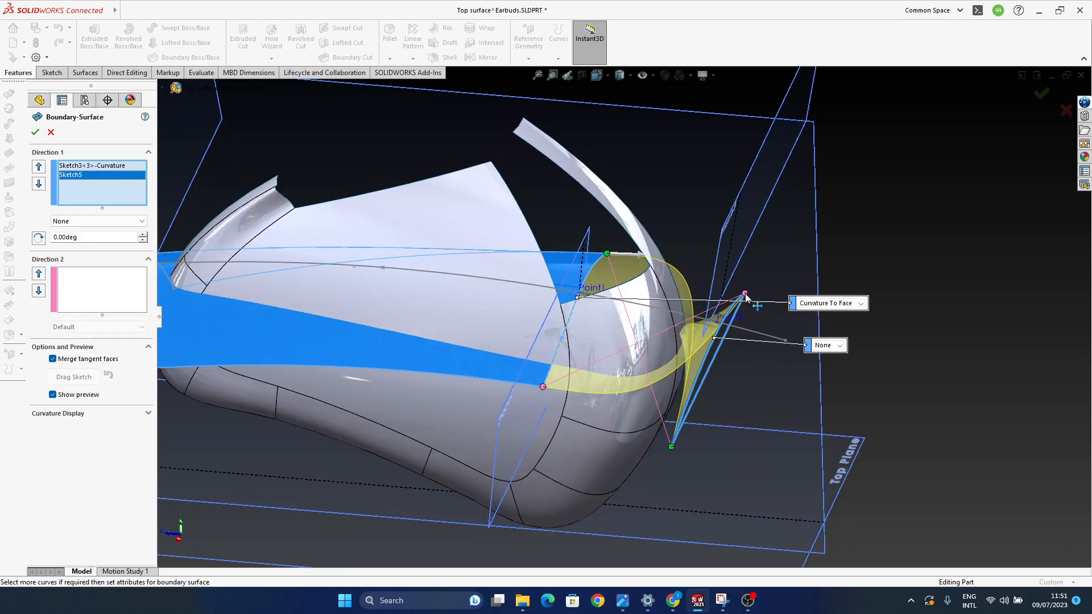
Step: Flip the twisted connectors of the boundary surface so its profiles align, and accept the feature
{"action": "right_click", "coordinate": [746, 297]}
{"action": "left_click", "coordinate": [803, 443]}
{"action": "middle_click_drag", "start_coordinate": [726, 442], "coordinate": [593, 405]}
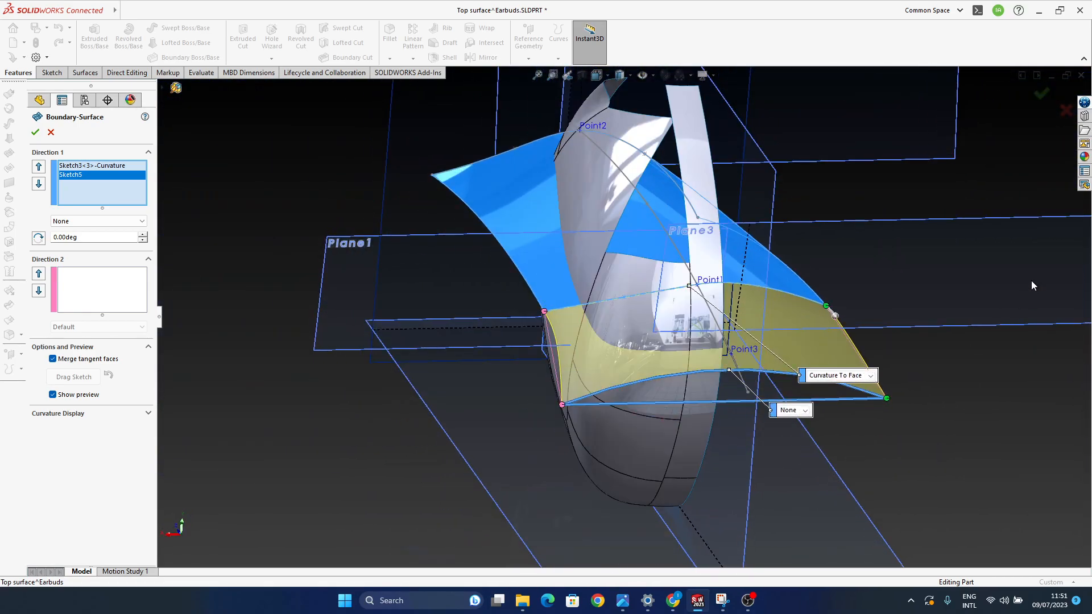
{"action": "left_click", "coordinate": [1043, 97]}
Step: Adjust the middle point of the Sketch5 spline slightly to reshape the end of the boundary surface
{"action": "middle_click_drag", "start_coordinate": [799, 360], "coordinate": [581, 414]}
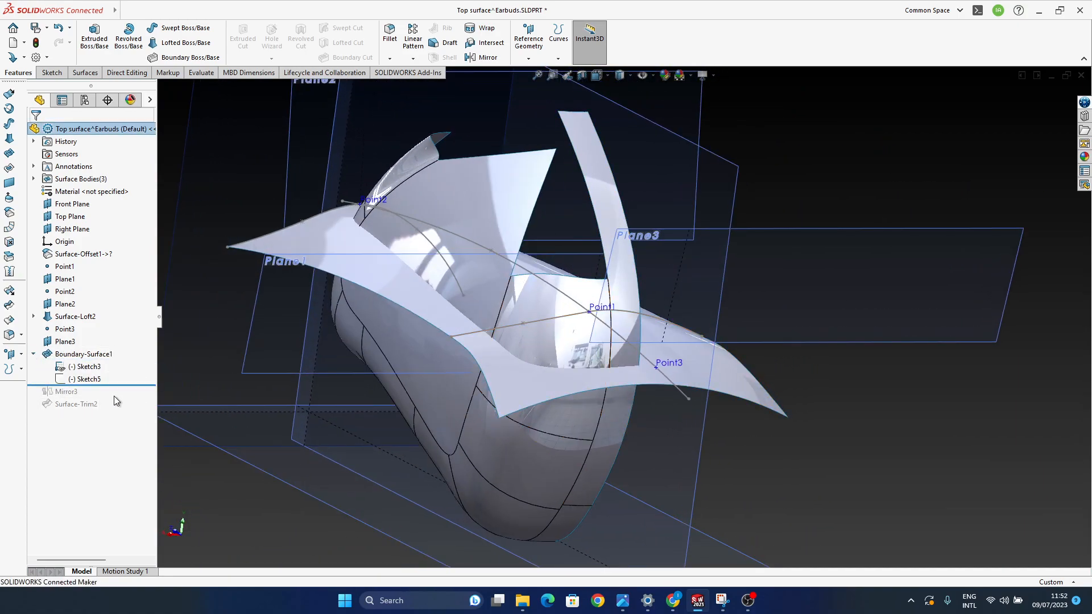
{"action": "left_click", "coordinate": [84, 379]}
{"action": "left_click", "coordinate": [878, 436]}
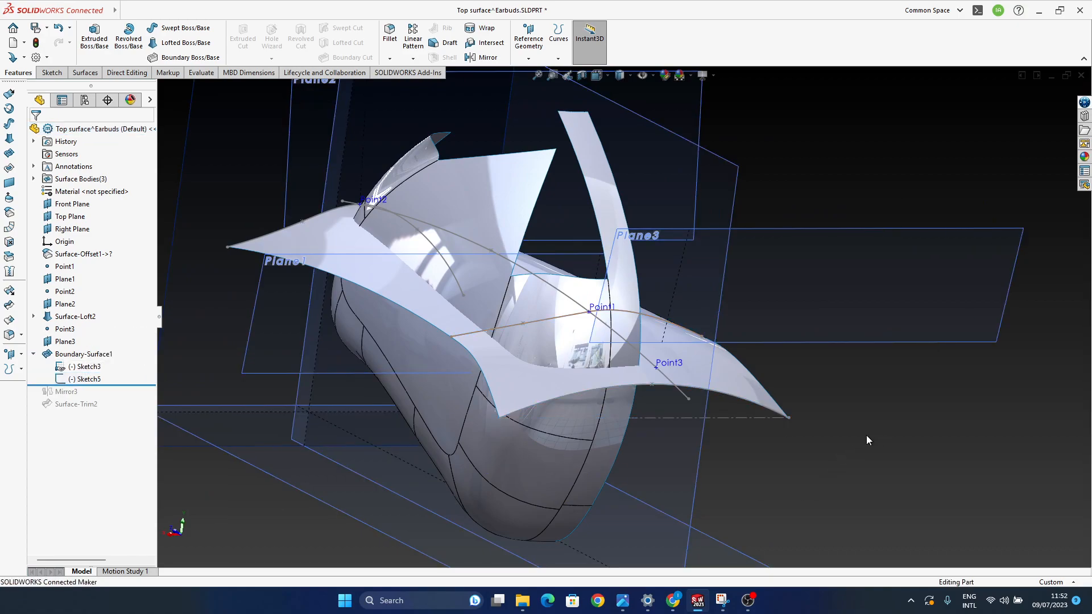
{"action": "middle_click_drag", "start_coordinate": [681, 395], "coordinate": [649, 391]}
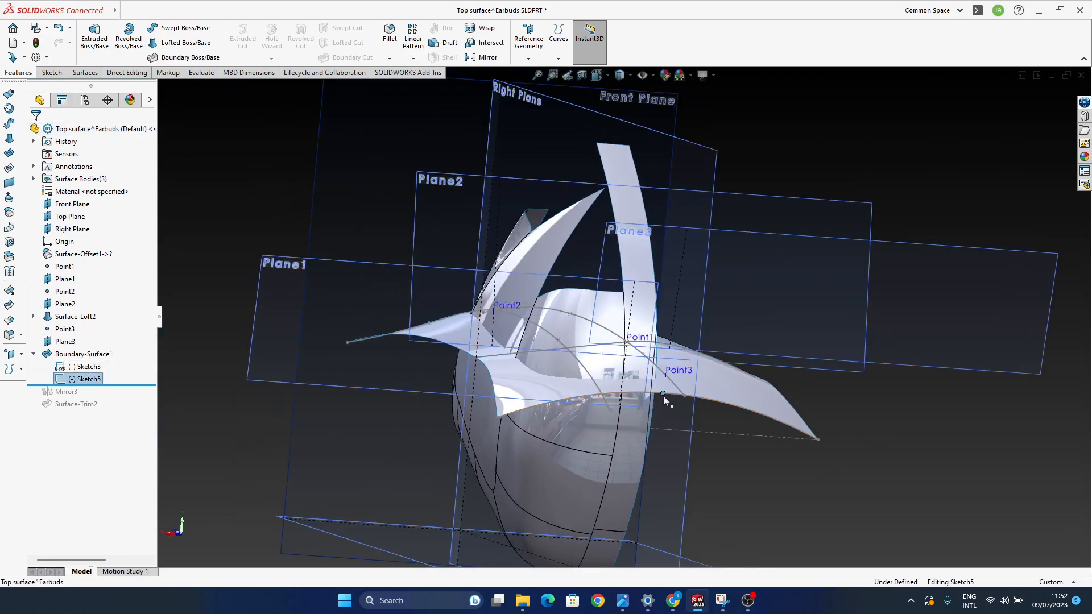
{"action": "left_click_drag", "start_coordinate": [663, 422], "coordinate": [665, 418]}
{"action": "left_click", "coordinate": [864, 470]}
{"action": "mouse_move", "coordinate": [637, 379]}
{"action": "middle_mouse_down"}
{"action": "mouse_move", "coordinate": [630, 393]}
{"action": "mouse_move", "coordinate": [612, 366]}
{"action": "mouse_move", "coordinate": [505, 341]}
{"action": "mouse_move", "coordinate": [492, 310]}
{"action": "mouse_move", "coordinate": [515, 417]}
{"action": "mouse_move", "coordinate": [512, 349]}
{"action": "mouse_move", "coordinate": [612, 315]}
{"action": "mouse_move", "coordinate": [634, 398]}
{"action": "mouse_move", "coordinate": [633, 457]}
{"action": "middle_mouse_up"}
Step: Check the earbud reference photo in Snipping Tool, return to SOLIDWORKS and hide all planes, points and sketches
{"action": "left_click", "coordinate": [724, 603]}
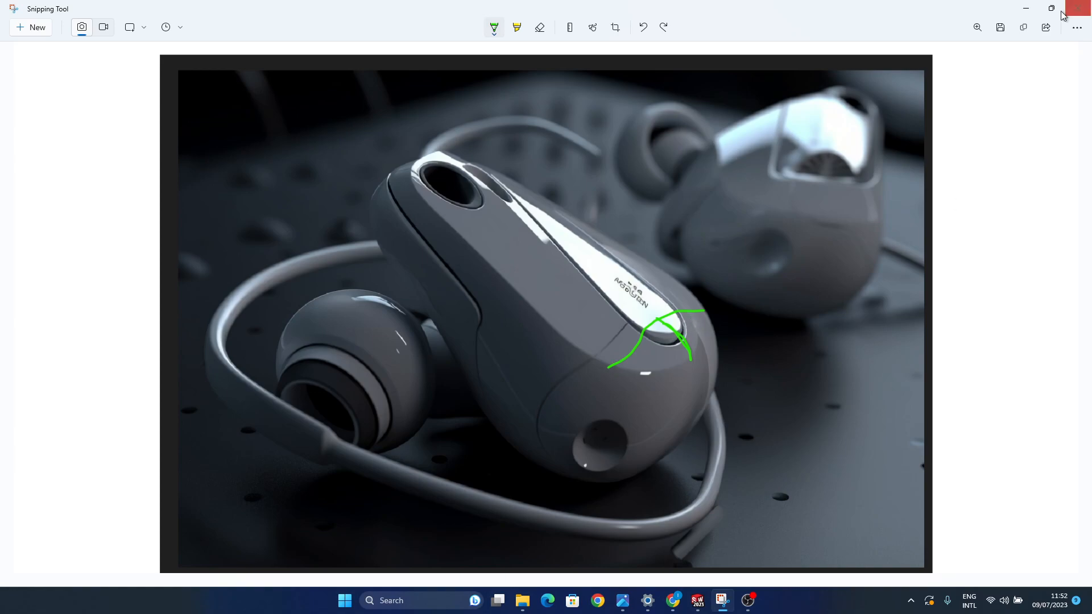
{"action": "left_click", "coordinate": [1026, 9]}
{"action": "middle_click_drag", "start_coordinate": [762, 398], "coordinate": [590, 399]}
{"action": "left_click", "coordinate": [642, 75]}
{"action": "mouse_move", "coordinate": [655, 442]}
{"action": "middle_mouse_down"}
{"action": "mouse_move", "coordinate": [625, 388]}
{"action": "mouse_move", "coordinate": [661, 392]}
{"action": "mouse_move", "coordinate": [707, 456]}
{"action": "mouse_move", "coordinate": [709, 359]}
{"action": "mouse_move", "coordinate": [765, 358]}
{"action": "mouse_move", "coordinate": [763, 378]}
{"action": "mouse_move", "coordinate": [622, 384]}
{"action": "mouse_move", "coordinate": [630, 404]}
{"action": "mouse_move", "coordinate": [626, 365]}
{"action": "mouse_move", "coordinate": [638, 488]}
{"action": "middle_mouse_up"}
{"action": "left_click", "coordinate": [763, 243]}
{"action": "middle_click_drag", "start_coordinate": [734, 444], "coordinate": [546, 411]}
{"action": "left_click", "coordinate": [936, 272]}
Step: Roll the history forward past Mirror3 to check the mirrored body, and return it to just before Mirror3
{"action": "middle_click_drag", "start_coordinate": [734, 398], "coordinate": [769, 356]}
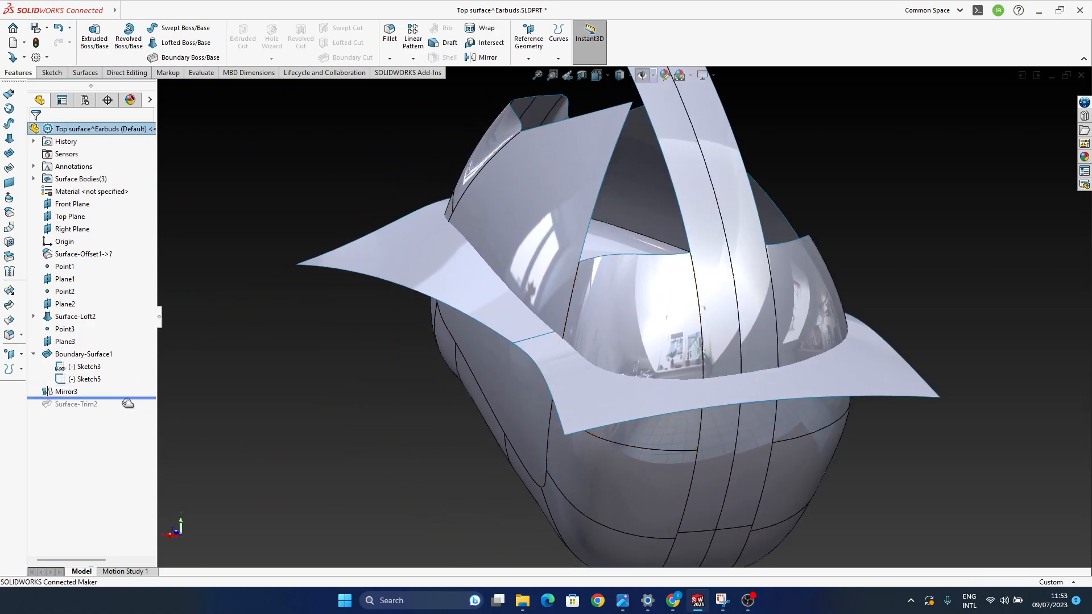
{"action": "middle_click_drag", "start_coordinate": [624, 449], "coordinate": [317, 483]}
{"action": "left_click_drag", "start_coordinate": [118, 387], "coordinate": [118, 386]}
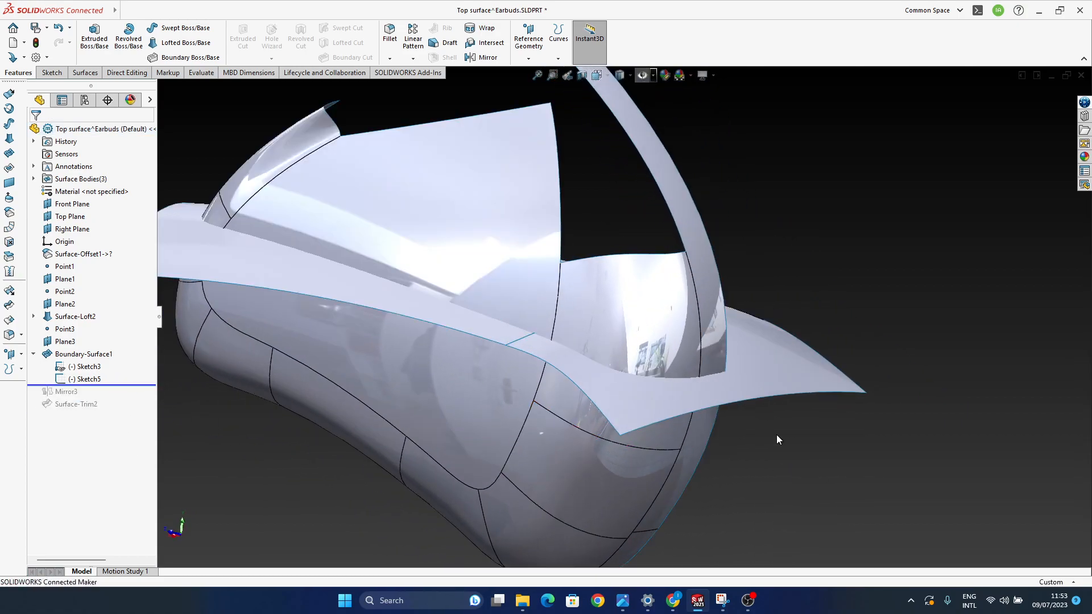
Step: Knit Boundary-Surface1 and Surface-Loft2 into one surface with a 0.04 mm tolerance, and roll the history forward to the end
{"action": "left_click", "coordinate": [10, 272]}
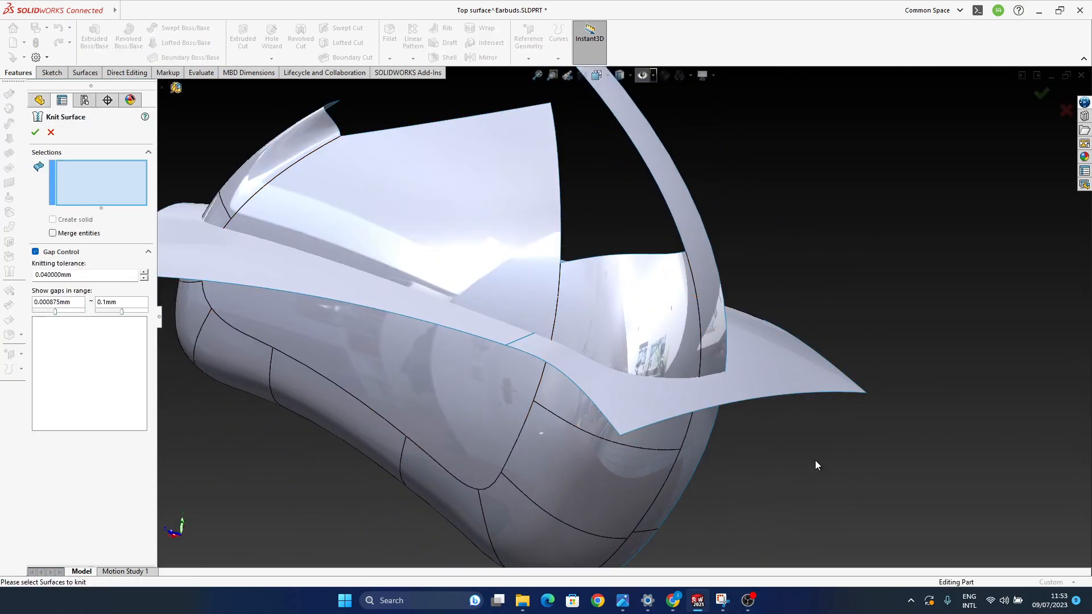
{"action": "left_click", "coordinate": [763, 368]}
{"action": "left_click", "coordinate": [456, 309]}
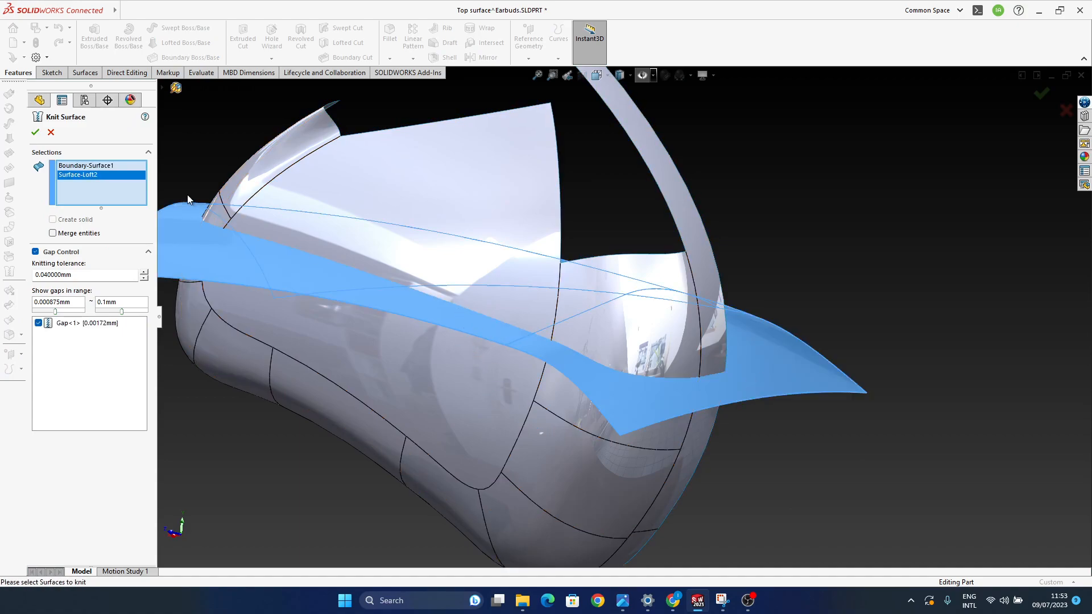
{"action": "left_click", "coordinate": [34, 135]}
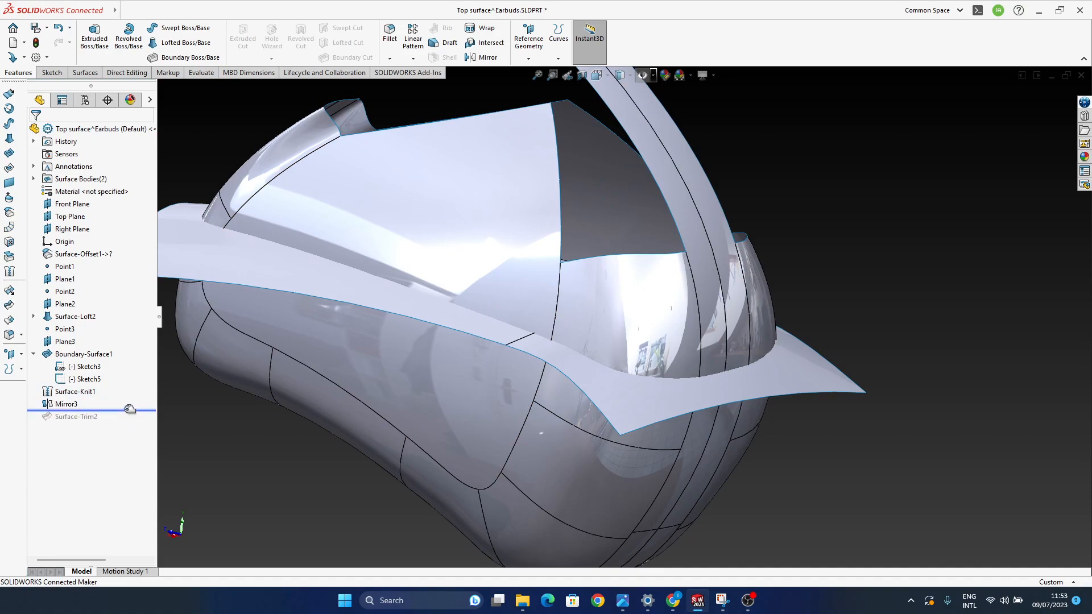
Step: Examine the blend at the trimmed end of the earbud's top surface and compare it with the reference photo in Snipping Tool
{"action": "middle_click_drag", "start_coordinate": [631, 336], "coordinate": [682, 433]}
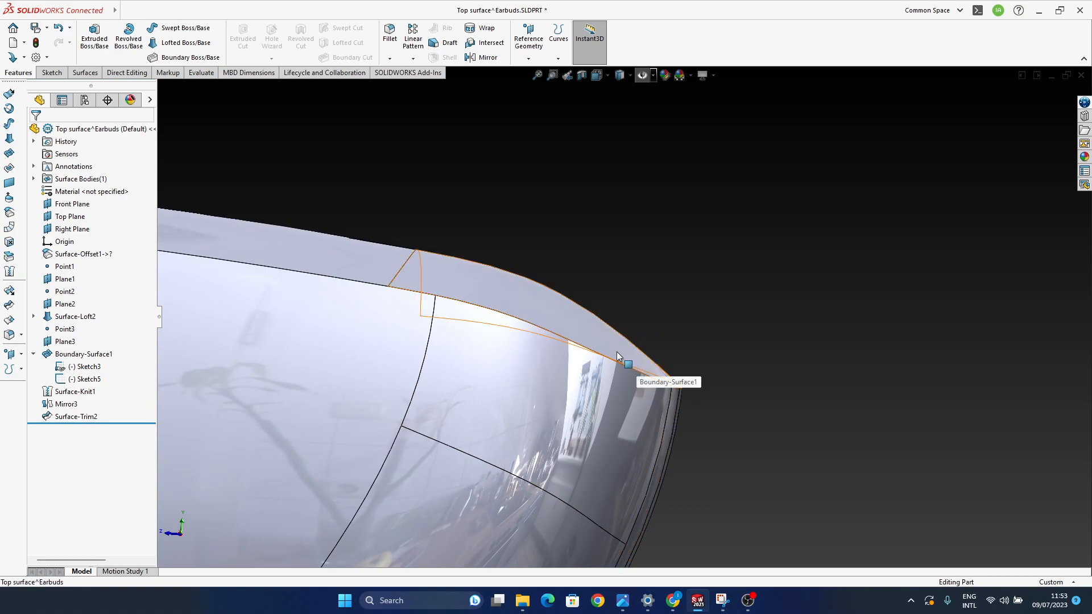
{"action": "middle_click_drag", "start_coordinate": [617, 353], "coordinate": [727, 319]}
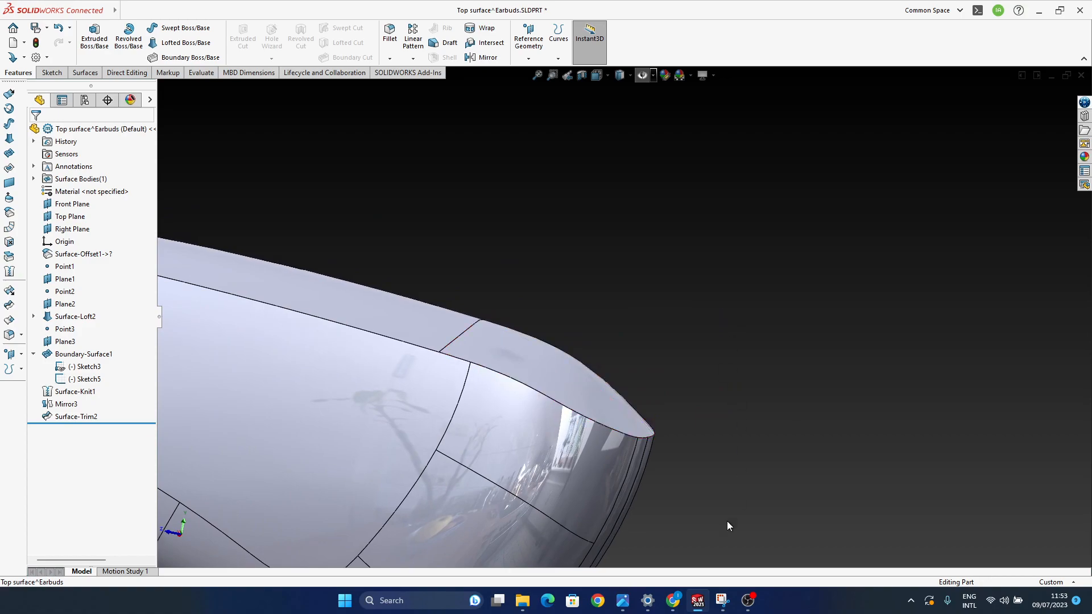
{"action": "left_click", "coordinate": [721, 604]}
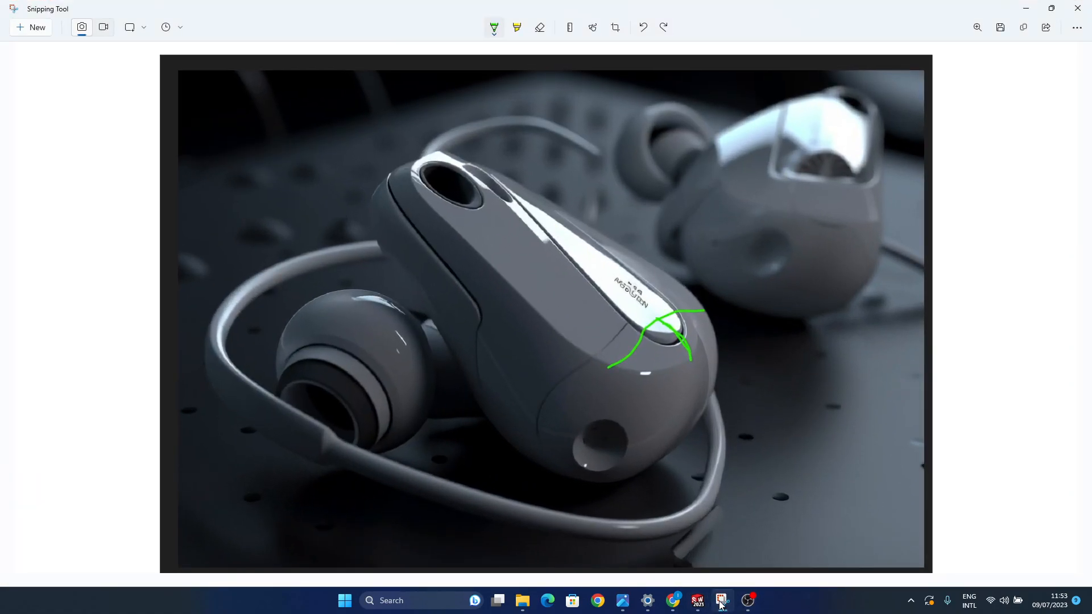
{"action": "left_click", "coordinate": [722, 603]}
{"action": "middle_click_drag", "start_coordinate": [629, 408], "coordinate": [572, 442]}
{"action": "middle_click_drag", "start_coordinate": [629, 475], "coordinate": [783, 427]}
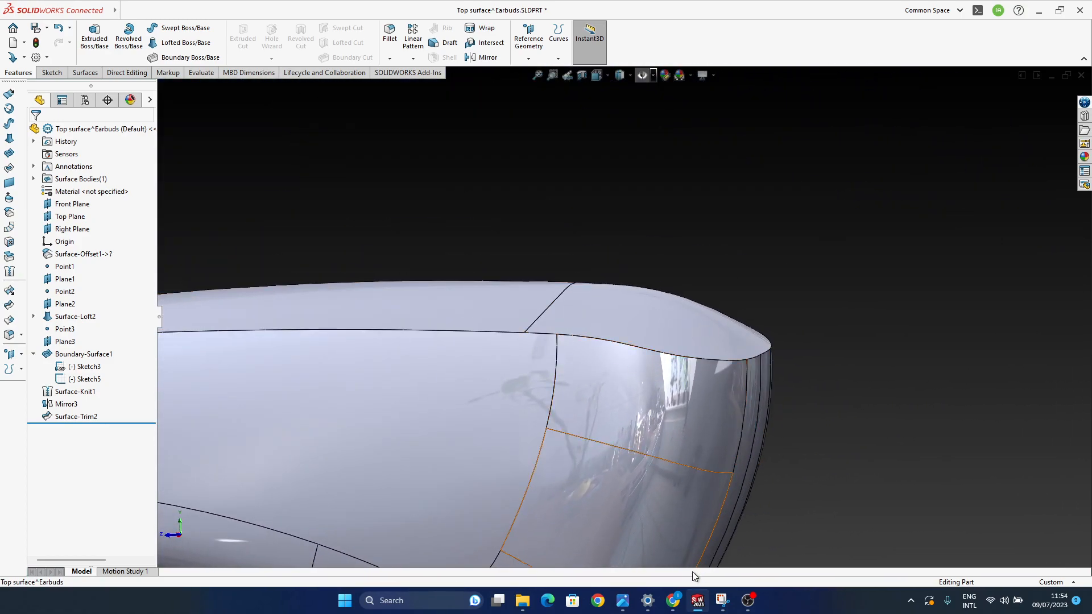
Step: Check the reference photo in Snipping Tool once more and show the hidden planes, points and sketches in SOLIDWORKS
{"action": "left_click", "coordinate": [727, 605]}
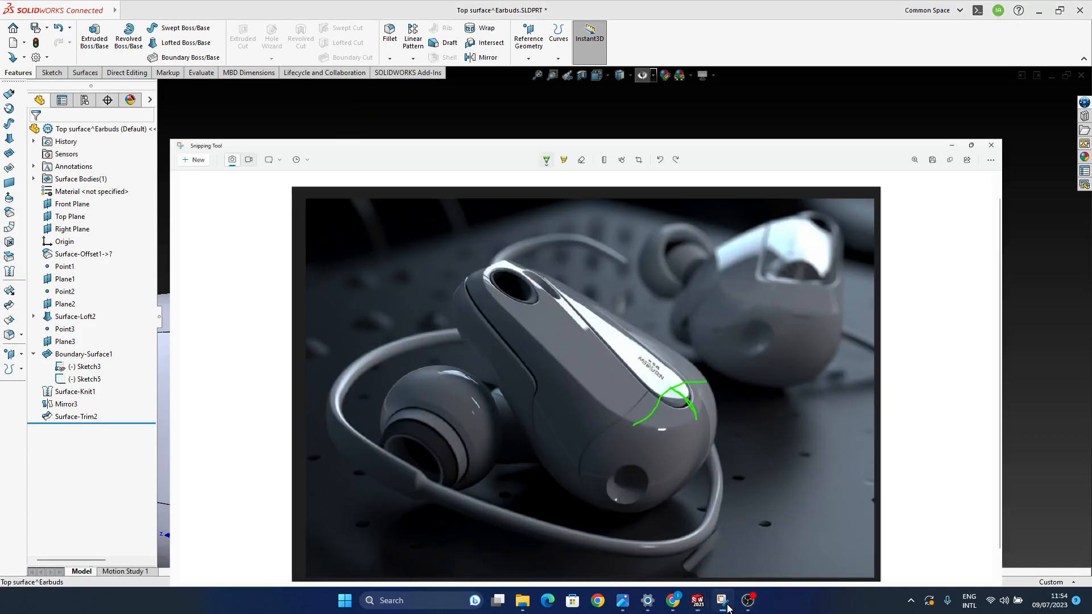
{"action": "left_click", "coordinate": [723, 603]}
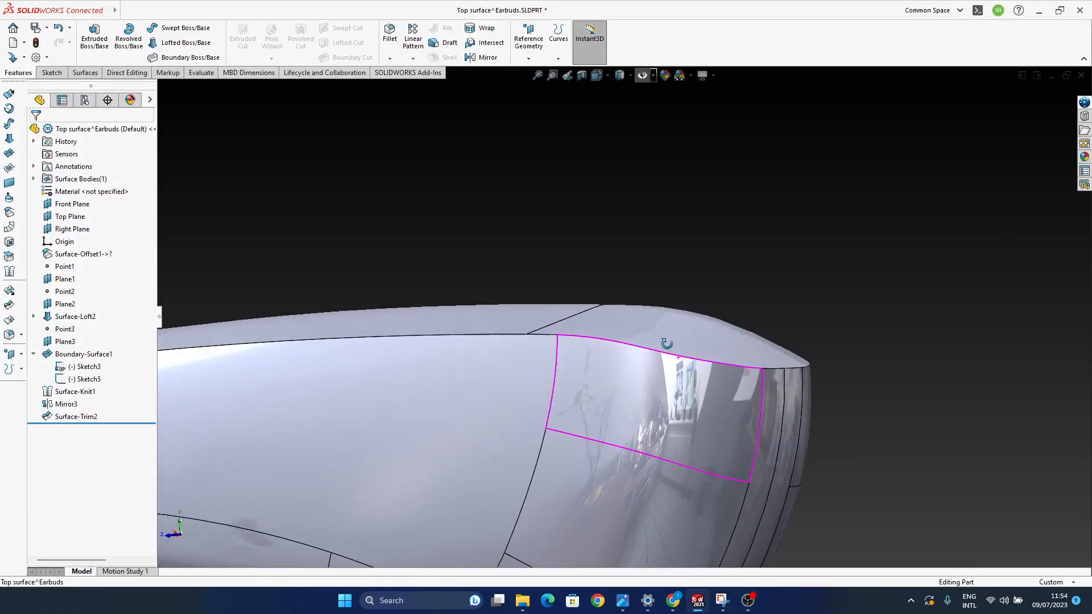
{"action": "left_click", "coordinate": [642, 82]}
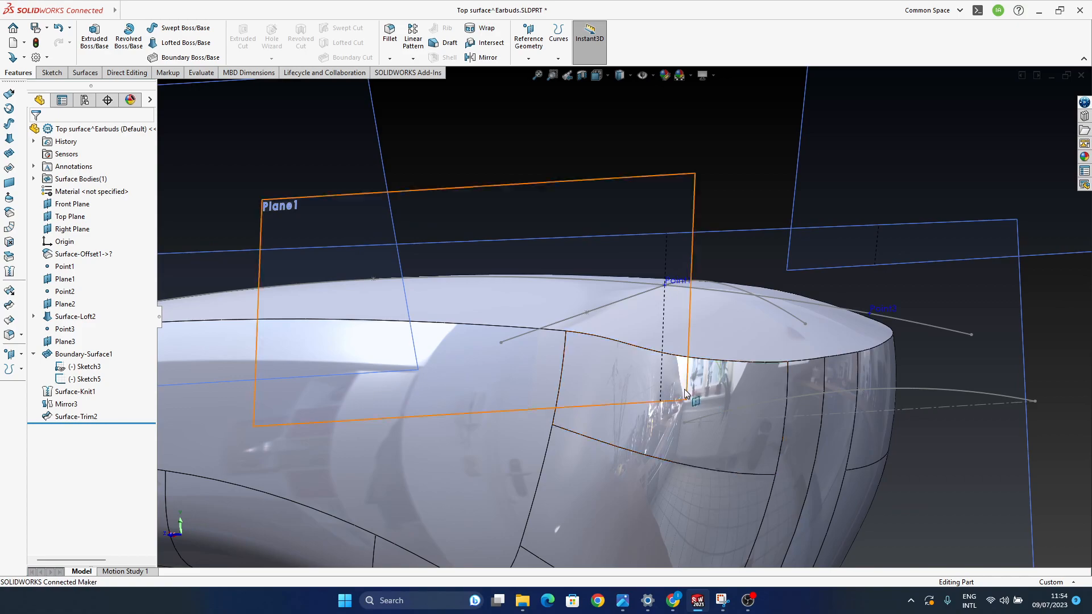
Step: Raise the Sketch5 end profile curve of Boundary-Surface1 and check the rebuilt end of the earbud from the side
{"action": "scroll", "coordinate": [720, 357], "scroll_direction": "up", "scroll_amount": 1}
{"action": "mouse_move", "coordinate": [721, 358]}
{"action": "middle_mouse_down"}
{"action": "mouse_move", "coordinate": [637, 369]}
{"action": "mouse_move", "coordinate": [586, 356]}
{"action": "middle_mouse_up"}
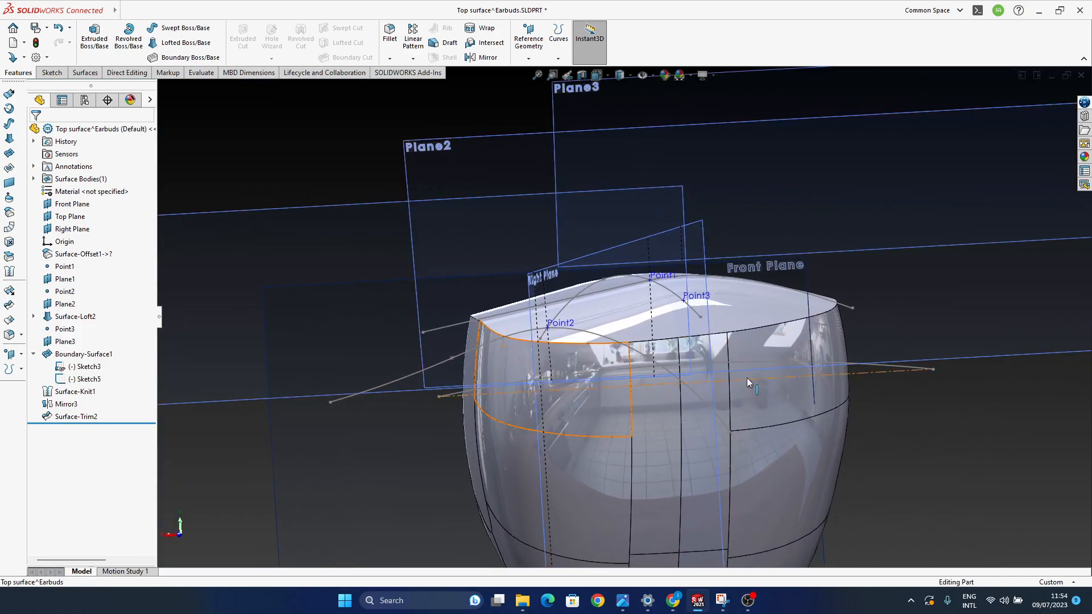
{"action": "left_click", "coordinate": [766, 362]}
{"action": "left_click", "coordinate": [763, 339]}
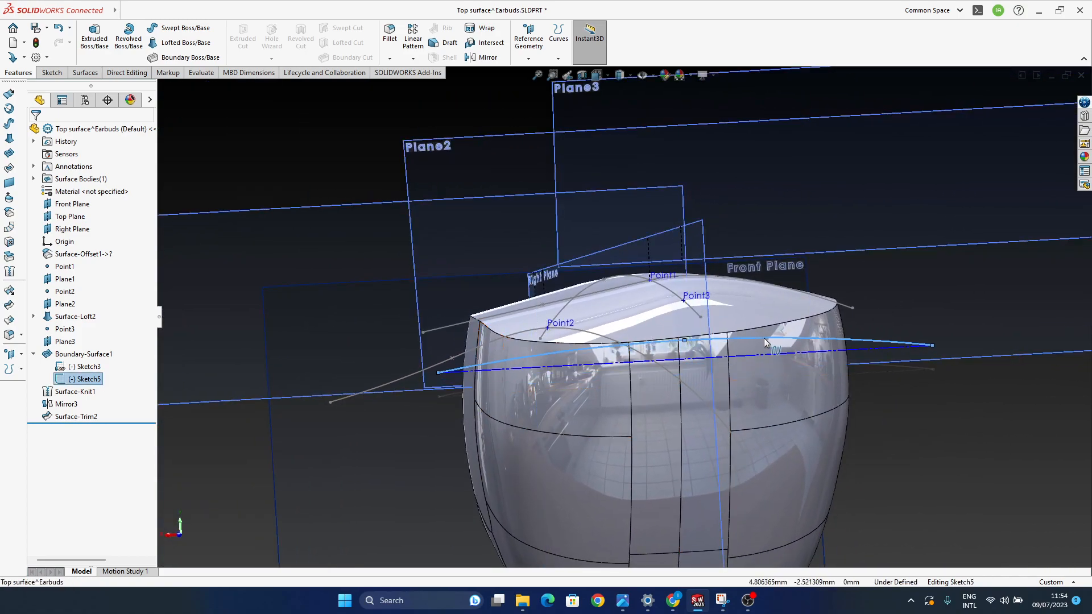
{"action": "left_click", "coordinate": [921, 468]}
{"action": "mouse_move", "coordinate": [494, 358]}
{"action": "middle_mouse_down"}
{"action": "mouse_move", "coordinate": [665, 341]}
{"action": "mouse_move", "coordinate": [688, 359]}
{"action": "mouse_move", "coordinate": [625, 419]}
{"action": "middle_mouse_up"}
{"action": "middle_click_drag", "start_coordinate": [630, 408], "coordinate": [578, 334]}
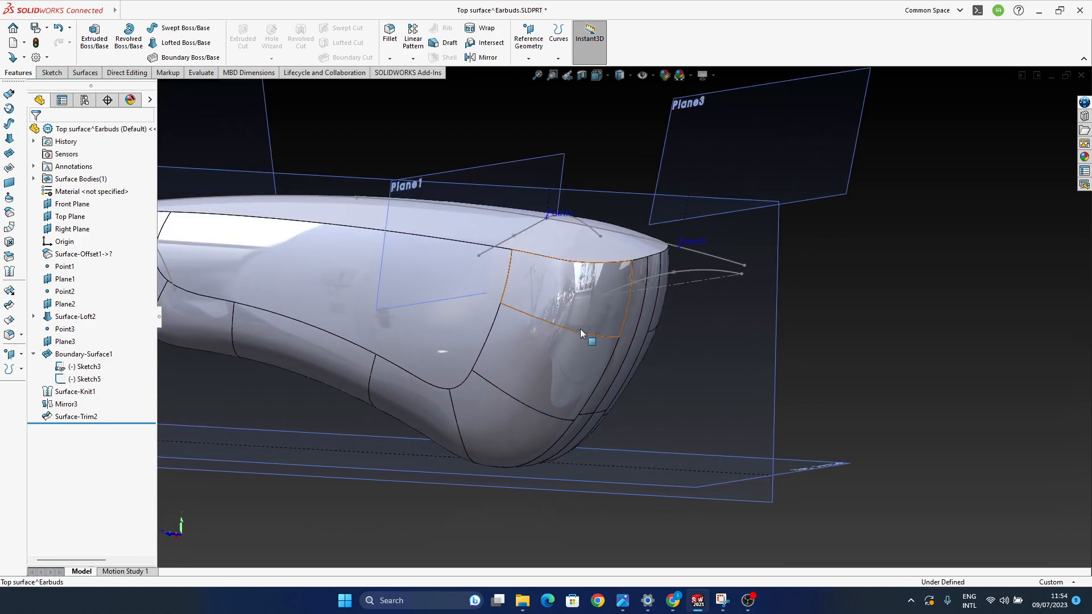
Step: Move the Sketch5 profile curve slightly higher in two small adjustments, checking the trimmed end between them
{"action": "left_click_drag", "start_coordinate": [677, 289], "coordinate": [677, 282]}
{"action": "middle_click_drag", "start_coordinate": [652, 298], "coordinate": [668, 317]}
{"action": "scroll", "coordinate": [667, 317], "scroll_direction": "down", "scroll_amount": 4}
{"action": "middle_click_drag", "start_coordinate": [603, 291], "coordinate": [645, 370]}
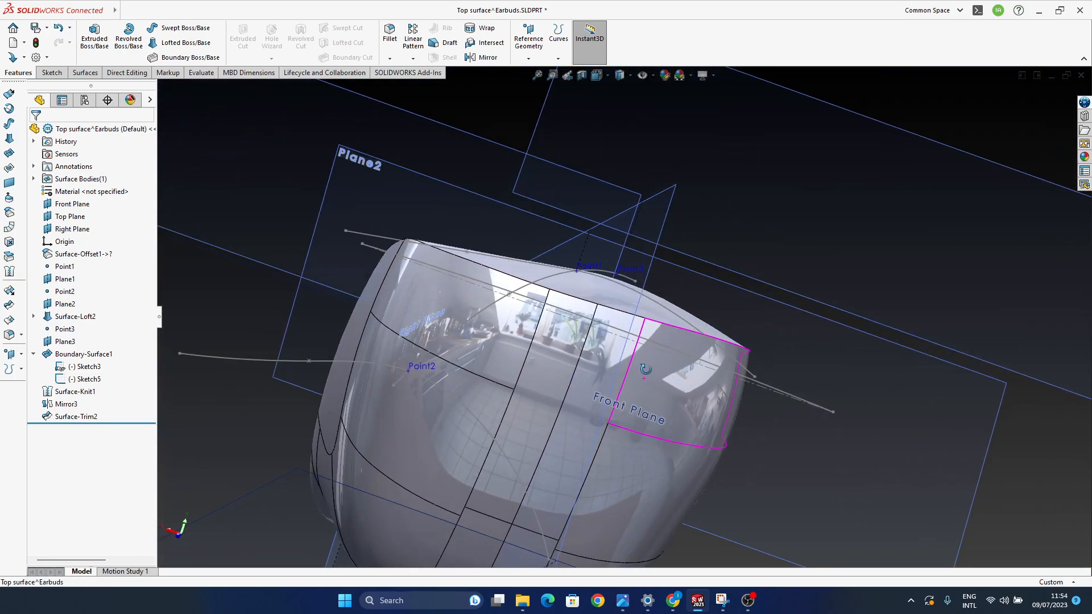
{"action": "left_click_drag", "start_coordinate": [660, 332], "coordinate": [662, 330]}
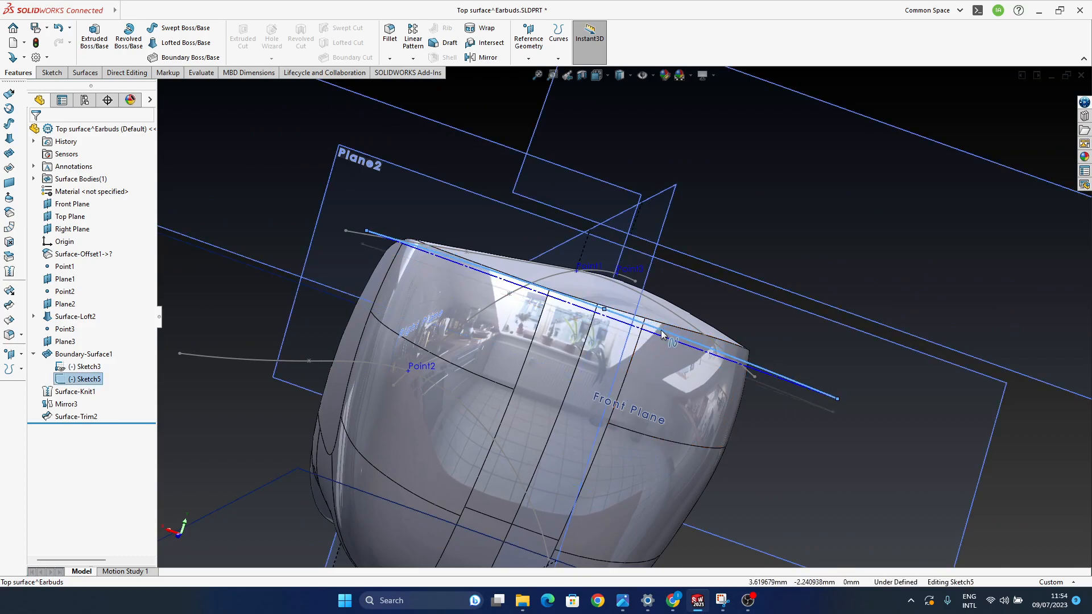
{"action": "left_click", "coordinate": [241, 452]}
Step: Fine-tune the middle spline point of Sketch5 in two small moves to adjust the end profile's bulge
{"action": "middle_click_drag", "start_coordinate": [554, 350], "coordinate": [588, 450]}
{"action": "scroll", "coordinate": [667, 404], "scroll_direction": "up", "scroll_amount": 3}
{"action": "middle_click_drag", "start_coordinate": [576, 413], "coordinate": [602, 393], "text": "ctrl"}
{"action": "scroll", "coordinate": [597, 396], "scroll_direction": "down", "scroll_amount": 3}
{"action": "middle_click_drag", "start_coordinate": [667, 403], "coordinate": [733, 320], "text": "ctrl"}
{"action": "middle_click_drag", "start_coordinate": [753, 358], "coordinate": [740, 351]}
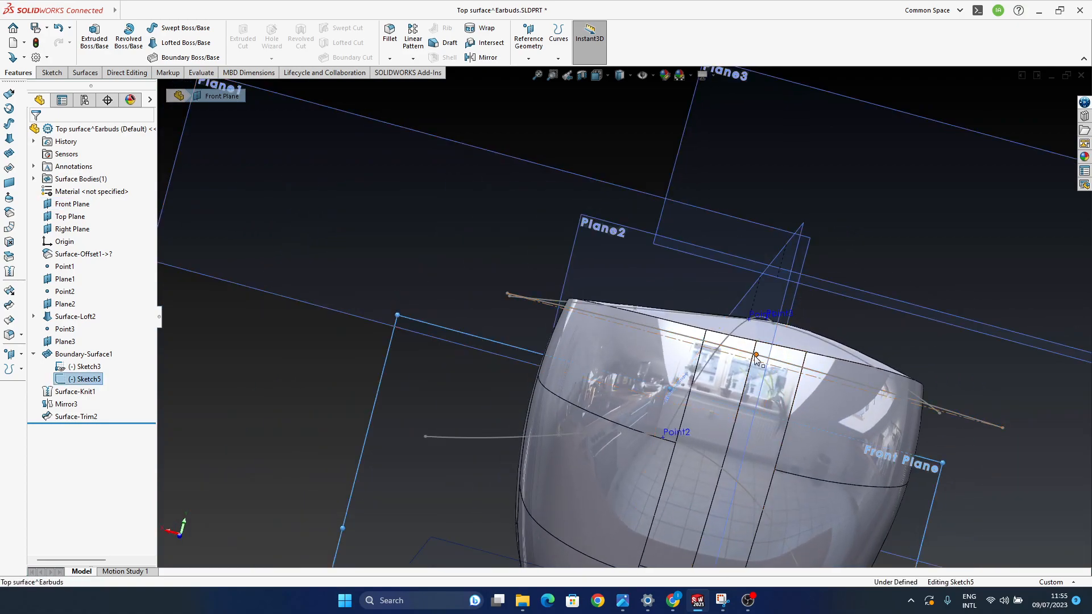
{"action": "mouse_move", "coordinate": [755, 357]}
{"action": "left_mouse_down"}
{"action": "mouse_move", "coordinate": [750, 380]}
{"action": "mouse_move", "coordinate": [757, 355]}
{"action": "left_mouse_up"}
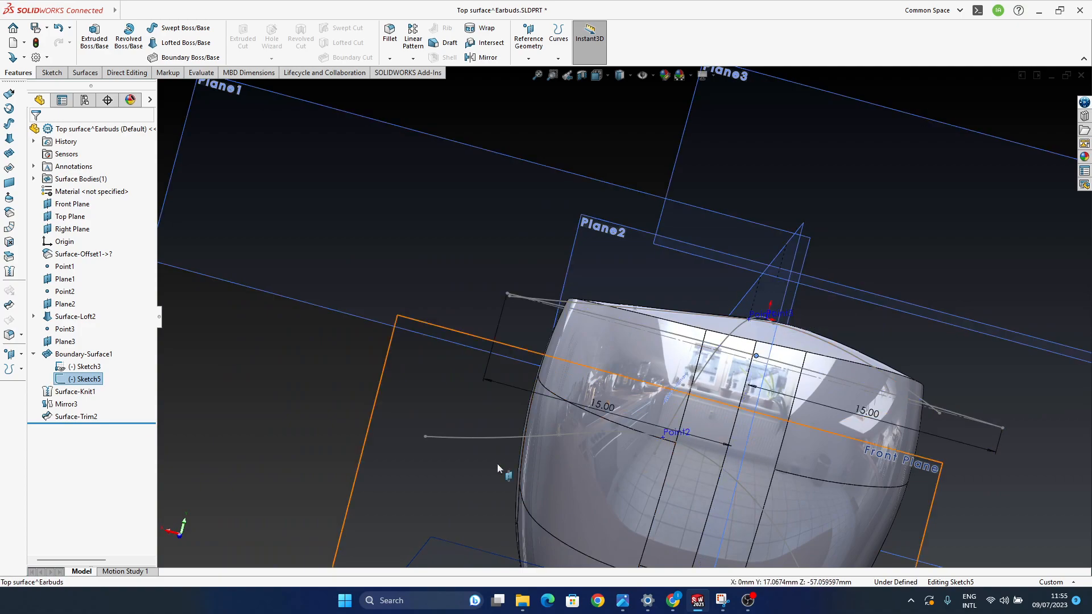
{"action": "left_click", "coordinate": [332, 395]}
{"action": "middle_click_drag", "start_coordinate": [739, 389], "coordinate": [750, 385]}
{"action": "mouse_move", "coordinate": [763, 360]}
{"action": "left_mouse_down"}
{"action": "mouse_move", "coordinate": [757, 386]}
{"action": "mouse_move", "coordinate": [760, 368]}
{"action": "left_mouse_up"}
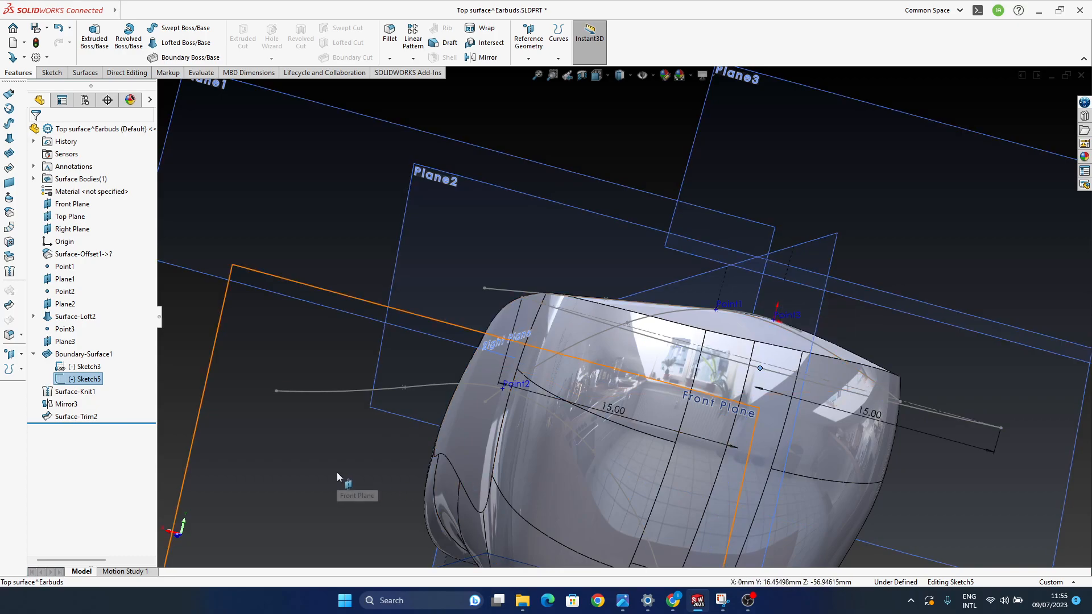
{"action": "left_click", "coordinate": [181, 357]}
{"action": "mouse_move", "coordinate": [698, 398]}
{"action": "middle_mouse_down"}
{"action": "mouse_move", "coordinate": [724, 435]}
{"action": "mouse_move", "coordinate": [785, 472]}
{"action": "mouse_move", "coordinate": [800, 466]}
{"action": "mouse_move", "coordinate": [772, 436]}
{"action": "mouse_move", "coordinate": [761, 446]}
{"action": "mouse_move", "coordinate": [780, 414]}
{"action": "mouse_move", "coordinate": [718, 349]}
{"action": "middle_mouse_up"}
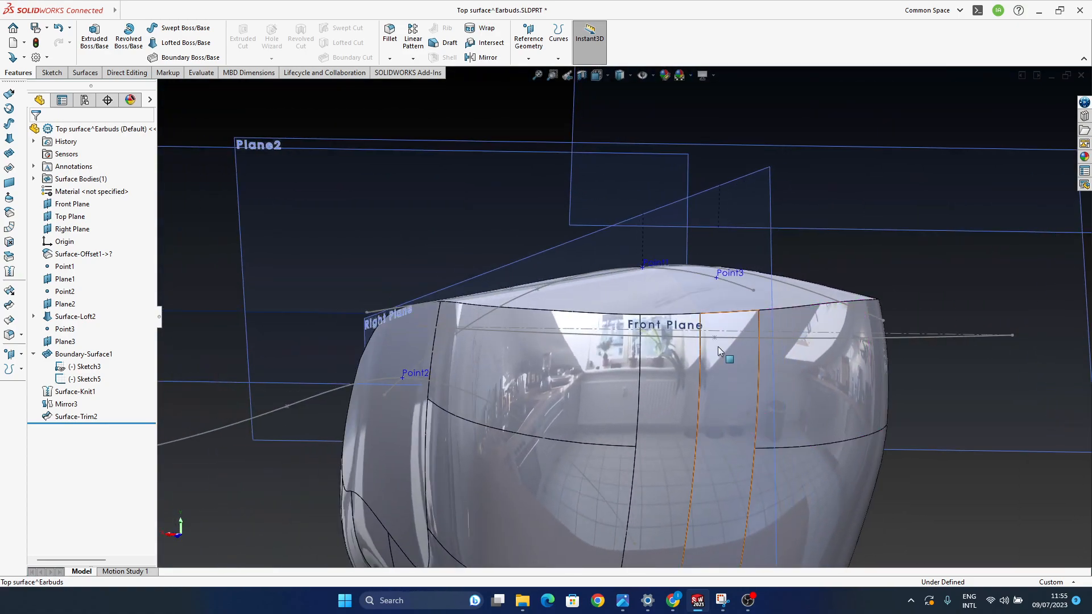
Step: Raise the middle spline point of Sketch5 further, check the trimmed end, and save the part to this PC
{"action": "left_click_drag", "start_coordinate": [715, 339], "coordinate": [718, 322]}
{"action": "middle_click_drag", "start_coordinate": [733, 434], "coordinate": [959, 477]}
{"action": "left_click", "coordinate": [959, 478]}
{"action": "mouse_move", "coordinate": [640, 415]}
{"action": "middle_mouse_down"}
{"action": "mouse_move", "coordinate": [660, 392]}
{"action": "mouse_move", "coordinate": [658, 369]}
{"action": "mouse_move", "coordinate": [681, 406]}
{"action": "mouse_move", "coordinate": [773, 483]}
{"action": "mouse_move", "coordinate": [742, 421]}
{"action": "mouse_move", "coordinate": [792, 353]}
{"action": "mouse_move", "coordinate": [780, 325]}
{"action": "mouse_move", "coordinate": [775, 340]}
{"action": "middle_mouse_up"}
{"action": "scroll", "coordinate": [739, 344], "scroll_direction": "down", "scroll_amount": 3}
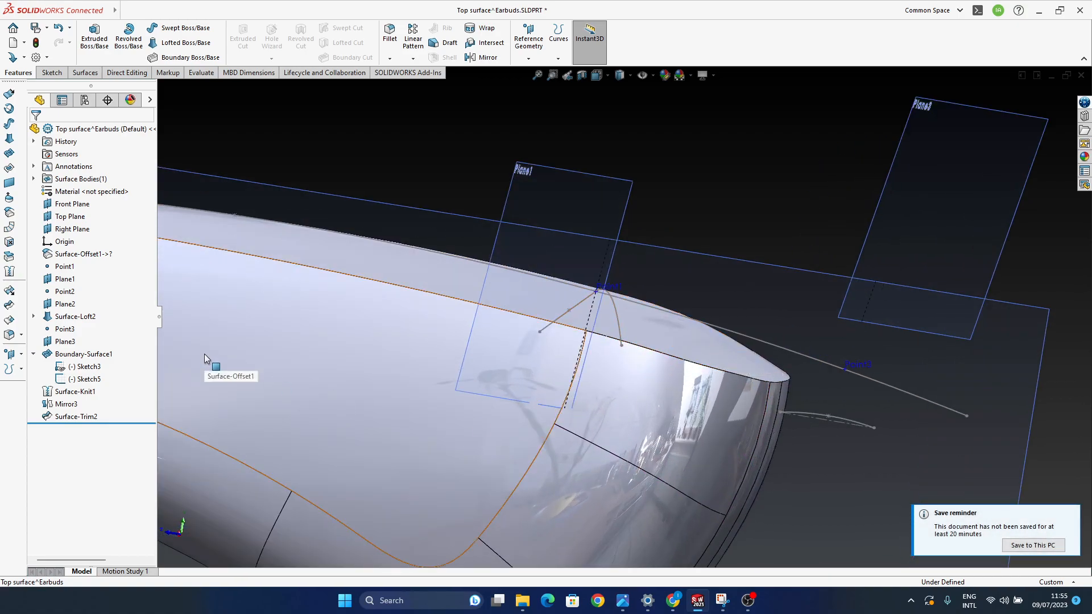
{"action": "left_click", "coordinate": [1034, 545]}
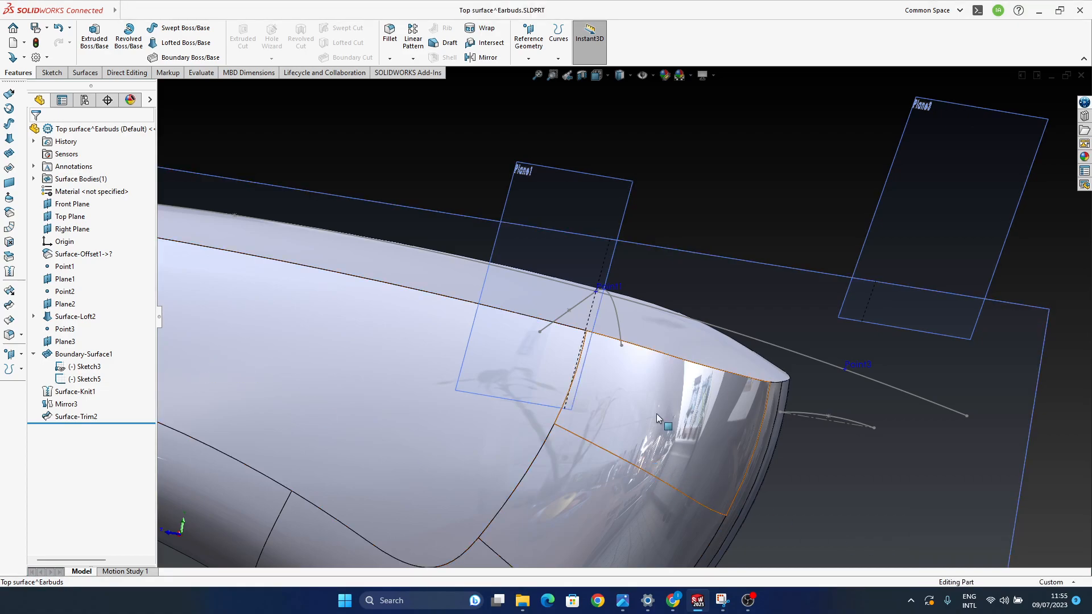
Step: Examine Boundary-Surface1's preview and end constraints, and the slope of its face at the trimmed end from the side
{"action": "left_click", "coordinate": [73, 359]}
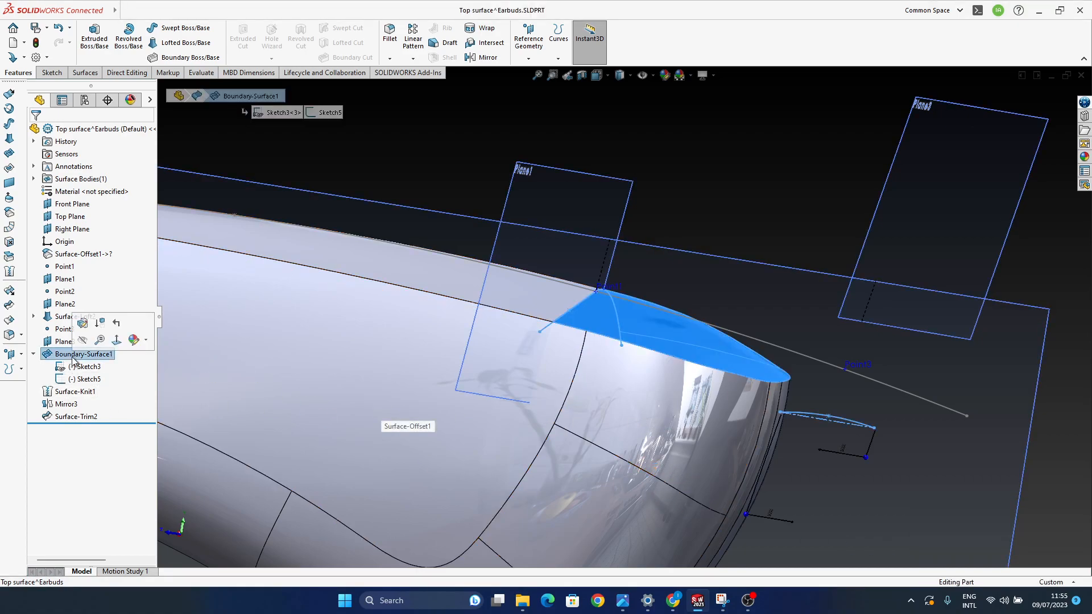
{"action": "left_click", "coordinate": [83, 324]}
{"action": "middle_click_drag", "start_coordinate": [718, 402], "coordinate": [479, 400]}
{"action": "middle_click_drag", "start_coordinate": [583, 437], "coordinate": [593, 412]}
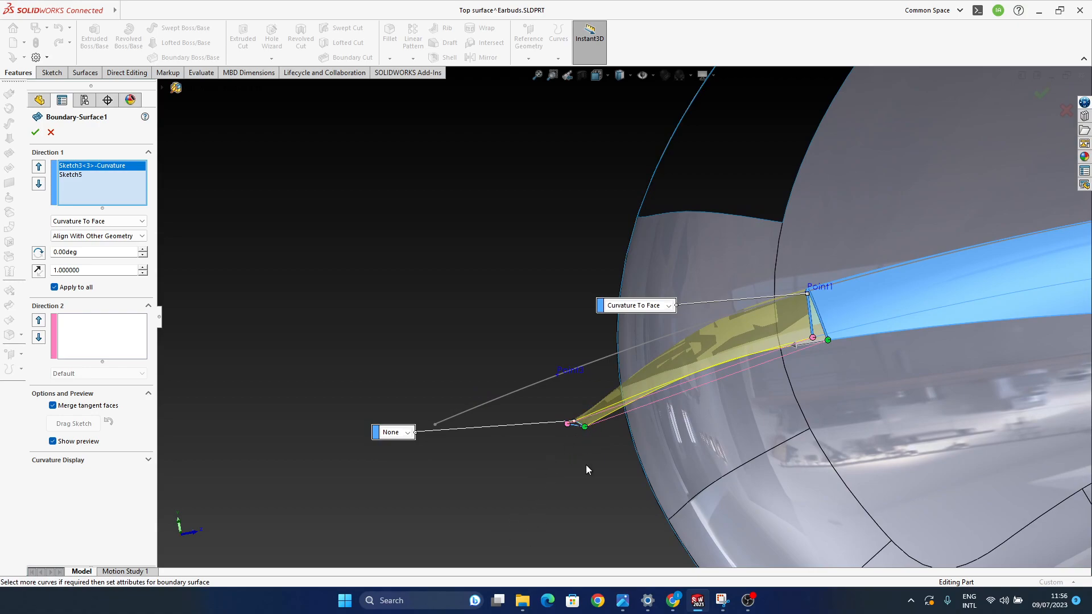
{"action": "left_click", "coordinate": [1070, 109]}
{"action": "middle_click_drag", "start_coordinate": [657, 370], "coordinate": [856, 404]}
{"action": "middle_click_drag", "start_coordinate": [678, 418], "coordinate": [737, 374]}
{"action": "mouse_move", "coordinate": [715, 413]}
{"action": "middle_mouse_down"}
{"action": "mouse_move", "coordinate": [702, 390]}
{"action": "mouse_move", "coordinate": [712, 432]}
{"action": "middle_mouse_up"}
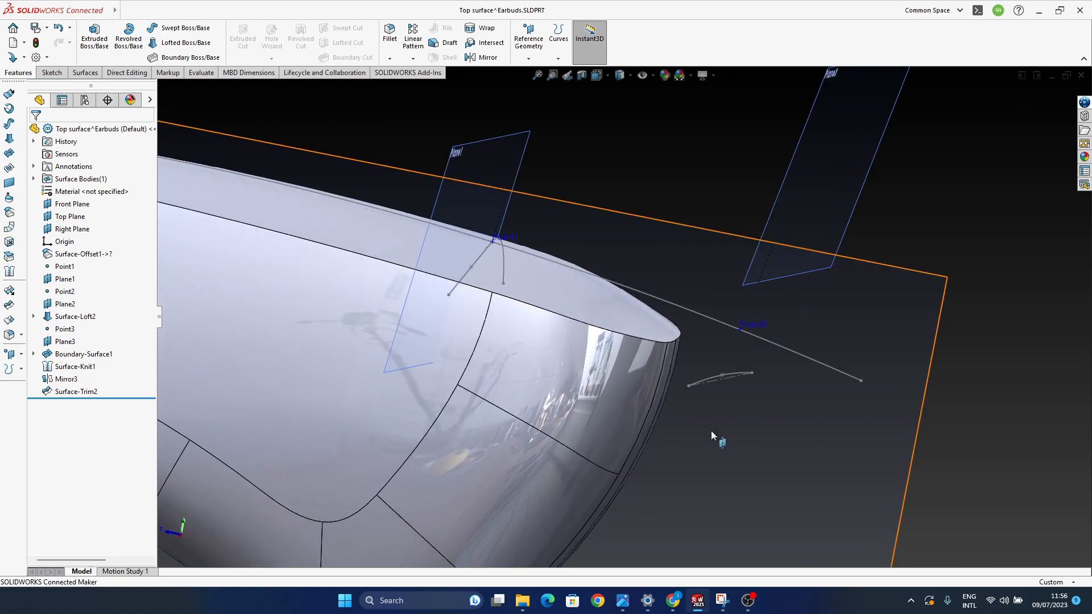
{"action": "mouse_move", "coordinate": [735, 375]}
{"action": "middle_mouse_down"}
{"action": "mouse_move", "coordinate": [706, 383]}
{"action": "mouse_move", "coordinate": [729, 377]}
{"action": "middle_mouse_up"}
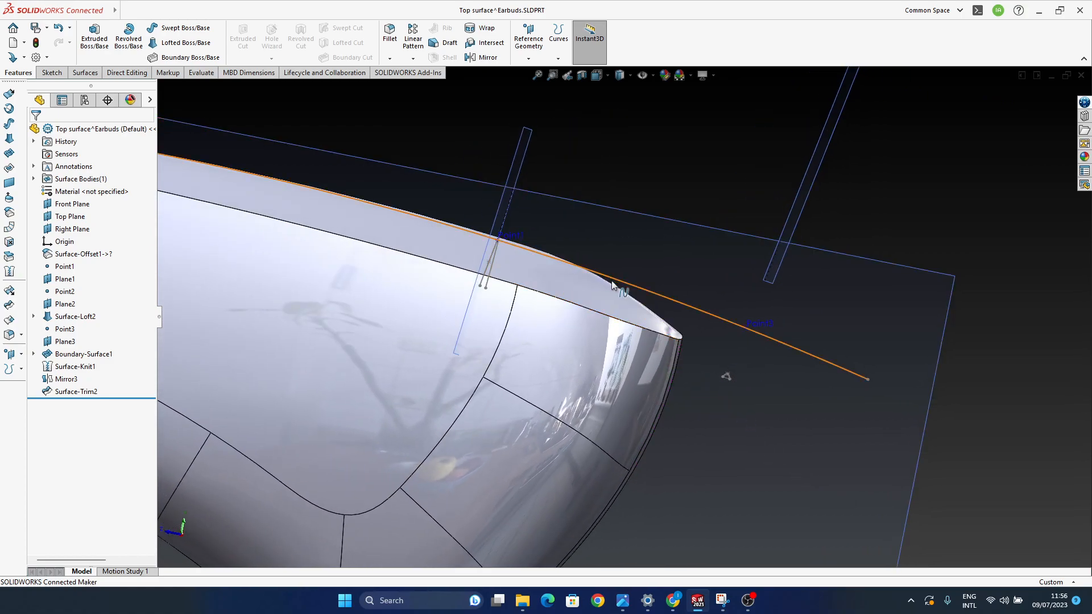
{"action": "mouse_move", "coordinate": [718, 364]}
{"action": "middle_mouse_down"}
{"action": "mouse_move", "coordinate": [704, 373]}
{"action": "mouse_move", "coordinate": [714, 373]}
{"action": "middle_mouse_up"}
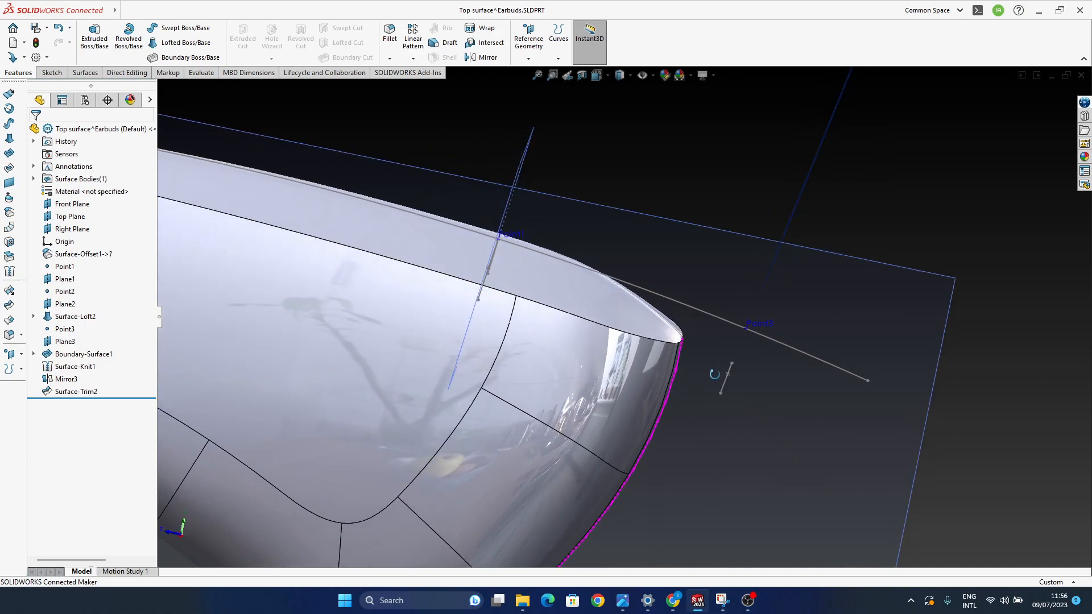
{"action": "left_click", "coordinate": [586, 281]}
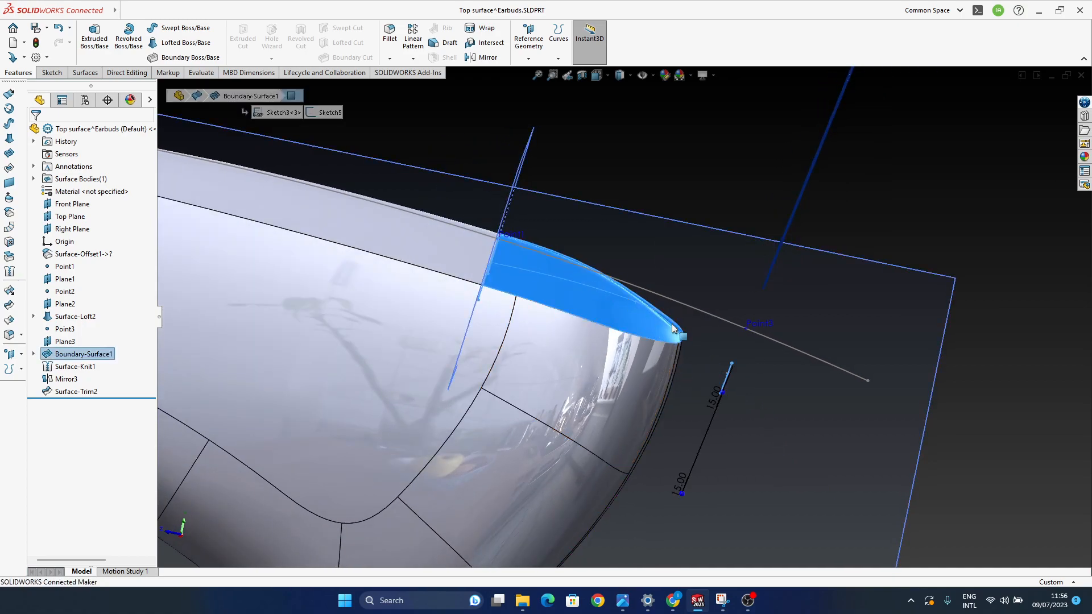
{"action": "middle_click_drag", "start_coordinate": [769, 439], "coordinate": [405, 430]}
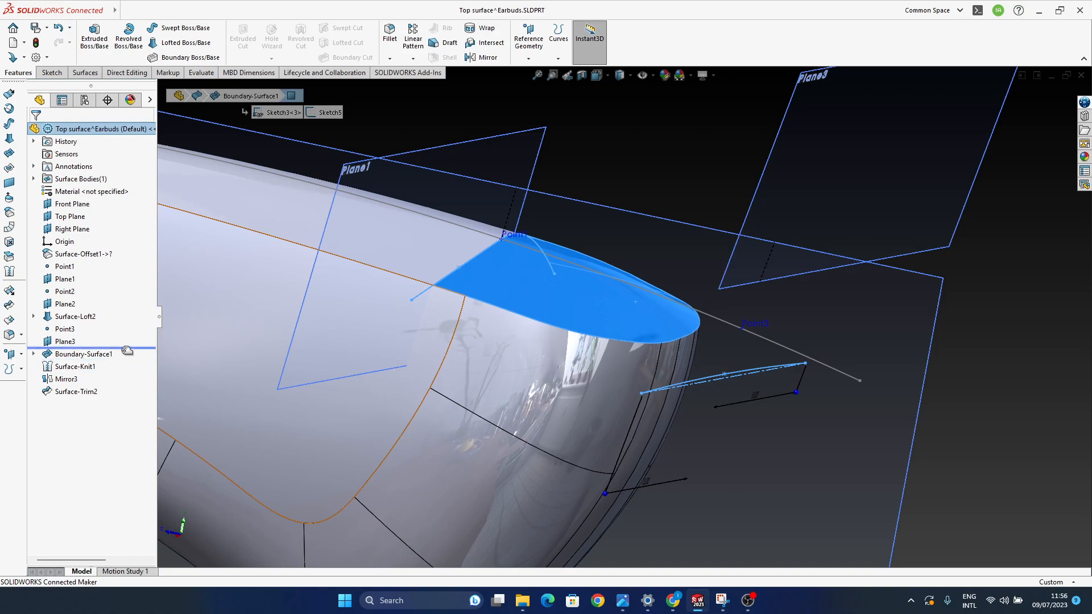
Step: Roll the history back to before Boundary-Surface1 and surface-extrude Sketch5 10 mm blind with a 45° outward draft
{"action": "left_click_drag", "start_coordinate": [127, 351], "coordinate": [126, 349]}
{"action": "middle_click_drag", "start_coordinate": [678, 346], "coordinate": [742, 353]}
{"action": "left_click", "coordinate": [9, 93]}
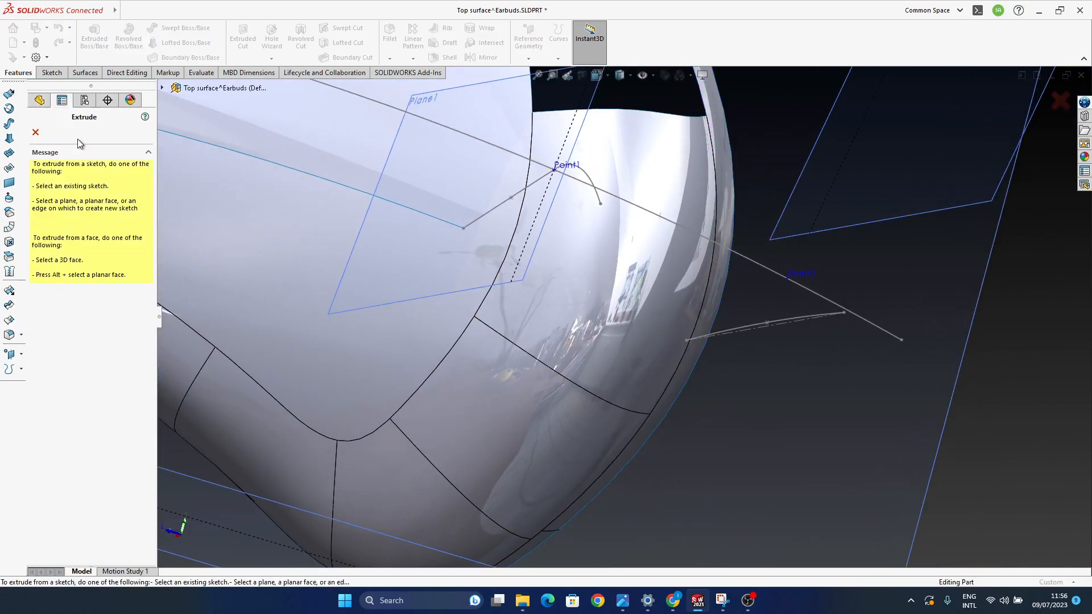
{"action": "left_click", "coordinate": [787, 319]}
{"action": "mouse_move", "coordinate": [748, 390]}
{"action": "middle_mouse_down"}
{"action": "mouse_move", "coordinate": [704, 385]}
{"action": "mouse_move", "coordinate": [751, 392]}
{"action": "middle_mouse_up"}
{"action": "left_click", "coordinate": [38, 259]}
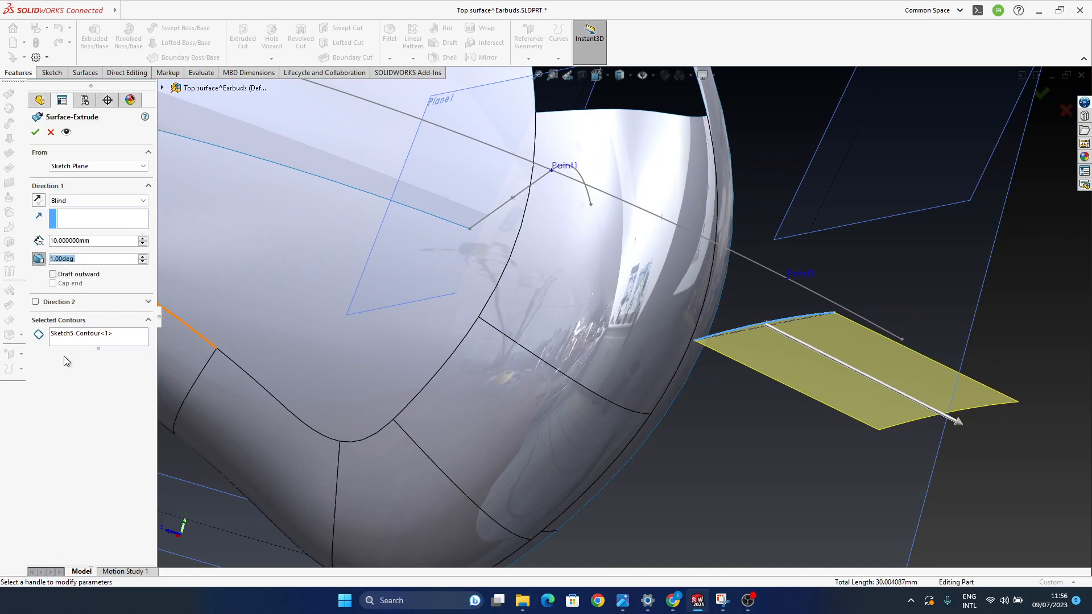
{"action": "middle_click_drag", "start_coordinate": [671, 391], "coordinate": [706, 389]}
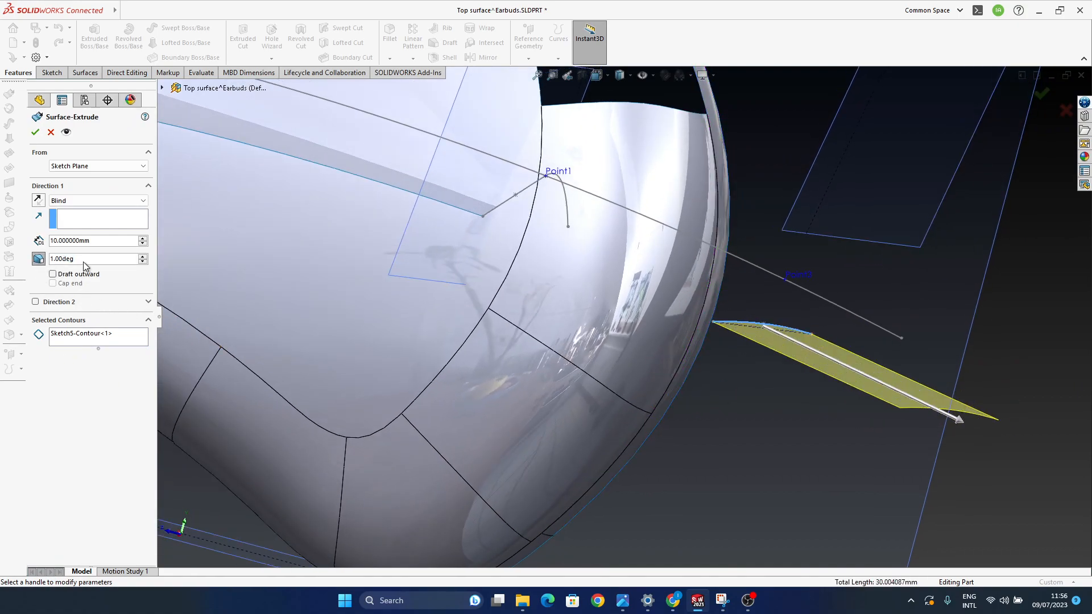
{"action": "type", "text": "45"}
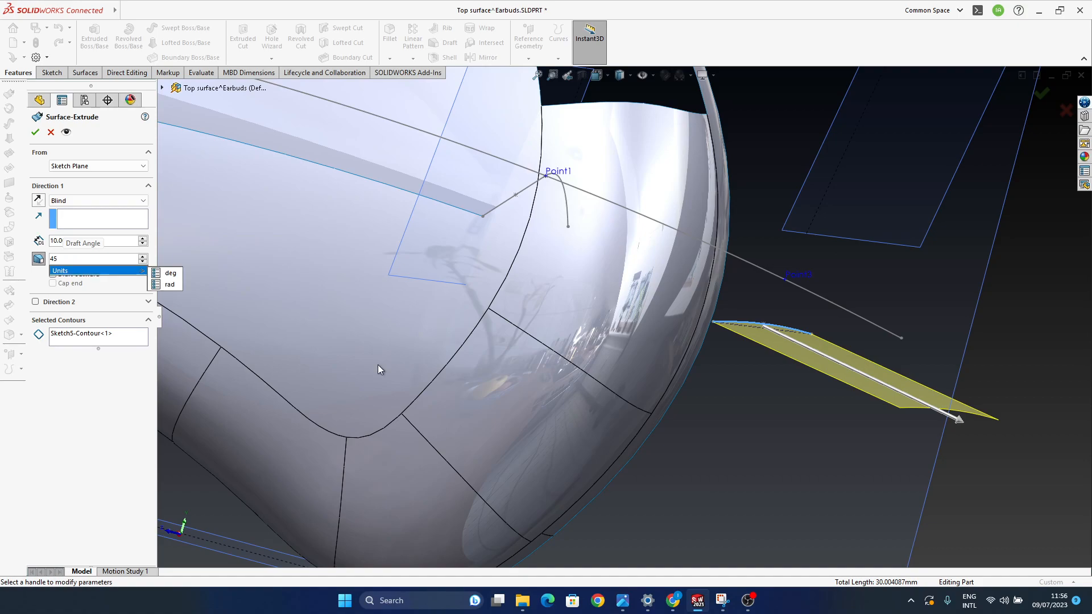
{"action": "middle_click_drag", "start_coordinate": [682, 392], "coordinate": [705, 408]}
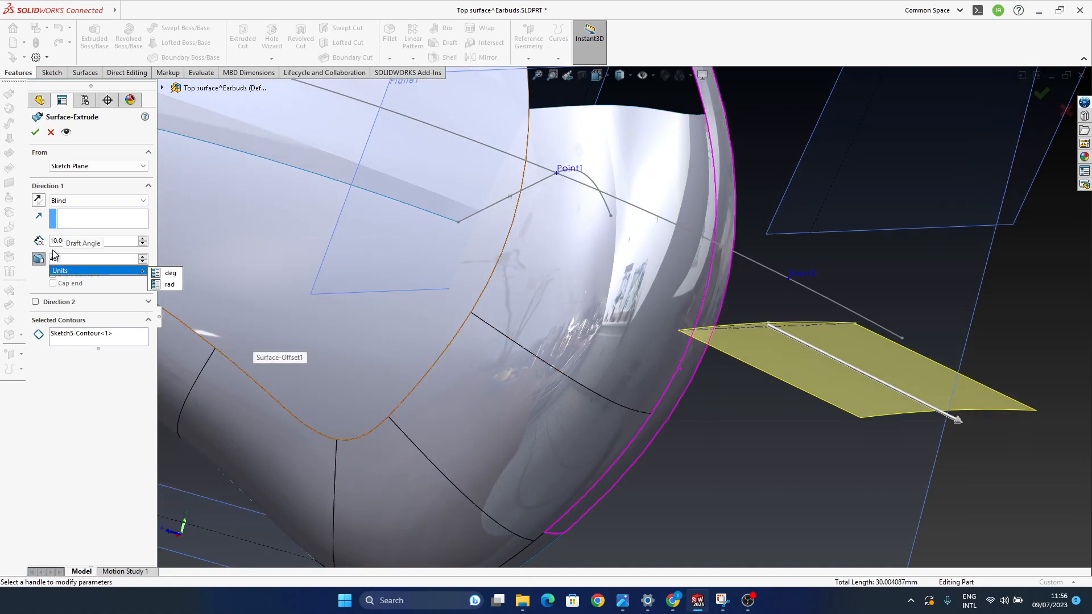
{"action": "key", "text": "Return"}
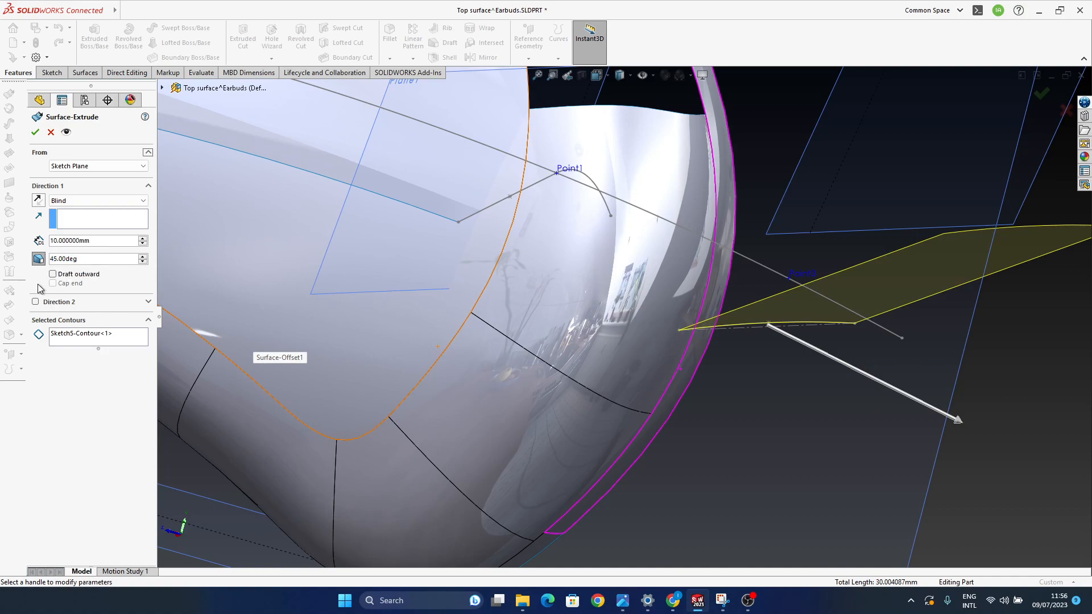
{"action": "left_click", "coordinate": [54, 276]}
{"action": "middle_click_drag", "start_coordinate": [663, 333], "coordinate": [701, 343]}
{"action": "scroll", "coordinate": [814, 411], "scroll_direction": "up", "scroll_amount": 3}
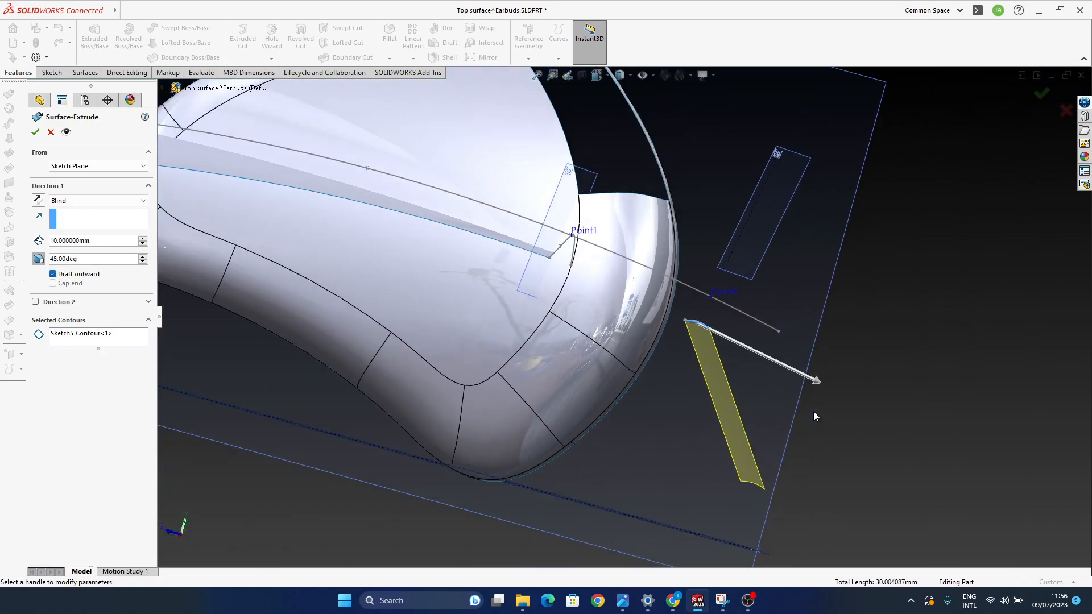
{"action": "left_click", "coordinate": [1042, 95]}
Step: Roll the history forward past Boundary-Surface1 and set its Sketch5 end constraint to Curvature To Face
{"action": "middle_click_drag", "start_coordinate": [765, 379], "coordinate": [433, 388]}
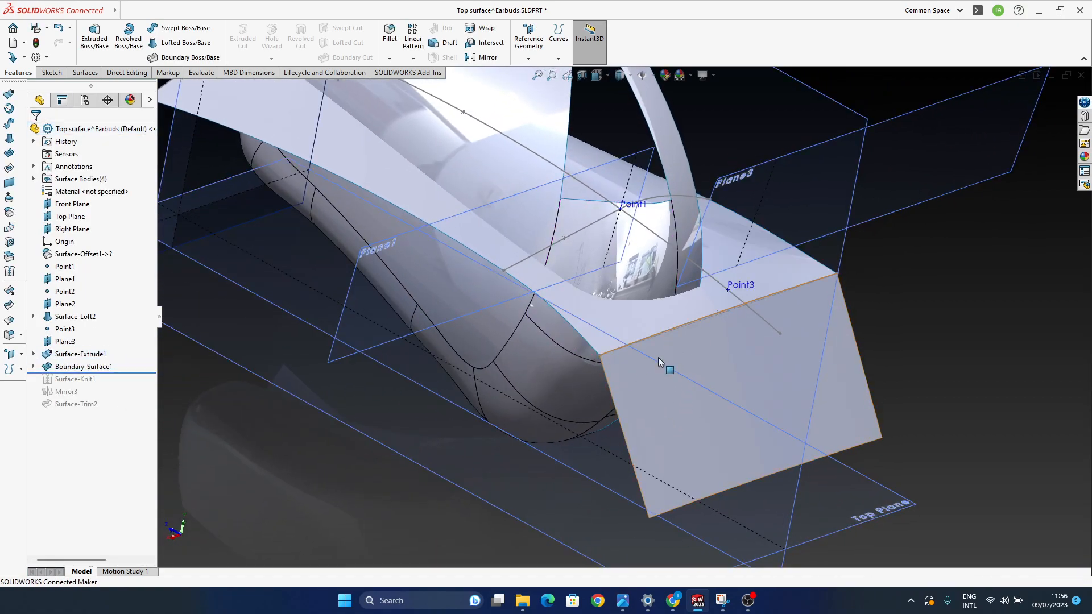
{"action": "middle_click_drag", "start_coordinate": [660, 362], "coordinate": [274, 396]}
{"action": "left_click", "coordinate": [98, 368]}
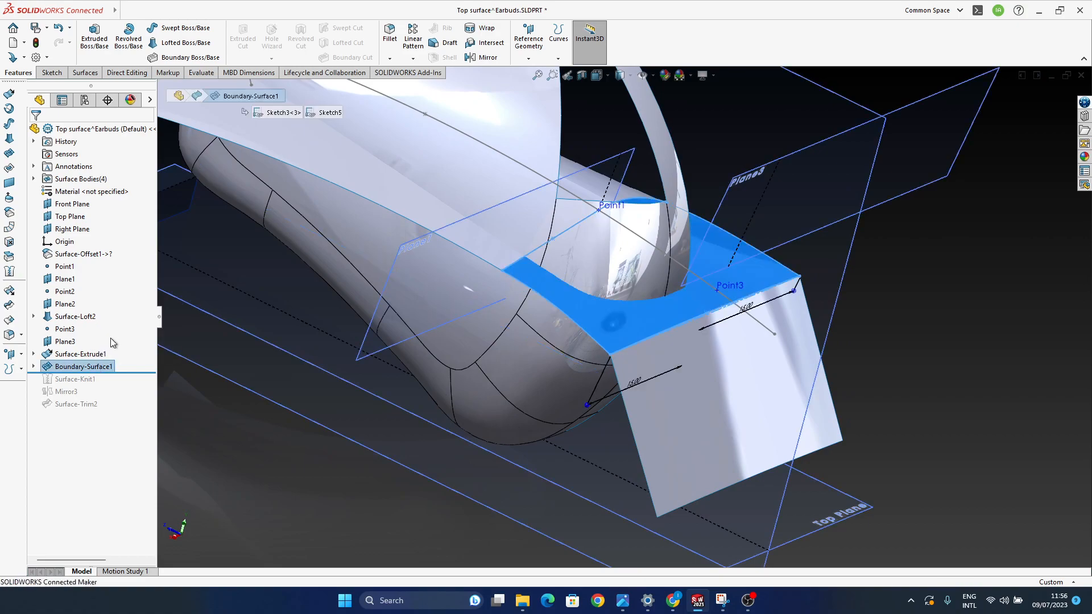
{"action": "middle_click_drag", "start_coordinate": [681, 354], "coordinate": [726, 337]}
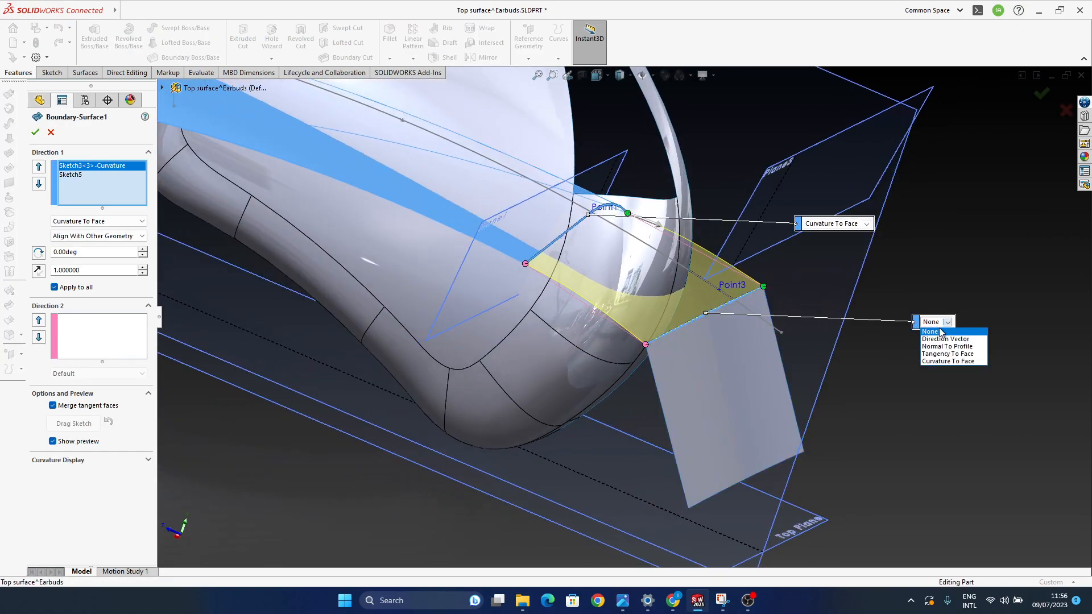
{"action": "left_click", "coordinate": [948, 361]}
{"action": "mouse_move", "coordinate": [708, 370]}
{"action": "middle_mouse_down"}
{"action": "mouse_move", "coordinate": [729, 351]}
{"action": "mouse_move", "coordinate": [585, 370]}
{"action": "mouse_move", "coordinate": [609, 366]}
{"action": "mouse_move", "coordinate": [725, 405]}
{"action": "mouse_move", "coordinate": [846, 399]}
{"action": "middle_mouse_up"}
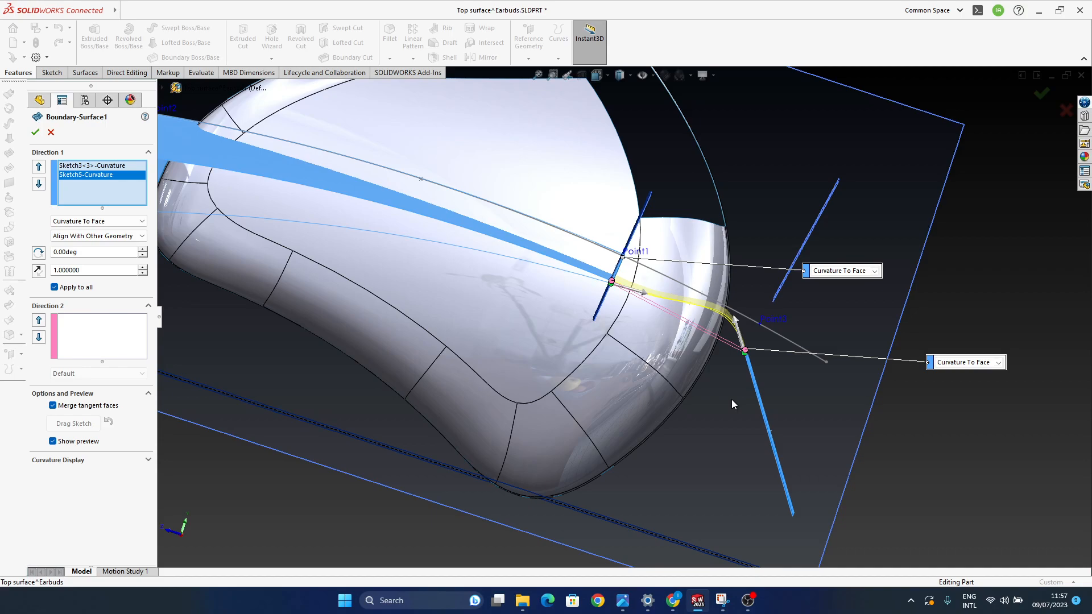
{"action": "middle_click_drag", "start_coordinate": [732, 399], "coordinate": [700, 401]}
{"action": "left_click", "coordinate": [701, 401]}
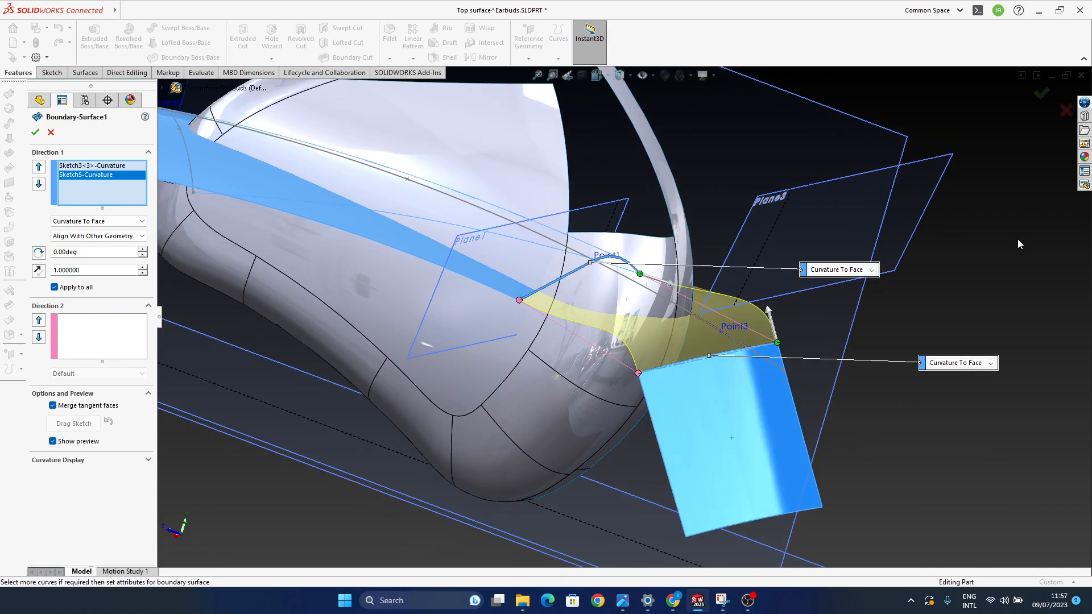
{"action": "left_click", "coordinate": [1040, 95]}
Step: Expand Boundary-Surface1, lower its Sketch5 profile curve, and check the rebuilt boundary and drafted surfaces
{"action": "middle_click_drag", "start_coordinate": [731, 437], "coordinate": [707, 362]}
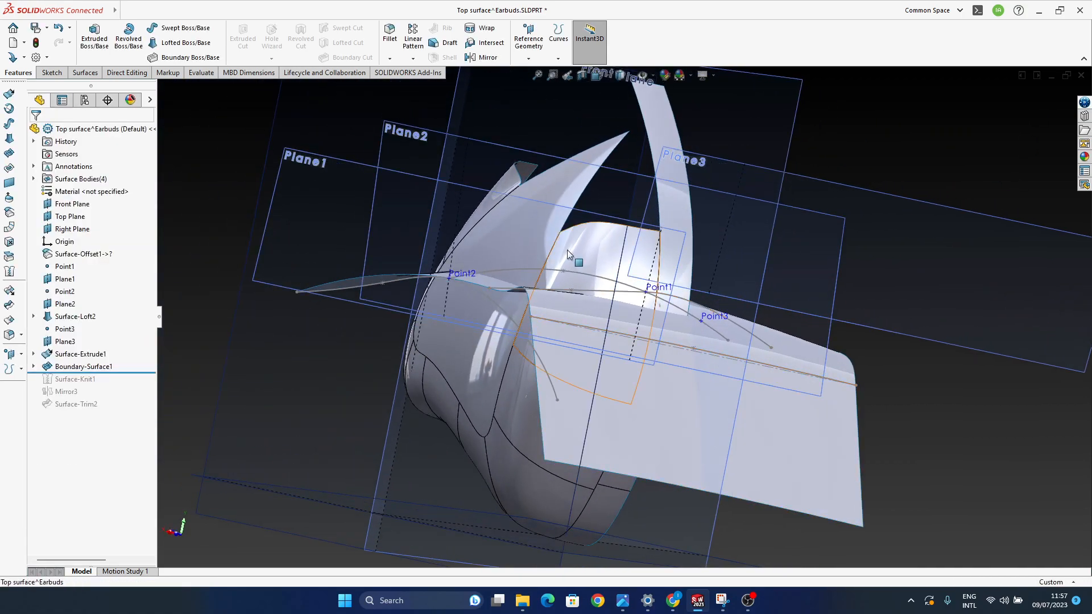
{"action": "left_click", "coordinate": [34, 367]}
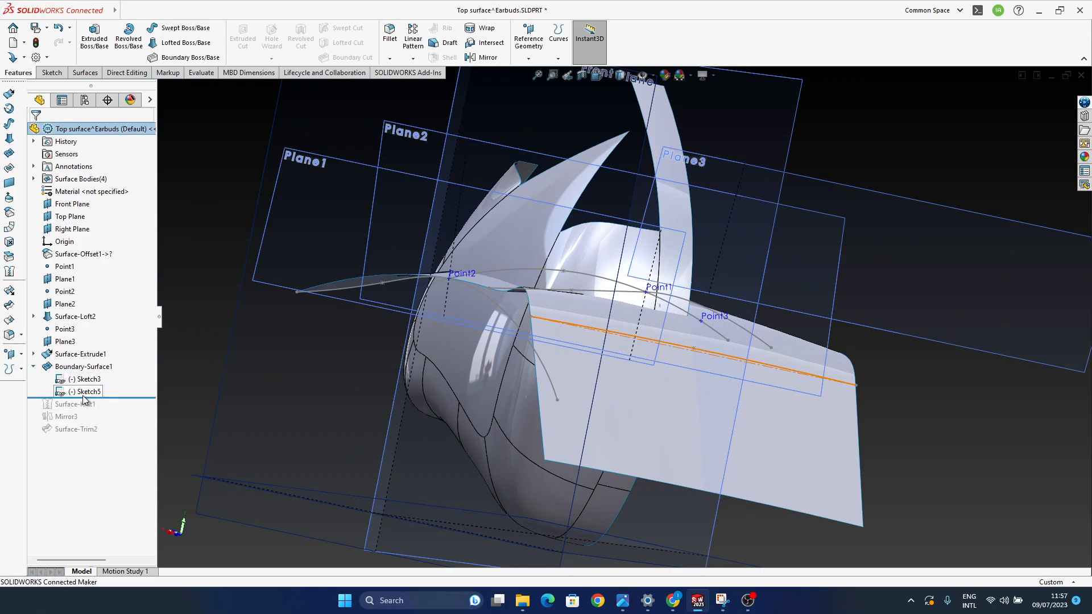
{"action": "left_click", "coordinate": [83, 395]}
{"action": "left_click", "coordinate": [972, 494]}
{"action": "mouse_move", "coordinate": [917, 470]}
{"action": "middle_mouse_down"}
{"action": "mouse_move", "coordinate": [846, 382]}
{"action": "mouse_move", "coordinate": [746, 295]}
{"action": "mouse_move", "coordinate": [680, 276]}
{"action": "mouse_move", "coordinate": [700, 350]}
{"action": "mouse_move", "coordinate": [757, 349]}
{"action": "mouse_move", "coordinate": [658, 314]}
{"action": "mouse_move", "coordinate": [687, 272]}
{"action": "middle_mouse_up"}
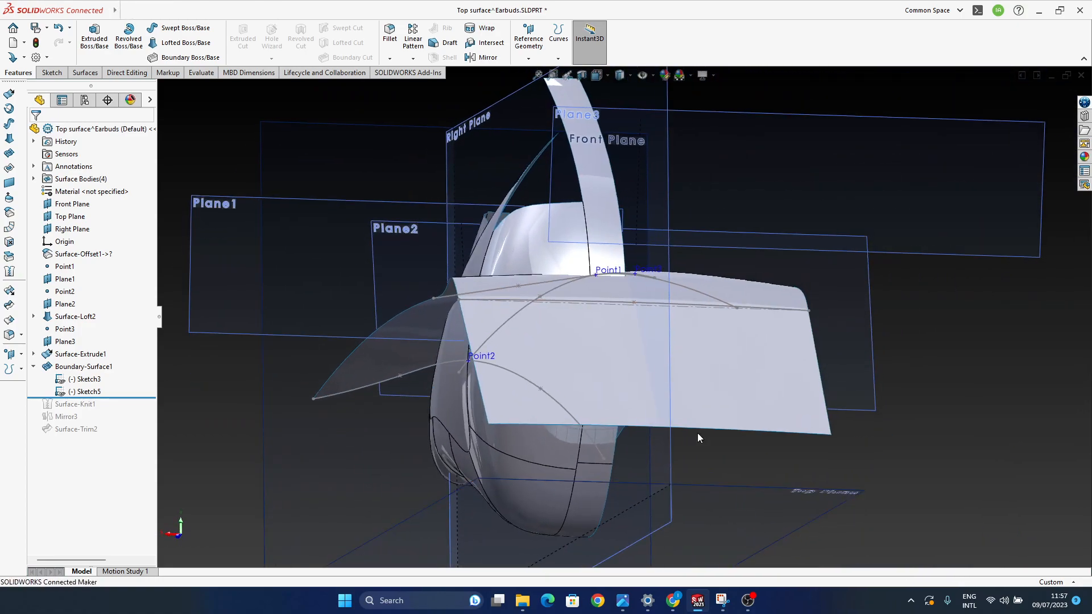
{"action": "middle_click_drag", "start_coordinate": [709, 454], "coordinate": [639, 371]}
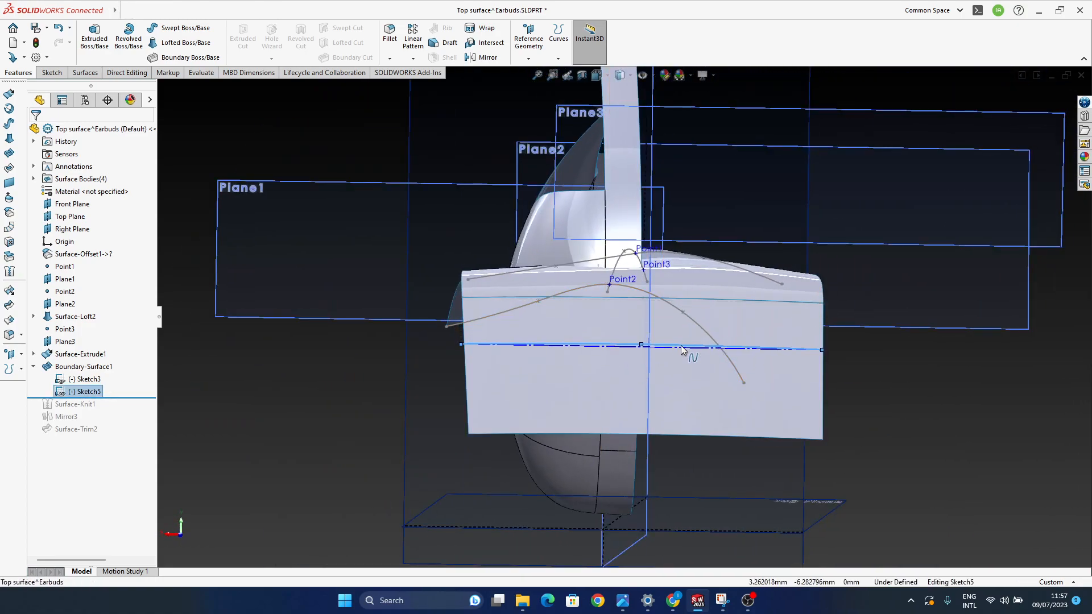
{"action": "middle_click_drag", "start_coordinate": [915, 459], "coordinate": [660, 336]}
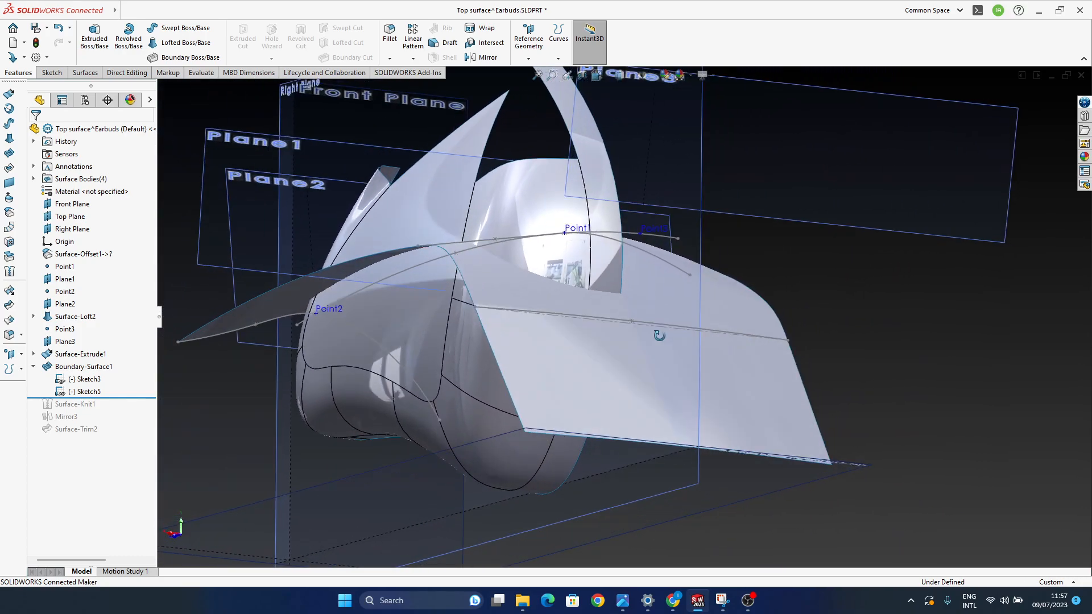
Step: Nudge Sketch5's curve slightly upward to adjust the end of Boundary-Surface1, and check the surfaces from several angles
{"action": "left_click", "coordinate": [667, 320]}
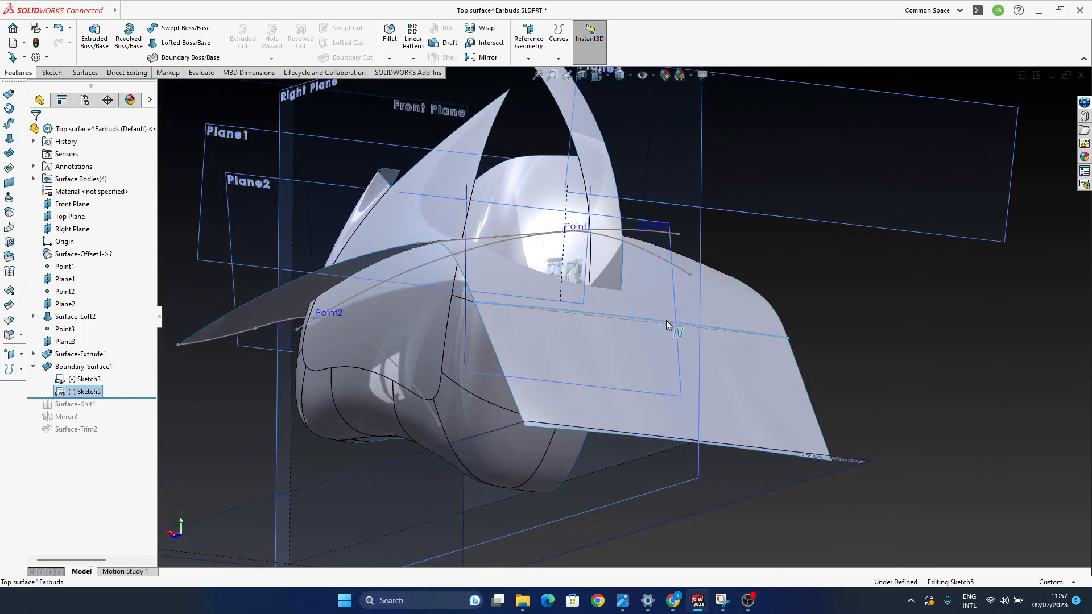
{"action": "left_click", "coordinate": [932, 351]}
{"action": "mouse_move", "coordinate": [593, 326]}
{"action": "middle_mouse_down"}
{"action": "mouse_move", "coordinate": [677, 341]}
{"action": "mouse_move", "coordinate": [683, 361]}
{"action": "mouse_move", "coordinate": [637, 398]}
{"action": "mouse_move", "coordinate": [638, 420]}
{"action": "mouse_move", "coordinate": [616, 420]}
{"action": "mouse_move", "coordinate": [677, 349]}
{"action": "mouse_move", "coordinate": [429, 417]}
{"action": "mouse_move", "coordinate": [630, 392]}
{"action": "mouse_move", "coordinate": [595, 373]}
{"action": "middle_mouse_up"}
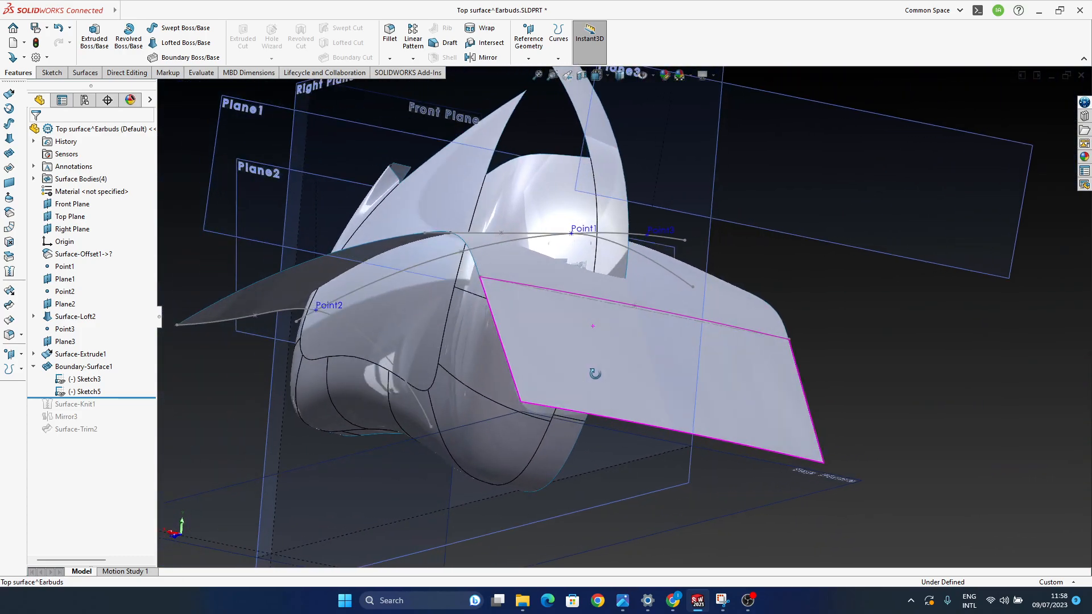
{"action": "left_click_drag", "start_coordinate": [658, 310], "coordinate": [660, 302]}
{"action": "middle_click_drag", "start_coordinate": [606, 349], "coordinate": [581, 439]}
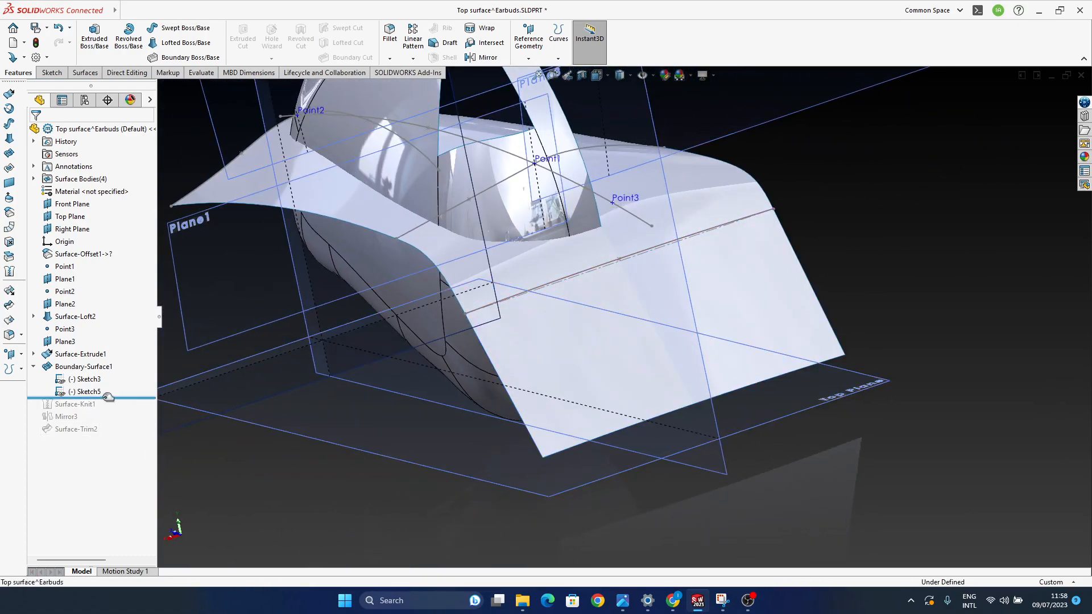
Step: Roll the history forward to the end, hide the drafted Surface-Extrude1 body, and check the trimmed earbud's top
{"action": "left_click_drag", "start_coordinate": [101, 435], "coordinate": [101, 436]}
{"action": "middle_click_drag", "start_coordinate": [603, 305], "coordinate": [735, 364]}
{"action": "left_click", "coordinate": [787, 358]}
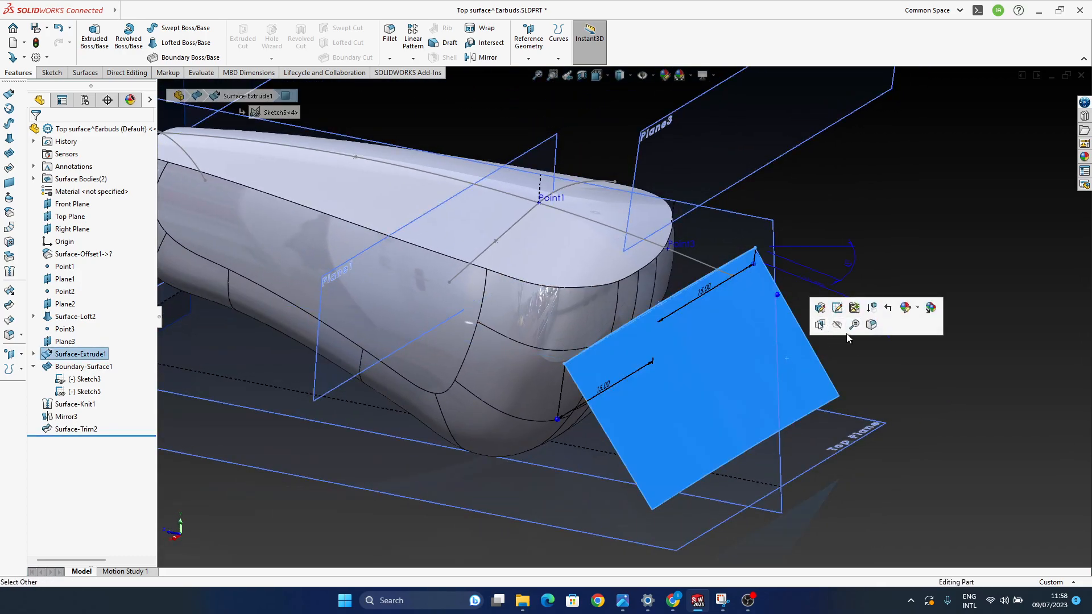
{"action": "middle_click_drag", "start_coordinate": [801, 363], "coordinate": [573, 383]}
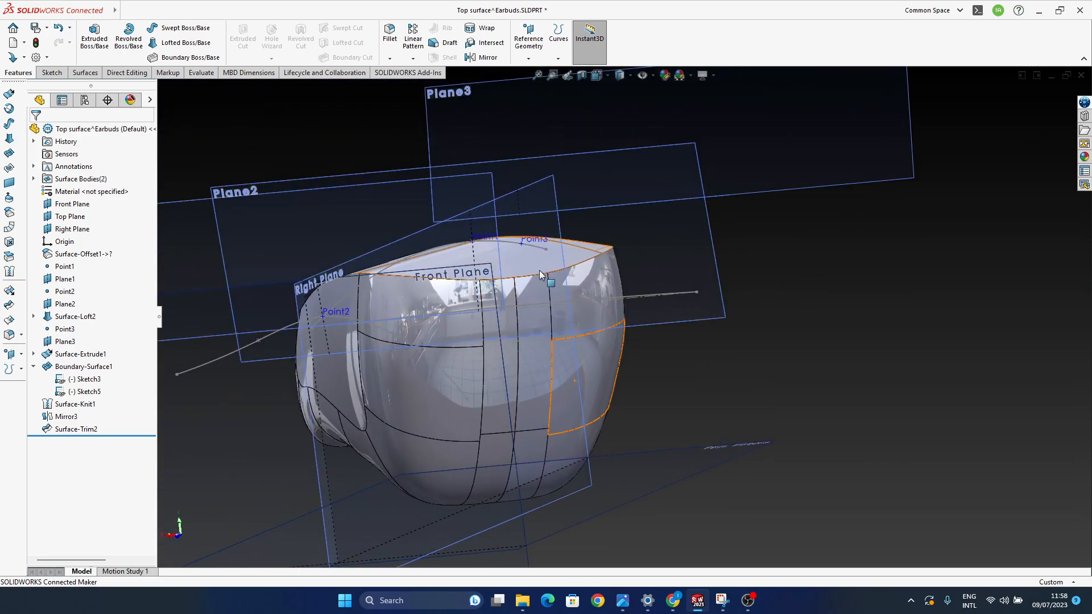
{"action": "middle_click_drag", "start_coordinate": [511, 285], "coordinate": [585, 272]}
{"action": "middle_click_drag", "start_coordinate": [458, 289], "coordinate": [589, 291]}
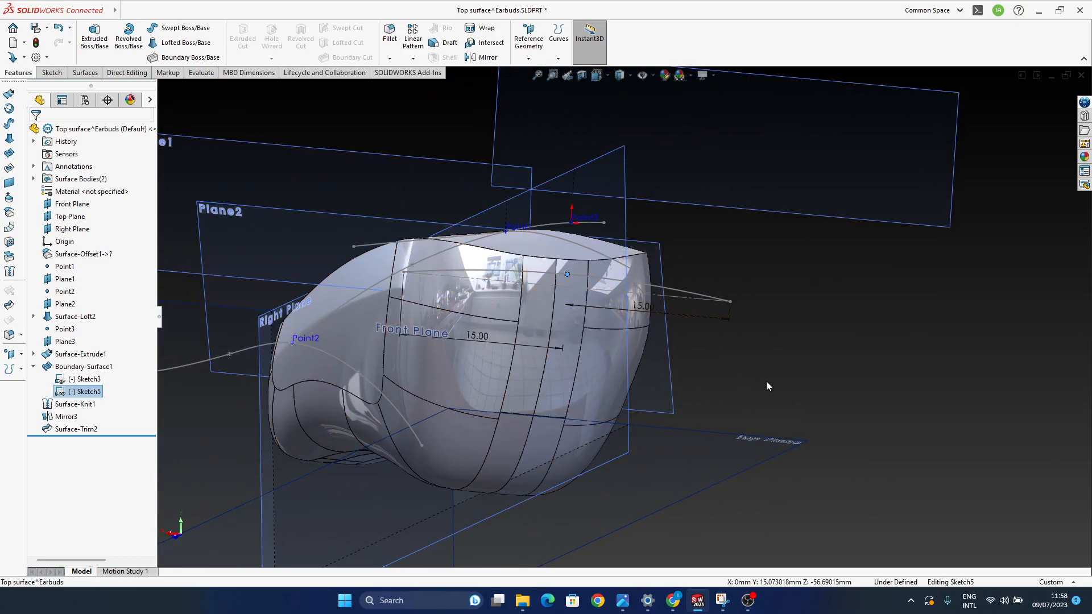
Step: Fine-tune the shape of Sketch5's curve and inspect the trimmed top surface at the rounded end
{"action": "middle_click_drag", "start_coordinate": [602, 356], "coordinate": [605, 325]}
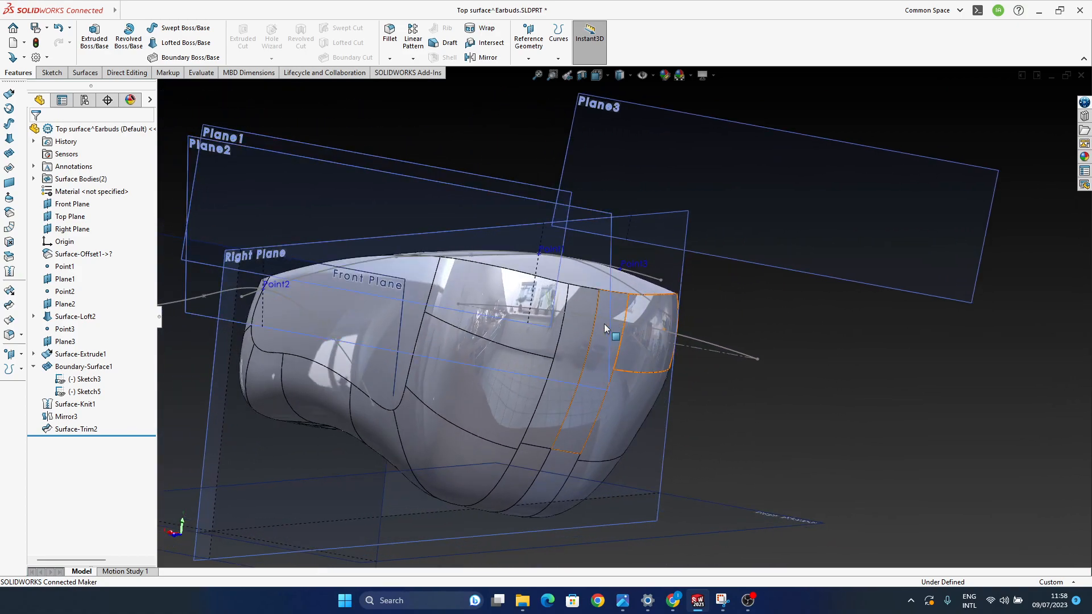
{"action": "left_click_drag", "start_coordinate": [613, 312], "coordinate": [613, 312]}
{"action": "middle_click_drag", "start_coordinate": [601, 375], "coordinate": [707, 436]}
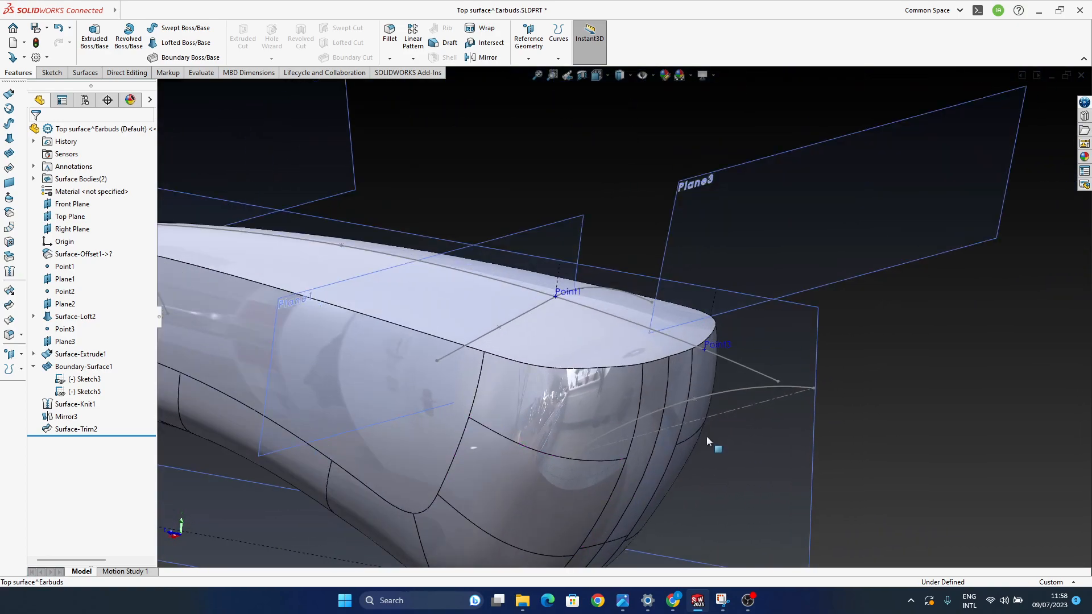
{"action": "middle_click_drag", "start_coordinate": [717, 394], "coordinate": [130, 248]}
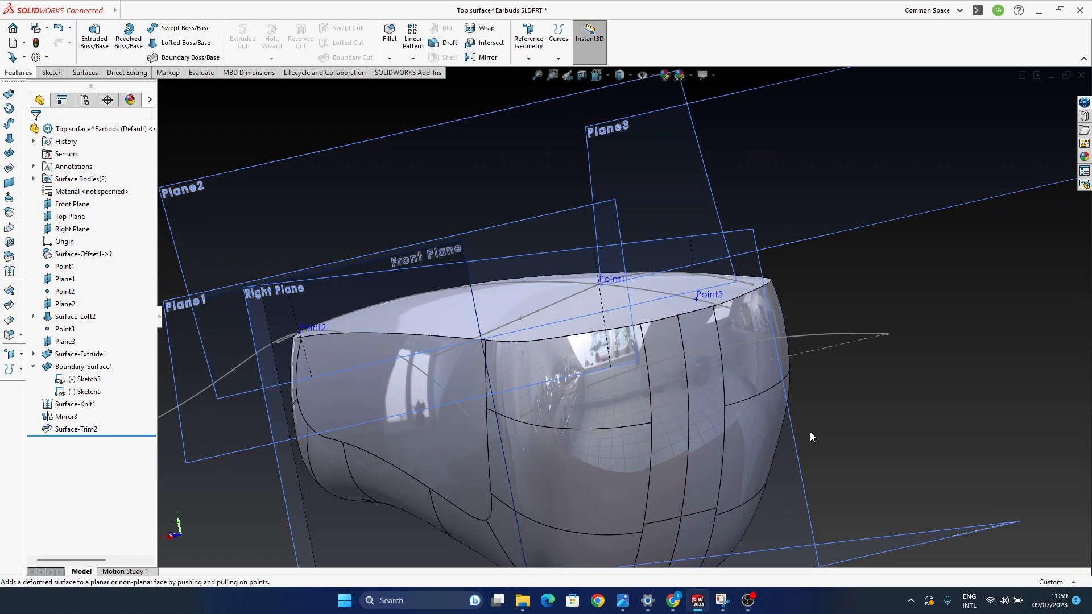
{"action": "middle_click_drag", "start_coordinate": [725, 326], "coordinate": [750, 329], "text": "ctrl"}
{"action": "middle_click_drag", "start_coordinate": [763, 368], "coordinate": [112, 456]}
Step: Roll the history back to just after Boundary-Surface1 and hide all planes, points and sketches from view
{"action": "left_click_drag", "start_coordinate": [128, 437], "coordinate": [120, 399]}
{"action": "middle_click_drag", "start_coordinate": [731, 379], "coordinate": [614, 337]}
{"action": "middle_click_drag", "start_coordinate": [758, 387], "coordinate": [694, 414]}
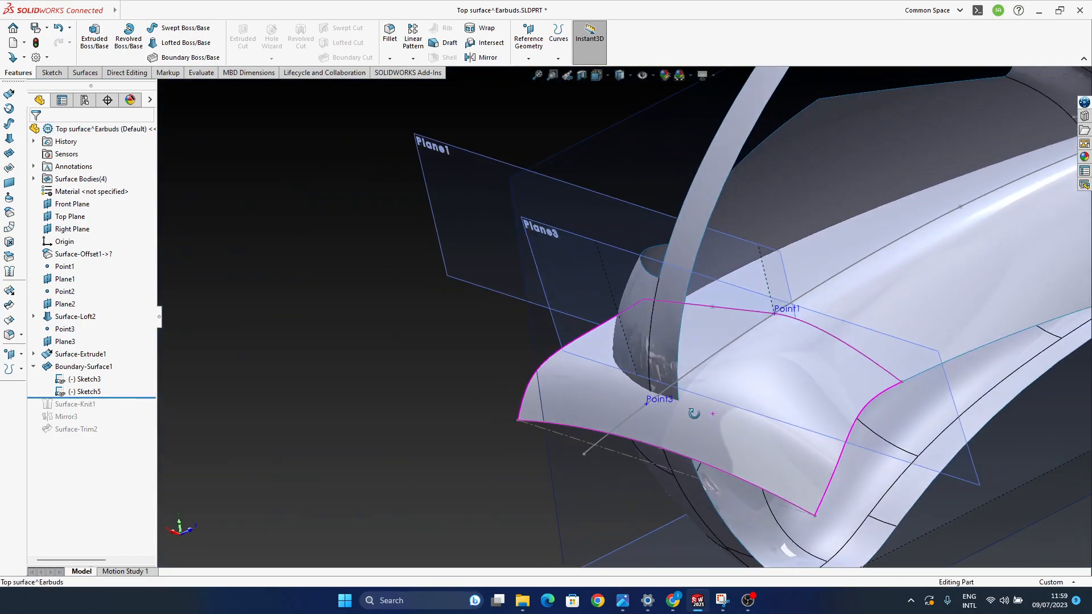
{"action": "left_click", "coordinate": [638, 75]}
{"action": "mouse_move", "coordinate": [705, 357]}
{"action": "middle_mouse_down"}
{"action": "mouse_move", "coordinate": [671, 337]}
{"action": "mouse_move", "coordinate": [682, 369]}
{"action": "mouse_move", "coordinate": [613, 383]}
{"action": "mouse_move", "coordinate": [668, 391]}
{"action": "mouse_move", "coordinate": [671, 514]}
{"action": "mouse_move", "coordinate": [675, 410]}
{"action": "mouse_move", "coordinate": [656, 341]}
{"action": "mouse_move", "coordinate": [680, 324]}
{"action": "mouse_move", "coordinate": [615, 367]}
{"action": "mouse_move", "coordinate": [664, 303]}
{"action": "mouse_move", "coordinate": [690, 317]}
{"action": "mouse_move", "coordinate": [678, 312]}
{"action": "mouse_move", "coordinate": [663, 337]}
{"action": "mouse_move", "coordinate": [651, 402]}
{"action": "mouse_move", "coordinate": [662, 389]}
{"action": "middle_mouse_up"}
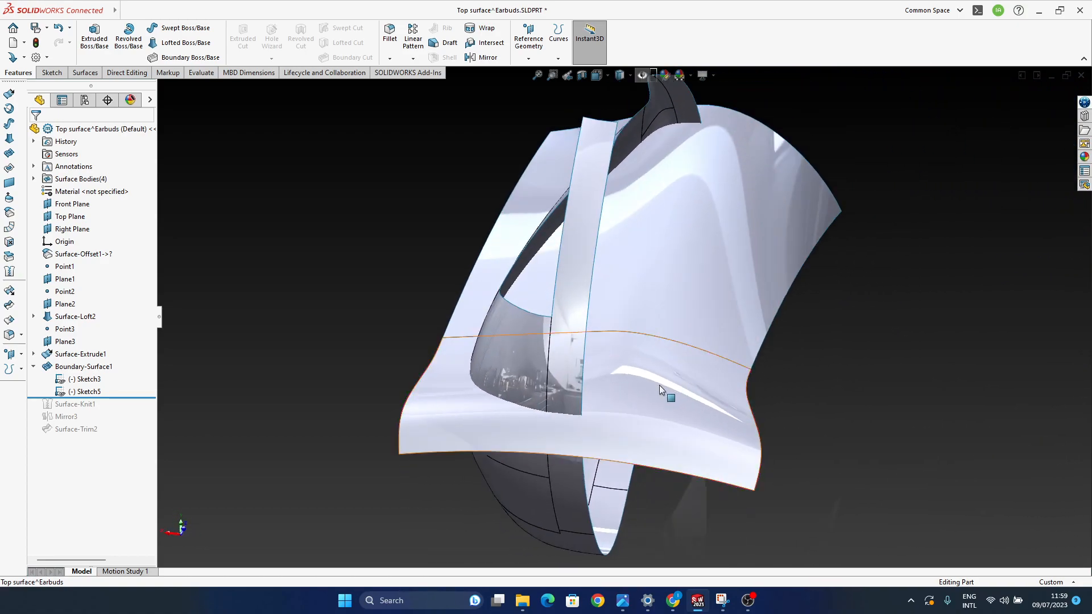
Step: Hide the Surface-Offset1 body so only the top surfaces are displayed
{"action": "left_click", "coordinate": [527, 373]}
{"action": "left_click", "coordinate": [61, 254]}
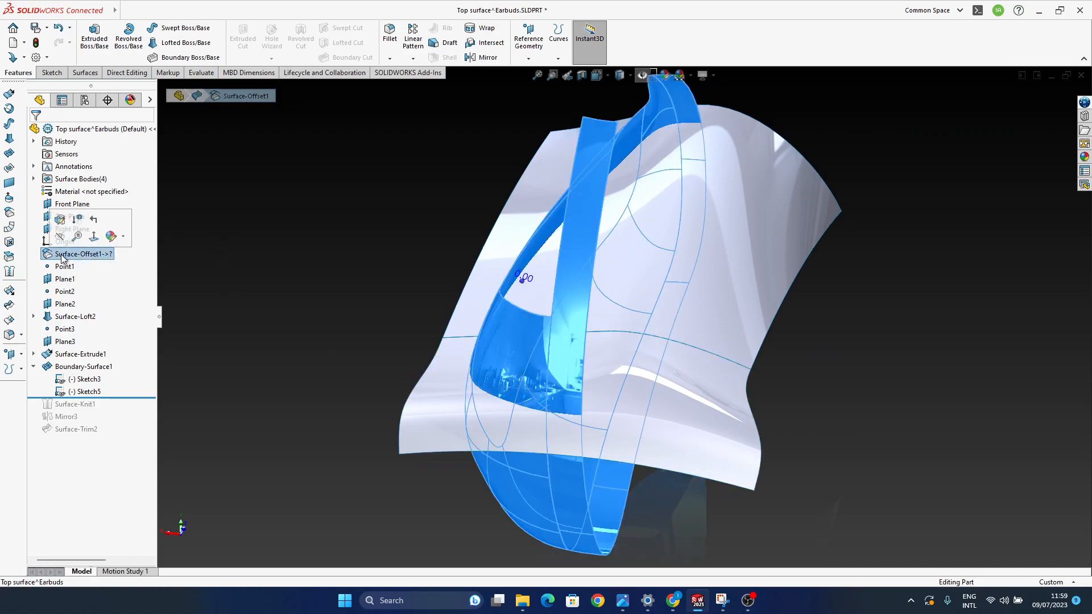
{"action": "left_click", "coordinate": [61, 237]}
{"action": "middle_click_drag", "start_coordinate": [722, 298], "coordinate": [858, 345]}
{"action": "middle_click_drag", "start_coordinate": [617, 416], "coordinate": [590, 427]}
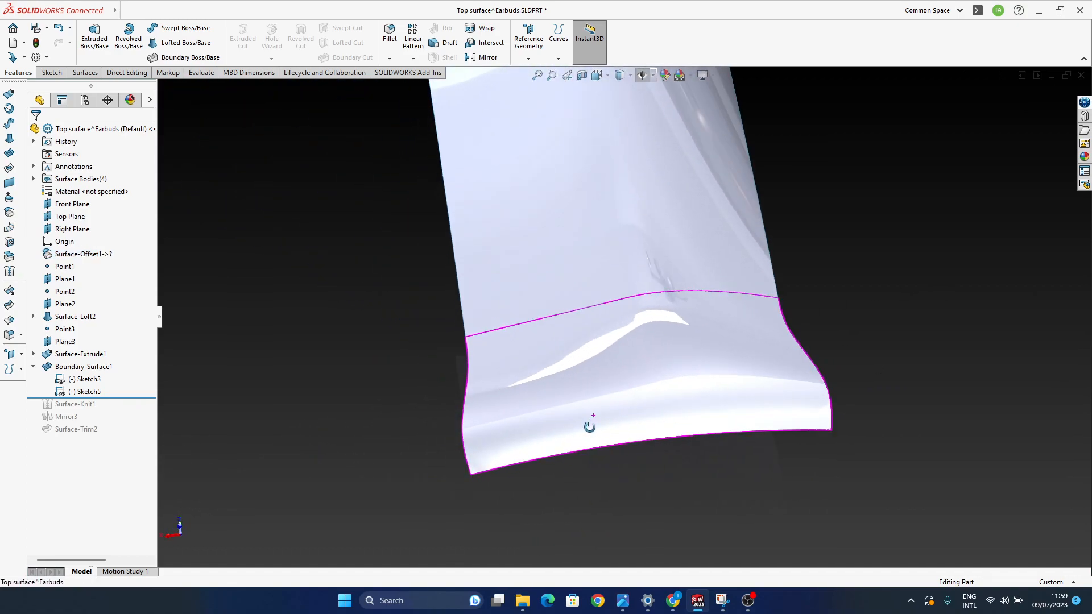
Step: Try a Freeform on Boundary-Surface1's face, with Curvature continuity at the shared edge and Moveable on the other three edges
{"action": "left_click", "coordinate": [610, 372]}
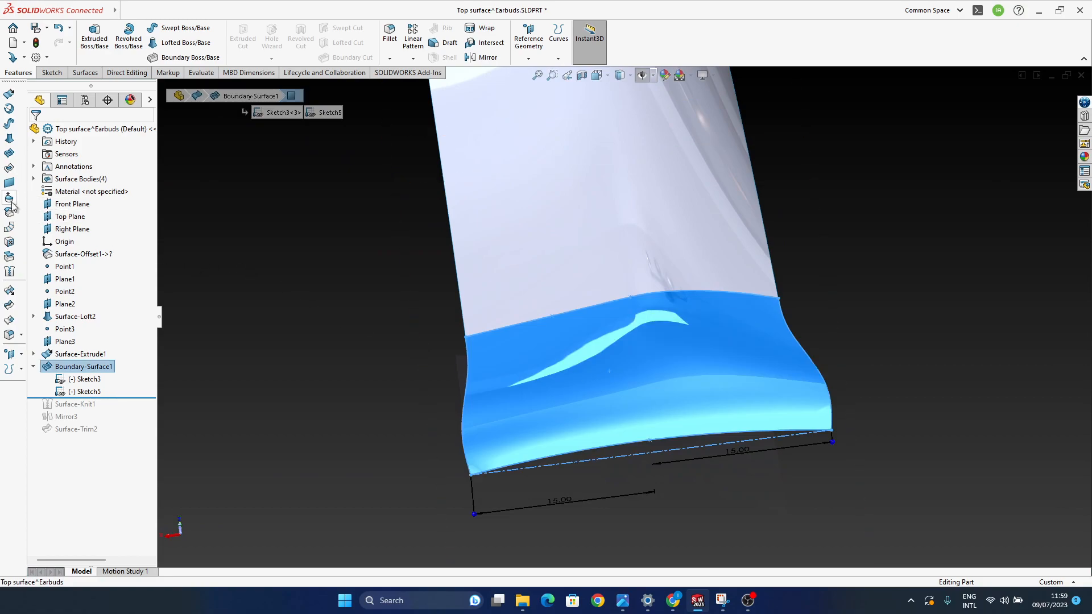
{"action": "left_click", "coordinate": [10, 199]}
{"action": "middle_click_drag", "start_coordinate": [654, 401], "coordinate": [673, 370]}
{"action": "scroll", "coordinate": [591, 425], "scroll_direction": "down", "scroll_amount": 2}
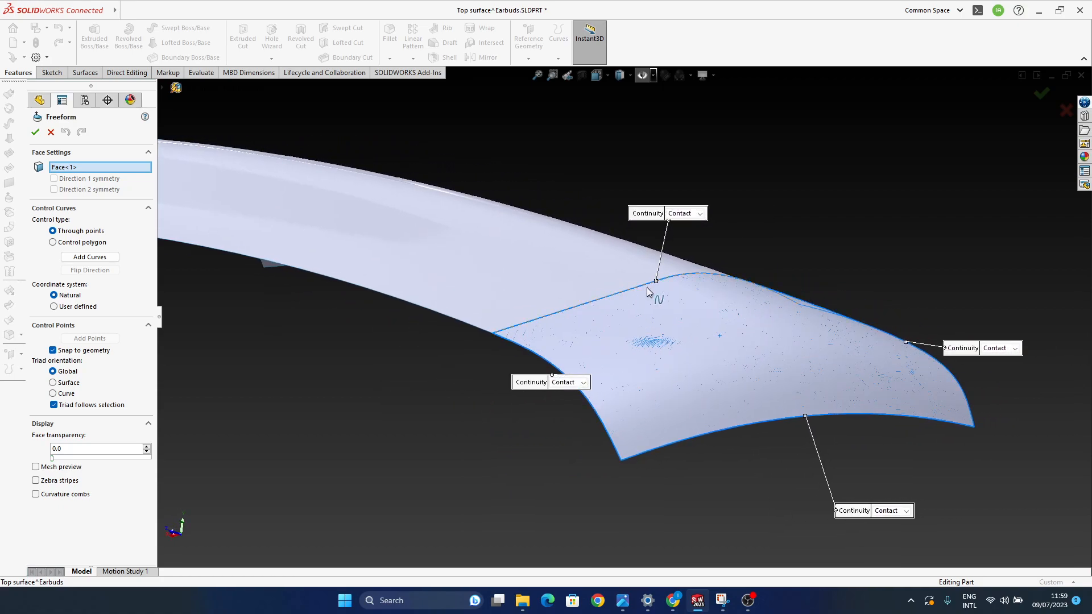
{"action": "left_click", "coordinate": [685, 214]}
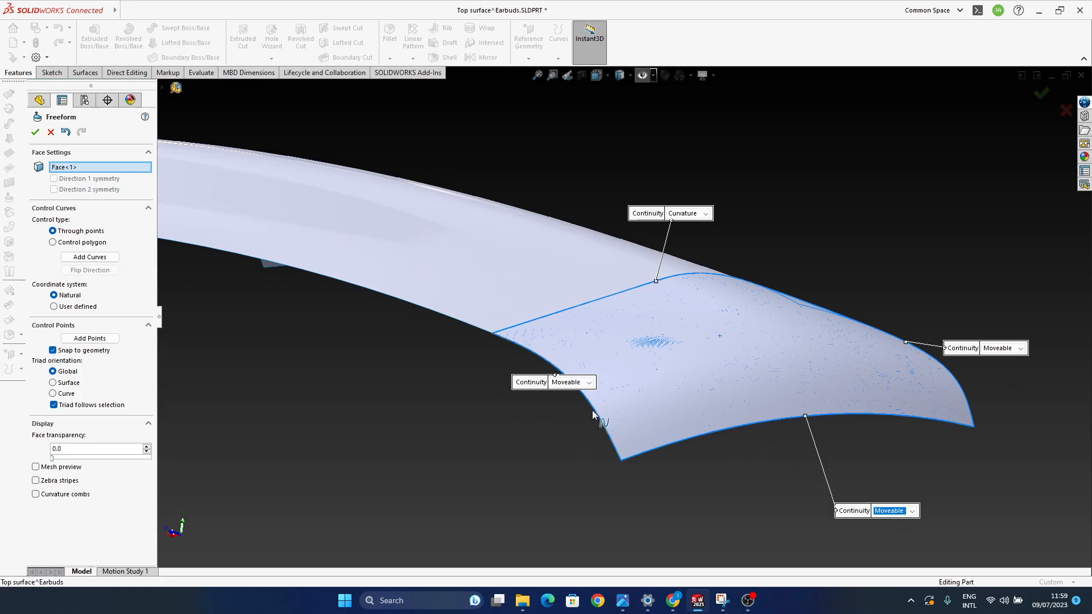
Step: Add a through-points control curve across the Freeform face, about a quarter of the way along its free edge
{"action": "middle_click_drag", "start_coordinate": [621, 460], "coordinate": [661, 334]}
{"action": "left_click", "coordinate": [753, 422]}
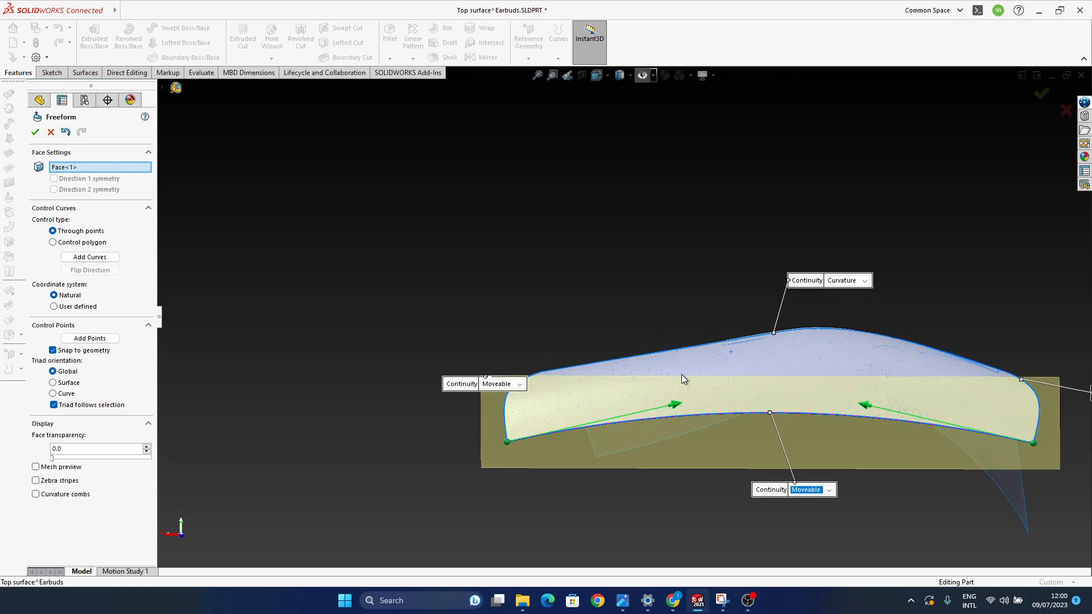
{"action": "left_click", "coordinate": [90, 258]}
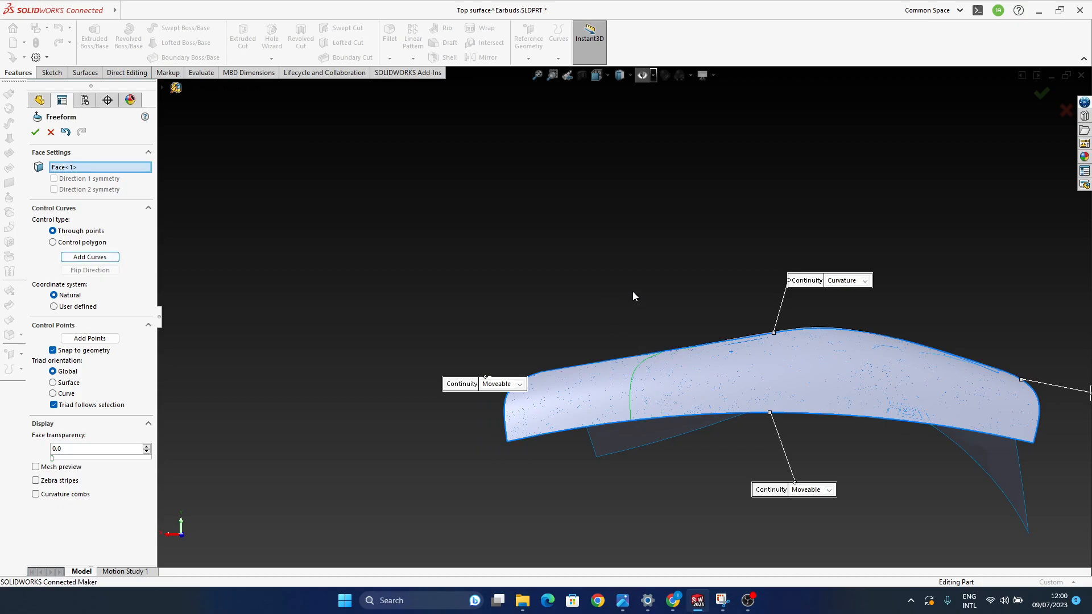
{"action": "left_click", "coordinate": [633, 385]}
{"action": "middle_click_drag", "start_coordinate": [667, 410], "coordinate": [690, 367]}
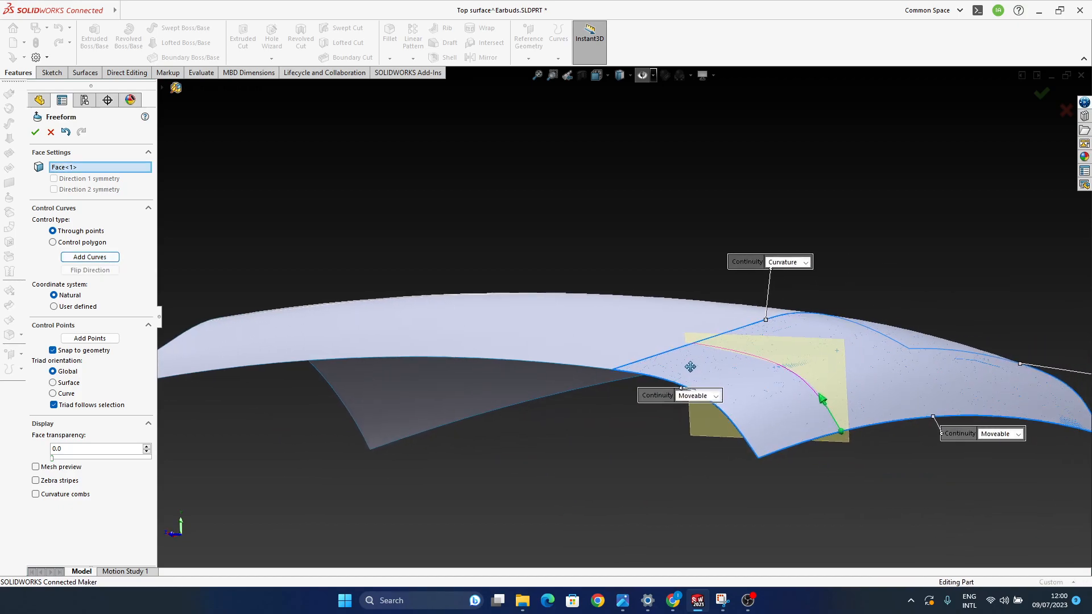
Step: Pull the control curve's handle up to a Y offset of about 2.77 mm, inspect the reshaped face, and discard the Freeform
{"action": "scroll", "coordinate": [823, 378], "scroll_direction": "down", "scroll_amount": 2}
{"action": "middle_click_drag", "start_coordinate": [831, 423], "coordinate": [756, 365], "text": "ctrl"}
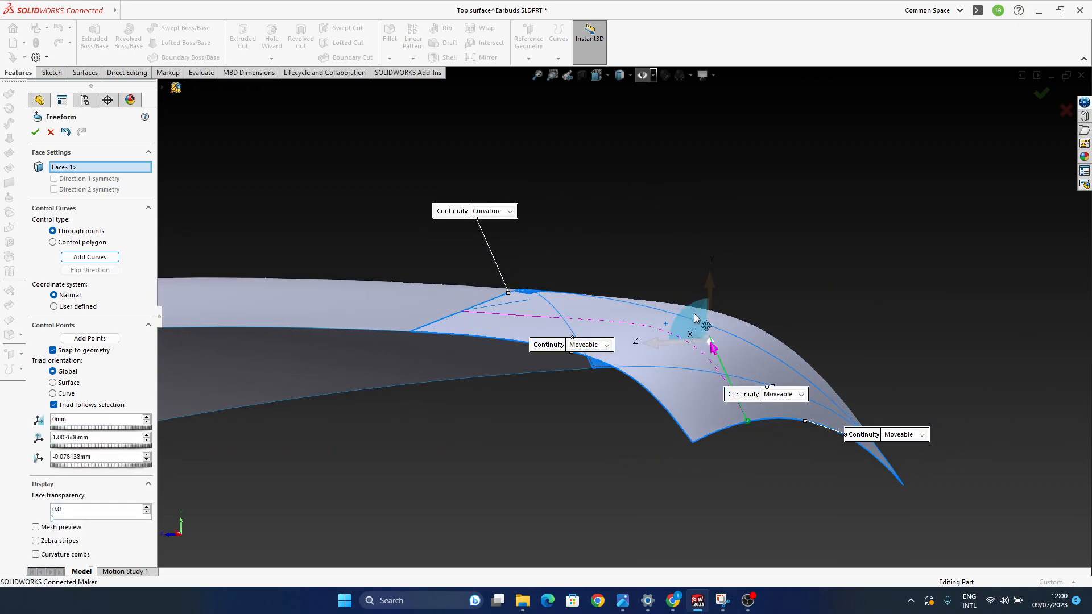
{"action": "left_click_drag", "start_coordinate": [681, 316], "coordinate": [681, 315]}
{"action": "mouse_move", "coordinate": [681, 314]}
{"action": "middle_mouse_down"}
{"action": "mouse_move", "coordinate": [605, 339]}
{"action": "mouse_move", "coordinate": [683, 327]}
{"action": "mouse_move", "coordinate": [677, 317]}
{"action": "middle_mouse_up"}
{"action": "scroll", "coordinate": [418, 419], "scroll_direction": "up", "scroll_amount": 4}
{"action": "mouse_move", "coordinate": [503, 347]}
{"action": "middle_mouse_down"}
{"action": "mouse_move", "coordinate": [564, 336]}
{"action": "mouse_move", "coordinate": [560, 377]}
{"action": "mouse_move", "coordinate": [499, 332]}
{"action": "middle_mouse_up"}
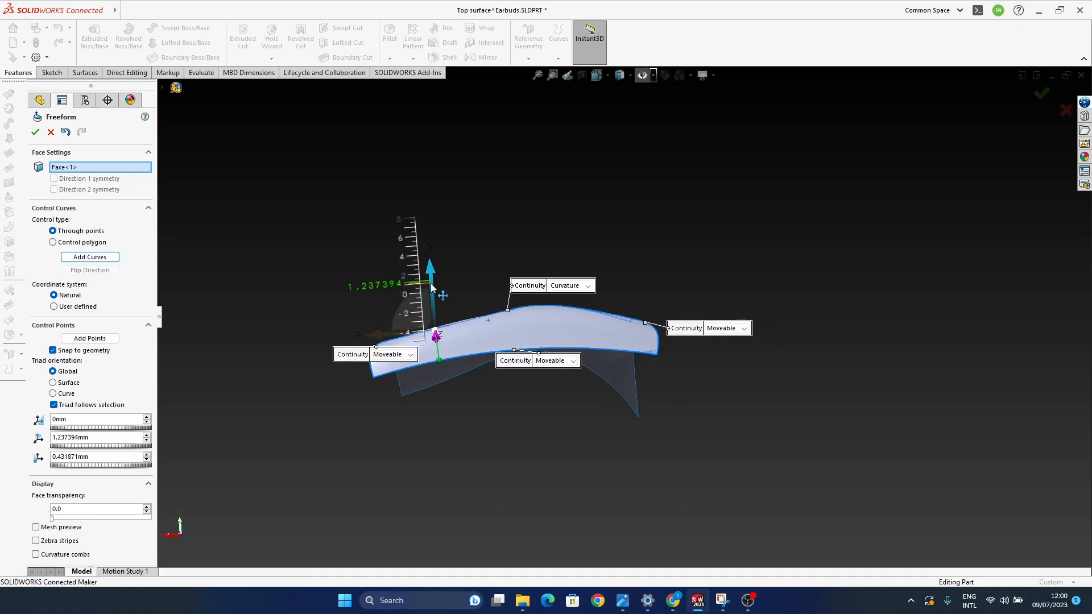
{"action": "middle_click_drag", "start_coordinate": [473, 351], "coordinate": [535, 458]}
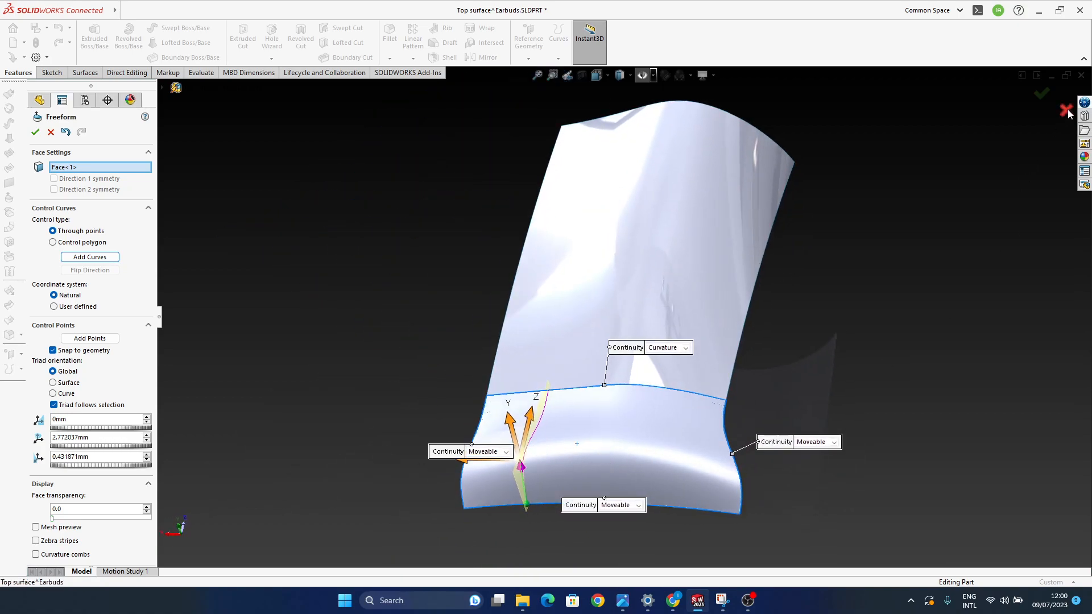
{"action": "middle_click_drag", "start_coordinate": [572, 410], "coordinate": [643, 421]}
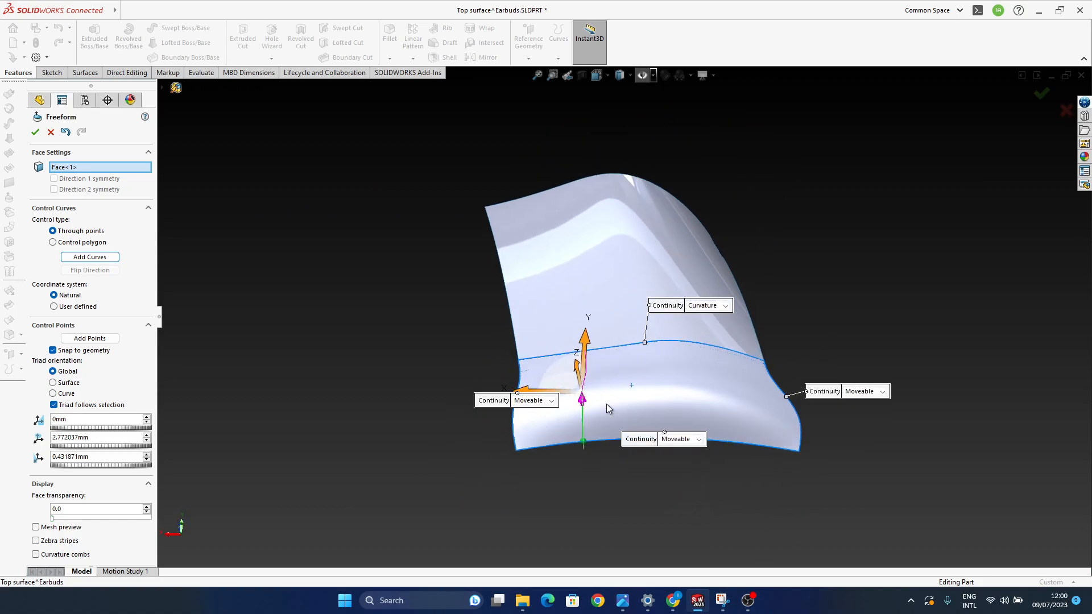
{"action": "middle_click_drag", "start_coordinate": [606, 404], "coordinate": [693, 411]}
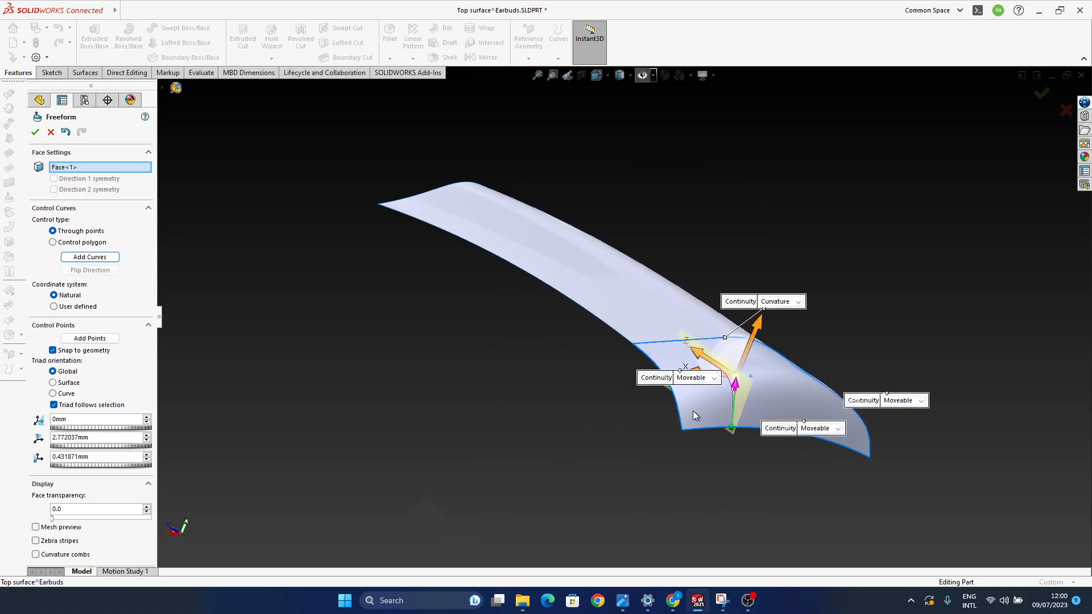
{"action": "left_click", "coordinate": [1065, 110]}
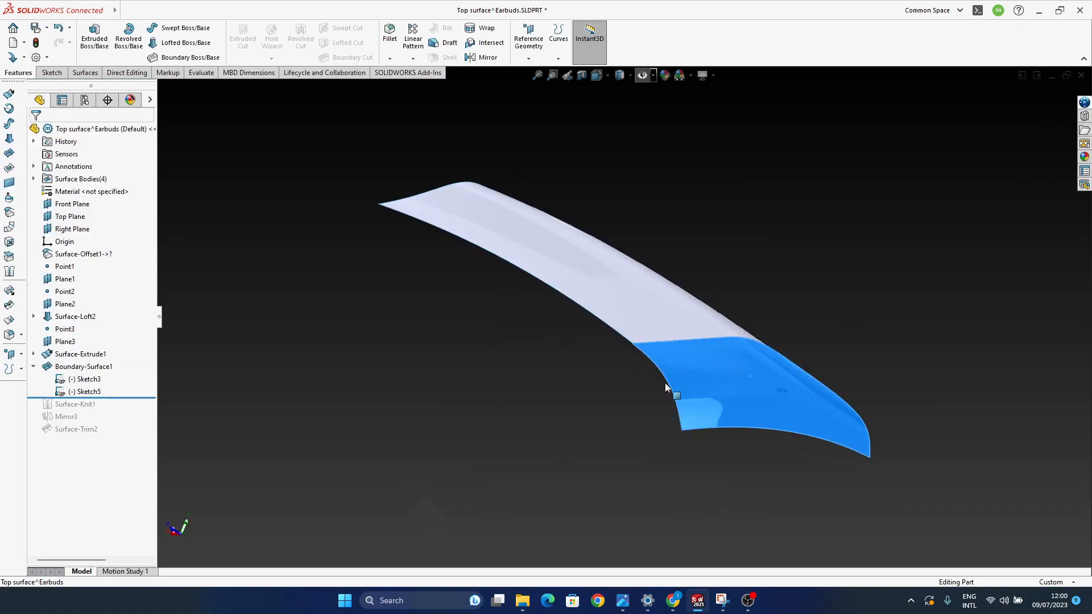
Step: Roll the history forward to the end to restore the trimmed earbud, and inspect its top surface
{"action": "middle_click_drag", "start_coordinate": [664, 319], "coordinate": [635, 333]}
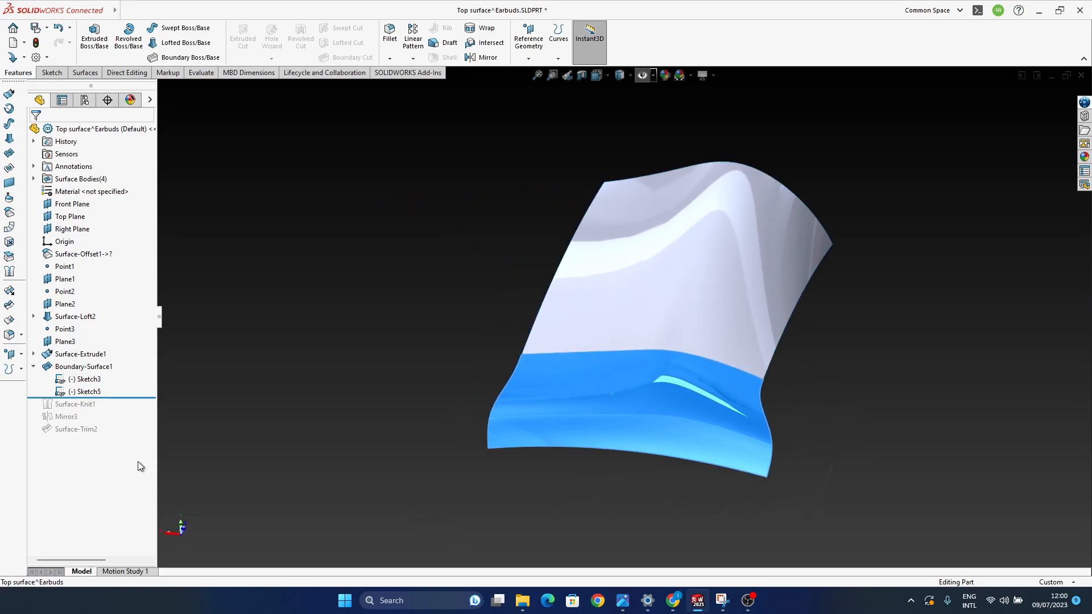
{"action": "middle_click_drag", "start_coordinate": [650, 447], "coordinate": [620, 397]}
{"action": "middle_click_drag", "start_coordinate": [562, 365], "coordinate": [643, 464]}
{"action": "scroll", "coordinate": [697, 401], "scroll_direction": "up", "scroll_amount": 2}
{"action": "middle_click_drag", "start_coordinate": [662, 310], "coordinate": [609, 350]}
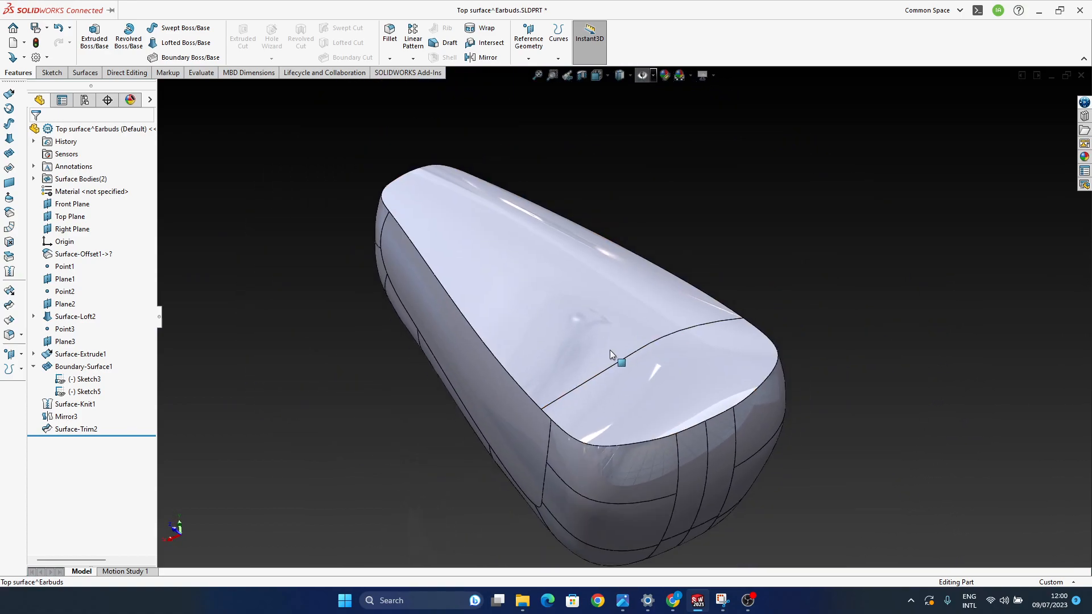
Step: Switch to Snipping Tool, clear the green marks from the earbud image, and trace the edge beside the glossy inlay in green
{"action": "left_click", "coordinate": [723, 600]}
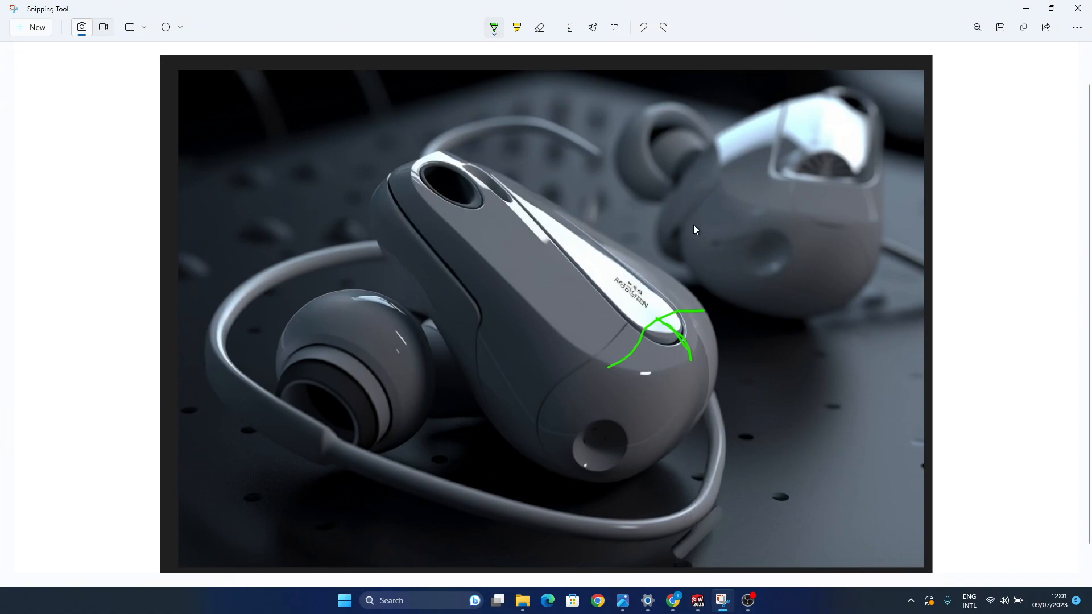
{"action": "left_click", "coordinate": [543, 28]}
{"action": "mouse_move", "coordinate": [679, 343]}
{"action": "left_mouse_down"}
{"action": "mouse_move", "coordinate": [688, 328]}
{"action": "mouse_move", "coordinate": [712, 388]}
{"action": "left_mouse_up"}
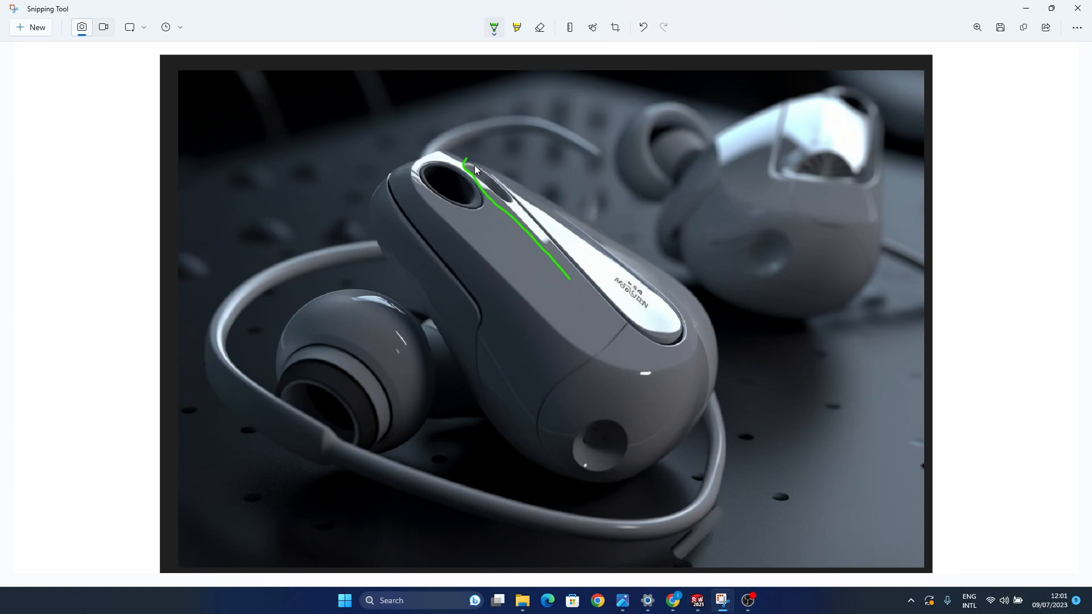
Step: Switch back to SOLIDWORKS and compare the top surface's narrow end and sides with the earbud reference image
{"action": "mouse_move", "coordinate": [699, 603]}
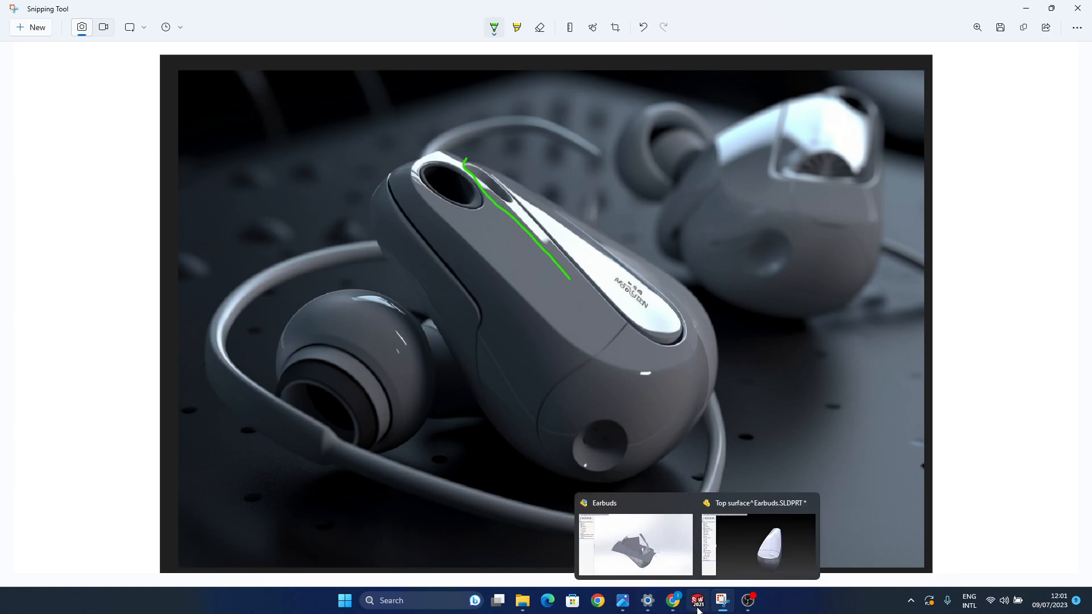
{"action": "left_click", "coordinate": [751, 581]}
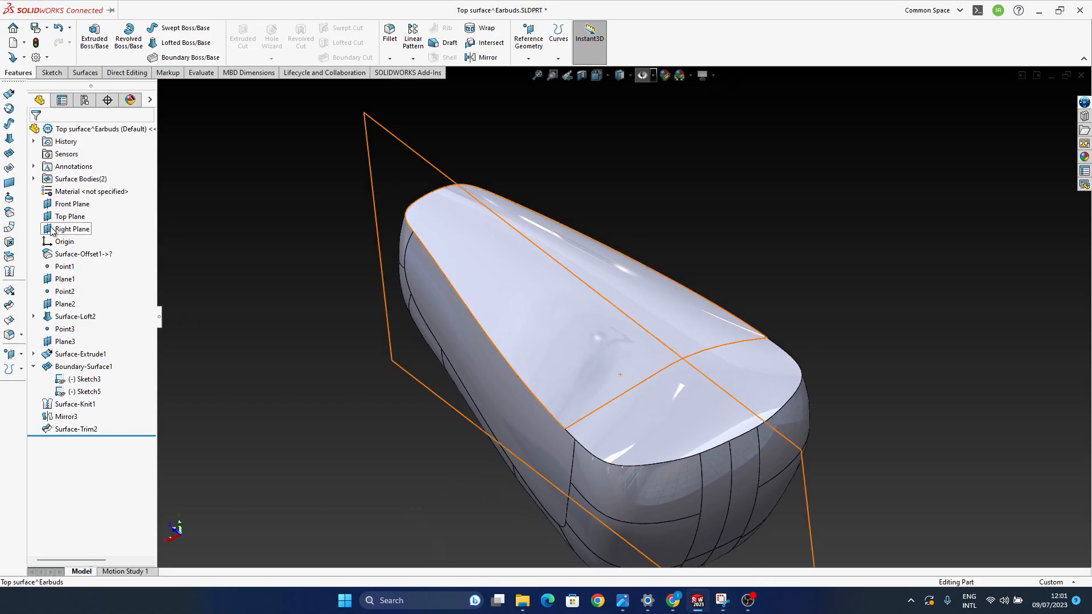
{"action": "middle_click_drag", "start_coordinate": [687, 425], "coordinate": [563, 318]}
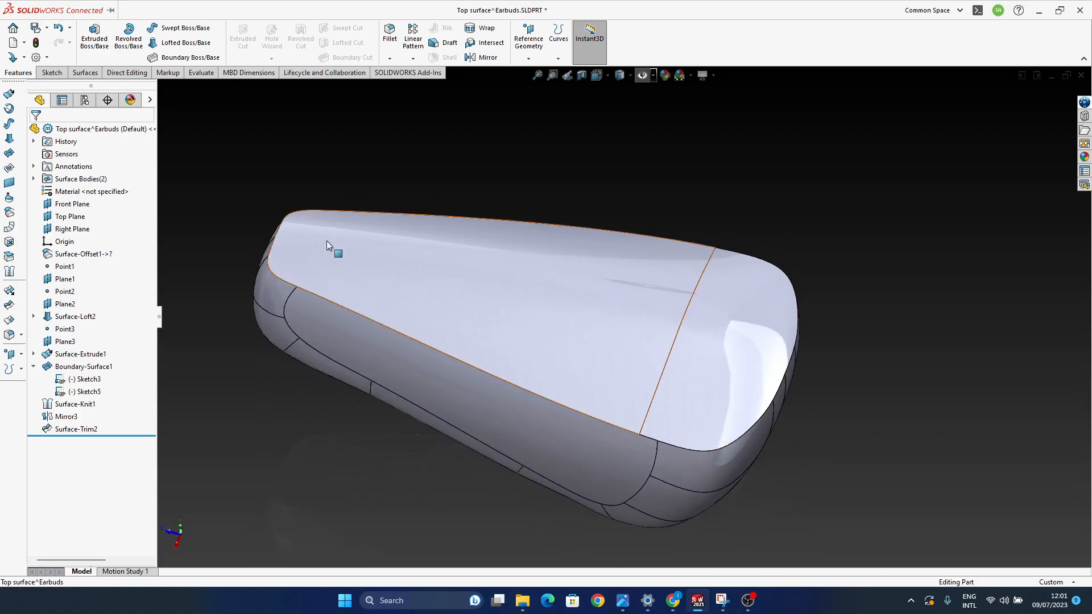
{"action": "middle_click_drag", "start_coordinate": [435, 386], "coordinate": [633, 382]}
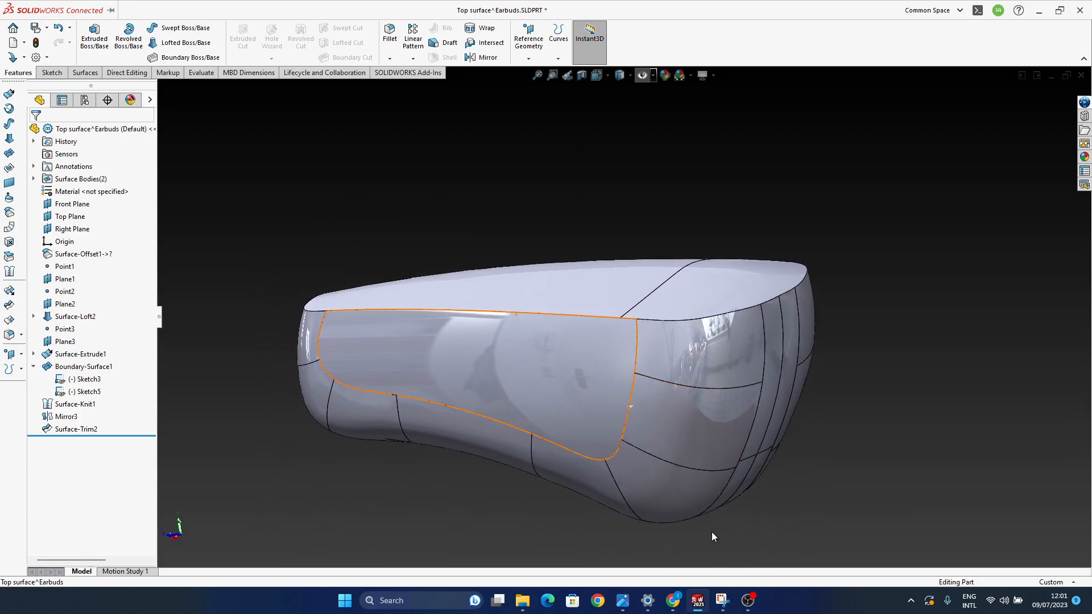
{"action": "mouse_move", "coordinate": [715, 602]}
{"action": "left_click", "coordinate": [720, 602]}
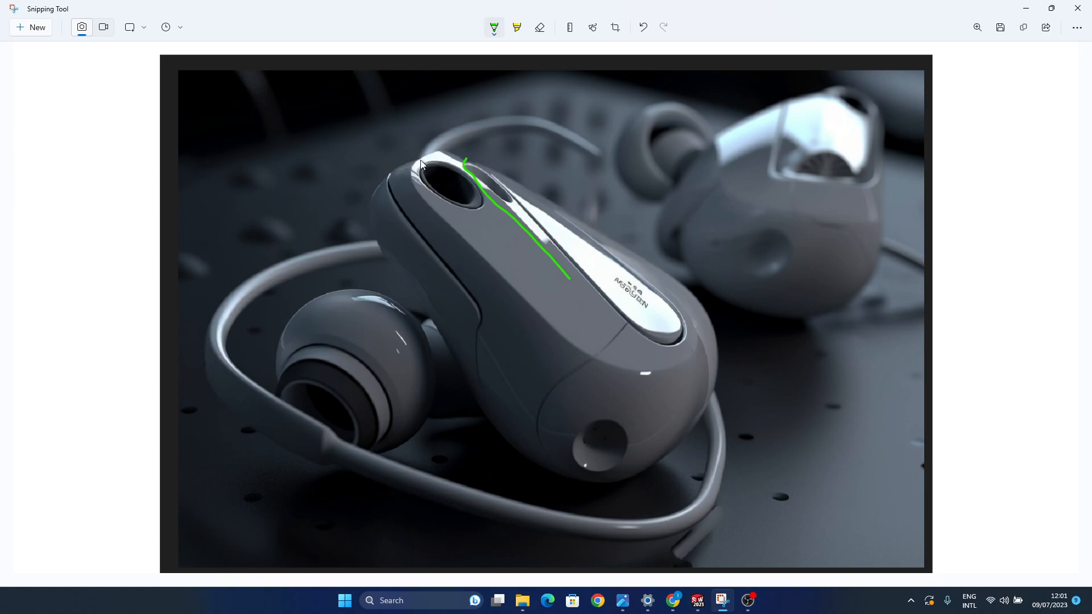
{"action": "left_click", "coordinate": [703, 604]}
{"action": "left_click", "coordinate": [731, 571]}
{"action": "middle_click_drag", "start_coordinate": [609, 364], "coordinate": [635, 449]}
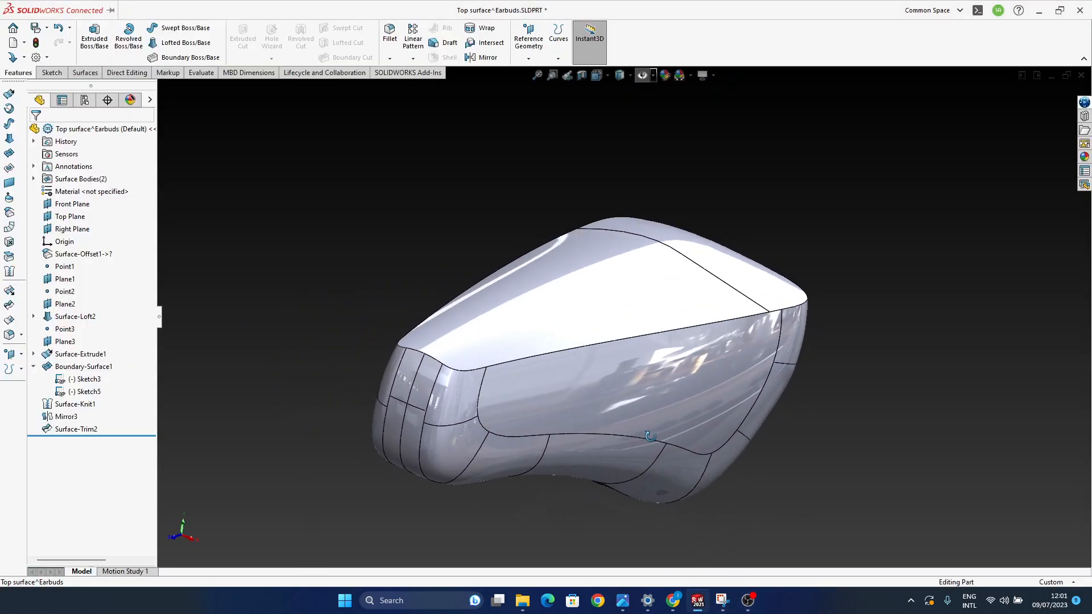
Step: Roll the history back to just before Surface-Knit1 and inspect the untrimmed top surfaces
{"action": "left_click_drag", "start_coordinate": [107, 436], "coordinate": [110, 398]}
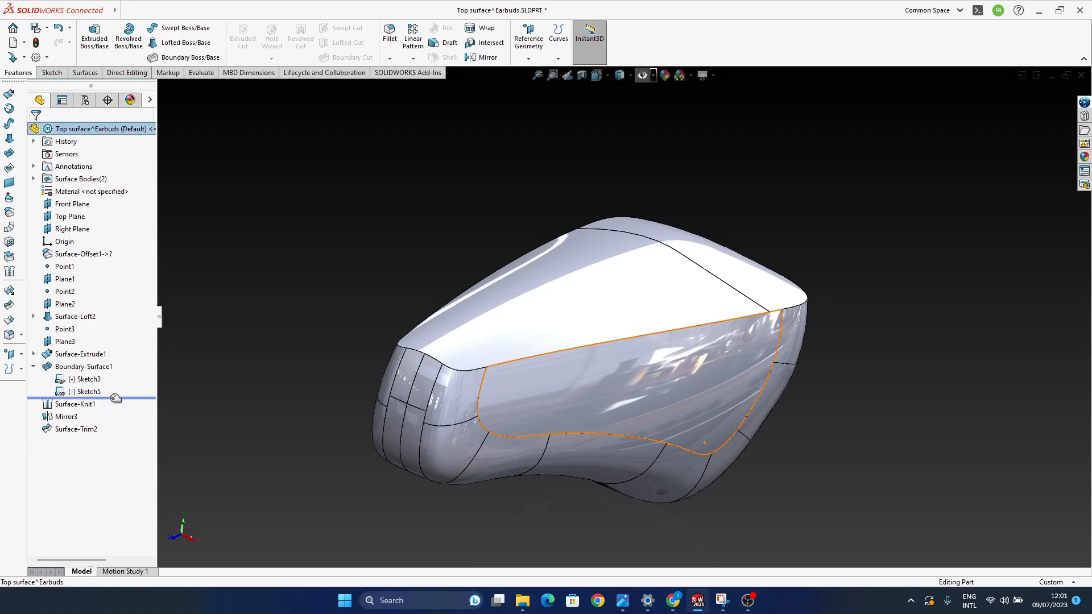
{"action": "middle_click_drag", "start_coordinate": [664, 324], "coordinate": [675, 323]}
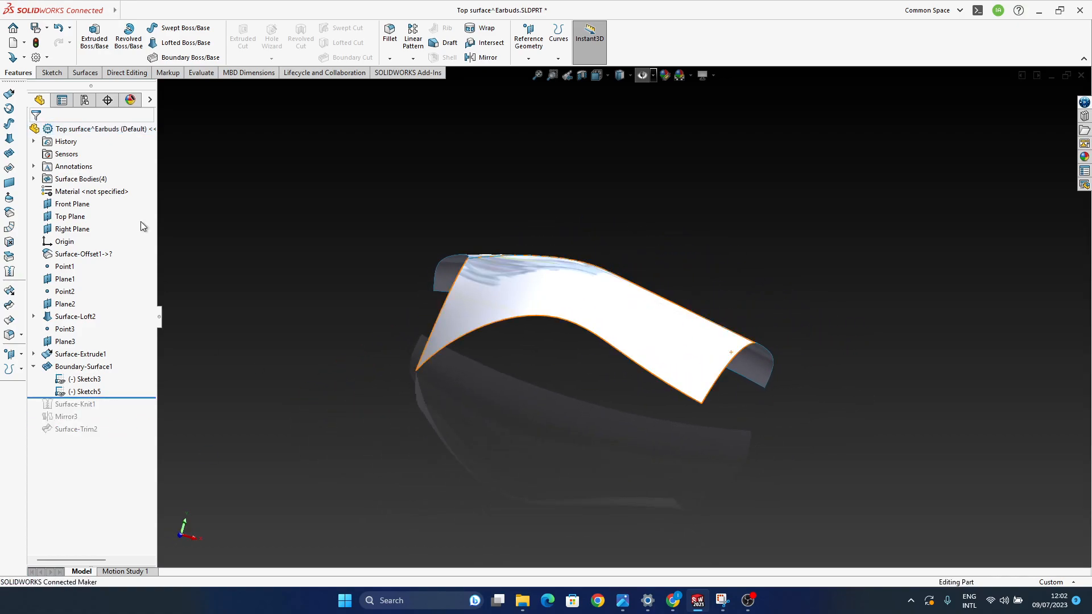
{"action": "middle_click_drag", "start_coordinate": [568, 318], "coordinate": [548, 393]}
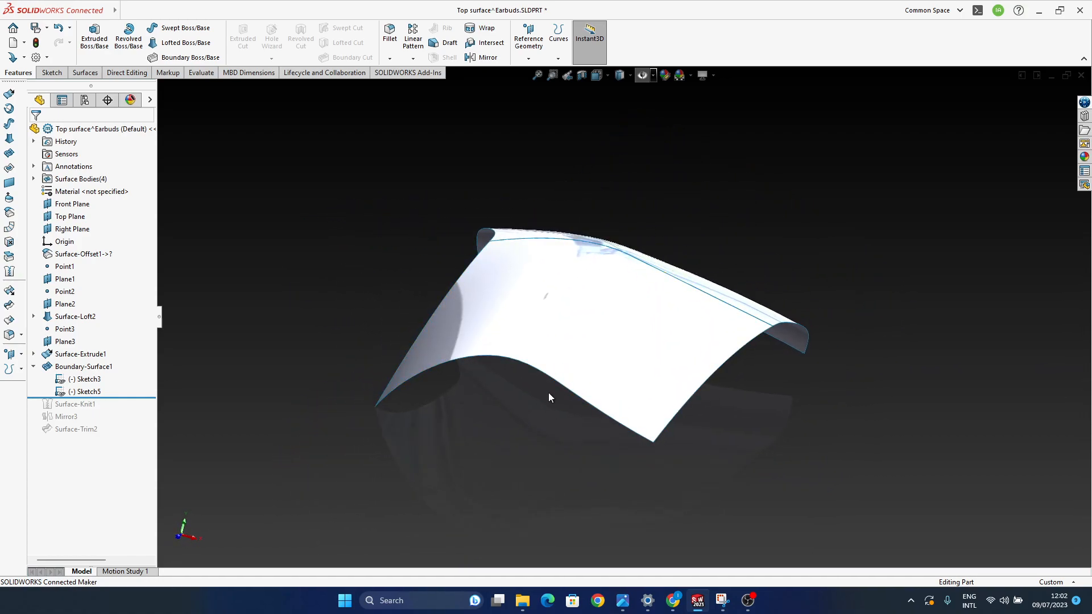
Step: Start a Freeform on the lofted top face and set its narrow-end edge to Moveable continuity
{"action": "left_click", "coordinate": [511, 319]}
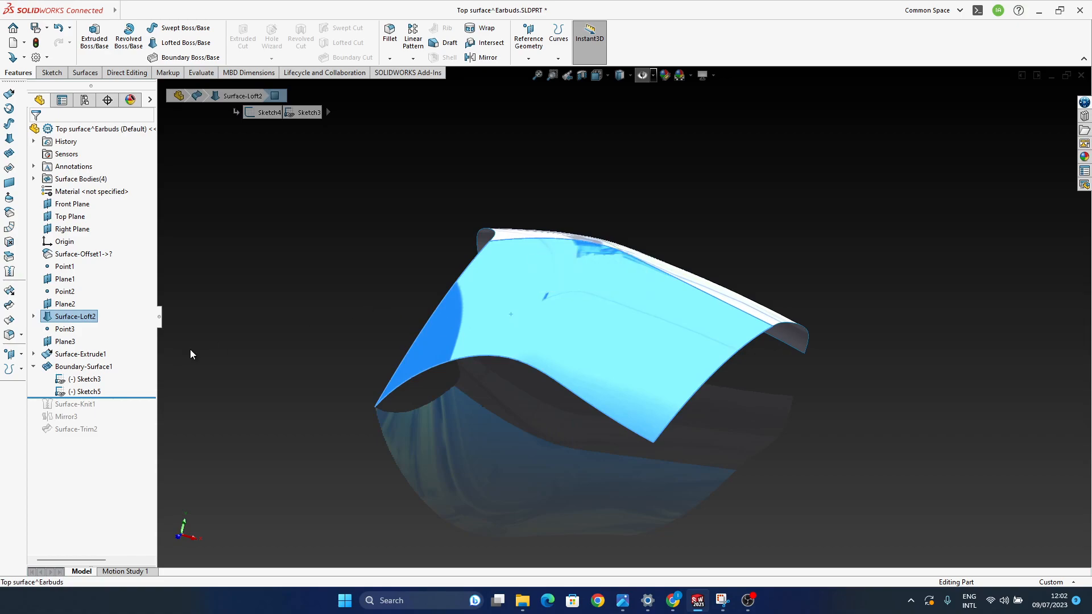
{"action": "left_click", "coordinate": [296, 282]}
{"action": "left_click", "coordinate": [9, 197]}
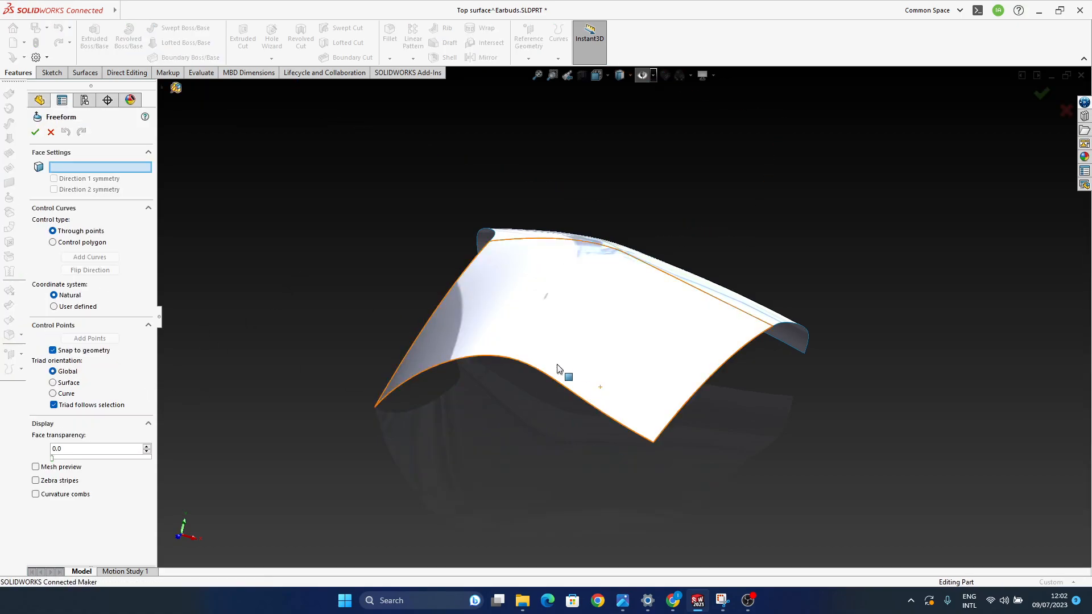
{"action": "left_click", "coordinate": [619, 421]}
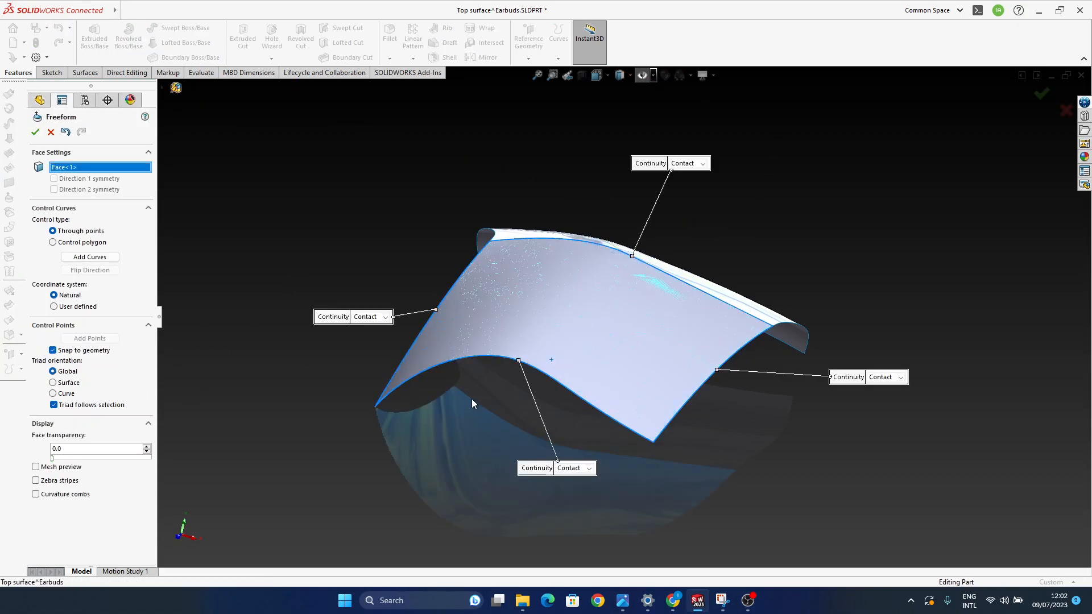
{"action": "mouse_move", "coordinate": [637, 449]}
{"action": "middle_mouse_down"}
{"action": "mouse_move", "coordinate": [653, 390]}
{"action": "mouse_move", "coordinate": [648, 449]}
{"action": "middle_mouse_up"}
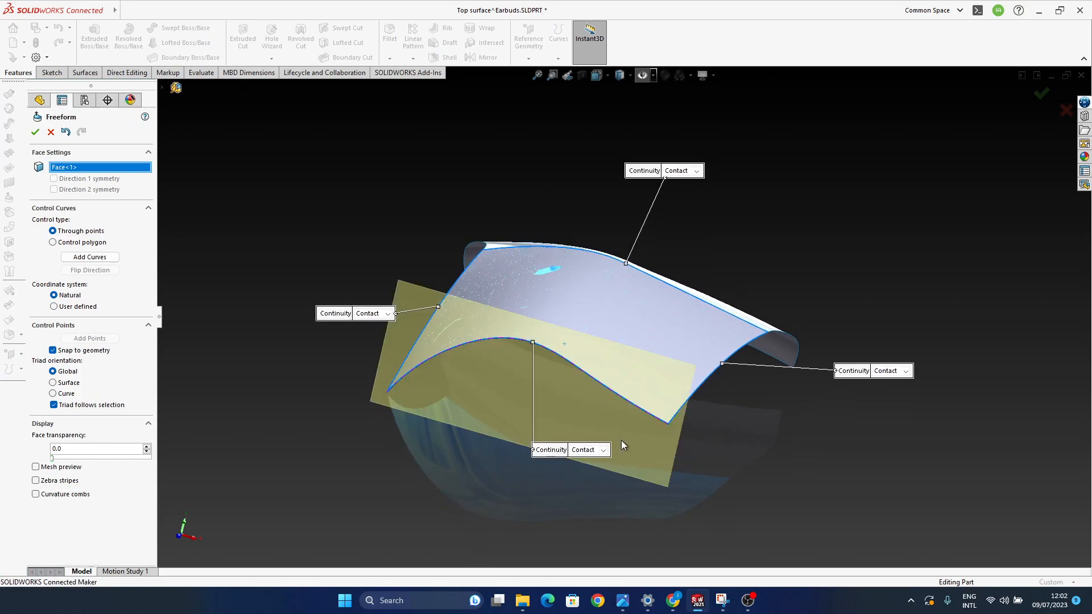
{"action": "left_click", "coordinate": [600, 451]}
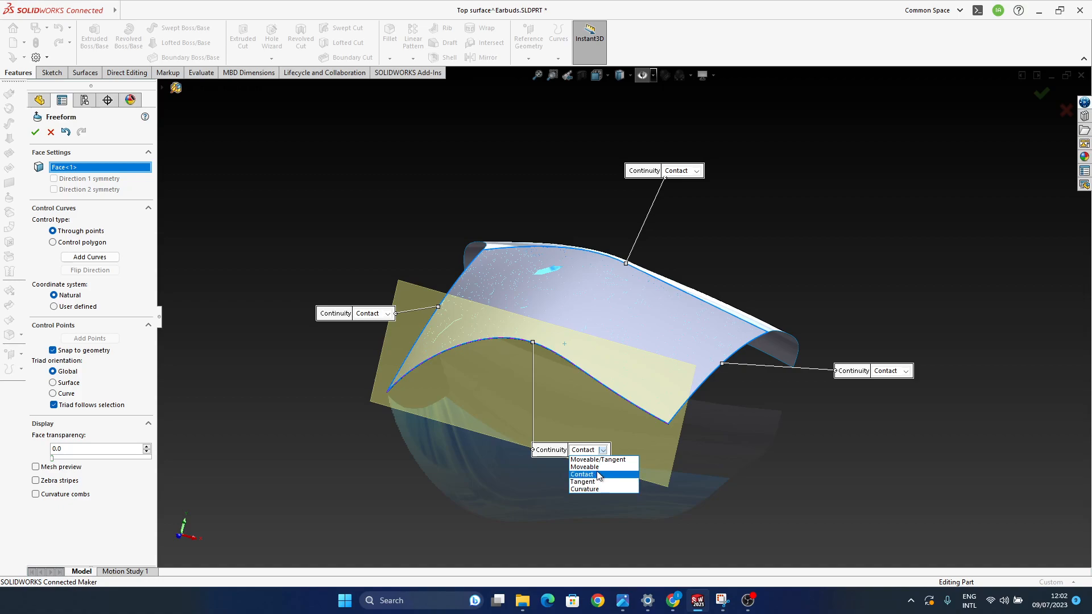
{"action": "left_click", "coordinate": [597, 467]}
{"action": "middle_click_drag", "start_coordinate": [609, 450], "coordinate": [662, 361]}
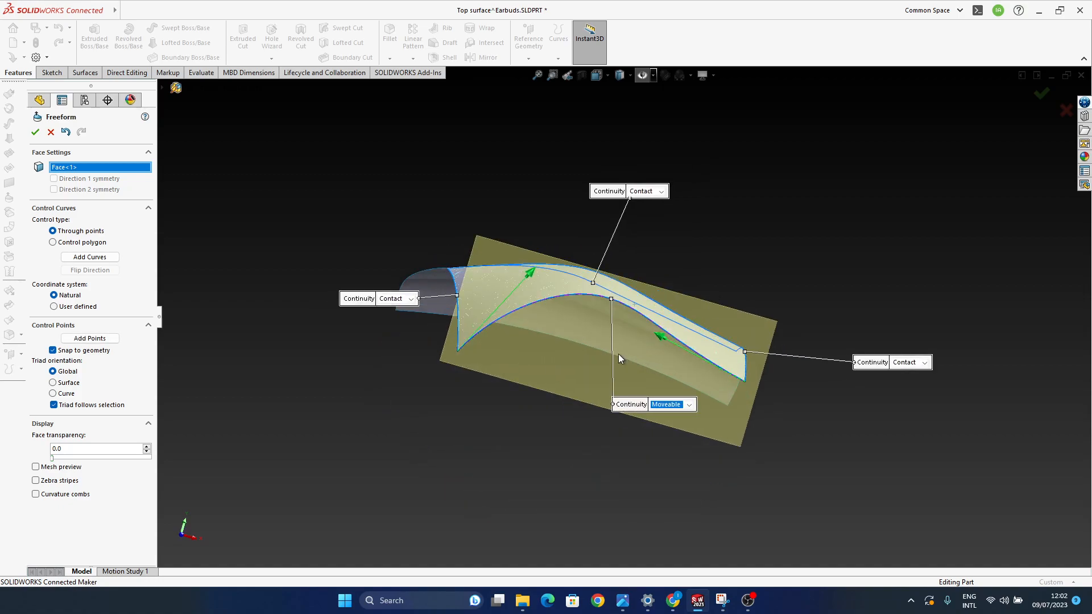
{"action": "middle_click_drag", "start_coordinate": [632, 326], "coordinate": [520, 339]}
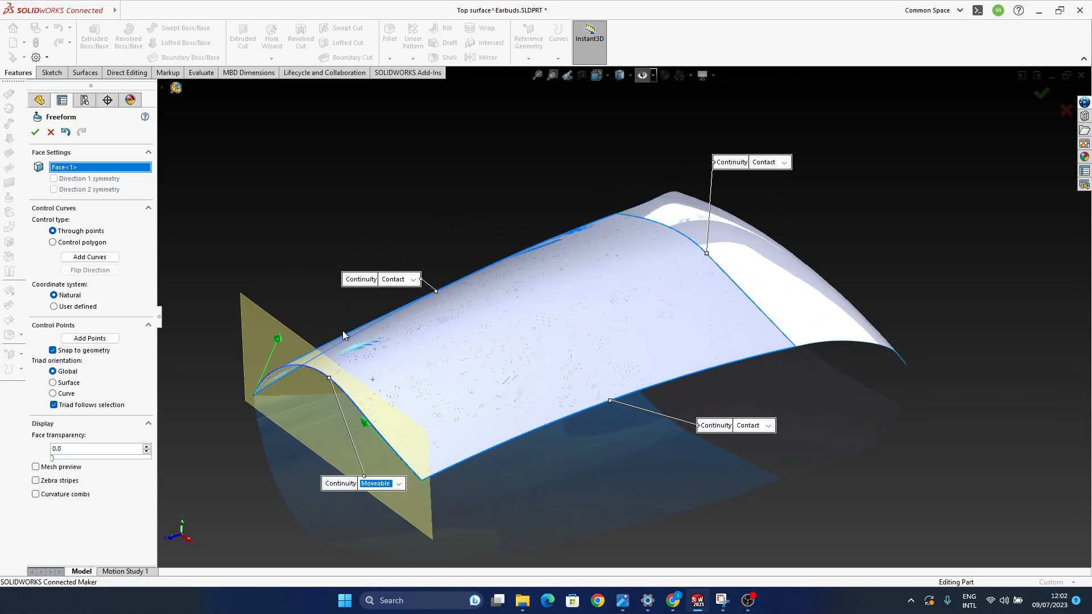
Step: Flip the control curve direction and add two crosswise control curves to the lofted face
{"action": "left_click", "coordinate": [90, 257]}
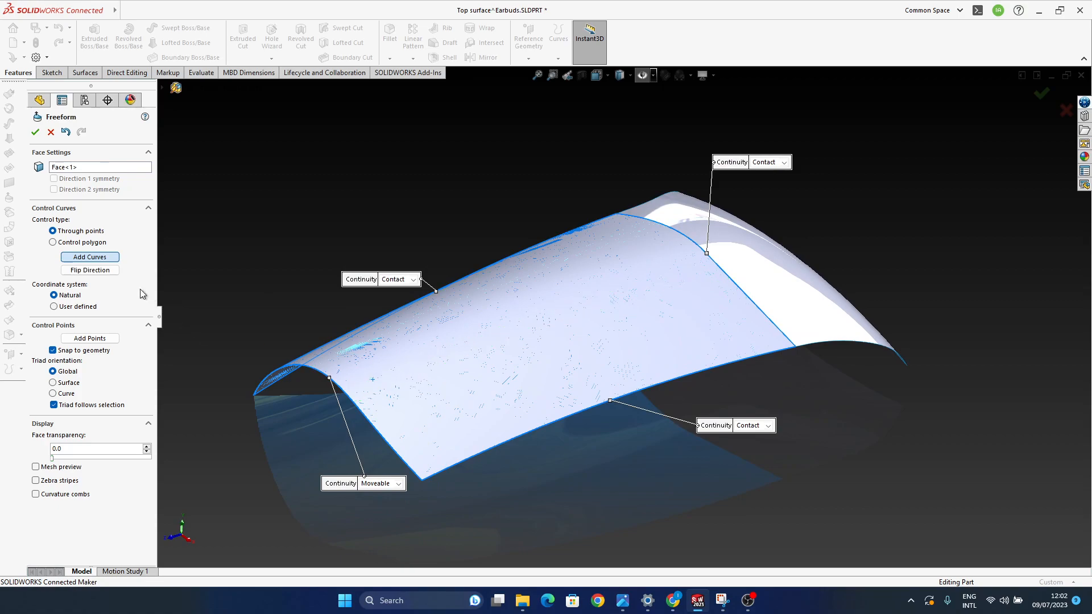
{"action": "left_click", "coordinate": [113, 273]}
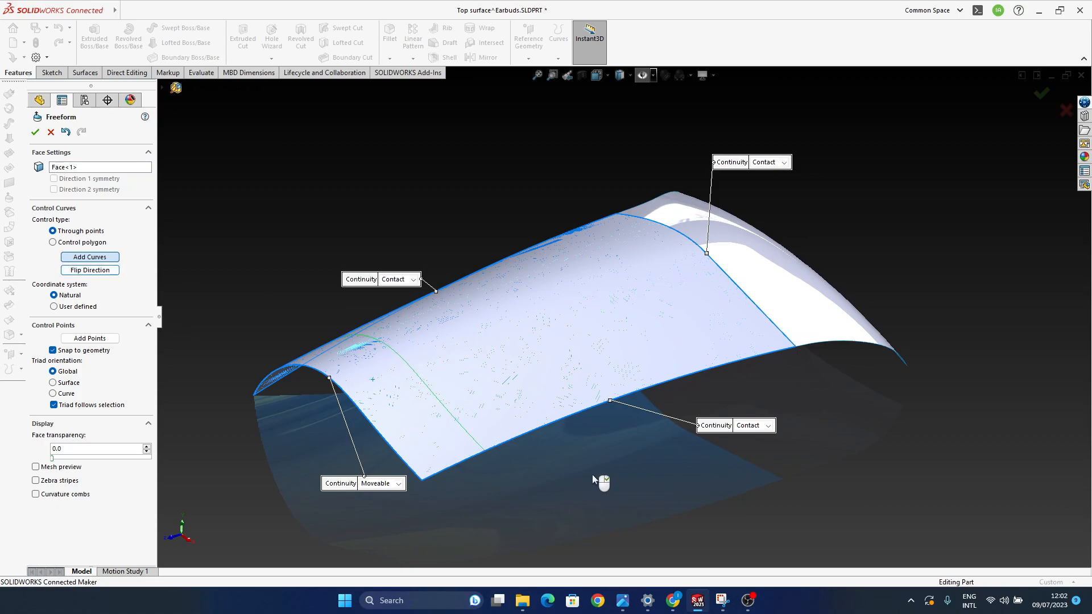
{"action": "middle_click_drag", "start_coordinate": [568, 402], "coordinate": [563, 378]}
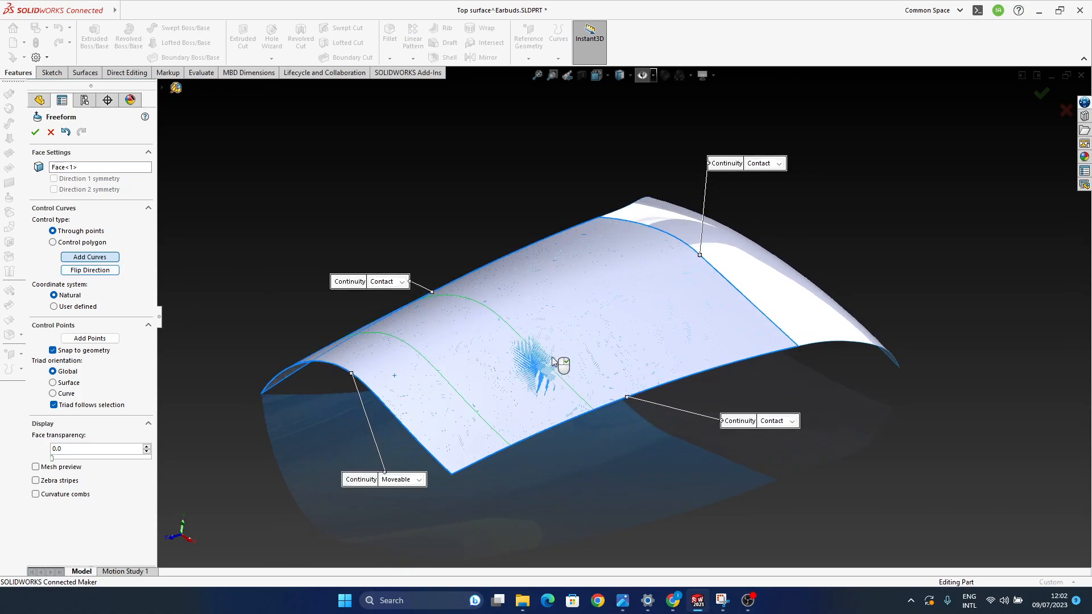
{"action": "right_click", "coordinate": [468, 258]}
Step: Pull the moveable edge's handle to offsets of about -0.72 mm in X and -1.39 mm in Y, undo the change, and discard the Freeform
{"action": "middle_click_drag", "start_coordinate": [460, 285], "coordinate": [463, 249]}
{"action": "middle_click_drag", "start_coordinate": [476, 297], "coordinate": [585, 371]}
{"action": "left_click", "coordinate": [480, 378]}
{"action": "left_click", "coordinate": [578, 353]}
{"action": "mouse_move", "coordinate": [605, 342]}
{"action": "left_mouse_down"}
{"action": "mouse_move", "coordinate": [585, 366]}
{"action": "mouse_move", "coordinate": [589, 354]}
{"action": "left_mouse_up"}
{"action": "middle_click_drag", "start_coordinate": [589, 353], "coordinate": [575, 309]}
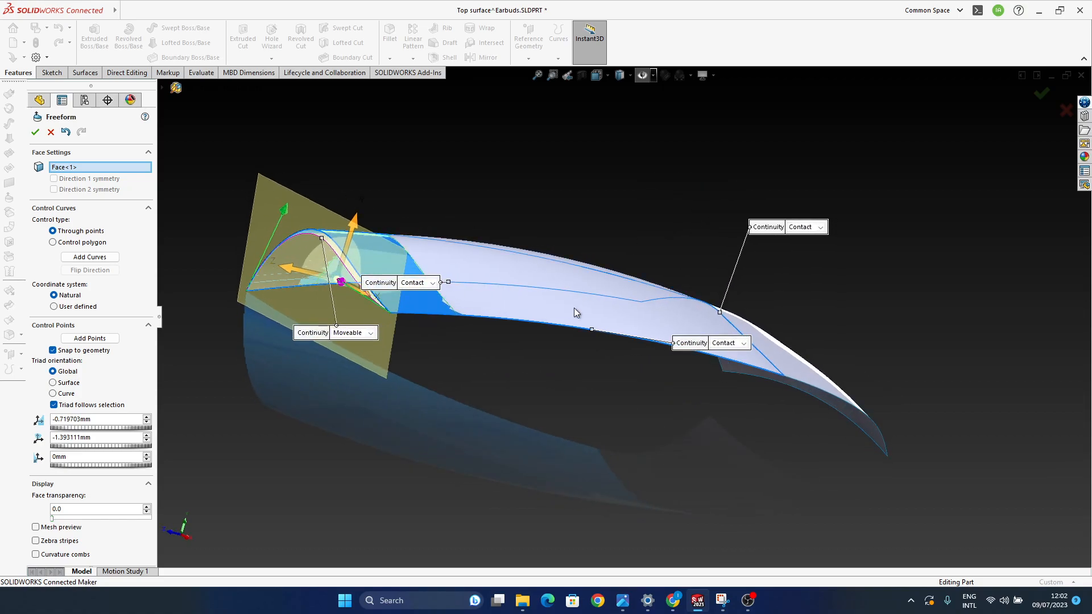
{"action": "left_click", "coordinate": [65, 131]}
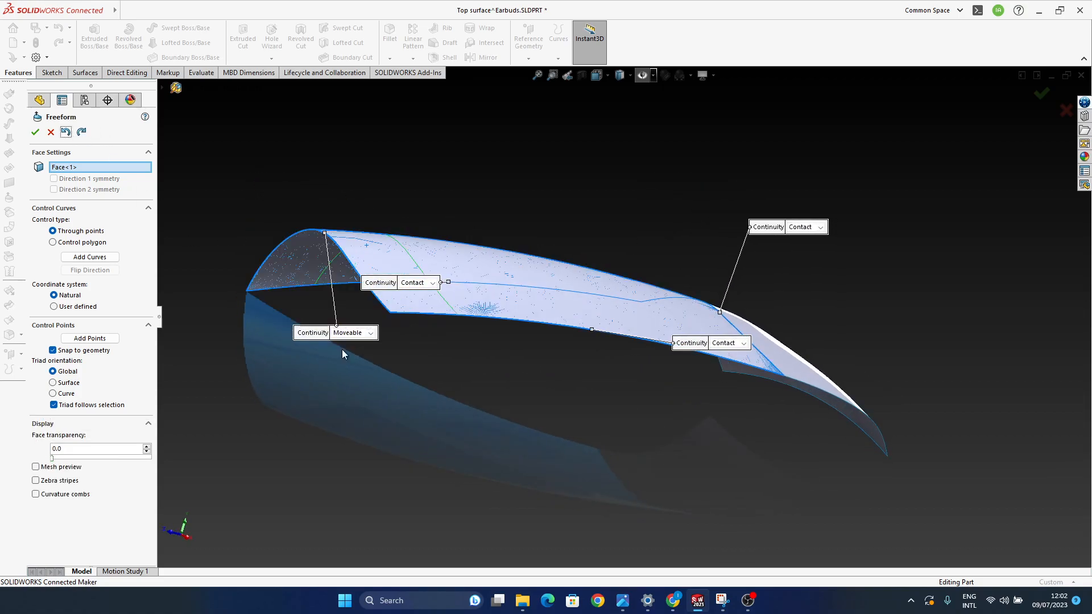
{"action": "left_click", "coordinate": [51, 131]}
Step: Start a new Freeform on the Surface-Loft2 face and try to accept it without modifying the face
{"action": "middle_click_drag", "start_coordinate": [403, 341], "coordinate": [467, 333]}
{"action": "left_click", "coordinate": [472, 329]}
{"action": "left_click", "coordinate": [111, 367]}
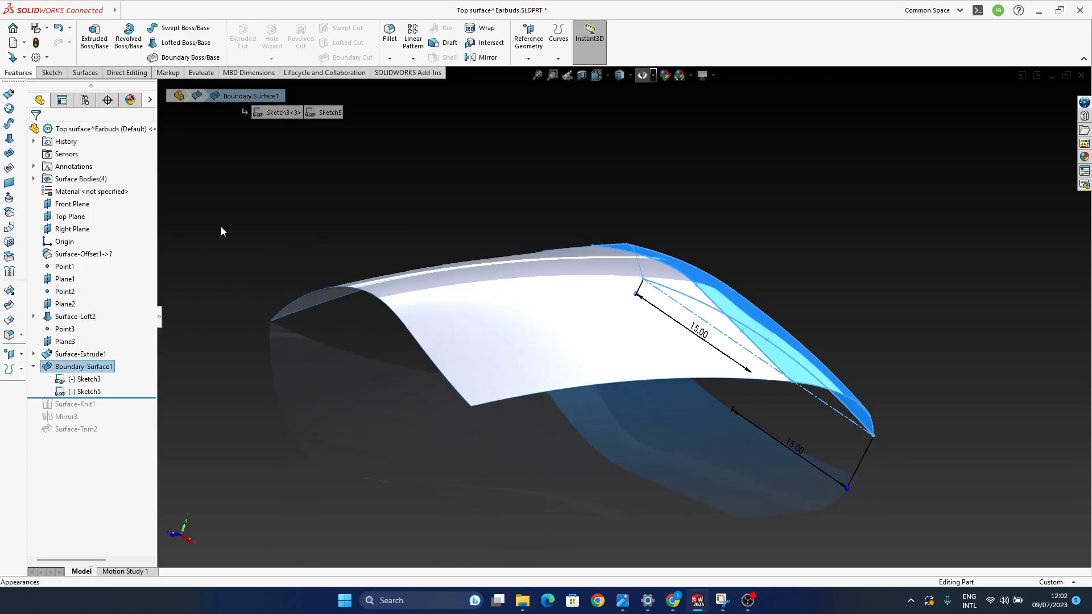
{"action": "left_click", "coordinate": [228, 245]}
{"action": "left_click", "coordinate": [302, 324]}
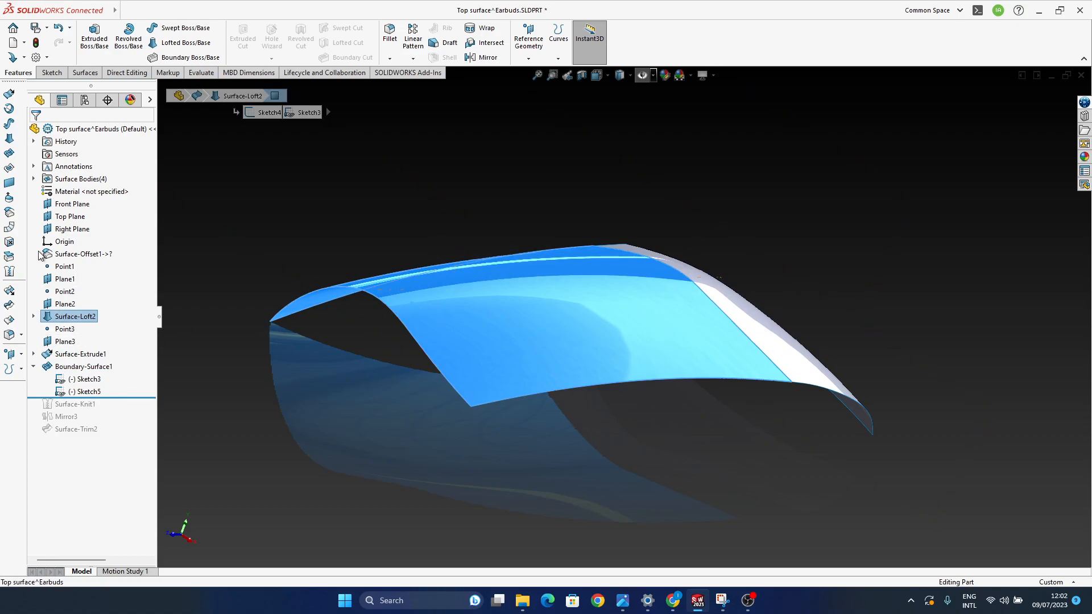
{"action": "left_click", "coordinate": [9, 197]}
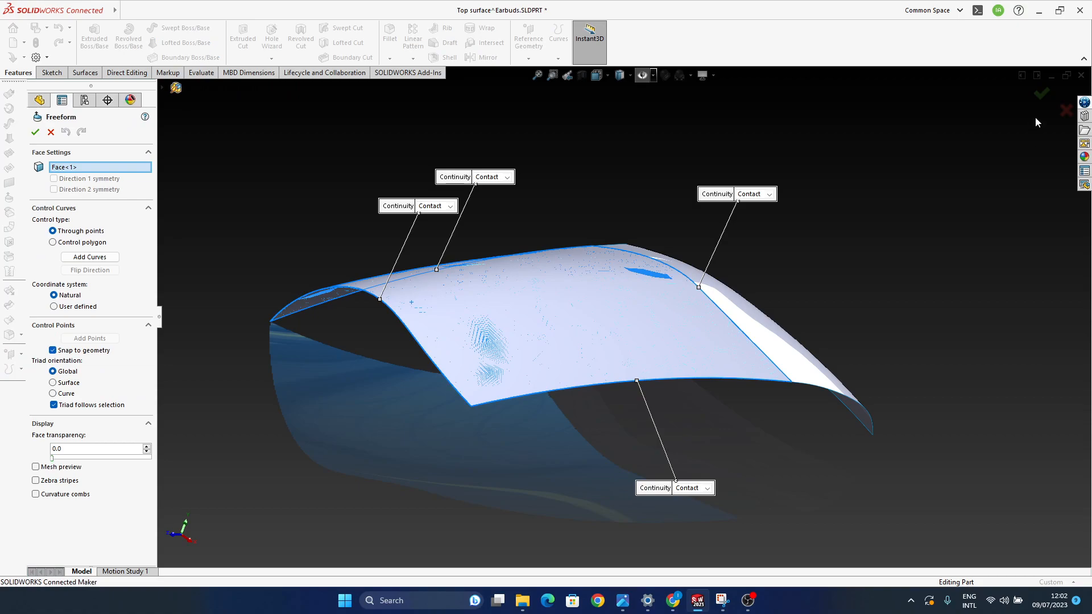
{"action": "left_click", "coordinate": [1042, 93]}
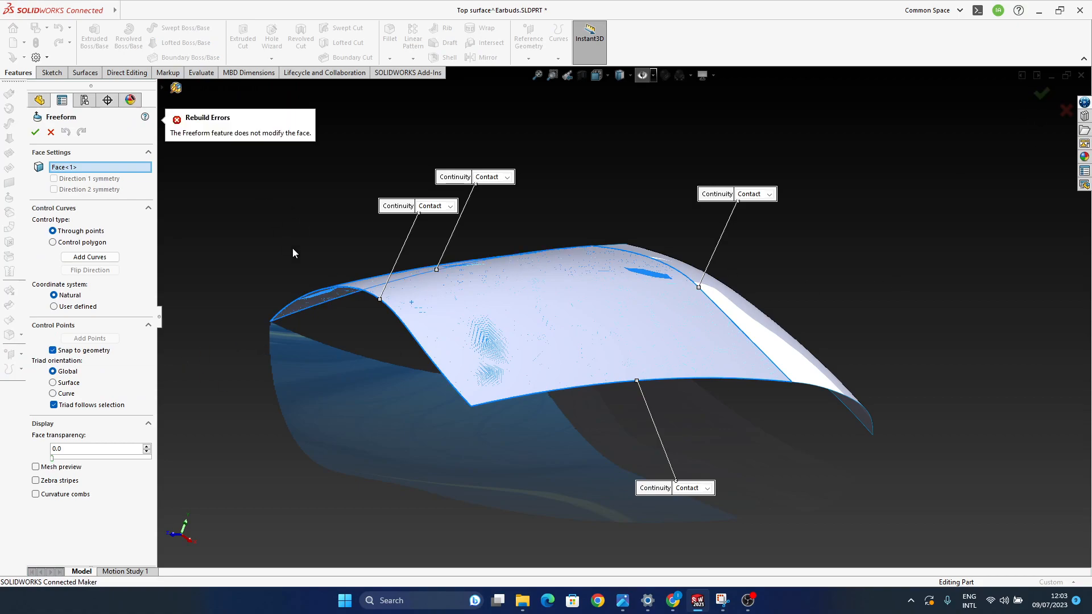
Step: Make the narrow-end edge Moveable, pull its handle down to a Y offset of about -1.43 mm, and accept the Freeform
{"action": "left_click", "coordinate": [345, 292]}
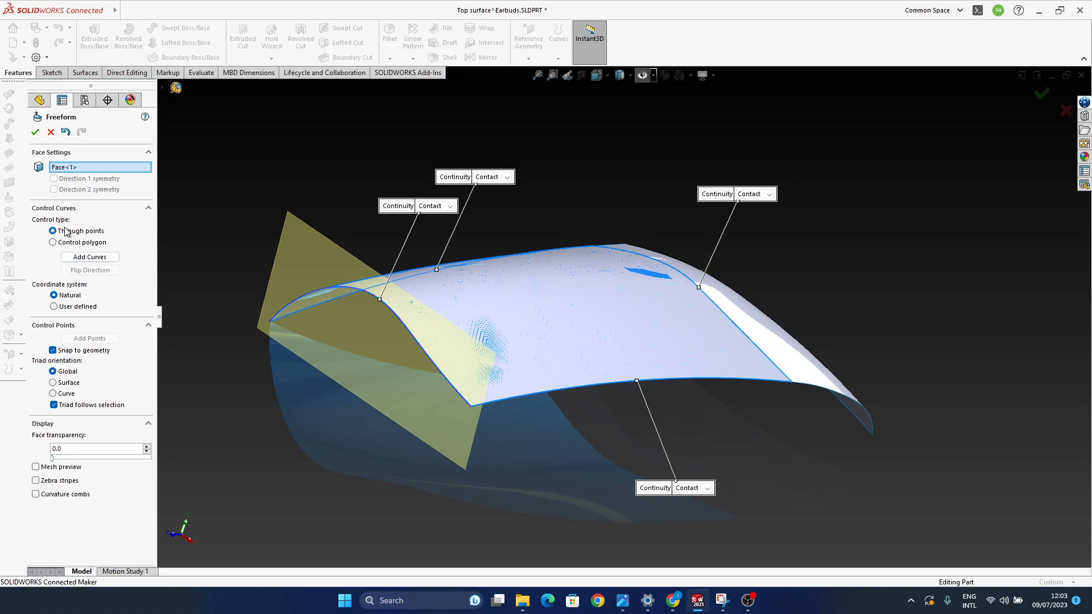
{"action": "left_click", "coordinate": [440, 209]}
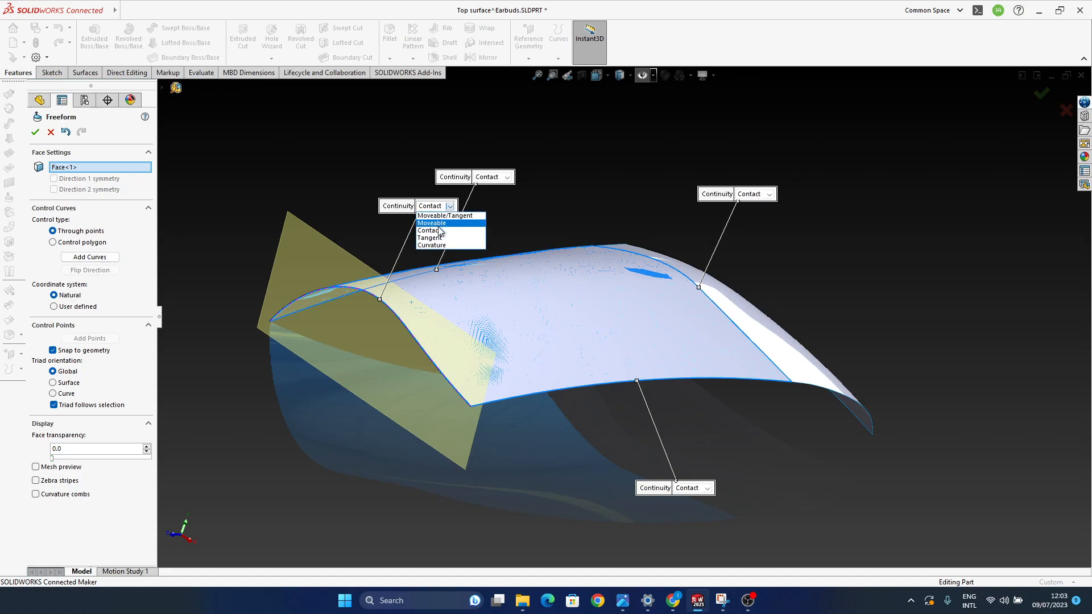
{"action": "left_click", "coordinate": [433, 223]}
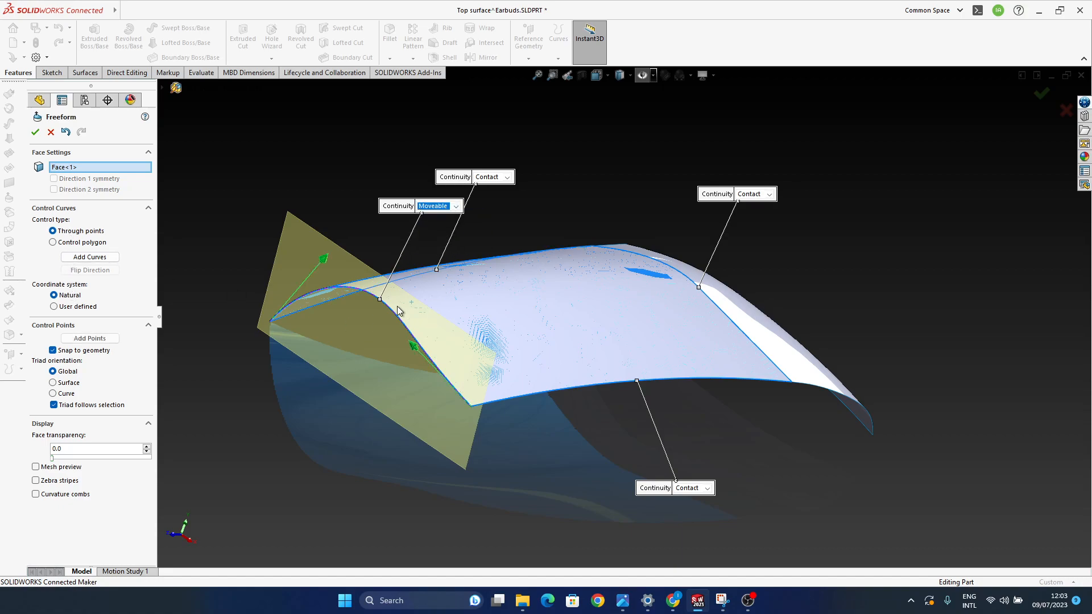
{"action": "left_click", "coordinate": [404, 340]}
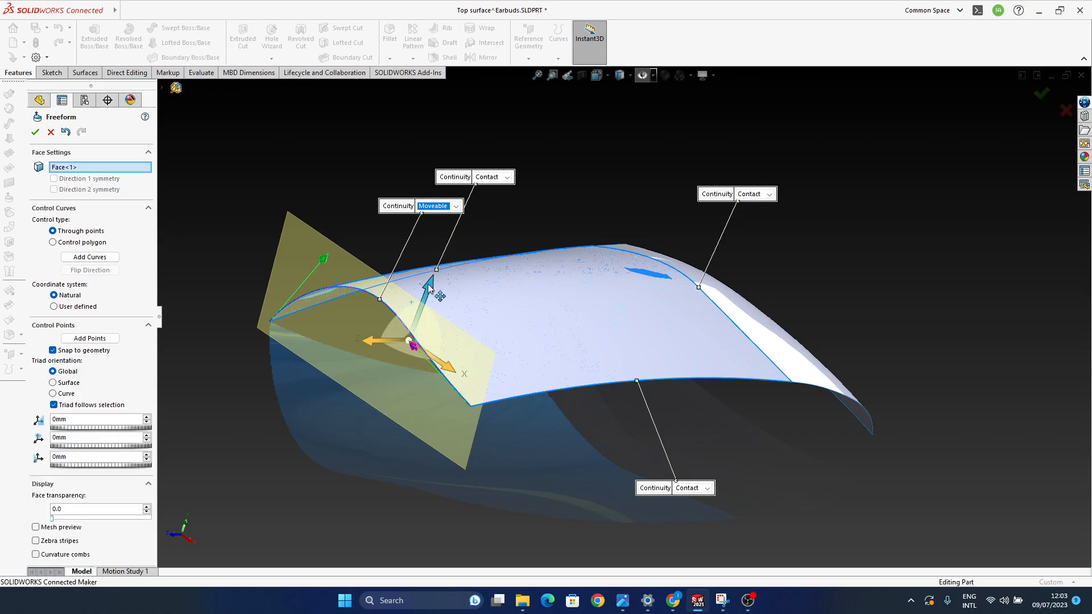
{"action": "left_click_drag", "start_coordinate": [426, 285], "coordinate": [421, 298]}
{"action": "left_click", "coordinate": [1042, 94]}
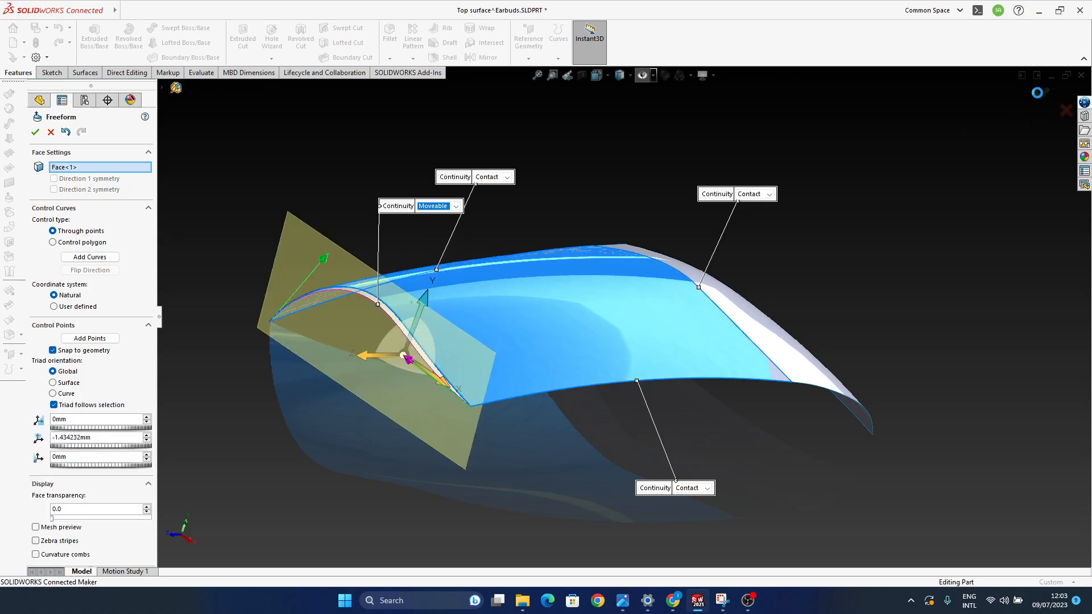
Step: Hide the lofted surface through Surface-Loft2 and open Freeform1 for editing
{"action": "left_click", "coordinate": [356, 324]}
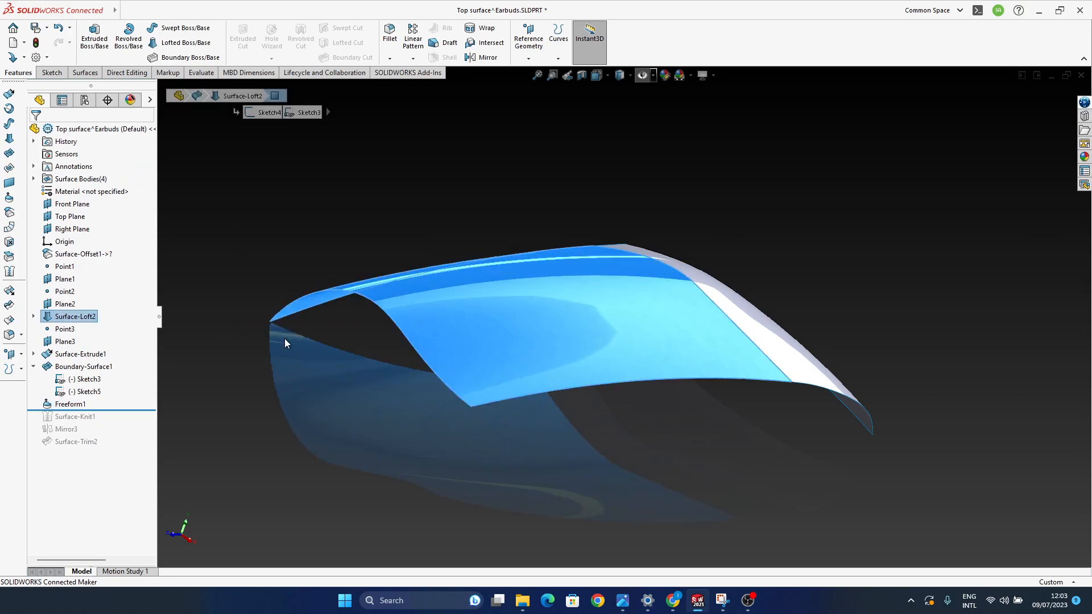
{"action": "right_click", "coordinate": [74, 317]}
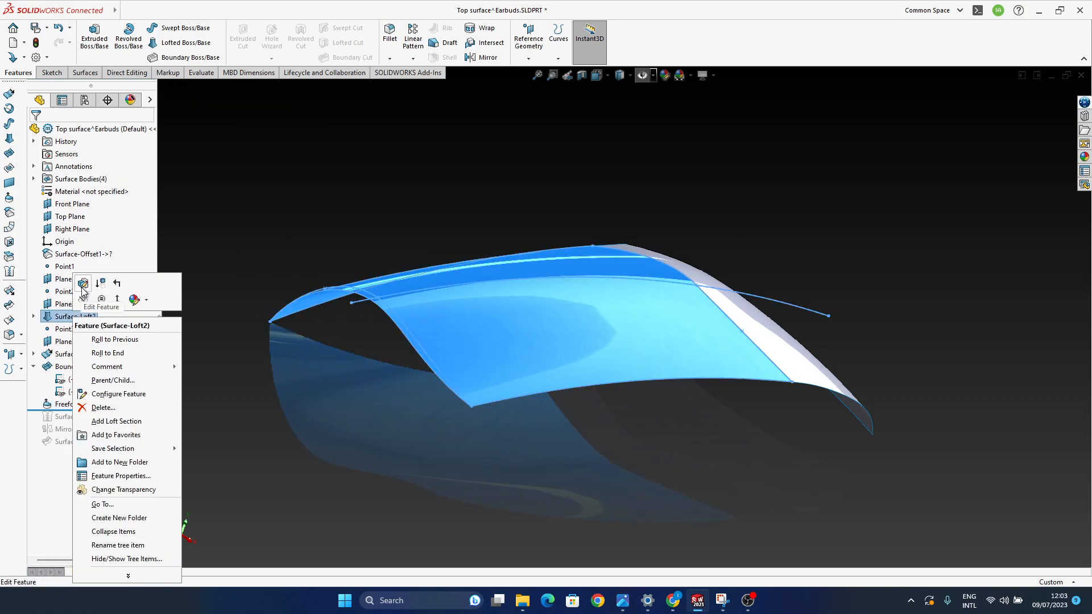
{"action": "left_click", "coordinate": [101, 299]}
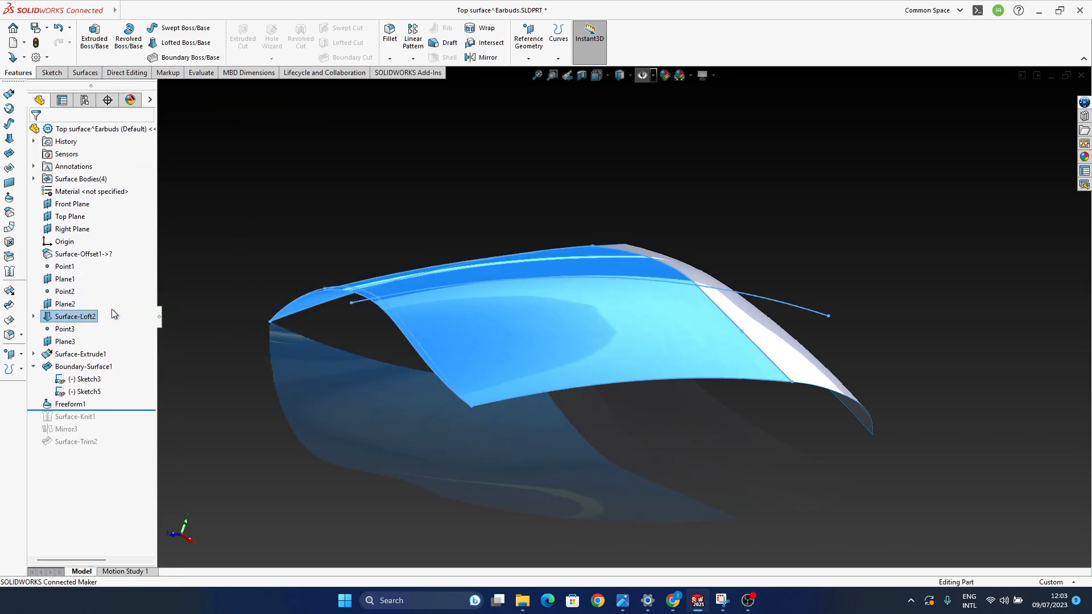
{"action": "left_click", "coordinate": [73, 404]}
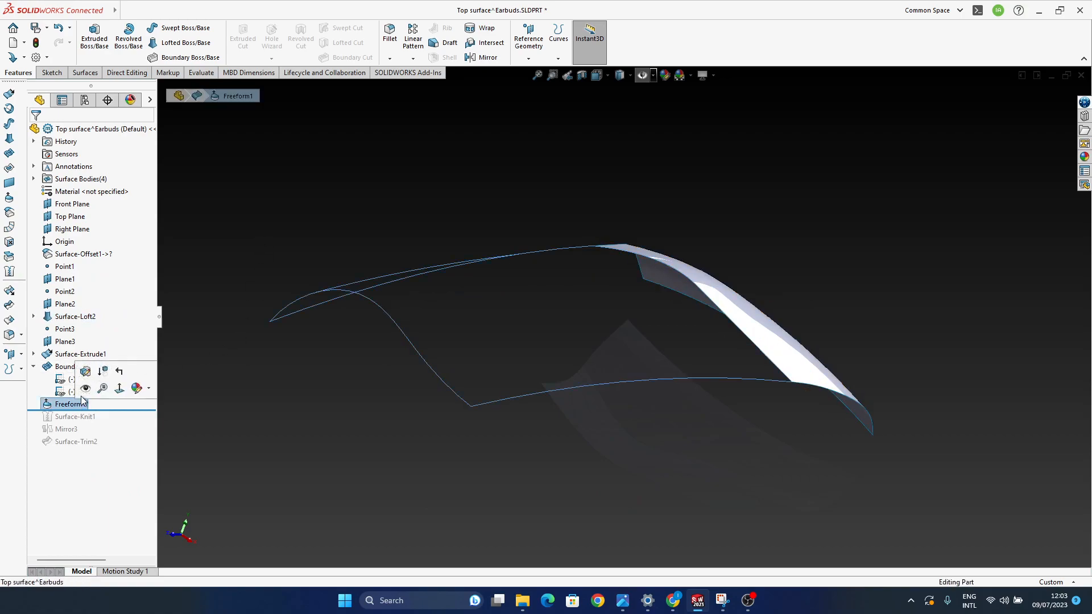
{"action": "left_click", "coordinate": [86, 372]}
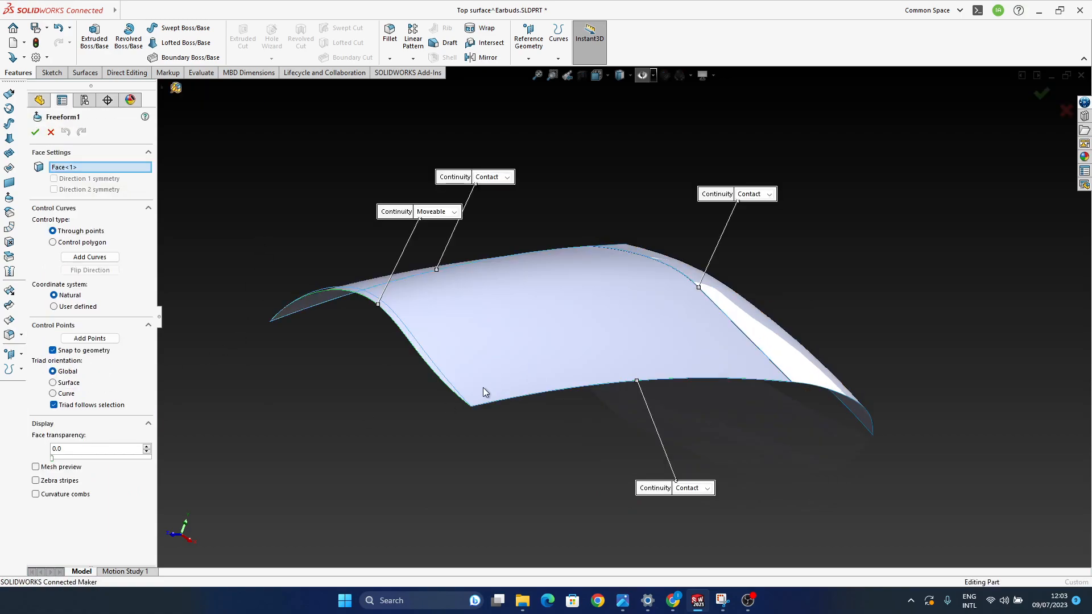
Step: Add a lengthwise control curve along the middle of the Freeform face, through the moveable edge's midpoint
{"action": "middle_click_drag", "start_coordinate": [490, 386], "coordinate": [501, 377]}
{"action": "scroll", "coordinate": [509, 339], "scroll_direction": "down", "scroll_amount": 3}
{"action": "middle_click_drag", "start_coordinate": [555, 327], "coordinate": [638, 352]}
{"action": "left_click", "coordinate": [477, 361]}
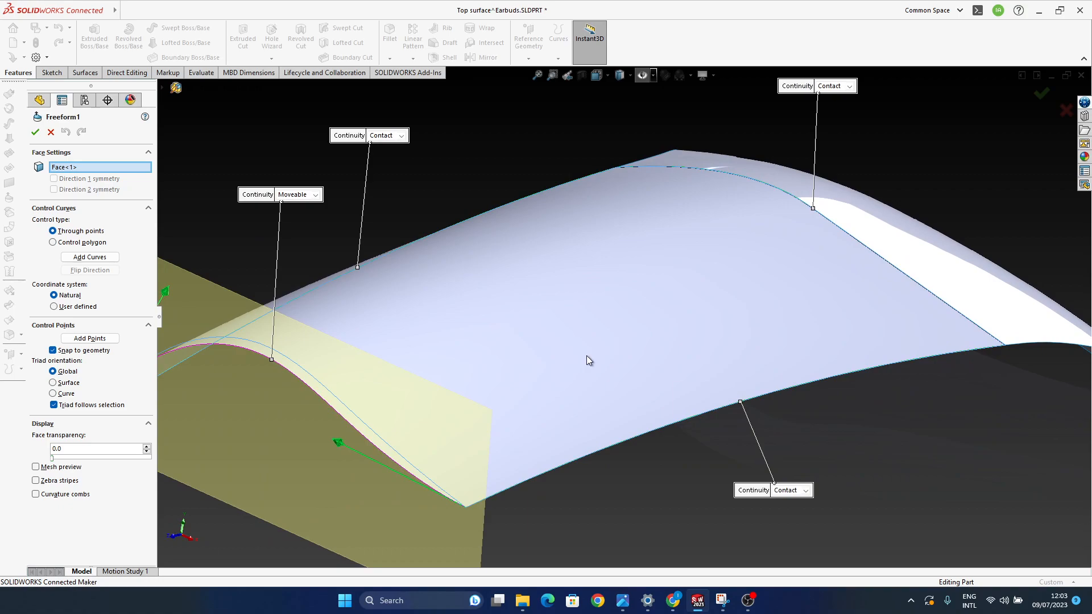
{"action": "middle_click_drag", "start_coordinate": [497, 452], "coordinate": [565, 434]}
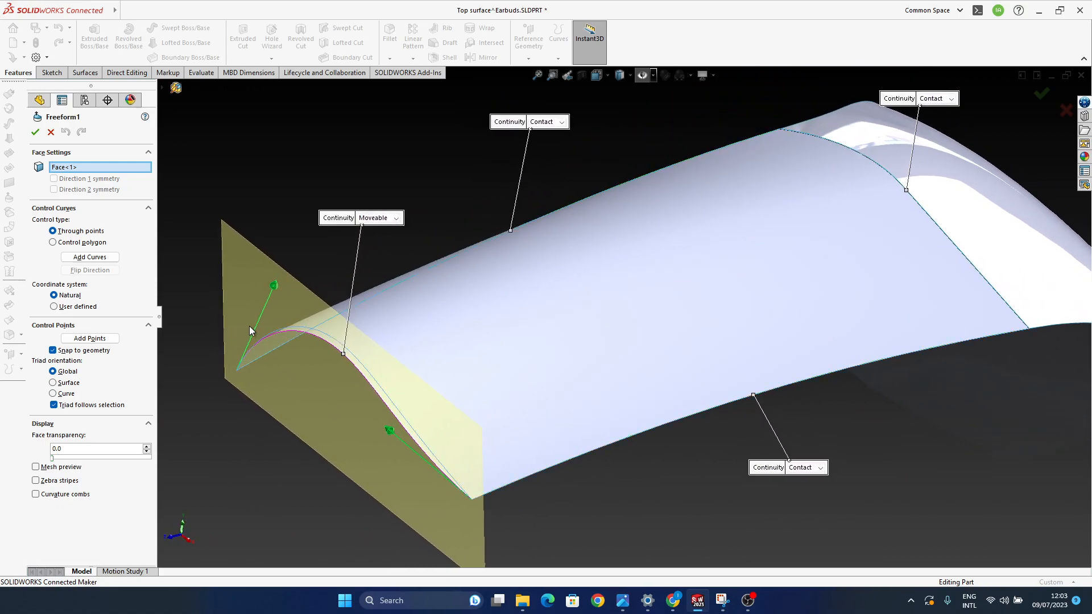
{"action": "left_click", "coordinate": [85, 257]}
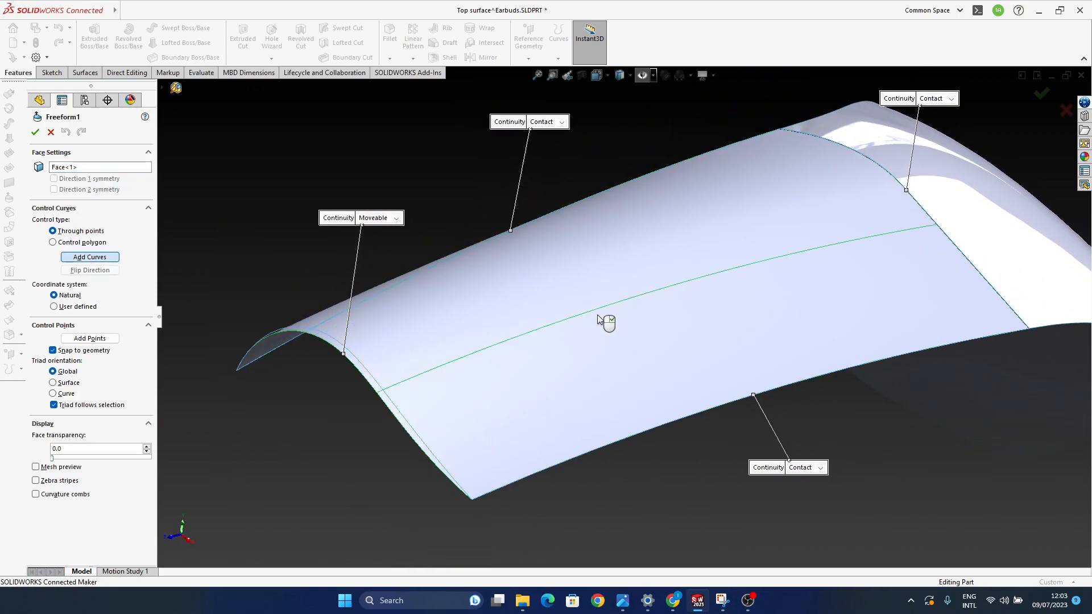
{"action": "left_click", "coordinate": [529, 286]}
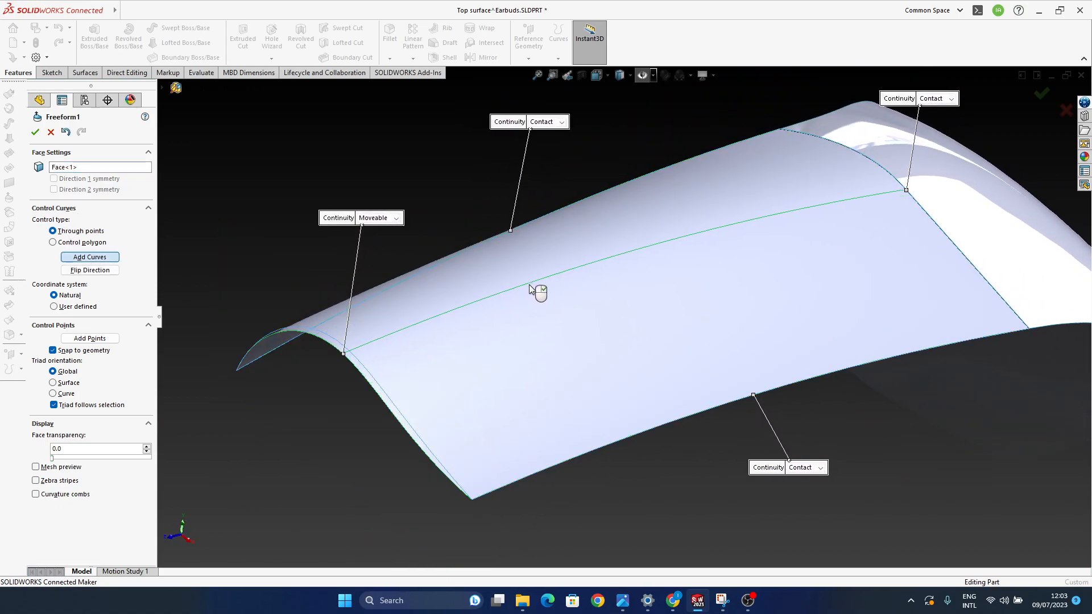
{"action": "right_click", "coordinate": [440, 276]}
{"action": "left_click", "coordinate": [388, 335]}
{"action": "mouse_move", "coordinate": [443, 339]}
{"action": "middle_mouse_down"}
{"action": "mouse_move", "coordinate": [421, 314]}
{"action": "mouse_move", "coordinate": [432, 351]}
{"action": "middle_mouse_up"}
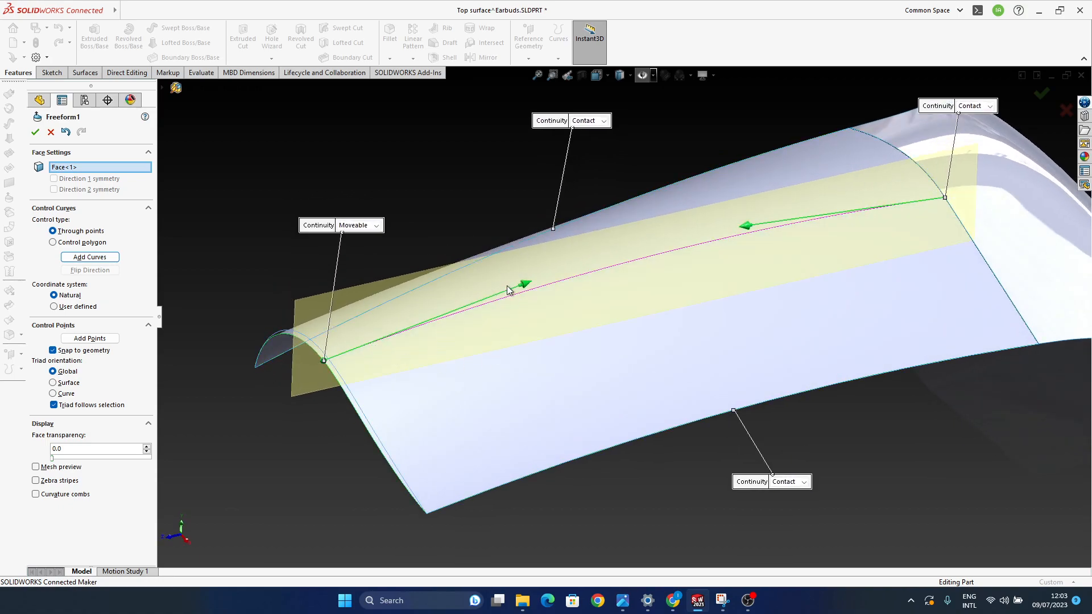
Step: Add a crosswise control curve near the face's narrow end and adjust the lengthwise curve's end point there
{"action": "left_click", "coordinate": [102, 259]}
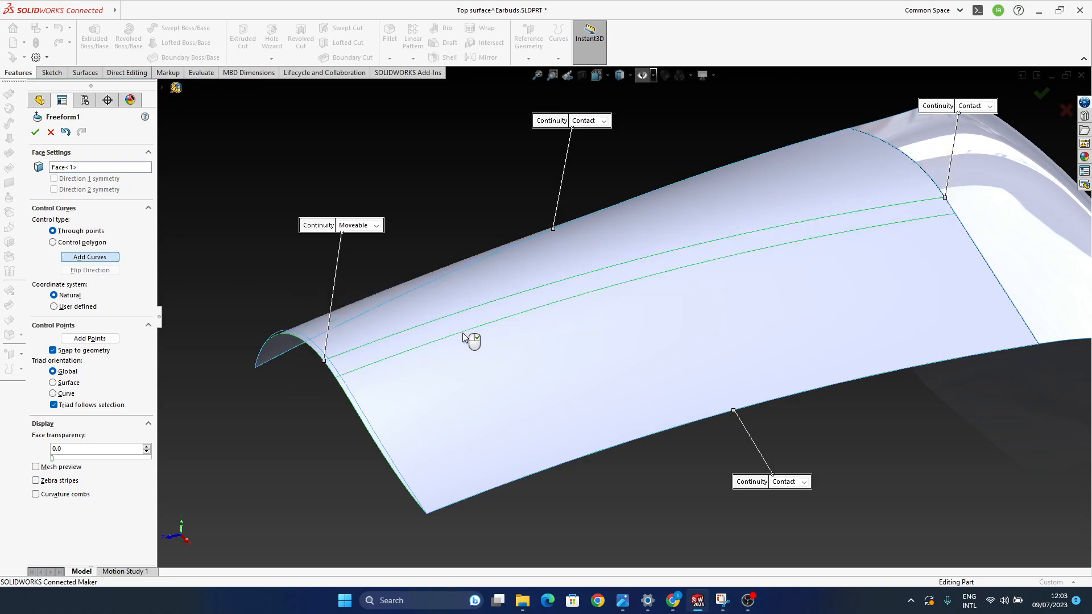
{"action": "left_click", "coordinate": [91, 271]}
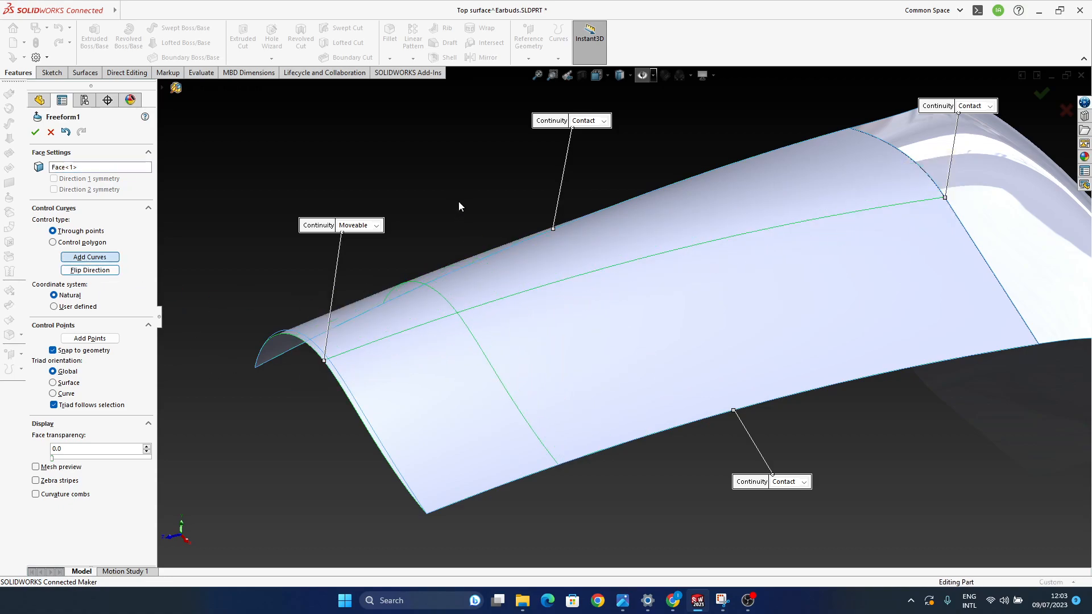
{"action": "left_click", "coordinate": [429, 328]}
{"action": "middle_click_drag", "start_coordinate": [383, 350], "coordinate": [335, 331]}
{"action": "left_click", "coordinate": [304, 327]}
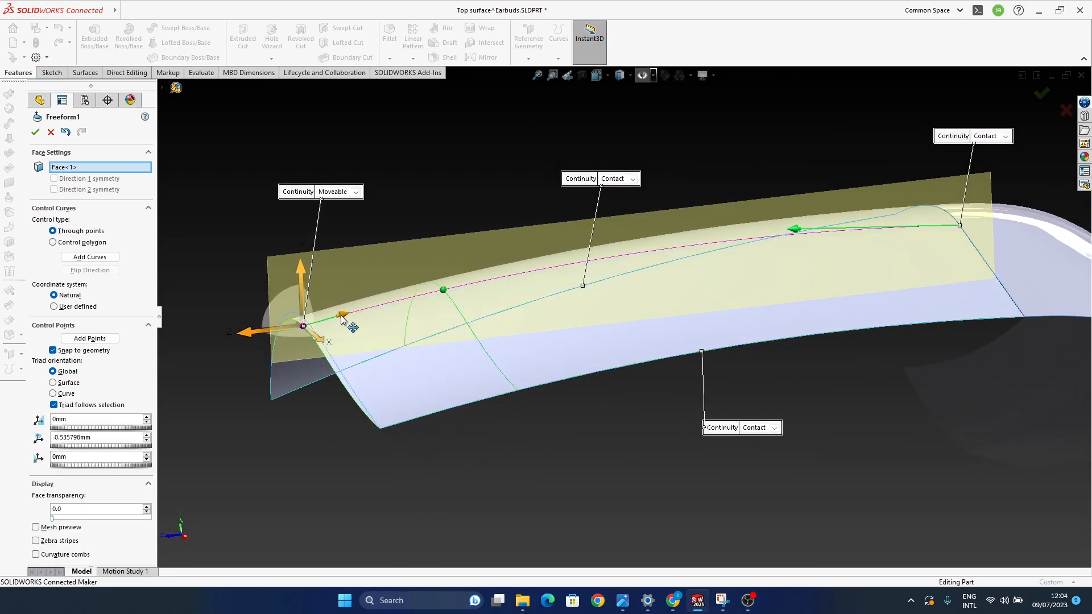
{"action": "left_click_drag", "start_coordinate": [327, 266], "coordinate": [337, 317]}
{"action": "mouse_move", "coordinate": [437, 340]}
{"action": "middle_mouse_down"}
{"action": "mouse_move", "coordinate": [462, 341]}
{"action": "mouse_move", "coordinate": [451, 342]}
{"action": "middle_mouse_up"}
{"action": "middle_click_drag", "start_coordinate": [796, 384], "coordinate": [651, 310]}
{"action": "middle_click_drag", "start_coordinate": [711, 342], "coordinate": [679, 354]}
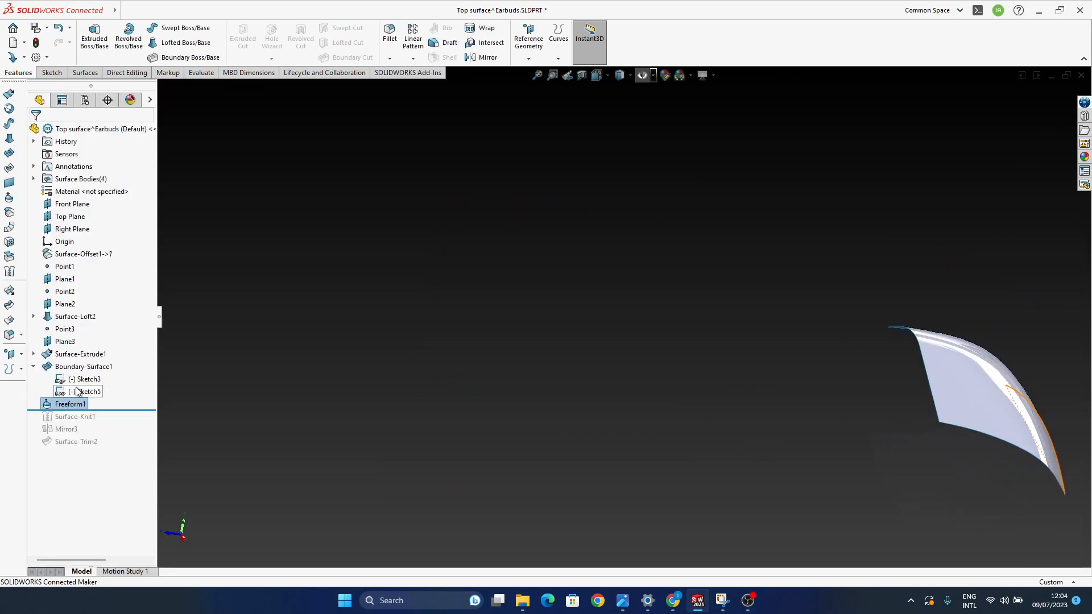
Step: Delete Freeform1 and highlight Surface-Loft2 to review the lofted face
{"action": "key", "text": "Delete"}
{"action": "left_click", "coordinate": [618, 243]}
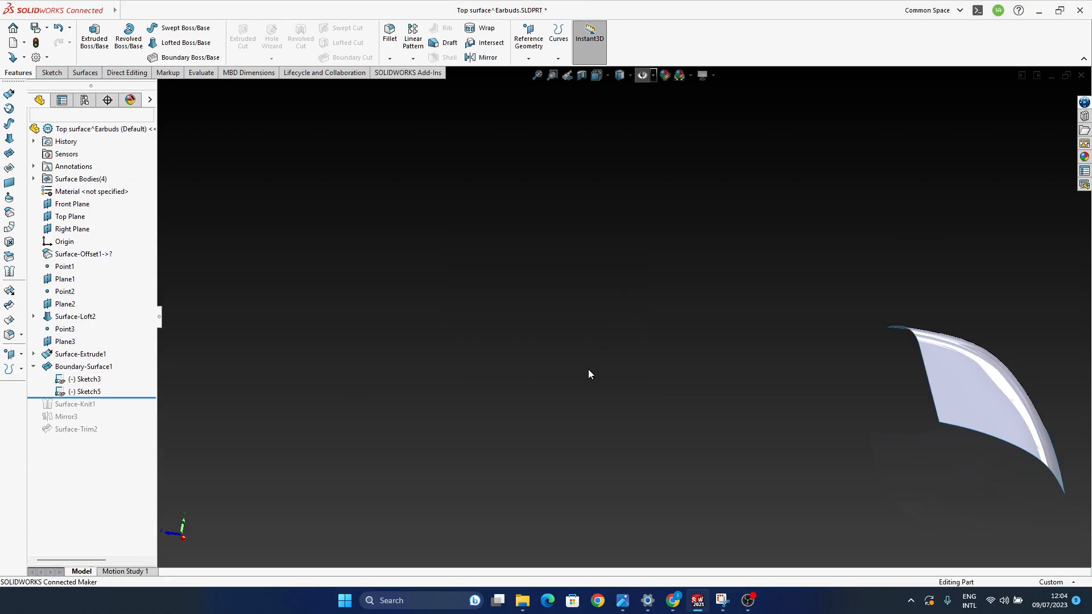
{"action": "left_click", "coordinate": [75, 316]}
{"action": "middle_click_drag", "start_coordinate": [543, 428], "coordinate": [610, 220]}
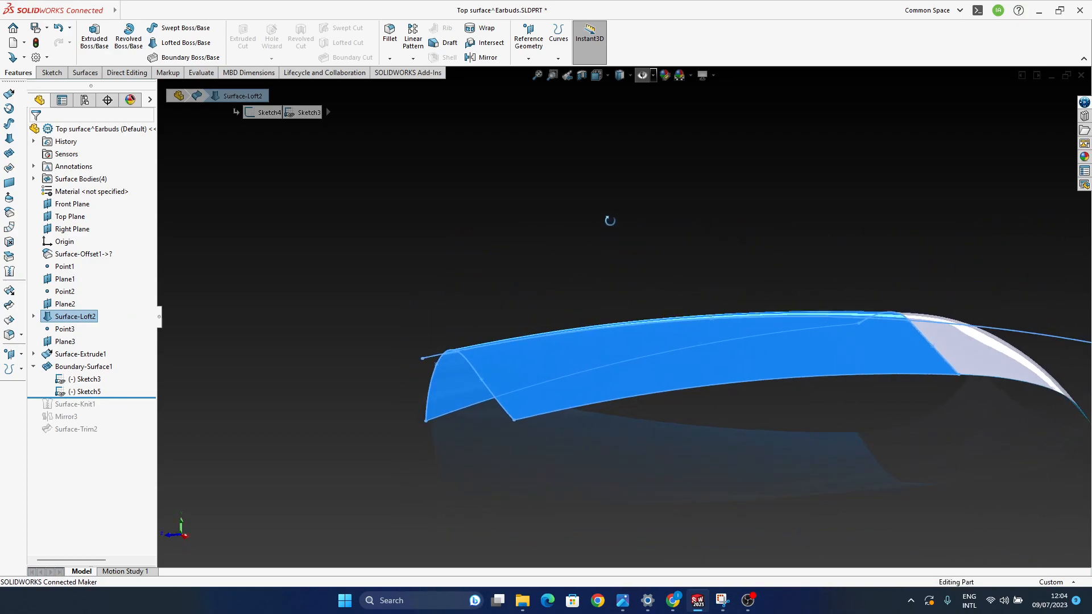
{"action": "mouse_move", "coordinate": [519, 365]}
{"action": "middle_mouse_down"}
{"action": "mouse_move", "coordinate": [602, 383]}
{"action": "mouse_move", "coordinate": [603, 397]}
{"action": "mouse_move", "coordinate": [515, 460]}
{"action": "mouse_move", "coordinate": [588, 427]}
{"action": "mouse_move", "coordinate": [828, 419]}
{"action": "mouse_move", "coordinate": [397, 322]}
{"action": "mouse_move", "coordinate": [371, 288]}
{"action": "middle_mouse_up"}
{"action": "left_click", "coordinate": [370, 287]}
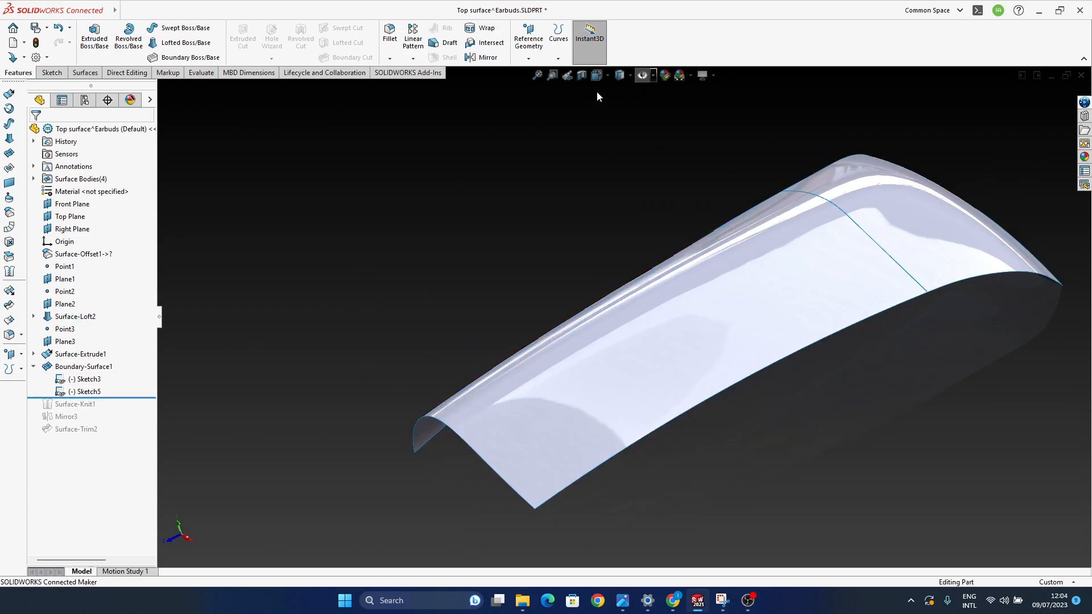
Step: Turn on the display of the reference planes, points and sketches, and show the Surface-Offset1 body
{"action": "left_click", "coordinate": [643, 75]}
{"action": "middle_click_drag", "start_coordinate": [443, 376], "coordinate": [510, 422]}
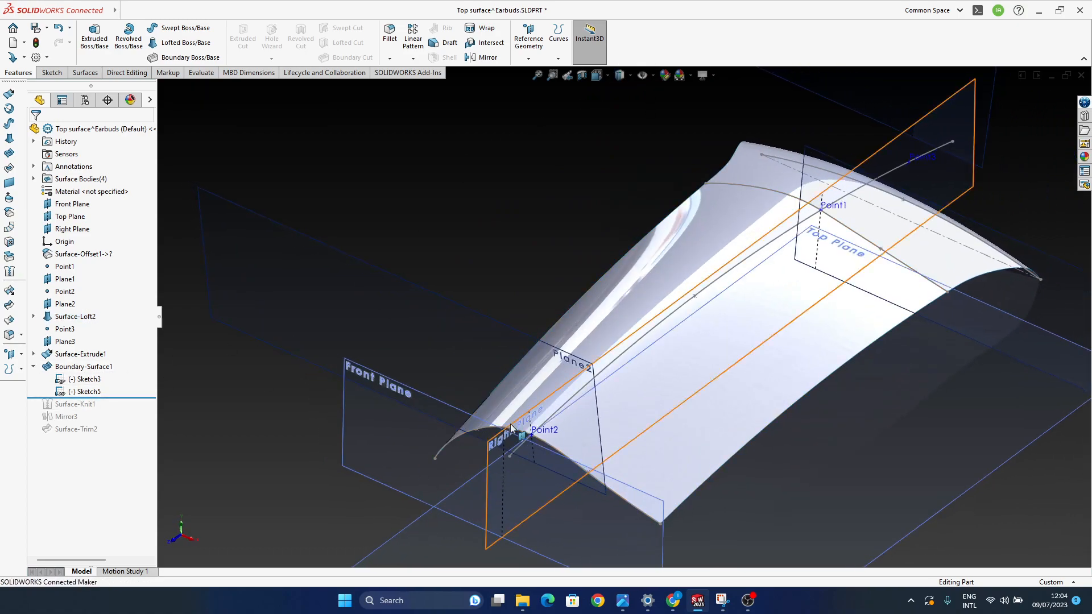
{"action": "left_click", "coordinate": [545, 435]}
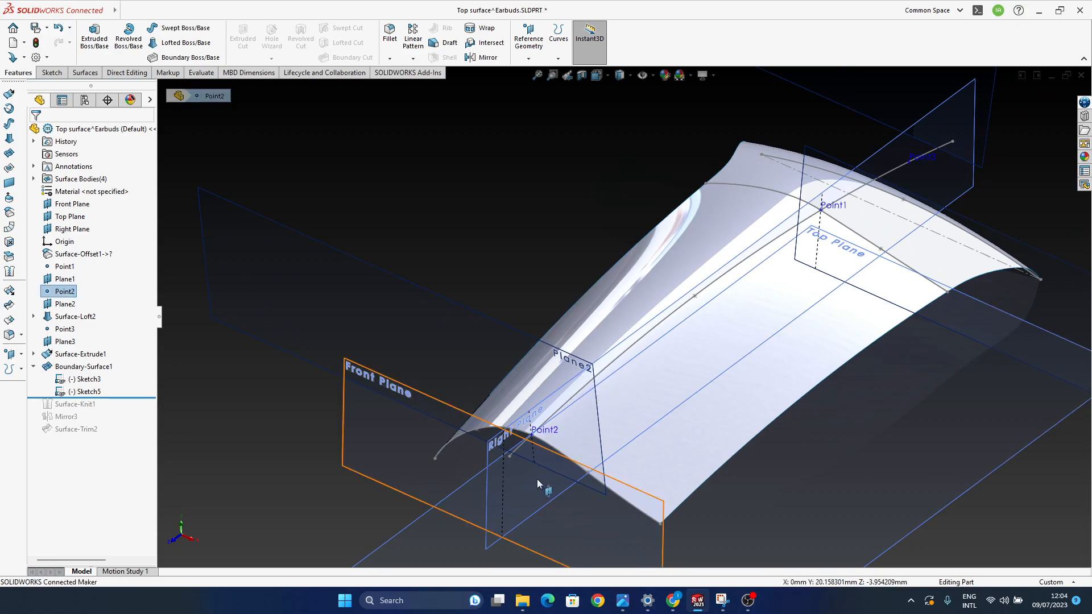
{"action": "right_click", "coordinate": [555, 434]}
{"action": "left_click", "coordinate": [421, 261]}
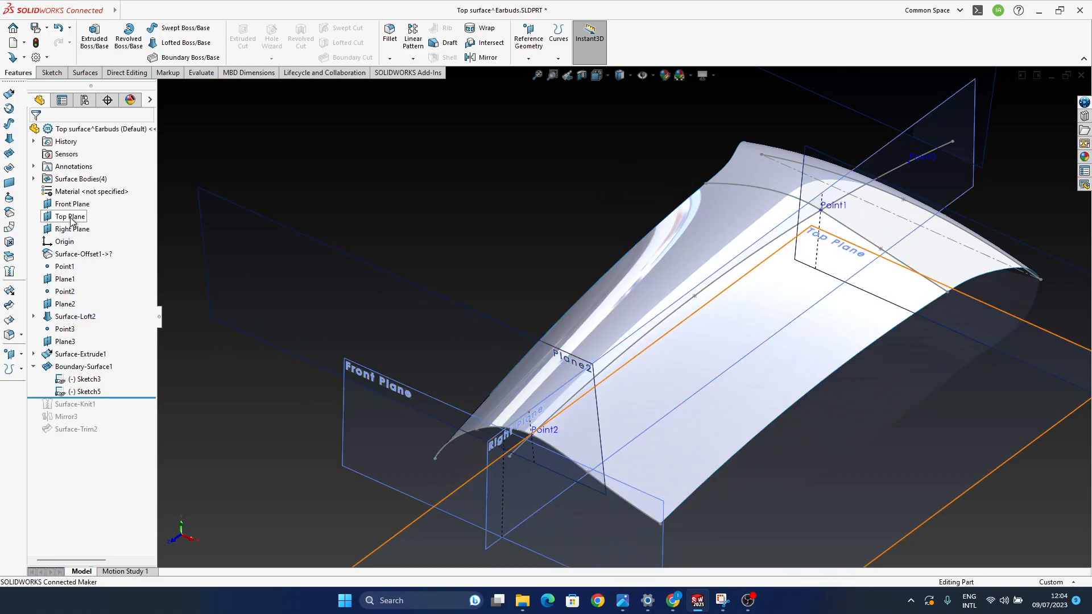
{"action": "left_click", "coordinate": [73, 255]}
{"action": "left_click", "coordinate": [526, 460]}
Step: Open Point2's definition to examine its position along the Sketch1 spline relative to the offset shell, and close it
{"action": "middle_click_drag", "start_coordinate": [527, 461], "coordinate": [517, 411]}
{"action": "left_click", "coordinate": [518, 391]}
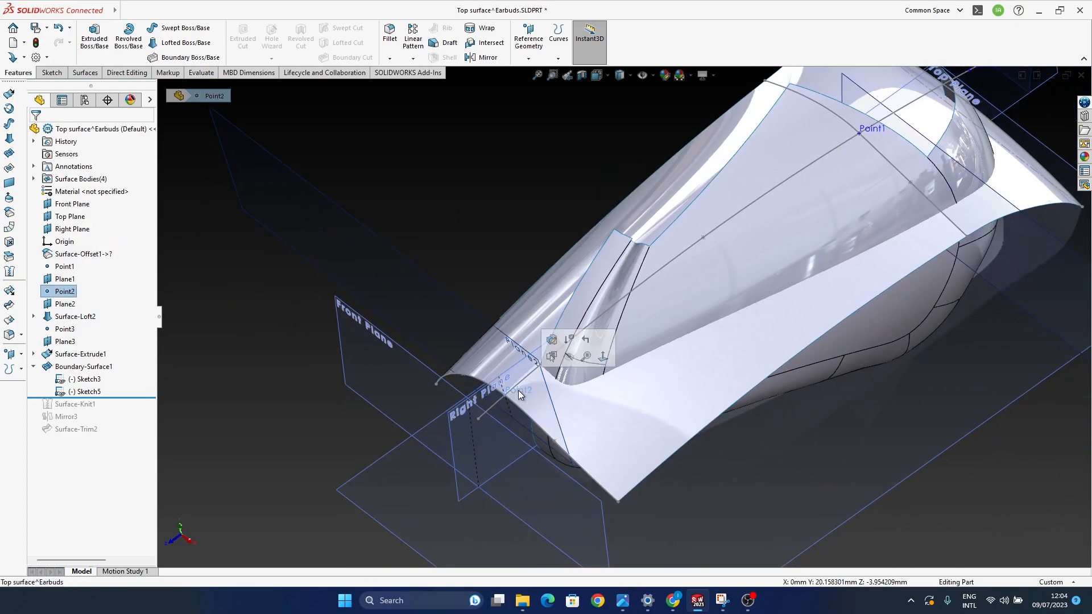
{"action": "left_click", "coordinate": [555, 339]}
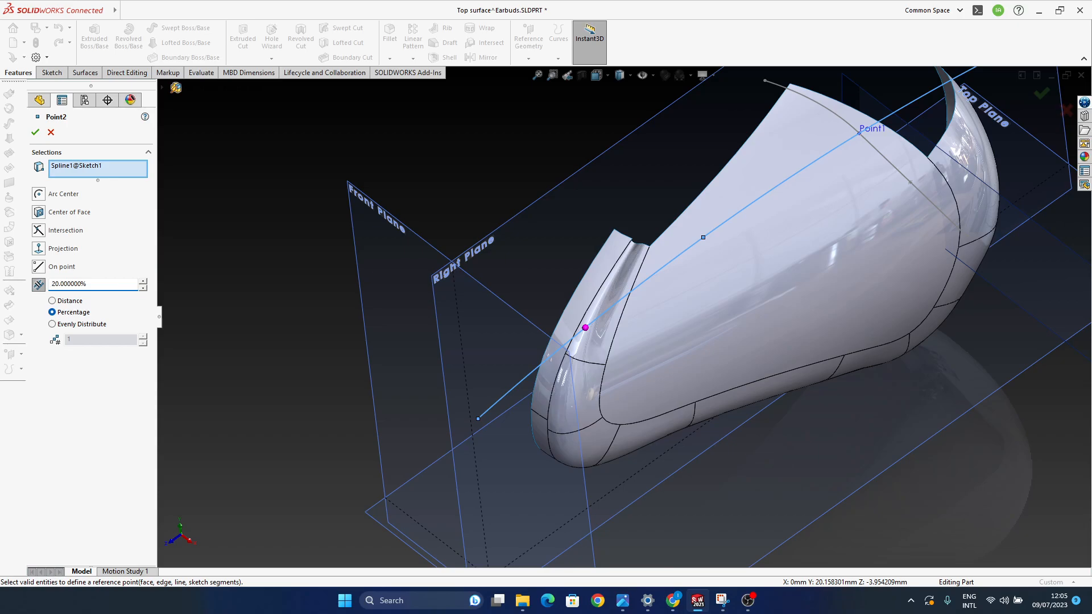
{"action": "mouse_move", "coordinate": [633, 437]}
{"action": "middle_mouse_down"}
{"action": "mouse_move", "coordinate": [542, 440]}
{"action": "mouse_move", "coordinate": [631, 441]}
{"action": "middle_mouse_up"}
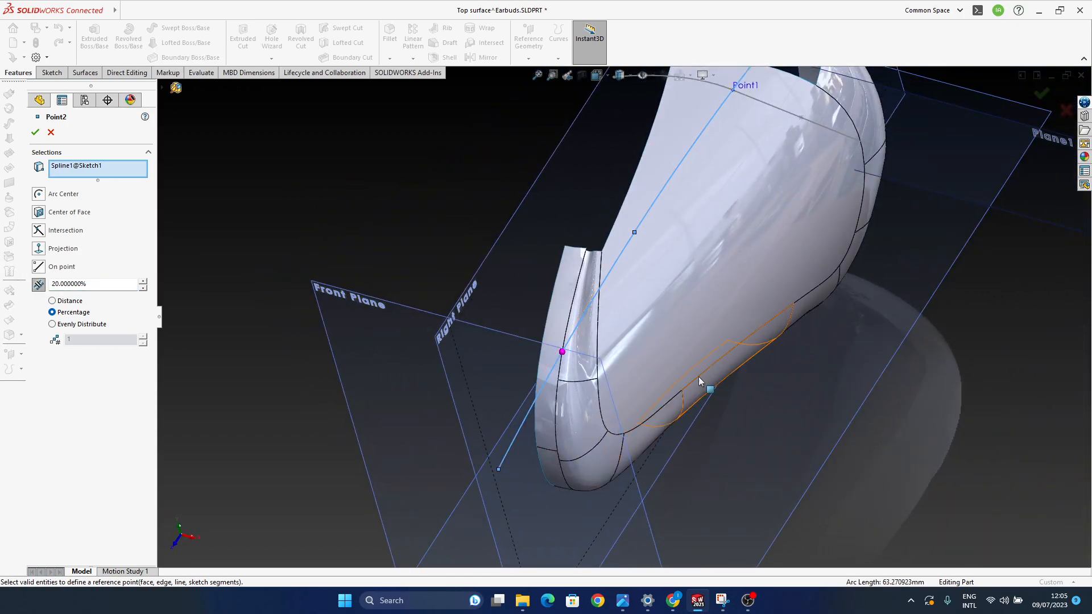
{"action": "middle_click_drag", "start_coordinate": [540, 427], "coordinate": [643, 342]}
{"action": "middle_click_drag", "start_coordinate": [485, 418], "coordinate": [473, 497]}
{"action": "middle_click_drag", "start_coordinate": [683, 466], "coordinate": [637, 452]}
{"action": "middle_click_drag", "start_coordinate": [231, 338], "coordinate": [594, 301]}
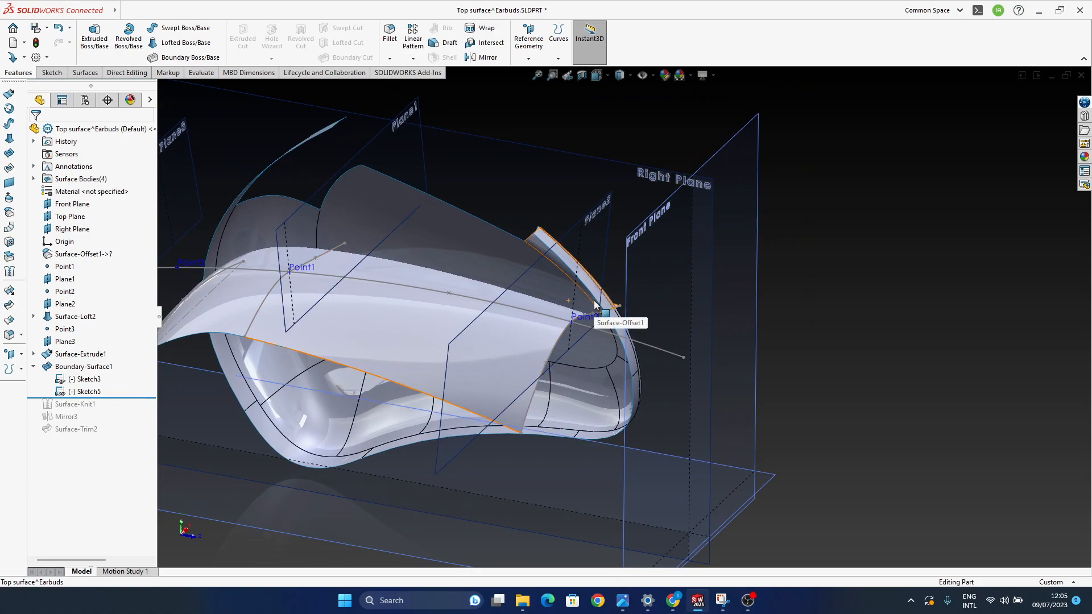
{"action": "middle_click_drag", "start_coordinate": [637, 307], "coordinate": [665, 438]}
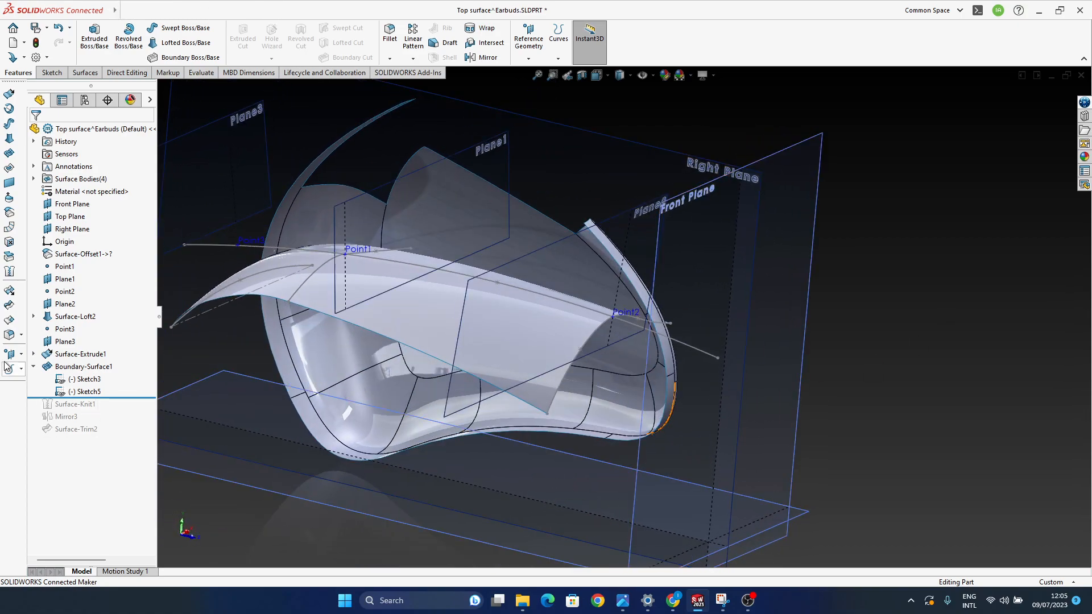
Step: Create a reference point at the narrow-side end of the Sketch1 spline using the Percentage option
{"action": "left_click", "coordinate": [21, 355]}
{"action": "left_click", "coordinate": [51, 397]}
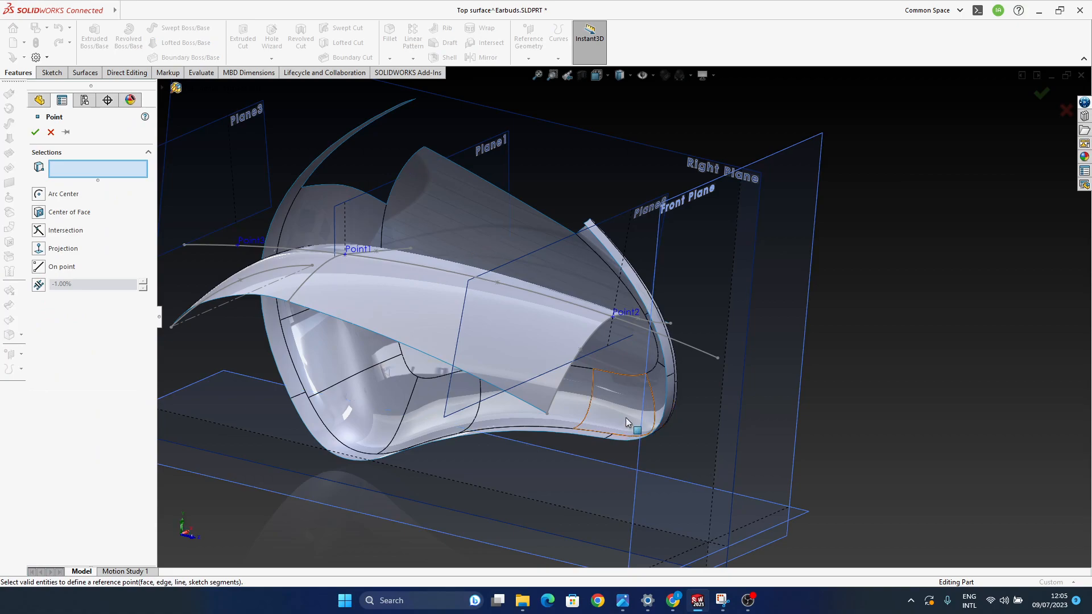
{"action": "left_click", "coordinate": [701, 354]}
{"action": "middle_click_drag", "start_coordinate": [724, 454], "coordinate": [660, 393]}
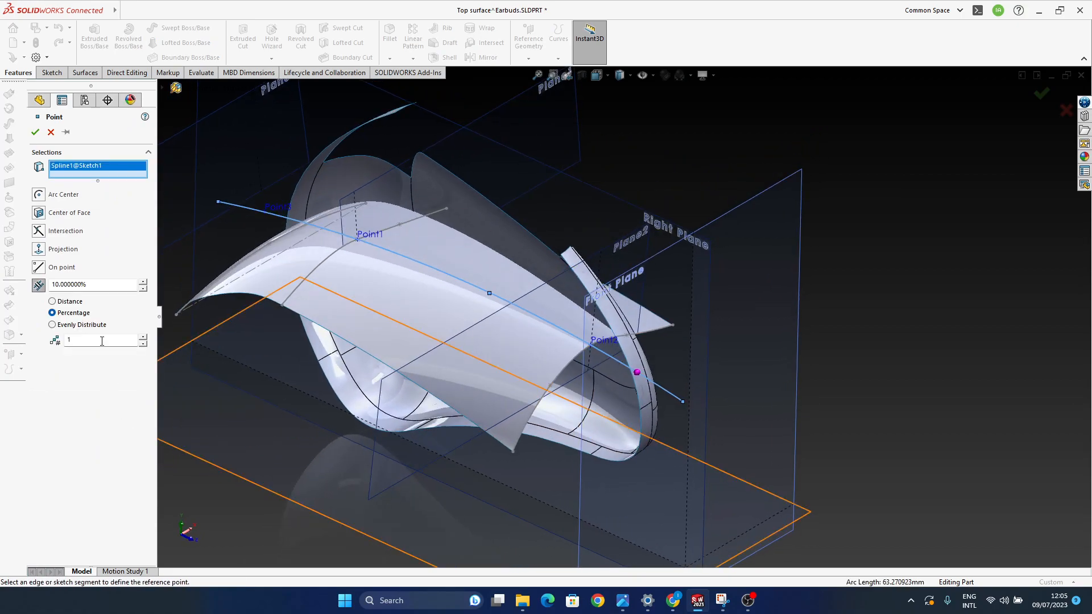
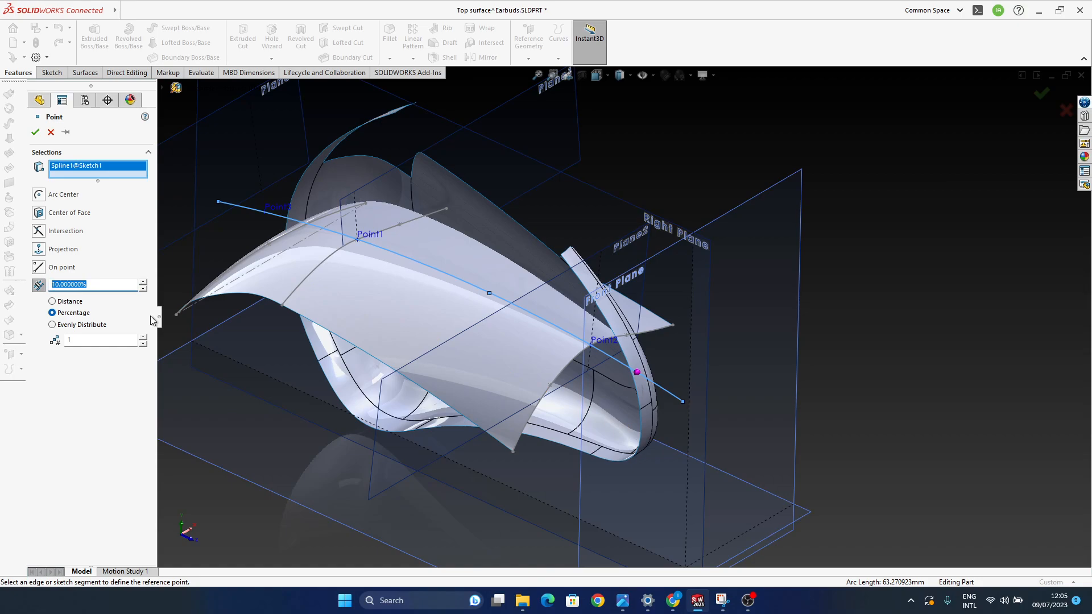
{"action": "left_click", "coordinate": [35, 134]}
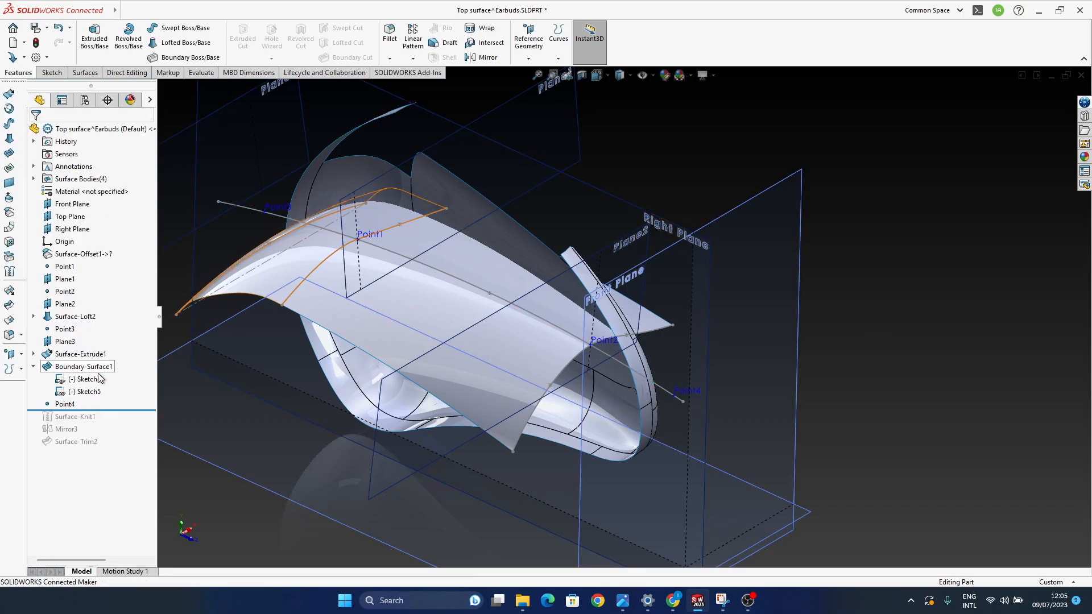
Step: Delete the reference point at the end of the Sketch1 spline
{"action": "middle_click_drag", "start_coordinate": [573, 450], "coordinate": [717, 378]}
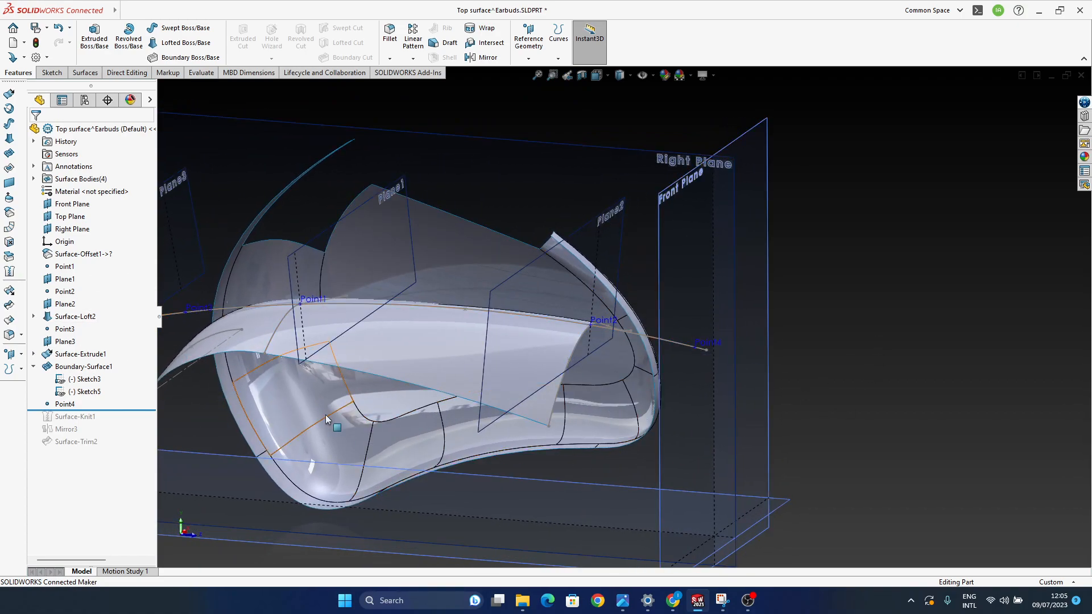
{"action": "middle_click_drag", "start_coordinate": [739, 326], "coordinate": [656, 373]}
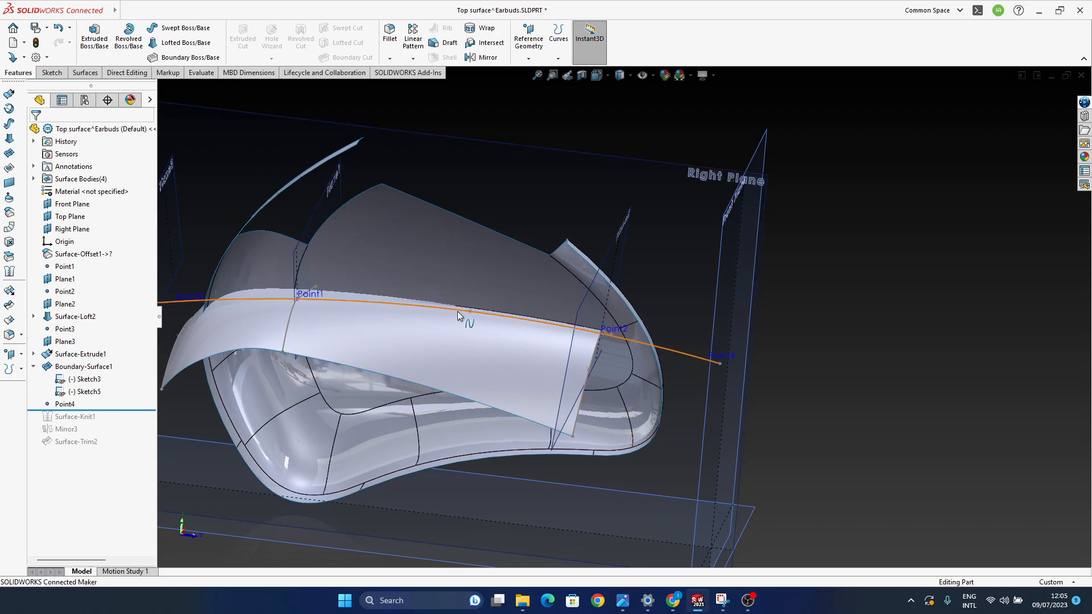
{"action": "left_click", "coordinate": [674, 351]}
{"action": "middle_click_drag", "start_coordinate": [806, 432], "coordinate": [688, 353]}
{"action": "left_click", "coordinate": [718, 360]}
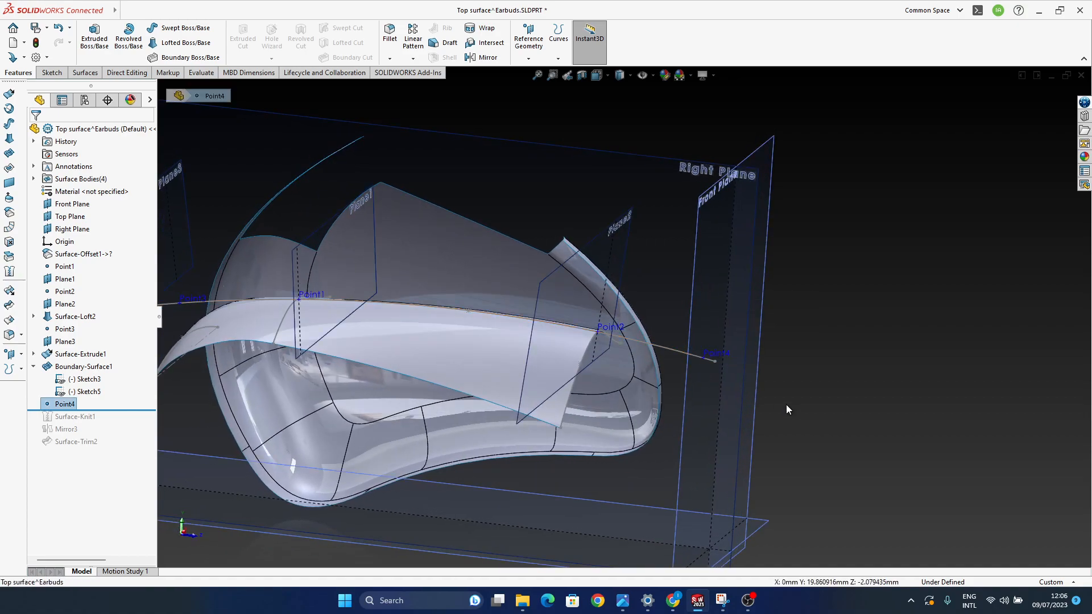
{"action": "left_click", "coordinate": [86, 391]}
{"action": "left_click", "coordinate": [65, 404]}
{"action": "key", "text": "Delete"}
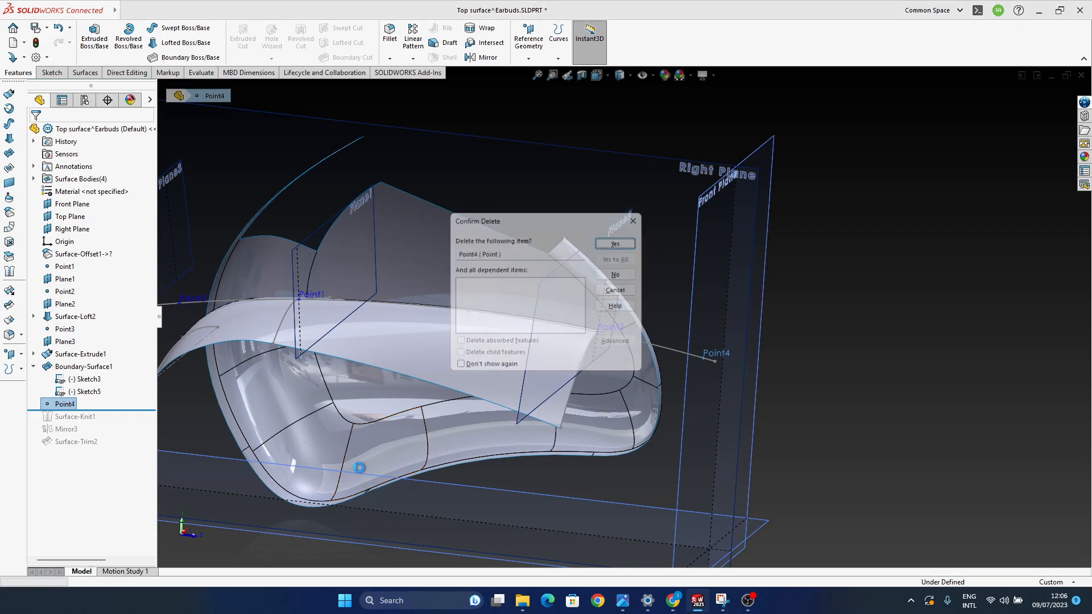
{"action": "key", "text": "Return"}
Step: On the Front Plane, sketch an arched three-point spline with its middle point on the vertical centre at about 18.7 mm height
{"action": "middle_click_drag", "start_coordinate": [658, 335], "coordinate": [666, 306]}
{"action": "left_click", "coordinate": [671, 293]}
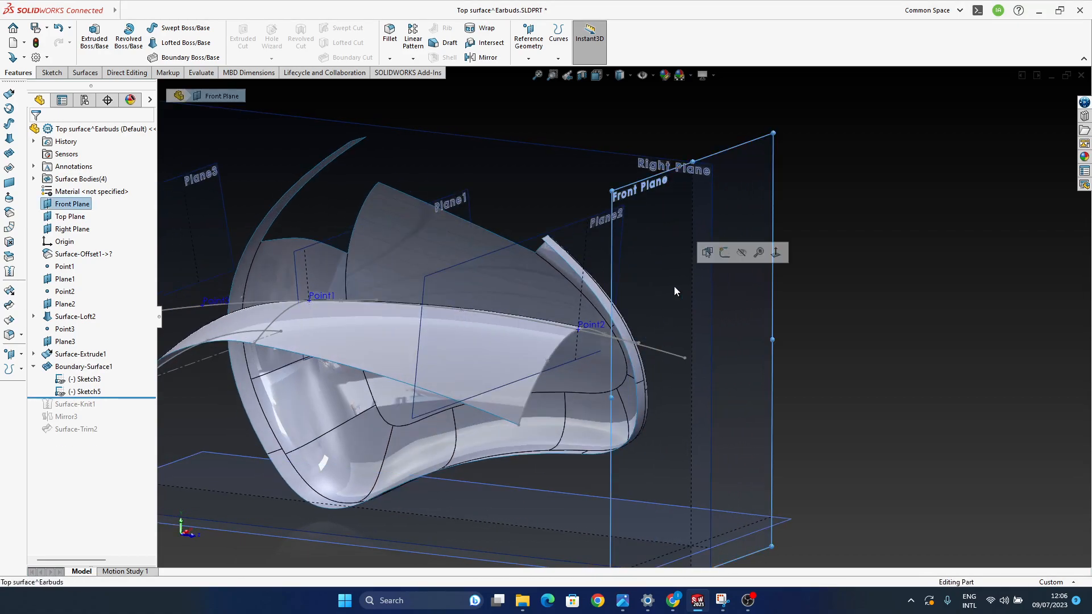
{"action": "left_click", "coordinate": [726, 254]}
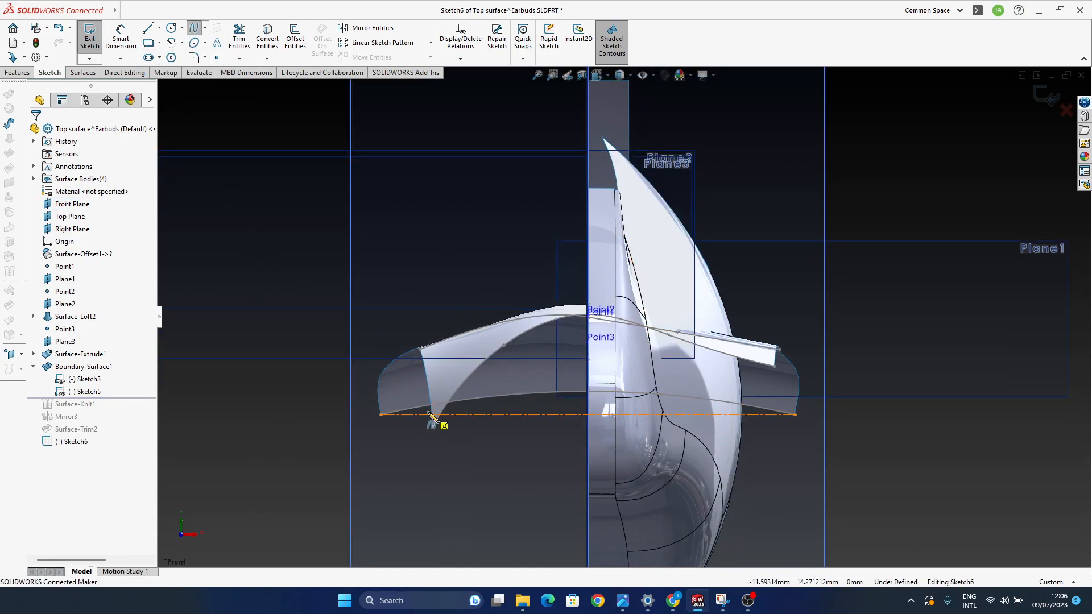
{"action": "left_click", "coordinate": [778, 373]}
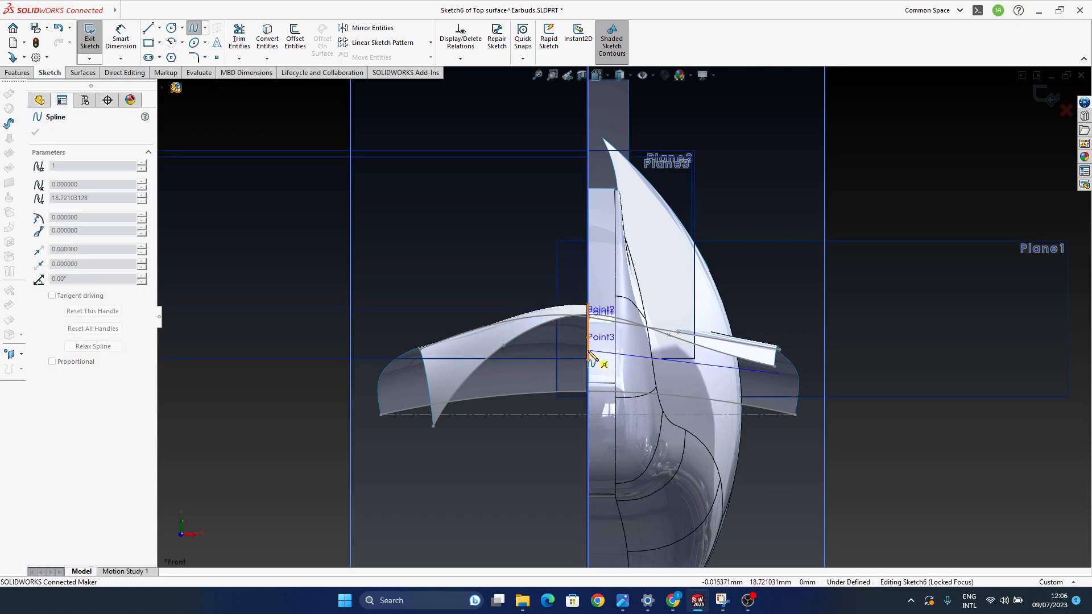
{"action": "left_click", "coordinate": [411, 376]}
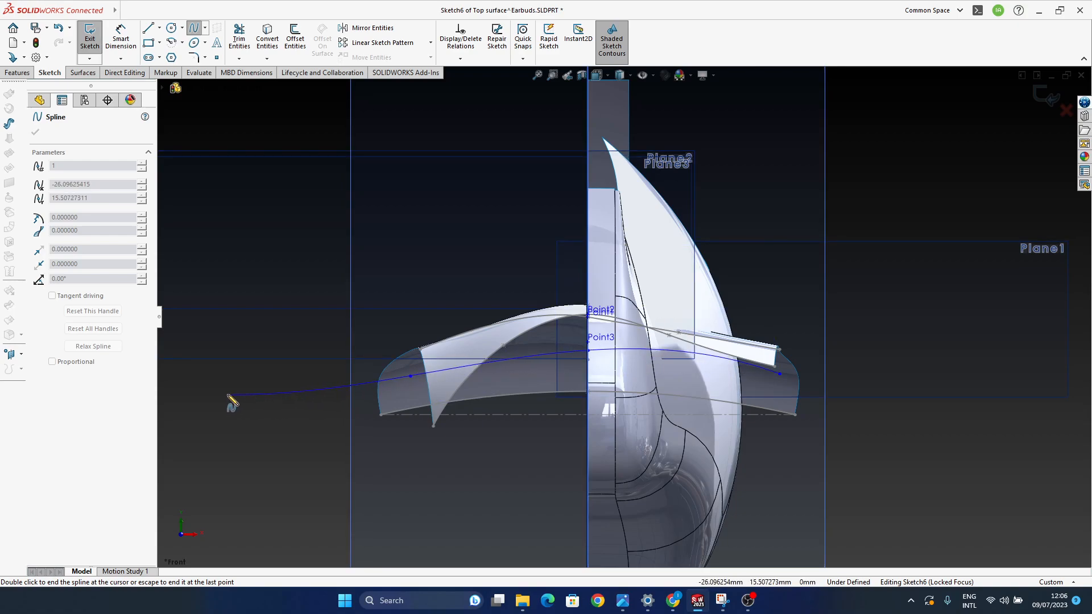
{"action": "key", "text": "Escape"}
{"action": "mouse_move", "coordinate": [780, 374]}
{"action": "left_mouse_down"}
{"action": "mouse_move", "coordinate": [783, 388]}
{"action": "mouse_move", "coordinate": [785, 378]}
{"action": "left_mouse_up"}
{"action": "left_click", "coordinate": [892, 441]}
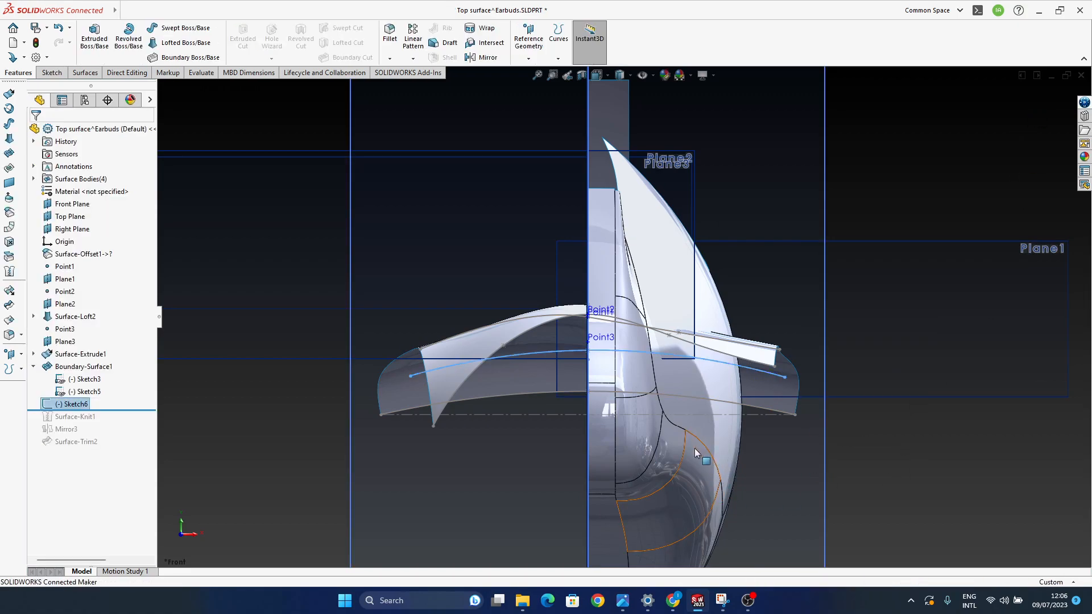
{"action": "middle_click_drag", "start_coordinate": [561, 348], "coordinate": [609, 348]}
{"action": "mouse_move", "coordinate": [680, 341]}
{"action": "middle_mouse_down", "text": "ctrl"}
{"action": "mouse_move", "coordinate": [537, 425]}
{"action": "mouse_move", "coordinate": [546, 402]}
{"action": "middle_mouse_up", "text": "ctrl"}
{"action": "scroll", "coordinate": [537, 425], "scroll_direction": "up", "scroll_amount": 1}
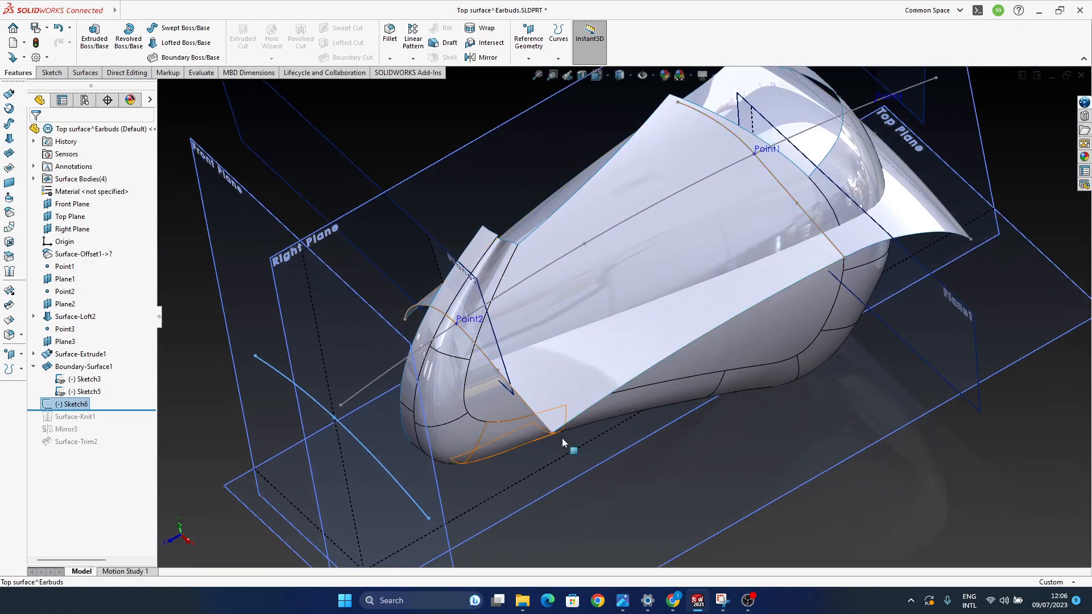
{"action": "middle_click_drag", "start_coordinate": [466, 452], "coordinate": [494, 436], "text": "ctrl"}
{"action": "left_click", "coordinate": [798, 518]}
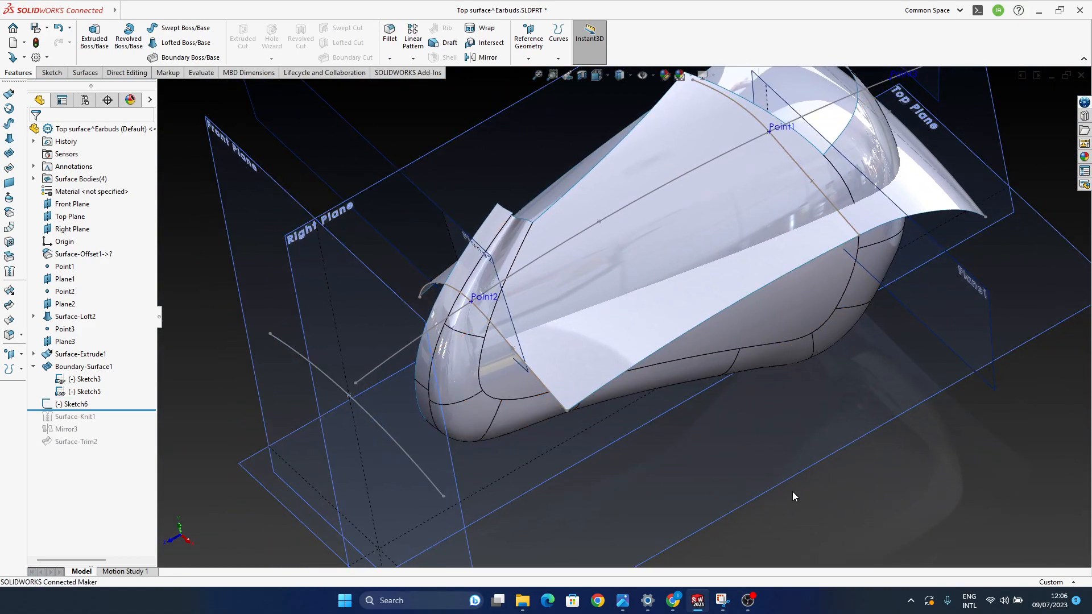
Step: Create a boundary surface from the spline profile at Point2 to the arched spline on the Front Plane
{"action": "left_click", "coordinate": [11, 154]}
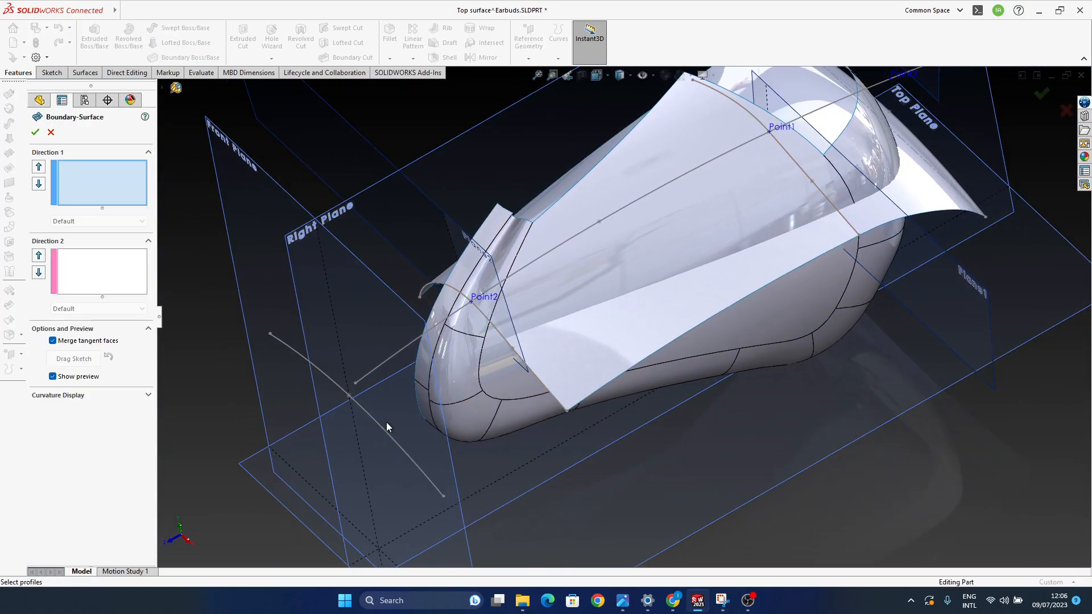
{"action": "left_click", "coordinate": [541, 382]}
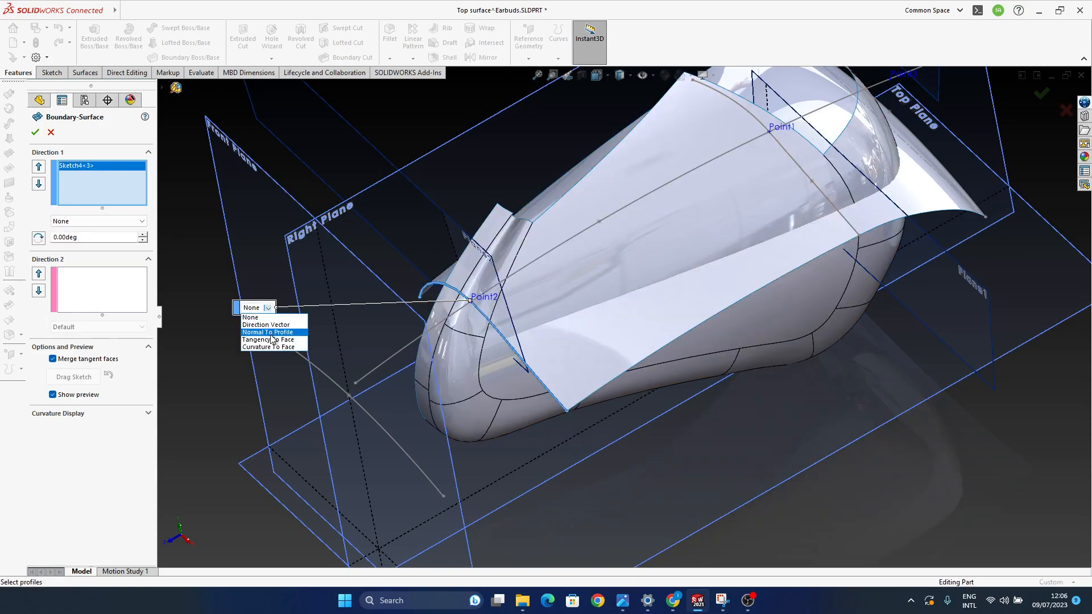
{"action": "mouse_move", "coordinate": [421, 449]}
{"action": "middle_mouse_down"}
{"action": "mouse_move", "coordinate": [398, 307]}
{"action": "mouse_move", "coordinate": [523, 272]}
{"action": "mouse_move", "coordinate": [520, 239]}
{"action": "mouse_move", "coordinate": [611, 257]}
{"action": "mouse_move", "coordinate": [546, 313]}
{"action": "mouse_move", "coordinate": [590, 247]}
{"action": "mouse_move", "coordinate": [574, 256]}
{"action": "middle_mouse_up"}
{"action": "middle_click_drag", "start_coordinate": [343, 415], "coordinate": [775, 368]}
{"action": "key", "text": "Return"}
{"action": "middle_click_drag", "start_coordinate": [486, 377], "coordinate": [557, 350]}
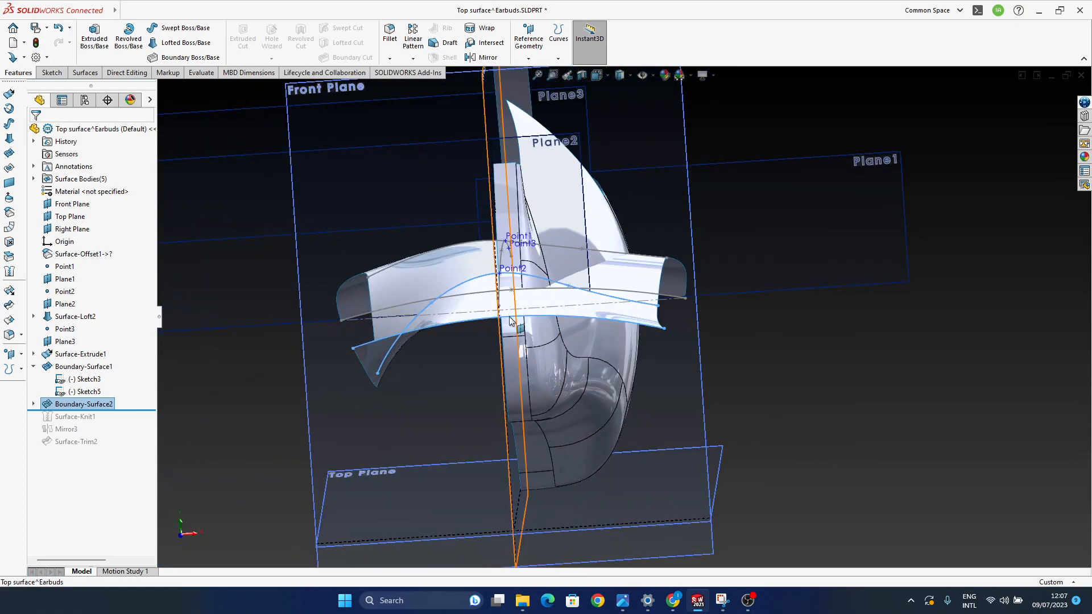
{"action": "middle_click_drag", "start_coordinate": [499, 322], "coordinate": [802, 406]}
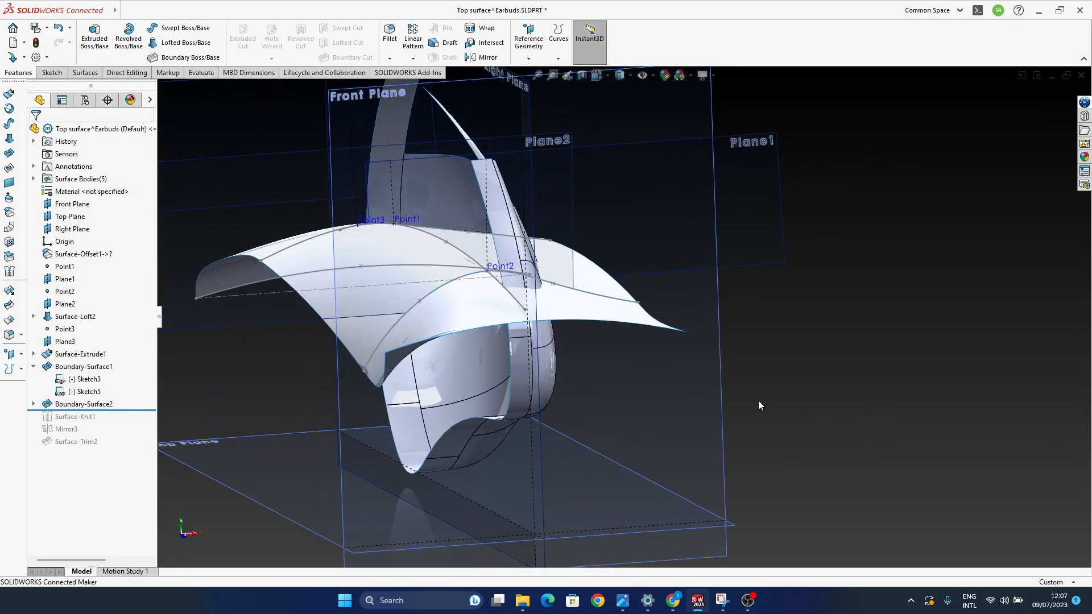
Step: Flatten the Front Plane spline by lowering its middle point so the narrow-end boundary surface meets the shell
{"action": "left_click", "coordinate": [34, 404]}
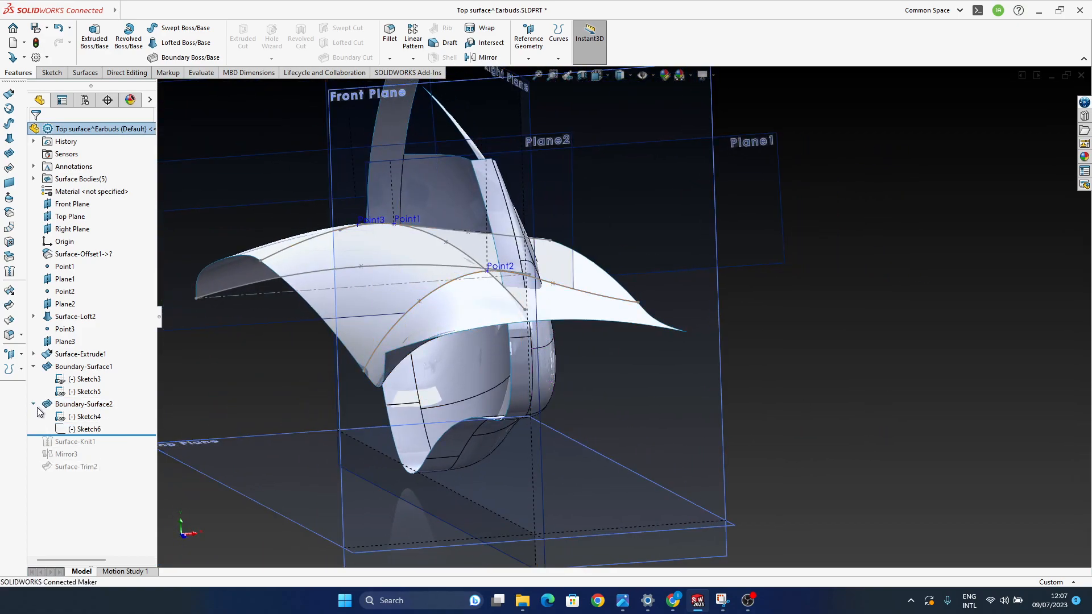
{"action": "left_click", "coordinate": [79, 429]}
{"action": "mouse_move", "coordinate": [638, 361]}
{"action": "middle_mouse_down"}
{"action": "mouse_move", "coordinate": [597, 380]}
{"action": "mouse_move", "coordinate": [528, 325]}
{"action": "middle_mouse_up"}
{"action": "left_click_drag", "start_coordinate": [528, 324], "coordinate": [529, 337]}
{"action": "mouse_move", "coordinate": [616, 434]}
{"action": "middle_mouse_down"}
{"action": "mouse_move", "coordinate": [541, 403]}
{"action": "mouse_move", "coordinate": [565, 348]}
{"action": "middle_mouse_up"}
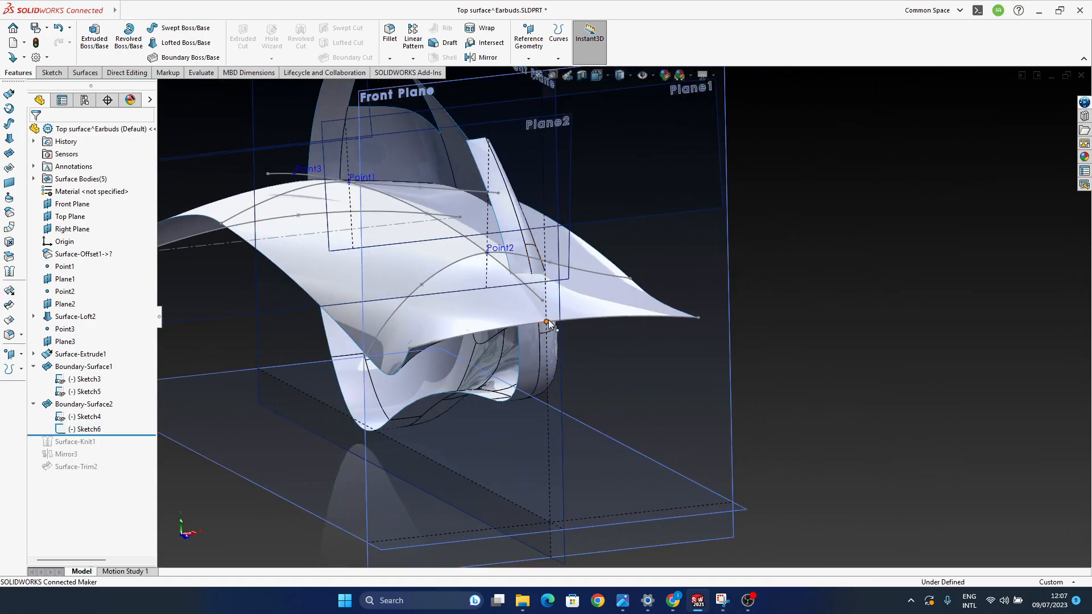
{"action": "left_click", "coordinate": [549, 341]}
{"action": "left_click_drag", "start_coordinate": [549, 340], "coordinate": [553, 335]}
{"action": "left_click", "coordinate": [654, 420]}
{"action": "mouse_move", "coordinate": [593, 320]}
{"action": "middle_mouse_down"}
{"action": "mouse_move", "coordinate": [617, 390]}
{"action": "mouse_move", "coordinate": [547, 334]}
{"action": "mouse_move", "coordinate": [555, 330]}
{"action": "middle_mouse_up"}
{"action": "left_click", "coordinate": [555, 343]}
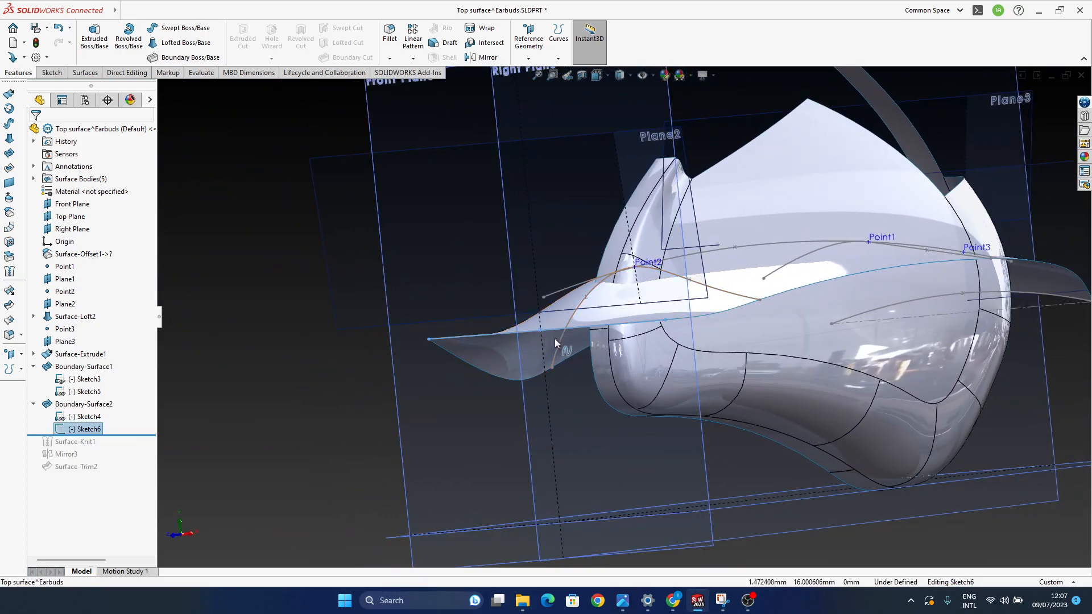
{"action": "mouse_move", "coordinate": [401, 376]}
{"action": "middle_mouse_down"}
{"action": "mouse_move", "coordinate": [660, 345]}
{"action": "mouse_move", "coordinate": [626, 463]}
{"action": "mouse_move", "coordinate": [627, 391]}
{"action": "mouse_move", "coordinate": [613, 354]}
{"action": "middle_mouse_up"}
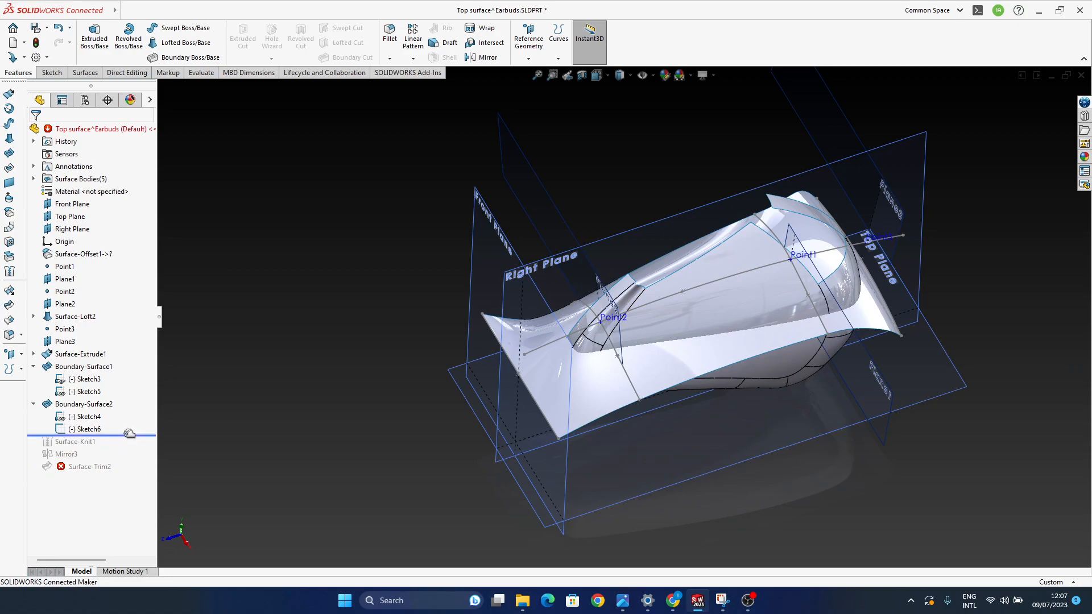
Step: Add the narrow-end boundary surface to Surface-Knit1 and roll the model forward past Surface-Trim2
{"action": "left_click", "coordinate": [87, 442]}
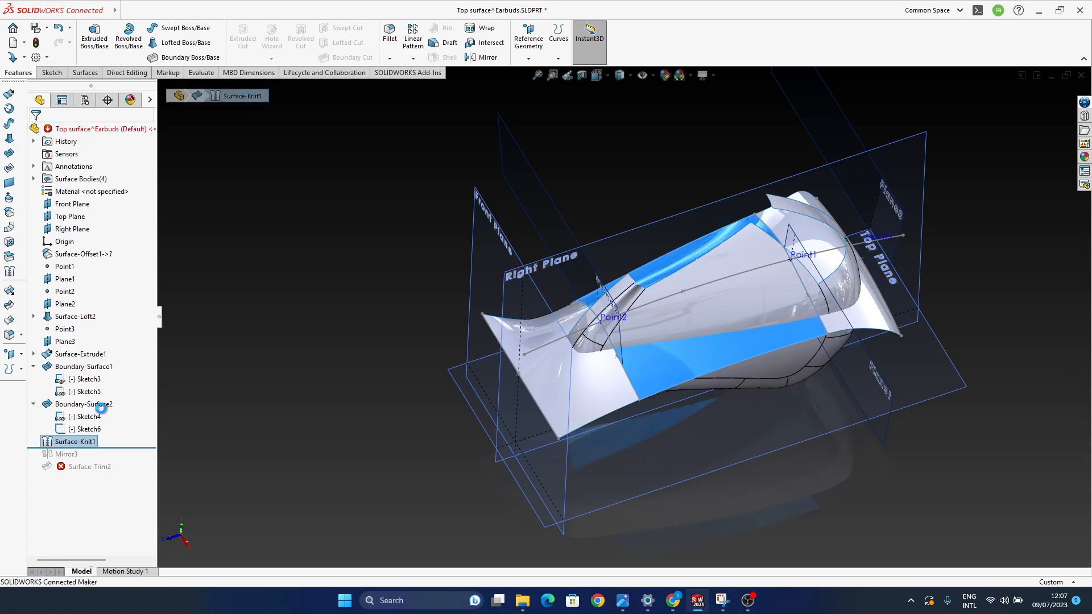
{"action": "left_click", "coordinate": [1041, 94]}
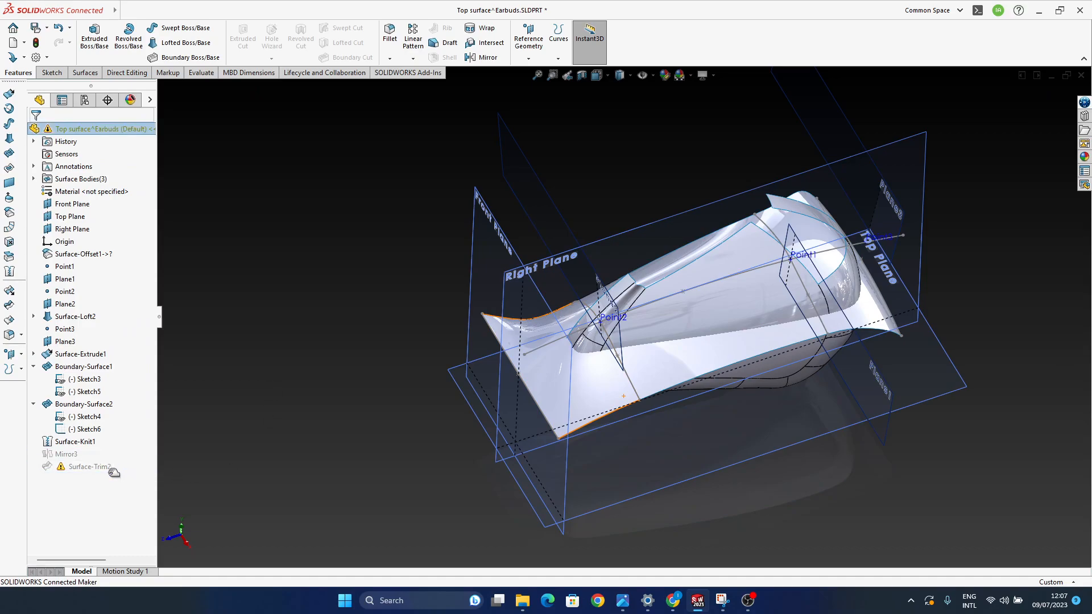
{"action": "middle_click_drag", "start_coordinate": [635, 401], "coordinate": [638, 241]}
{"action": "scroll", "coordinate": [602, 392], "scroll_direction": "down", "scroll_amount": 4}
Step: Pull the Front Plane spline's middle point down the vertical centre to about 13.7 mm height
{"action": "middle_click_drag", "start_coordinate": [586, 442], "coordinate": [504, 360]}
{"action": "mouse_move", "coordinate": [508, 407]}
{"action": "middle_mouse_down"}
{"action": "mouse_move", "coordinate": [547, 398]}
{"action": "mouse_move", "coordinate": [507, 413]}
{"action": "middle_mouse_up"}
{"action": "left_click", "coordinate": [513, 410]}
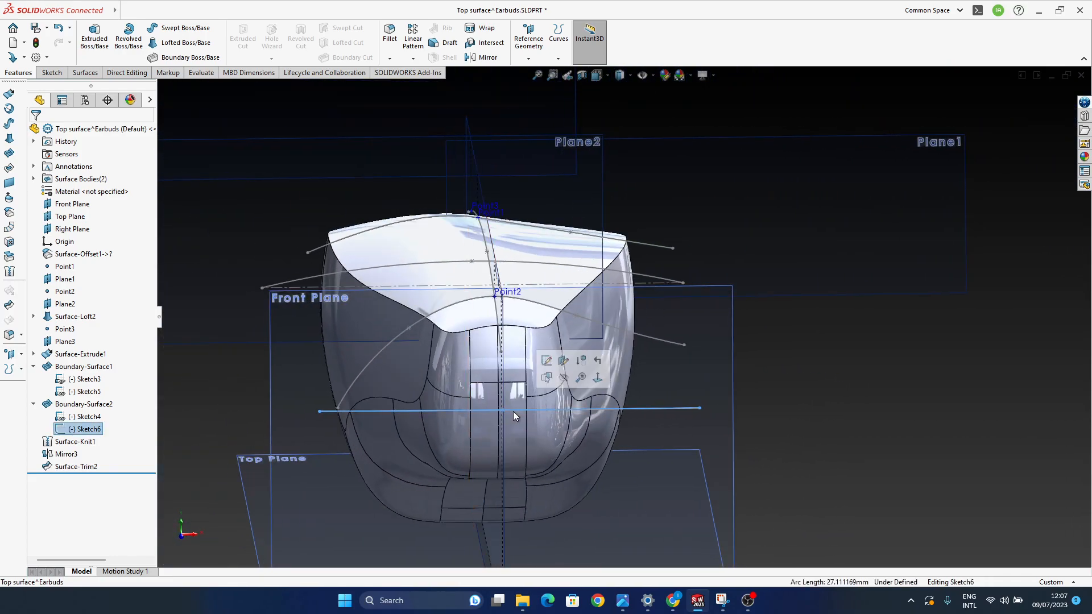
{"action": "left_click_drag", "start_coordinate": [503, 411], "coordinate": [502, 425]}
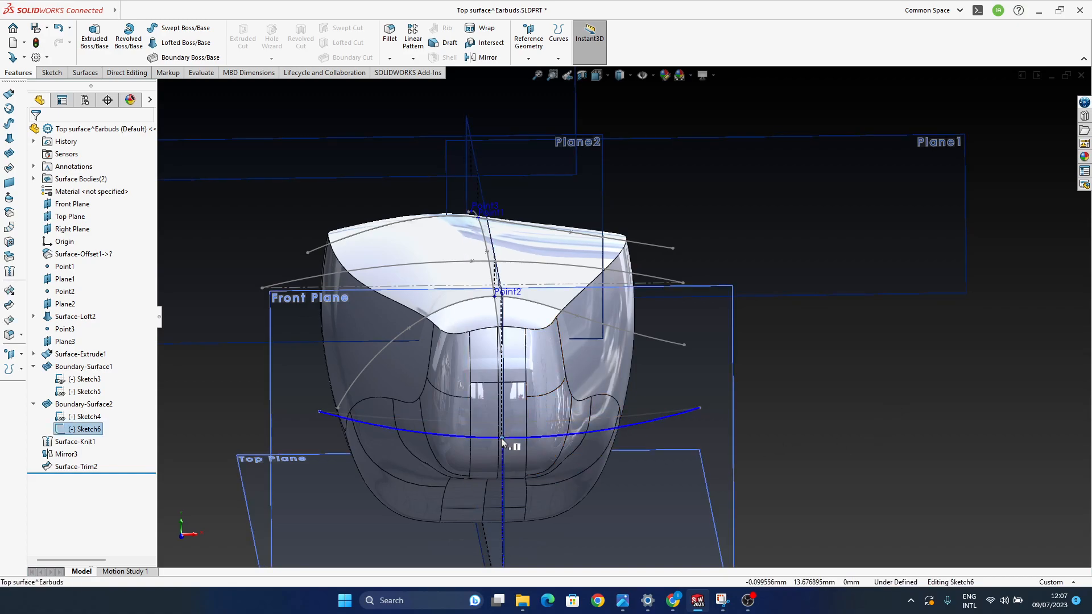
{"action": "middle_click_drag", "start_coordinate": [620, 446], "coordinate": [394, 610]}
{"action": "middle_click_drag", "start_coordinate": [613, 453], "coordinate": [478, 405]}
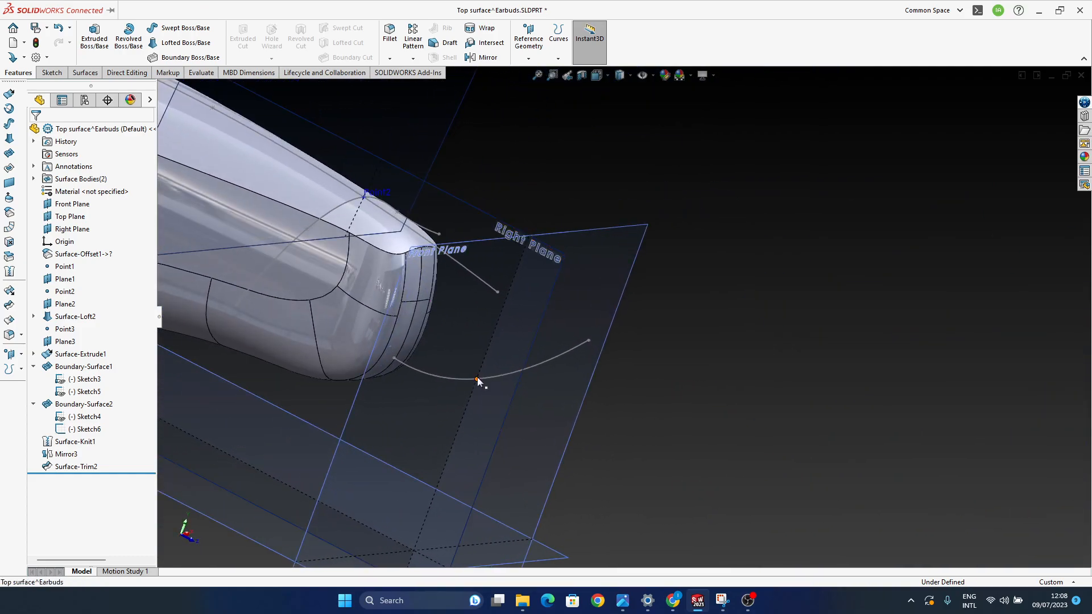
Step: Reposition the Front Plane spline's middle point on the vertical centre at about 13.4 mm height
{"action": "left_click", "coordinate": [477, 379]}
{"action": "middle_click_drag", "start_coordinate": [425, 316], "coordinate": [479, 269]}
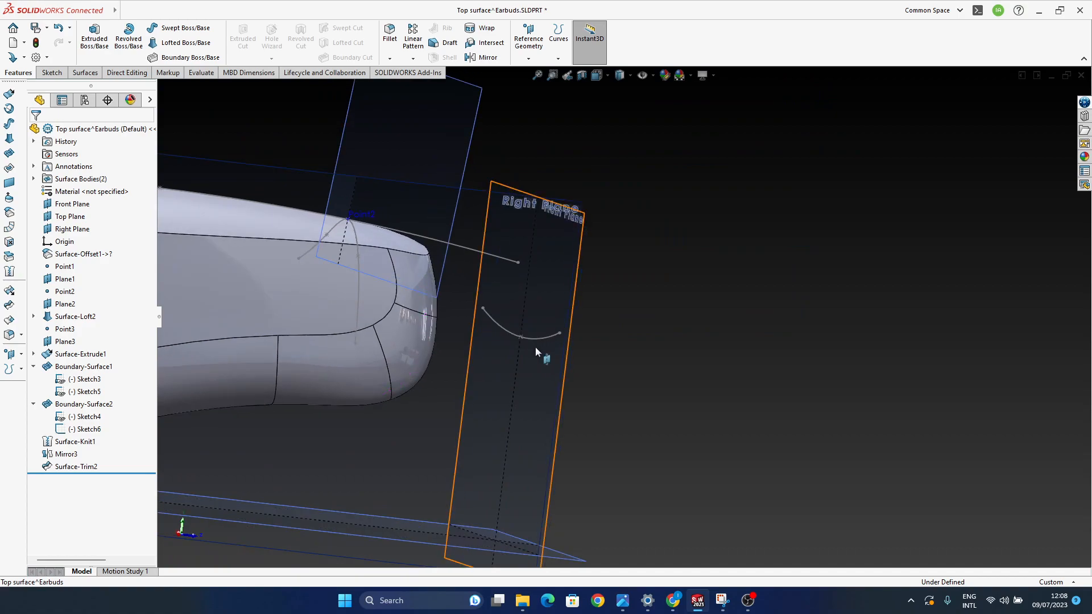
{"action": "left_click", "coordinate": [521, 337]}
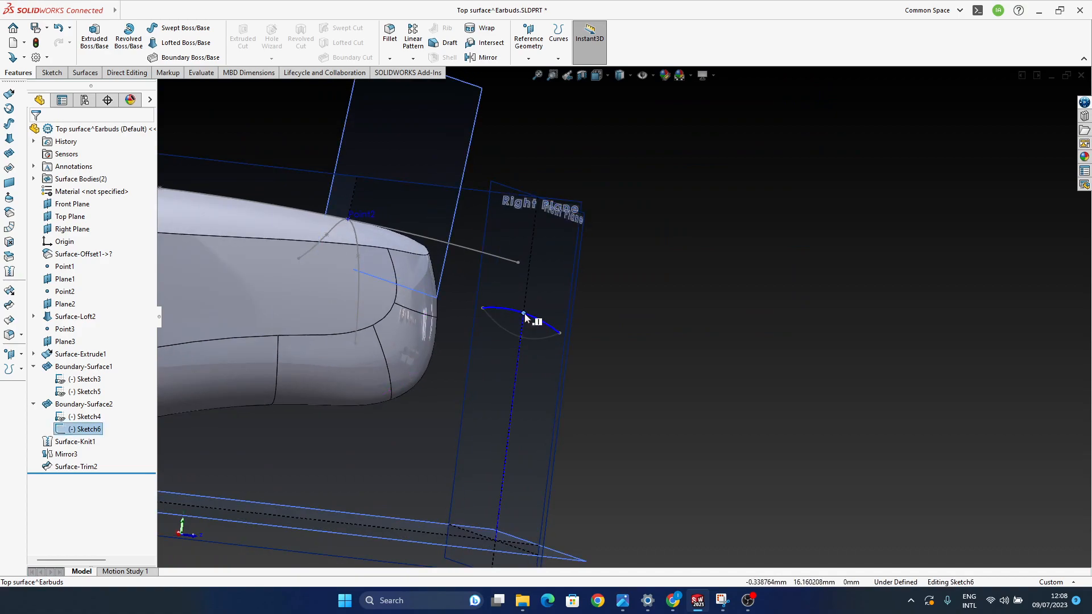
{"action": "middle_click_drag", "start_coordinate": [412, 338], "coordinate": [435, 285]}
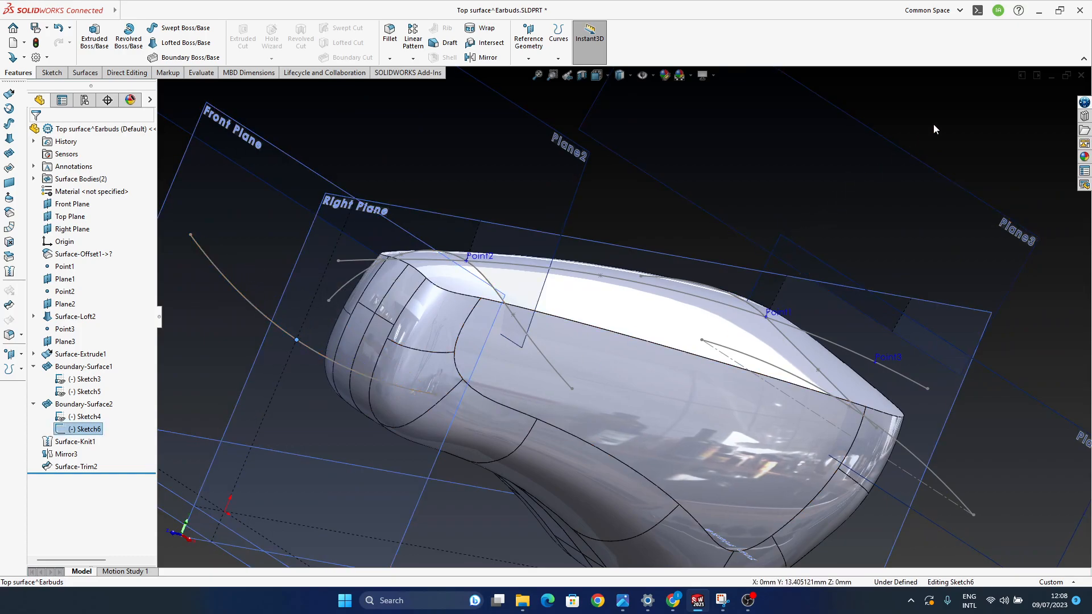
Step: Raise the Front Plane spline's middle point so the curve arches gently upward
{"action": "middle_click_drag", "start_coordinate": [428, 328], "coordinate": [605, 237]}
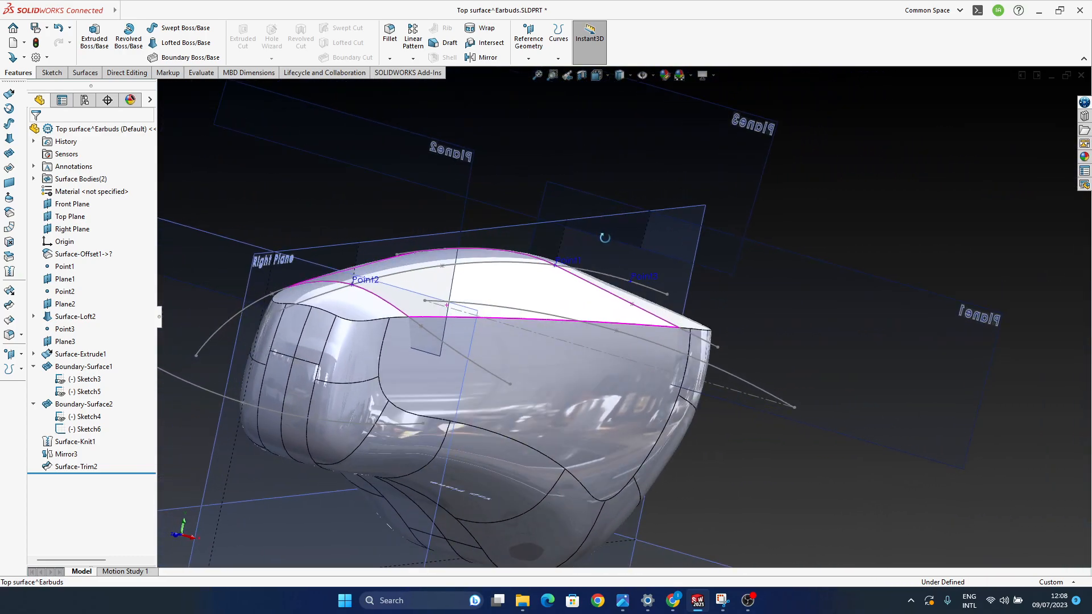
{"action": "middle_click_drag", "start_coordinate": [314, 343], "coordinate": [417, 328], "text": "ctrl"}
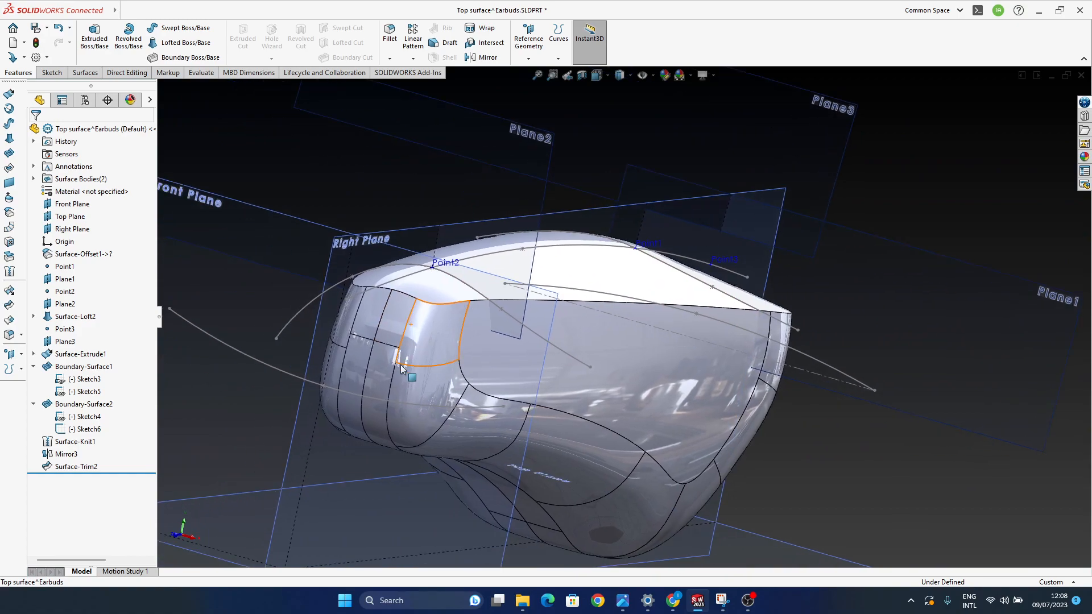
{"action": "left_click_drag", "start_coordinate": [337, 341], "coordinate": [338, 340]}
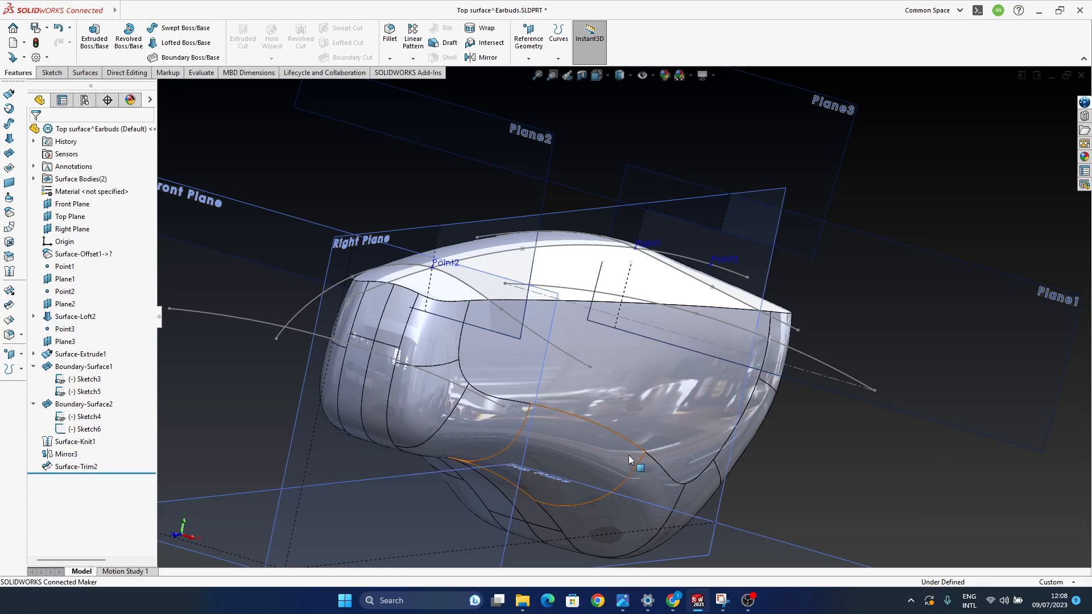
{"action": "middle_click_drag", "start_coordinate": [642, 464], "coordinate": [432, 369]}
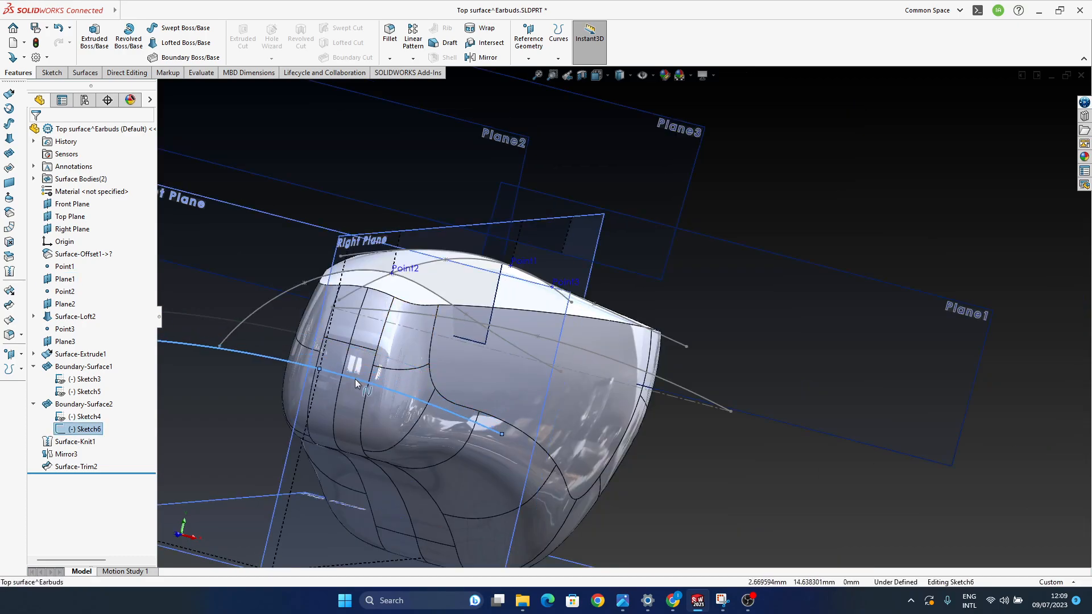
Step: Roll the model back to Surface-Loft2, examine the surfaces stage by stage, and roll forward past Surface-Trim2
{"action": "middle_click_drag", "start_coordinate": [852, 477], "coordinate": [626, 378]}
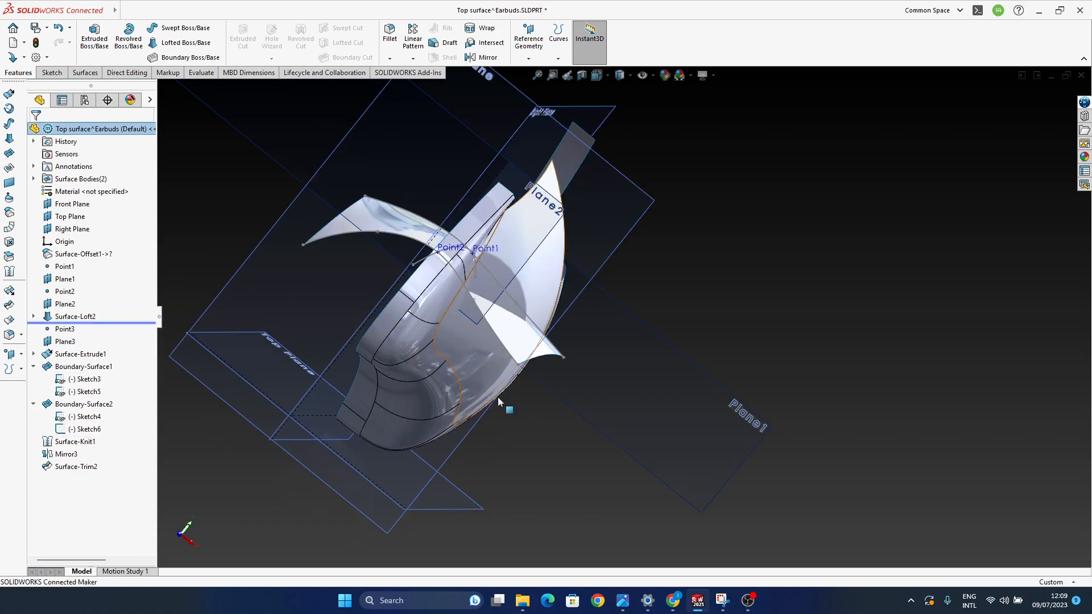
{"action": "middle_click_drag", "start_coordinate": [538, 298], "coordinate": [290, 251]}
{"action": "middle_click_drag", "start_coordinate": [175, 334], "coordinate": [320, 293]}
{"action": "middle_click_drag", "start_coordinate": [359, 323], "coordinate": [391, 349]}
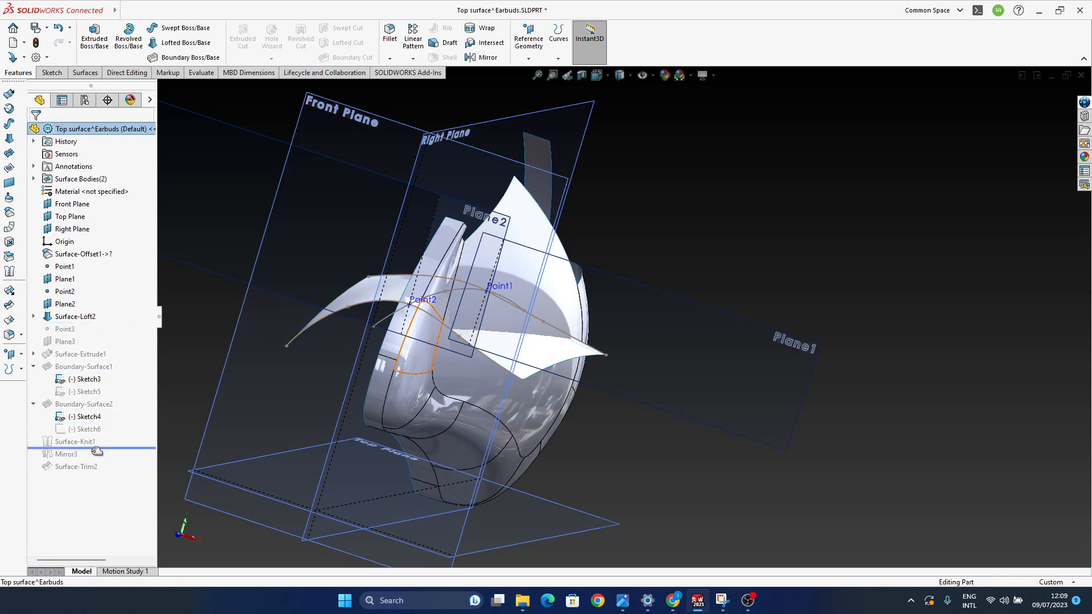
{"action": "middle_click_drag", "start_coordinate": [515, 355], "coordinate": [545, 252]}
{"action": "middle_click_drag", "start_coordinate": [685, 386], "coordinate": [507, 287]}
{"action": "mouse_move", "coordinate": [466, 251]}
{"action": "middle_mouse_down"}
{"action": "mouse_move", "coordinate": [383, 284]}
{"action": "mouse_move", "coordinate": [378, 251]}
{"action": "mouse_move", "coordinate": [483, 224]}
{"action": "mouse_move", "coordinate": [457, 212]}
{"action": "mouse_move", "coordinate": [465, 263]}
{"action": "middle_mouse_up"}
{"action": "middle_click_drag", "start_coordinate": [446, 352], "coordinate": [544, 276]}
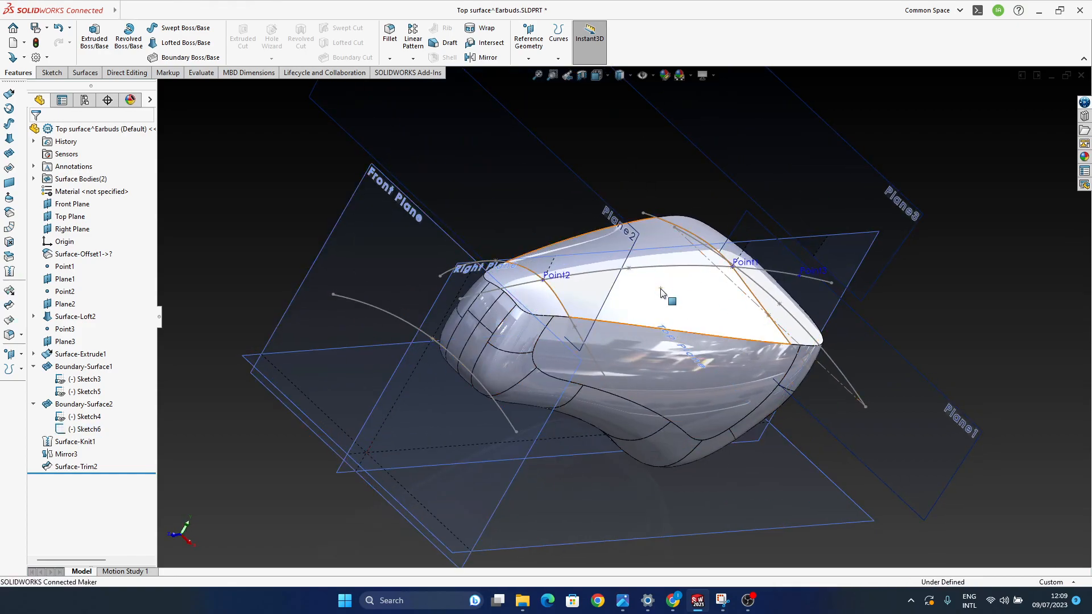
Step: Reposition the Front Plane spline's end points and lower its middle point to about 12.1 mm height
{"action": "middle_click_drag", "start_coordinate": [551, 304], "coordinate": [586, 280]}
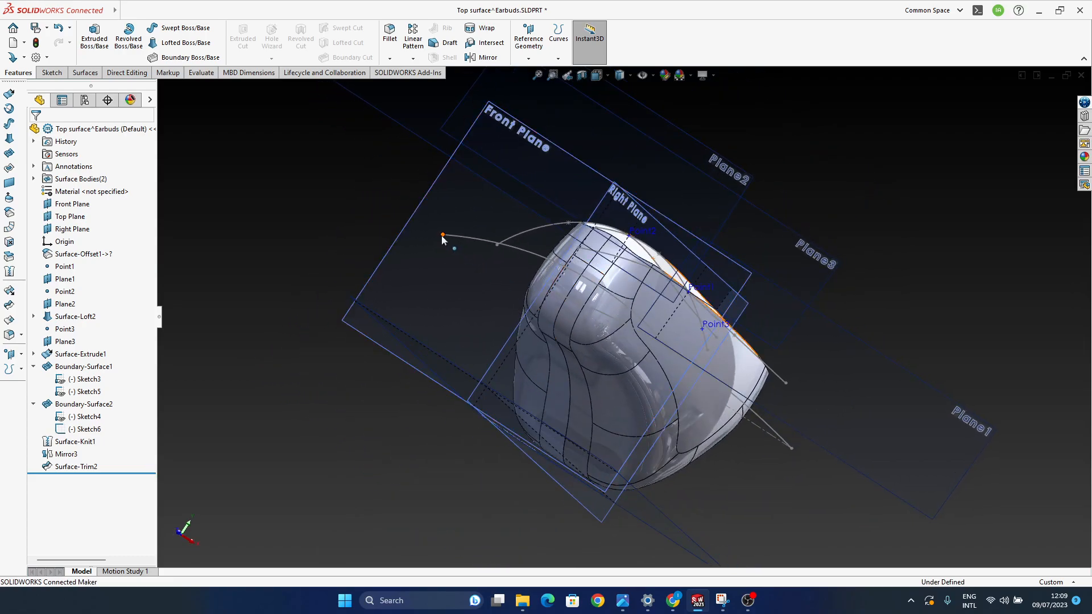
{"action": "middle_click_drag", "start_coordinate": [655, 287], "coordinate": [483, 374]}
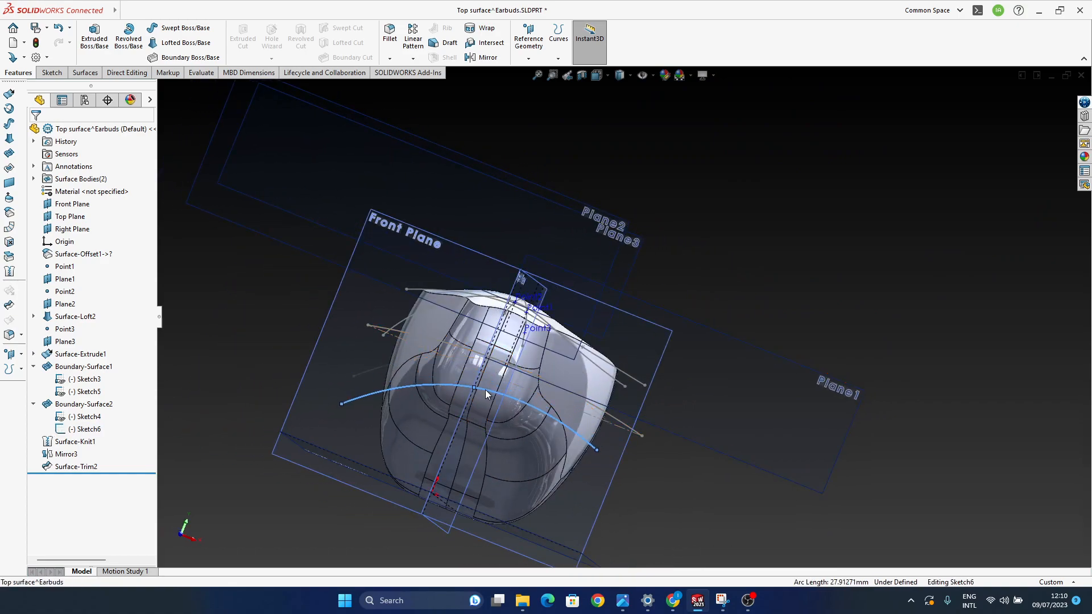
{"action": "middle_click_drag", "start_coordinate": [650, 385], "coordinate": [517, 394]}
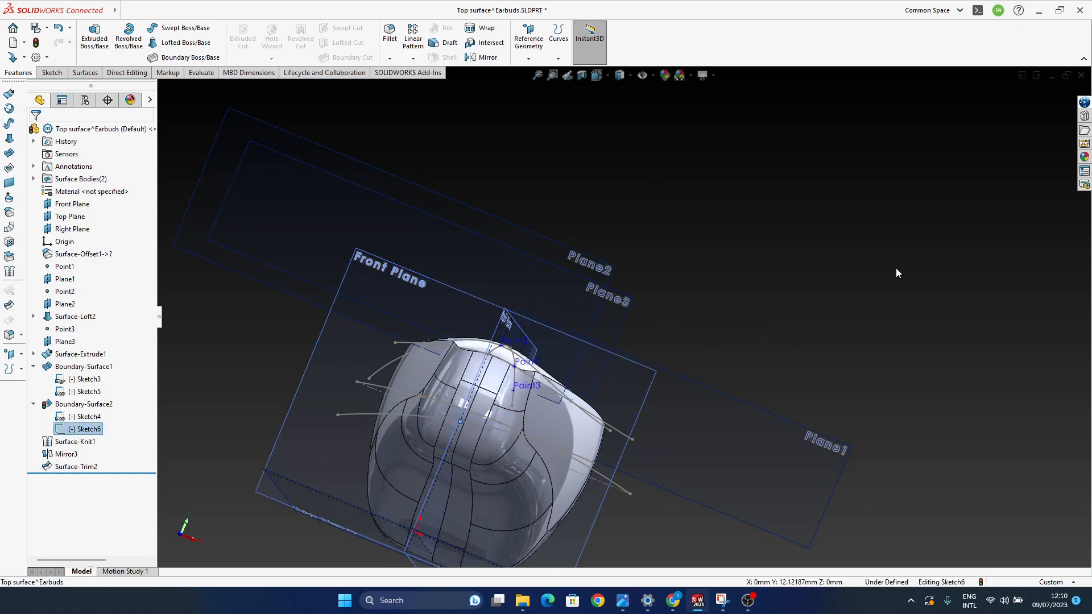
{"action": "left_click", "coordinate": [547, 450]}
Step: Roll back to Surface-Knit1, fine-tune the points of the Front Plane spline, and roll forward past Surface-Trim2
{"action": "mouse_move", "coordinate": [497, 415]}
{"action": "middle_mouse_down"}
{"action": "mouse_move", "coordinate": [480, 412]}
{"action": "mouse_move", "coordinate": [518, 416]}
{"action": "middle_mouse_up"}
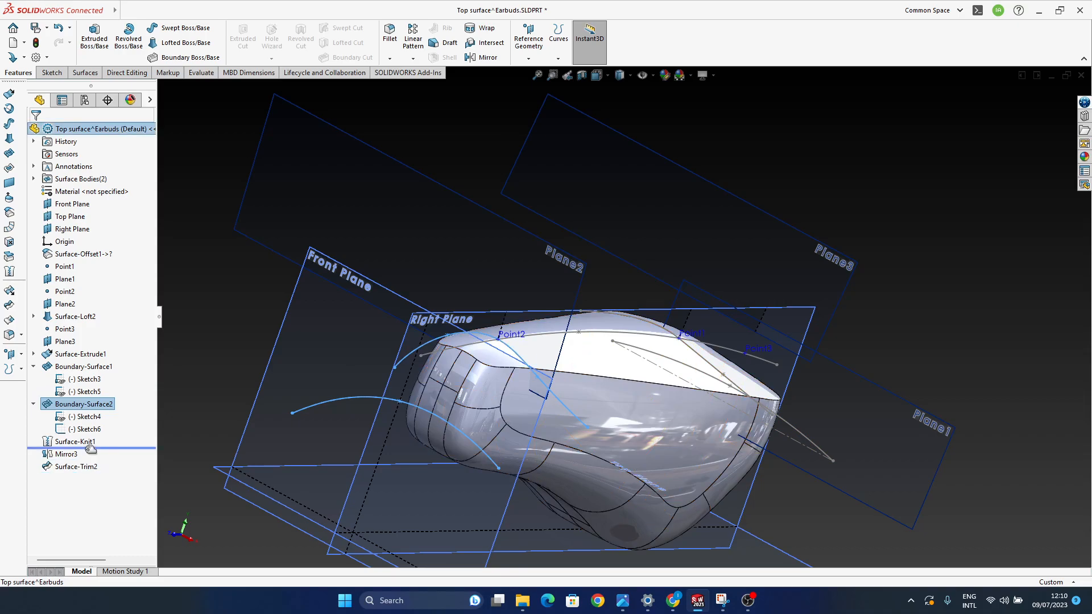
{"action": "left_click_drag", "start_coordinate": [91, 450], "coordinate": [90, 449]}
{"action": "middle_click_drag", "start_coordinate": [568, 410], "coordinate": [607, 412]}
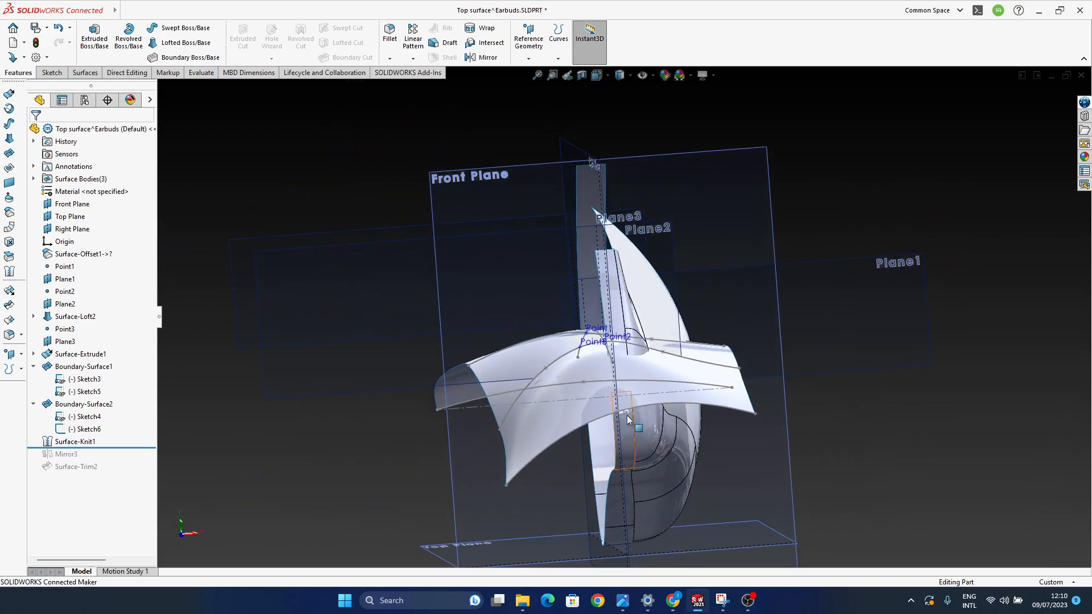
{"action": "left_click_drag", "start_coordinate": [510, 463], "coordinate": [518, 466]}
{"action": "left_click", "coordinate": [903, 386]}
{"action": "middle_click_drag", "start_coordinate": [852, 448], "coordinate": [635, 372]}
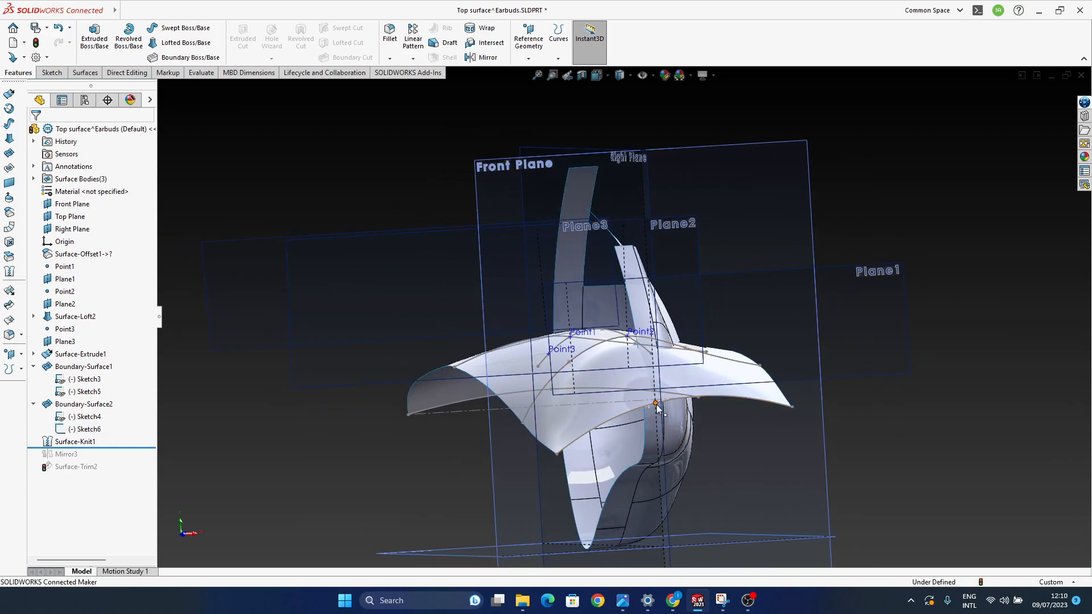
{"action": "mouse_move", "coordinate": [794, 440]}
{"action": "middle_mouse_down"}
{"action": "mouse_move", "coordinate": [700, 449]}
{"action": "mouse_move", "coordinate": [559, 503]}
{"action": "mouse_move", "coordinate": [617, 360]}
{"action": "mouse_move", "coordinate": [650, 444]}
{"action": "mouse_move", "coordinate": [654, 366]}
{"action": "mouse_move", "coordinate": [597, 317]}
{"action": "mouse_move", "coordinate": [583, 332]}
{"action": "middle_mouse_up"}
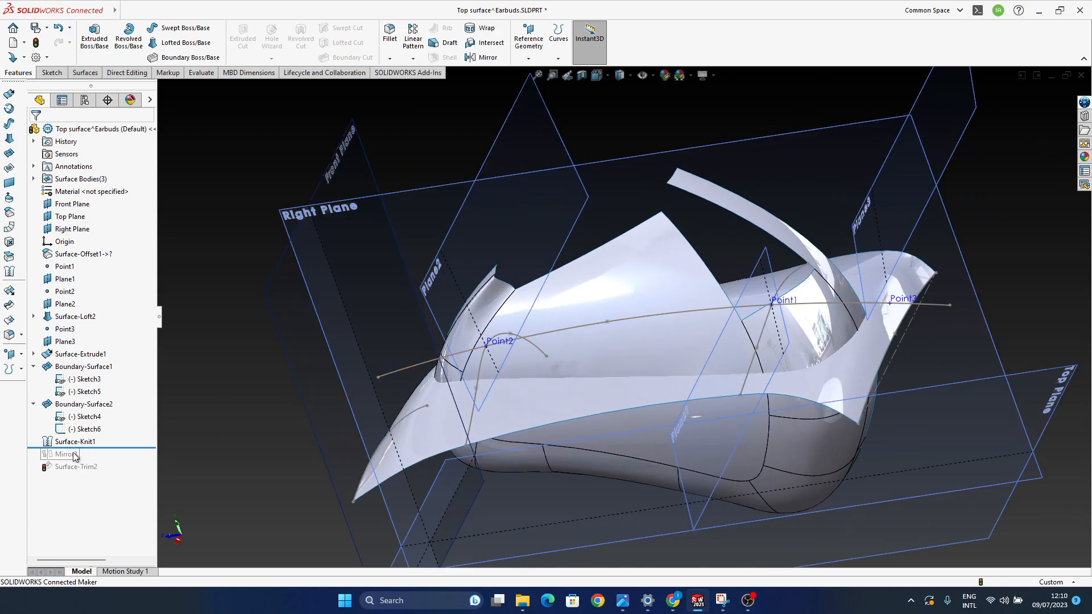
{"action": "left_click_drag", "start_coordinate": [111, 448], "coordinate": [106, 473]}
{"action": "middle_click_drag", "start_coordinate": [739, 470], "coordinate": [651, 429]}
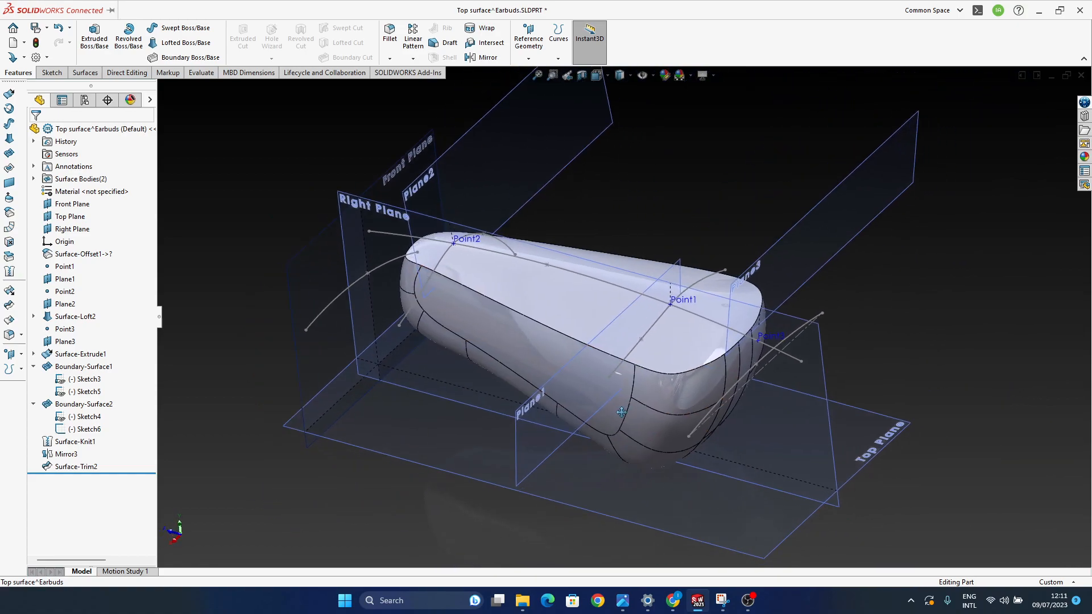
Step: Compare the trimmed top surface with the earbud reference photo in Snipping Tool, and return to SOLIDWORKS
{"action": "left_click", "coordinate": [755, 606]}
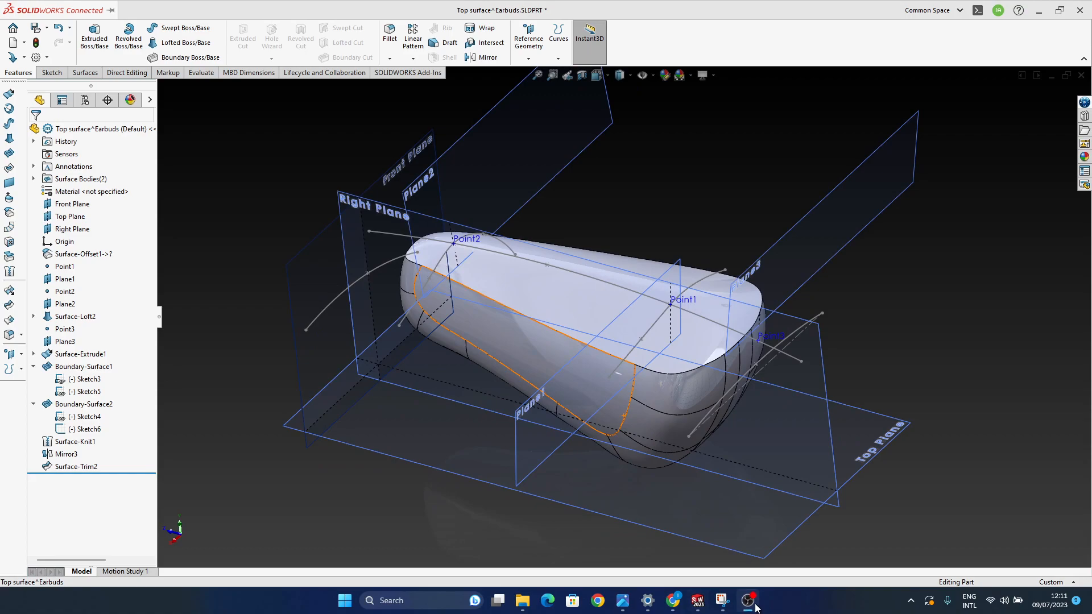
{"action": "middle_click_drag", "start_coordinate": [576, 380], "coordinate": [681, 570]}
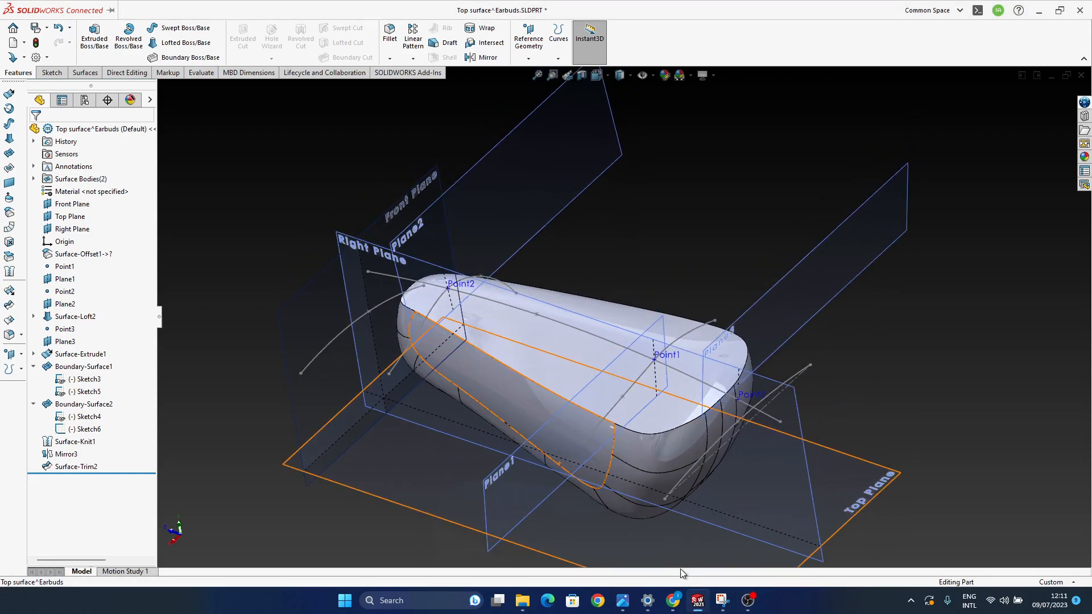
{"action": "left_click", "coordinate": [724, 603]}
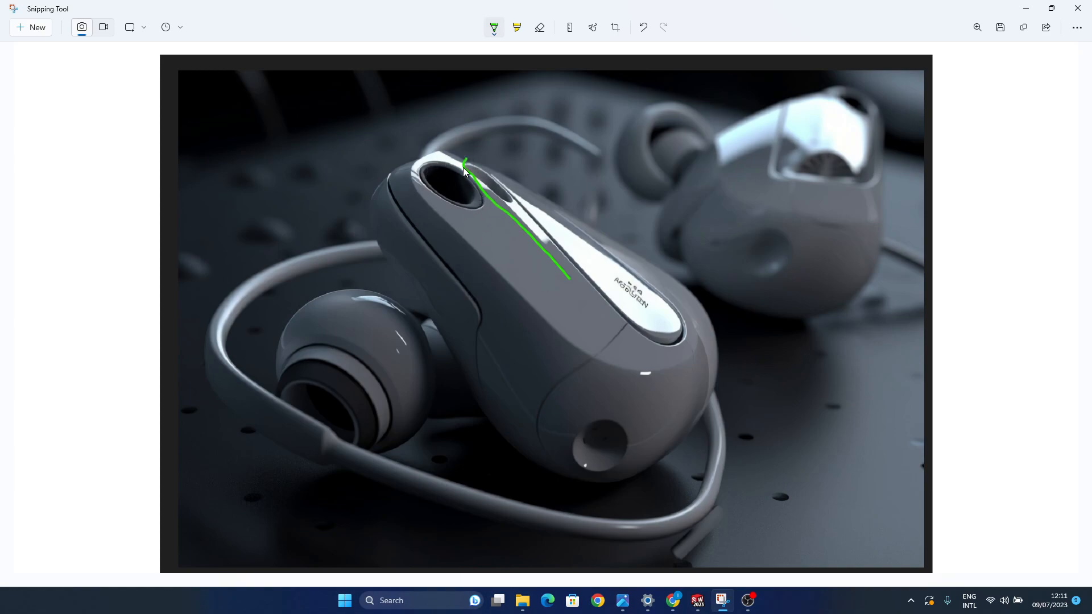
{"action": "left_click", "coordinate": [1028, 9]}
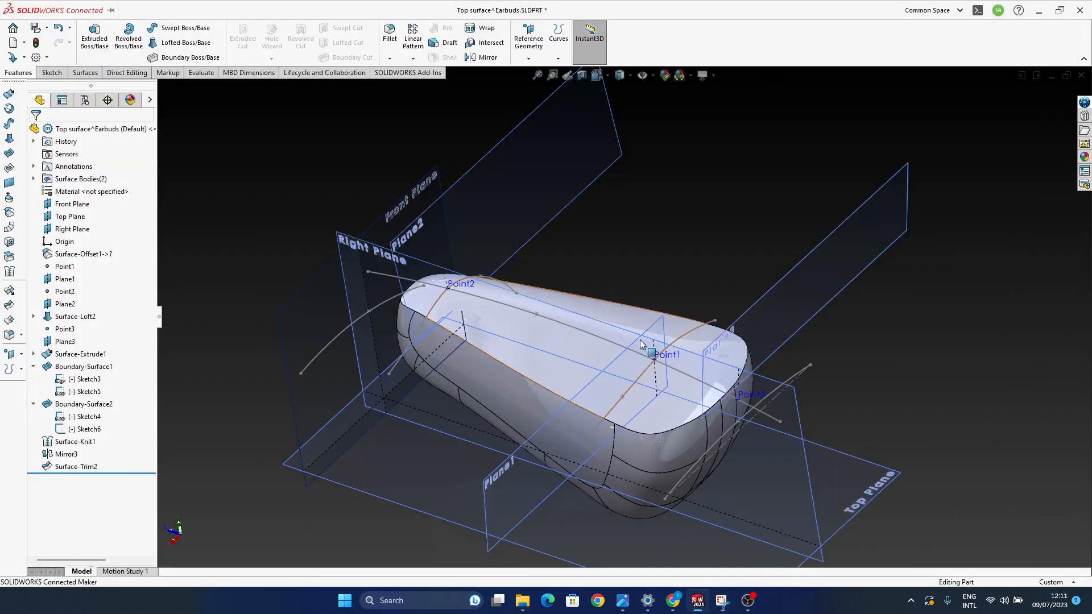
Step: Recheck the earbud's rounded narrow end against the reference photo in Snipping Tool and switch back to the SOLIDWORKS part
{"action": "mouse_move", "coordinate": [551, 322]}
{"action": "middle_mouse_down"}
{"action": "mouse_move", "coordinate": [559, 349]}
{"action": "mouse_move", "coordinate": [563, 337]}
{"action": "middle_mouse_up"}
{"action": "left_click", "coordinate": [749, 606]}
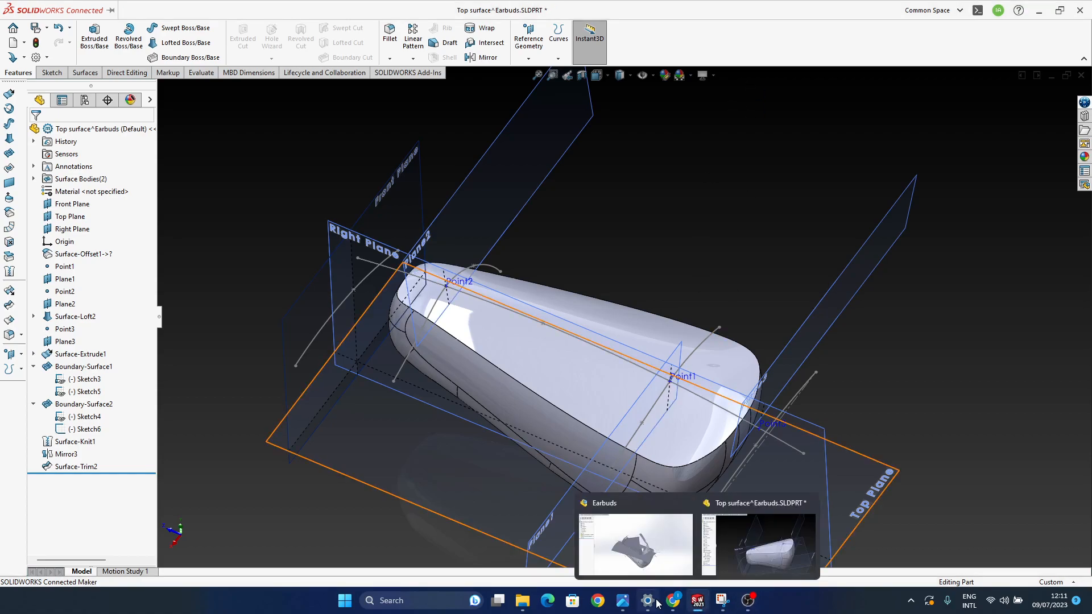
{"action": "left_click", "coordinate": [722, 601]}
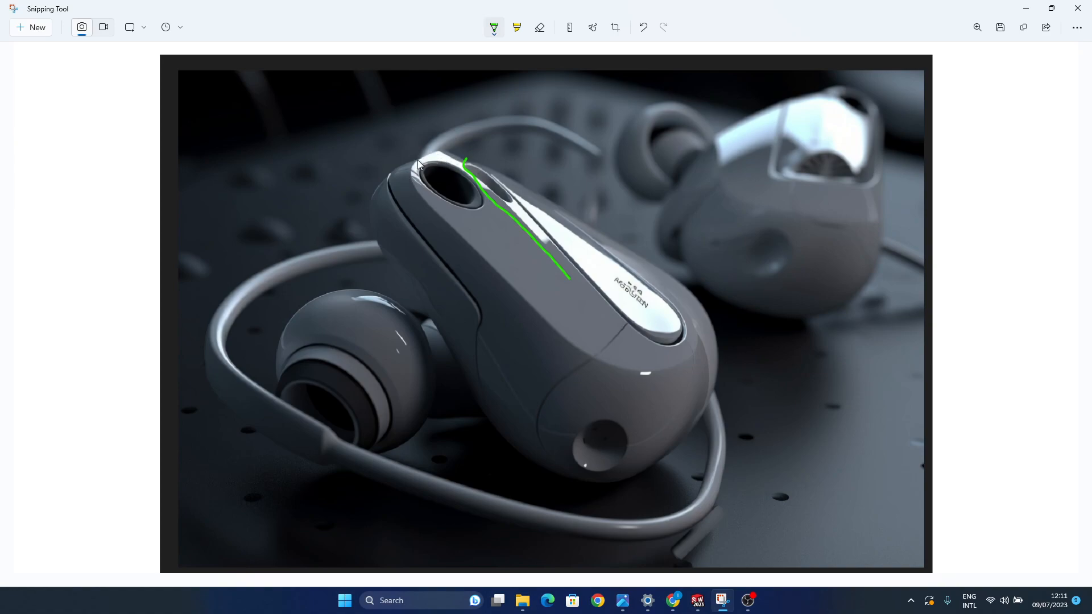
{"action": "left_click", "coordinate": [1028, 11]}
Step: Lower the end of the Front Plane spline to steepen the curve at the earbud's narrow end and exit its sketch
{"action": "middle_click_drag", "start_coordinate": [767, 386], "coordinate": [586, 450]}
{"action": "left_click_drag", "start_coordinate": [391, 332], "coordinate": [377, 375]}
{"action": "left_click", "coordinate": [762, 373]}
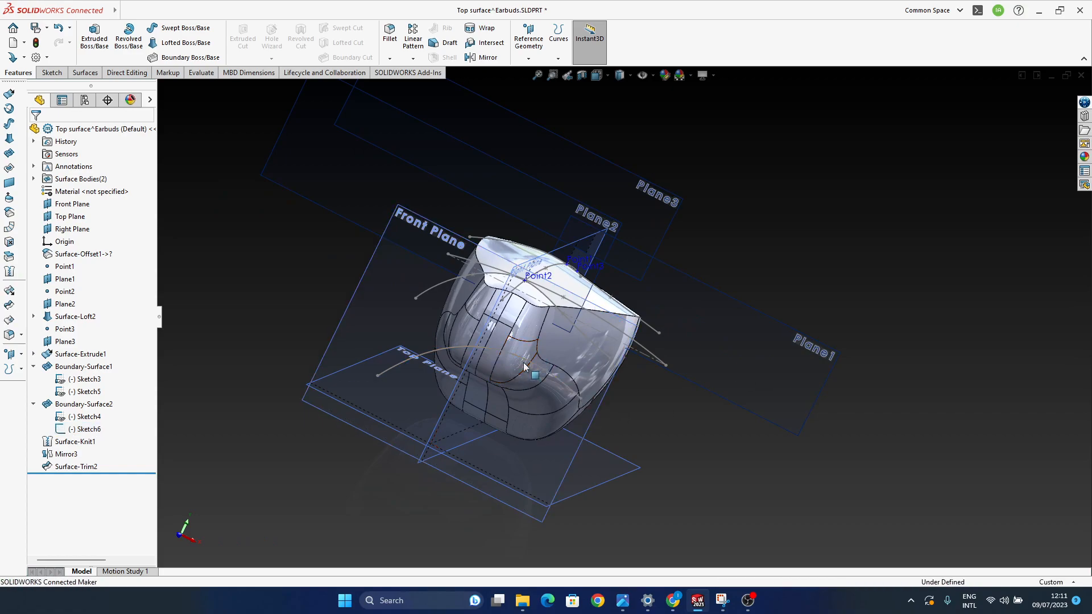
{"action": "middle_click_drag", "start_coordinate": [528, 369], "coordinate": [574, 347]}
{"action": "left_click_drag", "start_coordinate": [573, 348], "coordinate": [561, 372]}
{"action": "left_click", "coordinate": [726, 342]}
{"action": "mouse_move", "coordinate": [725, 343]}
{"action": "middle_mouse_down"}
{"action": "mouse_move", "coordinate": [631, 378]}
{"action": "mouse_move", "coordinate": [797, 392]}
{"action": "mouse_move", "coordinate": [816, 370]}
{"action": "middle_mouse_up"}
{"action": "middle_click_drag", "start_coordinate": [600, 421], "coordinate": [619, 373]}
{"action": "double_click", "coordinate": [636, 328]}
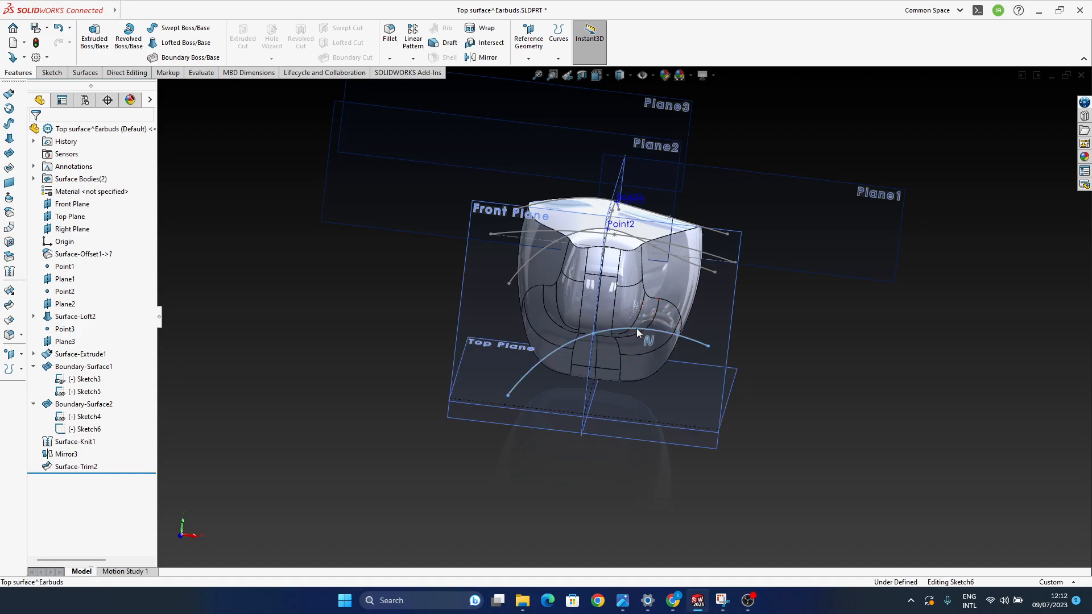
{"action": "left_click", "coordinate": [782, 400]}
Step: Try lowering the outer end and shifting the intermediate point of the spline through Point2, and undo the last spline change
{"action": "mouse_move", "coordinate": [603, 368]}
{"action": "middle_mouse_down"}
{"action": "mouse_move", "coordinate": [626, 389]}
{"action": "mouse_move", "coordinate": [669, 363]}
{"action": "mouse_move", "coordinate": [742, 396]}
{"action": "mouse_move", "coordinate": [620, 326]}
{"action": "middle_mouse_up"}
{"action": "left_click_drag", "start_coordinate": [502, 300], "coordinate": [488, 333]}
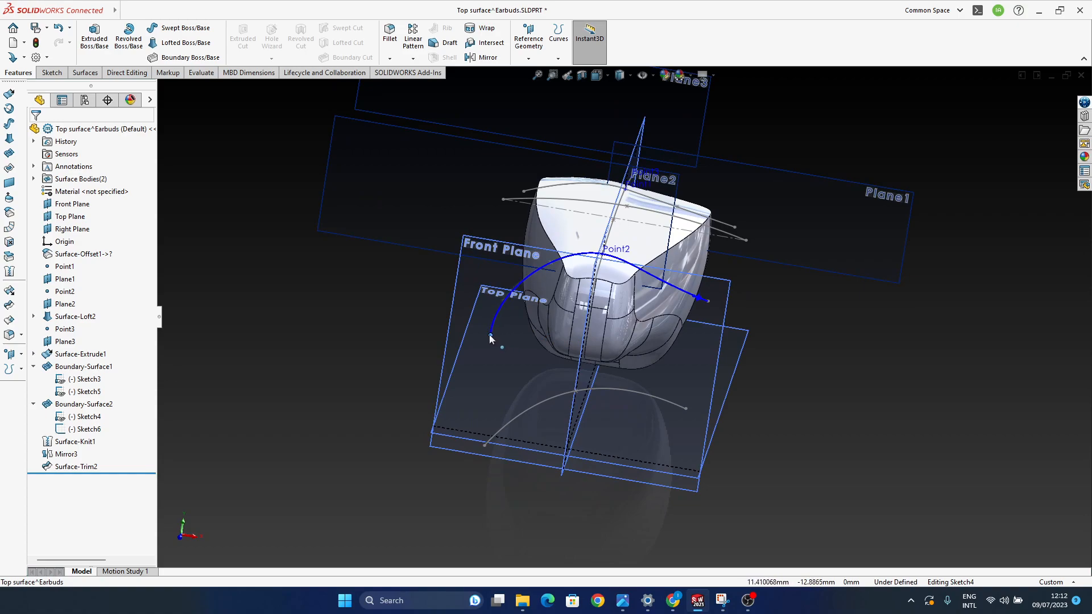
{"action": "left_click", "coordinate": [551, 264]}
{"action": "left_click_drag", "start_coordinate": [551, 266], "coordinate": [557, 271]}
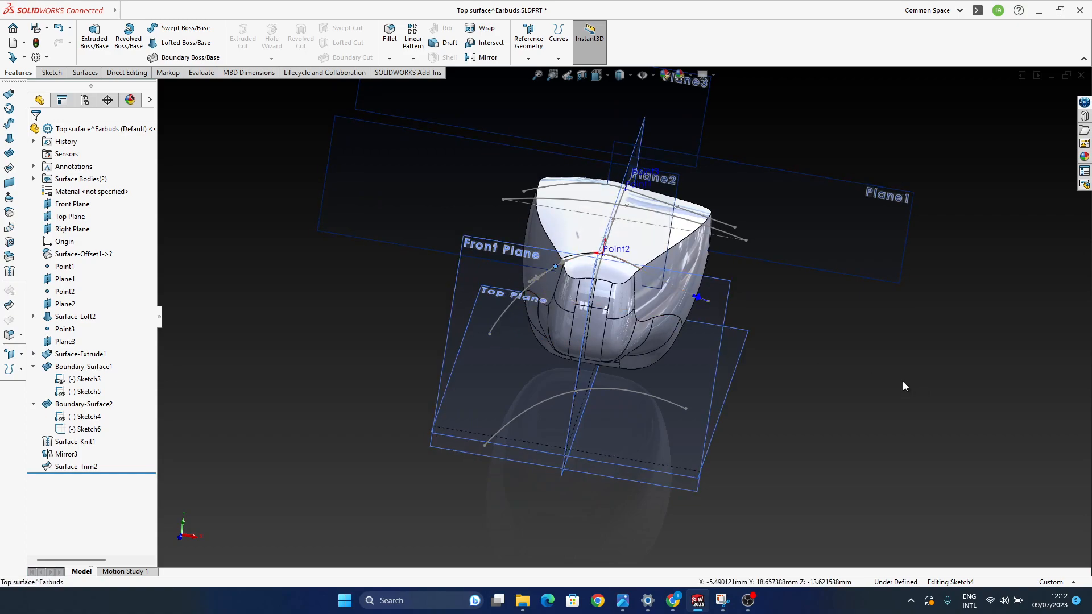
{"action": "middle_click_drag", "start_coordinate": [589, 332], "coordinate": [757, 319]}
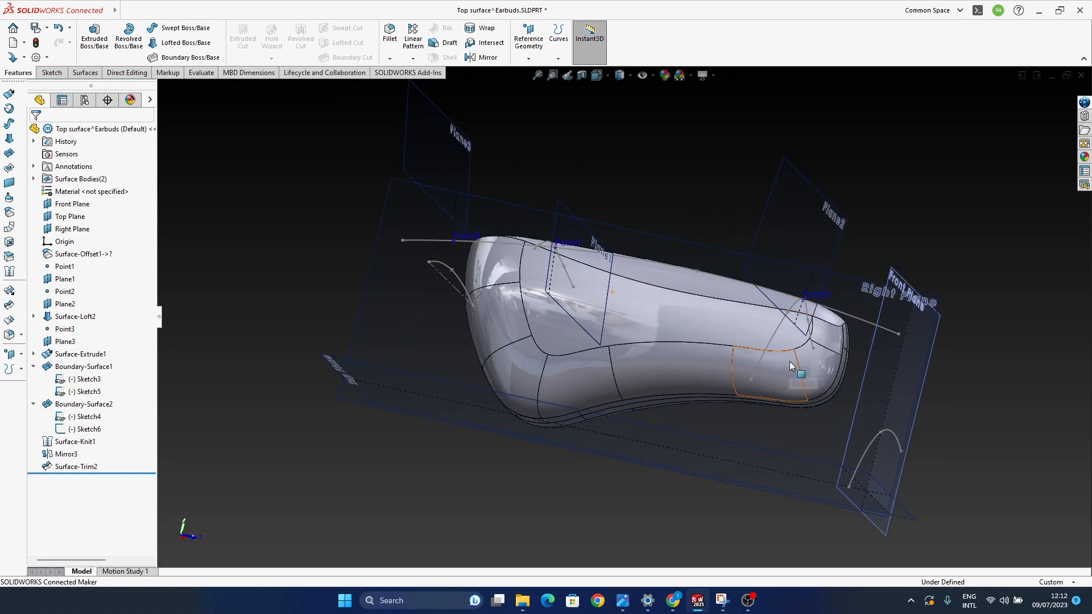
{"action": "key", "text": "ctrl+z"}
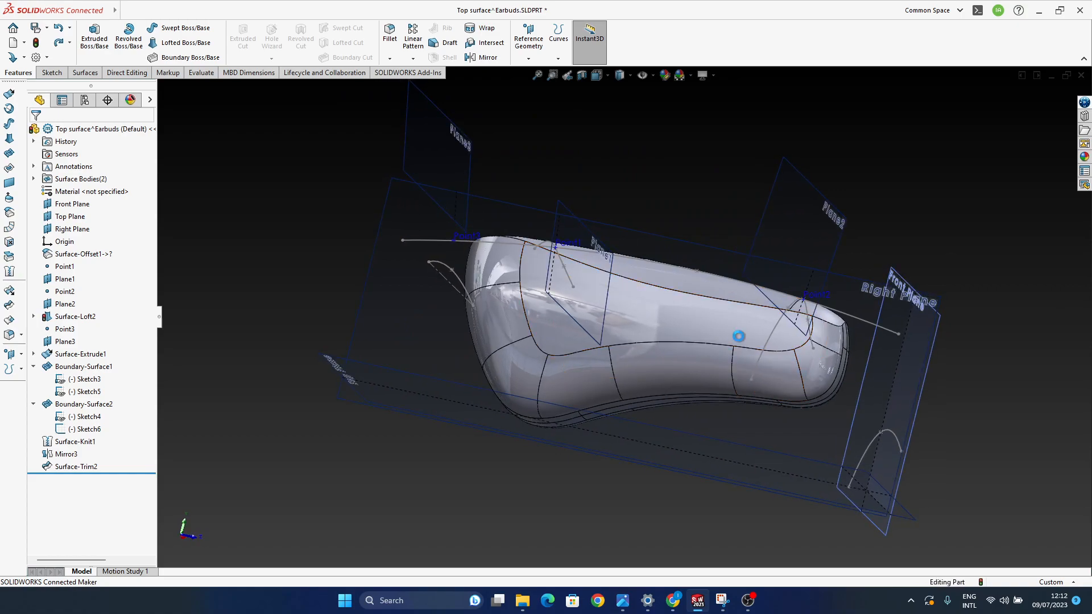
Step: Roll the model back before Surface-Knit1, examine the boundary surfaces around the body, and roll forward past Surface-Knit1
{"action": "middle_click_drag", "start_coordinate": [740, 338], "coordinate": [629, 366]}
{"action": "scroll", "coordinate": [629, 367], "scroll_direction": "down", "scroll_amount": 3}
{"action": "middle_click_drag", "start_coordinate": [592, 325], "coordinate": [524, 284], "text": "ctrl"}
{"action": "middle_click_drag", "start_coordinate": [571, 370], "coordinate": [614, 282]}
{"action": "left_click_drag", "start_coordinate": [110, 474], "coordinate": [117, 436]}
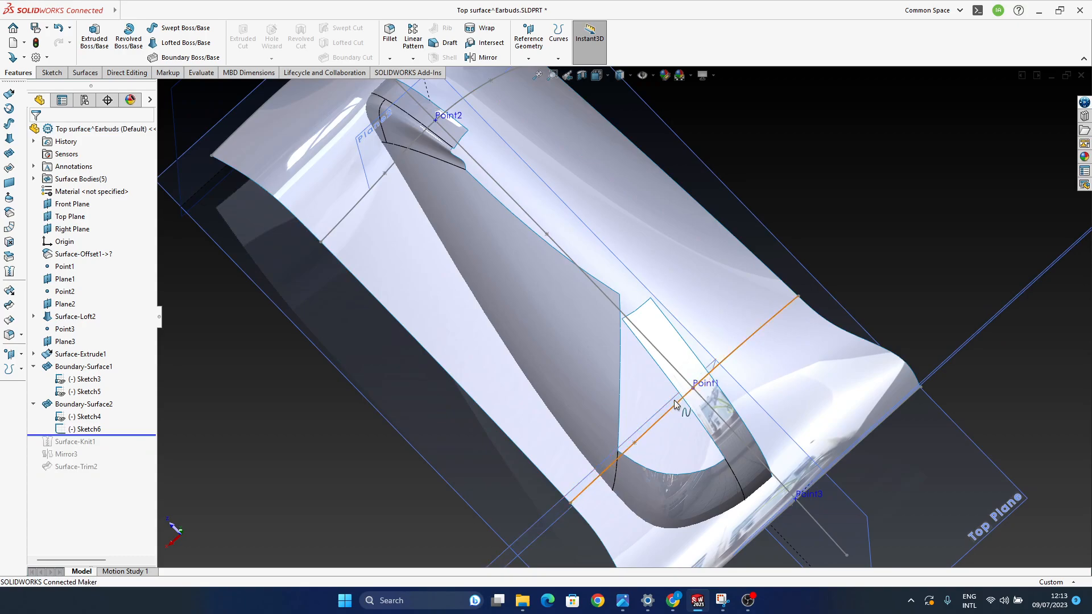
{"action": "middle_click_drag", "start_coordinate": [613, 419], "coordinate": [532, 364]}
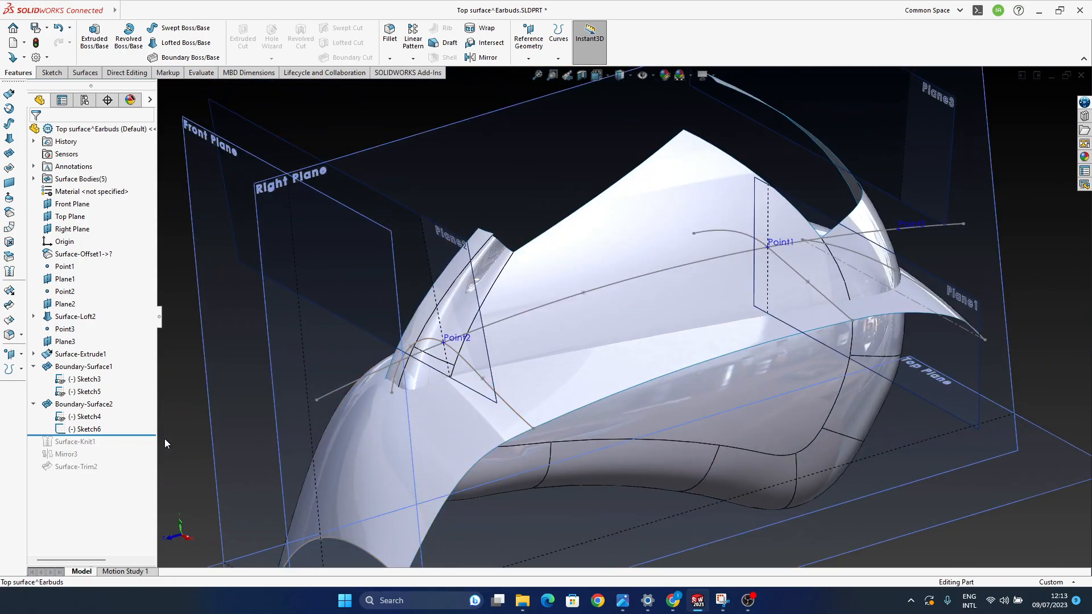
{"action": "left_click_drag", "start_coordinate": [143, 435], "coordinate": [143, 448]}
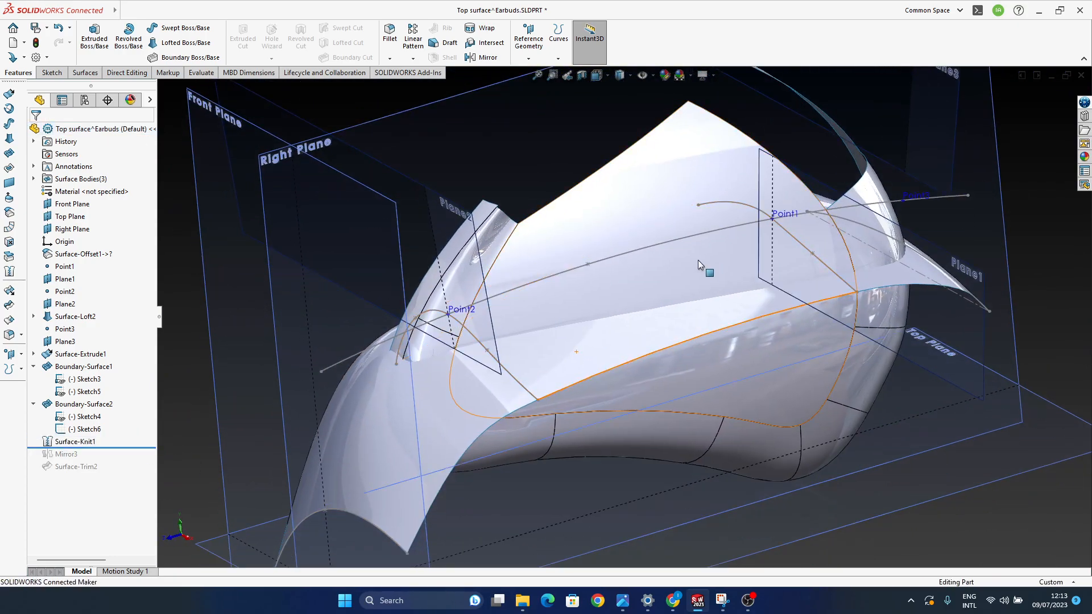
Step: Trim the side wall surface with Surface-Knit1 as the trim tool, keeping the portion below the knitted top surface
{"action": "middle_click_drag", "start_coordinate": [660, 386], "coordinate": [623, 358]}
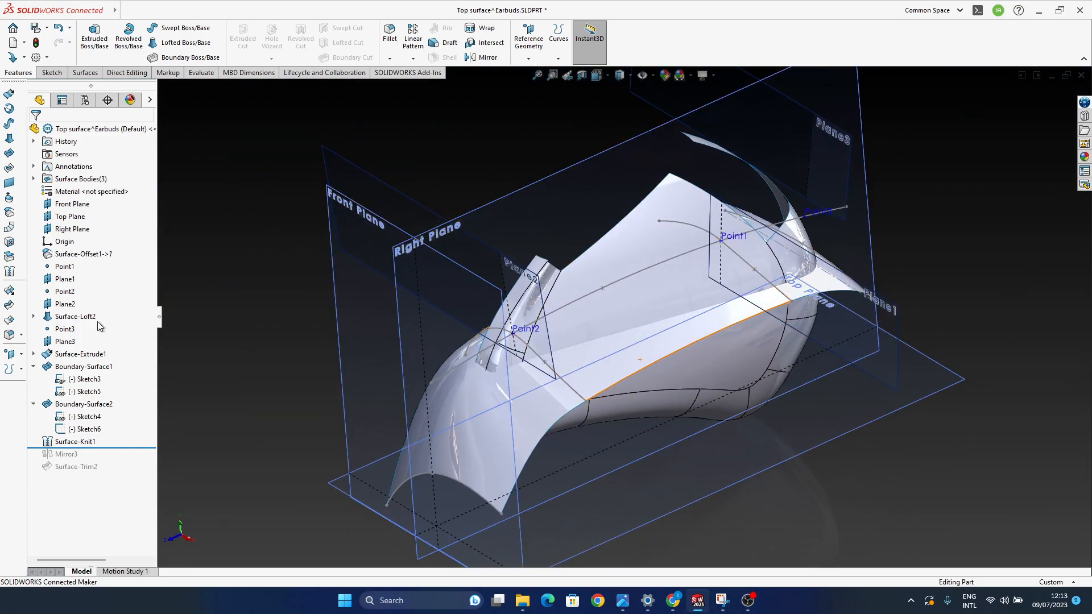
{"action": "left_click", "coordinate": [10, 307]}
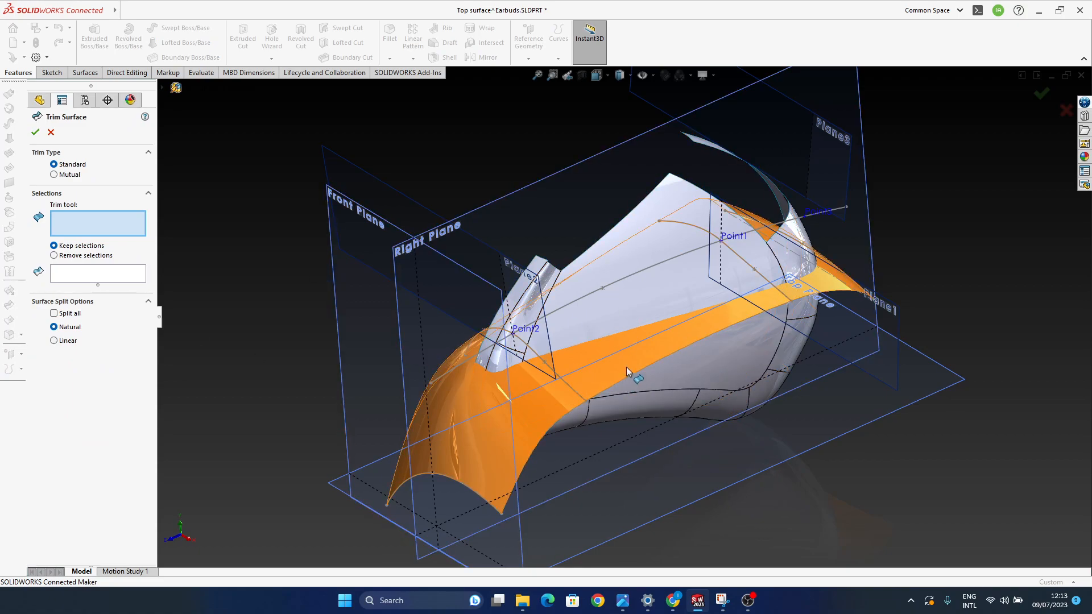
{"action": "left_click", "coordinate": [598, 374]}
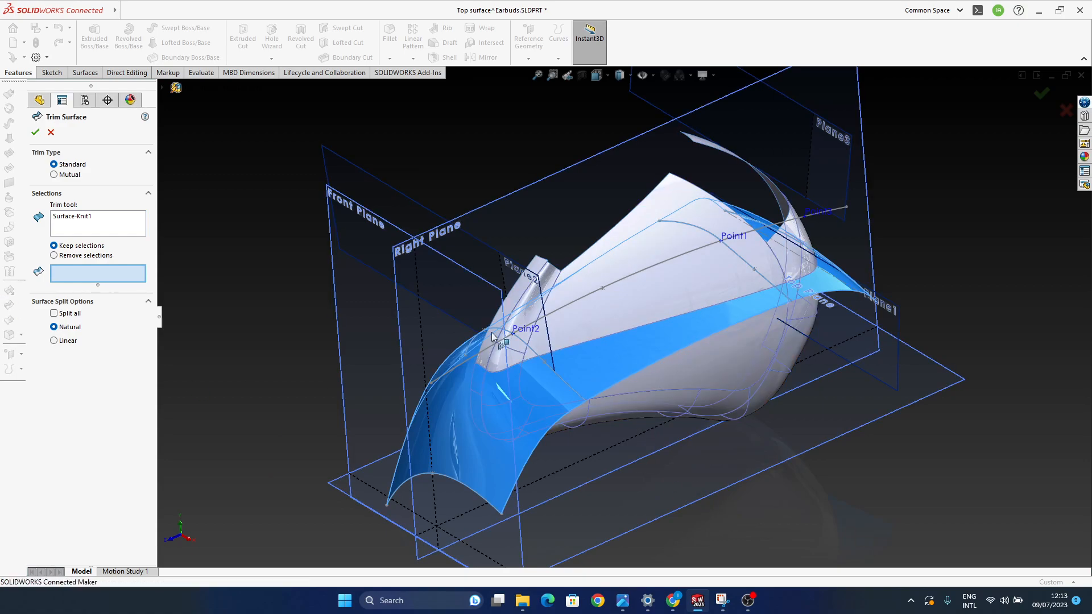
{"action": "left_click", "coordinate": [702, 388]}
{"action": "left_click", "coordinate": [1043, 97]}
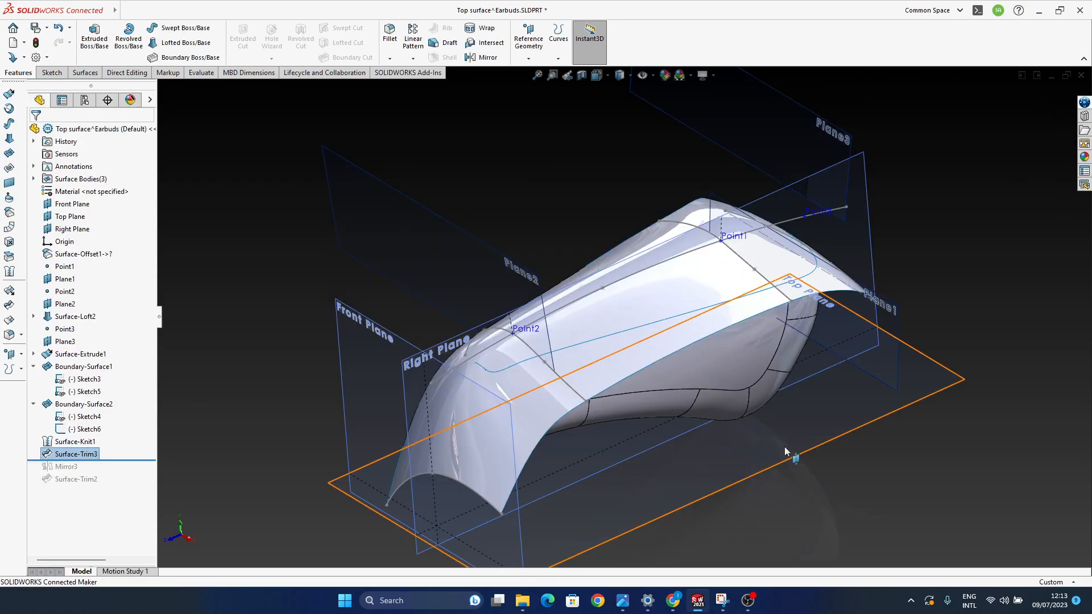
Step: Mirror the trimmed side wall surface body about the Right Plane
{"action": "middle_click_drag", "start_coordinate": [786, 449], "coordinate": [621, 369]}
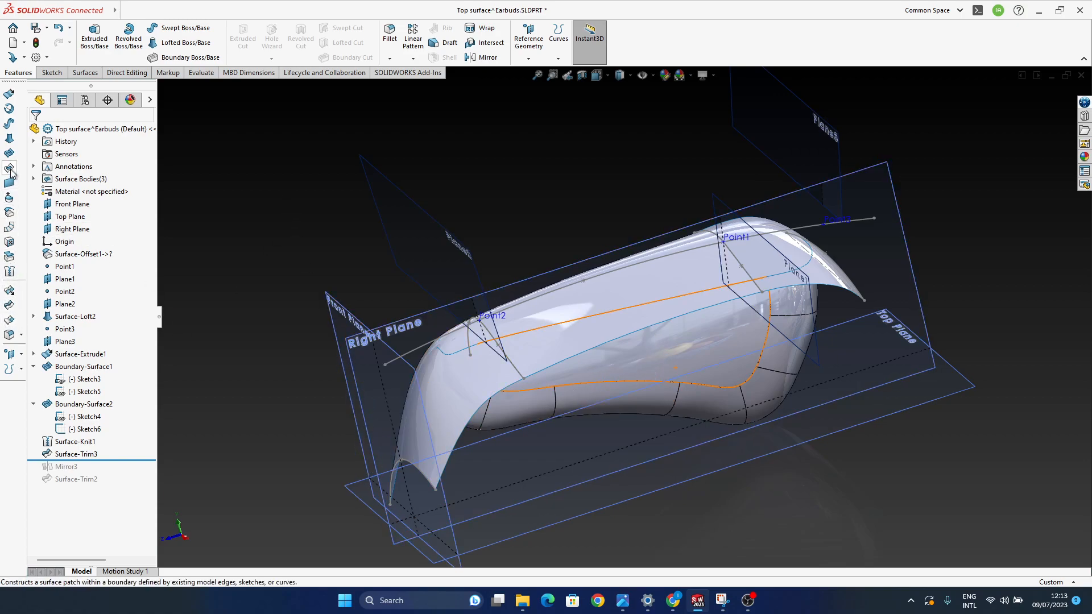
{"action": "middle_click_drag", "start_coordinate": [575, 419], "coordinate": [660, 526]}
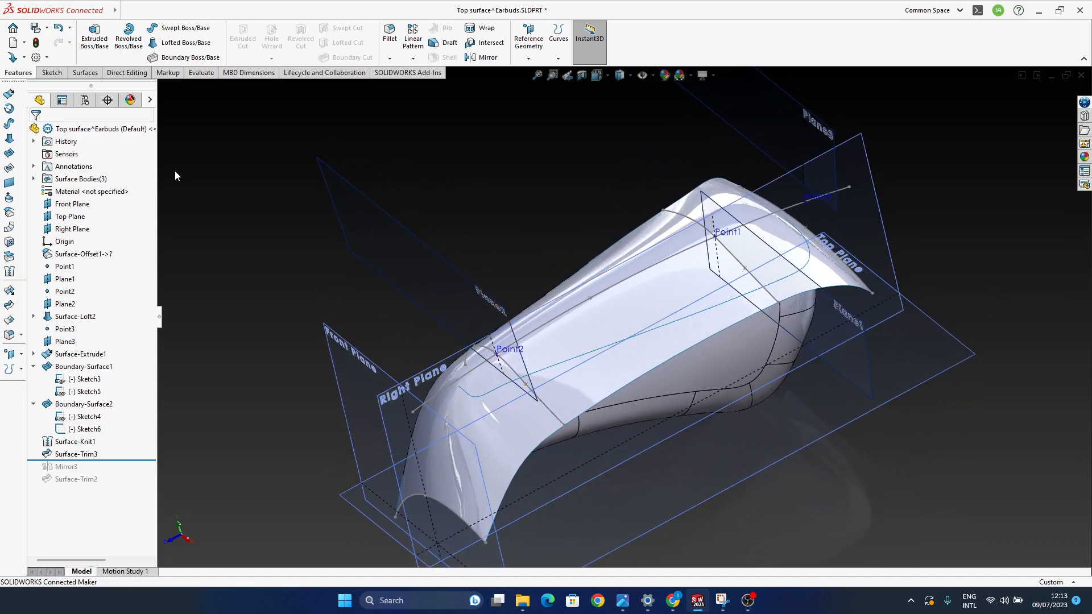
{"action": "left_click", "coordinate": [483, 57]}
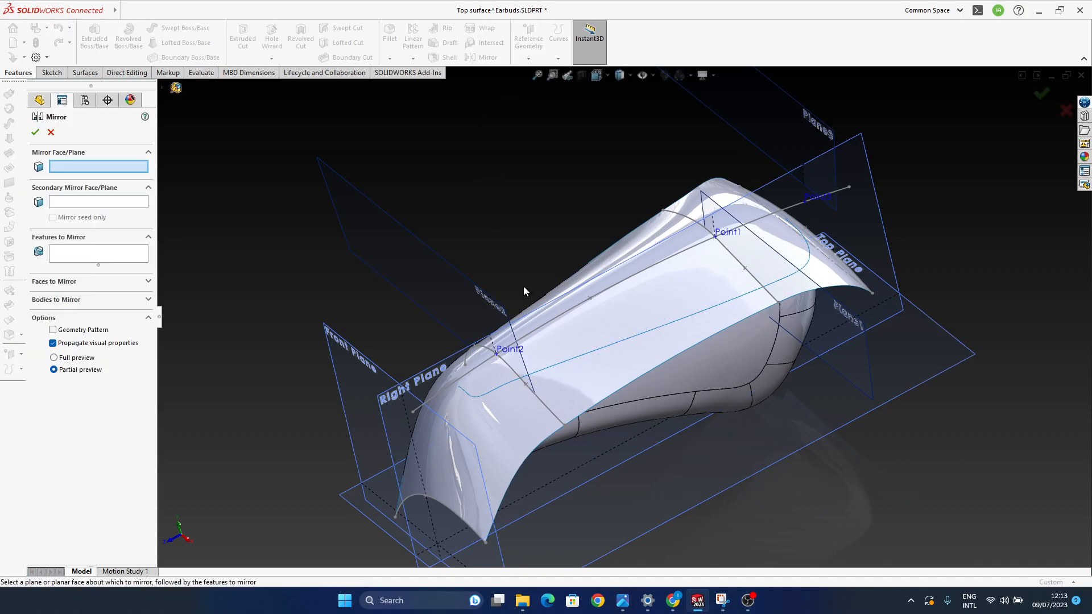
{"action": "middle_click_drag", "start_coordinate": [512, 389], "coordinate": [500, 366]}
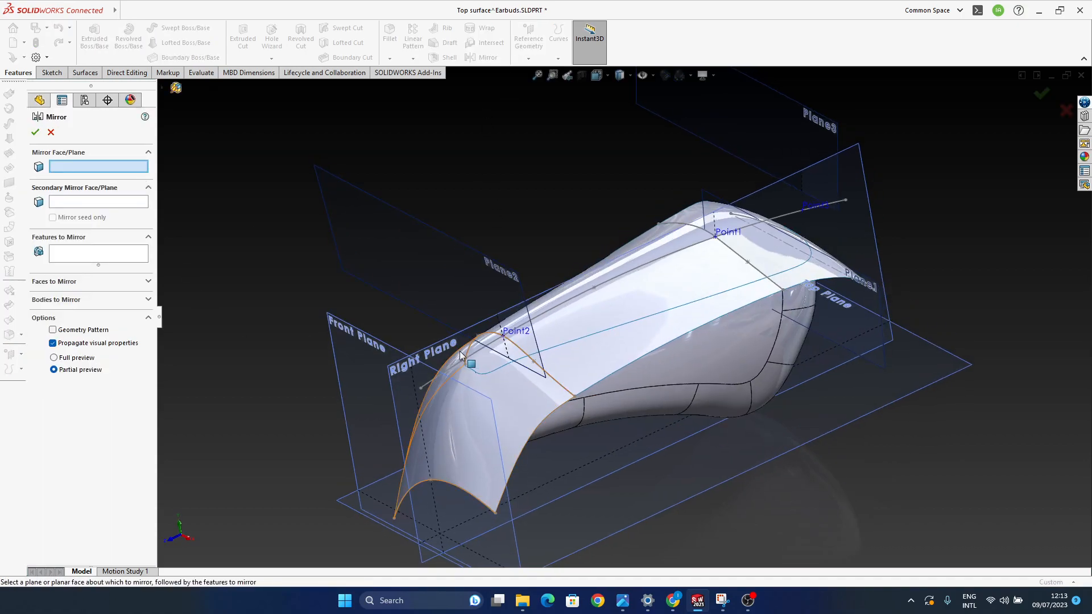
{"action": "left_click", "coordinate": [427, 358]}
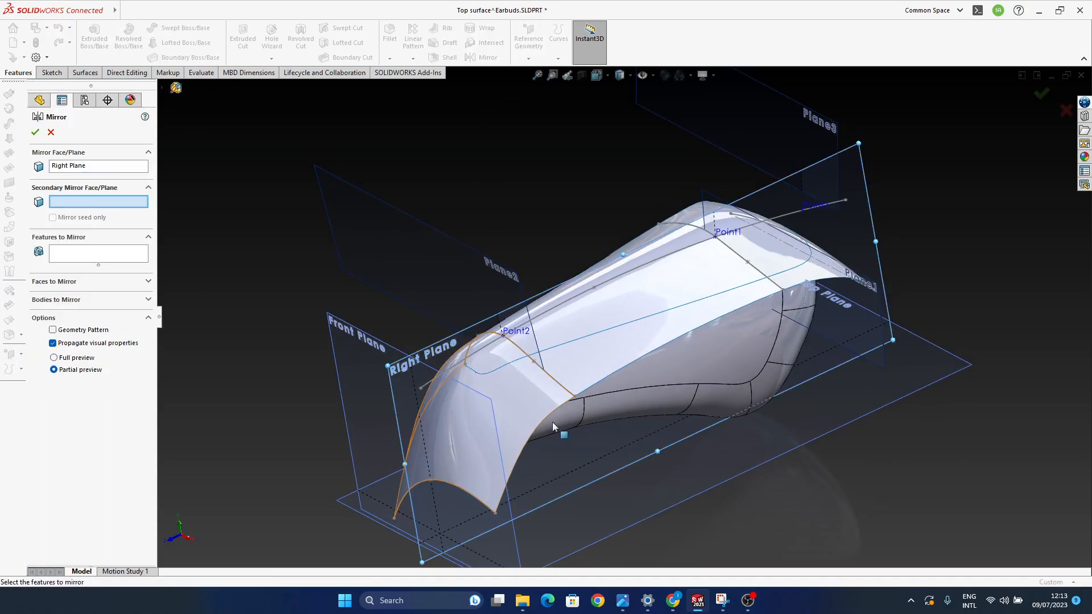
{"action": "left_click", "coordinate": [101, 282]}
{"action": "left_click", "coordinate": [102, 282]}
{"action": "left_click", "coordinate": [91, 301]}
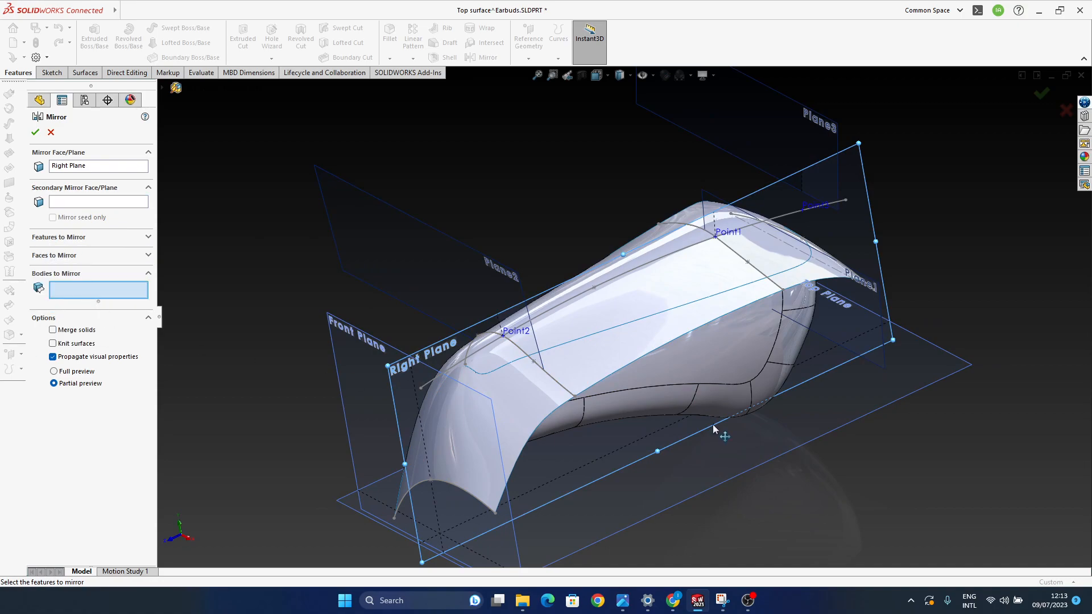
{"action": "left_click", "coordinate": [712, 375]}
{"action": "left_click", "coordinate": [34, 132]}
Step: Examine the mirrored and trimmed surfaces and compare them with the earbud reference photo in Snipping Tool
{"action": "middle_click_drag", "start_coordinate": [596, 425], "coordinate": [582, 397]}
{"action": "left_click", "coordinate": [86, 454]}
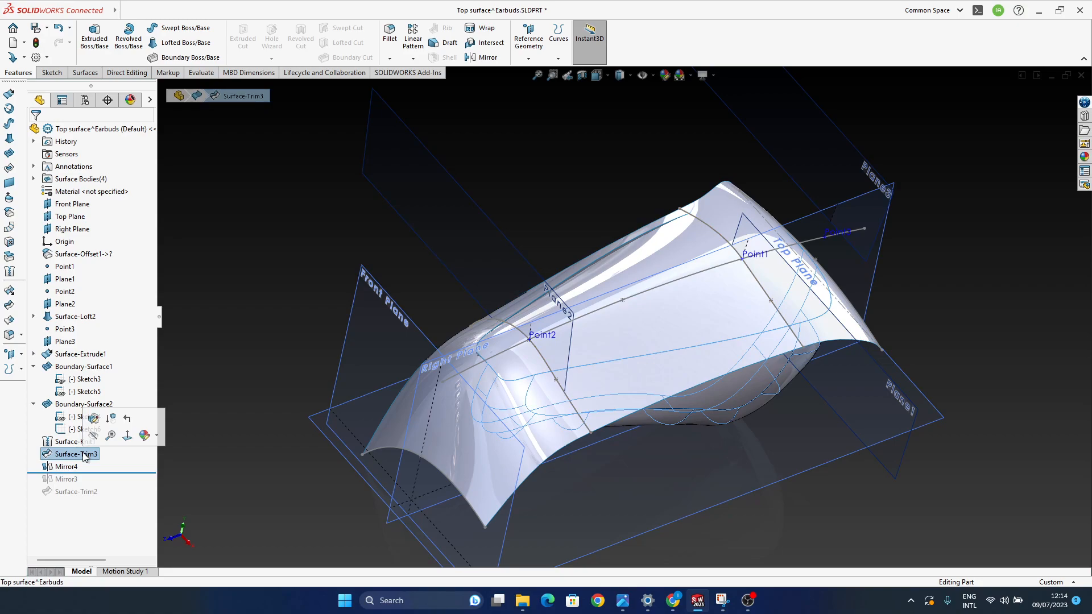
{"action": "middle_click_drag", "start_coordinate": [569, 390], "coordinate": [579, 383]}
{"action": "middle_click_drag", "start_coordinate": [561, 338], "coordinate": [632, 380]}
{"action": "left_click", "coordinate": [910, 276]}
{"action": "middle_click_drag", "start_coordinate": [696, 426], "coordinate": [658, 480]}
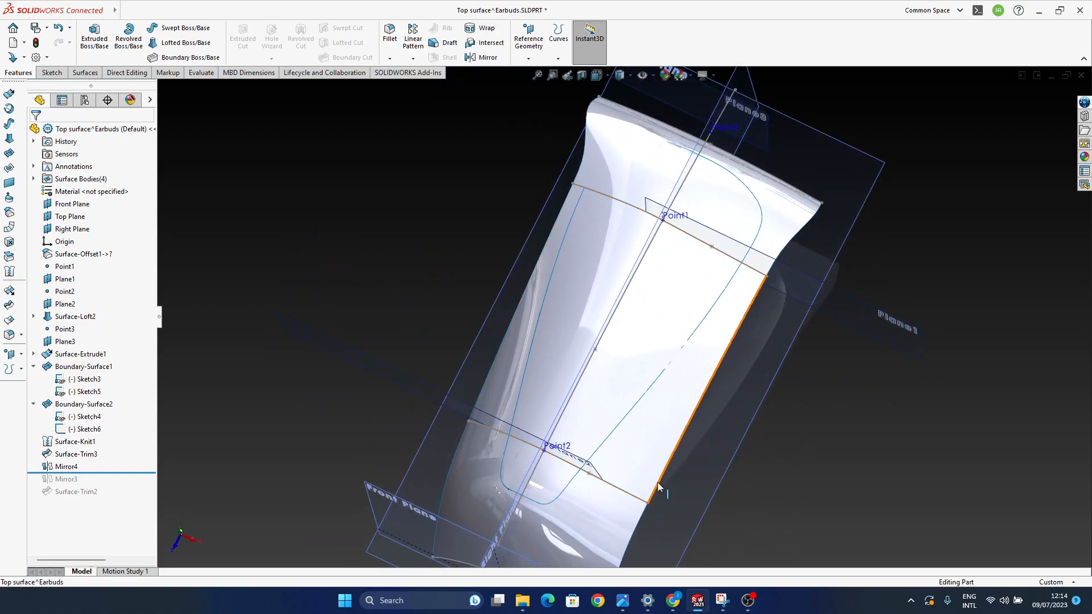
{"action": "left_click", "coordinate": [731, 596]}
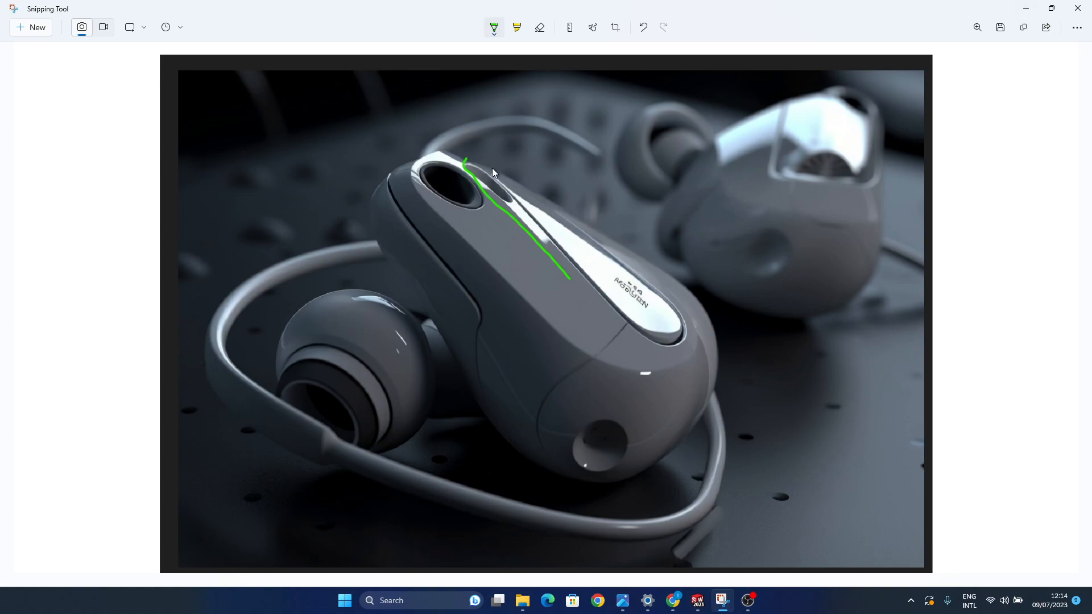
{"action": "left_click", "coordinate": [1027, 9]}
{"action": "middle_click_drag", "start_coordinate": [629, 319], "coordinate": [614, 402]}
{"action": "middle_click_drag", "start_coordinate": [611, 307], "coordinate": [605, 345]}
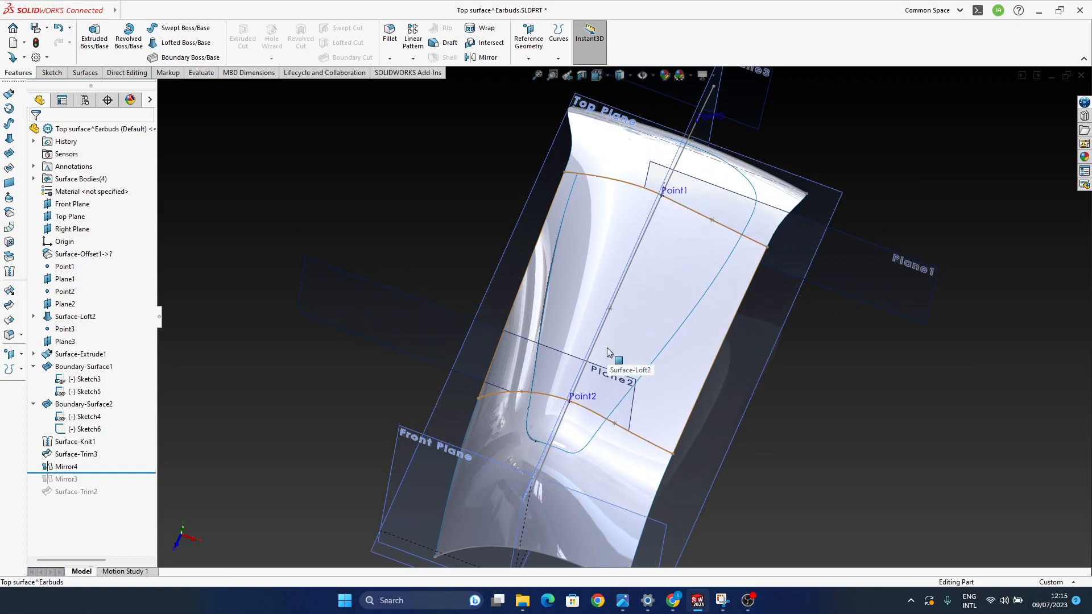
{"action": "middle_click_drag", "start_coordinate": [607, 348], "coordinate": [493, 408]}
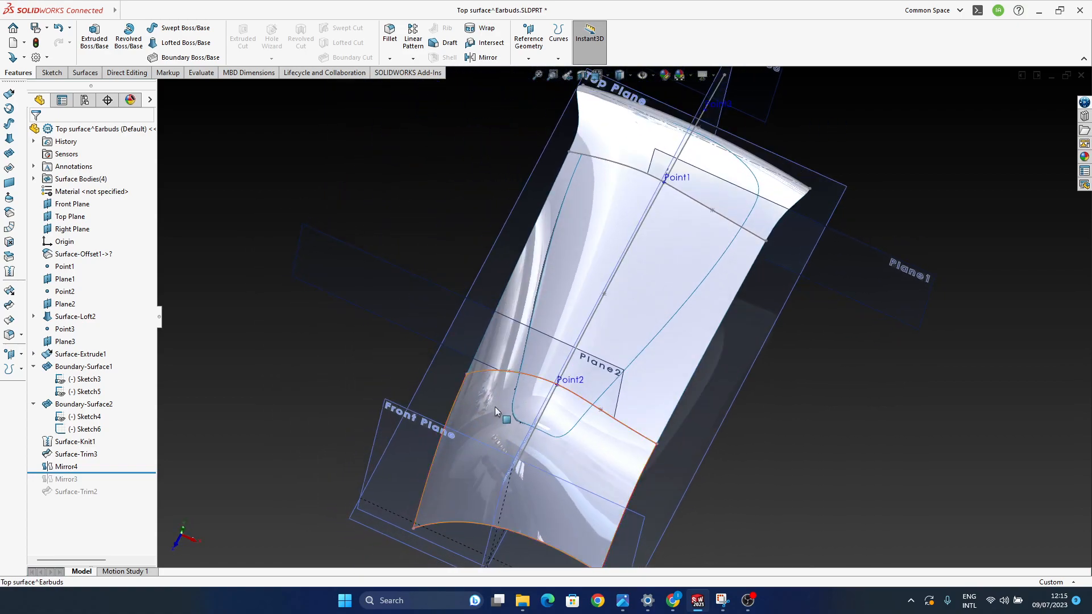
{"action": "left_click", "coordinate": [721, 601]}
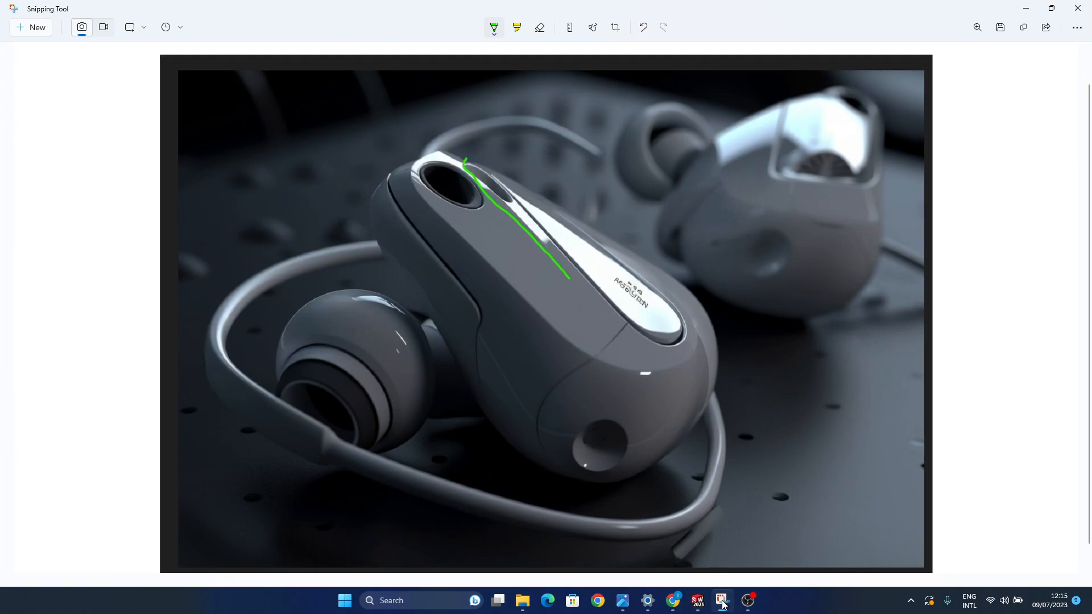
{"action": "left_click", "coordinate": [723, 602]}
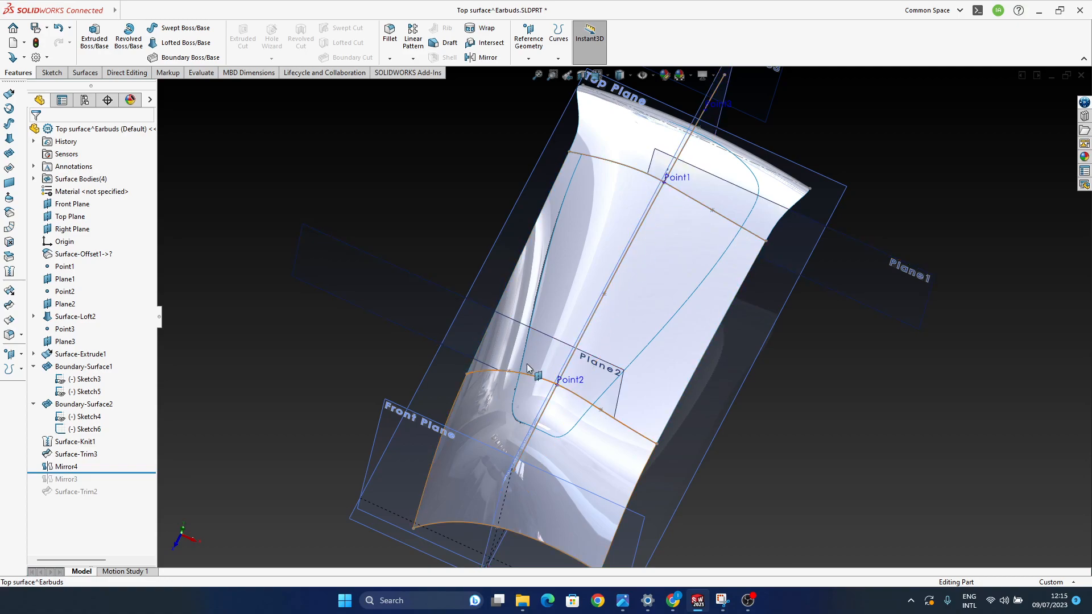
{"action": "left_click", "coordinate": [722, 601]}
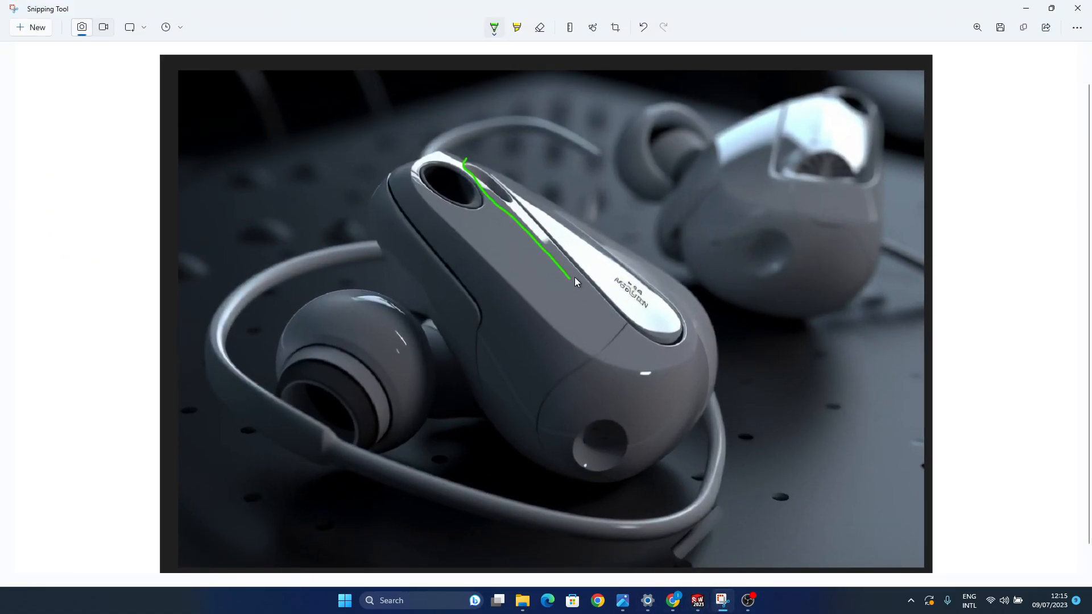
{"action": "left_click", "coordinate": [721, 601]}
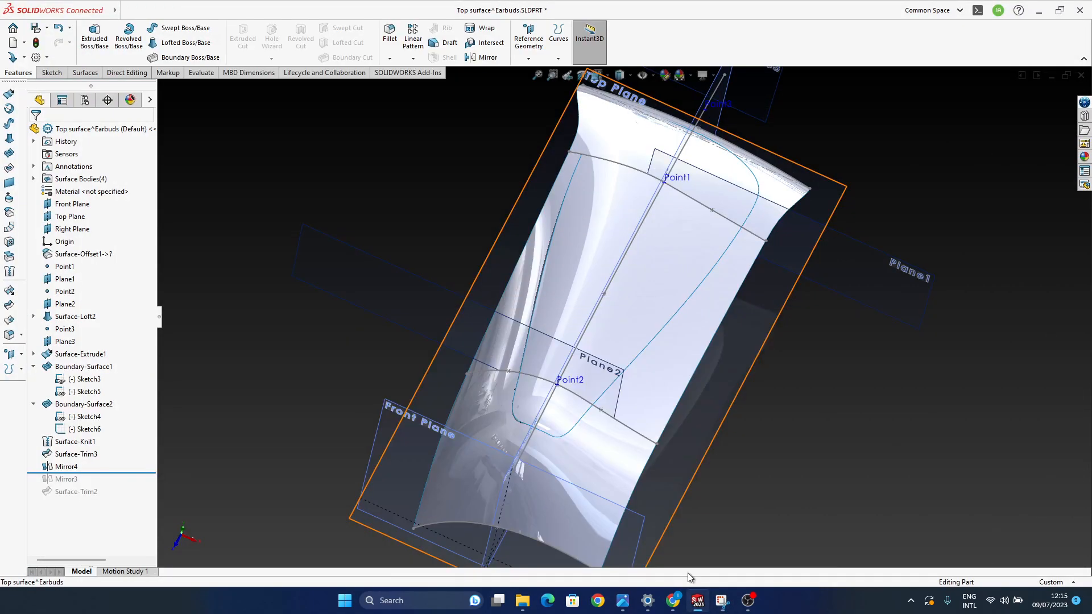
{"action": "middle_click_drag", "start_coordinate": [591, 371], "coordinate": [605, 434]}
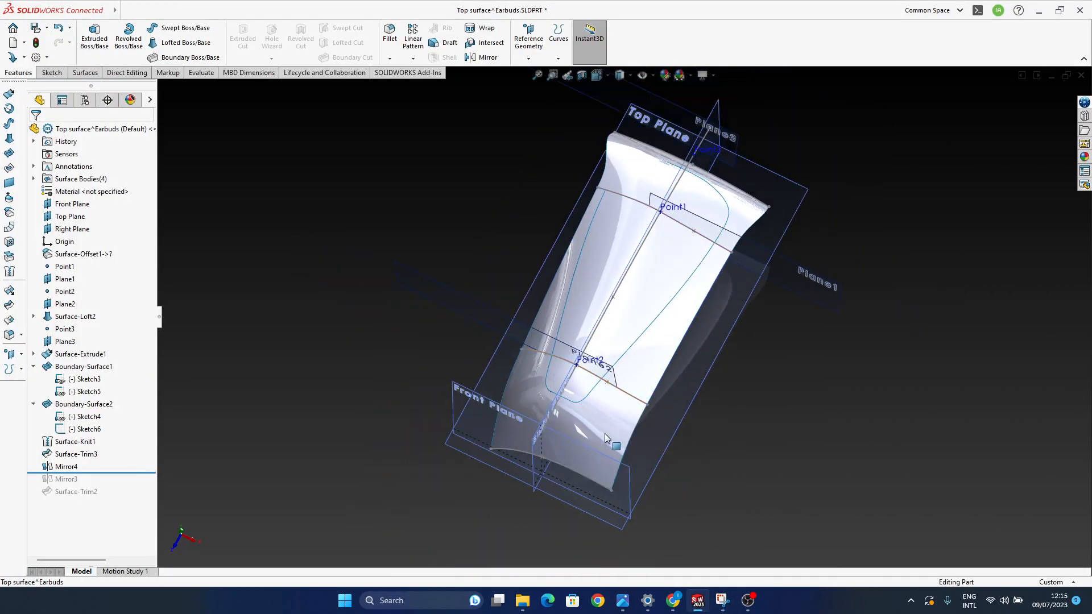
{"action": "left_click", "coordinate": [665, 424]}
{"action": "left_click", "coordinate": [714, 397]}
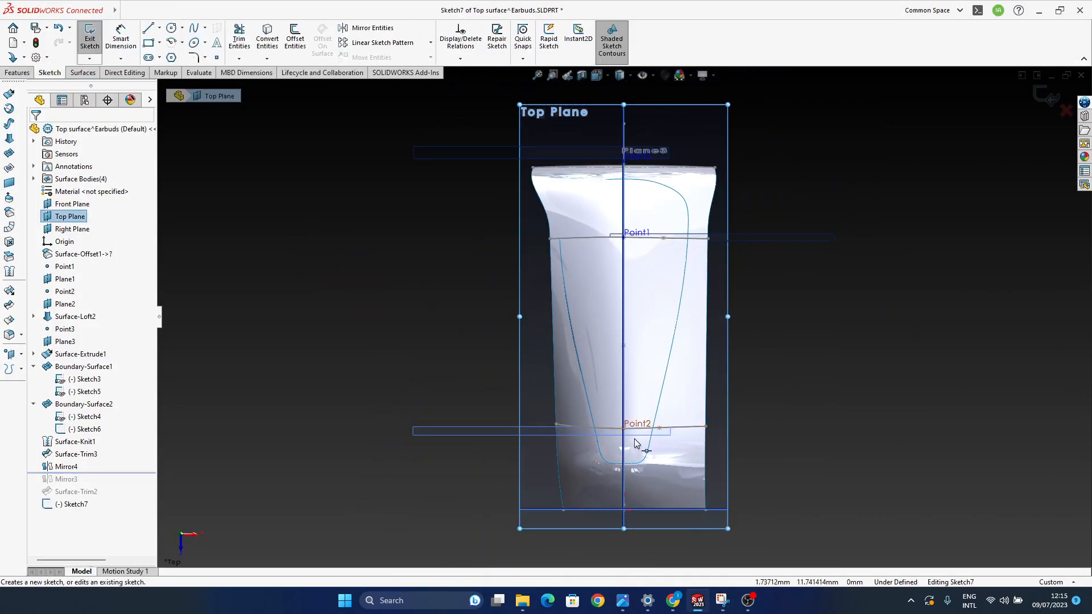
{"action": "left_click", "coordinate": [795, 407]}
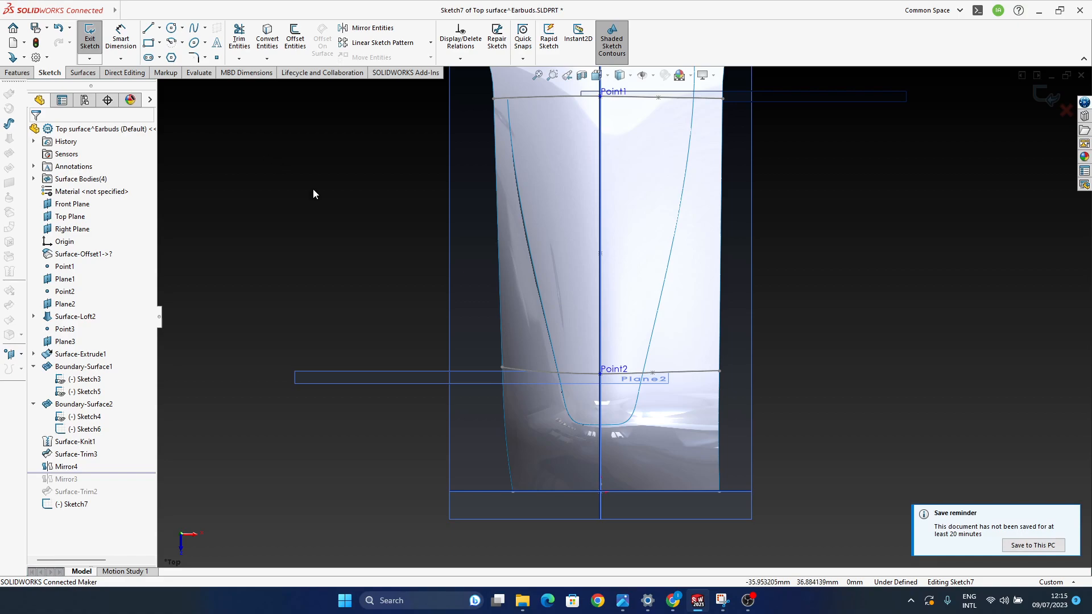
Step: Save the part to this PC, deleting the empty sketch and rebuilding the document
{"action": "left_click", "coordinate": [1033, 546]}
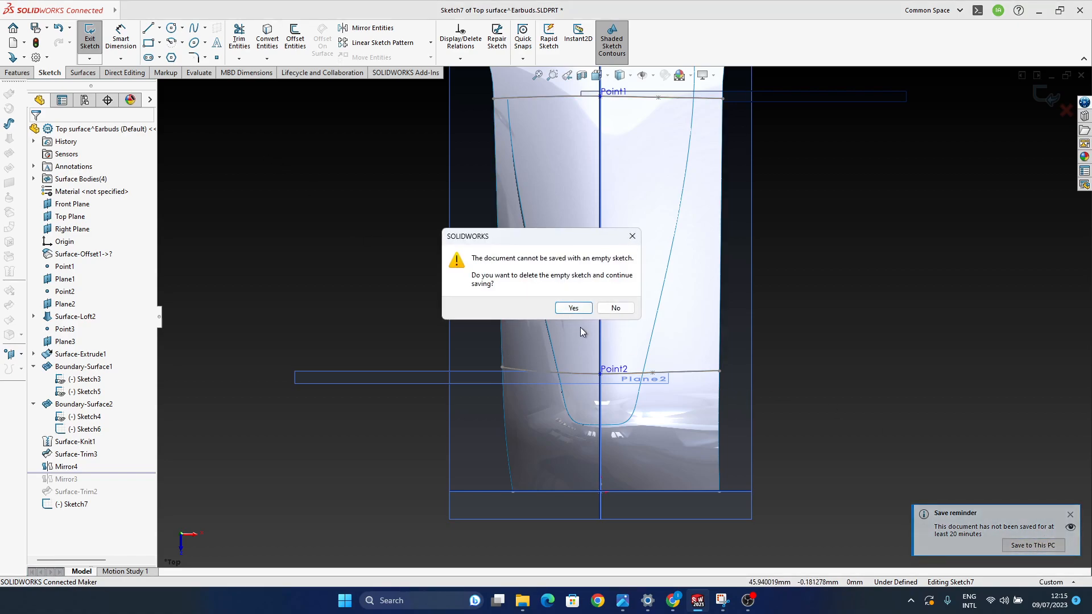
{"action": "left_click", "coordinate": [579, 311]}
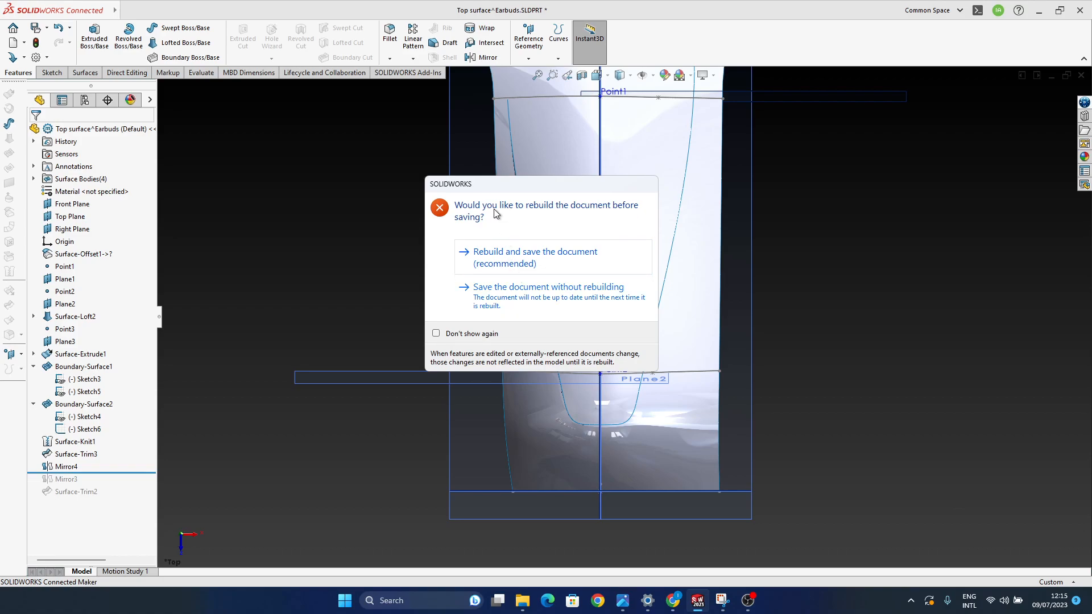
{"action": "left_click", "coordinate": [511, 263]}
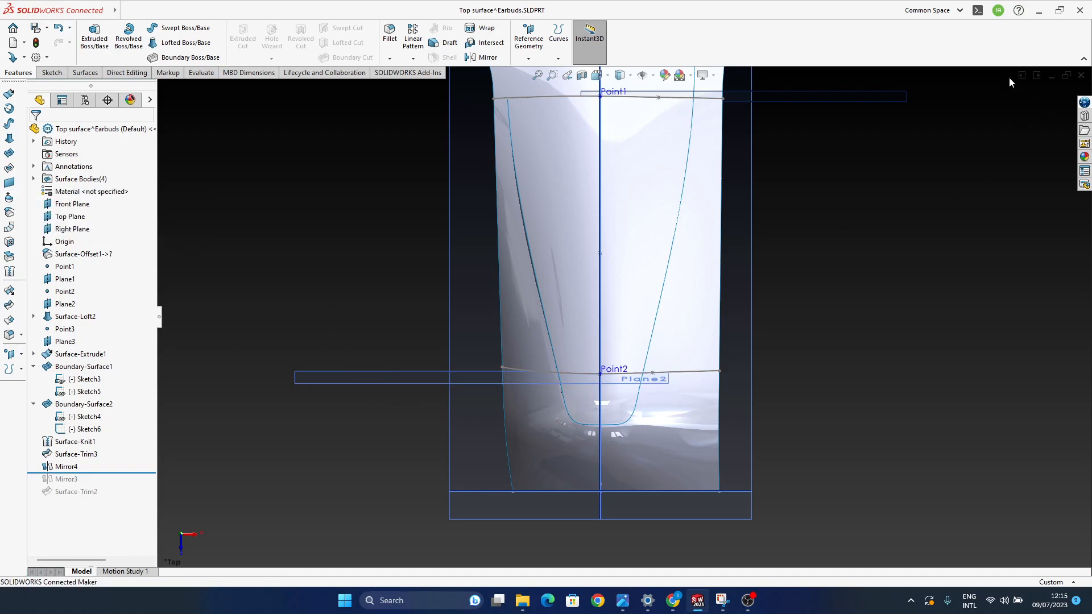
Step: On the Top Plane, sketch a three-point spline near Plane2, ending close to the centreline, and adjust its middle point to about X -8.19, Y 16.80
{"action": "left_click", "coordinate": [516, 509]}
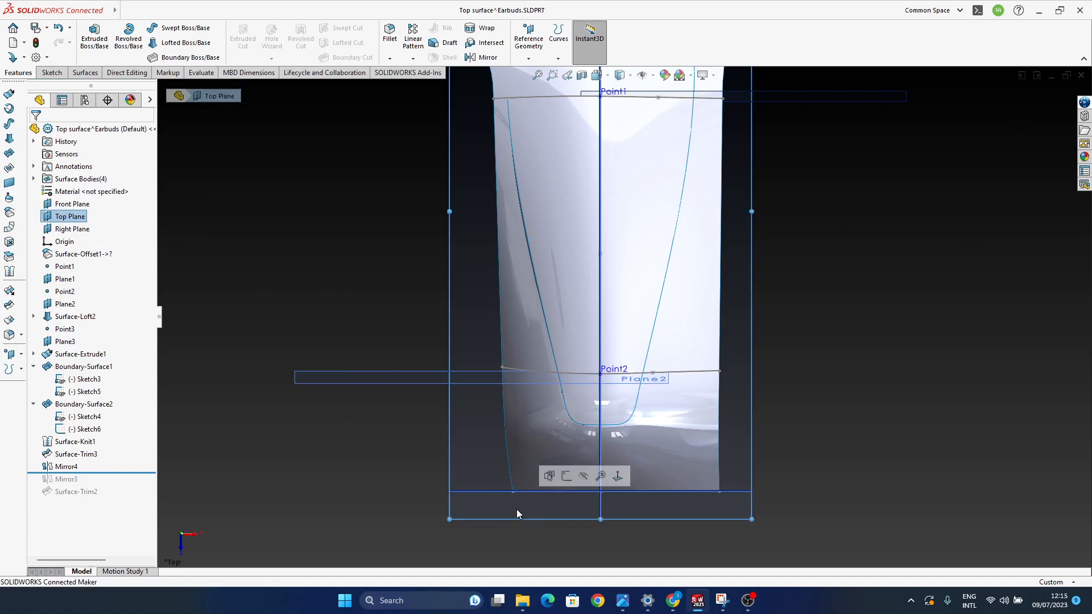
{"action": "left_click", "coordinate": [562, 486]}
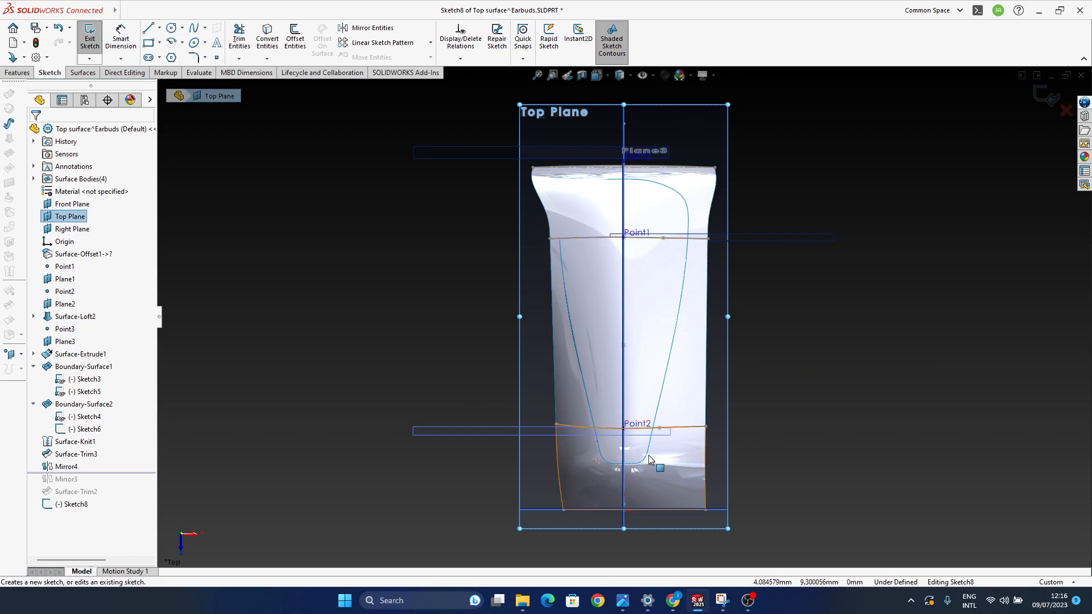
{"action": "scroll", "coordinate": [654, 432], "scroll_direction": "down", "scroll_amount": 2}
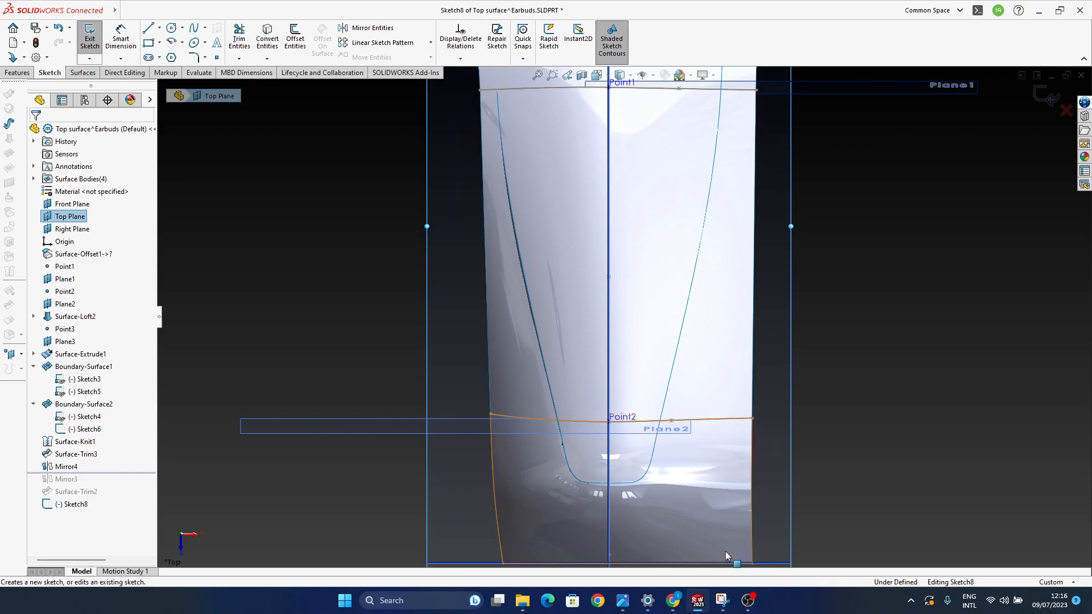
{"action": "left_click", "coordinate": [840, 385]}
{"action": "left_click", "coordinate": [194, 27]}
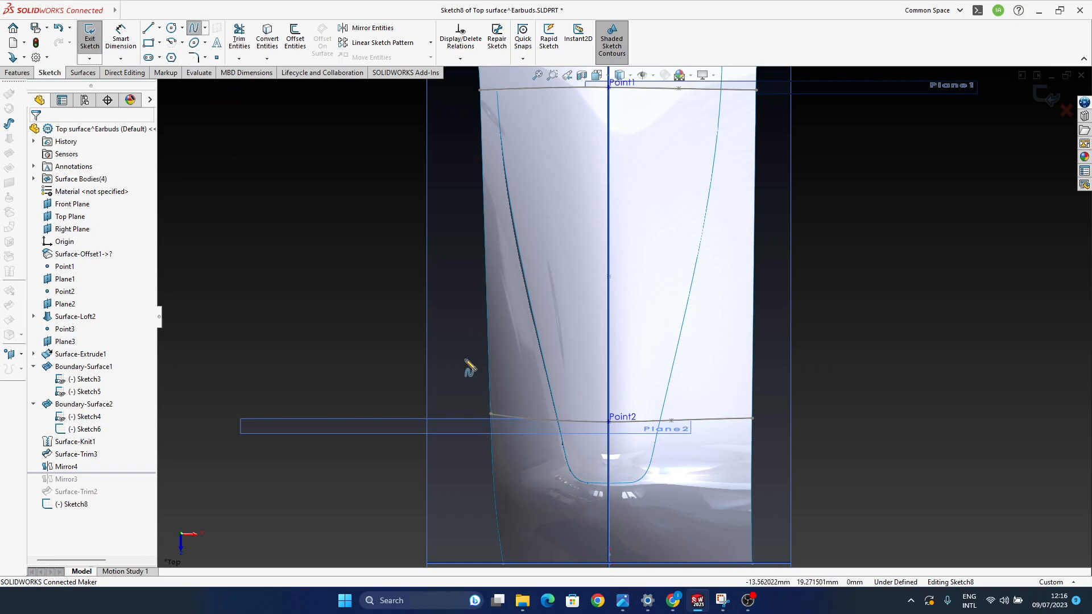
{"action": "left_click", "coordinate": [404, 393]}
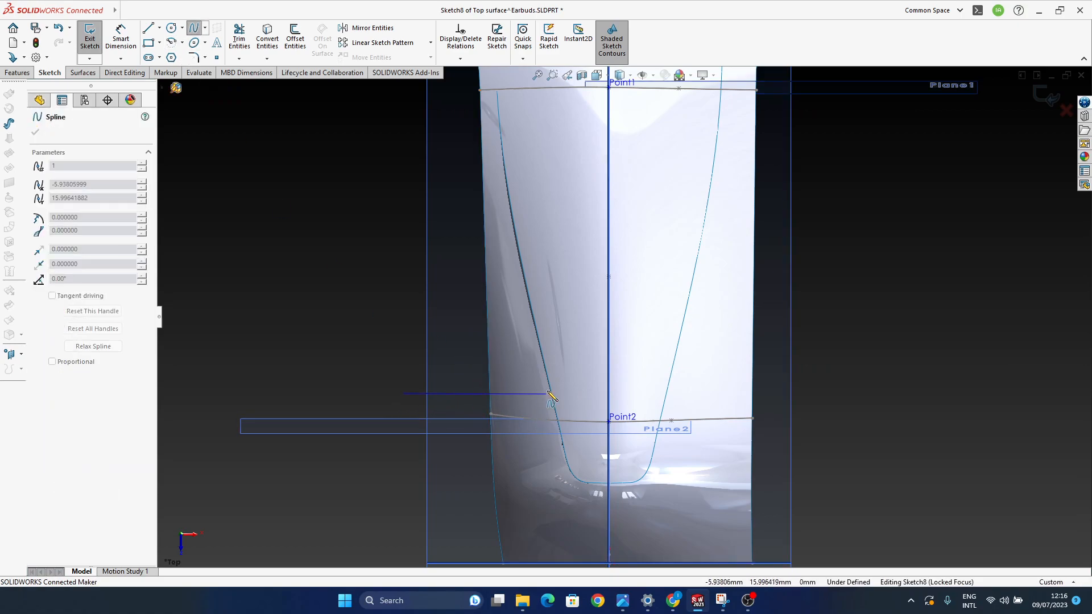
{"action": "left_click", "coordinate": [531, 387]}
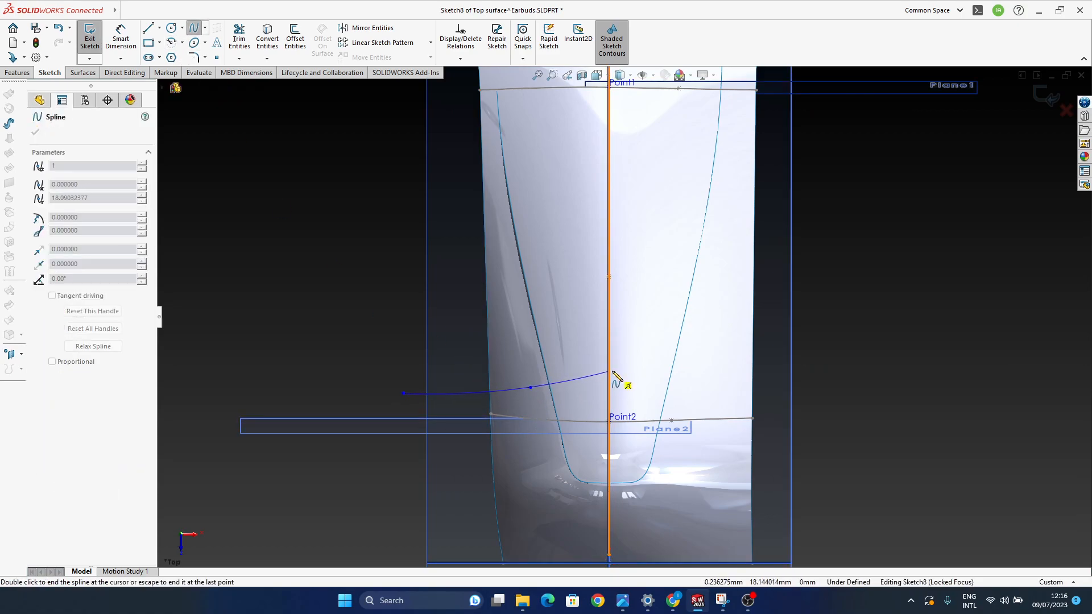
{"action": "left_click", "coordinate": [615, 372]}
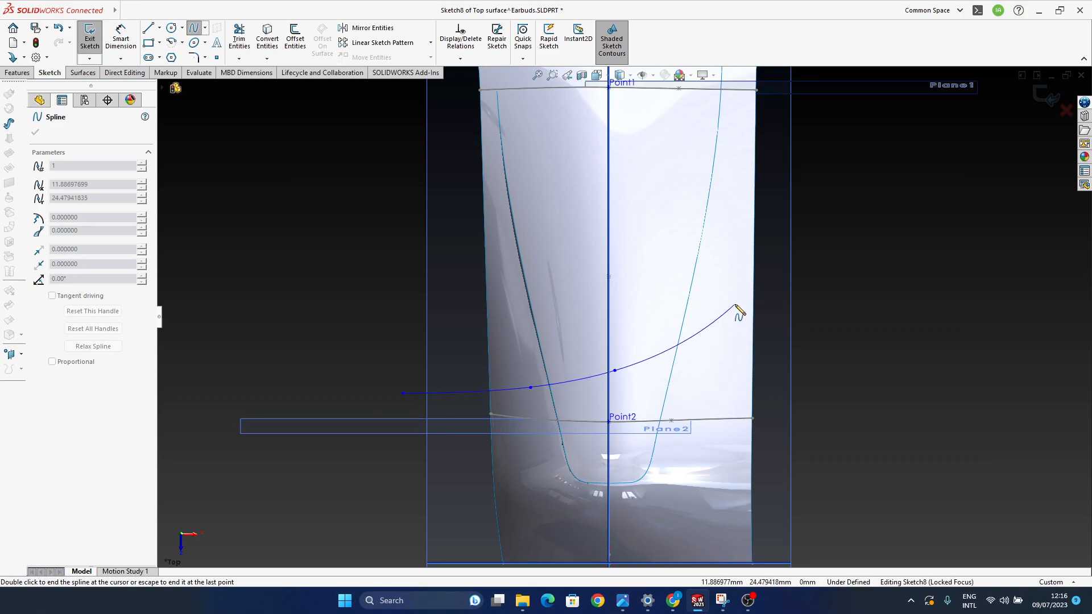
{"action": "key", "text": "Escape"}
{"action": "left_click_drag", "start_coordinate": [531, 387], "coordinate": [522, 386]}
Step: Switch to Snipping Tool to compare the sketched spline with the earbud reference photo
{"action": "scroll", "coordinate": [622, 388], "scroll_direction": "up", "scroll_amount": 3}
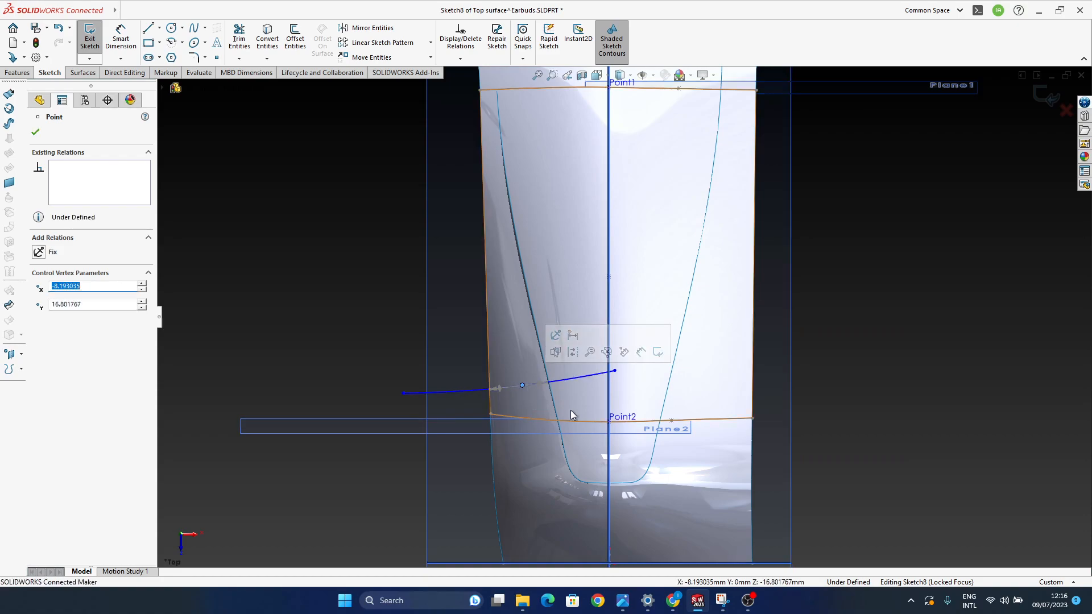
{"action": "middle_click_drag", "start_coordinate": [665, 323], "coordinate": [589, 382], "text": "ctrl"}
{"action": "scroll", "coordinate": [610, 368], "scroll_direction": "down", "scroll_amount": 2}
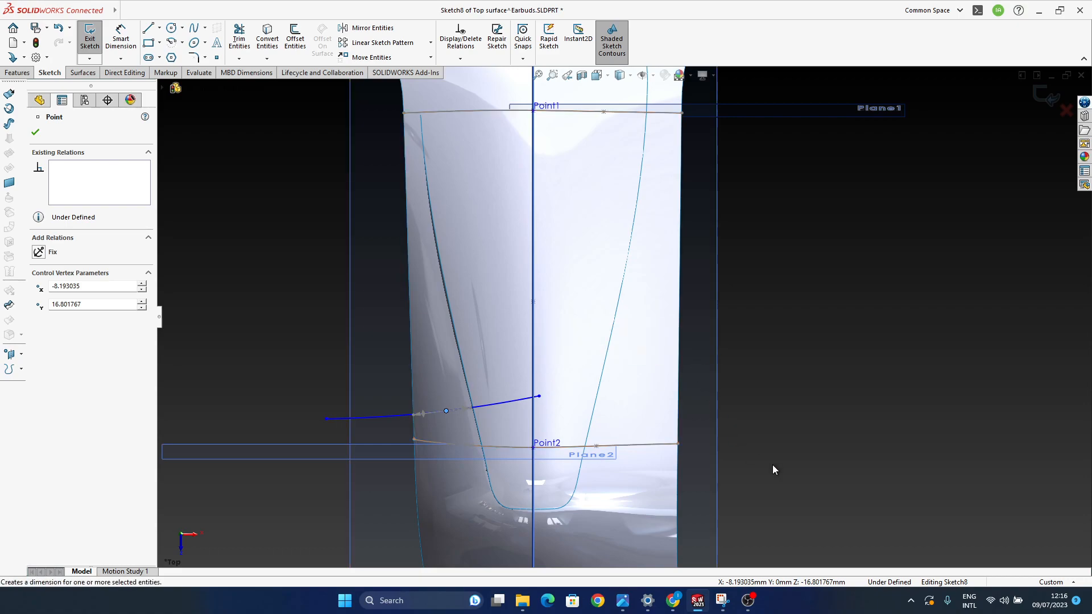
{"action": "left_click", "coordinate": [718, 609]}
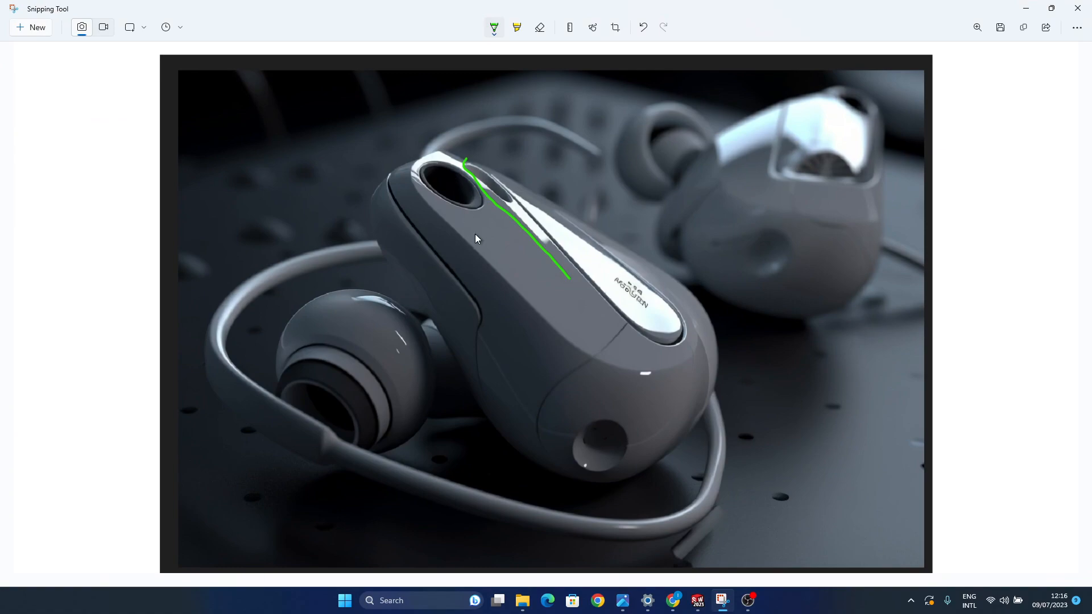
Step: Erase the green ink line from the earbud reference photo and switch back to SOLIDWORKS
{"action": "left_click", "coordinate": [540, 27]}
{"action": "left_click_drag", "start_coordinate": [537, 178], "coordinate": [469, 197]}
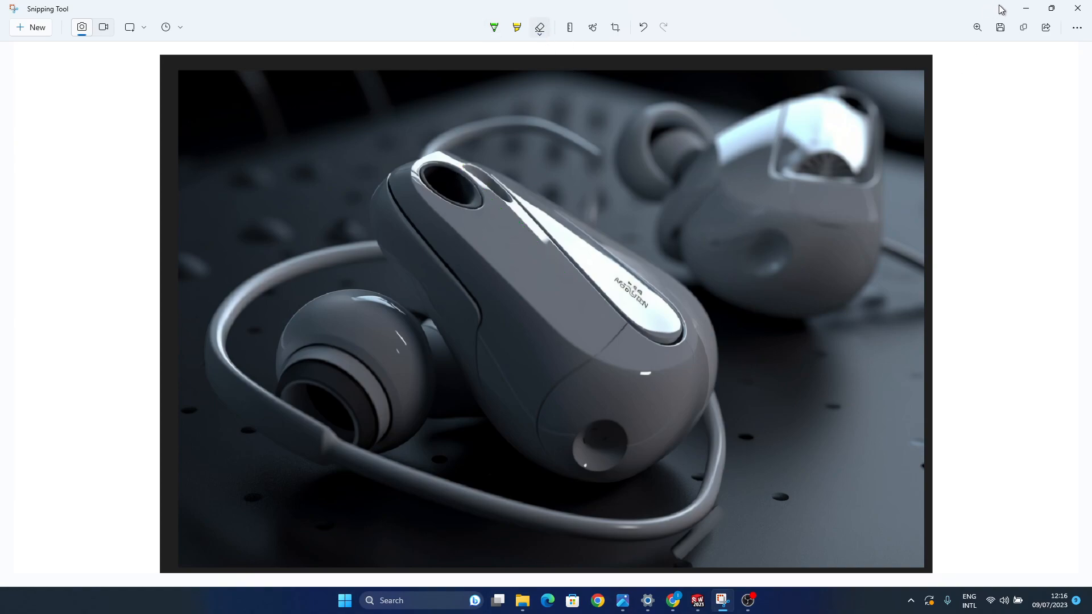
{"action": "left_click", "coordinate": [1027, 8]}
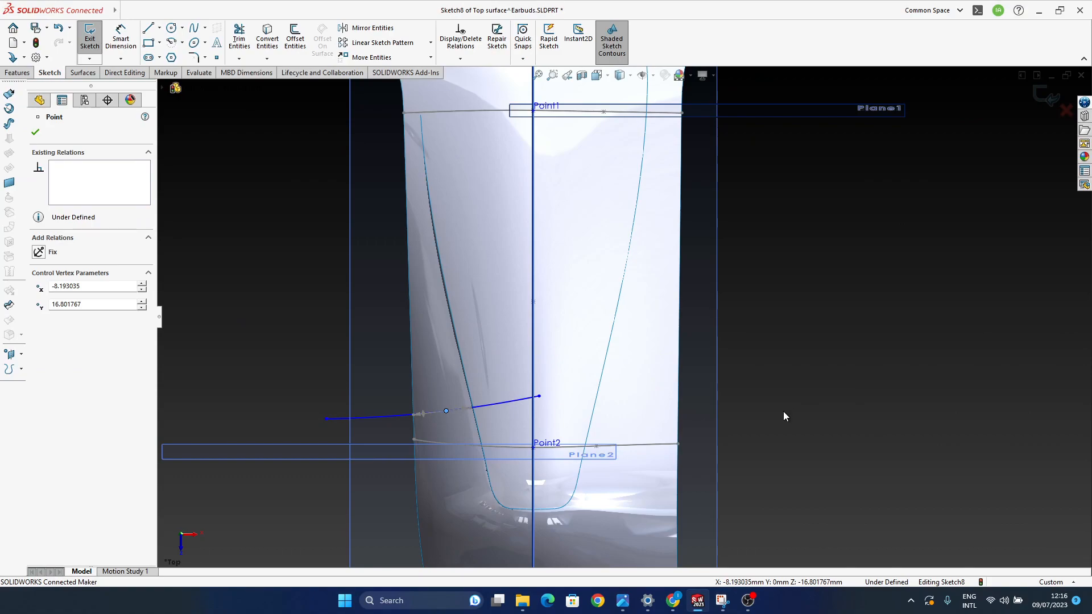
Step: From the first spline's end near the centreline, sketch a three-point spline towards Plane1, placing its middle point at about X 2.85, Y 29.71
{"action": "left_click", "coordinate": [874, 332]}
{"action": "left_click", "coordinate": [198, 33]}
{"action": "left_click", "coordinate": [539, 396]}
{"action": "key", "text": "f"}
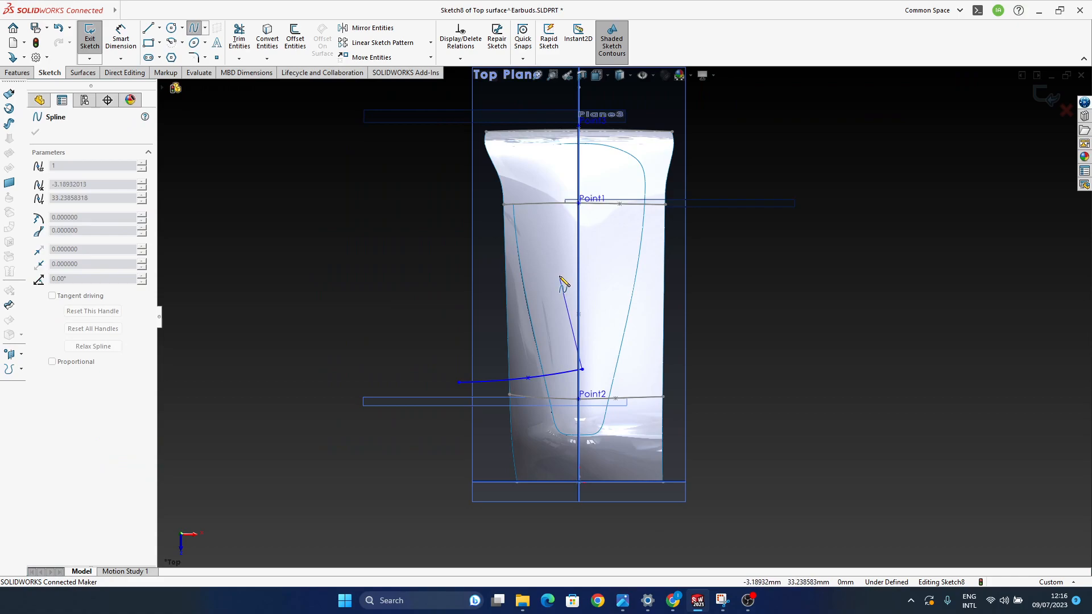
{"action": "left_click", "coordinate": [598, 294]}
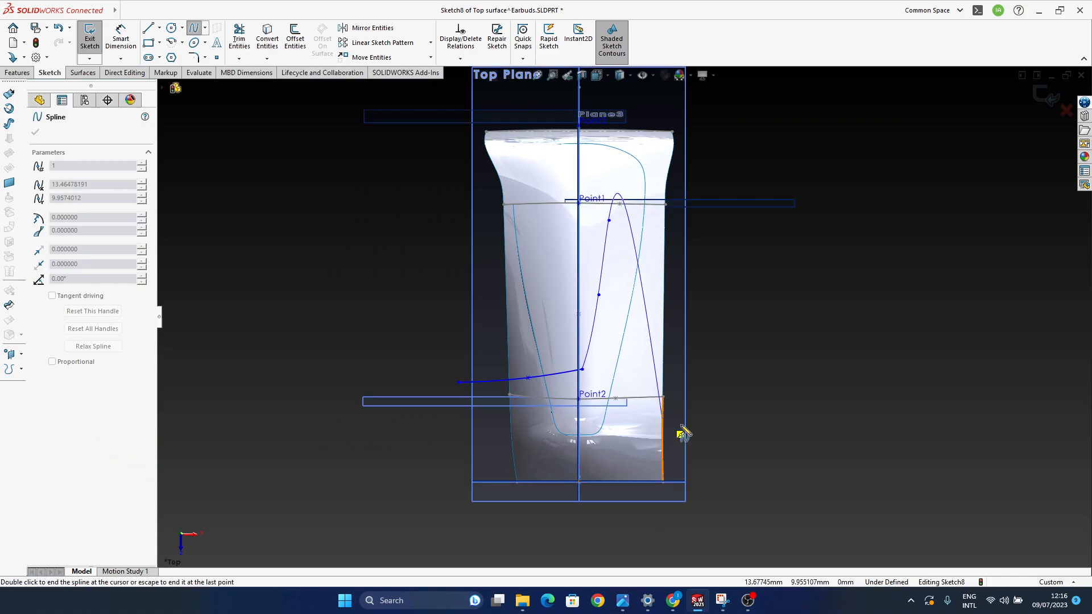
{"action": "double_click", "coordinate": [609, 220]}
{"action": "scroll", "coordinate": [598, 310], "scroll_direction": "down", "scroll_amount": 3}
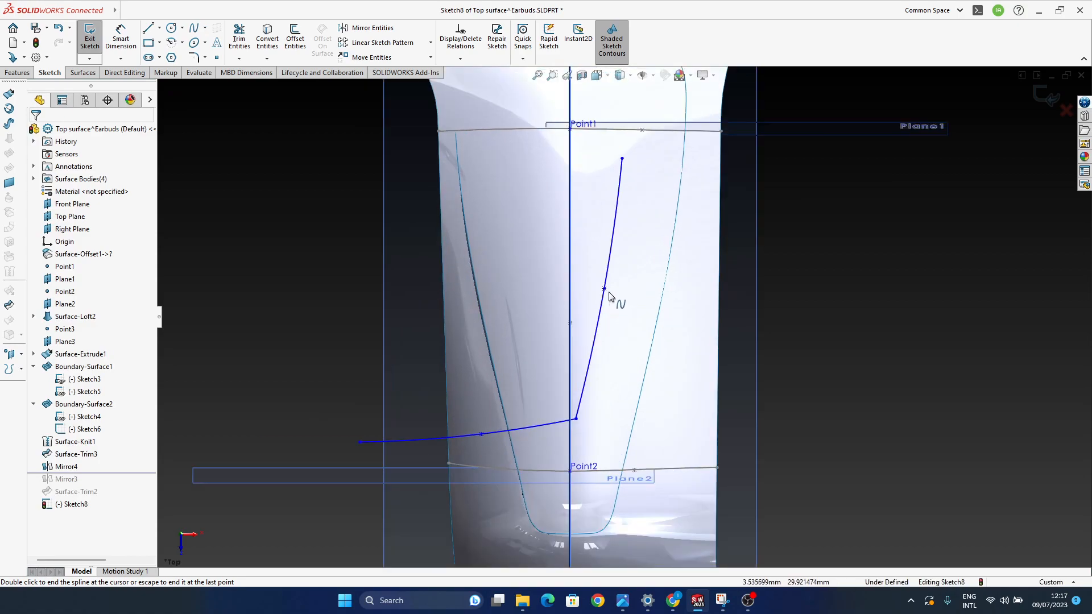
{"action": "left_click", "coordinate": [602, 295]}
{"action": "scroll", "coordinate": [725, 316], "scroll_direction": "up", "scroll_amount": 3}
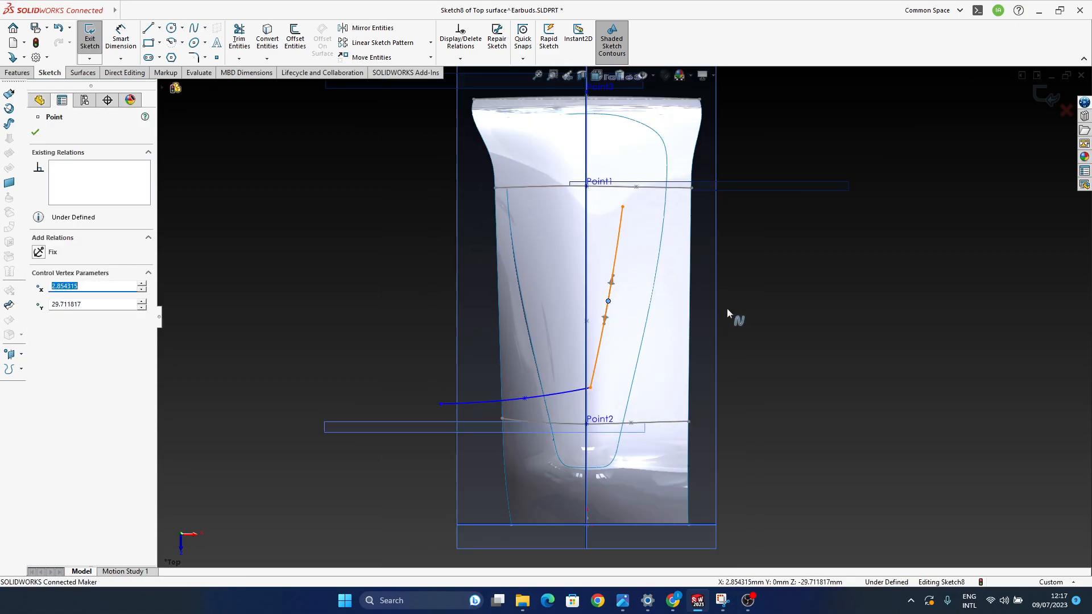
Step: Sketch a three-point spline from the second spline's end near Plane1 out past the body's edge, moving its middle point to about X -4.55, Y 43.54
{"action": "left_click", "coordinate": [797, 332]}
{"action": "left_click", "coordinate": [194, 27]}
{"action": "left_click", "coordinate": [586, 247]}
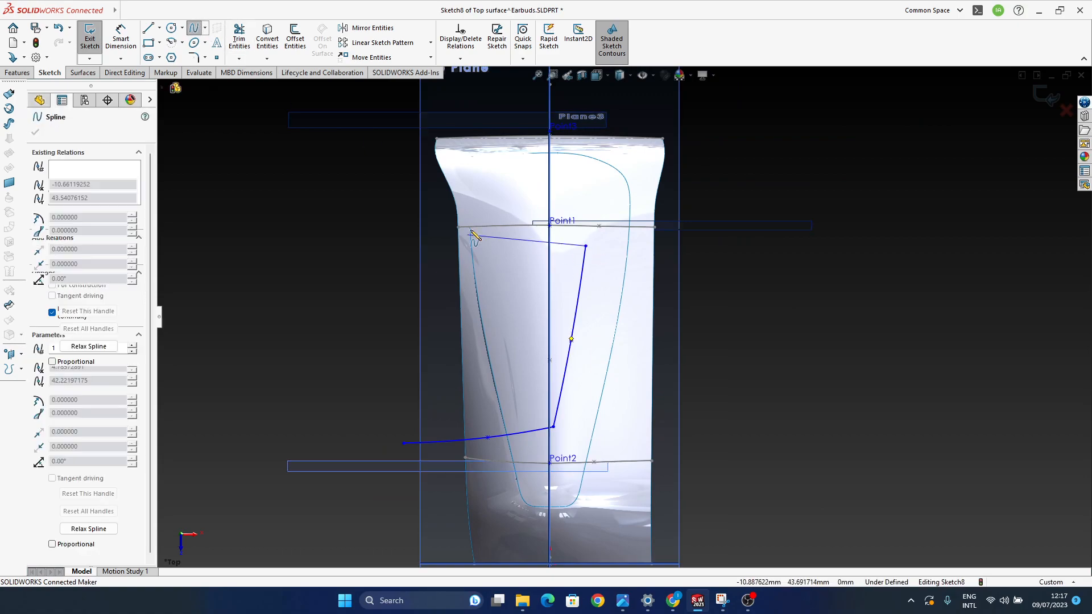
{"action": "left_click", "coordinate": [530, 236]}
{"action": "double_click", "coordinate": [393, 235]}
{"action": "key", "text": "Escape"}
{"action": "left_click_drag", "start_coordinate": [529, 236], "coordinate": [516, 235]}
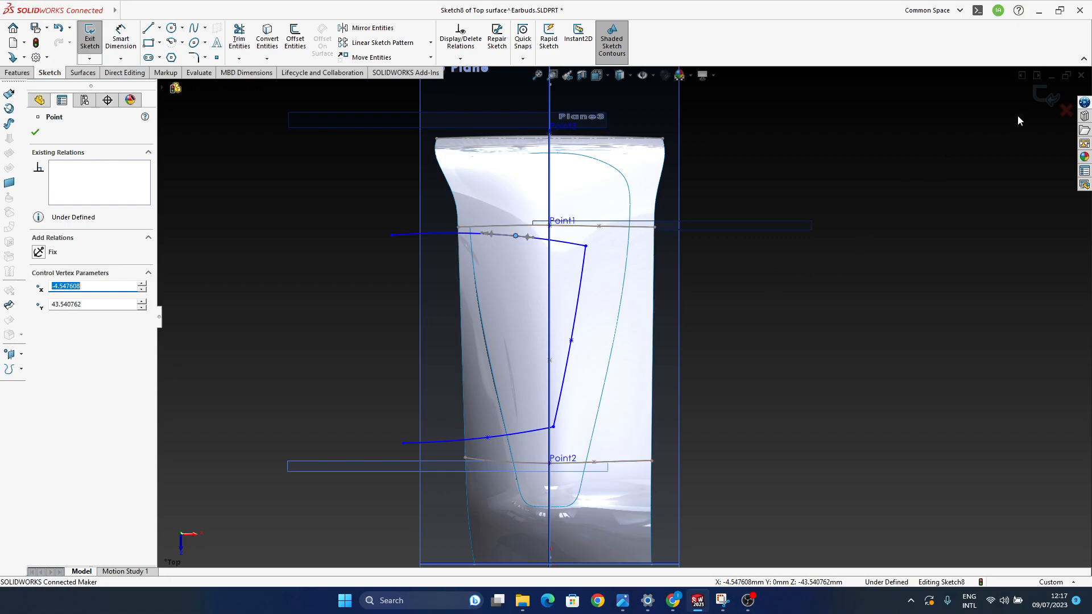
Step: Finish the sketch and set up a blind surface extrusion of its splines, 28 mm deep, through the top surface
{"action": "left_click", "coordinate": [1052, 97]}
{"action": "mouse_move", "coordinate": [527, 394]}
{"action": "middle_mouse_down"}
{"action": "mouse_move", "coordinate": [503, 241]}
{"action": "mouse_move", "coordinate": [446, 246]}
{"action": "mouse_move", "coordinate": [668, 486]}
{"action": "middle_mouse_up"}
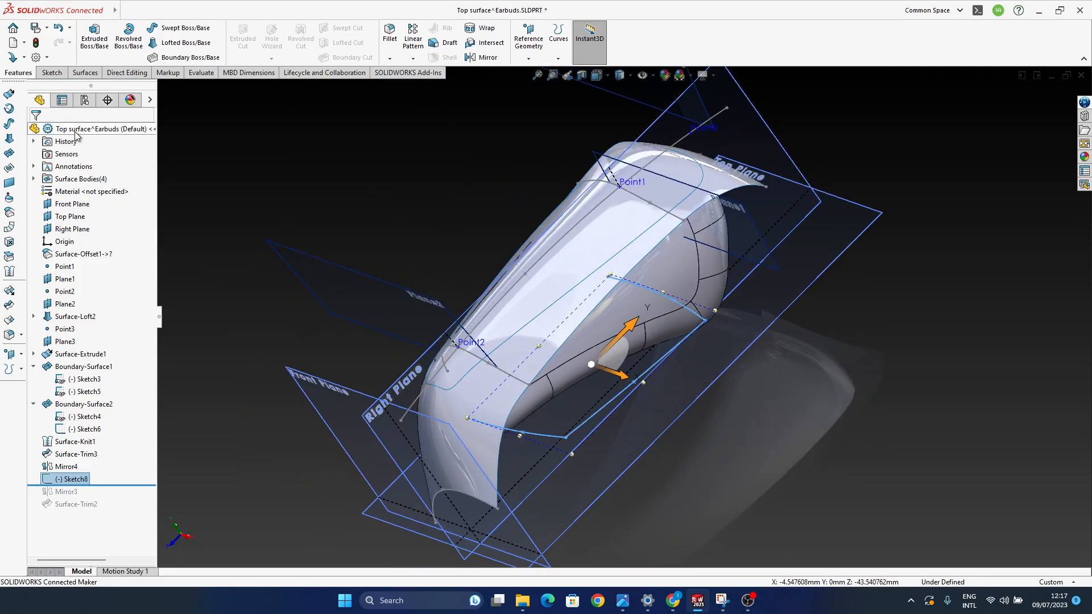
{"action": "left_click", "coordinate": [16, 98]}
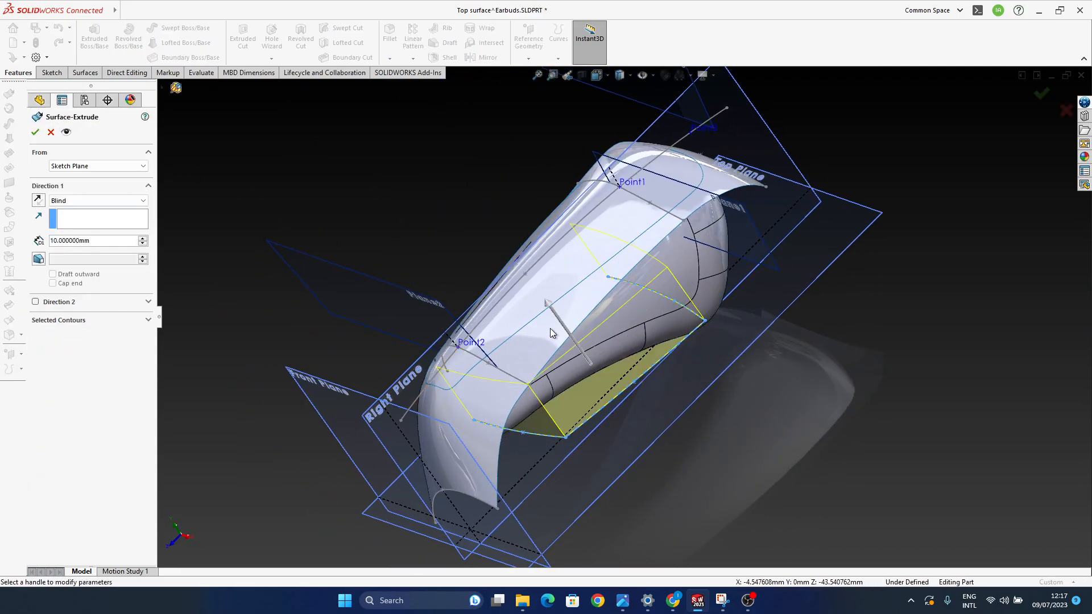
{"action": "left_click_drag", "start_coordinate": [525, 234], "coordinate": [517, 212]}
{"action": "mouse_move", "coordinate": [519, 285]}
{"action": "middle_mouse_down"}
{"action": "mouse_move", "coordinate": [555, 270]}
{"action": "mouse_move", "coordinate": [468, 301]}
{"action": "middle_mouse_up"}
Step: Start the surface extrusion at a 5 mm offset from the sketch plane and create it
{"action": "left_click", "coordinate": [100, 166]}
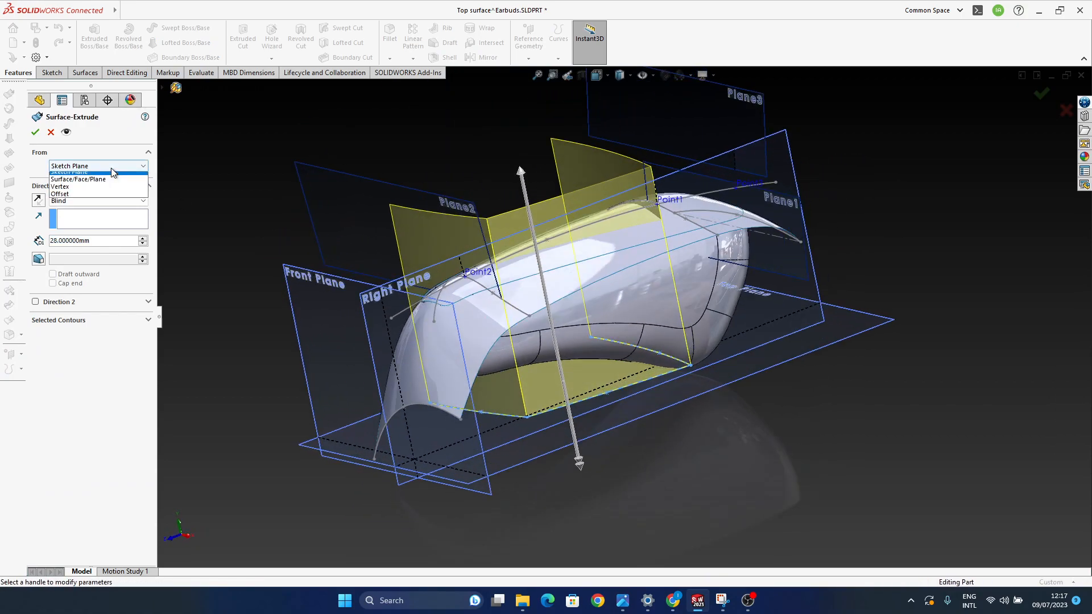
{"action": "left_click", "coordinate": [81, 197]}
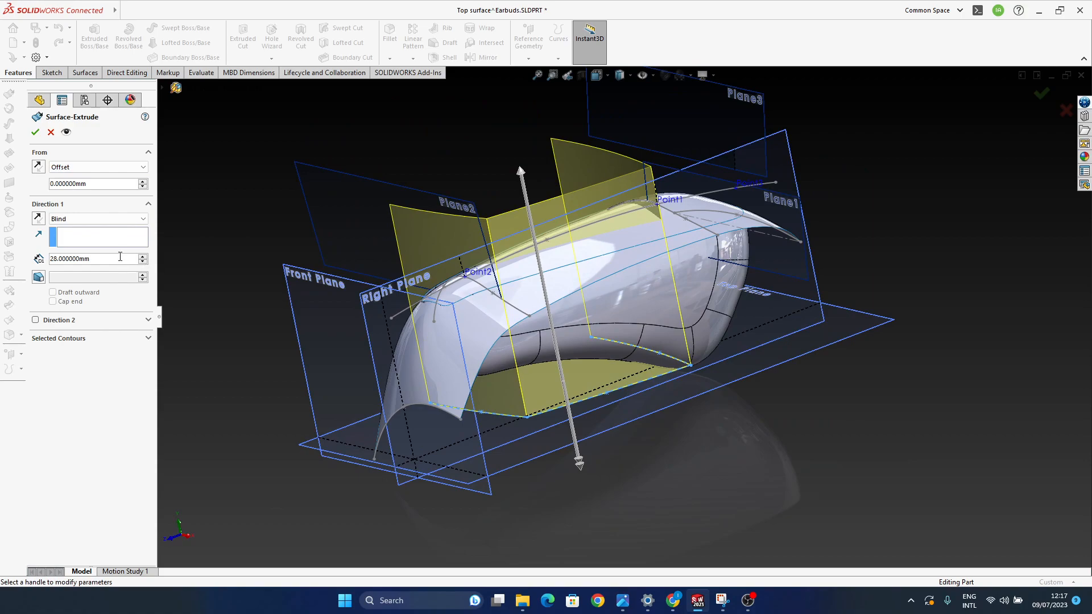
{"action": "left_click", "coordinate": [143, 182]}
{"action": "left_click", "coordinate": [143, 183]}
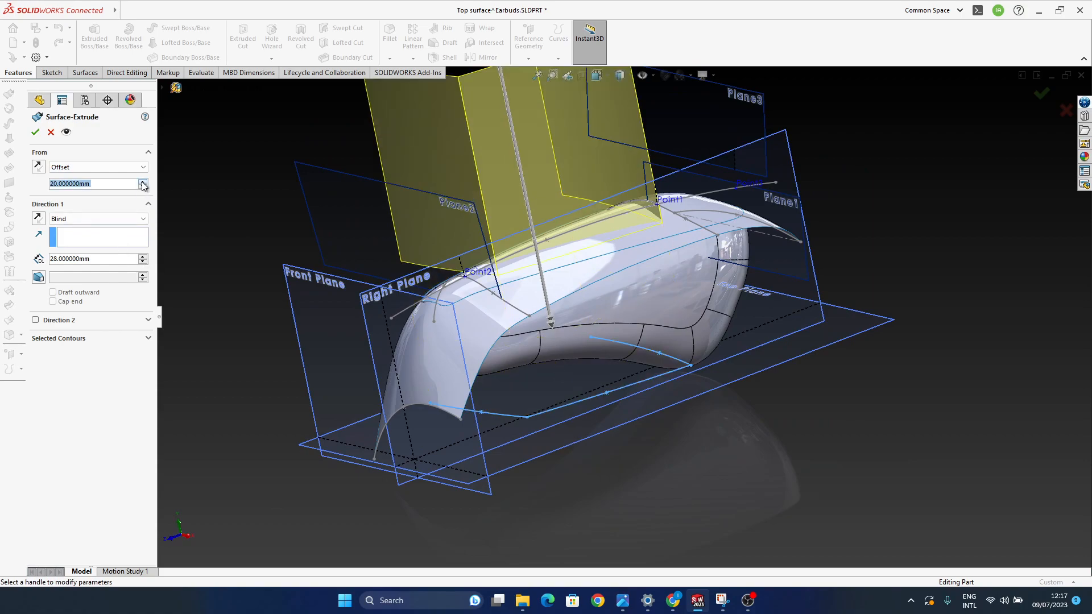
{"action": "type", "text": "5"}
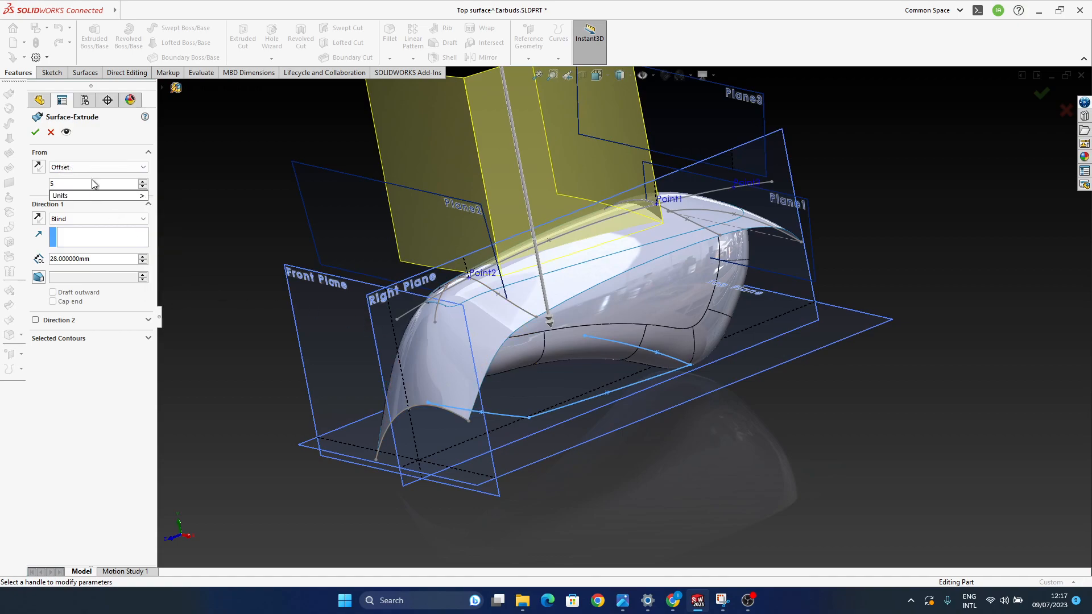
{"action": "key", "text": "Return"}
{"action": "middle_click_drag", "start_coordinate": [532, 328], "coordinate": [550, 373]}
{"action": "left_click", "coordinate": [1041, 94]}
{"action": "scroll", "coordinate": [572, 339], "scroll_direction": "down", "scroll_amount": 3}
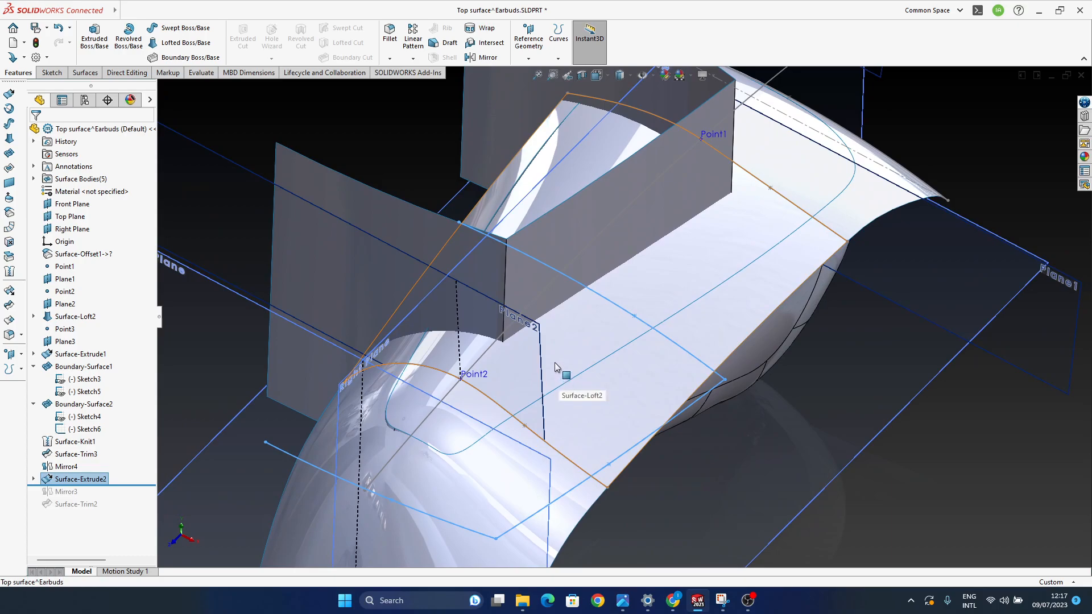
{"action": "middle_click_drag", "start_coordinate": [520, 341], "coordinate": [524, 480]}
{"action": "left_click", "coordinate": [787, 454]}
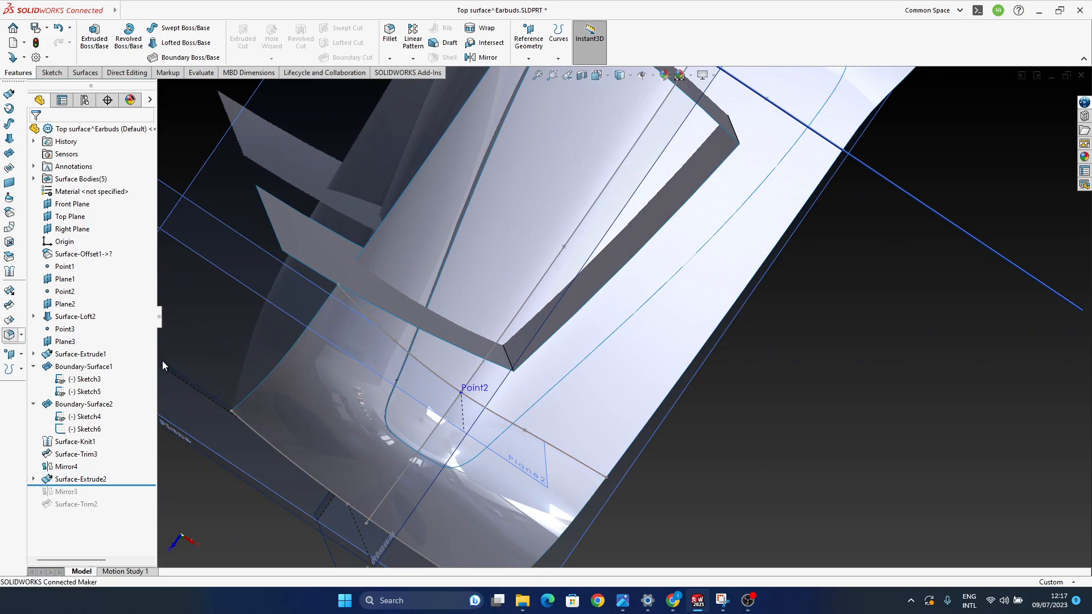
Step: Fillet the extruded surface's vertical corner edge near Point2 with a 3 mm radius and a Curvature Continuous profile
{"action": "middle_click_drag", "start_coordinate": [471, 435], "coordinate": [453, 289]}
{"action": "left_click", "coordinate": [47, 186]}
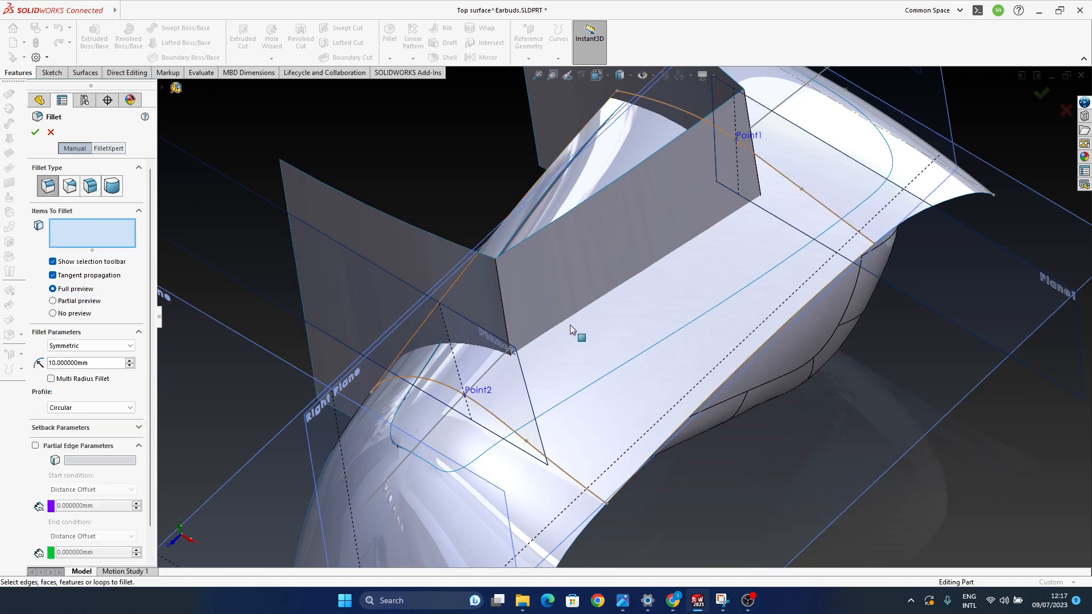
{"action": "left_click", "coordinate": [499, 291]}
{"action": "middle_click_drag", "start_coordinate": [551, 367], "coordinate": [558, 392]}
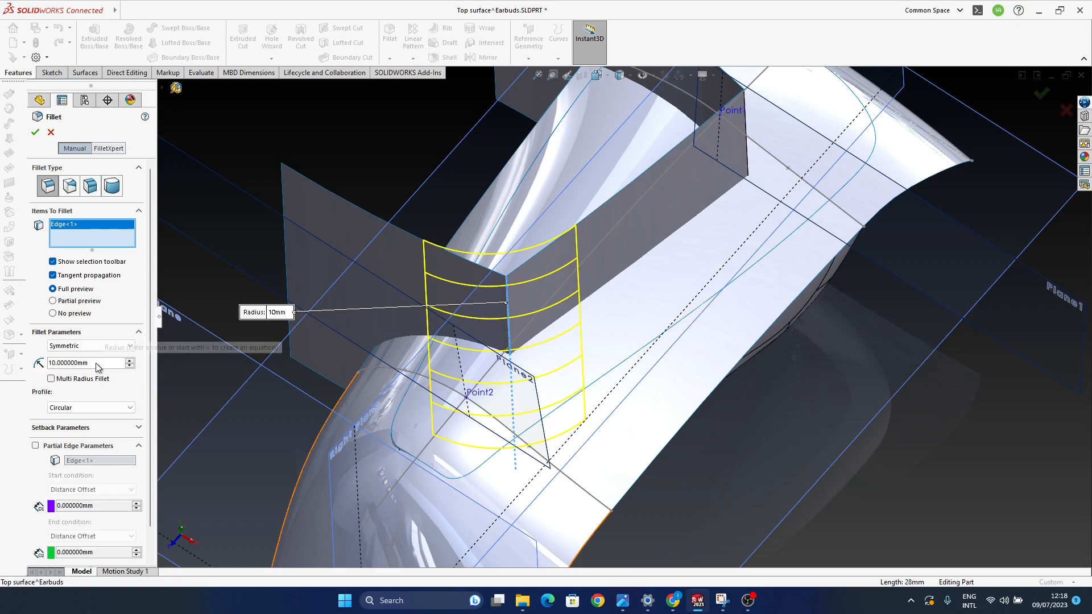
{"action": "left_click_drag", "start_coordinate": [56, 364], "coordinate": [1, 363]}
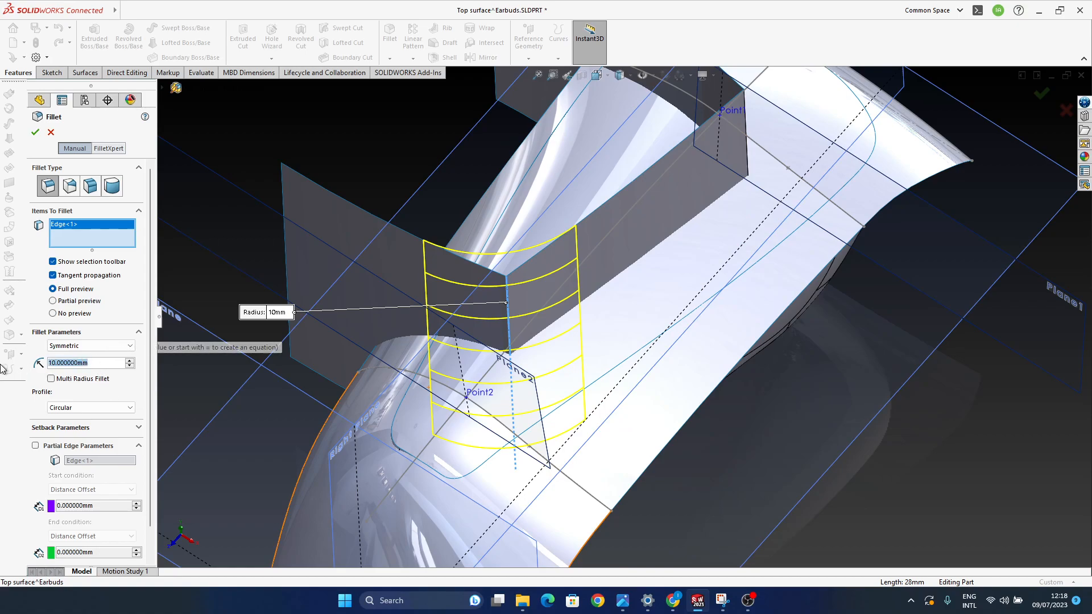
{"action": "type", "text": "3"}
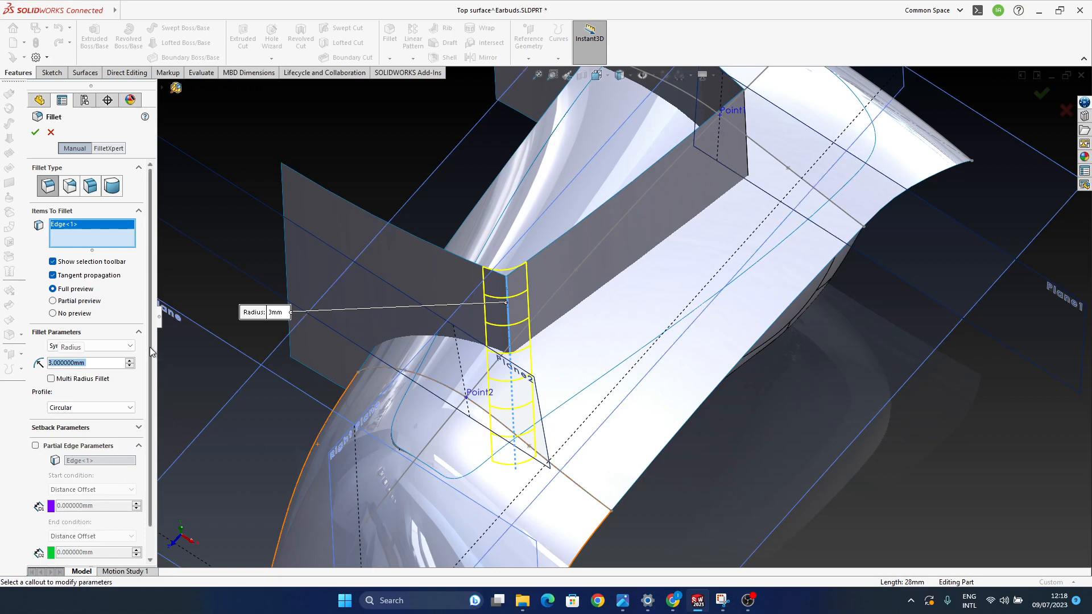
{"action": "left_click", "coordinate": [80, 407]}
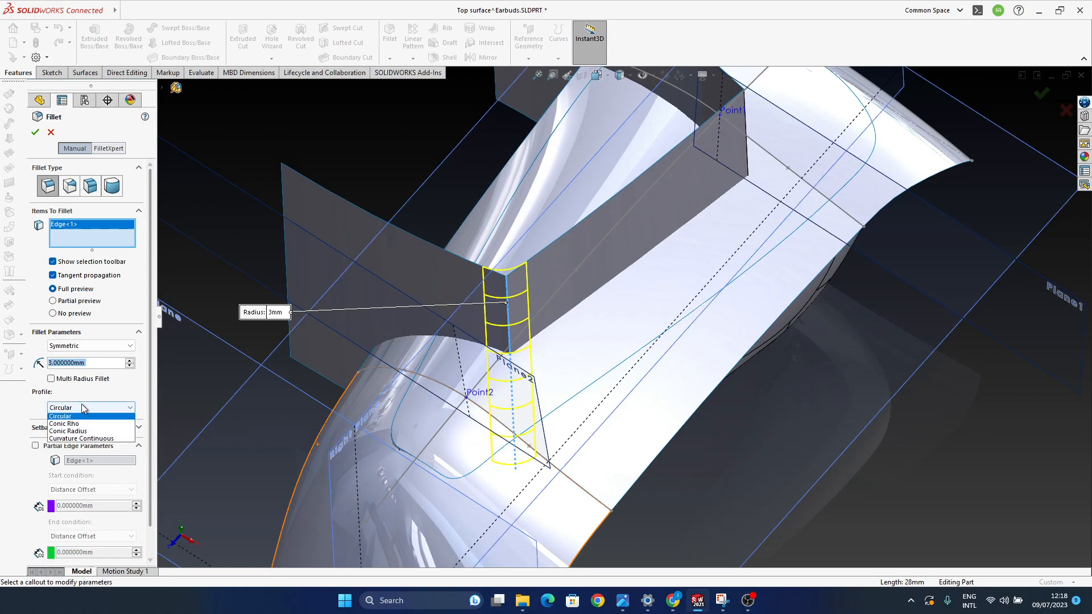
{"action": "left_click", "coordinate": [83, 441]}
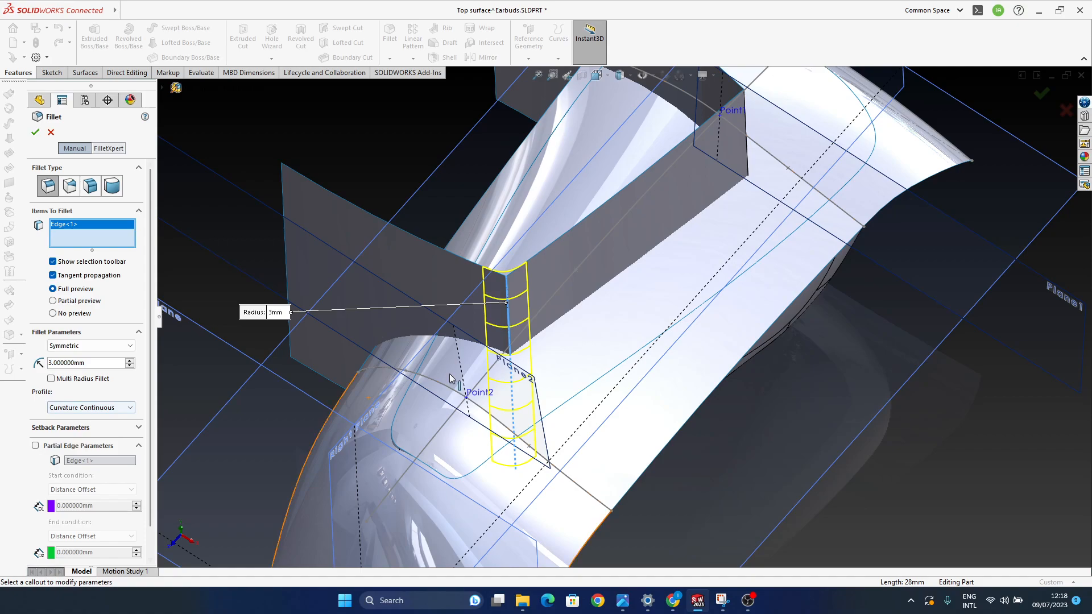
{"action": "left_click", "coordinate": [1045, 98]}
{"action": "middle_click_drag", "start_coordinate": [640, 352], "coordinate": [607, 405]}
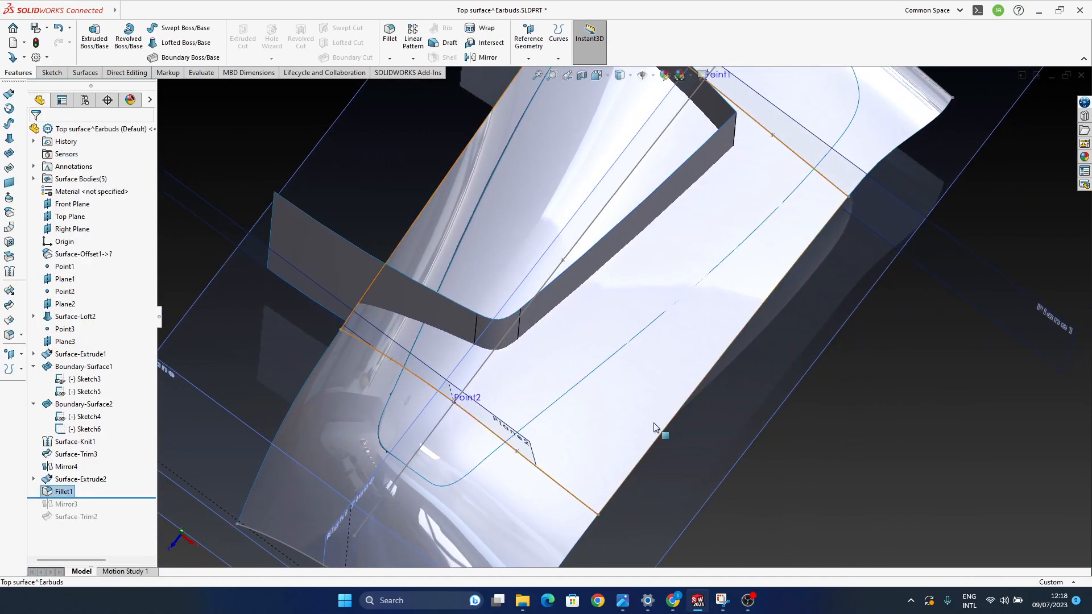
Step: Copy the Surface-Knit1 surface using Offset Surface with a distance of 0 mm
{"action": "left_click", "coordinate": [583, 418]}
{"action": "left_click", "coordinate": [858, 453]}
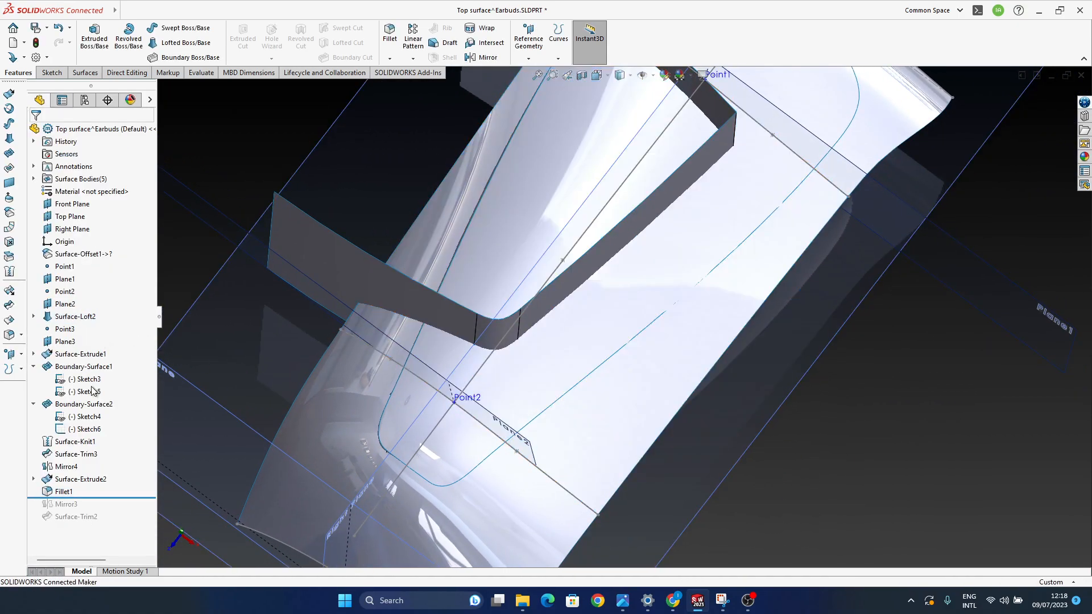
{"action": "left_click", "coordinate": [69, 443]}
{"action": "left_click", "coordinate": [77, 410]}
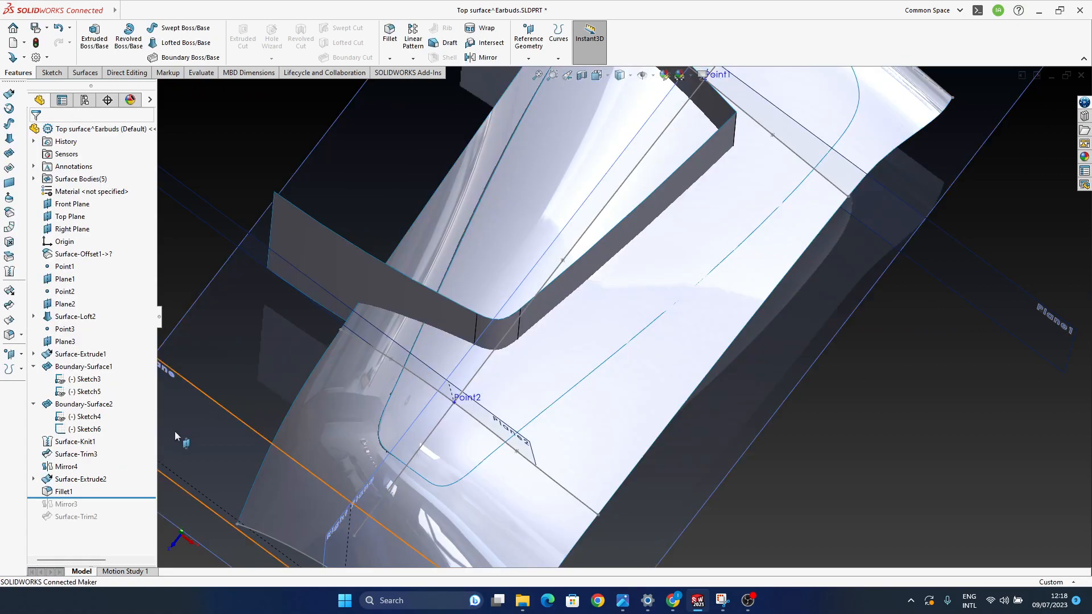
{"action": "left_click", "coordinate": [78, 444]}
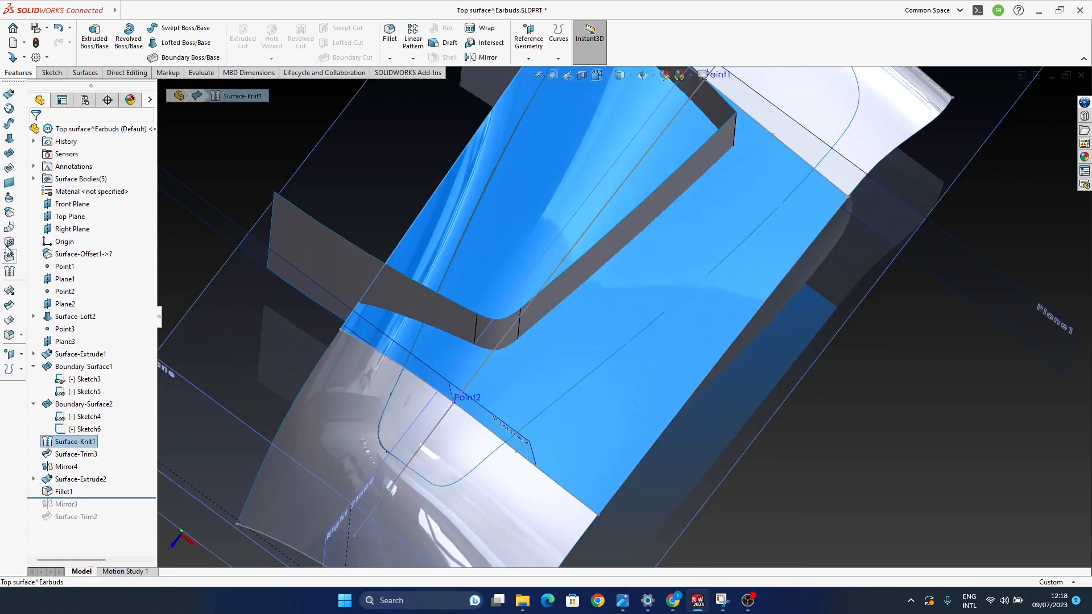
{"action": "left_click", "coordinate": [8, 197]}
{"action": "left_click", "coordinate": [50, 132]}
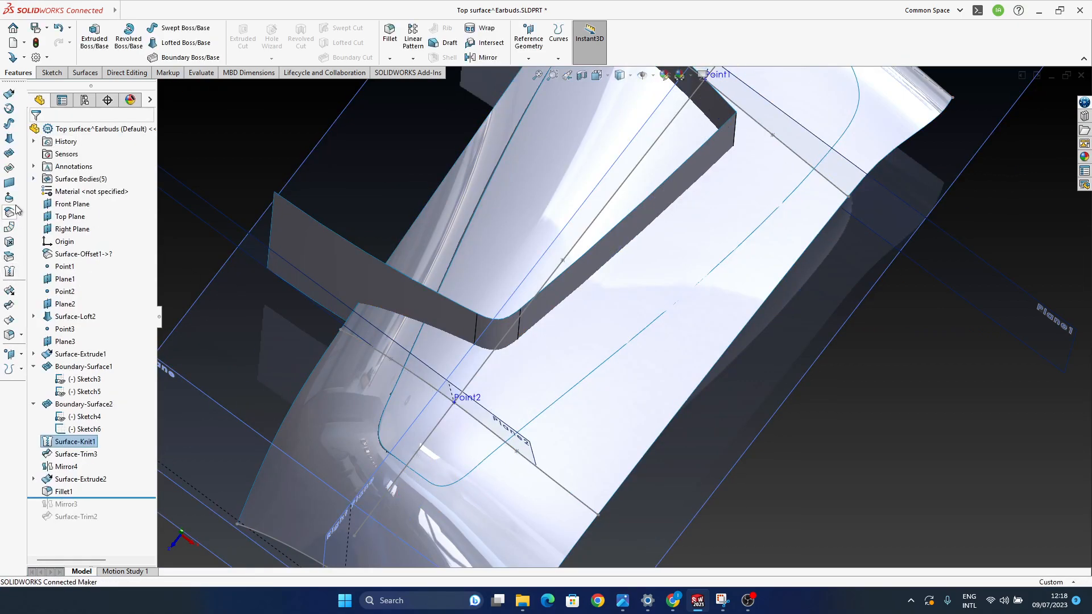
{"action": "left_click", "coordinate": [9, 213]}
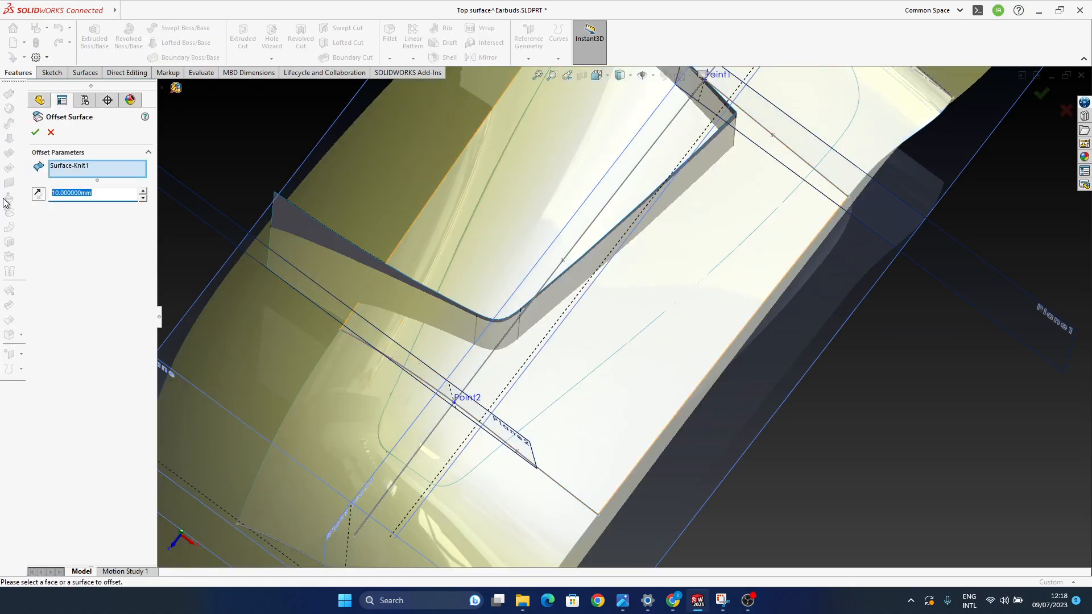
{"action": "type", "text": "0"}
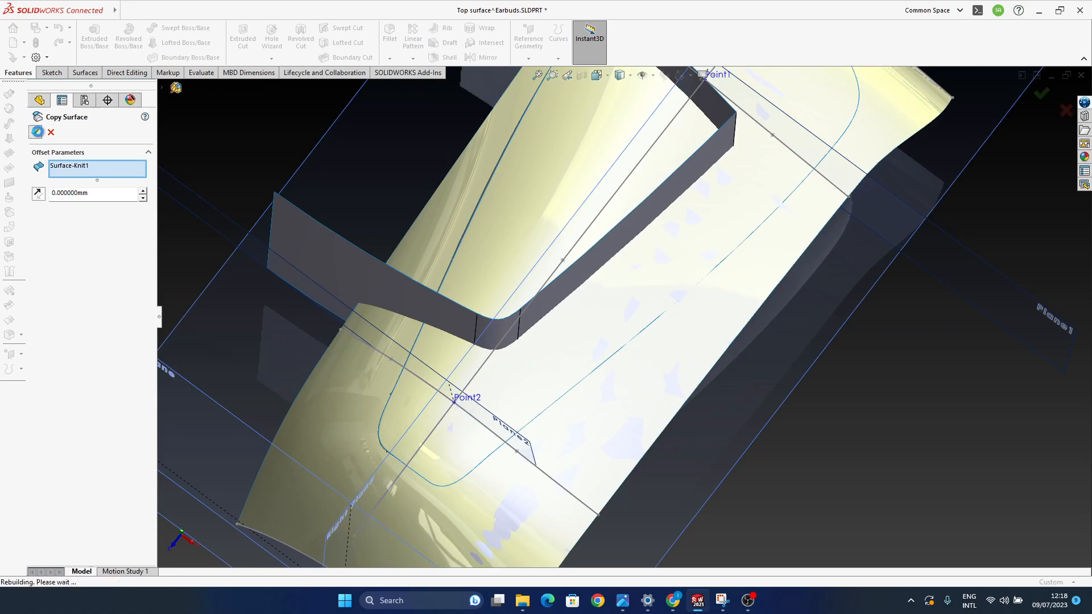
{"action": "key", "text": "Return"}
Step: Trim the copied surface with the filleted extruded surface as trim tool, keeping the portion enclosed by the splines
{"action": "middle_click_drag", "start_coordinate": [480, 330], "coordinate": [496, 319], "text": "ctrl"}
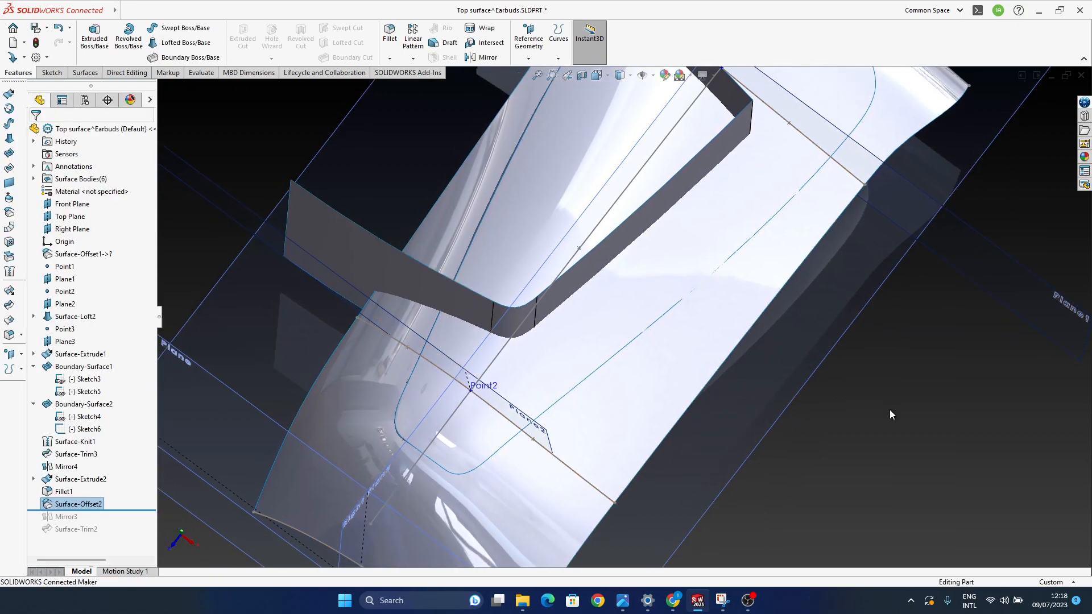
{"action": "left_click", "coordinate": [10, 305]}
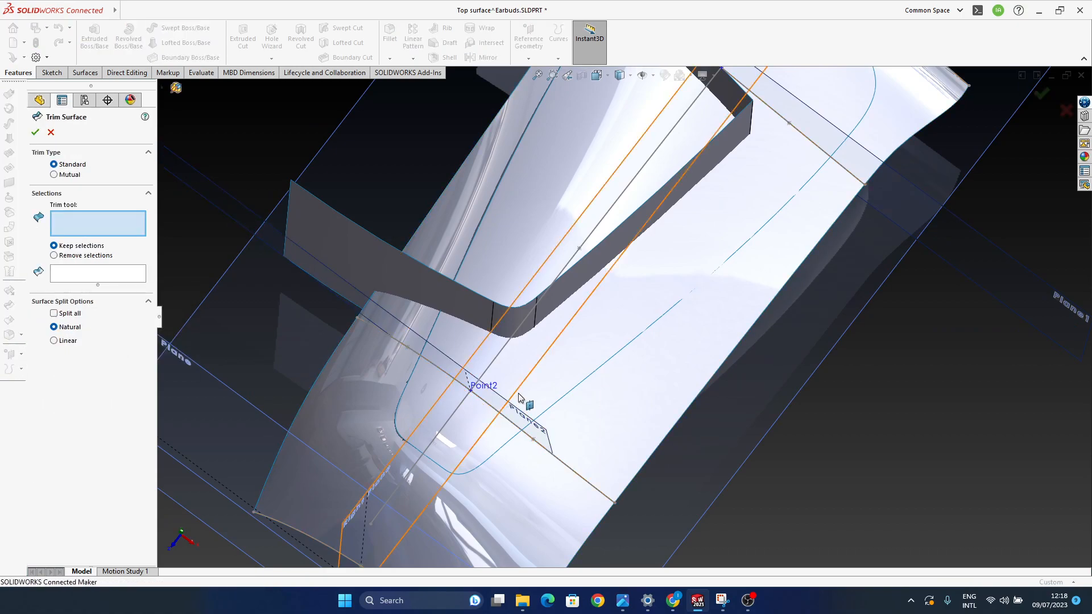
{"action": "left_click", "coordinate": [518, 328]}
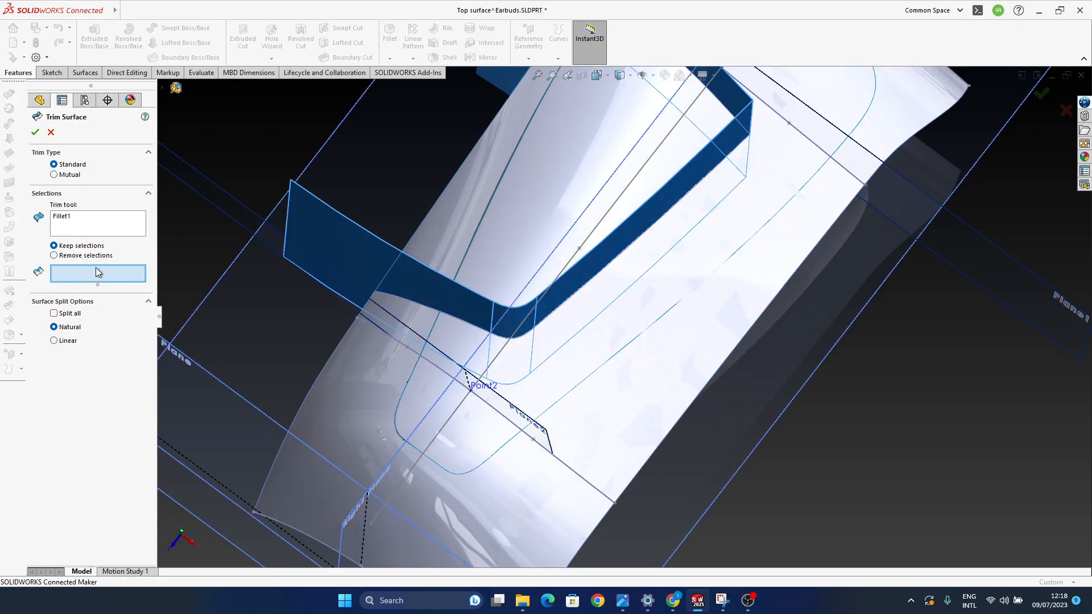
{"action": "left_click", "coordinate": [499, 242]}
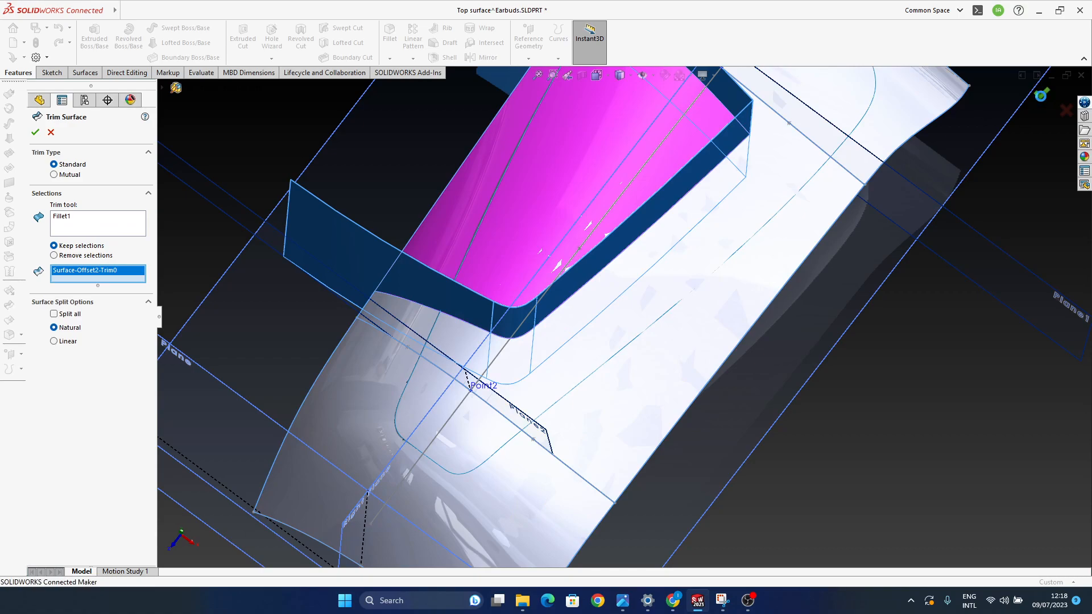
{"action": "left_click", "coordinate": [1041, 95]}
Step: Hide the extruded surface body that served as the trim tool
{"action": "left_click", "coordinate": [435, 287]}
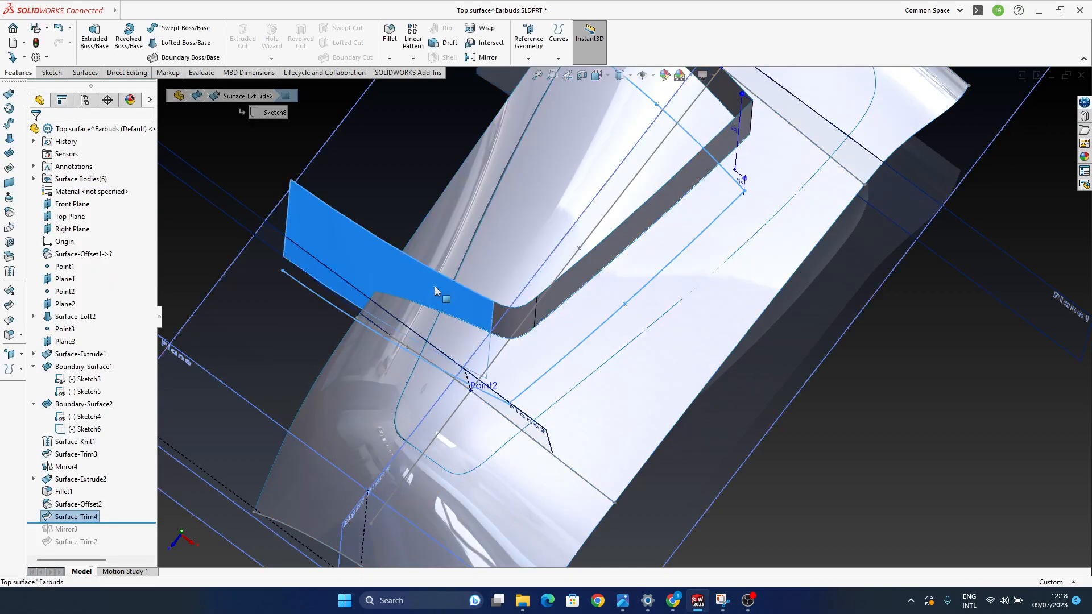
{"action": "left_click", "coordinate": [61, 483]}
{"action": "left_click", "coordinate": [75, 463]}
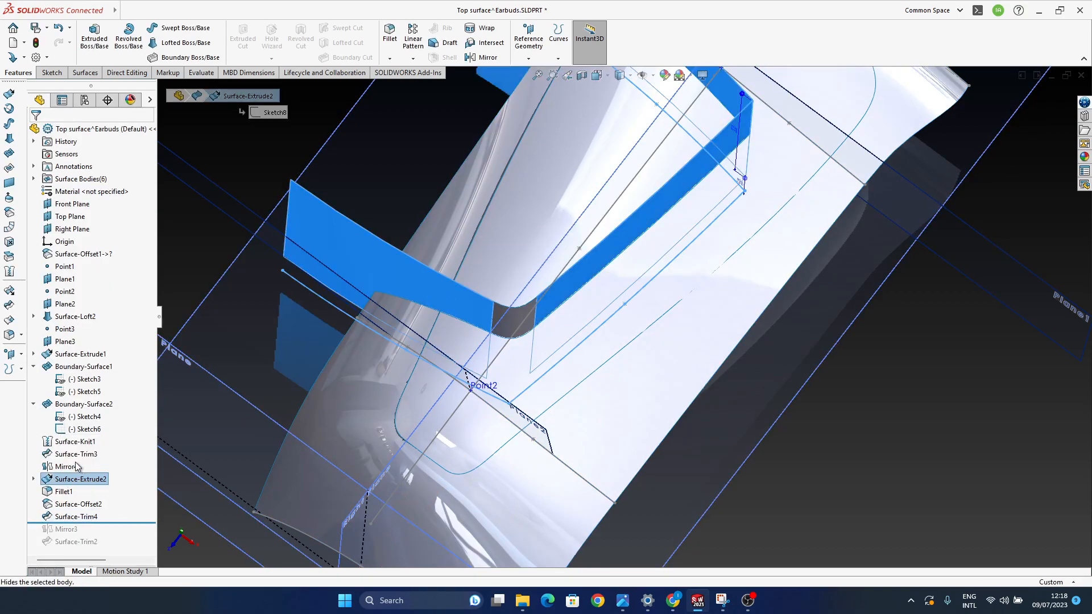
Step: Hide the Surface-Knit1 body so that only the trimmed surface copy remains displayed over the earbud shell
{"action": "left_click", "coordinate": [76, 505]}
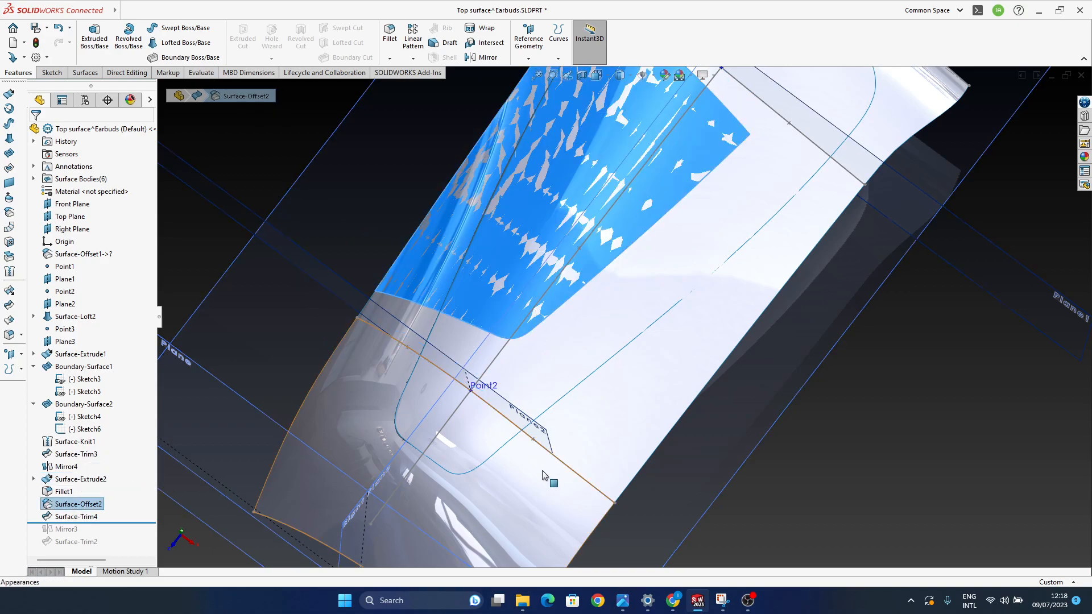
{"action": "left_click", "coordinate": [529, 472]}
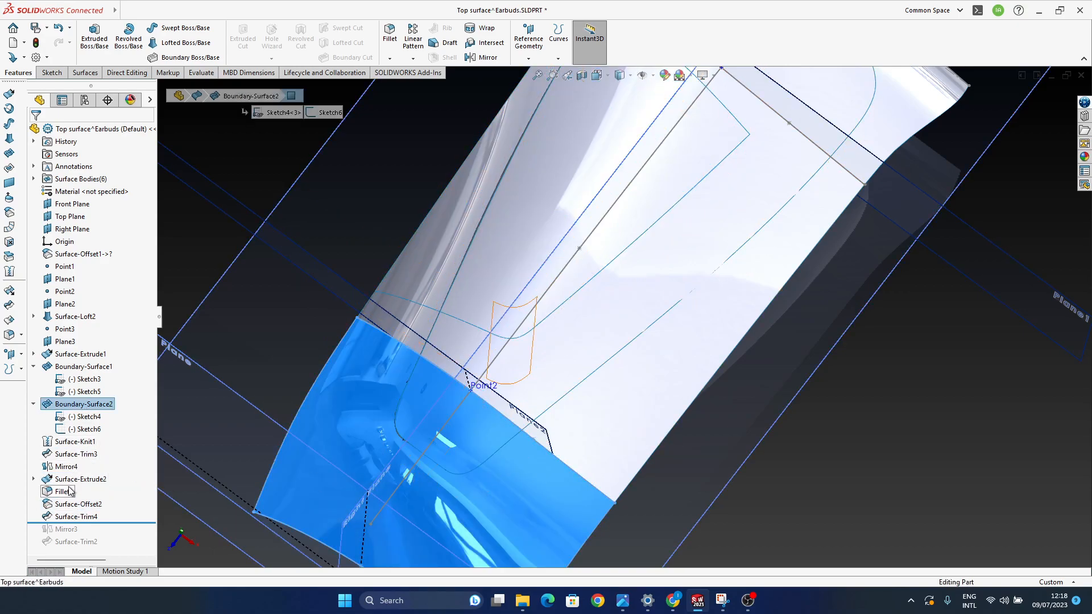
{"action": "left_click", "coordinate": [73, 443]}
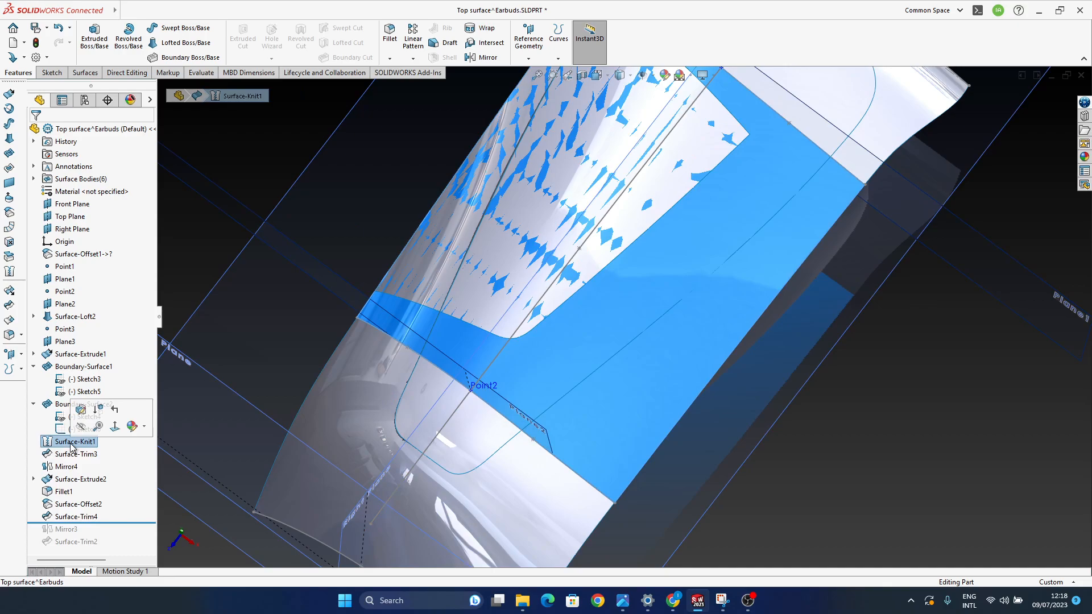
{"action": "left_click", "coordinate": [80, 426]}
{"action": "middle_click_drag", "start_coordinate": [515, 404], "coordinate": [495, 358]}
{"action": "left_click", "coordinate": [306, 189]}
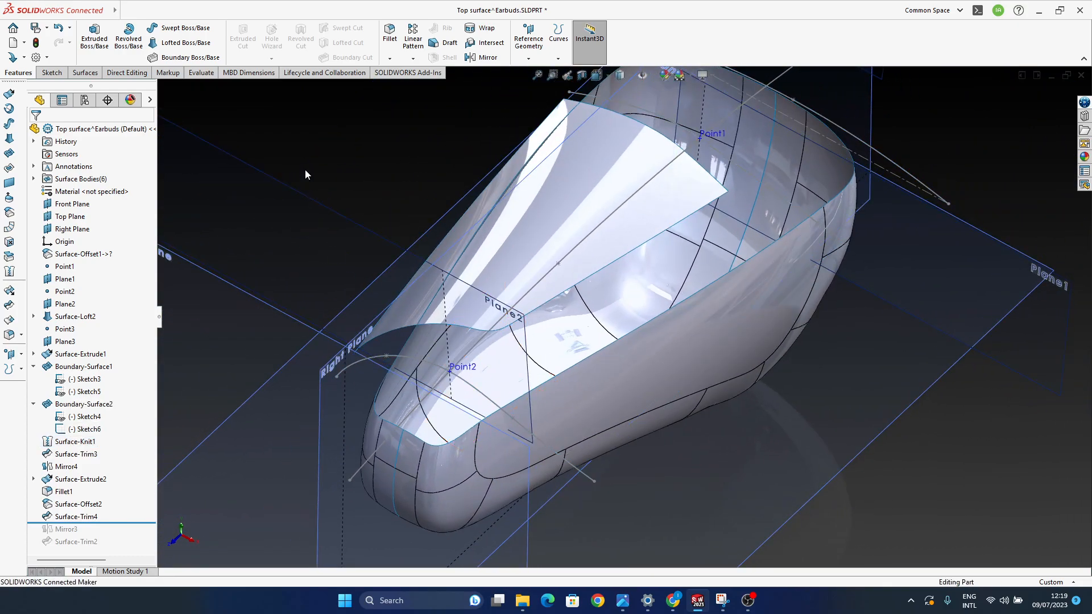
{"action": "left_click", "coordinate": [10, 199]}
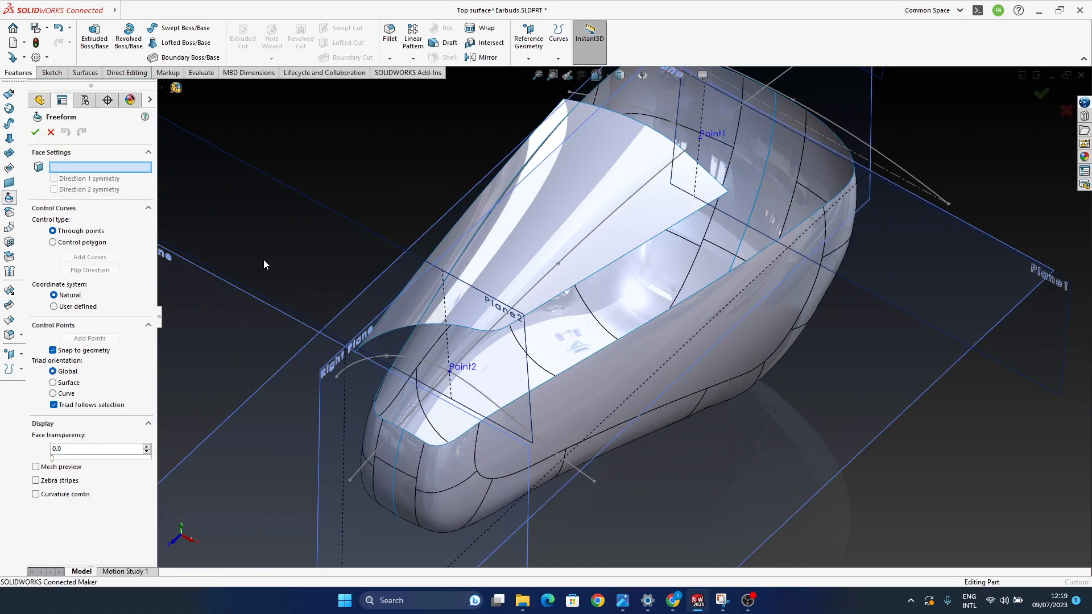
{"action": "left_click", "coordinate": [573, 275]}
{"action": "middle_click_drag", "start_coordinate": [598, 327], "coordinate": [571, 372]}
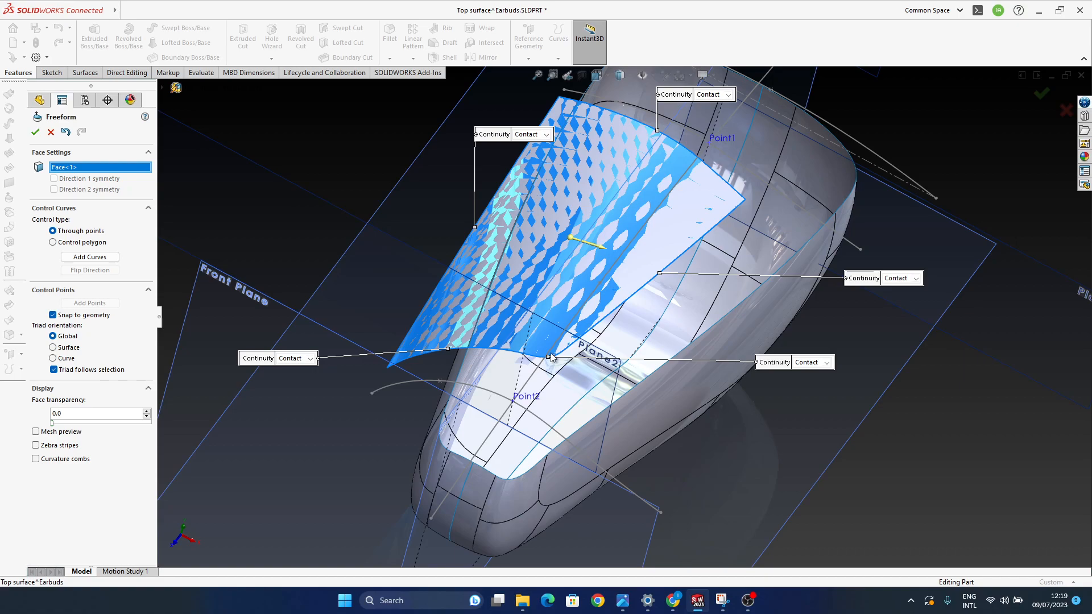
{"action": "middle_click_drag", "start_coordinate": [653, 314], "coordinate": [481, 504]}
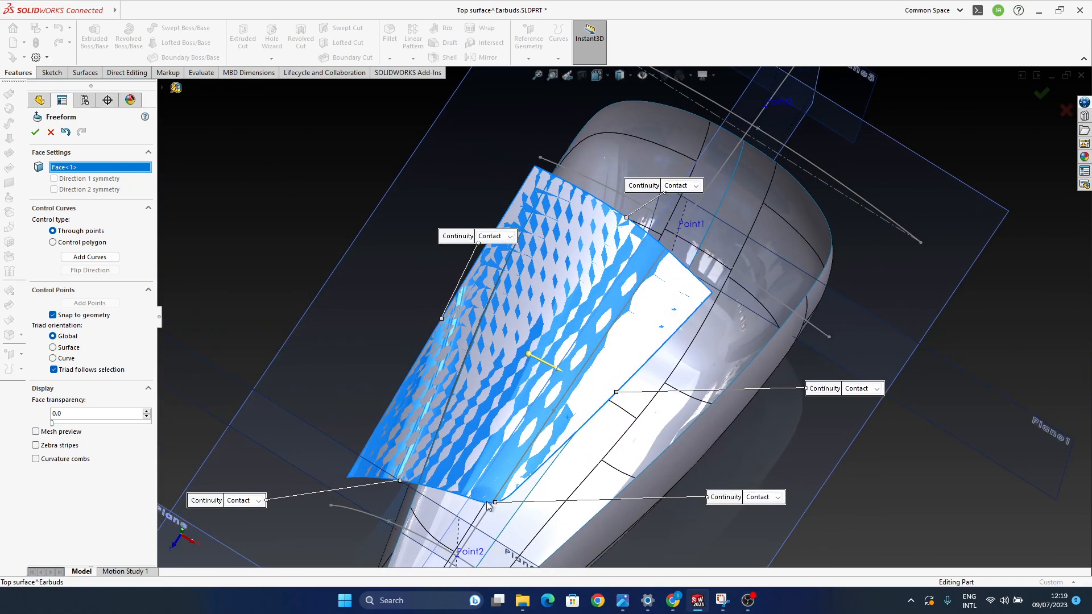
{"action": "middle_click_drag", "start_coordinate": [407, 525], "coordinate": [436, 430], "text": "ctrl"}
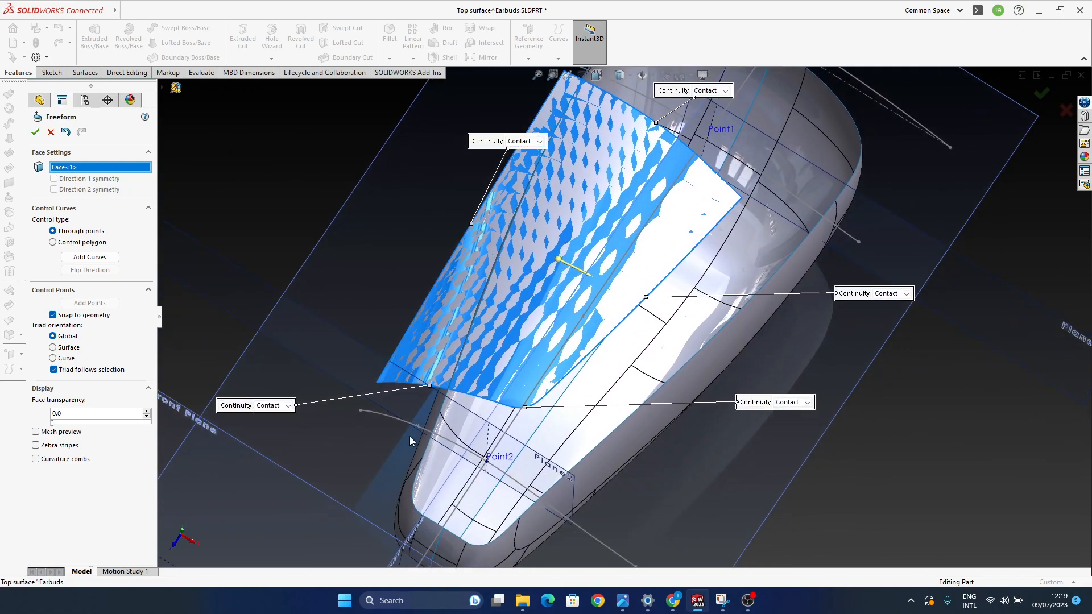
{"action": "left_click", "coordinate": [280, 408]}
{"action": "left_click", "coordinate": [788, 405]}
{"action": "left_click", "coordinate": [789, 405]}
{"action": "left_click", "coordinate": [877, 295]}
{"action": "left_click", "coordinate": [880, 296]}
{"action": "middle_click_drag", "start_coordinate": [770, 286], "coordinate": [742, 344], "text": "ctrl"}
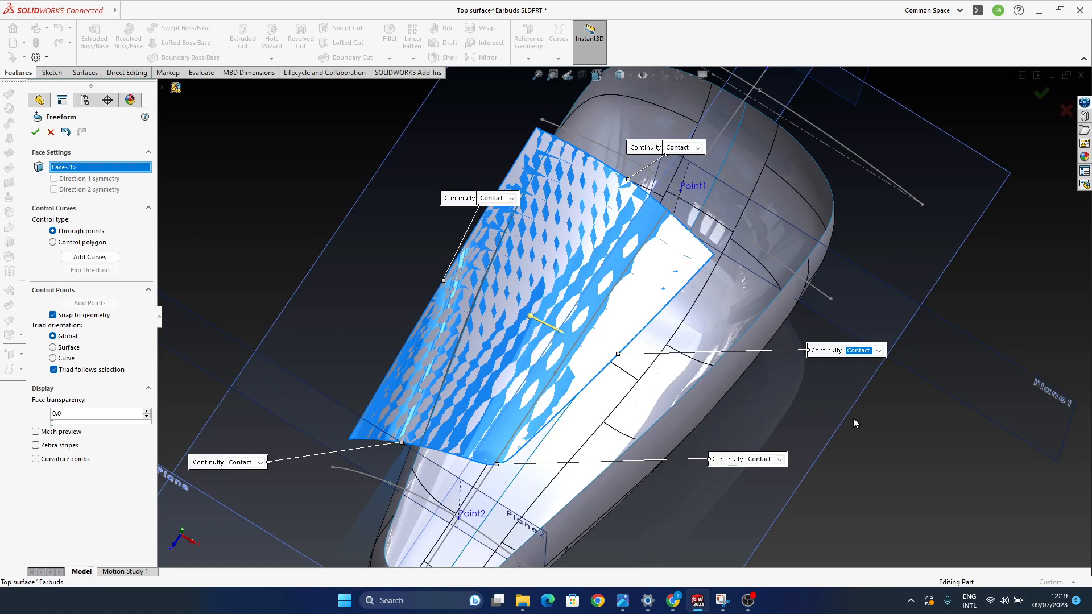
{"action": "left_click", "coordinate": [246, 464]}
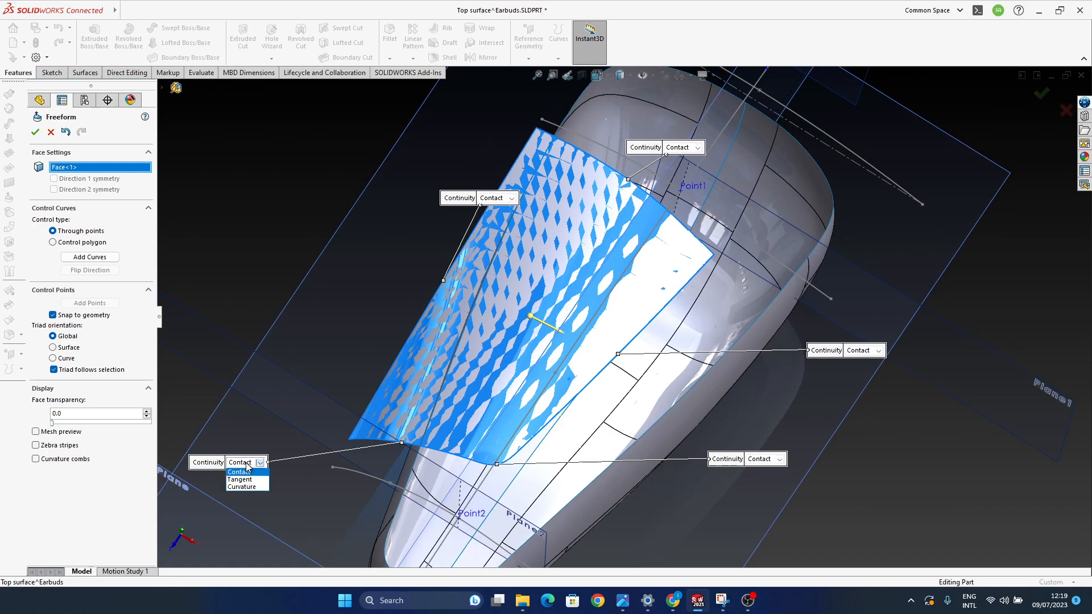
{"action": "left_click", "coordinate": [500, 200]}
{"action": "left_click", "coordinate": [501, 199]}
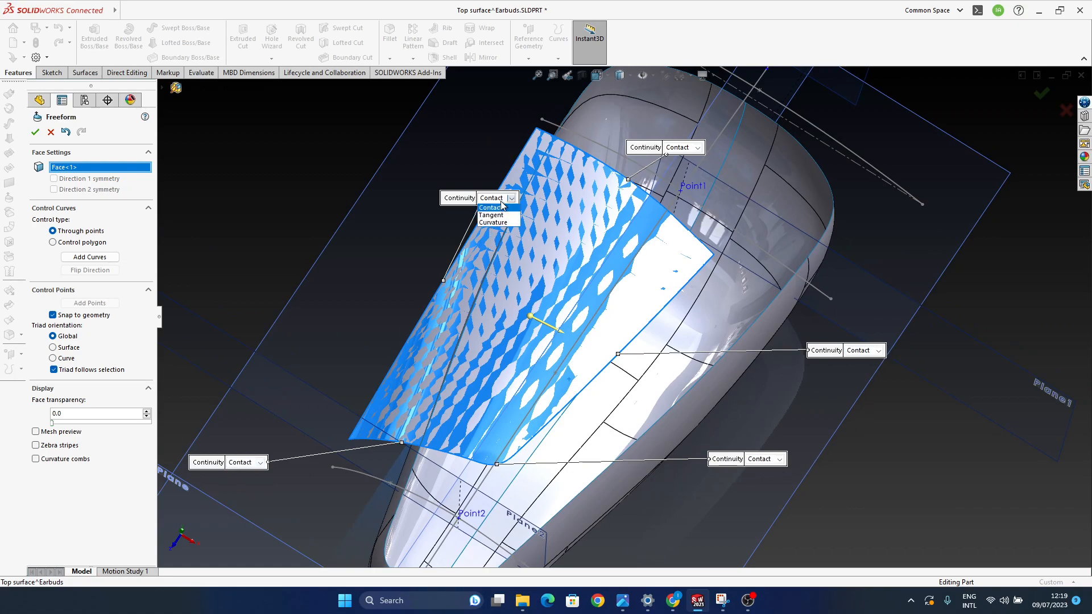
{"action": "left_click", "coordinate": [690, 149]}
{"action": "left_click", "coordinate": [694, 150]}
{"action": "left_click", "coordinate": [693, 149]}
{"action": "middle_click_drag", "start_coordinate": [592, 393], "coordinate": [598, 353]}
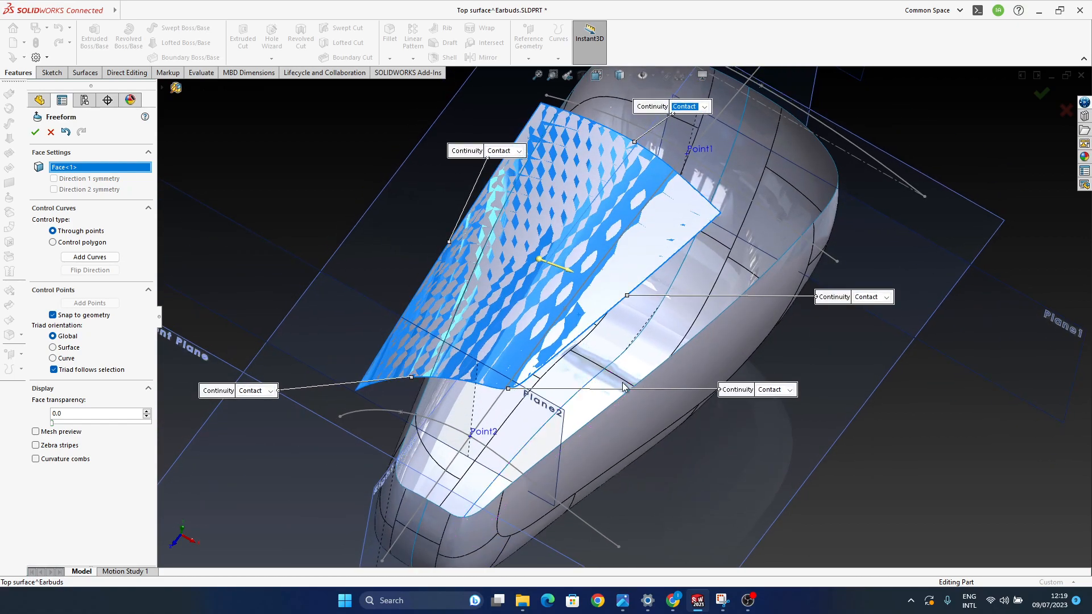
{"action": "left_click", "coordinate": [51, 132]}
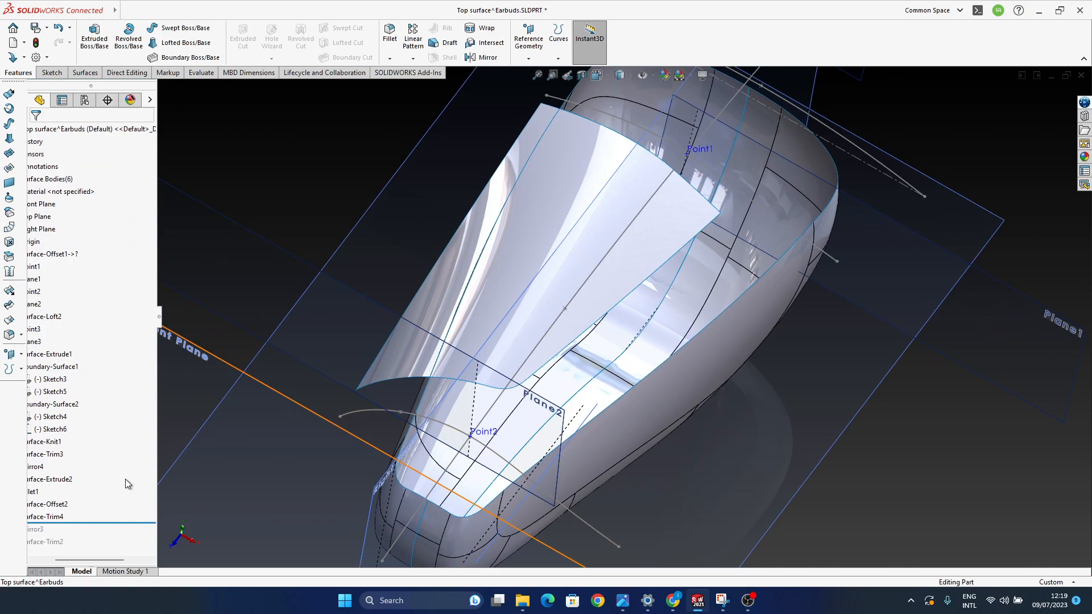
Step: Delete the Fillet1 feature from the extruded surface's corner
{"action": "left_click", "coordinate": [64, 492]}
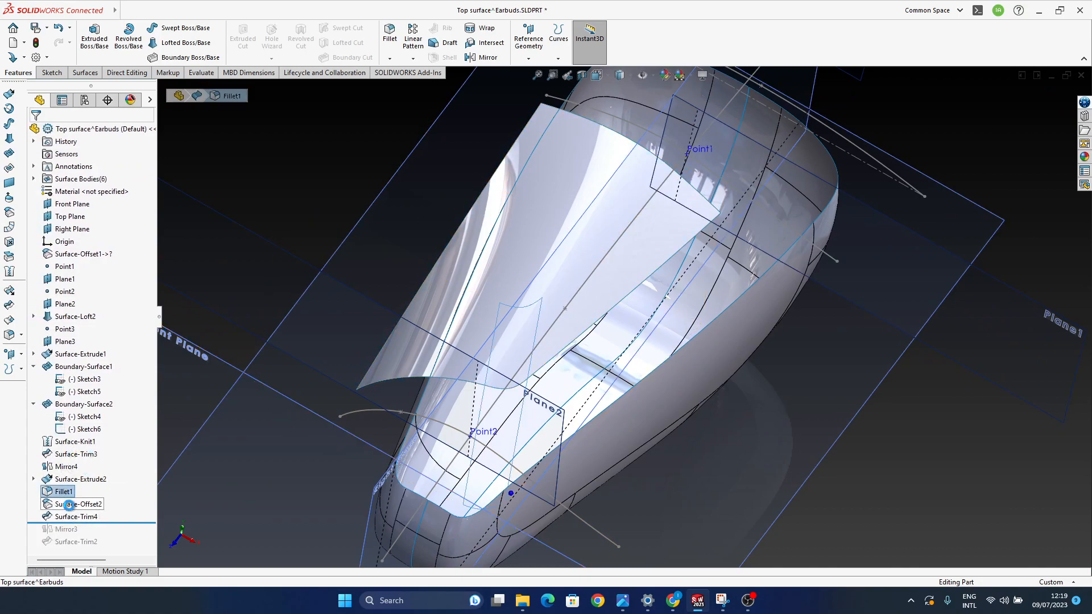
{"action": "key", "text": "Delete"}
{"action": "key", "text": "Return"}
{"action": "middle_click_drag", "start_coordinate": [513, 420], "coordinate": [525, 341], "text": "ctrl"}
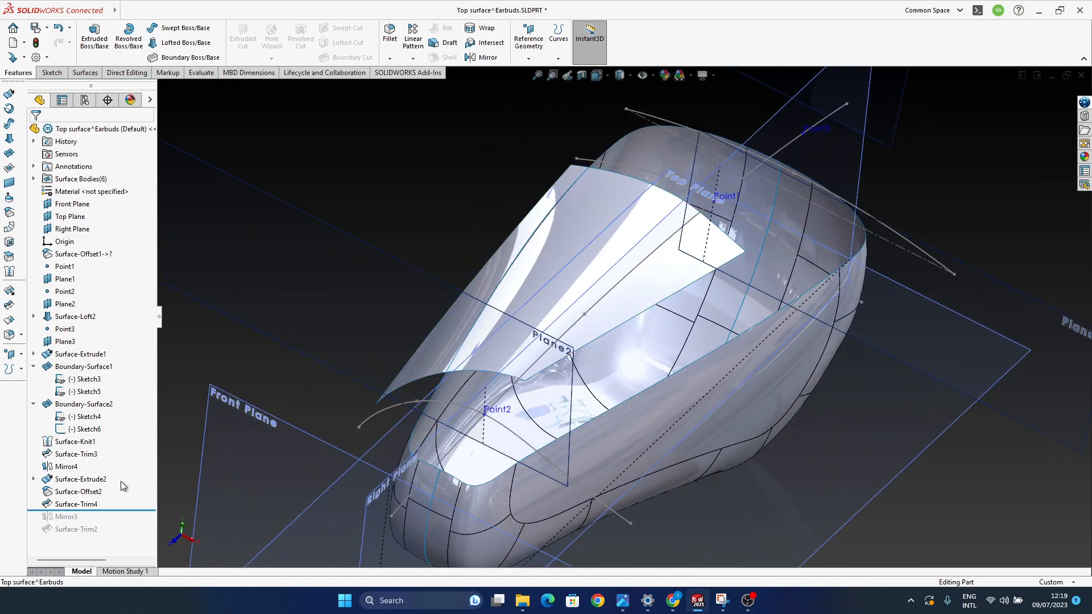
Step: Show the hidden Surface-Knit1 body again
{"action": "left_click", "coordinate": [75, 442]}
{"action": "left_click", "coordinate": [80, 426]}
{"action": "middle_click_drag", "start_coordinate": [543, 416], "coordinate": [336, 268]}
{"action": "left_click", "coordinate": [319, 254]}
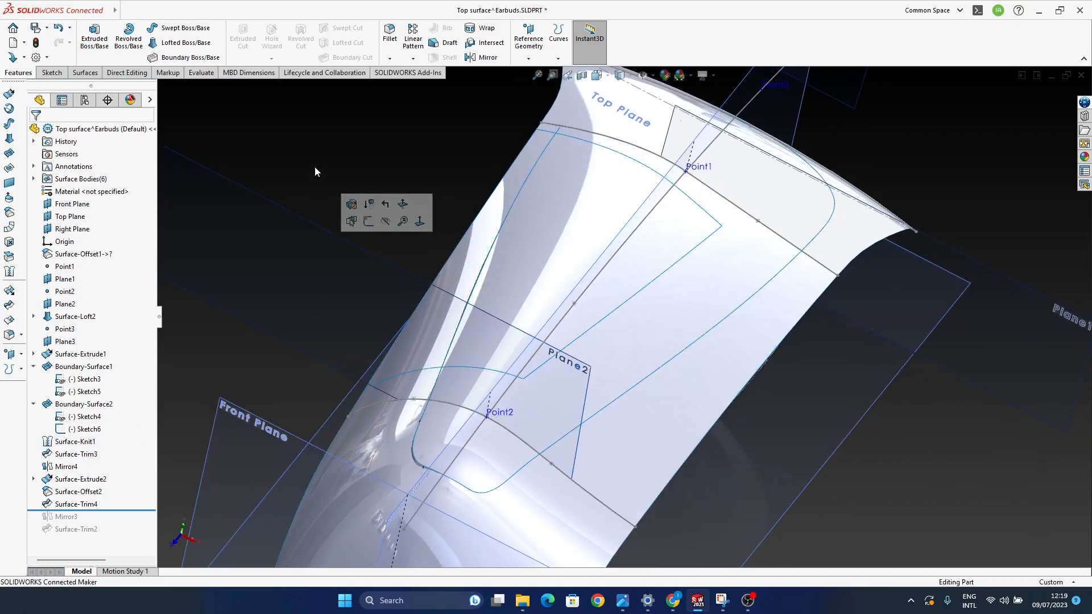
Step: Show the hidden Surface-Extrude2 body for use as a trim tool
{"action": "left_click", "coordinate": [12, 319]}
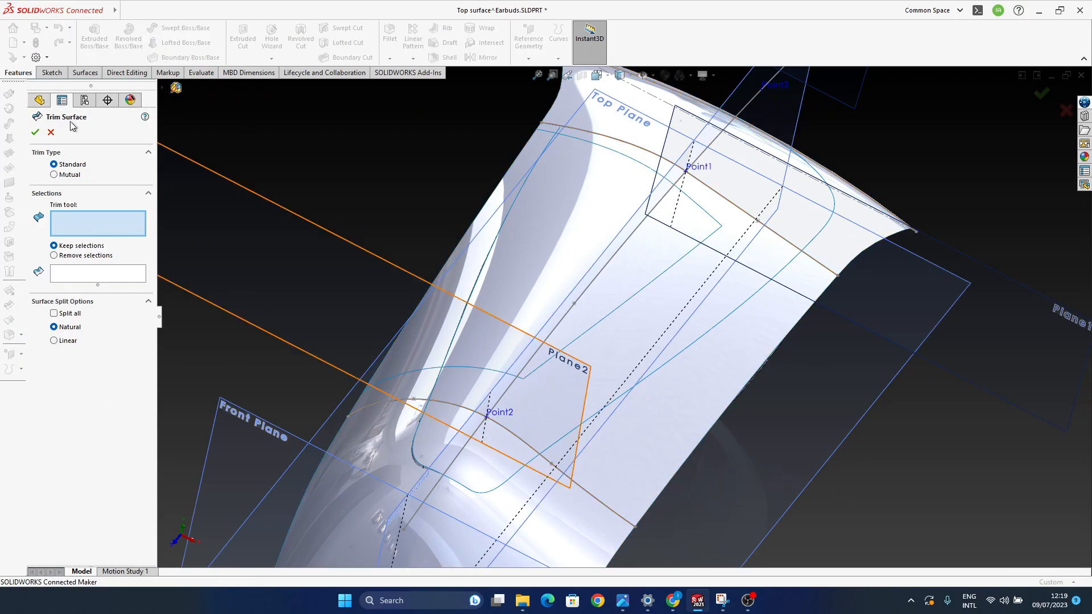
{"action": "left_click", "coordinate": [51, 132]}
{"action": "left_click", "coordinate": [97, 478]}
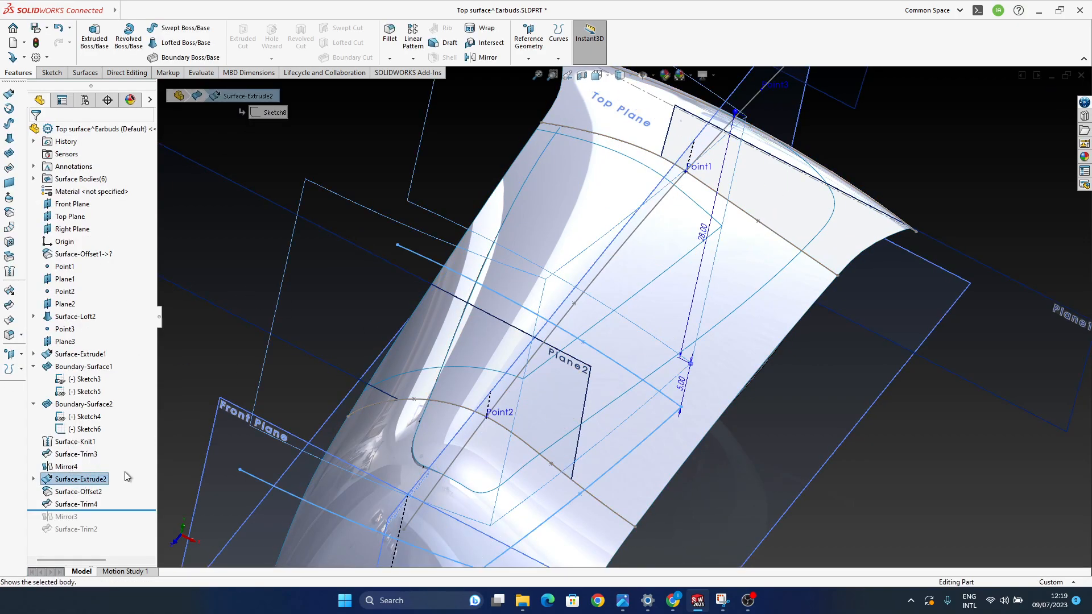
{"action": "left_click", "coordinate": [99, 469]}
{"action": "left_click", "coordinate": [255, 154]}
Step: Trim the main top surface with Surface-Extrude2, keeping the portion outside the inset panel, and hide the extruded surface body
{"action": "left_click", "coordinate": [11, 306]}
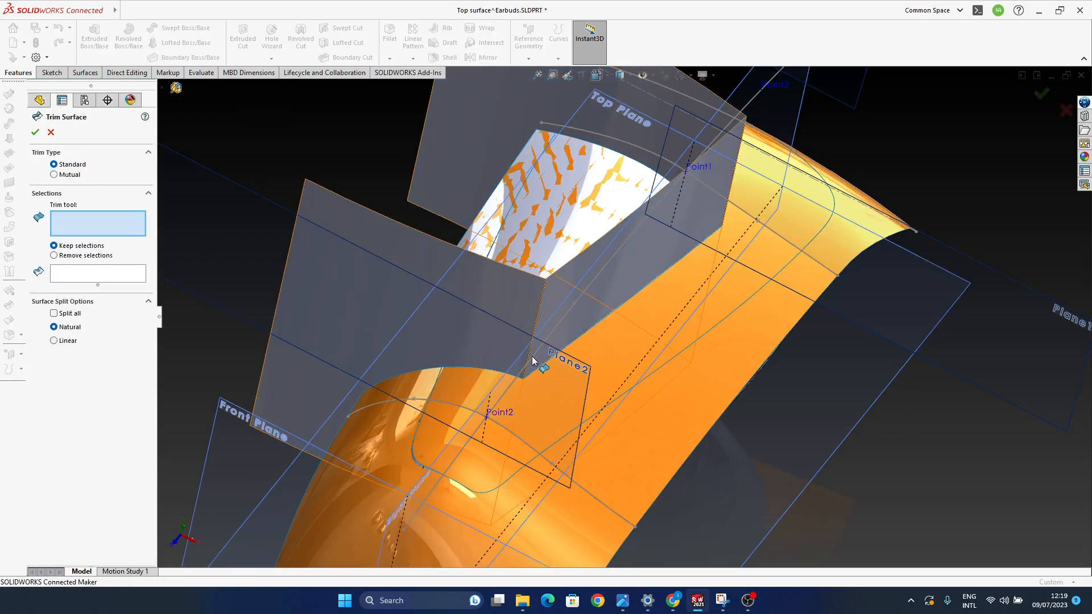
{"action": "left_click", "coordinate": [517, 312]}
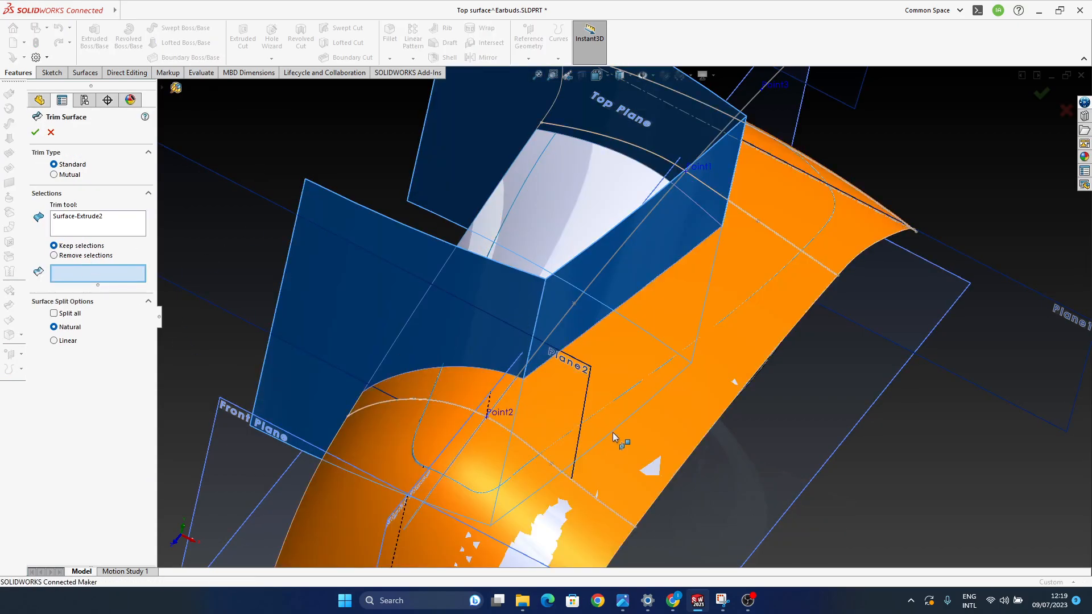
{"action": "left_click", "coordinate": [627, 444]}
{"action": "left_click", "coordinate": [1043, 98]}
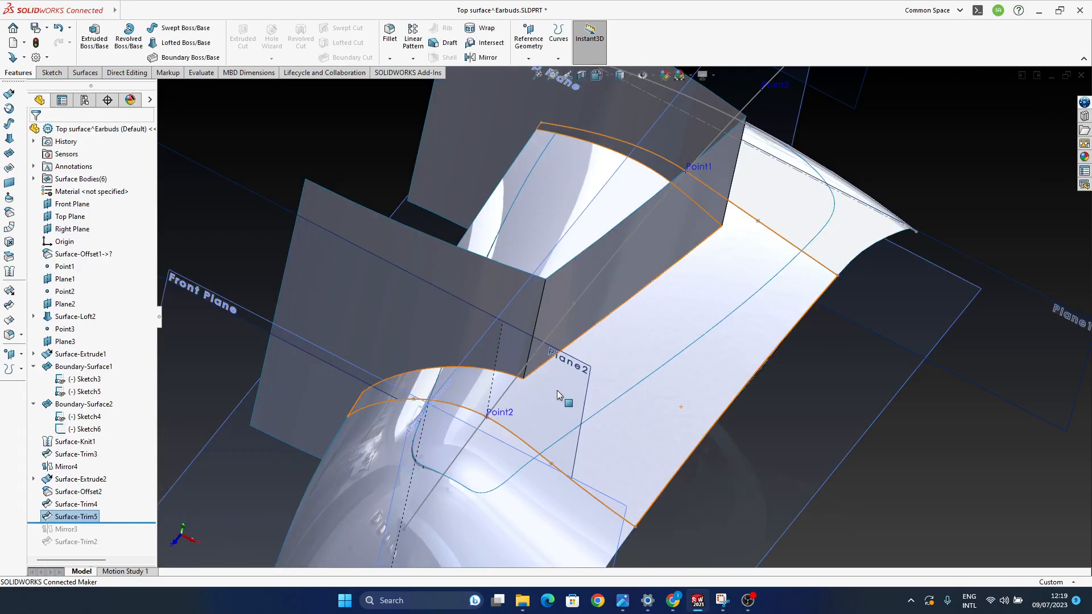
{"action": "left_click", "coordinate": [422, 298]}
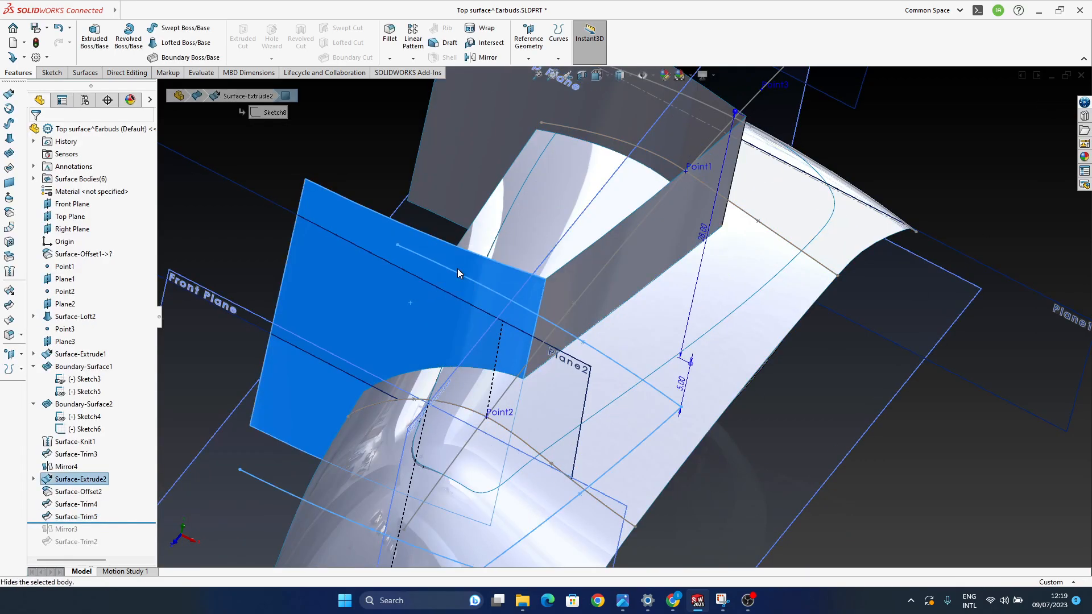
{"action": "left_click", "coordinate": [461, 270]}
Step: Examine the trimmed top surface and its inset panel outline from several angles
{"action": "middle_click_drag", "start_coordinate": [483, 318], "coordinate": [655, 446]}
{"action": "middle_click_drag", "start_coordinate": [441, 435], "coordinate": [507, 437]}
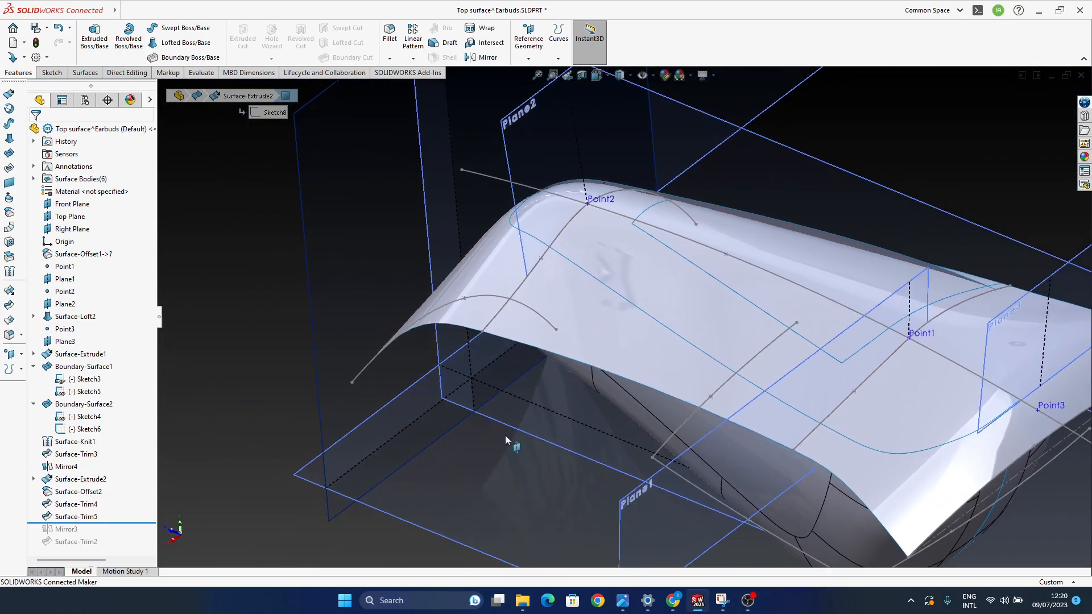
{"action": "middle_click_drag", "start_coordinate": [653, 392], "coordinate": [532, 285]}
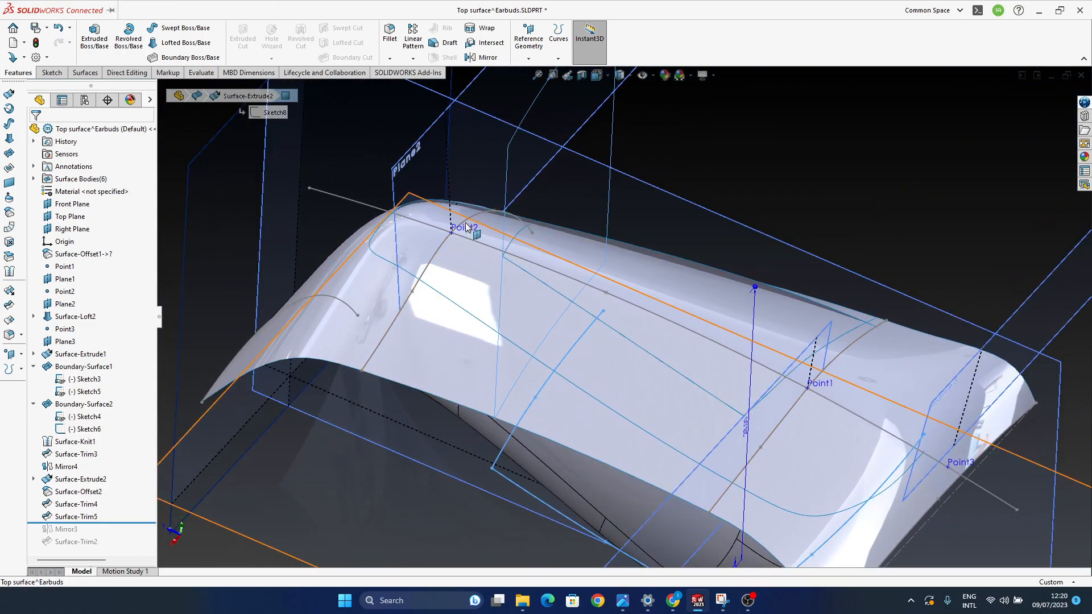
{"action": "mouse_move", "coordinate": [468, 304]}
{"action": "middle_mouse_down"}
{"action": "mouse_move", "coordinate": [487, 317]}
{"action": "mouse_move", "coordinate": [471, 318]}
{"action": "middle_mouse_up"}
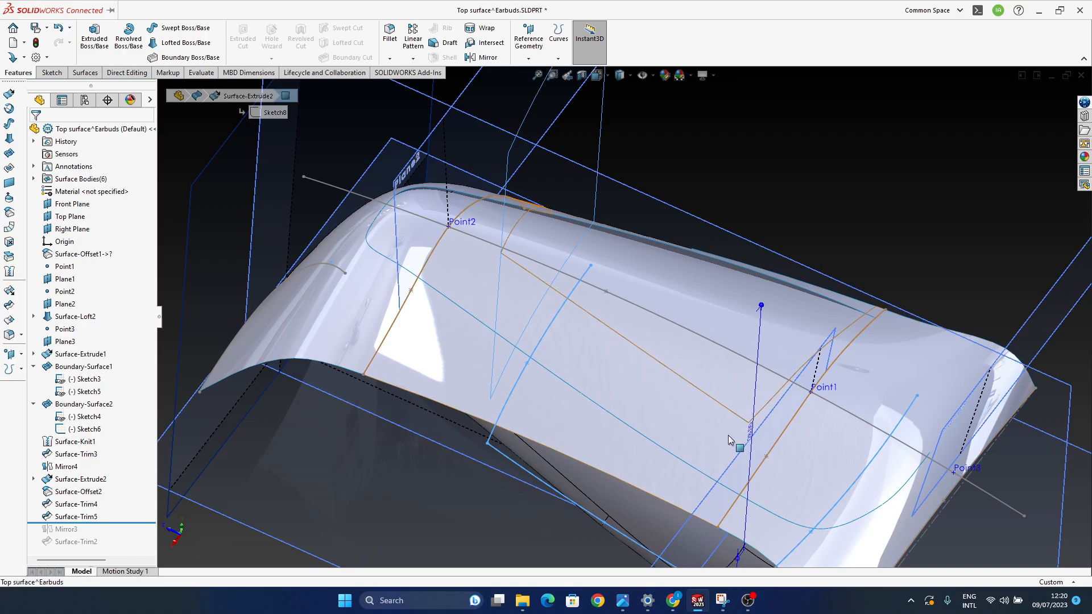
{"action": "middle_click_drag", "start_coordinate": [729, 435], "coordinate": [660, 415], "text": "ctrl"}
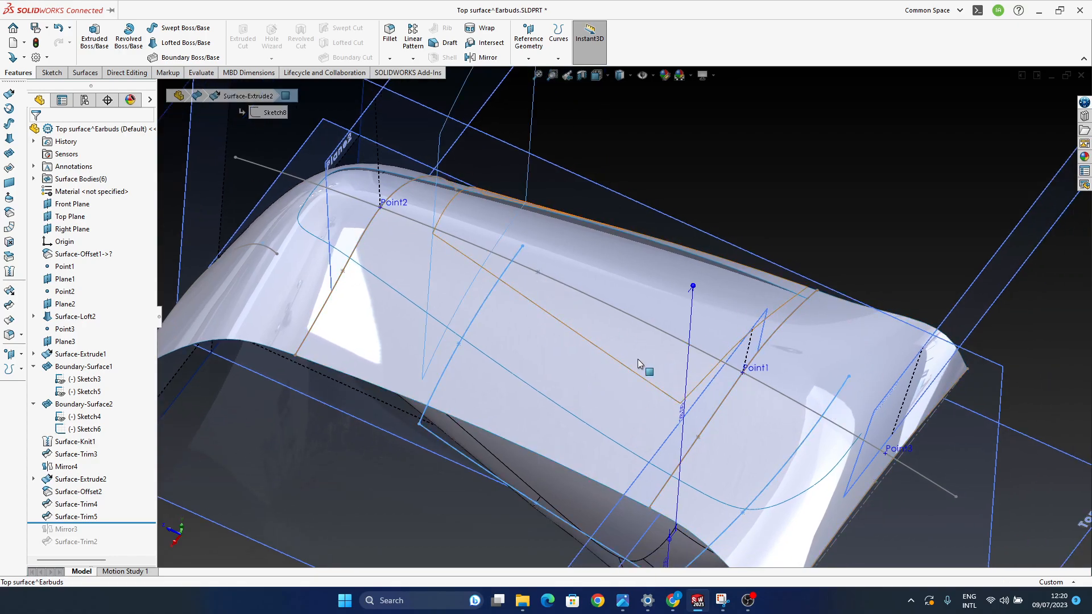
{"action": "middle_click_drag", "start_coordinate": [735, 439], "coordinate": [612, 398]}
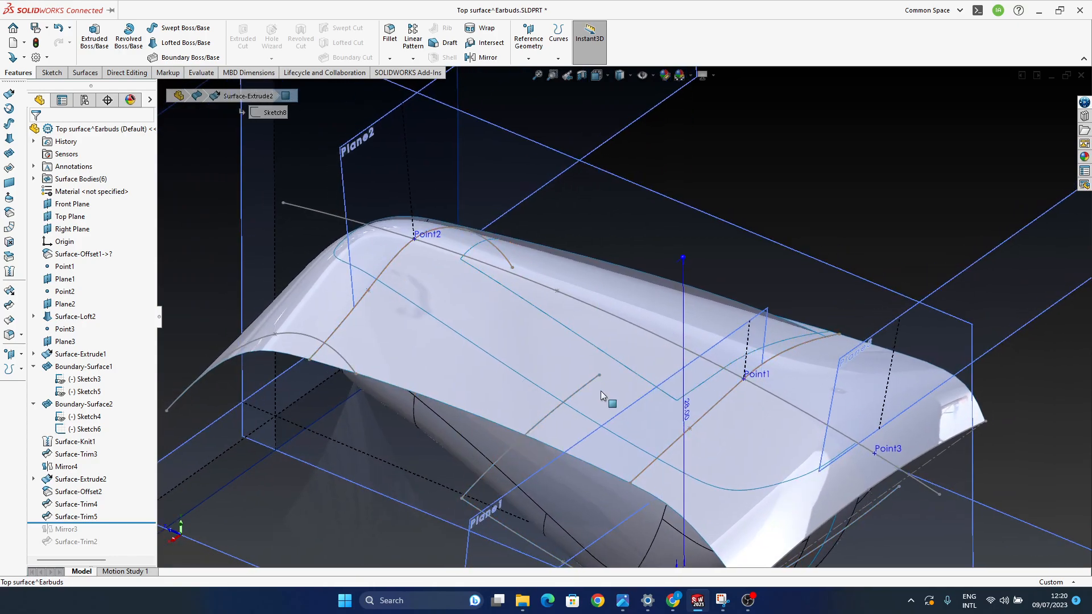
{"action": "key", "text": "f"}
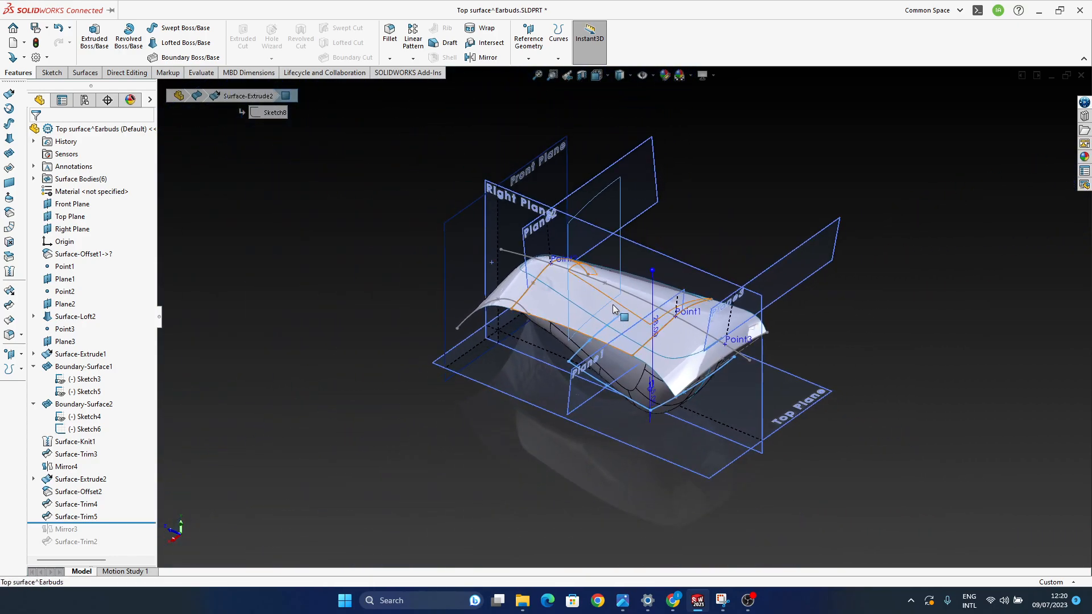
{"action": "scroll", "coordinate": [629, 317], "scroll_direction": "down", "scroll_amount": 4}
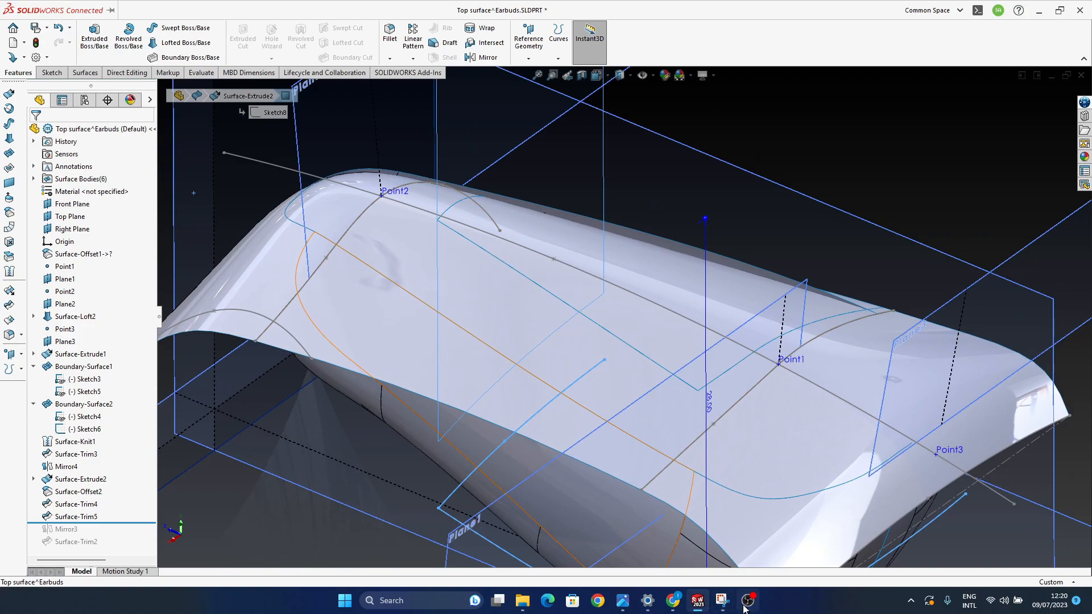
Step: Switch to Snipping Tool to check the panel shape in the earbud reference photo, and return to the Top surface part in SOLIDWORKS
{"action": "left_click", "coordinate": [722, 601]}
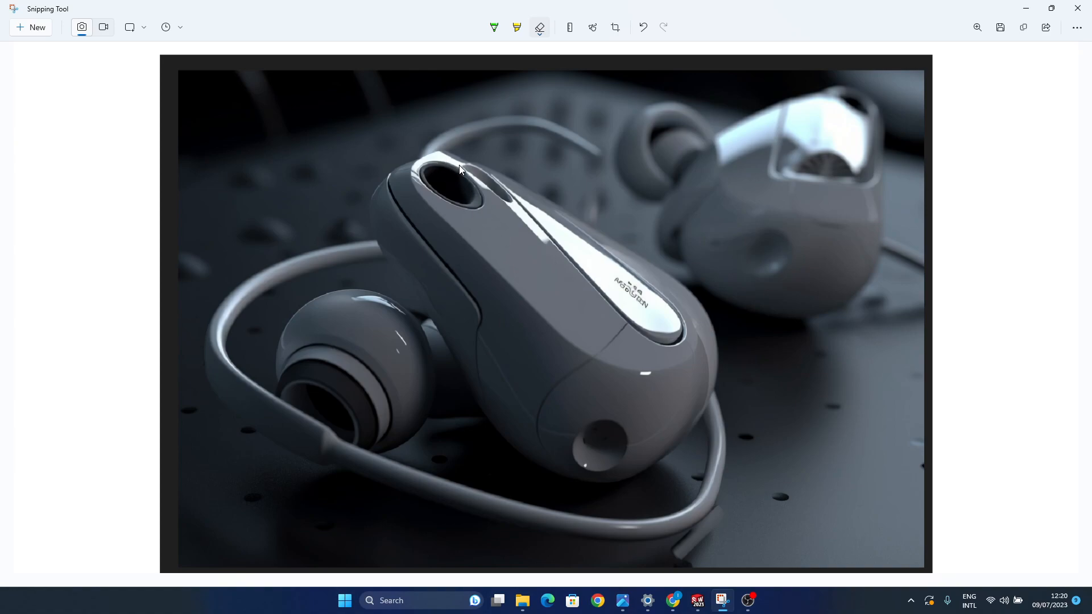
{"action": "mouse_move", "coordinate": [698, 601]}
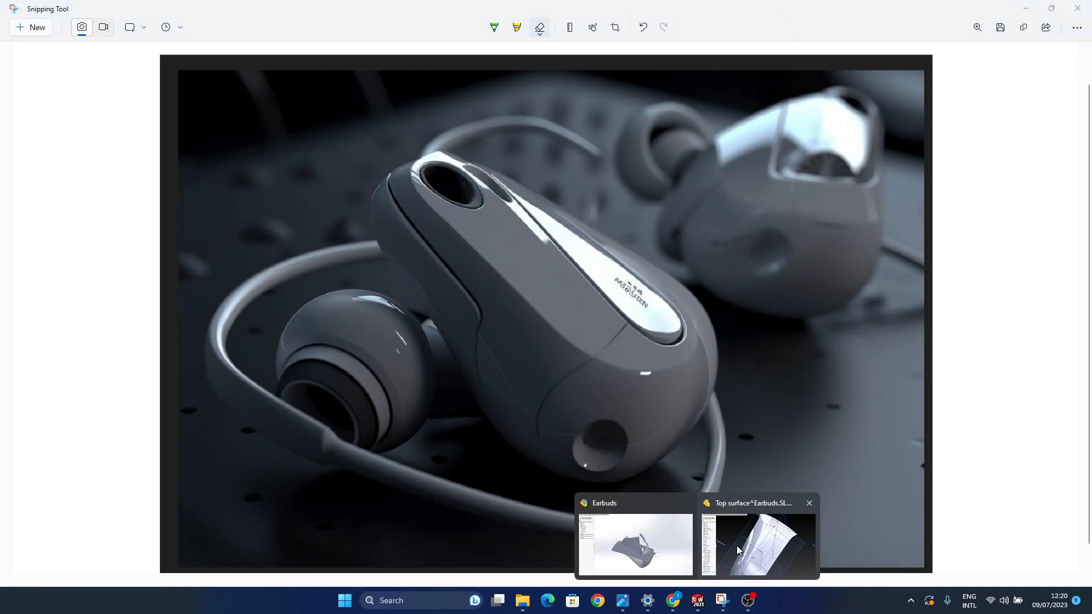
{"action": "left_click", "coordinate": [737, 551]}
Step: Show the hidden Sketch8 of Surface-Extrude2 with the part viewed squarely from above
{"action": "middle_click_drag", "start_coordinate": [534, 383], "coordinate": [558, 364]}
{"action": "key", "text": "space"}
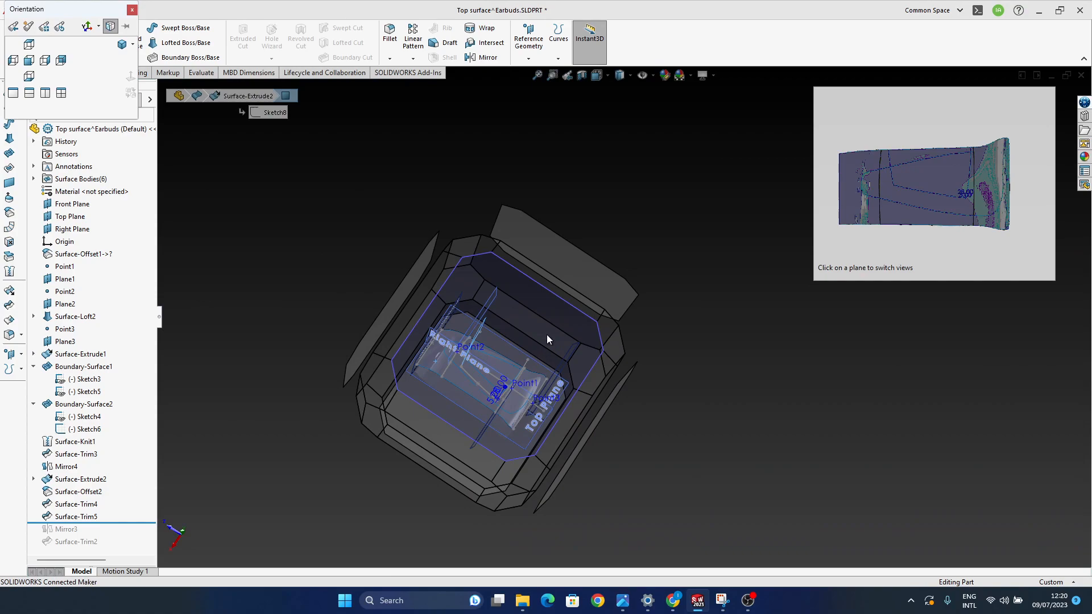
{"action": "left_click", "coordinate": [548, 335]}
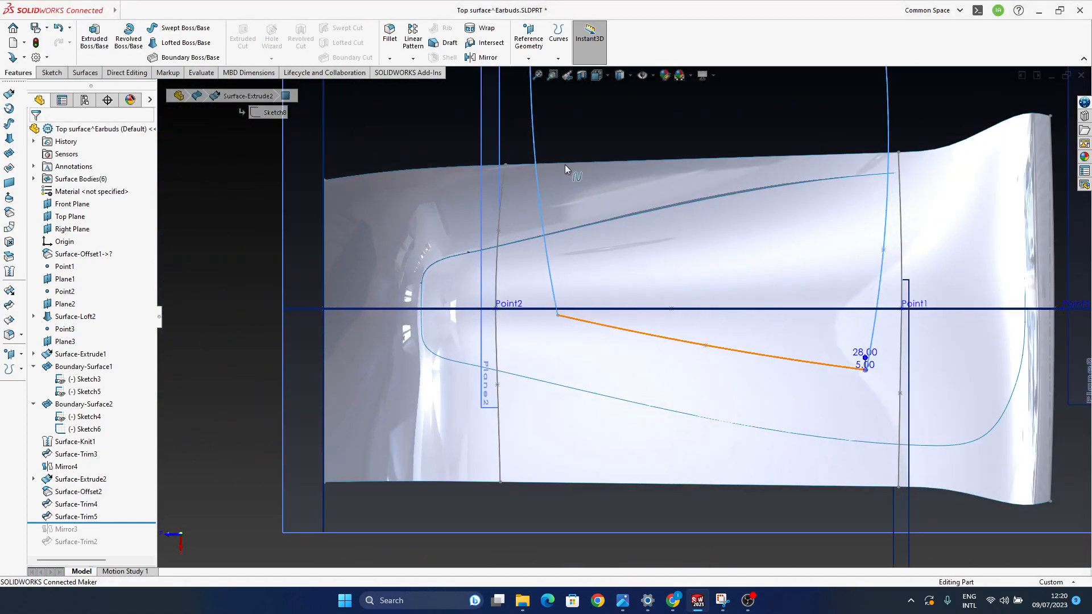
{"action": "left_click", "coordinate": [567, 141]}
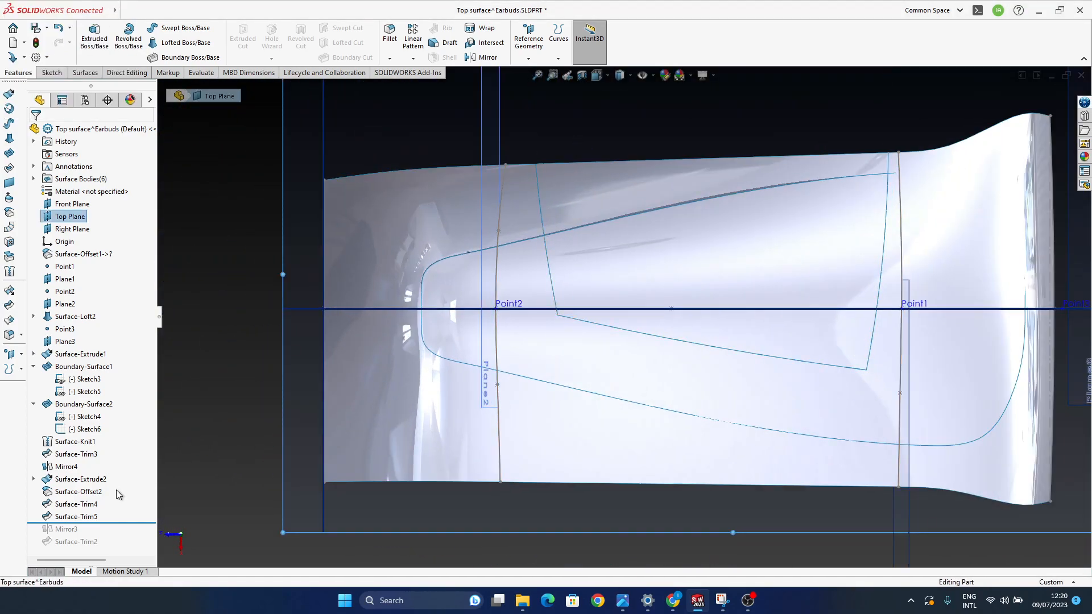
{"action": "left_click", "coordinate": [643, 76]}
{"action": "left_click", "coordinate": [641, 76]}
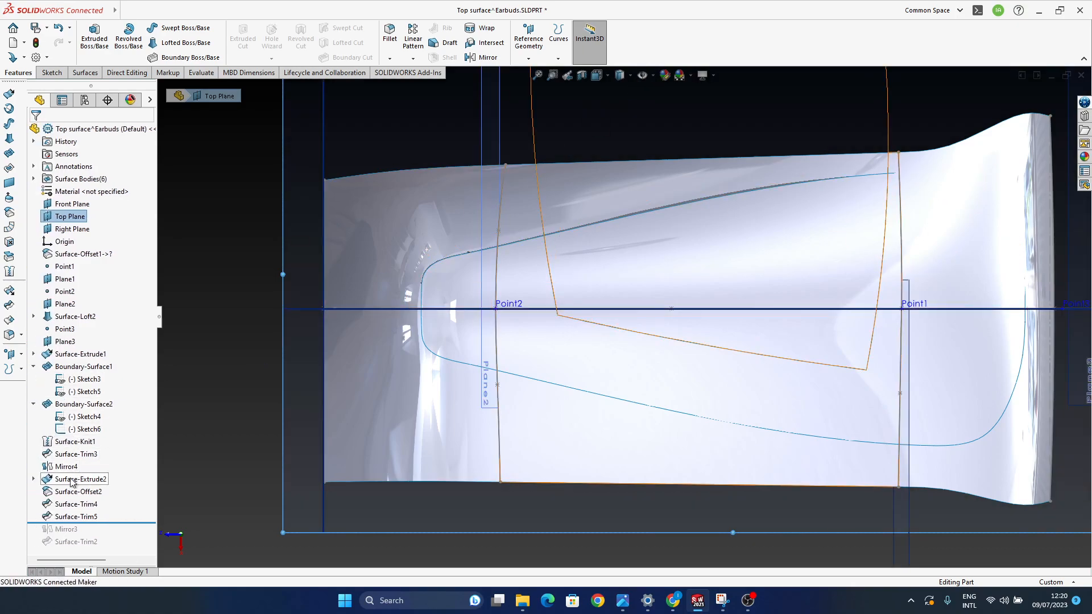
{"action": "left_click", "coordinate": [33, 479]}
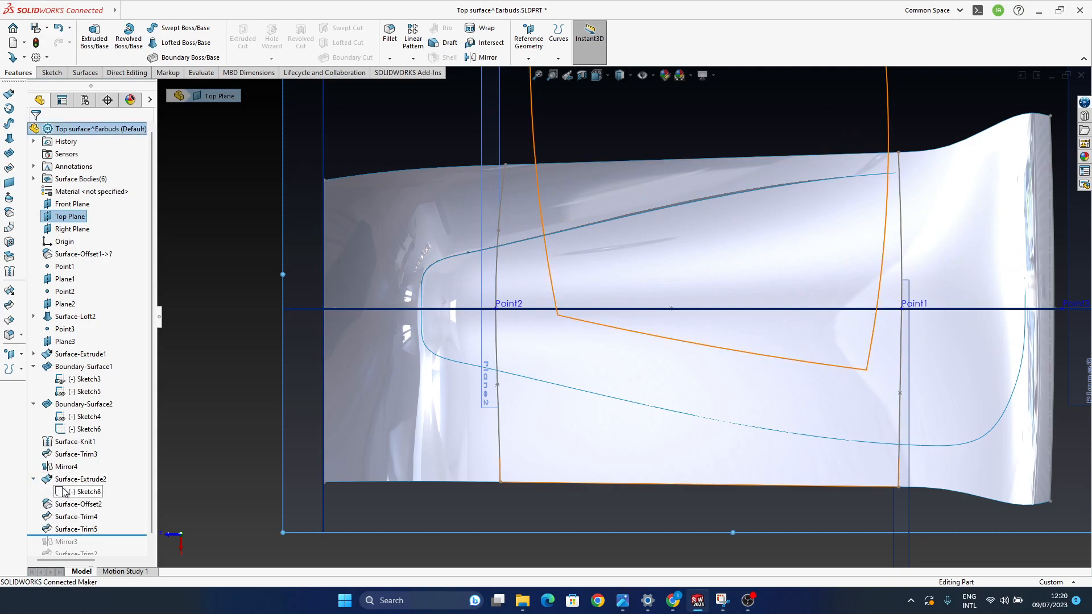
{"action": "left_click", "coordinate": [85, 492]}
{"action": "left_click", "coordinate": [614, 136]}
Step: Move Sketch8's end curve nearest Point2 slightly past that point, and reposition its outer endpoint and middle to reshape the curve
{"action": "left_click_drag", "start_coordinate": [542, 228], "coordinate": [470, 217]}
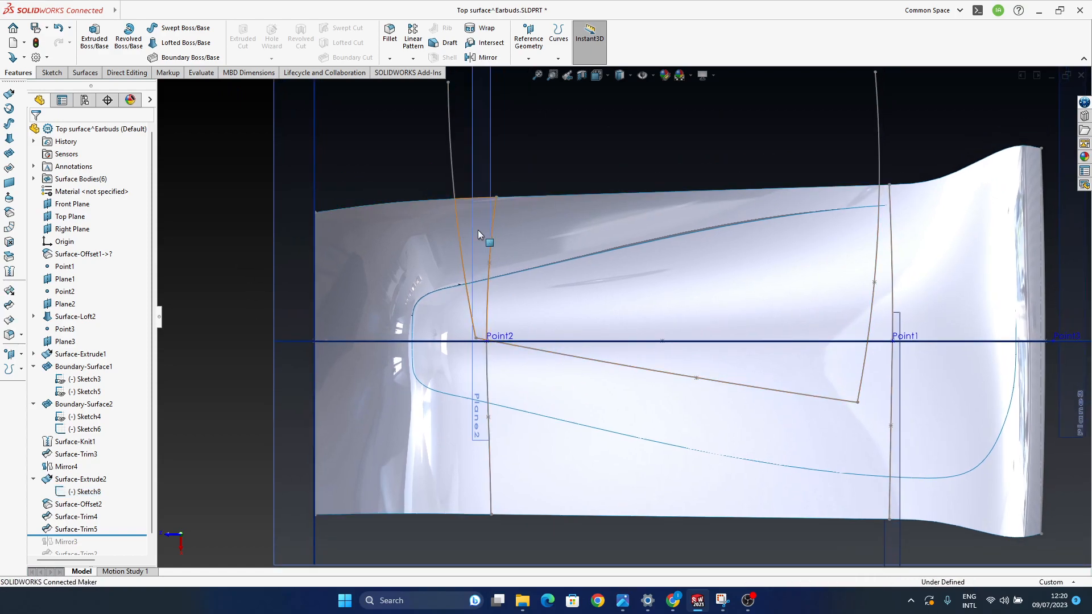
{"action": "middle_click_drag", "start_coordinate": [532, 304], "coordinate": [492, 344], "text": "ctrl"}
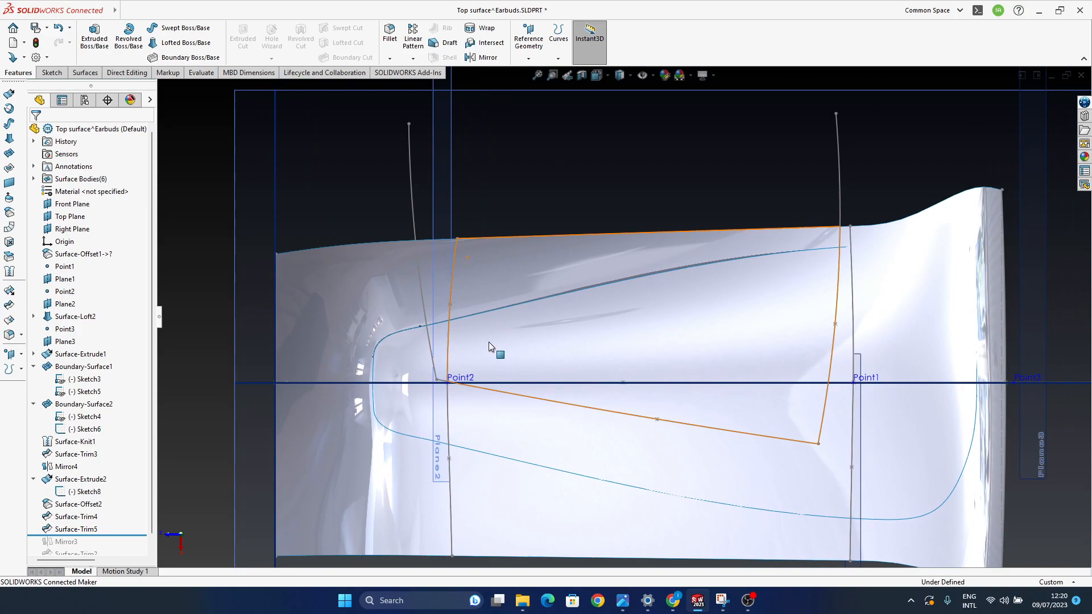
{"action": "left_click_drag", "start_coordinate": [409, 124], "coordinate": [439, 127]}
{"action": "left_click_drag", "start_coordinate": [417, 267], "coordinate": [431, 270]}
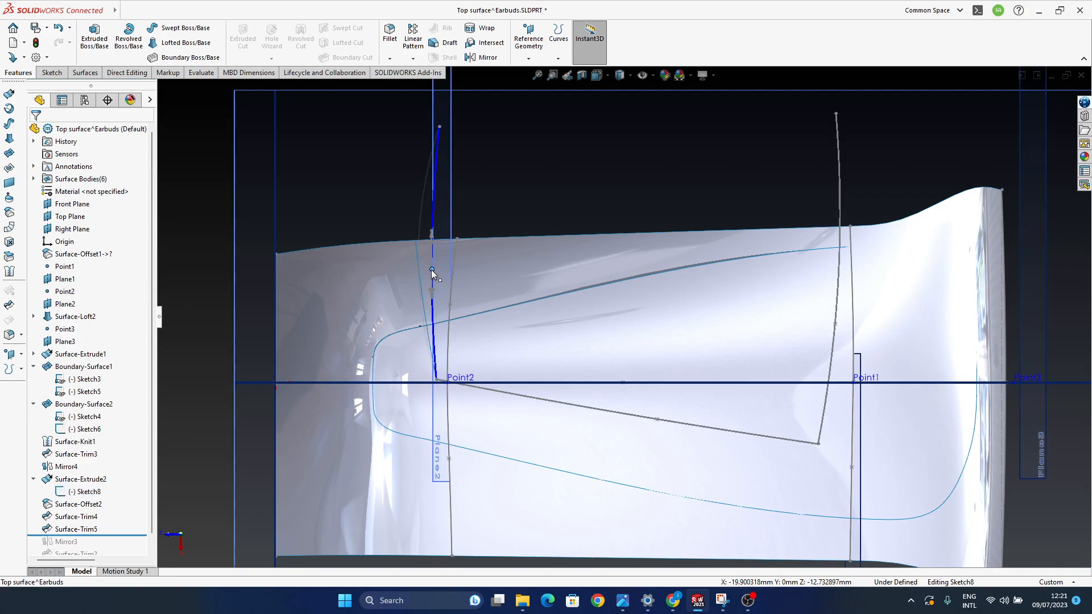
{"action": "left_click", "coordinate": [575, 173]}
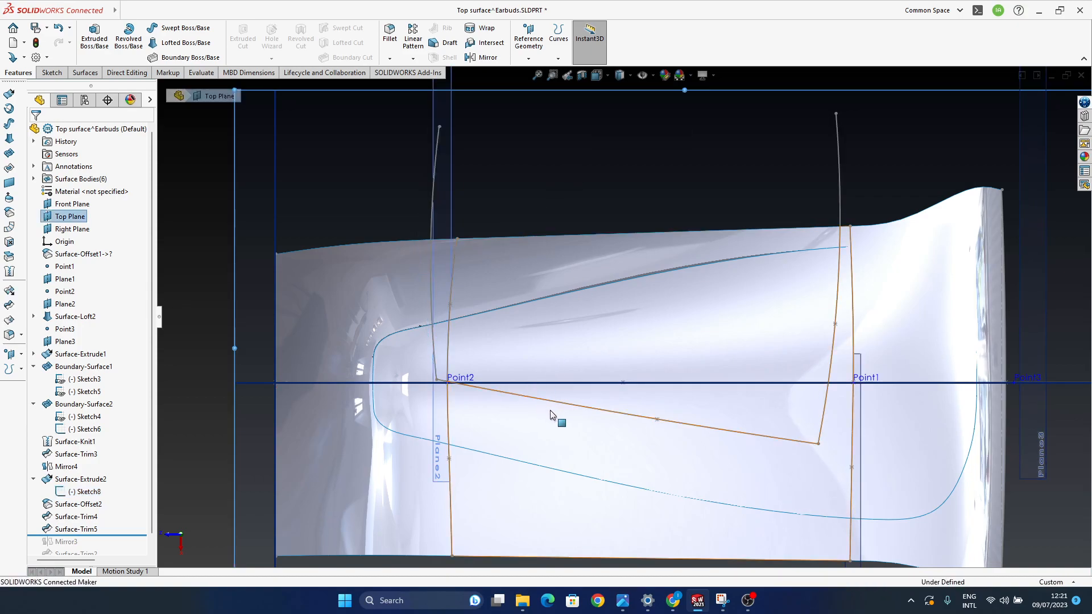
Step: Shift Sketch8's long slanted side slightly farther away from the part's centre line
{"action": "left_click", "coordinate": [612, 419]}
{"action": "left_click_drag", "start_coordinate": [613, 421], "coordinate": [614, 425]}
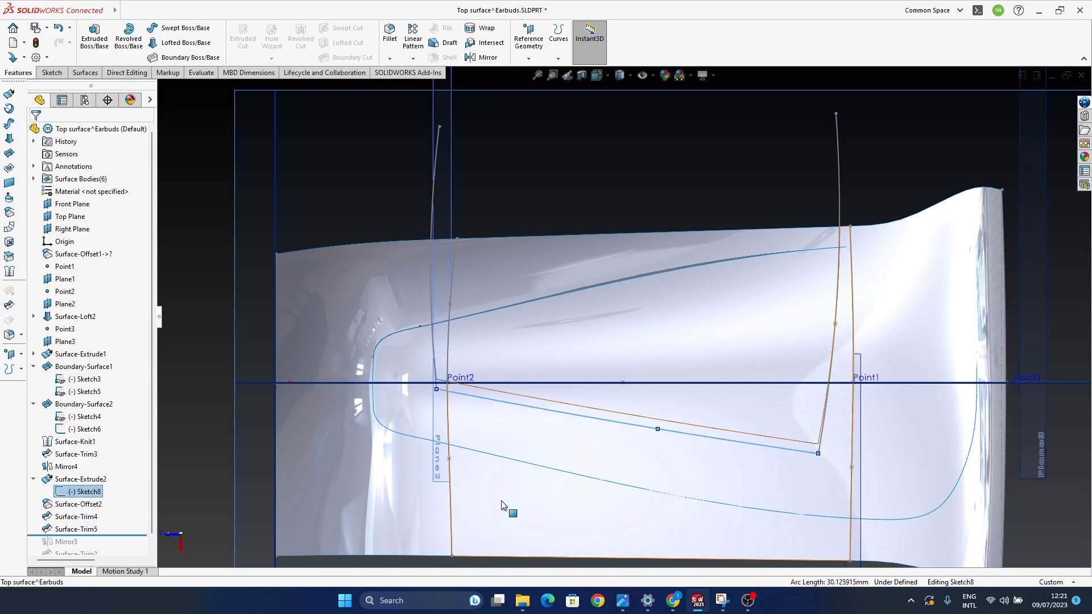
{"action": "left_click", "coordinate": [179, 174]}
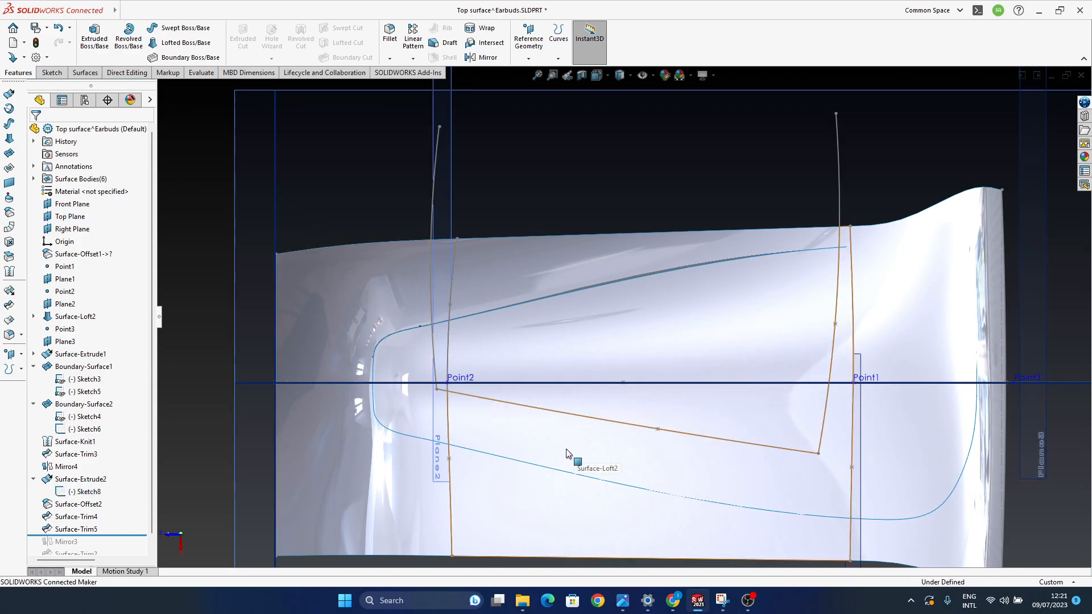
Step: Hide the planes, points and sketches, and examine the revised inset panel outline from several angles
{"action": "middle_click_drag", "start_coordinate": [506, 470], "coordinate": [756, 520]}
{"action": "mouse_move", "coordinate": [525, 303]}
{"action": "middle_mouse_down", "text": "ctrl"}
{"action": "mouse_move", "coordinate": [513, 336]}
{"action": "mouse_move", "coordinate": [532, 347]}
{"action": "middle_mouse_up", "text": "ctrl"}
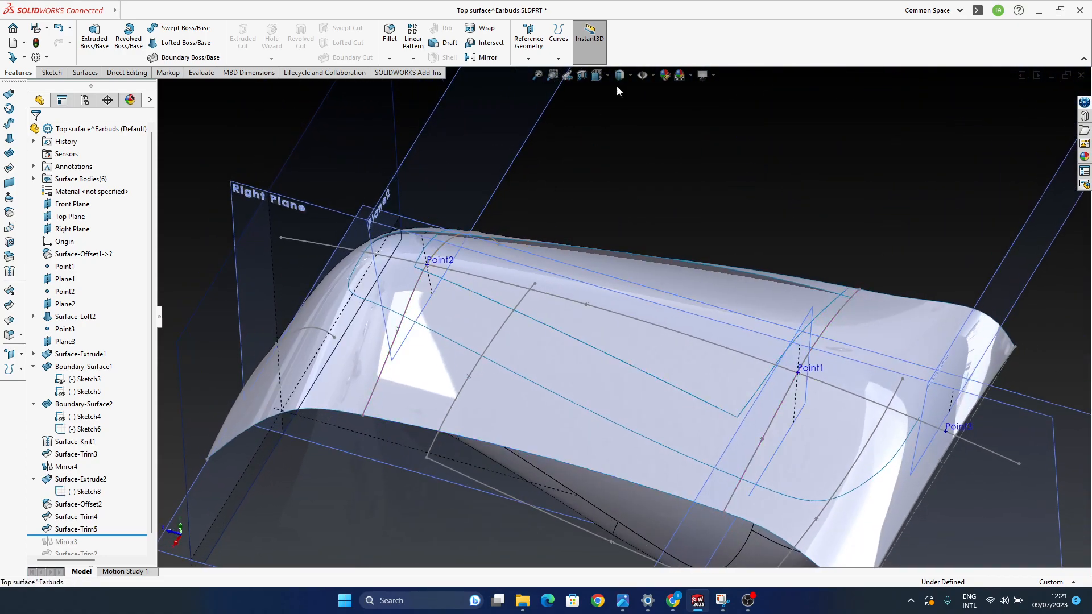
{"action": "left_click", "coordinate": [643, 75]}
{"action": "mouse_move", "coordinate": [614, 478]}
{"action": "middle_mouse_down", "text": "ctrl"}
{"action": "mouse_move", "coordinate": [588, 487]}
{"action": "mouse_move", "coordinate": [571, 475]}
{"action": "middle_mouse_up", "text": "ctrl"}
{"action": "middle_click_drag", "start_coordinate": [647, 364], "coordinate": [575, 412]}
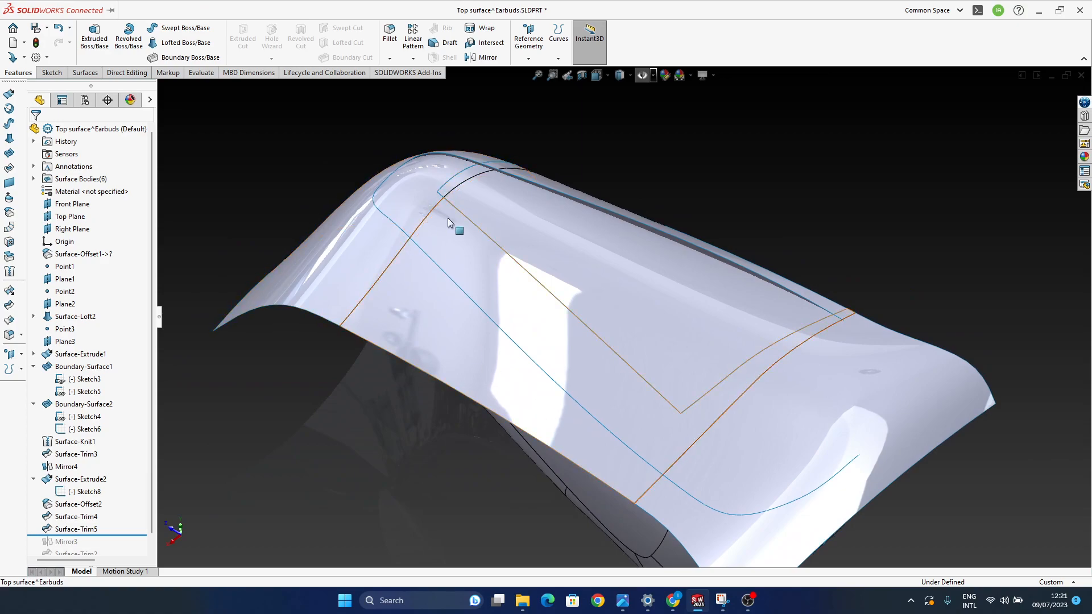
{"action": "middle_click_drag", "start_coordinate": [444, 231], "coordinate": [506, 265]}
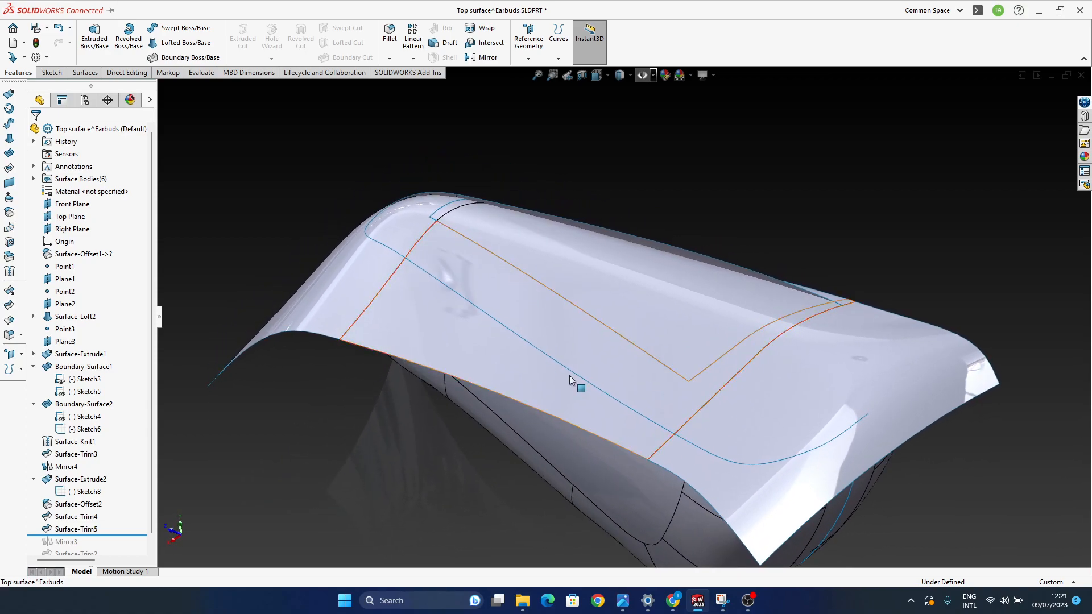
Step: Compare the inset panel outline with the earbud reference photo in Snipping Tool, and return to the Top surface part in SOLIDWORKS
{"action": "left_click", "coordinate": [724, 604]}
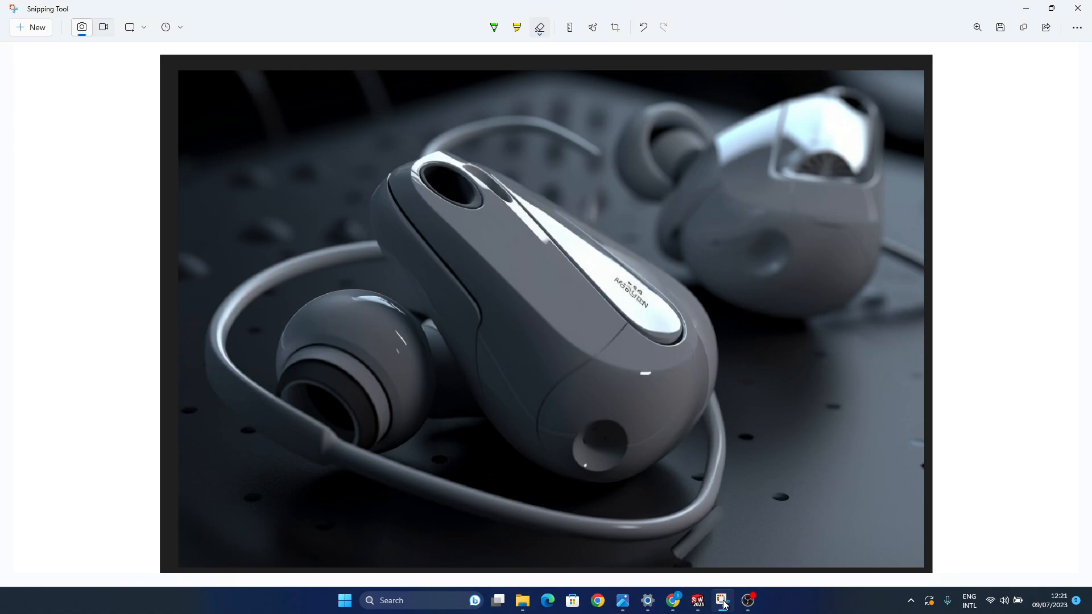
{"action": "left_click", "coordinate": [724, 605]}
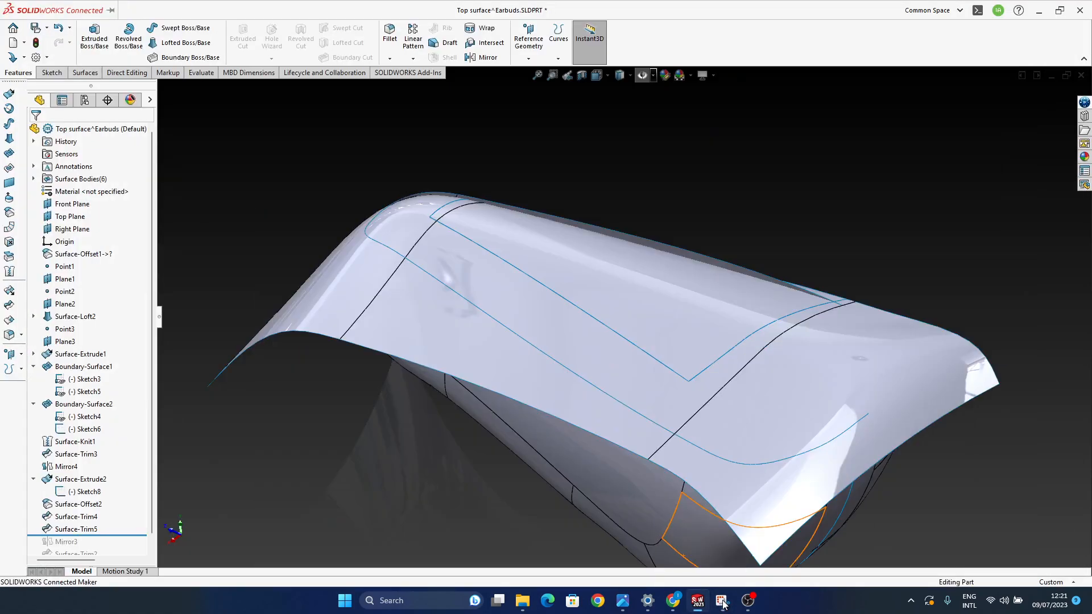
{"action": "middle_click_drag", "start_coordinate": [432, 257], "coordinate": [710, 477]}
{"action": "middle_click_drag", "start_coordinate": [532, 281], "coordinate": [553, 296]}
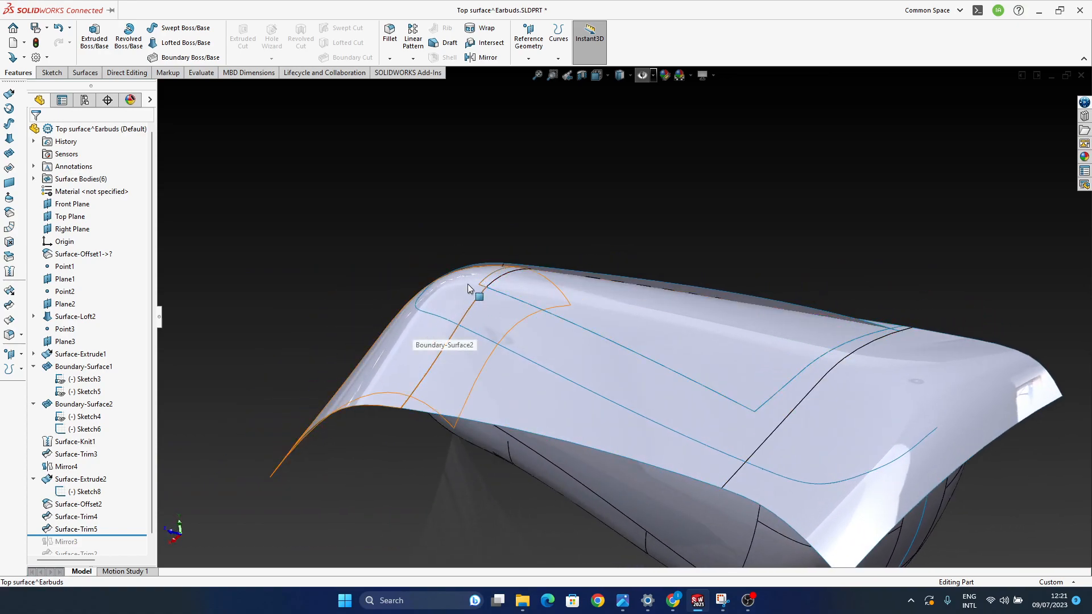
{"action": "middle_click_drag", "start_coordinate": [452, 282], "coordinate": [510, 449]}
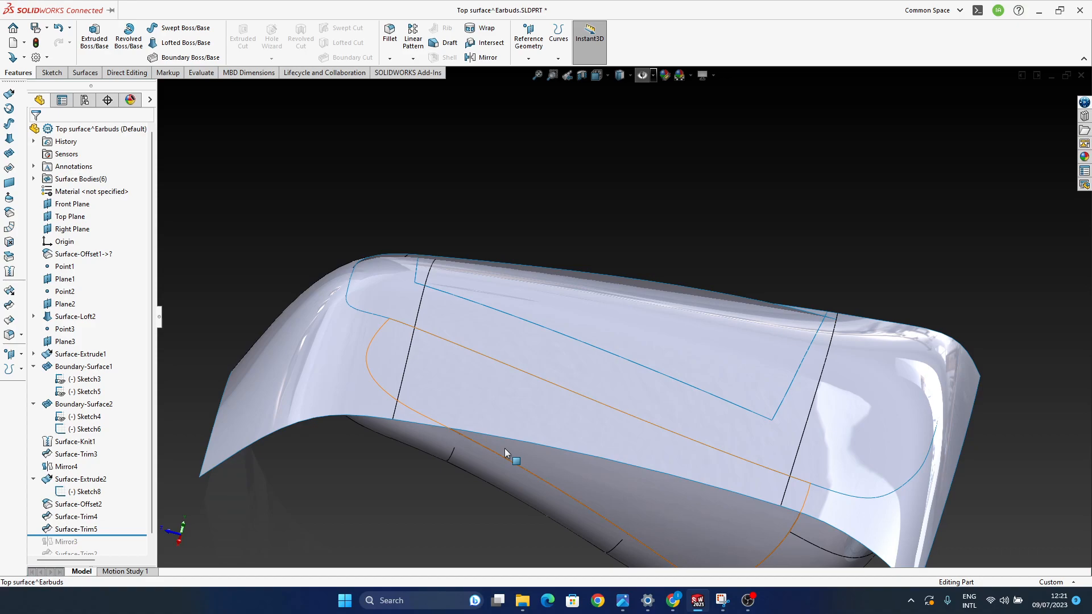
{"action": "middle_click_drag", "start_coordinate": [529, 397], "coordinate": [529, 330]}
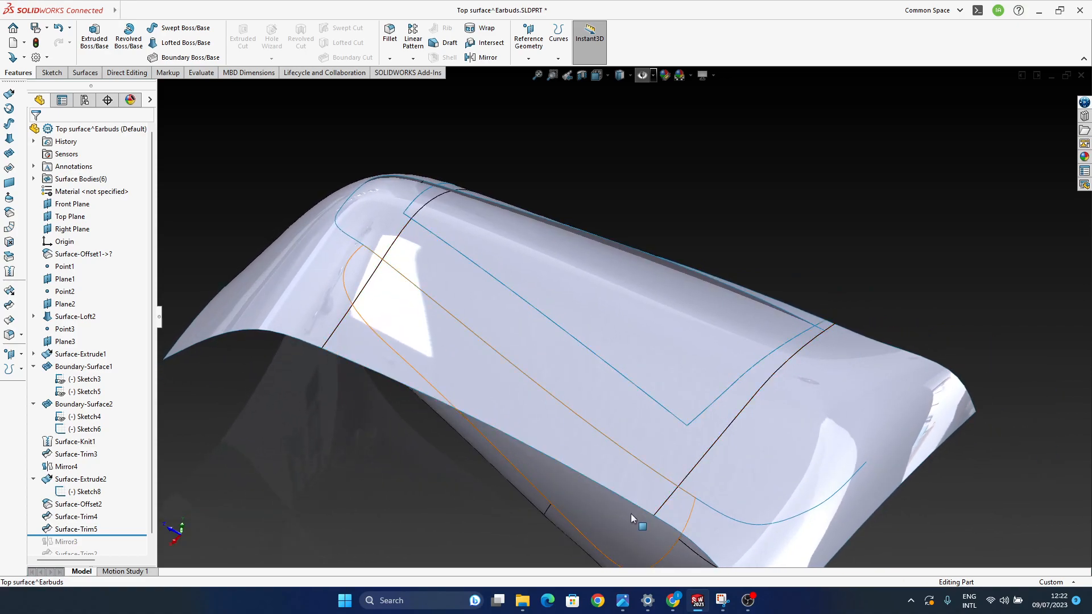
{"action": "left_click", "coordinate": [722, 602]}
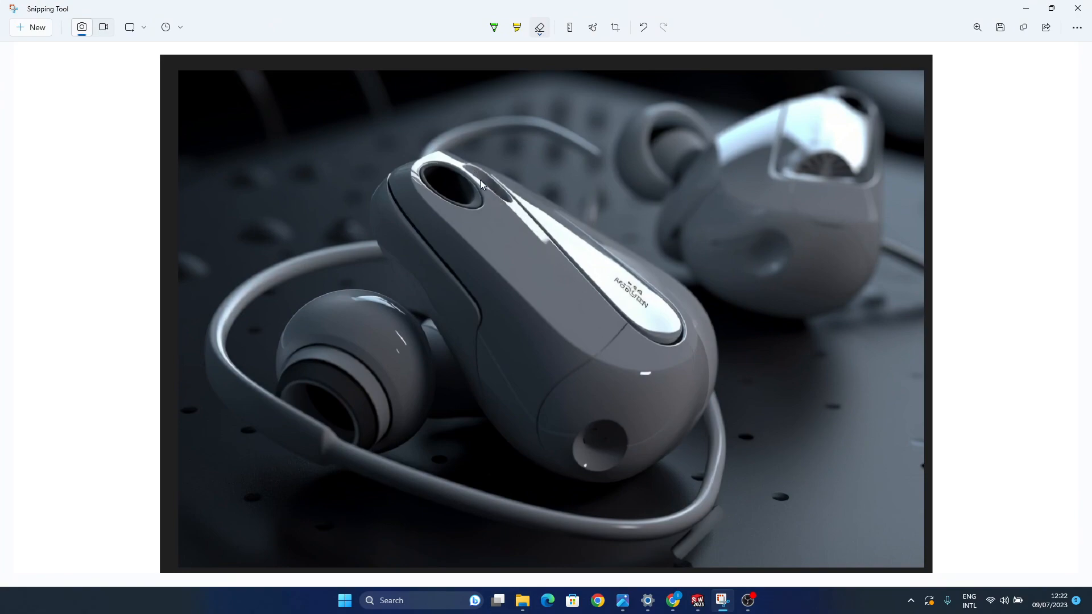
{"action": "mouse_move", "coordinate": [706, 605]}
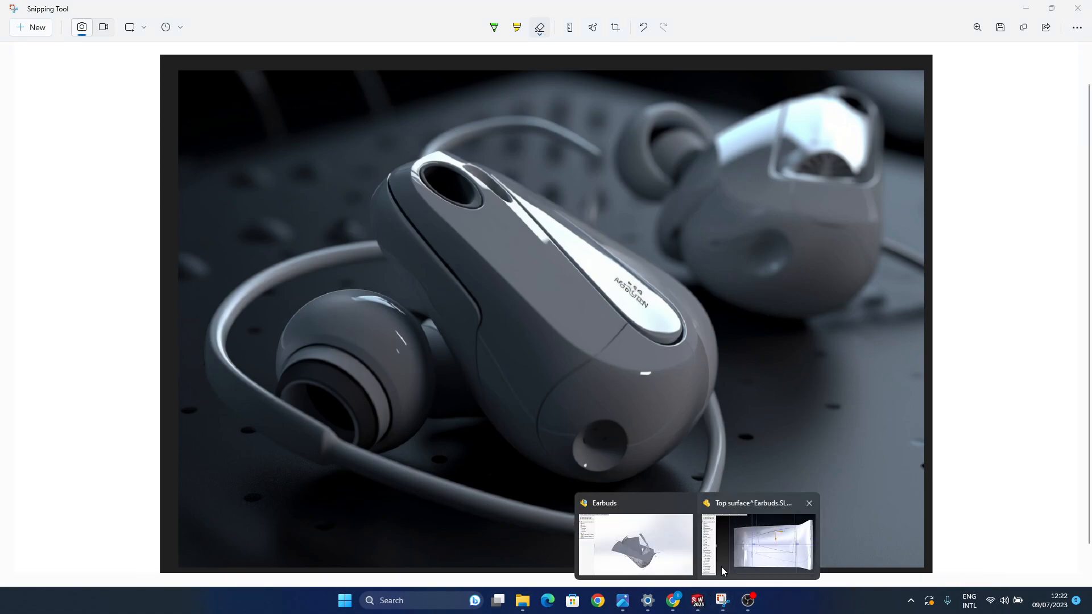
{"action": "left_click", "coordinate": [760, 541]}
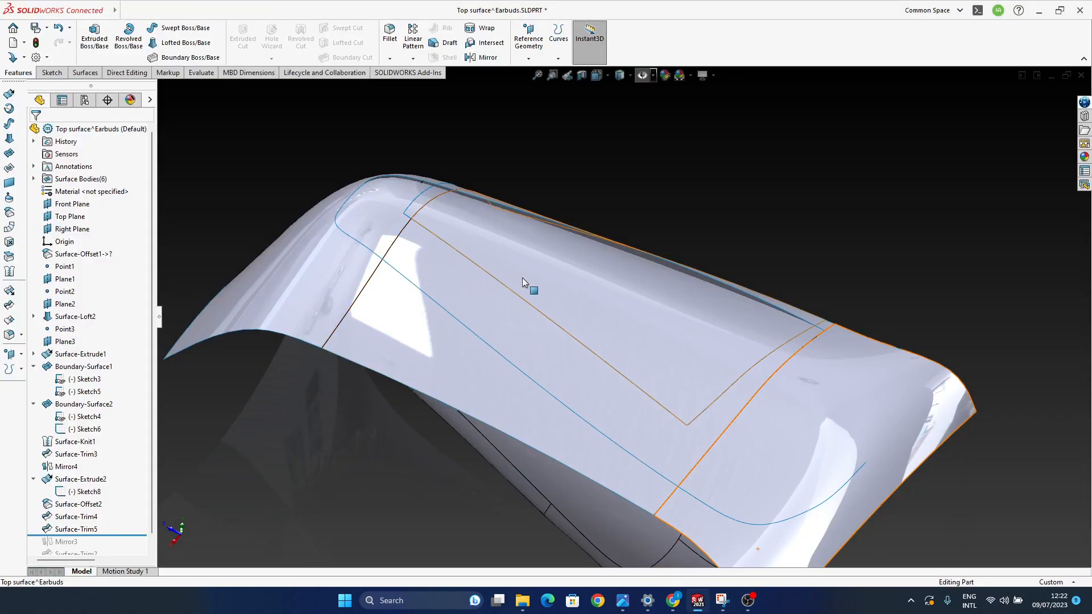
Step: Redisplay the reference geometry to move Sketch8's long slanted side inward toward the centre line, and hide the reference geometry again
{"action": "middle_click_drag", "start_coordinate": [565, 374], "coordinate": [558, 405]}
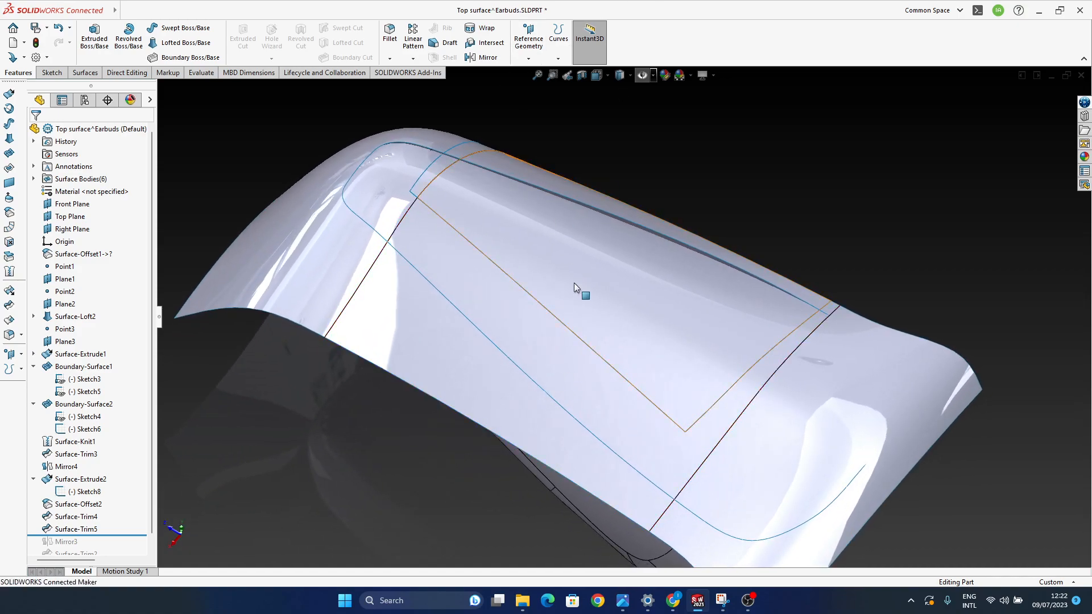
{"action": "left_click", "coordinate": [640, 76]}
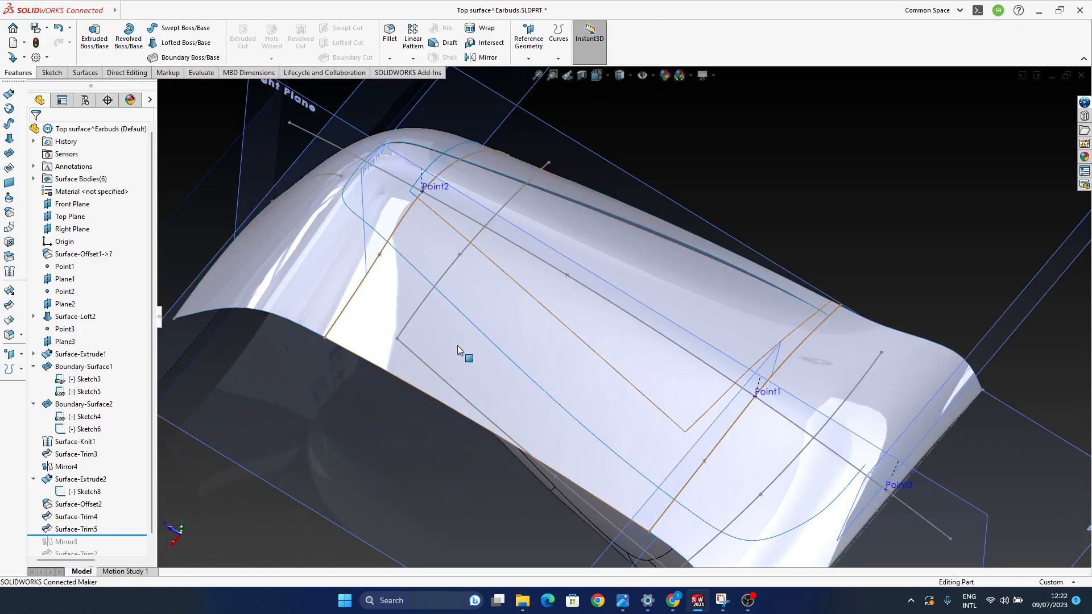
{"action": "middle_click_drag", "start_coordinate": [496, 399], "coordinate": [478, 442]}
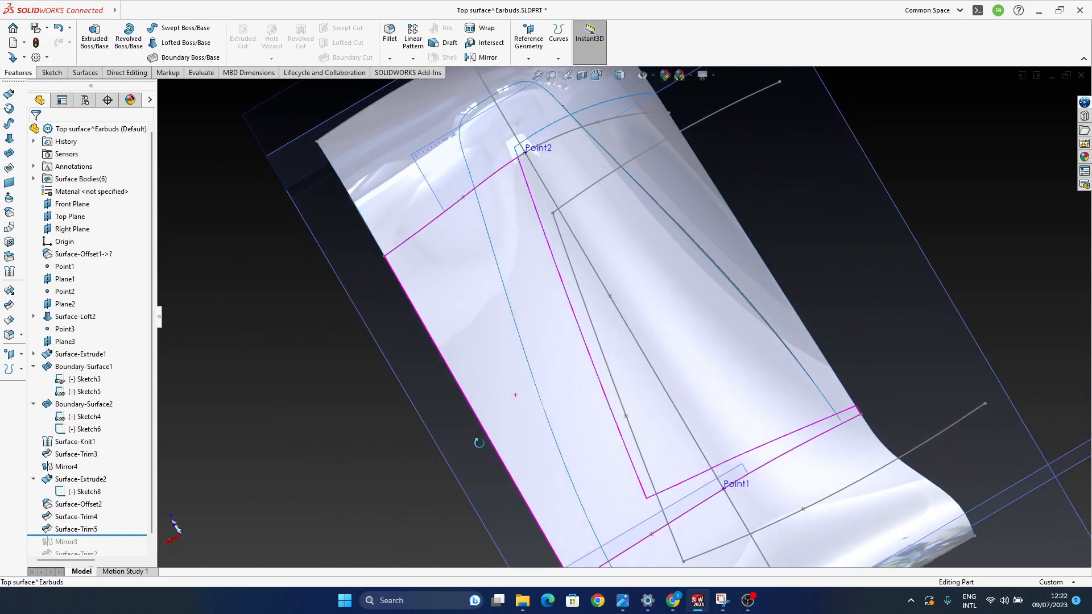
{"action": "left_click_drag", "start_coordinate": [620, 395], "coordinate": [638, 384]}
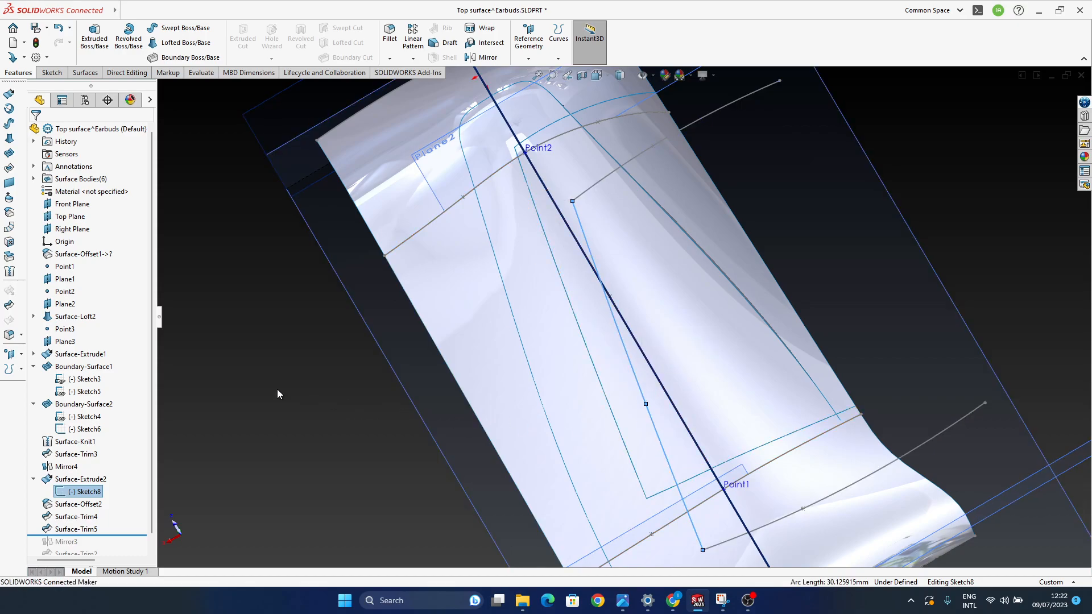
{"action": "left_click", "coordinate": [279, 390]}
{"action": "mouse_move", "coordinate": [525, 396]}
{"action": "middle_mouse_down"}
{"action": "mouse_move", "coordinate": [589, 290]}
{"action": "mouse_move", "coordinate": [550, 315]}
{"action": "mouse_move", "coordinate": [605, 387]}
{"action": "mouse_move", "coordinate": [690, 383]}
{"action": "mouse_move", "coordinate": [634, 438]}
{"action": "mouse_move", "coordinate": [633, 476]}
{"action": "mouse_move", "coordinate": [520, 381]}
{"action": "mouse_move", "coordinate": [613, 411]}
{"action": "mouse_move", "coordinate": [593, 436]}
{"action": "mouse_move", "coordinate": [604, 395]}
{"action": "mouse_move", "coordinate": [603, 411]}
{"action": "middle_mouse_up"}
{"action": "left_click", "coordinate": [642, 75]}
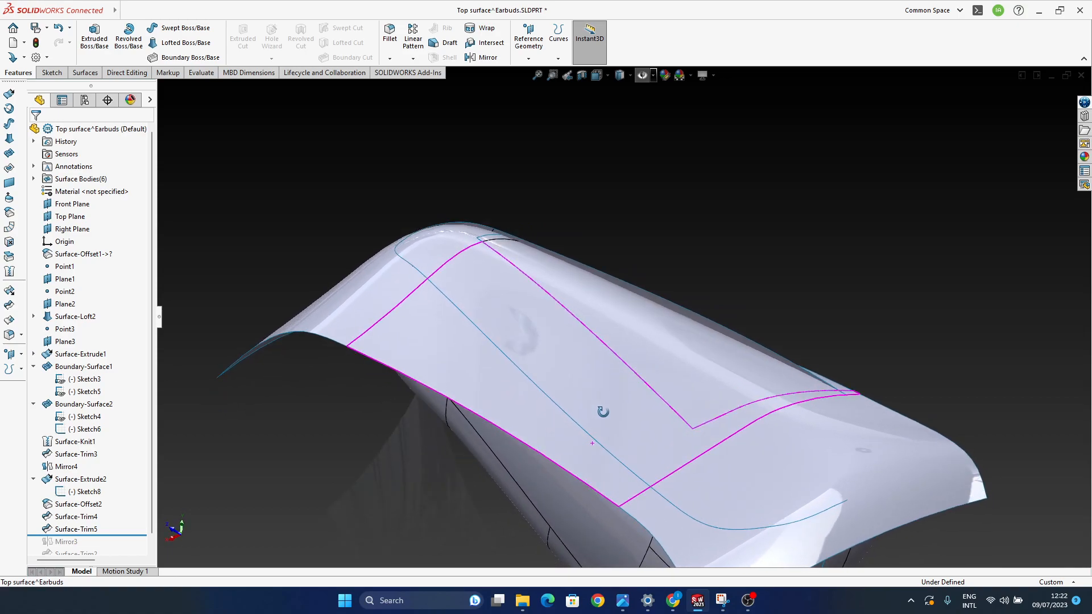
{"action": "middle_click_drag", "start_coordinate": [490, 250], "coordinate": [629, 499]}
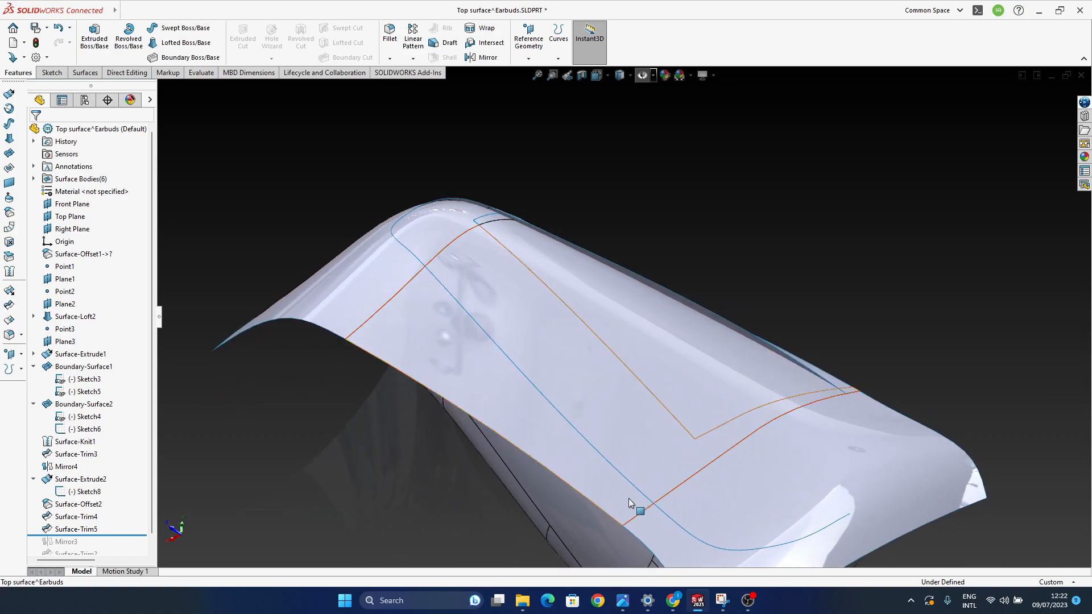
Step: Switch to Snipping Tool, mark the earbud's lengthwise centre line and a dot beside the hole in green, and return to the Top surface part
{"action": "left_click", "coordinate": [723, 602]}
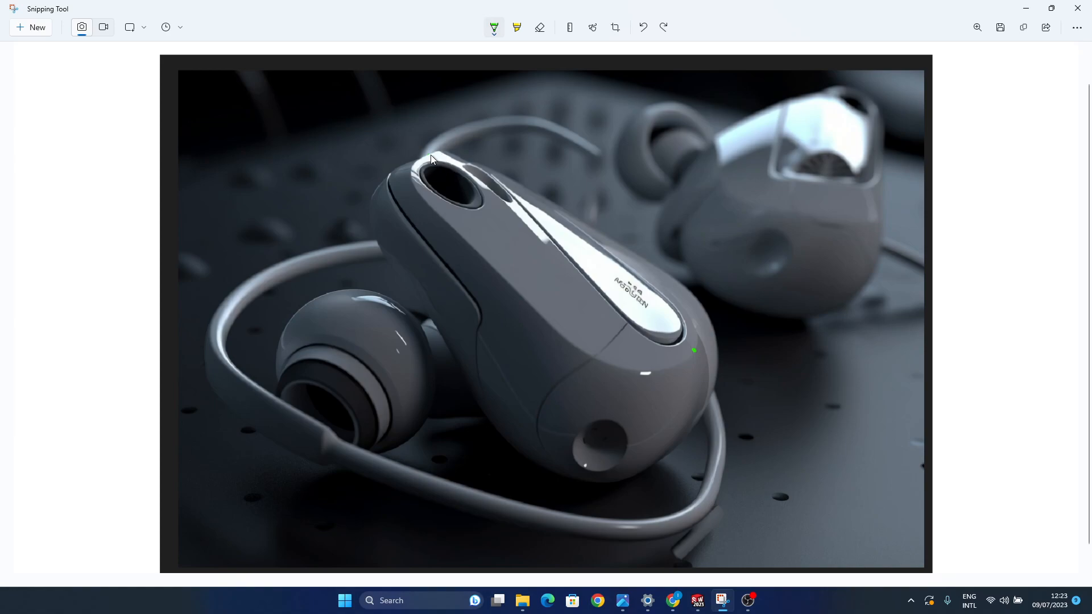
{"action": "left_click", "coordinate": [432, 155]}
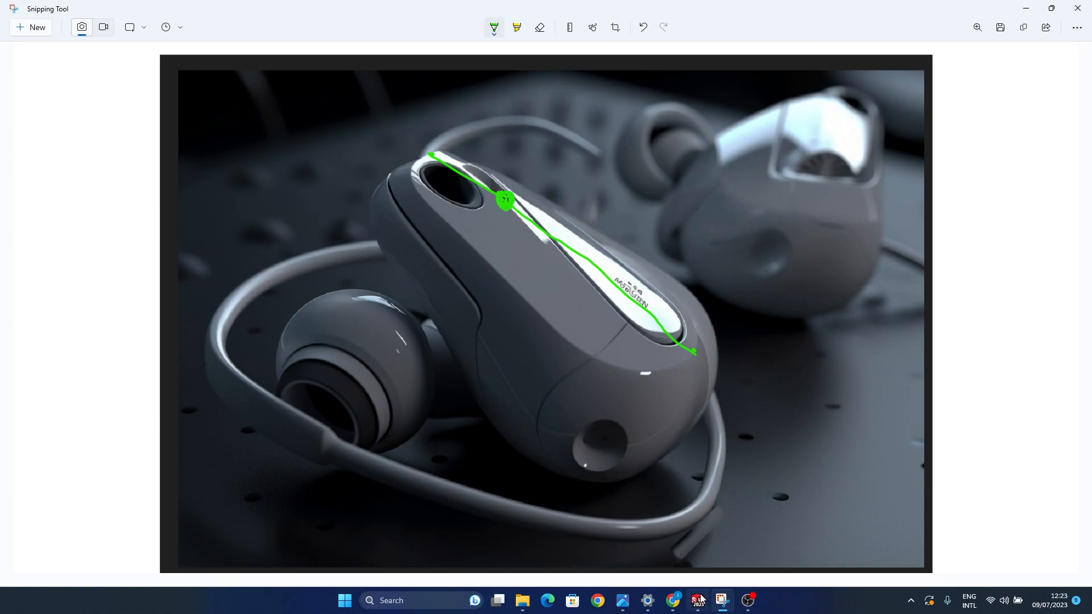
{"action": "mouse_move", "coordinate": [702, 599]}
{"action": "left_click", "coordinate": [765, 540]}
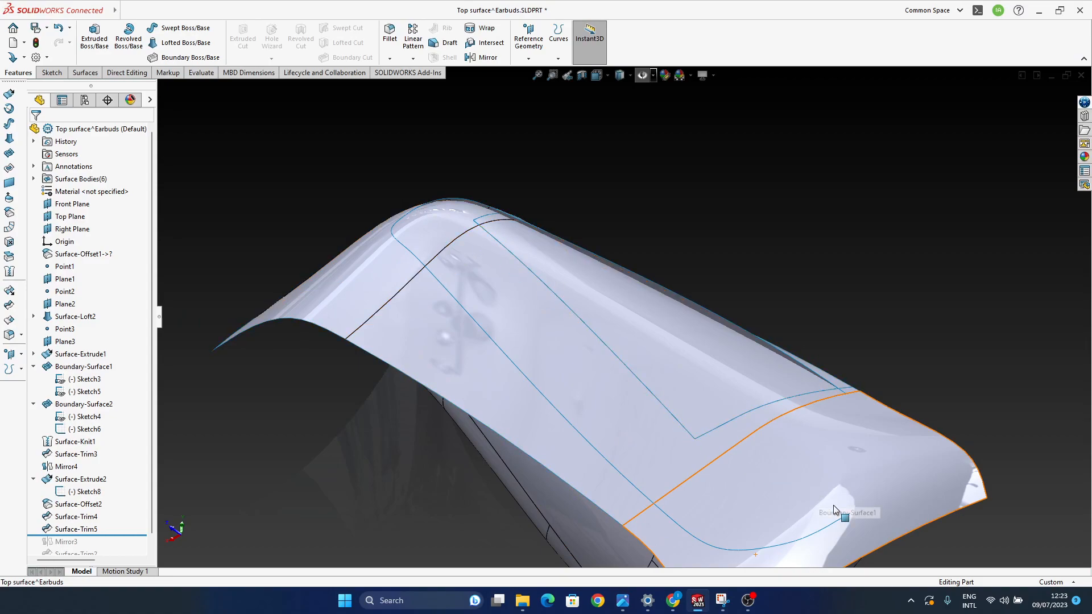
{"action": "middle_click_drag", "start_coordinate": [694, 346], "coordinate": [614, 353]}
{"action": "middle_click_drag", "start_coordinate": [615, 354], "coordinate": [583, 329], "text": "ctrl"}
{"action": "middle_click_drag", "start_coordinate": [585, 444], "coordinate": [571, 334]}
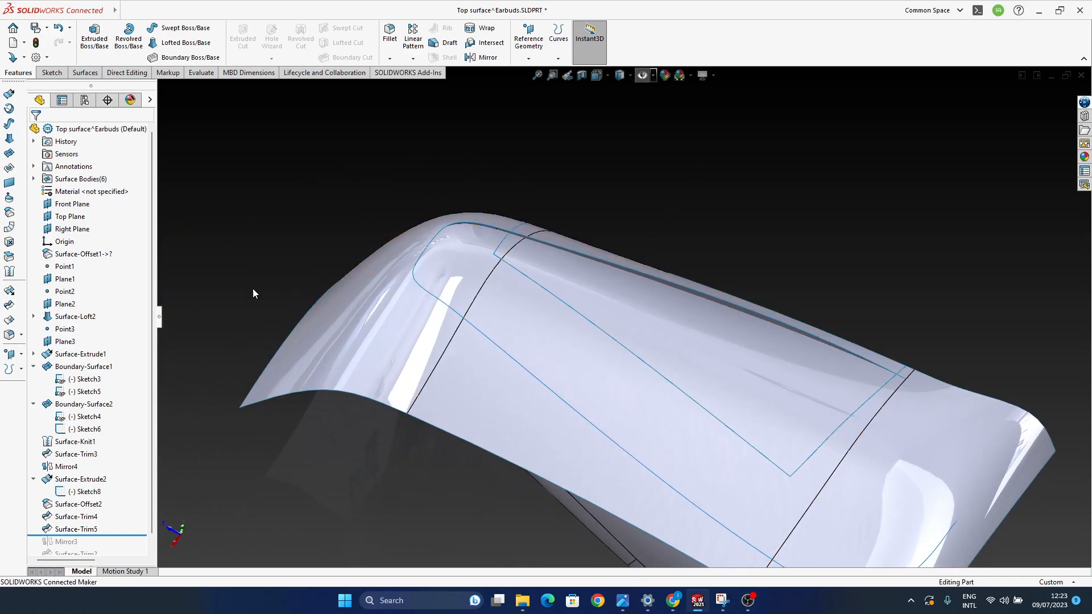
{"action": "left_click", "coordinate": [9, 198]}
{"action": "left_click", "coordinate": [609, 313]}
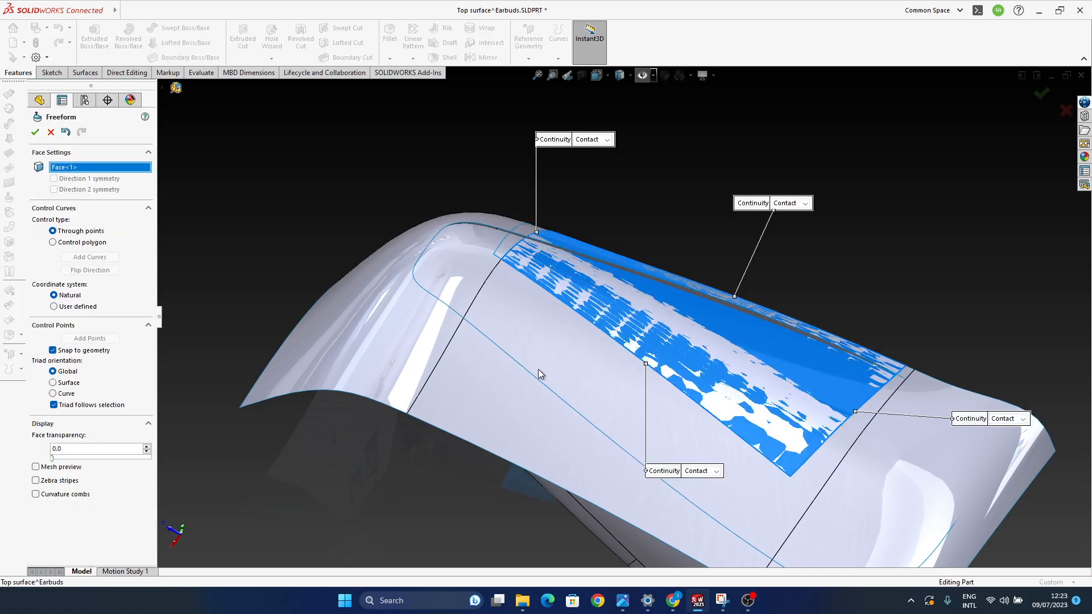
{"action": "scroll", "coordinate": [545, 309], "scroll_direction": "down", "scroll_amount": 6}
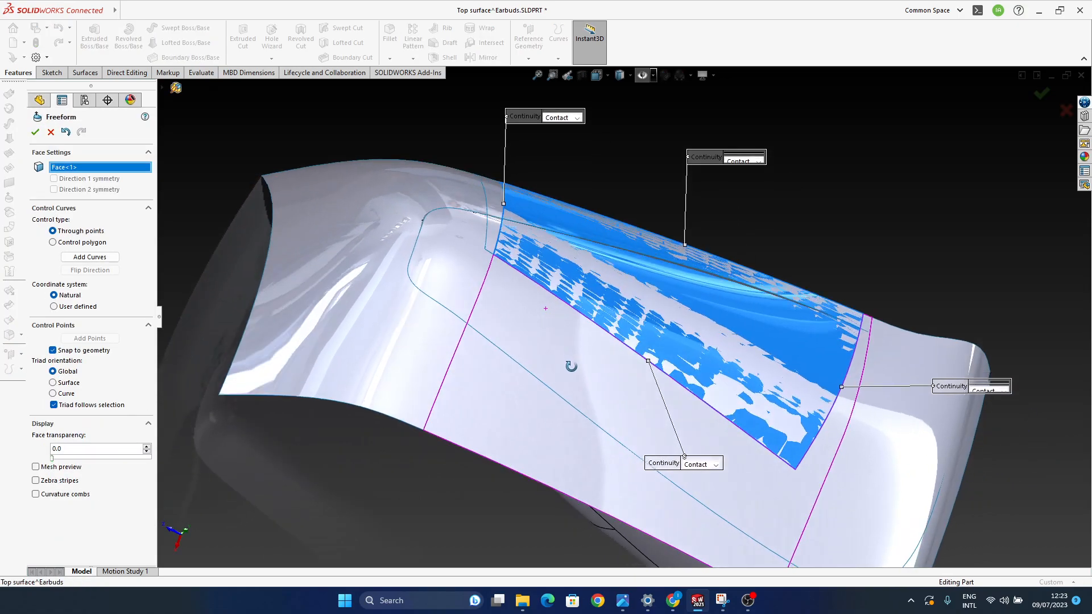
{"action": "scroll", "coordinate": [524, 222], "scroll_direction": "up", "scroll_amount": 4}
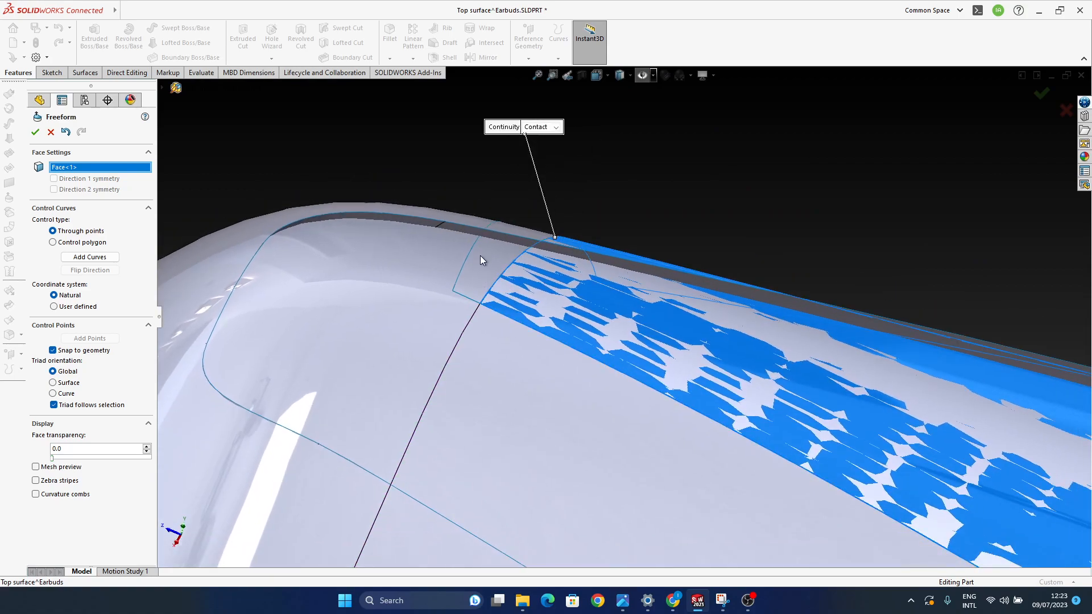
{"action": "left_click", "coordinate": [1063, 108]}
Step: Examine the faces of the Surface-Offset2 panel where the loft boundary crosses its narrow end
{"action": "left_click", "coordinate": [534, 278]}
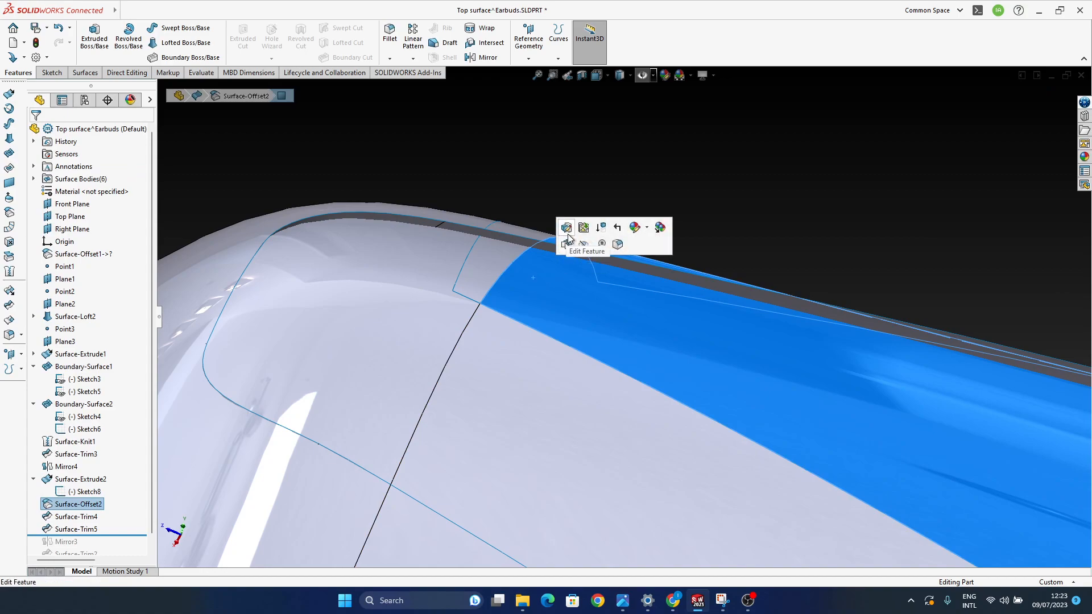
{"action": "left_click", "coordinate": [582, 244]}
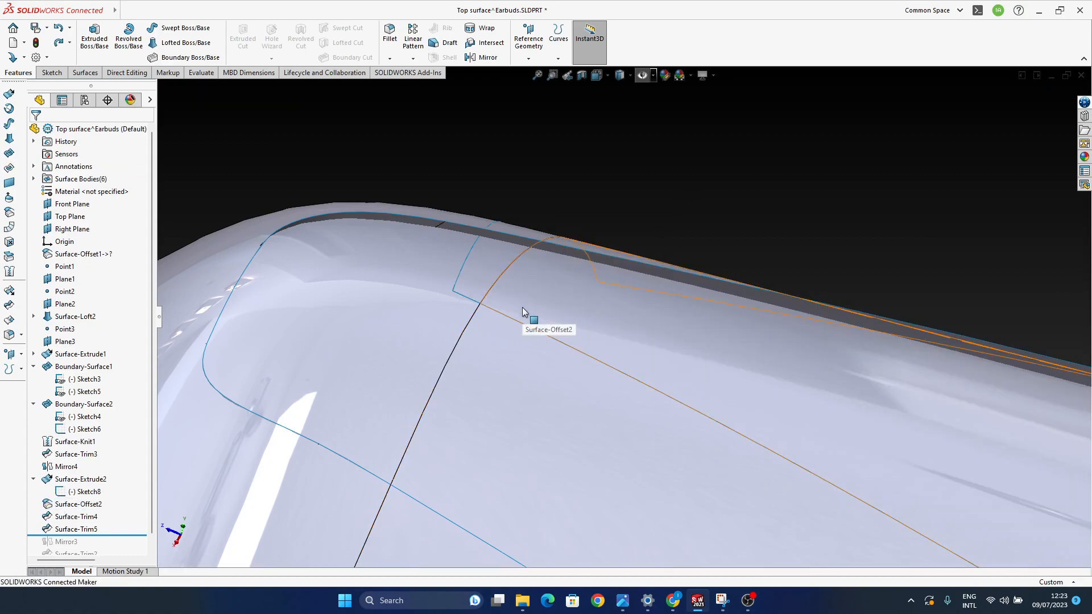
{"action": "middle_click_drag", "start_coordinate": [524, 309], "coordinate": [563, 368]}
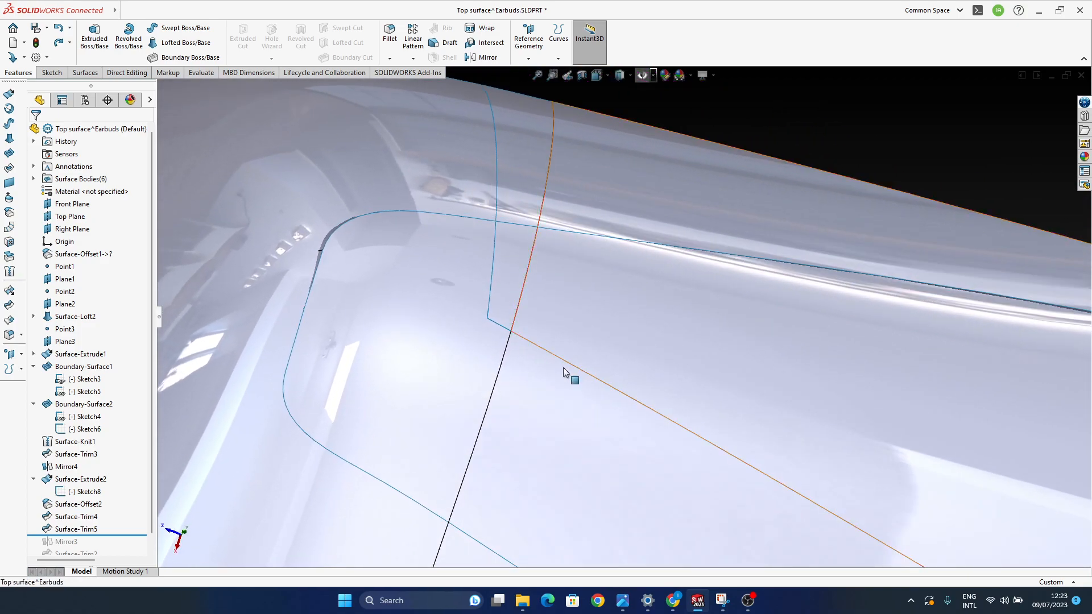
{"action": "left_click", "coordinate": [511, 263]}
{"action": "middle_click_drag", "start_coordinate": [511, 263], "coordinate": [525, 297]}
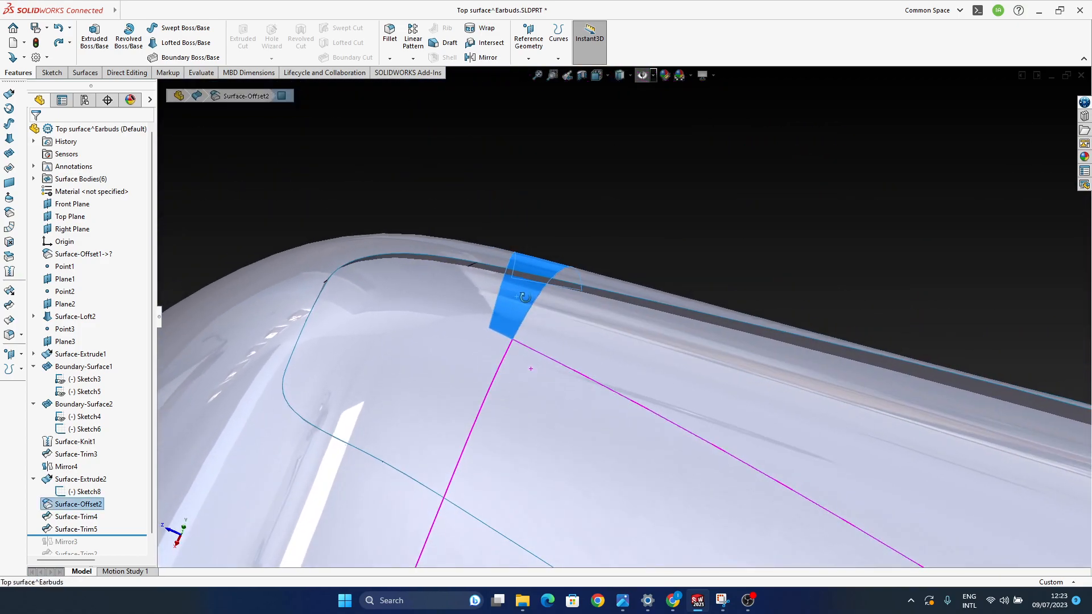
{"action": "left_click", "coordinate": [588, 232]}
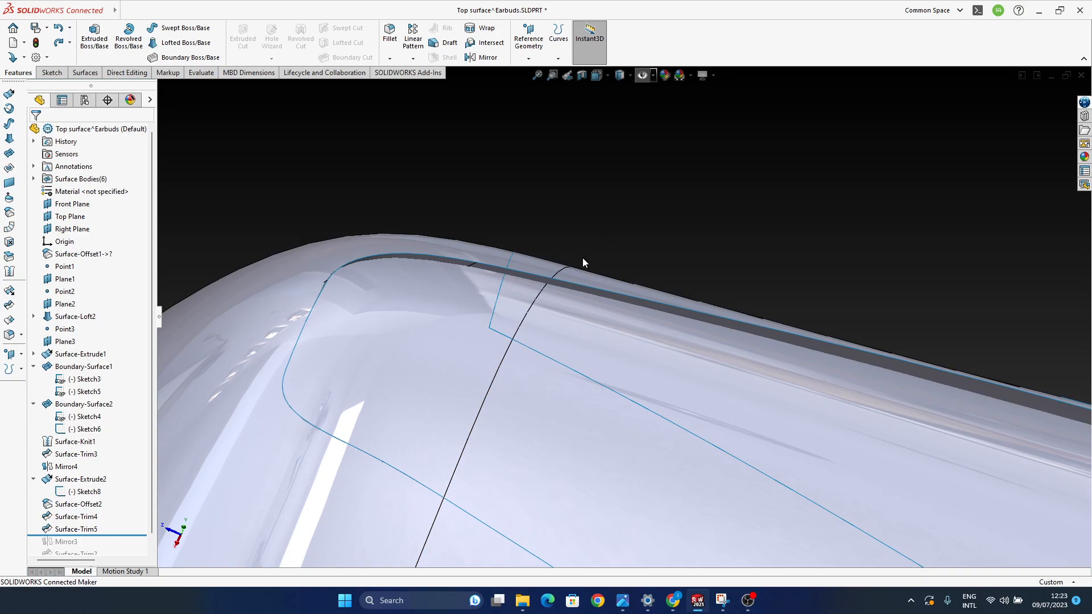
{"action": "left_click", "coordinate": [515, 305]}
{"action": "left_click", "coordinate": [544, 313]}
{"action": "left_click", "coordinate": [524, 302]}
{"action": "left_click", "coordinate": [567, 320]}
{"action": "left_click", "coordinate": [526, 298]}
{"action": "middle_click_drag", "start_coordinate": [525, 298], "coordinate": [578, 366]}
{"action": "left_click", "coordinate": [790, 253]}
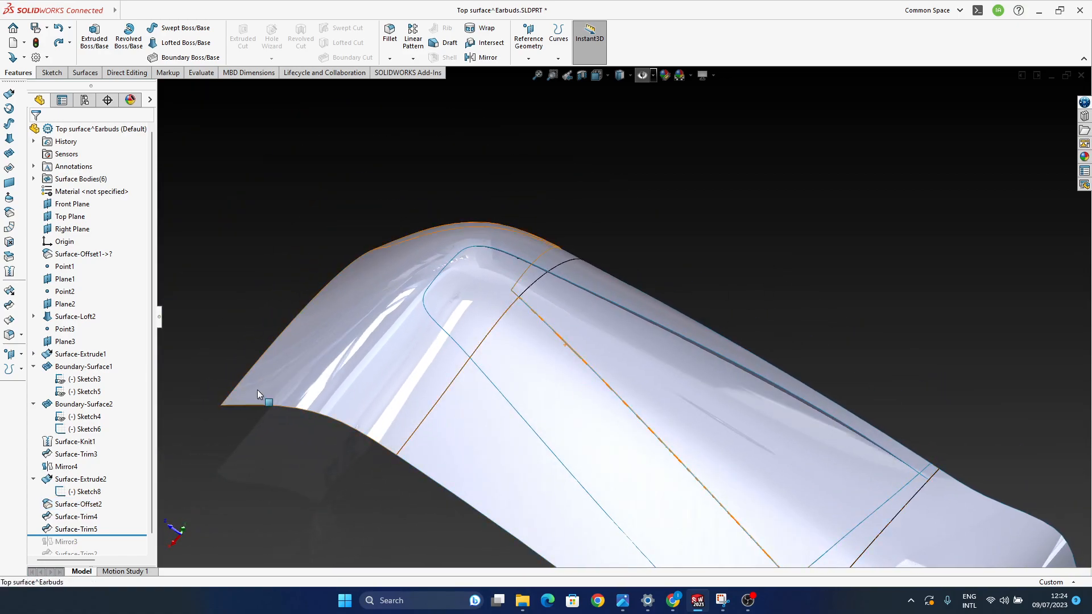
Step: Redisplay the reference geometry and set Point2's position along the Sketch1 spline to 15%
{"action": "left_click", "coordinate": [642, 75]}
{"action": "middle_click_drag", "start_coordinate": [500, 338], "coordinate": [539, 317]}
{"action": "left_click", "coordinate": [537, 315]}
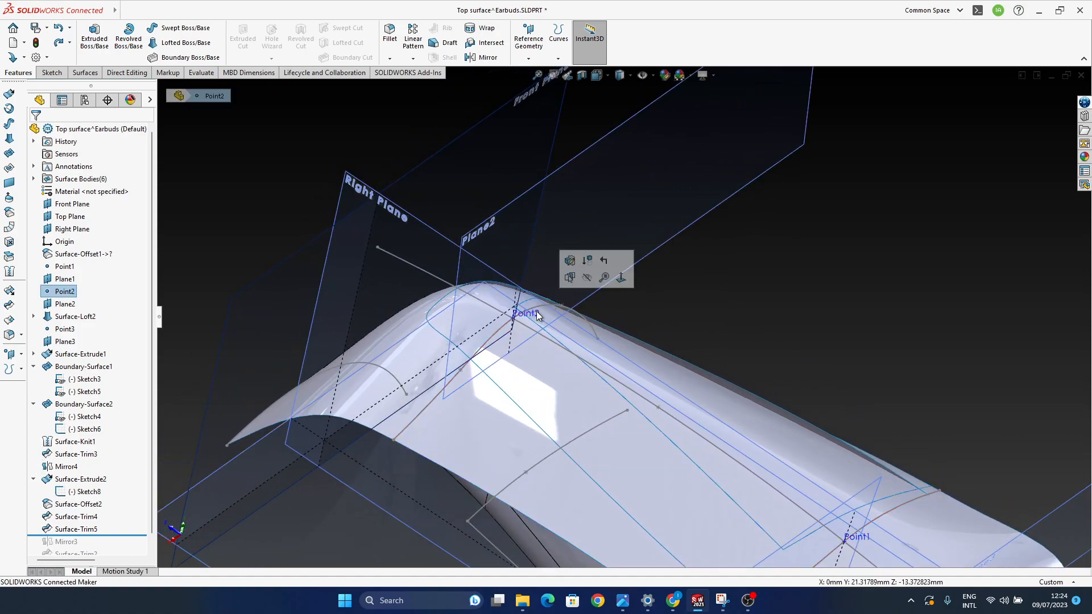
{"action": "left_click", "coordinate": [570, 260]}
{"action": "middle_click_drag", "start_coordinate": [508, 374], "coordinate": [469, 366]}
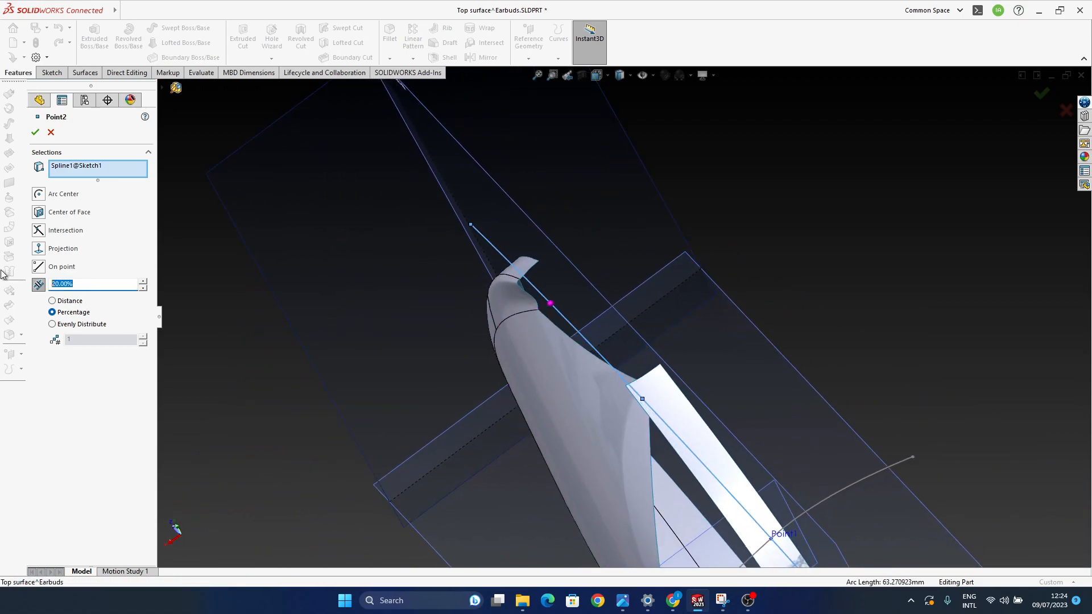
{"action": "left_click", "coordinate": [1042, 94]}
{"action": "mouse_move", "coordinate": [654, 353]}
{"action": "middle_mouse_down"}
{"action": "mouse_move", "coordinate": [651, 383]}
{"action": "mouse_move", "coordinate": [560, 421]}
{"action": "mouse_move", "coordinate": [597, 398]}
{"action": "mouse_move", "coordinate": [660, 407]}
{"action": "mouse_move", "coordinate": [476, 442]}
{"action": "mouse_move", "coordinate": [520, 417]}
{"action": "mouse_move", "coordinate": [495, 373]}
{"action": "mouse_move", "coordinate": [452, 345]}
{"action": "mouse_move", "coordinate": [439, 366]}
{"action": "mouse_move", "coordinate": [459, 400]}
{"action": "middle_mouse_up"}
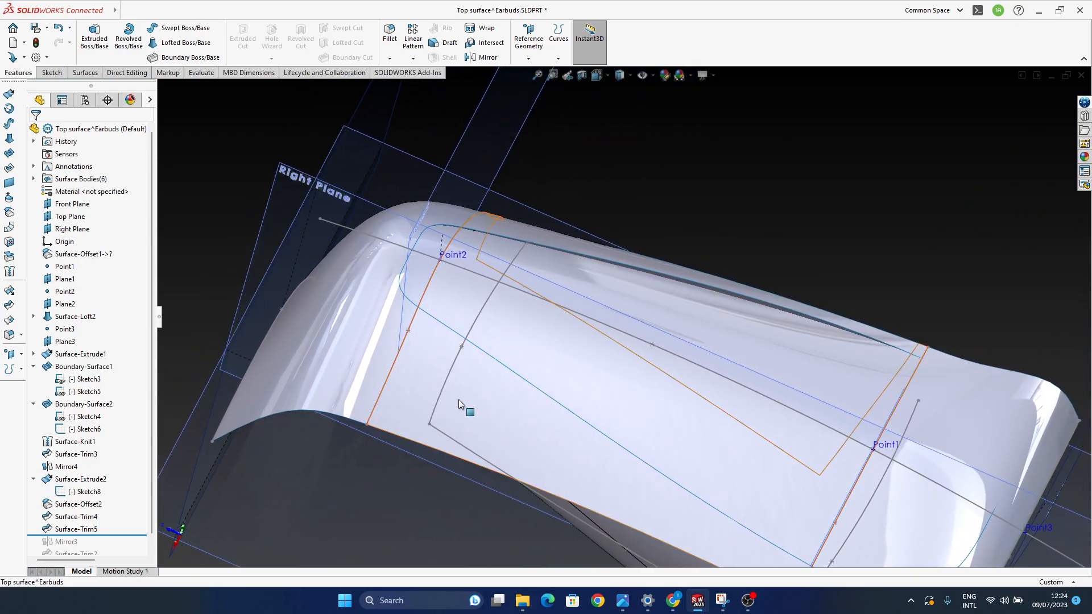
Step: Readjust Point2's percentage position along the Sketch1 spline, and hide the reference geometry again
{"action": "left_click", "coordinate": [456, 257]}
{"action": "left_click", "coordinate": [460, 257]}
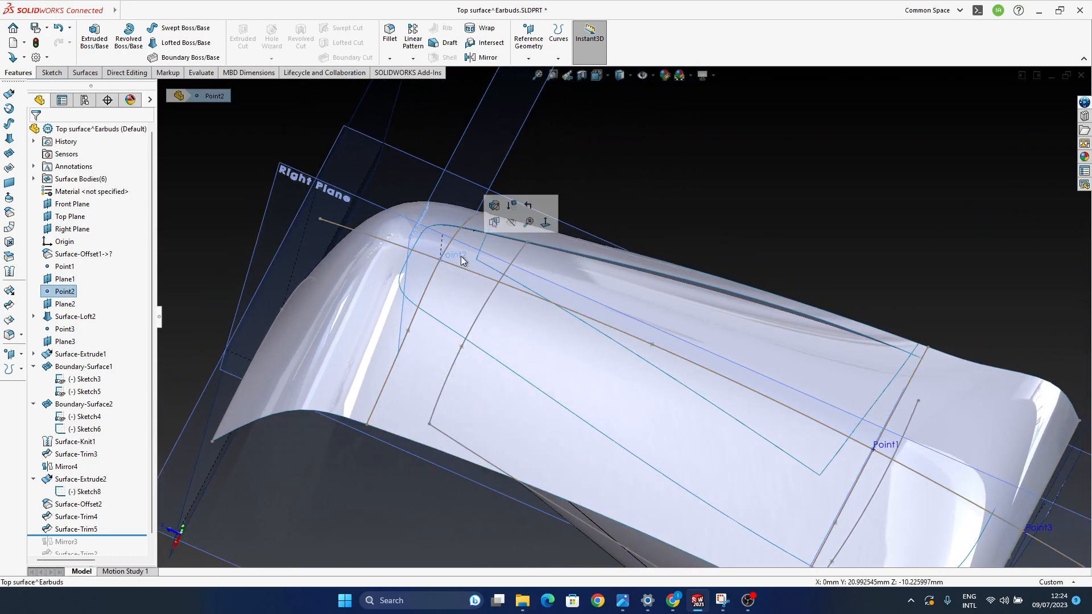
{"action": "left_click", "coordinate": [493, 206]}
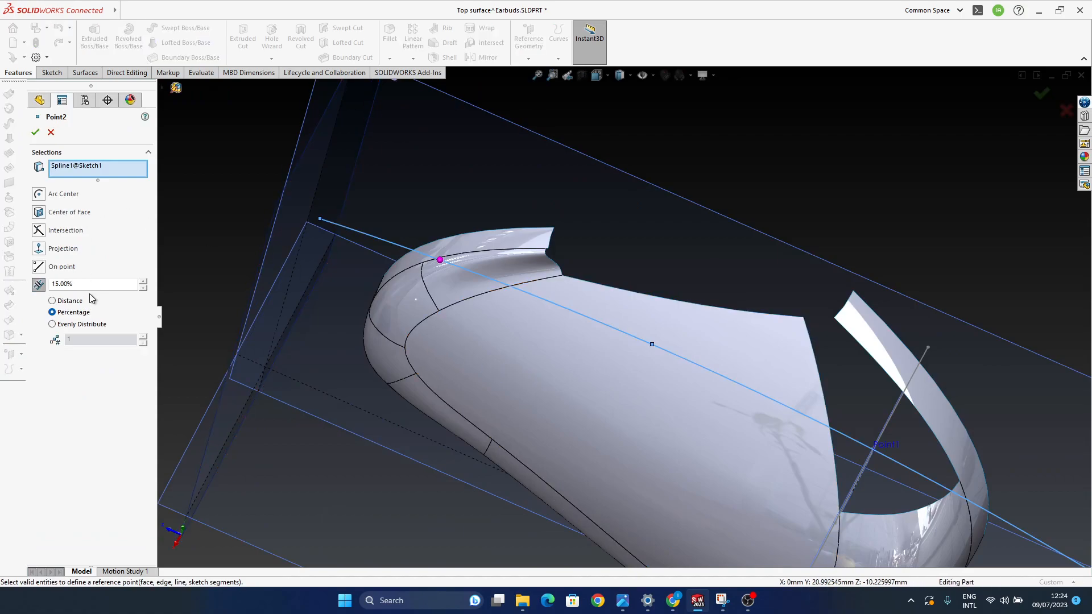
{"action": "type", "text": "1"}
{"action": "left_click", "coordinate": [1045, 98]}
{"action": "middle_click_drag", "start_coordinate": [511, 387], "coordinate": [500, 373]}
{"action": "middle_click_drag", "start_coordinate": [429, 323], "coordinate": [586, 427]}
{"action": "left_click", "coordinate": [642, 75]}
{"action": "mouse_move", "coordinate": [554, 390]}
{"action": "middle_mouse_down"}
{"action": "mouse_move", "coordinate": [548, 434]}
{"action": "mouse_move", "coordinate": [565, 413]}
{"action": "mouse_move", "coordinate": [526, 390]}
{"action": "mouse_move", "coordinate": [464, 407]}
{"action": "mouse_move", "coordinate": [529, 409]}
{"action": "mouse_move", "coordinate": [561, 381]}
{"action": "mouse_move", "coordinate": [572, 326]}
{"action": "middle_mouse_up"}
Step: Try Freeform on the inset panel face, check which continuity options its edges offer, and cancel the feature
{"action": "left_click", "coordinate": [572, 328]}
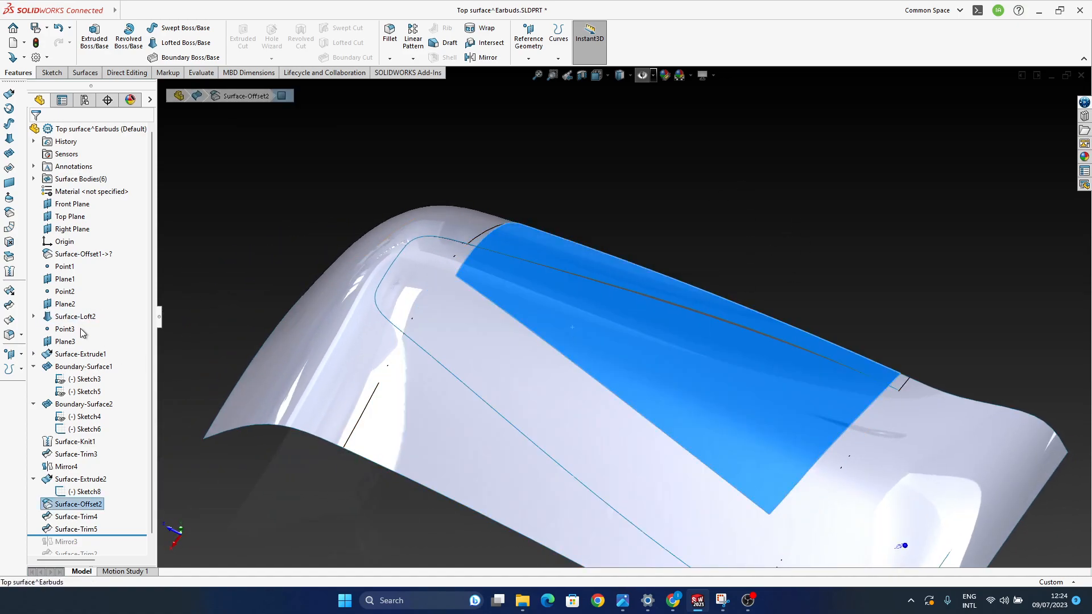
{"action": "left_click", "coordinate": [10, 199]}
{"action": "middle_click_drag", "start_coordinate": [586, 401], "coordinate": [576, 370]}
{"action": "scroll", "coordinate": [508, 275], "scroll_direction": "down", "scroll_amount": 4}
{"action": "left_click", "coordinate": [487, 115]}
{"action": "left_click", "coordinate": [625, 314]}
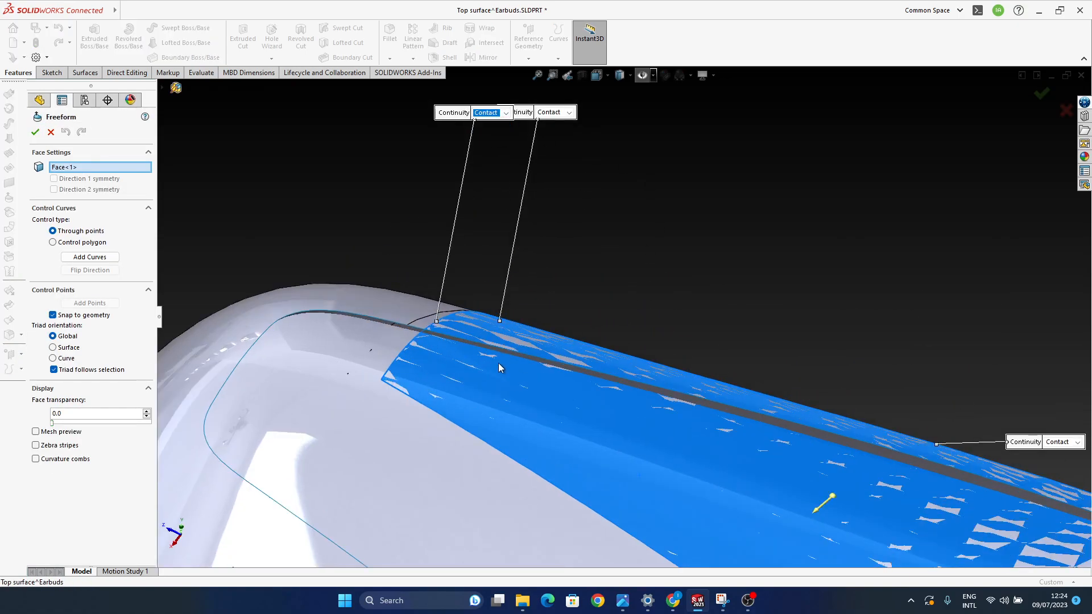
{"action": "middle_click_drag", "start_coordinate": [567, 397], "coordinate": [534, 329], "text": "ctrl"}
{"action": "middle_click_drag", "start_coordinate": [836, 261], "coordinate": [586, 392]}
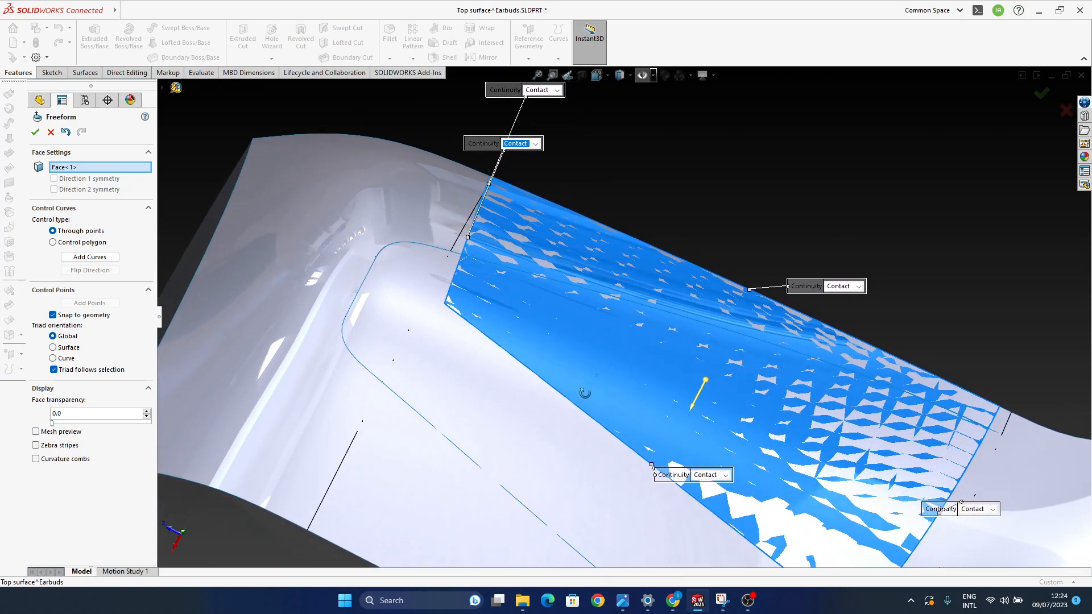
{"action": "left_click", "coordinate": [725, 476]}
{"action": "left_click", "coordinate": [725, 477]}
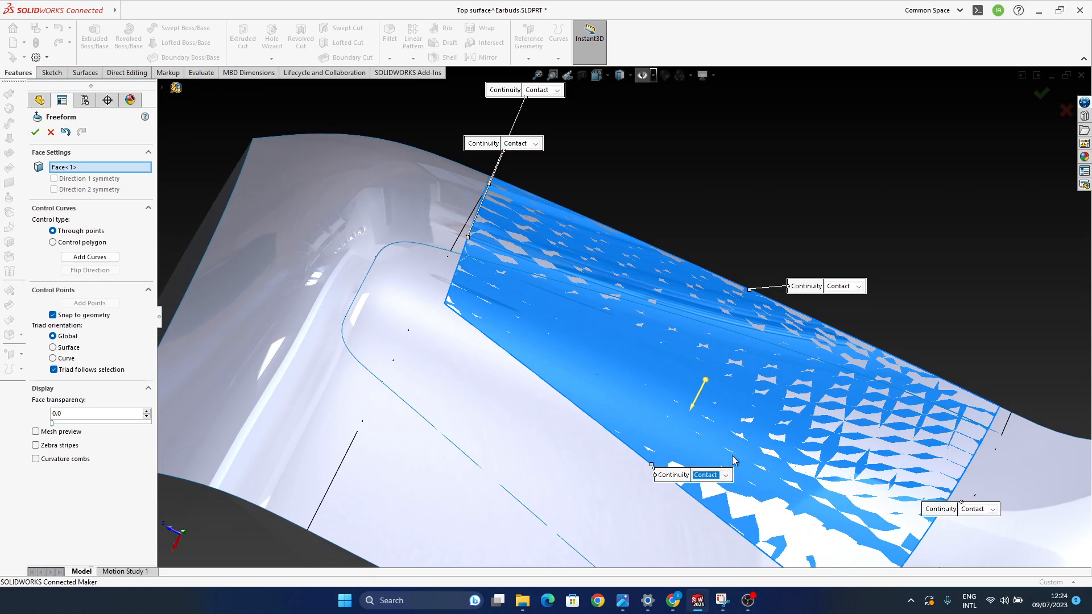
{"action": "left_click", "coordinate": [847, 286]}
{"action": "left_click", "coordinate": [919, 195]}
{"action": "left_click", "coordinate": [1066, 110]}
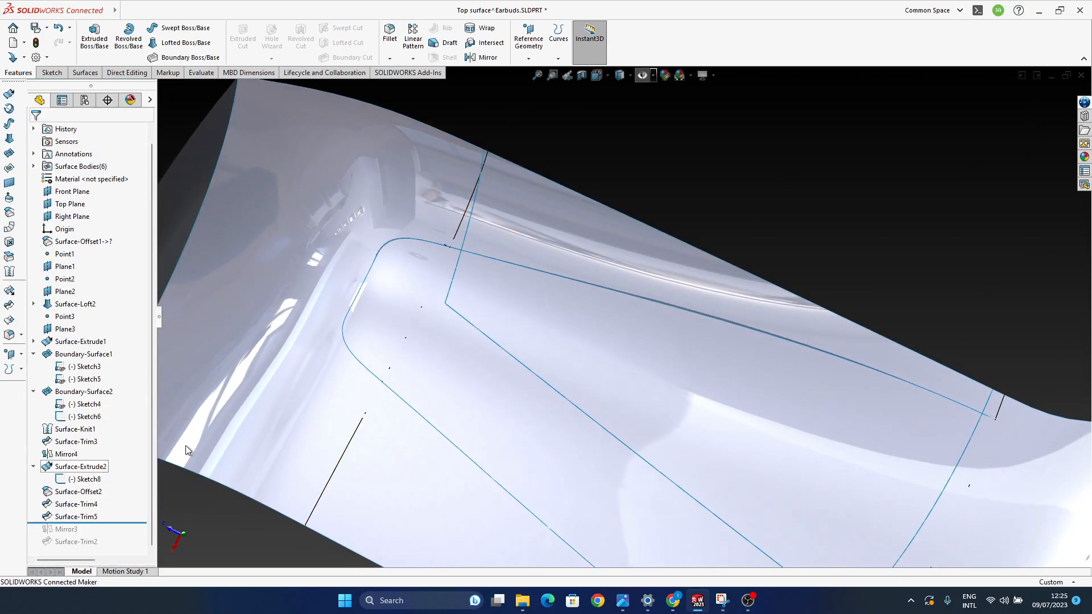
Step: Hide the Surface-Loft2 body around the inset panel
{"action": "left_click", "coordinate": [416, 393]}
{"action": "middle_click_drag", "start_coordinate": [416, 393], "coordinate": [441, 392]}
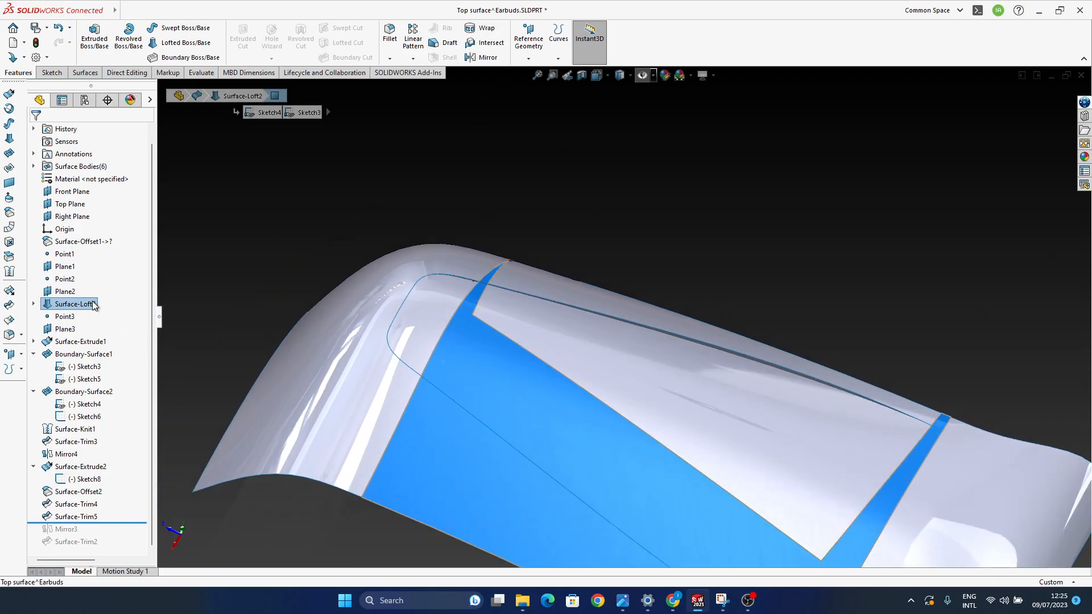
{"action": "left_click", "coordinate": [103, 284]}
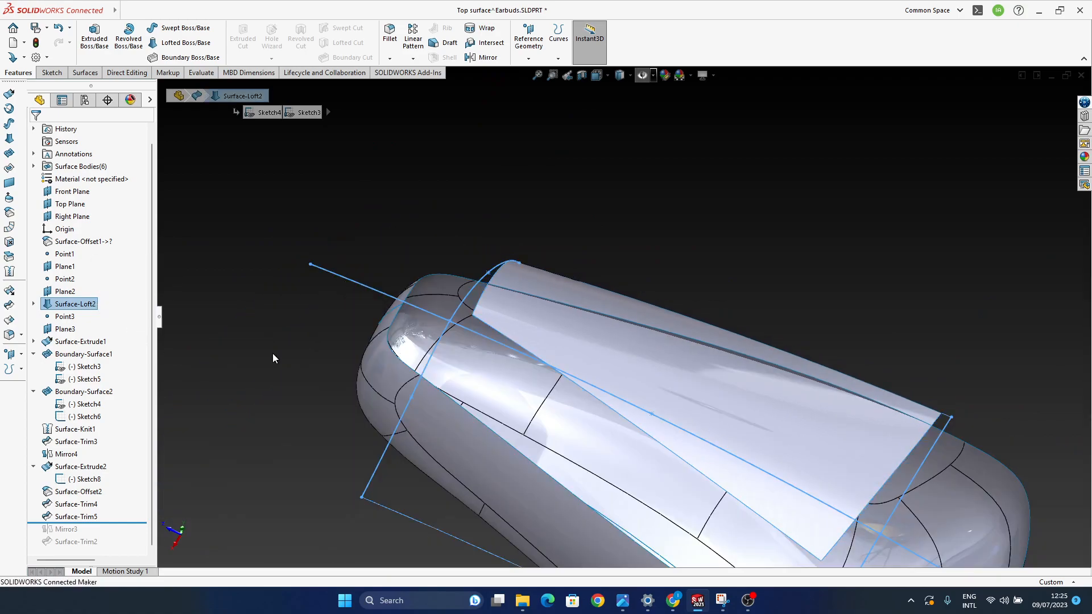
{"action": "left_click", "coordinate": [633, 222]}
{"action": "middle_click_drag", "start_coordinate": [620, 336], "coordinate": [586, 377]}
{"action": "left_click", "coordinate": [578, 367]}
{"action": "left_click", "coordinate": [290, 221]}
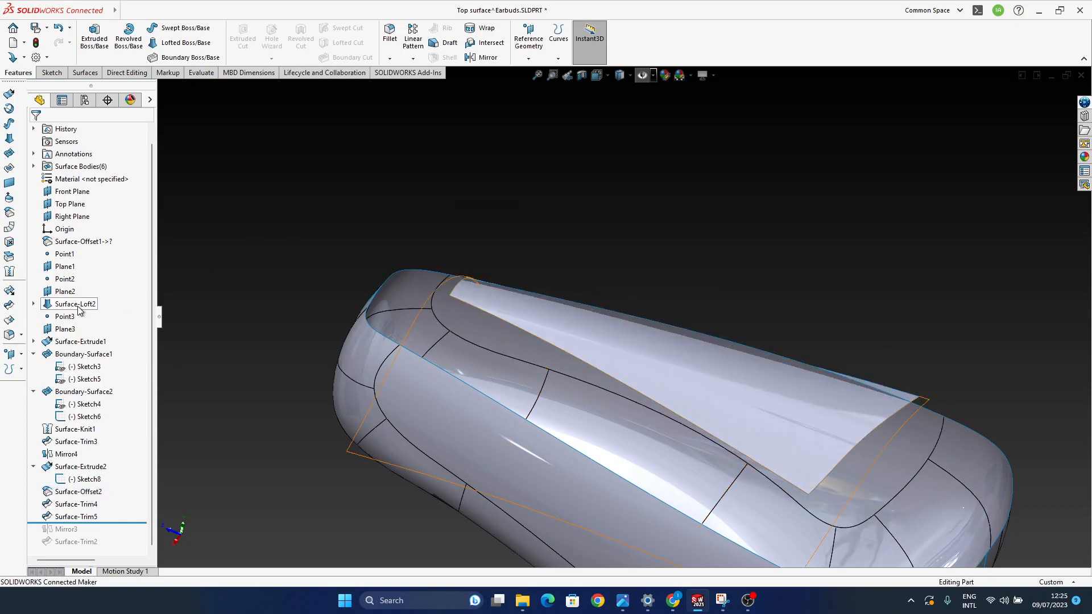
Step: Try Freeform on the isolated panel face and check the continuity options at its narrow end
{"action": "left_click", "coordinate": [9, 213]}
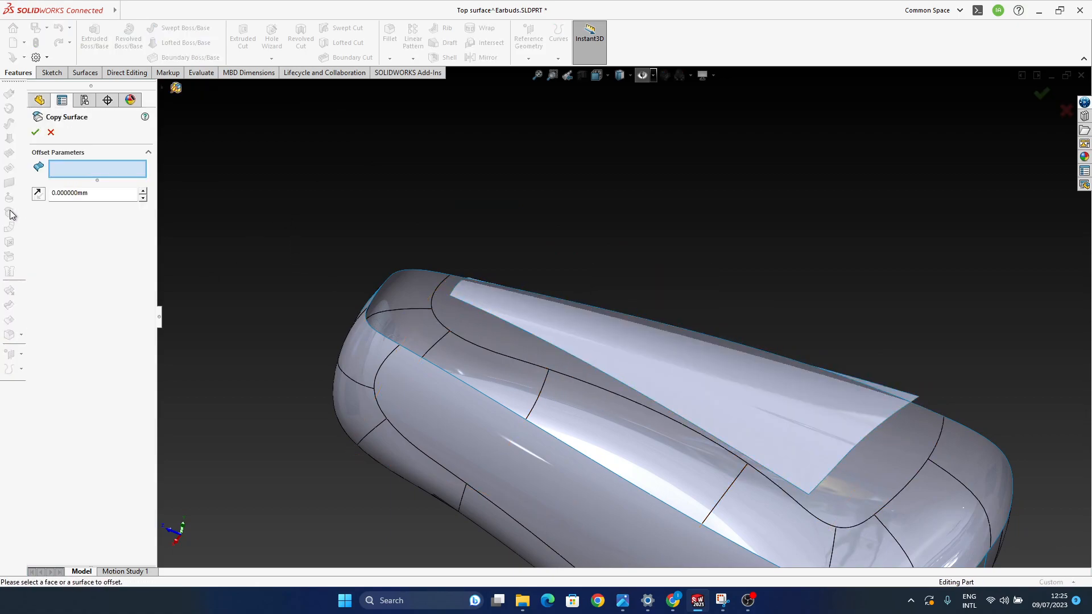
{"action": "left_click", "coordinate": [50, 132]}
{"action": "left_click", "coordinate": [9, 198]}
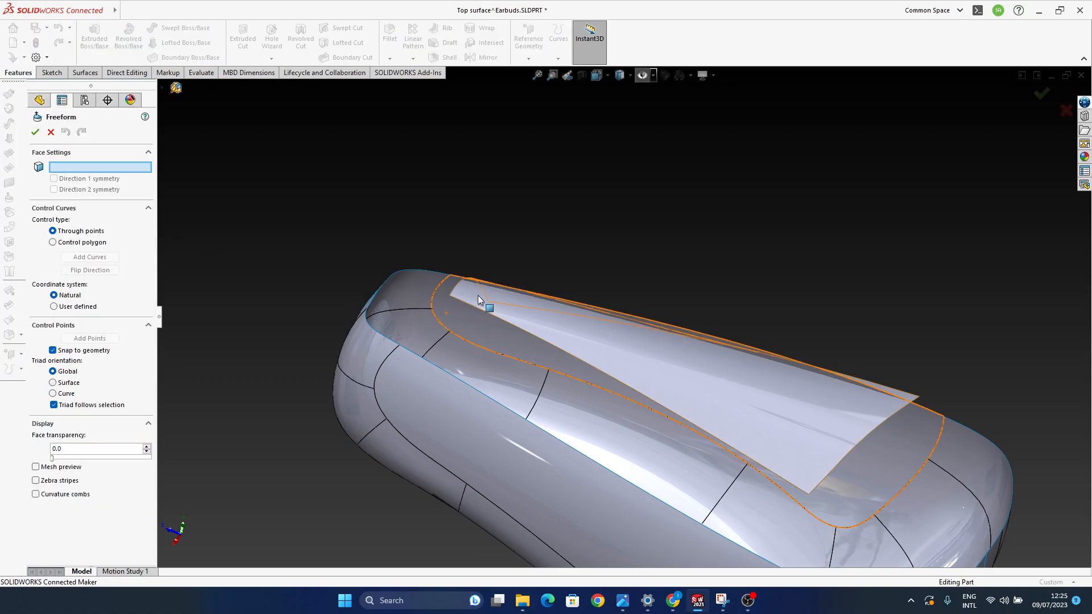
{"action": "left_click", "coordinate": [477, 309]}
{"action": "left_click", "coordinate": [525, 218]}
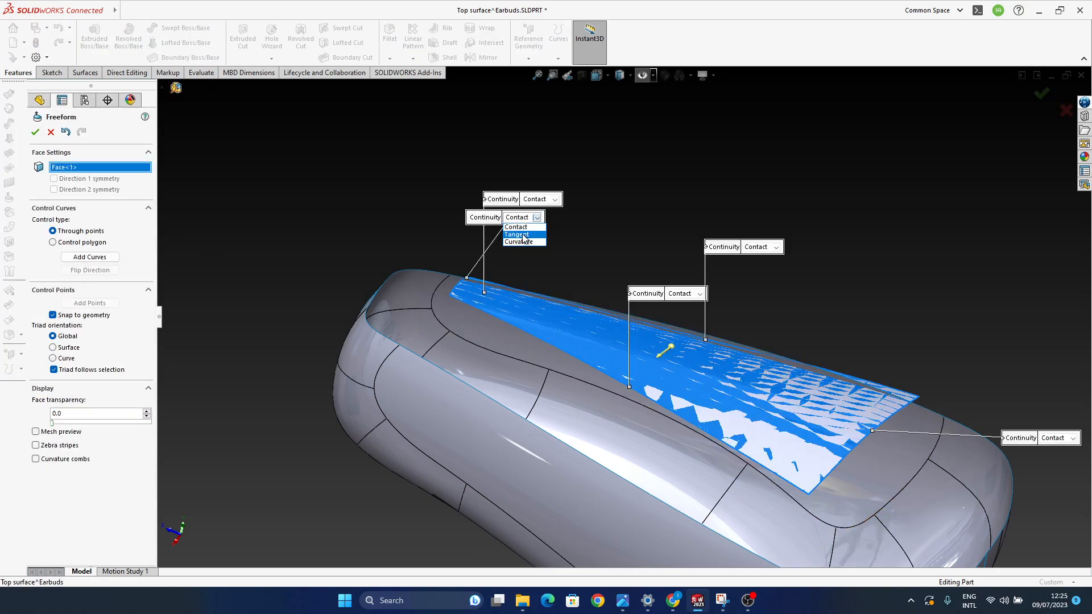
{"action": "left_click", "coordinate": [660, 191]}
Step: Check the continuity options on the panel's long slanted edge and wide-end edge, and leave Freeform without applying it
{"action": "middle_click_drag", "start_coordinate": [536, 316], "coordinate": [487, 309]}
{"action": "scroll", "coordinate": [488, 309], "scroll_direction": "down", "scroll_amount": 5}
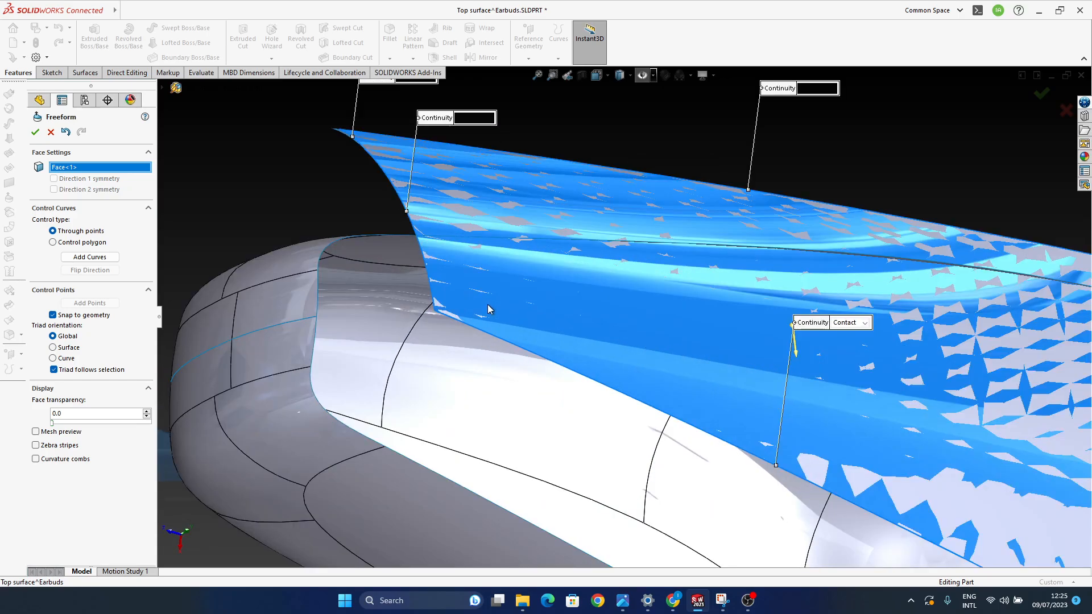
{"action": "middle_click_drag", "start_coordinate": [460, 363], "coordinate": [825, 397]}
{"action": "left_click", "coordinate": [604, 310]}
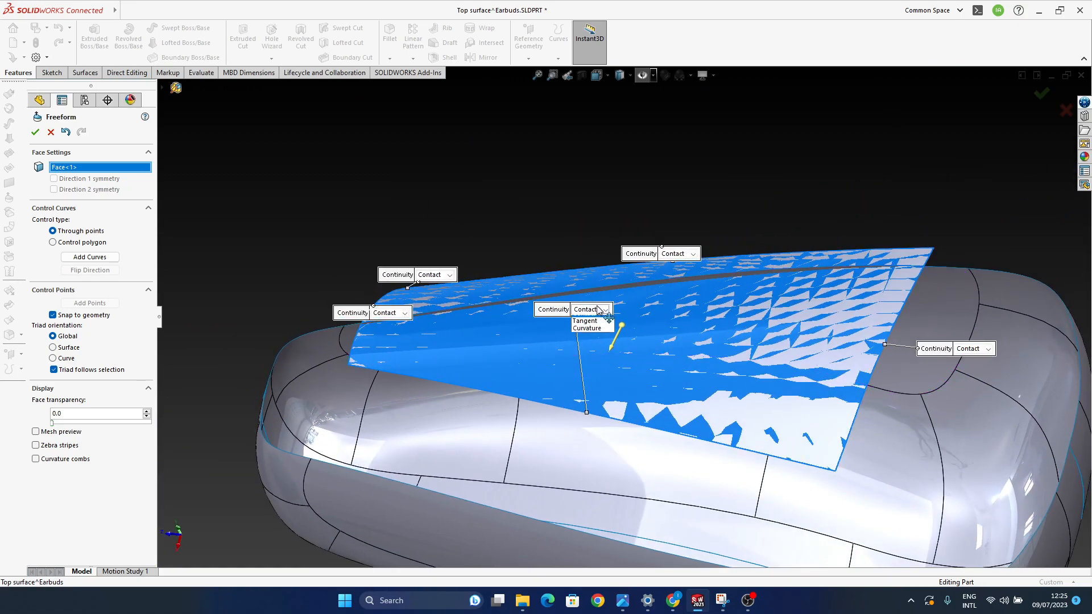
{"action": "left_click", "coordinate": [604, 310]}
{"action": "left_click", "coordinate": [963, 349]}
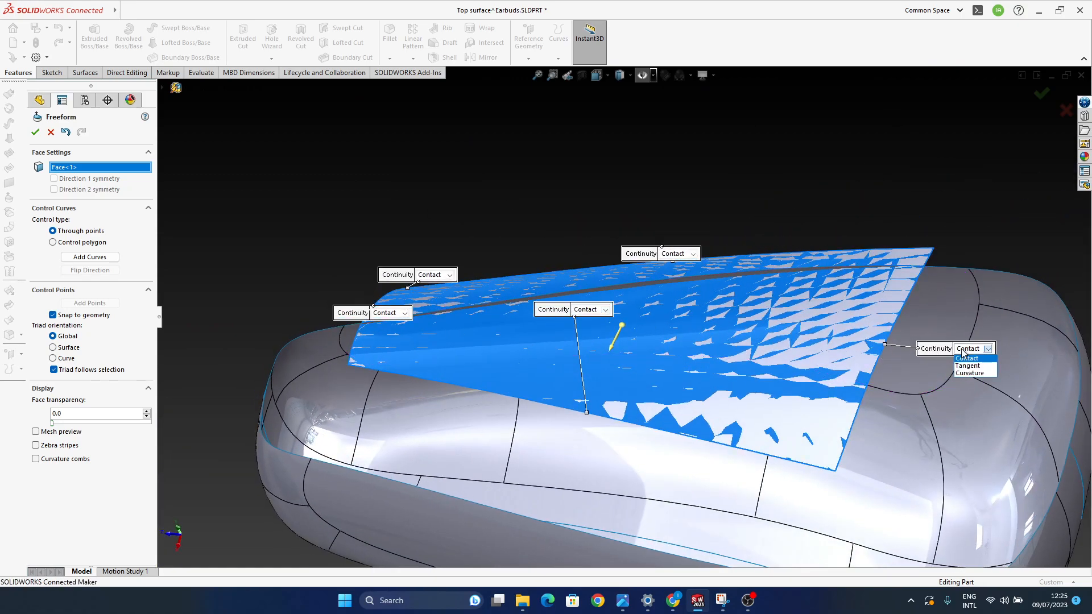
{"action": "left_click", "coordinate": [966, 358]}
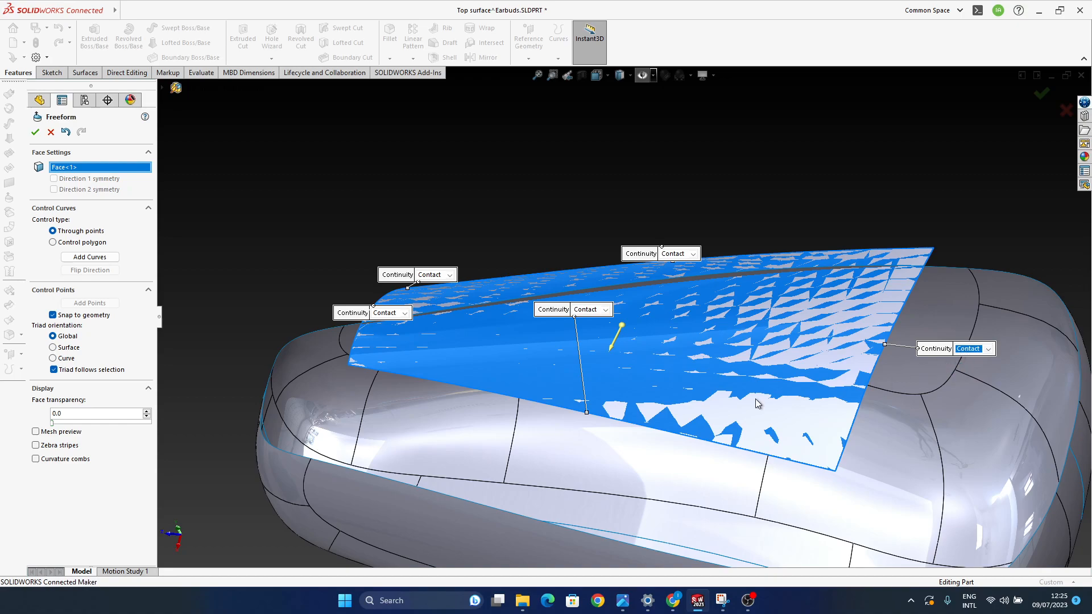
{"action": "left_click", "coordinate": [66, 131]}
{"action": "key", "text": "f"}
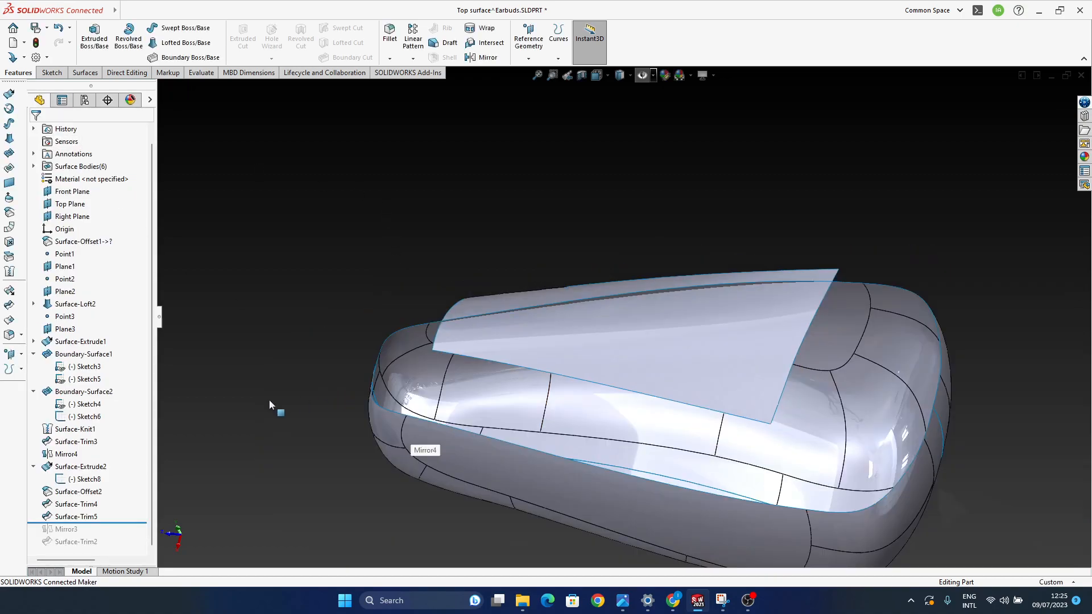
Step: Inspect the corner of the Surface-Offset2 panel at its narrow end for a separate face
{"action": "left_click", "coordinate": [518, 357]}
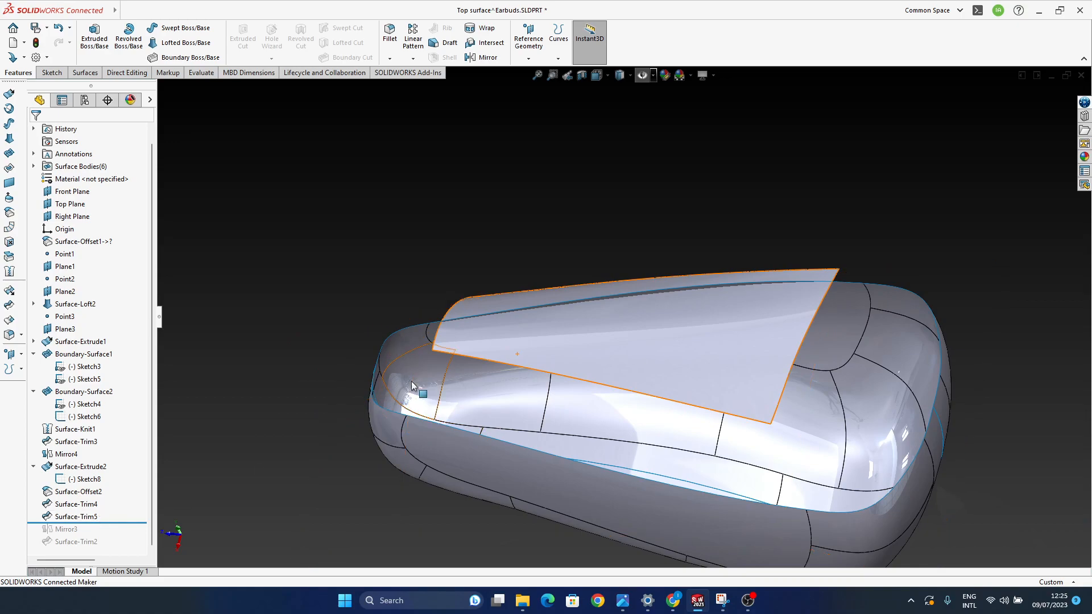
{"action": "middle_click_drag", "start_coordinate": [456, 378], "coordinate": [556, 454]}
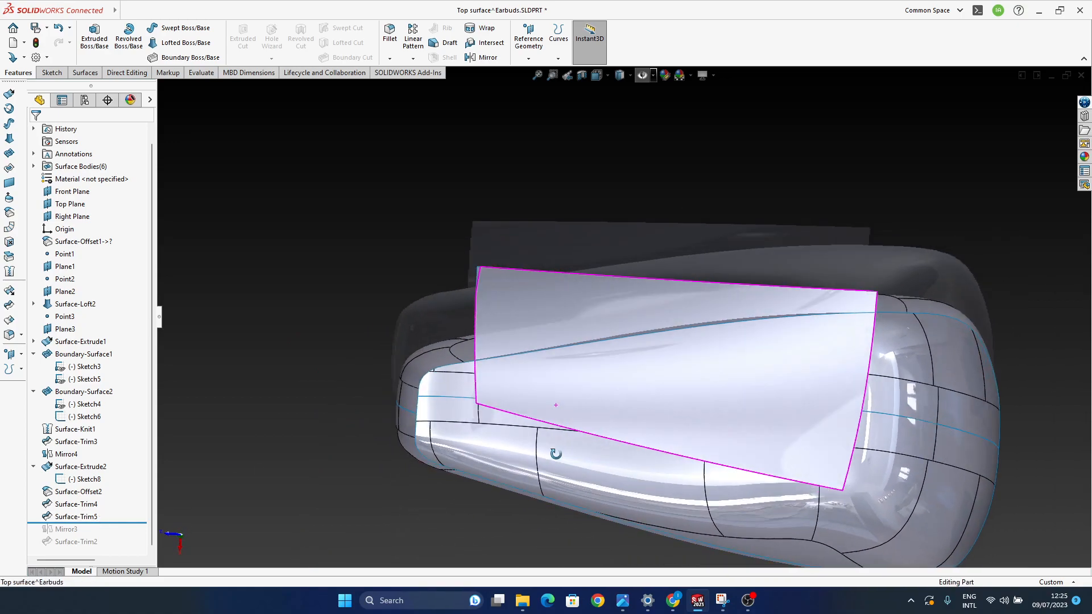
{"action": "scroll", "coordinate": [482, 290], "scroll_direction": "down", "scroll_amount": 5}
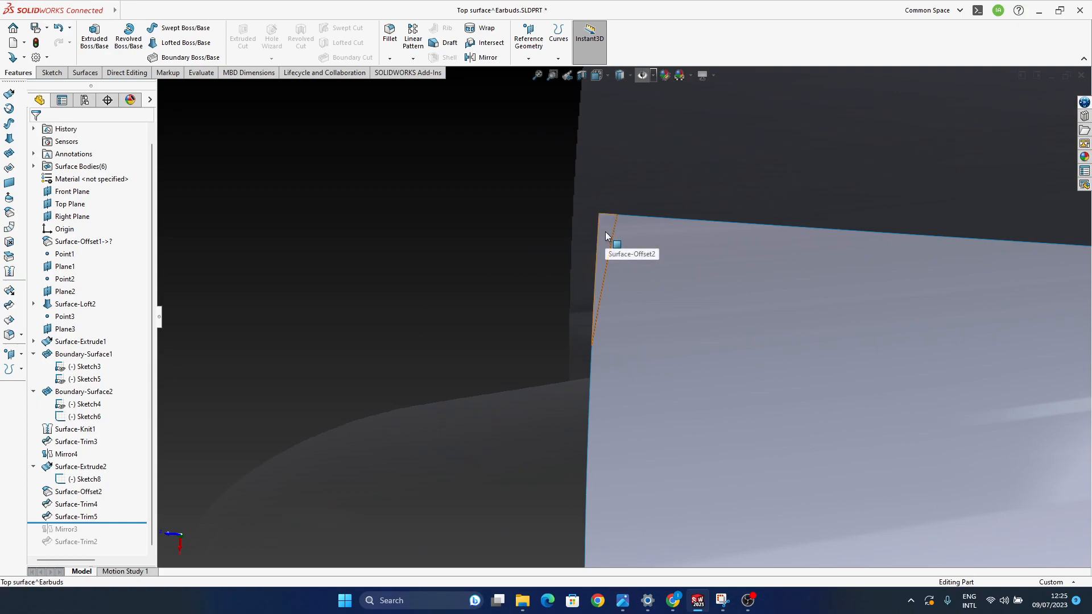
{"action": "scroll", "coordinate": [592, 318], "scroll_direction": "up", "scroll_amount": 5}
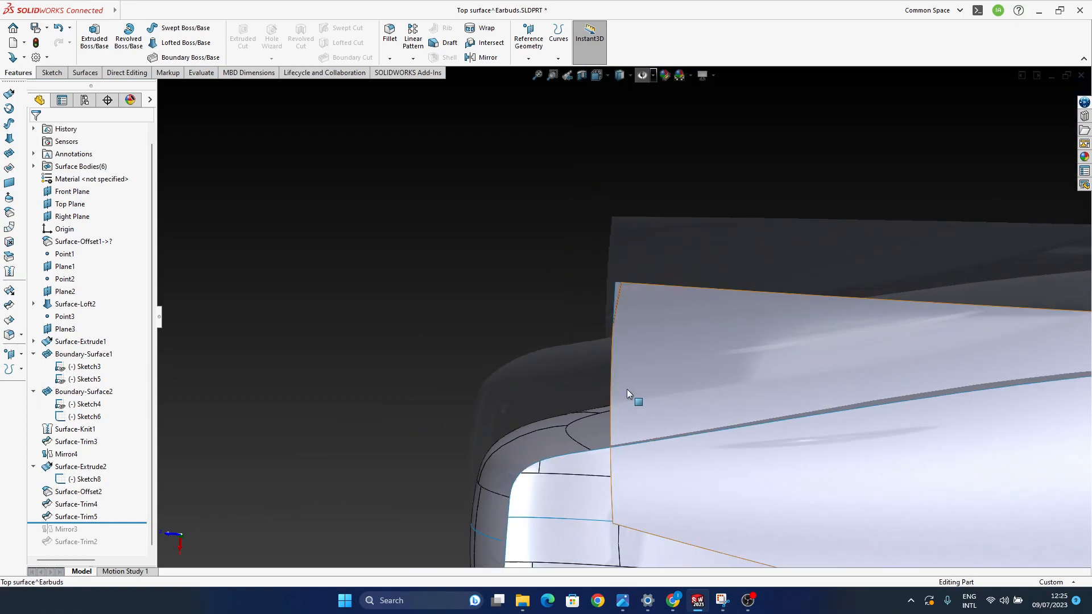
Step: In Sketch8, shift the upper end of the narrow-end curve slightly toward the wide end, and hide the reference geometry again
{"action": "mouse_move", "coordinate": [678, 420]}
{"action": "middle_mouse_down"}
{"action": "mouse_move", "coordinate": [648, 420]}
{"action": "mouse_move", "coordinate": [658, 390]}
{"action": "mouse_move", "coordinate": [661, 415]}
{"action": "middle_mouse_up"}
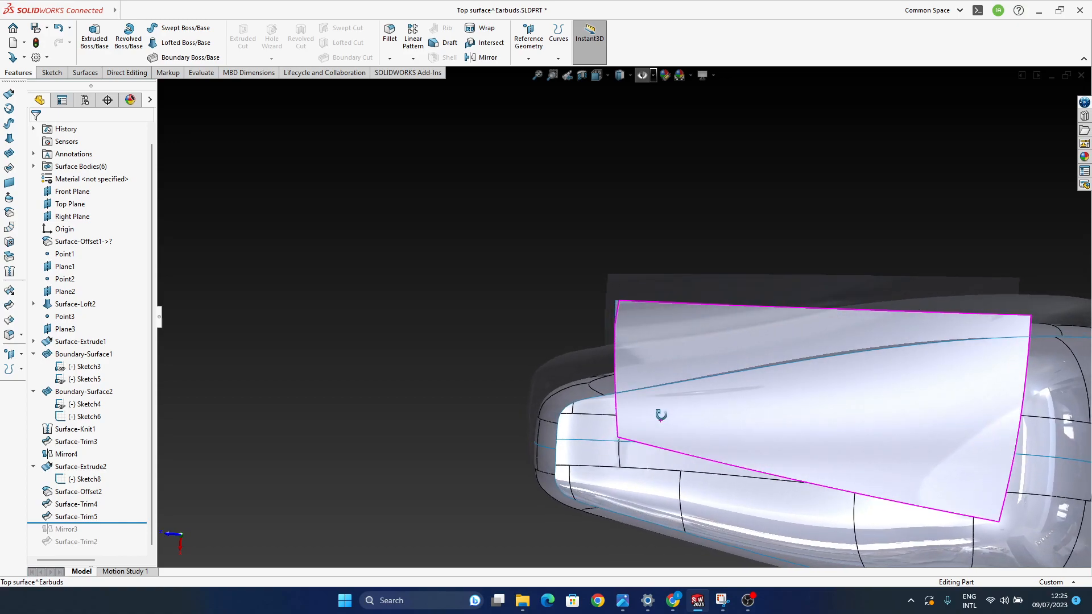
{"action": "left_click", "coordinate": [642, 76]}
{"action": "mouse_move", "coordinate": [622, 325]}
{"action": "middle_mouse_down"}
{"action": "mouse_move", "coordinate": [624, 290]}
{"action": "mouse_move", "coordinate": [620, 377]}
{"action": "middle_mouse_up"}
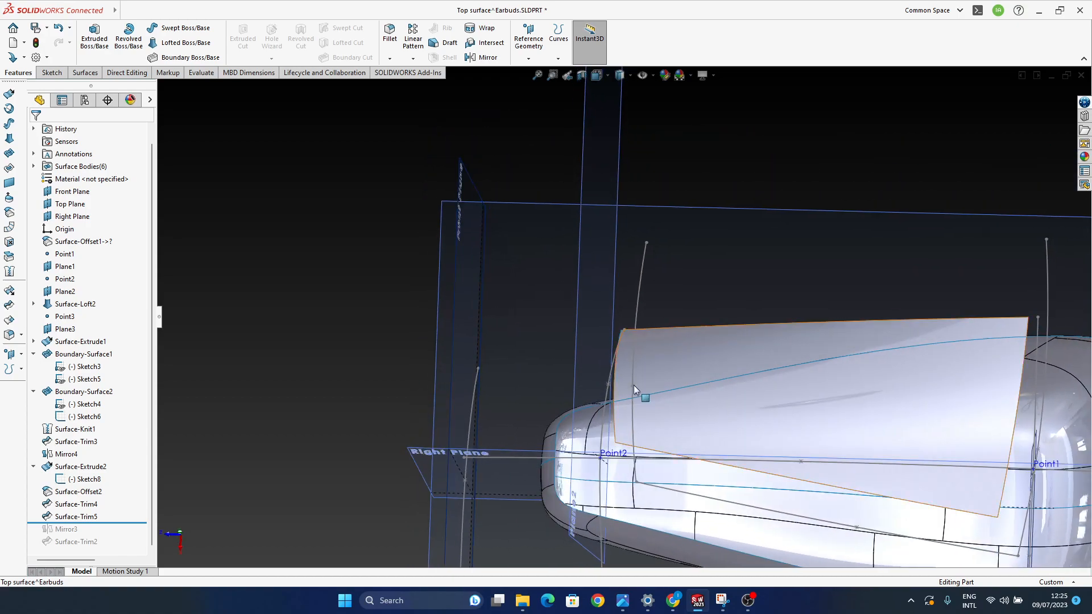
{"action": "double_click", "coordinate": [634, 386]}
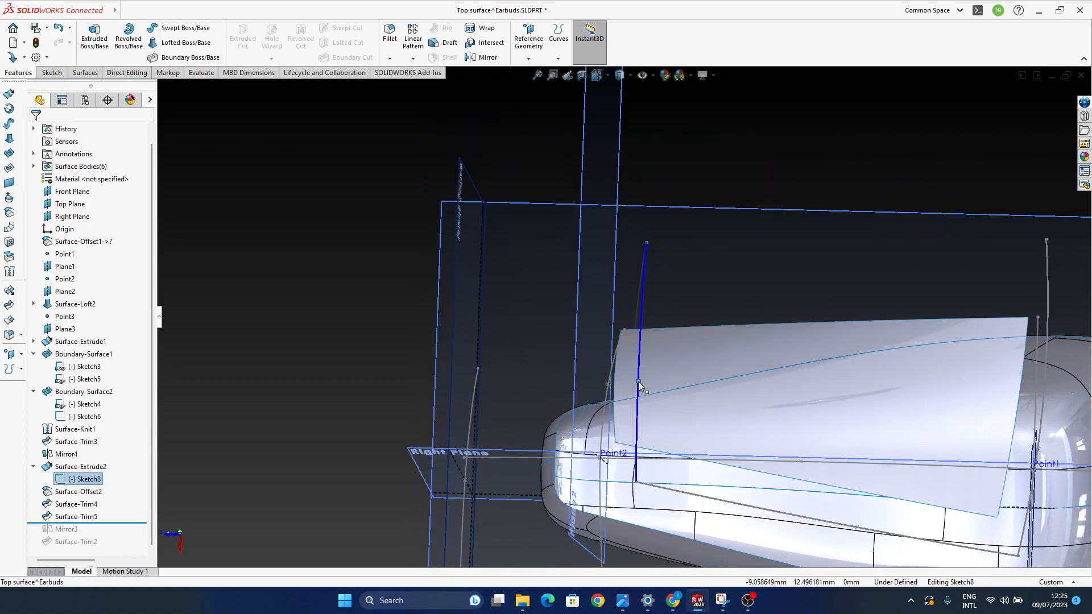
{"action": "left_click_drag", "start_coordinate": [647, 244], "coordinate": [661, 244]}
{"action": "left_click", "coordinate": [714, 142]}
{"action": "middle_click_drag", "start_coordinate": [663, 487], "coordinate": [623, 418]}
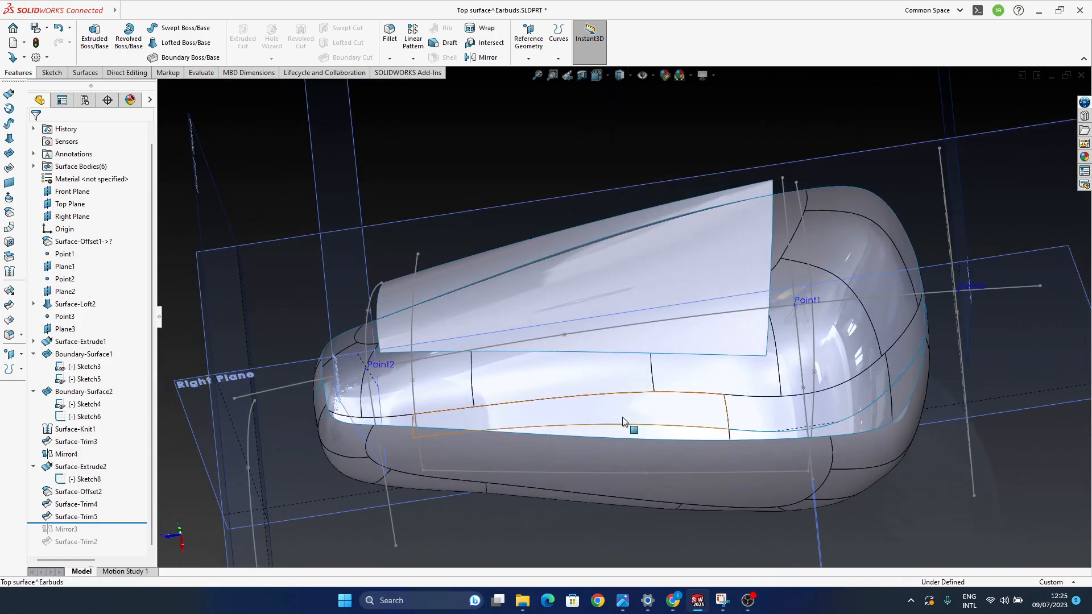
{"action": "left_click", "coordinate": [642, 75]}
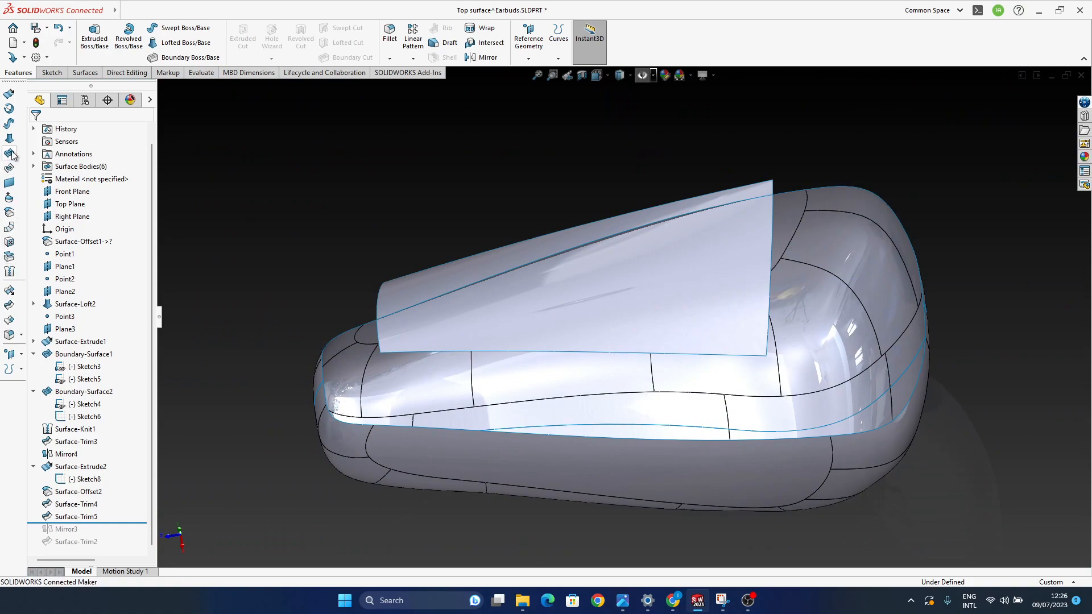
Step: Check Freeform's continuity options at the narrow end of the panel face and leave the command without applying it
{"action": "left_click", "coordinate": [10, 197]}
{"action": "left_click", "coordinate": [446, 286]}
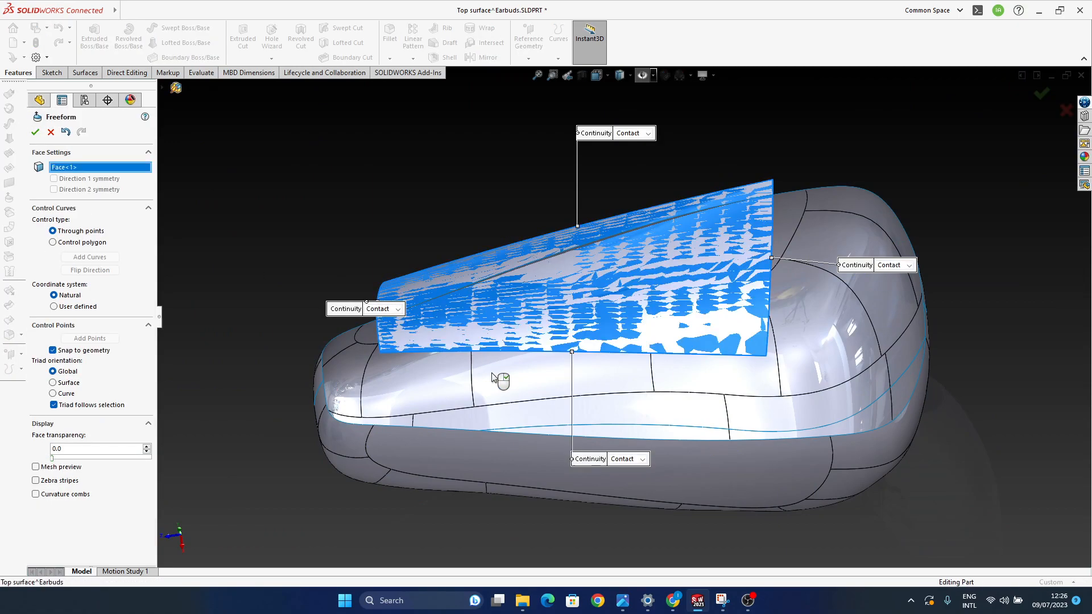
{"action": "left_click", "coordinate": [390, 310]}
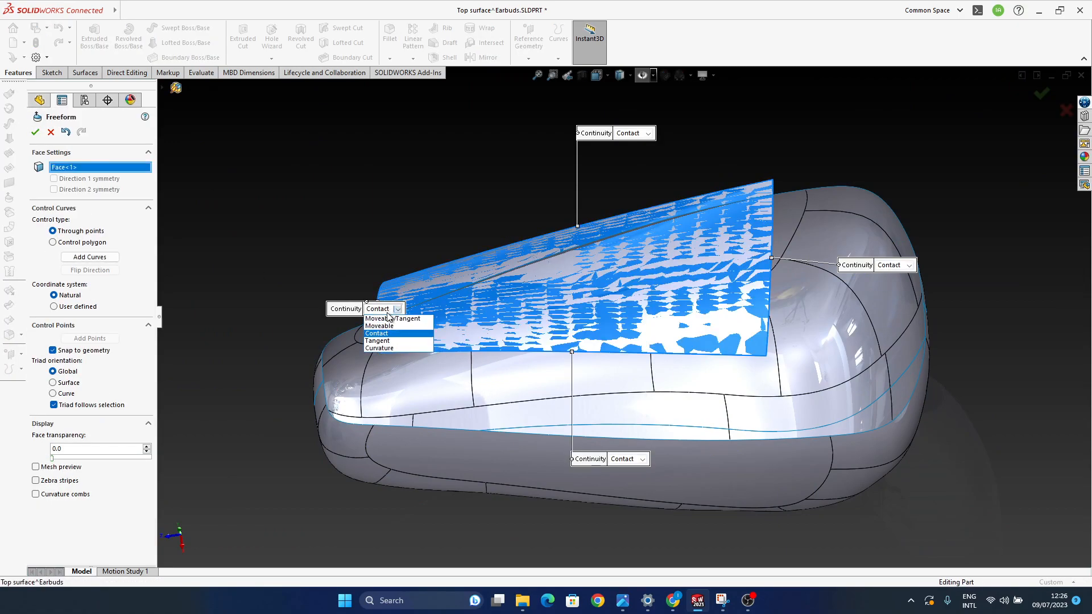
{"action": "left_click", "coordinate": [408, 195]}
{"action": "middle_click_drag", "start_coordinate": [563, 378], "coordinate": [682, 456]}
{"action": "middle_click_drag", "start_coordinate": [502, 257], "coordinate": [523, 285]}
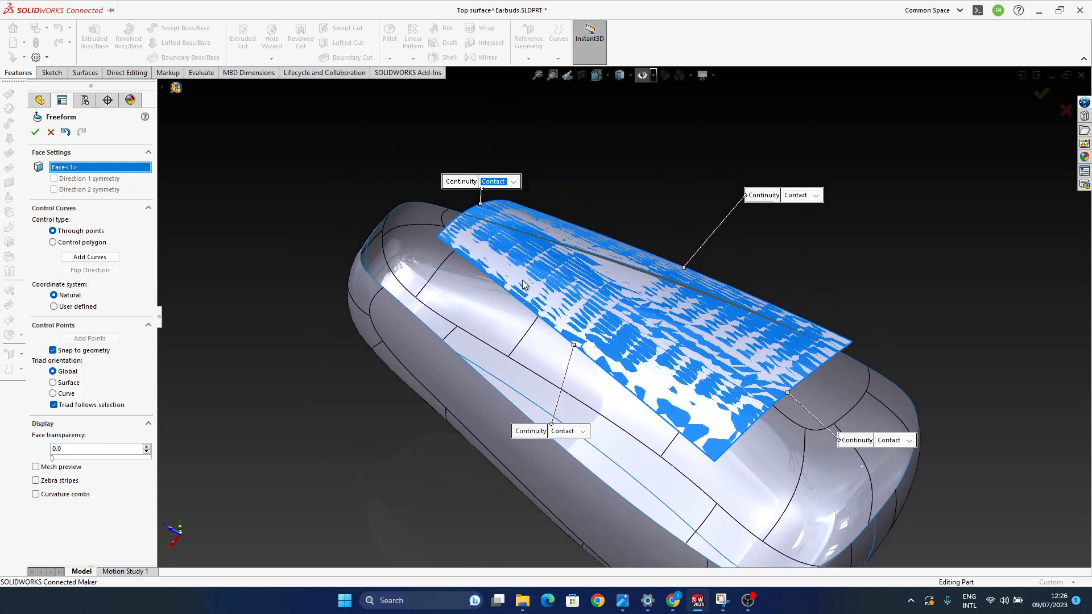
{"action": "middle_click_drag", "start_coordinate": [582, 307], "coordinate": [586, 334], "text": "ctrl"}
{"action": "scroll", "coordinate": [508, 279], "scroll_direction": "down", "scroll_amount": 3}
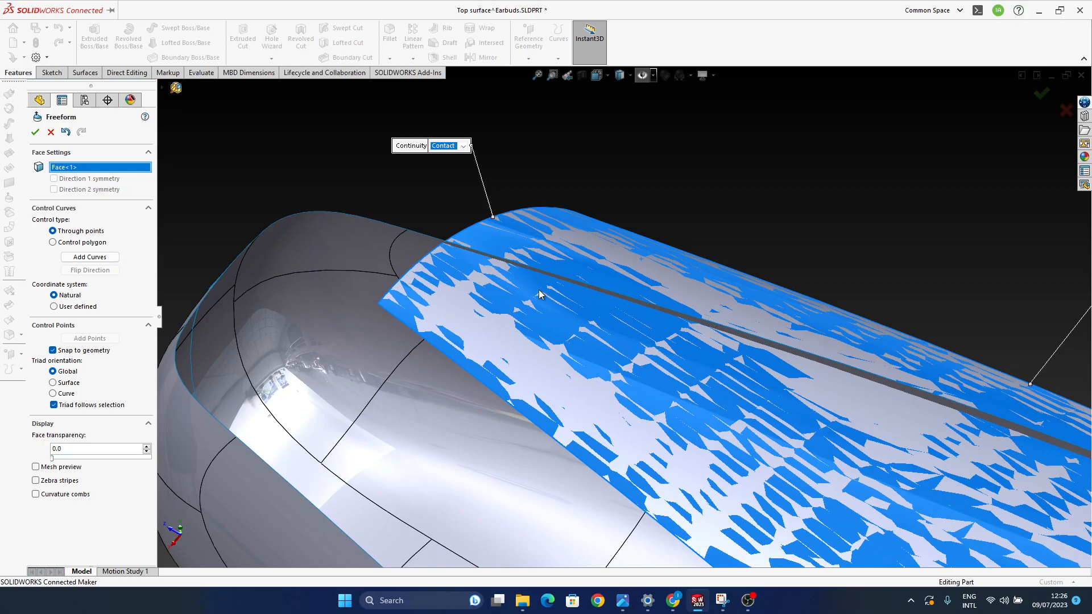
{"action": "scroll", "coordinate": [698, 405], "scroll_direction": "up", "scroll_amount": 3}
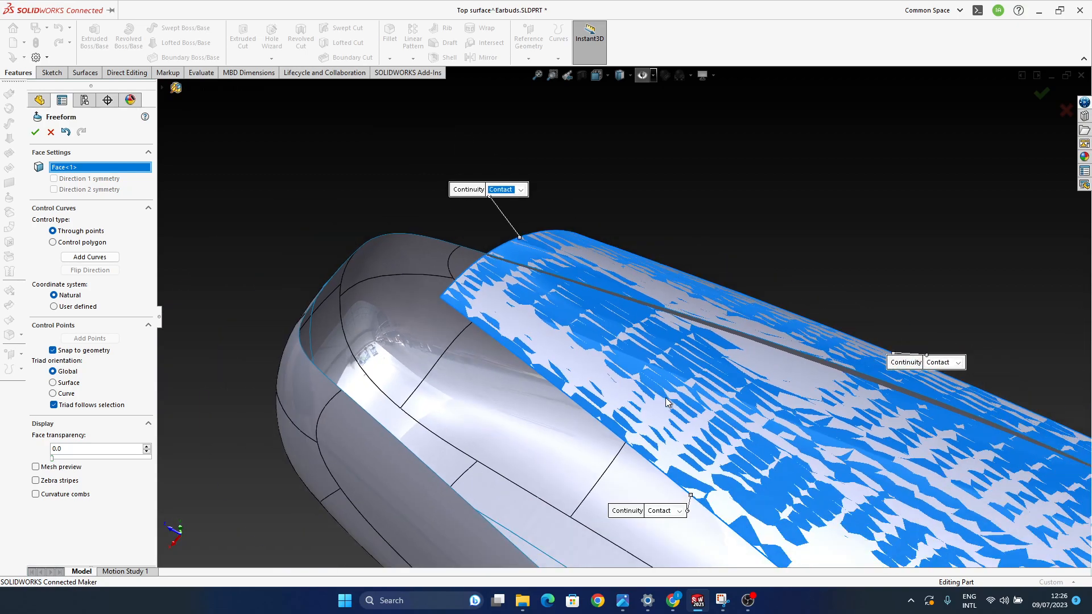
{"action": "middle_click_drag", "start_coordinate": [748, 394], "coordinate": [677, 392]}
{"action": "left_click", "coordinate": [52, 132]}
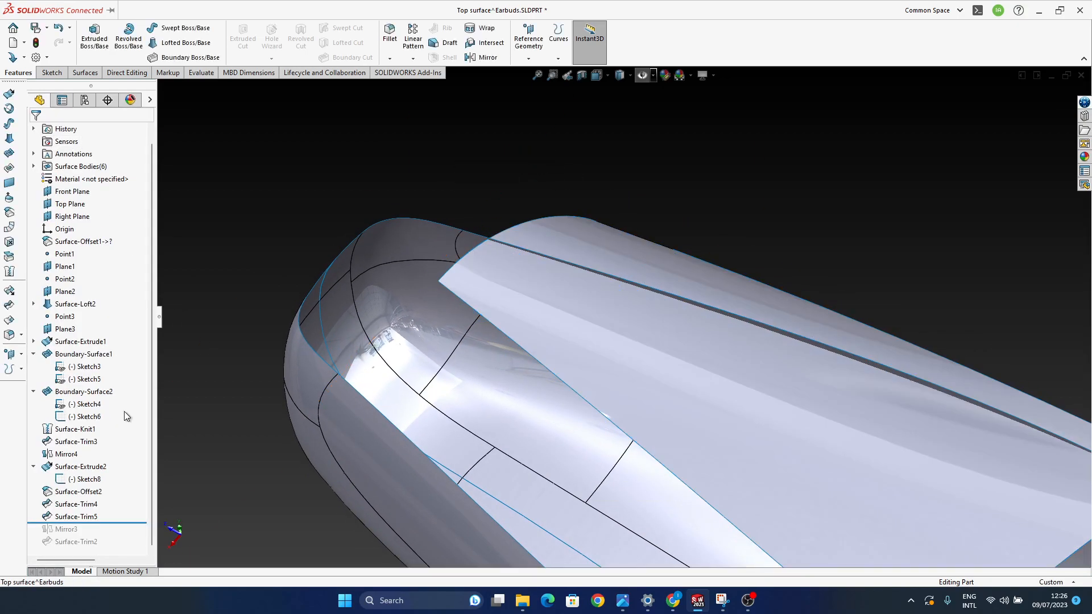
Step: Try hiding the Surface-Trim3 body and show it again
{"action": "middle_click_drag", "start_coordinate": [438, 363], "coordinate": [458, 362]}
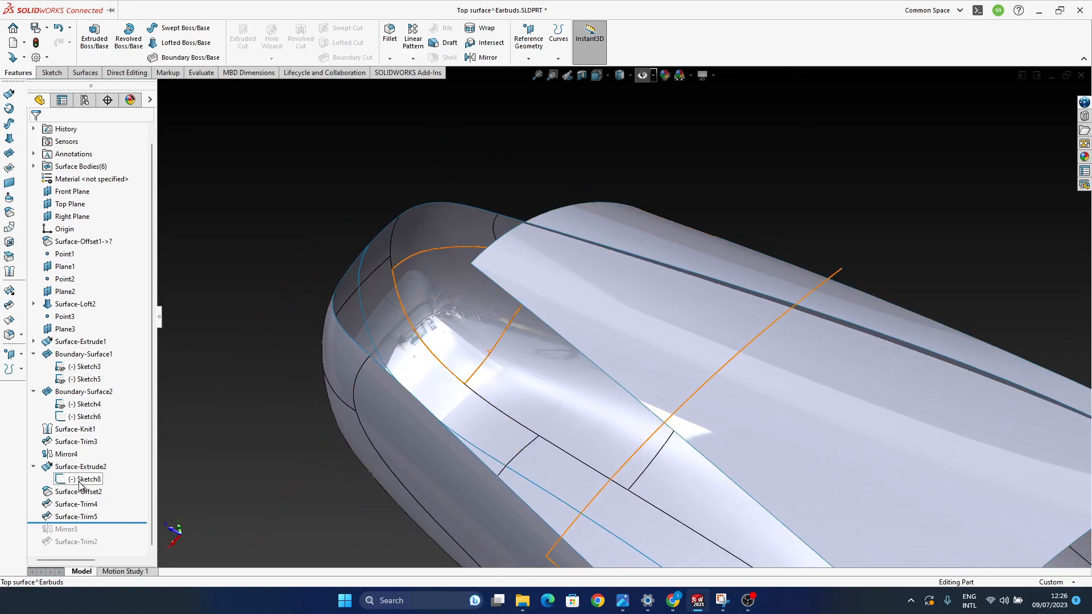
{"action": "left_click", "coordinate": [74, 443]}
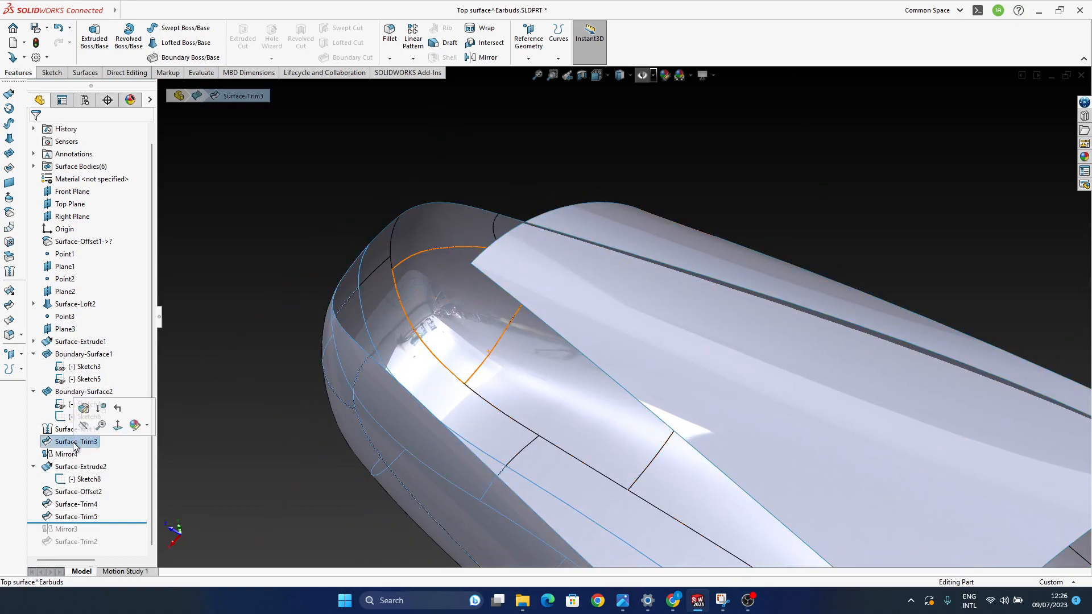
{"action": "left_click", "coordinate": [84, 425]}
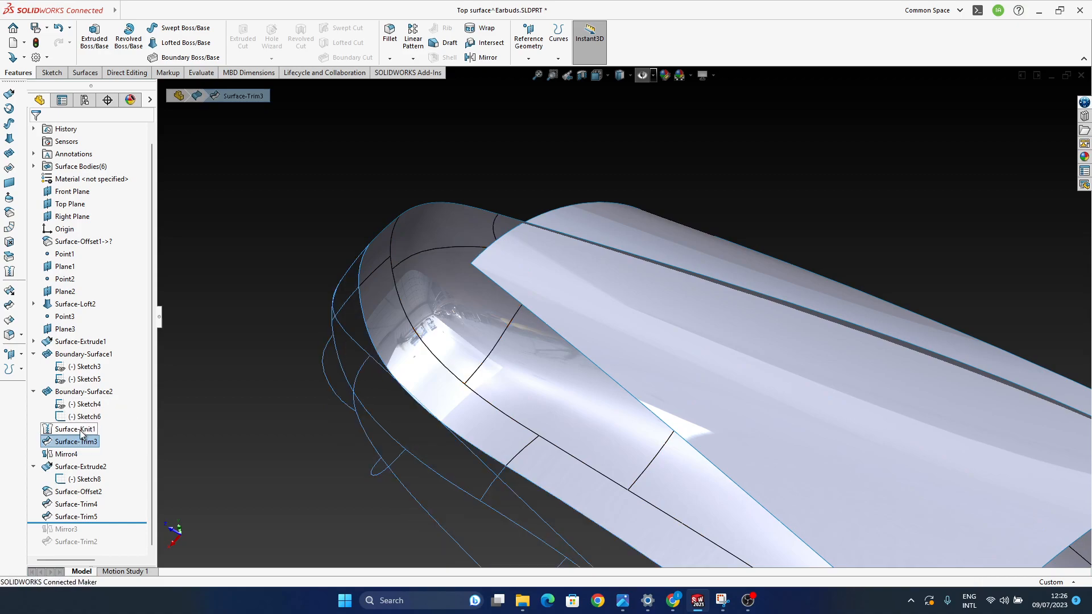
{"action": "key", "text": "F2"}
{"action": "left_click", "coordinate": [81, 432]}
{"action": "left_click", "coordinate": [87, 444]}
{"action": "left_click", "coordinate": [96, 425]}
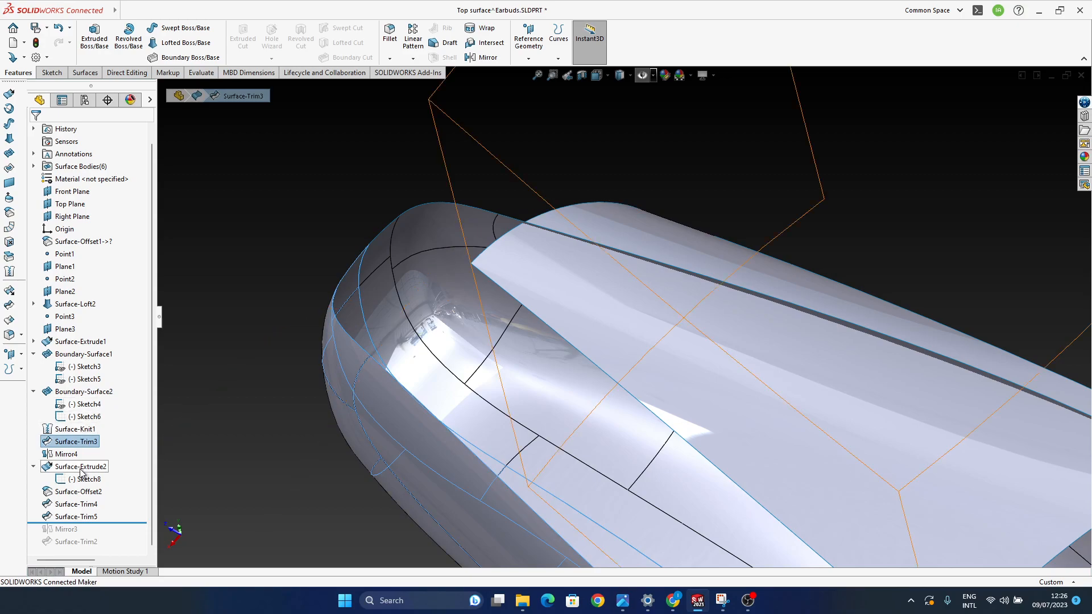
Step: Show the Surface-Trim5 body that surrounds the inset panel
{"action": "left_click", "coordinate": [77, 506]}
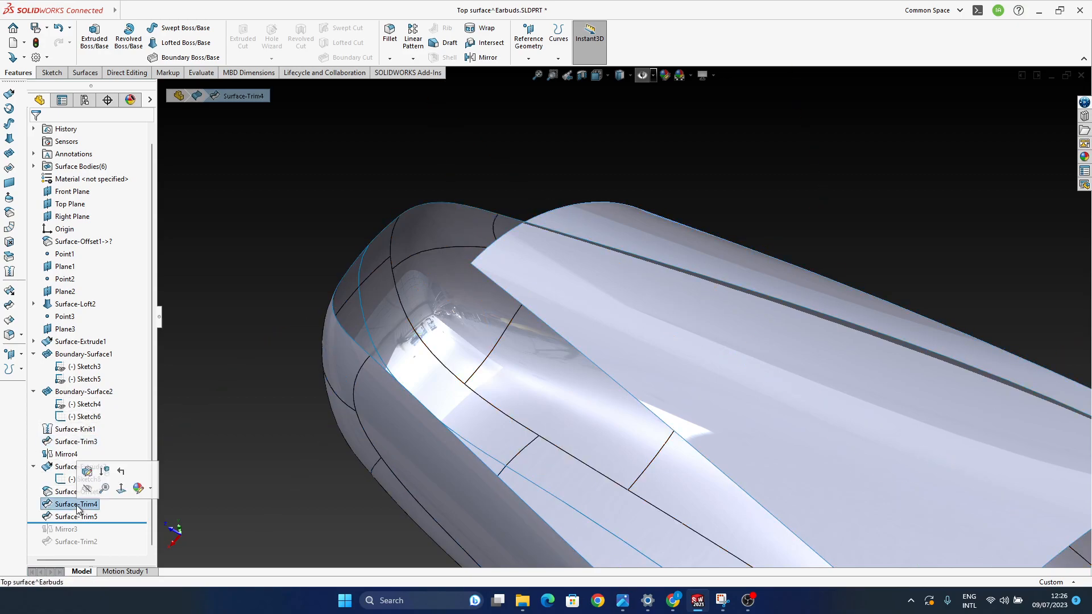
{"action": "left_click", "coordinate": [77, 517]}
{"action": "scroll", "coordinate": [660, 428], "scroll_direction": "down", "scroll_amount": 3}
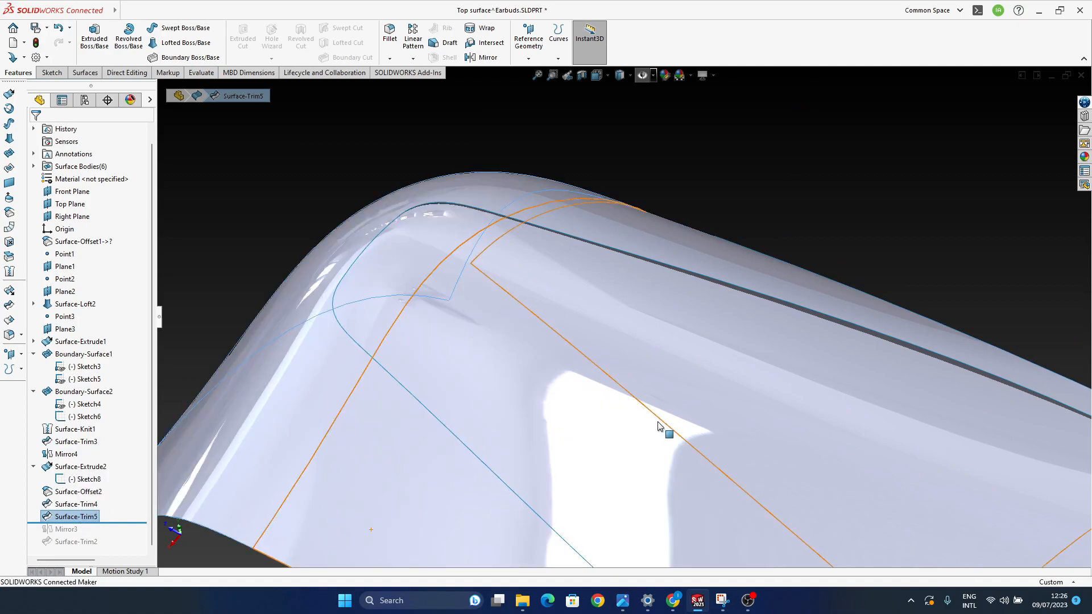
{"action": "middle_click_drag", "start_coordinate": [658, 425], "coordinate": [535, 353], "text": "ctrl"}
{"action": "middle_click_drag", "start_coordinate": [695, 476], "coordinate": [571, 392]}
{"action": "left_click", "coordinate": [756, 199]}
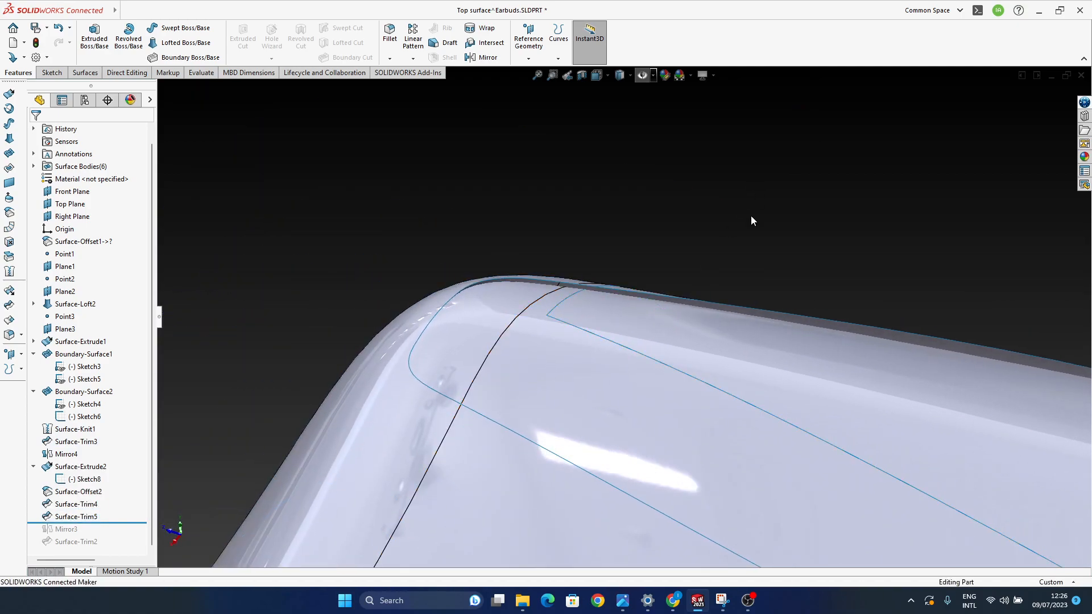
{"action": "mouse_move", "coordinate": [487, 371]}
{"action": "middle_mouse_down"}
{"action": "mouse_move", "coordinate": [537, 370]}
{"action": "mouse_move", "coordinate": [485, 378]}
{"action": "middle_mouse_up"}
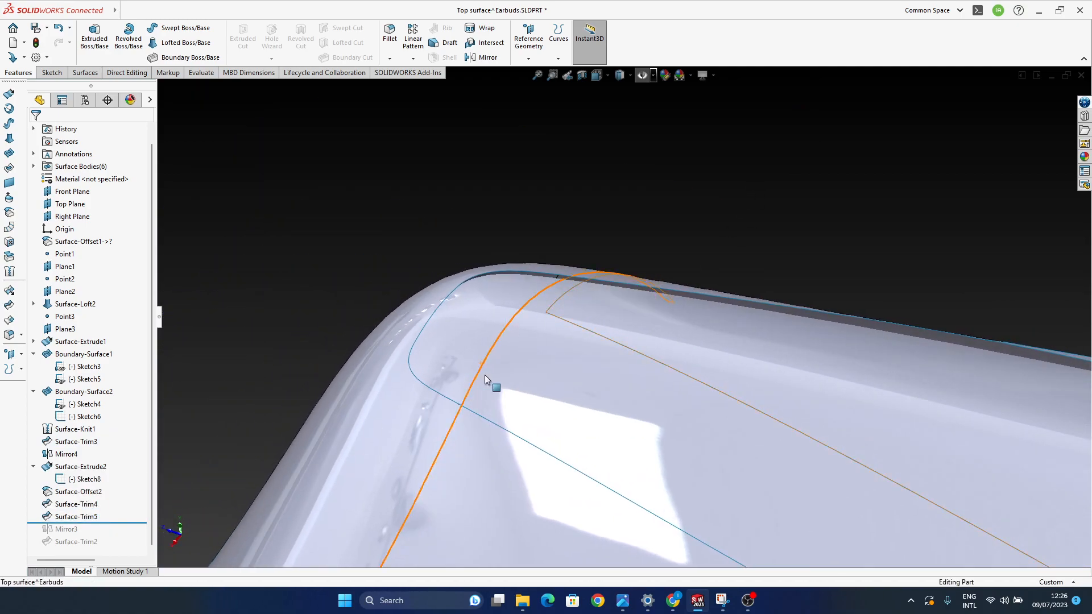
Step: Hide the Surface-Trim4 inset panel body, leaving the surrounding top surface visible
{"action": "left_click", "coordinate": [623, 320]}
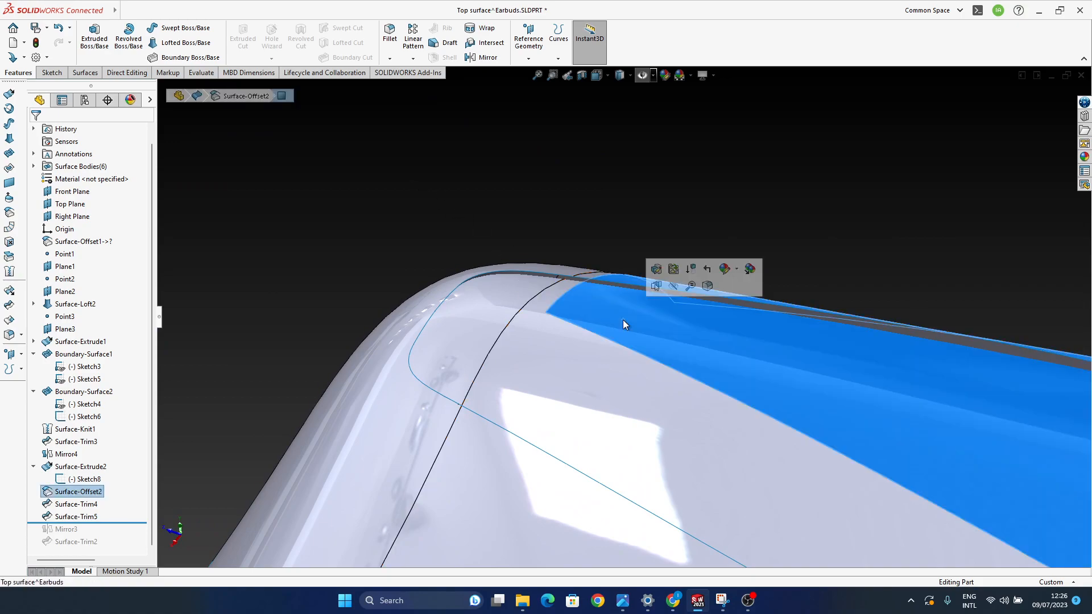
{"action": "left_click", "coordinate": [213, 466]}
{"action": "left_click", "coordinate": [80, 506]}
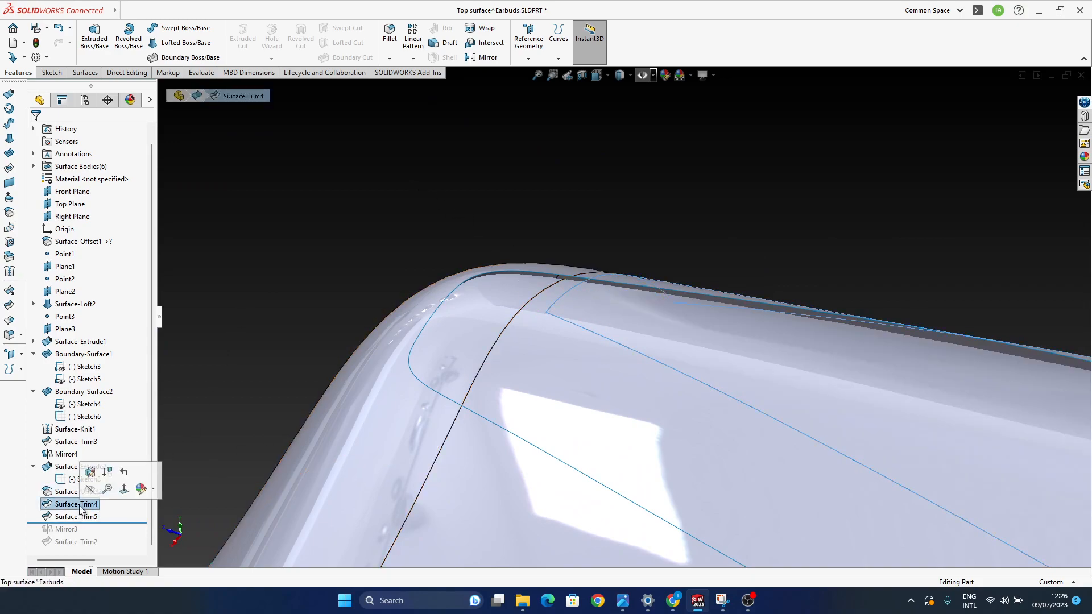
{"action": "left_click", "coordinate": [77, 519]}
{"action": "left_click", "coordinate": [64, 506]}
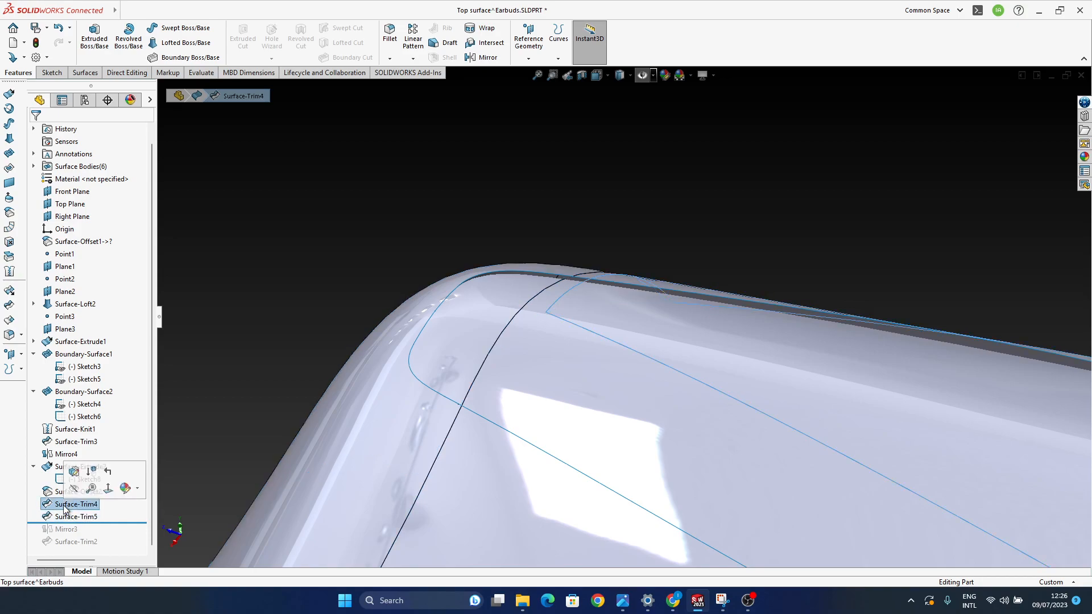
{"action": "left_click", "coordinate": [73, 488]}
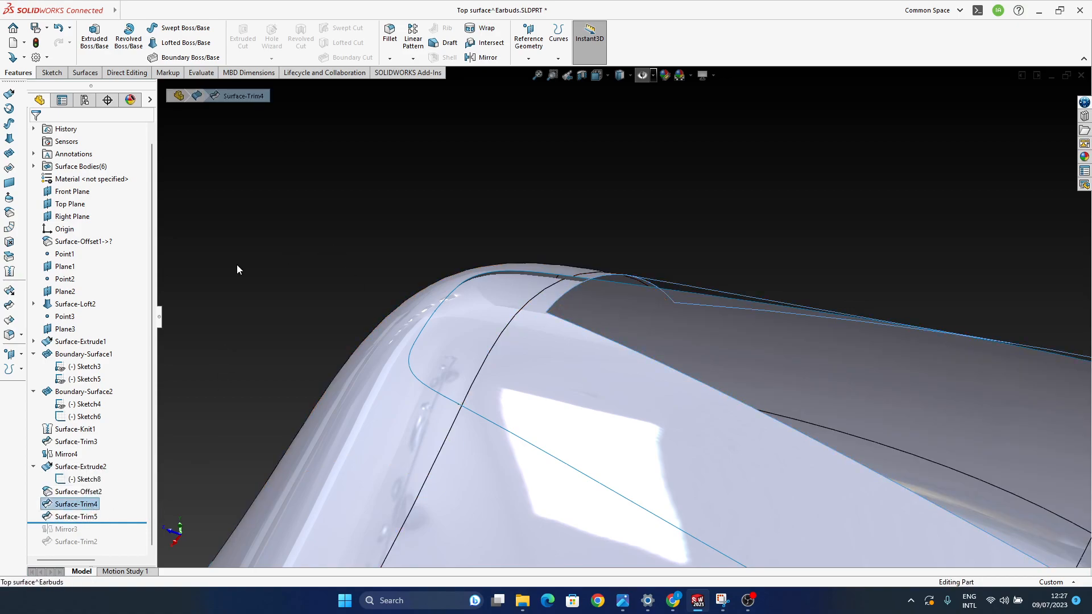
Step: Leave a Freeform attempt on the surrounding surface without selecting a face, and show the Surface-Trim4 panel body again
{"action": "left_click", "coordinate": [9, 197]}
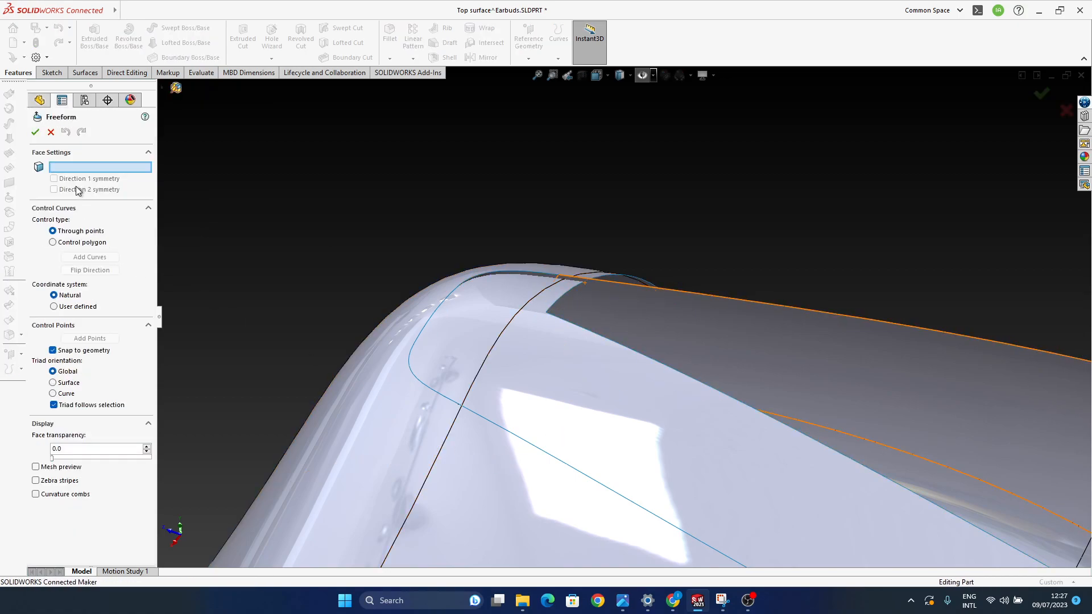
{"action": "middle_click_drag", "start_coordinate": [560, 369], "coordinate": [565, 383]}
{"action": "scroll", "coordinate": [556, 373], "scroll_direction": "up", "scroll_amount": 4}
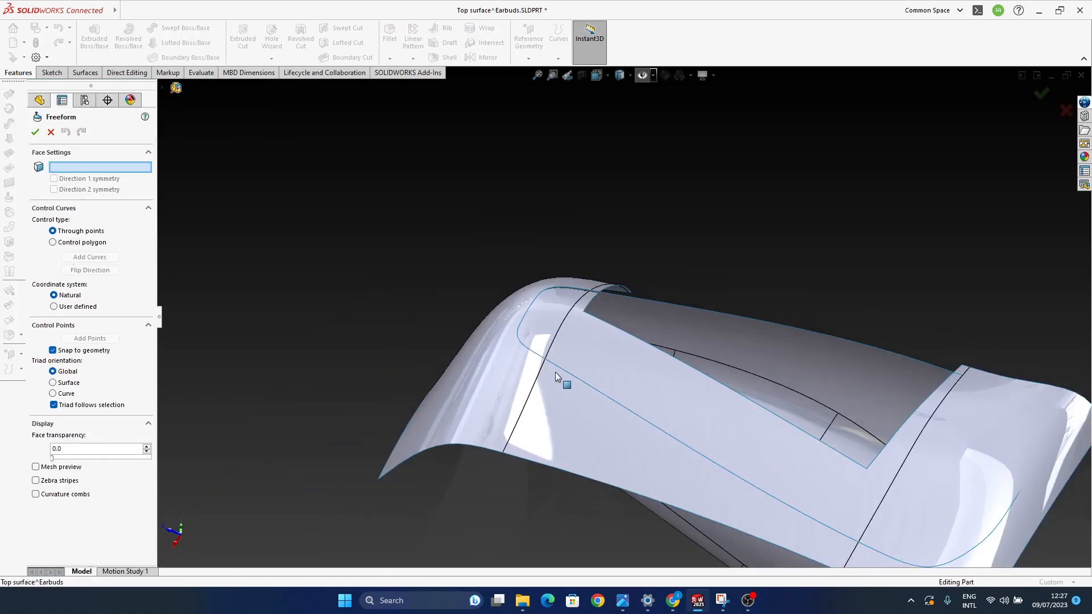
{"action": "left_click", "coordinate": [1065, 110]}
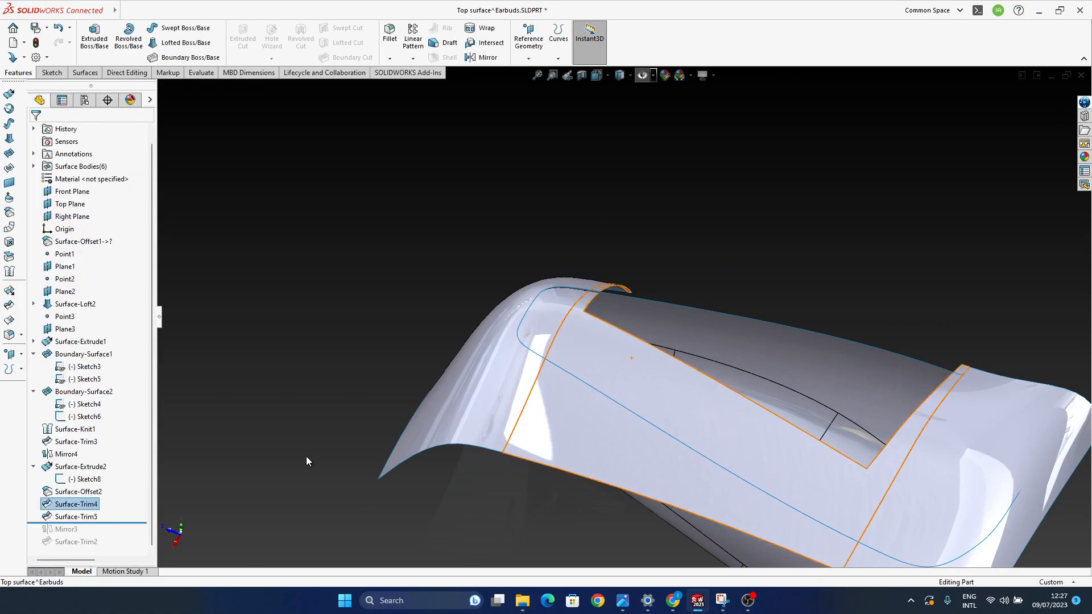
{"action": "left_click", "coordinate": [63, 516]}
{"action": "left_click", "coordinate": [79, 503]}
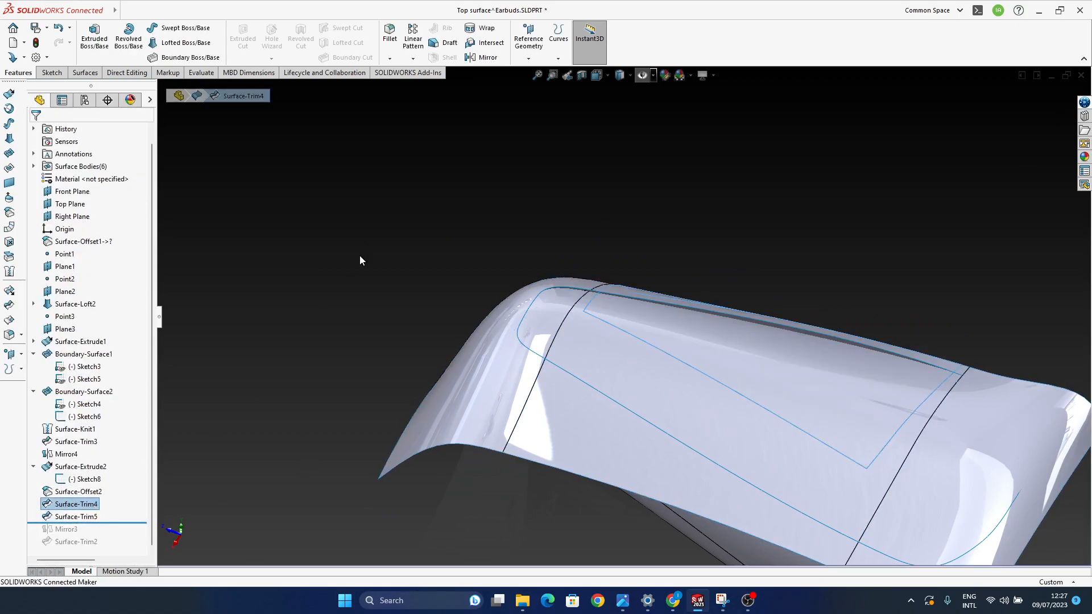
Step: Start Freeform on the inset panel face and set its narrow-end edge and near long slanted edge to Moveable continuity
{"action": "left_click", "coordinate": [9, 198]}
{"action": "left_click", "coordinate": [710, 364]}
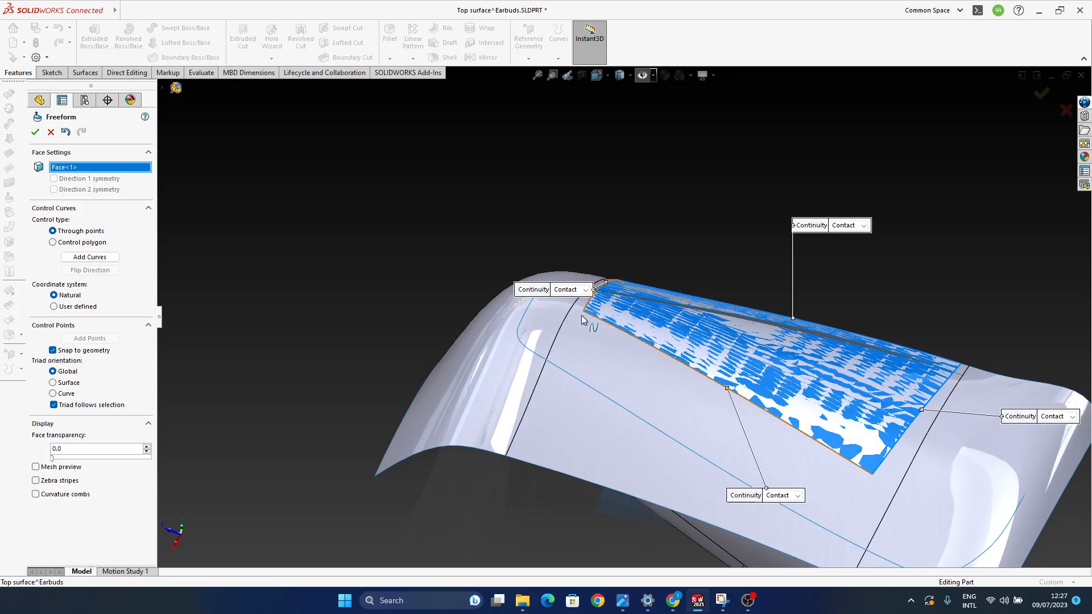
{"action": "scroll", "coordinate": [581, 314], "scroll_direction": "down", "scroll_amount": 3}
{"action": "left_click", "coordinate": [511, 256]}
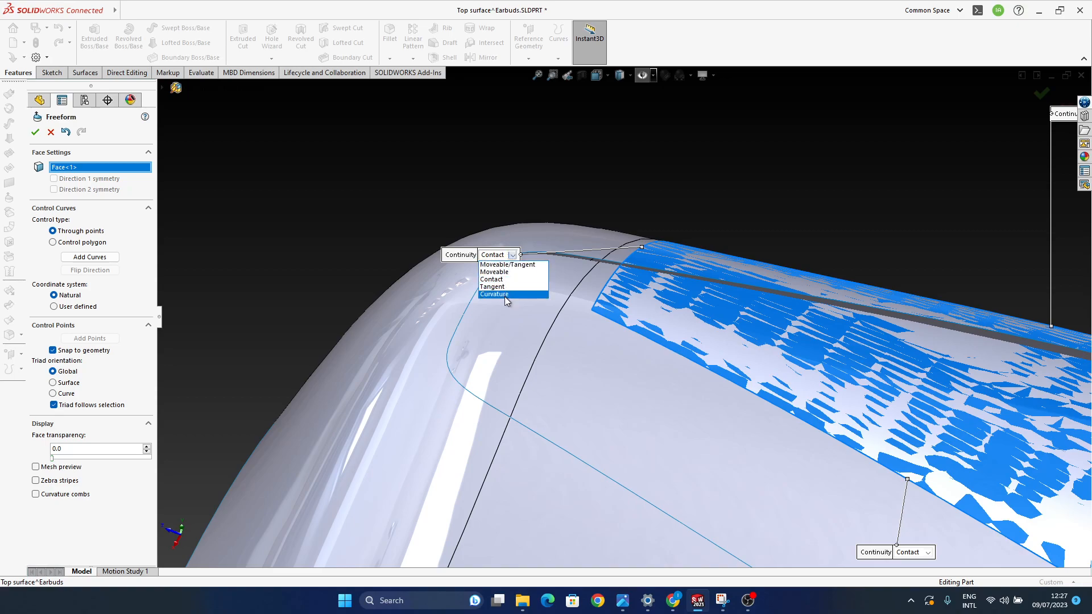
{"action": "left_click", "coordinate": [512, 272]}
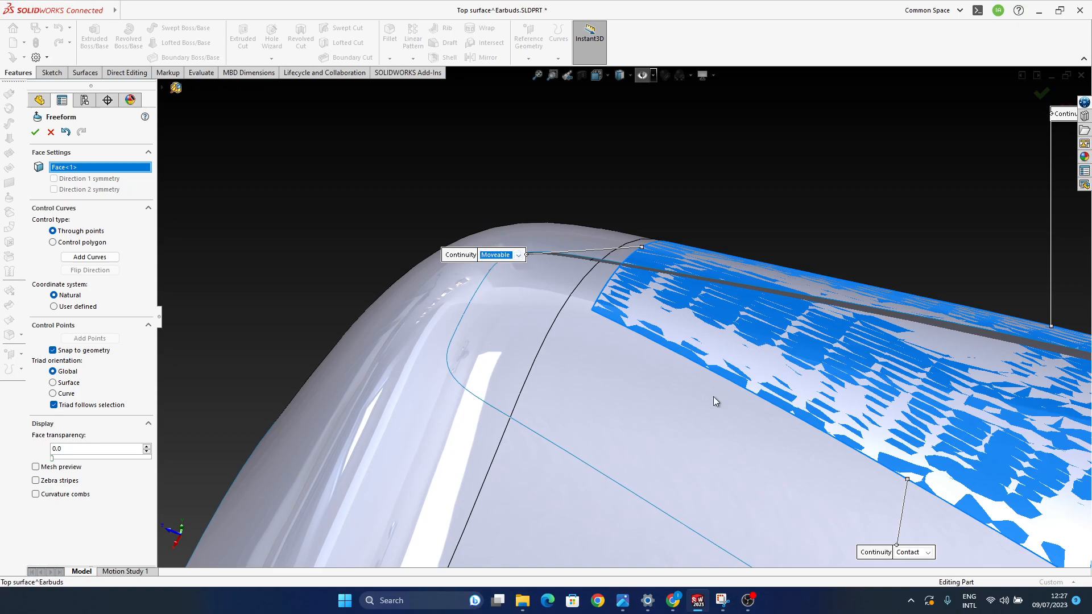
{"action": "middle_click_drag", "start_coordinate": [749, 368], "coordinate": [620, 348], "text": "ctrl"}
{"action": "left_click", "coordinate": [798, 530]}
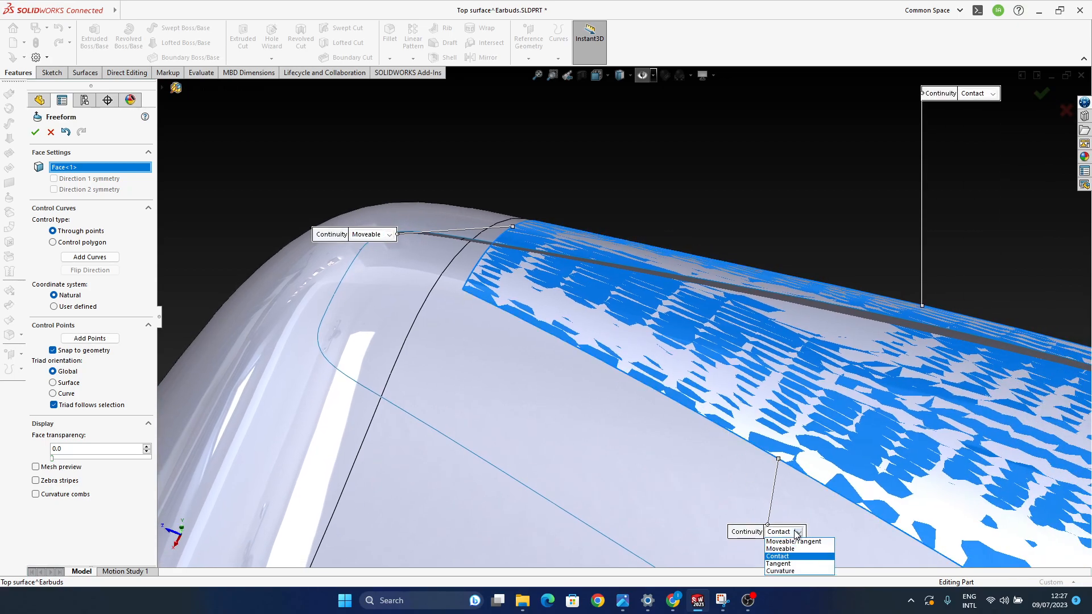
{"action": "left_click", "coordinate": [810, 551]}
Step: Set the panel's far long edge to Moveable continuity and its wide-end edge to Curvature
{"action": "middle_click_drag", "start_coordinate": [919, 196], "coordinate": [629, 225], "text": "ctrl"}
{"action": "left_click", "coordinate": [752, 228]}
{"action": "left_click", "coordinate": [760, 247]}
{"action": "scroll", "coordinate": [649, 300], "scroll_direction": "up", "scroll_amount": 2}
{"action": "middle_click_drag", "start_coordinate": [649, 303], "coordinate": [620, 218], "text": "ctrl"}
{"action": "left_click", "coordinate": [876, 385]}
{"action": "left_click", "coordinate": [895, 422]}
{"action": "middle_click_drag", "start_coordinate": [843, 462], "coordinate": [924, 489], "text": "ctrl"}
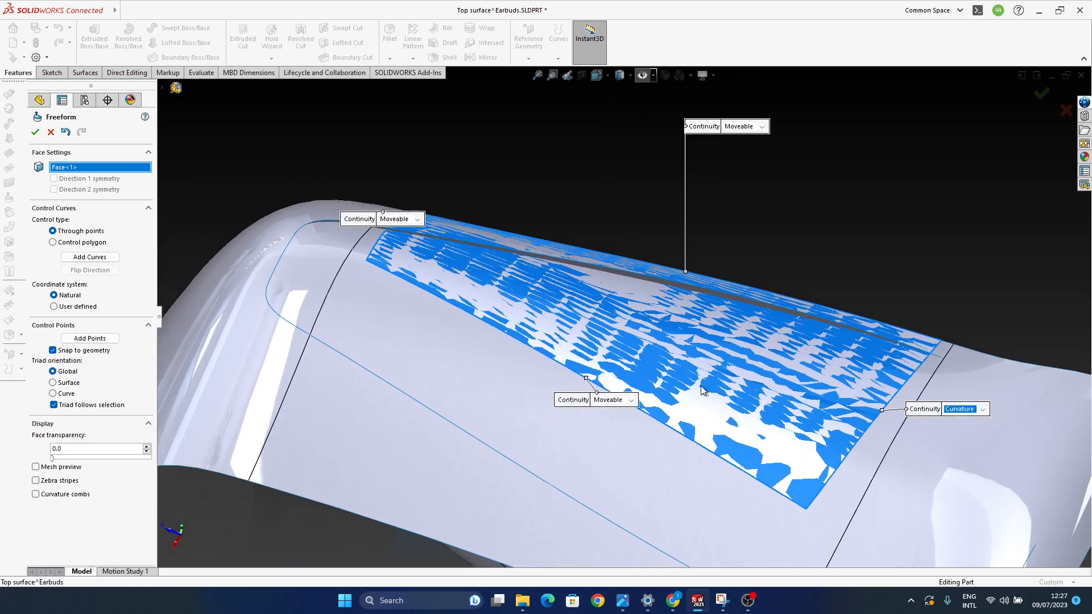
{"action": "middle_click_drag", "start_coordinate": [680, 372], "coordinate": [705, 345], "text": "ctrl"}
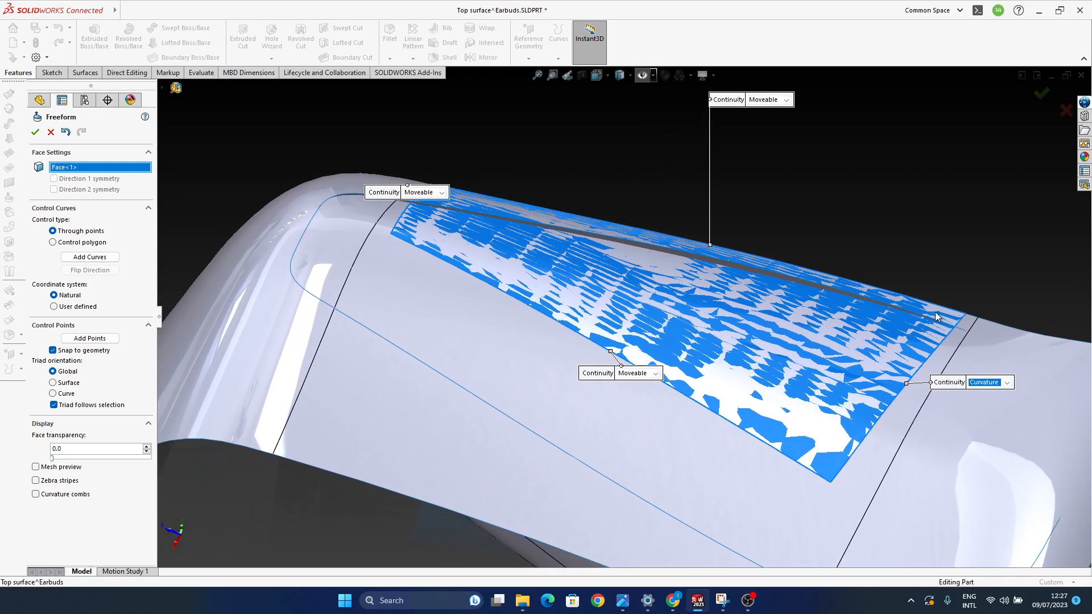
{"action": "middle_click_drag", "start_coordinate": [631, 364], "coordinate": [638, 371], "text": "ctrl"}
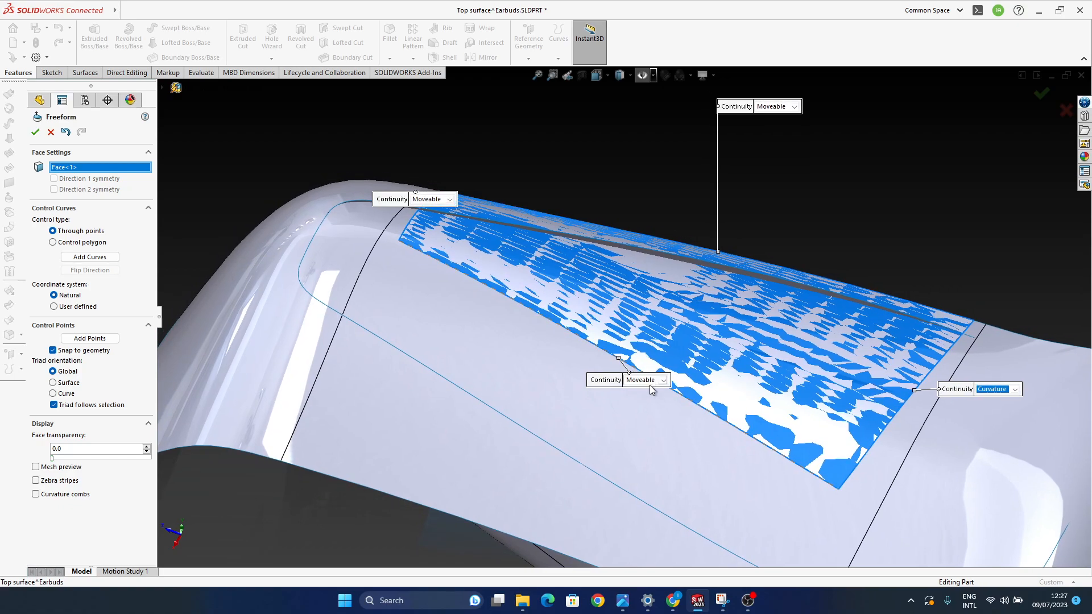
{"action": "middle_click_drag", "start_coordinate": [472, 309], "coordinate": [529, 349], "text": "ctrl"}
{"action": "scroll", "coordinate": [541, 354], "scroll_direction": "down", "scroll_amount": 4}
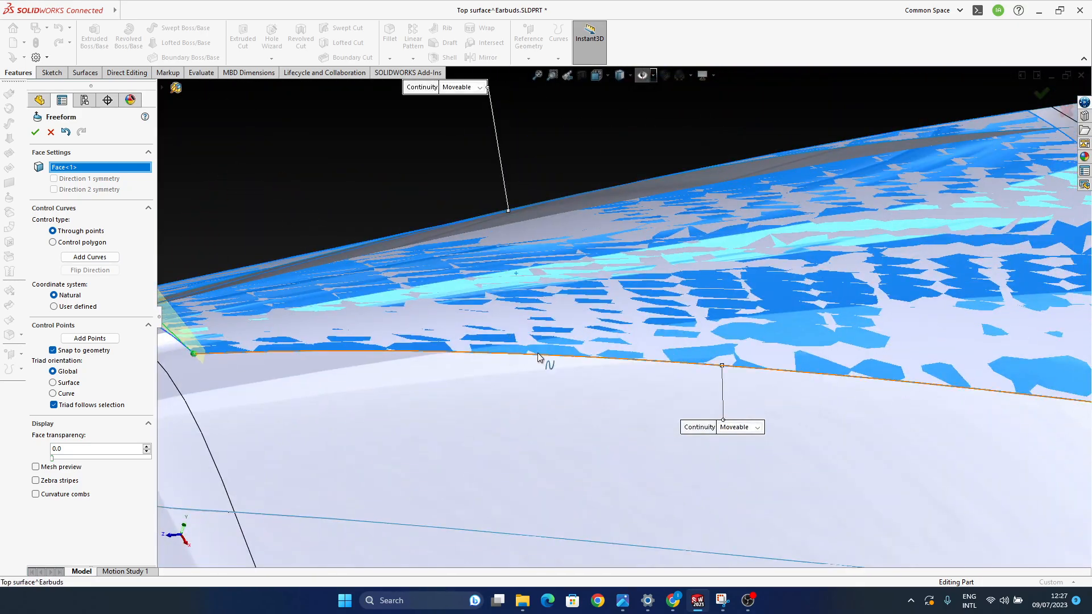
Step: Select the control points and tangency arrows at both ends of the inset panel's narrow-end edge
{"action": "scroll", "coordinate": [529, 349], "scroll_direction": "up", "scroll_amount": 2}
{"action": "middle_click_drag", "start_coordinate": [671, 405], "coordinate": [847, 419], "text": "ctrl"}
{"action": "middle_click_drag", "start_coordinate": [639, 417], "coordinate": [621, 363]}
{"action": "scroll", "coordinate": [609, 367], "scroll_direction": "down", "scroll_amount": 3}
{"action": "left_click", "coordinate": [596, 344]}
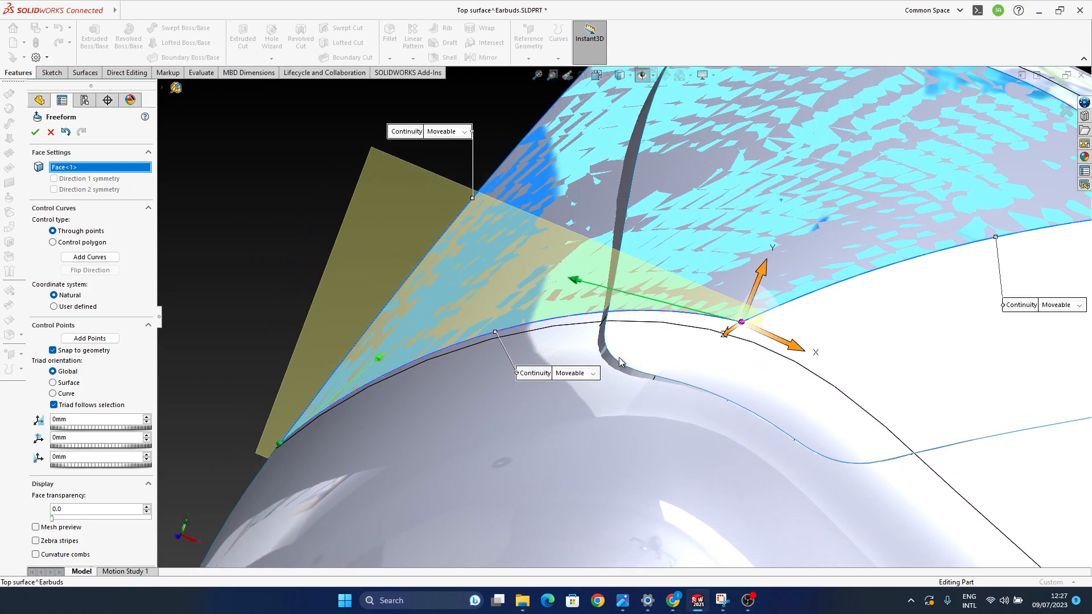
{"action": "left_click", "coordinate": [576, 282]}
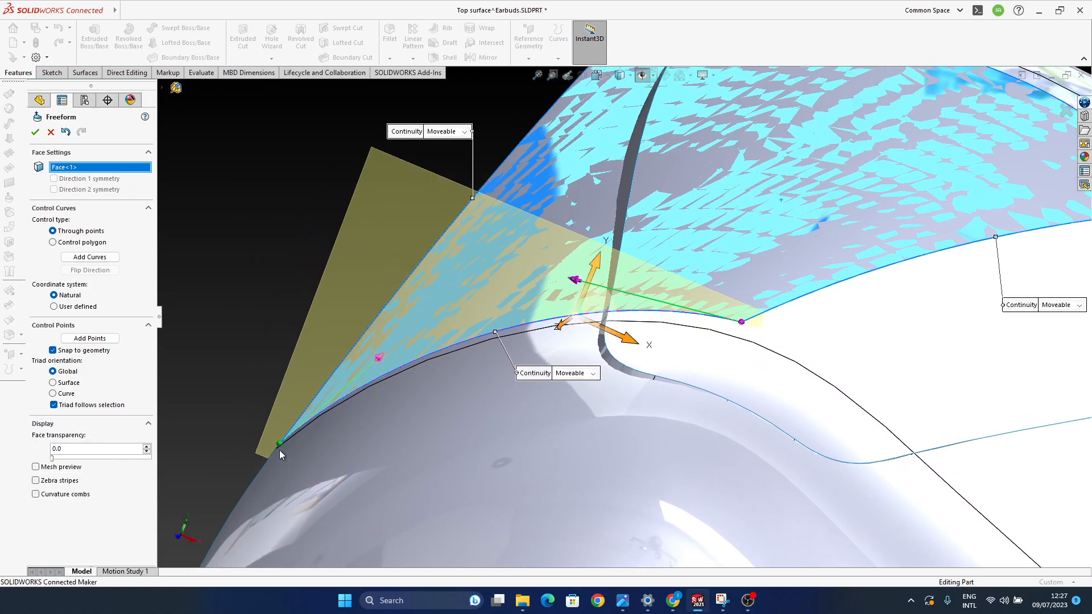
{"action": "mouse_move", "coordinate": [530, 359]}
{"action": "middle_mouse_down"}
{"action": "mouse_move", "coordinate": [569, 375]}
{"action": "mouse_move", "coordinate": [623, 373]}
{"action": "mouse_move", "coordinate": [548, 401]}
{"action": "middle_mouse_up"}
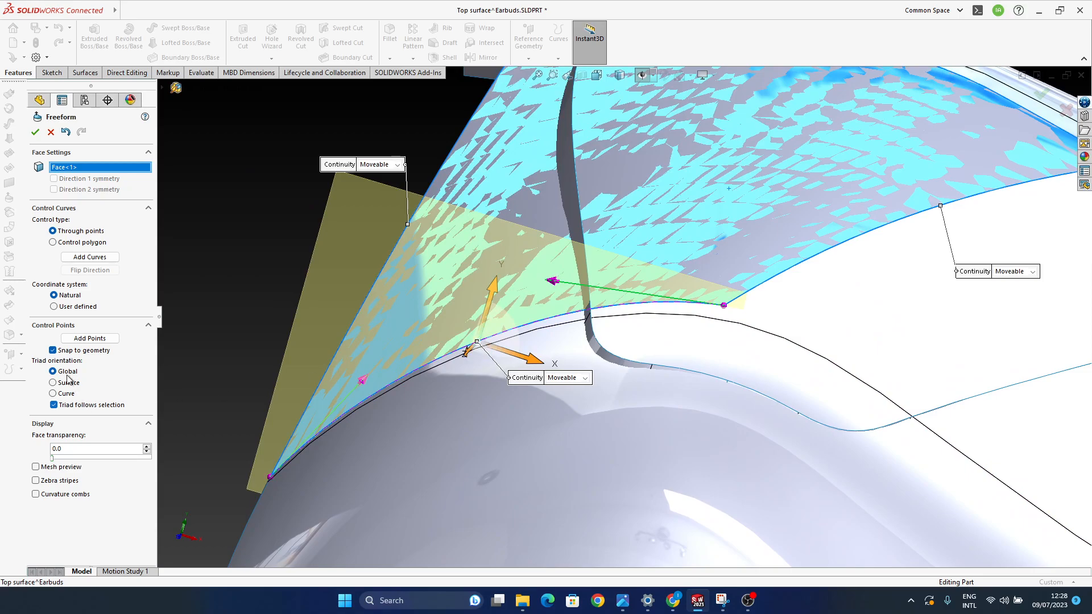
Step: Raise the selected narrow-end edge controls slightly above the surrounding surface along the global Y direction
{"action": "middle_click_drag", "start_coordinate": [592, 399], "coordinate": [528, 387]}
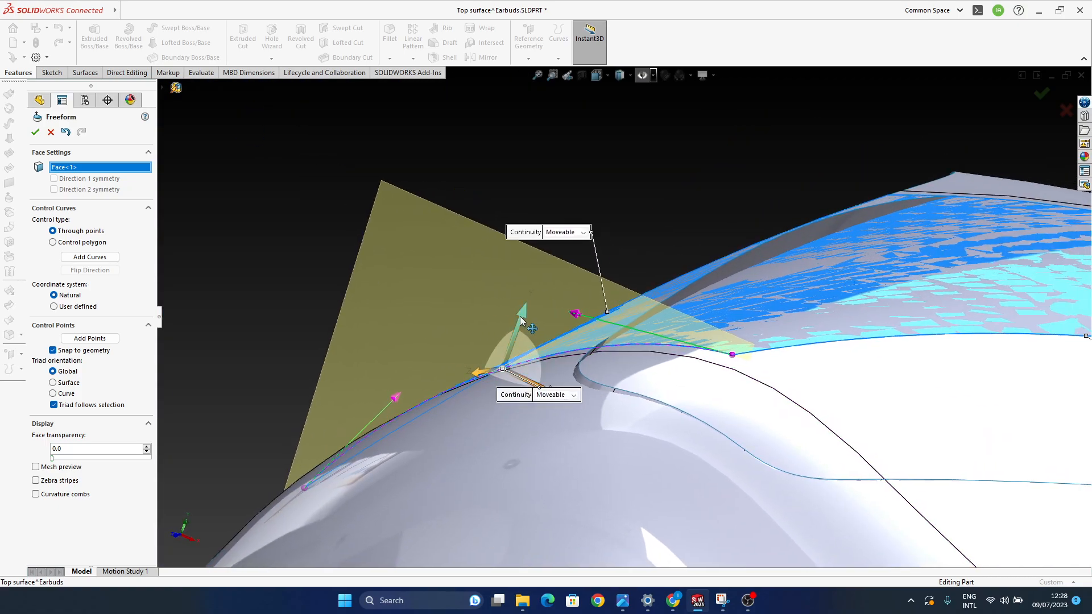
{"action": "middle_click_drag", "start_coordinate": [521, 321], "coordinate": [528, 341]}
{"action": "left_click_drag", "start_coordinate": [524, 354], "coordinate": [526, 344]}
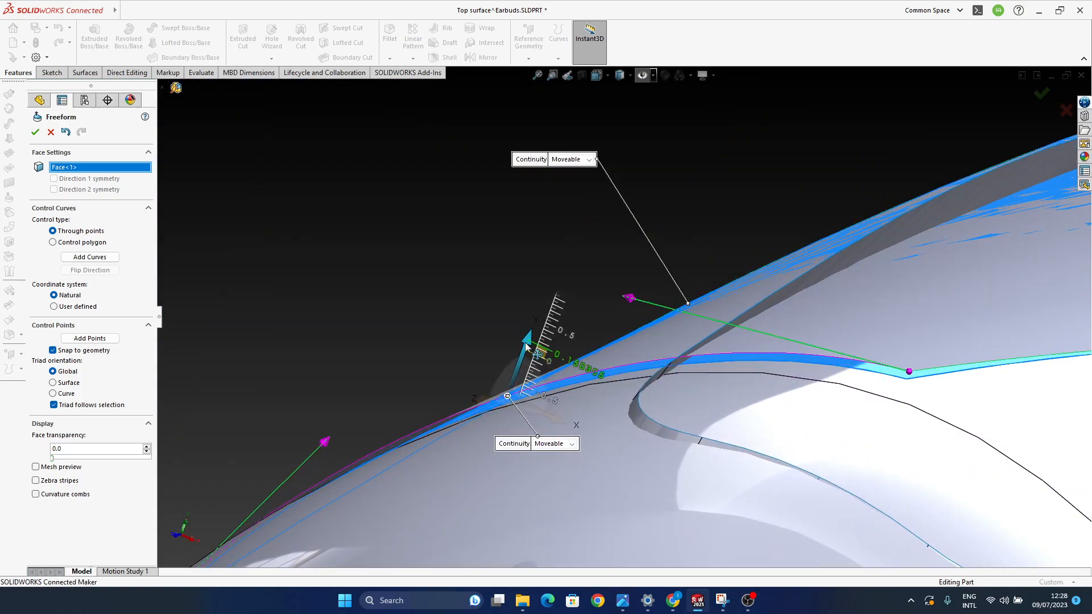
{"action": "middle_click_drag", "start_coordinate": [551, 406], "coordinate": [653, 378]}
{"action": "left_click_drag", "start_coordinate": [656, 368], "coordinate": [650, 374]}
{"action": "middle_click_drag", "start_coordinate": [657, 420], "coordinate": [385, 388]}
{"action": "middle_click_drag", "start_coordinate": [514, 397], "coordinate": [568, 445]}
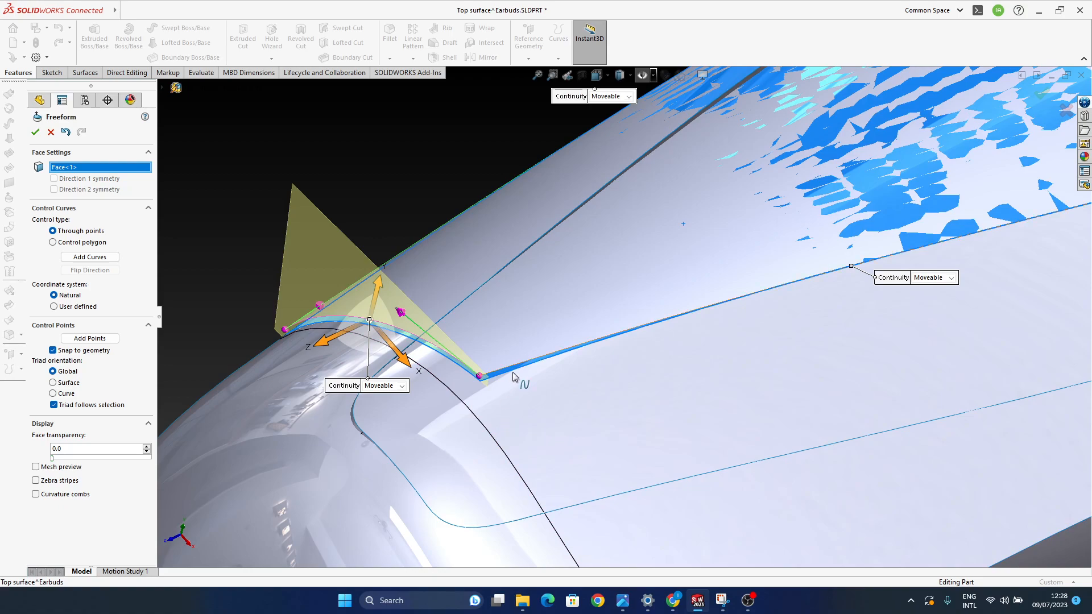
Step: Select the panel's near long slanted edge for shaping and compare it with the reference photo in Snipping Tool
{"action": "left_click", "coordinate": [527, 362]}
{"action": "middle_click_drag", "start_coordinate": [591, 415], "coordinate": [619, 273]}
{"action": "middle_click_drag", "start_coordinate": [670, 330], "coordinate": [590, 381]}
{"action": "middle_click_drag", "start_coordinate": [333, 246], "coordinate": [515, 274], "text": "ctrl"}
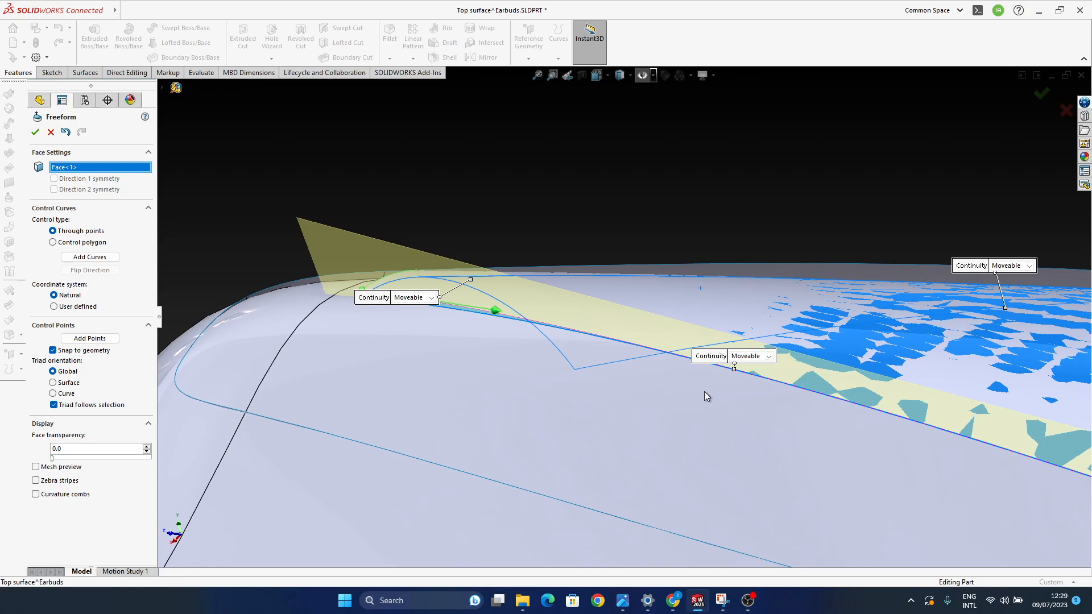
{"action": "middle_click_drag", "start_coordinate": [710, 392], "coordinate": [554, 370]}
{"action": "scroll", "coordinate": [626, 375], "scroll_direction": "up", "scroll_amount": 3}
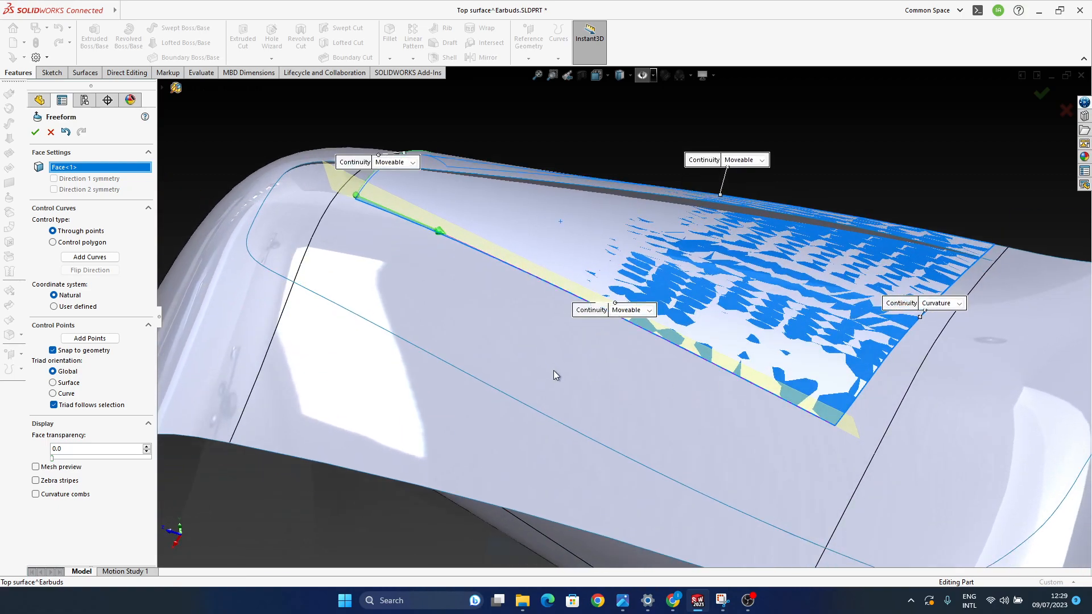
{"action": "left_click", "coordinate": [724, 602]}
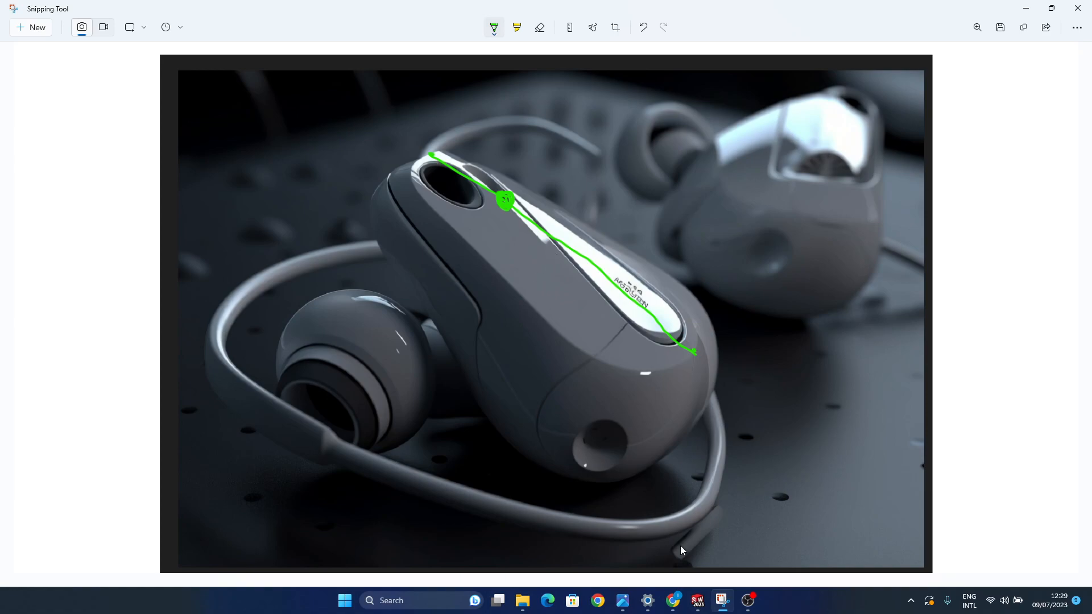
{"action": "left_click", "coordinate": [703, 602]}
{"action": "left_click", "coordinate": [730, 557]}
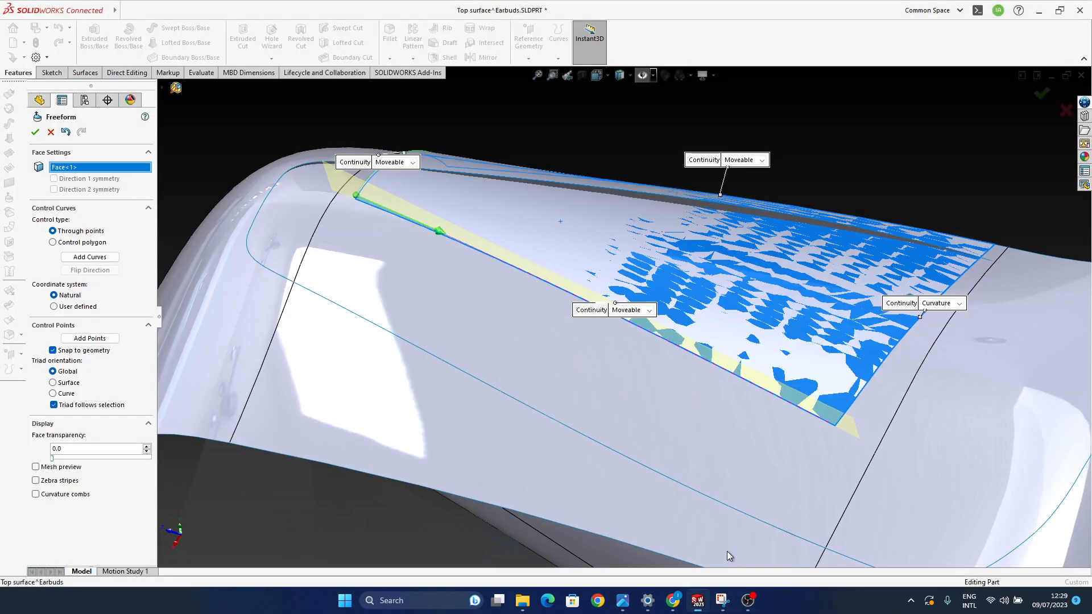
{"action": "middle_click_drag", "start_coordinate": [530, 289], "coordinate": [694, 388]}
{"action": "scroll", "coordinate": [543, 346], "scroll_direction": "down", "scroll_amount": 5}
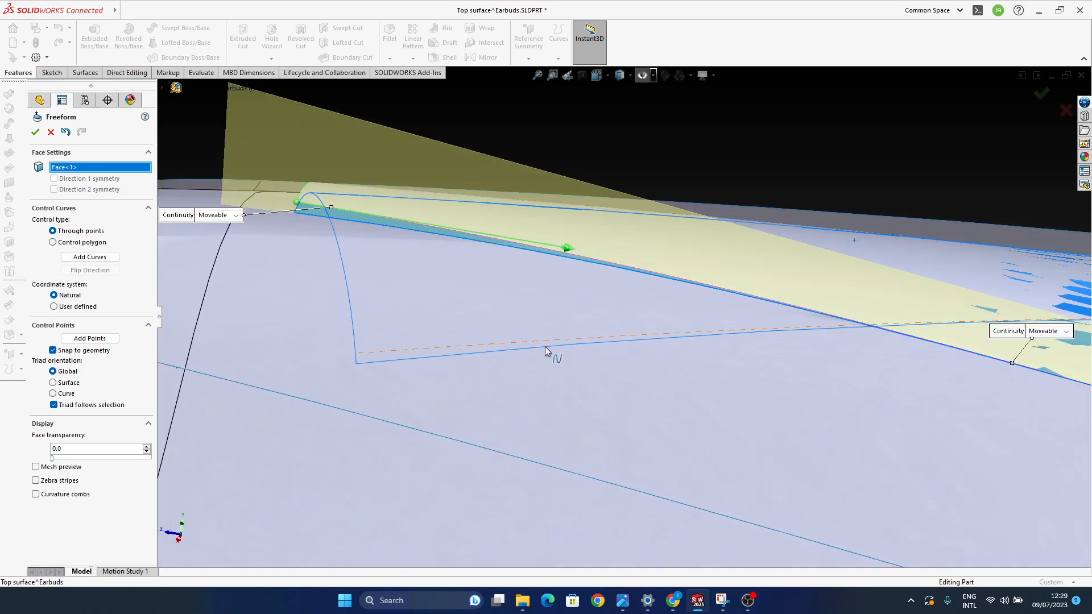
{"action": "middle_click_drag", "start_coordinate": [561, 302], "coordinate": [552, 331], "text": "ctrl"}
{"action": "left_click", "coordinate": [562, 281]}
{"action": "middle_click_drag", "start_coordinate": [711, 366], "coordinate": [751, 368], "text": "ctrl"}
{"action": "middle_click_drag", "start_coordinate": [820, 393], "coordinate": [581, 339], "text": "ctrl"}
{"action": "middle_click_drag", "start_coordinate": [907, 393], "coordinate": [676, 351], "text": "ctrl"}
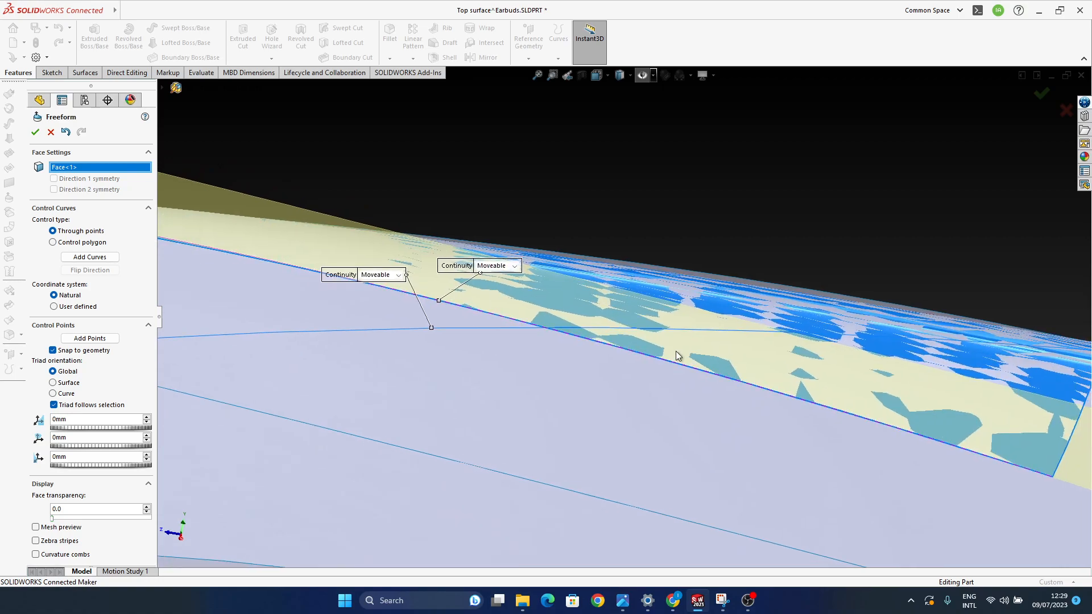
{"action": "left_click", "coordinate": [710, 373]}
Step: Raise the near long edge's tangency arrow at the narrow end by about 0.12 mm in Y and accept the Freeform
{"action": "scroll", "coordinate": [467, 330], "scroll_direction": "up", "scroll_amount": 3}
{"action": "mouse_move", "coordinate": [434, 306]}
{"action": "middle_mouse_down", "text": "ctrl"}
{"action": "mouse_move", "coordinate": [607, 343]}
{"action": "mouse_move", "coordinate": [578, 373]}
{"action": "mouse_move", "coordinate": [578, 391]}
{"action": "middle_mouse_up", "text": "ctrl"}
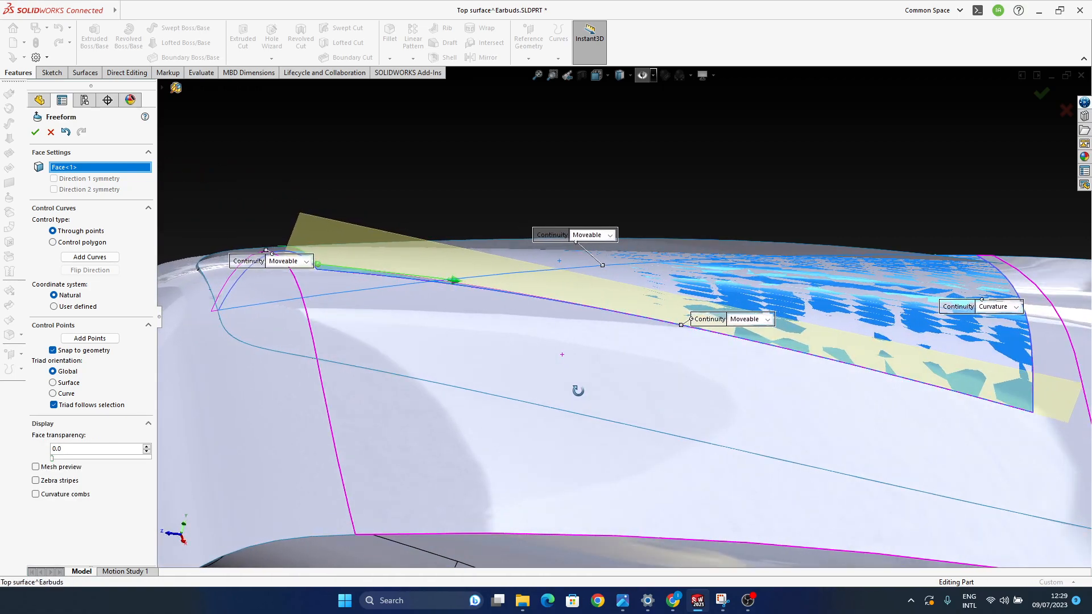
{"action": "scroll", "coordinate": [605, 353], "scroll_direction": "down", "scroll_amount": 5}
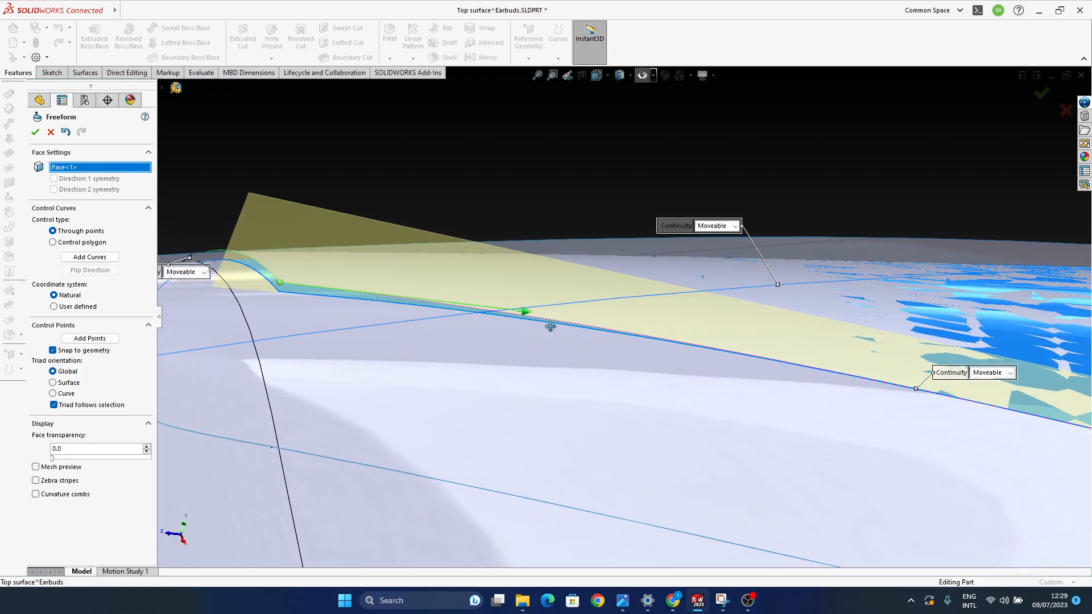
{"action": "left_click", "coordinate": [520, 312]}
{"action": "middle_click_drag", "start_coordinate": [532, 329], "coordinate": [565, 277]}
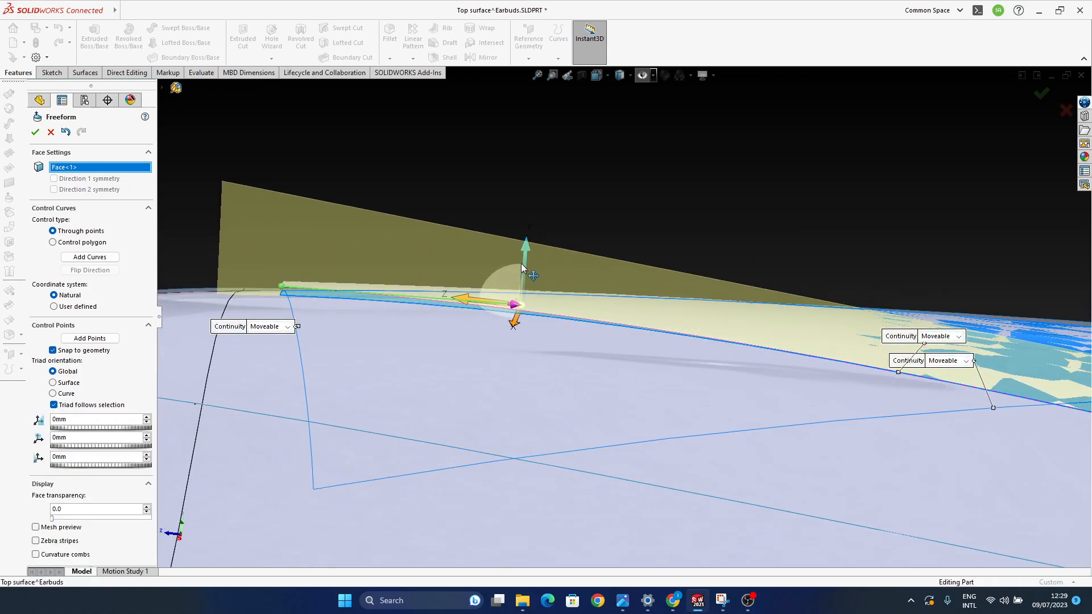
{"action": "left_click_drag", "start_coordinate": [525, 259], "coordinate": [527, 246]}
{"action": "middle_click_drag", "start_coordinate": [868, 377], "coordinate": [669, 362], "text": "ctrl"}
{"action": "scroll", "coordinate": [589, 374], "scroll_direction": "up", "scroll_amount": 3}
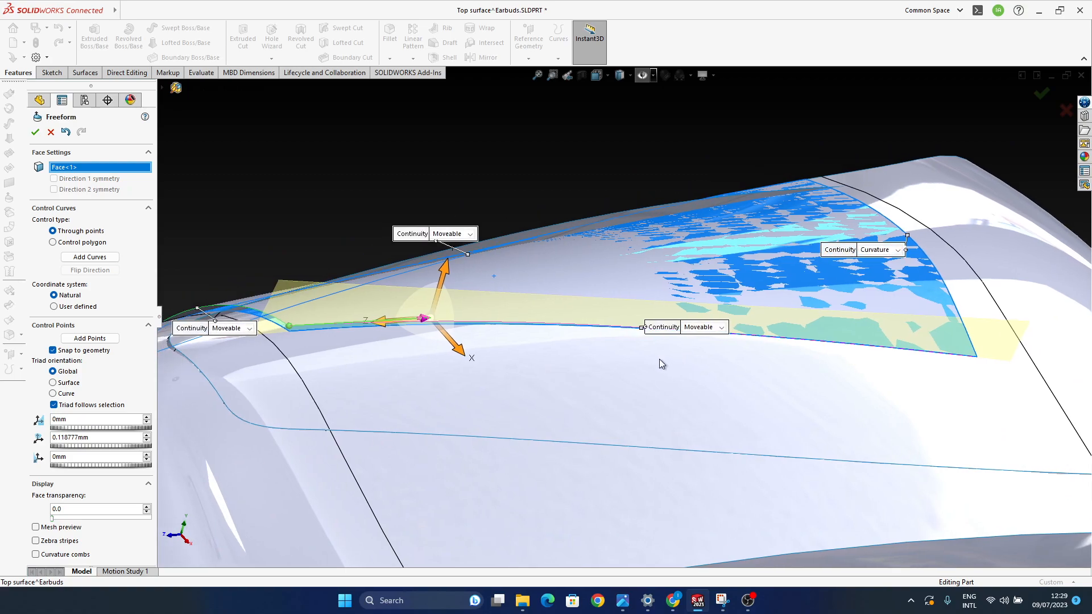
{"action": "mouse_move", "coordinate": [590, 368]}
{"action": "middle_mouse_down"}
{"action": "mouse_move", "coordinate": [555, 324]}
{"action": "mouse_move", "coordinate": [556, 373]}
{"action": "mouse_move", "coordinate": [592, 407]}
{"action": "mouse_move", "coordinate": [578, 398]}
{"action": "mouse_move", "coordinate": [563, 417]}
{"action": "mouse_move", "coordinate": [579, 380]}
{"action": "middle_mouse_up"}
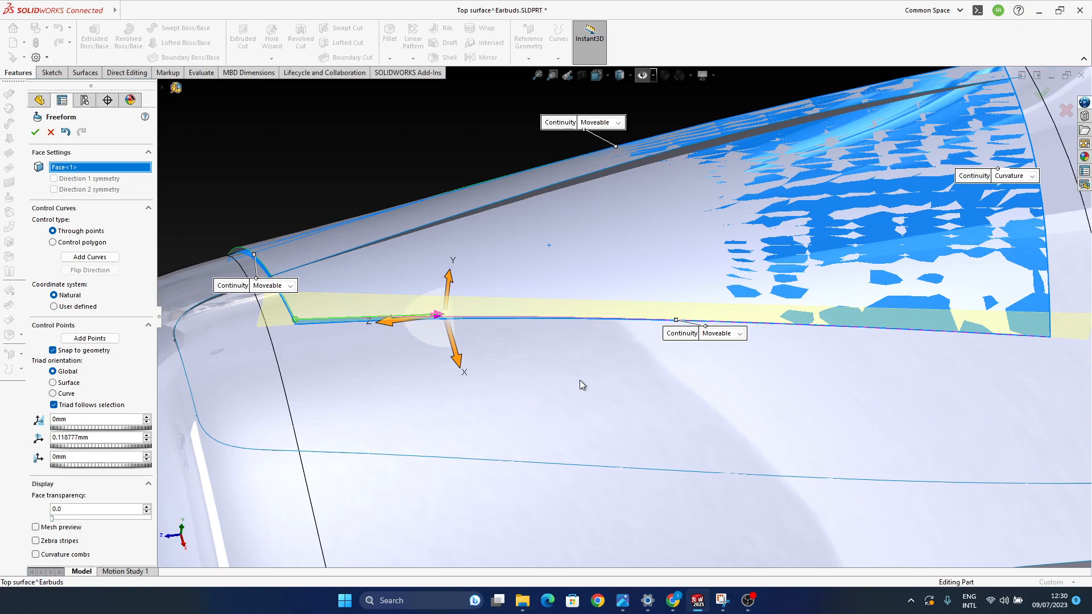
{"action": "middle_click_drag", "start_coordinate": [622, 390], "coordinate": [796, 365]}
{"action": "middle_click_drag", "start_coordinate": [538, 319], "coordinate": [660, 398]}
{"action": "left_click", "coordinate": [1042, 93]}
Step: Select the reshaped panel face and compare it with the reference photo in Snipping Tool
{"action": "middle_click_drag", "start_coordinate": [541, 446], "coordinate": [663, 510]}
{"action": "middle_click_drag", "start_coordinate": [713, 403], "coordinate": [498, 279]}
{"action": "left_click", "coordinate": [497, 279]}
{"action": "middle_click_drag", "start_coordinate": [785, 545], "coordinate": [678, 499], "text": "ctrl"}
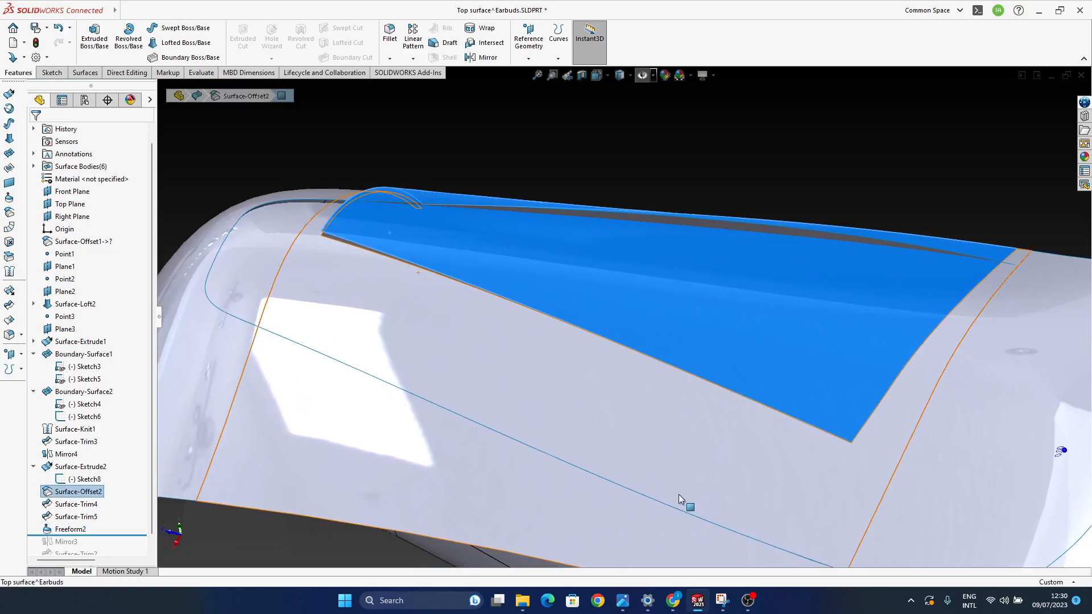
{"action": "mouse_move", "coordinate": [727, 607]}
{"action": "left_click", "coordinate": [735, 562]}
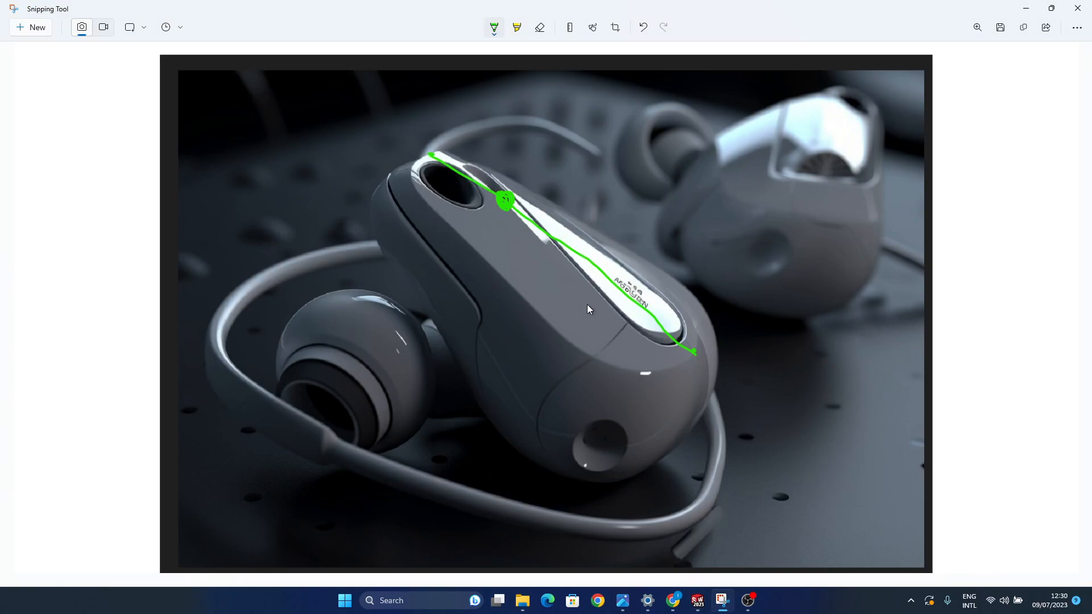
{"action": "left_click", "coordinate": [1027, 8]}
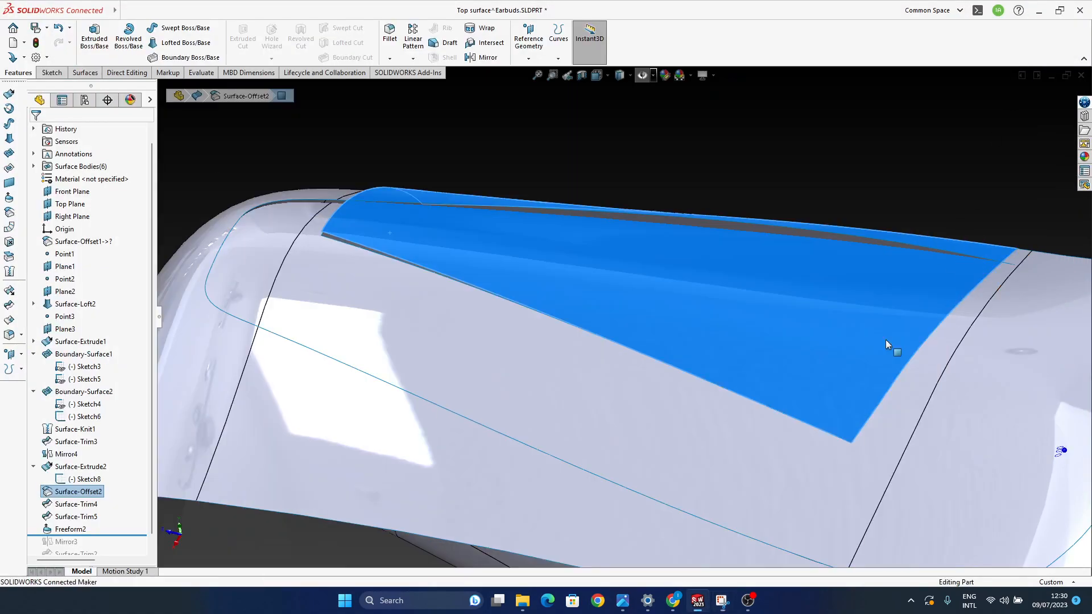
Step: Examine the step between the reshaped panel and the surrounding surface along its narrow end and long edge
{"action": "scroll", "coordinate": [621, 329], "scroll_direction": "up", "scroll_amount": 1}
{"action": "middle_click_drag", "start_coordinate": [624, 391], "coordinate": [622, 380]}
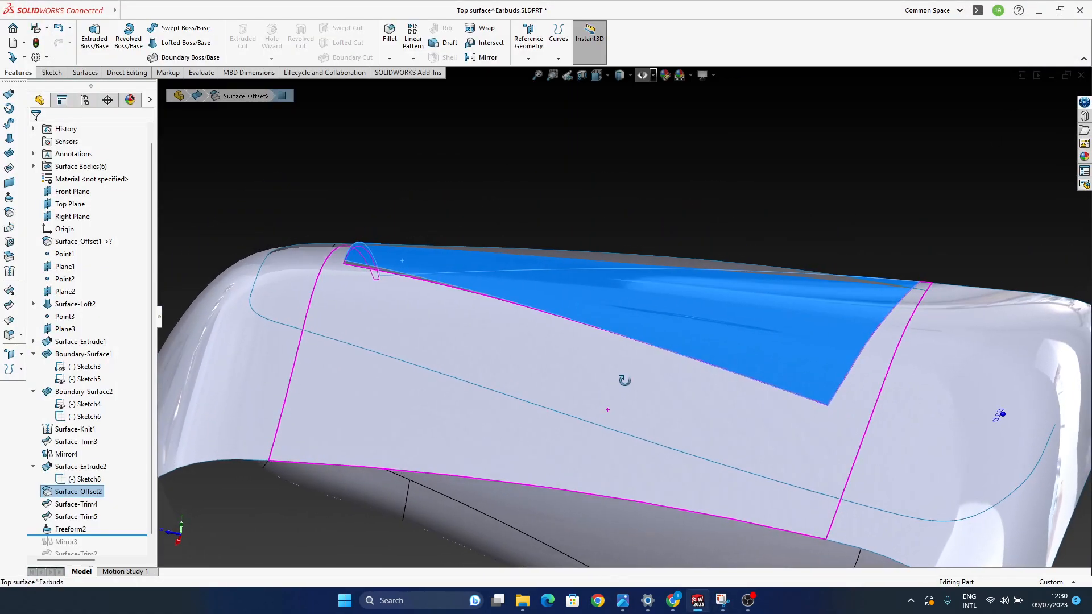
{"action": "scroll", "coordinate": [571, 382], "scroll_direction": "down", "scroll_amount": 5}
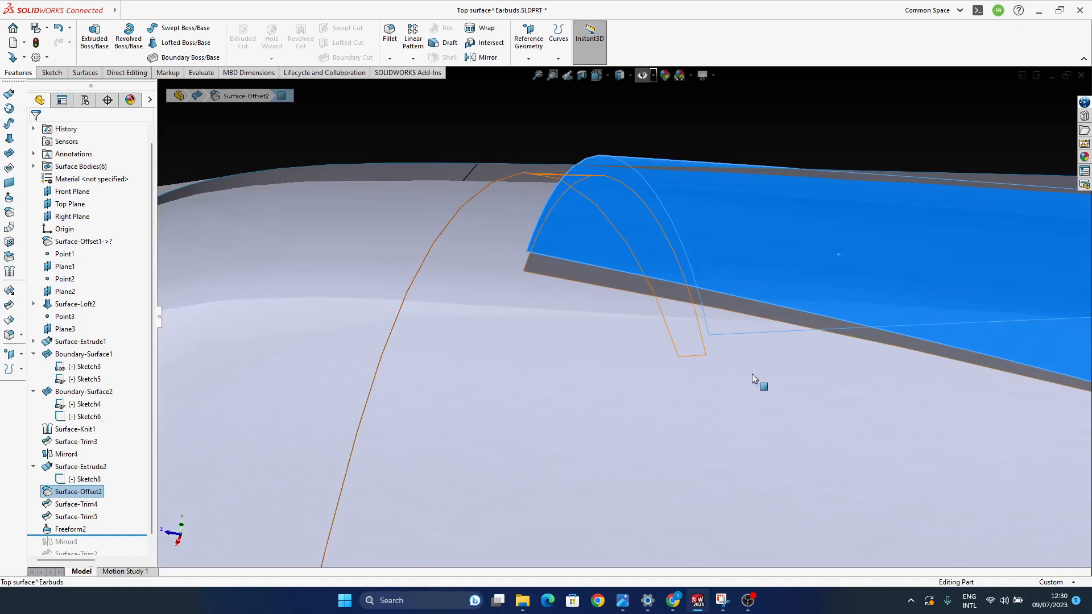
{"action": "middle_click_drag", "start_coordinate": [776, 383], "coordinate": [625, 336], "text": "ctrl"}
{"action": "scroll", "coordinate": [620, 360], "scroll_direction": "up", "scroll_amount": 6}
{"action": "middle_click_drag", "start_coordinate": [865, 446], "coordinate": [671, 376], "text": "ctrl"}
{"action": "scroll", "coordinate": [656, 367], "scroll_direction": "up", "scroll_amount": 2}
{"action": "middle_click_drag", "start_coordinate": [596, 346], "coordinate": [630, 379], "text": "ctrl"}
{"action": "middle_click_drag", "start_coordinate": [700, 421], "coordinate": [727, 440]}
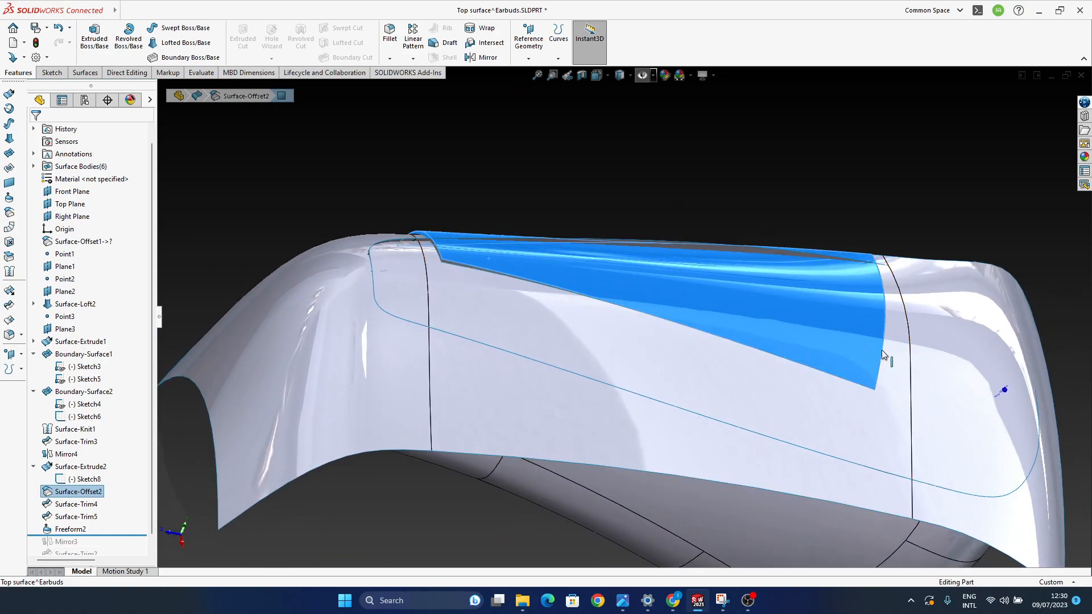
{"action": "middle_click_drag", "start_coordinate": [710, 396], "coordinate": [742, 412], "text": "ctrl"}
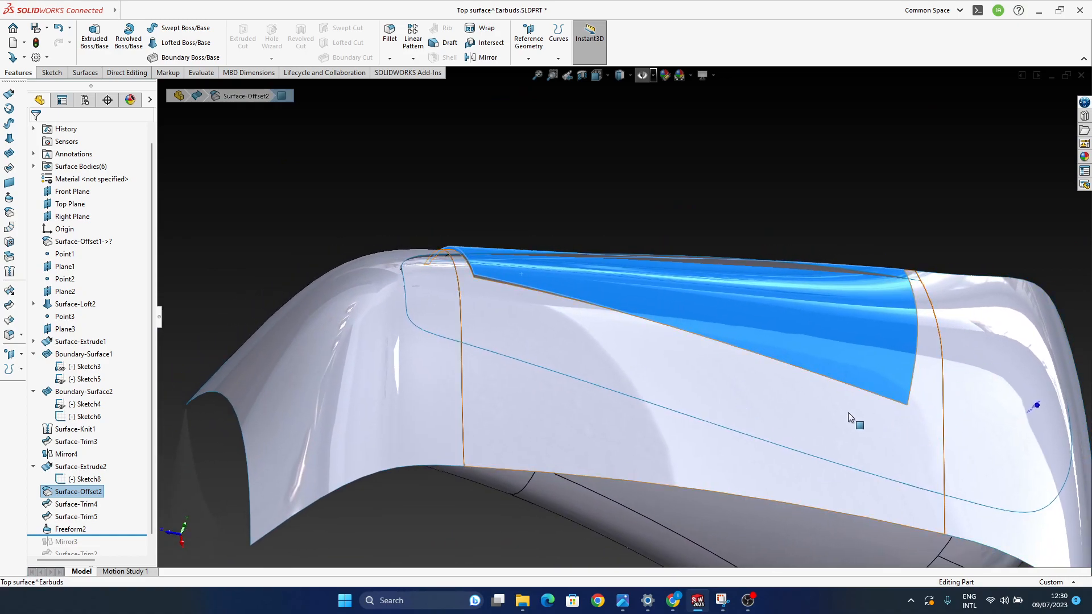
{"action": "middle_click_drag", "start_coordinate": [915, 446], "coordinate": [558, 210]}
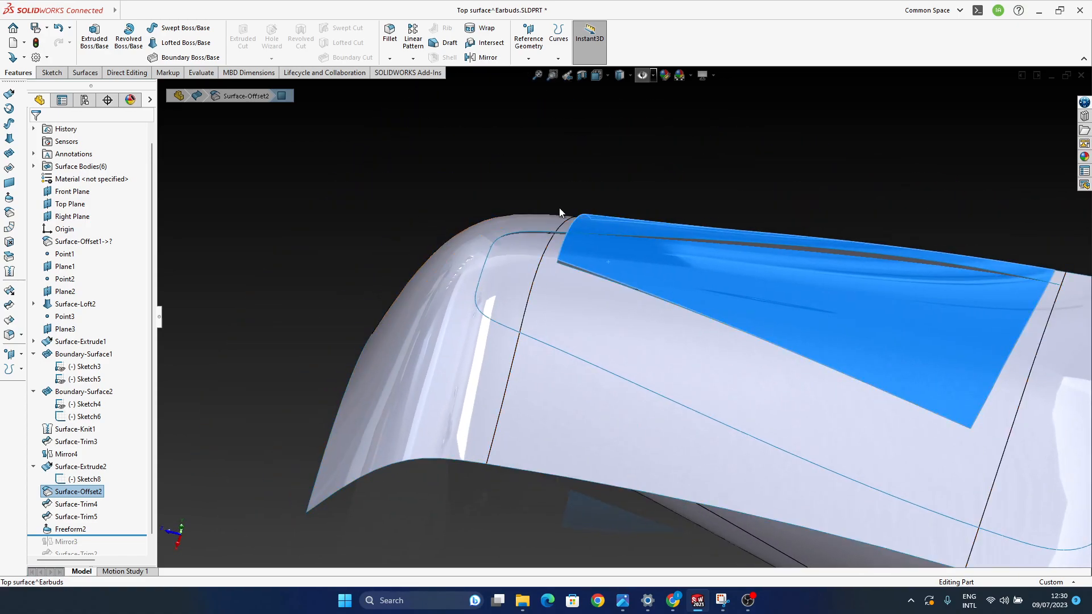
{"action": "middle_click_drag", "start_coordinate": [824, 476], "coordinate": [556, 408]}
{"action": "left_click", "coordinate": [317, 232]}
Step: Show the Surface-Extrude2 body and check its walls around the panel outline
{"action": "middle_click_drag", "start_coordinate": [628, 394], "coordinate": [585, 409]}
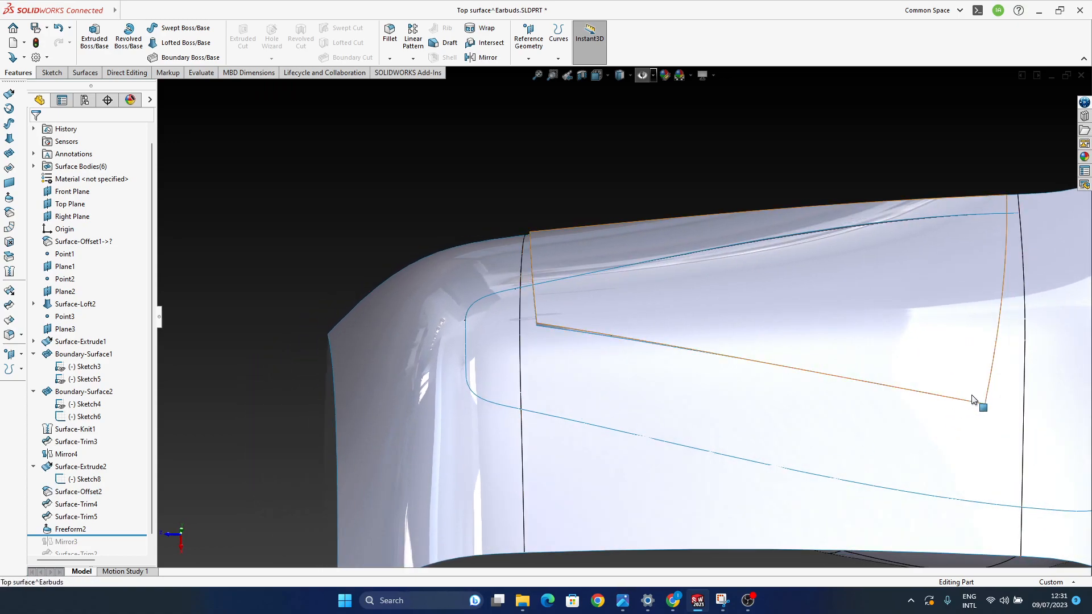
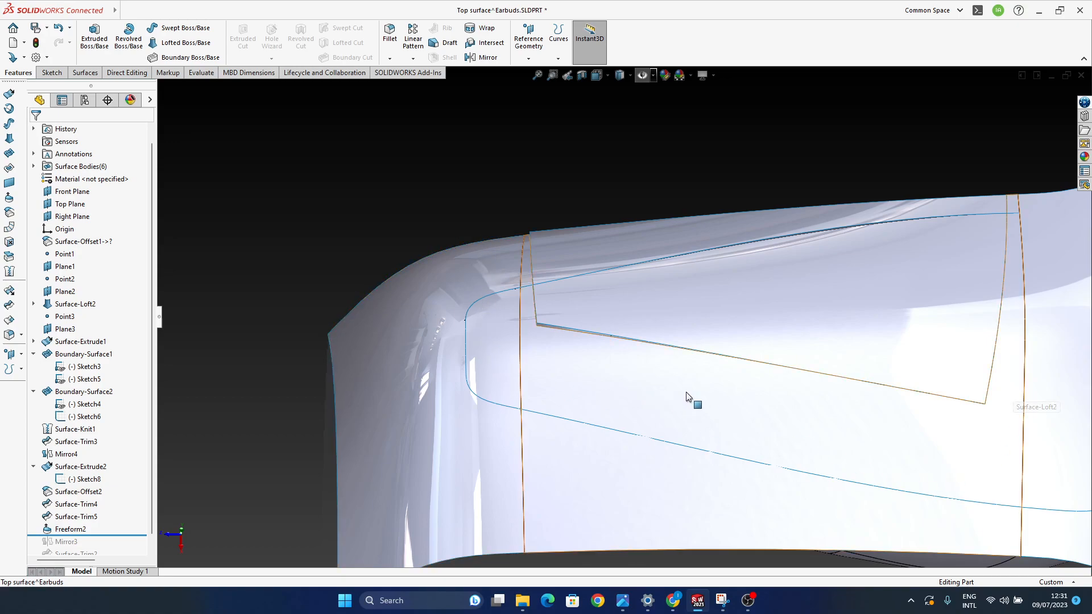
{"action": "scroll", "coordinate": [692, 395], "scroll_direction": "down", "scroll_amount": 1}
{"action": "scroll", "coordinate": [604, 337], "scroll_direction": "up", "scroll_amount": 1}
{"action": "scroll", "coordinate": [580, 410], "scroll_direction": "up", "scroll_amount": 2}
{"action": "scroll", "coordinate": [537, 372], "scroll_direction": "down", "scroll_amount": 2}
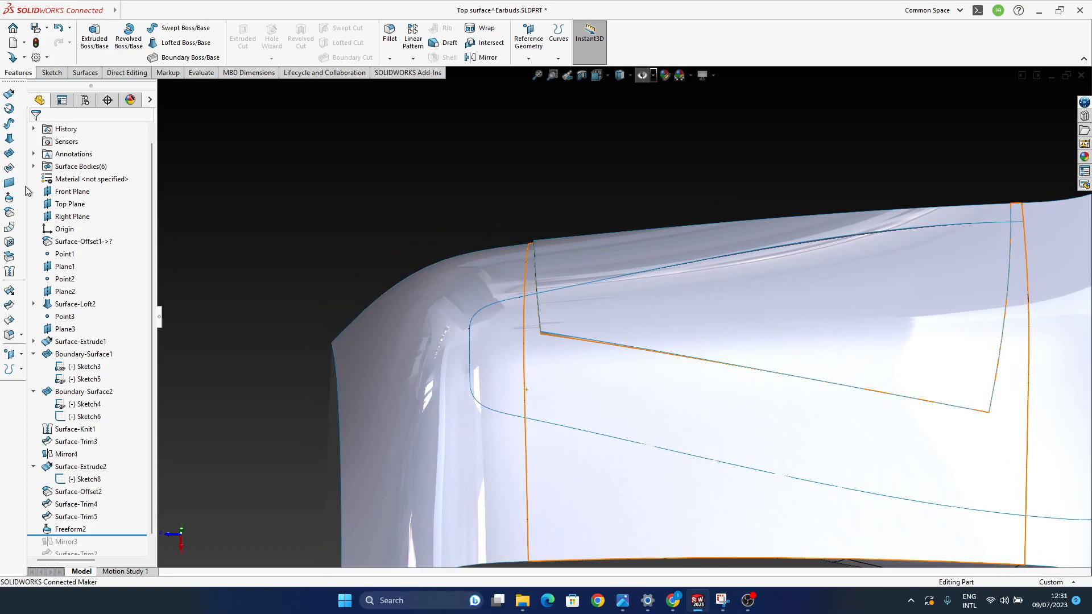
{"action": "middle_click_drag", "start_coordinate": [655, 365], "coordinate": [581, 315], "text": "ctrl"}
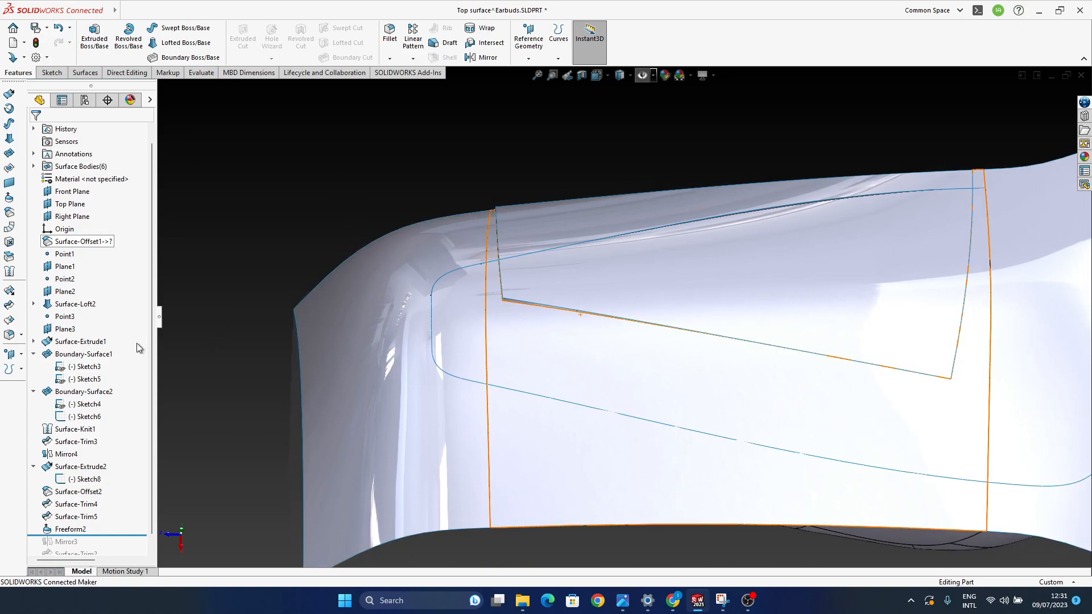
{"action": "left_click", "coordinate": [80, 466]}
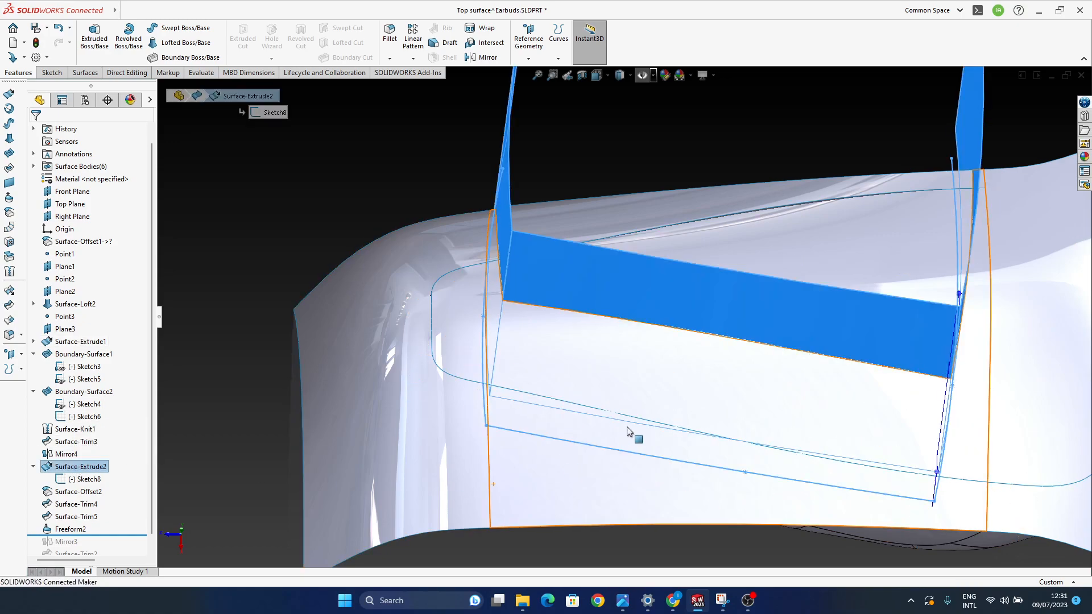
{"action": "middle_click_drag", "start_coordinate": [827, 444], "coordinate": [510, 365]}
{"action": "middle_click_drag", "start_coordinate": [636, 378], "coordinate": [688, 405], "text": "ctrl"}
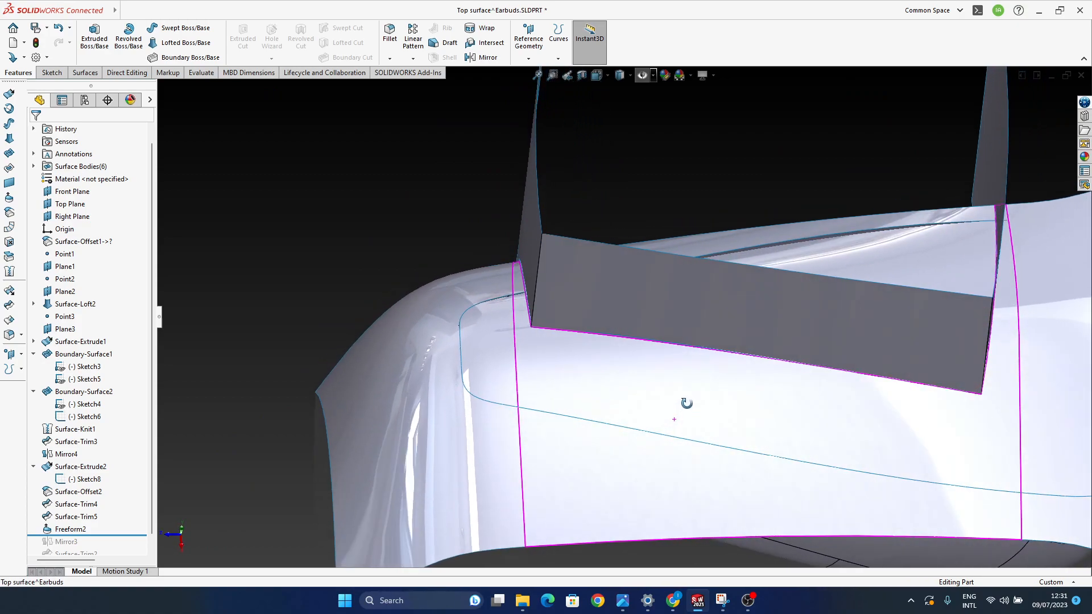
{"action": "middle_click_drag", "start_coordinate": [974, 312], "coordinate": [763, 434]}
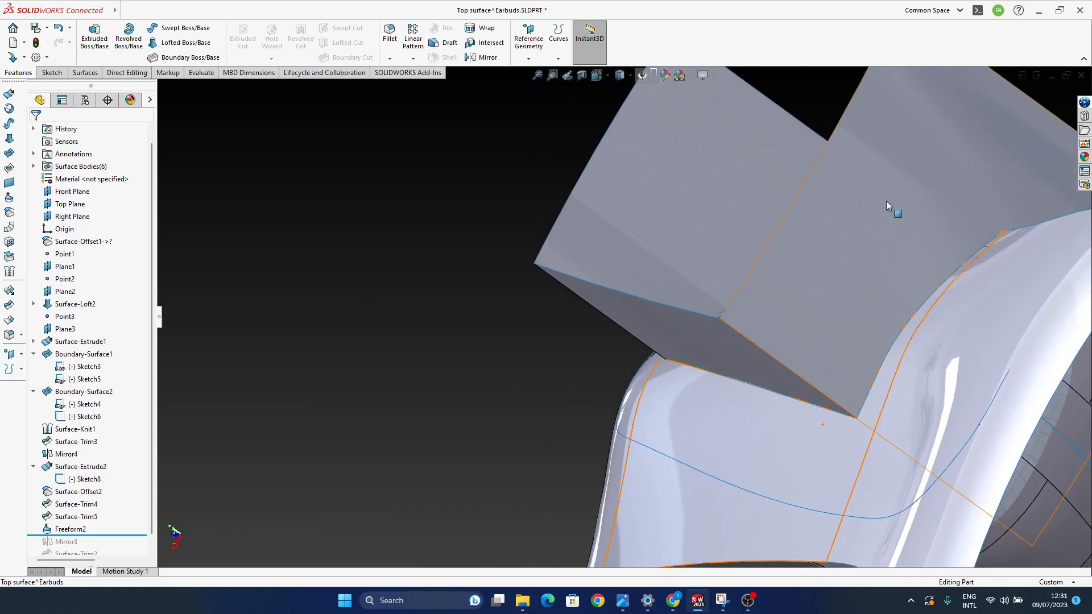
{"action": "middle_click_drag", "start_coordinate": [814, 338], "coordinate": [635, 386]}
{"action": "middle_click_drag", "start_coordinate": [978, 234], "coordinate": [654, 414]}
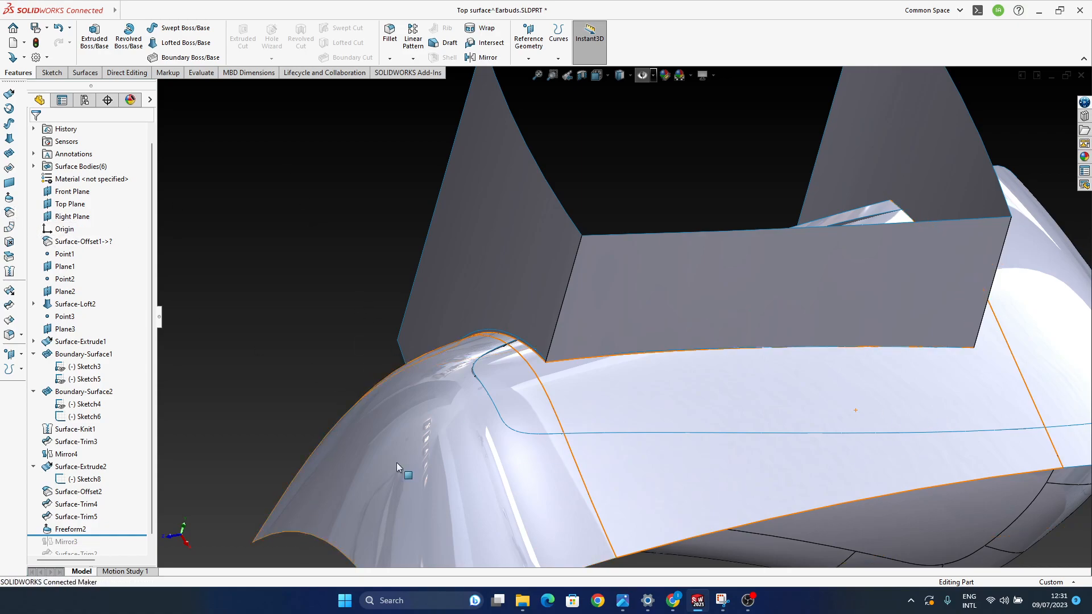
Step: Offset the narrow-end and near long-edge walls of Surface-Extrude2 outward by 3 mm
{"action": "left_click", "coordinate": [10, 213]}
{"action": "left_click", "coordinate": [522, 290]}
{"action": "left_click", "coordinate": [745, 341]}
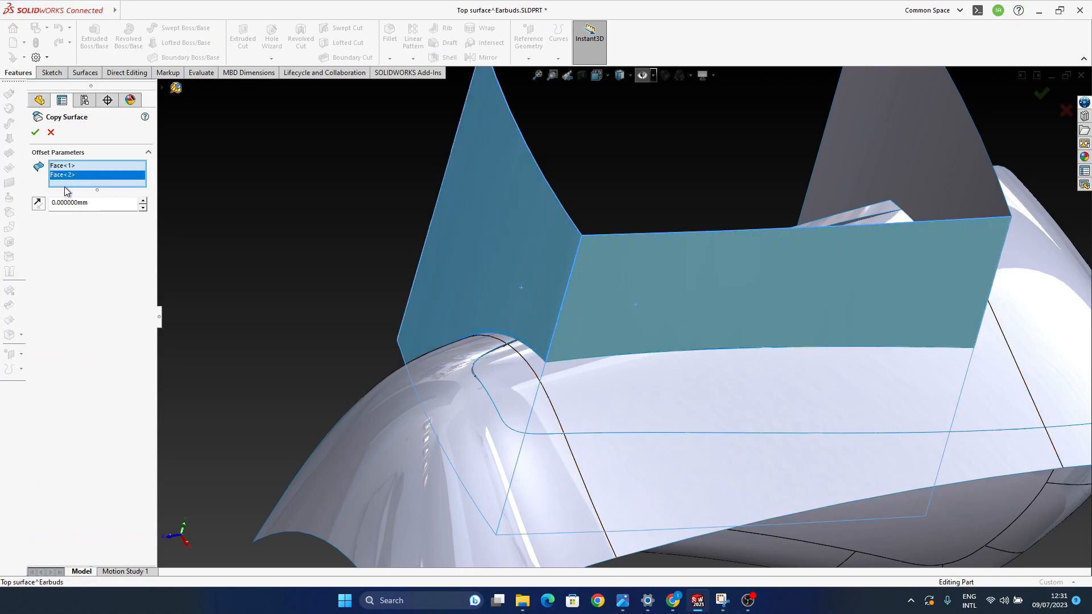
{"action": "left_click", "coordinate": [142, 200]}
{"action": "middle_click_drag", "start_coordinate": [534, 290], "coordinate": [545, 343]}
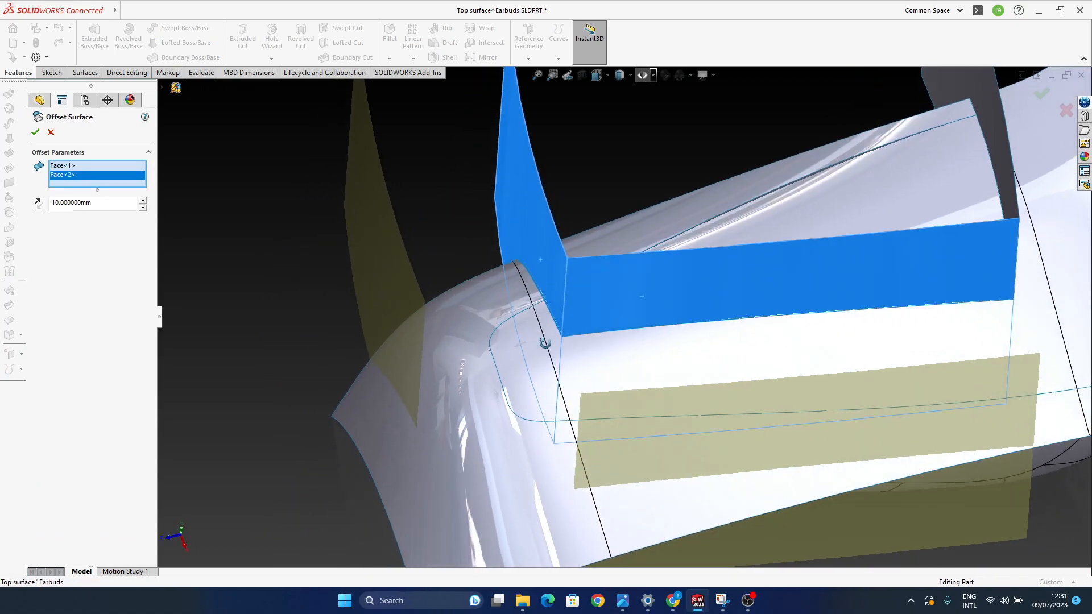
{"action": "type", "text": "5"}
{"action": "middle_click_drag", "start_coordinate": [612, 343], "coordinate": [617, 403]}
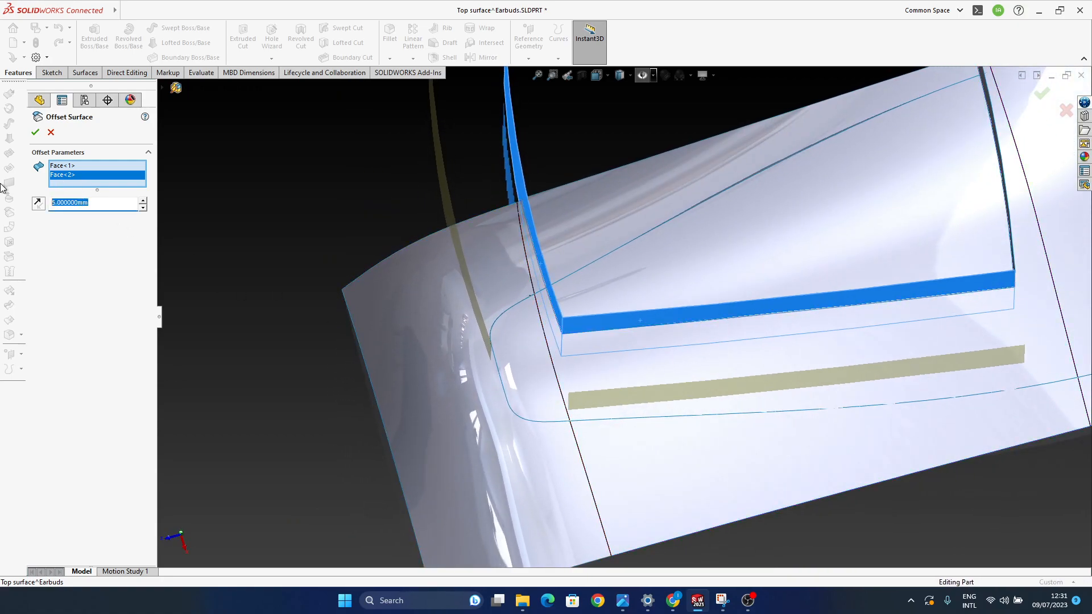
{"action": "type", "text": "3"}
{"action": "middle_click_drag", "start_coordinate": [476, 302], "coordinate": [684, 309]}
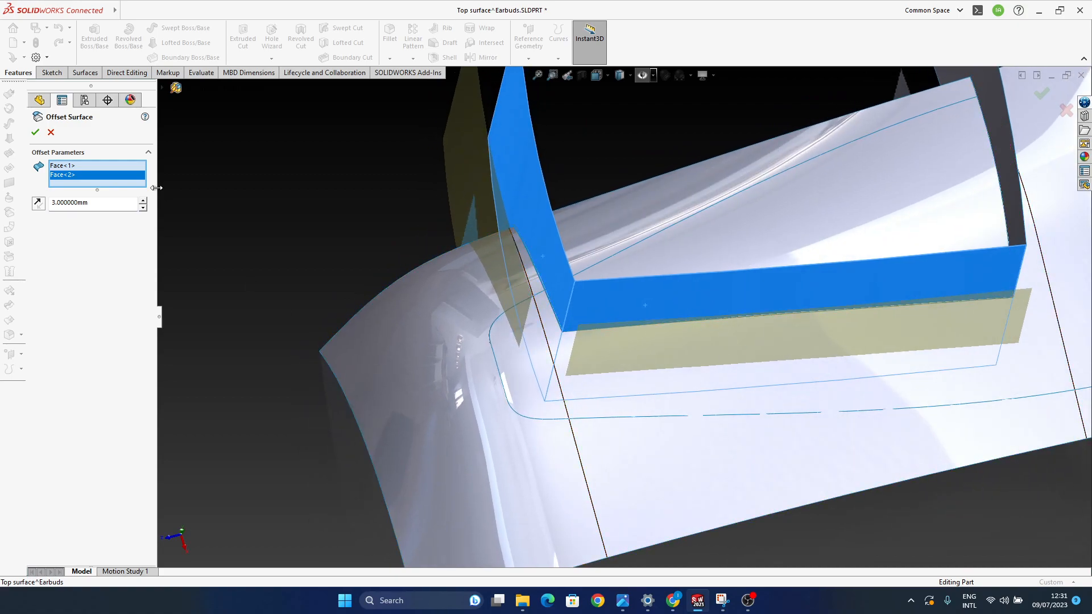
{"action": "left_click", "coordinate": [35, 134]}
Step: Copy the wide-end wall of Surface-Extrude2 in place with a 0 mm surface offset
{"action": "middle_click_drag", "start_coordinate": [597, 357], "coordinate": [786, 438]}
{"action": "left_click", "coordinate": [688, 265]}
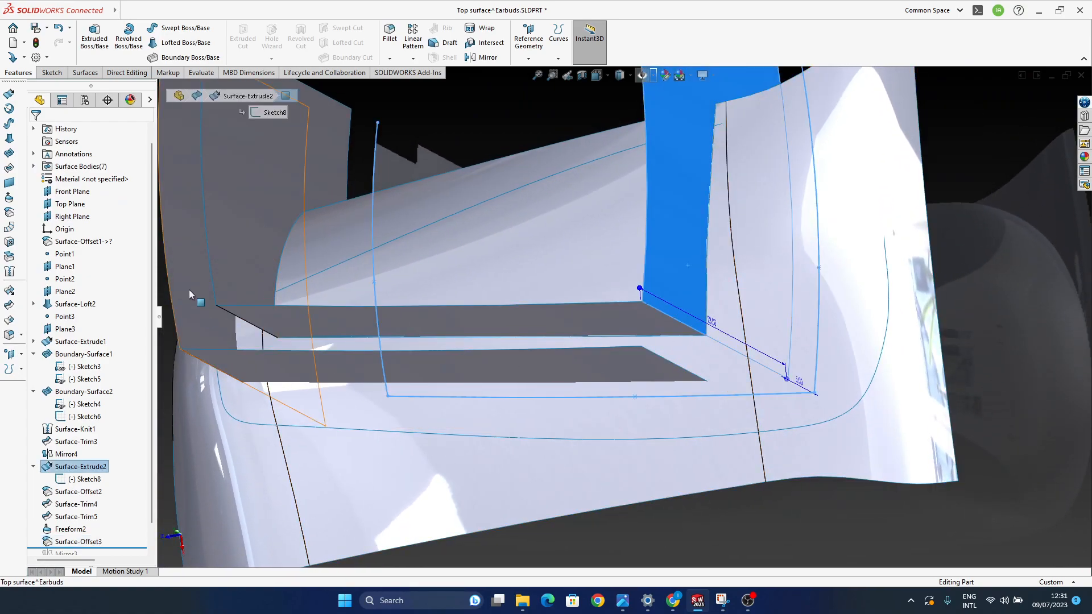
{"action": "left_click", "coordinate": [10, 212]}
{"action": "left_click", "coordinate": [56, 192]}
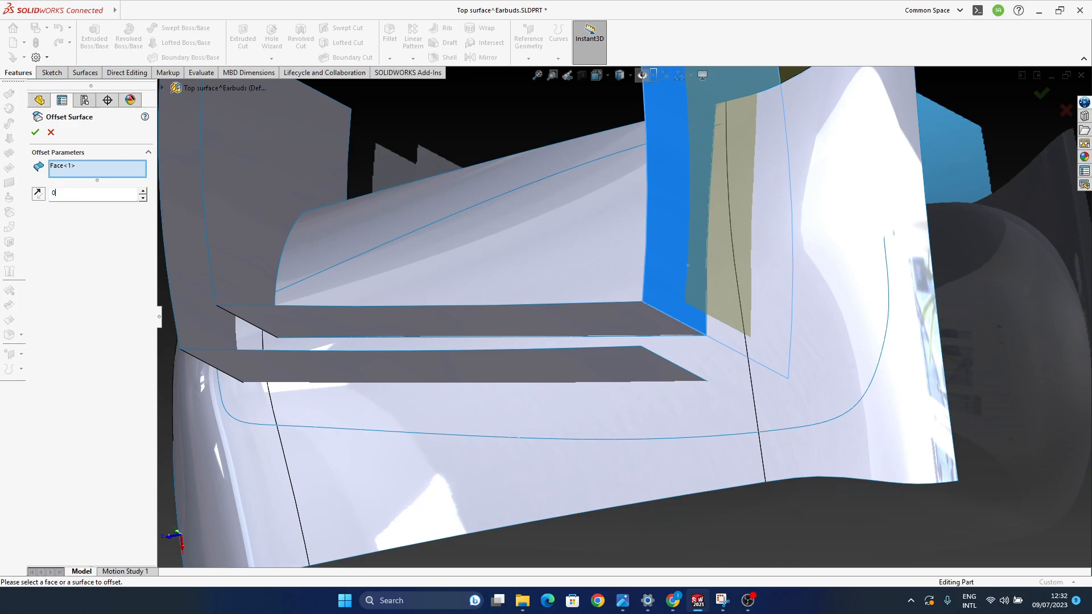
{"action": "type", "text": "0"}
{"action": "key", "text": "Return"}
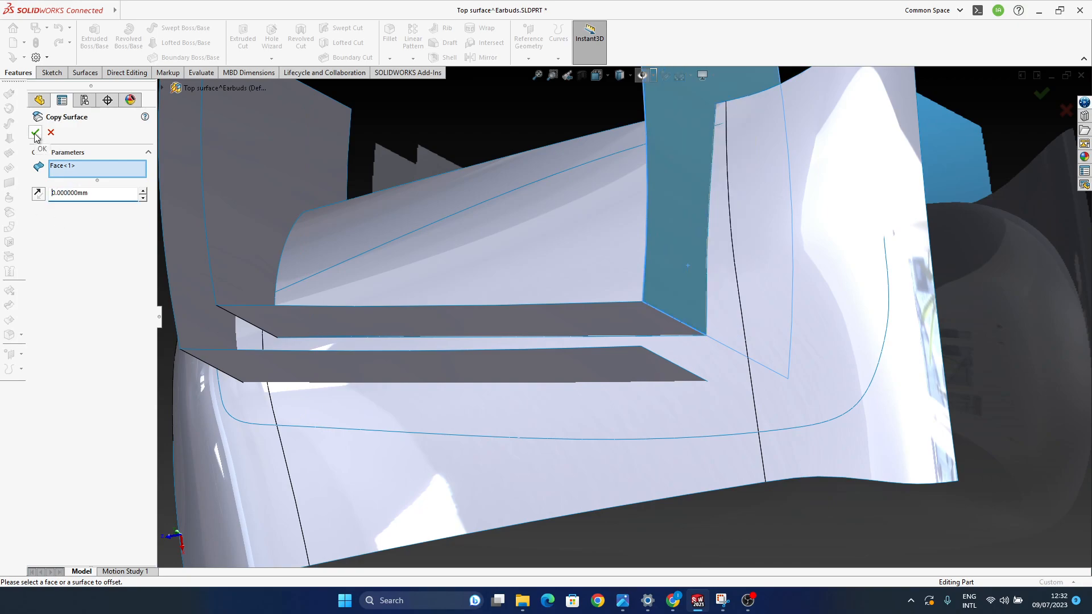
{"action": "left_click", "coordinate": [35, 134]}
Step: Hide the original Surface-Extrude2 walls, leaving the offset and copied walls in view
{"action": "left_click", "coordinate": [503, 322]}
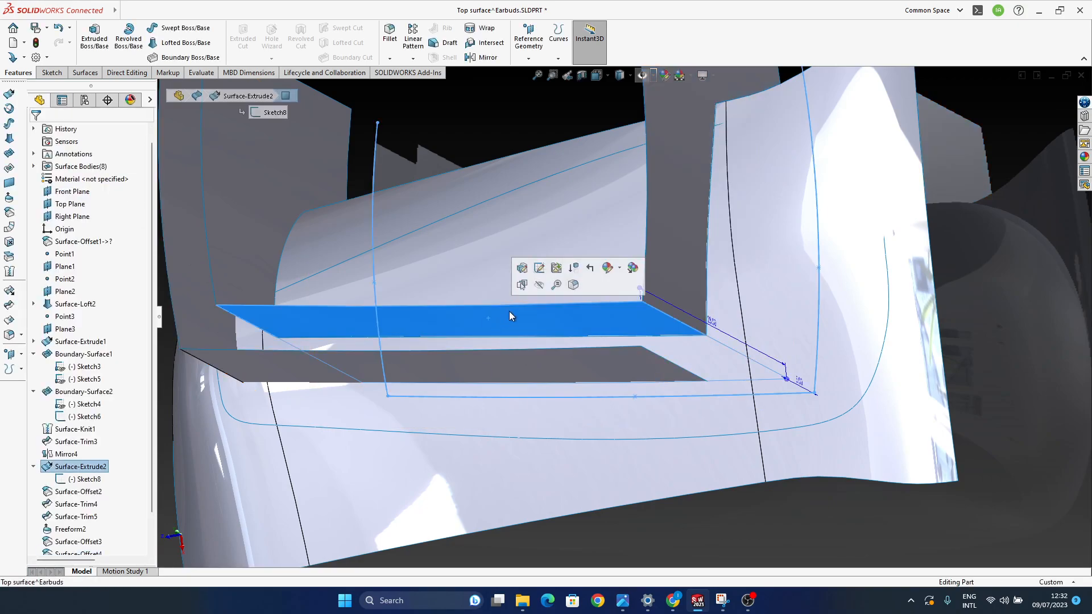
{"action": "left_click", "coordinate": [542, 283]}
{"action": "middle_click_drag", "start_coordinate": [544, 370], "coordinate": [540, 342]}
{"action": "left_click", "coordinate": [966, 156]}
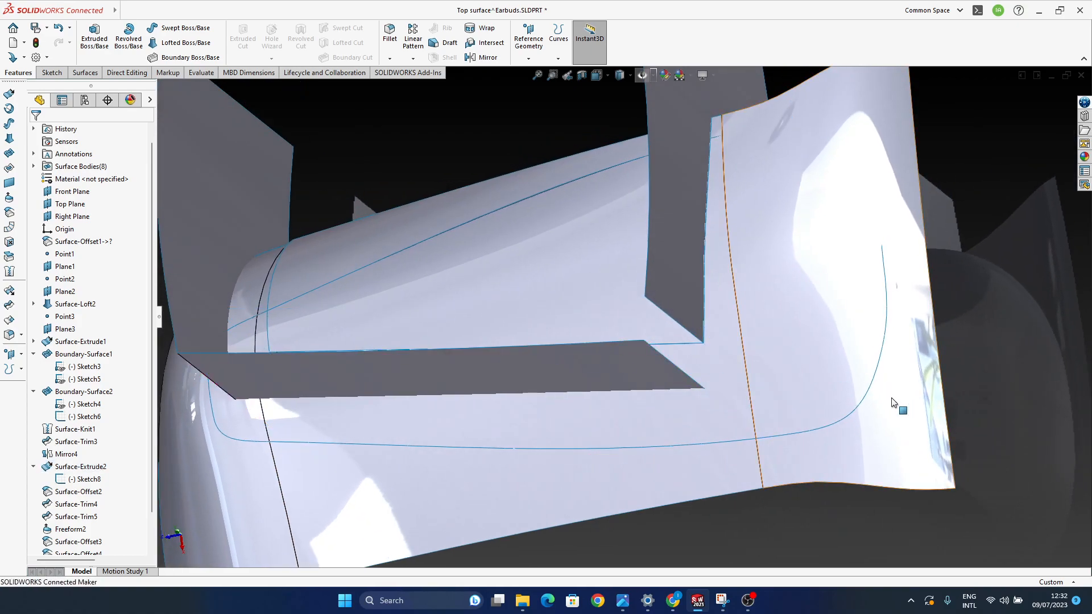
Step: Extend the copied wide-end wall and the offset long-edge wall by 6 mm each so they cross at the corner
{"action": "left_click", "coordinate": [10, 293]}
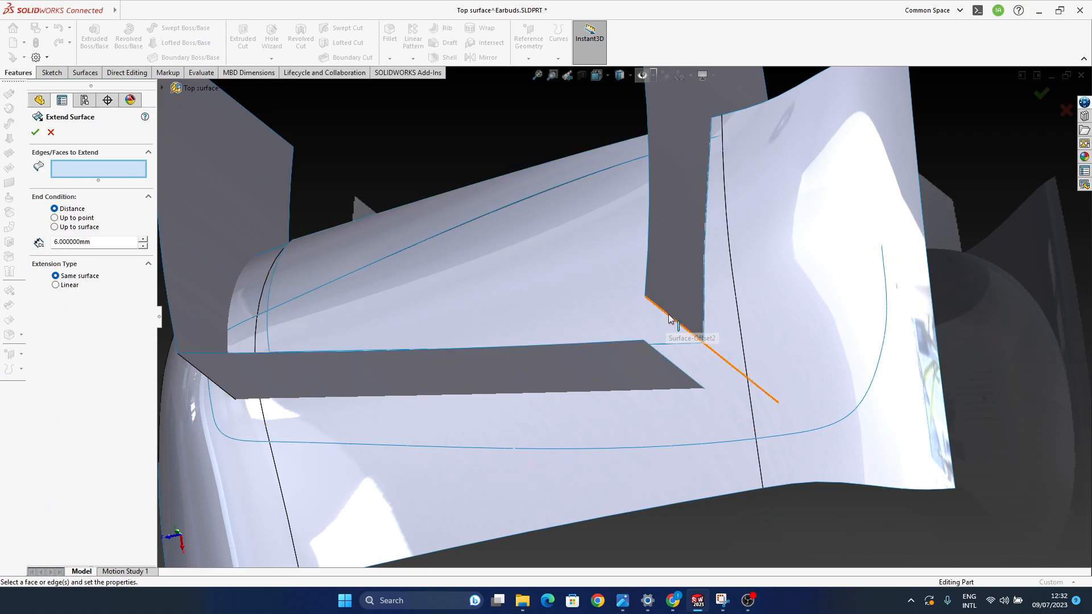
{"action": "left_click", "coordinate": [669, 319]}
{"action": "middle_click_drag", "start_coordinate": [624, 379], "coordinate": [777, 404]}
{"action": "left_click", "coordinate": [1043, 95]}
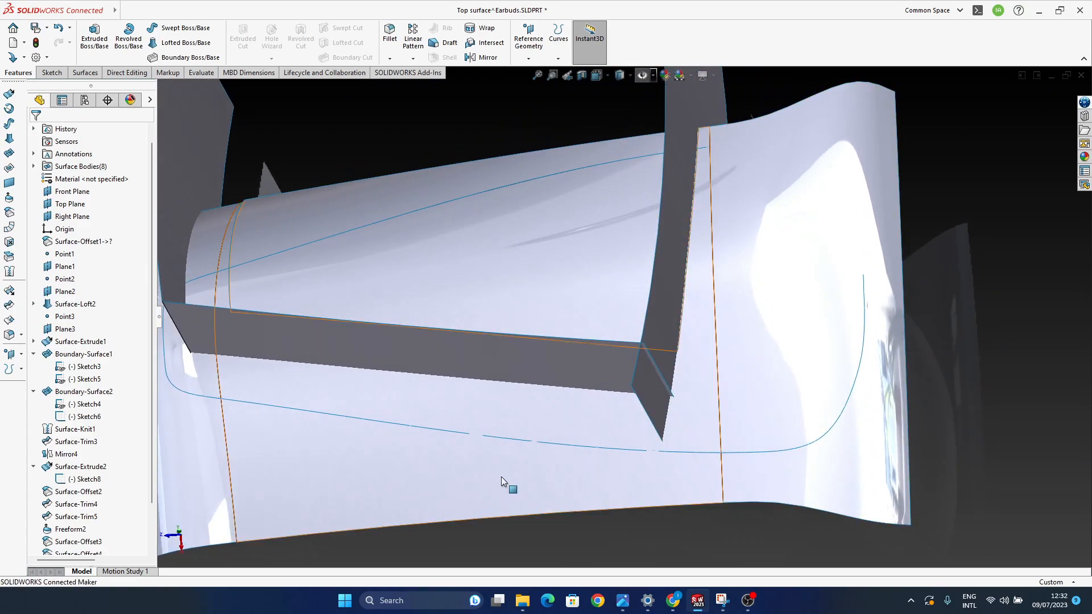
{"action": "left_click", "coordinate": [10, 291]}
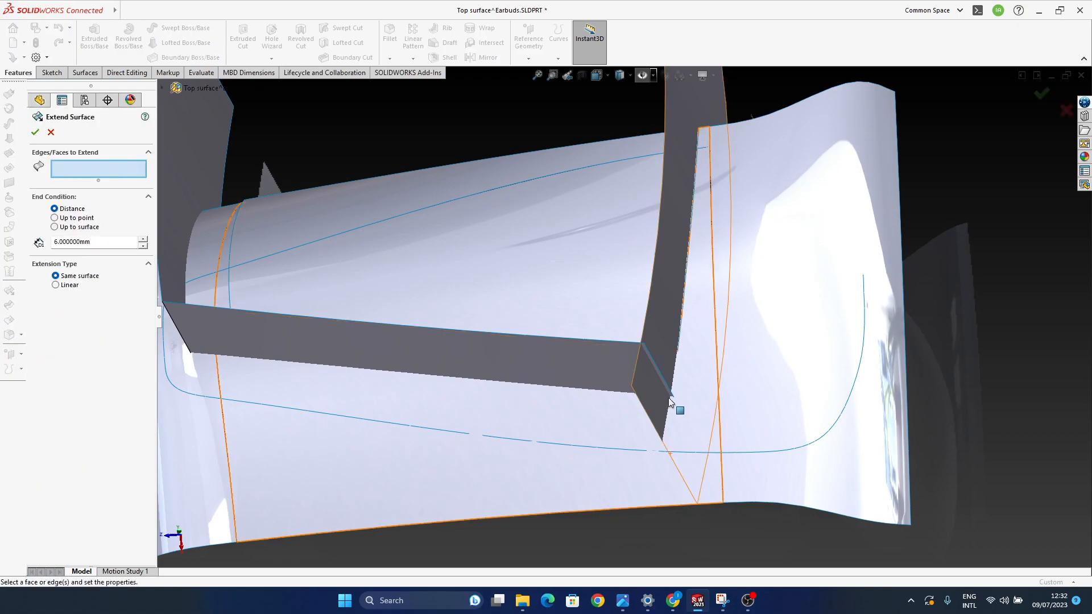
{"action": "left_click", "coordinate": [662, 375]}
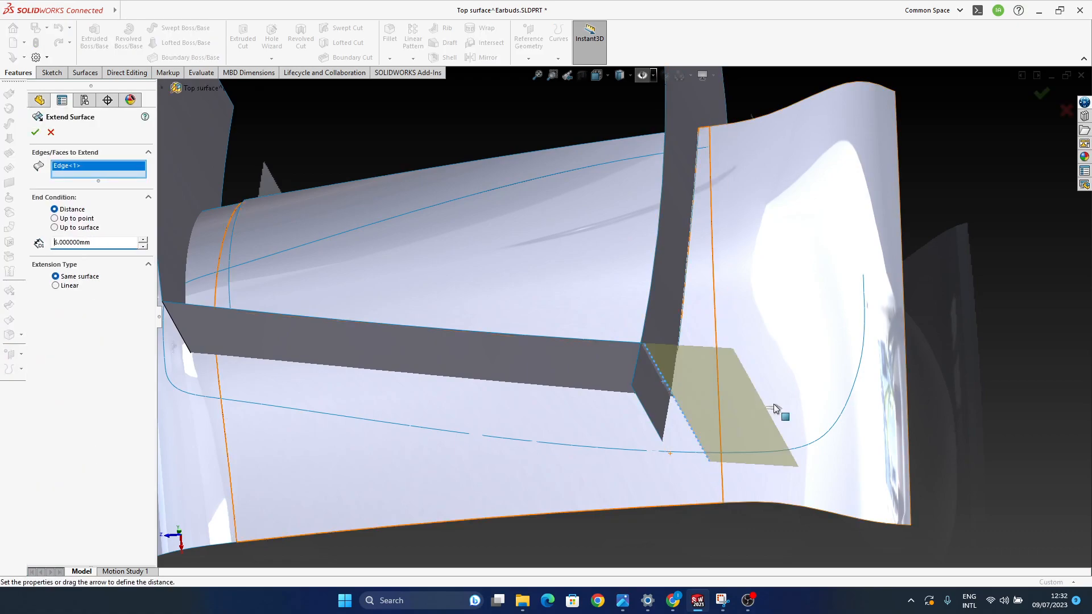
{"action": "left_click", "coordinate": [1042, 93]}
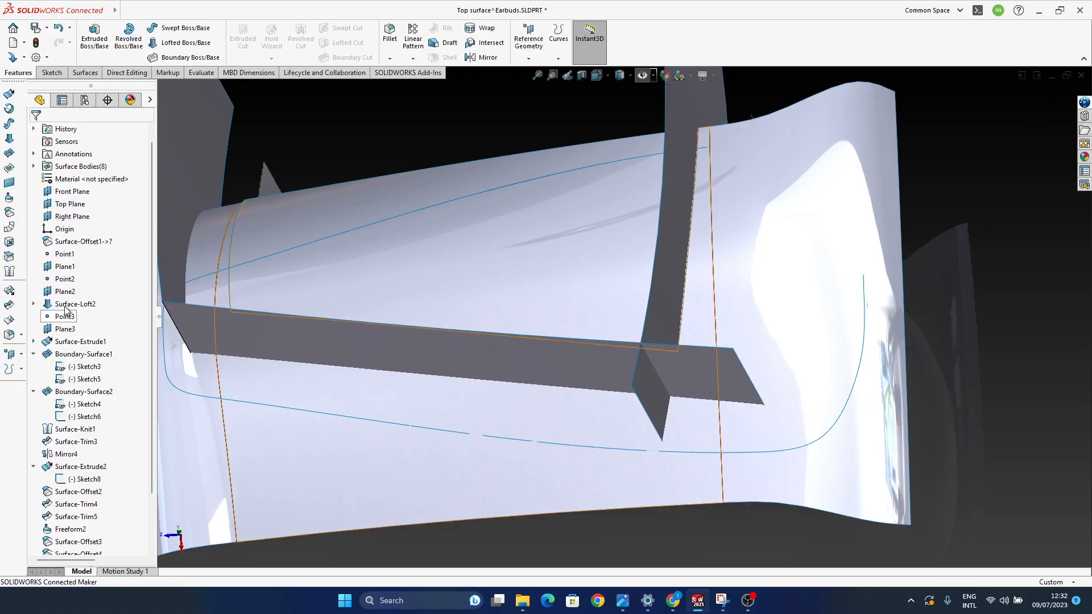
Step: Mutually trim the two extended walls at their corner, keeping the main walls and dropping the overlapping stubs
{"action": "left_click", "coordinate": [10, 305]}
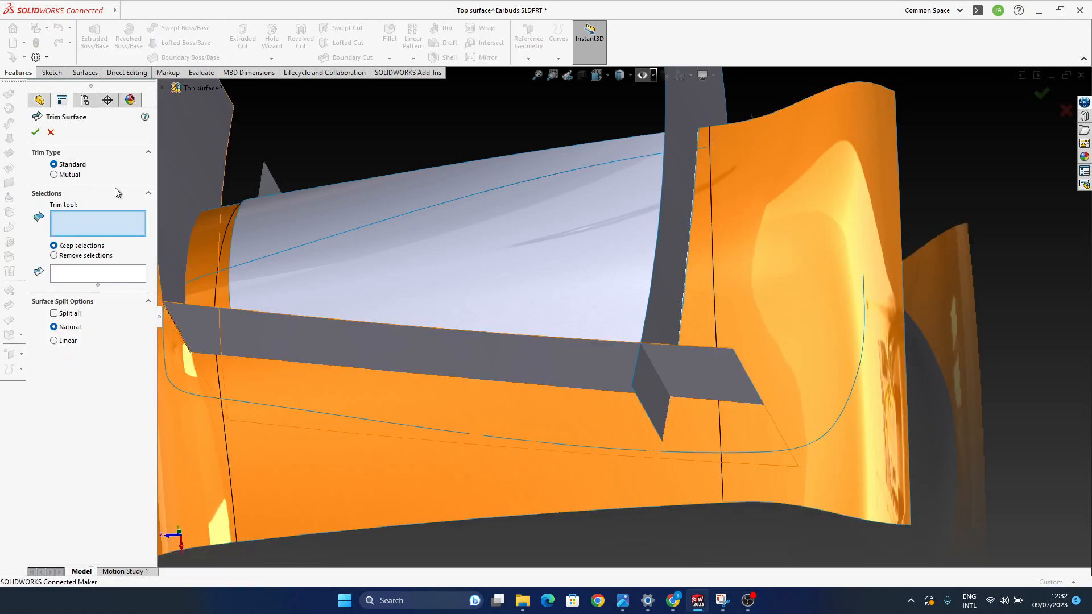
{"action": "left_click", "coordinate": [70, 175]}
{"action": "left_click", "coordinate": [480, 347]}
{"action": "left_click", "coordinate": [675, 308]}
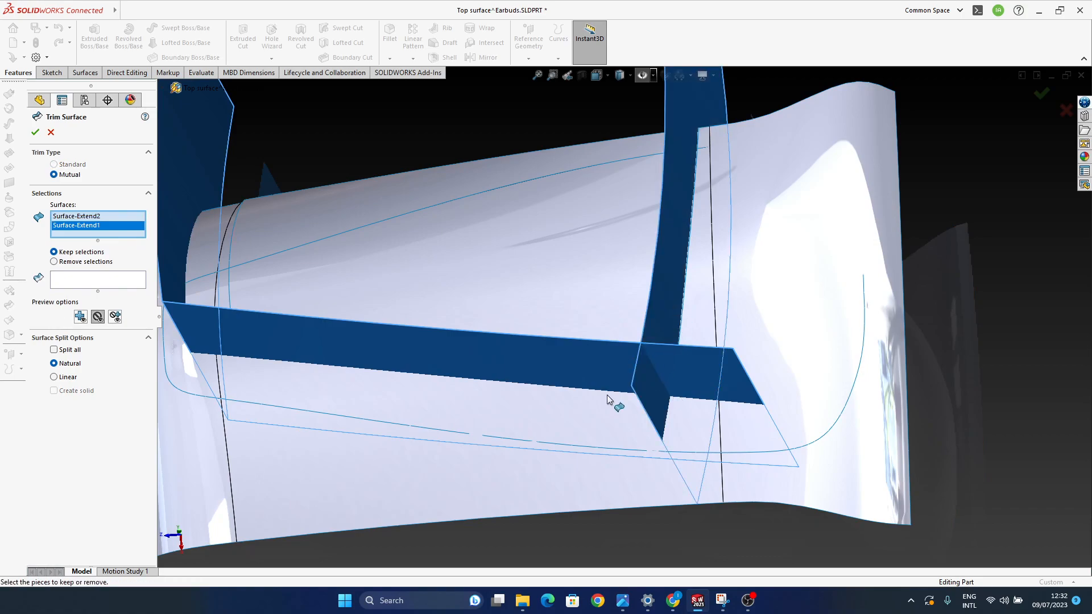
{"action": "left_click", "coordinate": [78, 279]}
{"action": "left_click", "coordinate": [619, 397]}
{"action": "left_click", "coordinate": [683, 312]}
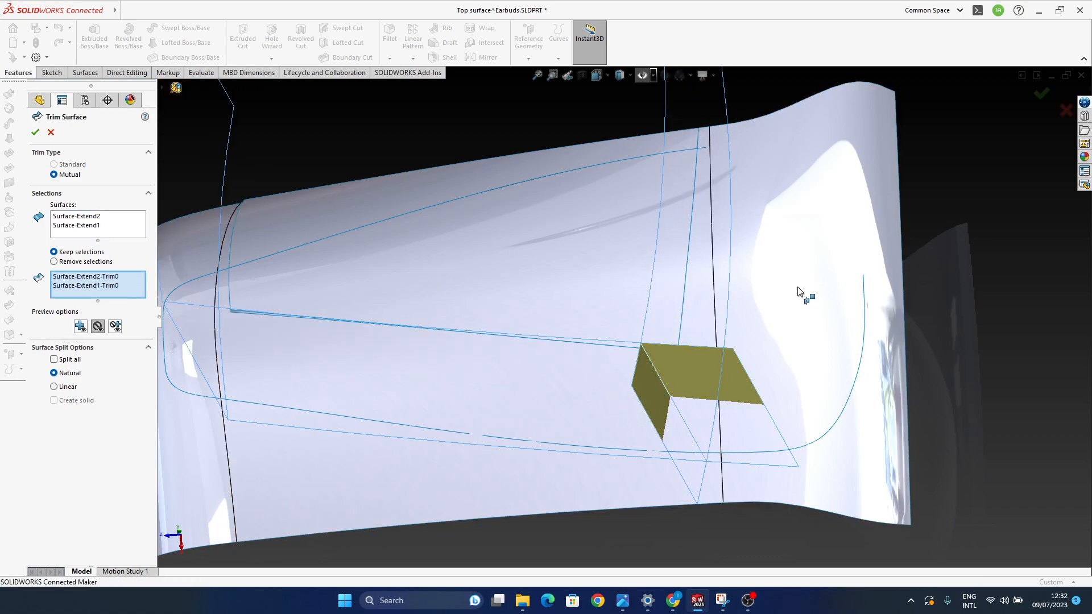
{"action": "left_click", "coordinate": [1042, 97]}
{"action": "mouse_move", "coordinate": [590, 390]}
{"action": "middle_mouse_down"}
{"action": "mouse_move", "coordinate": [597, 402]}
{"action": "mouse_move", "coordinate": [571, 381]}
{"action": "mouse_move", "coordinate": [586, 378]}
{"action": "middle_mouse_up"}
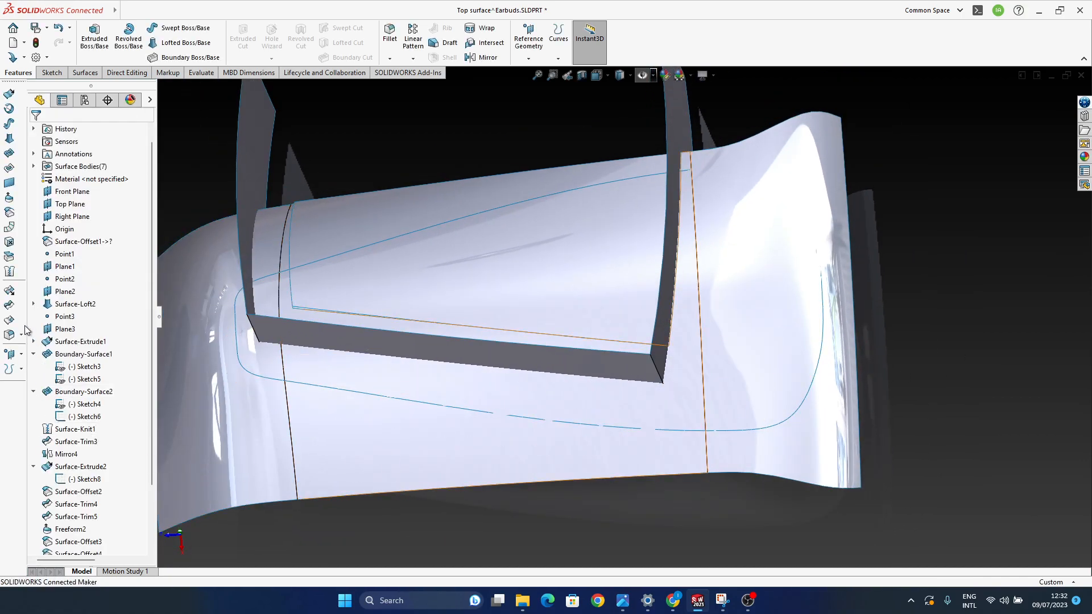
Step: Try a standard trim of the surrounding surface using the joined walls as trim tool, keeping the outer part
{"action": "left_click", "coordinate": [9, 305]}
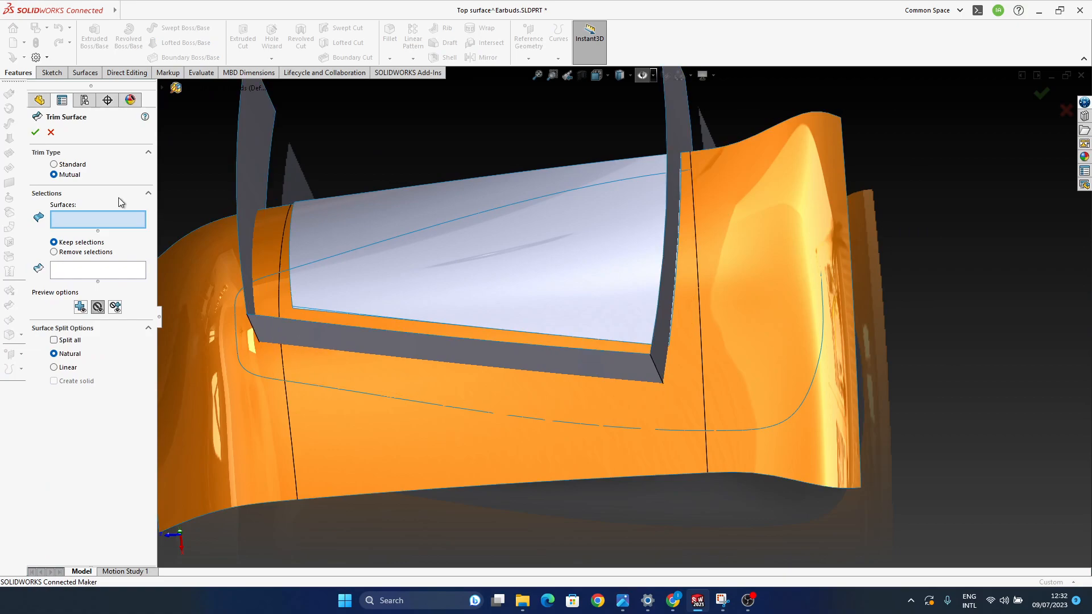
{"action": "left_click", "coordinate": [80, 165]}
{"action": "left_click", "coordinate": [322, 336]}
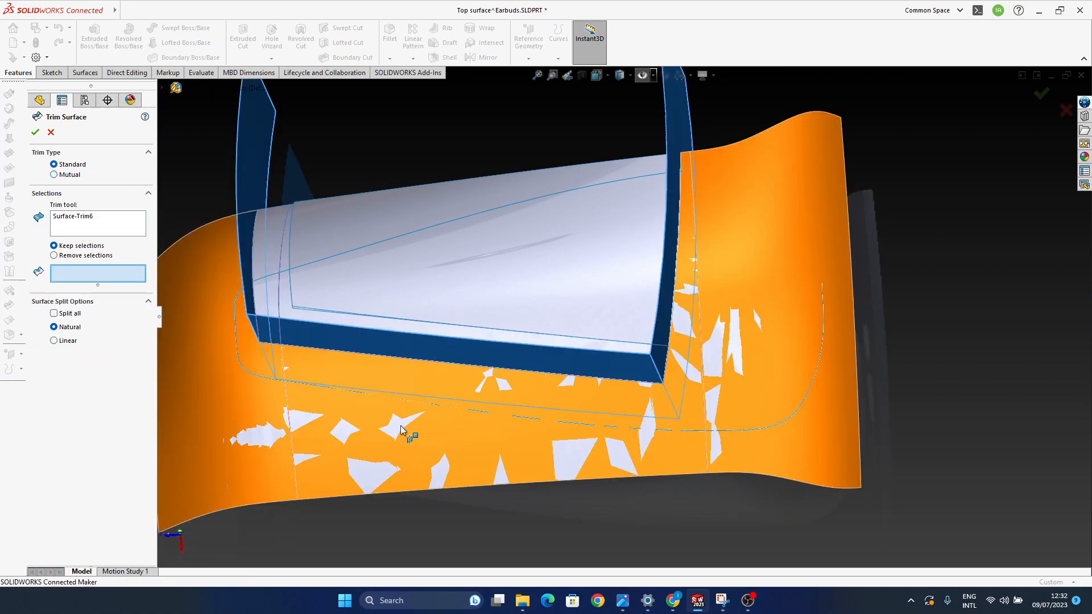
{"action": "left_click", "coordinate": [352, 421]}
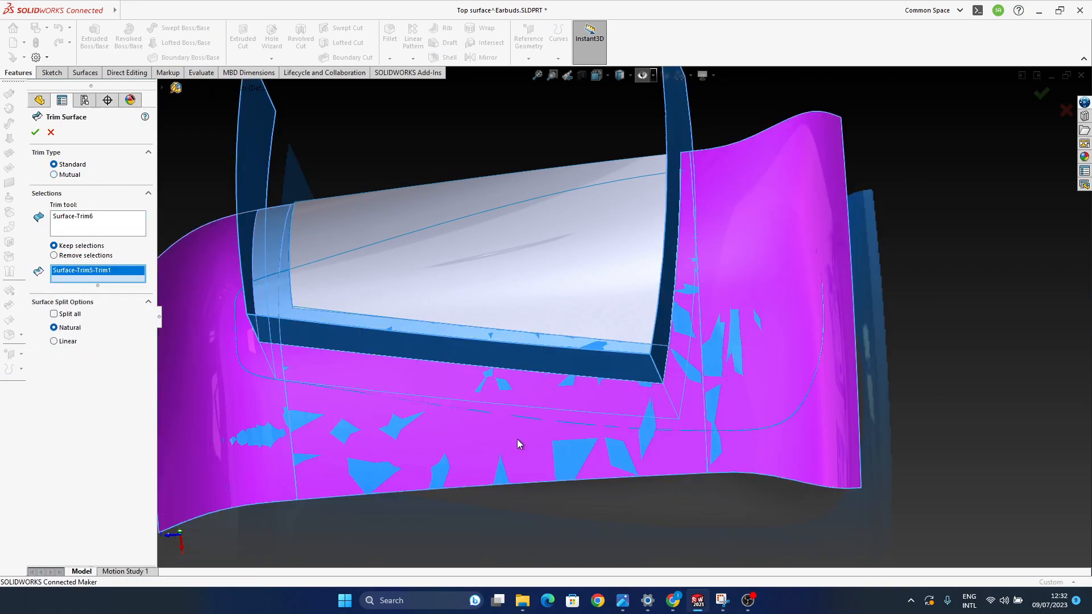
{"action": "left_click", "coordinate": [1041, 93]}
Step: Hide the joined walls and examine the gap between the panel and the trimmed surrounding surface
{"action": "left_click", "coordinate": [412, 350]}
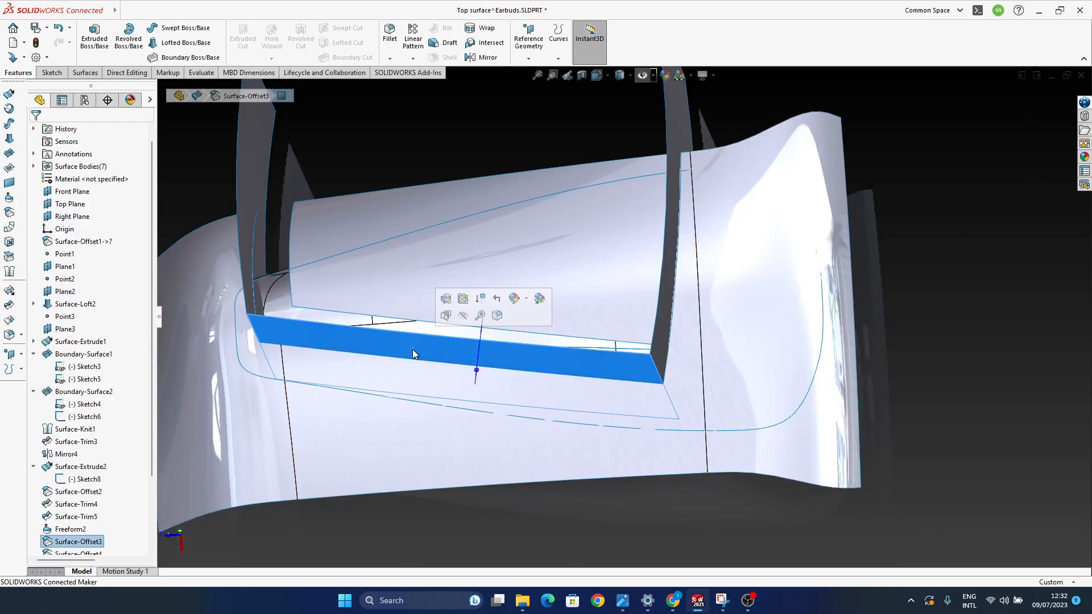
{"action": "middle_click_drag", "start_coordinate": [465, 334], "coordinate": [578, 363]}
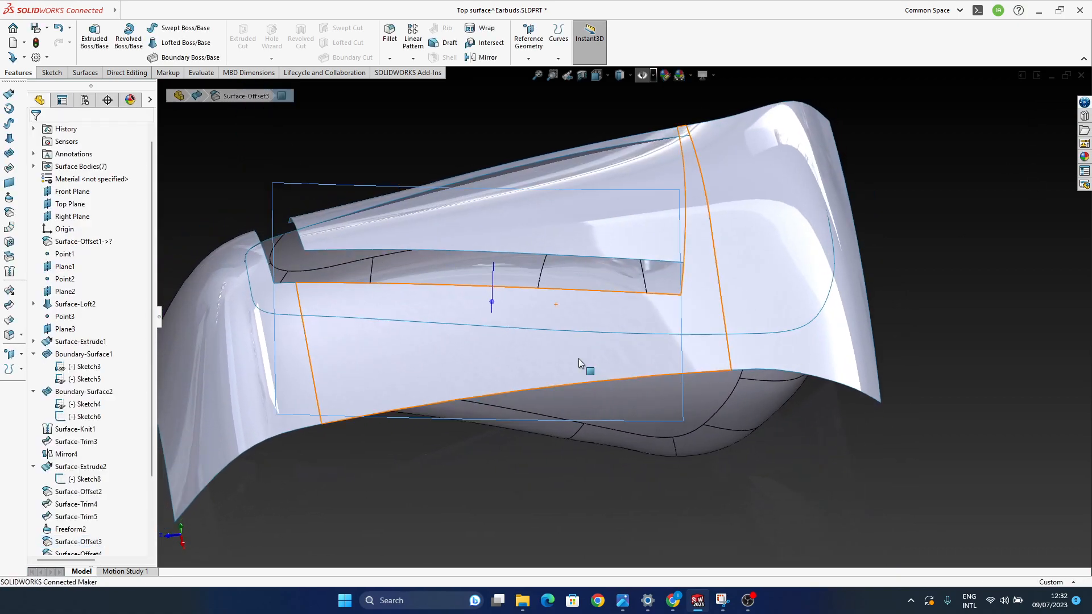
{"action": "middle_click_drag", "start_coordinate": [438, 356], "coordinate": [547, 503], "text": "ctrl"}
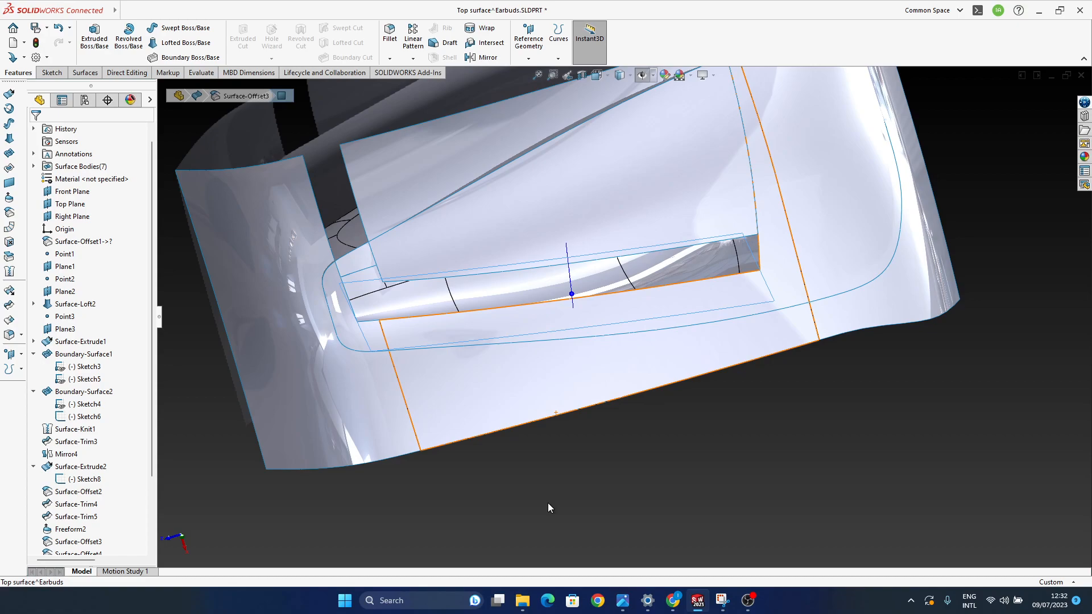
{"action": "middle_click_drag", "start_coordinate": [547, 503], "coordinate": [478, 329]}
{"action": "middle_click_drag", "start_coordinate": [459, 387], "coordinate": [577, 412]}
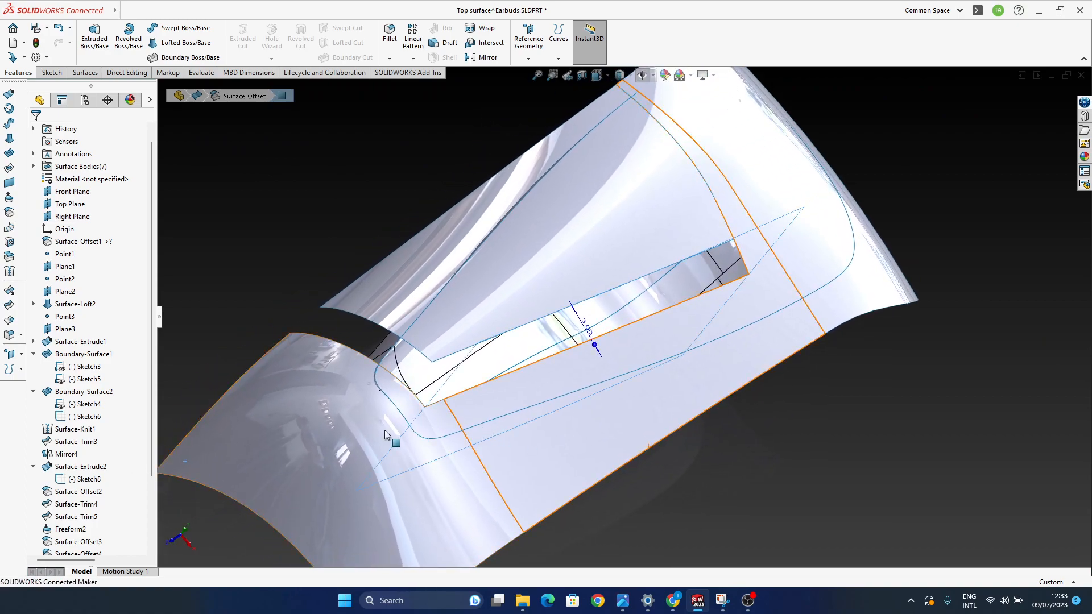
Step: Fillet the corner edge between the narrow-end and long-edge offset walls with a 3 mm curvature-continuous radius
{"action": "middle_click_drag", "start_coordinate": [398, 427], "coordinate": [458, 363]}
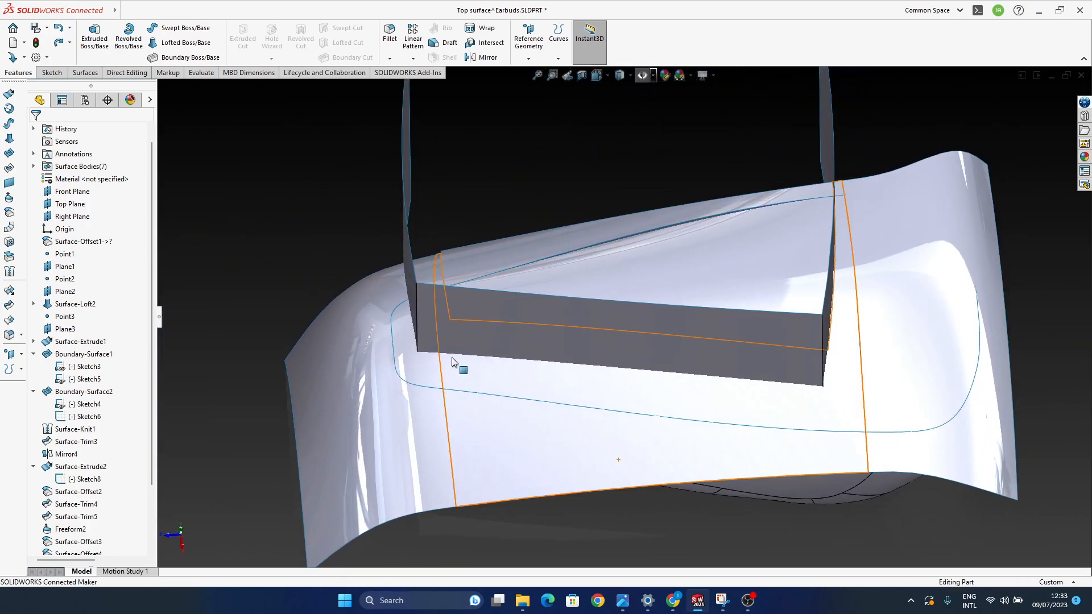
{"action": "left_click", "coordinate": [417, 317]}
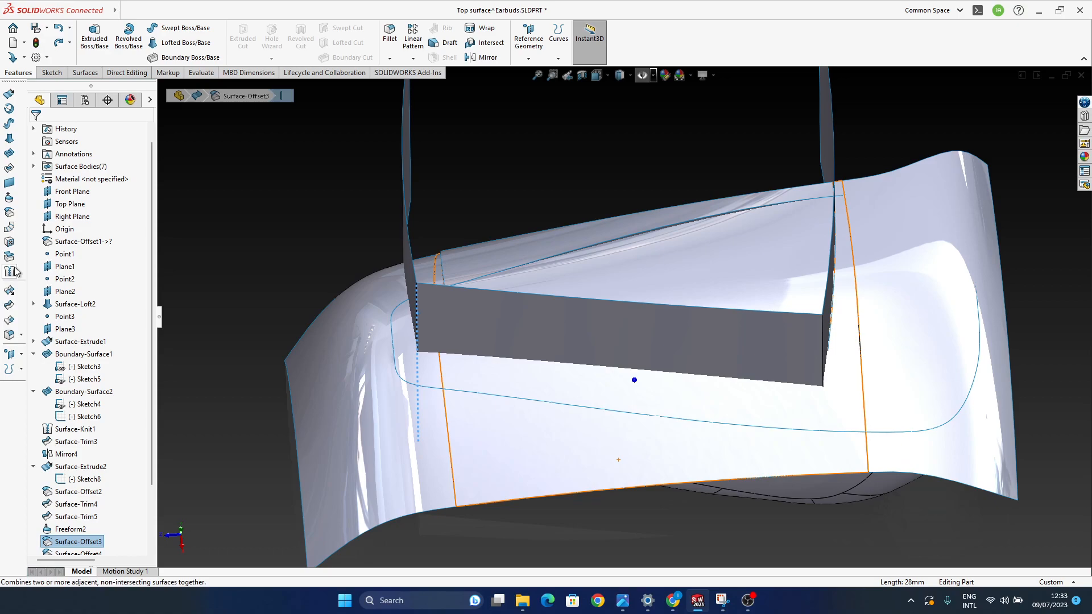
{"action": "left_click", "coordinate": [9, 335]}
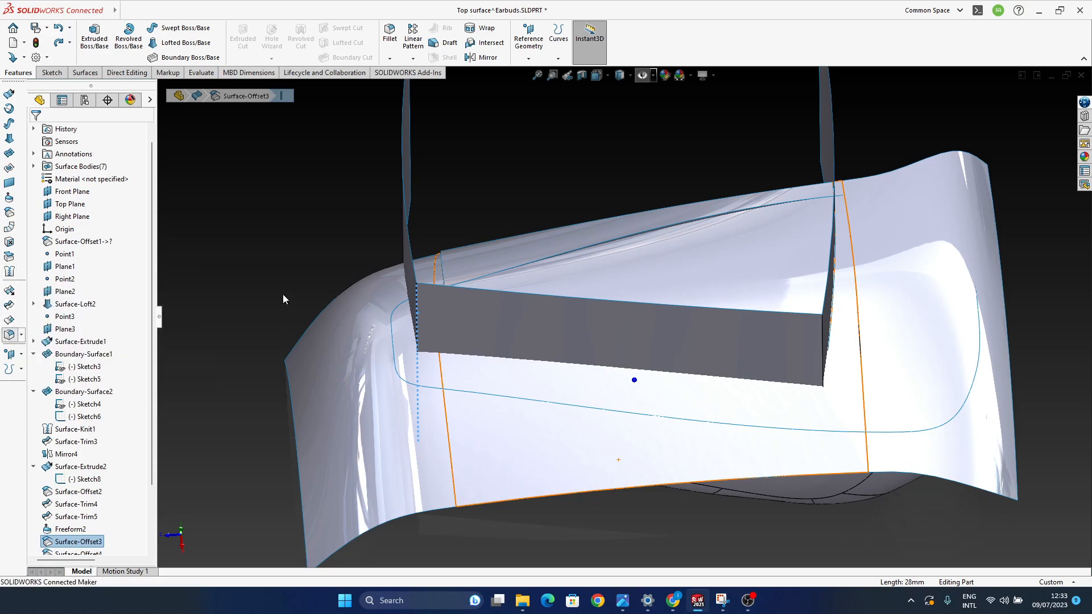
{"action": "middle_click_drag", "start_coordinate": [399, 370], "coordinate": [482, 422]}
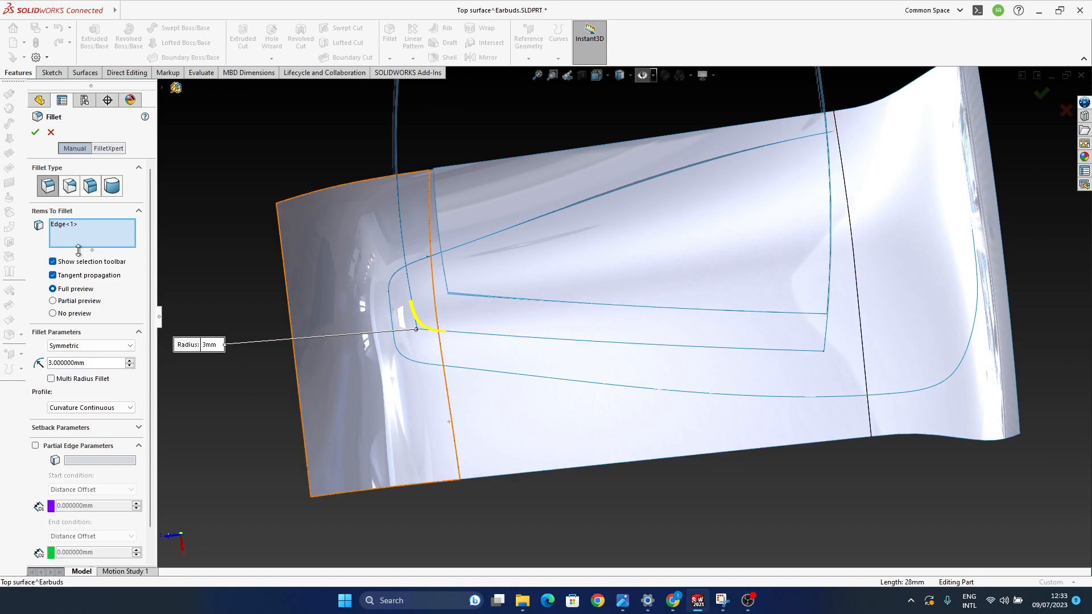
{"action": "left_click", "coordinate": [93, 408]}
{"action": "left_click", "coordinate": [93, 408]}
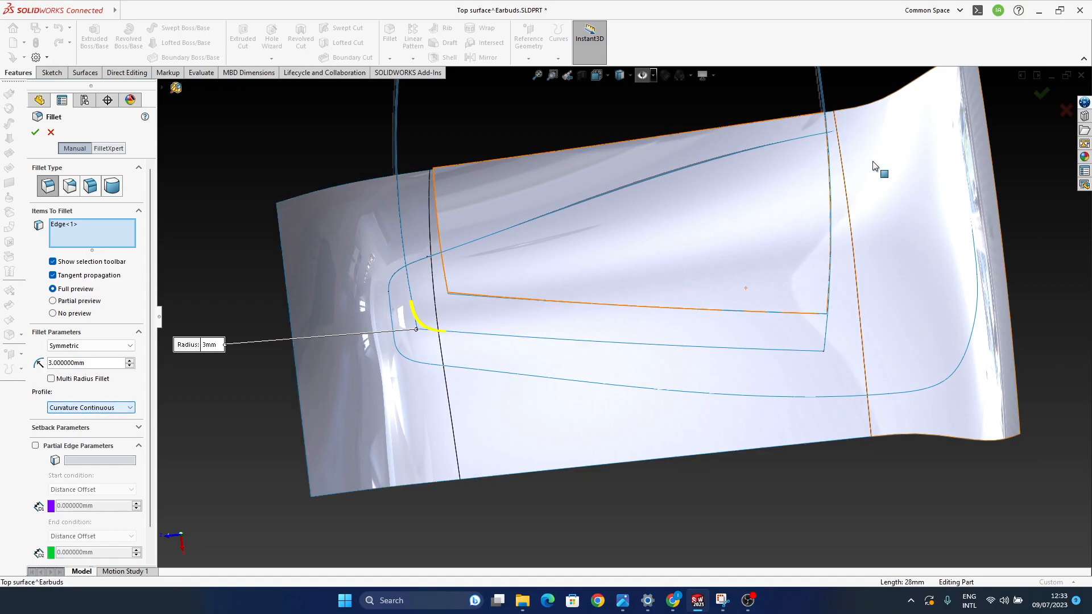
{"action": "middle_click_drag", "start_coordinate": [518, 362], "coordinate": [524, 455]}
Step: Show the original Surface-Extrude2 walls and compare them with the filleted offset walls
{"action": "scroll", "coordinate": [506, 359], "scroll_direction": "down", "scroll_amount": 6}
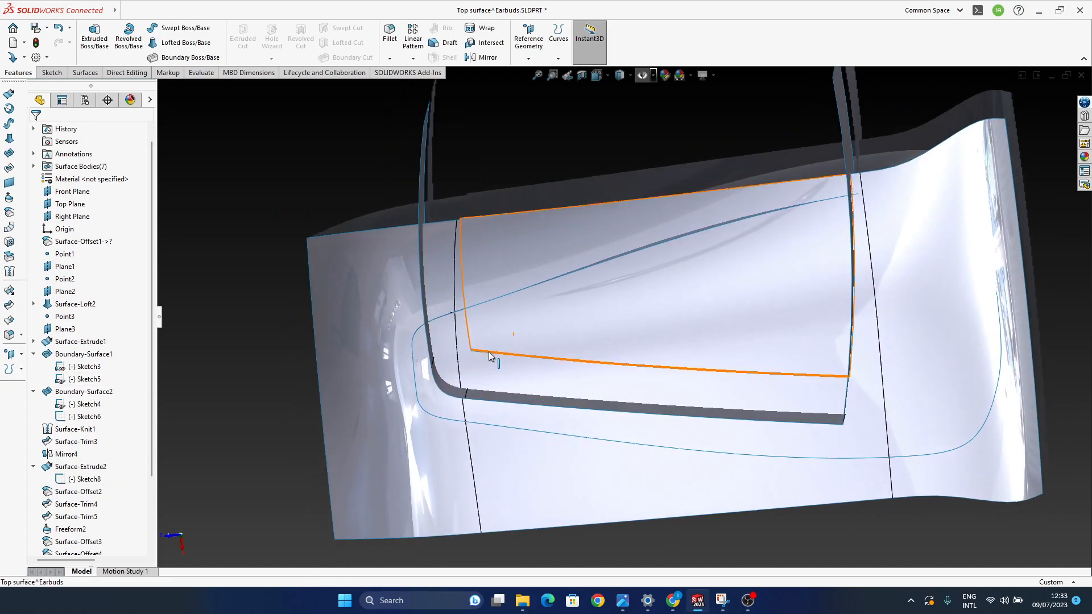
{"action": "scroll", "coordinate": [540, 358], "scroll_direction": "up", "scroll_amount": 6}
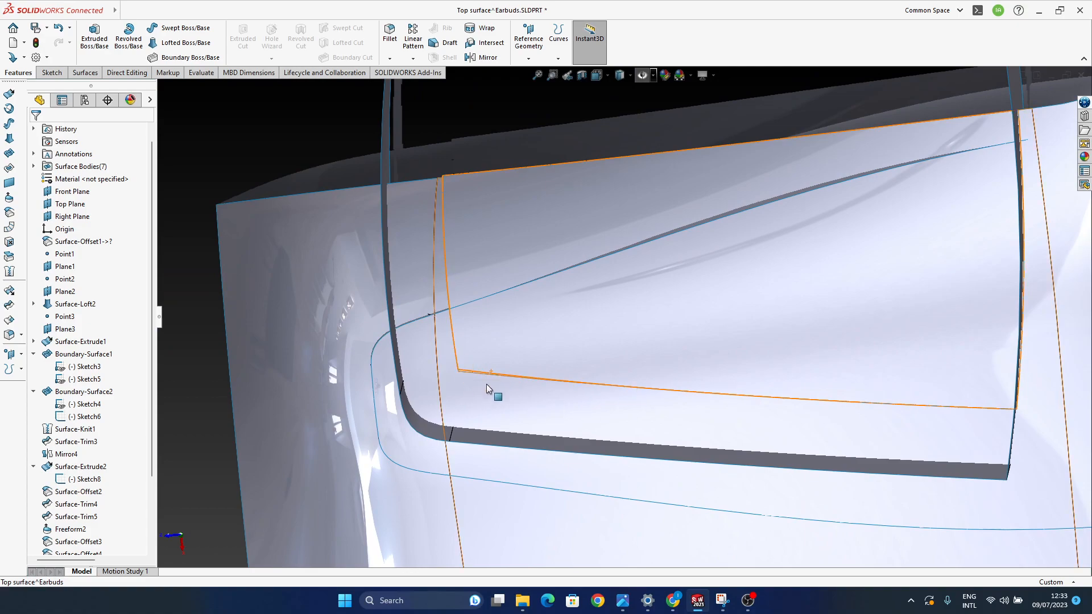
{"action": "scroll", "coordinate": [77, 418], "scroll_direction": "down", "scroll_amount": 3}
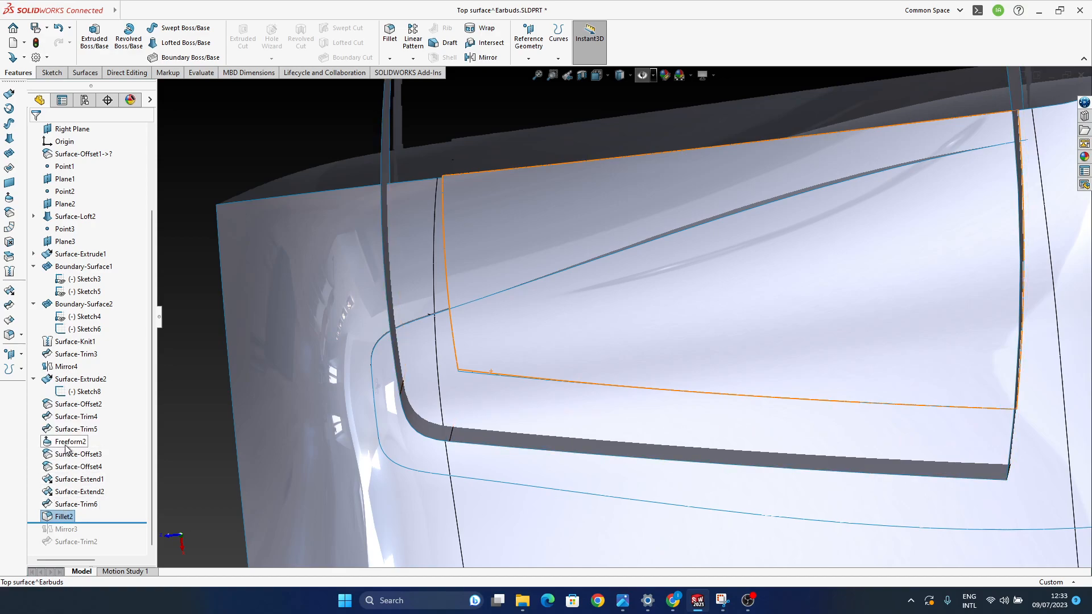
{"action": "left_click", "coordinate": [80, 379]}
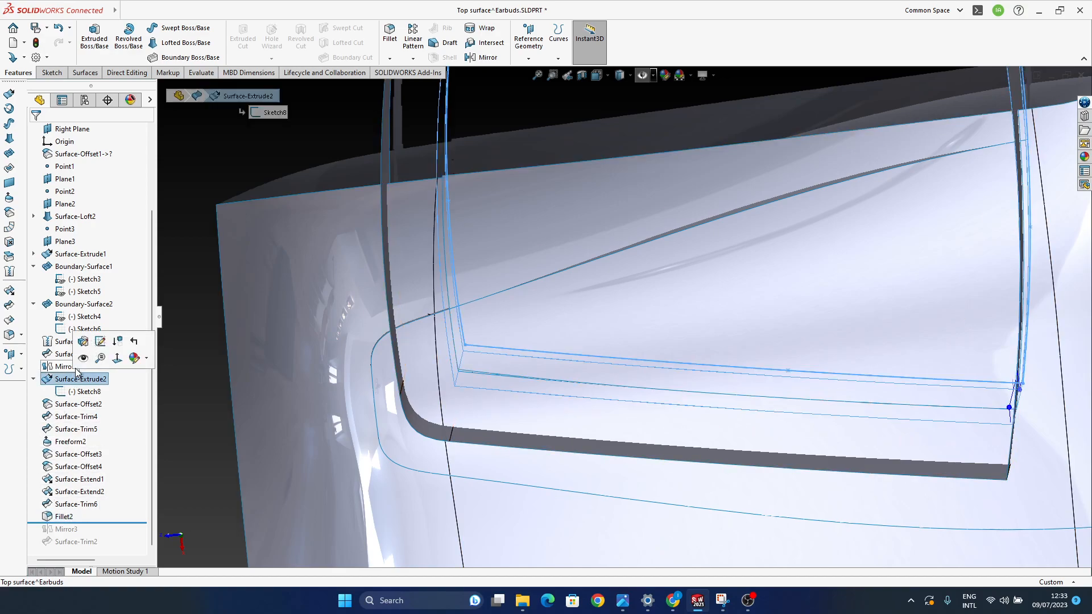
{"action": "middle_click_drag", "start_coordinate": [579, 431], "coordinate": [595, 365]}
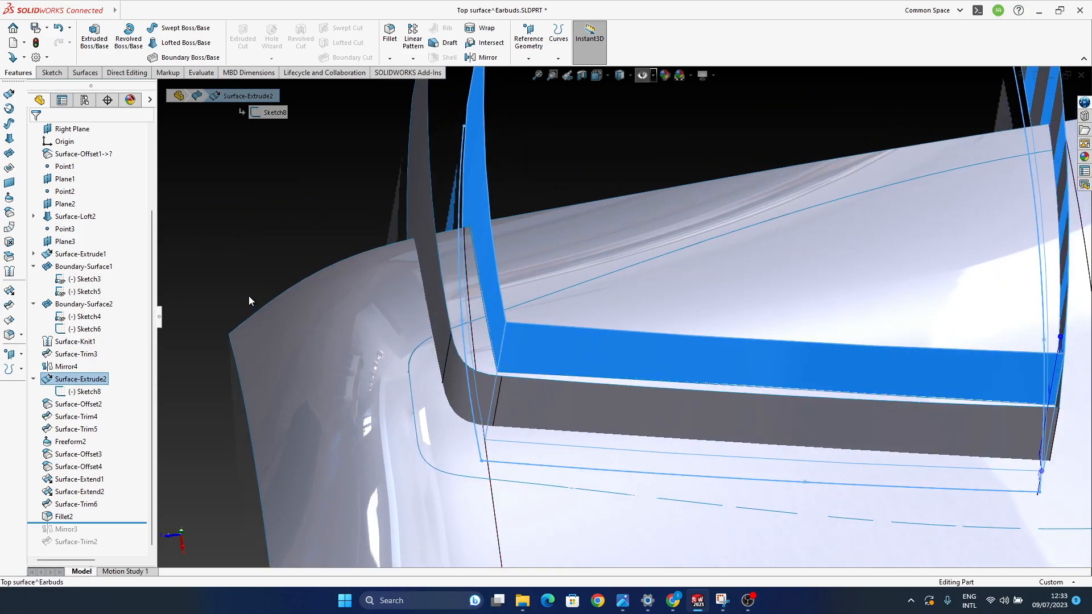
Step: Fillet the corner edge of the inner Surface-Extrude2 walls with a 1 mm curvature-continuous radius
{"action": "left_click", "coordinate": [251, 301]}
{"action": "middle_click_drag", "start_coordinate": [302, 308], "coordinate": [514, 377]}
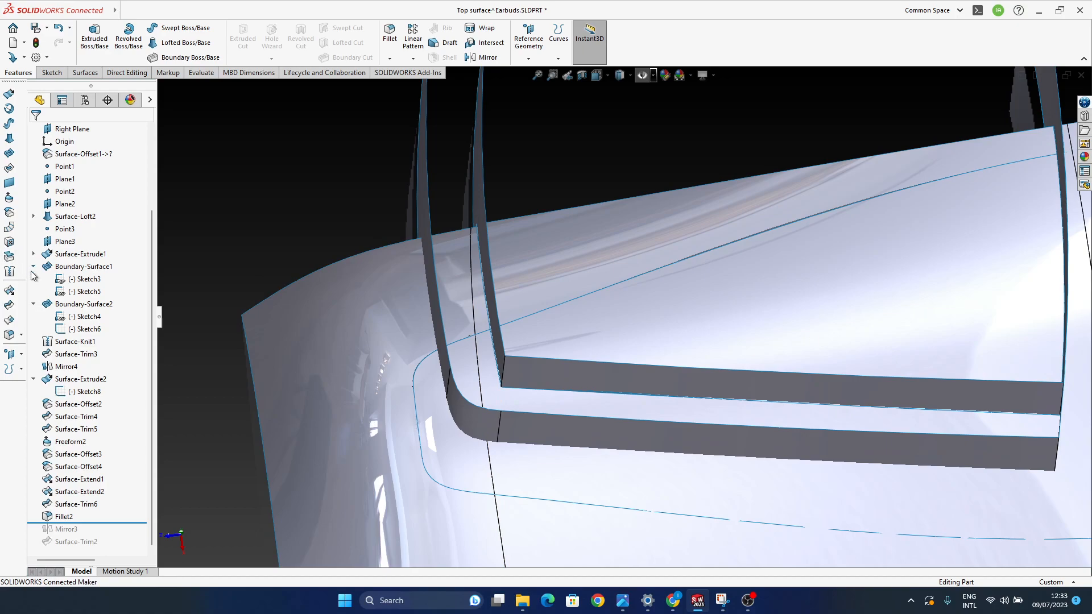
{"action": "left_click", "coordinate": [16, 334]}
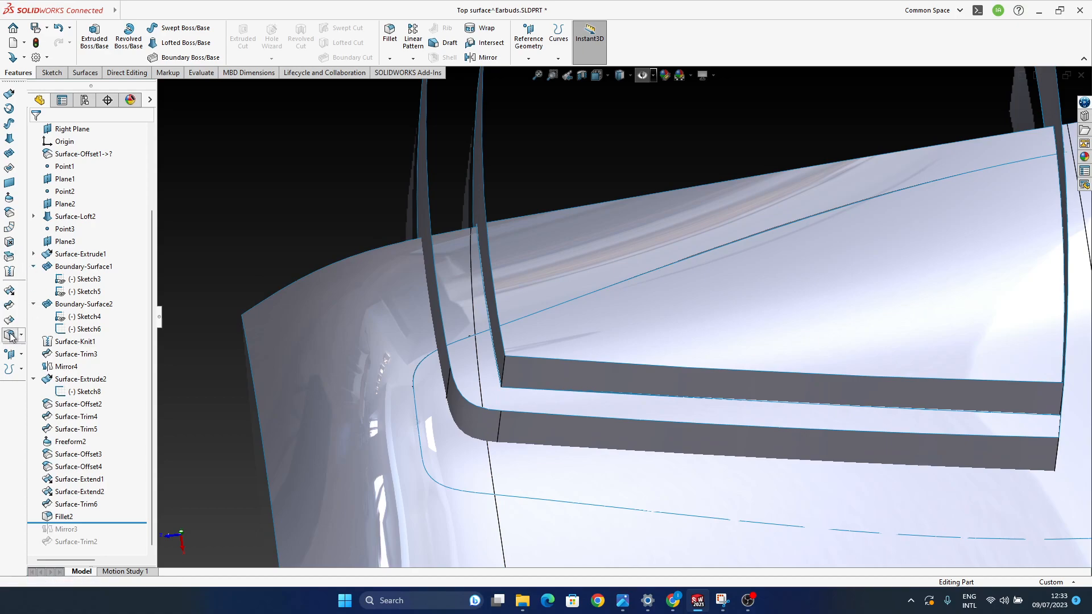
{"action": "left_click", "coordinate": [503, 376]}
{"action": "middle_click_drag", "start_coordinate": [539, 447], "coordinate": [496, 383]}
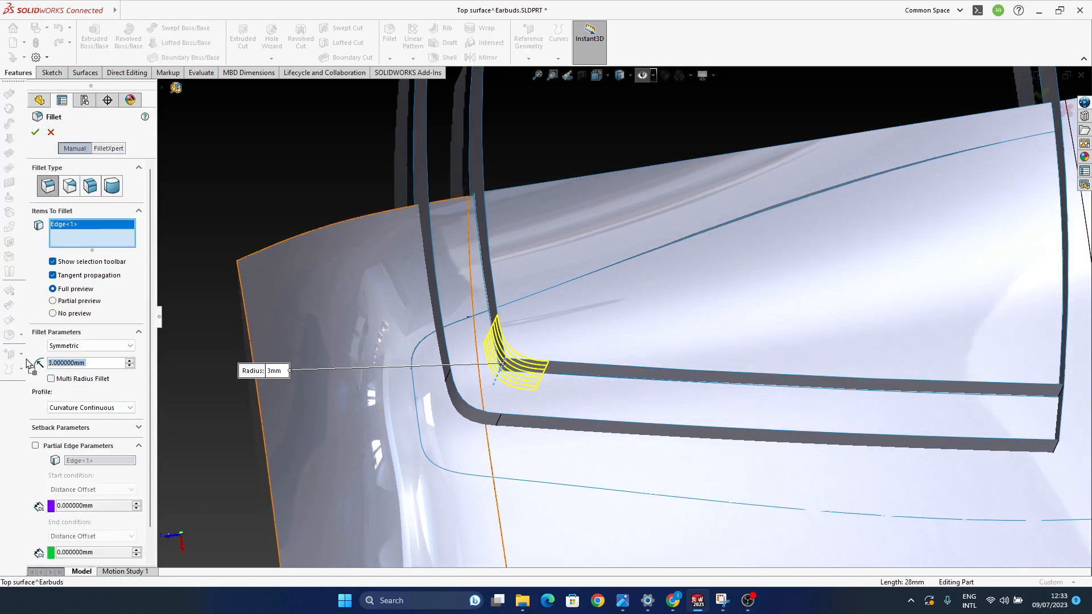
{"action": "type", "text": "0.5"}
{"action": "key", "text": "Return"}
{"action": "middle_click_drag", "start_coordinate": [512, 381], "coordinate": [507, 391]}
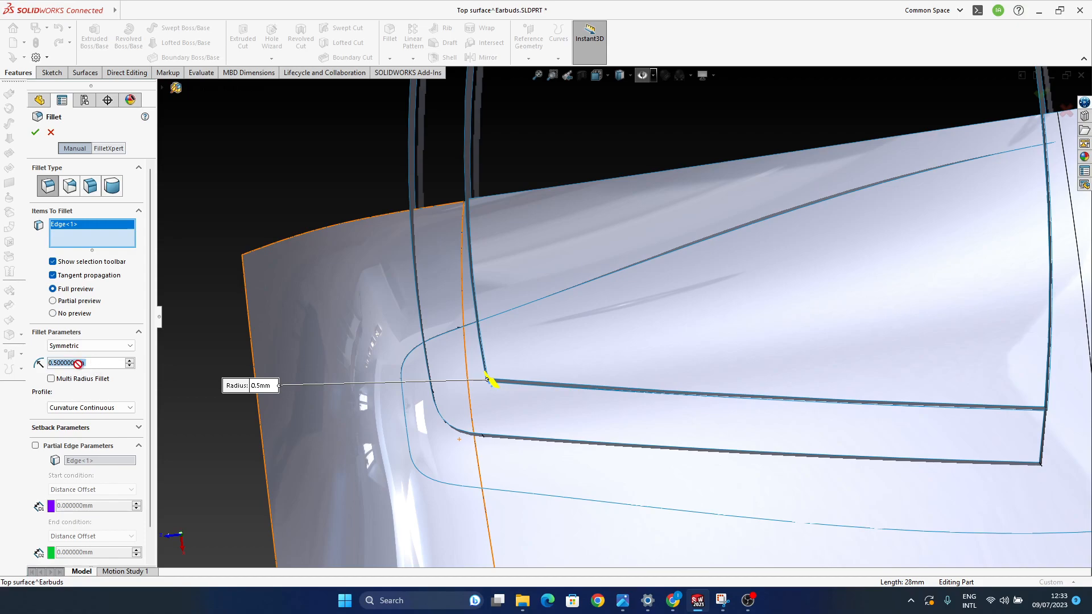
{"action": "type", "text": "1"}
{"action": "key", "text": "Return"}
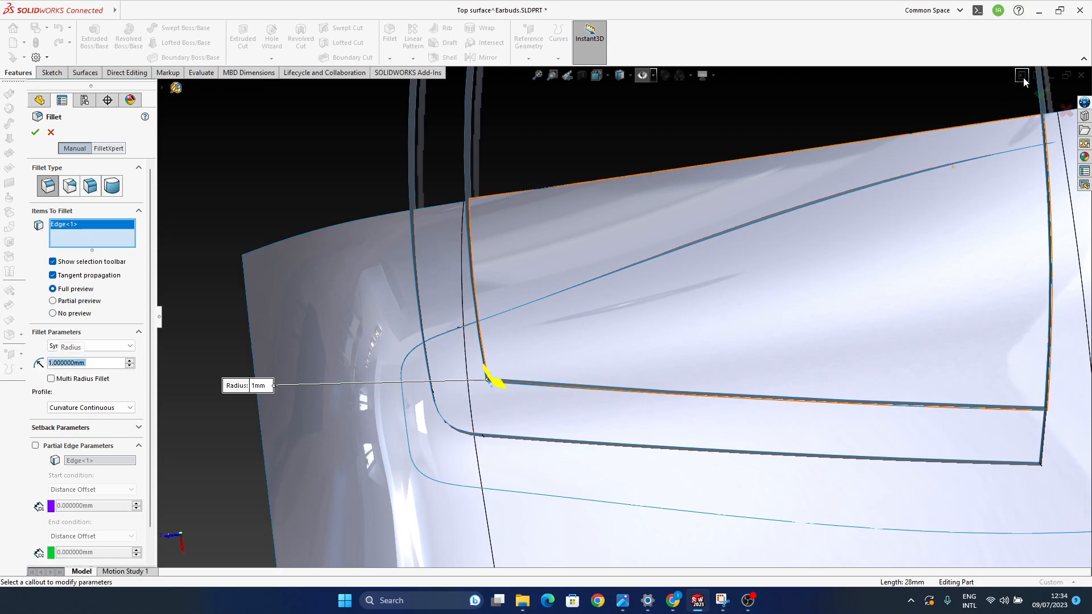
{"action": "left_click", "coordinate": [1044, 94]}
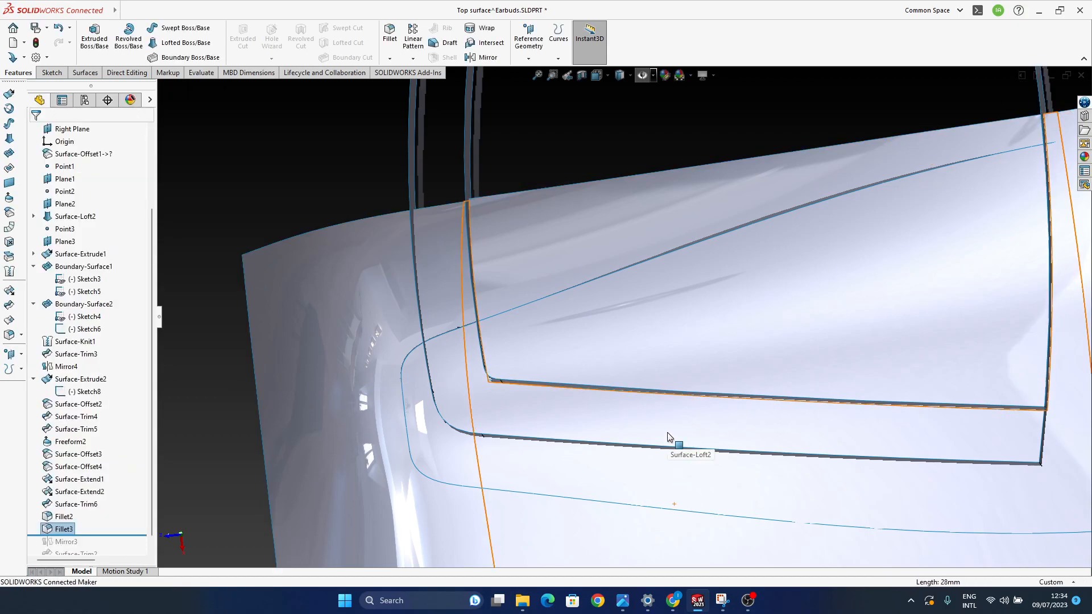
Step: Trim the surrounding surface with a standard trim, using the filleted outer walls (Fillet2) as trim tool and keeping the outer part
{"action": "scroll", "coordinate": [609, 421], "scroll_direction": "down", "scroll_amount": 10}
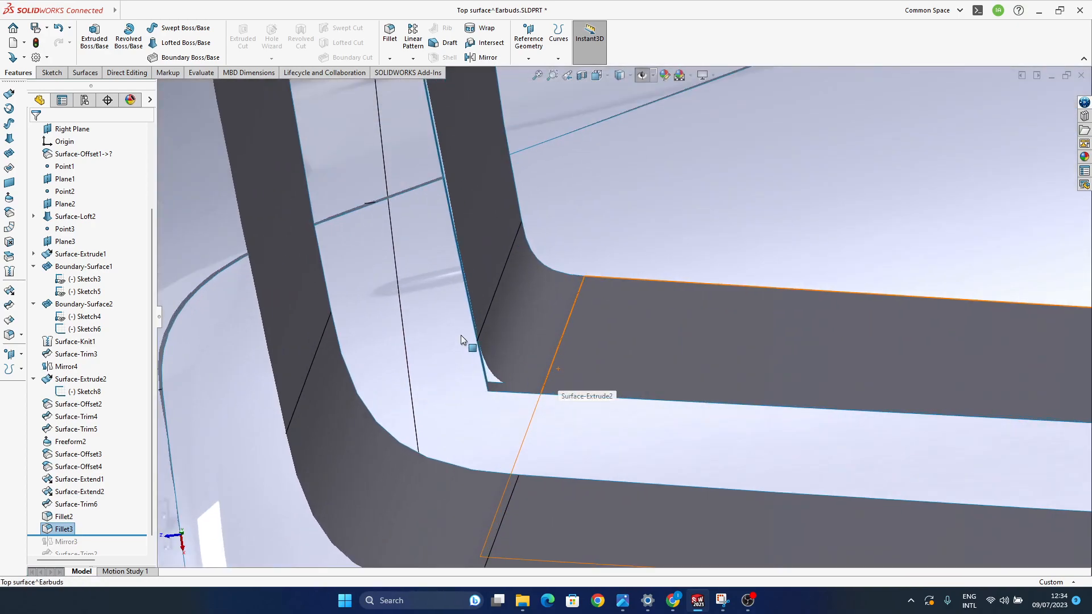
{"action": "middle_click_drag", "start_coordinate": [461, 335], "coordinate": [605, 397]}
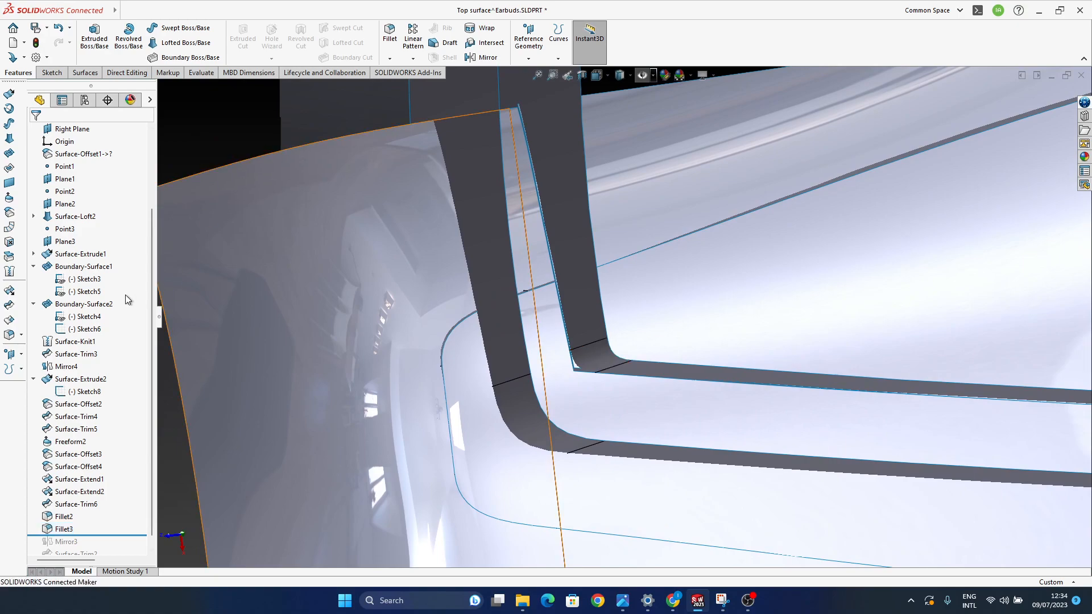
{"action": "left_click", "coordinate": [9, 305]}
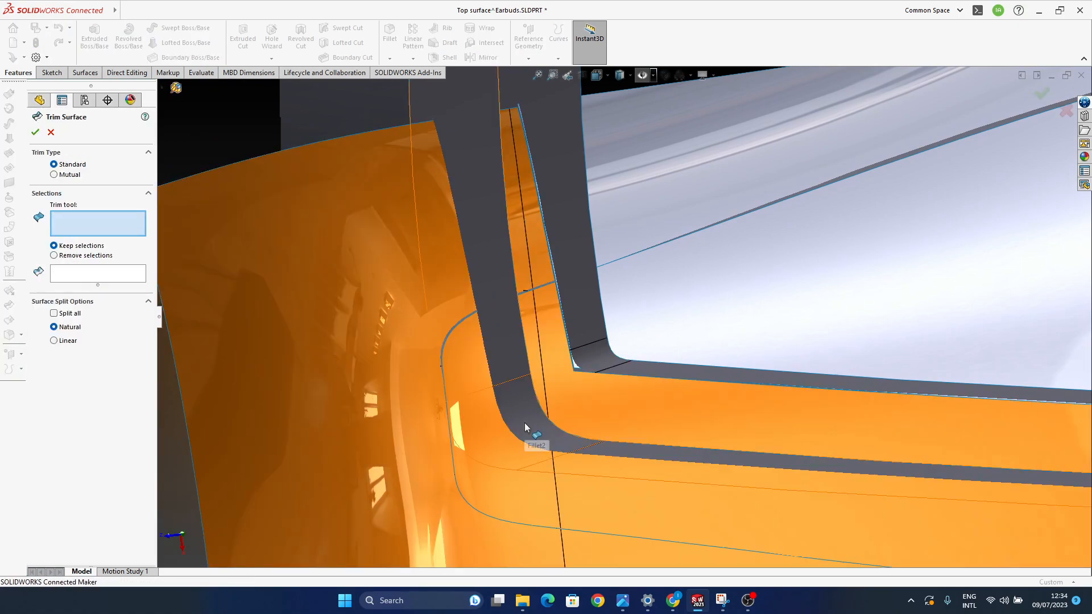
{"action": "left_click", "coordinate": [525, 422]}
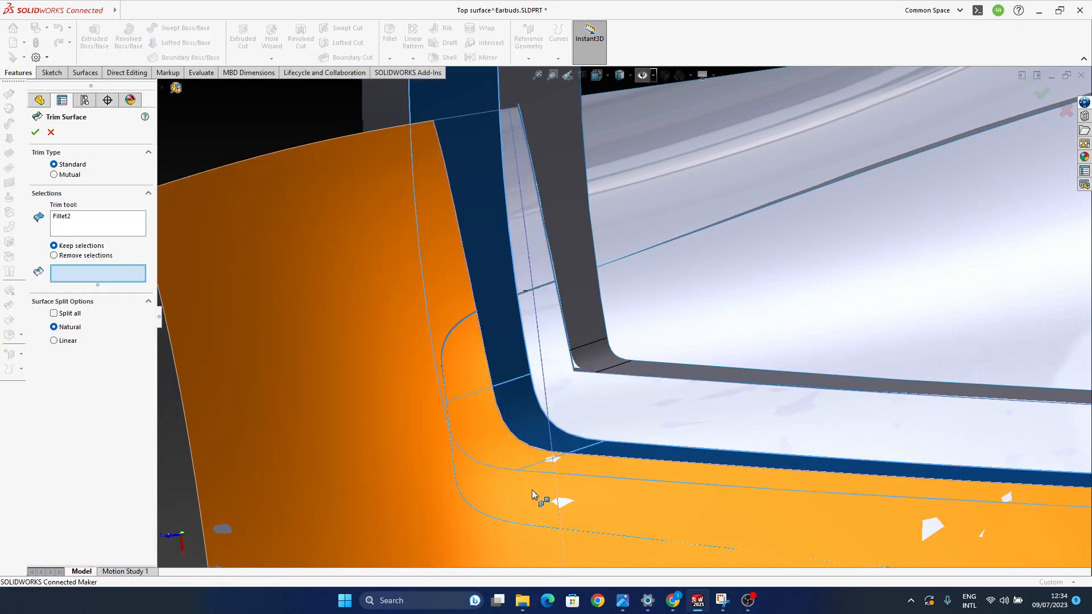
{"action": "left_click", "coordinate": [524, 490]}
{"action": "right_click", "coordinate": [622, 395]}
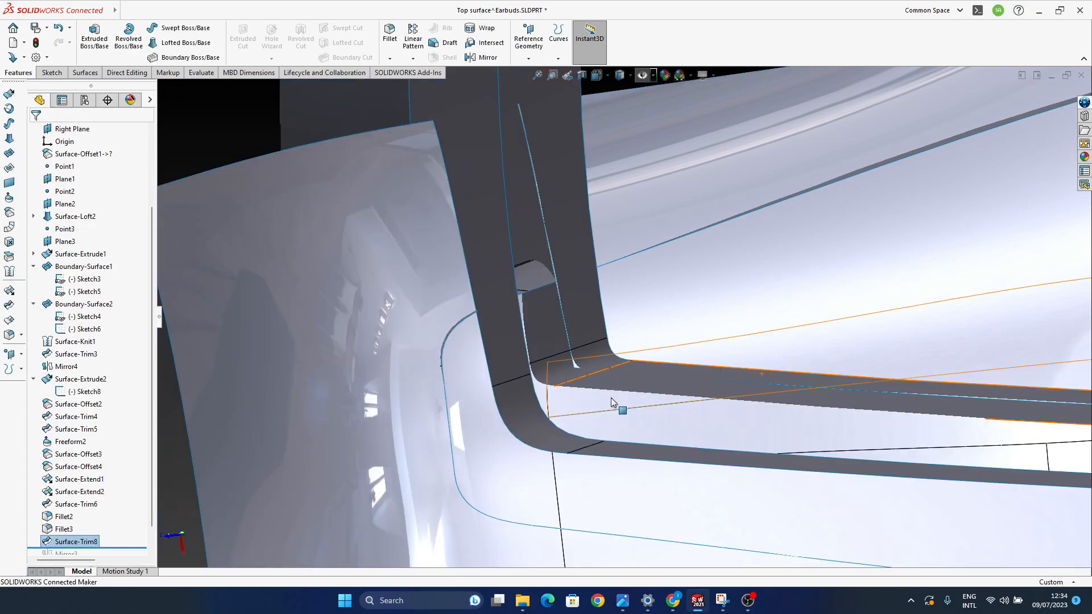
Step: Trim the raised panel with a standard trim, using the filleted inner walls (Fillet3) as trim tool and keeping the inside part
{"action": "middle_click_drag", "start_coordinate": [622, 395], "coordinate": [628, 400], "text": "ctrl"}
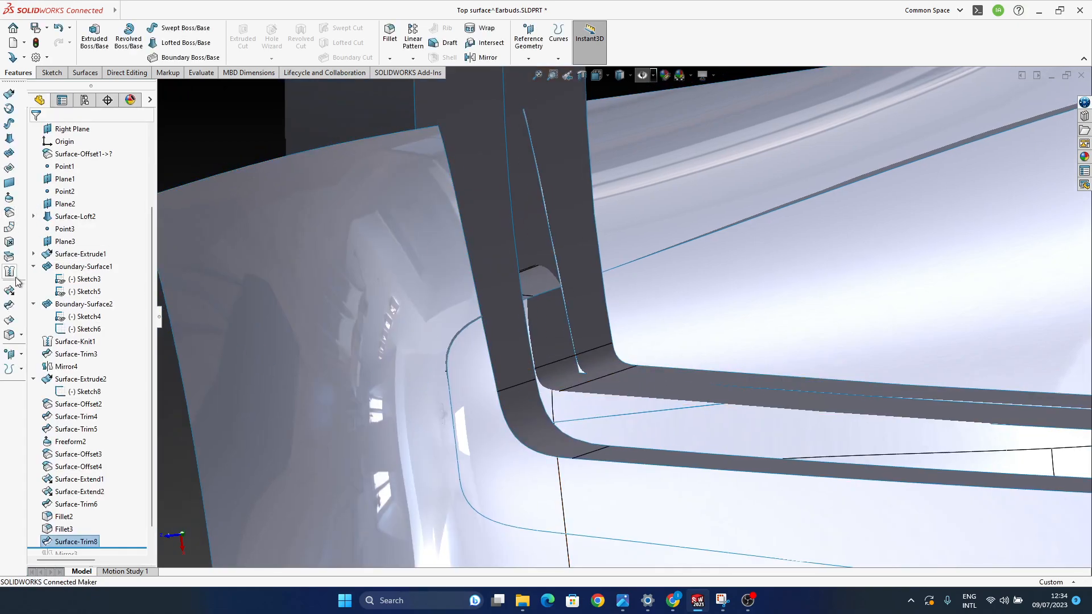
{"action": "left_click", "coordinate": [9, 305]}
{"action": "left_click", "coordinate": [642, 379]}
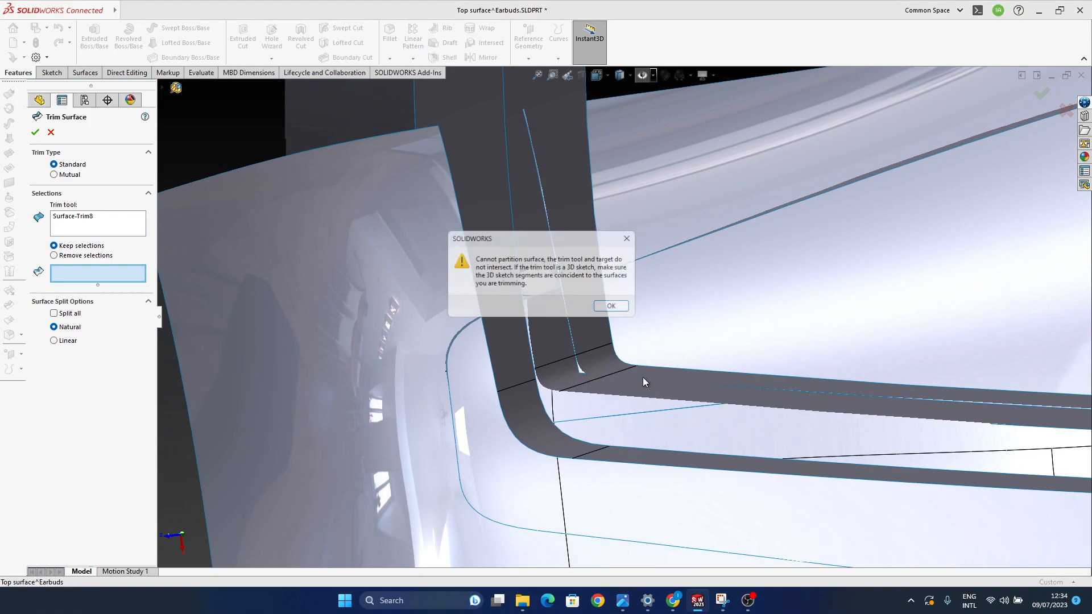
{"action": "left_click", "coordinate": [611, 309]}
{"action": "middle_click_drag", "start_coordinate": [566, 364], "coordinate": [580, 318]}
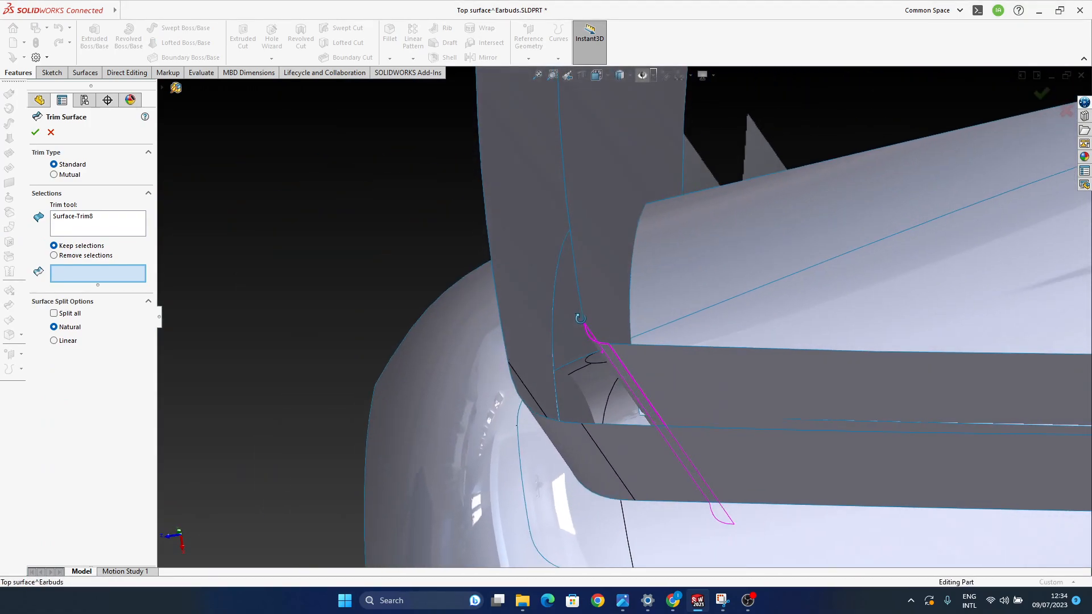
{"action": "right_click", "coordinate": [83, 220]}
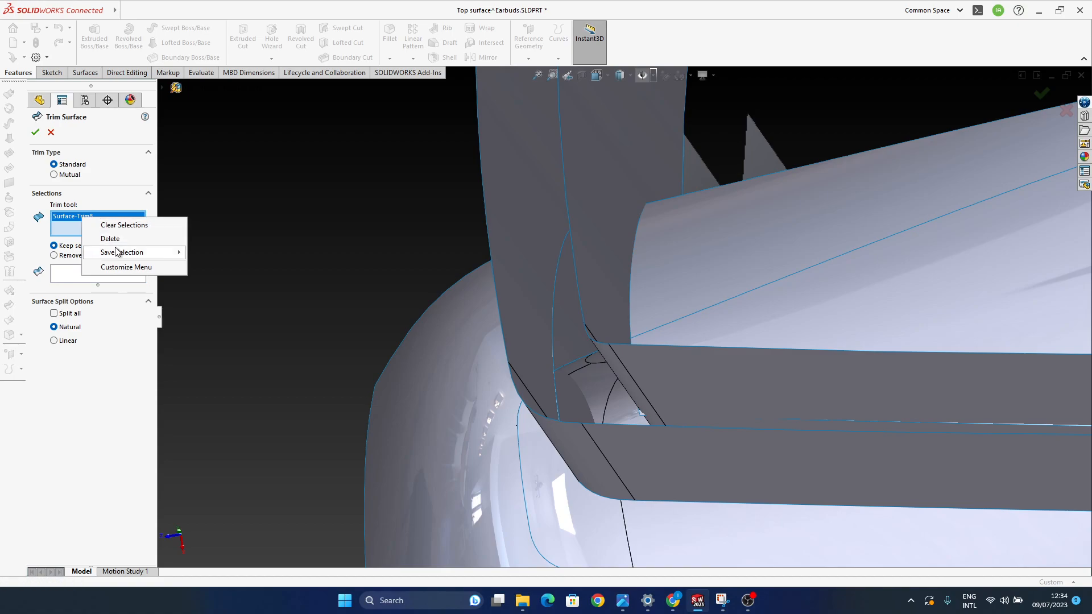
{"action": "left_click", "coordinate": [118, 229]}
{"action": "left_click", "coordinate": [649, 368]}
{"action": "middle_click_drag", "start_coordinate": [703, 454], "coordinate": [693, 417]}
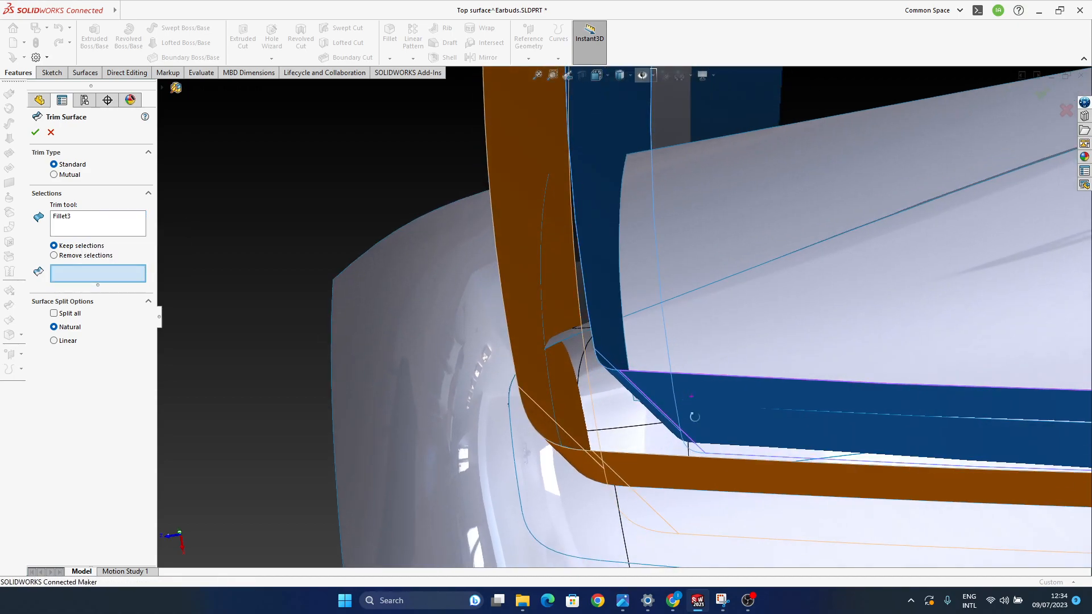
{"action": "left_click", "coordinate": [743, 376]}
{"action": "key", "text": "Return"}
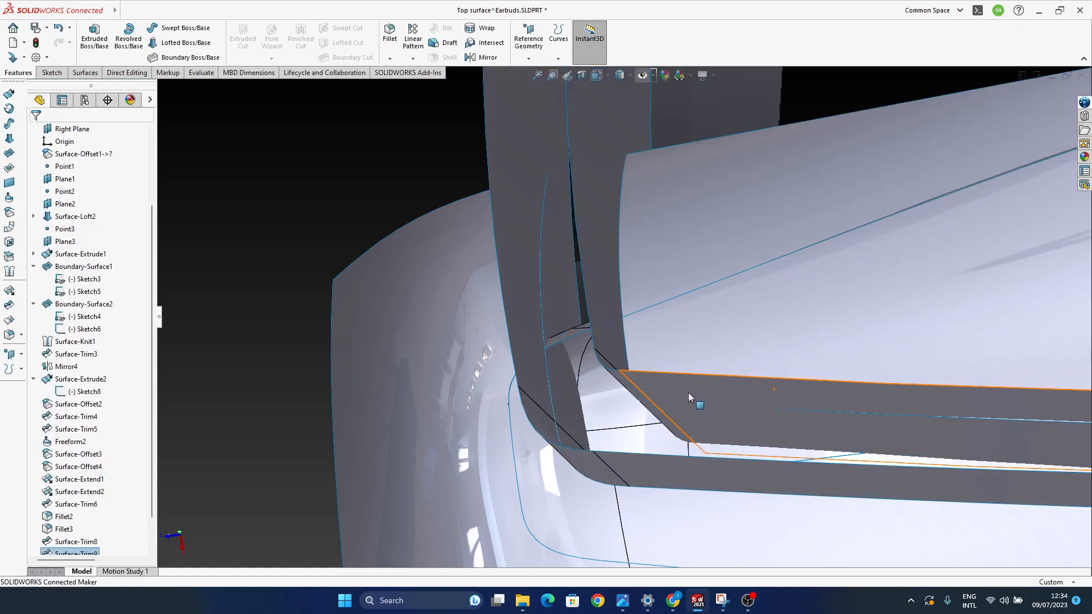
Step: Hide the inner Surface-Extrude2 walls and examine the gap and rounded corner between the trimmed panel and the surrounding surface
{"action": "left_click", "coordinate": [689, 392]}
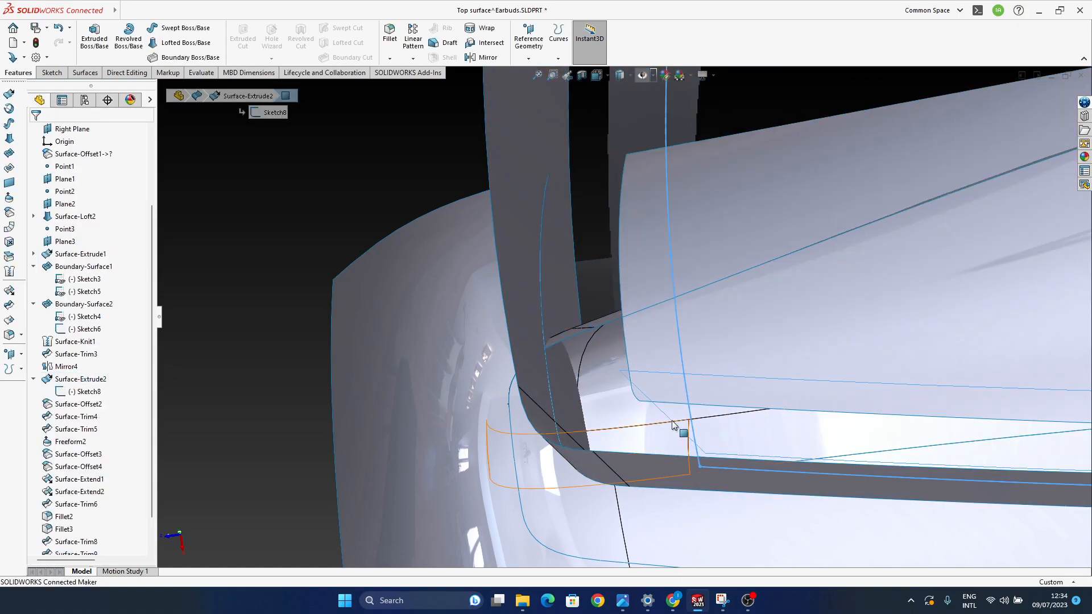
{"action": "scroll", "coordinate": [665, 399], "scroll_direction": "down", "scroll_amount": 8}
{"action": "scroll", "coordinate": [603, 347], "scroll_direction": "up", "scroll_amount": 5}
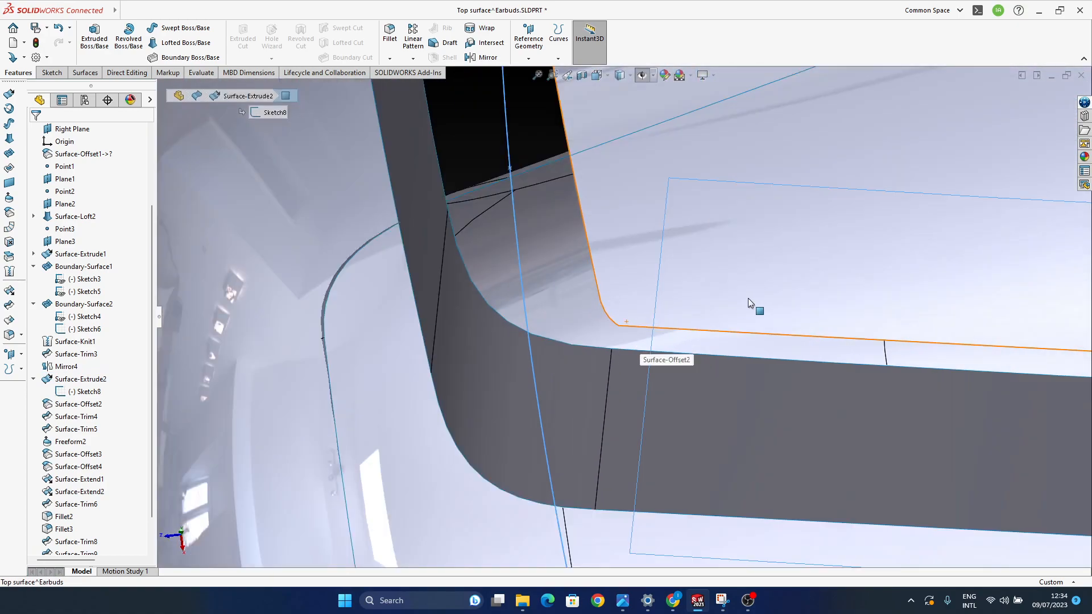
{"action": "middle_click_drag", "start_coordinate": [749, 302], "coordinate": [595, 370]}
{"action": "middle_click_drag", "start_coordinate": [565, 419], "coordinate": [482, 370]}
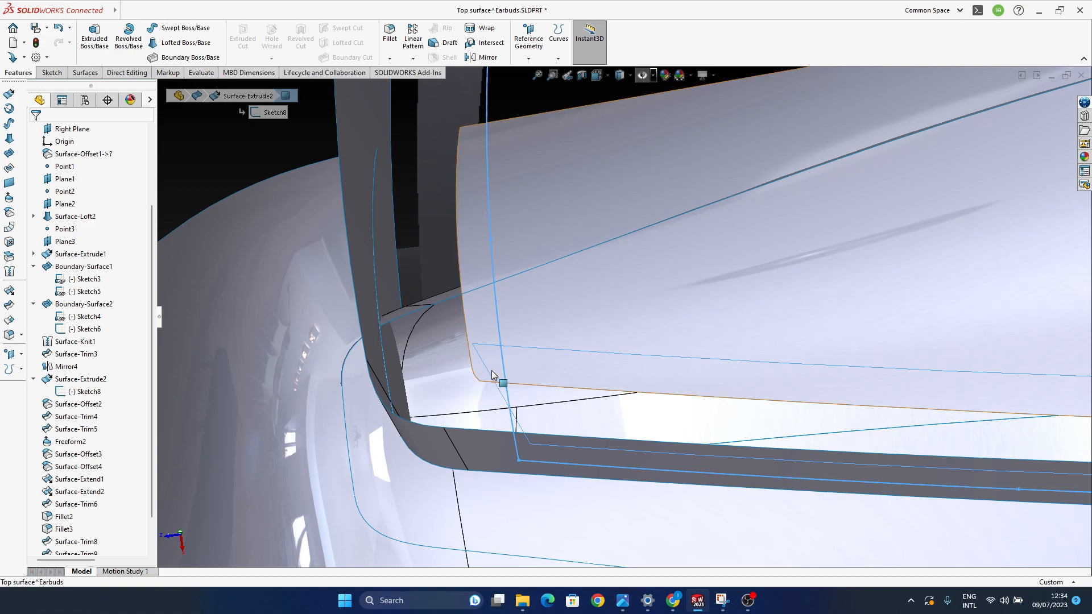
Step: Undo the hiding of the inner walls and delete the 1 mm fillet on their corner
{"action": "key", "text": "ctrl+z"}
{"action": "middle_click_drag", "start_coordinate": [532, 397], "coordinate": [530, 333]}
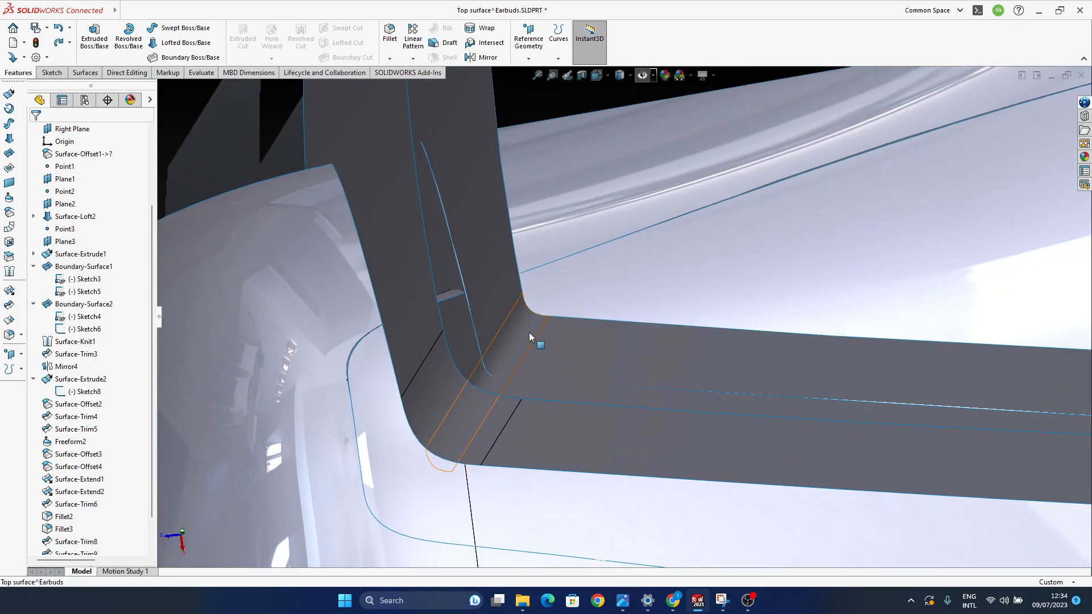
{"action": "left_click", "coordinate": [530, 335]}
{"action": "key", "text": "Delete"}
{"action": "key", "text": "Return"}
{"action": "middle_click_drag", "start_coordinate": [647, 424], "coordinate": [595, 396]}
{"action": "scroll", "coordinate": [53, 505], "scroll_direction": "down", "scroll_amount": 1}
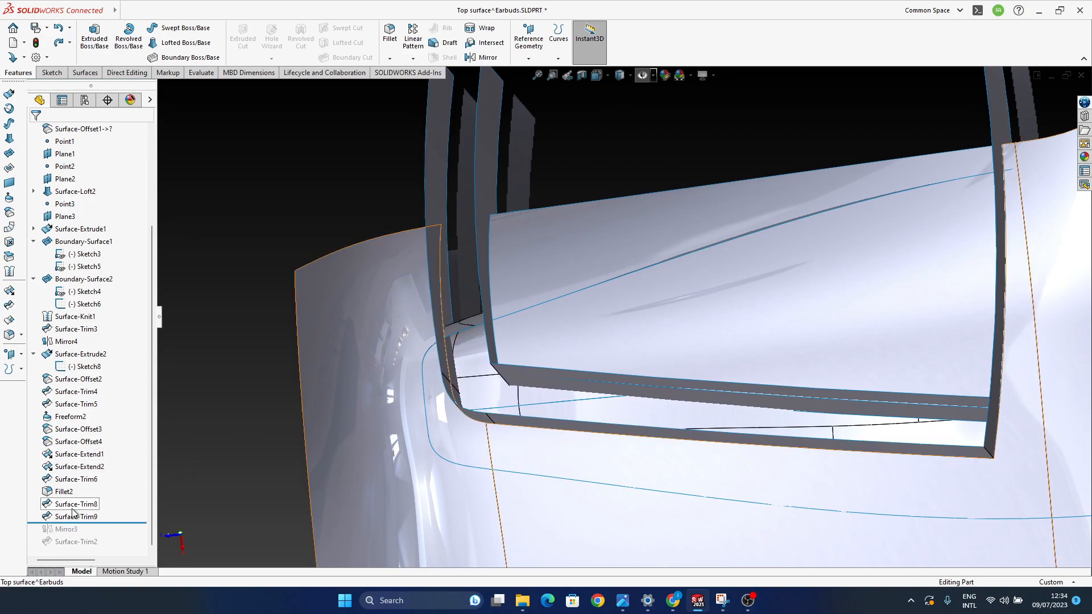
Step: Offset the two faces of the inner Surface-Extrude2 walls by 0.5 mm, with the direction flipped toward the inside of the panel
{"action": "mouse_move", "coordinate": [604, 389]}
{"action": "middle_mouse_down"}
{"action": "mouse_move", "coordinate": [595, 395]}
{"action": "mouse_move", "coordinate": [606, 381]}
{"action": "middle_mouse_up"}
{"action": "mouse_move", "coordinate": [518, 373]}
{"action": "middle_mouse_down"}
{"action": "mouse_move", "coordinate": [546, 364]}
{"action": "mouse_move", "coordinate": [523, 349]}
{"action": "mouse_move", "coordinate": [600, 383]}
{"action": "mouse_move", "coordinate": [663, 383]}
{"action": "mouse_move", "coordinate": [529, 372]}
{"action": "middle_mouse_up"}
{"action": "middle_click_drag", "start_coordinate": [732, 397], "coordinate": [529, 368]}
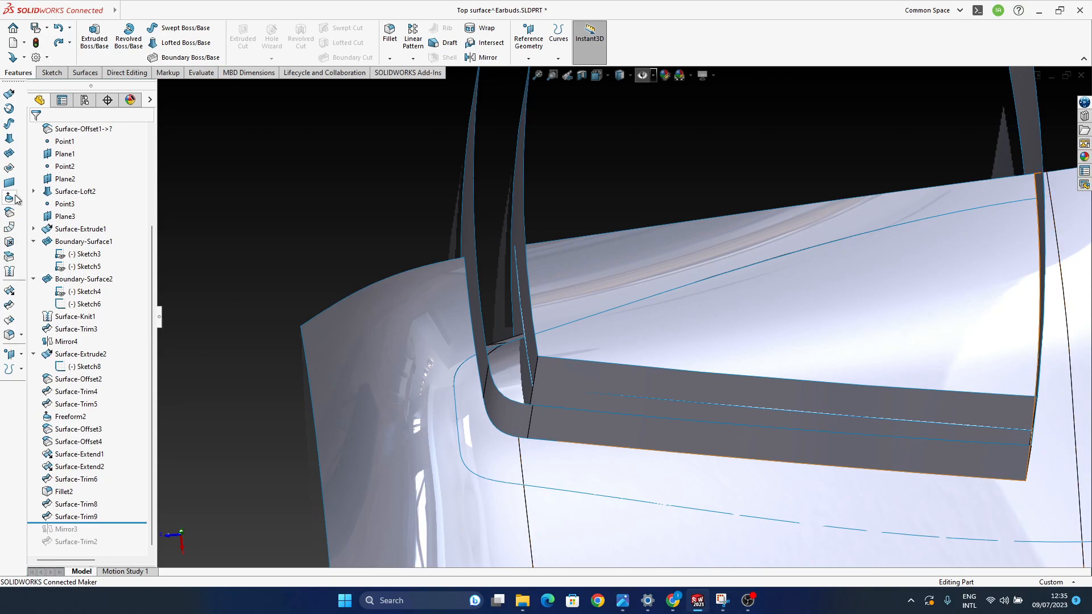
{"action": "left_click", "coordinate": [10, 242]}
{"action": "left_click", "coordinate": [535, 364]}
{"action": "left_click", "coordinate": [683, 424]}
{"action": "middle_click_drag", "start_coordinate": [684, 437], "coordinate": [629, 401]}
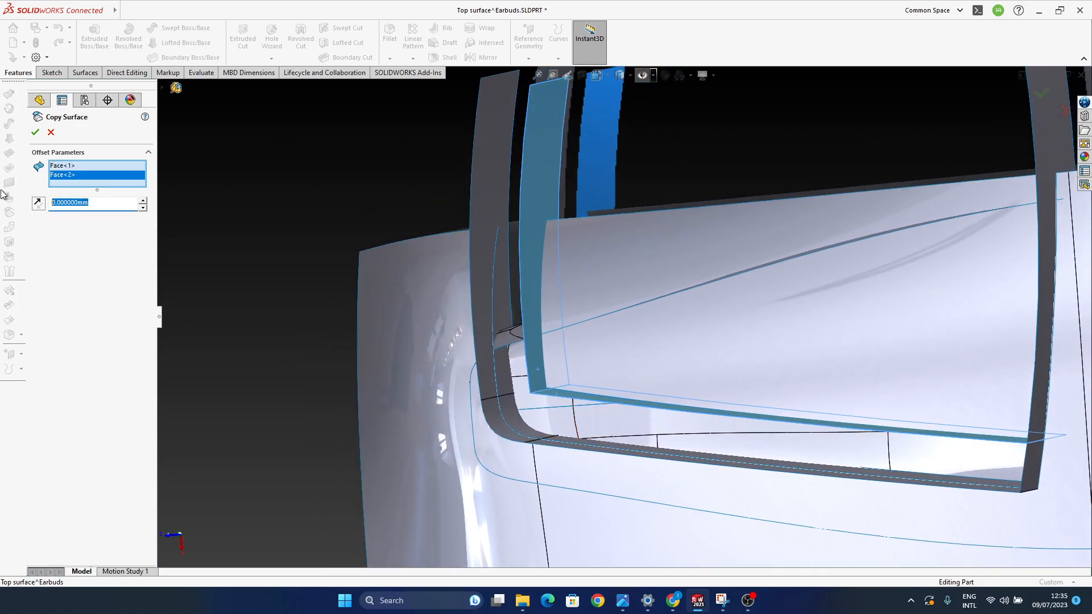
{"action": "middle_click_drag", "start_coordinate": [594, 462], "coordinate": [578, 399]}
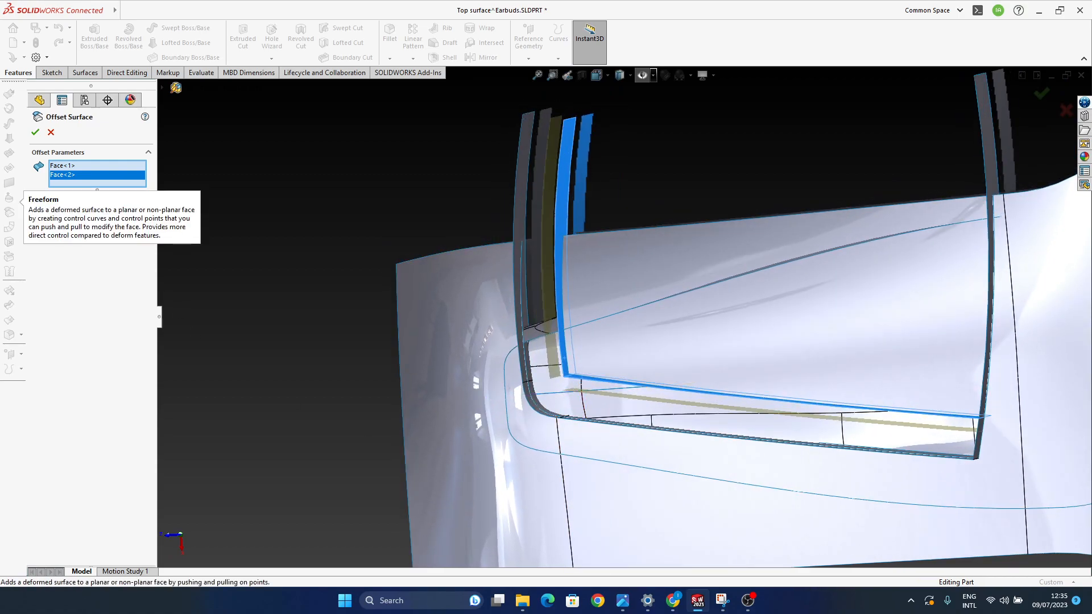
{"action": "middle_click_drag", "start_coordinate": [549, 349], "coordinate": [573, 375]}
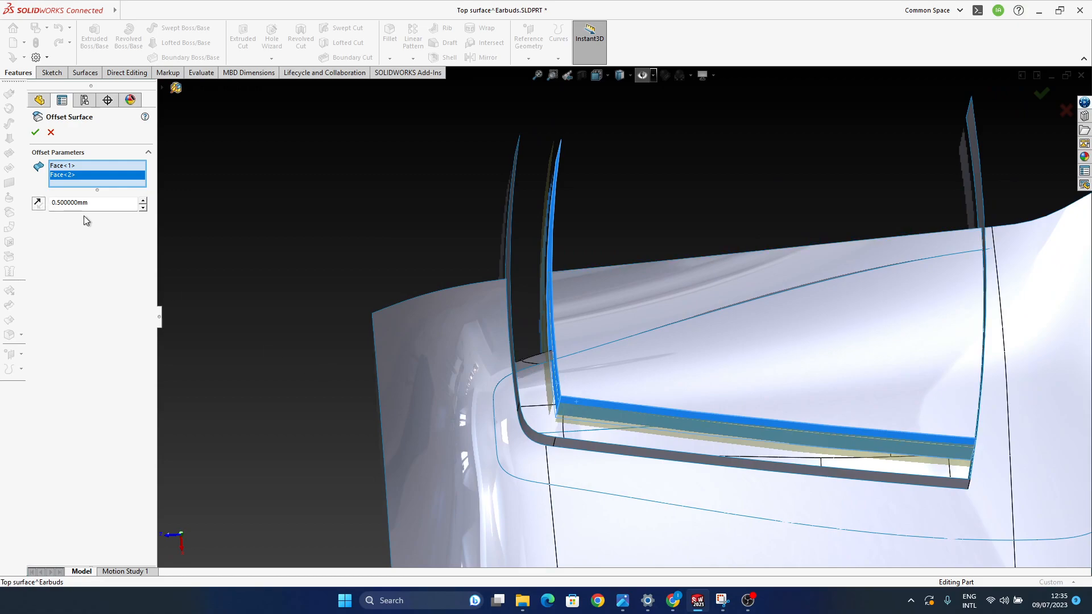
{"action": "left_click", "coordinate": [39, 203]}
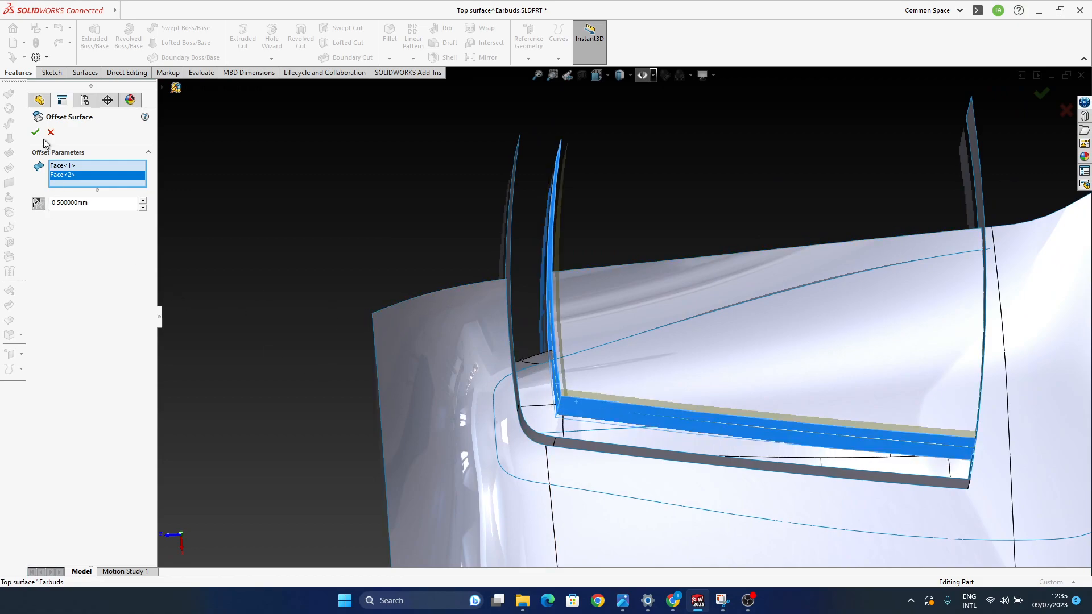
{"action": "left_click", "coordinate": [35, 133]}
Step: Hide the original Surface-Extrude2 walls, leaving the new offset walls displayed
{"action": "middle_click_drag", "start_coordinate": [627, 442], "coordinate": [626, 390]}
{"action": "left_click", "coordinate": [586, 394]}
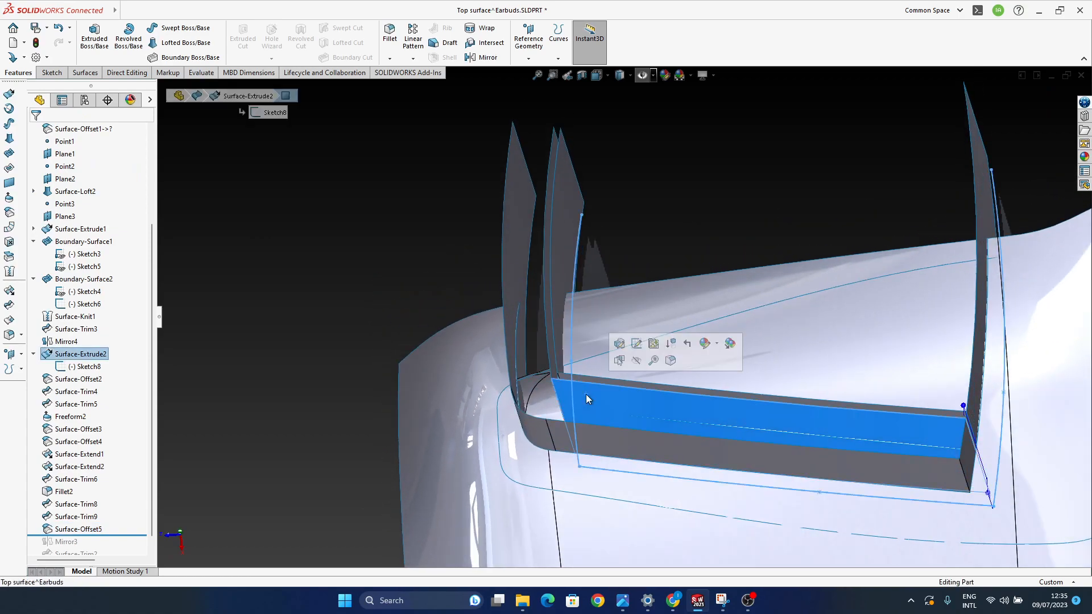
{"action": "left_click", "coordinate": [636, 360]}
Step: Save the part to this PC and extend the far end edge of the inner offset long wall by 6 mm as the same surface
{"action": "middle_click_drag", "start_coordinate": [902, 513], "coordinate": [842, 411]}
{"action": "scroll", "coordinate": [868, 433], "scroll_direction": "down", "scroll_amount": 5}
{"action": "middle_click", "coordinate": [830, 403]}
{"action": "scroll", "coordinate": [841, 409], "scroll_direction": "down", "scroll_amount": 4}
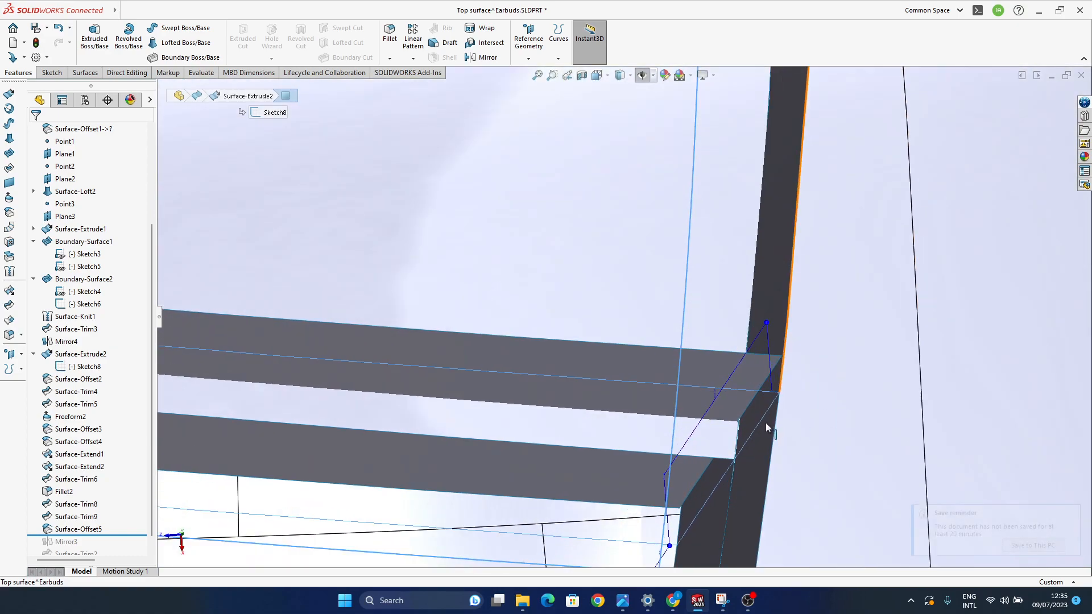
{"action": "left_click", "coordinate": [9, 292]}
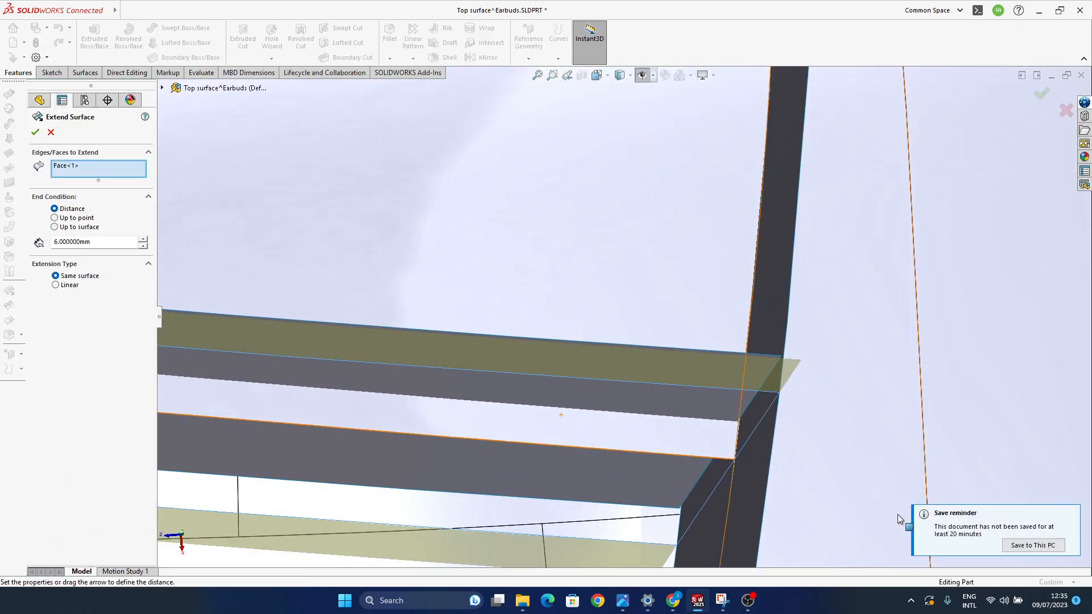
{"action": "key", "text": "Return"}
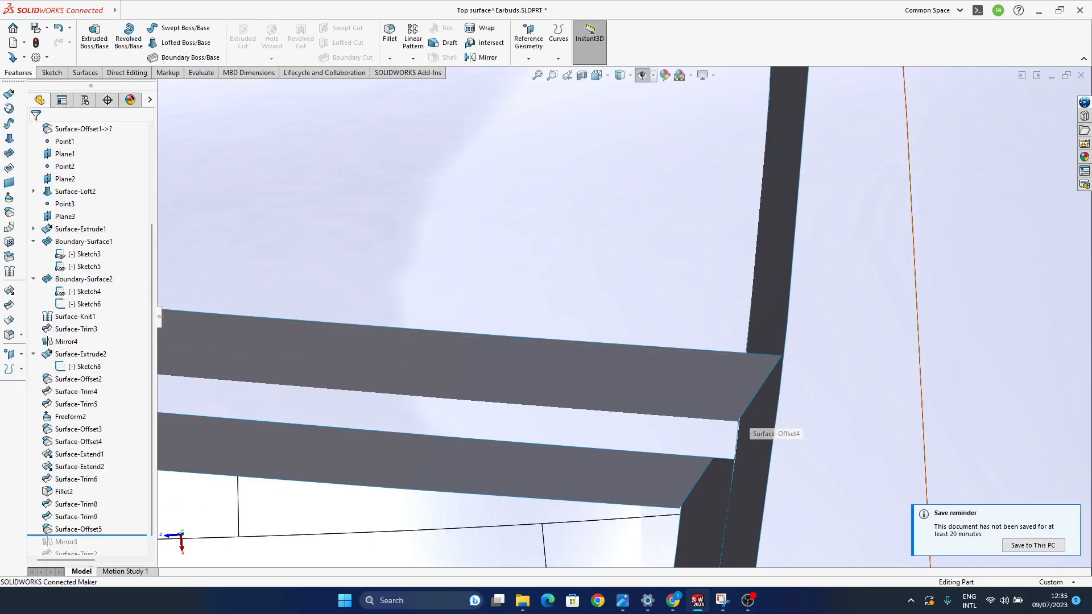
{"action": "left_click", "coordinate": [1045, 546]}
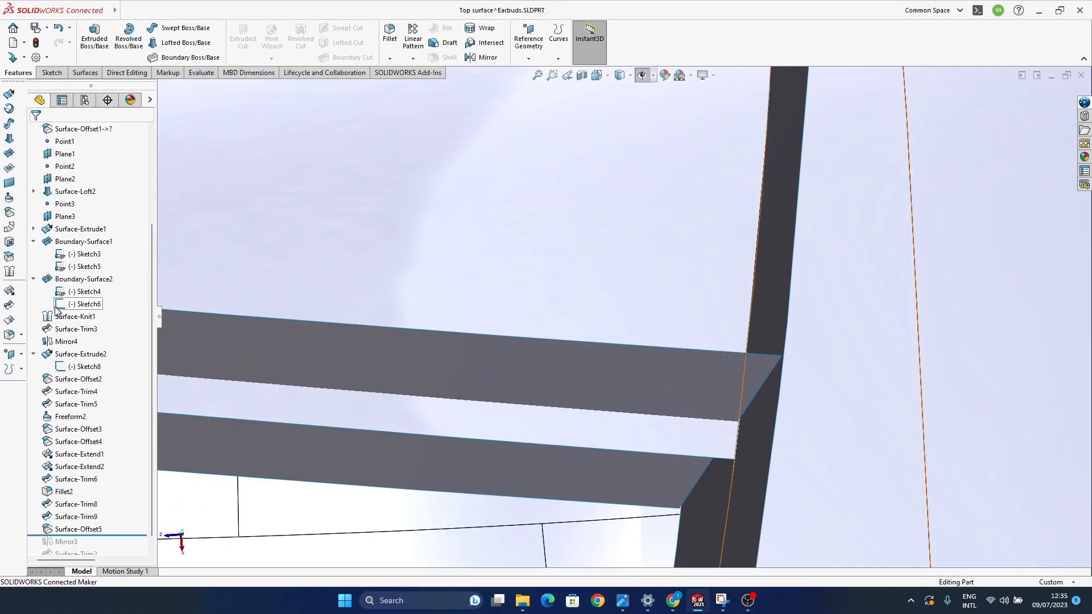
{"action": "left_click", "coordinate": [9, 307]}
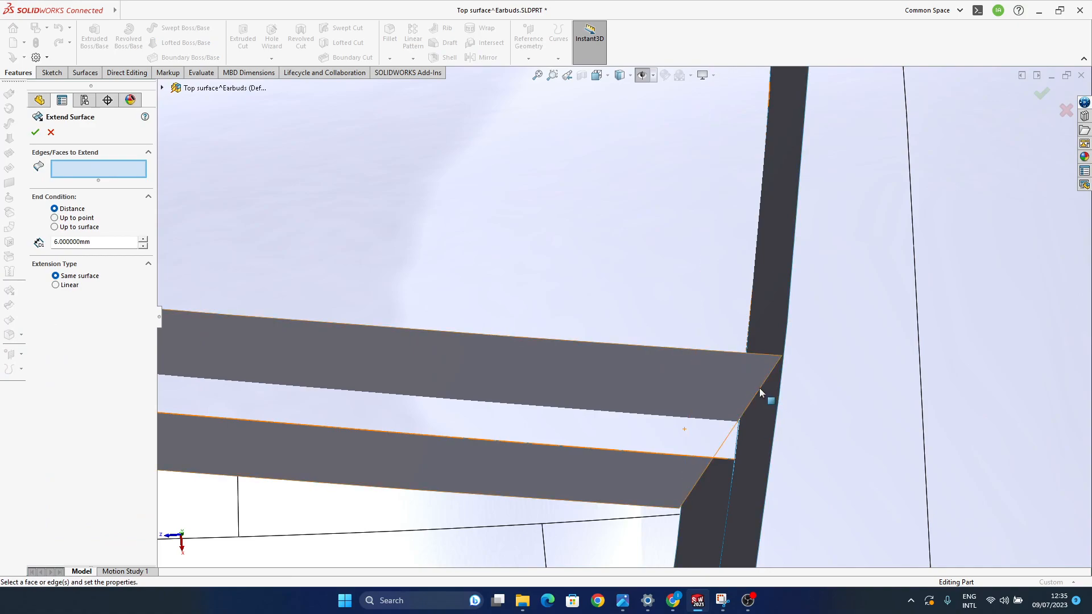
{"action": "left_click", "coordinate": [760, 389]}
{"action": "middle_click_drag", "start_coordinate": [725, 453], "coordinate": [689, 388]}
{"action": "scroll", "coordinate": [688, 388], "scroll_direction": "up", "scroll_amount": 2}
{"action": "left_click", "coordinate": [1042, 94]}
Step: Fillet the corner edge of the inner offset walls with a 1 mm curvature-continuous radius
{"action": "middle_click_drag", "start_coordinate": [675, 449], "coordinate": [688, 462], "text": "ctrl"}
{"action": "middle_click_drag", "start_coordinate": [165, 341], "coordinate": [676, 421], "text": "ctrl"}
{"action": "scroll", "coordinate": [675, 422], "scroll_direction": "up", "scroll_amount": 2}
{"action": "middle_click_drag", "start_coordinate": [486, 360], "coordinate": [516, 368], "text": "ctrl"}
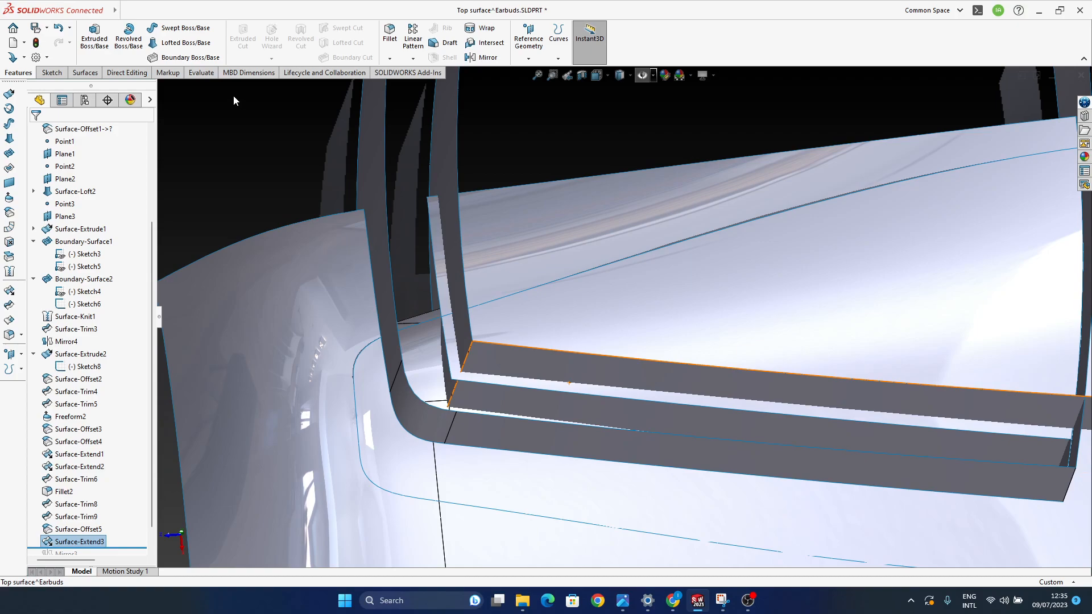
{"action": "left_click", "coordinate": [234, 96]}
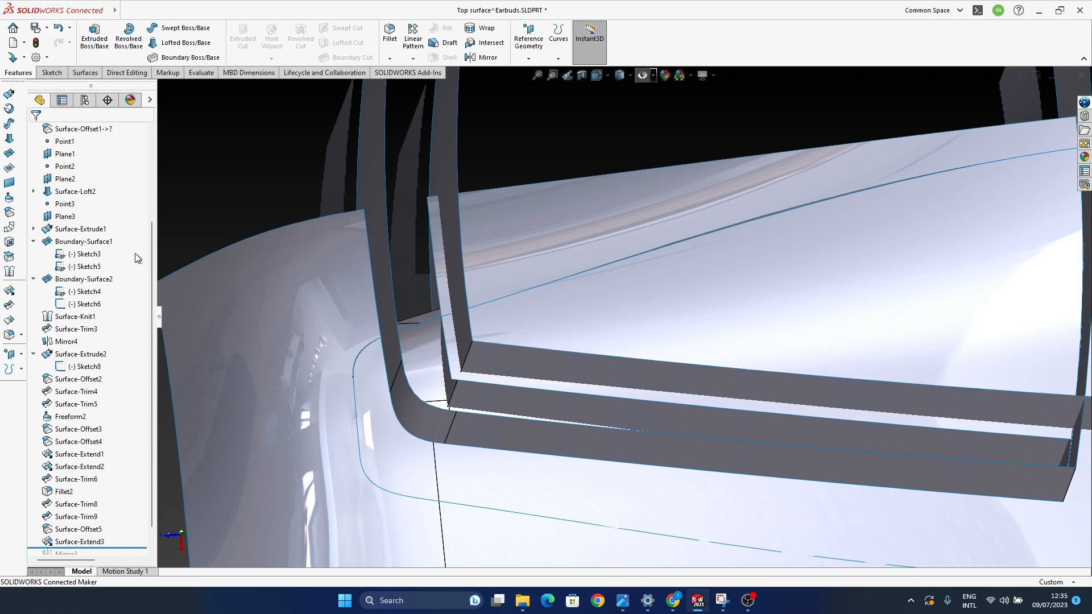
{"action": "left_click", "coordinate": [465, 360]}
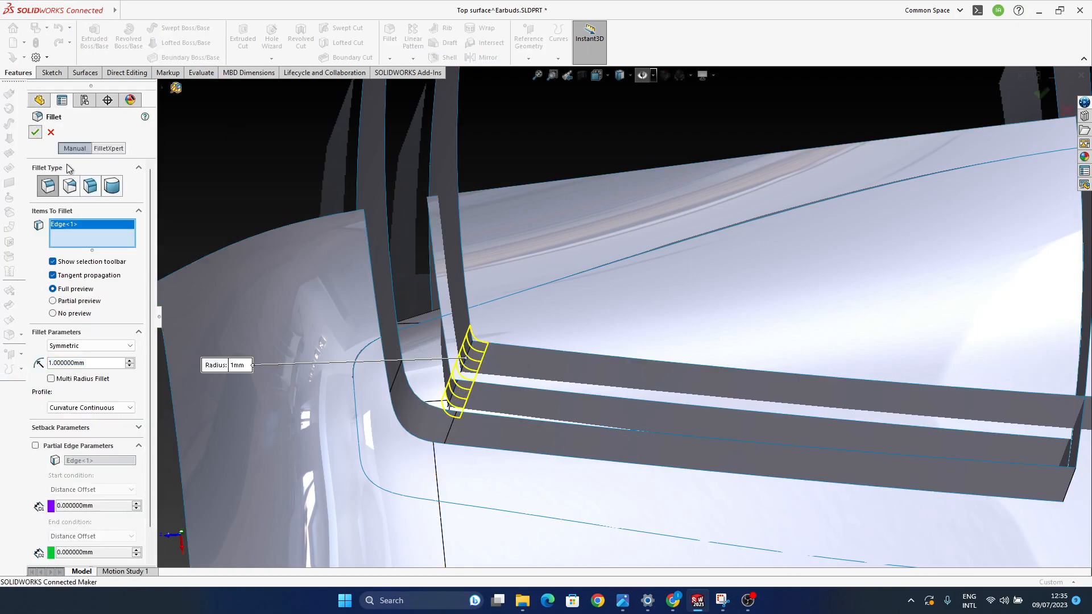
{"action": "left_click", "coordinate": [35, 132]}
Step: Select the Surface-Offset5 feature and examine the inner offset walls against the panel edge
{"action": "scroll", "coordinate": [578, 383], "scroll_direction": "up", "scroll_amount": 3}
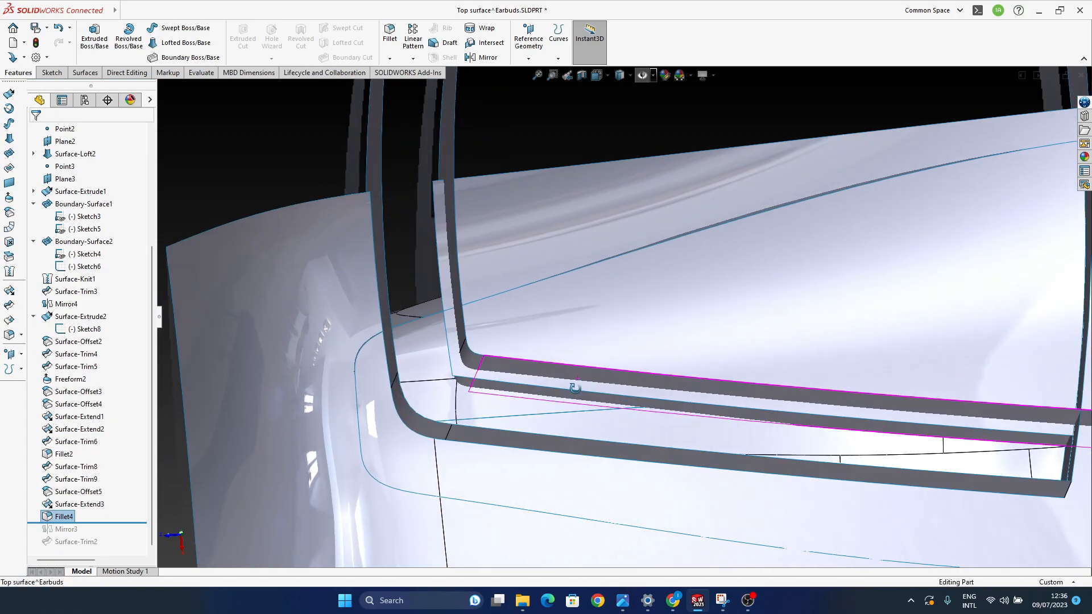
{"action": "scroll", "coordinate": [681, 418], "scroll_direction": "down", "scroll_amount": 3}
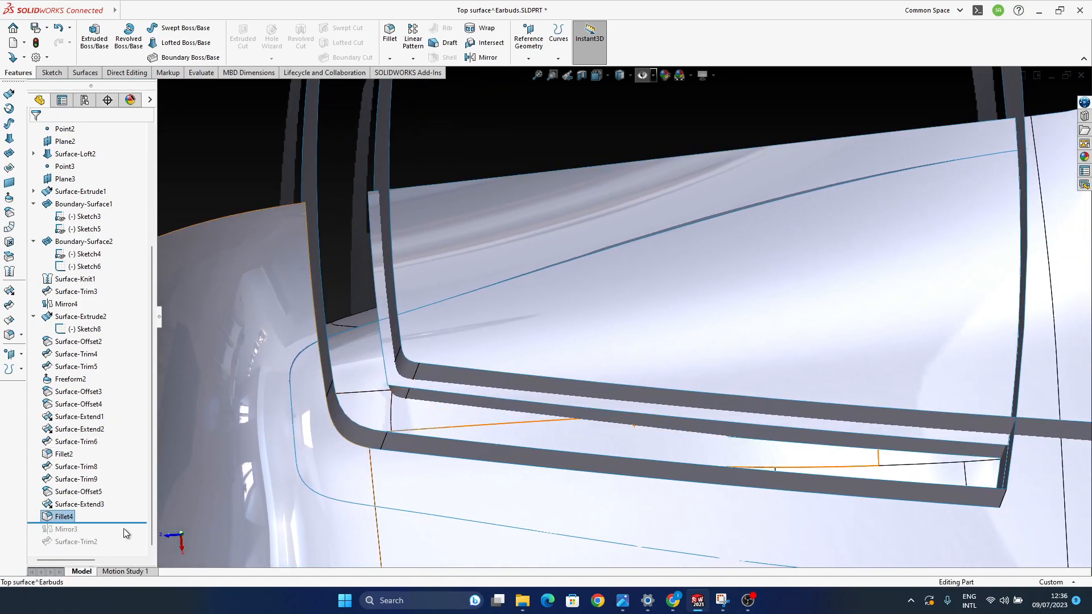
{"action": "left_click", "coordinate": [78, 492]}
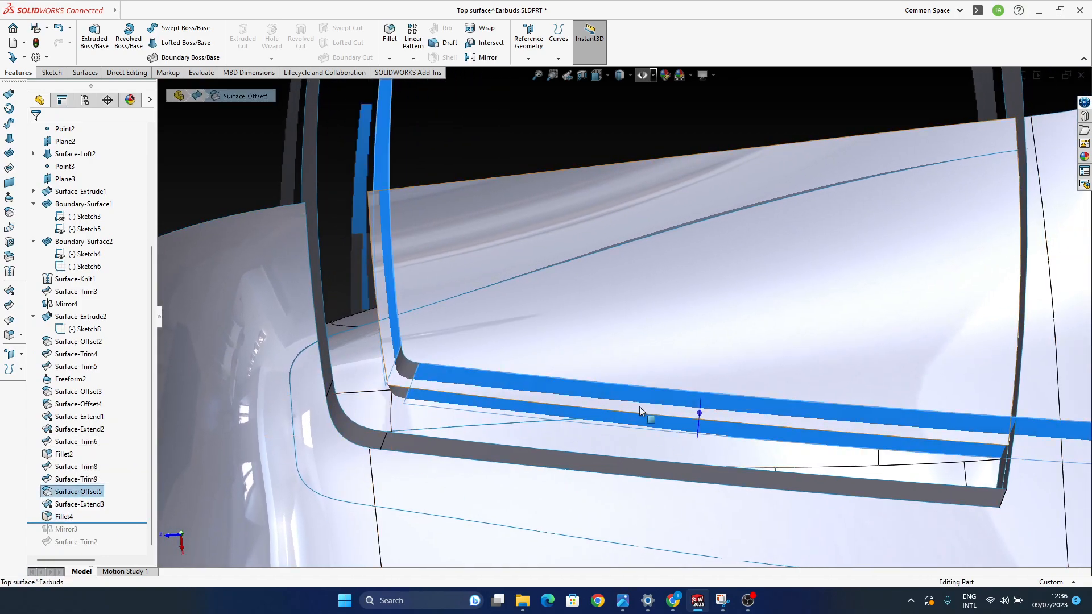
Step: Set the offset distance of the highlighted surface along the raised panel's border to 0.2
{"action": "scroll", "coordinate": [638, 408], "scroll_direction": "down", "scroll_amount": 3}
{"action": "scroll", "coordinate": [710, 413], "scroll_direction": "down", "scroll_amount": 2}
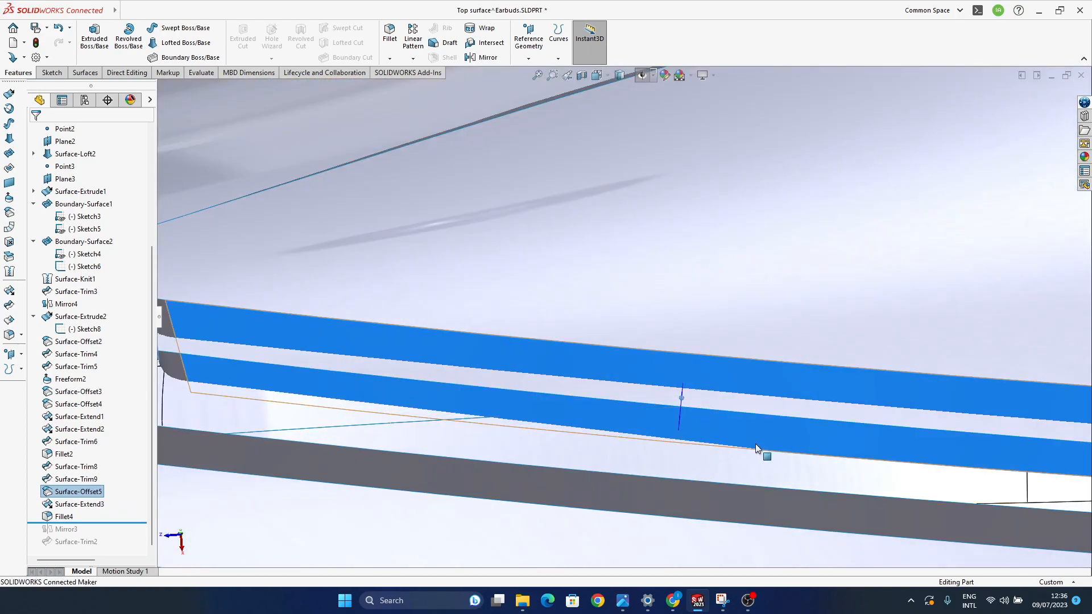
{"action": "middle_click_drag", "start_coordinate": [684, 401], "coordinate": [592, 396]}
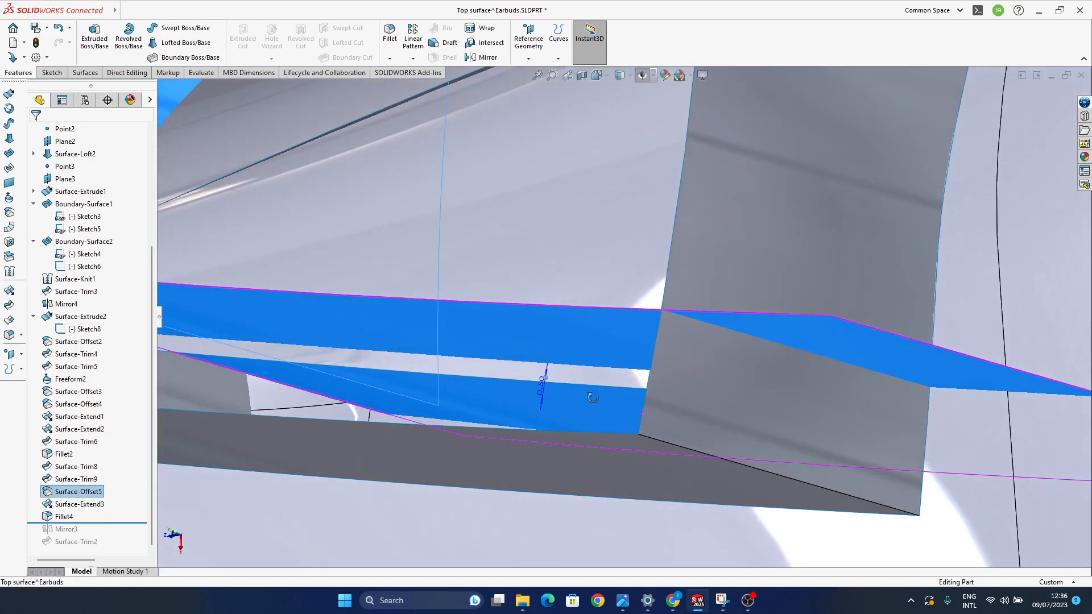
{"action": "left_click", "coordinate": [541, 389]}
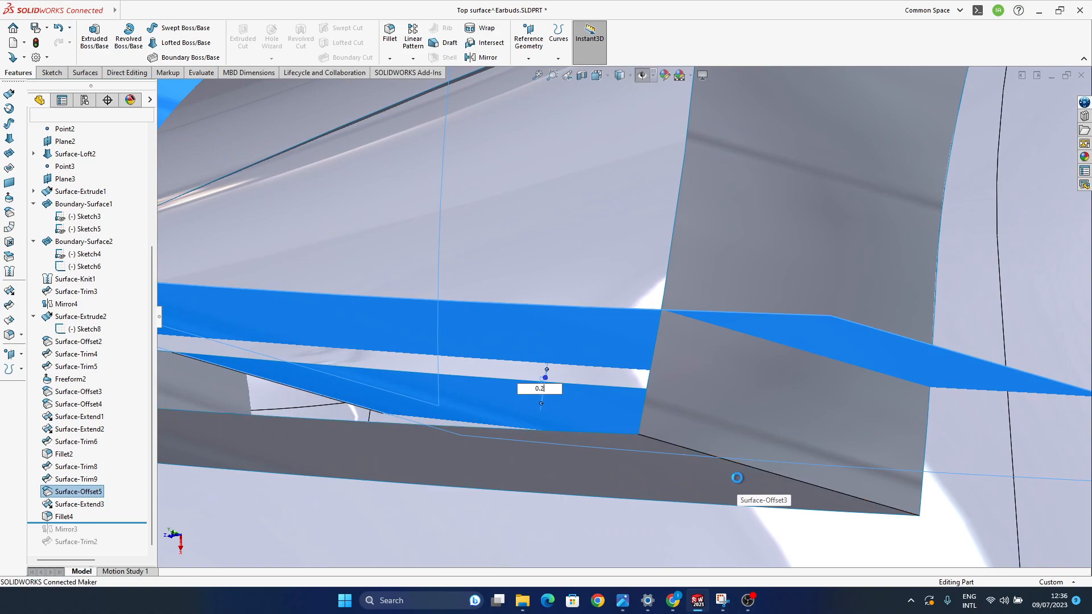
{"action": "key", "text": "Return"}
{"action": "middle_click_drag", "start_coordinate": [732, 470], "coordinate": [1030, 124]}
{"action": "middle_click_drag", "start_coordinate": [836, 432], "coordinate": [578, 405]}
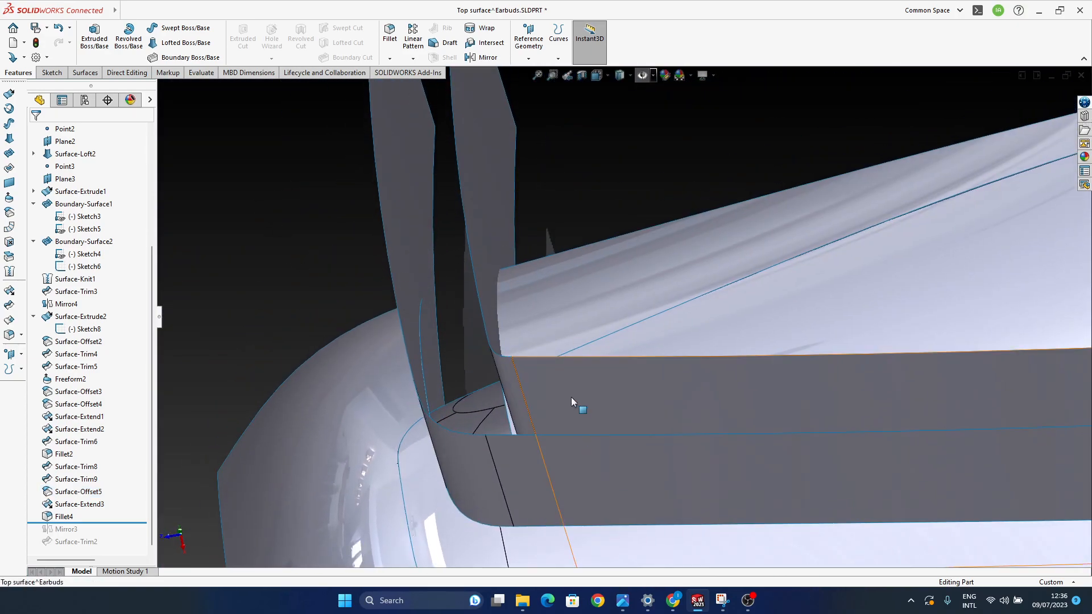
{"action": "left_click", "coordinate": [573, 398]}
{"action": "middle_click_drag", "start_coordinate": [647, 520], "coordinate": [585, 412]}
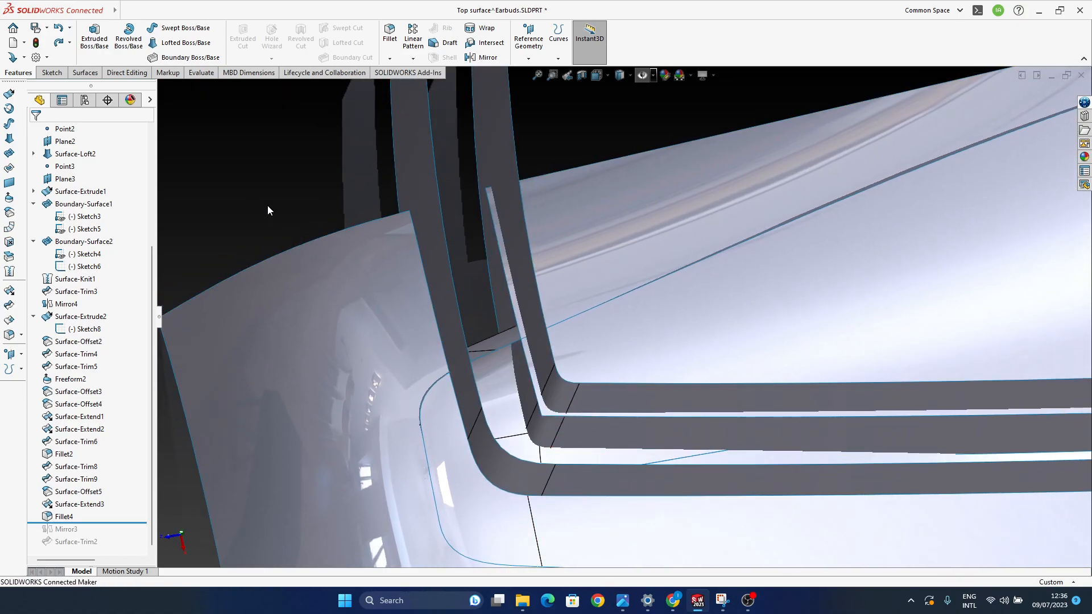
Step: Trim the raised top panel with the filleted offset surface, keeping its large inner portion, and hide the trimming surface
{"action": "left_click", "coordinate": [10, 320]}
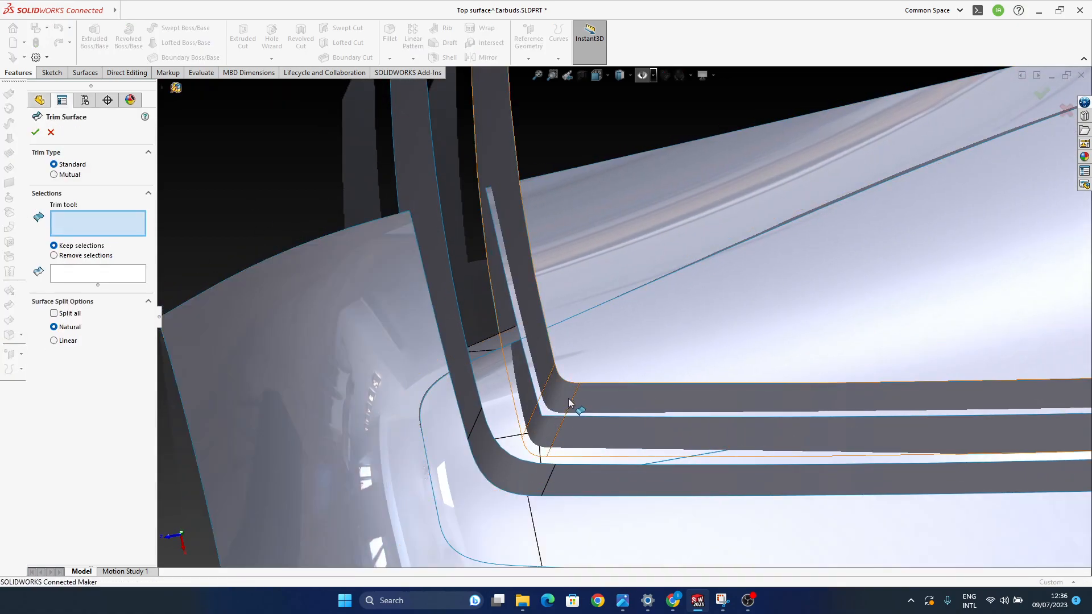
{"action": "left_click", "coordinate": [628, 426]}
{"action": "left_click", "coordinate": [636, 349]}
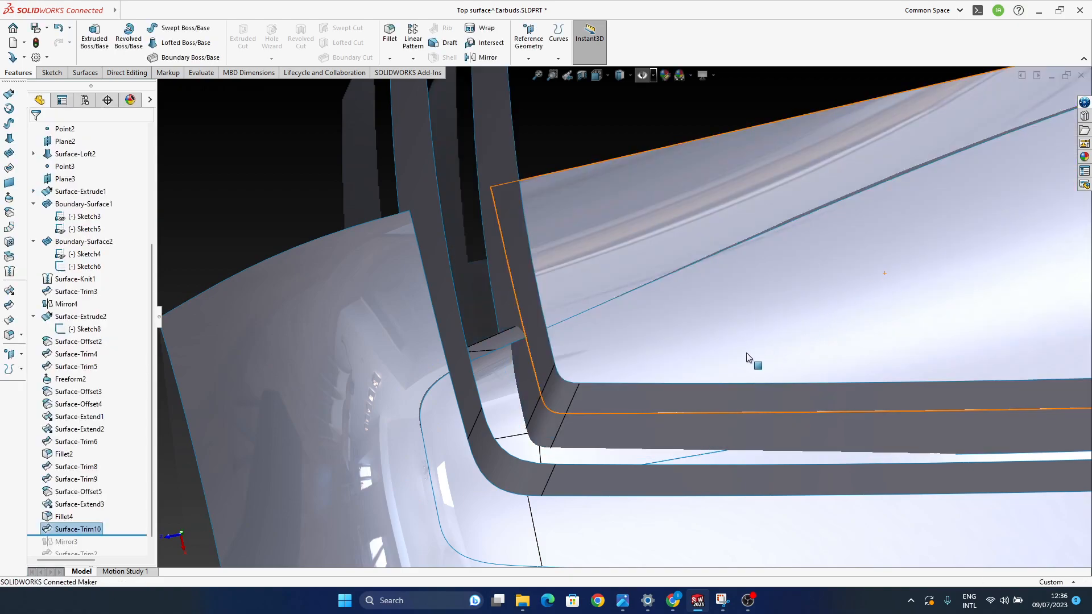
{"action": "left_click", "coordinate": [654, 402]}
{"action": "left_click", "coordinate": [703, 370]}
Step: Hide the remaining outer offset surface body bordering the opening
{"action": "middle_click_drag", "start_coordinate": [611, 386], "coordinate": [592, 414]}
{"action": "left_click", "coordinate": [591, 422]}
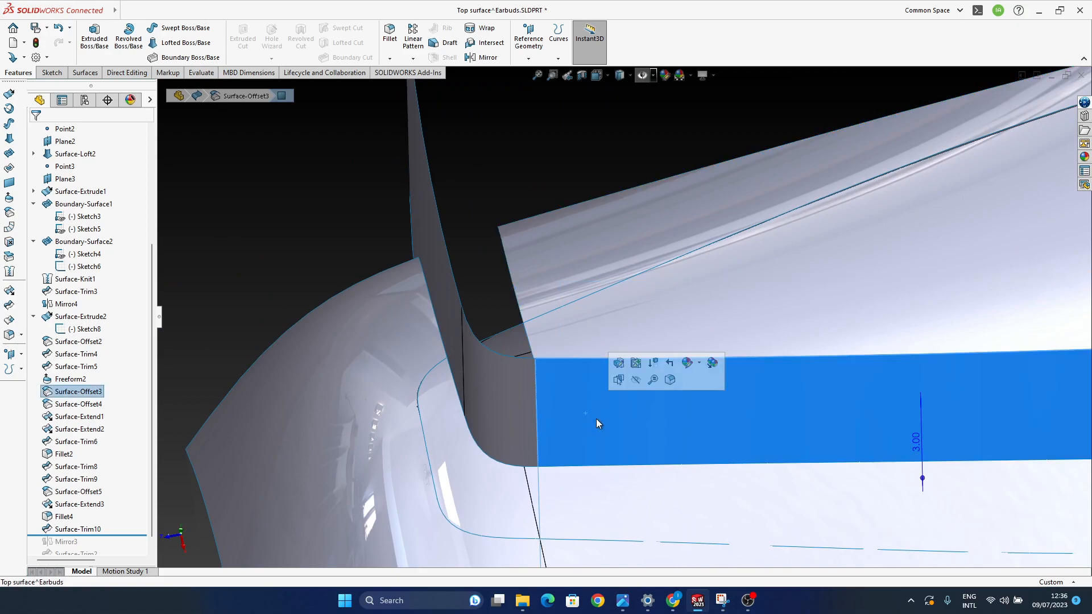
{"action": "left_click", "coordinate": [636, 380]}
Step: Examine the open gap between the trimmed raised panel and the surrounding shell from several angles
{"action": "middle_click_drag", "start_coordinate": [685, 461], "coordinate": [672, 503]}
{"action": "middle_click_drag", "start_coordinate": [359, 415], "coordinate": [544, 390], "text": "ctrl"}
{"action": "scroll", "coordinate": [533, 364], "scroll_direction": "down", "scroll_amount": 3}
{"action": "middle_click_drag", "start_coordinate": [532, 344], "coordinate": [553, 367], "text": "ctrl"}
{"action": "left_click", "coordinate": [449, 169]}
{"action": "mouse_move", "coordinate": [755, 325]}
{"action": "middle_mouse_down"}
{"action": "mouse_move", "coordinate": [714, 373]}
{"action": "mouse_move", "coordinate": [765, 344]}
{"action": "mouse_move", "coordinate": [619, 391]}
{"action": "mouse_move", "coordinate": [630, 463]}
{"action": "mouse_move", "coordinate": [625, 404]}
{"action": "mouse_move", "coordinate": [673, 404]}
{"action": "mouse_move", "coordinate": [626, 406]}
{"action": "mouse_move", "coordinate": [654, 297]}
{"action": "mouse_move", "coordinate": [602, 264]}
{"action": "mouse_move", "coordinate": [539, 250]}
{"action": "mouse_move", "coordinate": [512, 259]}
{"action": "mouse_move", "coordinate": [512, 278]}
{"action": "mouse_move", "coordinate": [522, 316]}
{"action": "mouse_move", "coordinate": [533, 302]}
{"action": "mouse_move", "coordinate": [533, 339]}
{"action": "mouse_move", "coordinate": [540, 325]}
{"action": "middle_mouse_up"}
{"action": "middle_click_drag", "start_coordinate": [735, 414], "coordinate": [487, 360]}
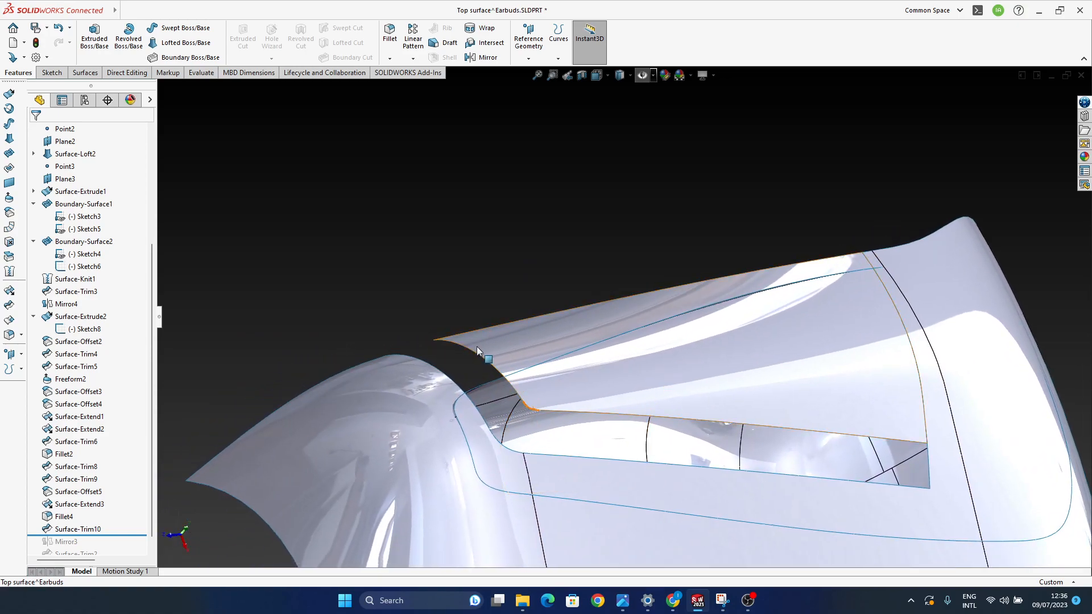
{"action": "middle_click_drag", "start_coordinate": [315, 331], "coordinate": [615, 357]}
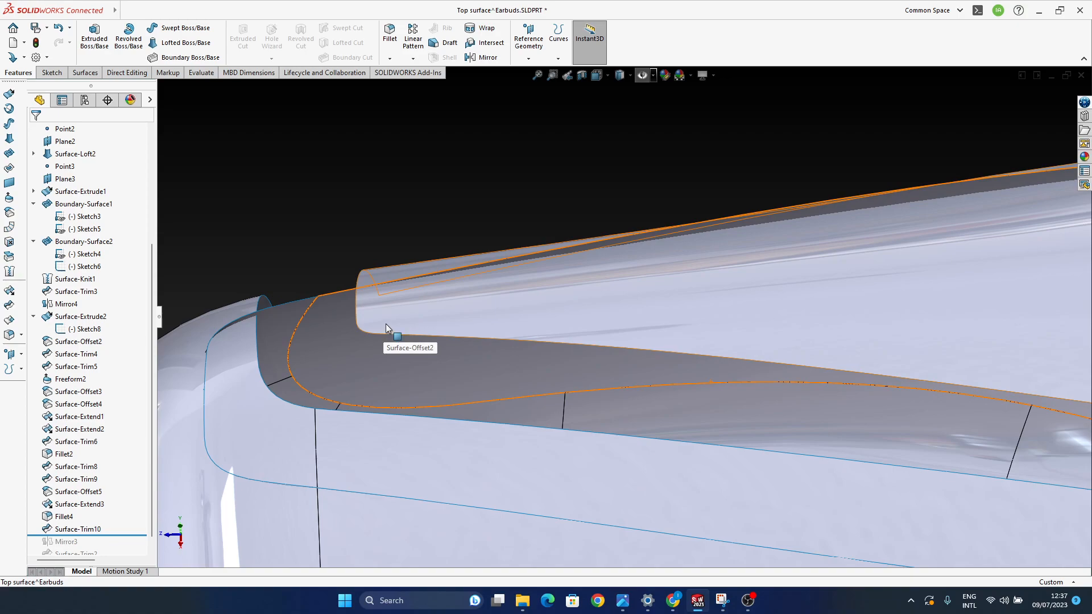
{"action": "middle_click_drag", "start_coordinate": [393, 343], "coordinate": [387, 403]}
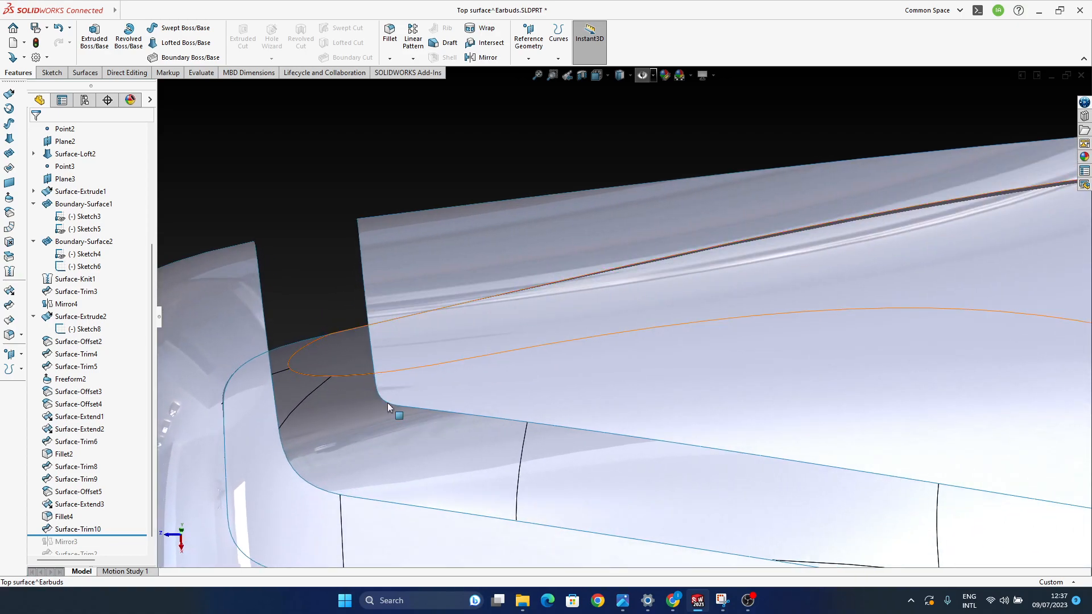
{"action": "middle_click_drag", "start_coordinate": [456, 395], "coordinate": [419, 400]}
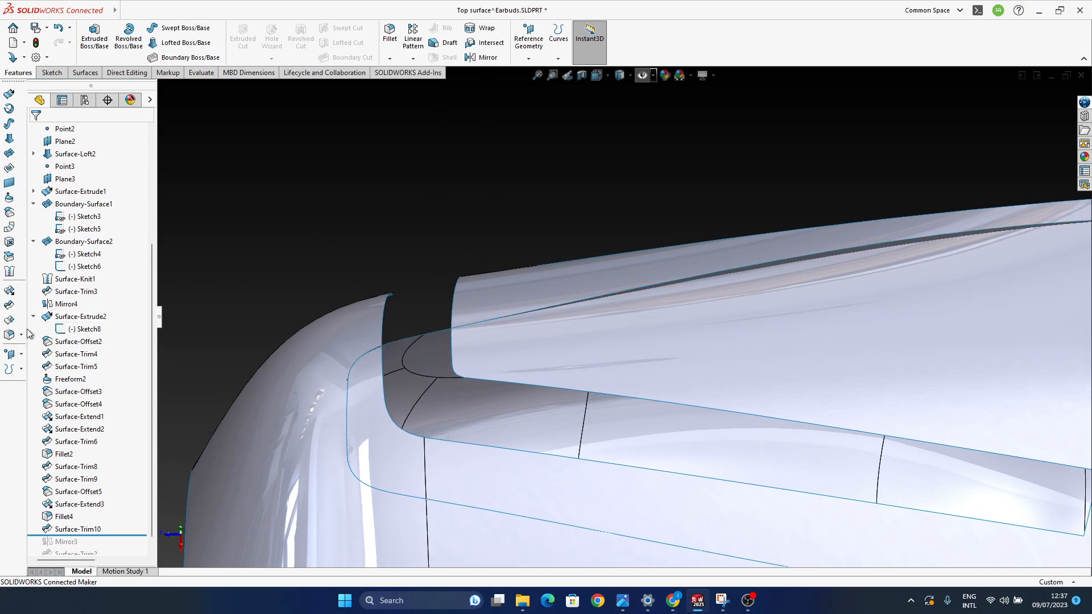
Step: Start a boundary surface across the end gap, using the facing edges of the rounded shell end and raised panel in Direction 1
{"action": "left_click", "coordinate": [9, 153]}
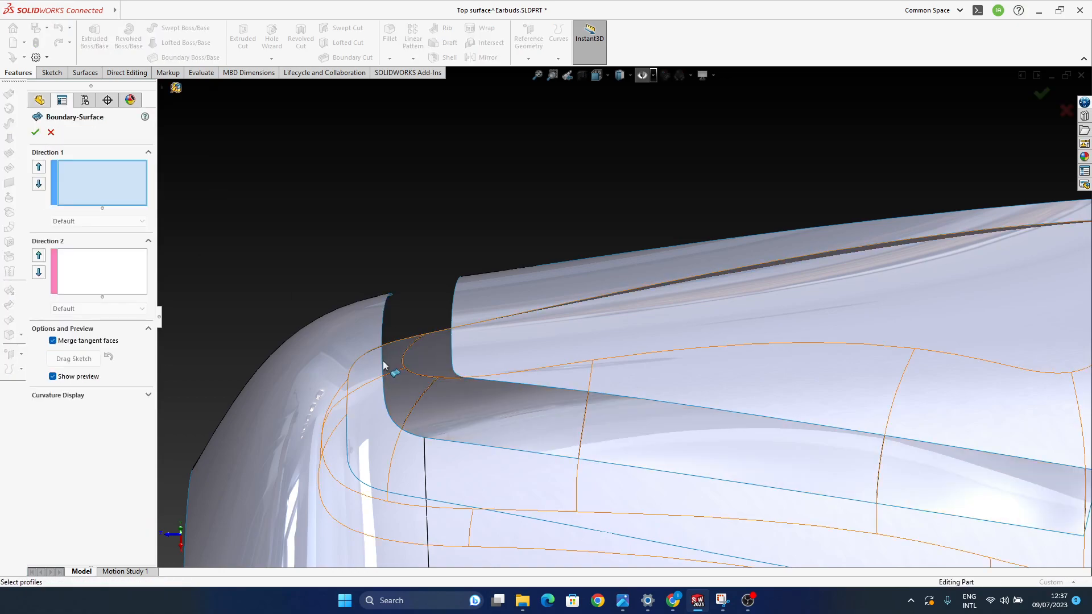
{"action": "left_click", "coordinate": [385, 369]}
{"action": "middle_click_drag", "start_coordinate": [422, 397], "coordinate": [455, 315]}
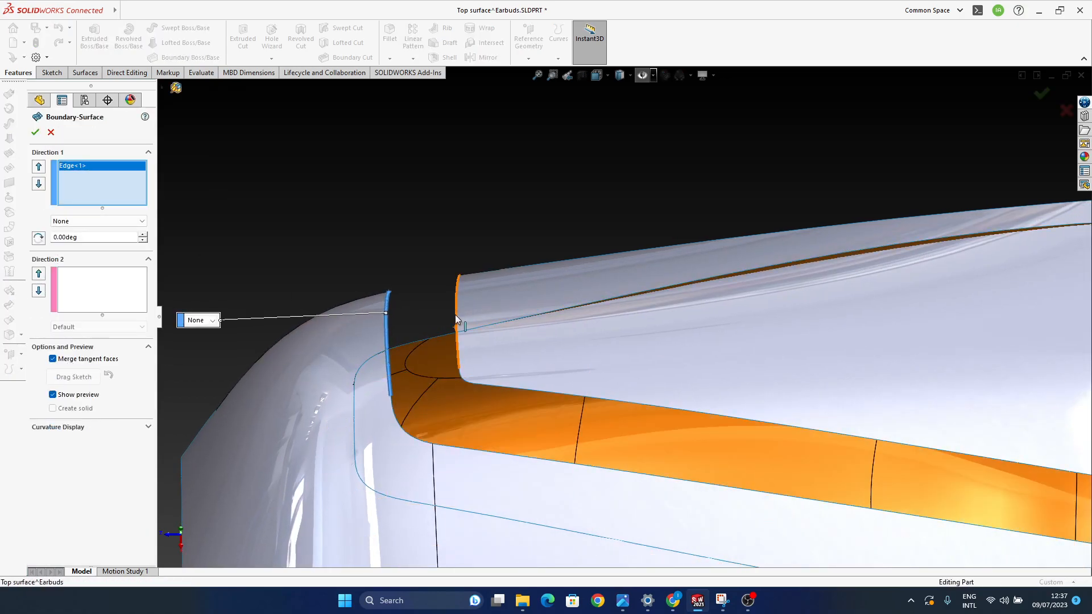
{"action": "left_click", "coordinate": [455, 315]}
{"action": "middle_click_drag", "start_coordinate": [483, 356], "coordinate": [488, 403]}
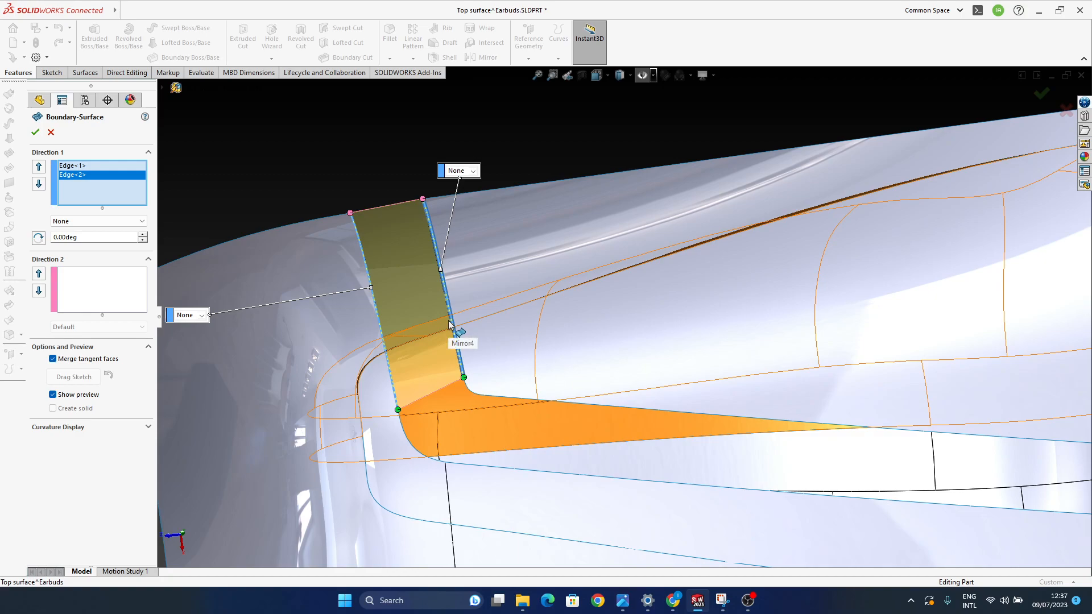
{"action": "middle_click_drag", "start_coordinate": [531, 428], "coordinate": [499, 383]}
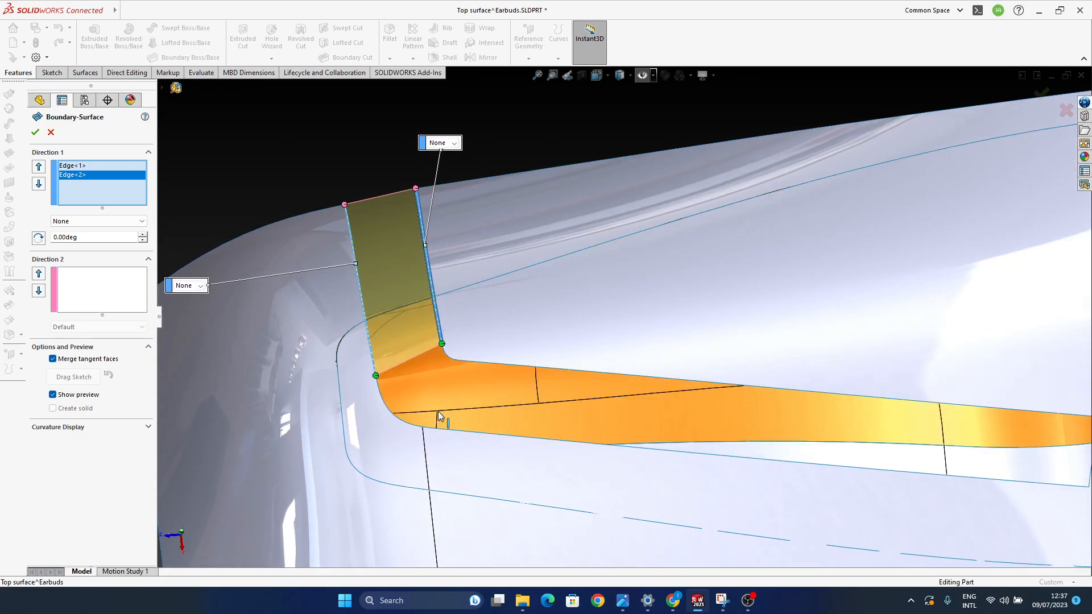
{"action": "middle_click_drag", "start_coordinate": [424, 391], "coordinate": [418, 364]}
Step: Set the boundary surface's shell-side edge to Curvature To Face, leaving the panel-side edge at None
{"action": "left_click", "coordinate": [269, 351]}
{"action": "left_click", "coordinate": [280, 385]}
{"action": "scroll", "coordinate": [459, 301], "scroll_direction": "down", "scroll_amount": 3}
{"action": "middle_click_drag", "start_coordinate": [526, 324], "coordinate": [498, 345]}
{"action": "left_click", "coordinate": [512, 156]}
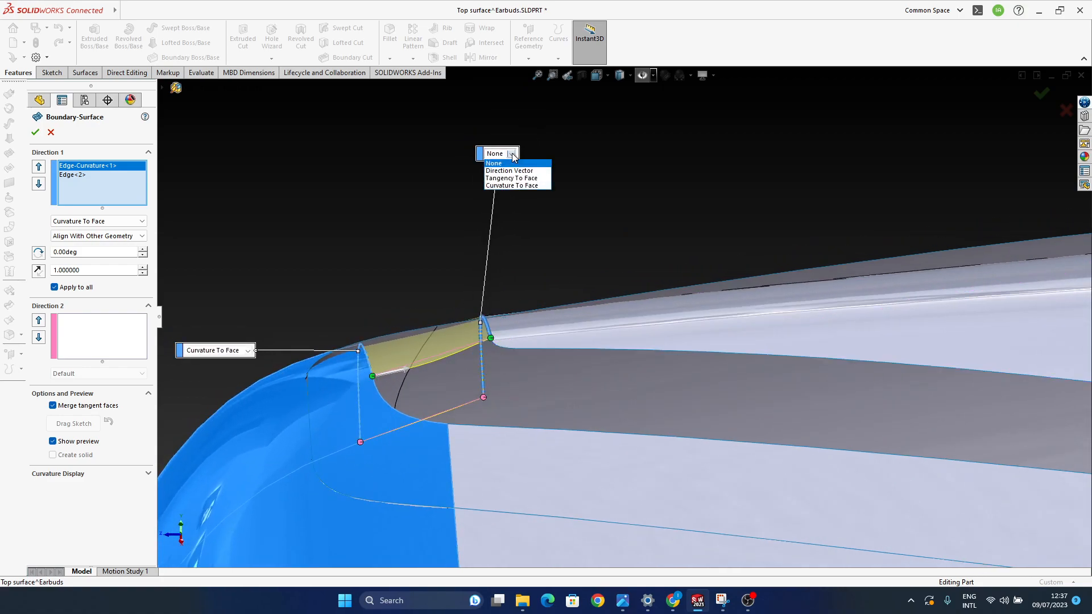
{"action": "left_click", "coordinate": [626, 165]}
Step: Set the shell-side edge's alignment to Align With Next Section and create the end-gap boundary surface
{"action": "middle_click_drag", "start_coordinate": [473, 336], "coordinate": [517, 478]}
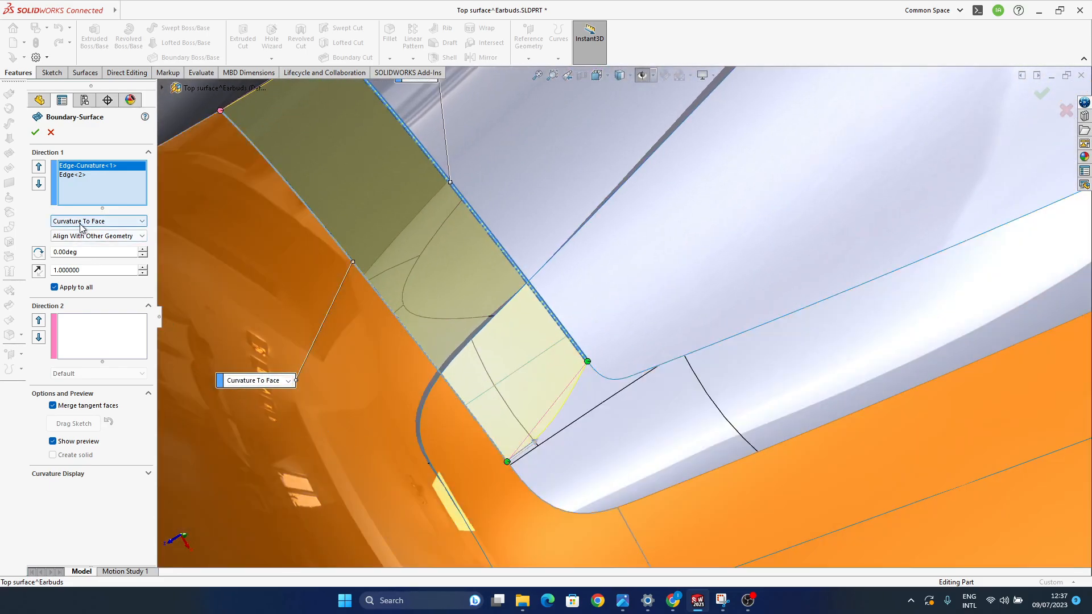
{"action": "left_click", "coordinate": [86, 236]}
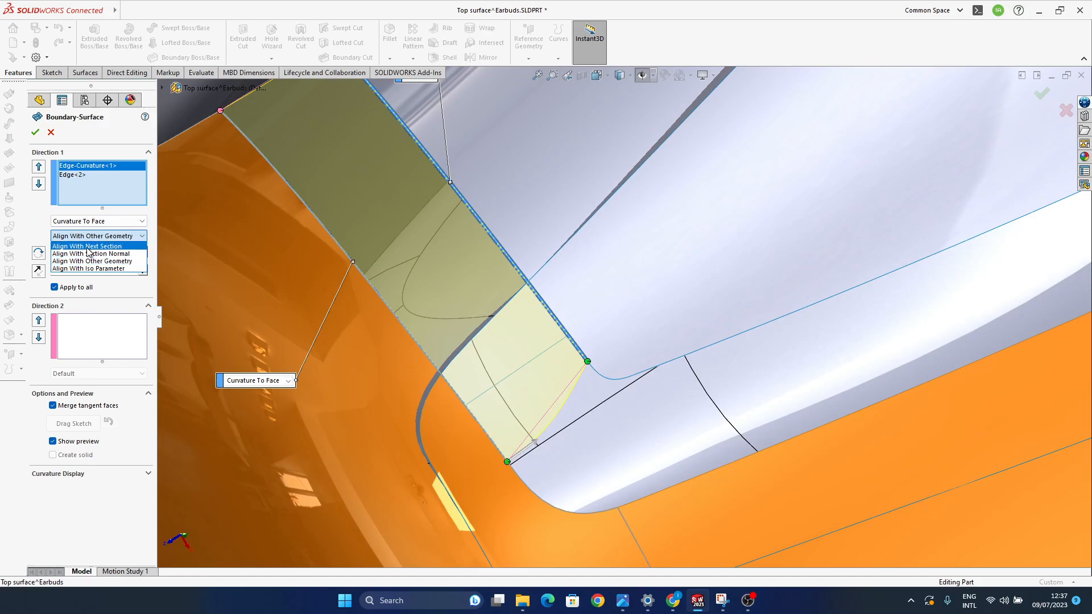
{"action": "left_click", "coordinate": [88, 247]}
{"action": "middle_click_drag", "start_coordinate": [464, 480], "coordinate": [424, 298]}
{"action": "middle_click_drag", "start_coordinate": [284, 450], "coordinate": [579, 425]}
{"action": "middle_click_drag", "start_coordinate": [713, 454], "coordinate": [677, 450]}
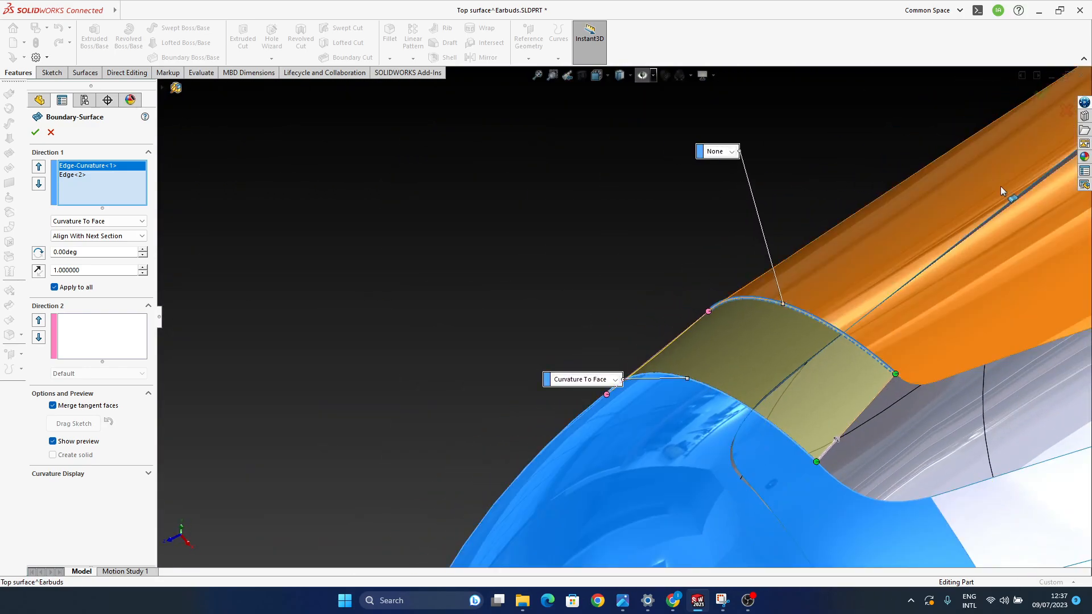
{"action": "left_click", "coordinate": [1043, 98]}
{"action": "middle_click_drag", "start_coordinate": [814, 297], "coordinate": [513, 373]}
{"action": "left_click", "coordinate": [357, 173]}
Step: Start a boundary surface between the long lower shell edge and the panel's lower edge, with Curvature To Face on the shell edge
{"action": "middle_click_drag", "start_coordinate": [439, 297], "coordinate": [813, 414]}
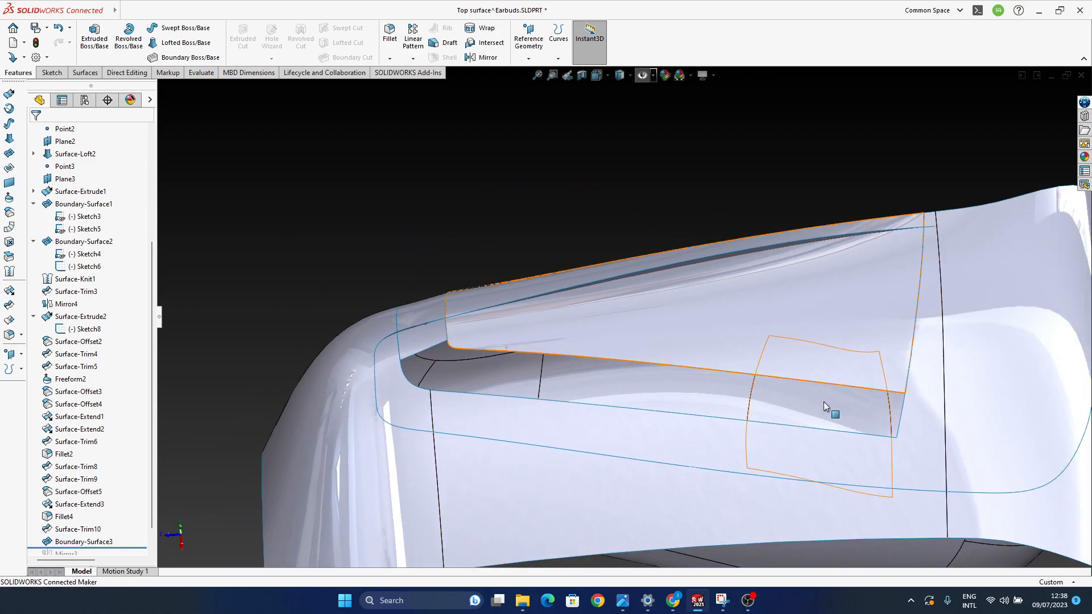
{"action": "left_click", "coordinate": [10, 155]}
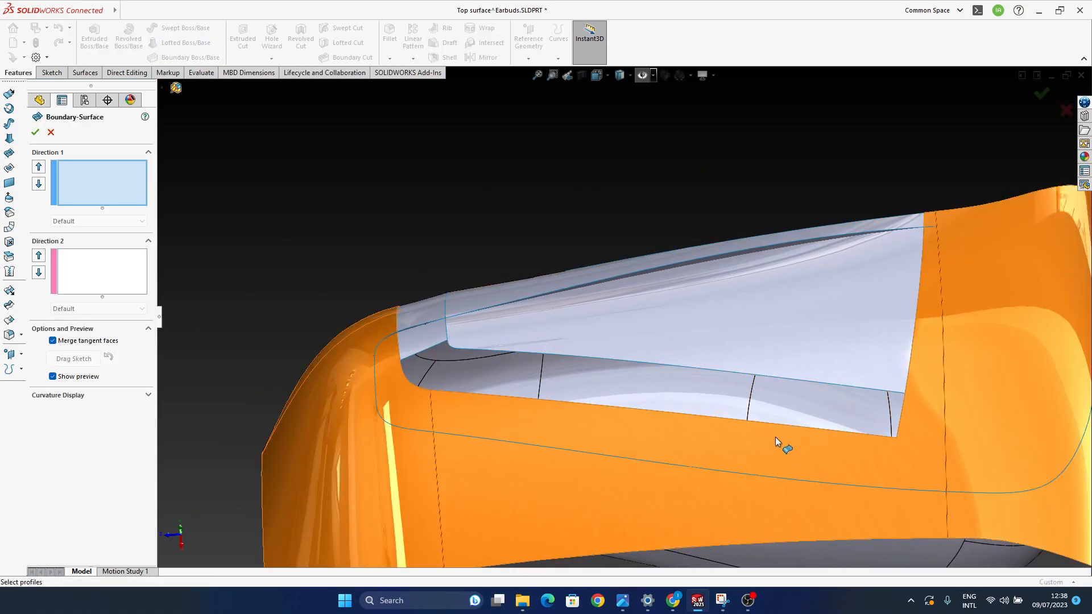
{"action": "left_click", "coordinate": [791, 429]}
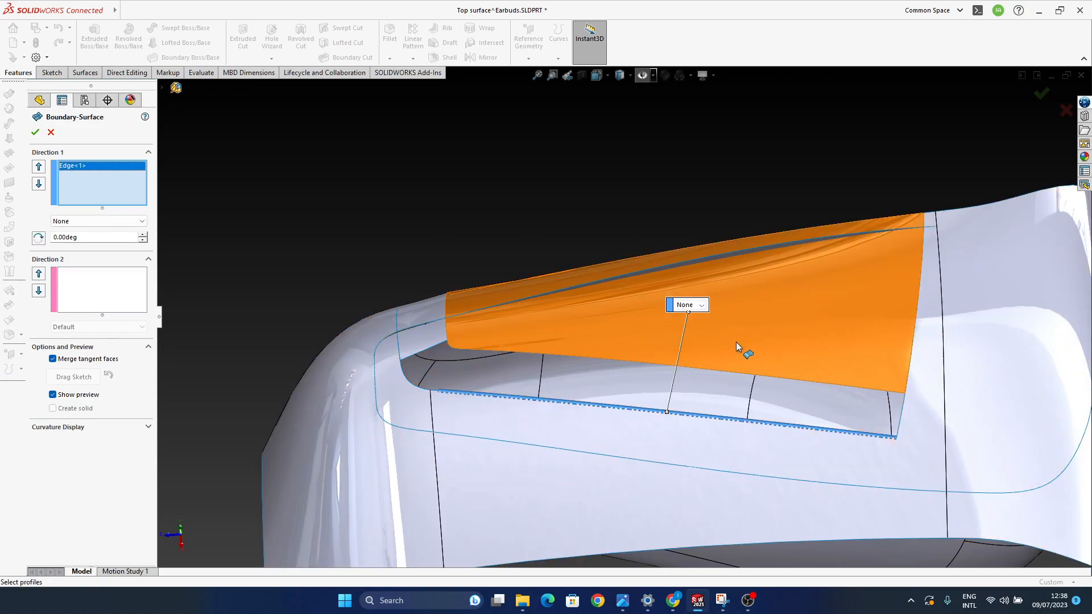
{"action": "left_click", "coordinate": [688, 305]}
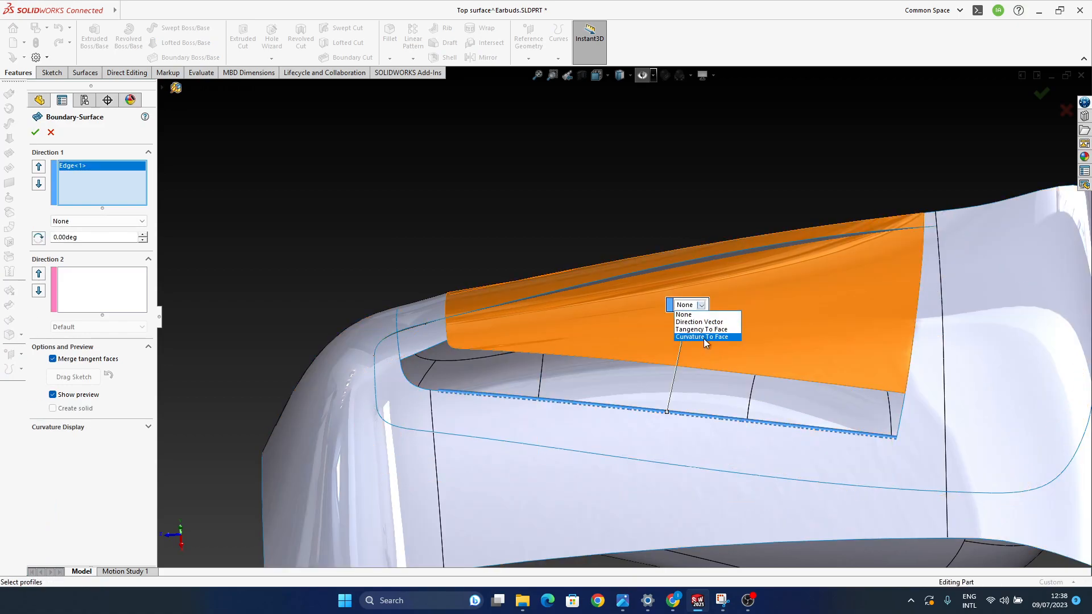
{"action": "left_click", "coordinate": [706, 337]}
{"action": "left_click", "coordinate": [735, 372]}
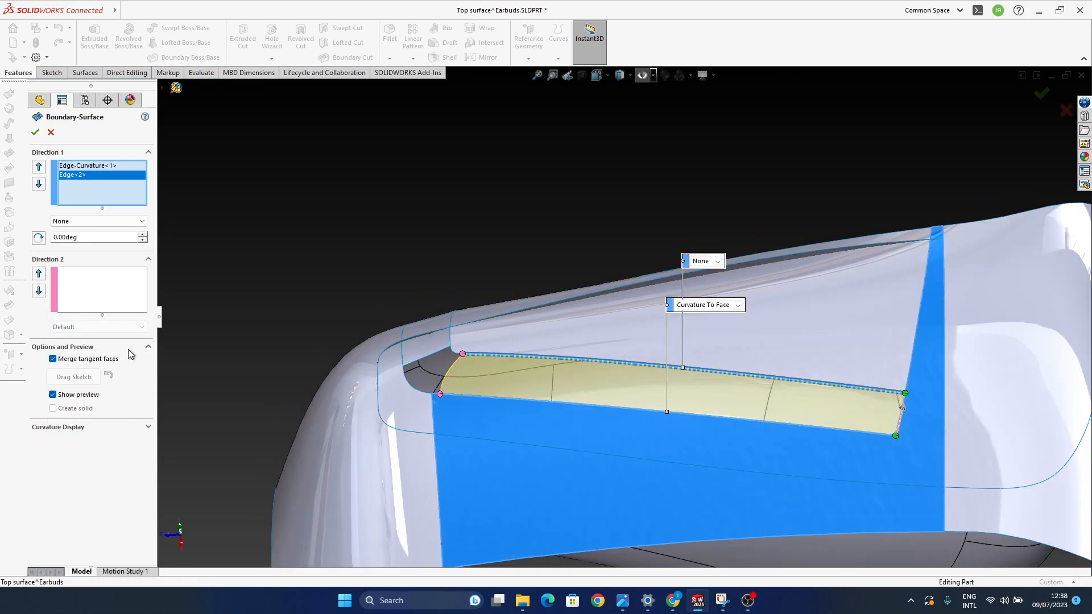
Step: Set the long shell edge's alignment to Align With Next Section and create the side-gap boundary surface
{"action": "left_click", "coordinate": [85, 166]}
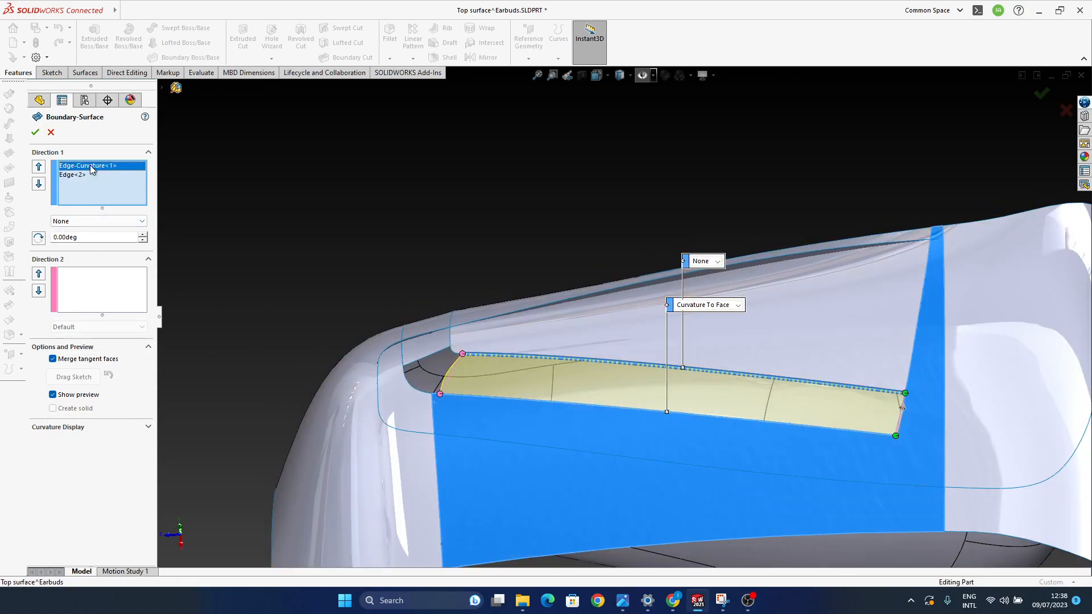
{"action": "left_click", "coordinate": [93, 247]}
{"action": "middle_click_drag", "start_coordinate": [519, 442], "coordinate": [554, 449]}
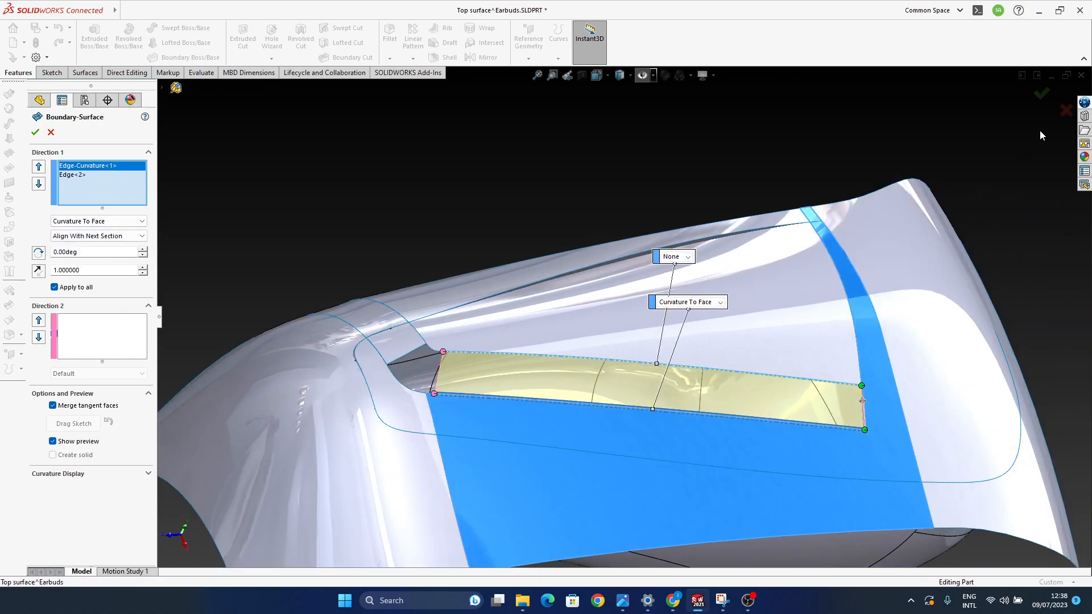
{"action": "left_click", "coordinate": [1045, 97]}
{"action": "middle_click_drag", "start_coordinate": [633, 428], "coordinate": [524, 407]}
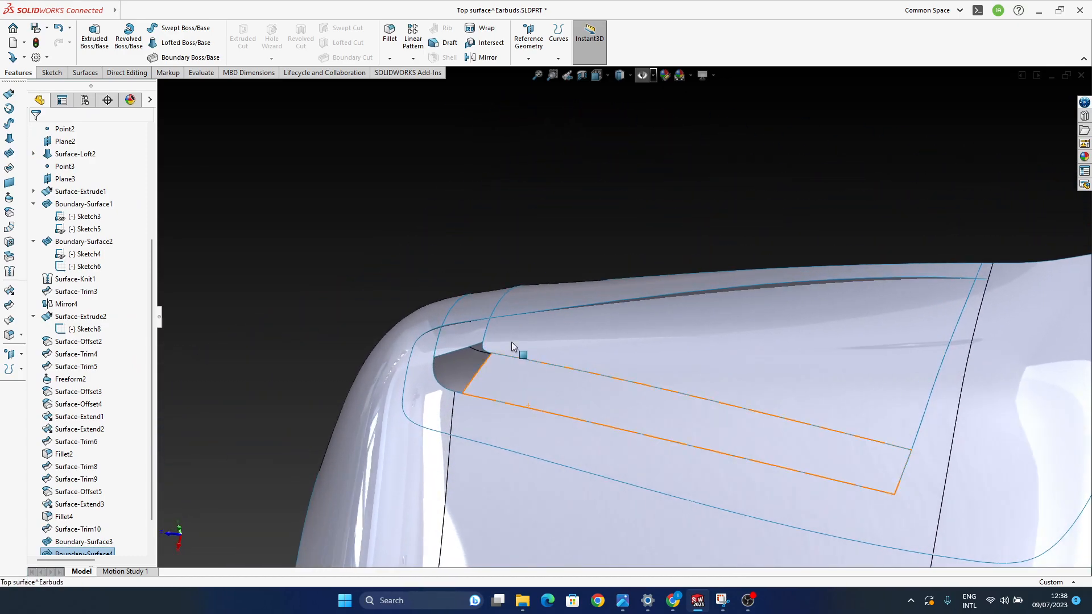
Step: Start a boundary surface in the corner opening between the curved shell and panel edges, with Curvature To Face on the shell edge
{"action": "scroll", "coordinate": [464, 391], "scroll_direction": "down", "scroll_amount": 3}
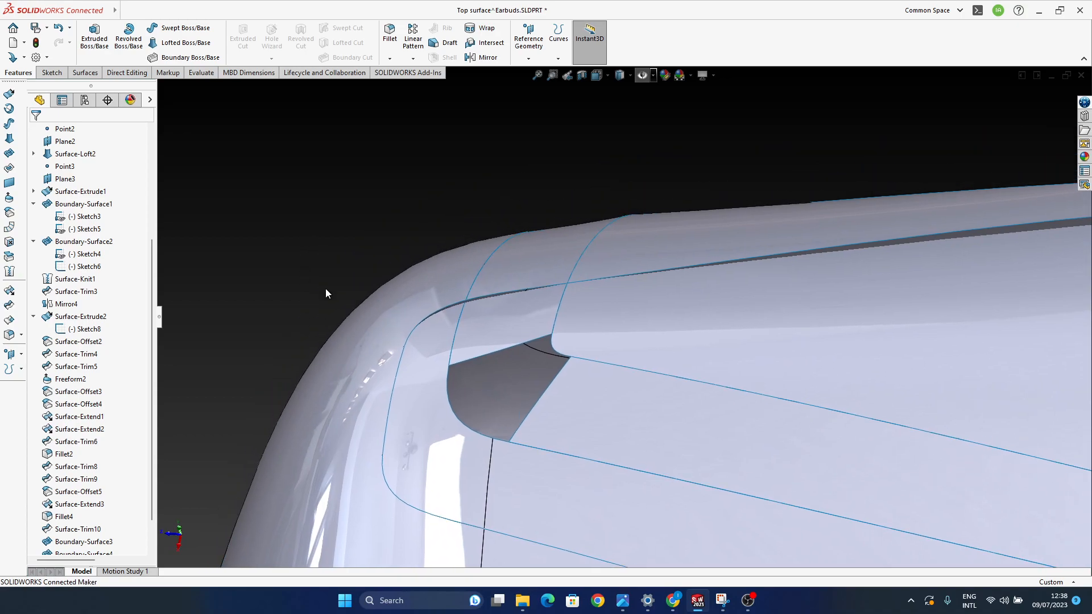
{"action": "left_click", "coordinate": [453, 412]}
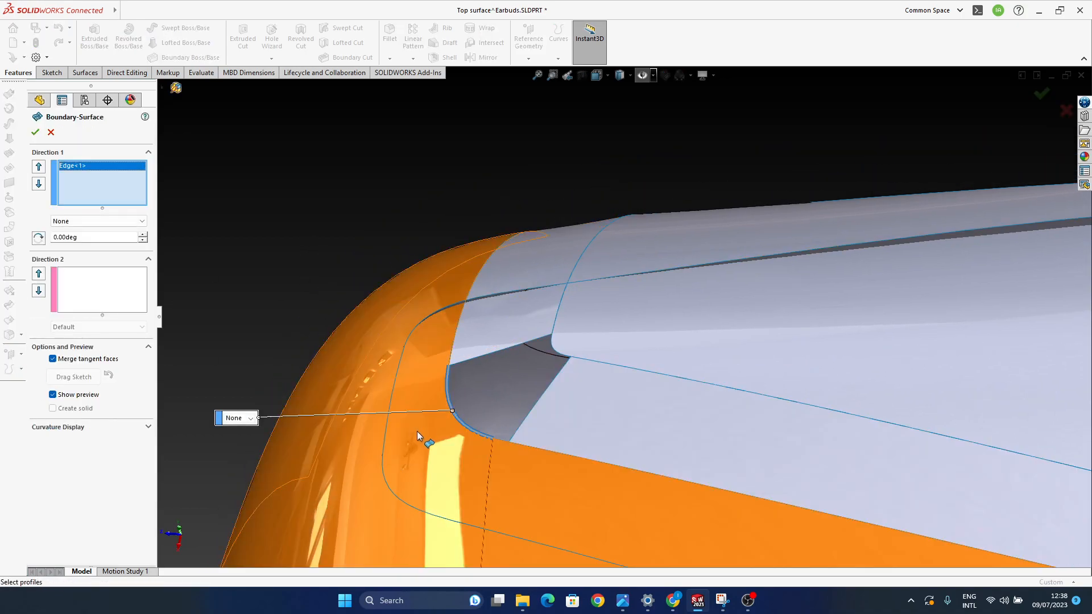
{"action": "left_click", "coordinate": [250, 418]}
{"action": "left_click", "coordinate": [257, 450]}
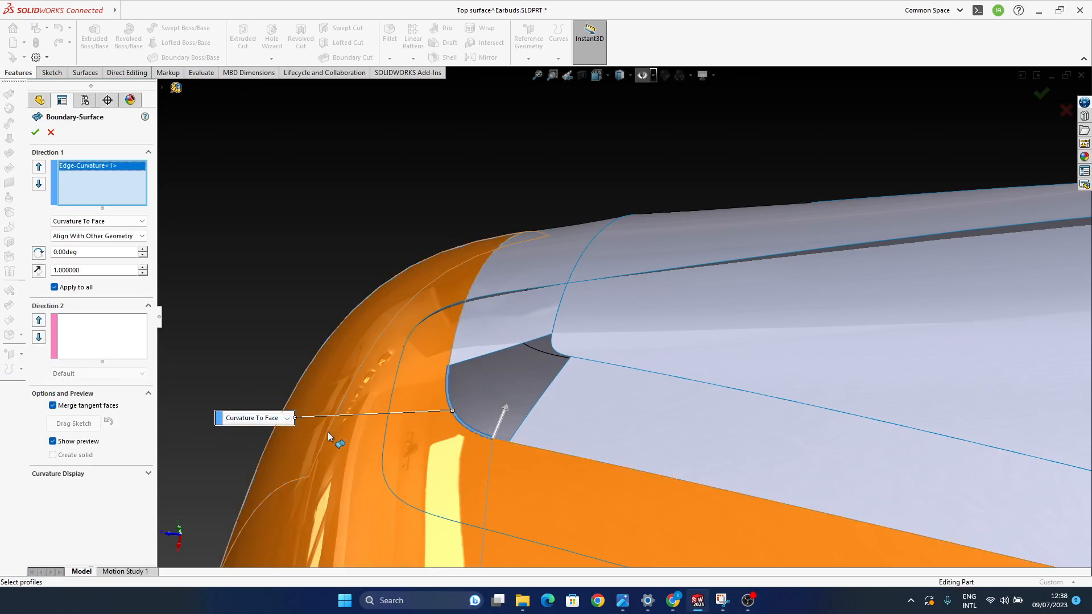
{"action": "middle_click_drag", "start_coordinate": [559, 390], "coordinate": [592, 439]}
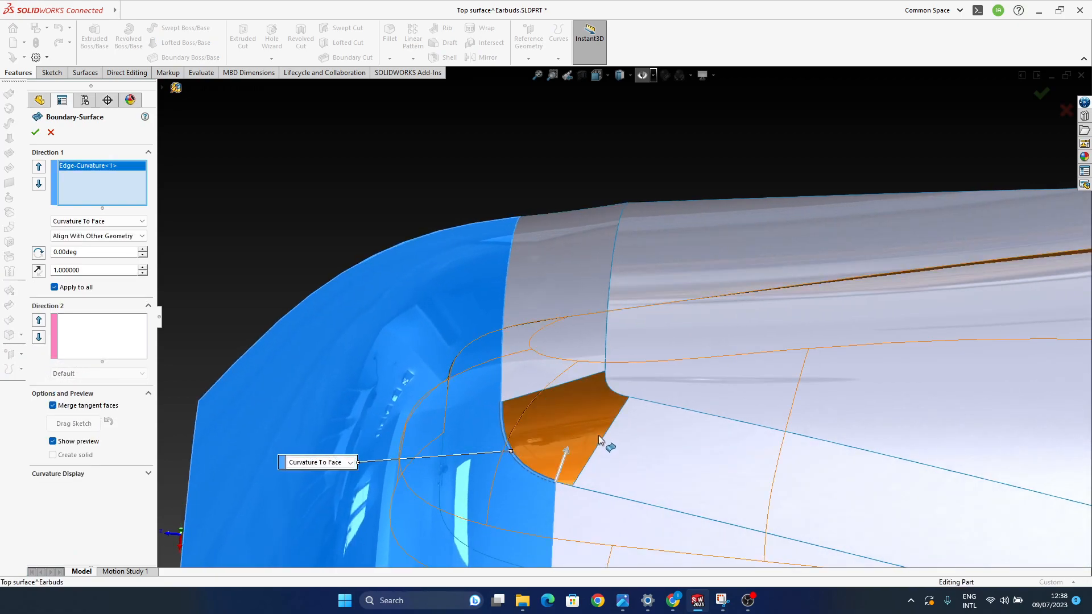
{"action": "left_click", "coordinate": [618, 391]}
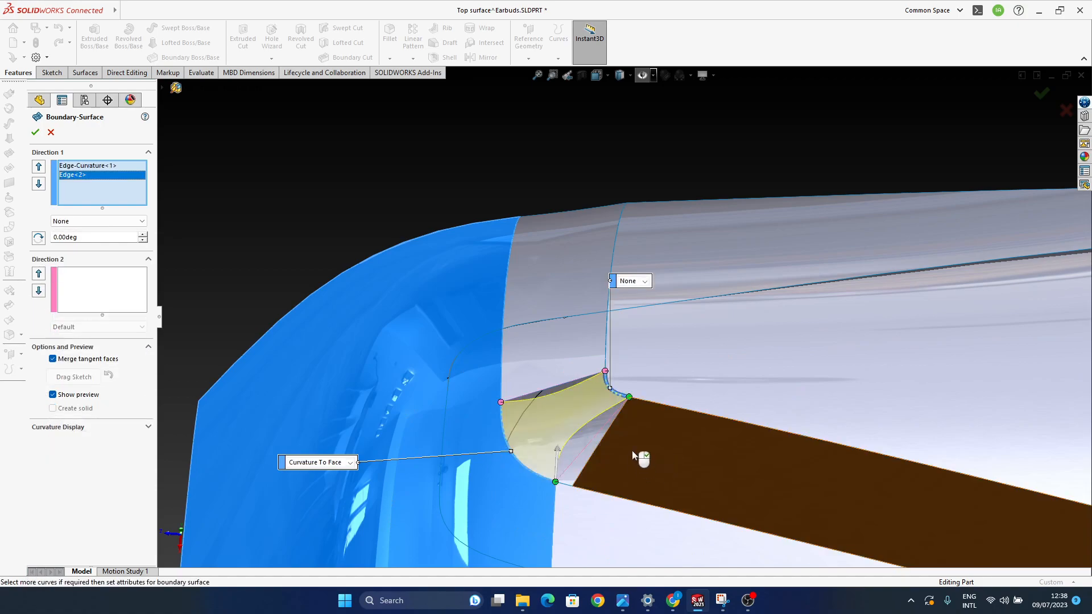
{"action": "middle_click_drag", "start_coordinate": [629, 453], "coordinate": [634, 463]}
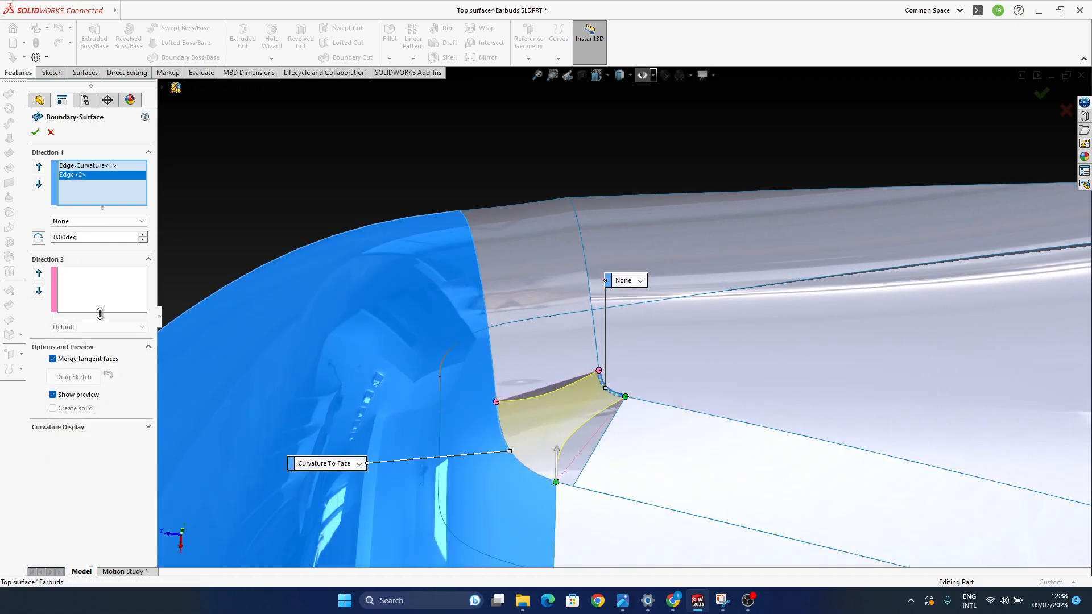
{"action": "left_click", "coordinate": [101, 278]}
{"action": "left_click", "coordinate": [542, 385]}
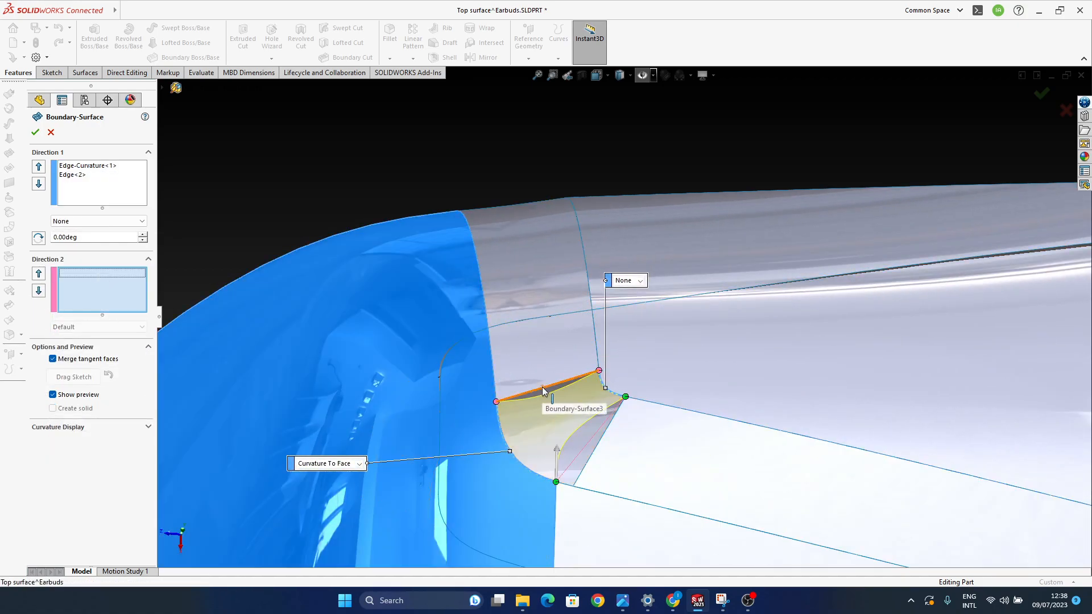
{"action": "left_click", "coordinate": [569, 279]}
{"action": "left_click", "coordinate": [573, 312]}
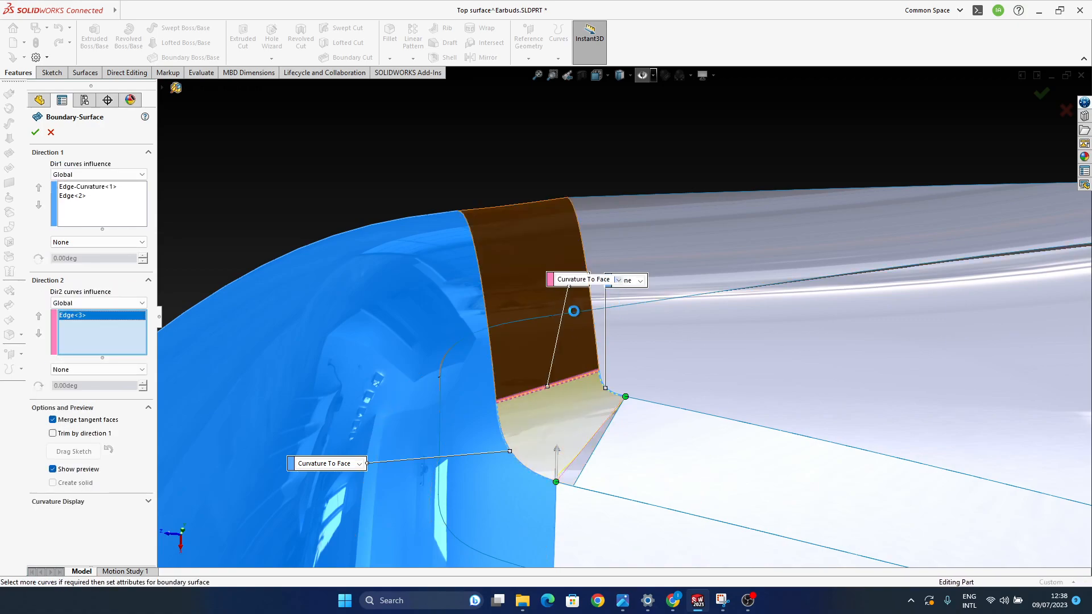
{"action": "left_click", "coordinate": [602, 443]}
{"action": "scroll", "coordinate": [571, 487], "scroll_direction": "down", "scroll_amount": 5}
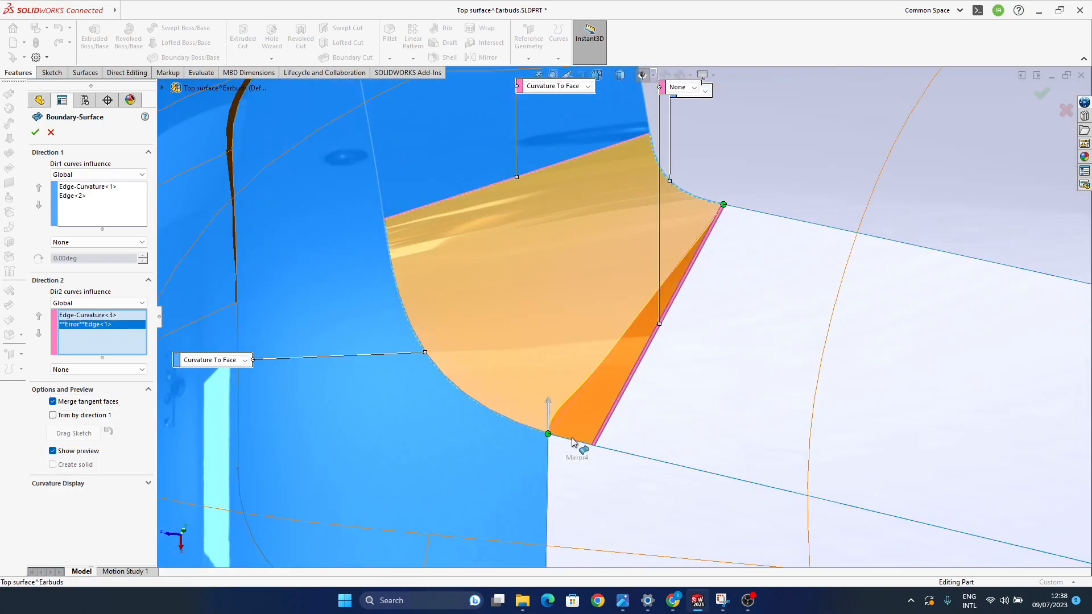
{"action": "scroll", "coordinate": [685, 305], "scroll_direction": "up", "scroll_amount": 5}
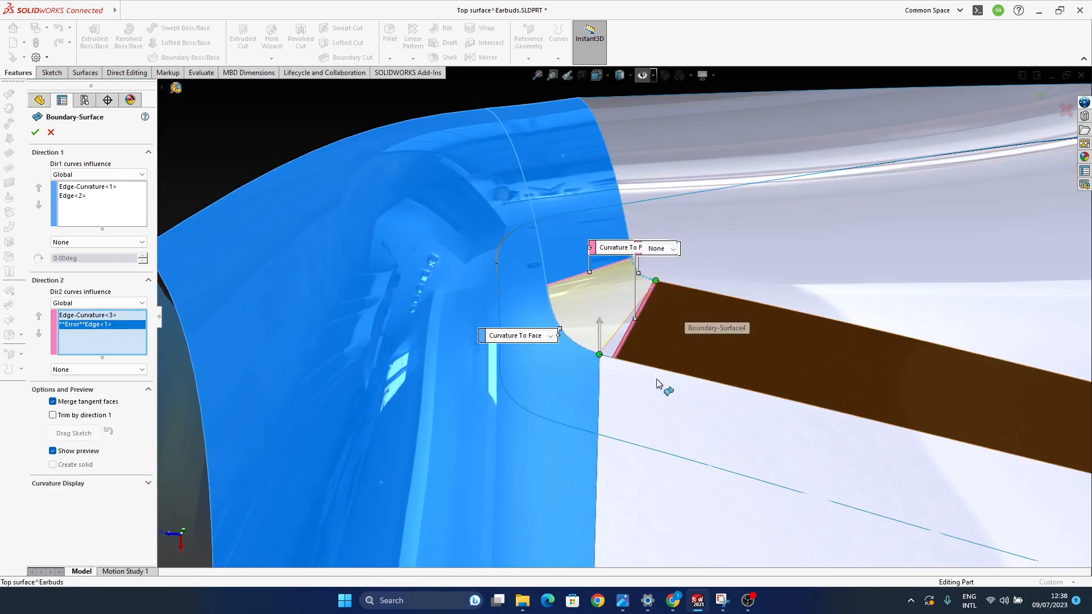
{"action": "scroll", "coordinate": [655, 370], "scroll_direction": "down", "scroll_amount": 3}
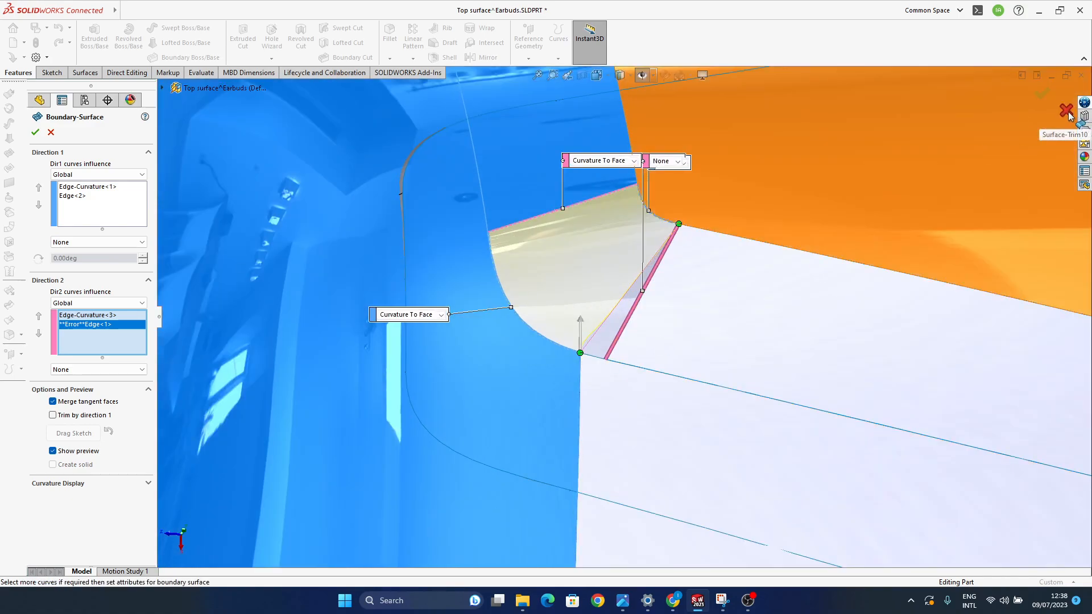
{"action": "left_click", "coordinate": [1067, 111]}
Step: Examine the open corner between the shell, the panel and the two gap surfaces from several angles
{"action": "scroll", "coordinate": [619, 398], "scroll_direction": "down", "scroll_amount": 2}
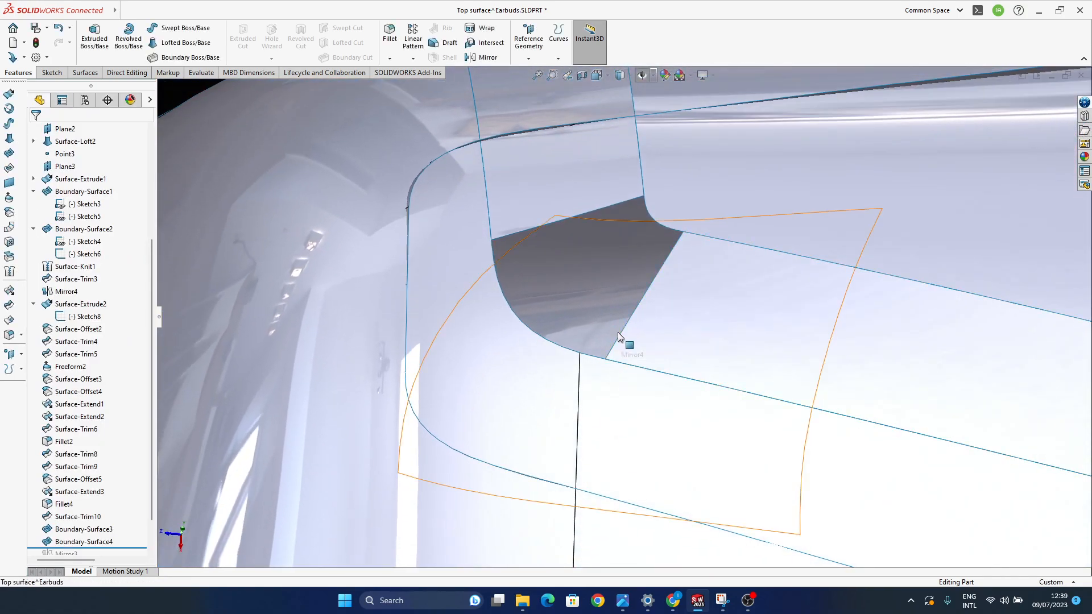
{"action": "middle_click_drag", "start_coordinate": [774, 248], "coordinate": [551, 307]}
{"action": "scroll", "coordinate": [640, 404], "scroll_direction": "up", "scroll_amount": 2}
{"action": "middle_click_drag", "start_coordinate": [493, 375], "coordinate": [709, 371], "text": "ctrl"}
{"action": "scroll", "coordinate": [565, 308], "scroll_direction": "down", "scroll_amount": 5}
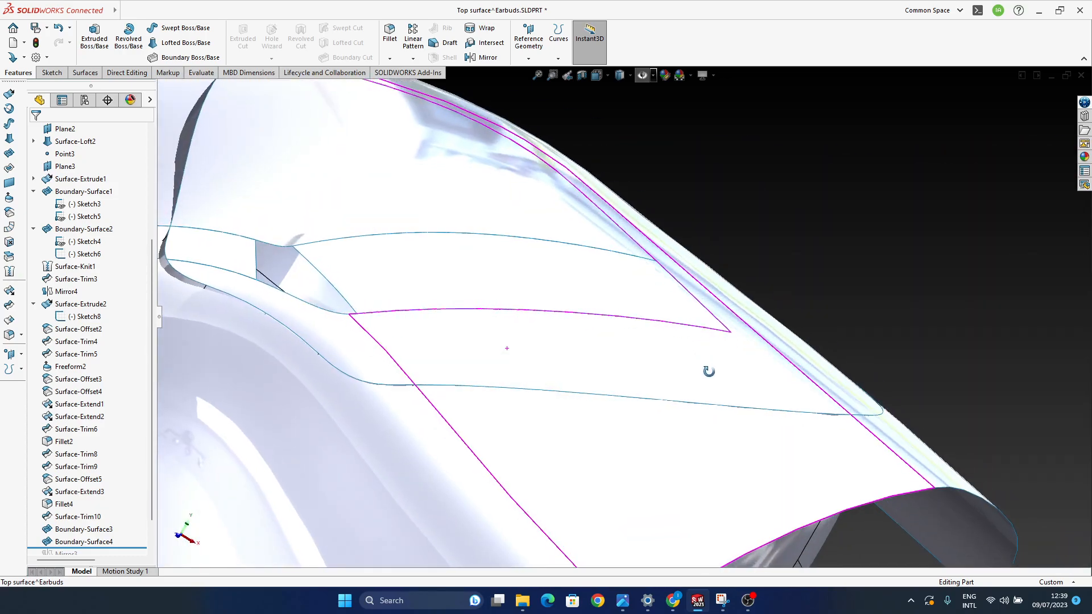
{"action": "middle_click_drag", "start_coordinate": [588, 387], "coordinate": [681, 370]}
{"action": "scroll", "coordinate": [536, 329], "scroll_direction": "down", "scroll_amount": 5}
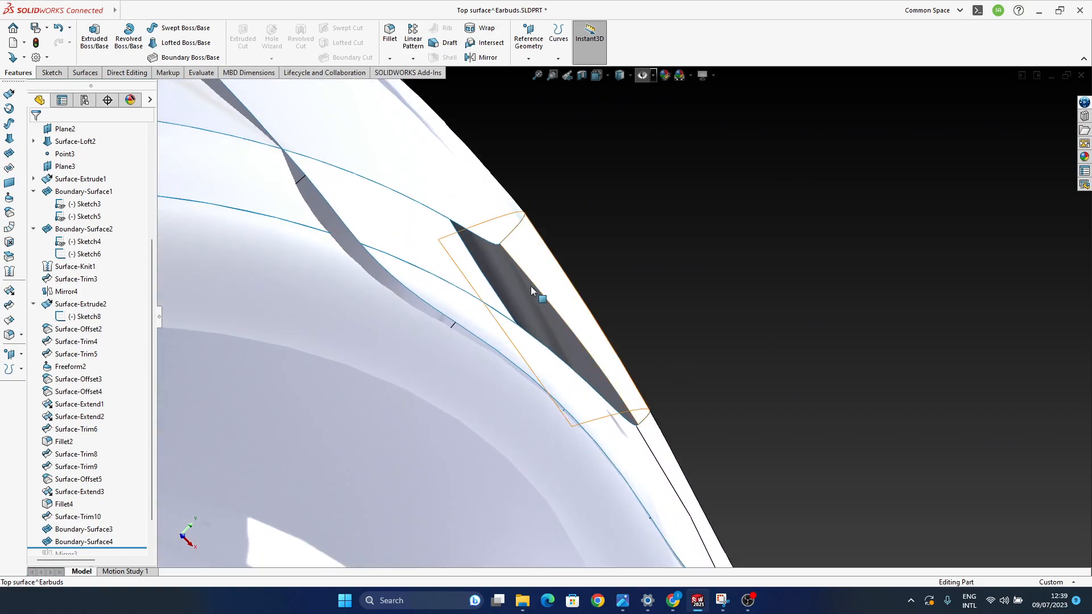
{"action": "middle_click_drag", "start_coordinate": [593, 355], "coordinate": [540, 359]}
{"action": "scroll", "coordinate": [606, 356], "scroll_direction": "up", "scroll_amount": 3}
{"action": "mouse_move", "coordinate": [657, 375]}
{"action": "middle_mouse_down"}
{"action": "mouse_move", "coordinate": [660, 398]}
{"action": "mouse_move", "coordinate": [762, 453]}
{"action": "mouse_move", "coordinate": [654, 473]}
{"action": "mouse_move", "coordinate": [719, 487]}
{"action": "mouse_move", "coordinate": [710, 429]}
{"action": "mouse_move", "coordinate": [683, 410]}
{"action": "mouse_move", "coordinate": [697, 307]}
{"action": "mouse_move", "coordinate": [656, 402]}
{"action": "mouse_move", "coordinate": [604, 415]}
{"action": "mouse_move", "coordinate": [596, 392]}
{"action": "mouse_move", "coordinate": [540, 381]}
{"action": "middle_mouse_up"}
{"action": "mouse_move", "coordinate": [511, 421]}
{"action": "middle_mouse_down"}
{"action": "mouse_move", "coordinate": [526, 444]}
{"action": "mouse_move", "coordinate": [345, 214]}
{"action": "middle_mouse_up"}
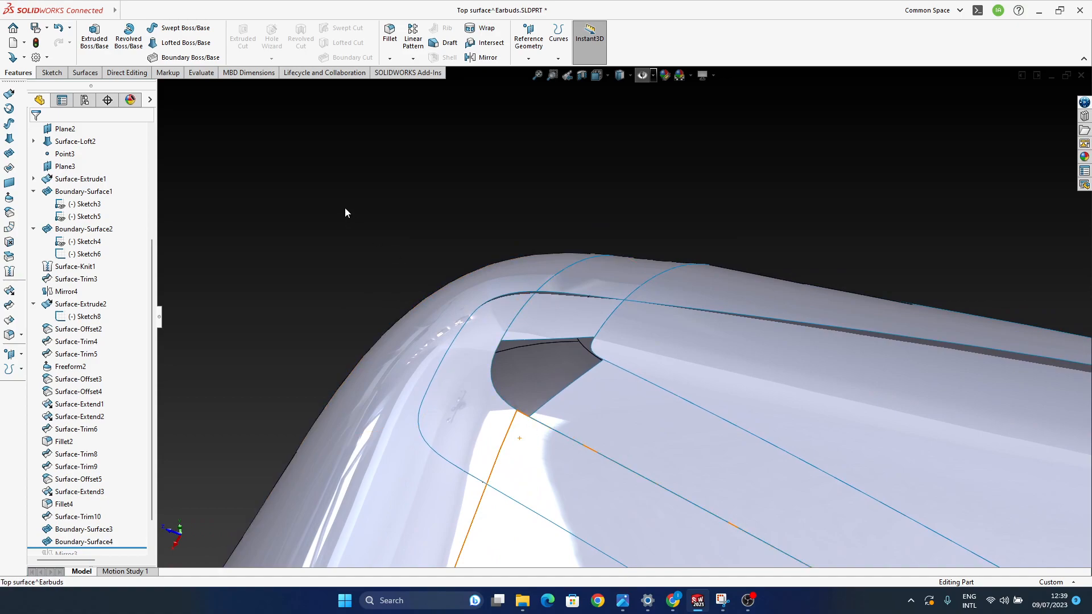
Step: Start a Fill Surface in the corner opening from the curved shell edge and the short adjoining shell edge, both with Curvature
{"action": "left_click", "coordinate": [10, 182]}
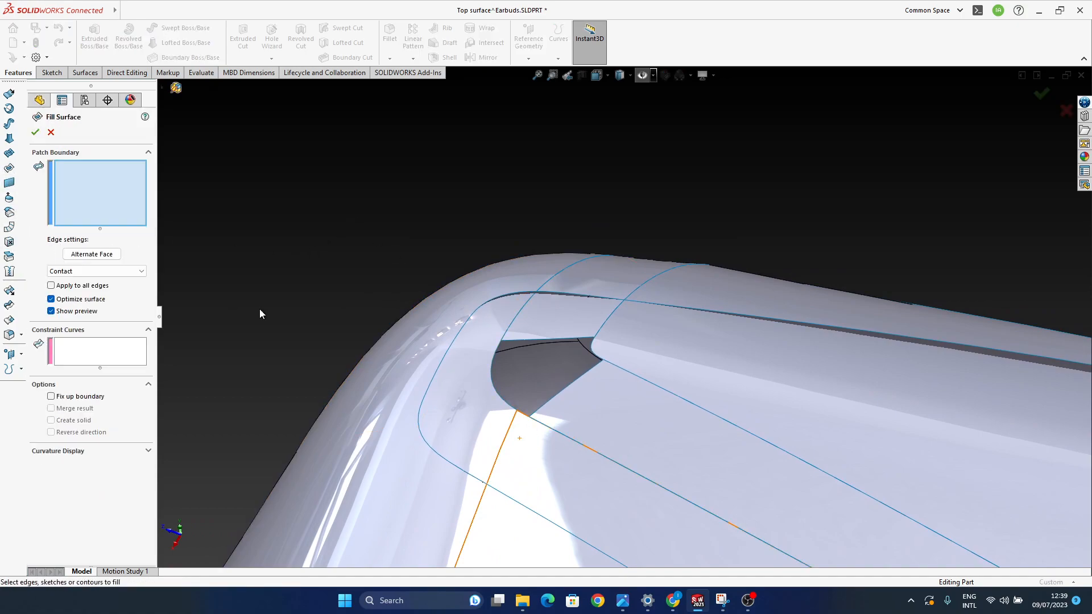
{"action": "left_click", "coordinate": [494, 353]}
{"action": "scroll", "coordinate": [494, 364], "scroll_direction": "down", "scroll_amount": 2}
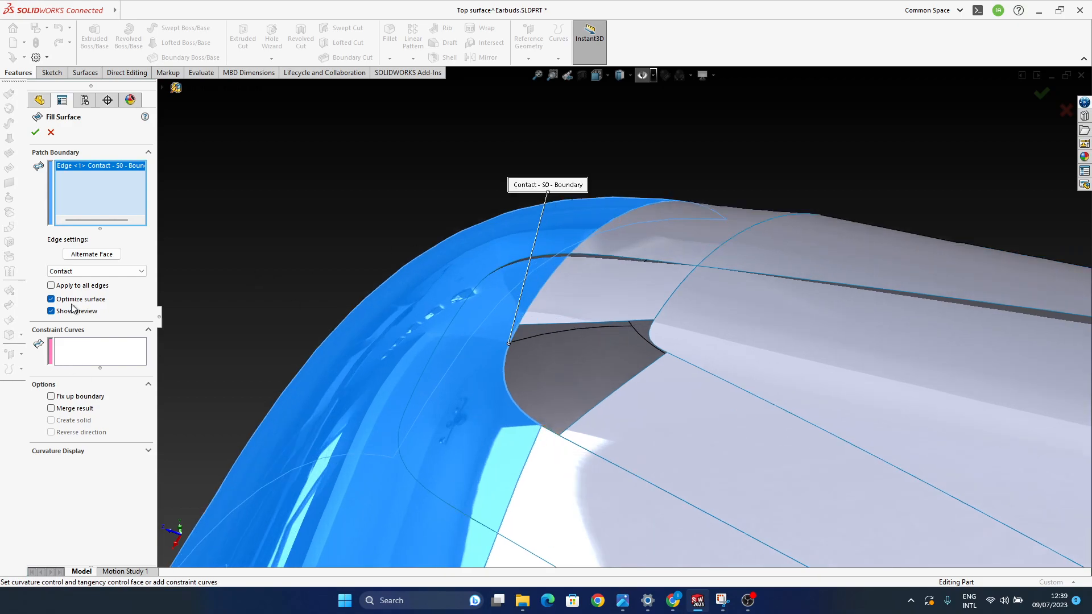
{"action": "left_click", "coordinate": [83, 273]}
{"action": "left_click", "coordinate": [63, 296]}
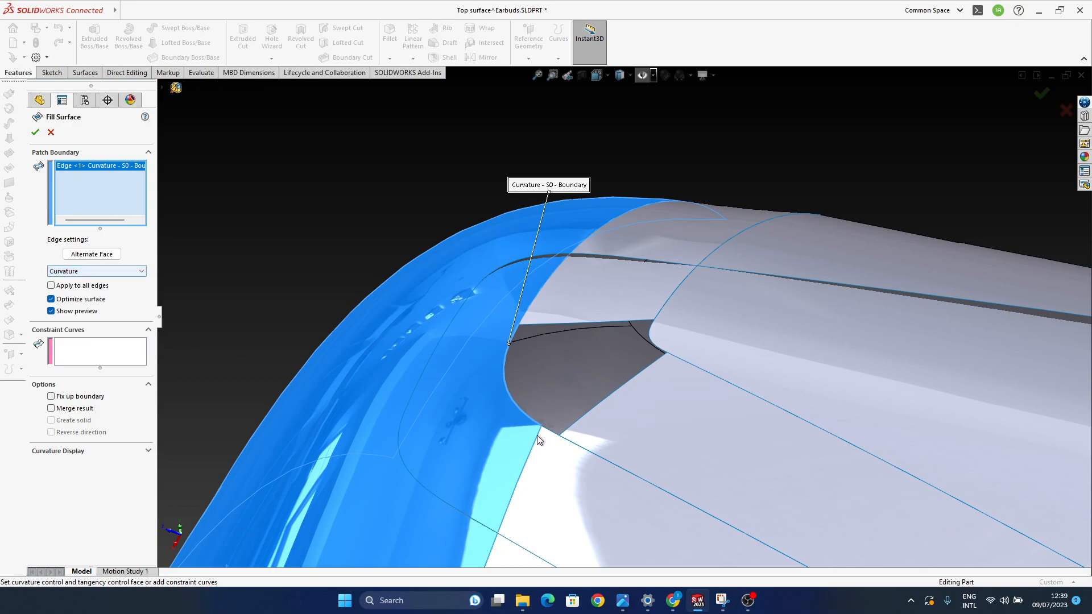
{"action": "left_click", "coordinate": [550, 435]}
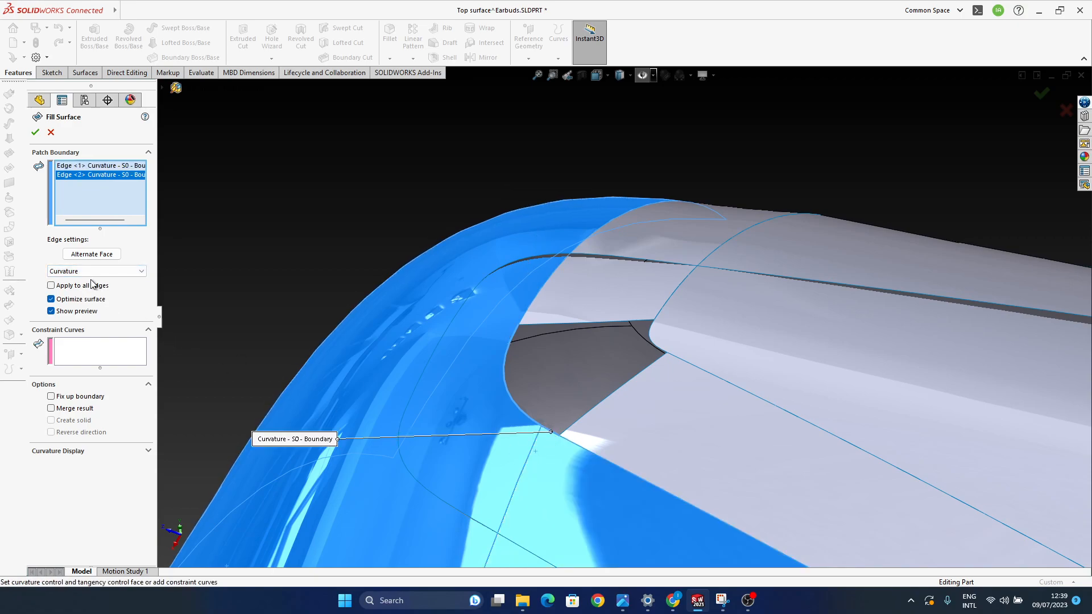
Step: Add the side-gap and end-gap surface edges with Curvature and the curved panel edge with Contact, and create the fill surface
{"action": "left_click", "coordinate": [576, 425]}
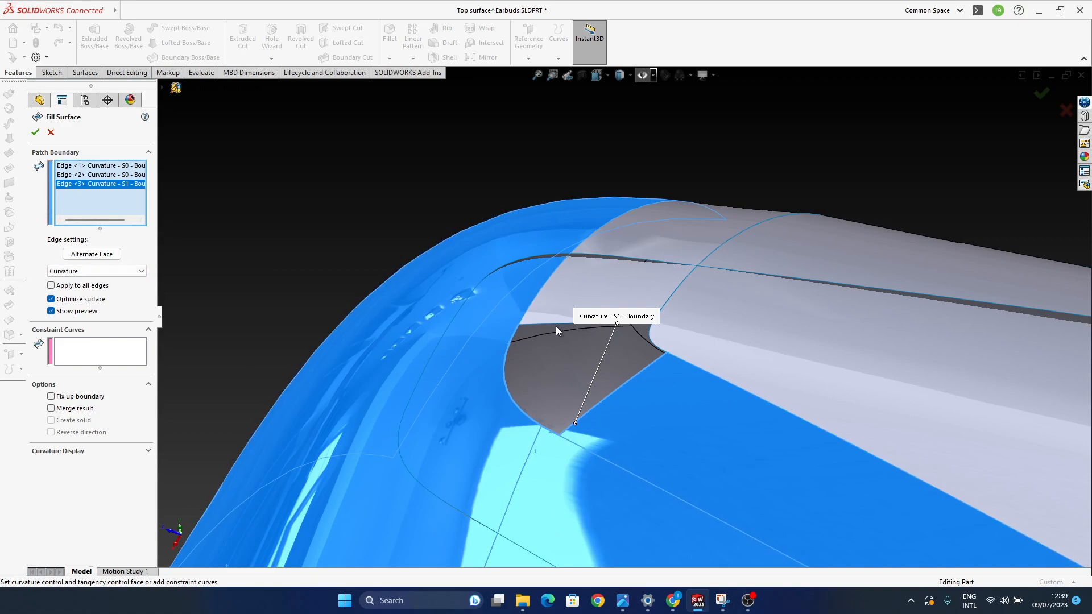
{"action": "left_click", "coordinate": [655, 342]}
{"action": "left_click", "coordinate": [87, 272]}
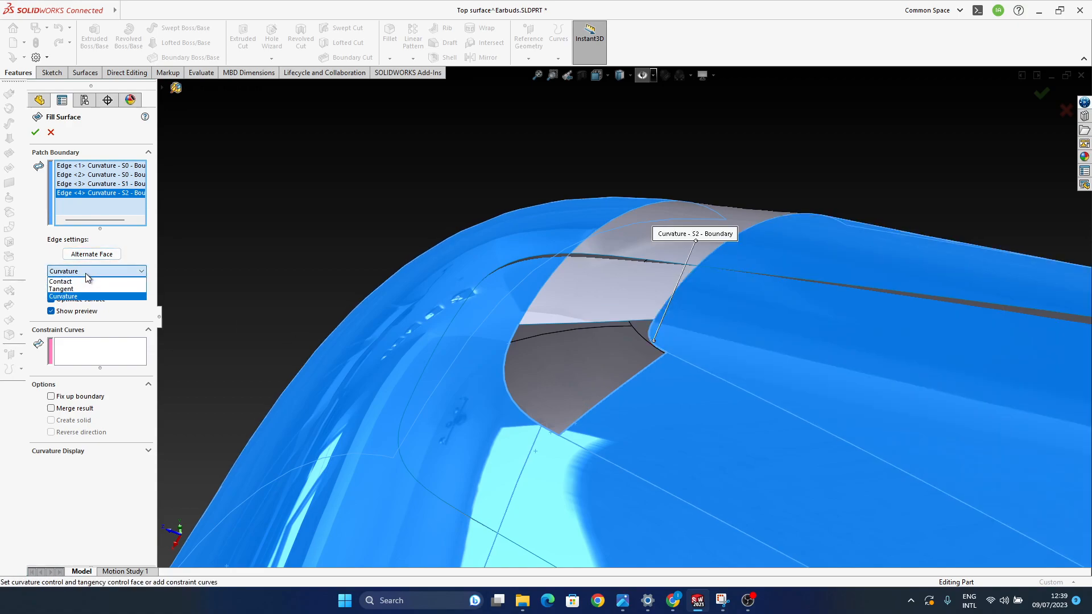
{"action": "left_click", "coordinate": [624, 319]}
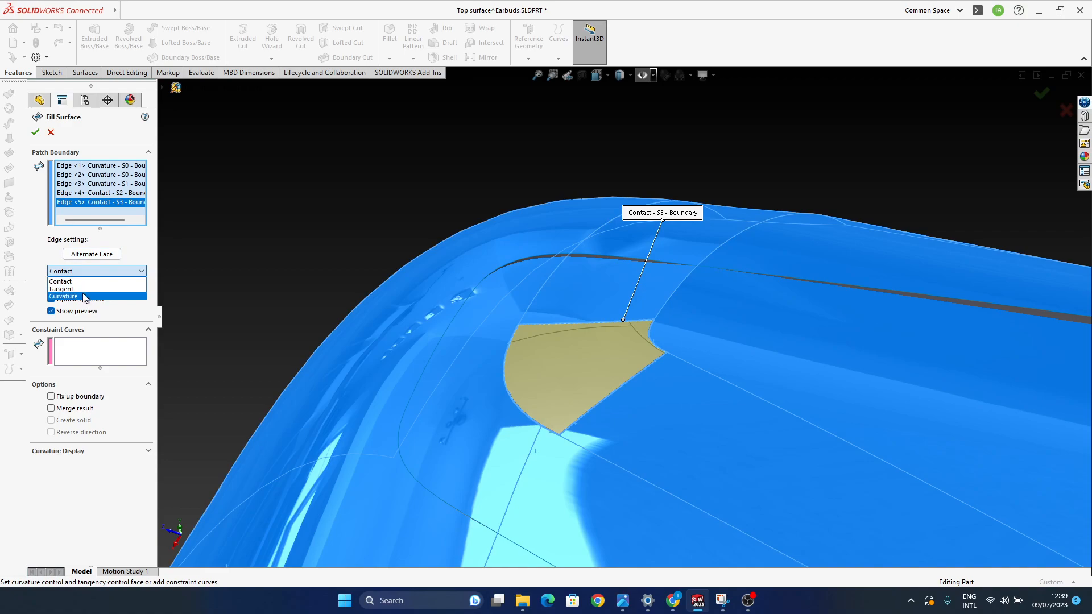
{"action": "left_click", "coordinate": [83, 297]}
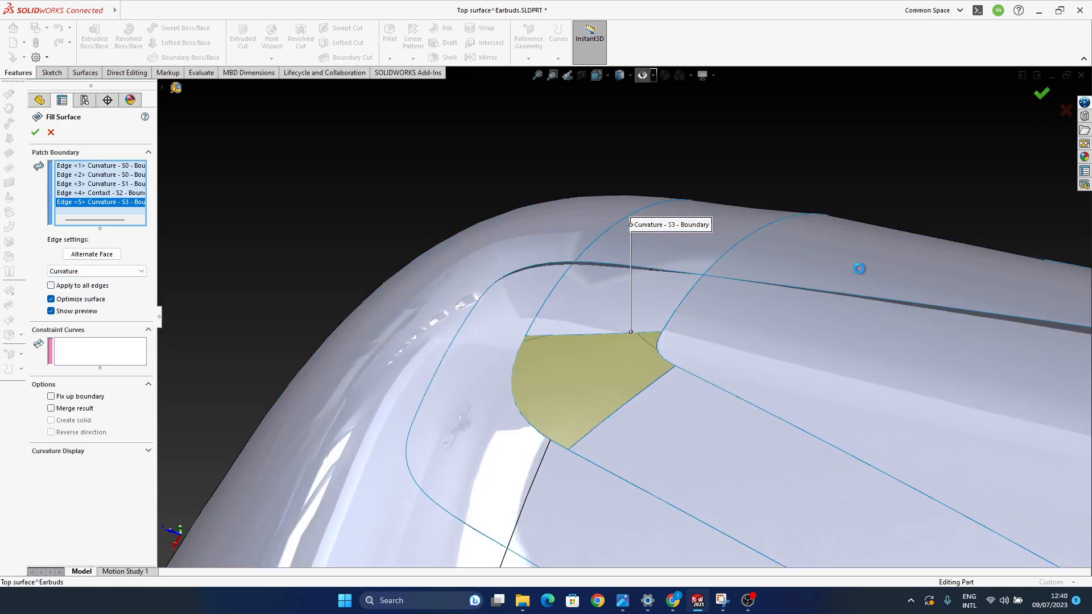
{"action": "scroll", "coordinate": [808, 363], "scroll_direction": "down", "scroll_amount": 6}
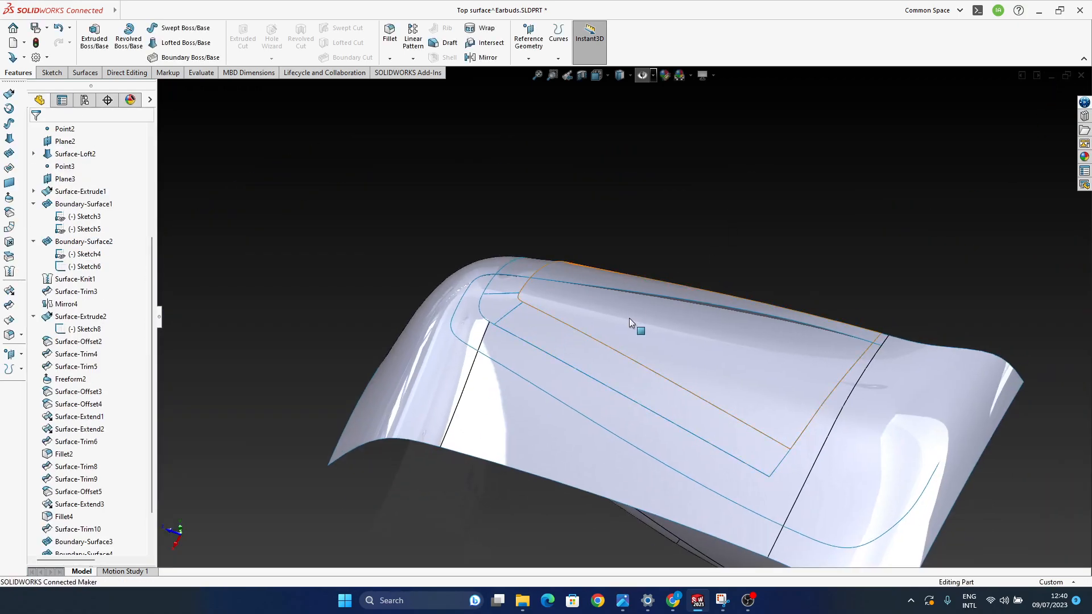
Step: Knit the outer shell, the raised panel, both gap boundary surfaces and the corner fill together
{"action": "middle_click_drag", "start_coordinate": [629, 319], "coordinate": [578, 356]}
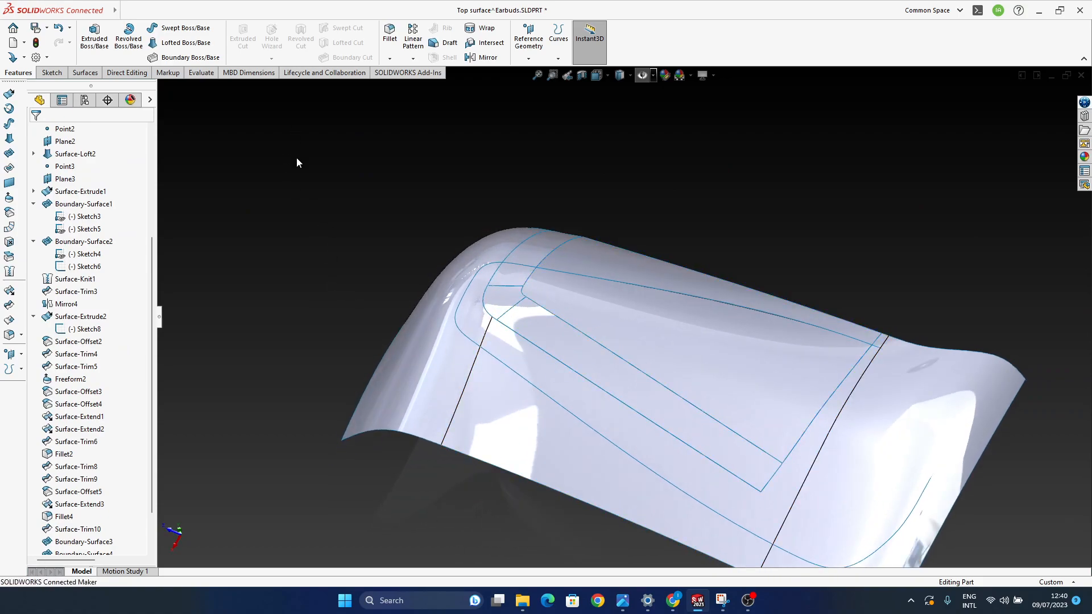
{"action": "left_click", "coordinate": [9, 272]}
{"action": "left_click", "coordinate": [537, 408]}
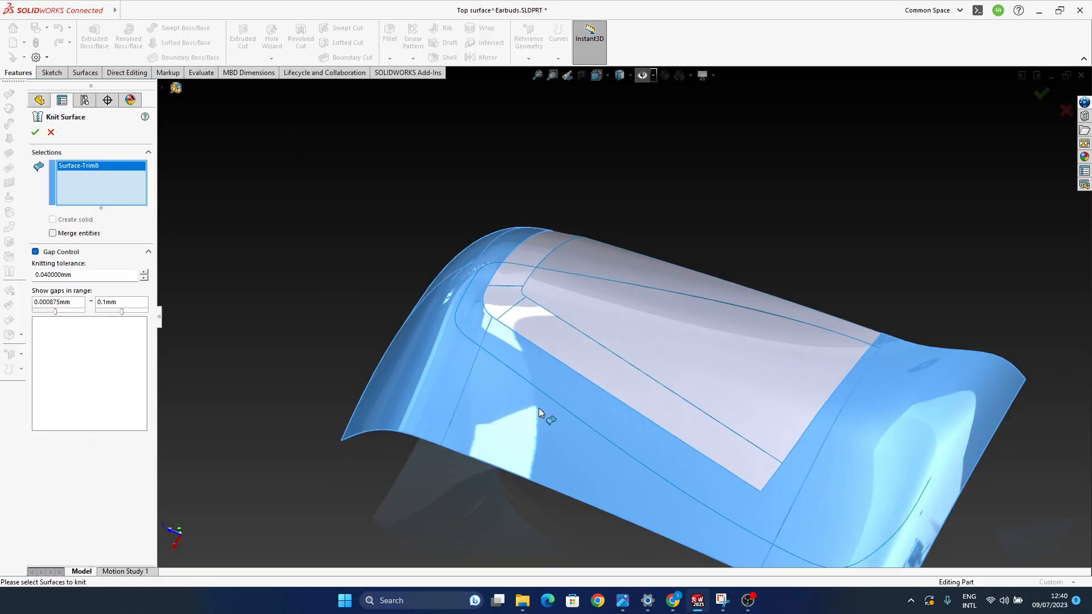
{"action": "left_click", "coordinate": [603, 364]}
{"action": "left_click", "coordinate": [490, 316]}
{"action": "left_click", "coordinate": [506, 296]}
{"action": "left_click", "coordinate": [547, 250]}
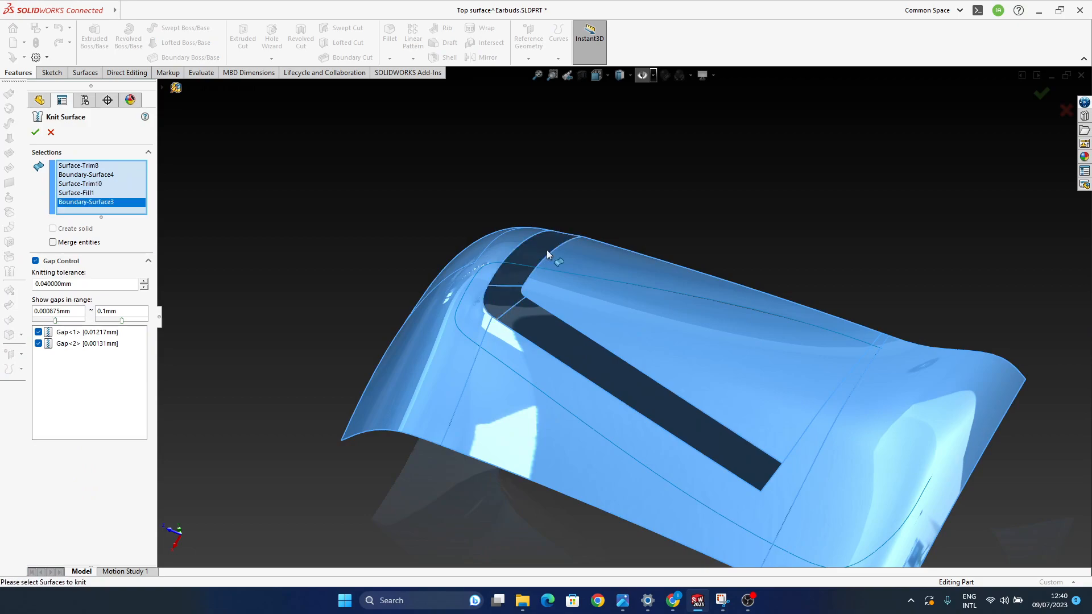
{"action": "key", "text": "Return"}
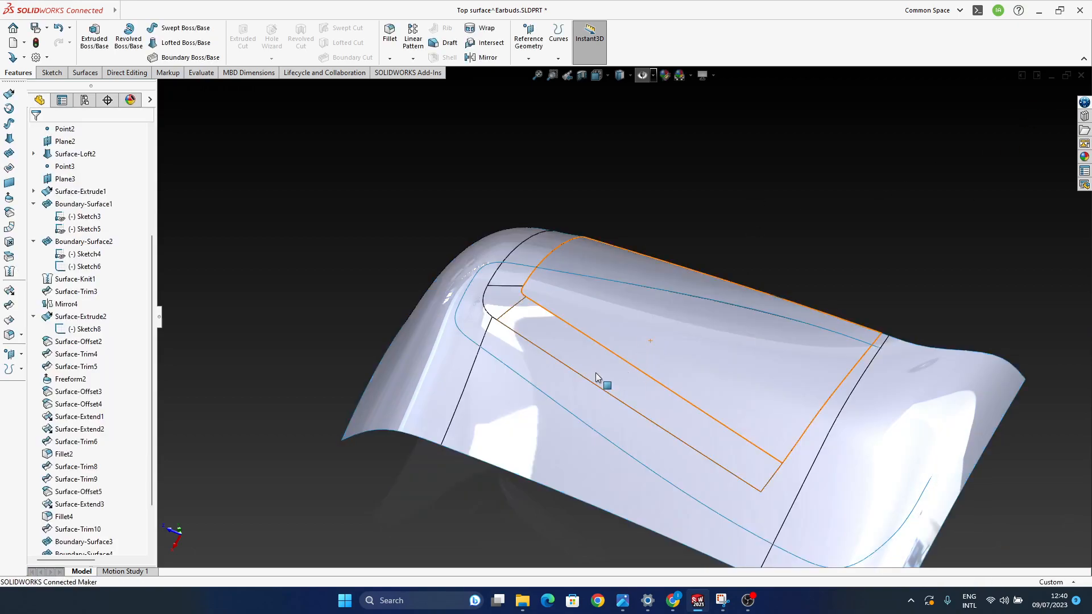
Step: Switch to shaded display without edges and examine the reflections across the panel and gap transitions from several angles
{"action": "left_click", "coordinate": [621, 107]}
{"action": "mouse_move", "coordinate": [581, 379]}
{"action": "middle_mouse_down"}
{"action": "mouse_move", "coordinate": [575, 315]}
{"action": "mouse_move", "coordinate": [546, 310]}
{"action": "mouse_move", "coordinate": [560, 357]}
{"action": "mouse_move", "coordinate": [571, 317]}
{"action": "mouse_move", "coordinate": [575, 414]}
{"action": "mouse_move", "coordinate": [561, 266]}
{"action": "mouse_move", "coordinate": [551, 319]}
{"action": "mouse_move", "coordinate": [651, 363]}
{"action": "mouse_move", "coordinate": [575, 361]}
{"action": "mouse_move", "coordinate": [569, 307]}
{"action": "mouse_move", "coordinate": [520, 297]}
{"action": "mouse_move", "coordinate": [528, 443]}
{"action": "middle_mouse_up"}
{"action": "middle_click_drag", "start_coordinate": [604, 480], "coordinate": [642, 448]}
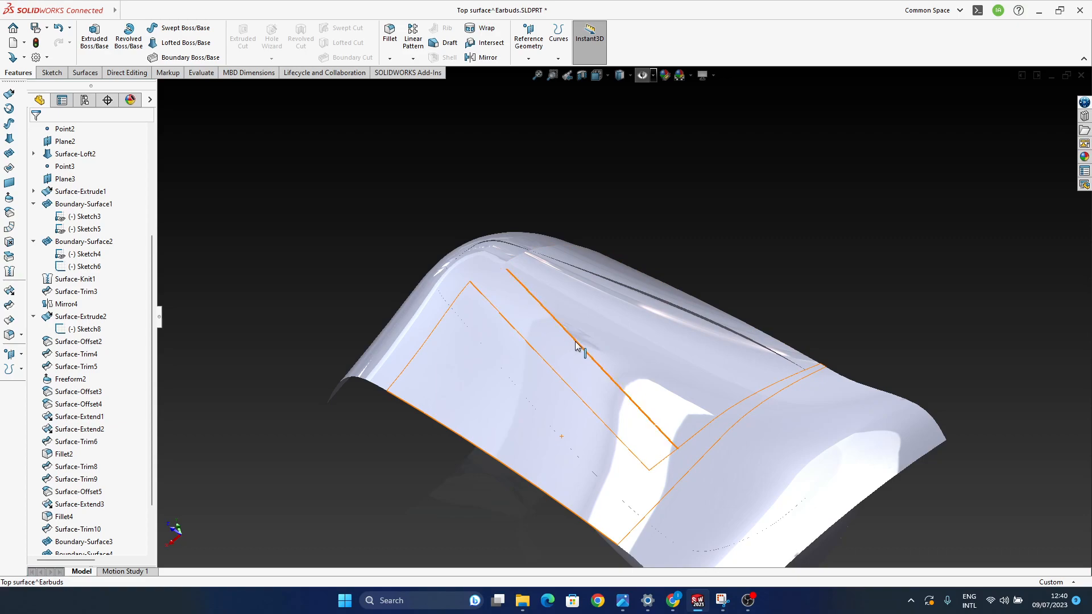
{"action": "mouse_move", "coordinate": [625, 426]}
{"action": "middle_mouse_down"}
{"action": "mouse_move", "coordinate": [647, 468]}
{"action": "mouse_move", "coordinate": [630, 563]}
{"action": "mouse_move", "coordinate": [653, 541]}
{"action": "mouse_move", "coordinate": [581, 441]}
{"action": "mouse_move", "coordinate": [595, 414]}
{"action": "mouse_move", "coordinate": [627, 437]}
{"action": "mouse_move", "coordinate": [654, 326]}
{"action": "mouse_move", "coordinate": [602, 419]}
{"action": "mouse_move", "coordinate": [615, 421]}
{"action": "middle_mouse_up"}
{"action": "left_click", "coordinate": [589, 398]}
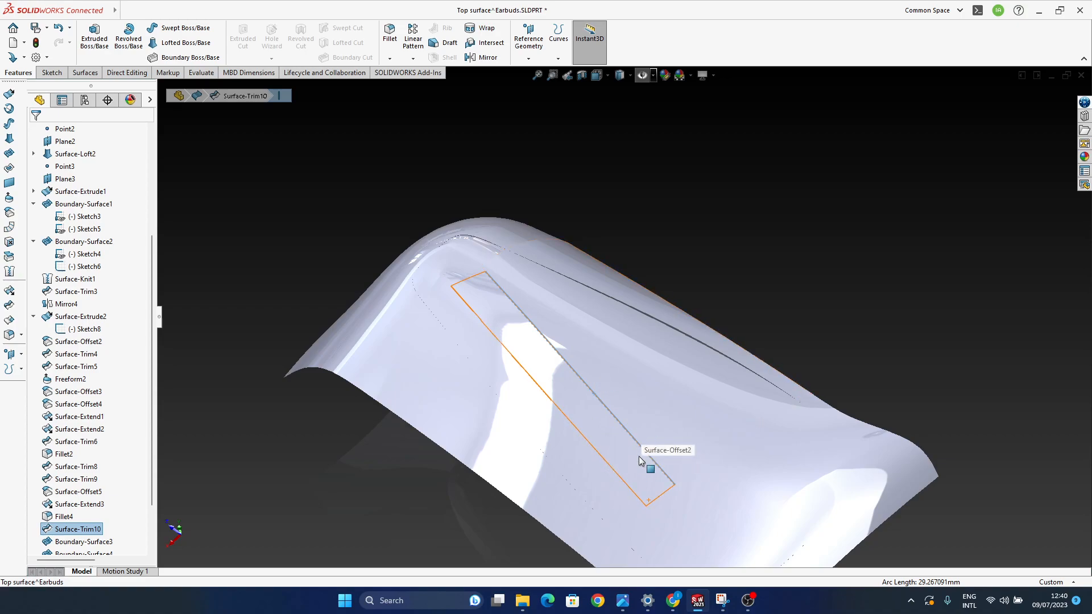
{"action": "middle_click_drag", "start_coordinate": [660, 488], "coordinate": [459, 495]}
{"action": "middle_click_drag", "start_coordinate": [667, 470], "coordinate": [626, 356]}
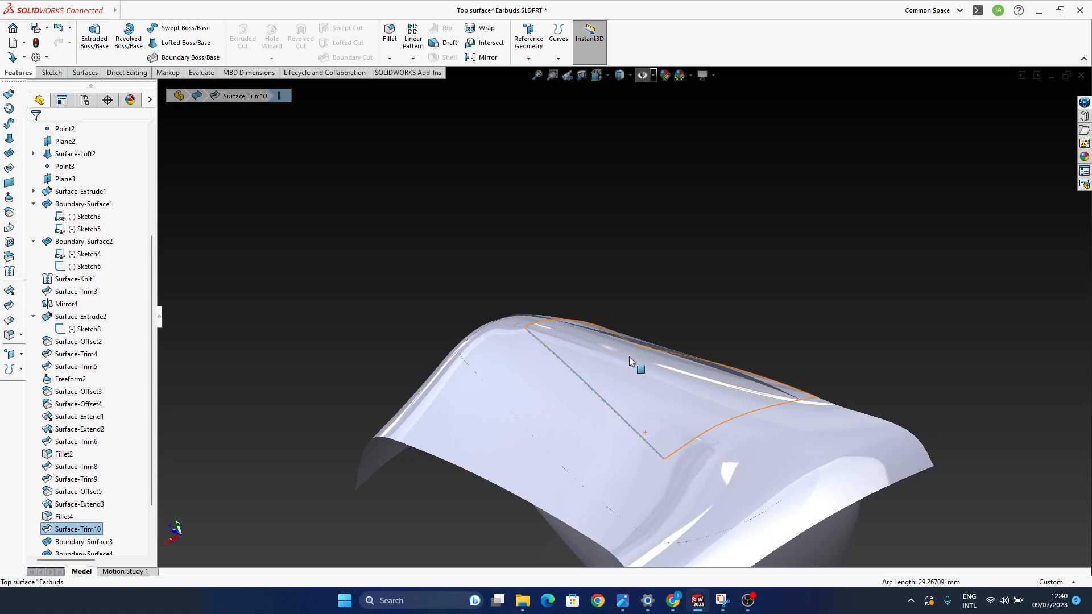
{"action": "middle_click_drag", "start_coordinate": [571, 381], "coordinate": [572, 478]}
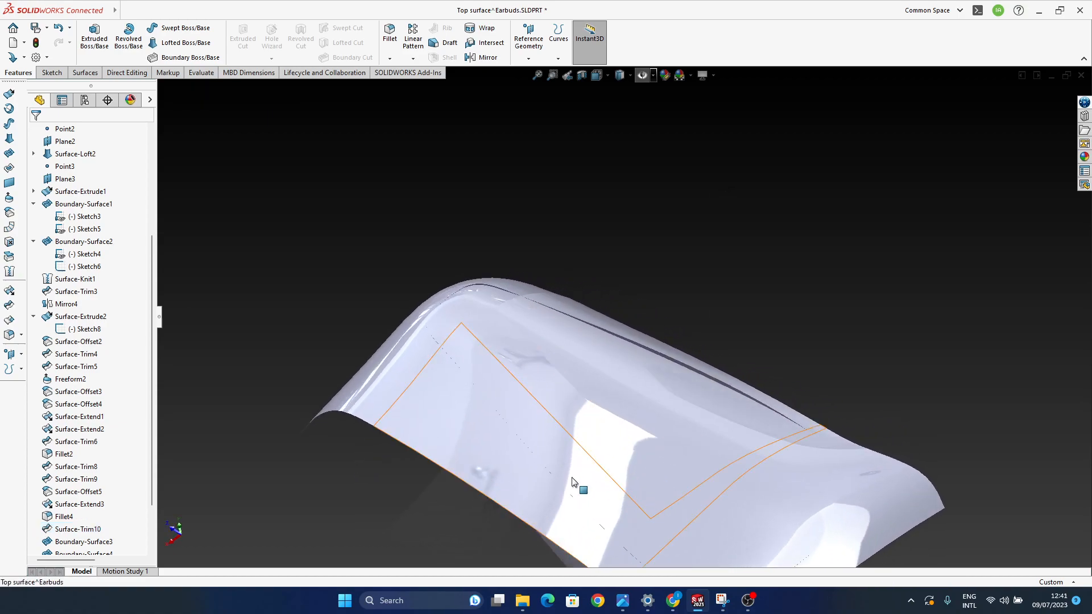
{"action": "middle_click_drag", "start_coordinate": [541, 336], "coordinate": [524, 367]}
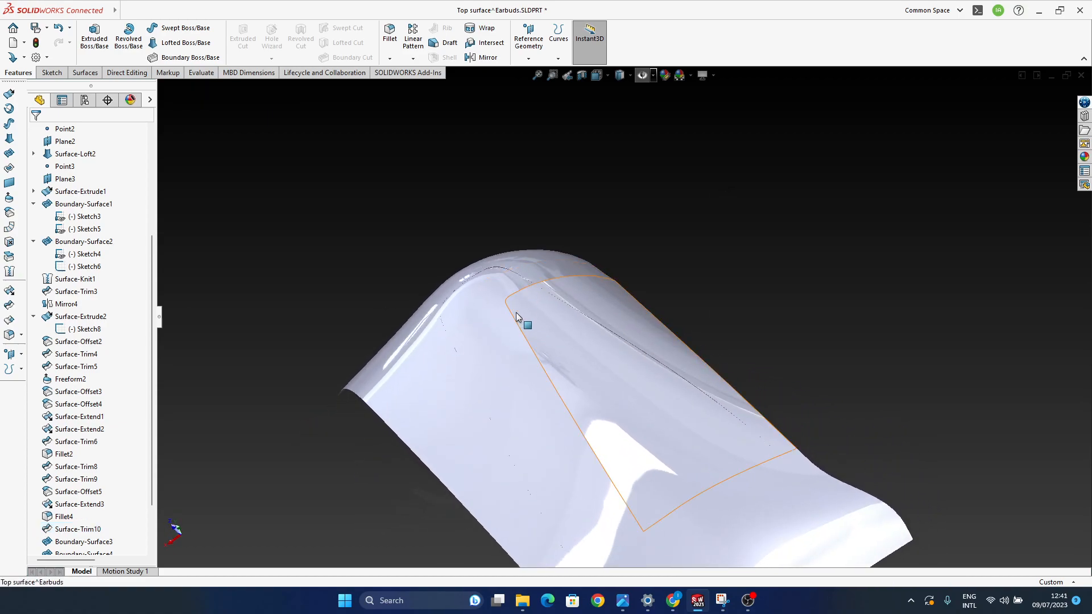
{"action": "middle_click_drag", "start_coordinate": [633, 458], "coordinate": [653, 419]}
{"action": "middle_click_drag", "start_coordinate": [479, 377], "coordinate": [604, 331]}
Step: Compare the surface's shading with RealView Graphics off, and restore RealView Graphics
{"action": "left_click", "coordinate": [713, 75]}
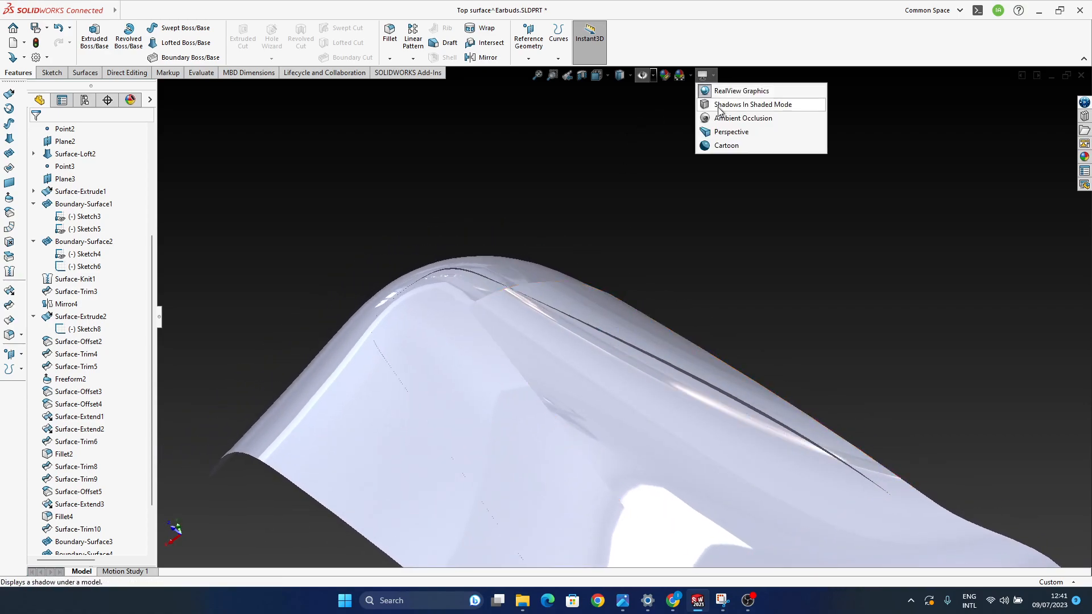
{"action": "left_click", "coordinate": [719, 104]}
{"action": "left_click", "coordinate": [714, 77]}
{"action": "left_click", "coordinate": [719, 103]}
{"action": "left_click", "coordinate": [714, 77]}
{"action": "left_click", "coordinate": [737, 91]}
{"action": "middle_click_drag", "start_coordinate": [665, 349], "coordinate": [483, 439]}
{"action": "middle_click_drag", "start_coordinate": [606, 466], "coordinate": [615, 444]}
{"action": "mouse_move", "coordinate": [437, 382]}
{"action": "middle_mouse_down"}
{"action": "mouse_move", "coordinate": [451, 361]}
{"action": "mouse_move", "coordinate": [429, 409]}
{"action": "mouse_move", "coordinate": [451, 375]}
{"action": "middle_mouse_up"}
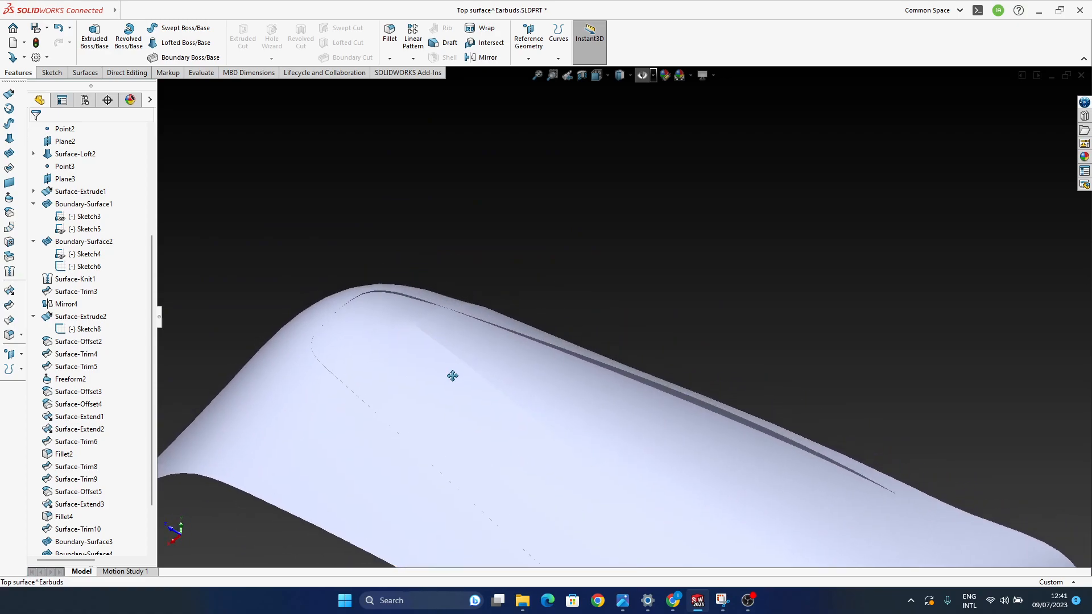
{"action": "left_click", "coordinate": [708, 76]}
{"action": "left_click", "coordinate": [720, 91]}
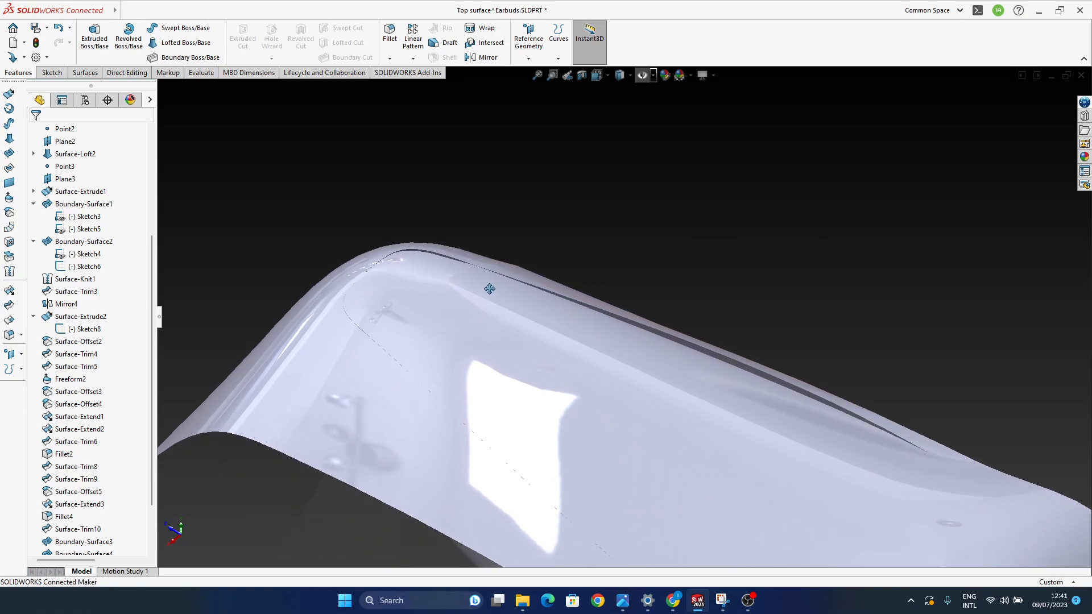
{"action": "left_click", "coordinate": [497, 293]}
{"action": "left_click", "coordinate": [531, 241]}
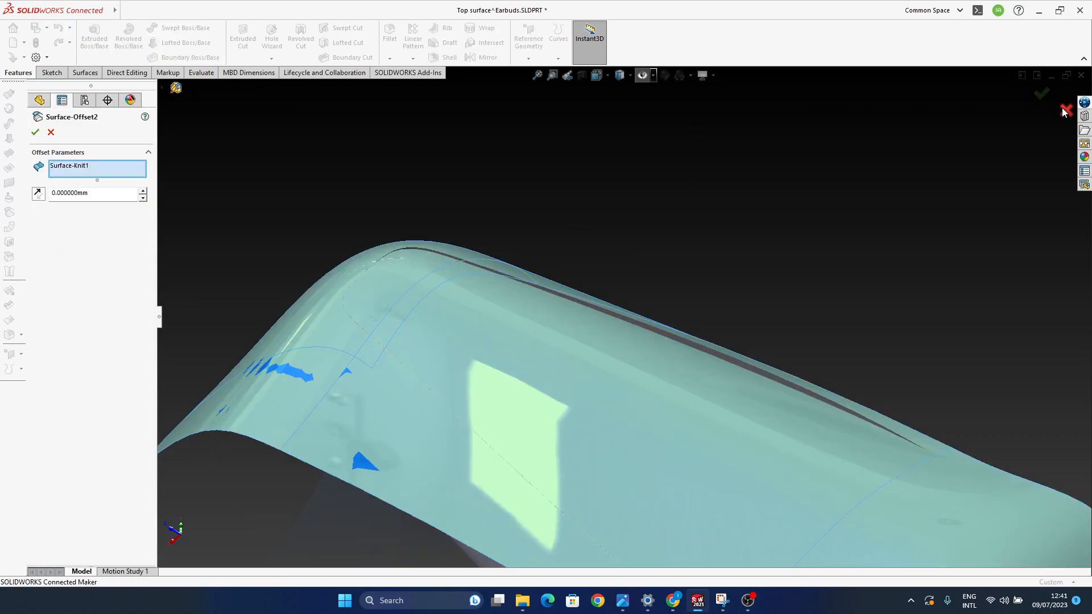
{"action": "left_click", "coordinate": [1064, 109]}
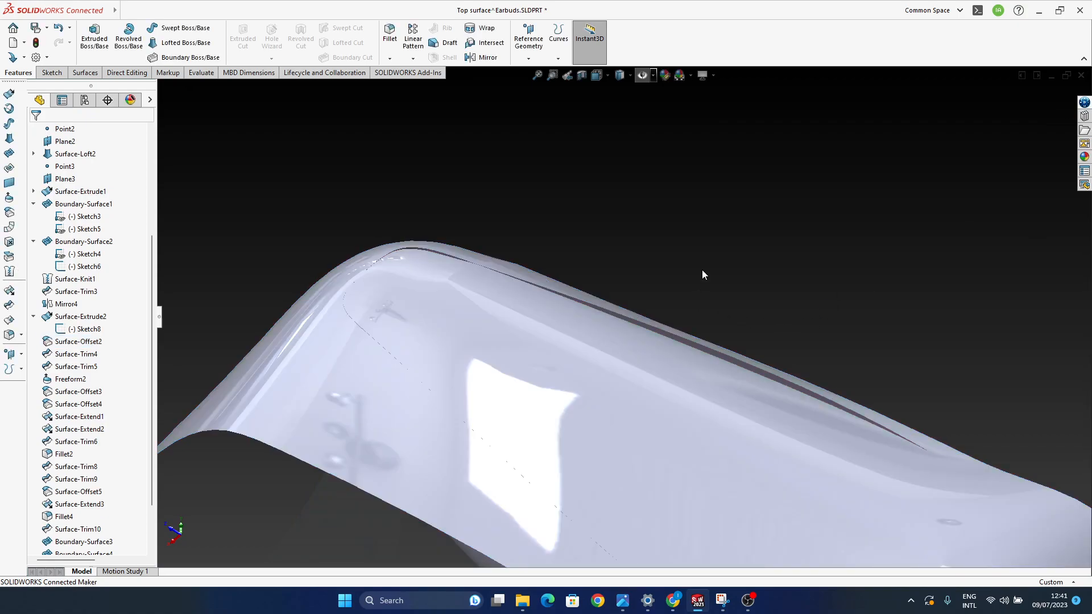
Step: Edit the raised panel's Freeform2 feature and raise all the control points of its end-edge boundary together
{"action": "scroll", "coordinate": [69, 409], "scroll_direction": "down", "scroll_amount": 2}
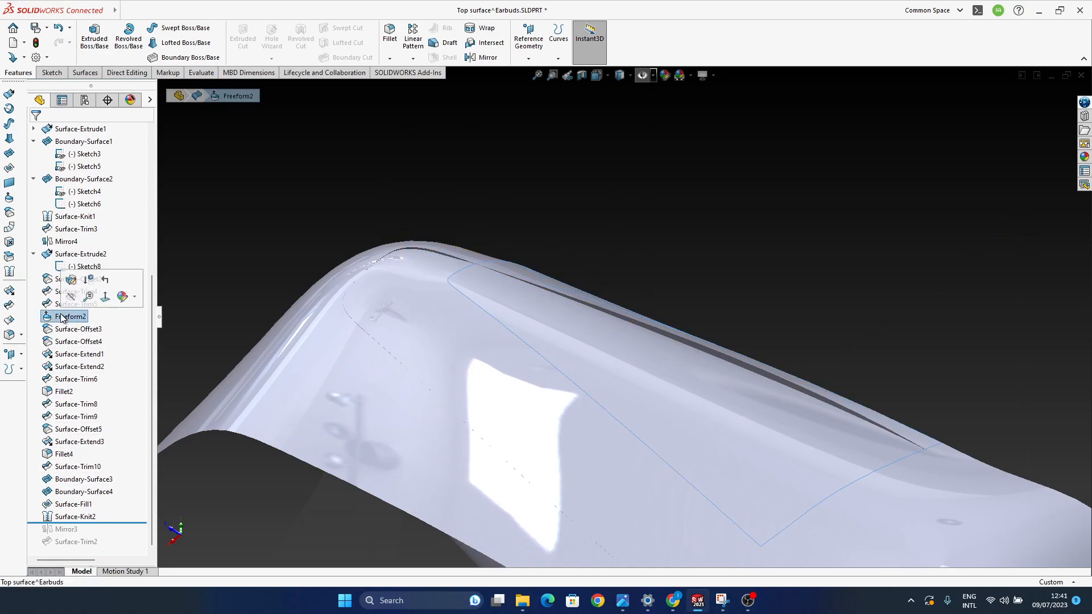
{"action": "left_click", "coordinate": [71, 281]}
{"action": "middle_click_drag", "start_coordinate": [556, 398], "coordinate": [521, 315]}
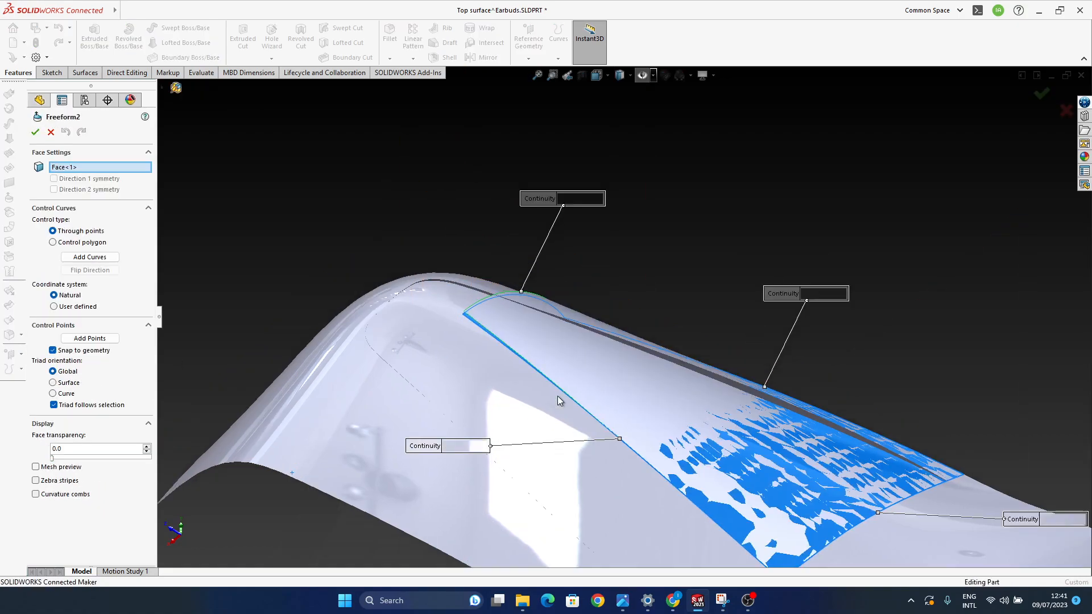
{"action": "left_click", "coordinate": [507, 291]}
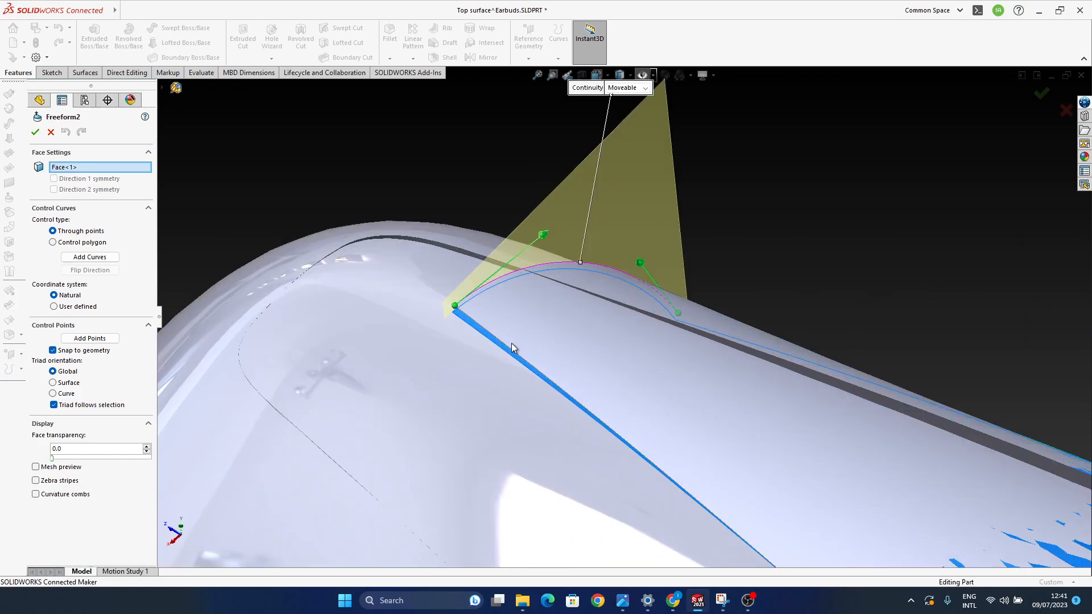
{"action": "scroll", "coordinate": [463, 323], "scroll_direction": "down", "scroll_amount": 4}
{"action": "left_click", "coordinate": [435, 314]}
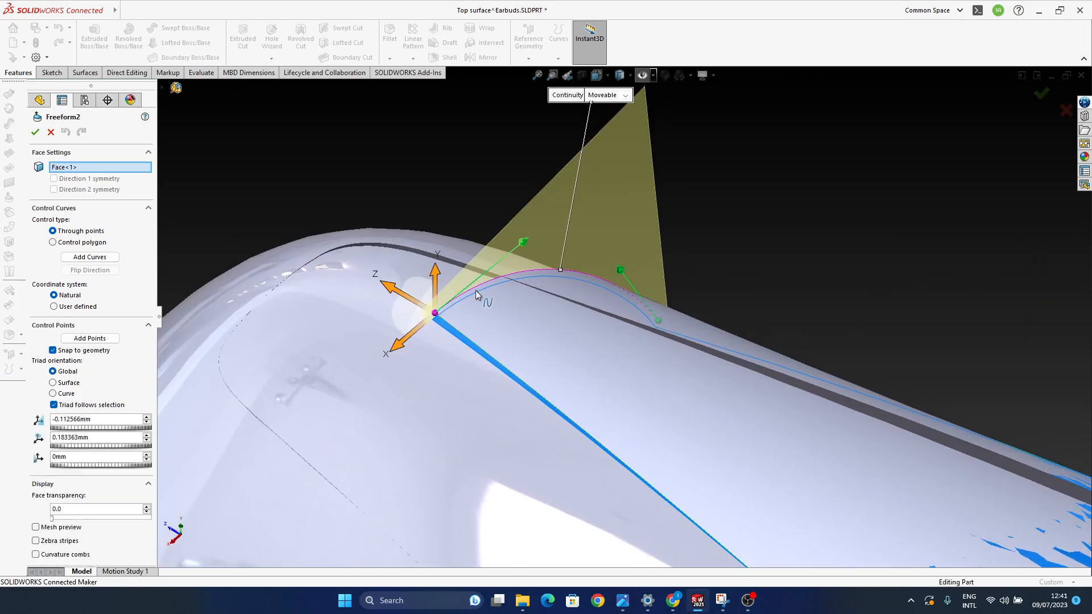
{"action": "left_click", "coordinate": [522, 243], "text": "ctrl"}
{"action": "left_click", "coordinate": [621, 270], "text": "ctrl"}
{"action": "left_click", "coordinate": [658, 320], "text": "ctrl"}
{"action": "middle_click_drag", "start_coordinate": [575, 325], "coordinate": [574, 260]}
{"action": "middle_click_drag", "start_coordinate": [566, 320], "coordinate": [573, 293]}
{"action": "left_click_drag", "start_coordinate": [577, 292], "coordinate": [578, 279]}
{"action": "middle_click_drag", "start_coordinate": [581, 307], "coordinate": [556, 390]}
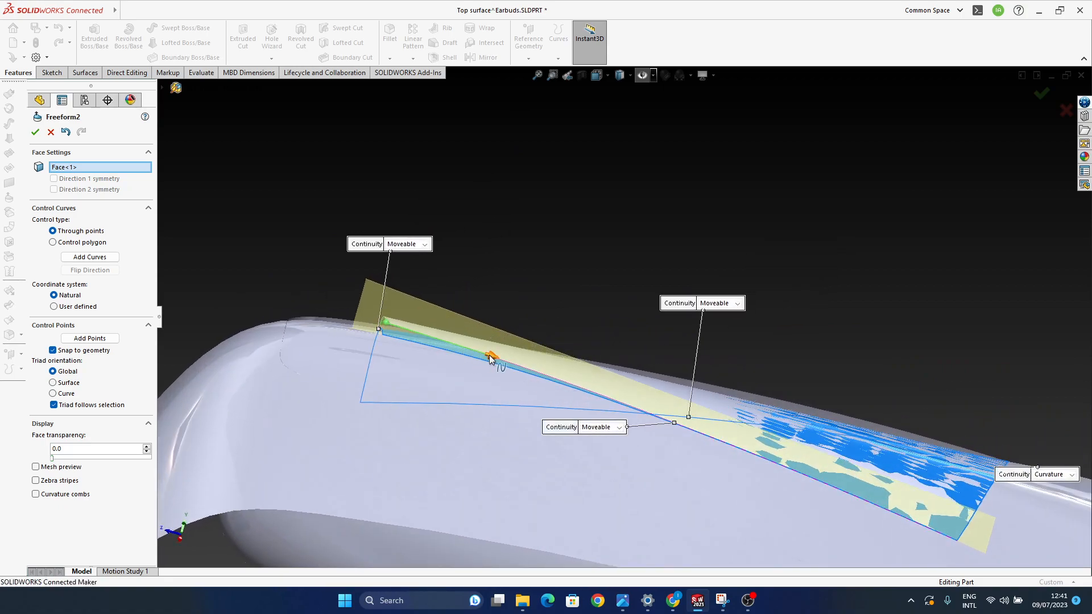
Step: Raise the control handle on the freeform panel's long edge to a Y offset of about 0.28 mm
{"action": "left_click", "coordinate": [488, 356]}
{"action": "scroll", "coordinate": [502, 337], "scroll_direction": "down", "scroll_amount": 2}
{"action": "left_click_drag", "start_coordinate": [528, 321], "coordinate": [533, 297]}
{"action": "middle_click_drag", "start_coordinate": [474, 388], "coordinate": [591, 398]}
{"action": "middle_click_drag", "start_coordinate": [342, 374], "coordinate": [390, 347], "text": "ctrl"}
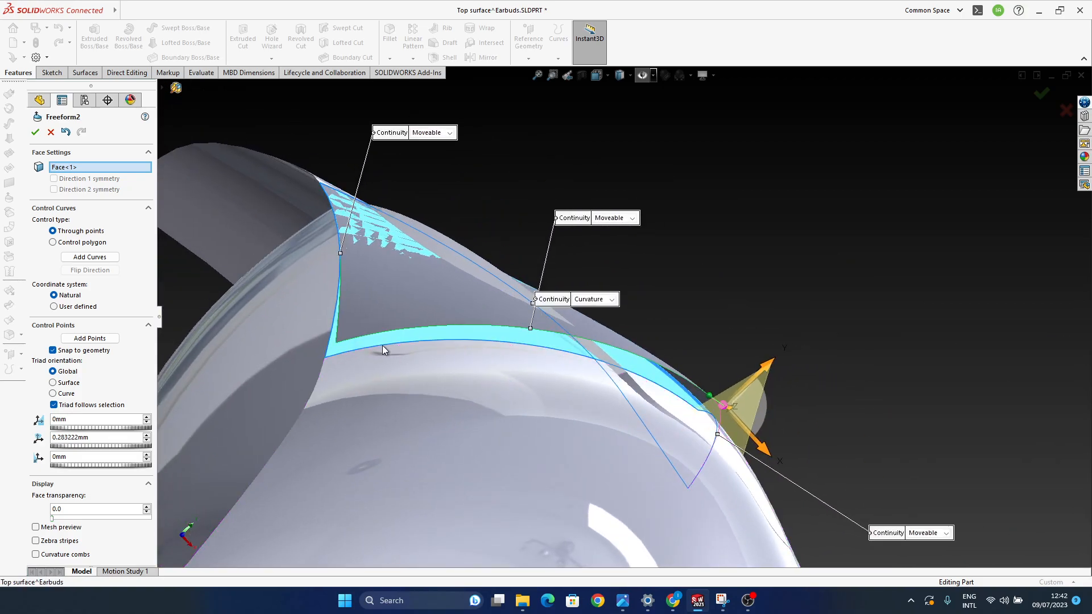
Step: Adjust the corner point and tangent handle of the freeform panel's end edge, and accept the freeform changes
{"action": "left_click", "coordinate": [342, 343]}
{"action": "middle_click_drag", "start_coordinate": [428, 379], "coordinate": [339, 346]}
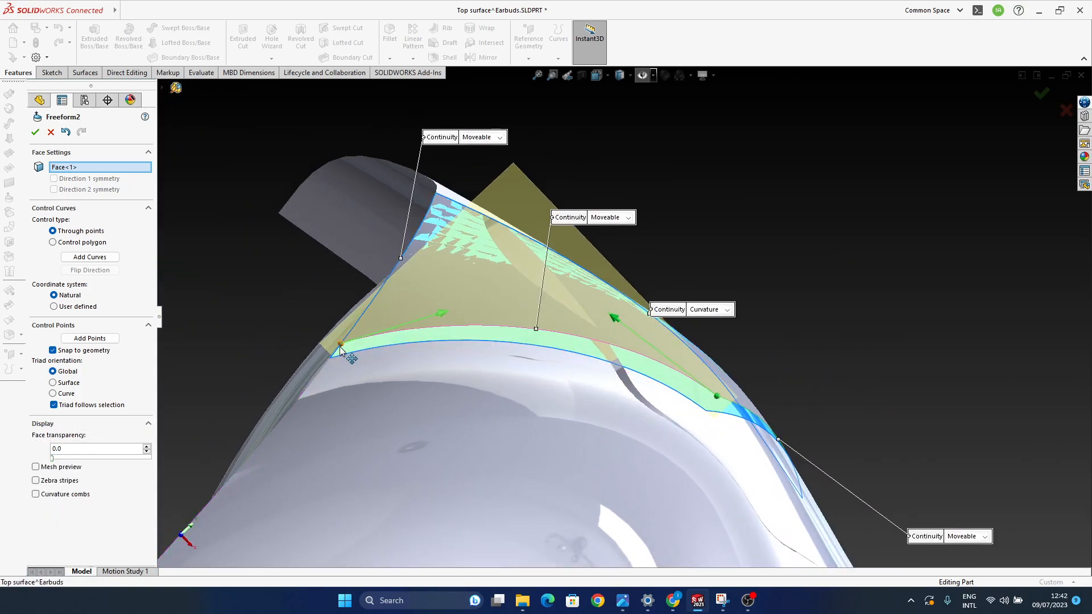
{"action": "left_click", "coordinate": [341, 344]}
{"action": "left_click", "coordinate": [444, 316]}
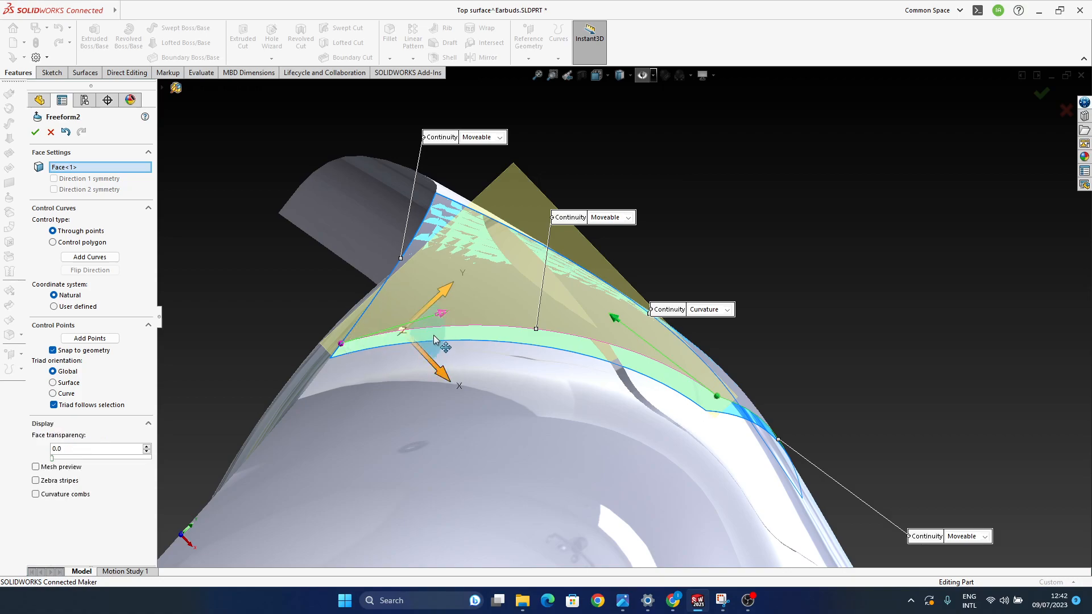
{"action": "left_click_drag", "start_coordinate": [439, 373], "coordinate": [432, 333]}
{"action": "middle_click_drag", "start_coordinate": [731, 411], "coordinate": [617, 393]}
{"action": "scroll", "coordinate": [603, 392], "scroll_direction": "up", "scroll_amount": 3}
{"action": "mouse_move", "coordinate": [549, 414]}
{"action": "middle_mouse_down"}
{"action": "mouse_move", "coordinate": [641, 446]}
{"action": "mouse_move", "coordinate": [636, 468]}
{"action": "mouse_move", "coordinate": [546, 419]}
{"action": "mouse_move", "coordinate": [567, 462]}
{"action": "mouse_move", "coordinate": [578, 370]}
{"action": "mouse_move", "coordinate": [585, 381]}
{"action": "mouse_move", "coordinate": [603, 364]}
{"action": "middle_mouse_up"}
{"action": "scroll", "coordinate": [541, 342], "scroll_direction": "down", "scroll_amount": 4}
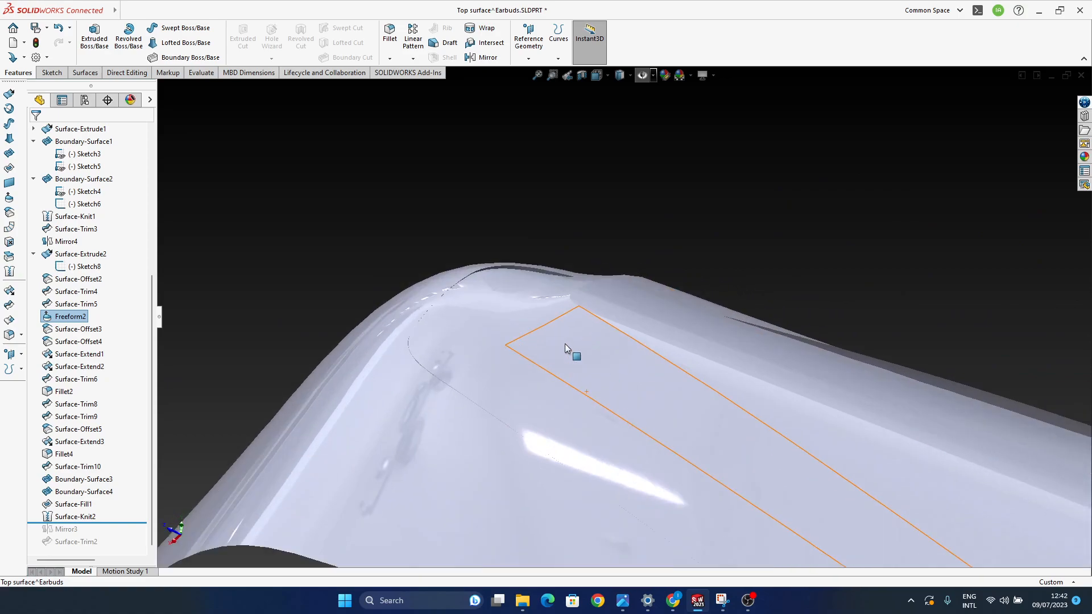
Step: Turn off RealView Graphics and examine the reshaped panel's shading and its gap transitions from several angles
{"action": "mouse_move", "coordinate": [514, 345]}
{"action": "middle_mouse_down"}
{"action": "mouse_move", "coordinate": [535, 376]}
{"action": "mouse_move", "coordinate": [582, 332]}
{"action": "mouse_move", "coordinate": [537, 324]}
{"action": "mouse_move", "coordinate": [490, 378]}
{"action": "mouse_move", "coordinate": [513, 391]}
{"action": "mouse_move", "coordinate": [573, 385]}
{"action": "mouse_move", "coordinate": [544, 392]}
{"action": "mouse_move", "coordinate": [531, 479]}
{"action": "mouse_move", "coordinate": [570, 507]}
{"action": "mouse_move", "coordinate": [479, 368]}
{"action": "mouse_move", "coordinate": [487, 353]}
{"action": "mouse_move", "coordinate": [580, 415]}
{"action": "mouse_move", "coordinate": [453, 390]}
{"action": "mouse_move", "coordinate": [771, 425]}
{"action": "mouse_move", "coordinate": [778, 388]}
{"action": "mouse_move", "coordinate": [731, 439]}
{"action": "mouse_move", "coordinate": [807, 474]}
{"action": "mouse_move", "coordinate": [834, 452]}
{"action": "mouse_move", "coordinate": [829, 512]}
{"action": "mouse_move", "coordinate": [831, 492]}
{"action": "middle_mouse_up"}
{"action": "mouse_move", "coordinate": [599, 451]}
{"action": "middle_mouse_down"}
{"action": "mouse_move", "coordinate": [464, 383]}
{"action": "mouse_move", "coordinate": [468, 373]}
{"action": "middle_mouse_up"}
{"action": "left_click", "coordinate": [703, 76]}
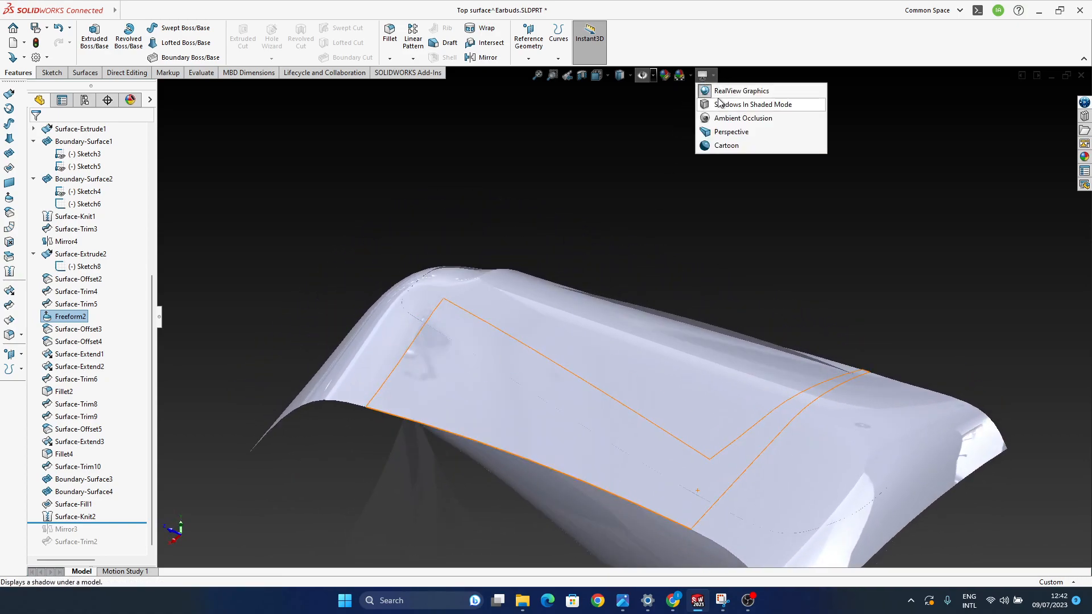
{"action": "left_click", "coordinate": [719, 103]}
{"action": "mouse_move", "coordinate": [672, 319]}
{"action": "middle_mouse_down"}
{"action": "mouse_move", "coordinate": [654, 370]}
{"action": "mouse_move", "coordinate": [726, 398]}
{"action": "mouse_move", "coordinate": [719, 383]}
{"action": "mouse_move", "coordinate": [719, 463]}
{"action": "mouse_move", "coordinate": [707, 312]}
{"action": "mouse_move", "coordinate": [695, 324]}
{"action": "mouse_move", "coordinate": [712, 409]}
{"action": "mouse_move", "coordinate": [710, 346]}
{"action": "mouse_move", "coordinate": [792, 237]}
{"action": "mouse_move", "coordinate": [676, 375]}
{"action": "mouse_move", "coordinate": [719, 359]}
{"action": "mouse_move", "coordinate": [734, 332]}
{"action": "mouse_move", "coordinate": [709, 315]}
{"action": "mouse_move", "coordinate": [690, 322]}
{"action": "middle_mouse_up"}
{"action": "scroll", "coordinate": [501, 253], "scroll_direction": "down", "scroll_amount": 4}
{"action": "middle_click_drag", "start_coordinate": [550, 350], "coordinate": [526, 396]}
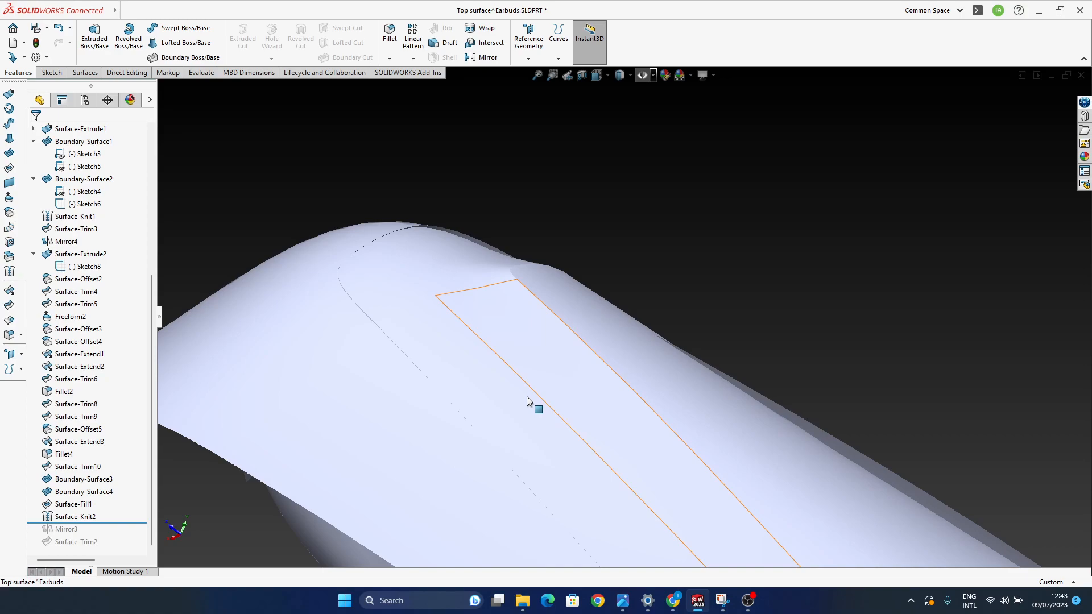
{"action": "middle_click_drag", "start_coordinate": [635, 473], "coordinate": [675, 517], "text": "ctrl"}
{"action": "middle_click_drag", "start_coordinate": [550, 422], "coordinate": [629, 490], "text": "ctrl"}
{"action": "middle_click_drag", "start_coordinate": [458, 482], "coordinate": [566, 407]}
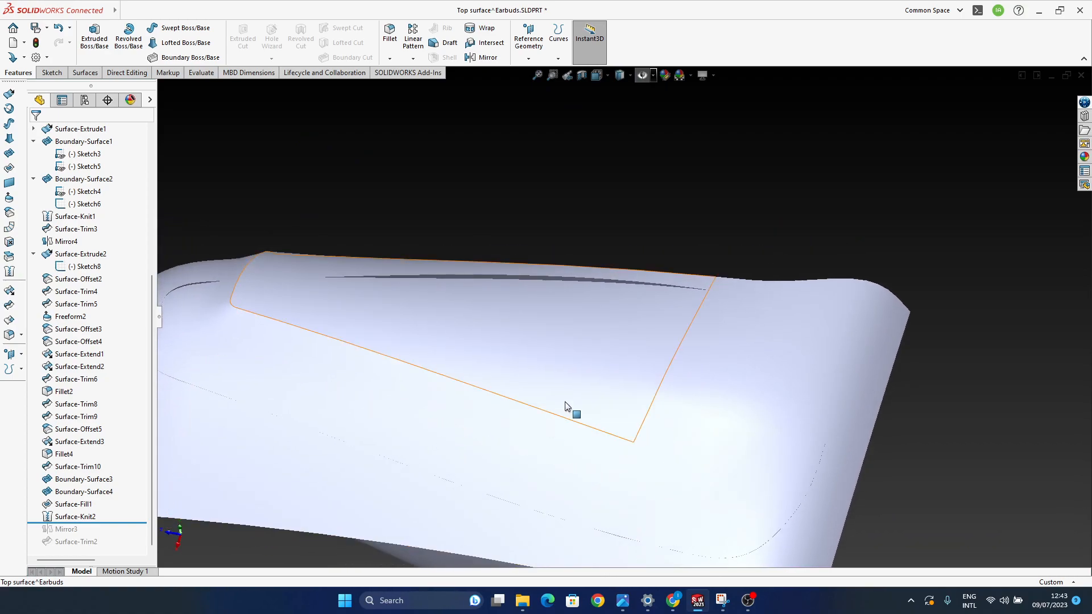
{"action": "mouse_move", "coordinate": [590, 516]}
{"action": "middle_mouse_down"}
{"action": "mouse_move", "coordinate": [578, 429]}
{"action": "mouse_move", "coordinate": [602, 502]}
{"action": "mouse_move", "coordinate": [619, 390]}
{"action": "mouse_move", "coordinate": [571, 422]}
{"action": "mouse_move", "coordinate": [626, 460]}
{"action": "mouse_move", "coordinate": [592, 476]}
{"action": "mouse_move", "coordinate": [618, 463]}
{"action": "mouse_move", "coordinate": [597, 449]}
{"action": "mouse_move", "coordinate": [602, 463]}
{"action": "mouse_move", "coordinate": [595, 432]}
{"action": "middle_mouse_up"}
Step: Restore RealView Graphics and examine the reflections across the reshaped panel
{"action": "left_click", "coordinate": [700, 76]}
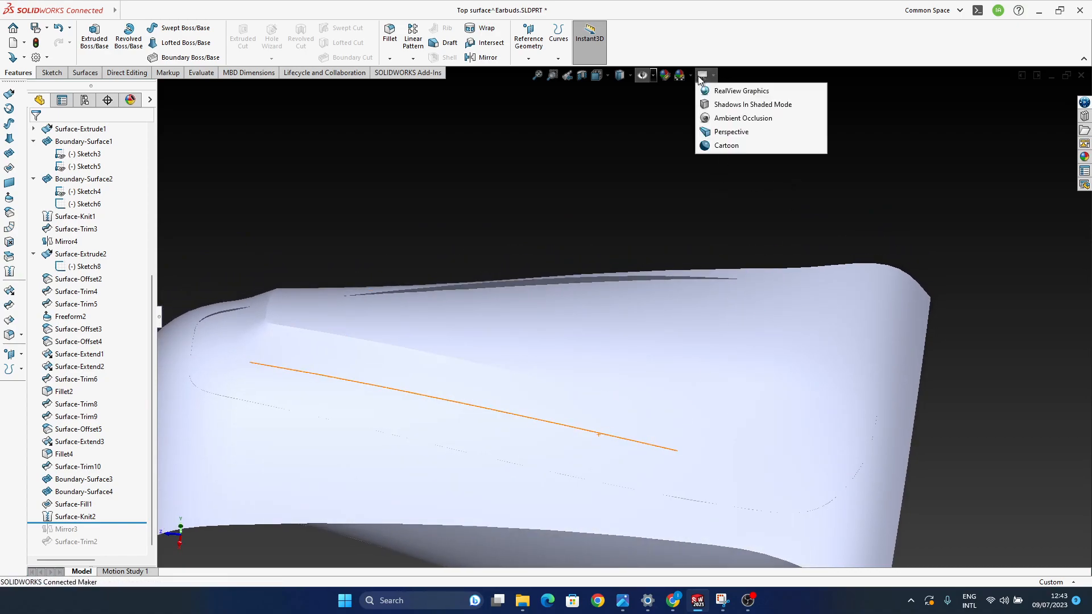
{"action": "left_click", "coordinate": [729, 92]}
{"action": "mouse_move", "coordinate": [753, 460]}
{"action": "middle_mouse_down"}
{"action": "mouse_move", "coordinate": [805, 415]}
{"action": "mouse_move", "coordinate": [804, 498]}
{"action": "mouse_move", "coordinate": [797, 457]}
{"action": "mouse_move", "coordinate": [760, 488]}
{"action": "mouse_move", "coordinate": [754, 479]}
{"action": "mouse_move", "coordinate": [756, 493]}
{"action": "mouse_move", "coordinate": [812, 421]}
{"action": "mouse_move", "coordinate": [683, 483]}
{"action": "mouse_move", "coordinate": [630, 435]}
{"action": "mouse_move", "coordinate": [556, 443]}
{"action": "mouse_move", "coordinate": [578, 453]}
{"action": "mouse_move", "coordinate": [631, 422]}
{"action": "middle_mouse_up"}
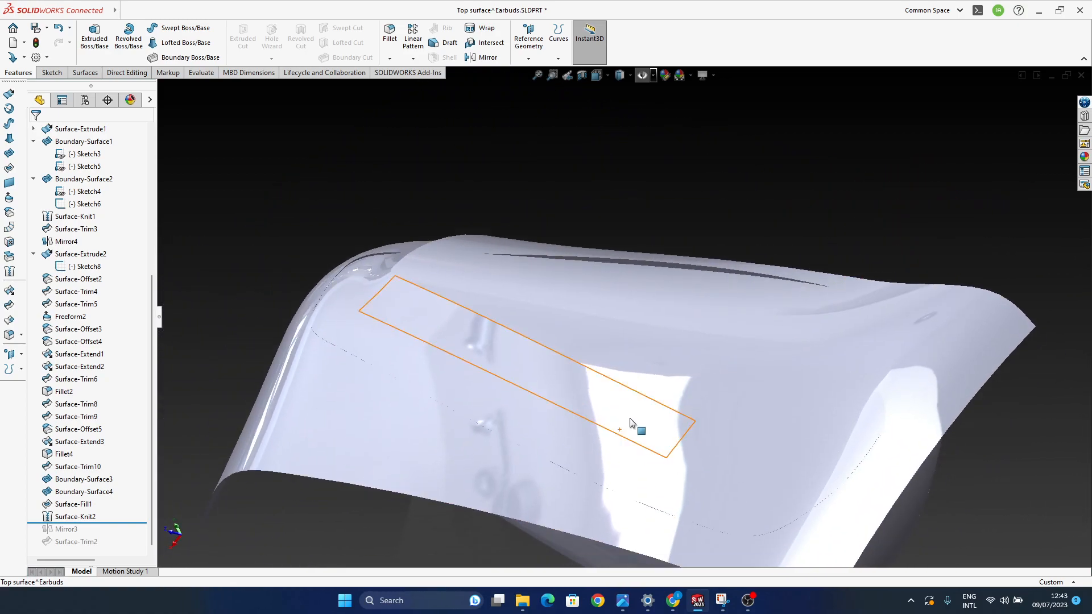
{"action": "mouse_move", "coordinate": [593, 363]}
{"action": "middle_mouse_down"}
{"action": "mouse_move", "coordinate": [617, 409]}
{"action": "mouse_move", "coordinate": [630, 383]}
{"action": "mouse_move", "coordinate": [656, 434]}
{"action": "mouse_move", "coordinate": [637, 497]}
{"action": "mouse_move", "coordinate": [641, 551]}
{"action": "mouse_move", "coordinate": [690, 419]}
{"action": "mouse_move", "coordinate": [663, 371]}
{"action": "mouse_move", "coordinate": [629, 394]}
{"action": "mouse_move", "coordinate": [633, 404]}
{"action": "middle_mouse_up"}
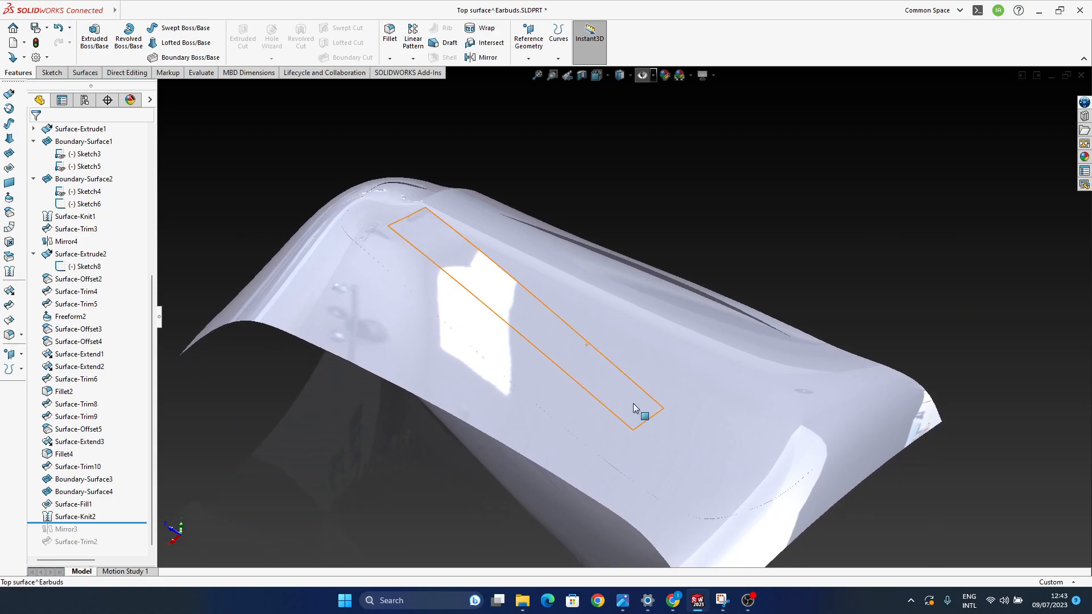
Step: Roll the feature history forward to the end to check the trimmed body, and roll it back to just after Surface-Knit2
{"action": "left_click", "coordinate": [81, 519]}
{"action": "left_click", "coordinate": [282, 464]}
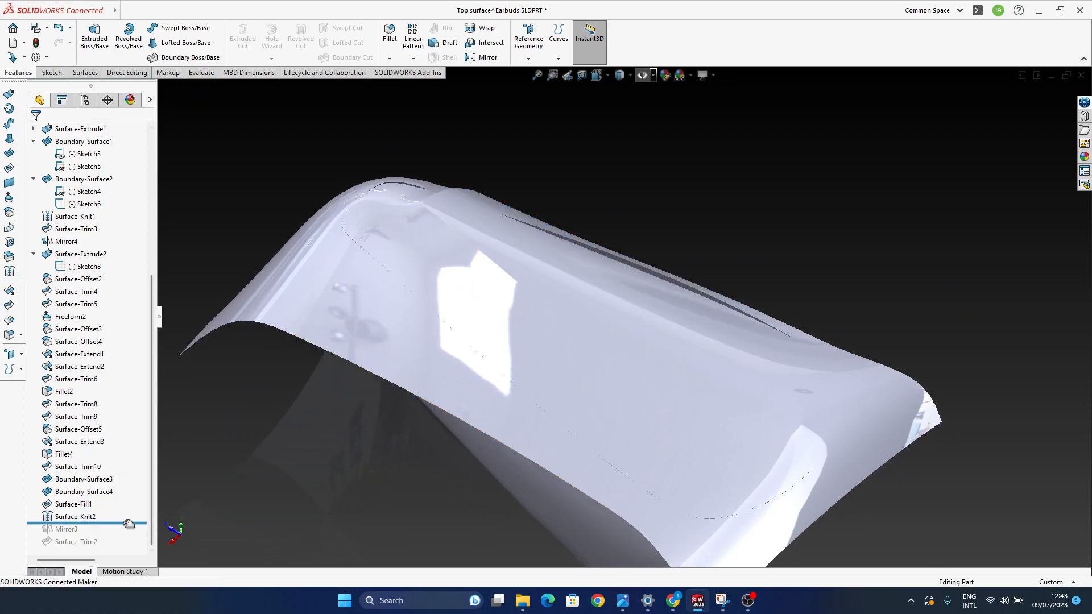
{"action": "mouse_move", "coordinate": [604, 413]}
{"action": "middle_mouse_down"}
{"action": "mouse_move", "coordinate": [592, 373]}
{"action": "mouse_move", "coordinate": [599, 329]}
{"action": "mouse_move", "coordinate": [578, 431]}
{"action": "mouse_move", "coordinate": [629, 365]}
{"action": "mouse_move", "coordinate": [604, 339]}
{"action": "mouse_move", "coordinate": [629, 383]}
{"action": "mouse_move", "coordinate": [626, 419]}
{"action": "mouse_move", "coordinate": [653, 426]}
{"action": "mouse_move", "coordinate": [604, 328]}
{"action": "mouse_move", "coordinate": [680, 398]}
{"action": "mouse_move", "coordinate": [688, 439]}
{"action": "mouse_move", "coordinate": [669, 403]}
{"action": "mouse_move", "coordinate": [702, 424]}
{"action": "middle_mouse_up"}
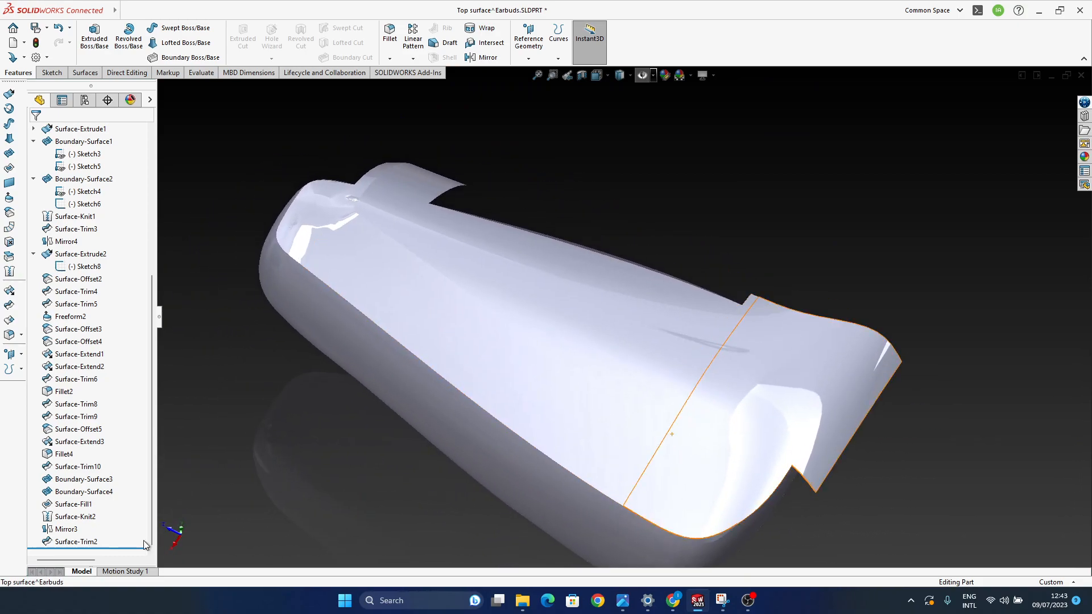
{"action": "left_click", "coordinate": [82, 519]}
Step: Find the feature that owns the mirrored lower-body face and delete Mirror4
{"action": "middle_click_drag", "start_coordinate": [520, 400], "coordinate": [624, 352]}
{"action": "left_click", "coordinate": [691, 356]}
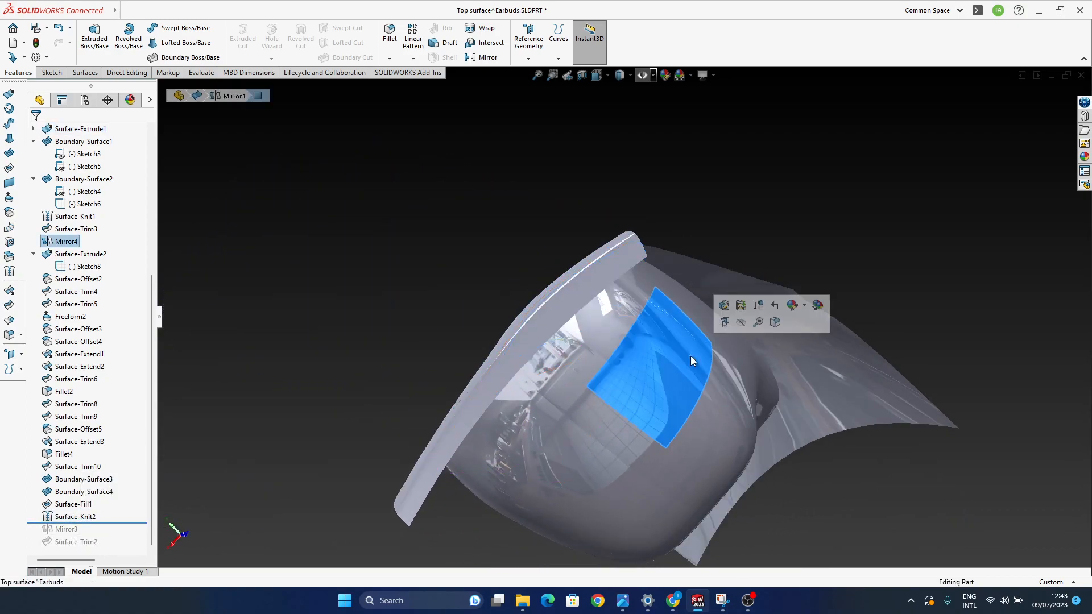
{"action": "left_click", "coordinate": [66, 241]}
{"action": "middle_click_drag", "start_coordinate": [660, 322], "coordinate": [750, 368]}
{"action": "middle_click_drag", "start_coordinate": [487, 404], "coordinate": [388, 437]}
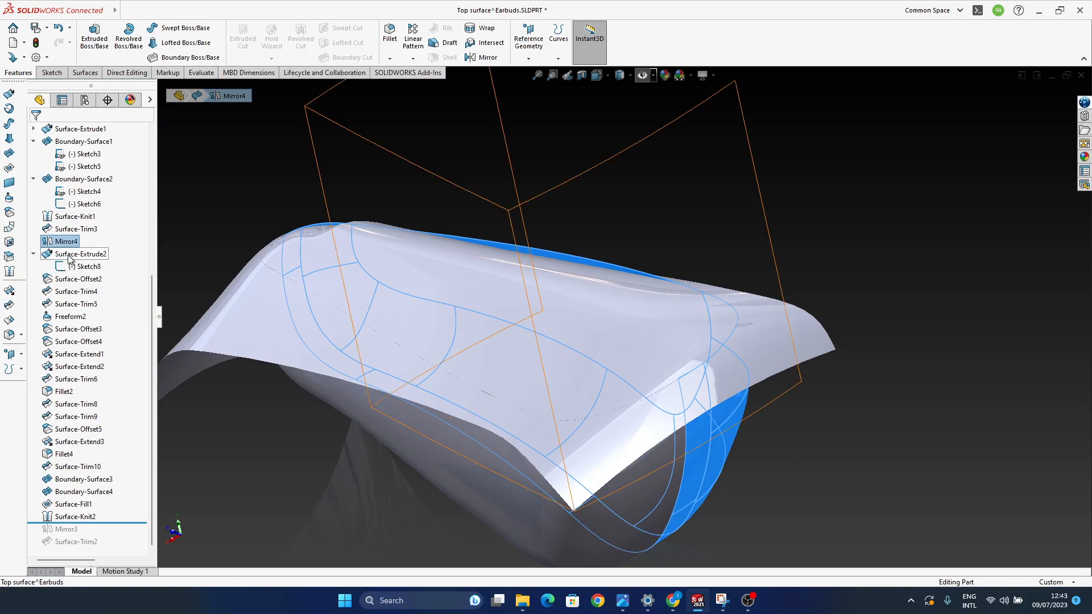
{"action": "key", "text": "Delete"}
{"action": "key", "text": "Return"}
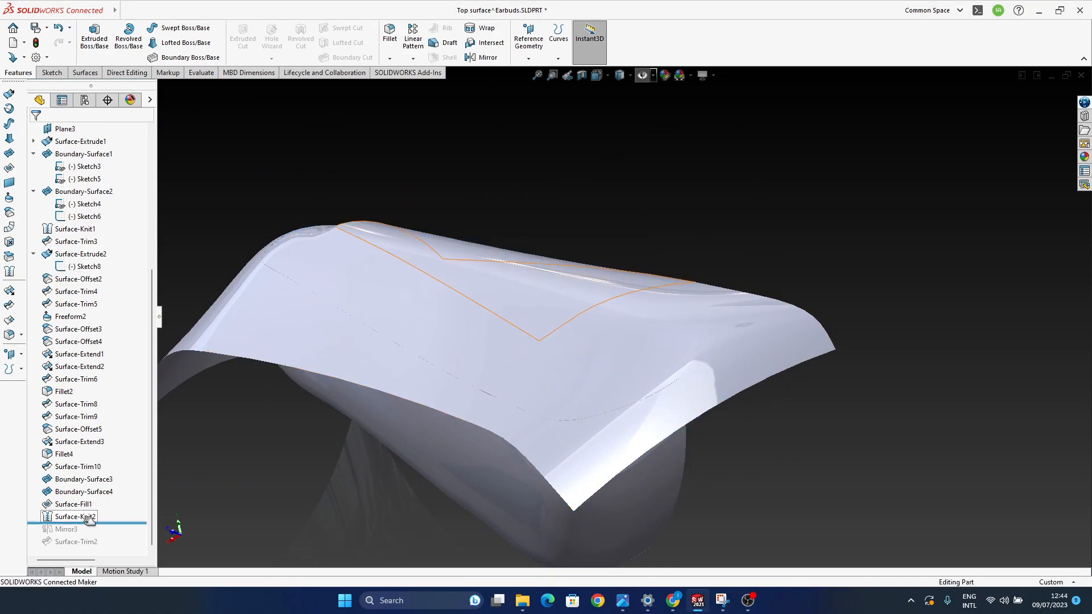
Step: Inspect the lower body from below and delete the Surface-Trim3 feature that cuts it
{"action": "left_click_drag", "start_coordinate": [87, 530], "coordinate": [87, 531]}
{"action": "middle_click_drag", "start_coordinate": [572, 423], "coordinate": [515, 400]}
{"action": "left_click", "coordinate": [795, 435]}
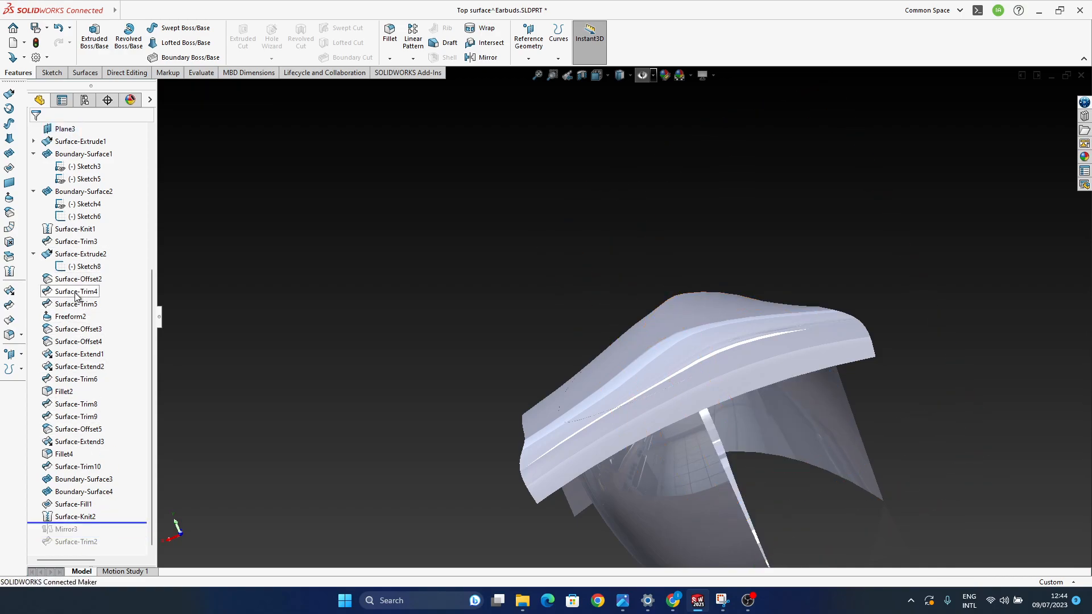
{"action": "middle_click_drag", "start_coordinate": [709, 425], "coordinate": [712, 486]}
{"action": "left_click", "coordinate": [712, 486]}
{"action": "left_click", "coordinate": [175, 265]}
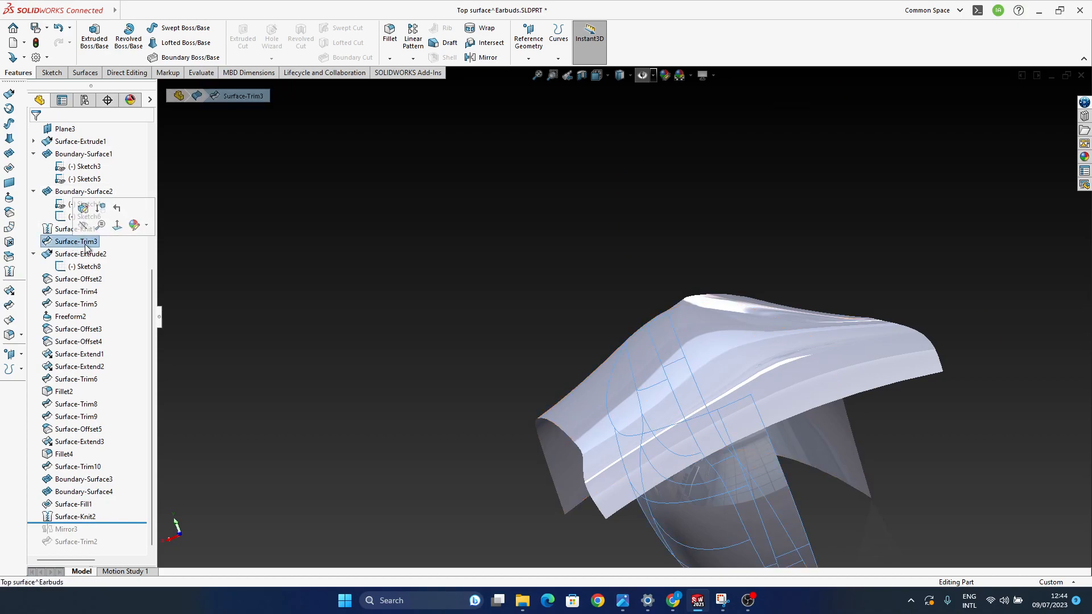
{"action": "key", "text": "Delete"}
{"action": "key", "text": "Return"}
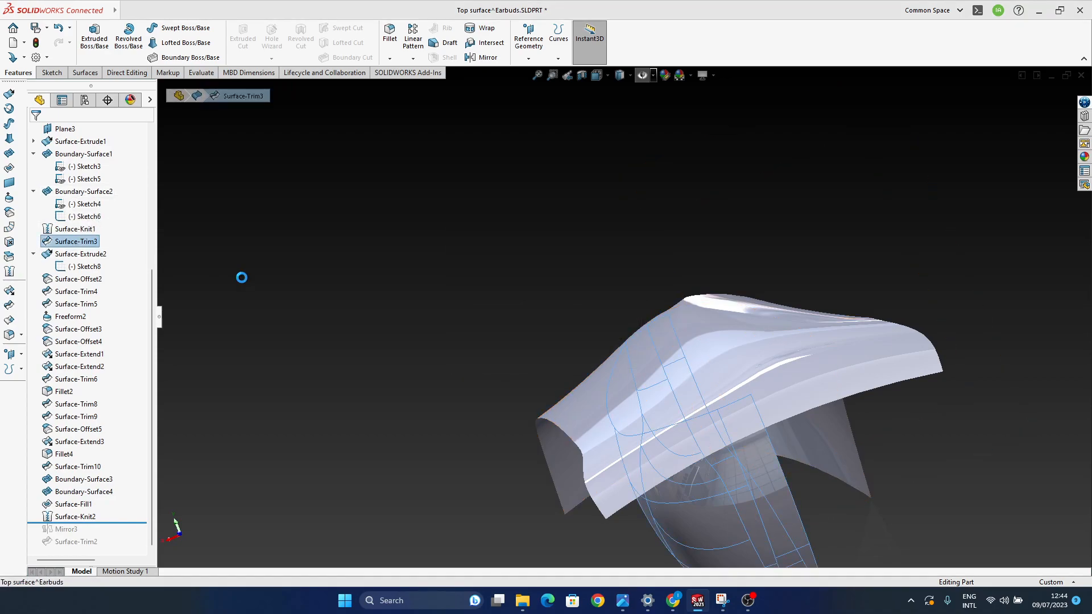
{"action": "middle_click_drag", "start_coordinate": [606, 413], "coordinate": [481, 358], "text": "ctrl"}
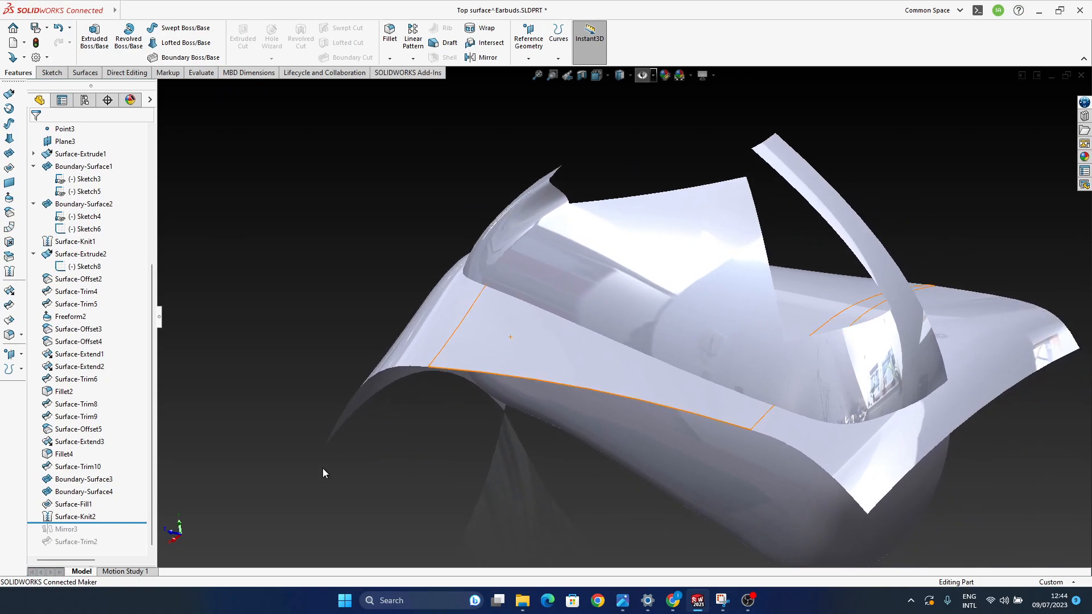
Step: Roll the history forward past Mirror3 and Surface-Trim2 and examine the complete earbud body
{"action": "left_click_drag", "start_coordinate": [127, 523], "coordinate": [106, 548]}
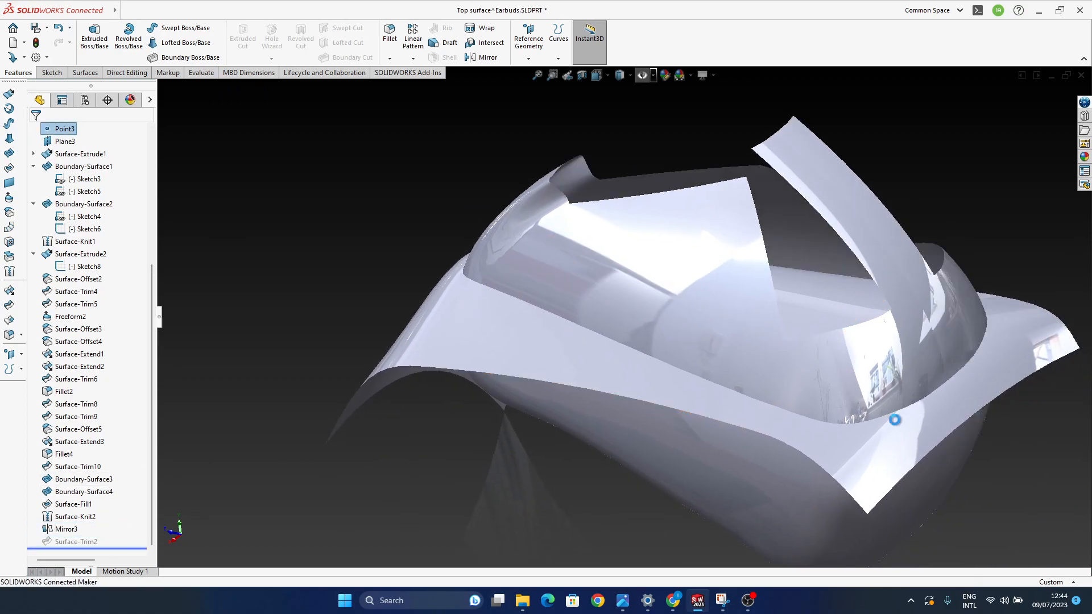
{"action": "middle_click_drag", "start_coordinate": [766, 399], "coordinate": [653, 503]}
{"action": "middle_click_drag", "start_coordinate": [780, 452], "coordinate": [588, 452]}
{"action": "middle_click_drag", "start_coordinate": [691, 485], "coordinate": [567, 357]}
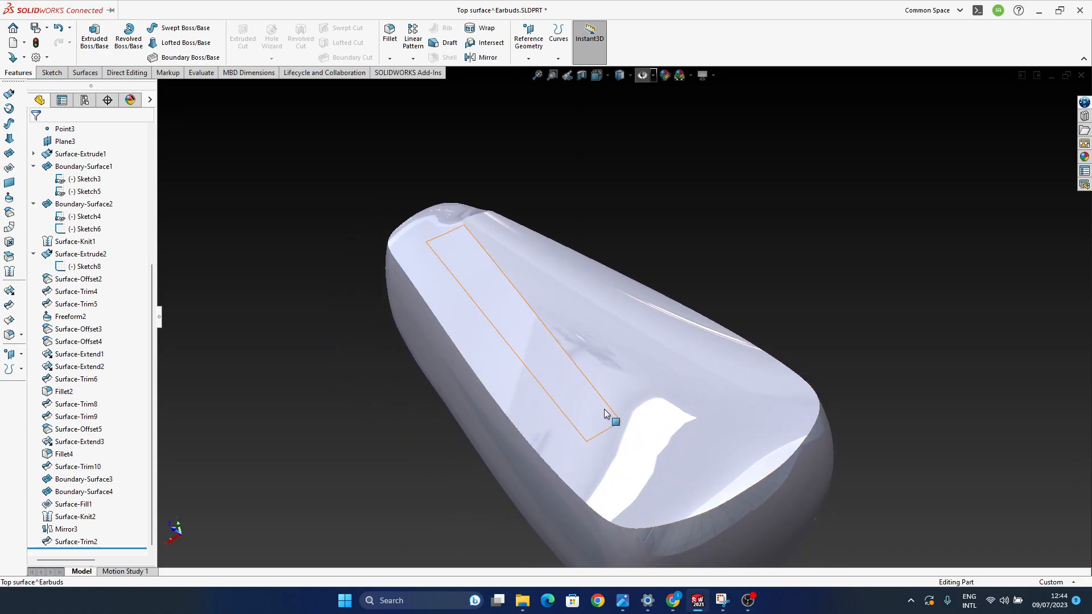
{"action": "middle_click", "coordinate": [740, 472]}
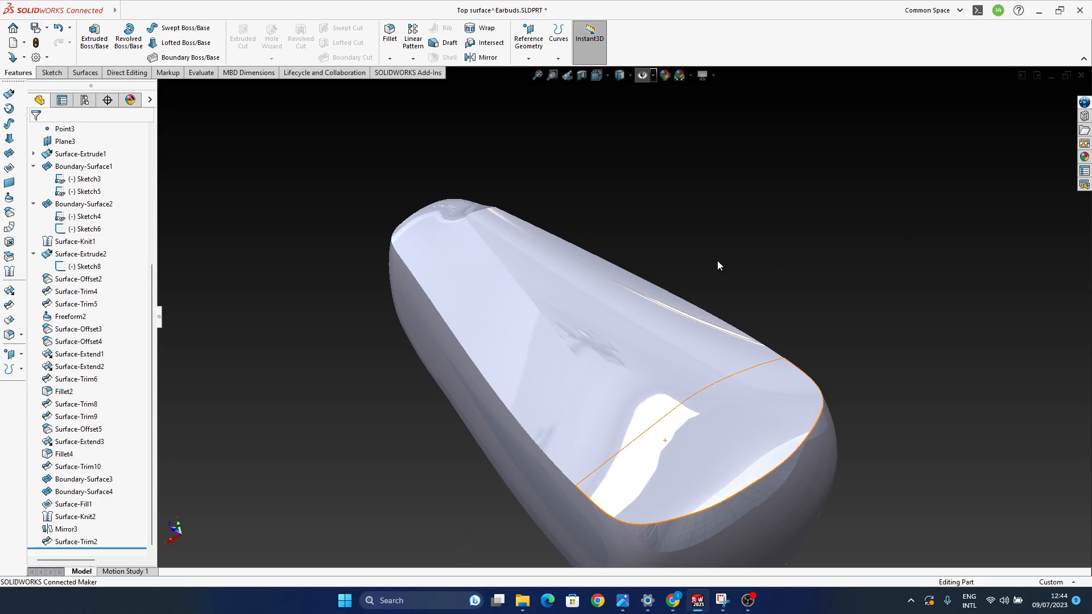
Step: Apply zebra stripes to check surface continuity, inspect the top surface's shading, and turn the zebra stripes off
{"action": "left_click", "coordinate": [199, 72]}
{"action": "left_click", "coordinate": [521, 43]}
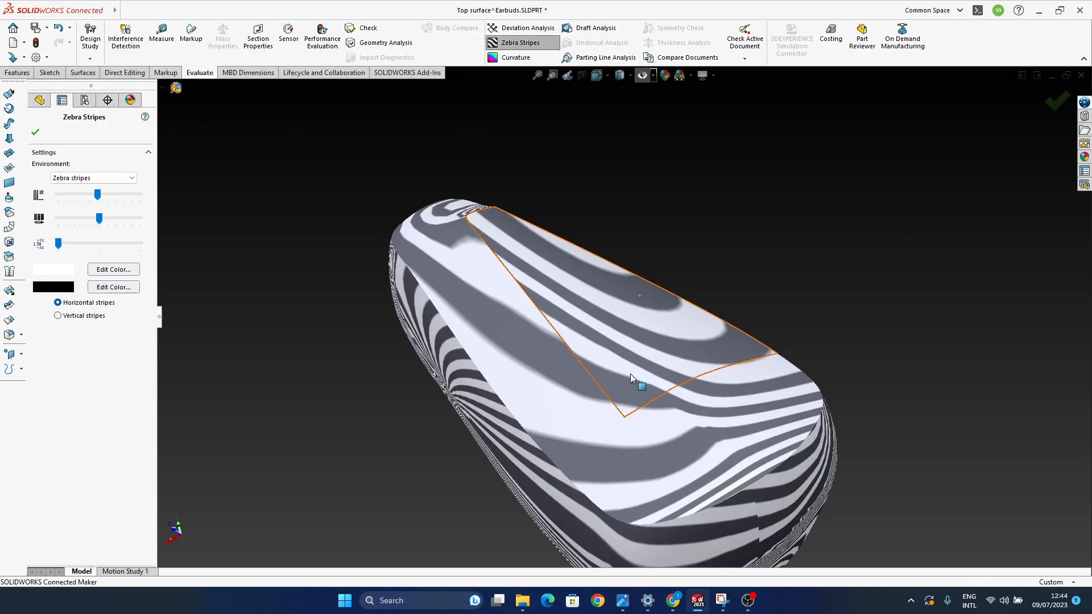
{"action": "mouse_move", "coordinate": [633, 486]}
{"action": "middle_mouse_down"}
{"action": "mouse_move", "coordinate": [632, 517]}
{"action": "mouse_move", "coordinate": [633, 483]}
{"action": "mouse_move", "coordinate": [624, 493]}
{"action": "middle_mouse_up"}
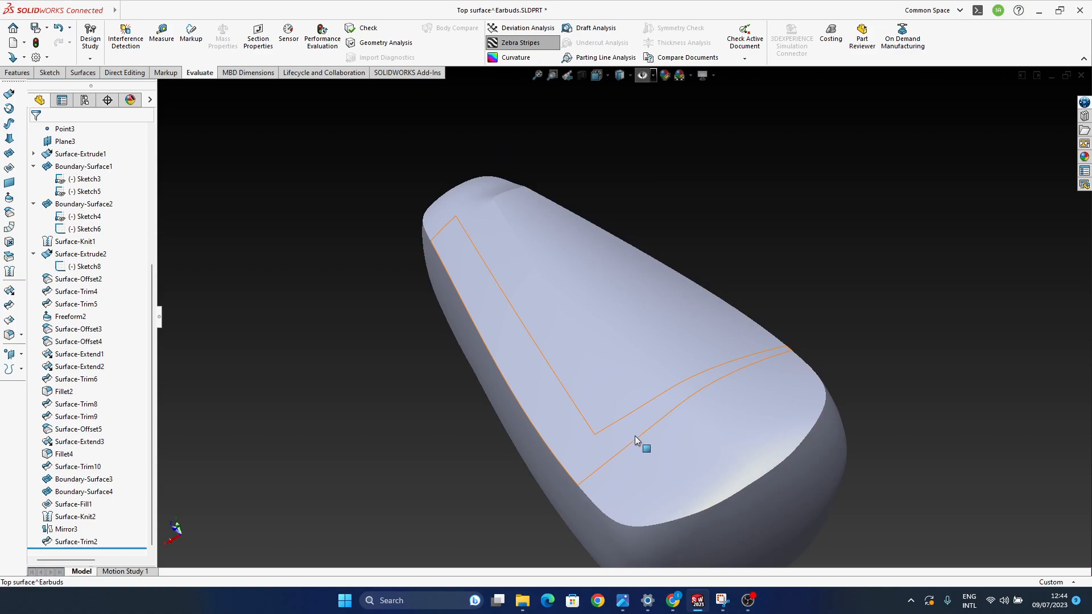
{"action": "scroll", "coordinate": [646, 367], "scroll_direction": "up", "scroll_amount": 3}
{"action": "scroll", "coordinate": [645, 367], "scroll_direction": "down", "scroll_amount": 3}
{"action": "scroll", "coordinate": [626, 399], "scroll_direction": "up", "scroll_amount": 3}
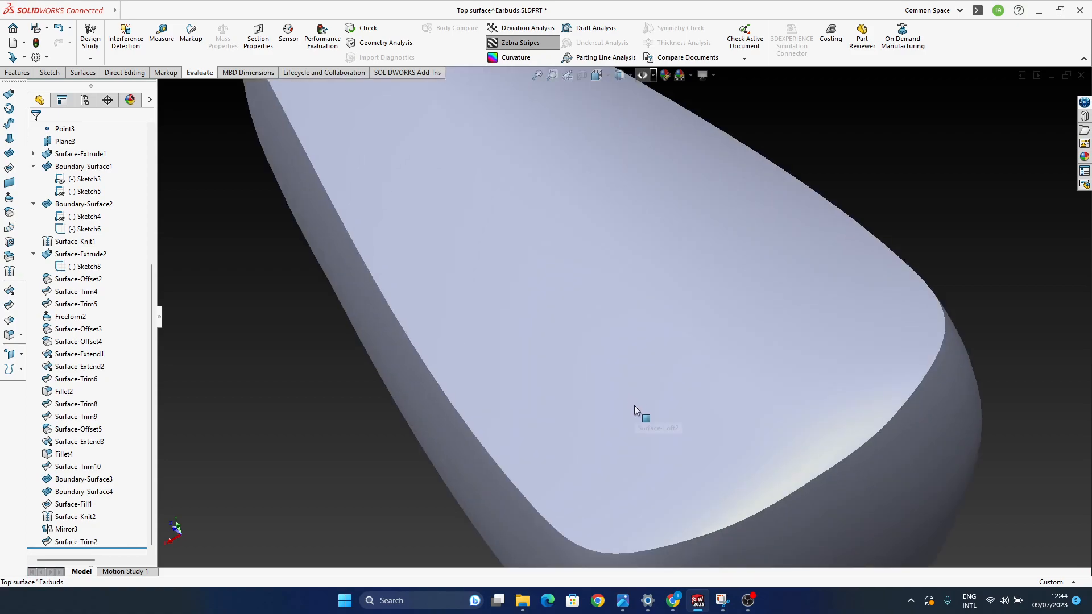
{"action": "scroll", "coordinate": [632, 404], "scroll_direction": "down", "scroll_amount": 2}
{"action": "middle_click_drag", "start_coordinate": [618, 392], "coordinate": [592, 289], "text": "ctrl"}
{"action": "scroll", "coordinate": [595, 395], "scroll_direction": "up", "scroll_amount": 1}
{"action": "scroll", "coordinate": [605, 421], "scroll_direction": "down", "scroll_amount": 3}
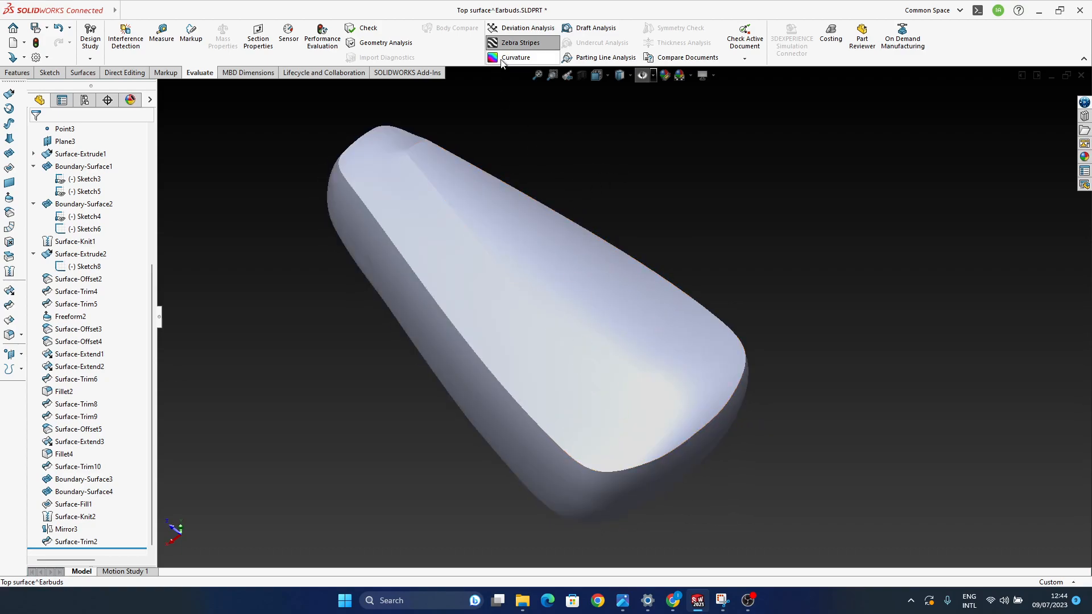
{"action": "left_click", "coordinate": [522, 44]}
Step: Turn off RealView Graphics and display the finished earbud body shaded with edges
{"action": "middle_click_drag", "start_coordinate": [615, 351], "coordinate": [644, 370], "text": "ctrl"}
{"action": "left_click", "coordinate": [704, 75]}
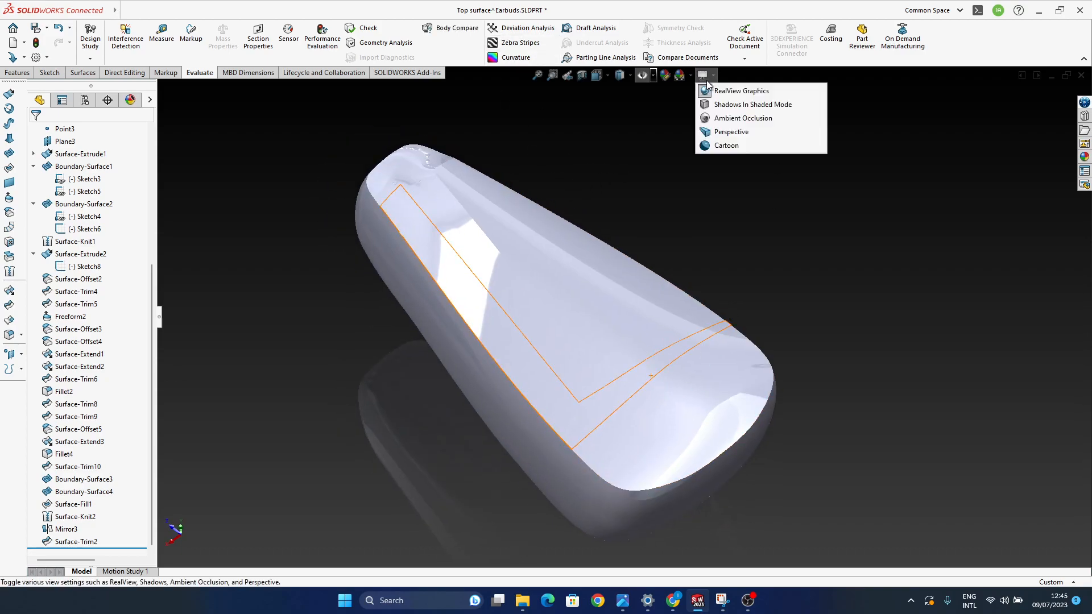
{"action": "left_click", "coordinate": [733, 104]}
{"action": "left_click", "coordinate": [620, 75]}
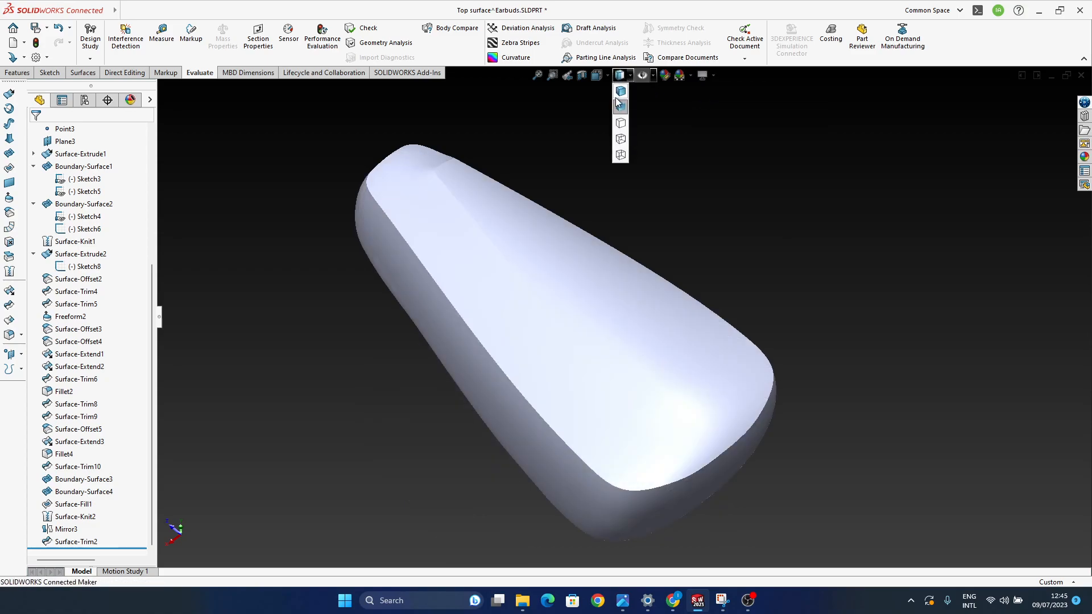
{"action": "left_click", "coordinate": [620, 93]}
{"action": "middle_click_drag", "start_coordinate": [627, 358], "coordinate": [648, 322], "text": "ctrl"}
{"action": "mouse_move", "coordinate": [573, 397]}
{"action": "middle_mouse_down"}
{"action": "mouse_move", "coordinate": [627, 319]}
{"action": "mouse_move", "coordinate": [672, 471]}
{"action": "mouse_move", "coordinate": [647, 402]}
{"action": "mouse_move", "coordinate": [546, 335]}
{"action": "middle_mouse_up"}
{"action": "scroll", "coordinate": [464, 382], "scroll_direction": "down", "scroll_amount": 3}
{"action": "middle_click_drag", "start_coordinate": [566, 371], "coordinate": [615, 362], "text": "ctrl"}
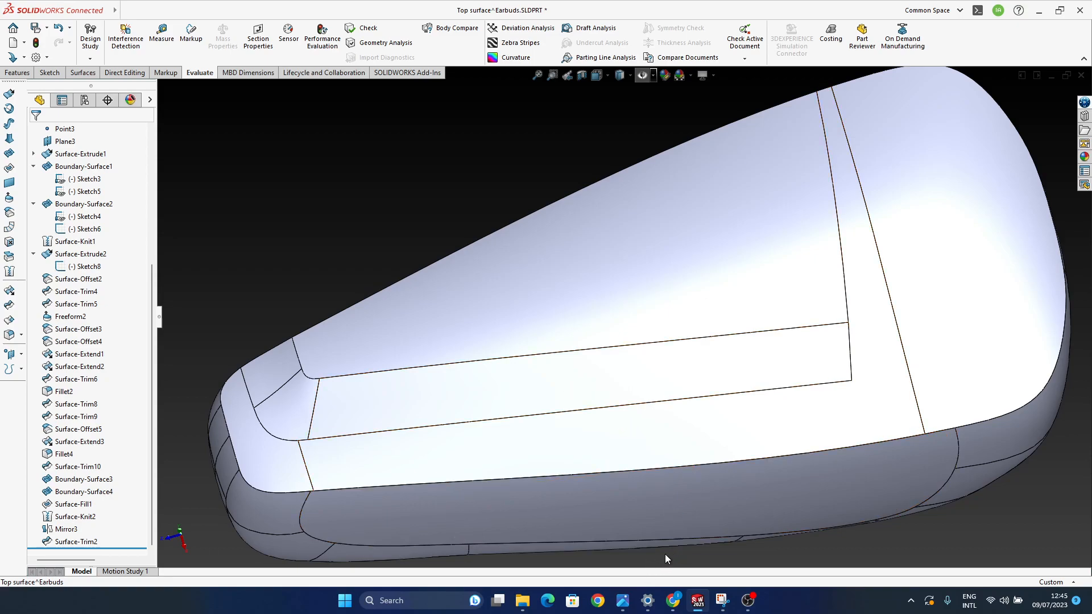
{"action": "left_click", "coordinate": [753, 609]}
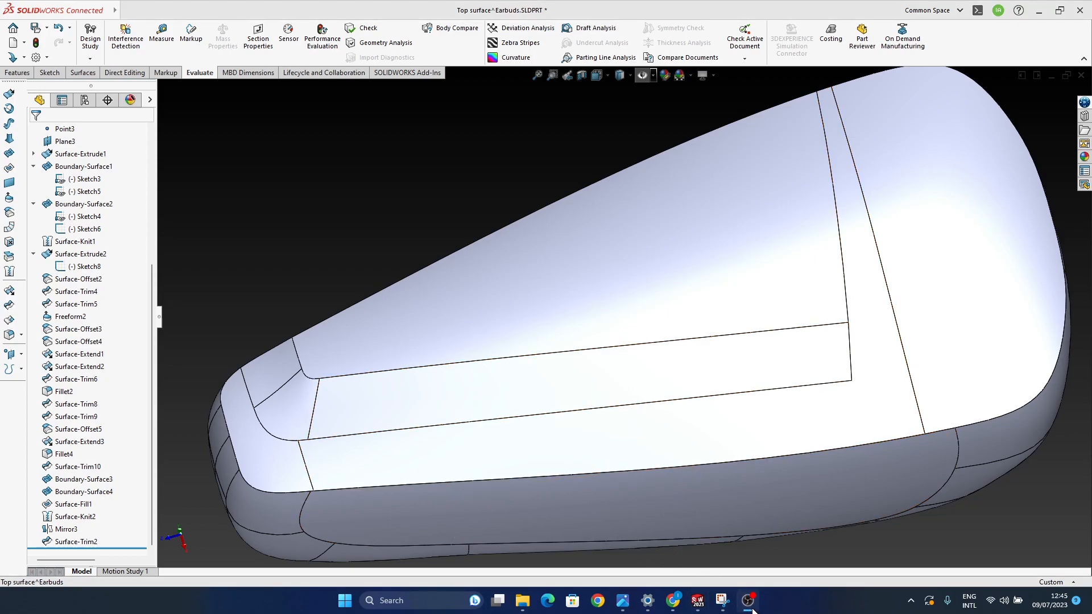
Step: Roll the history back to just before Mirror3 and hide the Surface-Offset1 body covering the half-body
{"action": "middle_click_drag", "start_coordinate": [624, 309], "coordinate": [650, 410]}
{"action": "middle_click_drag", "start_coordinate": [601, 370], "coordinate": [671, 370]}
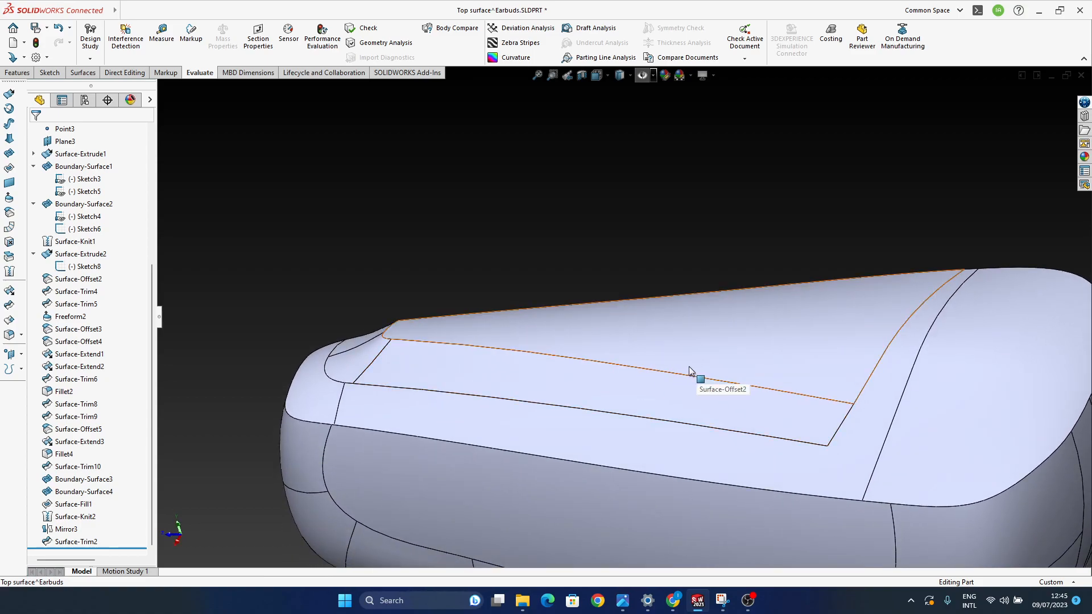
{"action": "middle_click_drag", "start_coordinate": [561, 386], "coordinate": [542, 337]}
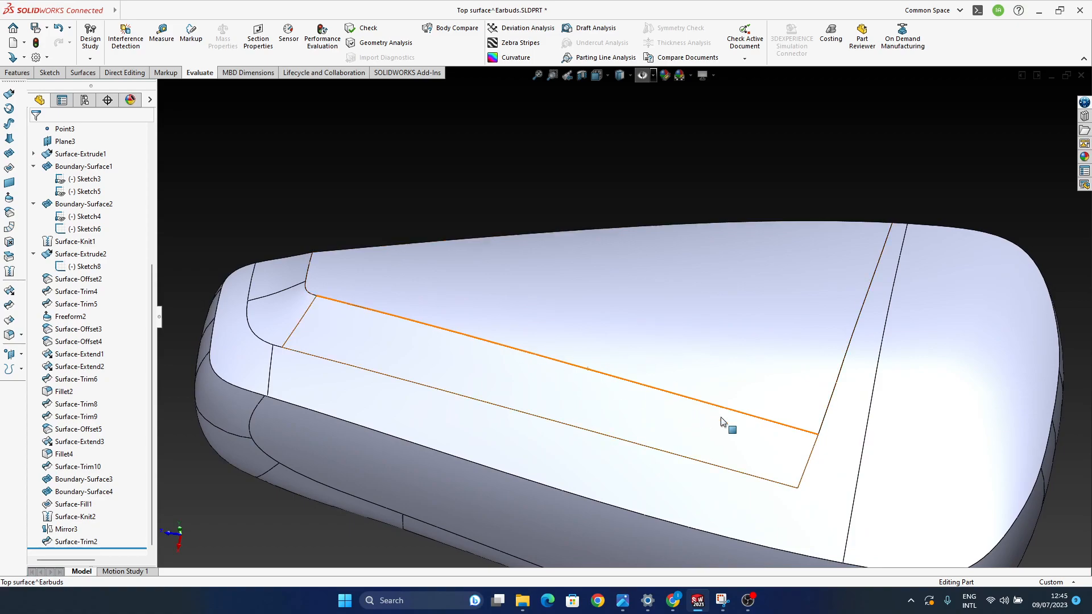
{"action": "middle_click_drag", "start_coordinate": [780, 468], "coordinate": [732, 450]}
{"action": "left_click_drag", "start_coordinate": [106, 548], "coordinate": [105, 523]}
{"action": "middle_click_drag", "start_coordinate": [670, 394], "coordinate": [650, 366], "text": "ctrl"}
{"action": "left_click", "coordinate": [651, 366]}
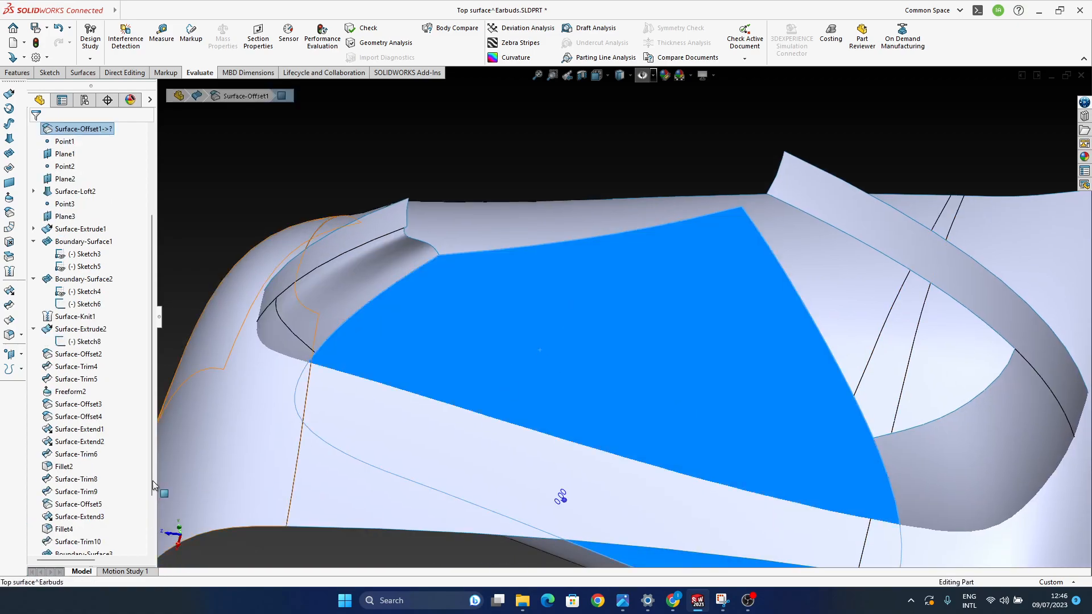
{"action": "left_click", "coordinate": [68, 129]}
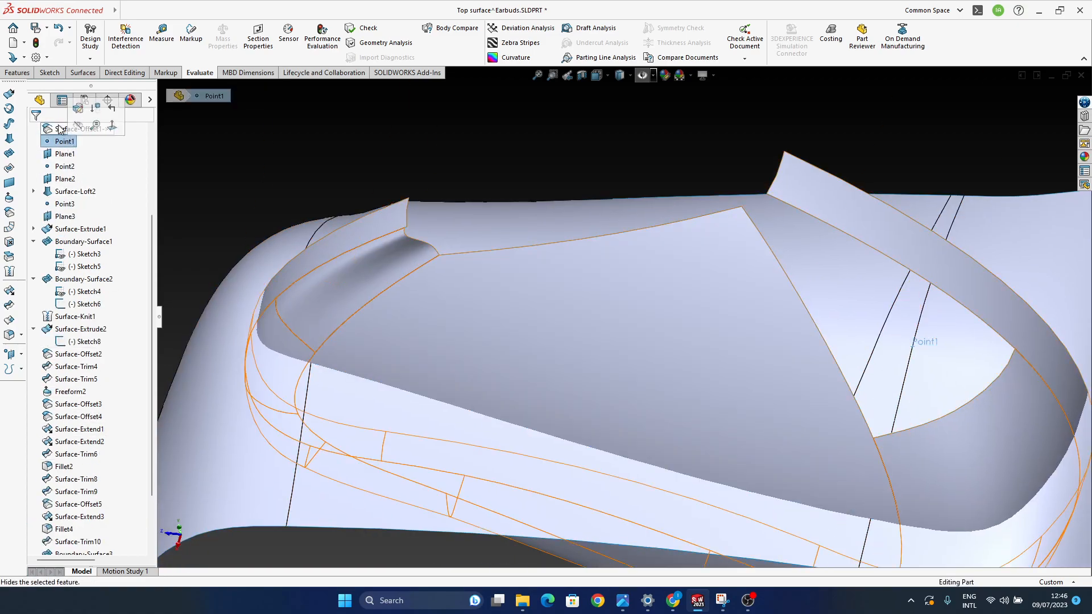
{"action": "mouse_move", "coordinate": [576, 400]}
{"action": "middle_mouse_down"}
{"action": "mouse_move", "coordinate": [615, 364]}
{"action": "mouse_move", "coordinate": [635, 445]}
{"action": "mouse_move", "coordinate": [629, 409]}
{"action": "middle_mouse_up"}
{"action": "scroll", "coordinate": [81, 494], "scroll_direction": "down", "scroll_amount": 2}
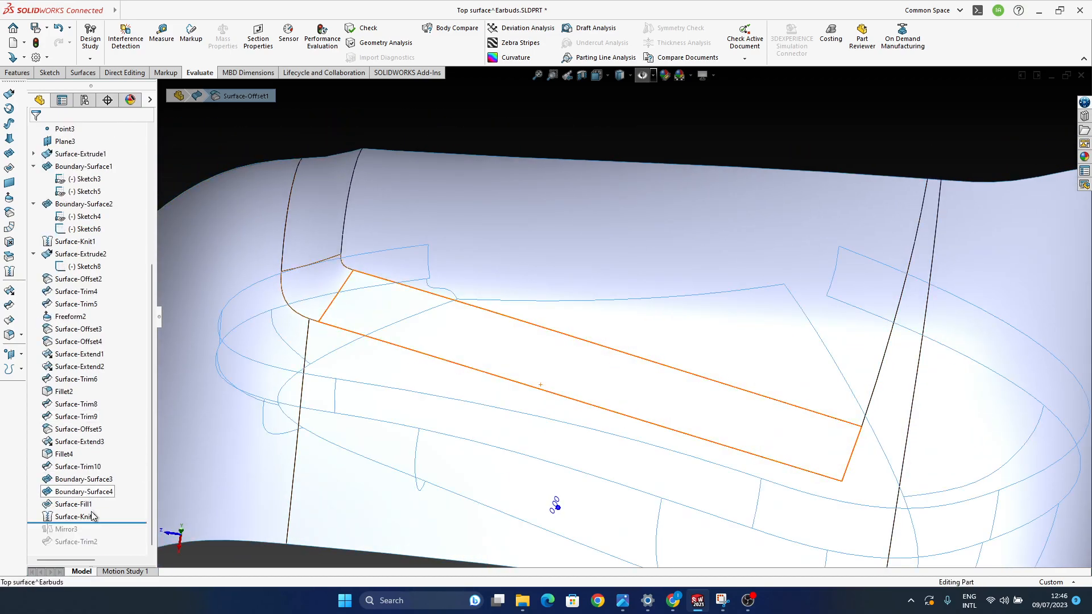
Step: Roll the history back to just before Surface-Knit2
{"action": "left_click_drag", "start_coordinate": [98, 521], "coordinate": [98, 510]}
{"action": "middle_click_drag", "start_coordinate": [555, 505], "coordinate": [563, 476]}
{"action": "middle_click_drag", "start_coordinate": [505, 383], "coordinate": [590, 434]}
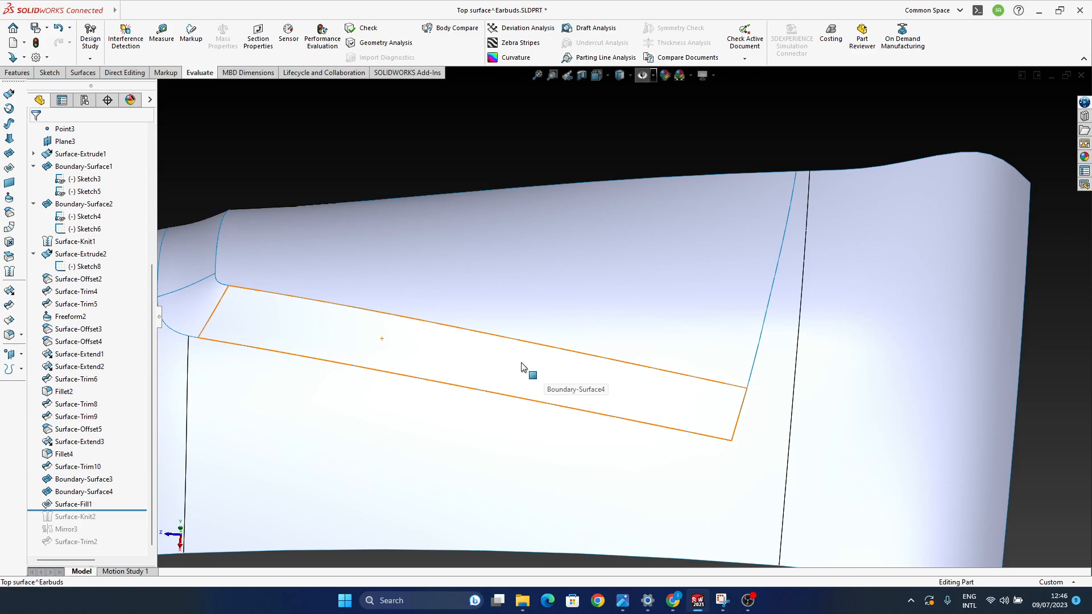
Step: Shorten Boundary-Surface4 by moving its end connectors back to about mid-length along both Direction 1 edges, leaving the far part open
{"action": "left_click", "coordinate": [497, 363]}
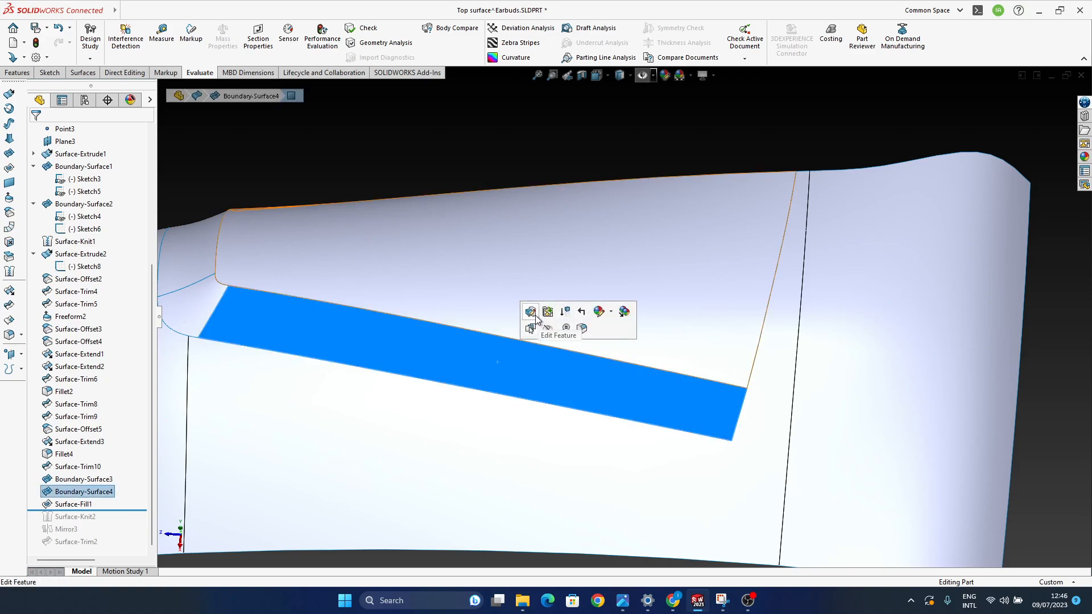
{"action": "left_click", "coordinate": [531, 330]}
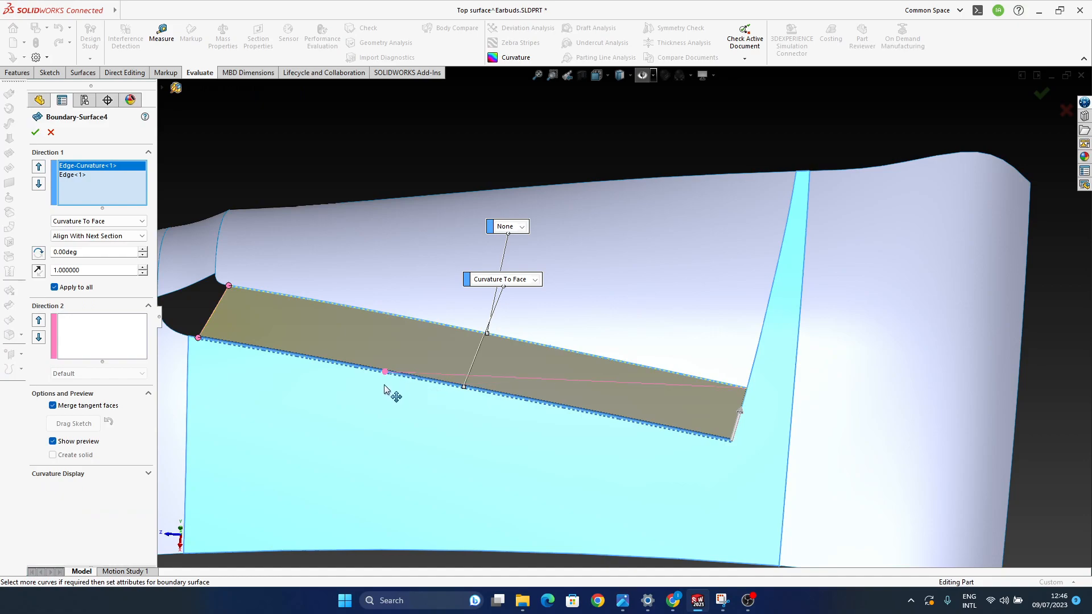
{"action": "left_click", "coordinate": [425, 397]}
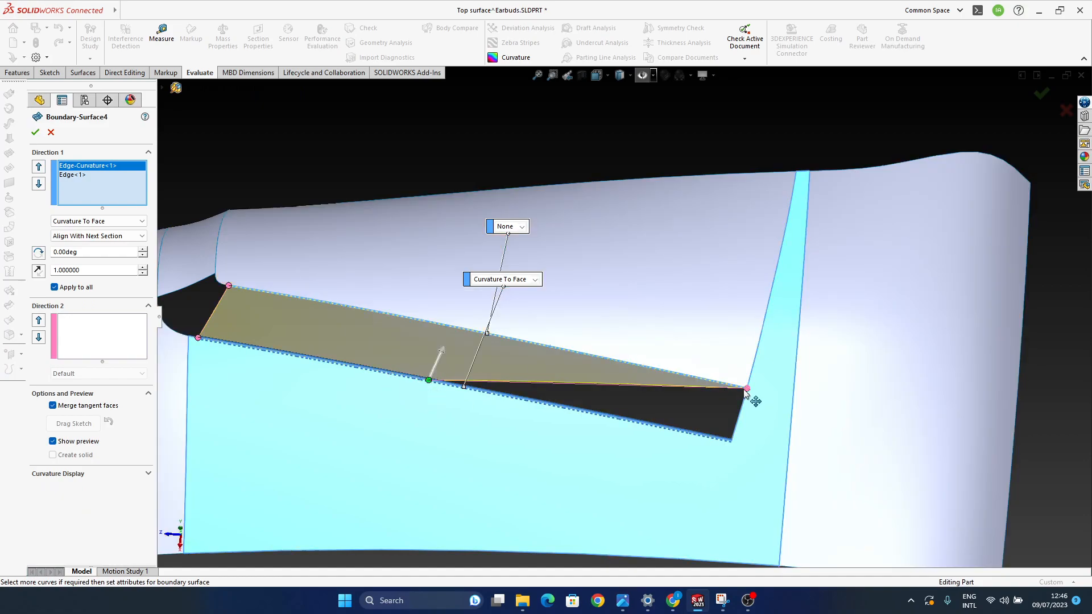
{"action": "left_click_drag", "start_coordinate": [457, 343], "coordinate": [458, 342]}
{"action": "middle_click_drag", "start_coordinate": [473, 424], "coordinate": [464, 367]}
{"action": "left_click", "coordinate": [450, 326]}
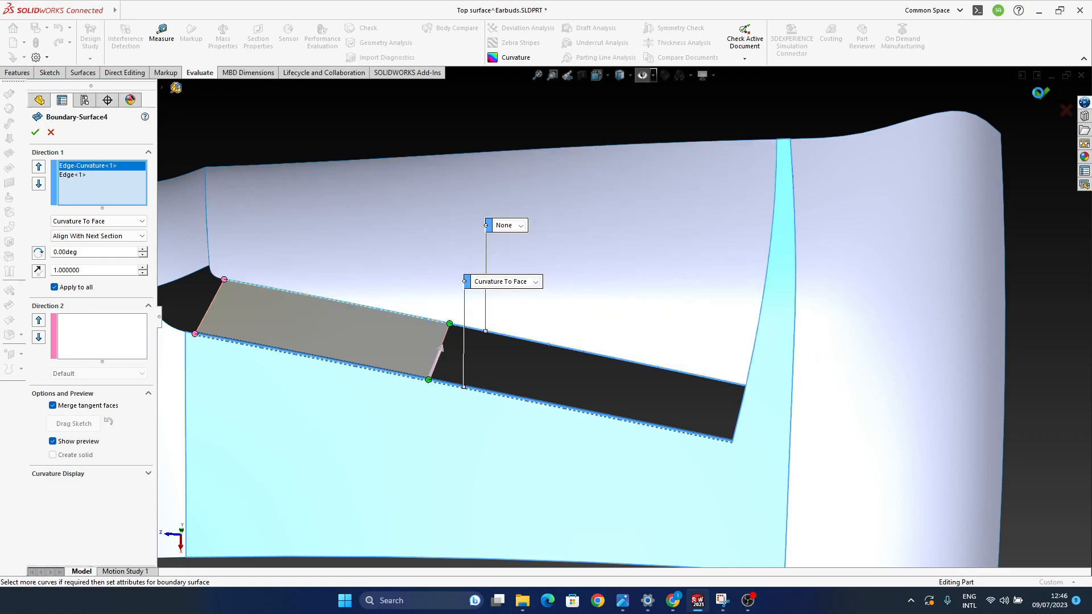
{"action": "right_click", "coordinate": [441, 350]}
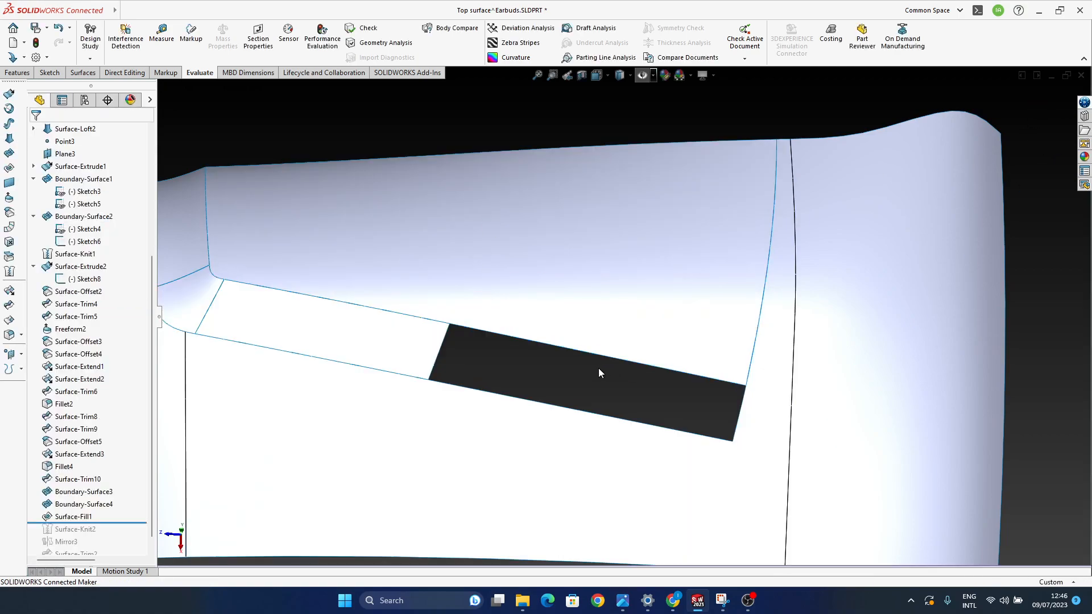
Step: Roll the history forward to include Surface-Knit2
{"action": "middle_click_drag", "start_coordinate": [500, 435], "coordinate": [442, 344]}
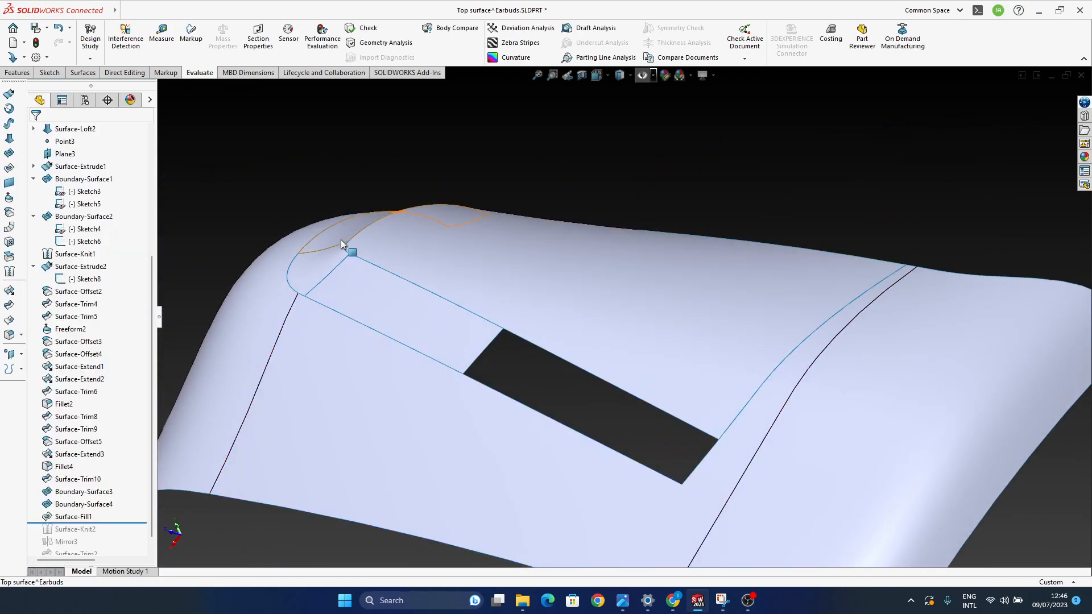
{"action": "mouse_move", "coordinate": [585, 405]}
{"action": "middle_mouse_down"}
{"action": "mouse_move", "coordinate": [555, 347]}
{"action": "mouse_move", "coordinate": [517, 339]}
{"action": "middle_mouse_up"}
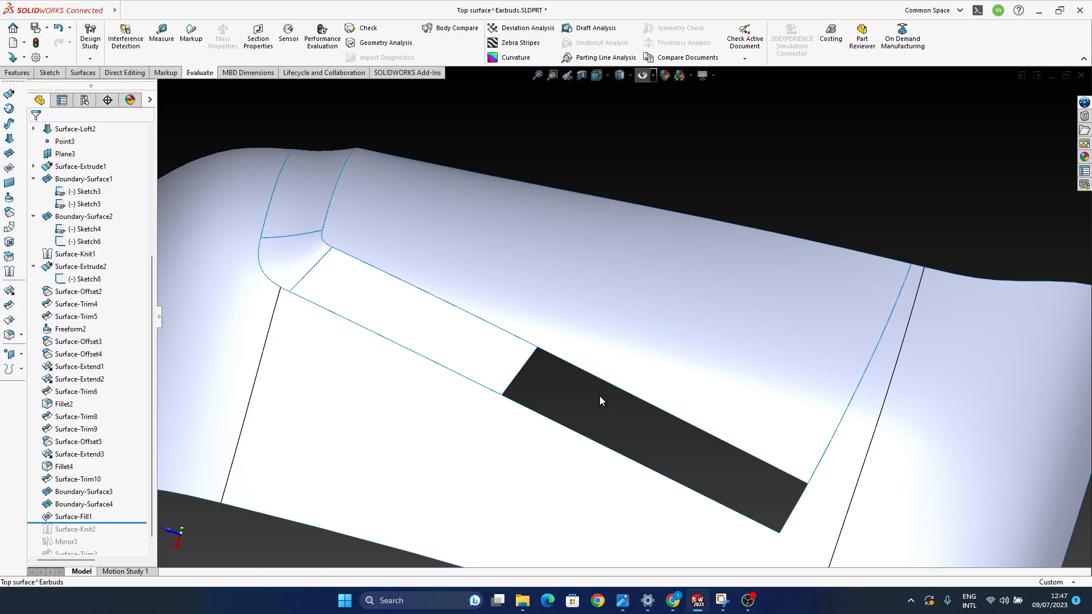
{"action": "middle_click_drag", "start_coordinate": [463, 372], "coordinate": [502, 390], "text": "ctrl"}
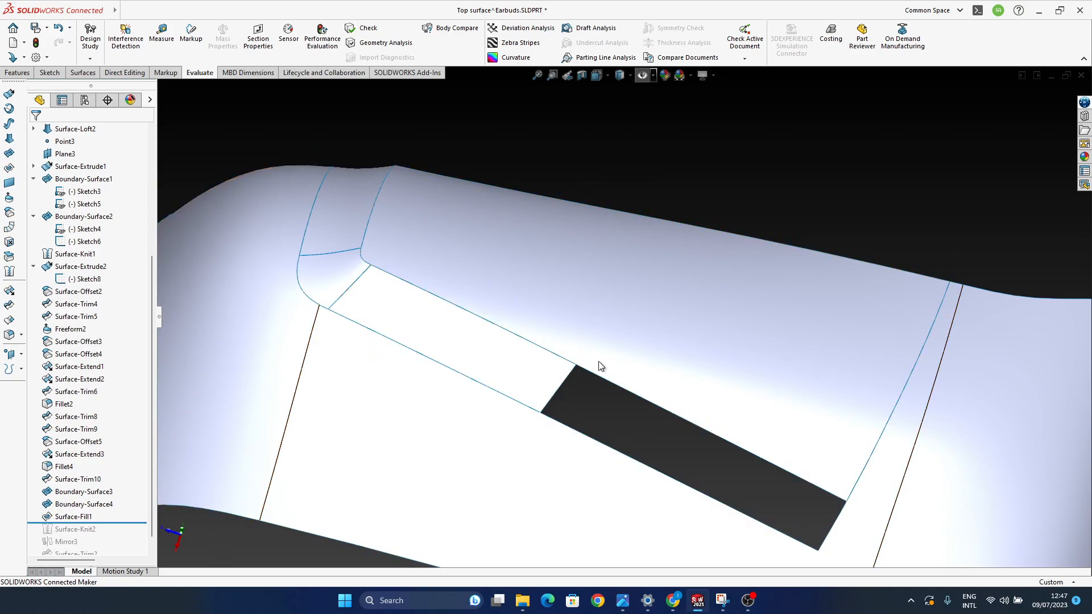
{"action": "middle_click_drag", "start_coordinate": [467, 404], "coordinate": [592, 383]}
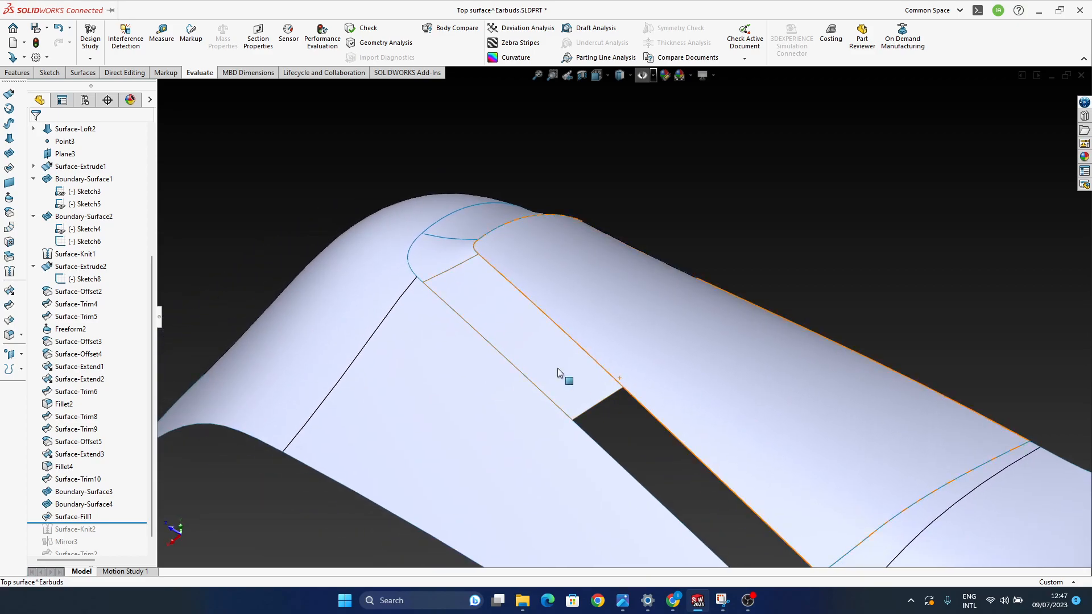
{"action": "left_click", "coordinate": [10, 273]}
{"action": "left_click", "coordinate": [52, 132]}
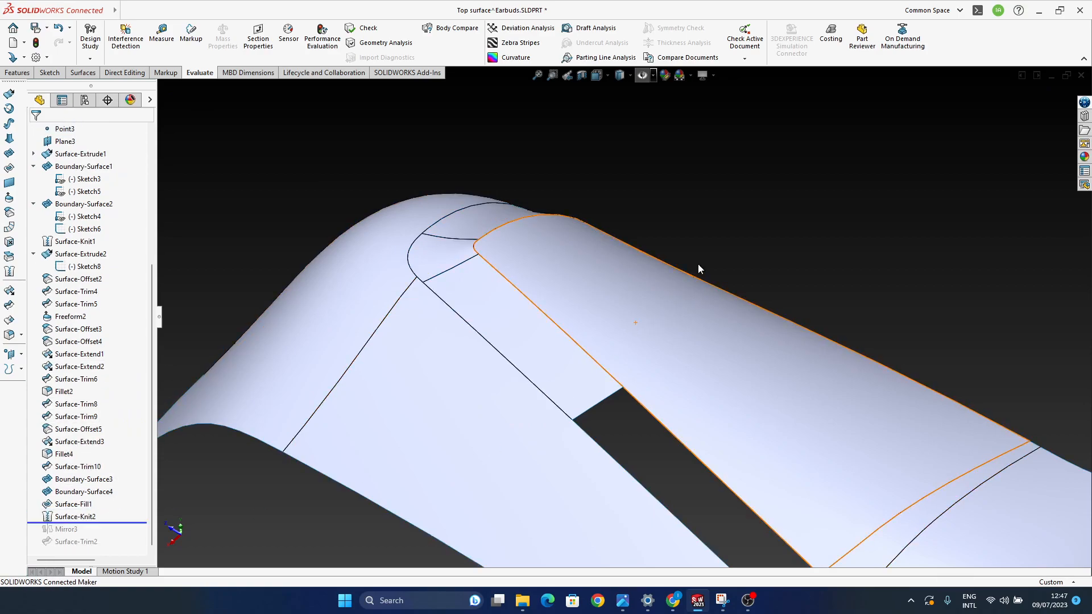
Step: Fillet the raised panel's edge along the shortened boundary surface with a symmetric, curvature-continuous 1 mm radius, after trying 2 mm
{"action": "middle_click_drag", "start_coordinate": [563, 305], "coordinate": [568, 328]}
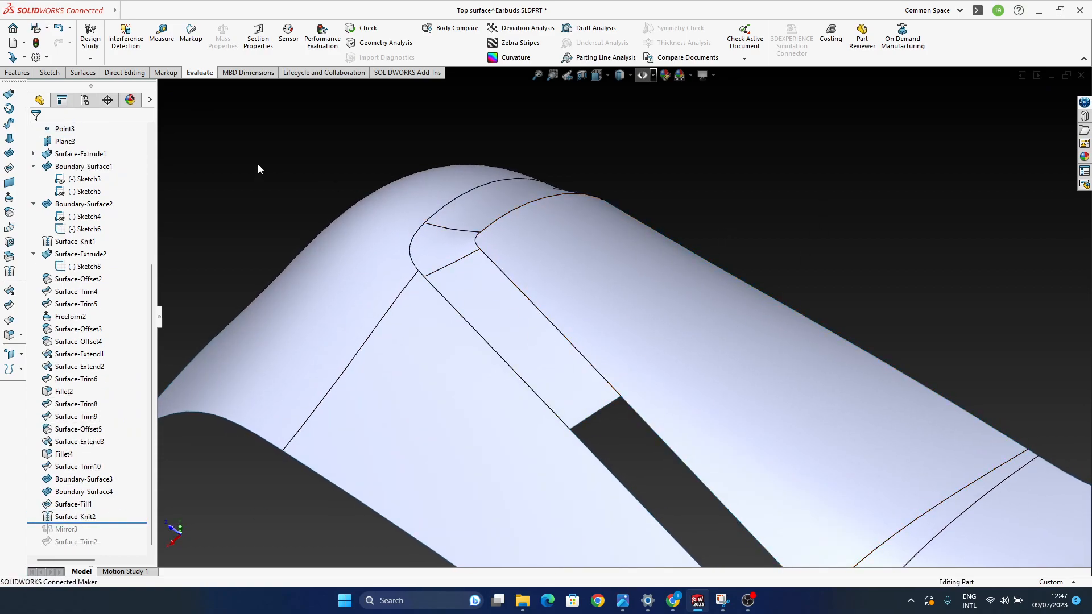
{"action": "left_click", "coordinate": [9, 333]}
{"action": "left_click", "coordinate": [511, 210]}
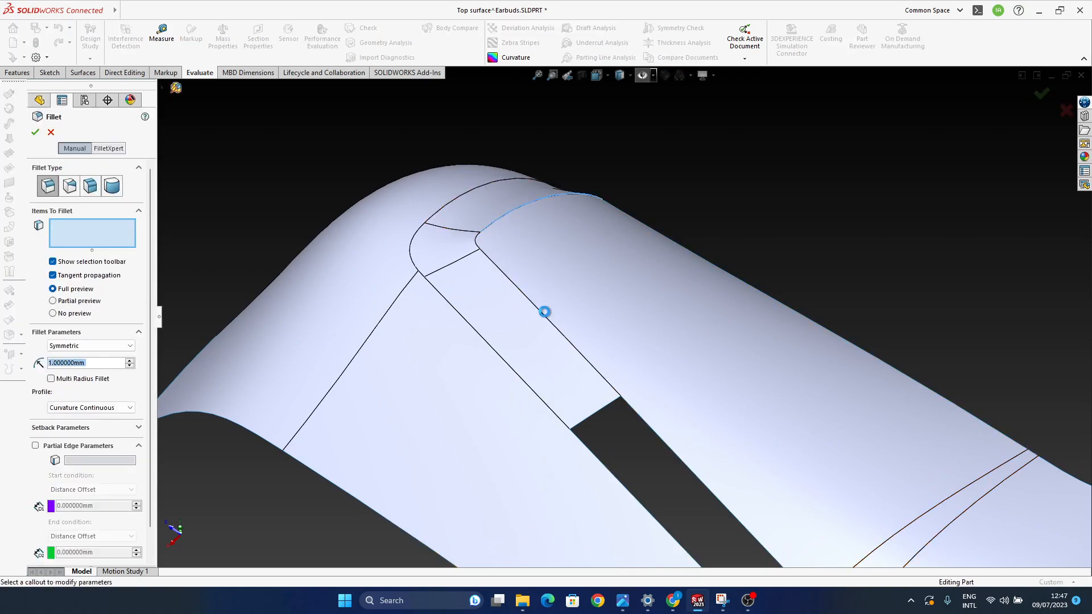
{"action": "middle_click_drag", "start_coordinate": [566, 447], "coordinate": [651, 387]}
{"action": "scroll", "coordinate": [651, 387], "scroll_direction": "down", "scroll_amount": 3}
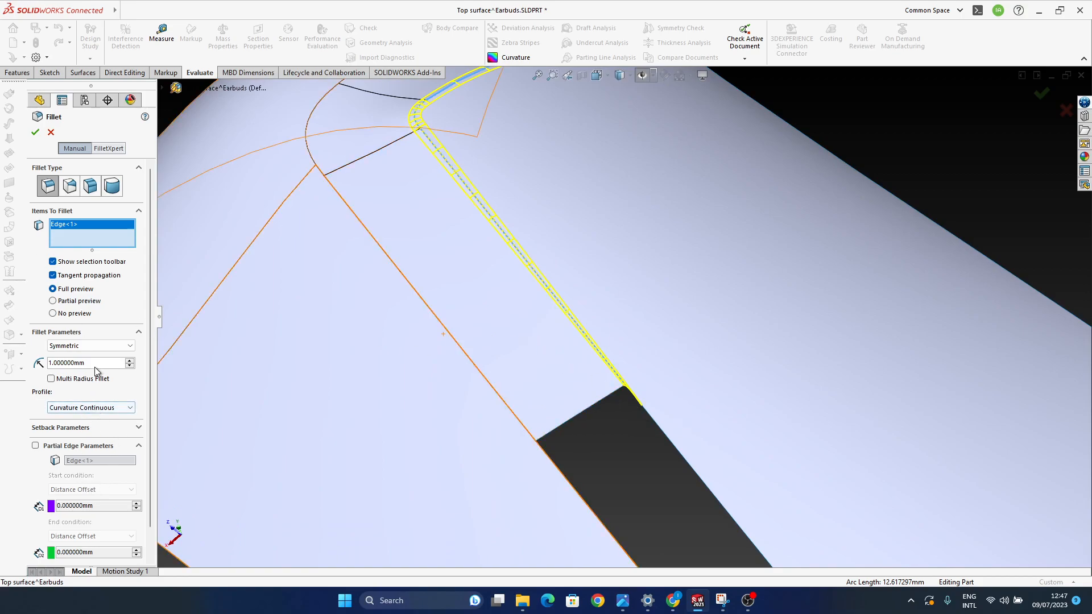
{"action": "type", "text": "2"}
{"action": "key", "text": "Return"}
{"action": "middle_click_drag", "start_coordinate": [572, 293], "coordinate": [578, 210]}
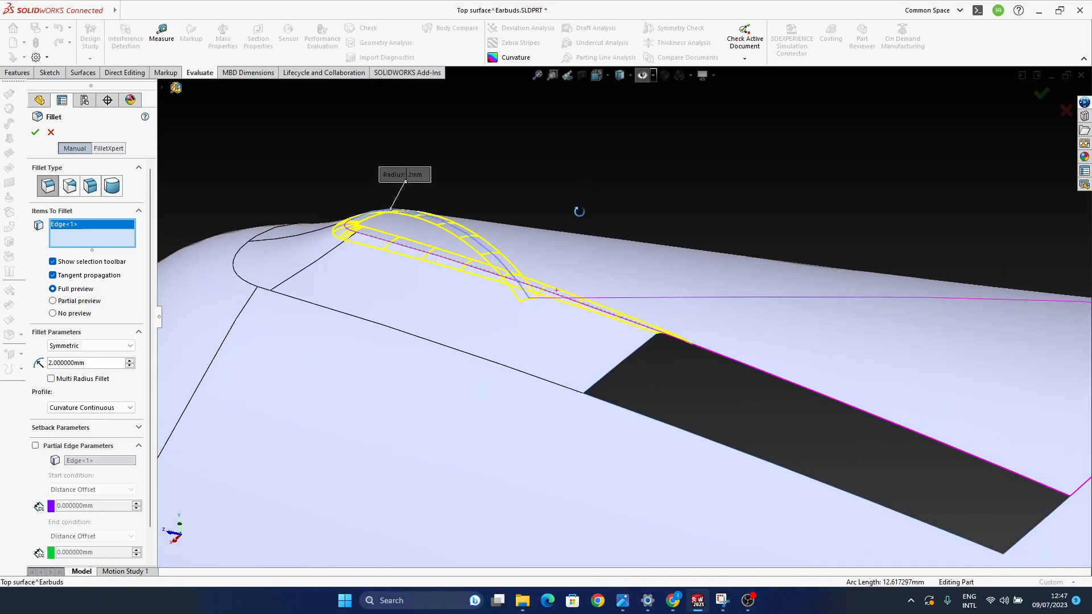
{"action": "type", "text": "1"}
{"action": "key", "text": "Return"}
{"action": "middle_click_drag", "start_coordinate": [444, 307], "coordinate": [508, 460]}
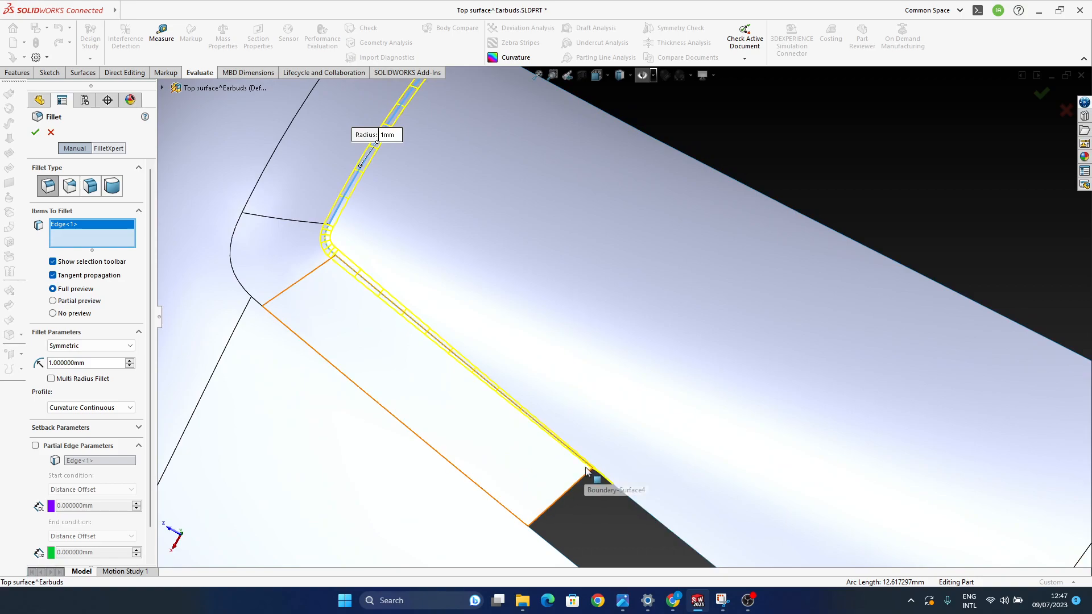
{"action": "left_click", "coordinate": [1043, 95]}
Step: Examine the fillet's end at the opening and its blend in shaded display without edges, then restore the edges
{"action": "scroll", "coordinate": [626, 489], "scroll_direction": "down", "scroll_amount": 5}
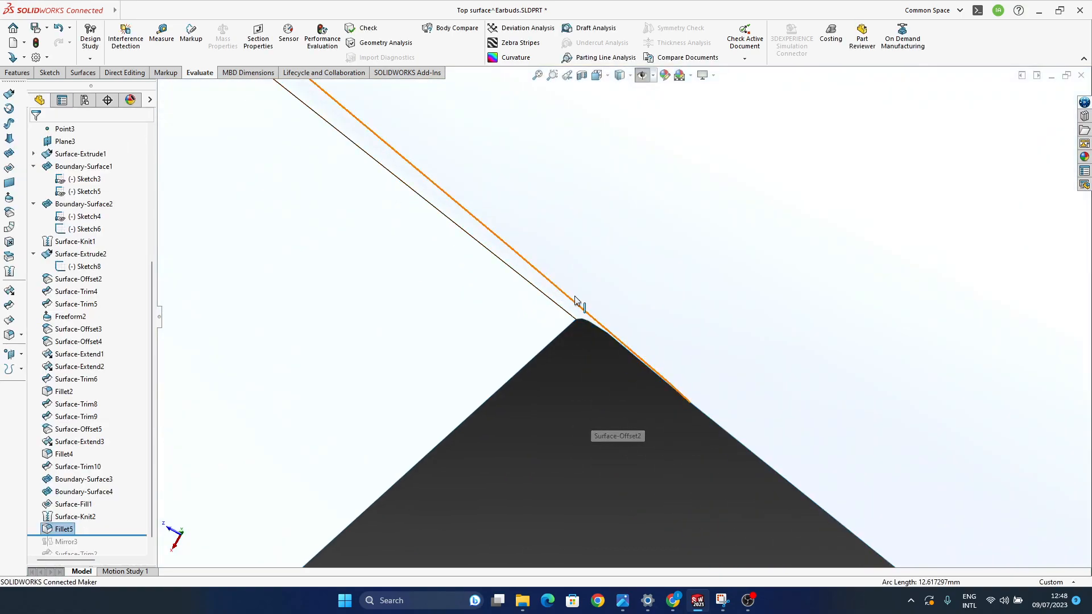
{"action": "scroll", "coordinate": [577, 321], "scroll_direction": "down", "scroll_amount": 6}
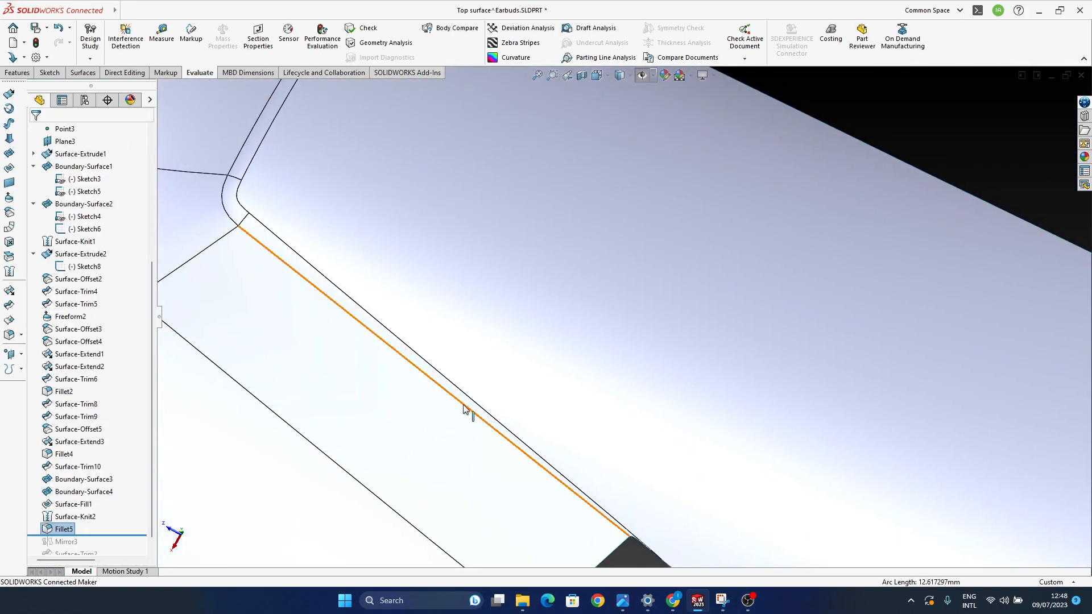
{"action": "scroll", "coordinate": [465, 406], "scroll_direction": "up", "scroll_amount": 2}
{"action": "middle_click_drag", "start_coordinate": [508, 436], "coordinate": [518, 368]}
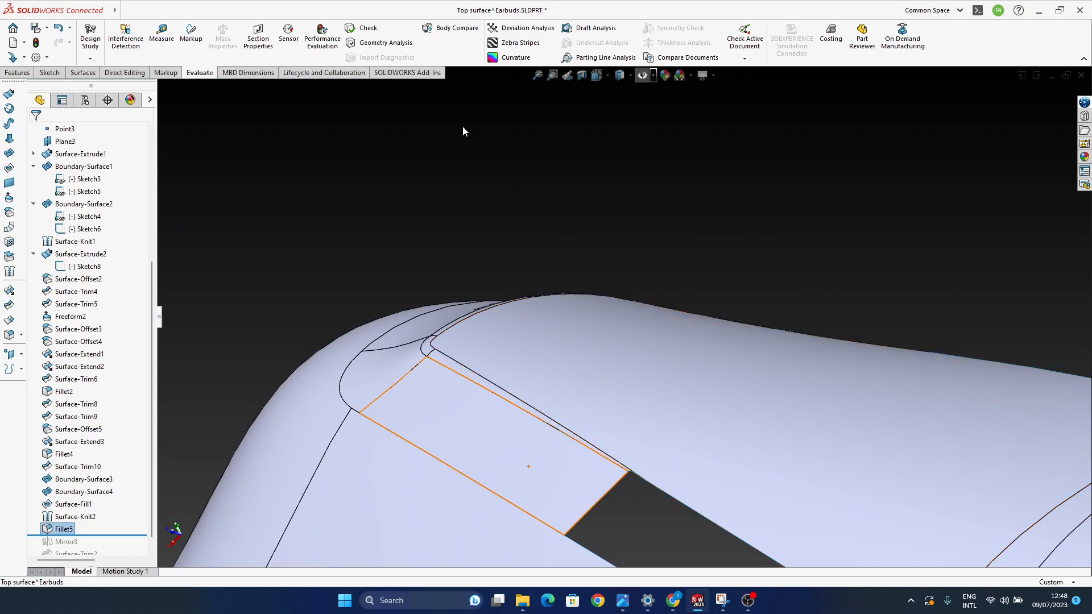
{"action": "left_click", "coordinate": [628, 77]}
{"action": "left_click", "coordinate": [622, 106]}
{"action": "mouse_move", "coordinate": [530, 398]}
{"action": "middle_mouse_down"}
{"action": "mouse_move", "coordinate": [544, 506]}
{"action": "mouse_move", "coordinate": [541, 433]}
{"action": "mouse_move", "coordinate": [416, 408]}
{"action": "middle_mouse_up"}
{"action": "scroll", "coordinate": [541, 432], "scroll_direction": "up", "scroll_amount": 3}
{"action": "middle_click_drag", "start_coordinate": [435, 369], "coordinate": [437, 438]}
{"action": "middle_click_drag", "start_coordinate": [456, 312], "coordinate": [518, 319]}
{"action": "left_click", "coordinate": [630, 77]}
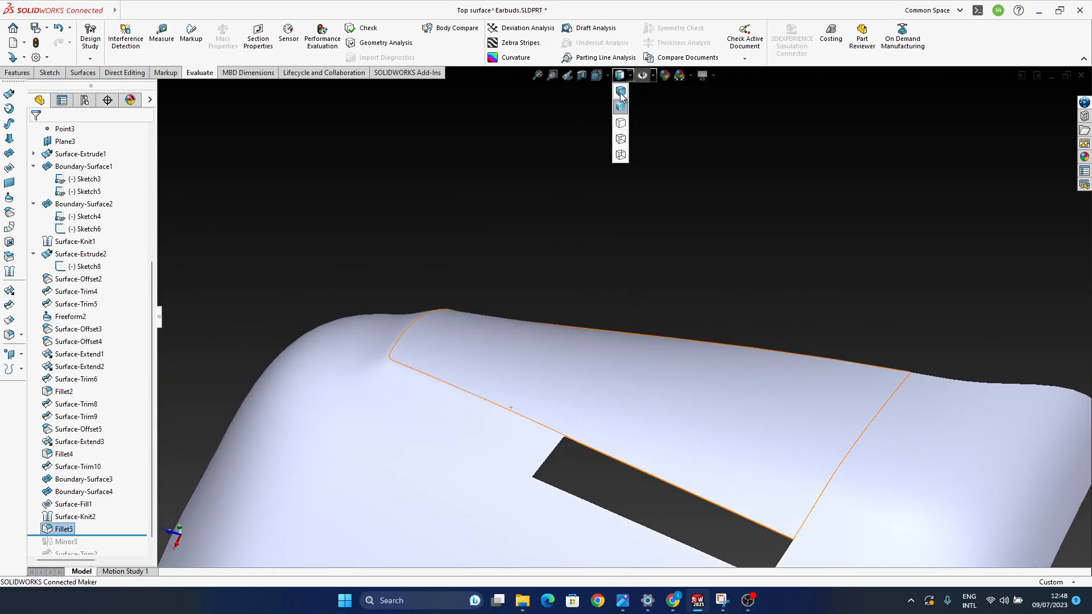
{"action": "left_click", "coordinate": [621, 92]}
Step: Change the radius of Fillet5 to 0.5 mm
{"action": "middle_click_drag", "start_coordinate": [488, 397], "coordinate": [518, 357], "text": "ctrl"}
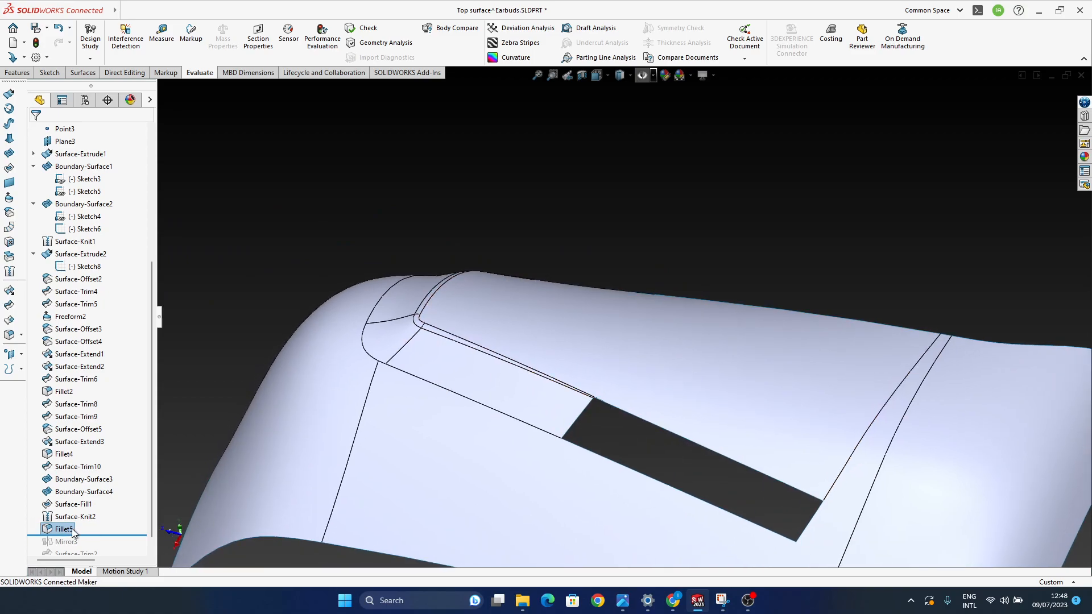
{"action": "scroll", "coordinate": [476, 316], "scroll_direction": "down", "scroll_amount": 4}
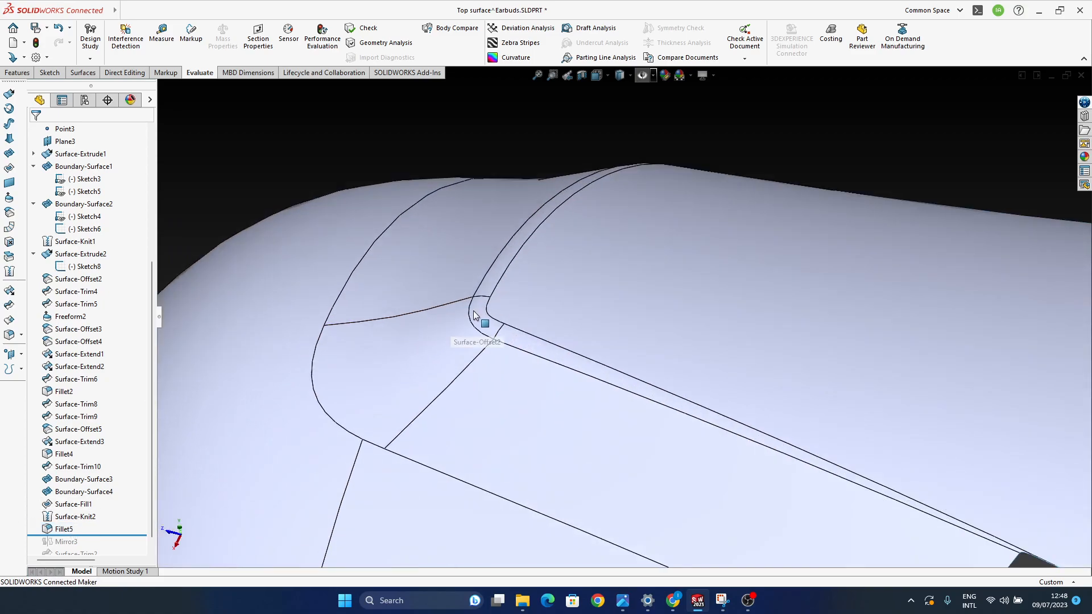
{"action": "double_click", "coordinate": [474, 316]}
{"action": "type", "text": "0.5"}
{"action": "key", "text": "Return"}
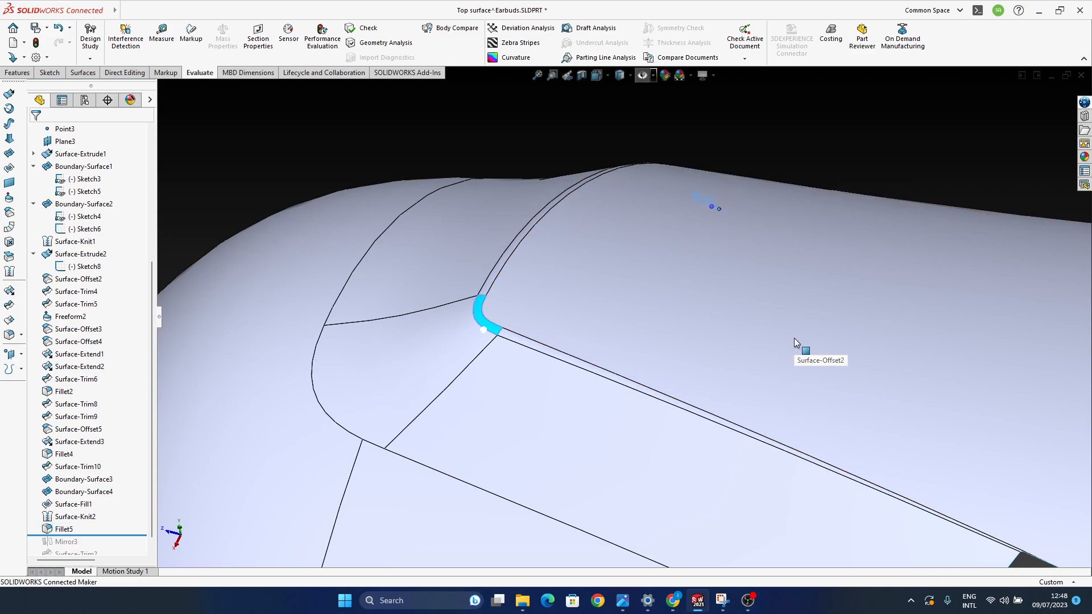
{"action": "left_click", "coordinate": [483, 134]}
Step: Display the body shaded without edges, turn on RealView Graphics, and inspect the reflections across the filleted panel edge
{"action": "middle_click_drag", "start_coordinate": [494, 348], "coordinate": [609, 127]}
{"action": "middle_click_drag", "start_coordinate": [407, 296], "coordinate": [530, 287]}
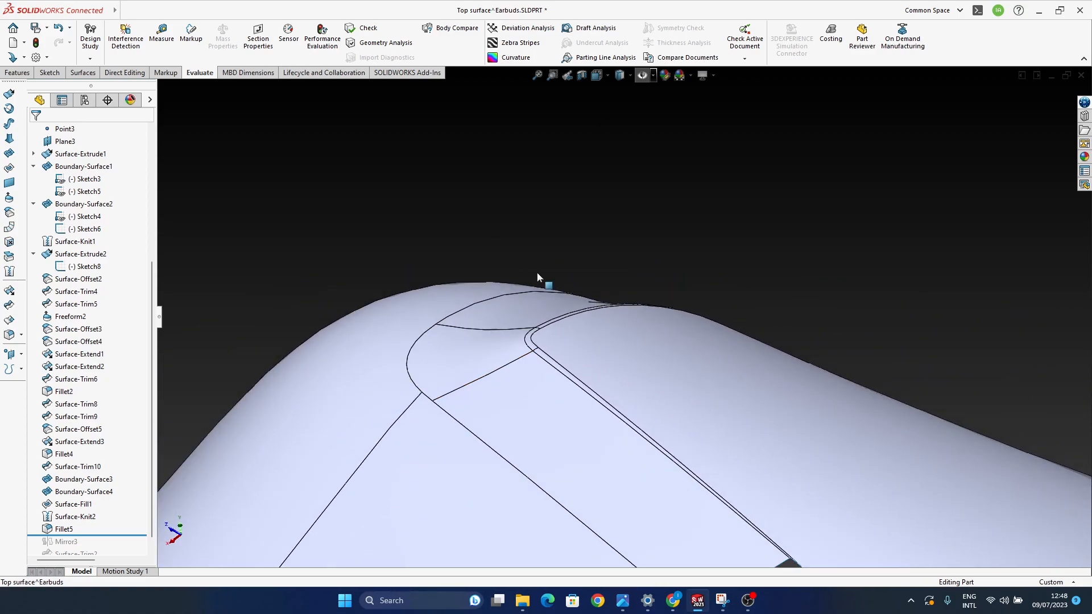
{"action": "left_click", "coordinate": [629, 77]}
{"action": "left_click", "coordinate": [621, 106]}
{"action": "mouse_move", "coordinate": [481, 495]}
{"action": "middle_mouse_down"}
{"action": "mouse_move", "coordinate": [454, 491]}
{"action": "mouse_move", "coordinate": [503, 436]}
{"action": "mouse_move", "coordinate": [729, 476]}
{"action": "mouse_move", "coordinate": [761, 432]}
{"action": "mouse_move", "coordinate": [745, 410]}
{"action": "middle_mouse_up"}
{"action": "left_click", "coordinate": [713, 75]}
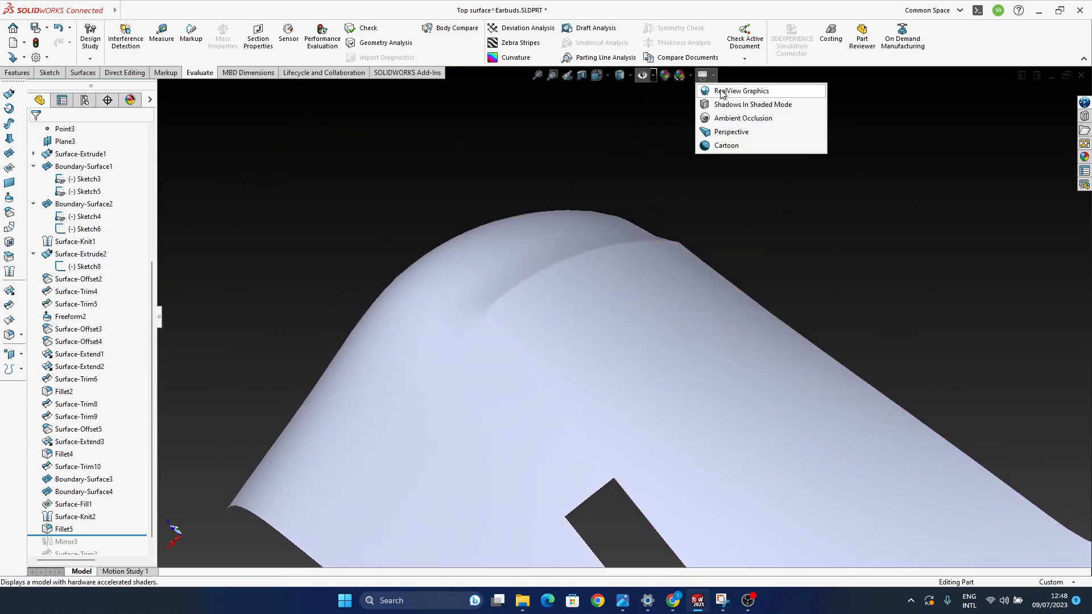
{"action": "left_click", "coordinate": [722, 91]}
{"action": "middle_click_drag", "start_coordinate": [529, 359], "coordinate": [780, 342]}
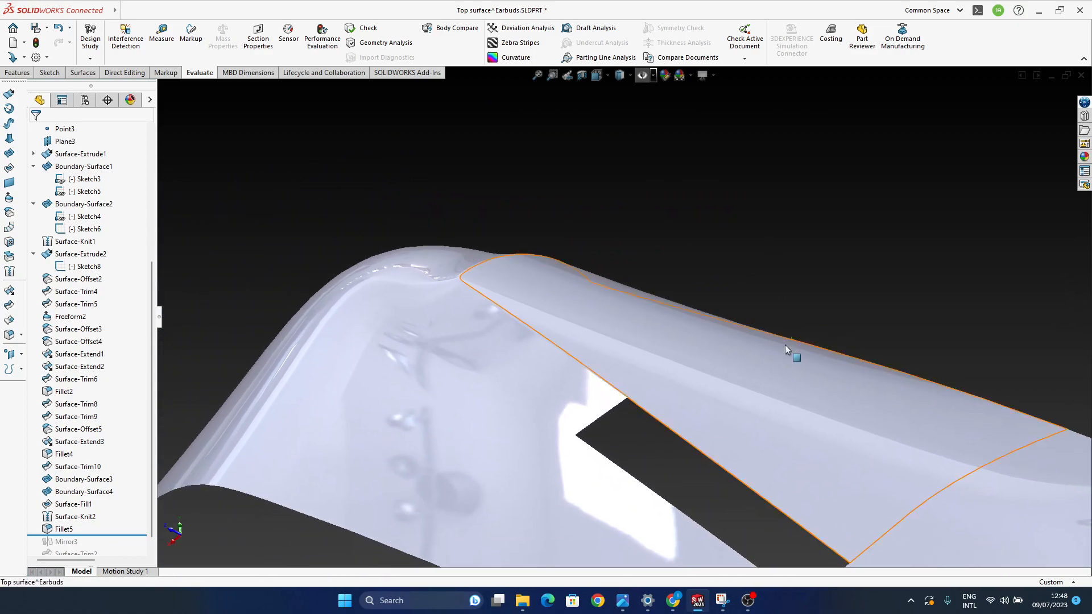
{"action": "middle_click_drag", "start_coordinate": [619, 241], "coordinate": [687, 203]}
{"action": "middle_click_drag", "start_coordinate": [540, 184], "coordinate": [600, 236]}
{"action": "middle_click_drag", "start_coordinate": [933, 406], "coordinate": [507, 364]}
{"action": "middle_click_drag", "start_coordinate": [680, 445], "coordinate": [586, 431]}
{"action": "mouse_move", "coordinate": [676, 427]}
{"action": "middle_mouse_down"}
{"action": "mouse_move", "coordinate": [667, 446]}
{"action": "mouse_move", "coordinate": [632, 368]}
{"action": "mouse_move", "coordinate": [707, 377]}
{"action": "mouse_move", "coordinate": [712, 439]}
{"action": "mouse_move", "coordinate": [658, 421]}
{"action": "middle_mouse_up"}
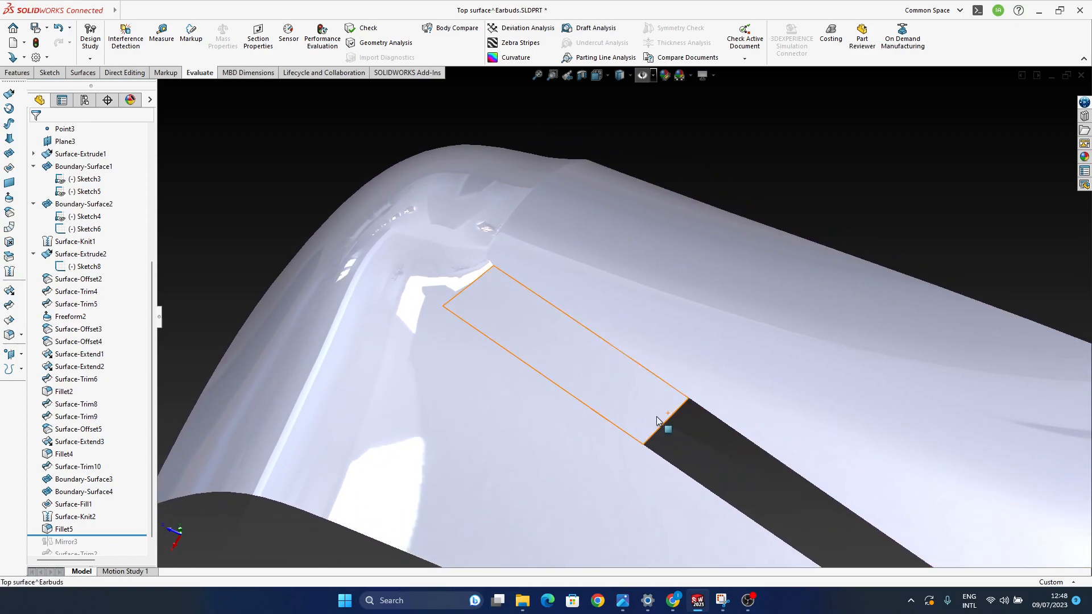
Step: Turn off RealView Graphics and display the filleted body shaded with edges
{"action": "left_click", "coordinate": [703, 75]}
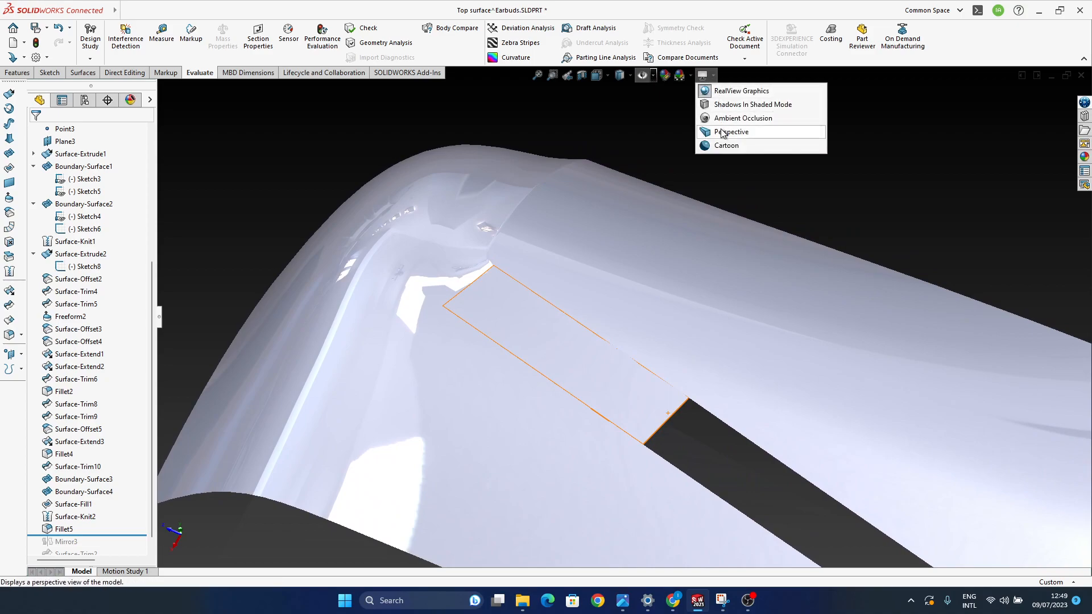
{"action": "left_click", "coordinate": [734, 92]}
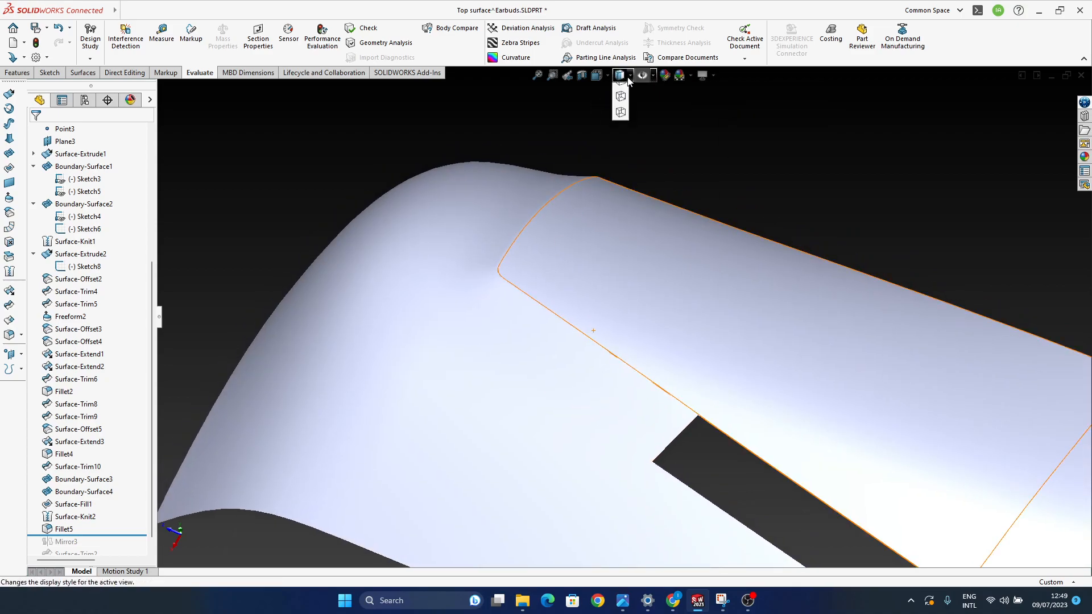
{"action": "left_click", "coordinate": [622, 92]}
{"action": "mouse_move", "coordinate": [588, 431]}
{"action": "middle_mouse_down"}
{"action": "mouse_move", "coordinate": [608, 282]}
{"action": "mouse_move", "coordinate": [620, 369]}
{"action": "middle_mouse_up"}
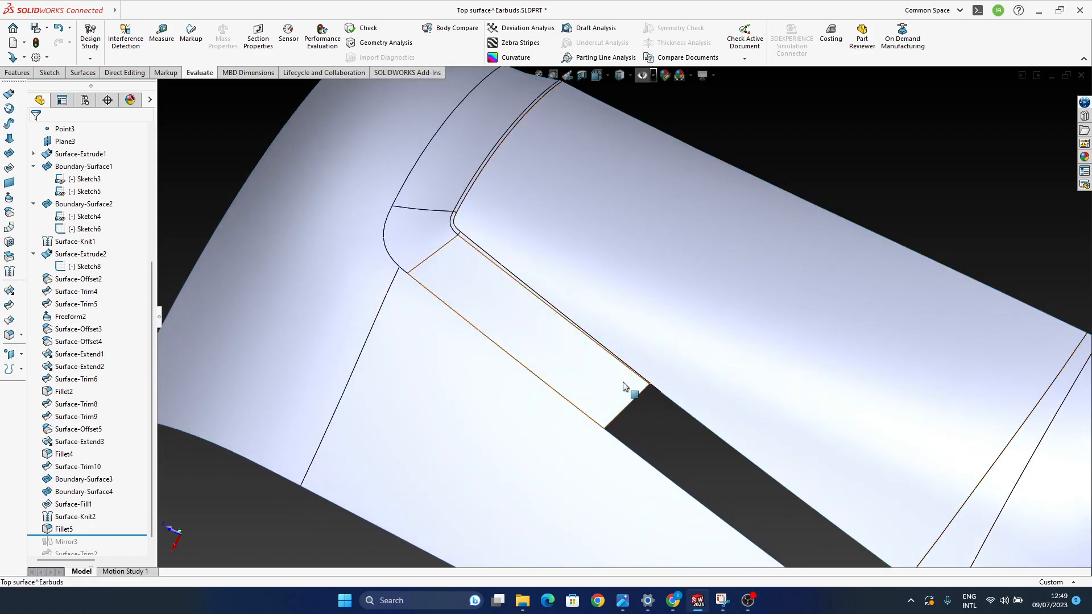
Step: Delete Fillet5 from the raised panel's edge
{"action": "middle_click_drag", "start_coordinate": [656, 427], "coordinate": [635, 399]}
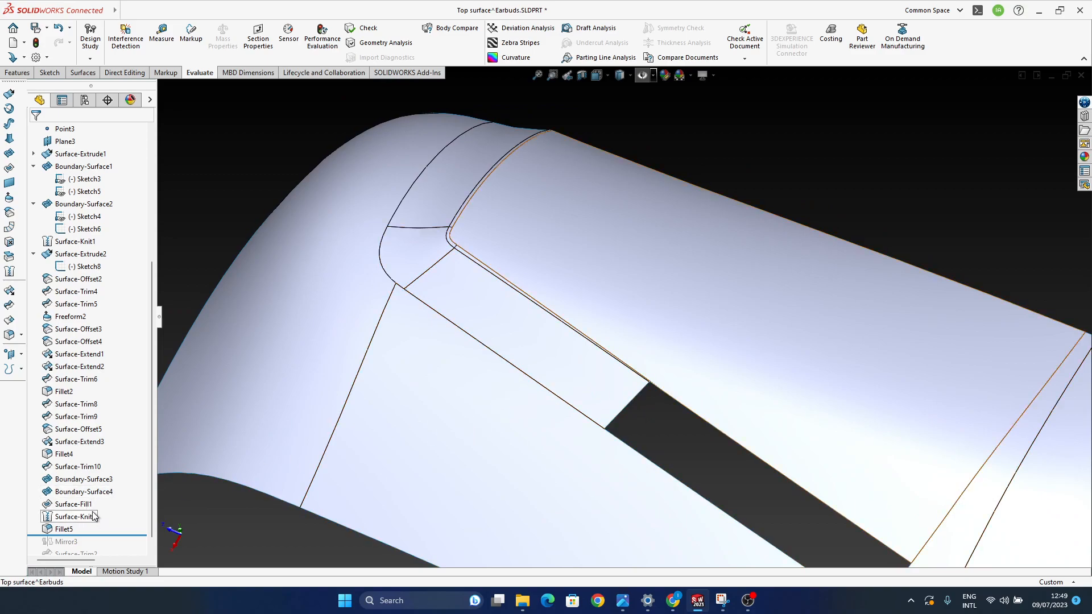
{"action": "left_click", "coordinate": [61, 534]}
{"action": "key", "text": "Delete"}
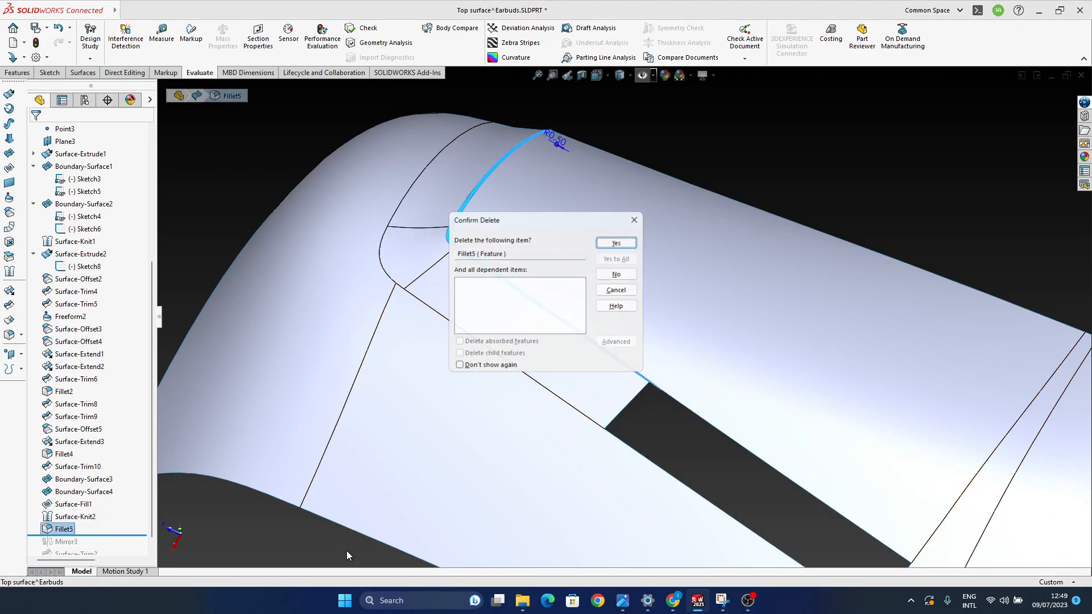
{"action": "key", "text": "Return"}
Step: Examine the raised panel's unfilleted edge, its rounded corner and the adjoining opening from several angles
{"action": "middle_click_drag", "start_coordinate": [611, 358], "coordinate": [599, 361]}
{"action": "middle_click_drag", "start_coordinate": [515, 302], "coordinate": [524, 357]}
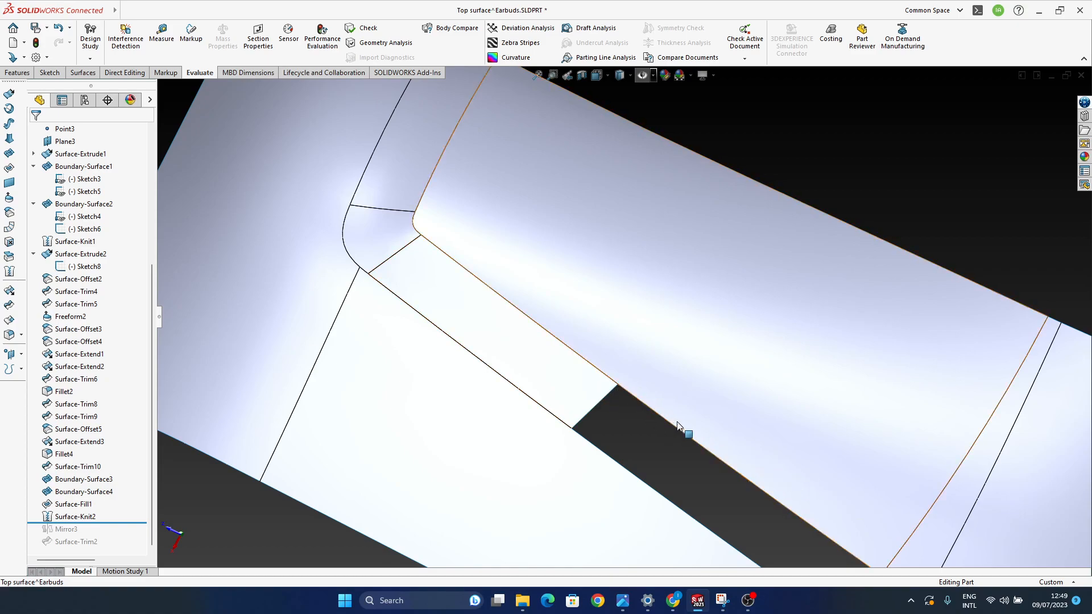
{"action": "middle_click_drag", "start_coordinate": [781, 485], "coordinate": [742, 401], "text": "ctrl"}
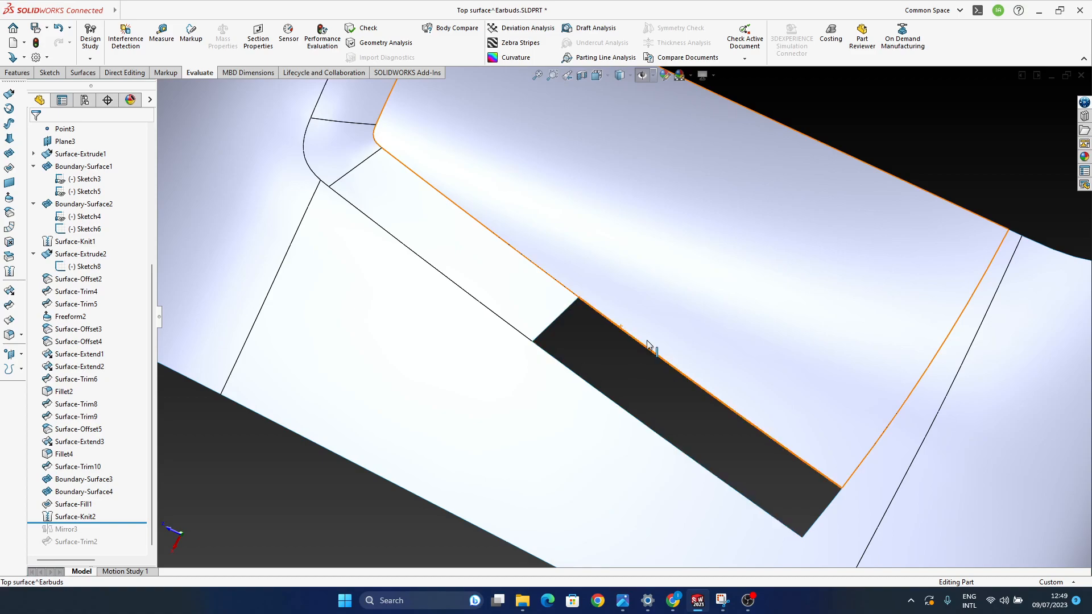
{"action": "middle_click_drag", "start_coordinate": [631, 386], "coordinate": [601, 437], "text": "ctrl"}
{"action": "middle_click_drag", "start_coordinate": [552, 325], "coordinate": [731, 171]}
{"action": "middle_click_drag", "start_coordinate": [651, 406], "coordinate": [634, 322], "text": "ctrl"}
{"action": "middle_click_drag", "start_coordinate": [500, 321], "coordinate": [578, 338]}
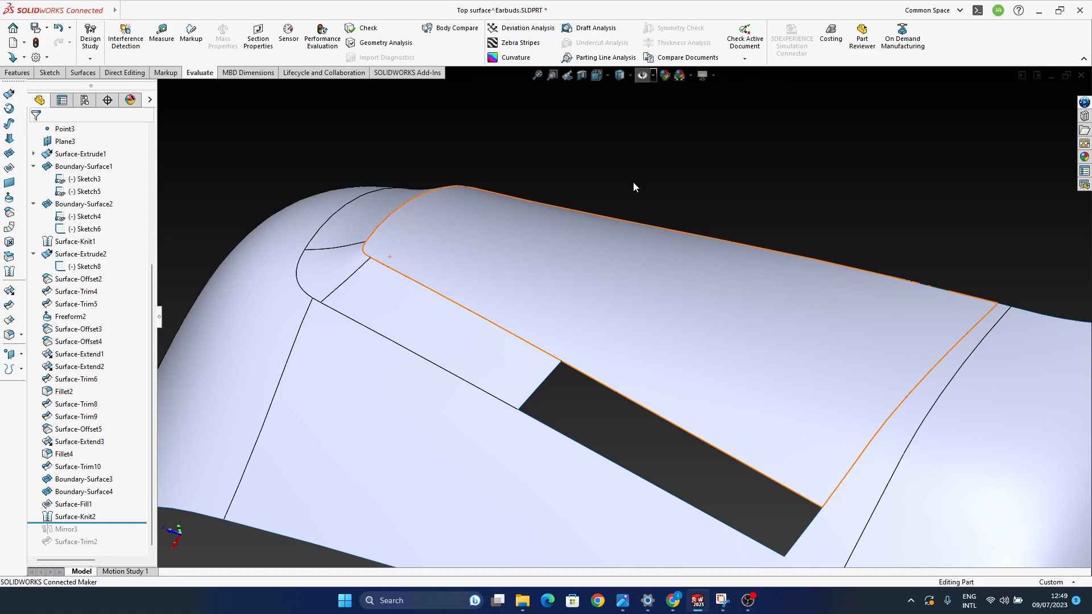
{"action": "middle_click_drag", "start_coordinate": [546, 260], "coordinate": [532, 301]}
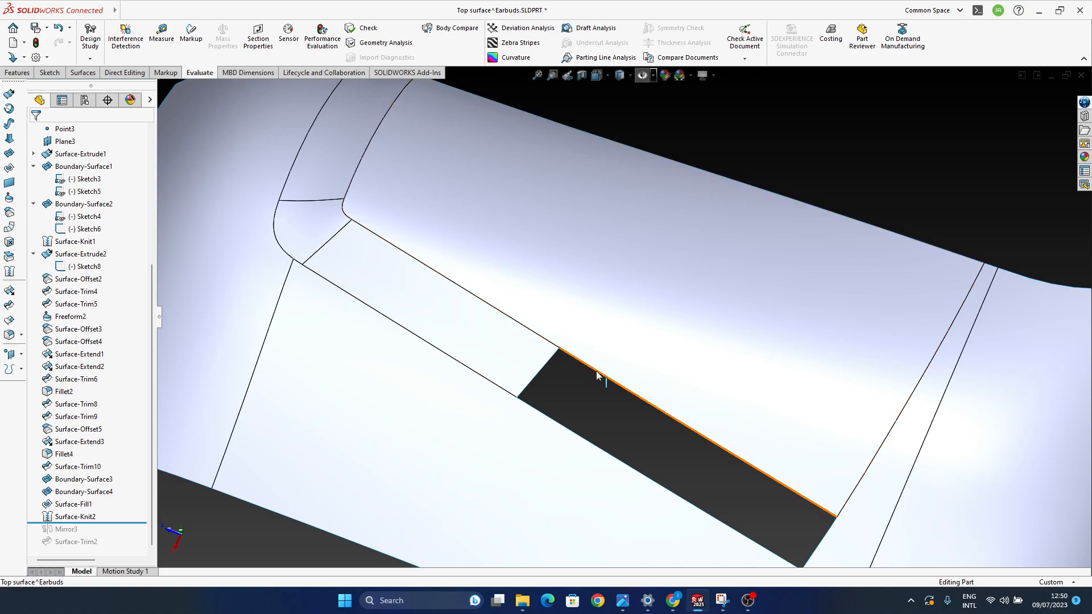
{"action": "middle_click_drag", "start_coordinate": [628, 425], "coordinate": [641, 390]}
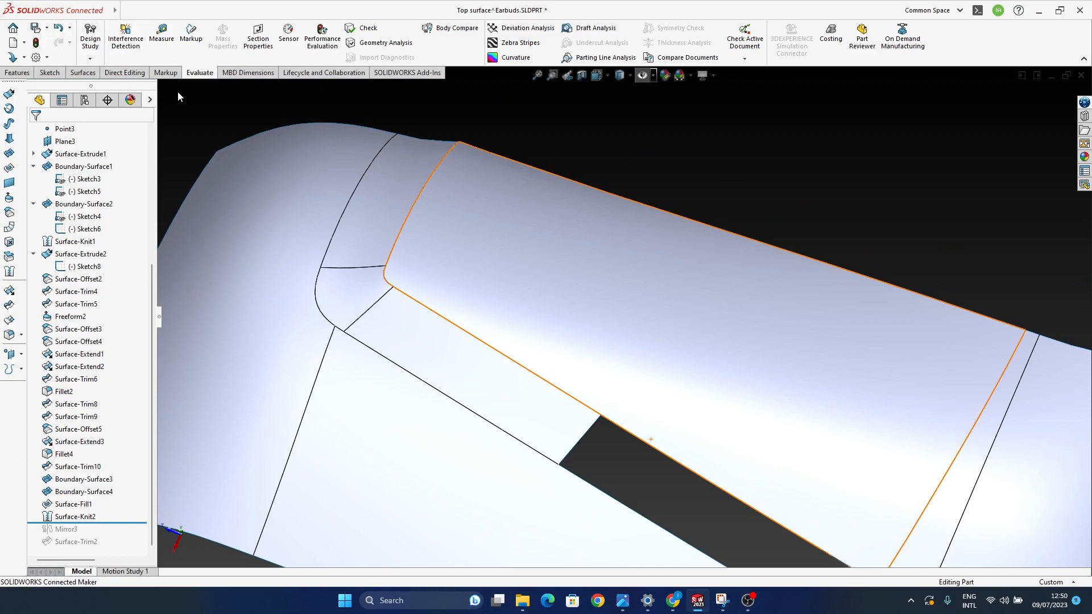
Step: Create a 3D sketch by converting the raised panel's end edge, rounded corner and long side edge along the opening
{"action": "left_click", "coordinate": [56, 74]}
{"action": "middle_click_drag", "start_coordinate": [455, 288], "coordinate": [427, 265], "text": "ctrl"}
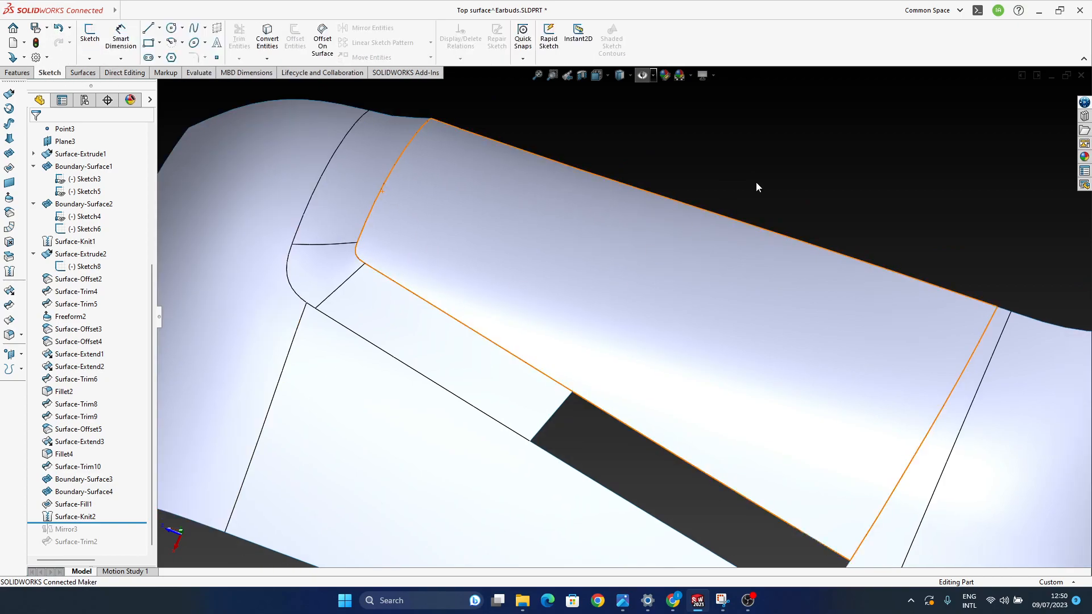
{"action": "left_click", "coordinate": [91, 60]}
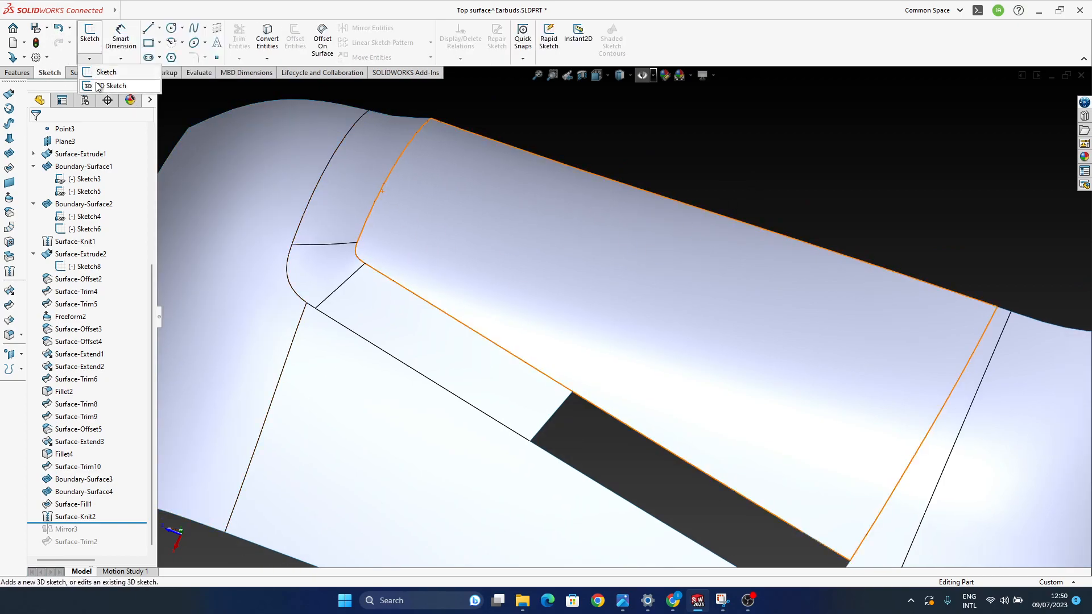
{"action": "left_click", "coordinate": [102, 86]}
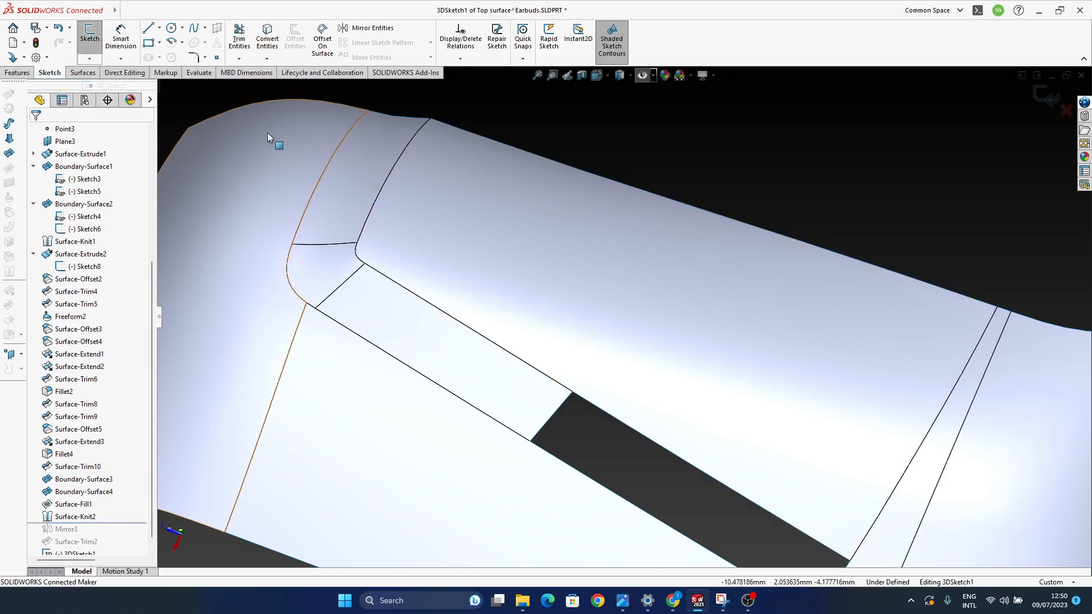
{"action": "left_click", "coordinate": [392, 173]}
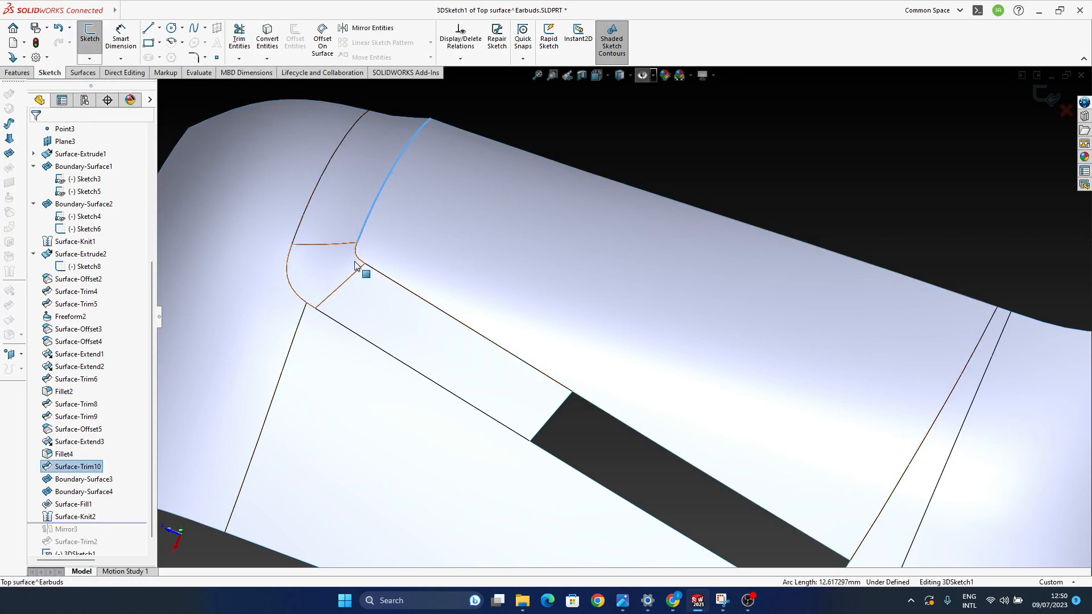
{"action": "left_click", "coordinate": [388, 279]}
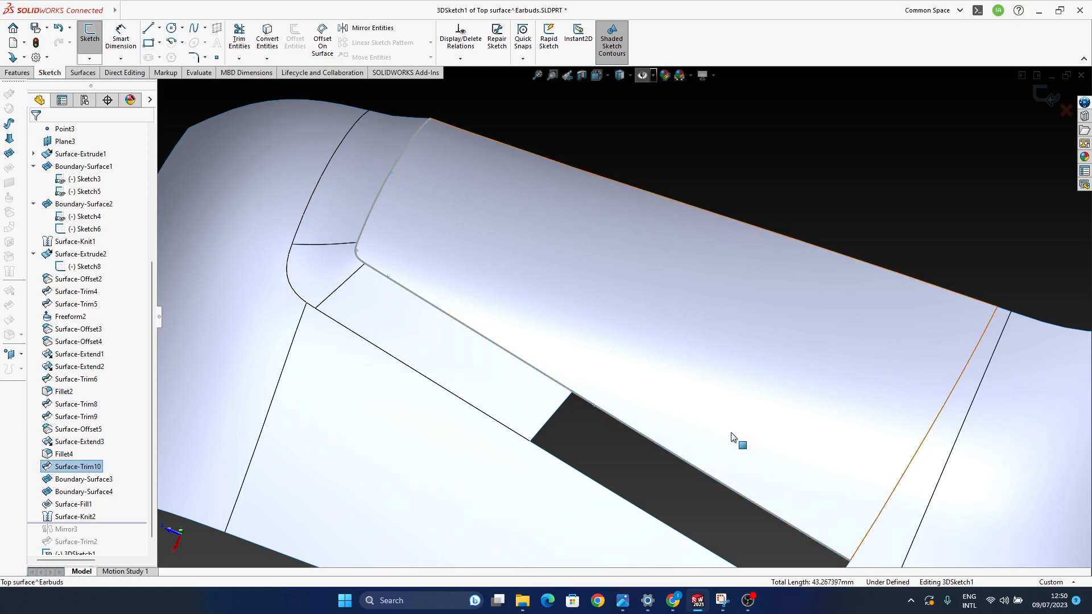
{"action": "left_click", "coordinate": [268, 41]}
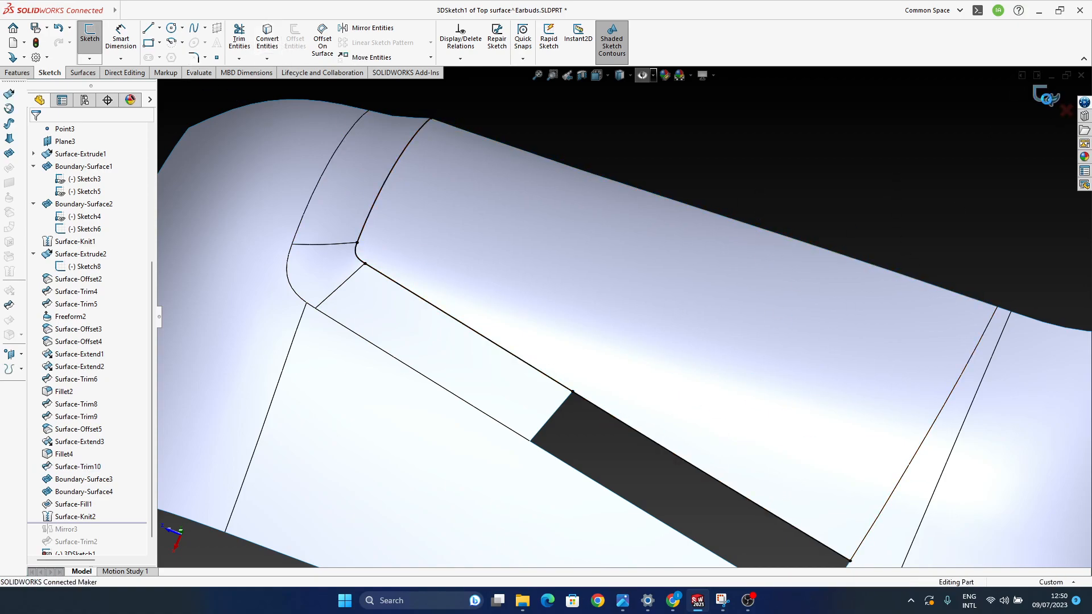
{"action": "left_click", "coordinate": [1049, 100]}
Step: Turn on the display of the hidden sketches, planes and points around the opening
{"action": "mouse_move", "coordinate": [619, 429]}
{"action": "middle_mouse_down"}
{"action": "mouse_move", "coordinate": [551, 451]}
{"action": "mouse_move", "coordinate": [512, 377]}
{"action": "mouse_move", "coordinate": [514, 393]}
{"action": "middle_mouse_up"}
{"action": "middle_click_drag", "start_coordinate": [639, 366], "coordinate": [569, 310]}
{"action": "middle_click_drag", "start_coordinate": [696, 386], "coordinate": [653, 318], "text": "ctrl"}
{"action": "middle_click_drag", "start_coordinate": [643, 316], "coordinate": [699, 342]}
{"action": "middle_click_drag", "start_coordinate": [571, 378], "coordinate": [587, 392], "text": "ctrl"}
{"action": "left_click", "coordinate": [591, 383]}
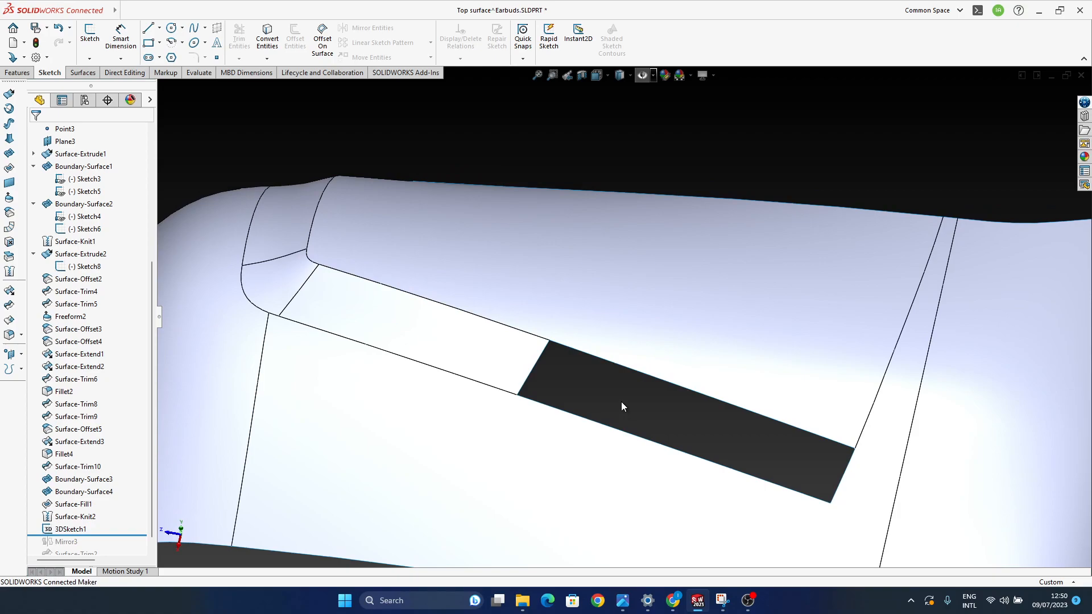
{"action": "left_click", "coordinate": [641, 75]}
{"action": "mouse_move", "coordinate": [638, 320]}
{"action": "middle_mouse_down"}
{"action": "mouse_move", "coordinate": [639, 361]}
{"action": "mouse_move", "coordinate": [636, 330]}
{"action": "middle_mouse_up"}
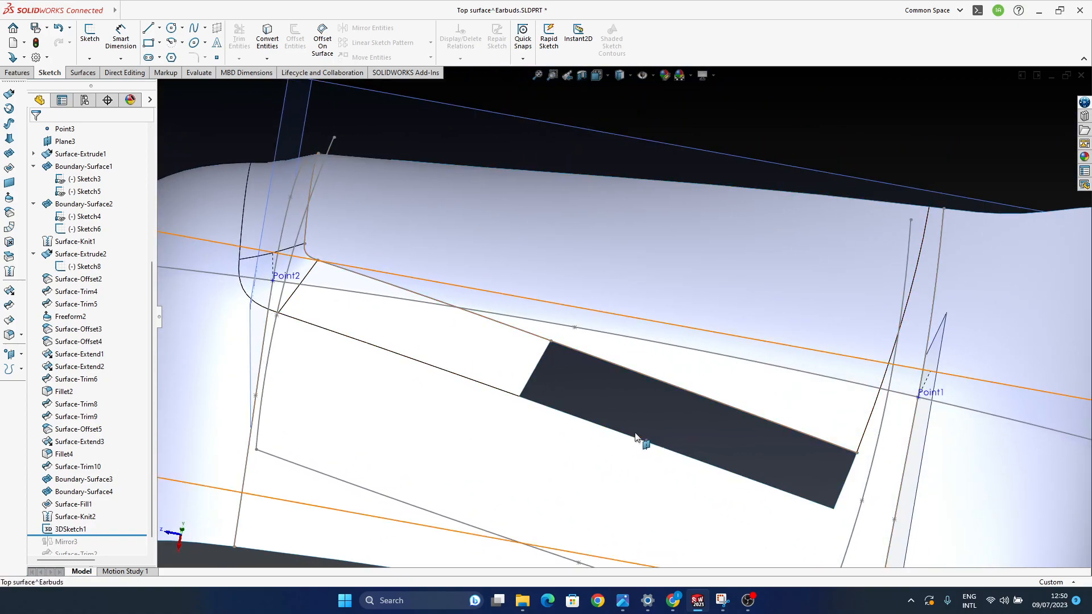
{"action": "mouse_move", "coordinate": [561, 382]}
{"action": "middle_mouse_down"}
{"action": "mouse_move", "coordinate": [551, 339]}
{"action": "mouse_move", "coordinate": [576, 377]}
{"action": "middle_mouse_up"}
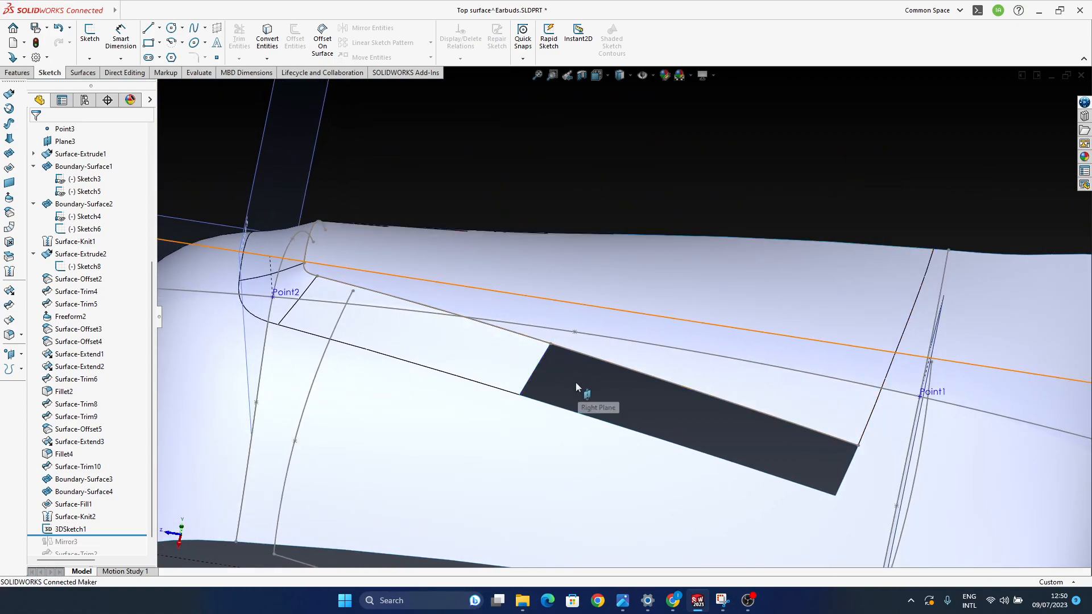
Step: Edit the 3D sketch and shorten the curve along the opening to a short stub just past the opening's corner
{"action": "left_click", "coordinate": [703, 397]}
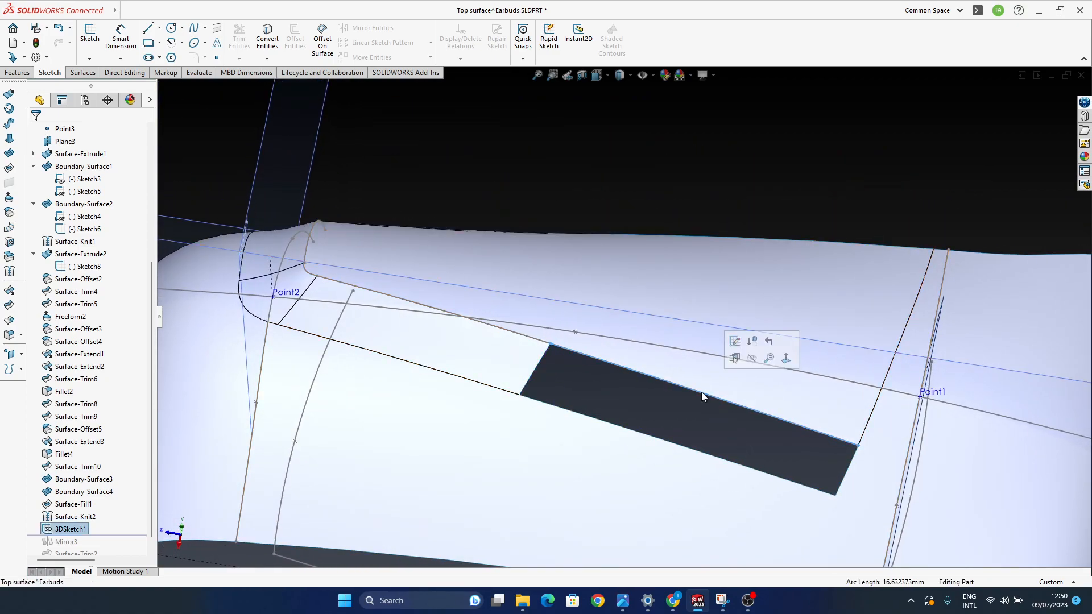
{"action": "left_click", "coordinate": [735, 345]}
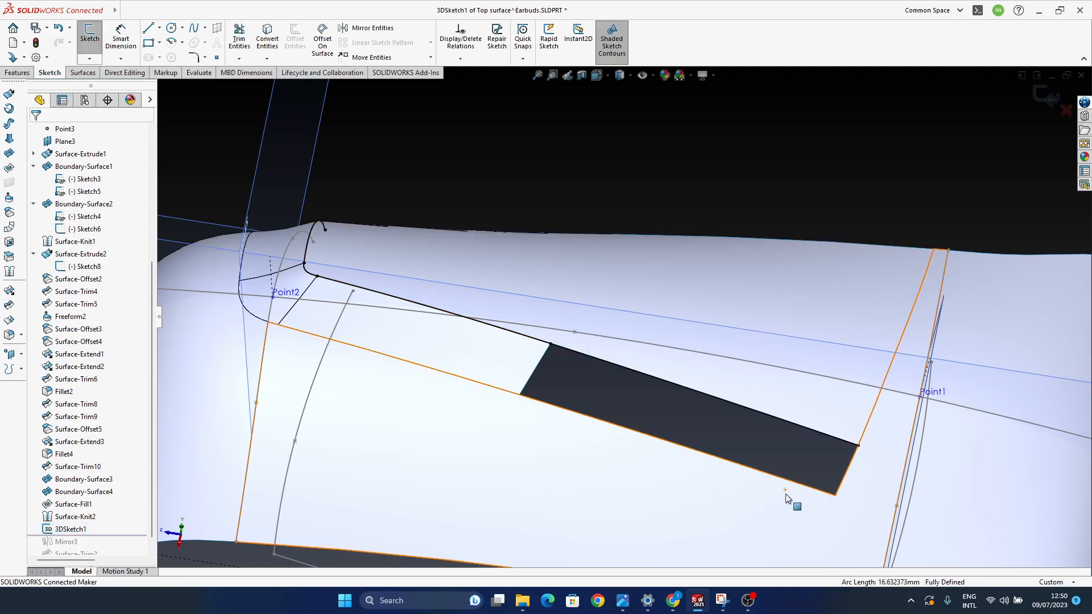
{"action": "left_click", "coordinate": [858, 445]}
{"action": "left_click_drag", "start_coordinate": [782, 426], "coordinate": [582, 361]}
{"action": "left_click", "coordinate": [717, 190]}
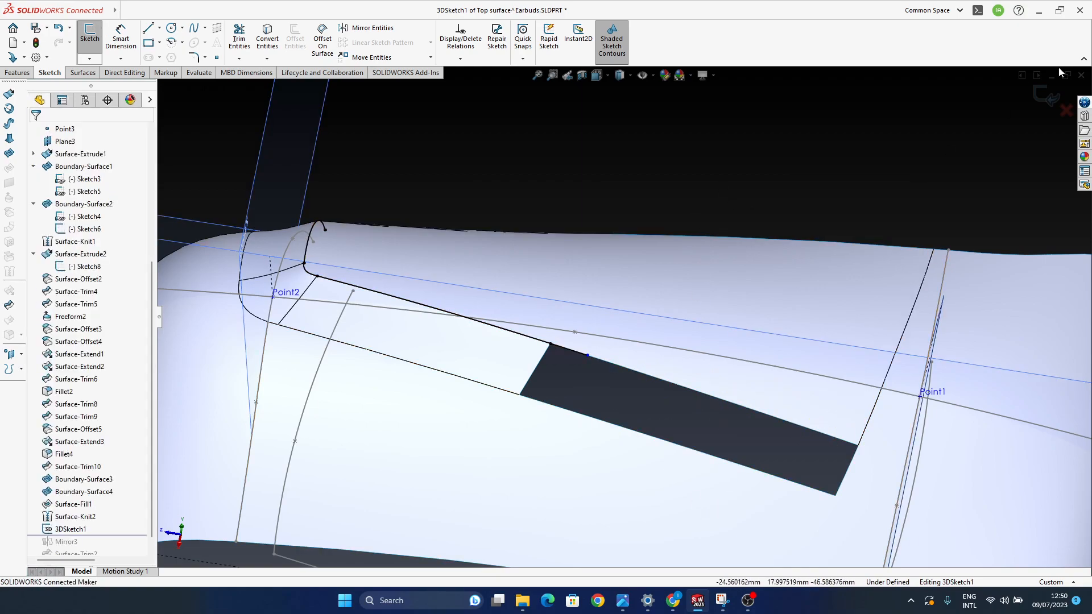
{"action": "left_click", "coordinate": [1049, 95]}
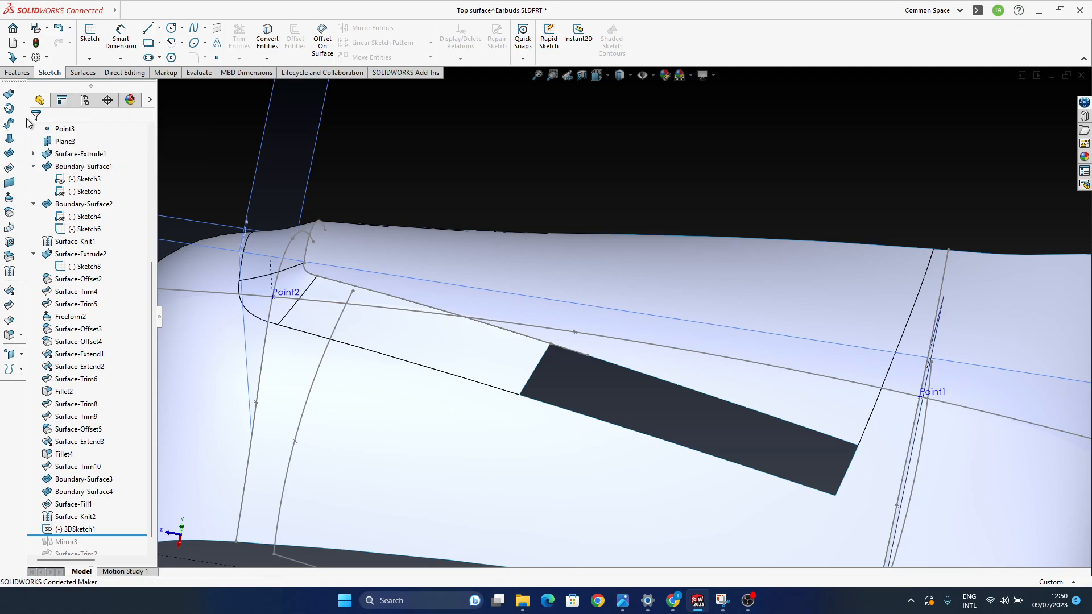
Step: Create a surface sweep with a 1 mm diameter circular profile along the 3D sketch
{"action": "left_click", "coordinate": [9, 125]}
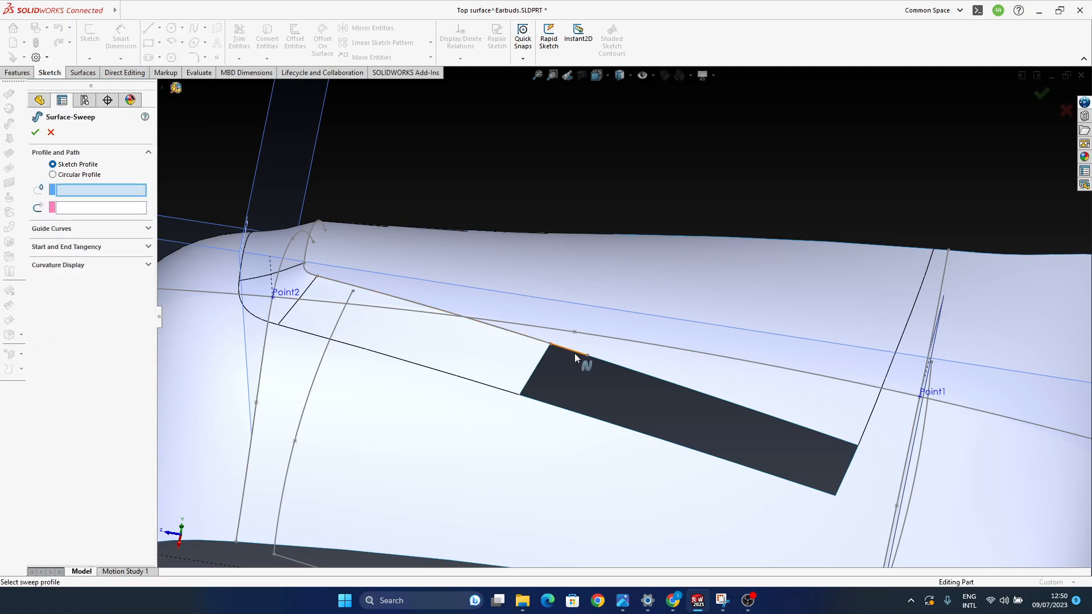
{"action": "left_click", "coordinate": [54, 175]}
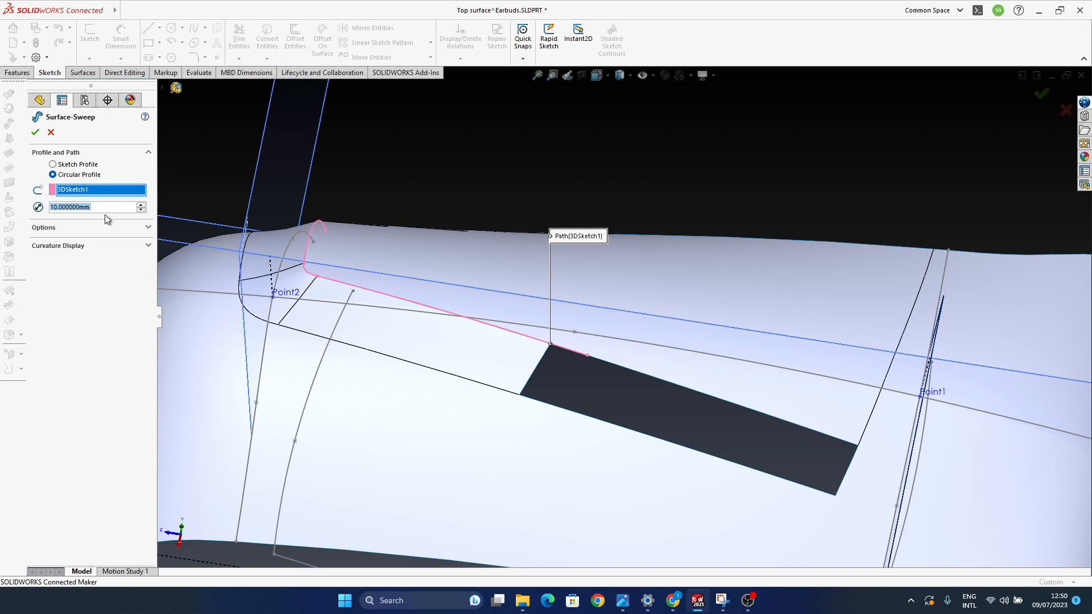
{"action": "type", "text": "1"}
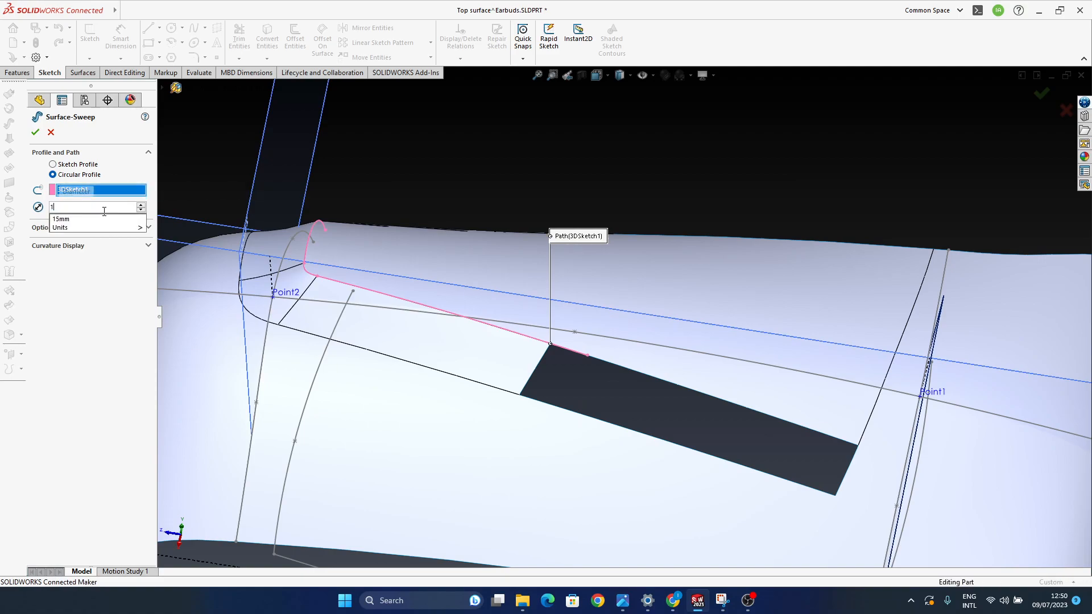
{"action": "key", "text": "Return"}
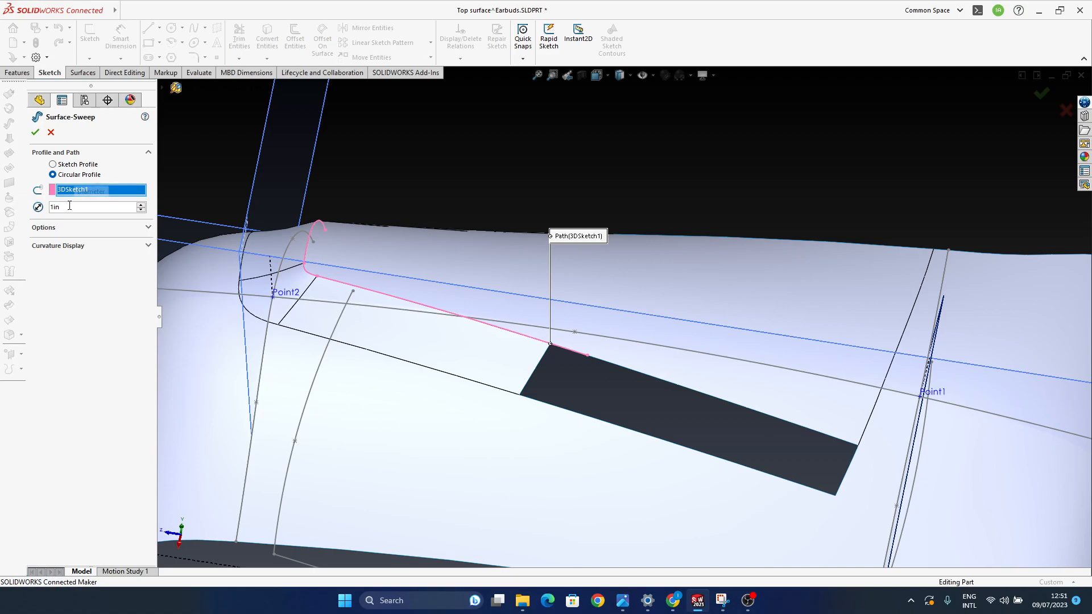
{"action": "key", "text": "BackSpace"}
{"action": "key", "text": "BackSpace"}
{"action": "type", "text": "mm"}
{"action": "key", "text": "Return"}
{"action": "middle_click_drag", "start_coordinate": [620, 355], "coordinate": [551, 356]}
{"action": "scroll", "coordinate": [550, 354], "scroll_direction": "down", "scroll_amount": 3}
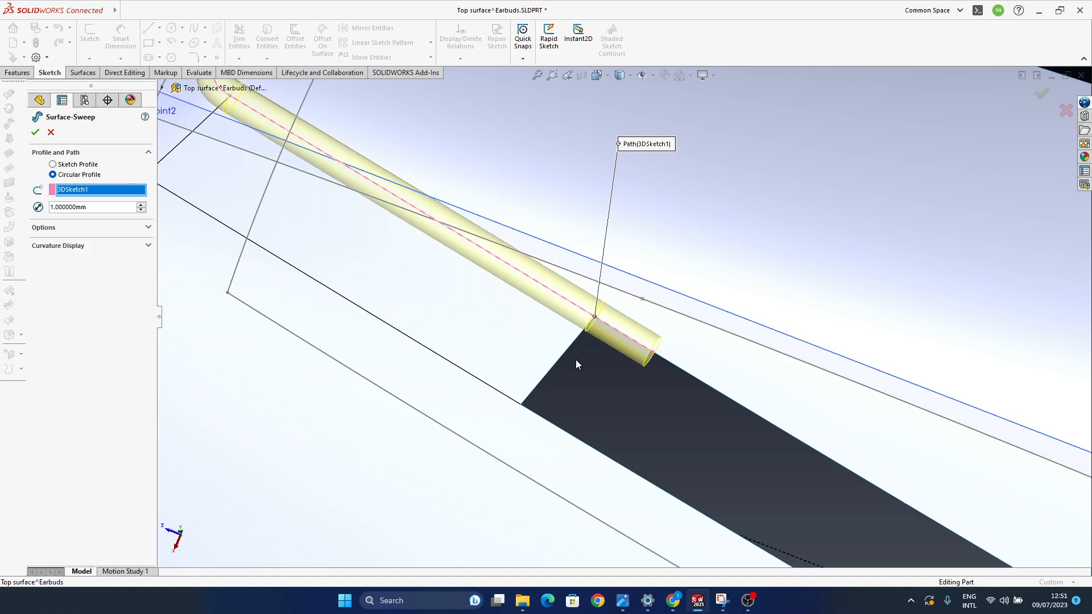
{"action": "scroll", "coordinate": [576, 359], "scroll_direction": "up", "scroll_amount": 5}
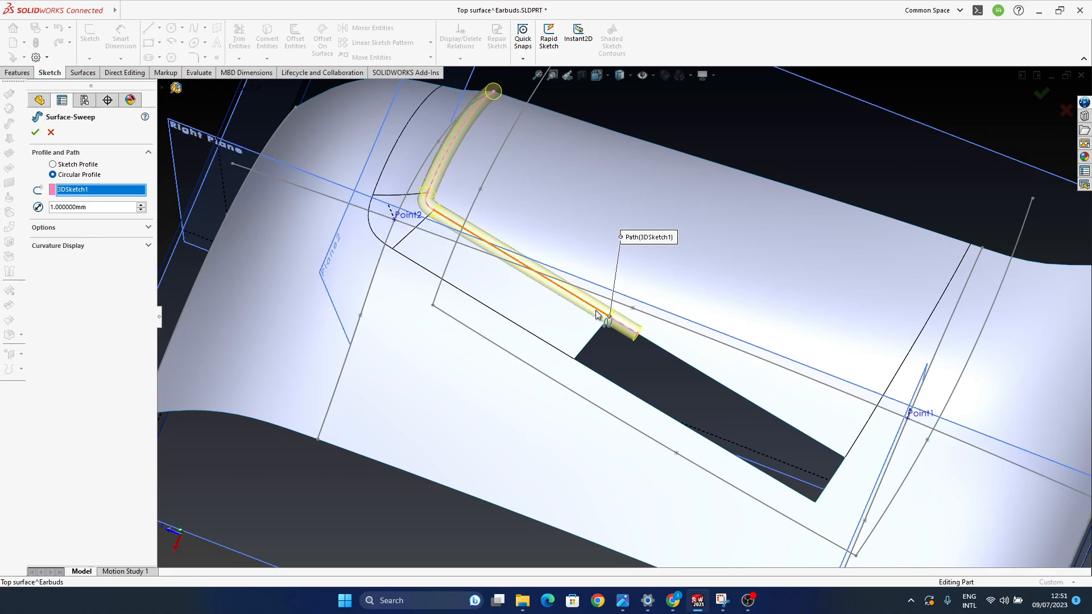
{"action": "scroll", "coordinate": [598, 312], "scroll_direction": "down", "scroll_amount": 5}
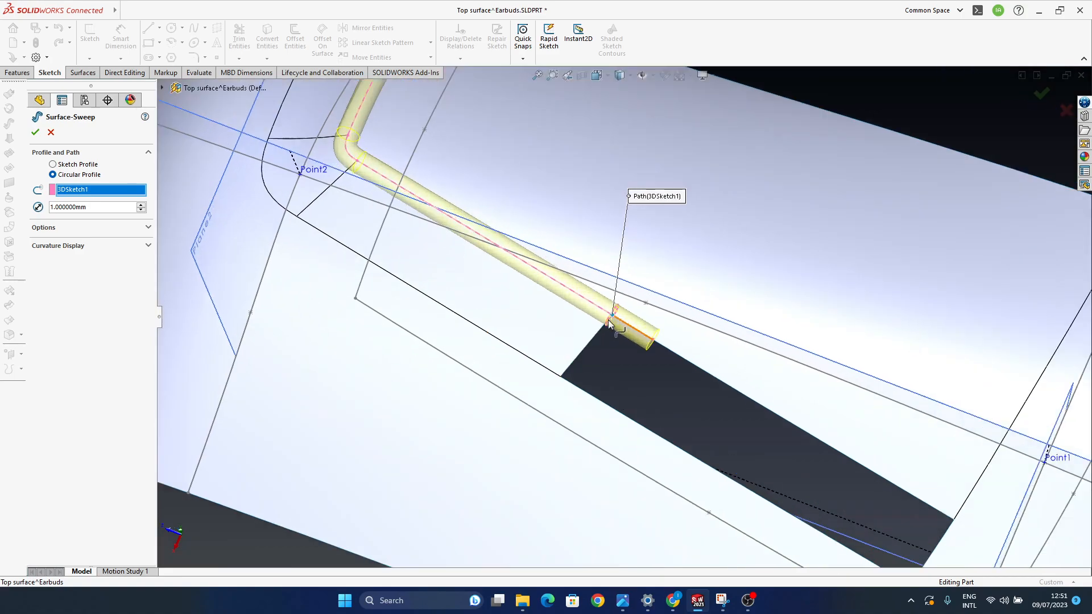
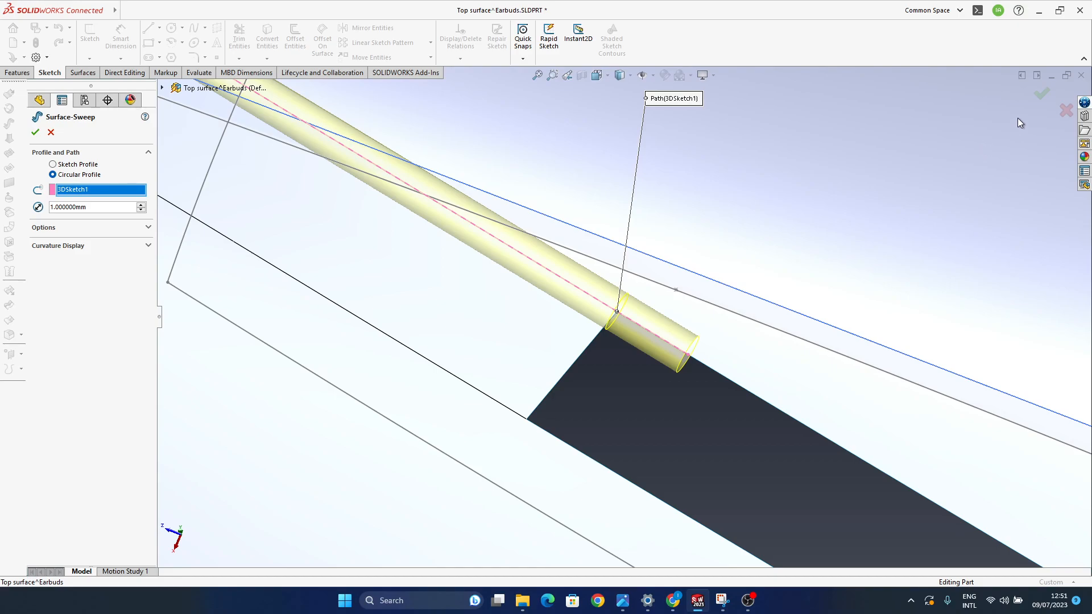
{"action": "left_click", "coordinate": [1042, 93]}
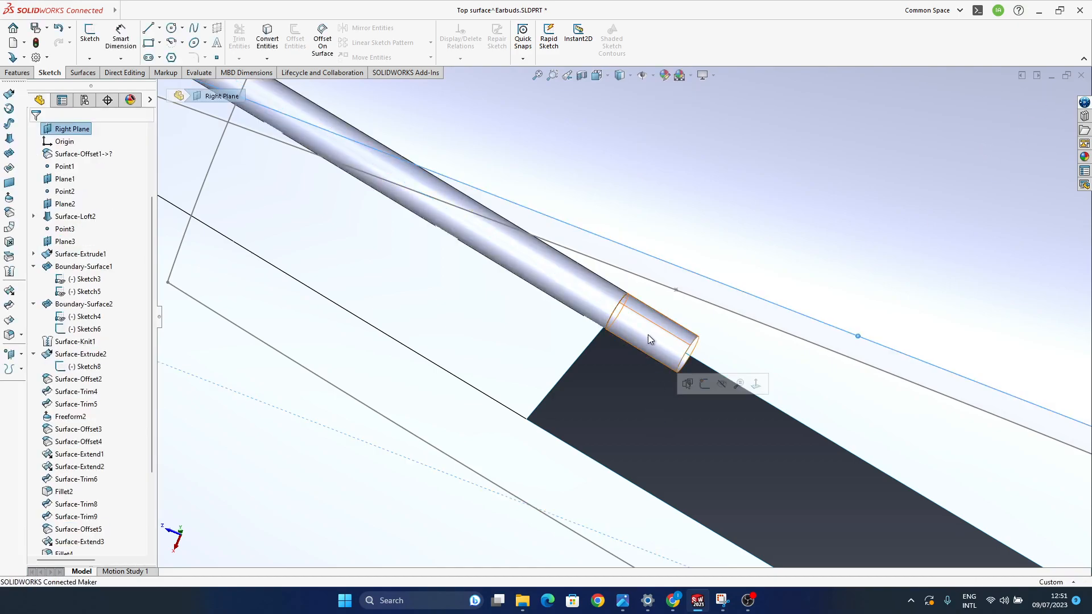
Step: Edit the sweep's 3D sketch and delete its other curves, keeping only the short stub along the opening
{"action": "scroll", "coordinate": [115, 509], "scroll_direction": "down", "scroll_amount": 3}
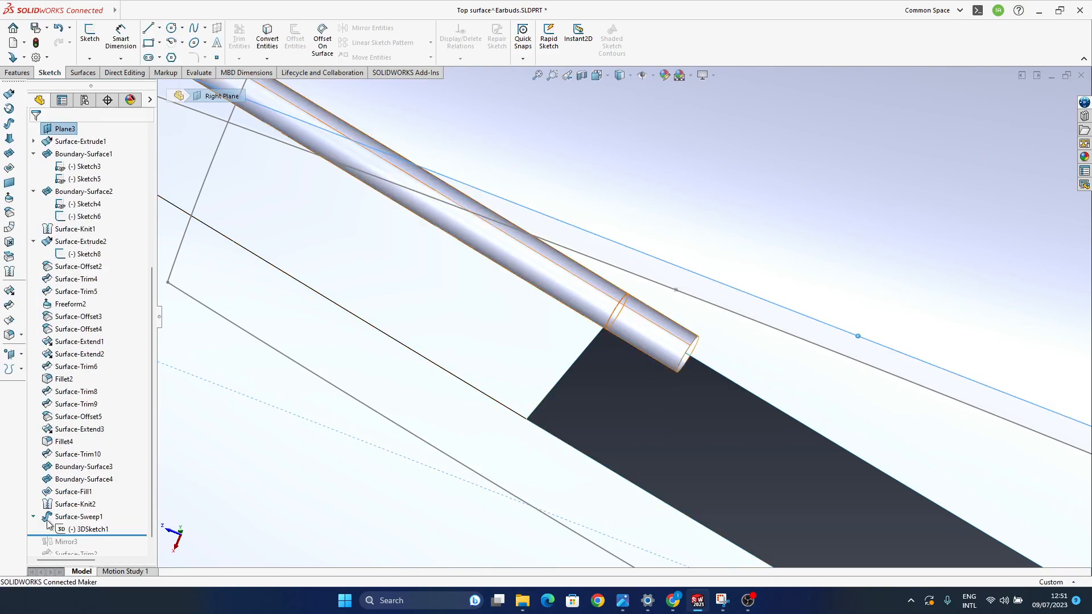
{"action": "left_click", "coordinate": [89, 530]}
{"action": "left_click", "coordinate": [96, 494]}
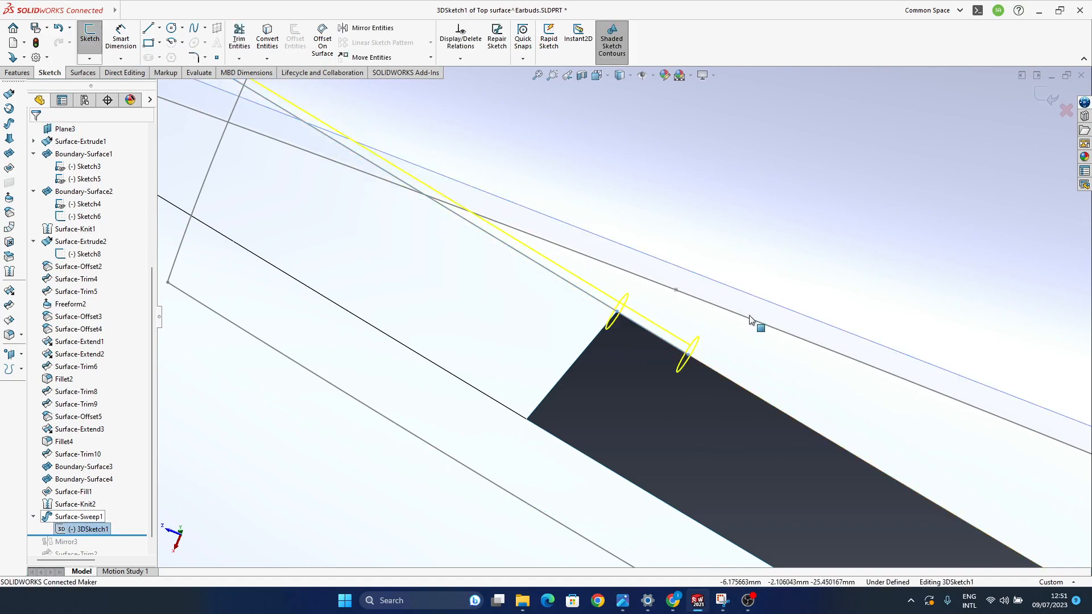
{"action": "left_click", "coordinate": [586, 300]}
{"action": "key", "text": "Escape"}
{"action": "scroll", "coordinate": [613, 340], "scroll_direction": "up", "scroll_amount": 5}
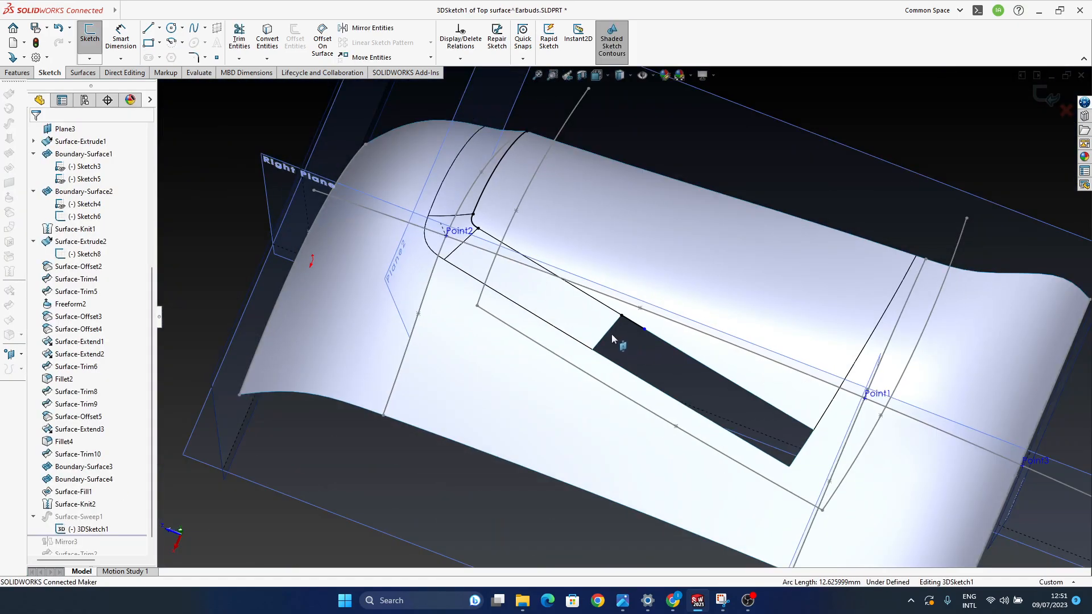
{"action": "scroll", "coordinate": [504, 265], "scroll_direction": "down", "scroll_amount": 3}
{"action": "left_click", "coordinate": [428, 178]}
{"action": "key", "text": "Escape"}
{"action": "left_click", "coordinate": [1042, 98]}
Step: Examine where the short swept tube meets the opening's corner and the panel edge
{"action": "mouse_move", "coordinate": [665, 364]}
{"action": "middle_mouse_down"}
{"action": "mouse_move", "coordinate": [665, 410]}
{"action": "mouse_move", "coordinate": [717, 344]}
{"action": "mouse_move", "coordinate": [719, 385]}
{"action": "mouse_move", "coordinate": [682, 369]}
{"action": "mouse_move", "coordinate": [659, 324]}
{"action": "mouse_move", "coordinate": [660, 369]}
{"action": "mouse_move", "coordinate": [664, 341]}
{"action": "mouse_move", "coordinate": [659, 356]}
{"action": "middle_mouse_up"}
{"action": "scroll", "coordinate": [703, 337], "scroll_direction": "down", "scroll_amount": 4}
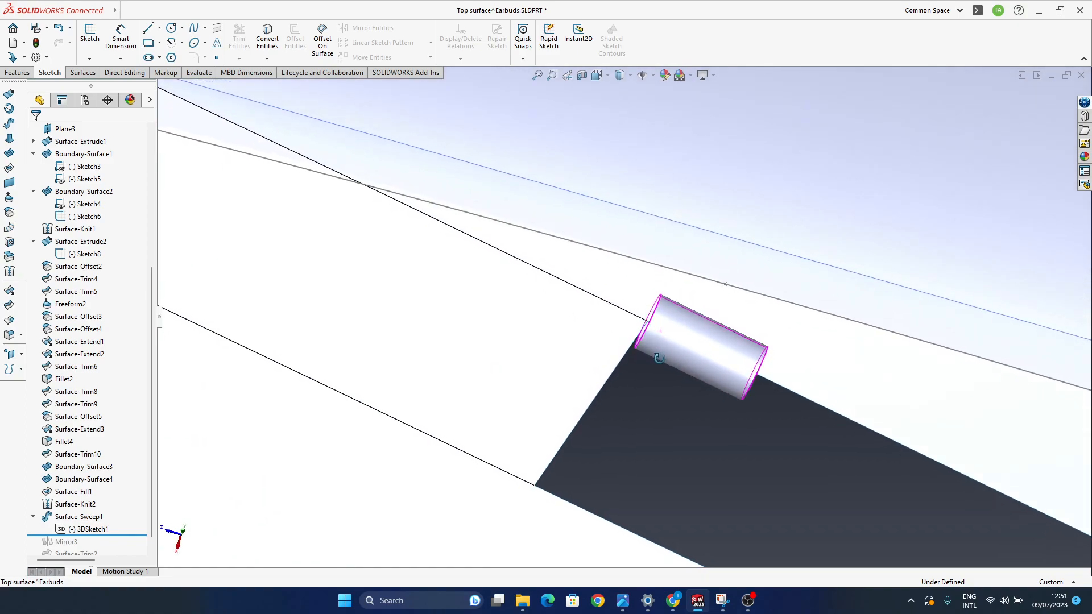
{"action": "scroll", "coordinate": [660, 341], "scroll_direction": "down", "scroll_amount": 3}
{"action": "scroll", "coordinate": [616, 326], "scroll_direction": "down", "scroll_amount": 2}
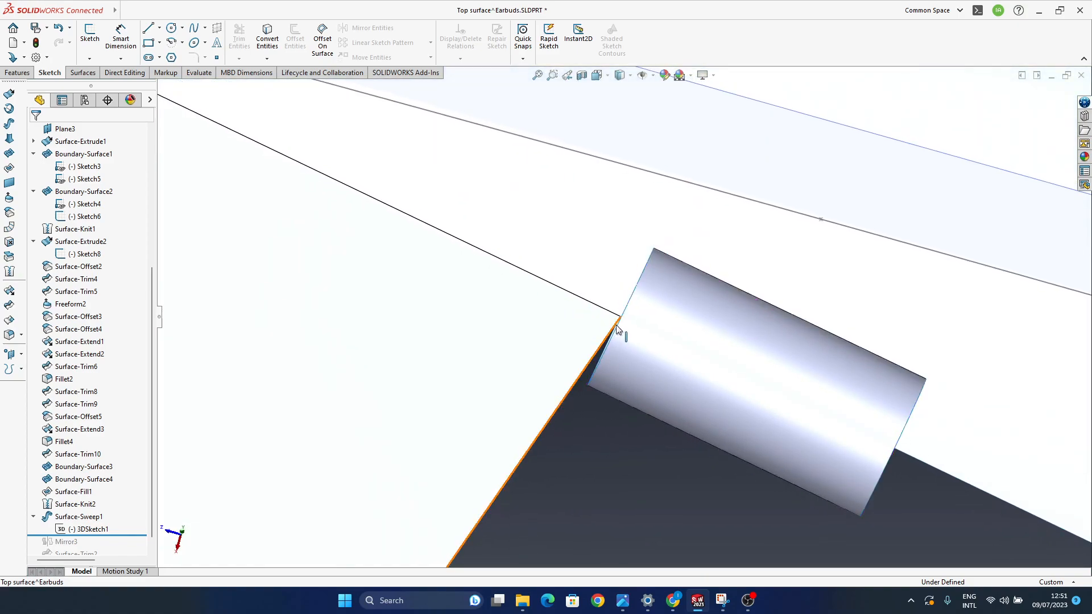
{"action": "scroll", "coordinate": [606, 325], "scroll_direction": "up", "scroll_amount": 3}
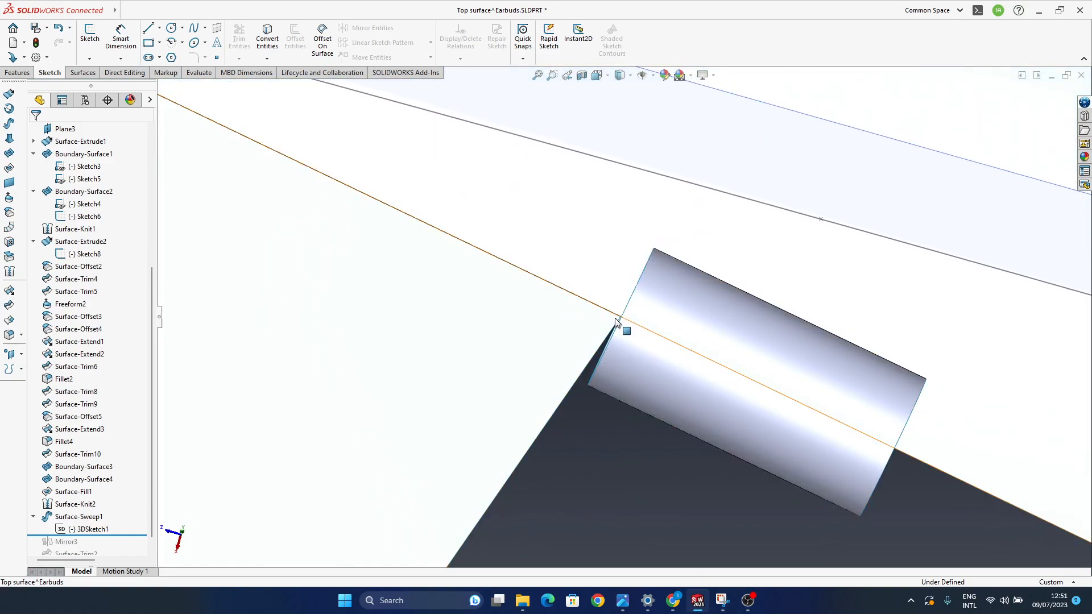
Step: Extend the swept tube by 2 mm past the opening's corner with the Same surface extension type
{"action": "mouse_move", "coordinate": [518, 367]}
{"action": "middle_mouse_down"}
{"action": "mouse_move", "coordinate": [514, 353]}
{"action": "mouse_move", "coordinate": [520, 379]}
{"action": "middle_mouse_up"}
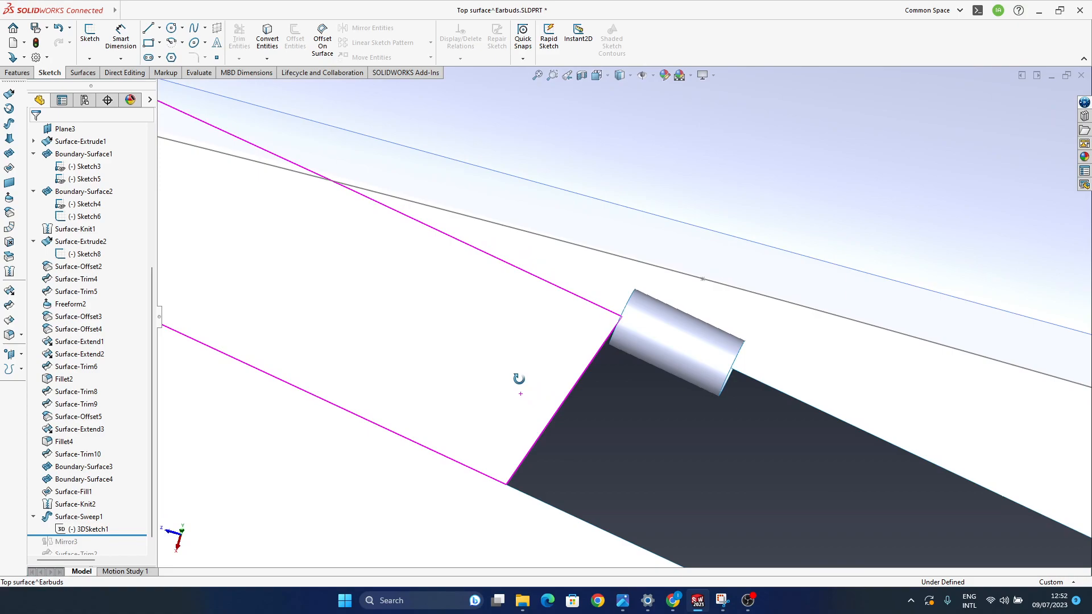
{"action": "middle_click_drag", "start_coordinate": [520, 381], "coordinate": [608, 408]}
{"action": "left_click", "coordinate": [677, 400]}
{"action": "middle_click_drag", "start_coordinate": [482, 406], "coordinate": [476, 401]}
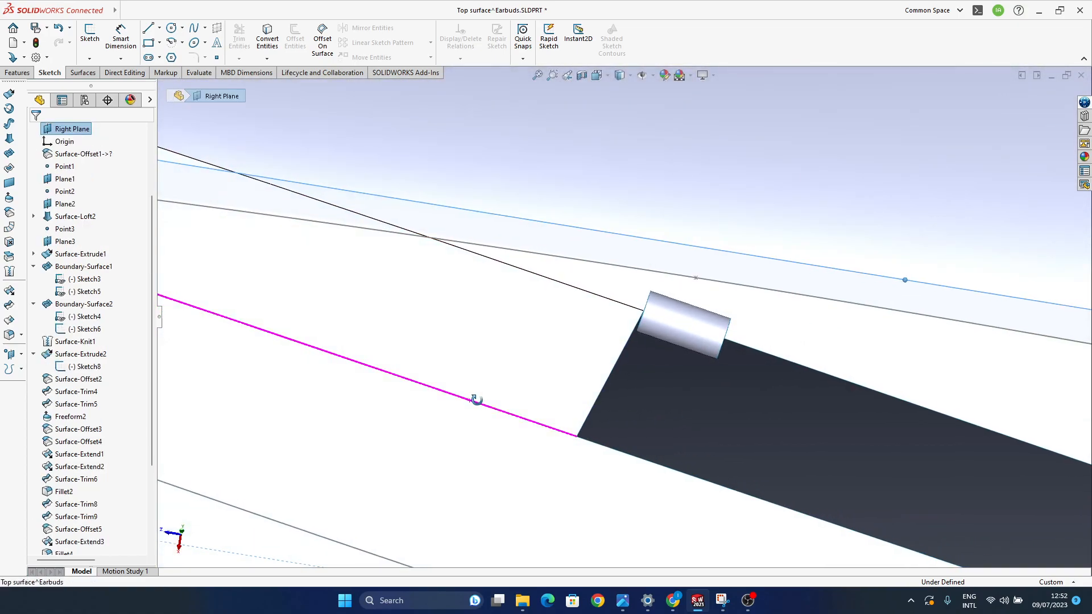
{"action": "left_click", "coordinate": [9, 291]}
{"action": "left_click", "coordinate": [641, 312]}
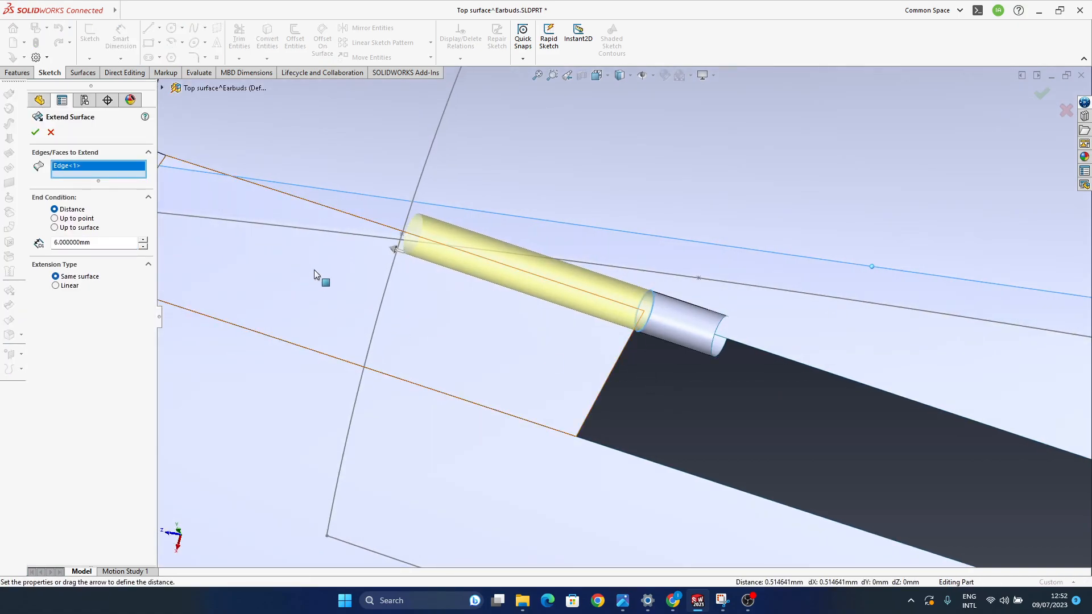
{"action": "left_click_drag", "start_coordinate": [392, 259], "coordinate": [550, 302]}
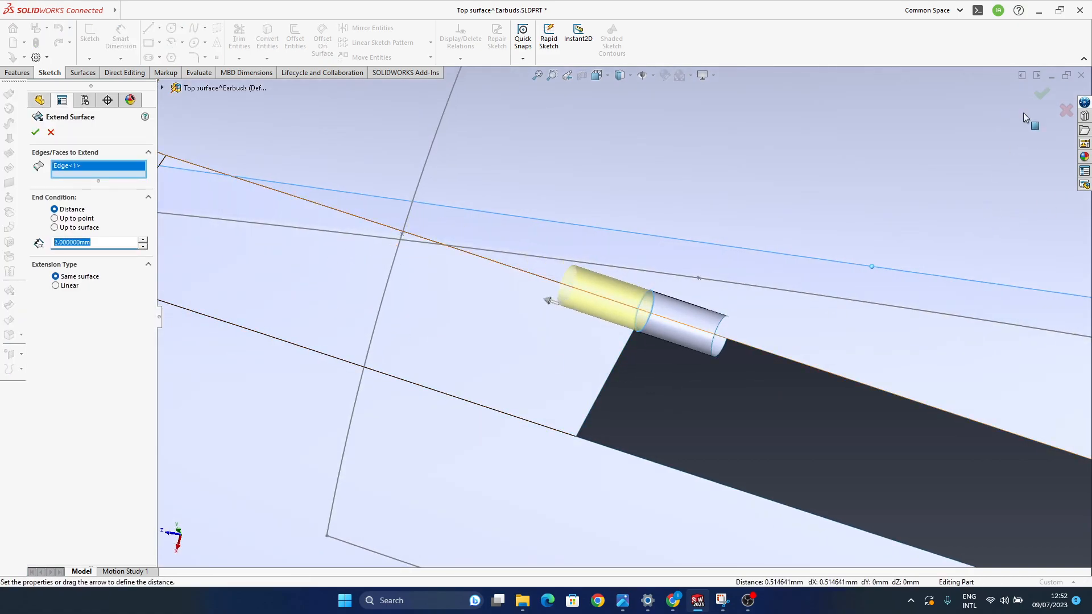
{"action": "left_click", "coordinate": [1042, 94]}
{"action": "left_click", "coordinate": [678, 390]}
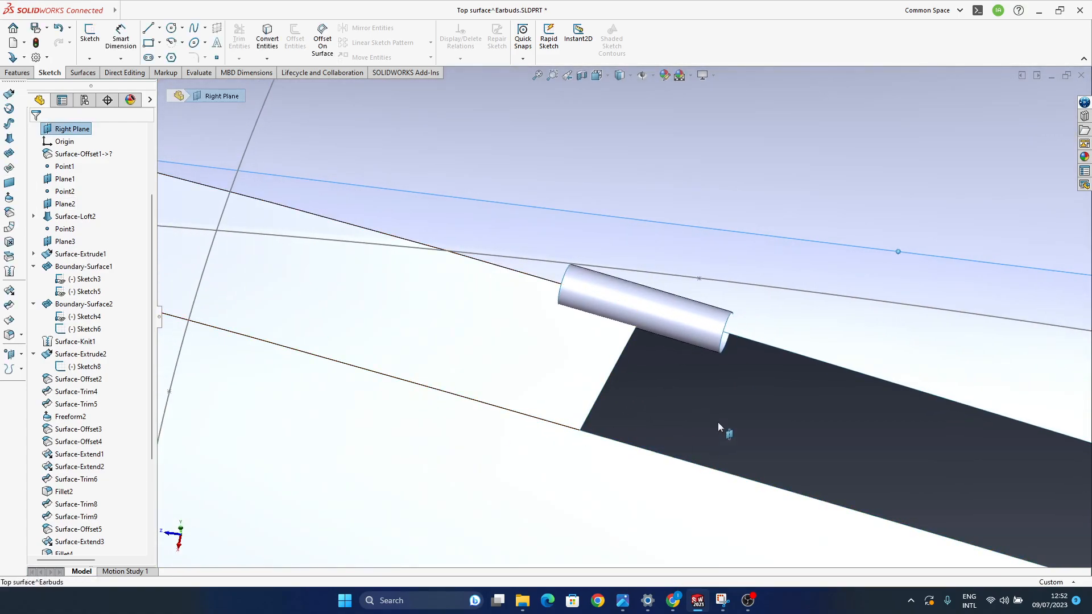
{"action": "left_click", "coordinate": [612, 372]}
{"action": "middle_click_drag", "start_coordinate": [691, 396], "coordinate": [642, 335]}
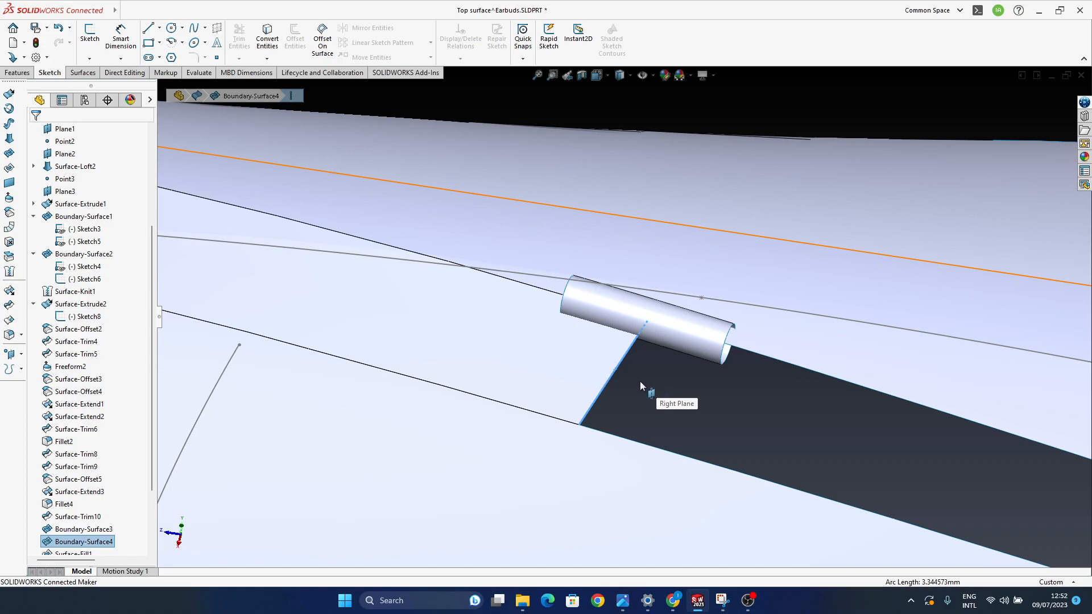
{"action": "middle_click_drag", "start_coordinate": [595, 352], "coordinate": [587, 424]}
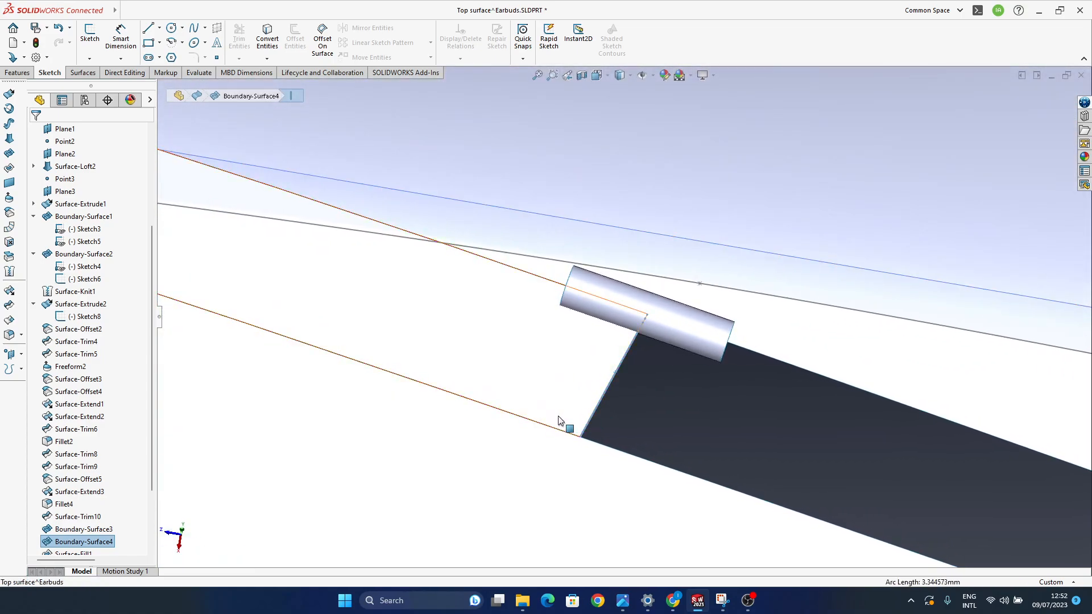
{"action": "left_click", "coordinate": [691, 405]}
{"action": "middle_click_drag", "start_coordinate": [688, 411], "coordinate": [651, 394]}
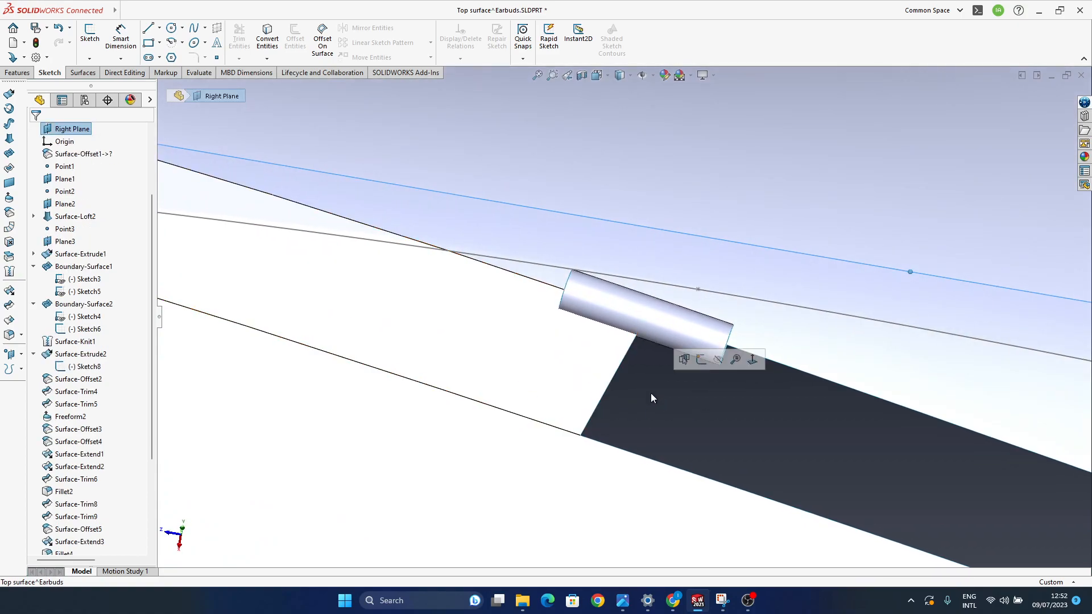
Step: Create a 2 mm ruled surface normal to the surface along the opening's short end edge, crossing the tube
{"action": "left_click", "coordinate": [9, 227]}
{"action": "left_click", "coordinate": [617, 371]}
{"action": "middle_click_drag", "start_coordinate": [604, 426], "coordinate": [402, 407]}
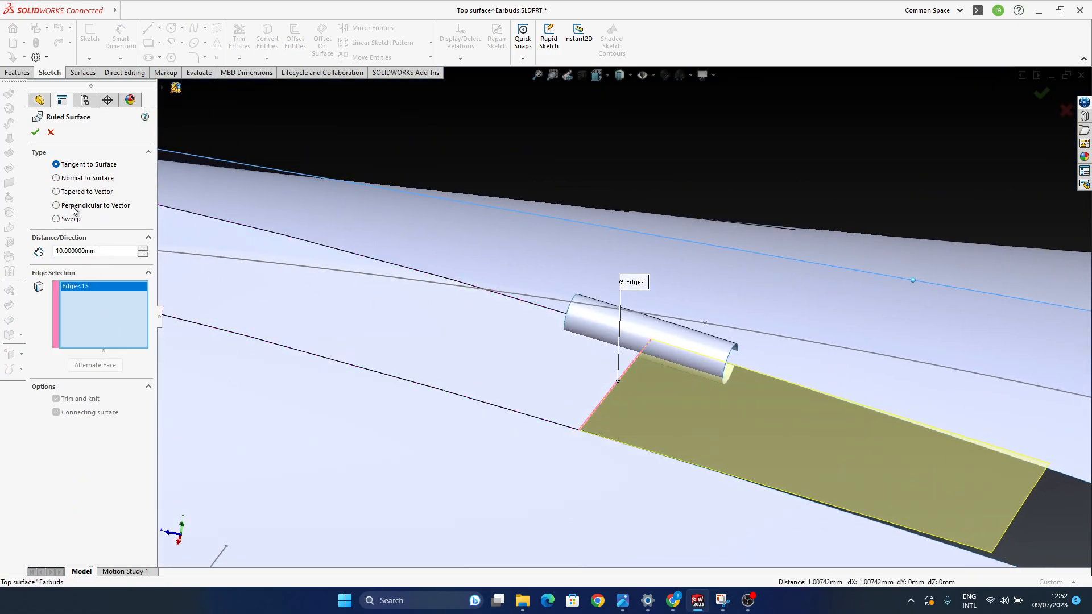
{"action": "left_click", "coordinate": [56, 178]}
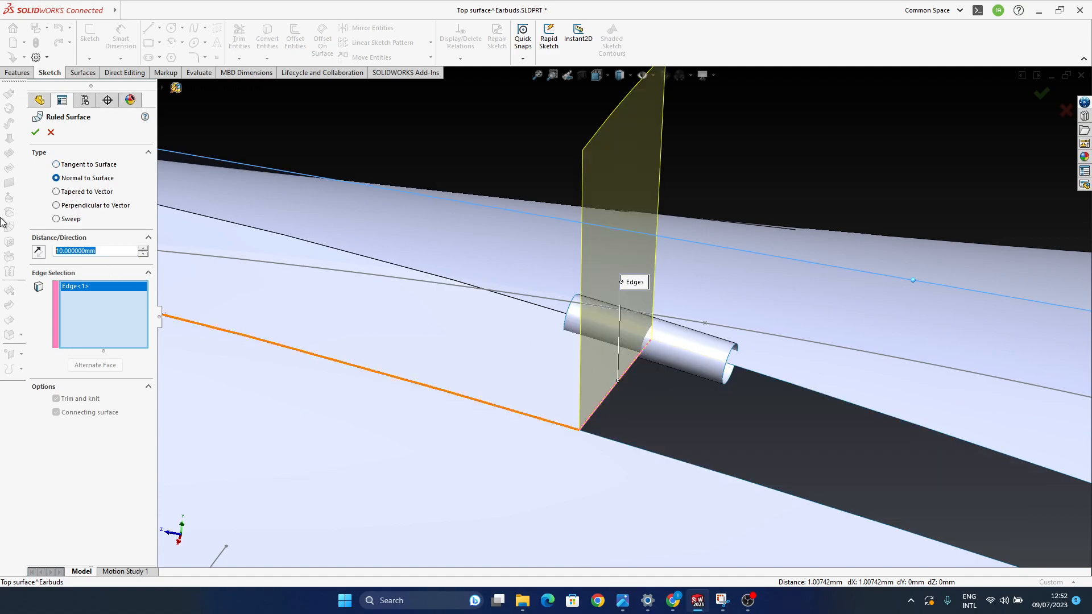
{"action": "type", "text": "2"}
{"action": "key", "text": "Return"}
{"action": "middle_click_drag", "start_coordinate": [390, 339], "coordinate": [646, 364]}
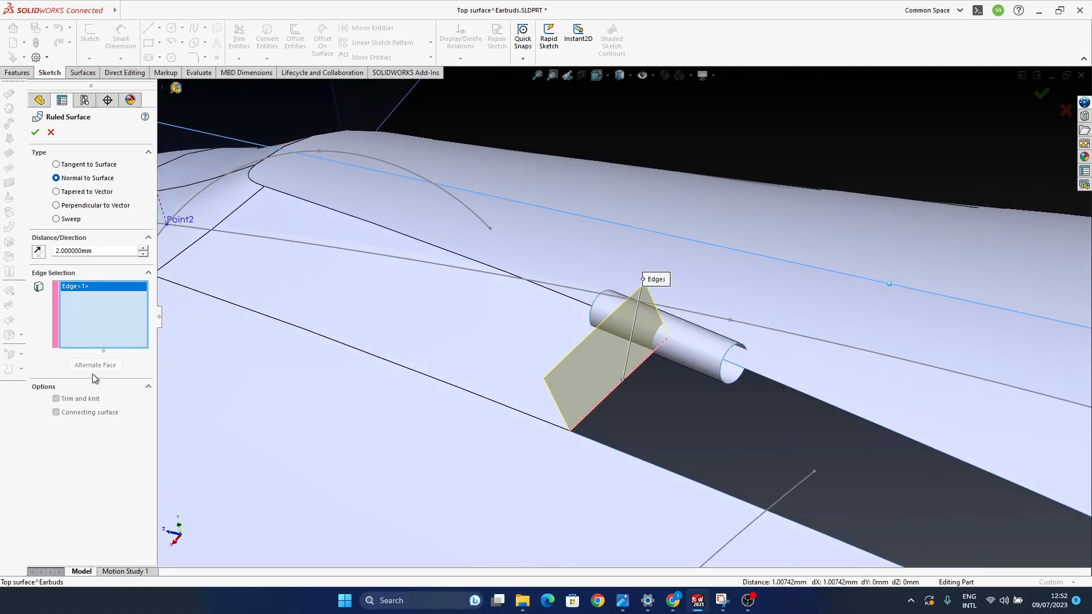
{"action": "middle_click_drag", "start_coordinate": [680, 416], "coordinate": [605, 383]}
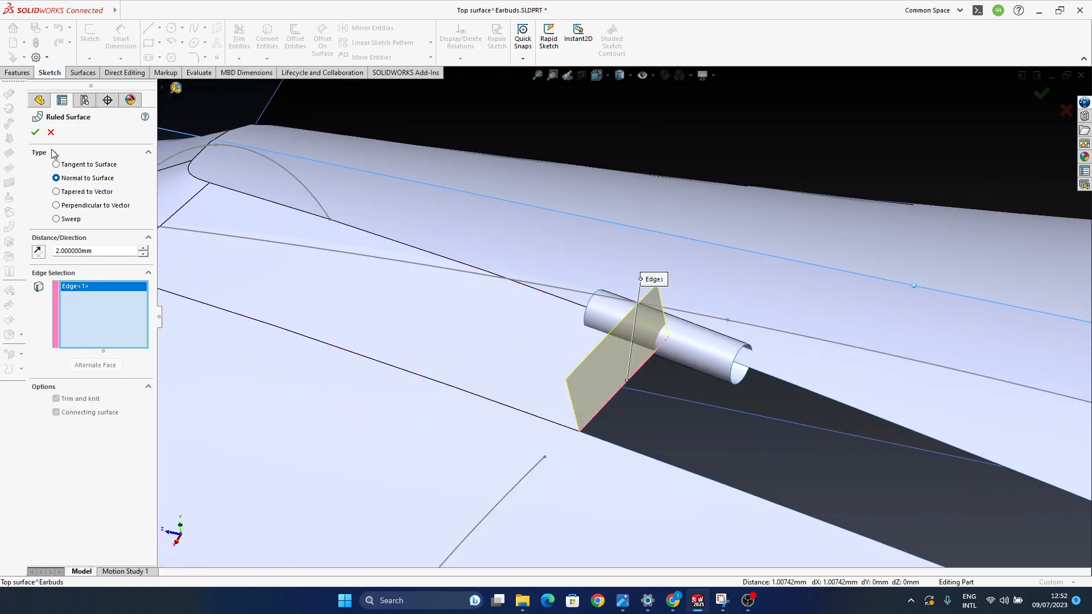
{"action": "left_click", "coordinate": [35, 134]}
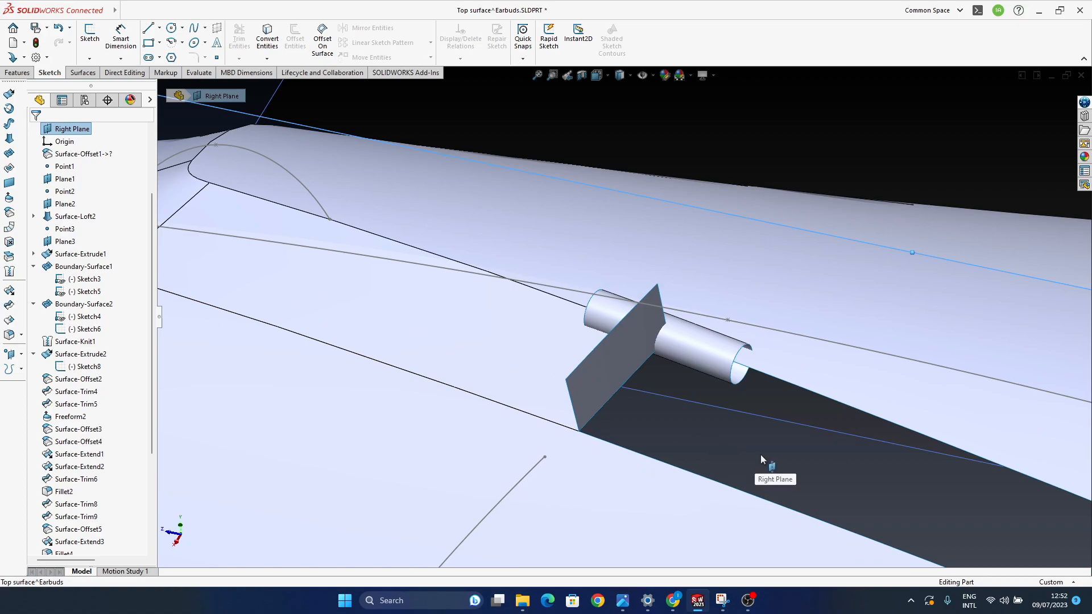
{"action": "middle_click_drag", "start_coordinate": [617, 356], "coordinate": [643, 369]}
{"action": "key", "text": "Escape"}
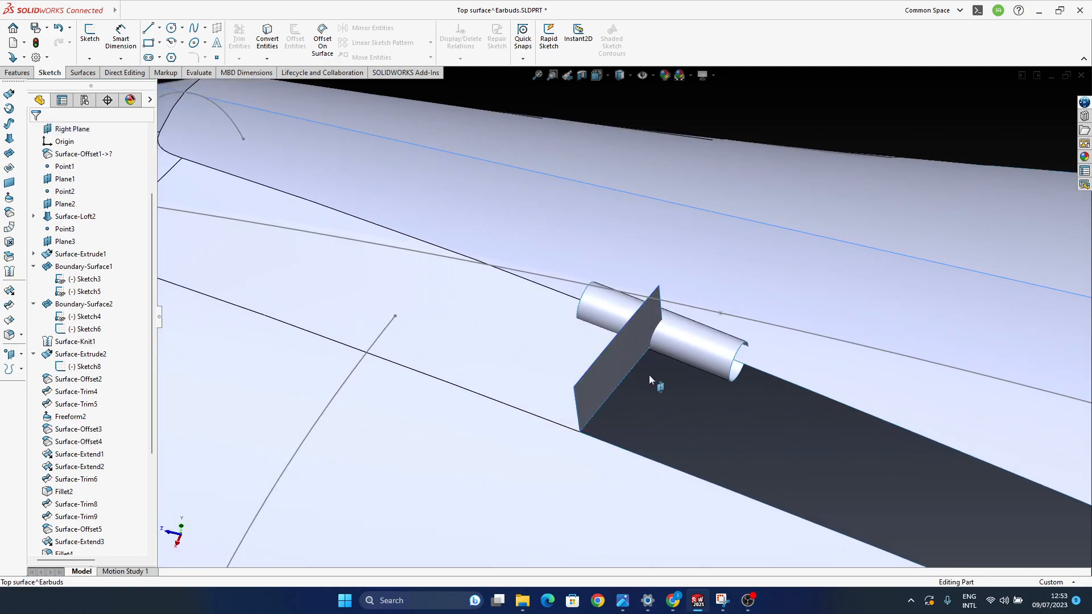
Step: Extend the ruled surface's short end edge by 2 mm so it spans the full width of the tube
{"action": "scroll", "coordinate": [617, 371], "scroll_direction": "up", "scroll_amount": 3}
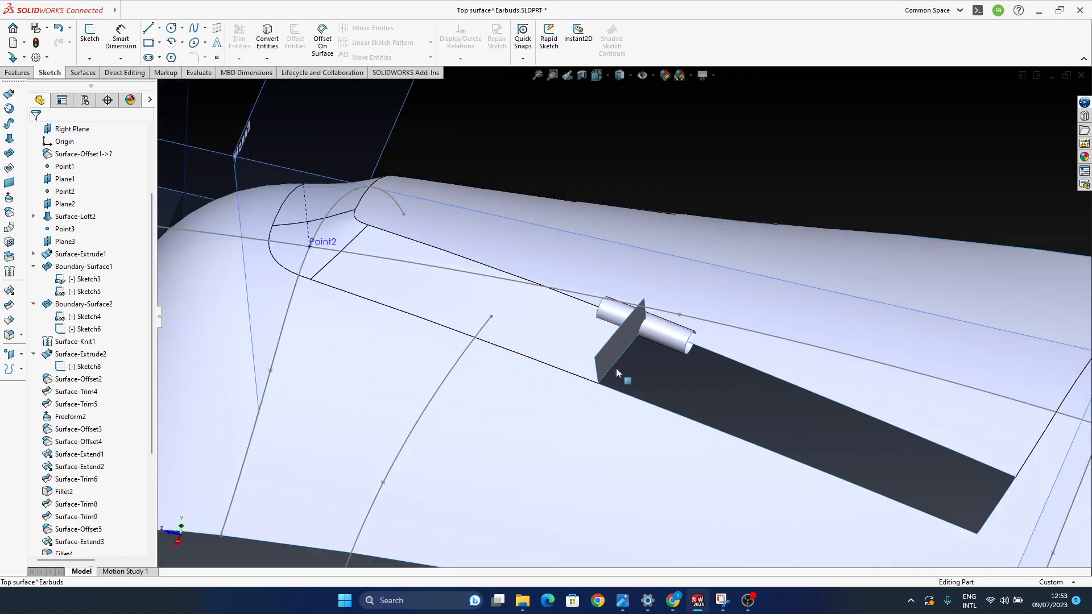
{"action": "left_click", "coordinate": [10, 291]}
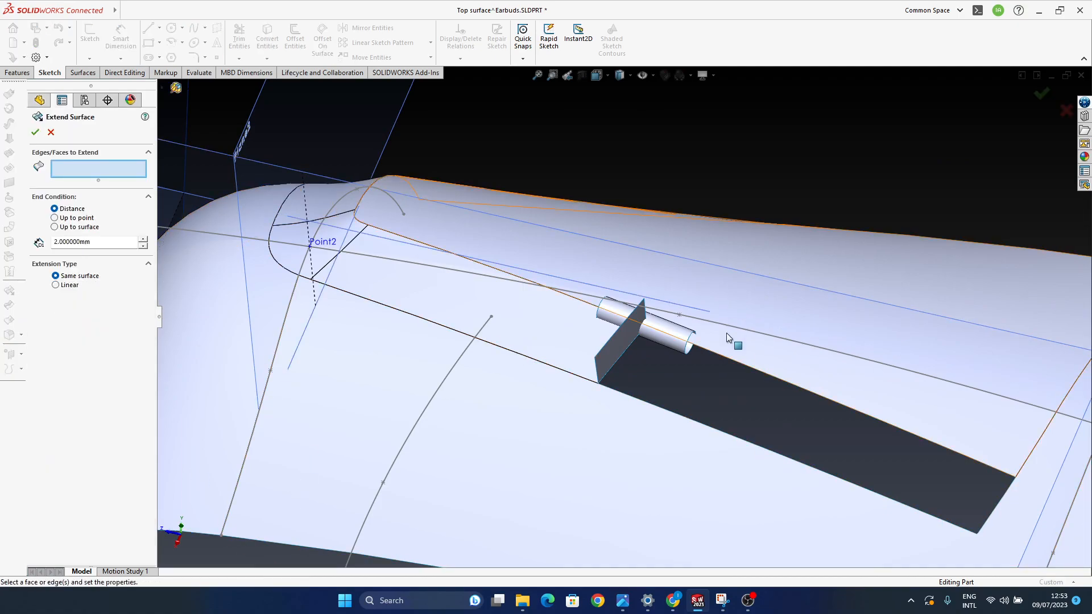
{"action": "left_click", "coordinate": [644, 310]}
{"action": "key", "text": "Return"}
{"action": "middle_click_drag", "start_coordinate": [676, 398], "coordinate": [646, 370]}
{"action": "scroll", "coordinate": [673, 301], "scroll_direction": "down", "scroll_amount": 4}
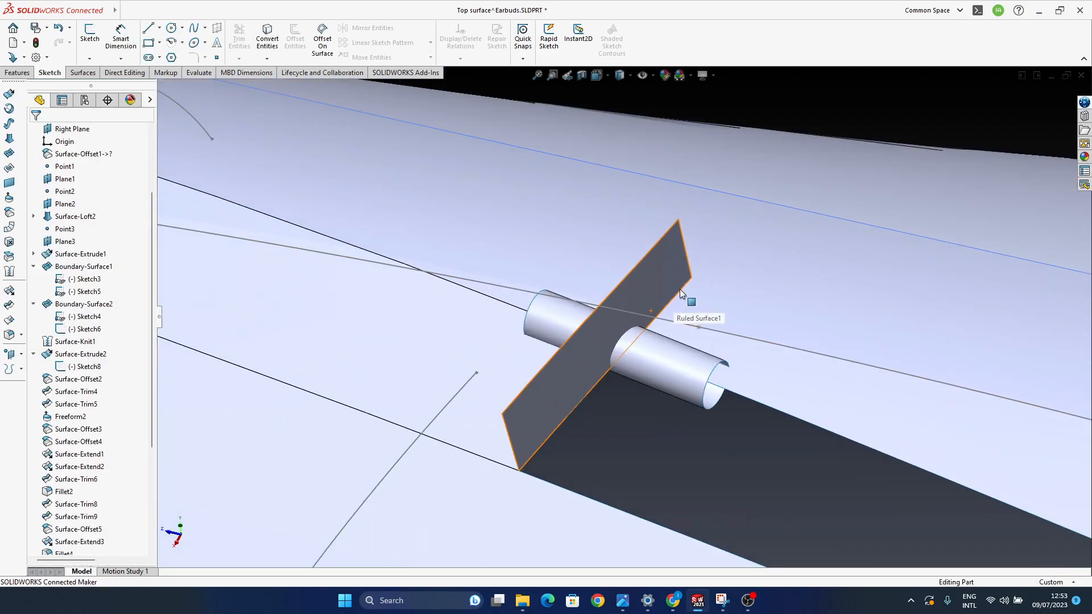
Step: Extend the ruled surface's long lower edge below the panel so it cuts completely through the tube
{"action": "left_click", "coordinate": [683, 287]}
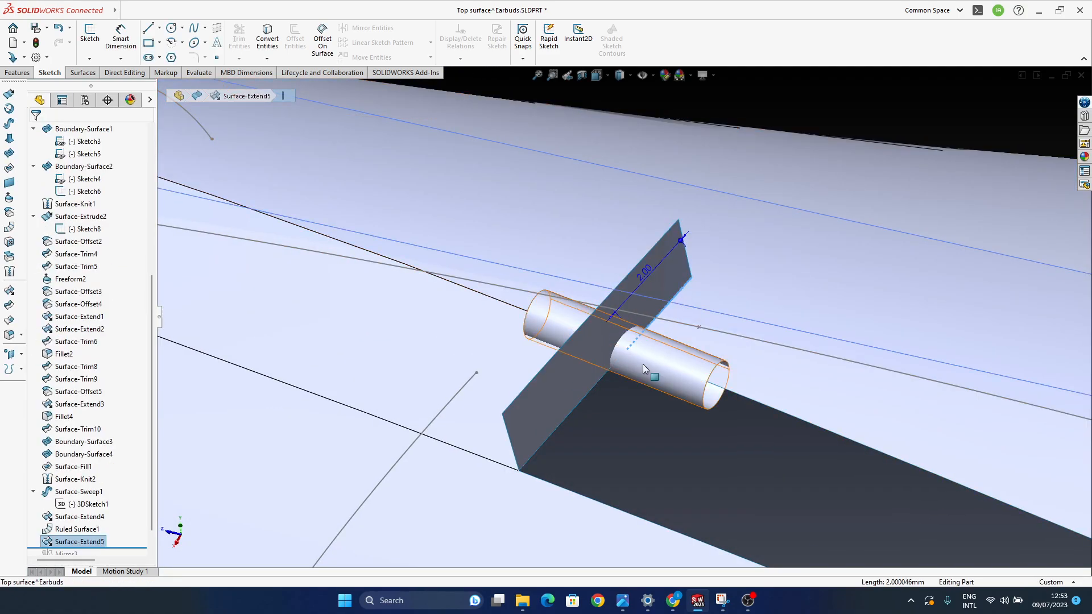
{"action": "left_click", "coordinate": [11, 290]}
{"action": "left_click", "coordinate": [1041, 94]}
{"action": "middle_click_drag", "start_coordinate": [625, 359], "coordinate": [635, 359]}
{"action": "left_click", "coordinate": [699, 468]}
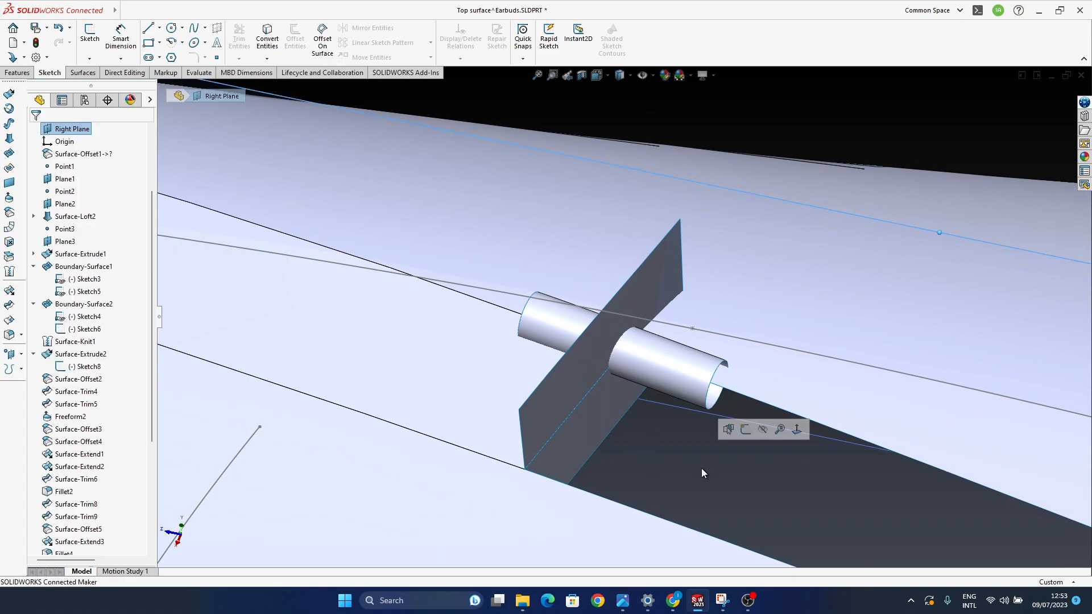
{"action": "key", "text": "Escape"}
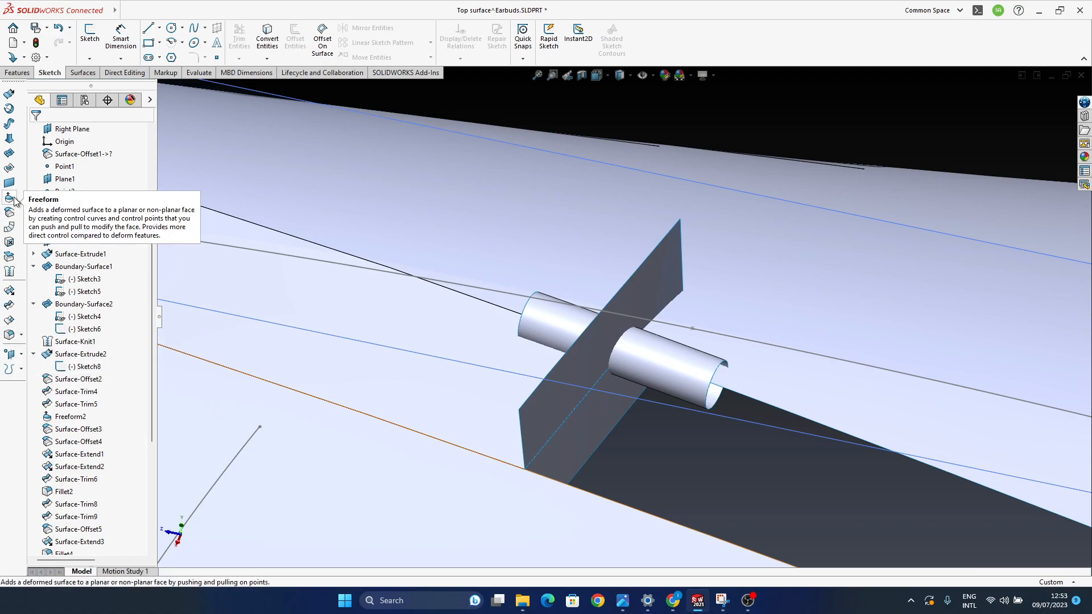
Step: Cap the tube's open end over the opening with a Contact filled surface and knit the cap to the tube
{"action": "left_click", "coordinate": [9, 169]}
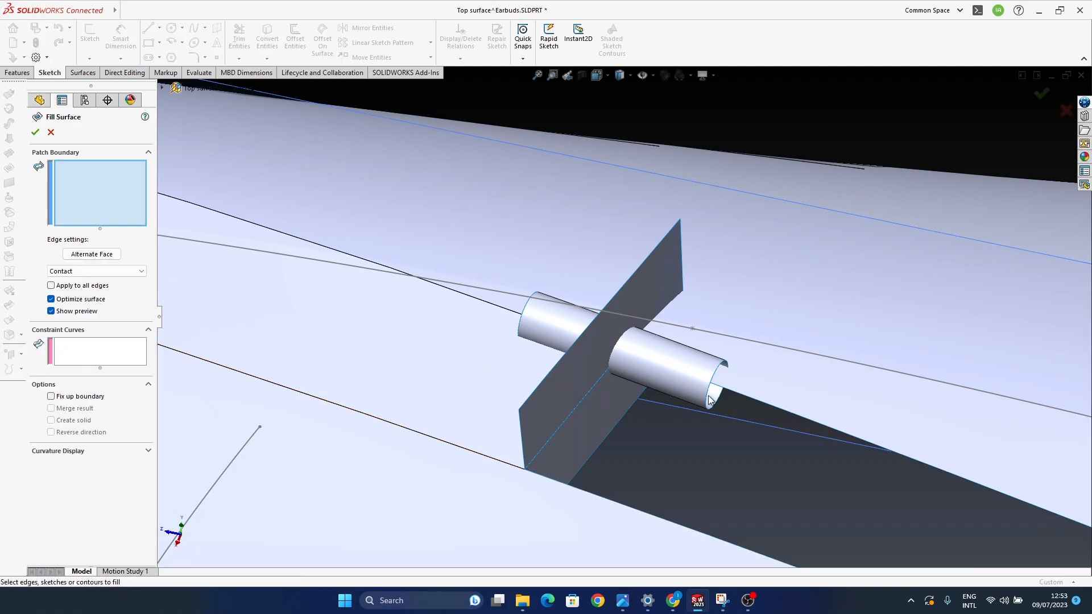
{"action": "left_click", "coordinate": [713, 406]}
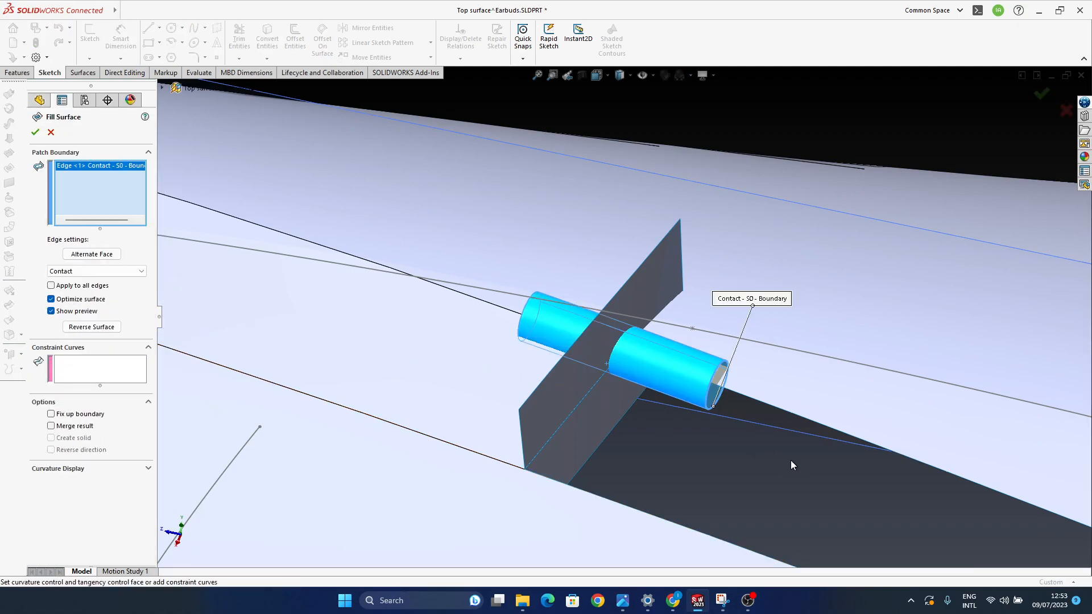
{"action": "left_click", "coordinate": [1043, 97]}
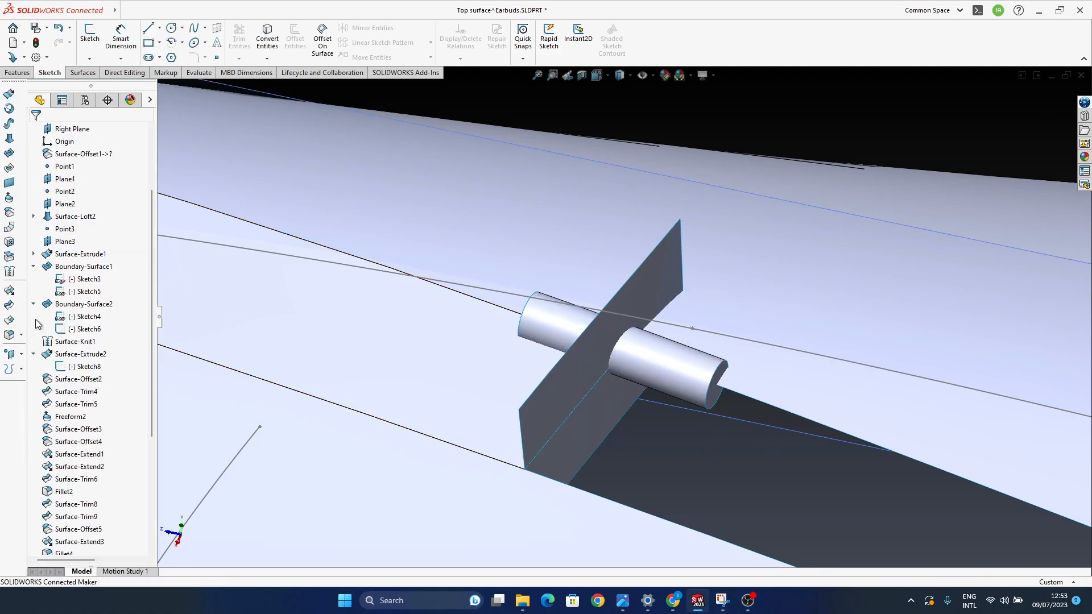
{"action": "left_click", "coordinate": [11, 276]}
{"action": "left_click", "coordinate": [714, 390]}
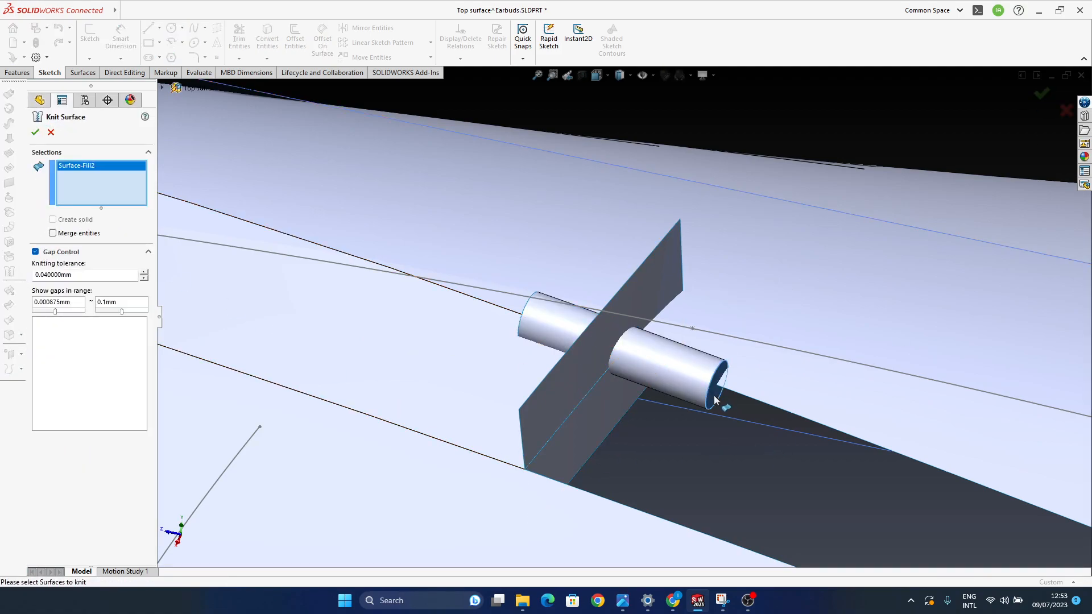
{"action": "left_click", "coordinate": [705, 401]}
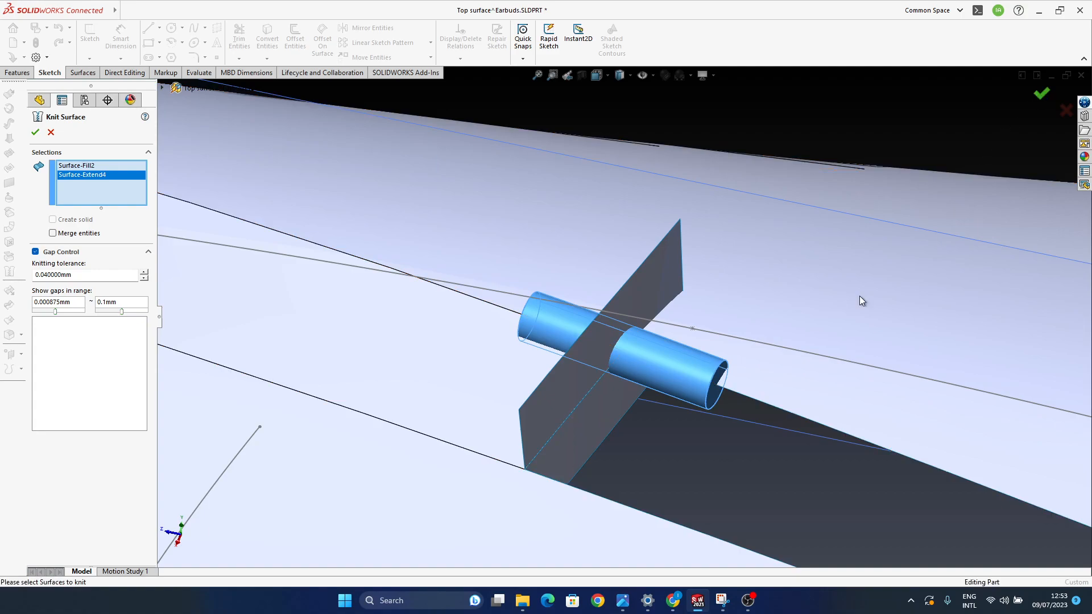
{"action": "left_click", "coordinate": [1041, 93]}
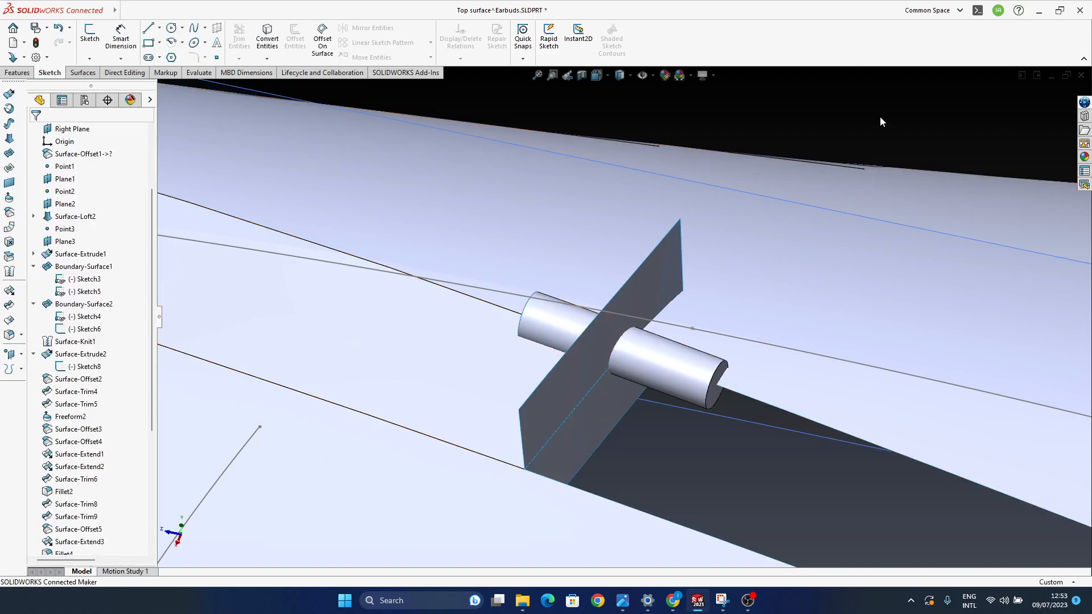
Step: Mutually trim the knitted tube and ruled surface, removing the ruled surface outside the tube and the tube portion past the opening's corner
{"action": "left_click", "coordinate": [15, 316]}
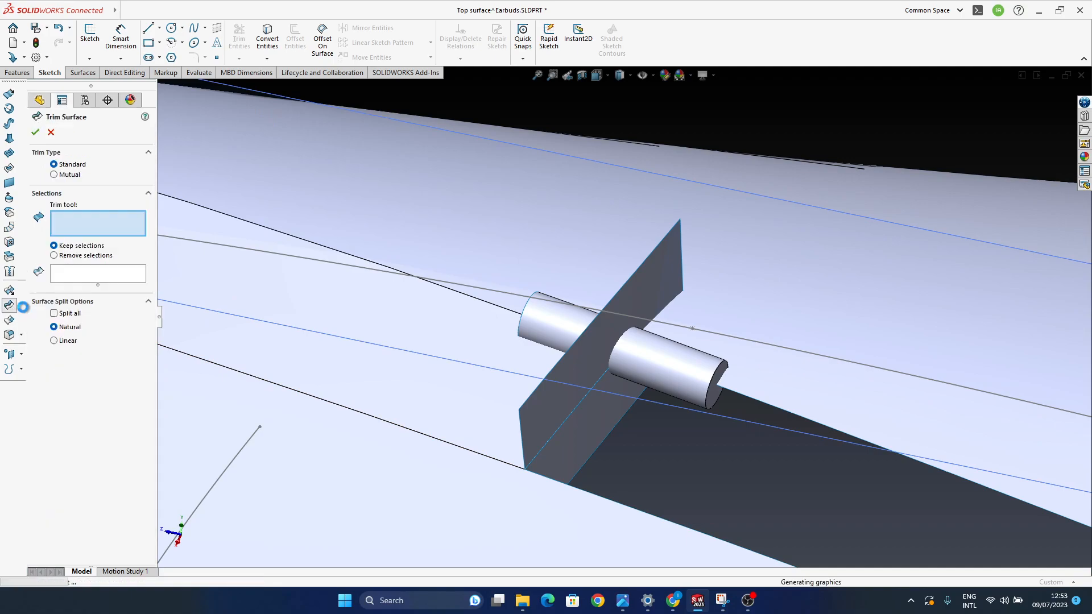
{"action": "left_click", "coordinate": [697, 391]}
{"action": "left_click", "coordinate": [633, 307]}
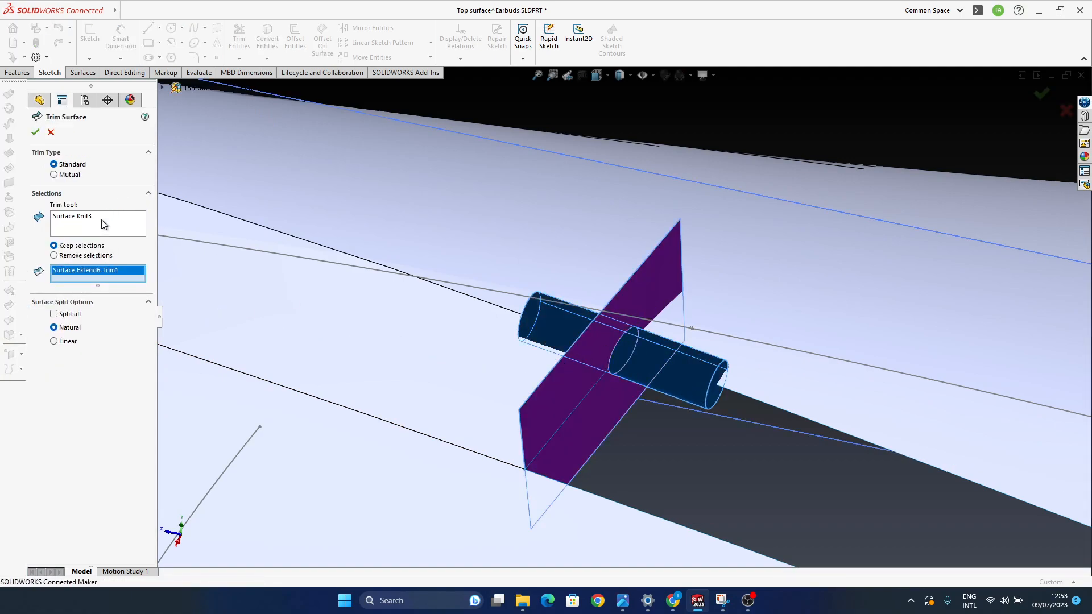
{"action": "left_click", "coordinate": [54, 175]}
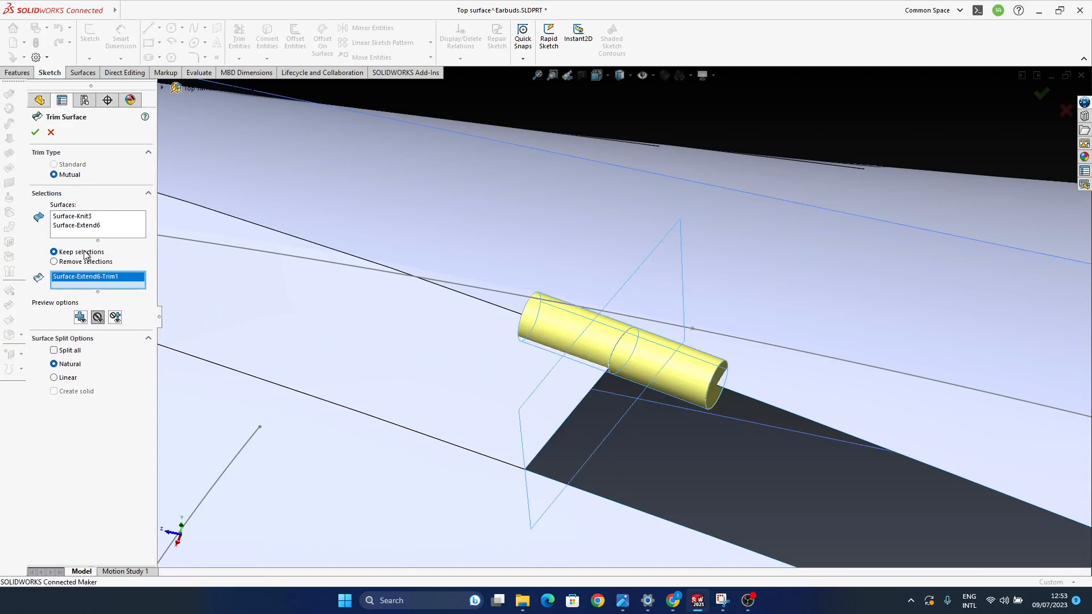
{"action": "right_click", "coordinate": [72, 286]}
{"action": "left_click", "coordinate": [108, 295]}
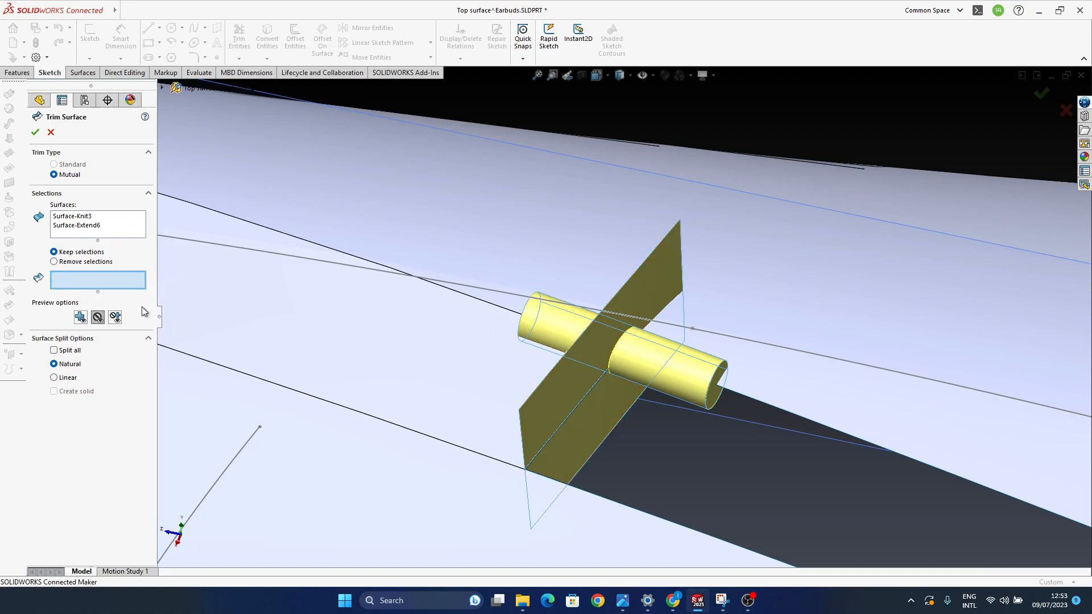
{"action": "left_click", "coordinate": [83, 263]}
{"action": "left_click", "coordinate": [548, 412]}
{"action": "left_click", "coordinate": [570, 346]}
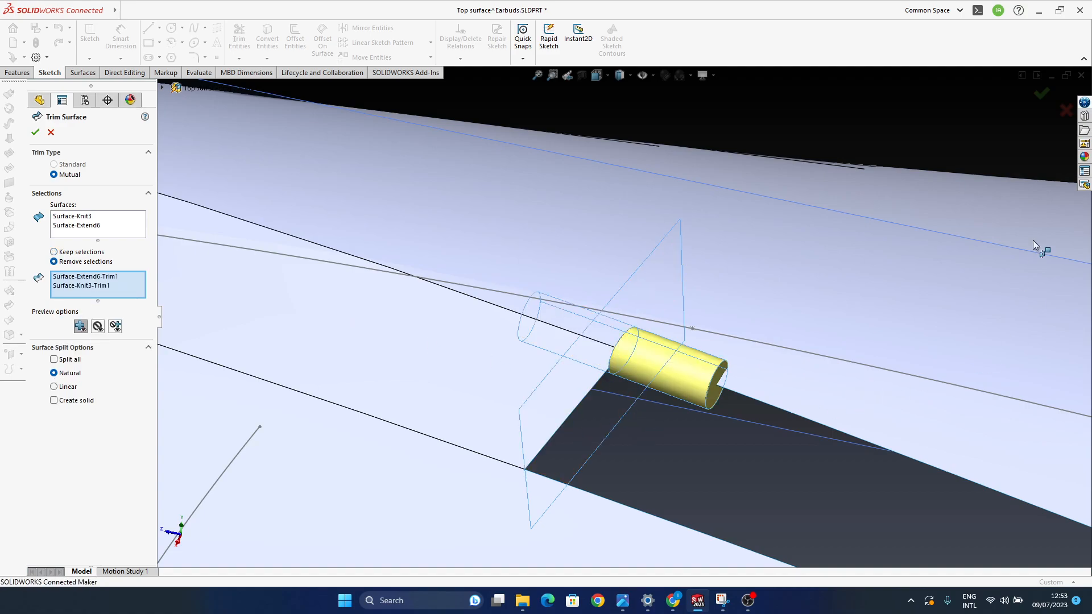
Step: Examine how the trimmed, capped tube sits at the opening's corner and along the panel edge
{"action": "middle_click_drag", "start_coordinate": [750, 427], "coordinate": [636, 357]}
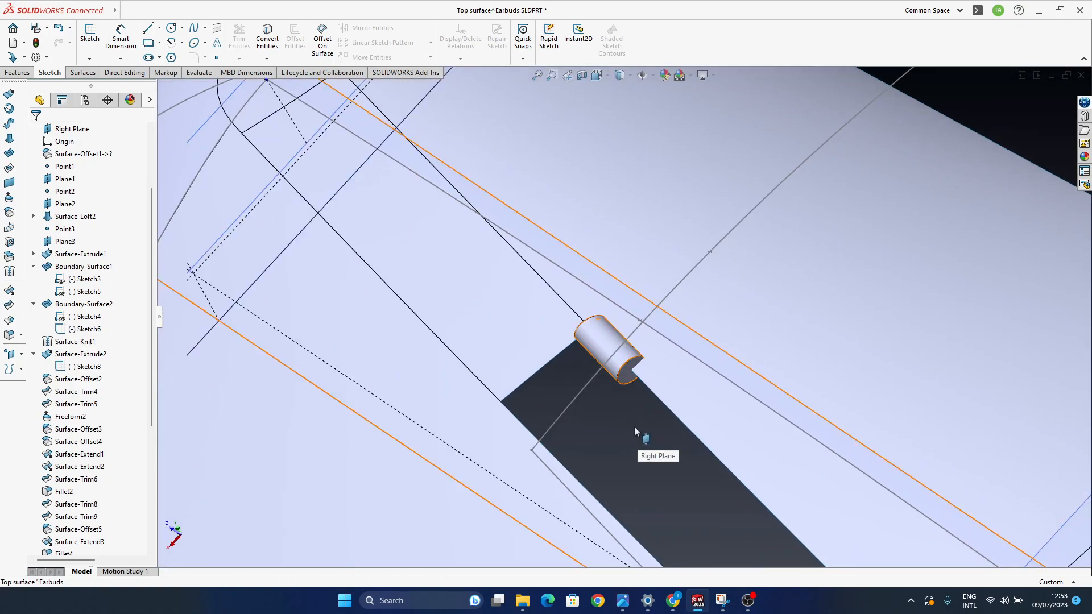
{"action": "middle_click_drag", "start_coordinate": [606, 452], "coordinate": [631, 445]}
{"action": "middle_click_drag", "start_coordinate": [659, 323], "coordinate": [778, 423]}
{"action": "left_click", "coordinate": [778, 422]}
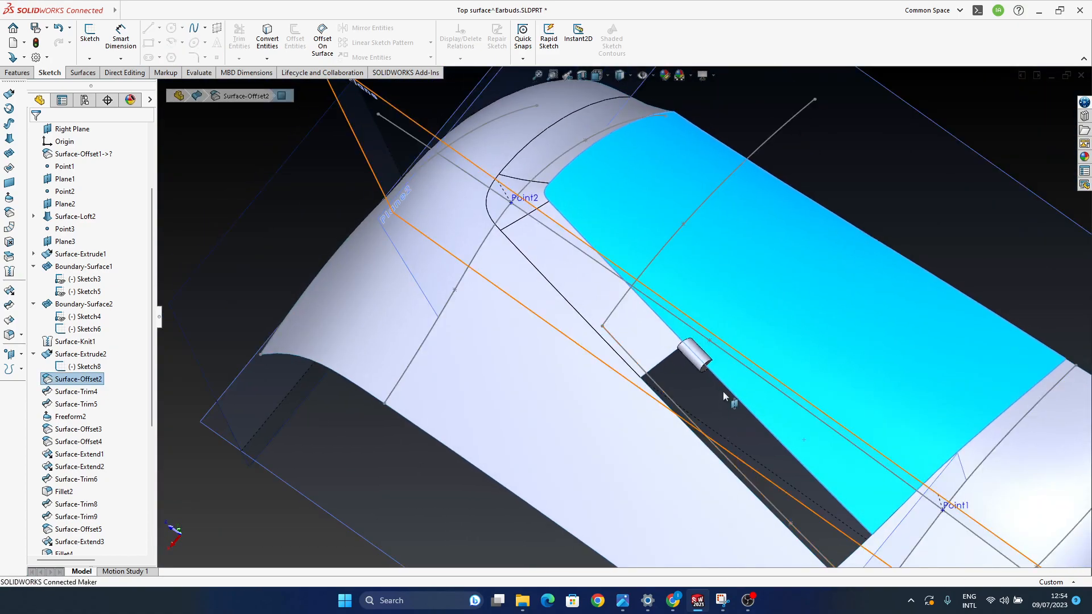
{"action": "key", "text": "Escape"}
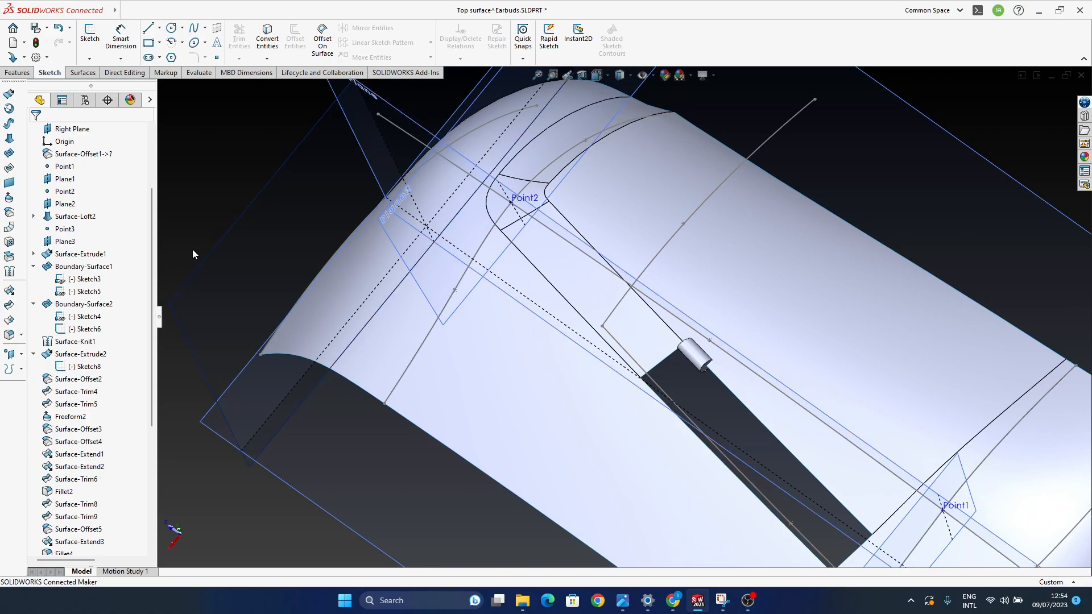
{"action": "middle_click_drag", "start_coordinate": [770, 401], "coordinate": [744, 343], "text": "ctrl"}
{"action": "scroll", "coordinate": [675, 315], "scroll_direction": "down", "scroll_amount": 8}
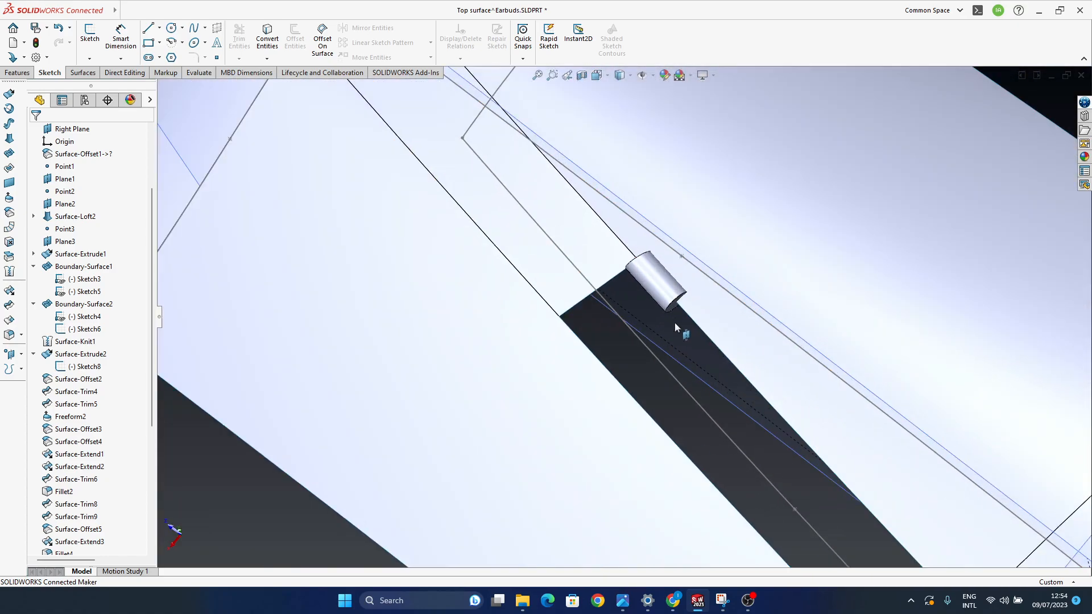
{"action": "mouse_move", "coordinate": [677, 363]}
{"action": "middle_mouse_down"}
{"action": "mouse_move", "coordinate": [773, 319]}
{"action": "mouse_move", "coordinate": [722, 324]}
{"action": "mouse_move", "coordinate": [703, 296]}
{"action": "middle_mouse_up"}
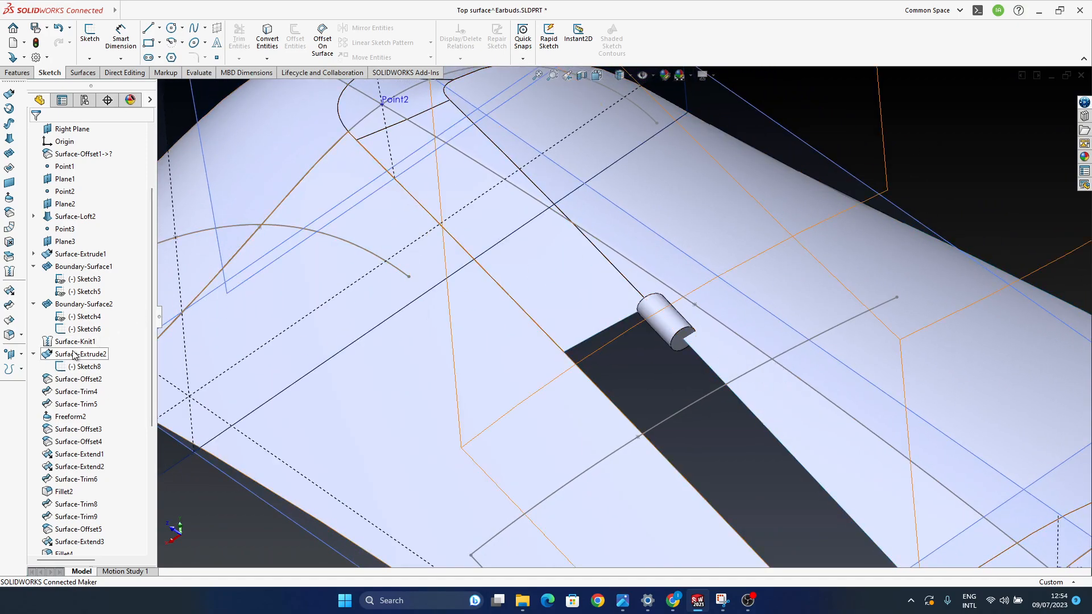
{"action": "left_click", "coordinate": [10, 306]}
{"action": "left_click", "coordinate": [675, 331]}
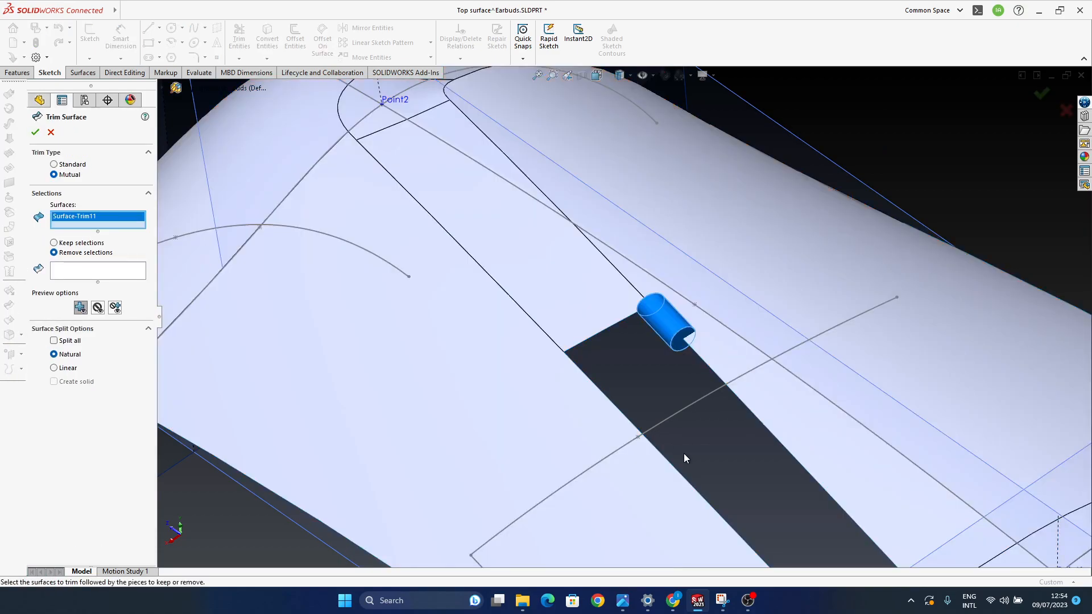
{"action": "left_click", "coordinate": [55, 165]}
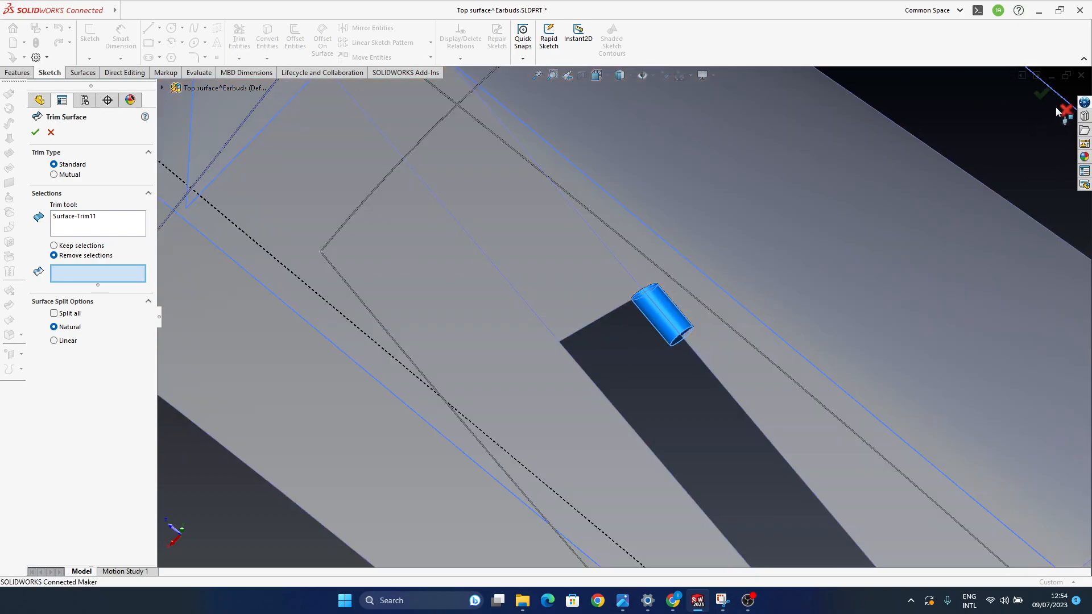
{"action": "left_click", "coordinate": [1059, 111]}
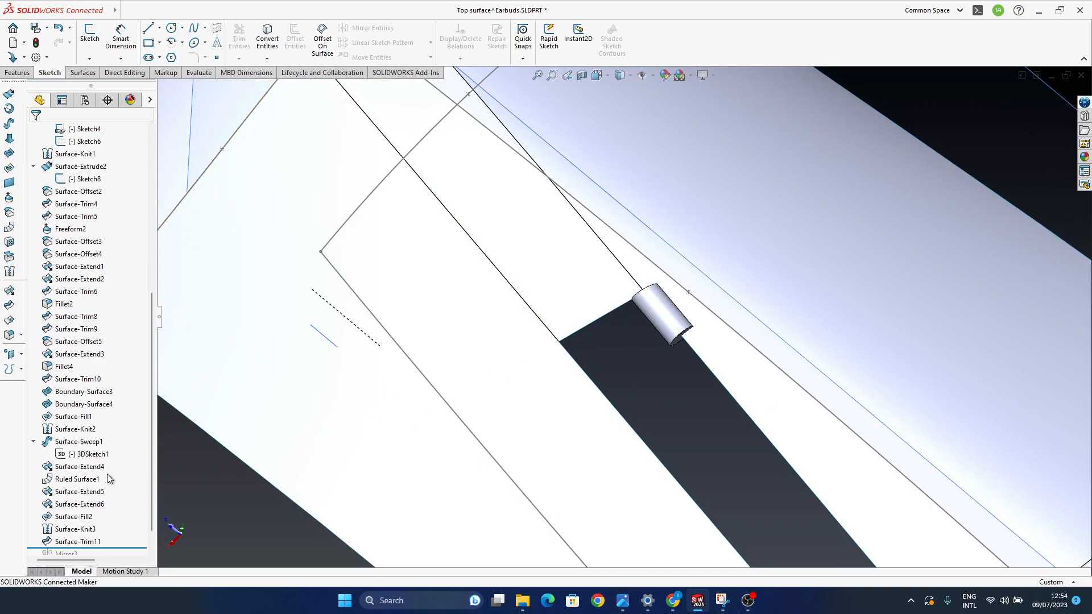
Step: Try to move Surface-Trim11 ahead of Surface-Knit3 in the feature order, then undo the reordering
{"action": "left_click_drag", "start_coordinate": [86, 542], "coordinate": [83, 519]}
{"action": "left_click", "coordinate": [619, 305]}
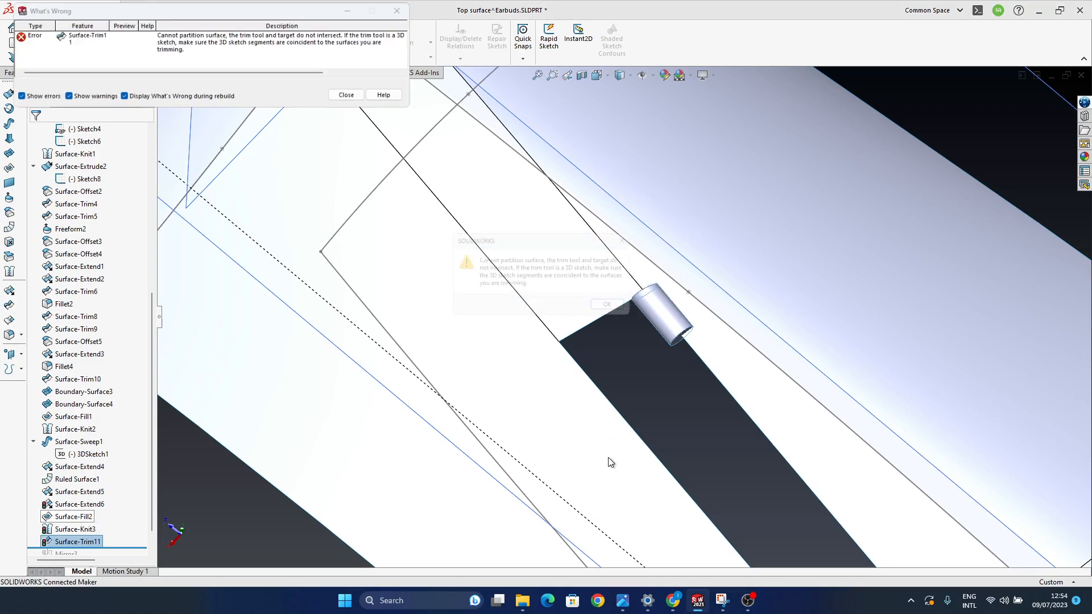
{"action": "left_click", "coordinate": [631, 348]}
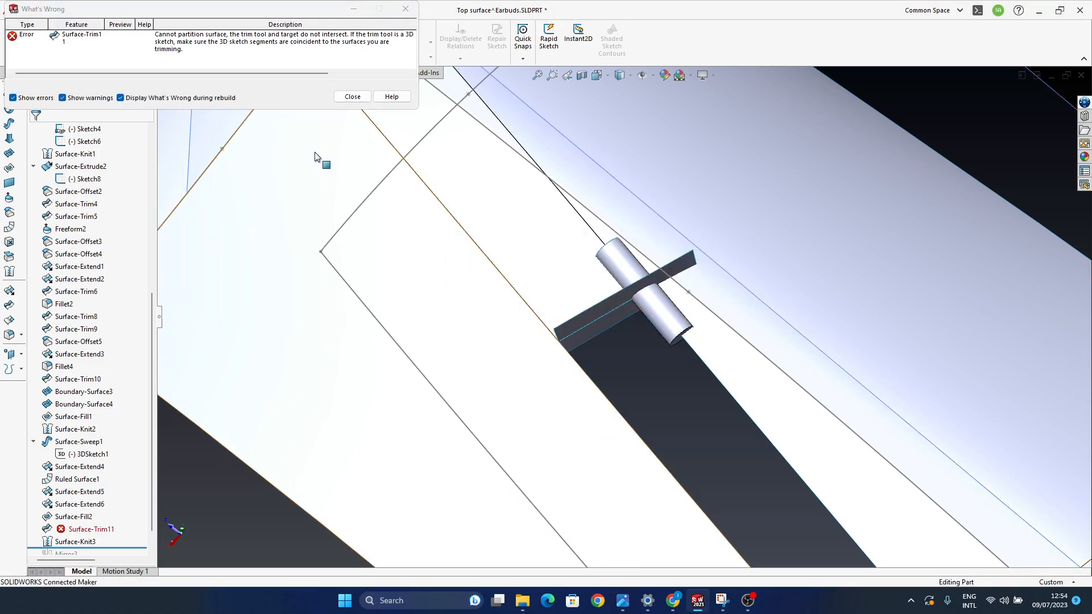
{"action": "left_click", "coordinate": [362, 99]}
{"action": "key", "text": "ctrl+z"}
Step: Review which surfaces Surface-Knit2 joins and delete that knit feature
{"action": "left_click", "coordinate": [75, 529]}
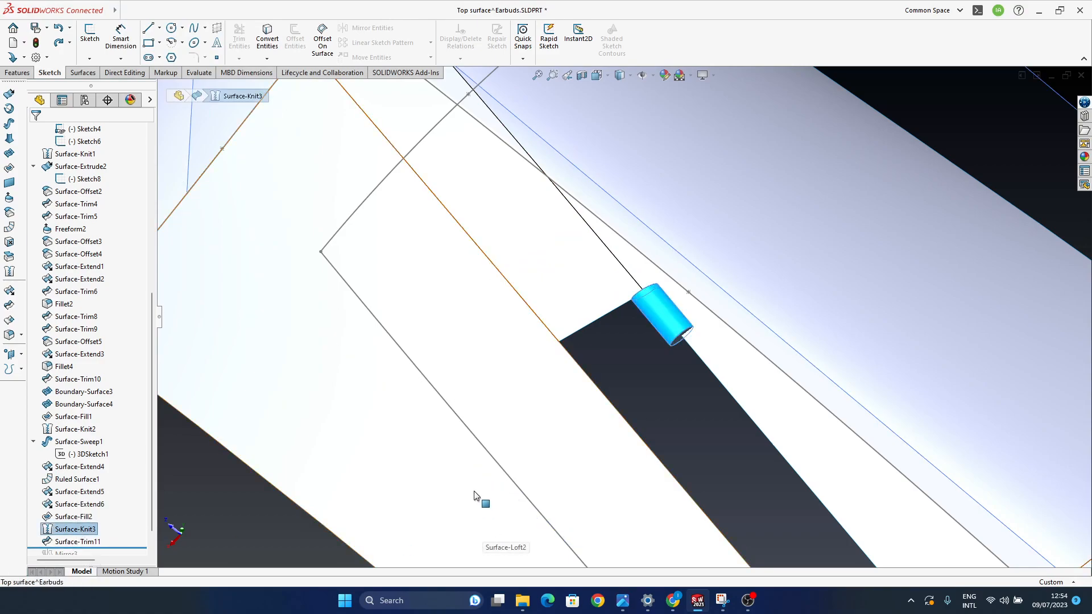
{"action": "left_click", "coordinate": [74, 430]}
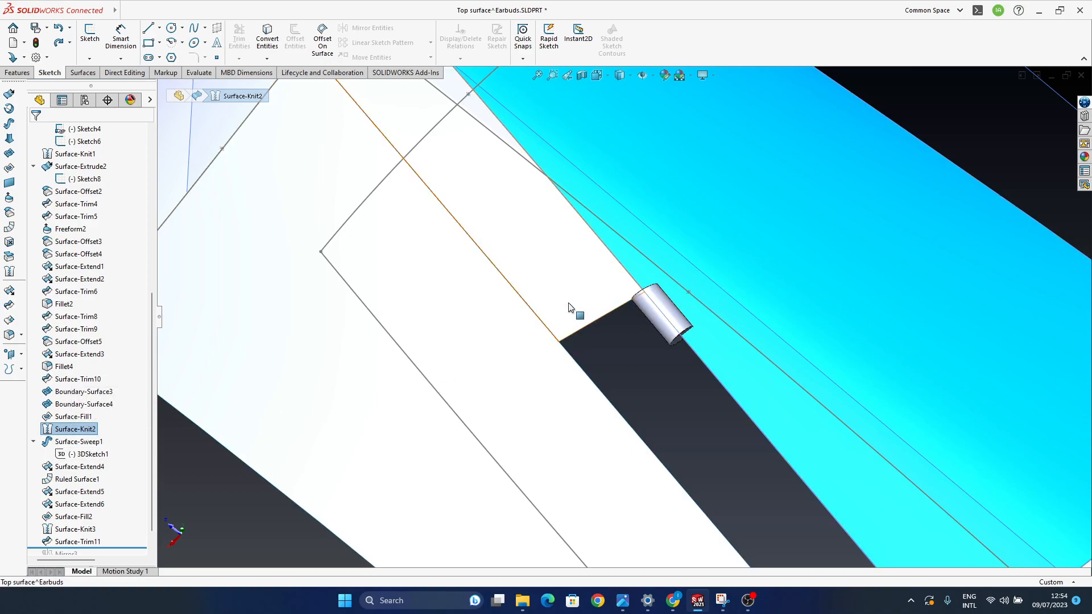
{"action": "left_click", "coordinate": [569, 303]}
{"action": "left_click", "coordinate": [76, 430]}
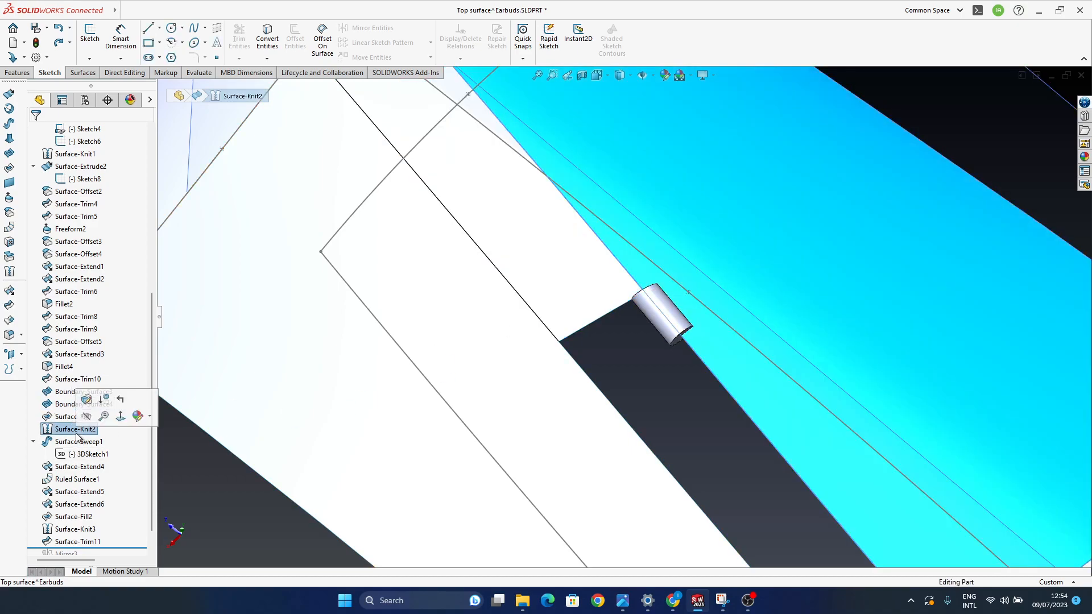
{"action": "left_click", "coordinate": [86, 400]}
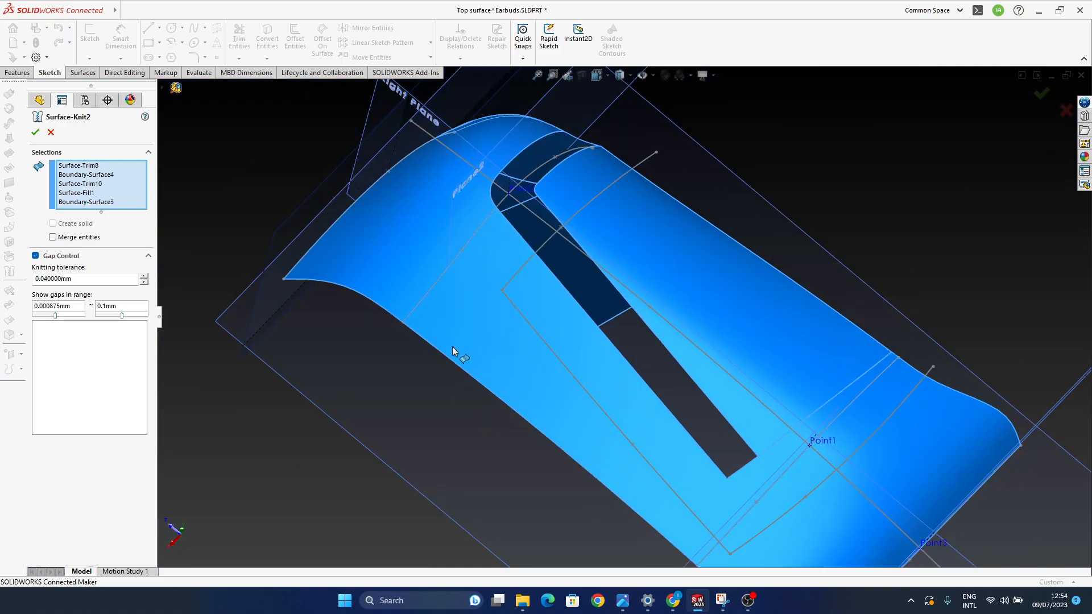
{"action": "left_click", "coordinate": [1059, 108]}
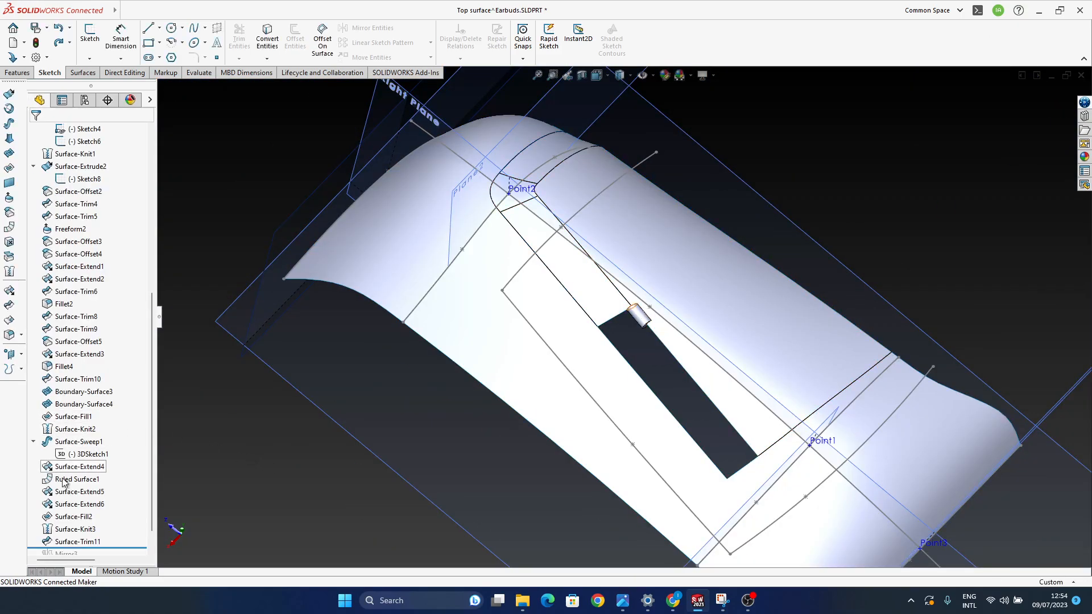
{"action": "left_click", "coordinate": [76, 429]}
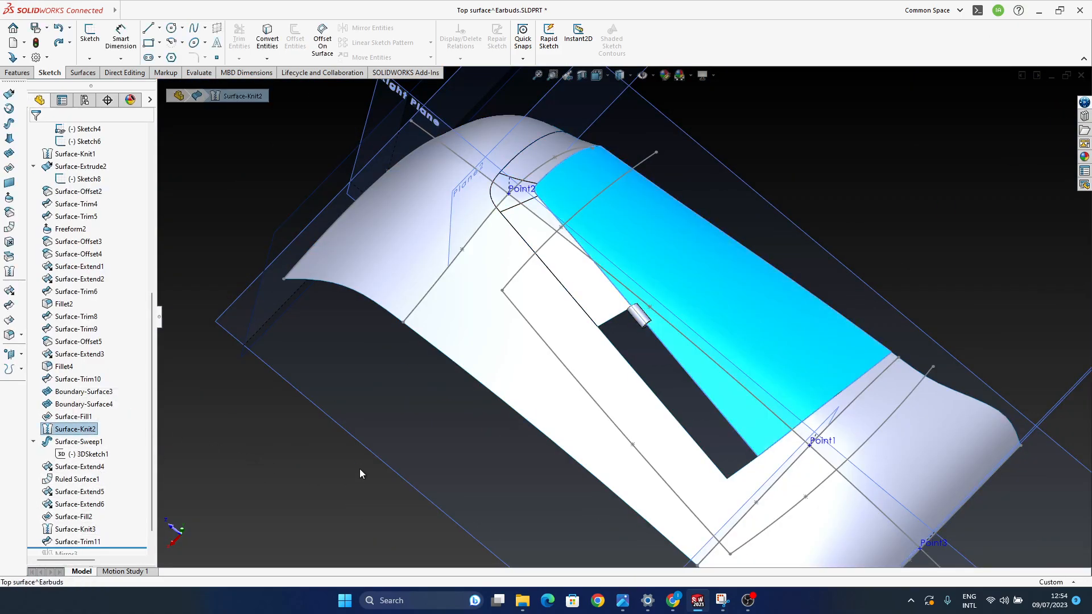
{"action": "key", "text": "Delete"}
{"action": "key", "text": "Return"}
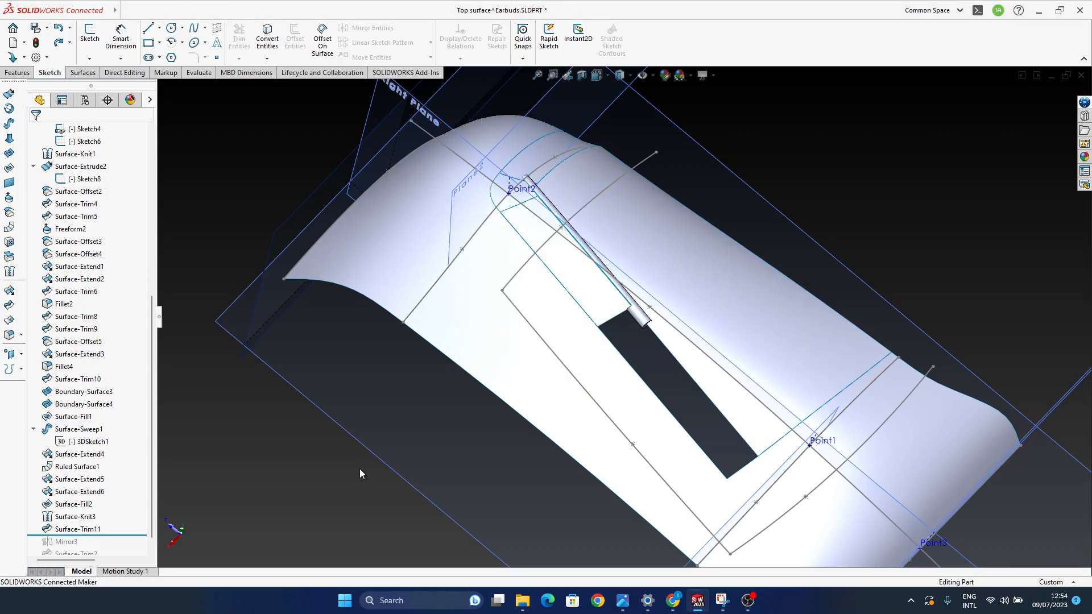
Step: Roll the feature history back to just after Surface-Extend5, exposing the untrimmed tube and ruled surface
{"action": "scroll", "coordinate": [654, 297], "scroll_direction": "down", "scroll_amount": 5}
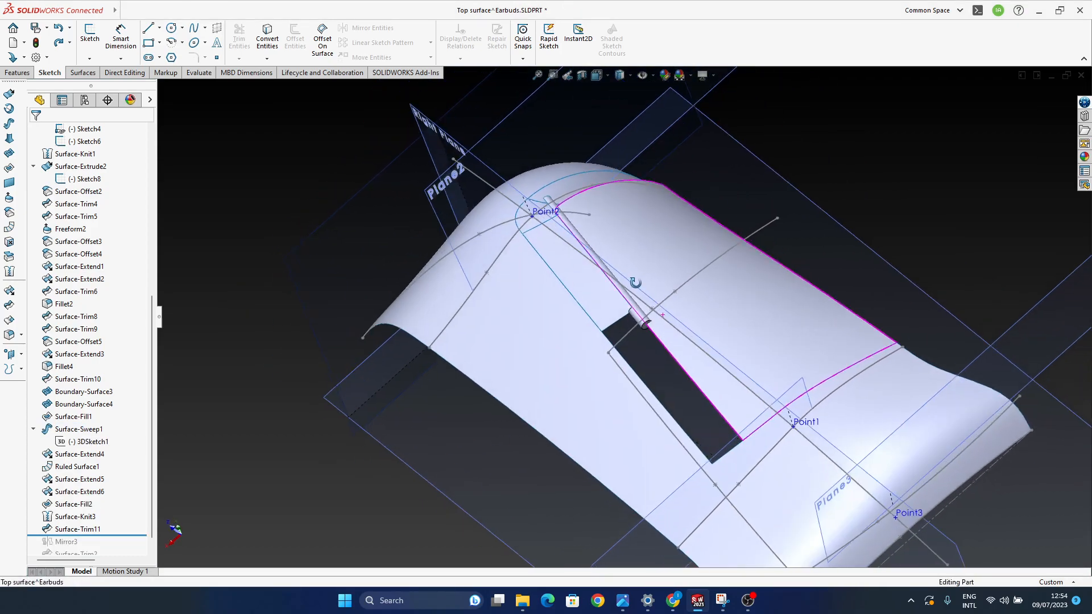
{"action": "middle_click_drag", "start_coordinate": [654, 297], "coordinate": [562, 363]}
{"action": "scroll", "coordinate": [106, 494], "scroll_direction": "down", "scroll_amount": 1}
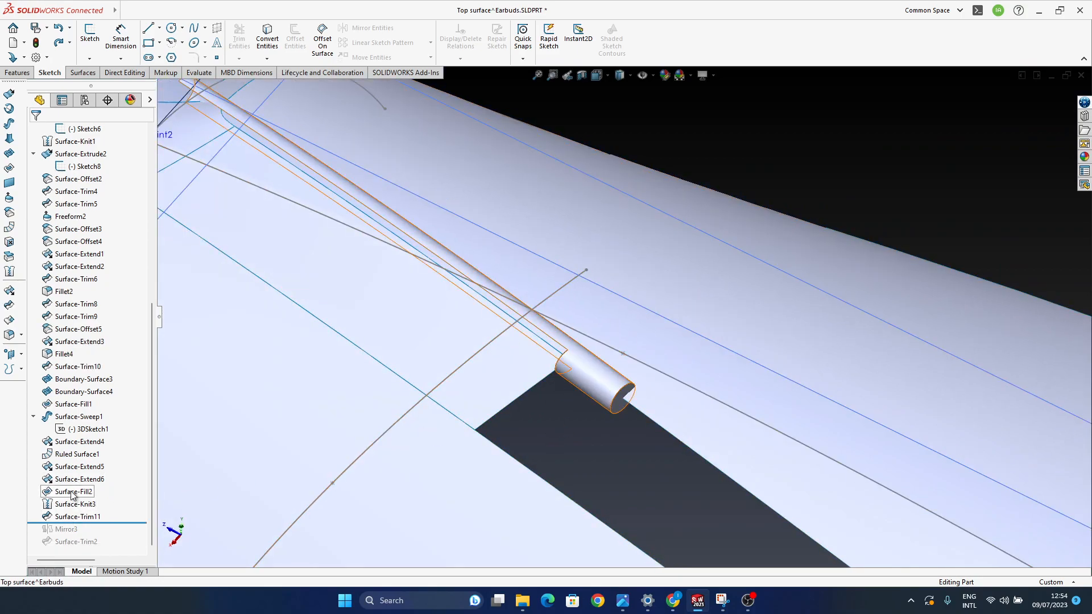
{"action": "left_click_drag", "start_coordinate": [74, 523], "coordinate": [94, 460]}
{"action": "middle_click_drag", "start_coordinate": [558, 431], "coordinate": [552, 398]}
{"action": "left_click", "coordinate": [600, 421]}
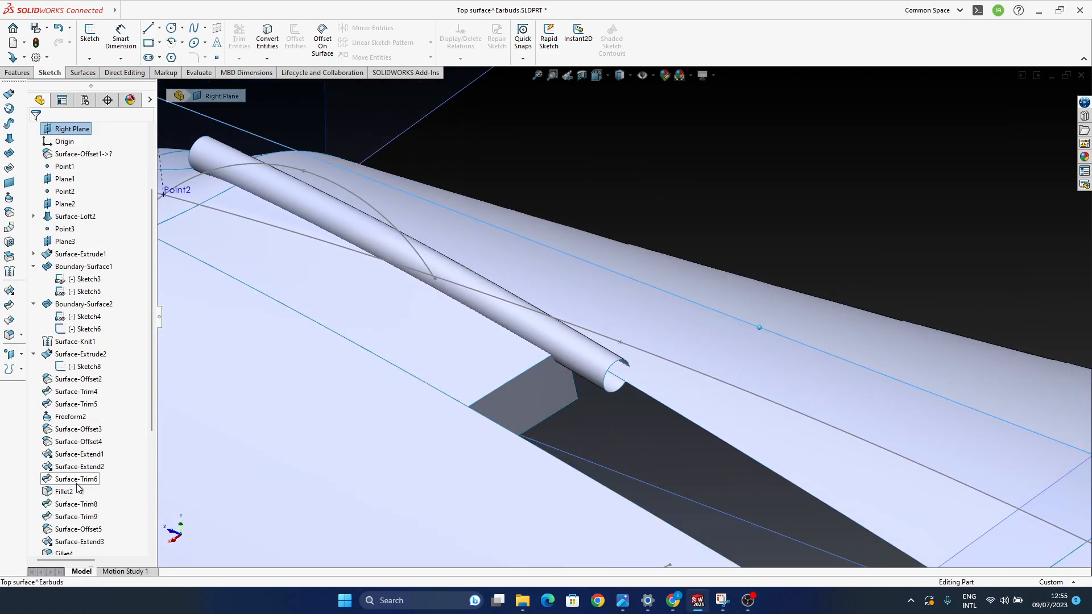
{"action": "left_click_drag", "start_coordinate": [101, 467], "coordinate": [96, 474]}
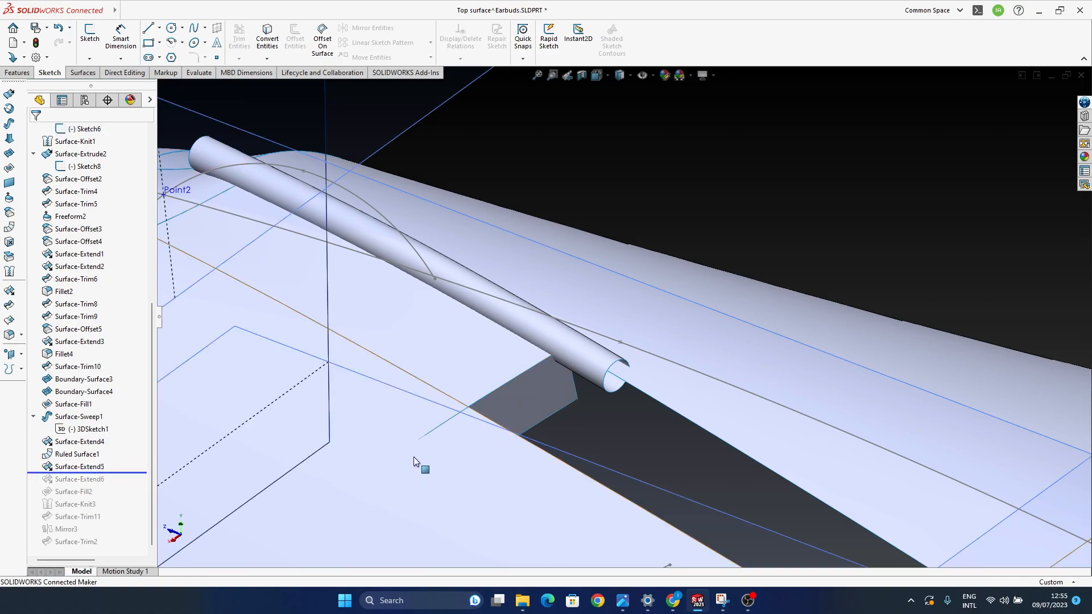
Step: Redefine Surface-Extend5 to extend the ruled surface's short edge through the tube instead of the edge on the opposite end
{"action": "left_click", "coordinate": [80, 467]}
{"action": "left_click", "coordinate": [87, 434]}
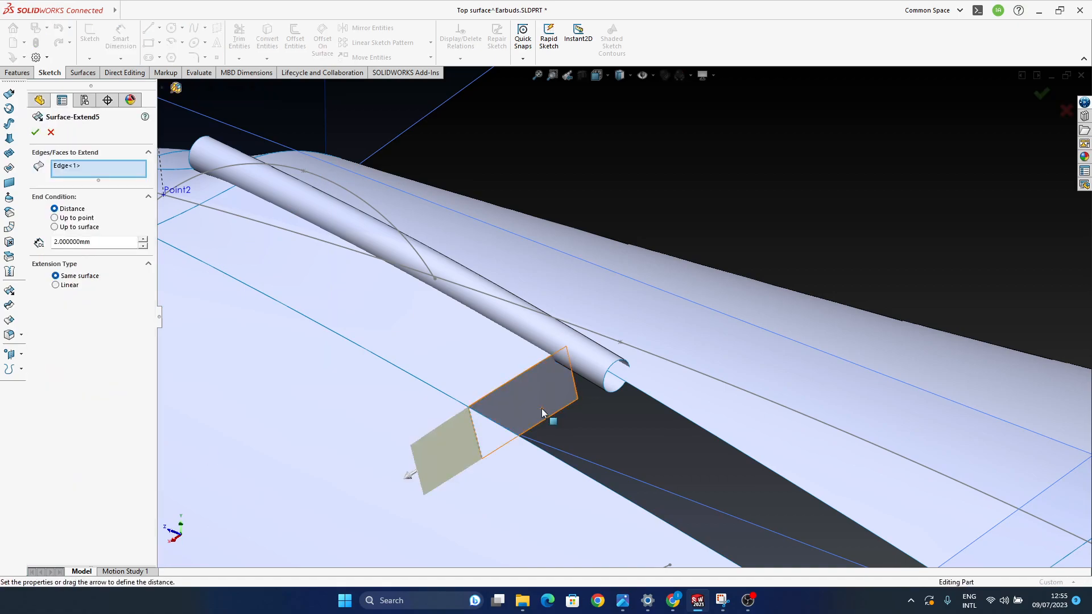
{"action": "right_click", "coordinate": [106, 171]}
{"action": "left_click", "coordinate": [214, 176]}
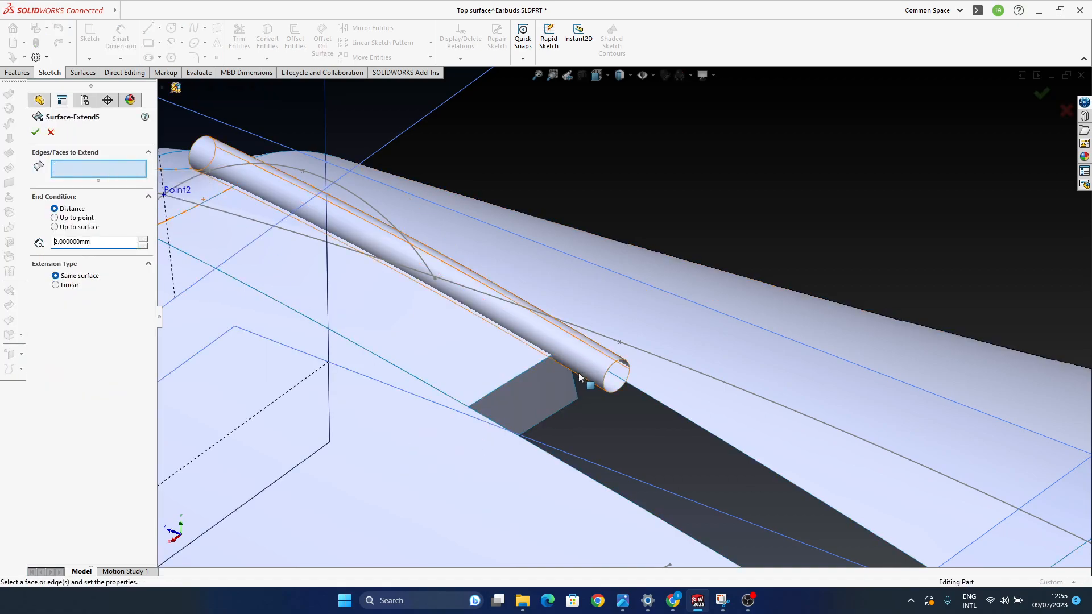
{"action": "left_click", "coordinate": [567, 367]}
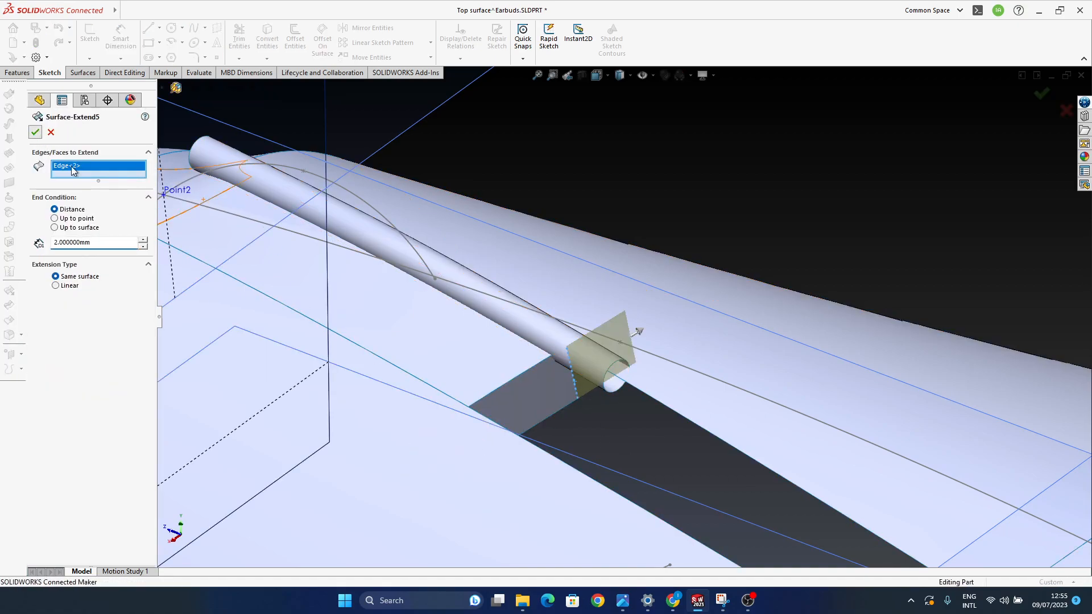
{"action": "left_click", "coordinate": [35, 132]}
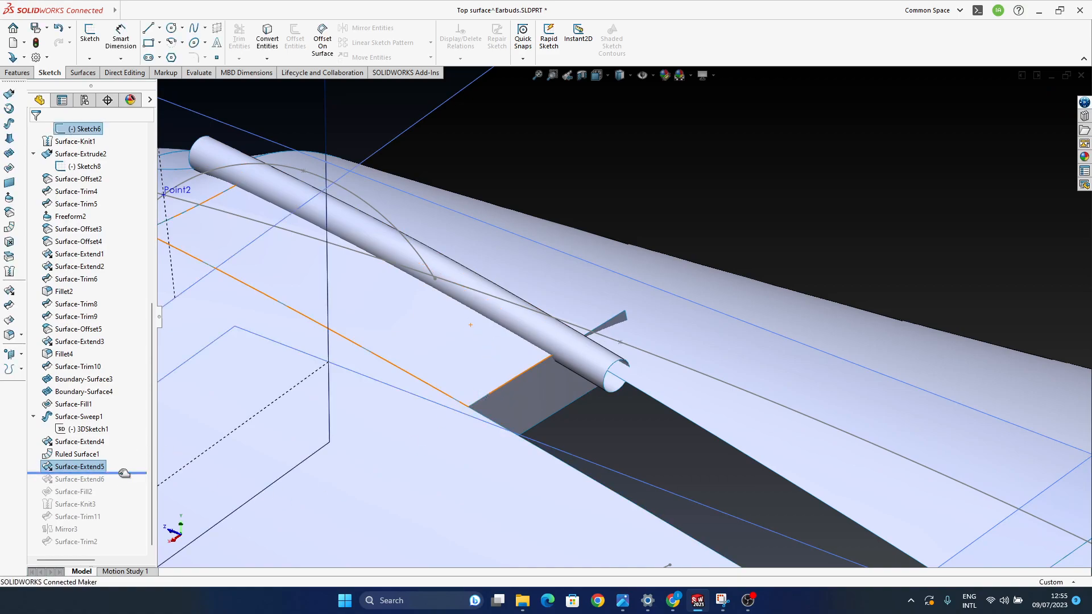
Step: Repair Surface-Extend6 by reselecting both upper edge segments of the ruled surface, including the newly extended portion
{"action": "left_click", "coordinate": [91, 479]}
{"action": "left_click", "coordinate": [99, 449]}
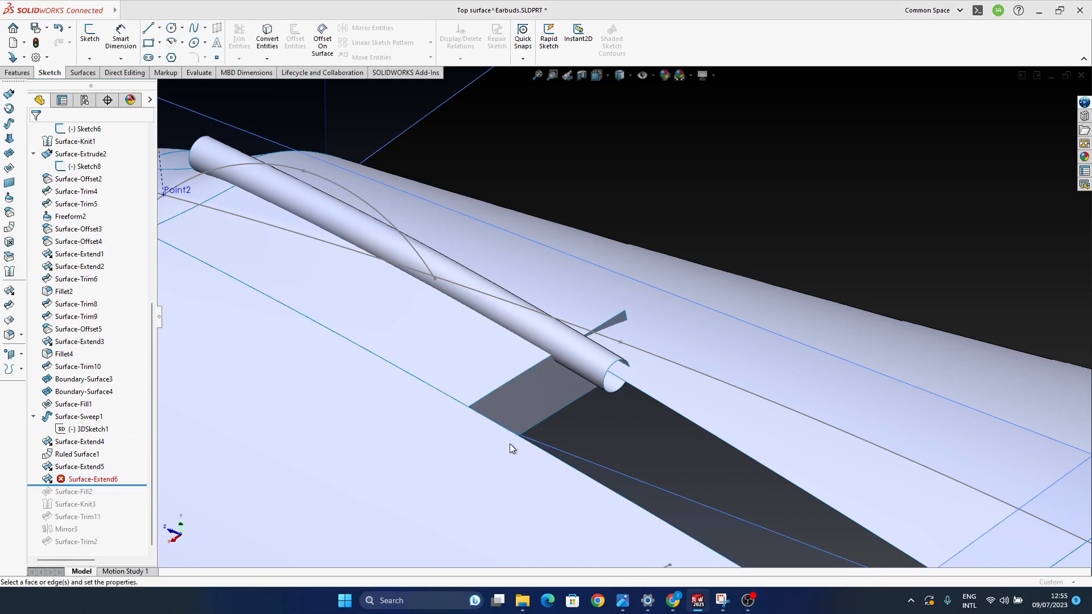
{"action": "left_click", "coordinate": [606, 323]}
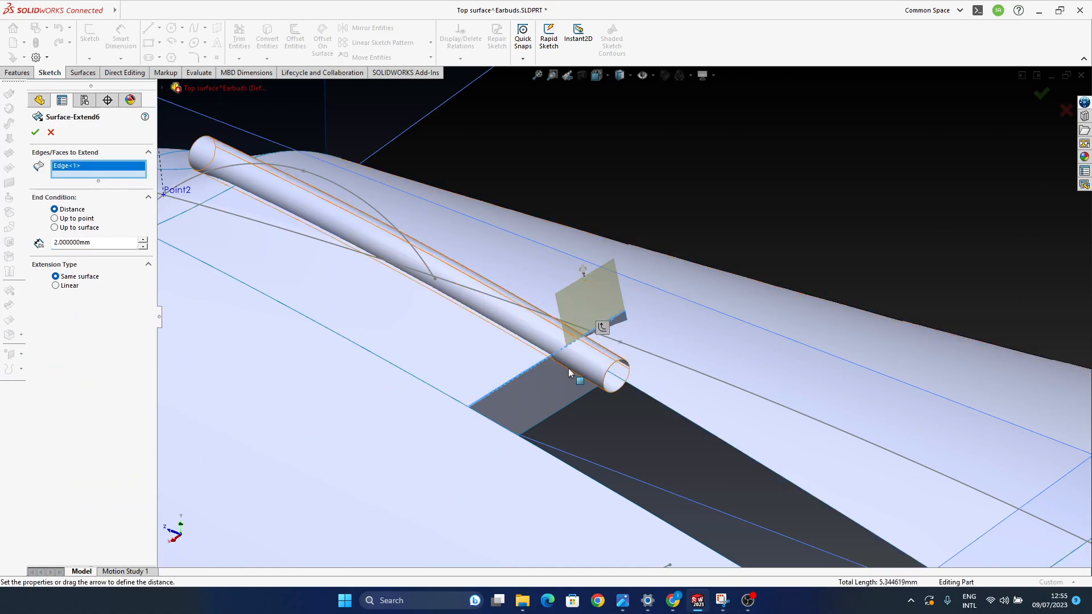
{"action": "left_click", "coordinate": [541, 367]}
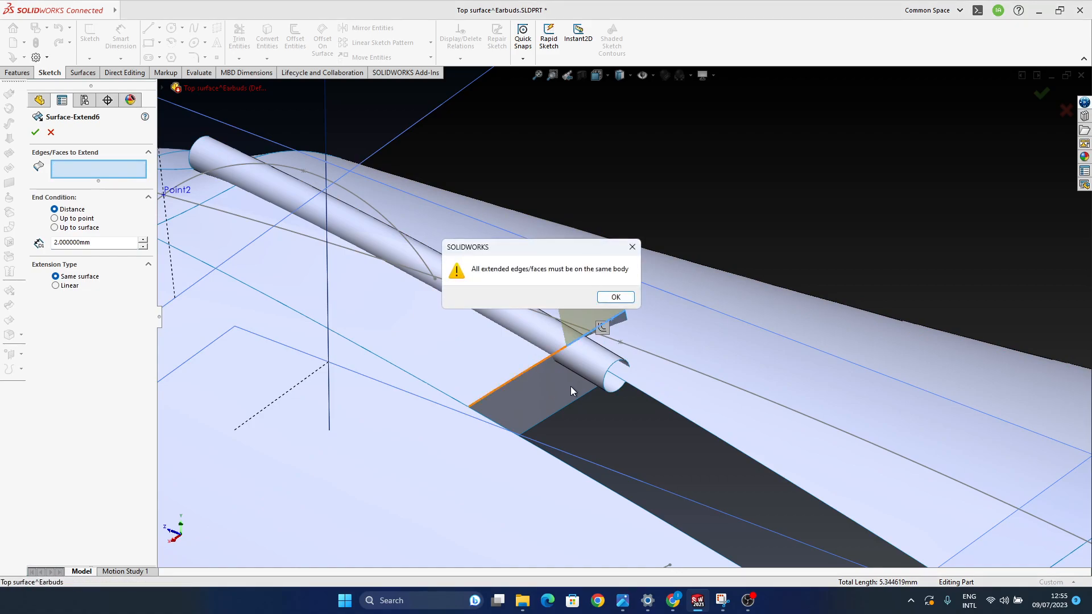
{"action": "left_click", "coordinate": [616, 298]}
{"action": "left_click", "coordinate": [1041, 93]}
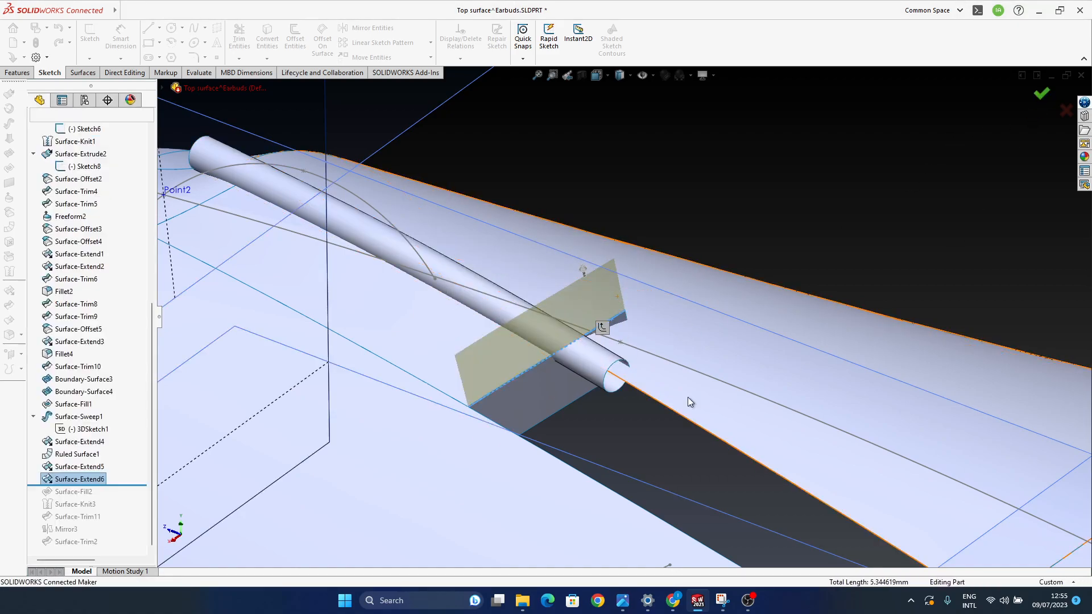
Step: Roll the feature history forward through Surface-Trim11 and save the part
{"action": "middle_click_drag", "start_coordinate": [595, 410], "coordinate": [570, 335]}
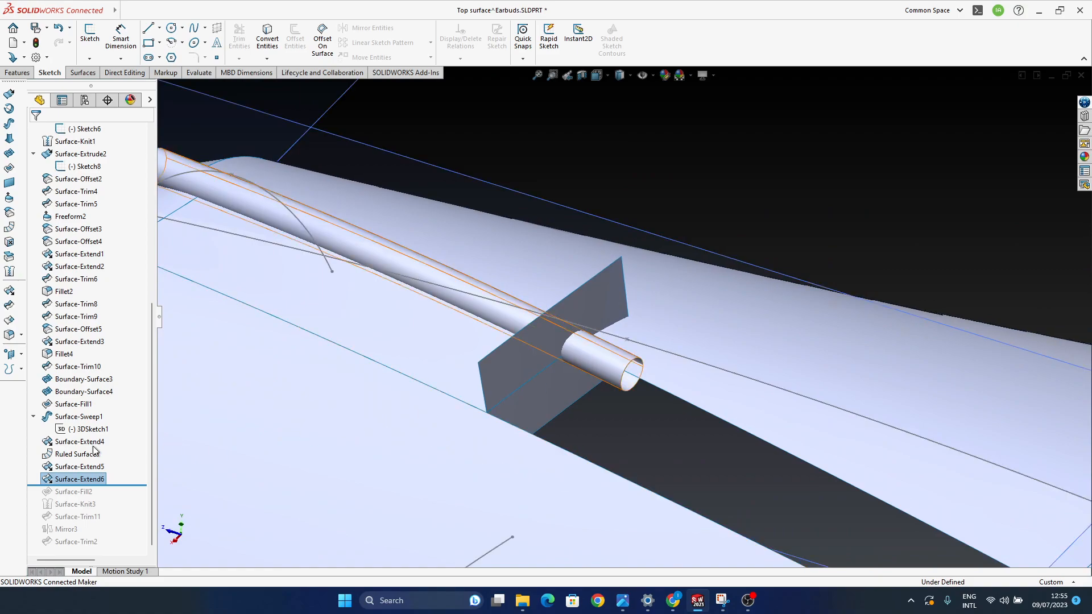
{"action": "left_click_drag", "start_coordinate": [107, 487], "coordinate": [128, 520]}
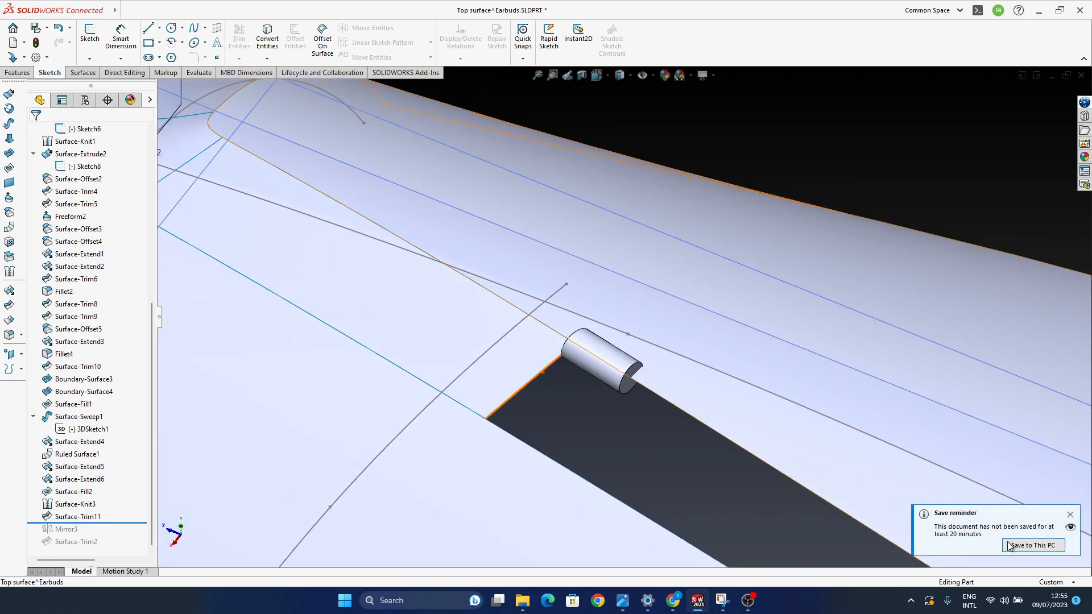
{"action": "left_click", "coordinate": [1029, 549]}
Step: Examine the rebuilt capped tube at the opening's corner and along the raised panel's edge
{"action": "middle_click_drag", "start_coordinate": [535, 348], "coordinate": [584, 430], "text": "ctrl"}
{"action": "scroll", "coordinate": [547, 350], "scroll_direction": "up", "scroll_amount": 4}
{"action": "middle_click_drag", "start_coordinate": [549, 344], "coordinate": [500, 395], "text": "ctrl"}
{"action": "middle_click_drag", "start_coordinate": [571, 330], "coordinate": [609, 283], "text": "ctrl"}
{"action": "scroll", "coordinate": [95, 462], "scroll_direction": "down", "scroll_amount": 4}
{"action": "scroll", "coordinate": [97, 469], "scroll_direction": "down", "scroll_amount": 1}
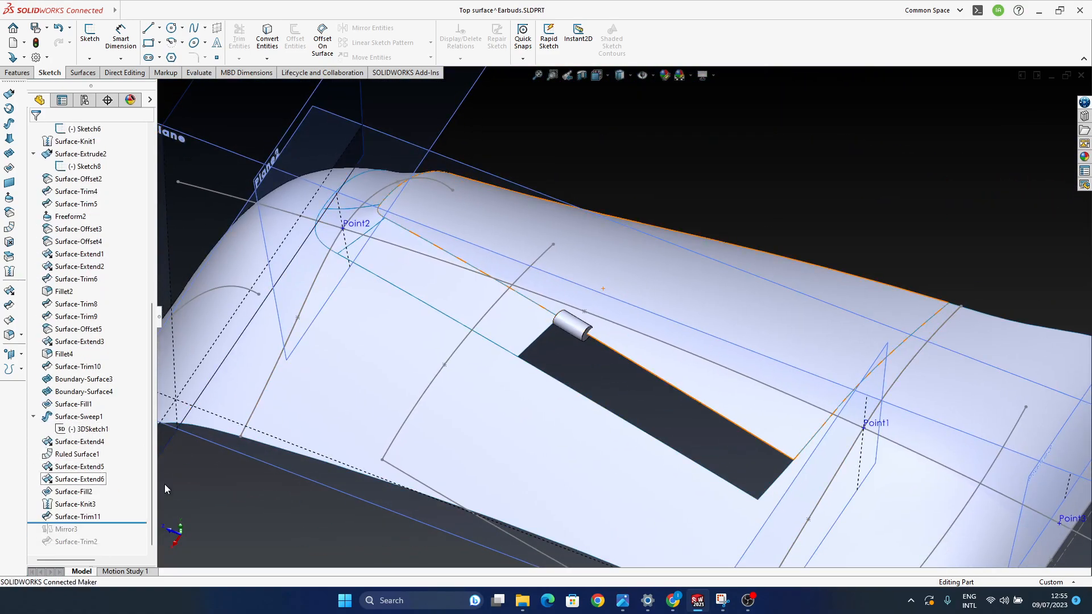
{"action": "scroll", "coordinate": [573, 345], "scroll_direction": "down", "scroll_amount": 5}
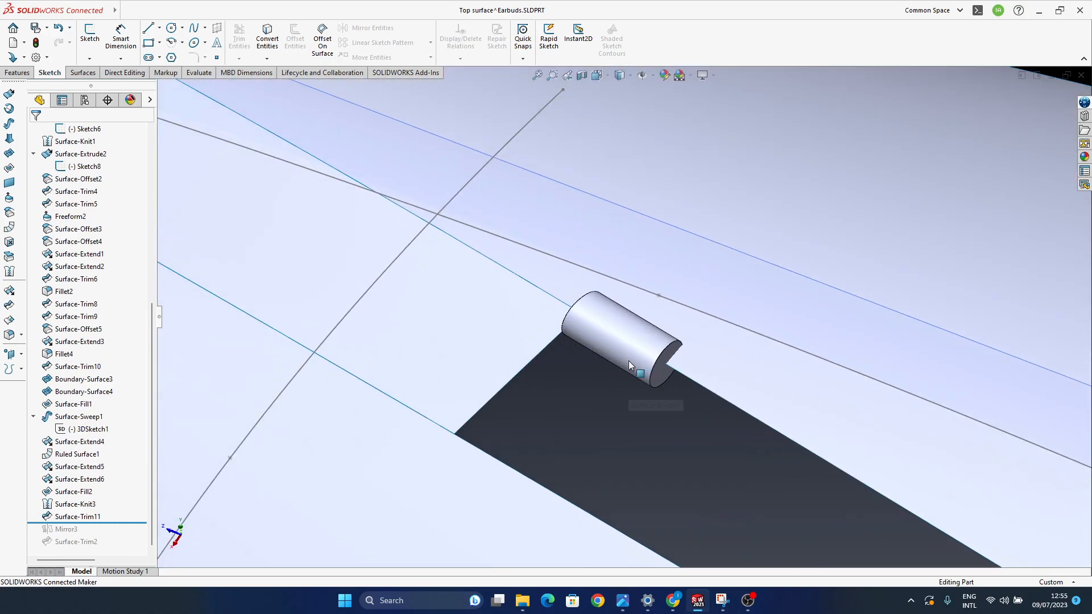
{"action": "middle_click_drag", "start_coordinate": [636, 360], "coordinate": [610, 363], "text": "ctrl"}
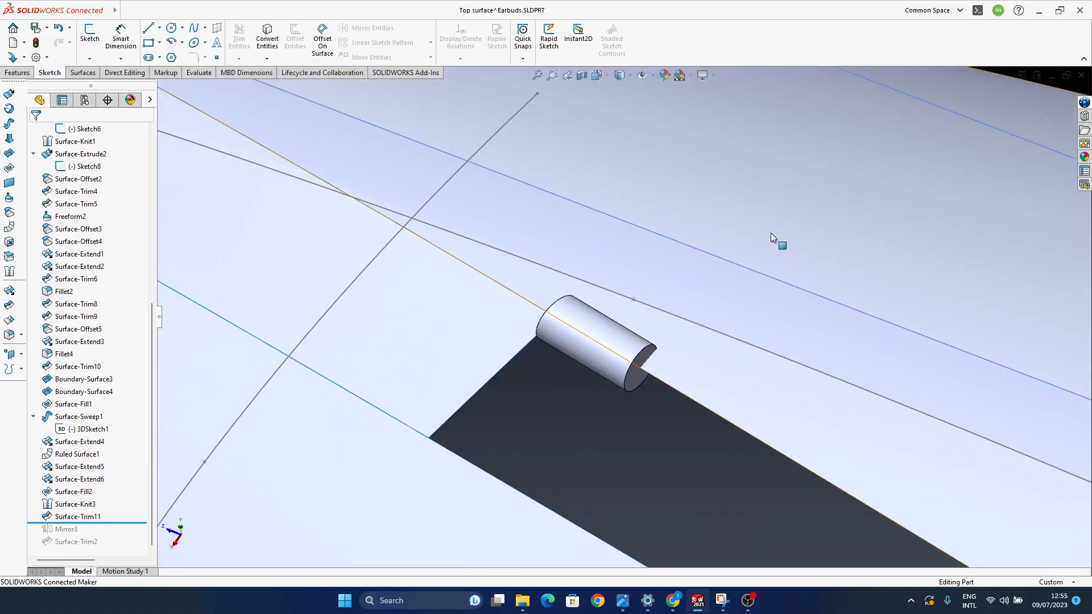
Step: Trim the raised panel with a Standard trim using the capped tube as the tool, keeping the panel portion outside the tube
{"action": "left_click", "coordinate": [10, 306]}
{"action": "left_click", "coordinate": [613, 368]}
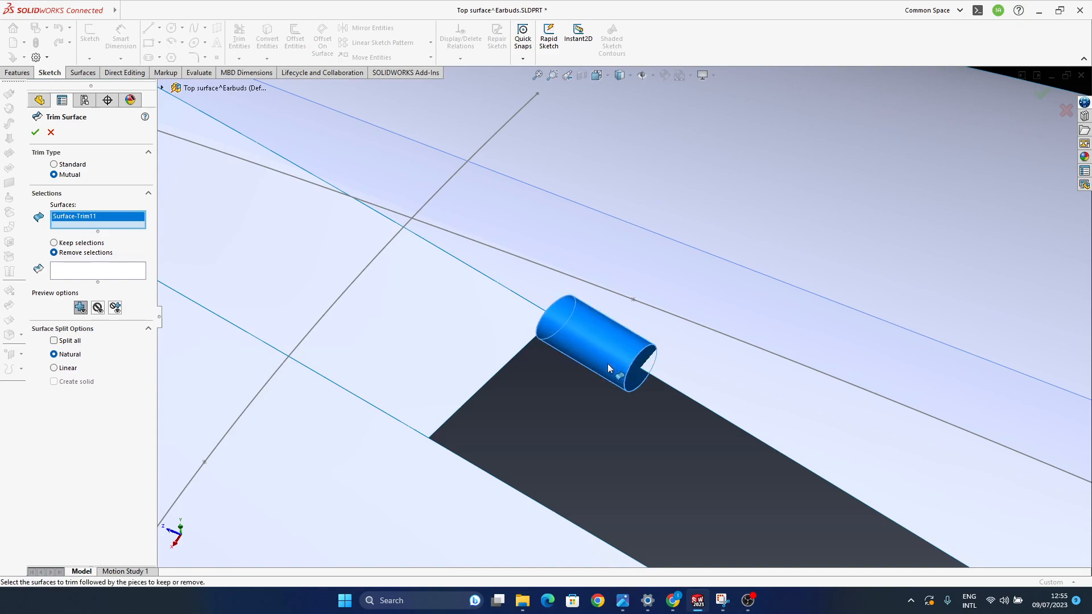
{"action": "left_click", "coordinate": [54, 165]}
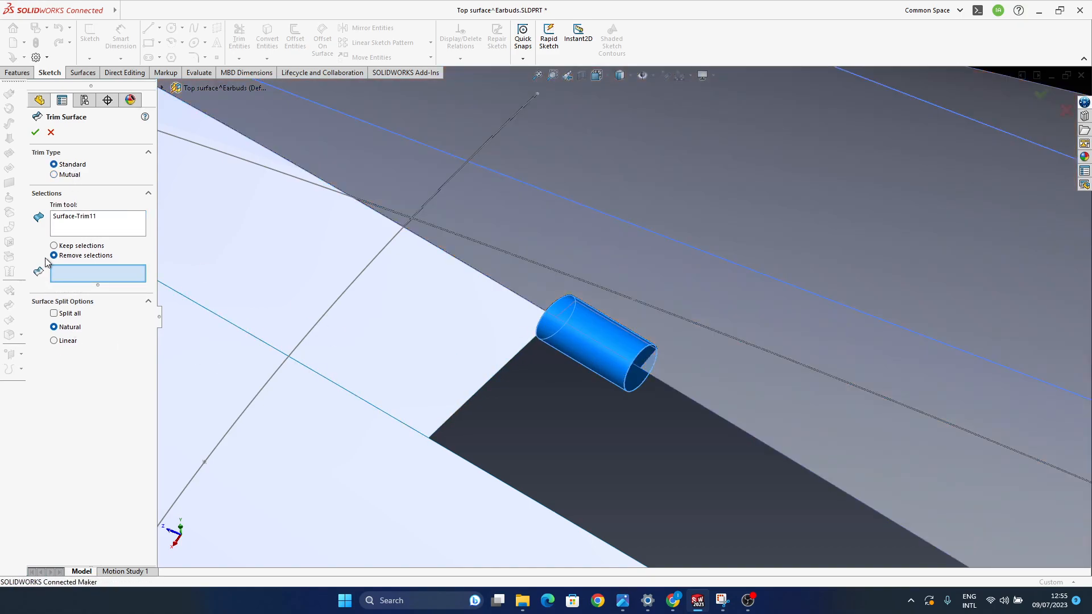
{"action": "left_click", "coordinate": [54, 245]}
{"action": "left_click", "coordinate": [734, 350]}
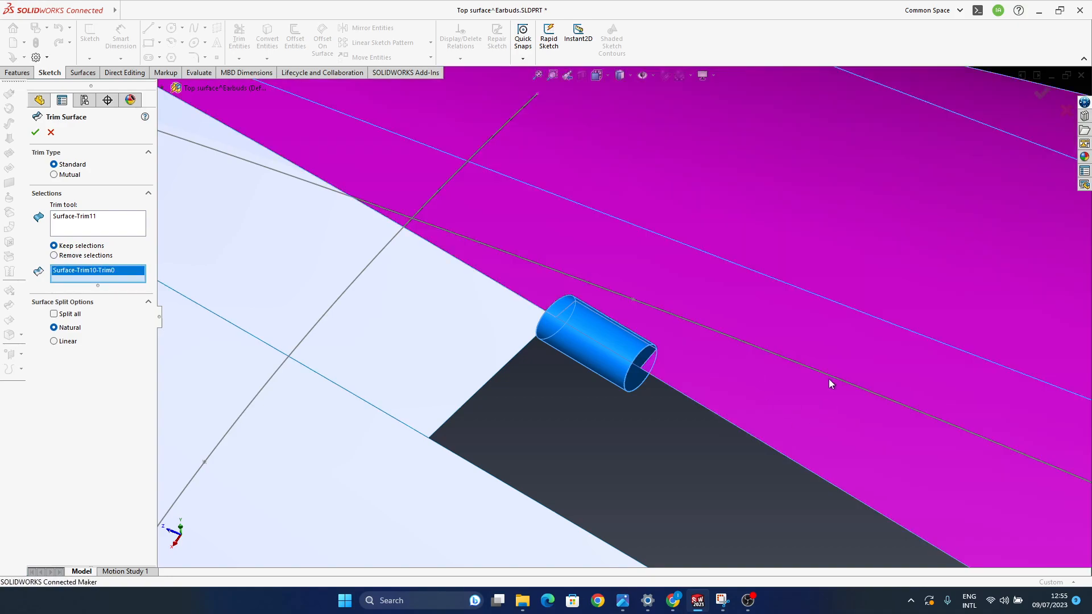
{"action": "left_click", "coordinate": [1042, 93]}
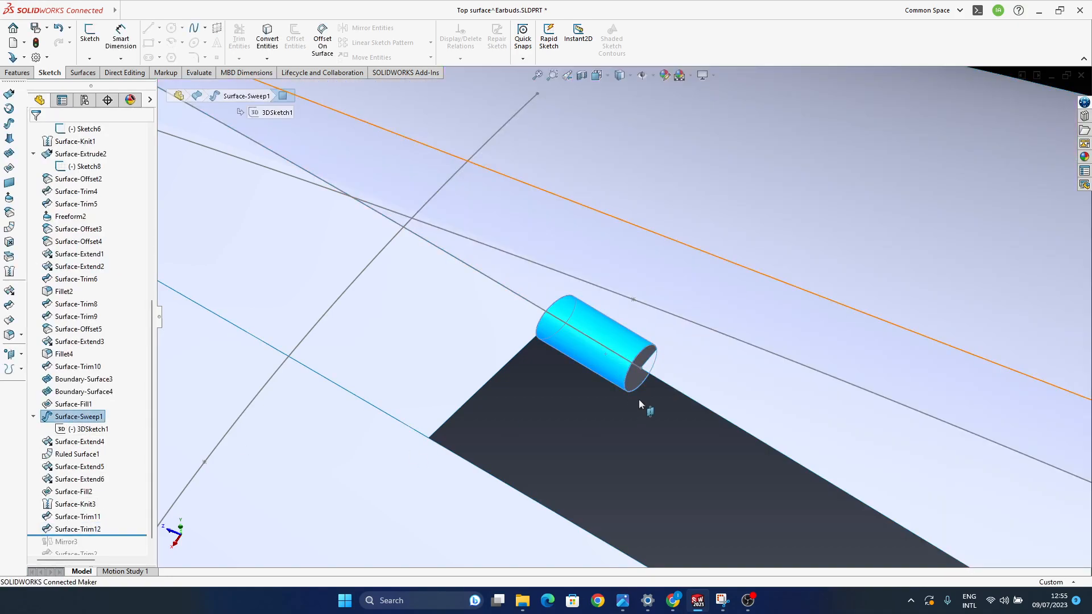
Step: Hide the capped tube and inspect the notch cut into the raised panel at the opening's corner
{"action": "left_click", "coordinate": [604, 390]}
{"action": "left_click", "coordinate": [599, 362]}
{"action": "left_click", "coordinate": [653, 337]}
{"action": "left_click", "coordinate": [618, 448]}
{"action": "middle_click_drag", "start_coordinate": [668, 335], "coordinate": [651, 400]}
{"action": "scroll", "coordinate": [651, 401], "scroll_direction": "up", "scroll_amount": 5}
{"action": "middle_click_drag", "start_coordinate": [678, 464], "coordinate": [659, 383]}
{"action": "scroll", "coordinate": [551, 379], "scroll_direction": "down", "scroll_amount": 5}
{"action": "scroll", "coordinate": [616, 370], "scroll_direction": "up", "scroll_amount": 3}
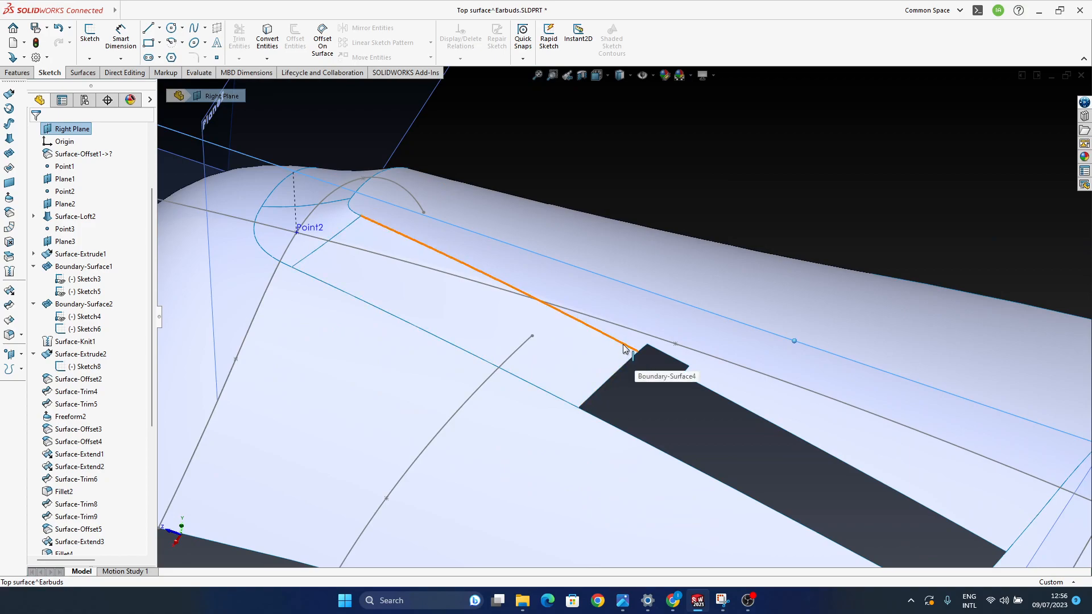
Step: Start a boundary surface across the dark opening, using its two long edges as the Direction 1 curves
{"action": "scroll", "coordinate": [640, 360], "scroll_direction": "down", "scroll_amount": 4}
{"action": "scroll", "coordinate": [639, 359], "scroll_direction": "down", "scroll_amount": 2}
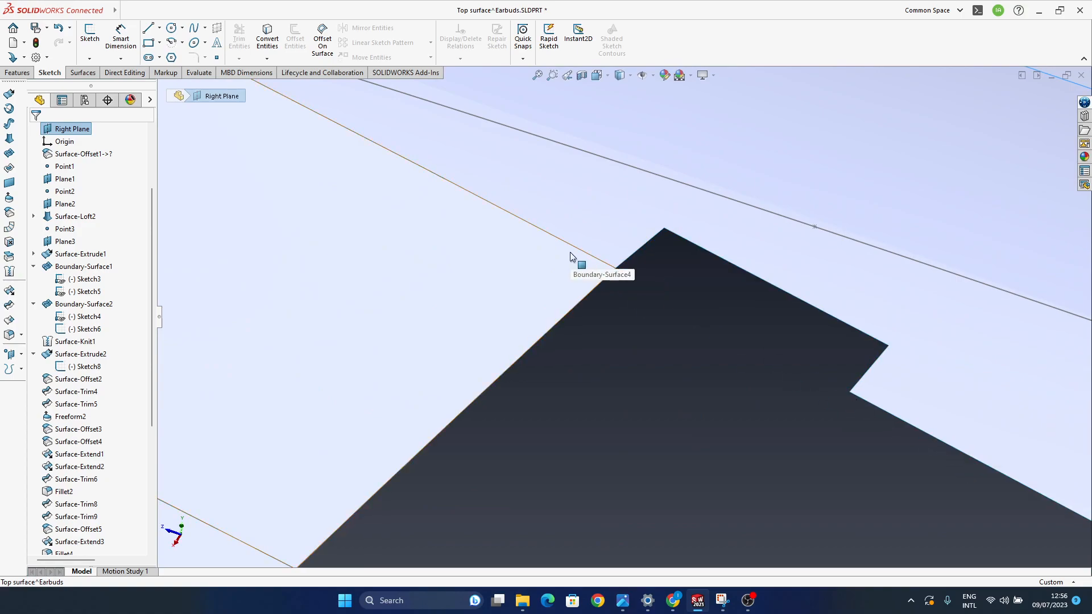
{"action": "scroll", "coordinate": [569, 341], "scroll_direction": "up", "scroll_amount": 3}
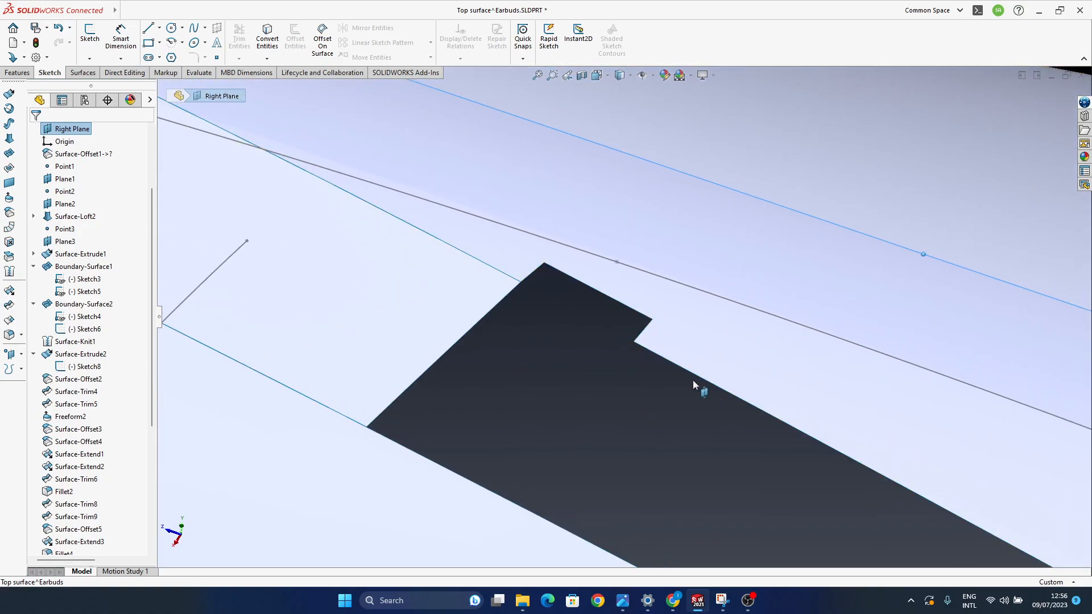
{"action": "middle_click_drag", "start_coordinate": [671, 389], "coordinate": [640, 403], "text": "ctrl"}
{"action": "mouse_move", "coordinate": [610, 371]}
{"action": "middle_mouse_down", "text": "ctrl"}
{"action": "mouse_move", "coordinate": [557, 368]}
{"action": "mouse_move", "coordinate": [529, 406]}
{"action": "mouse_move", "coordinate": [603, 412]}
{"action": "mouse_move", "coordinate": [613, 424]}
{"action": "middle_mouse_up", "text": "ctrl"}
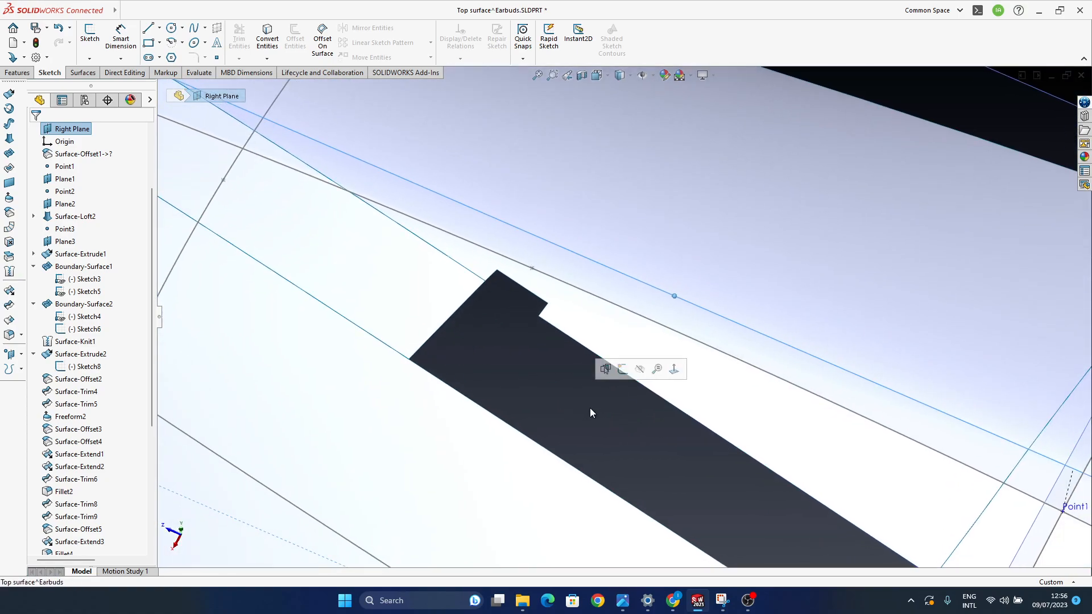
{"action": "scroll", "coordinate": [590, 409], "scroll_direction": "up", "scroll_amount": 5}
{"action": "key", "text": "Escape"}
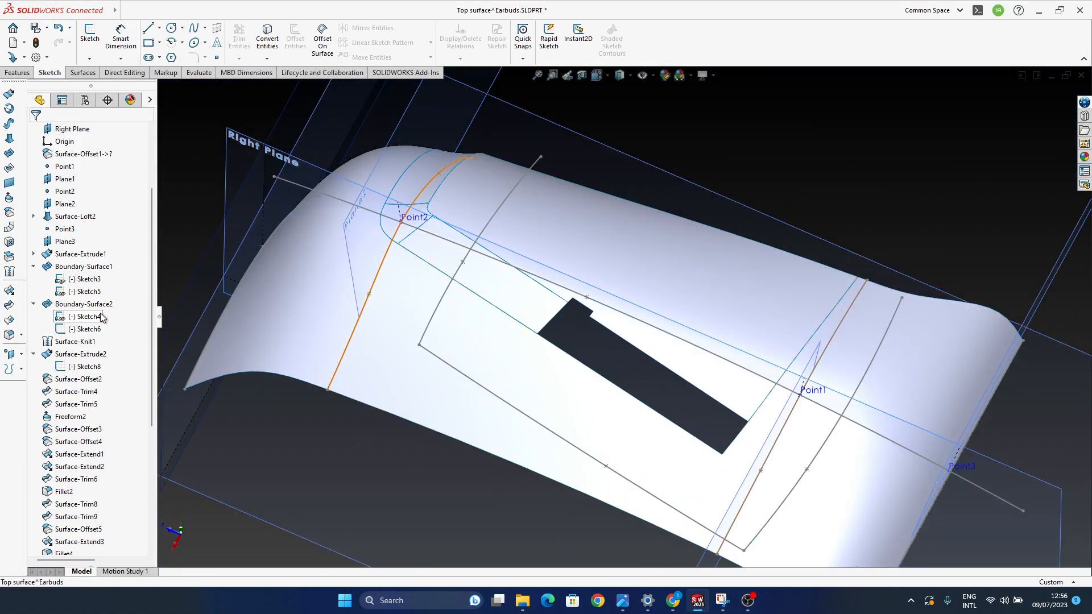
{"action": "left_click", "coordinate": [9, 154]}
{"action": "scroll", "coordinate": [656, 345], "scroll_direction": "down", "scroll_amount": 5}
{"action": "left_click", "coordinate": [558, 322]}
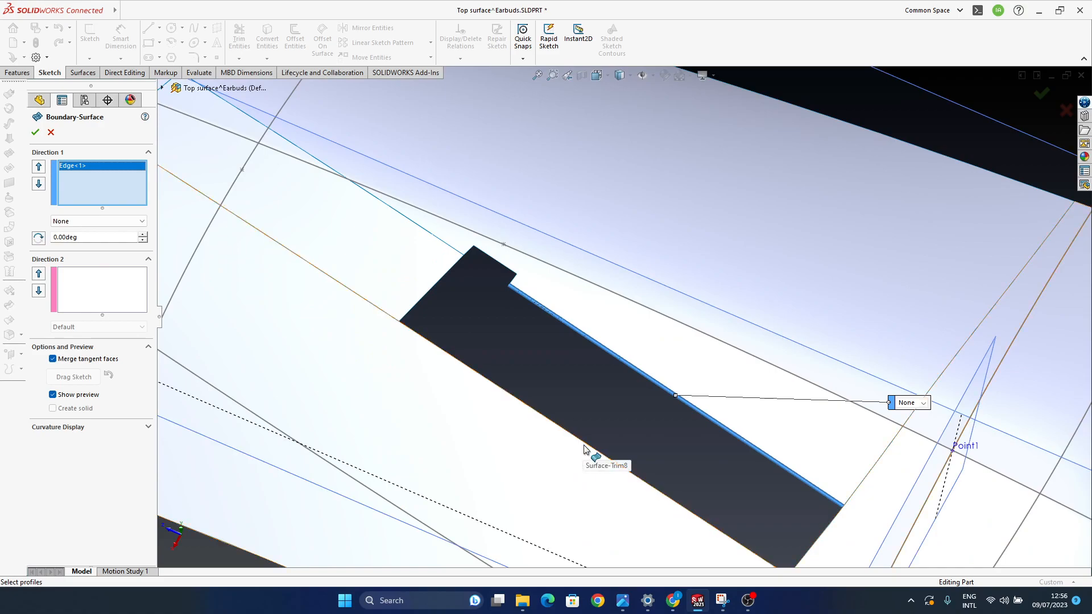
{"action": "left_click", "coordinate": [490, 384]}
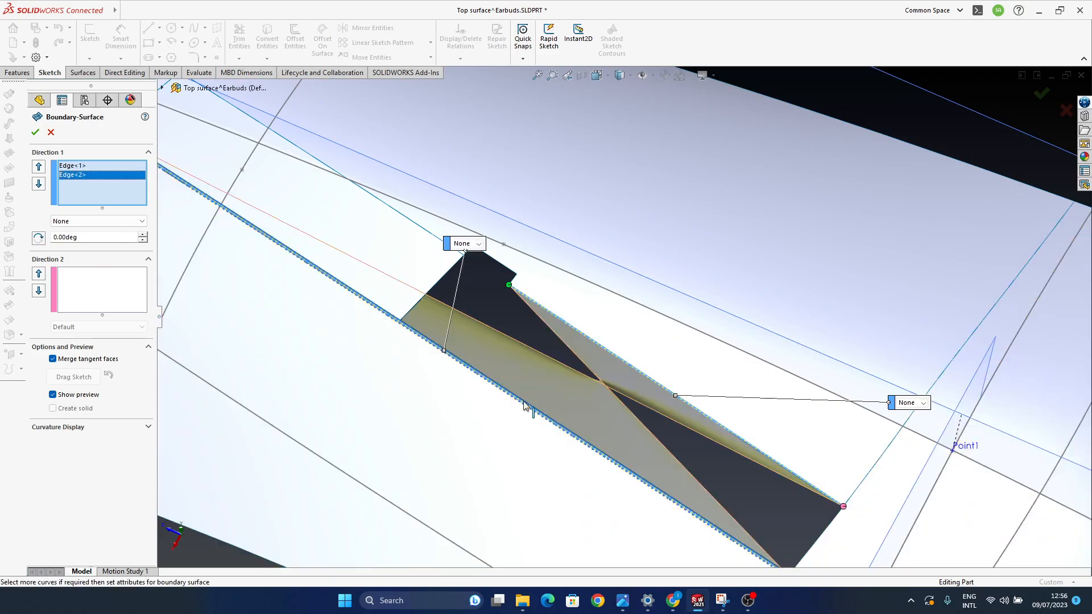
Step: Flip the boundary surface's connectors and slide the far connector along the long edge to face the notch corner
{"action": "right_click", "coordinate": [509, 285]}
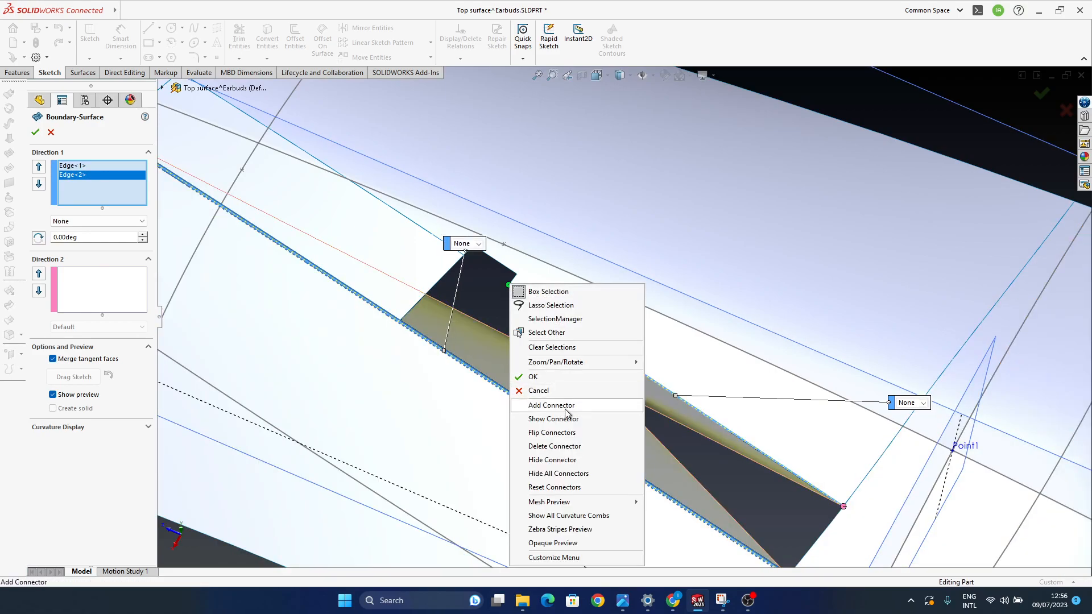
{"action": "left_click", "coordinate": [566, 436]}
{"action": "scroll", "coordinate": [436, 300], "scroll_direction": "up", "scroll_amount": 4}
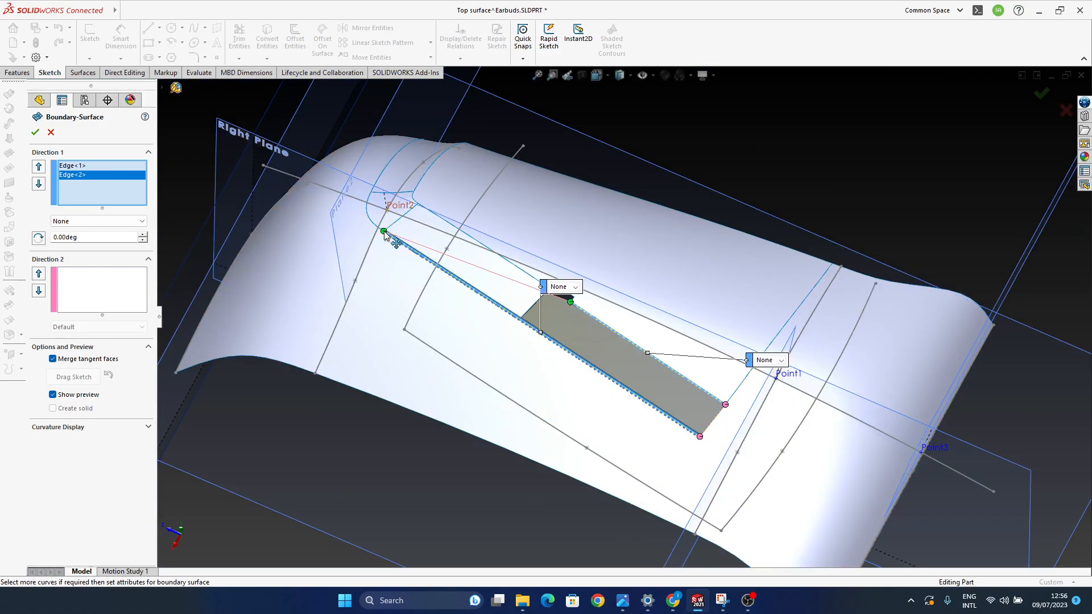
{"action": "scroll", "coordinate": [610, 360], "scroll_direction": "down", "scroll_amount": 3}
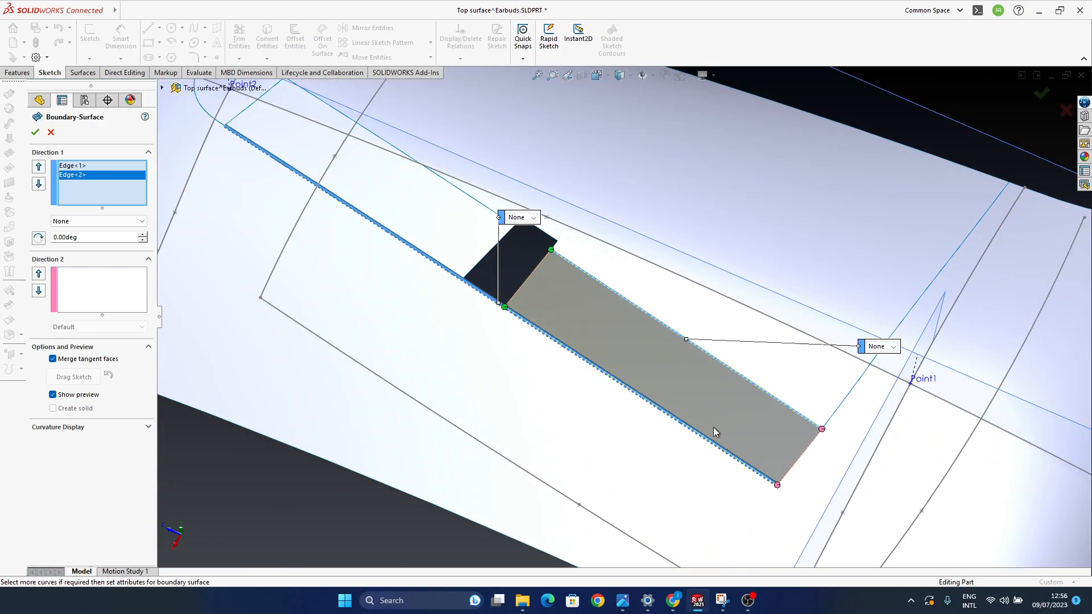
Step: Set both Direction 1 edges of the boundary surface to Curvature To Face
{"action": "left_click", "coordinate": [893, 378]}
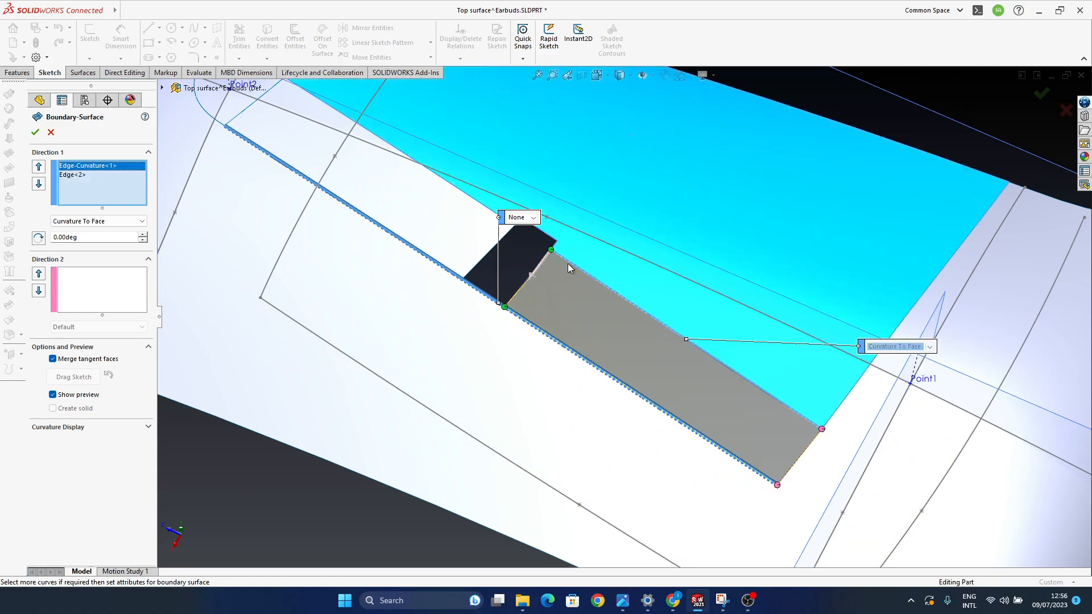
{"action": "left_click", "coordinate": [532, 218]}
{"action": "left_click", "coordinate": [532, 250]}
Step: Add the short end edge of the opening as a Direction 2 curve and check its available tangency options
{"action": "middle_click_drag", "start_coordinate": [602, 374], "coordinate": [698, 377]}
{"action": "middle_click_drag", "start_coordinate": [771, 431], "coordinate": [689, 379], "text": "ctrl"}
{"action": "scroll", "coordinate": [711, 392], "scroll_direction": "down", "scroll_amount": 3}
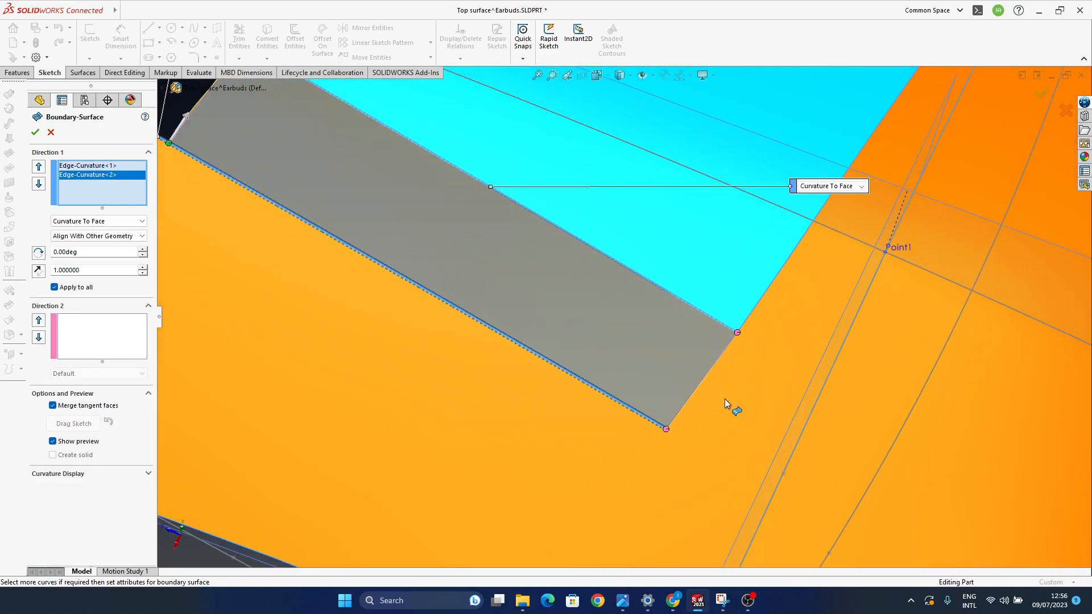
{"action": "left_click", "coordinate": [101, 328]}
{"action": "left_click", "coordinate": [702, 386]}
{"action": "left_click", "coordinate": [945, 392]}
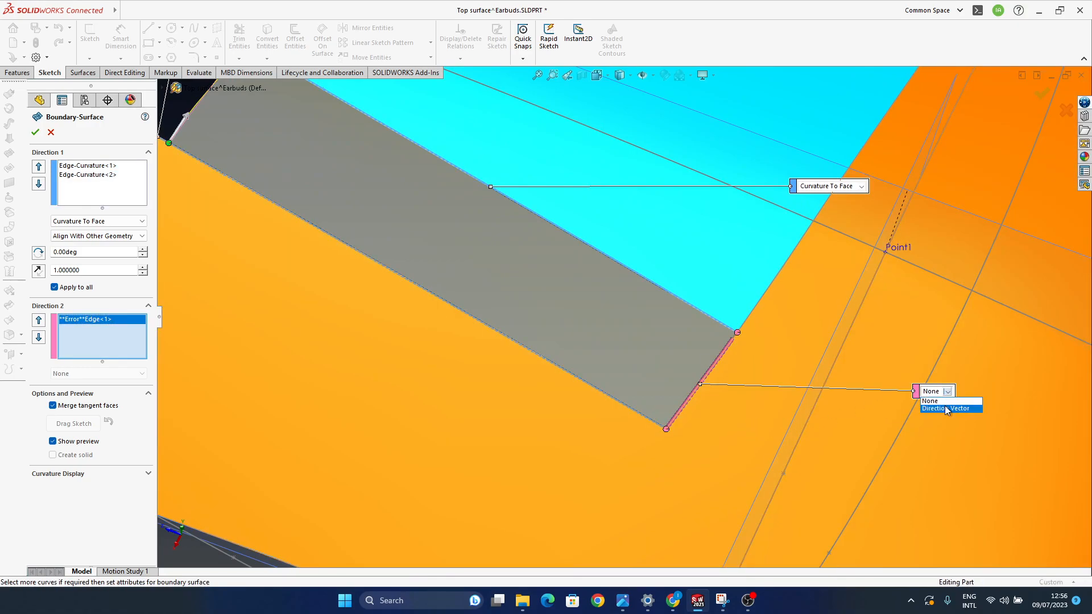
{"action": "left_click", "coordinate": [656, 2]}
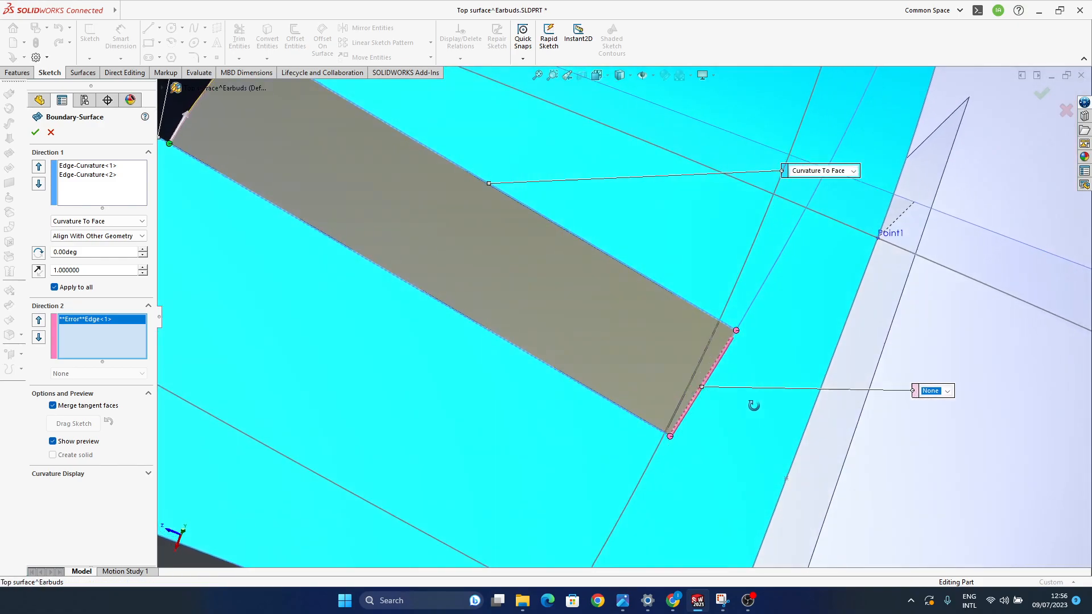
Step: Nudge the connector along the long edge at the notch end and accept the boundary surface
{"action": "scroll", "coordinate": [546, 305], "scroll_direction": "up", "scroll_amount": 3}
{"action": "scroll", "coordinate": [490, 305], "scroll_direction": "down", "scroll_amount": 8}
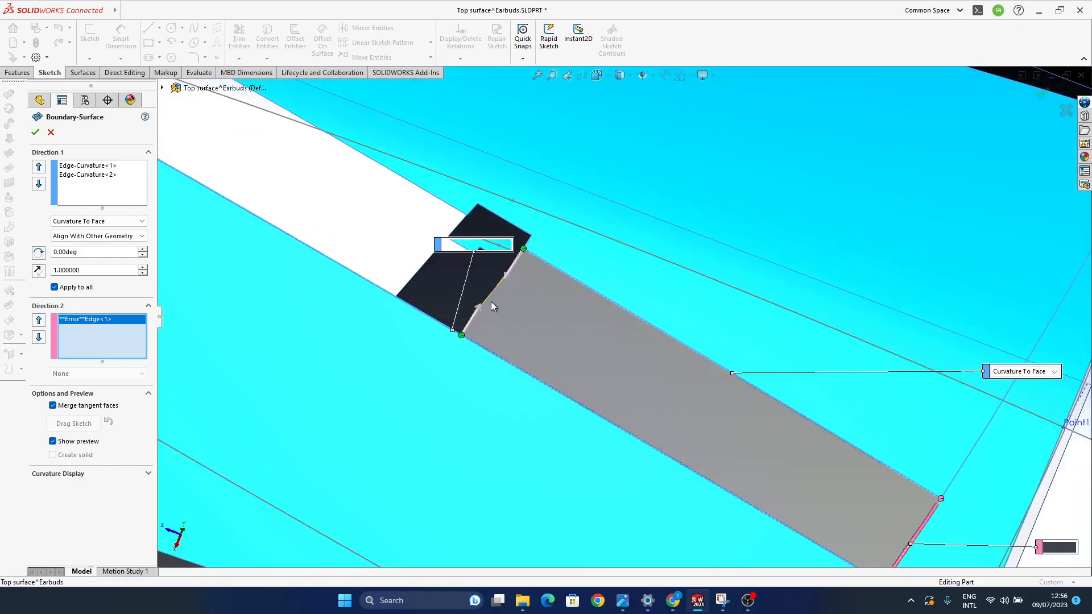
{"action": "scroll", "coordinate": [429, 412], "scroll_direction": "down", "scroll_amount": 3}
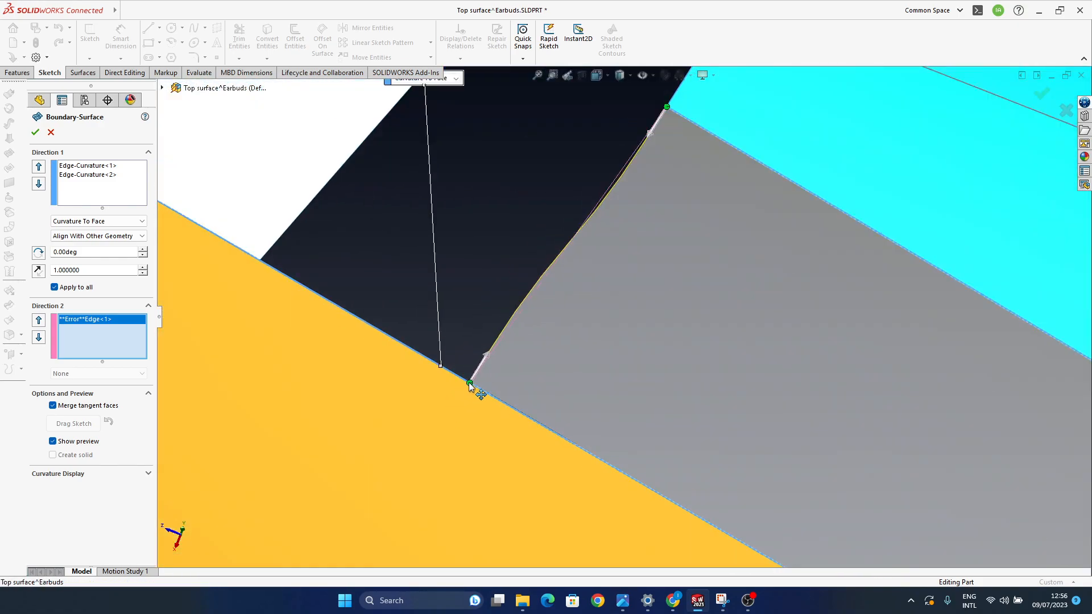
{"action": "left_click_drag", "start_coordinate": [479, 385], "coordinate": [477, 388]}
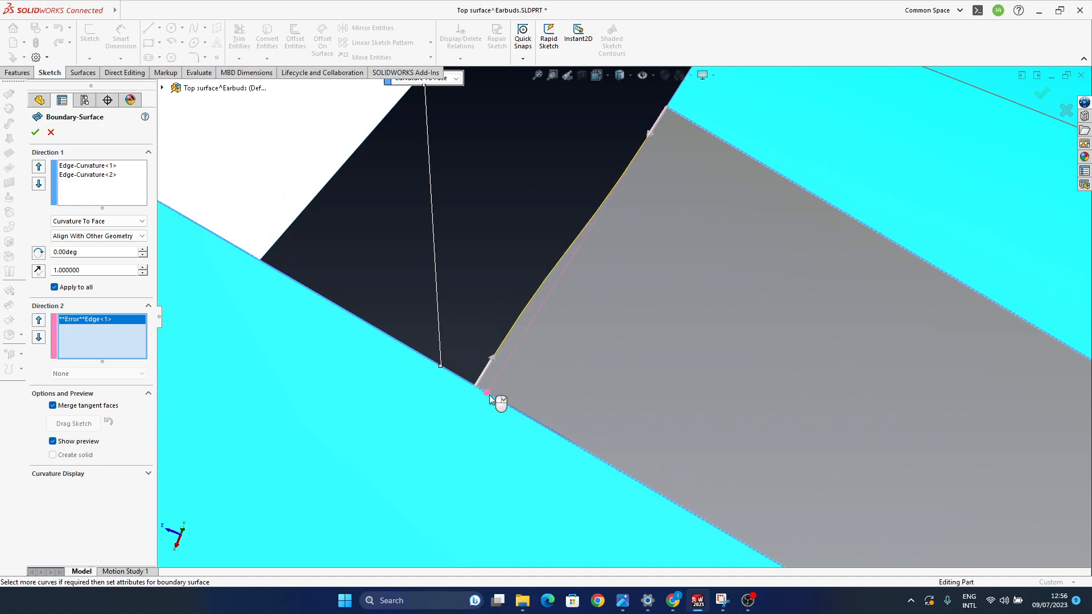
{"action": "scroll", "coordinate": [599, 442], "scroll_direction": "up", "scroll_amount": 5}
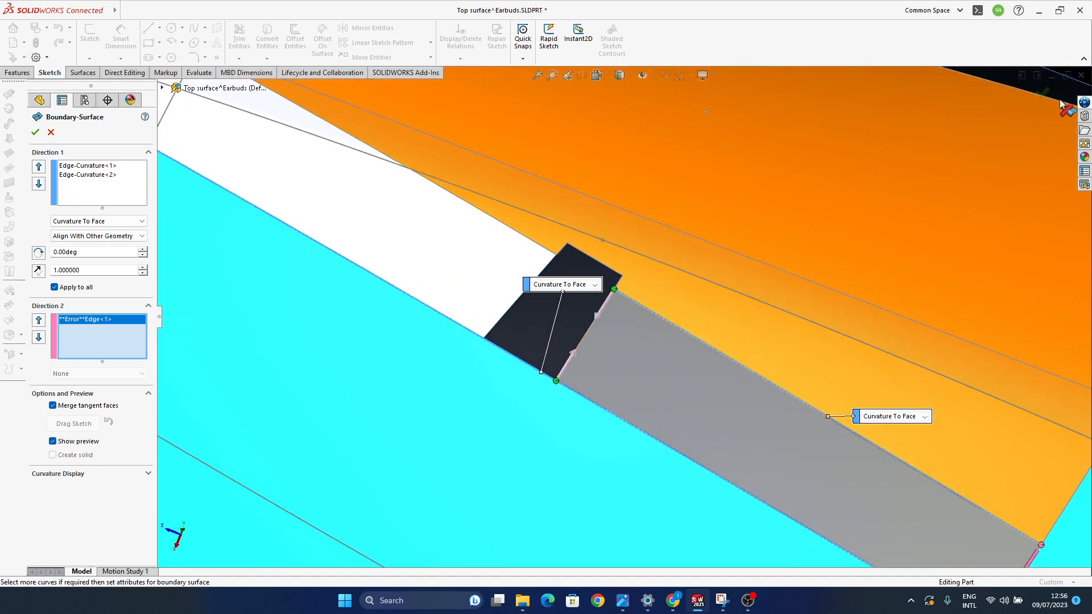
{"action": "left_click", "coordinate": [1065, 108]}
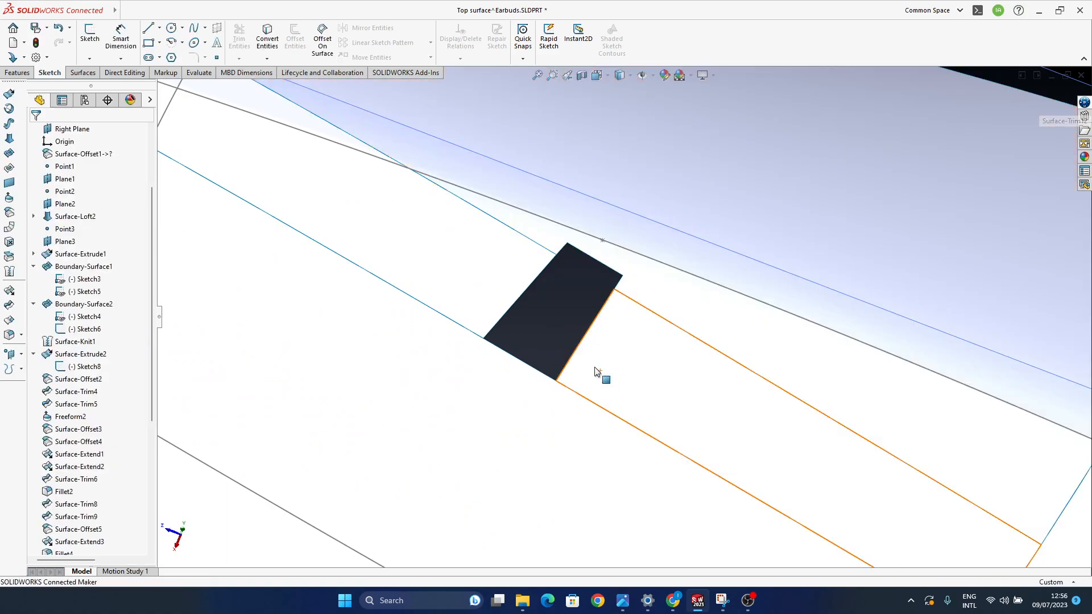
Step: Examine the new boundary surface and the short gap between it and the neighbouring strip from several angles
{"action": "scroll", "coordinate": [603, 398], "scroll_direction": "up", "scroll_amount": 6}
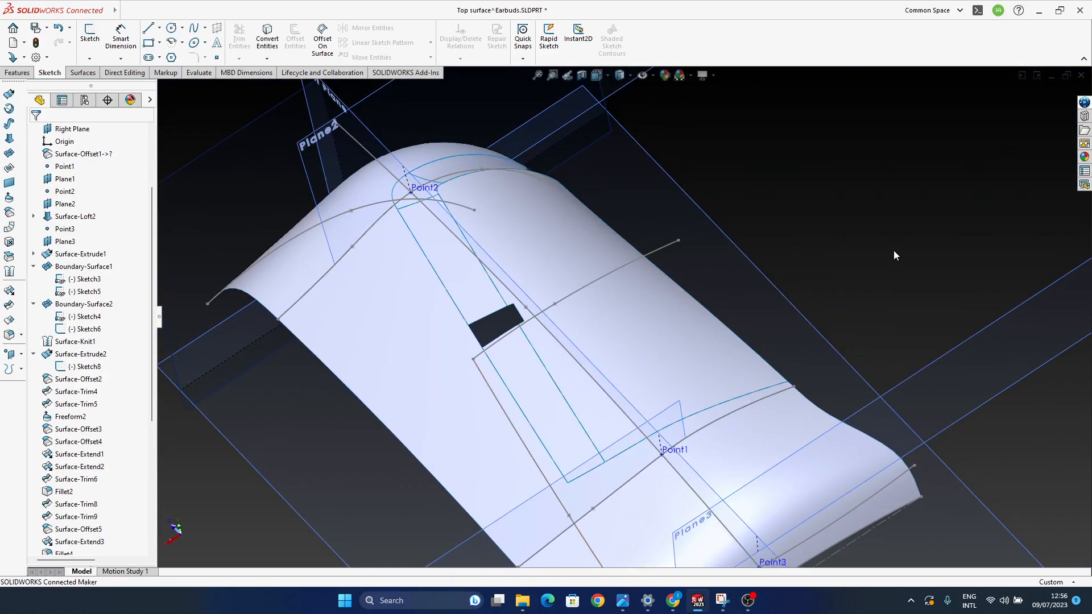
{"action": "mouse_move", "coordinate": [529, 387]}
{"action": "middle_mouse_down"}
{"action": "mouse_move", "coordinate": [597, 446]}
{"action": "mouse_move", "coordinate": [587, 438]}
{"action": "mouse_move", "coordinate": [565, 455]}
{"action": "middle_mouse_up"}
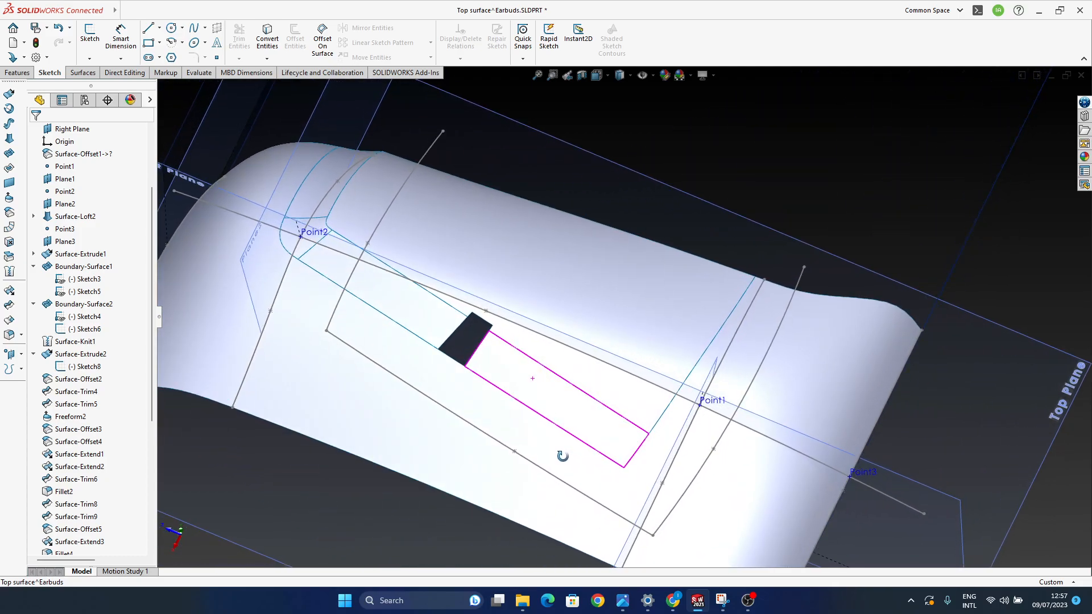
{"action": "scroll", "coordinate": [506, 359], "scroll_direction": "down", "scroll_amount": 5}
{"action": "scroll", "coordinate": [533, 344], "scroll_direction": "down", "scroll_amount": 1}
{"action": "scroll", "coordinate": [535, 345], "scroll_direction": "up", "scroll_amount": 1}
{"action": "middle_click_drag", "start_coordinate": [662, 385], "coordinate": [687, 312]}
{"action": "scroll", "coordinate": [524, 402], "scroll_direction": "down", "scroll_amount": 1}
{"action": "scroll", "coordinate": [503, 402], "scroll_direction": "up", "scroll_amount": 3}
{"action": "middle_click_drag", "start_coordinate": [453, 371], "coordinate": [549, 376]}
{"action": "scroll", "coordinate": [529, 337], "scroll_direction": "down", "scroll_amount": 5}
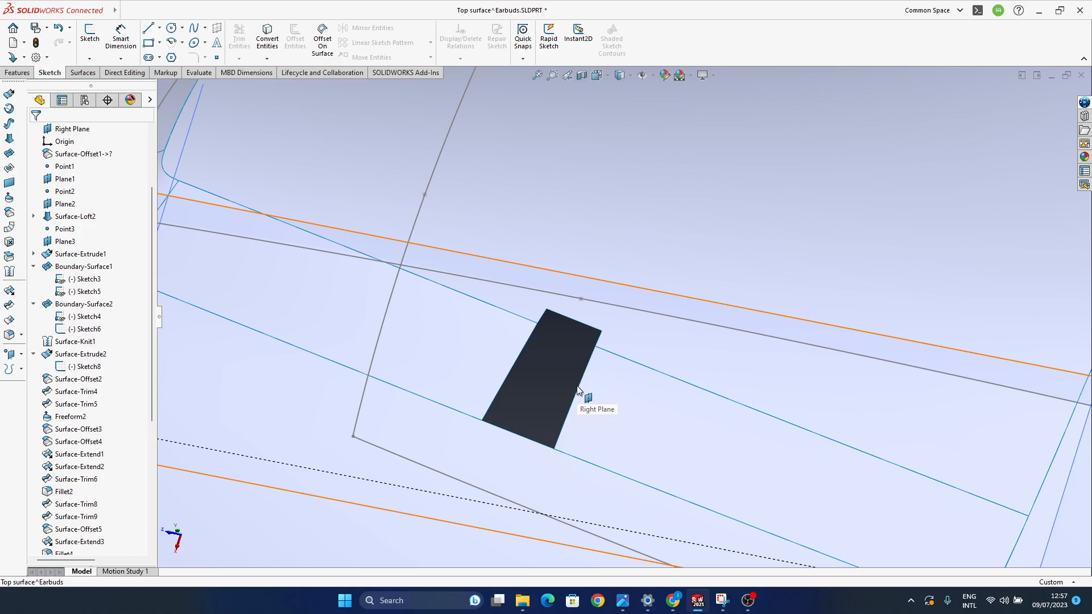
{"action": "middle_click_drag", "start_coordinate": [615, 387], "coordinate": [696, 410]}
{"action": "middle_click_drag", "start_coordinate": [415, 354], "coordinate": [464, 399]}
{"action": "scroll", "coordinate": [449, 405], "scroll_direction": "up", "scroll_amount": 5}
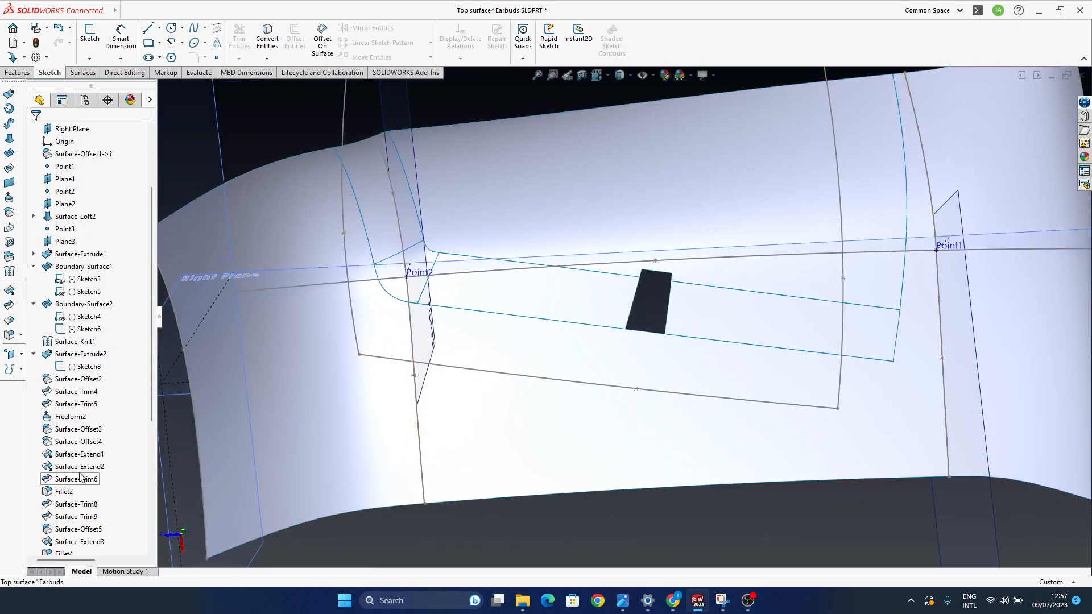
{"action": "scroll", "coordinate": [88, 475], "scroll_direction": "down", "scroll_amount": 6}
{"action": "middle_click_drag", "start_coordinate": [700, 536], "coordinate": [681, 503], "text": "ctrl"}
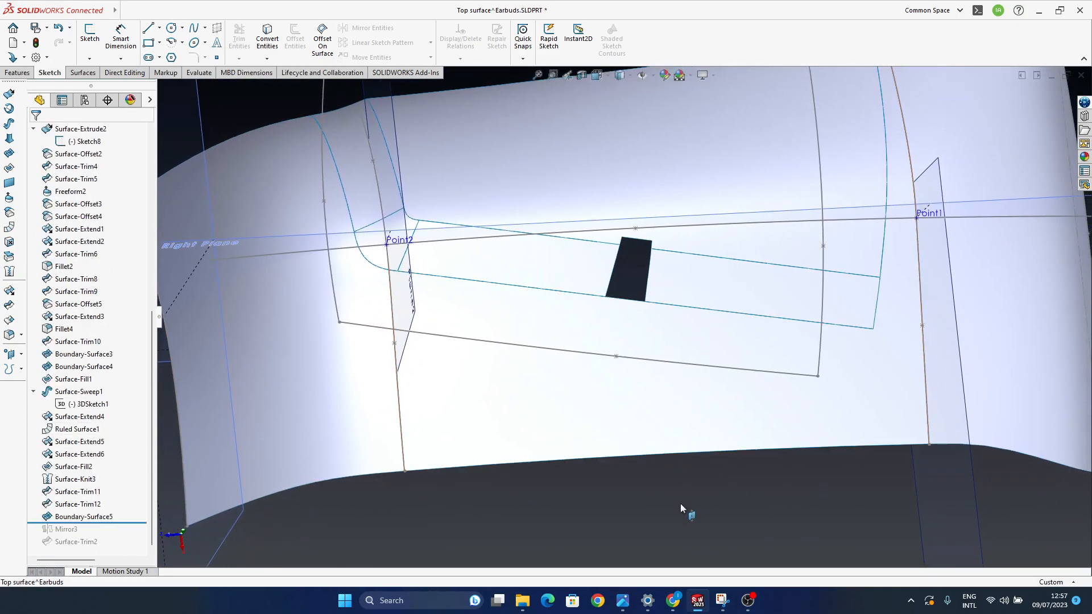
{"action": "left_click", "coordinate": [746, 607]}
{"action": "left_click", "coordinate": [745, 606]}
{"action": "middle_click_drag", "start_coordinate": [622, 285], "coordinate": [641, 339], "text": "ctrl"}
{"action": "middle_click_drag", "start_coordinate": [751, 443], "coordinate": [740, 444]}
{"action": "left_click", "coordinate": [819, 527]}
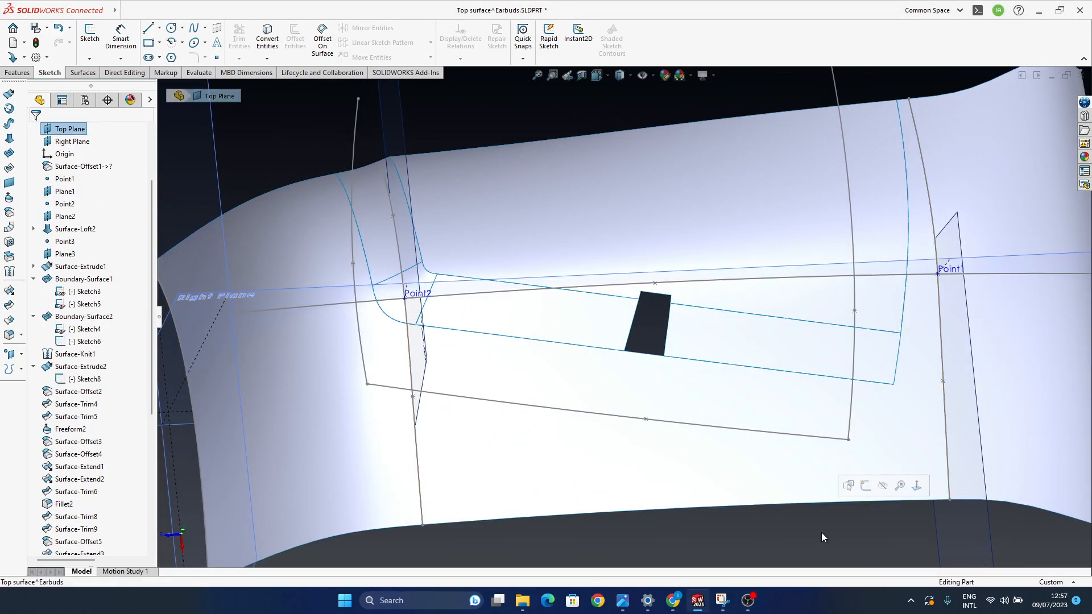
{"action": "middle_click_drag", "start_coordinate": [497, 210], "coordinate": [536, 236]}
{"action": "left_click", "coordinate": [971, 341]}
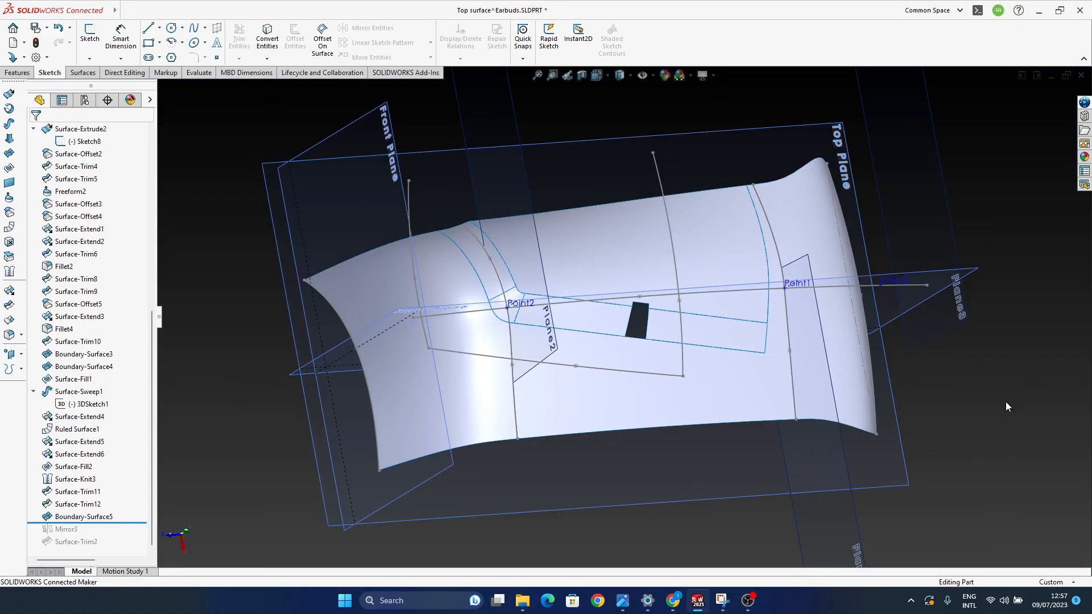
Step: Hide all planes, points and sketches in the graphics area, leaving only the surfaces displayed
{"action": "scroll", "coordinate": [626, 328], "scroll_direction": "down", "scroll_amount": 5}
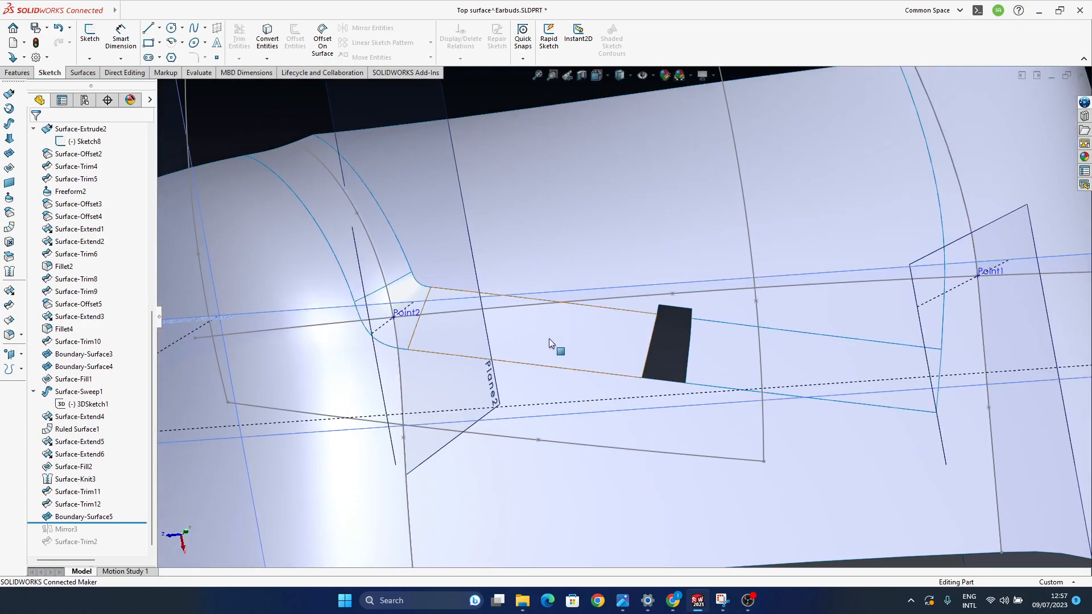
{"action": "left_click", "coordinate": [639, 78]}
{"action": "middle_click_drag", "start_coordinate": [487, 292], "coordinate": [571, 324], "text": "ctrl"}
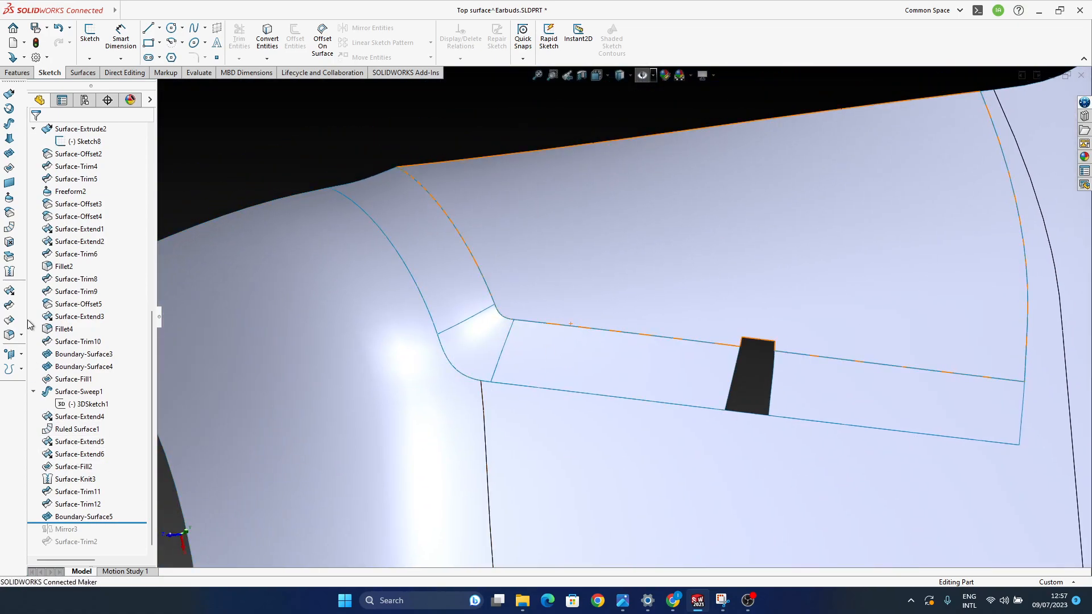
Step: Knit Surface-Fill1, Boundary-Surface3, Boundary-Surface4, Surface-Trim12, Surface-Trim8 and Boundary-Surface5 together without merging entities
{"action": "left_click", "coordinate": [9, 335]}
{"action": "left_click", "coordinate": [467, 342]}
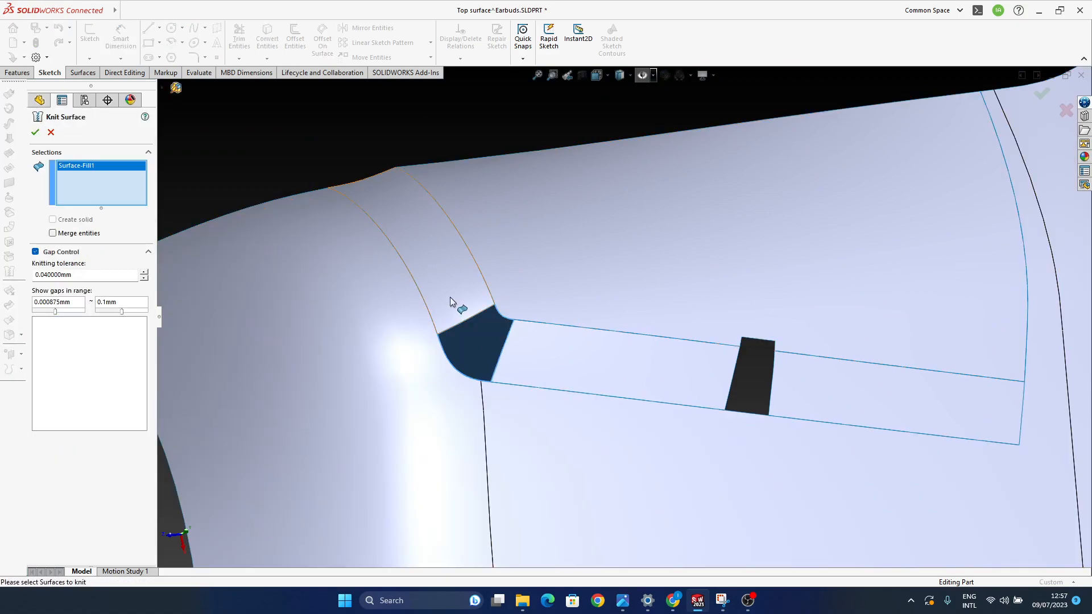
{"action": "left_click", "coordinate": [432, 244]}
{"action": "left_click", "coordinate": [603, 364]}
{"action": "left_click", "coordinate": [629, 275]}
{"action": "left_click", "coordinate": [514, 453]}
{"action": "left_click", "coordinate": [849, 402]}
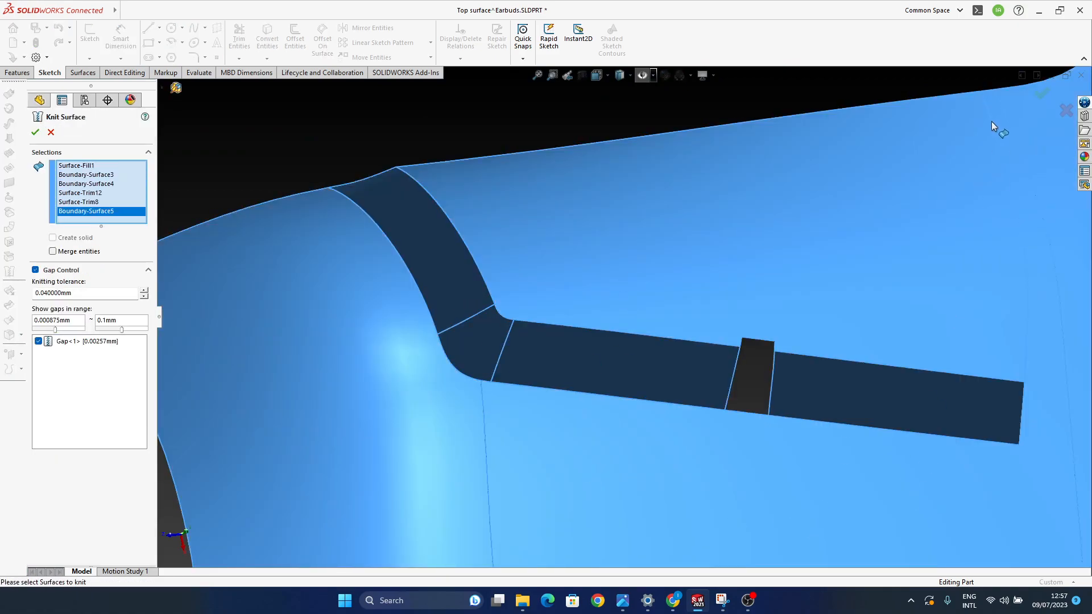
{"action": "left_click", "coordinate": [1046, 97]}
Step: Fillet the raised panel's edge along the strip before the gap with a symmetric 0.5 mm curvature-continuous radius and tangent propagation
{"action": "middle_click_drag", "start_coordinate": [774, 423], "coordinate": [646, 461]}
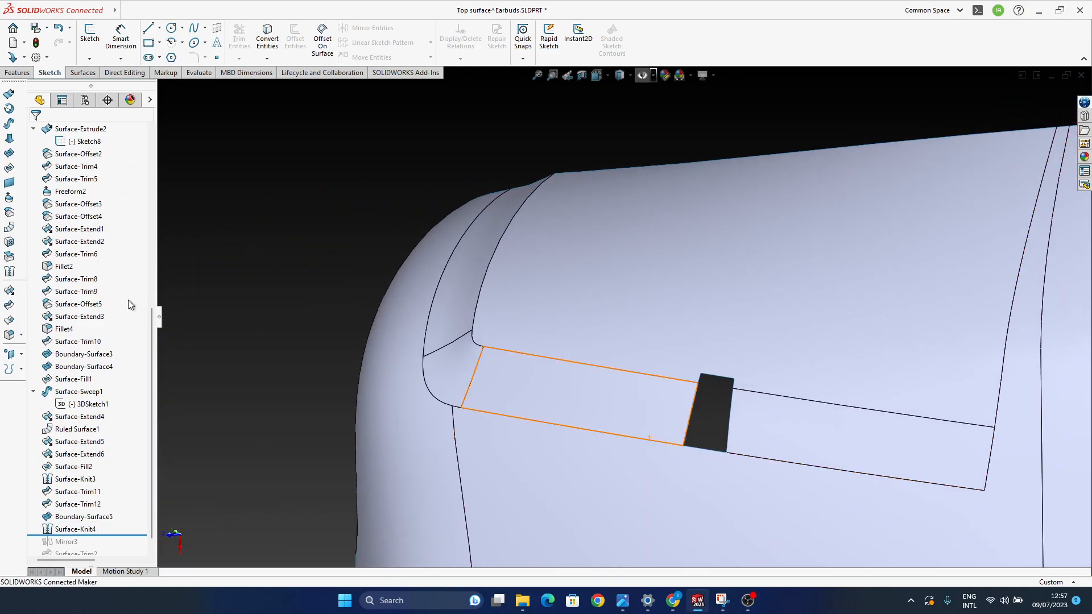
{"action": "left_click", "coordinate": [565, 362]}
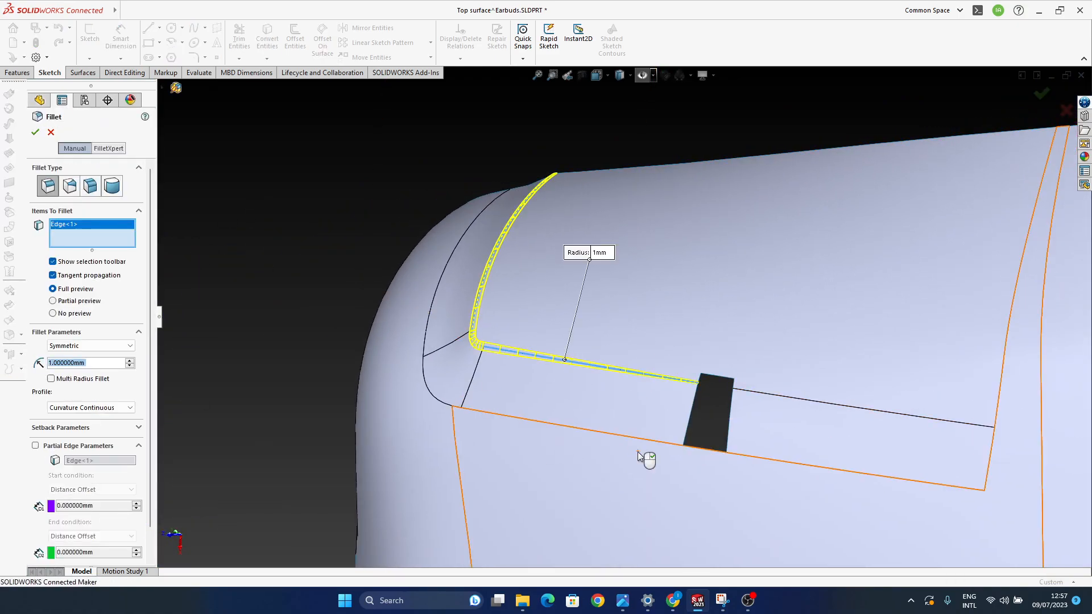
{"action": "middle_click_drag", "start_coordinate": [603, 386], "coordinate": [629, 400]}
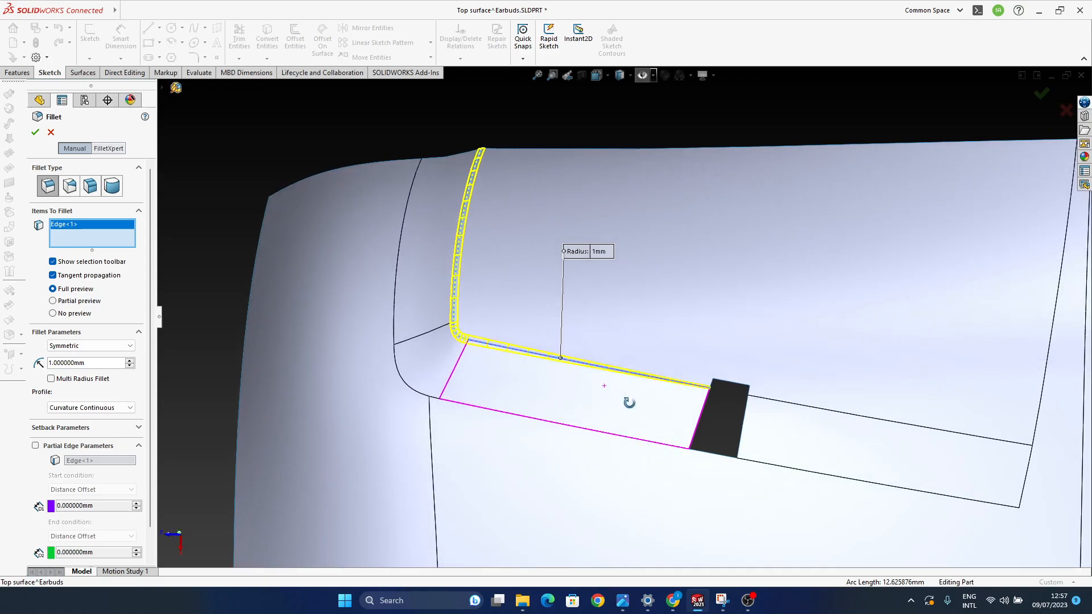
{"action": "type", "text": "0.5"}
{"action": "key", "text": "Return"}
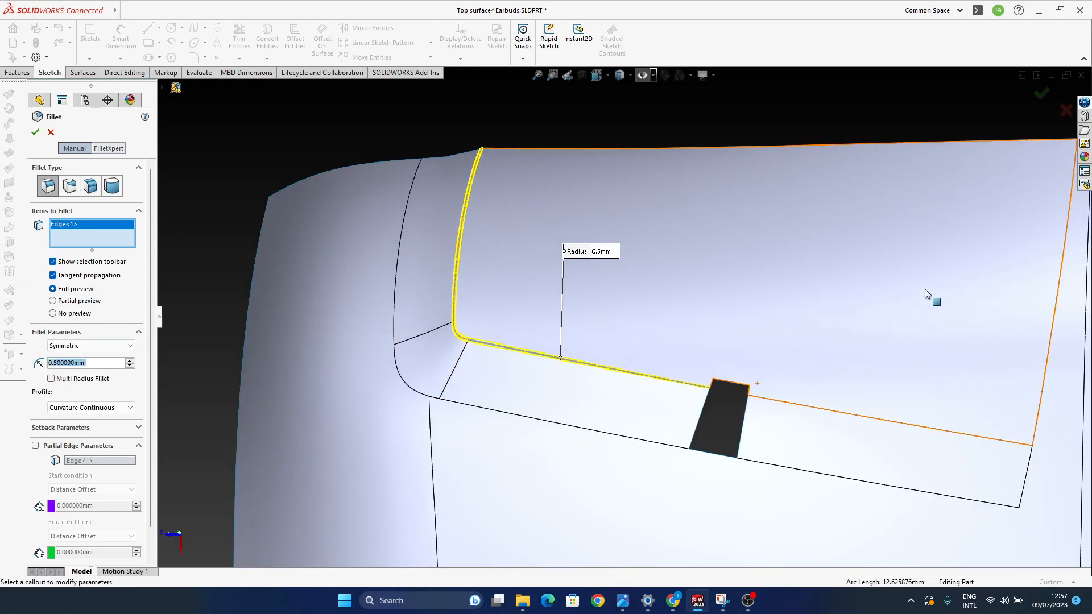
{"action": "left_click", "coordinate": [1042, 94]}
{"action": "scroll", "coordinate": [757, 407], "scroll_direction": "down", "scroll_amount": 10}
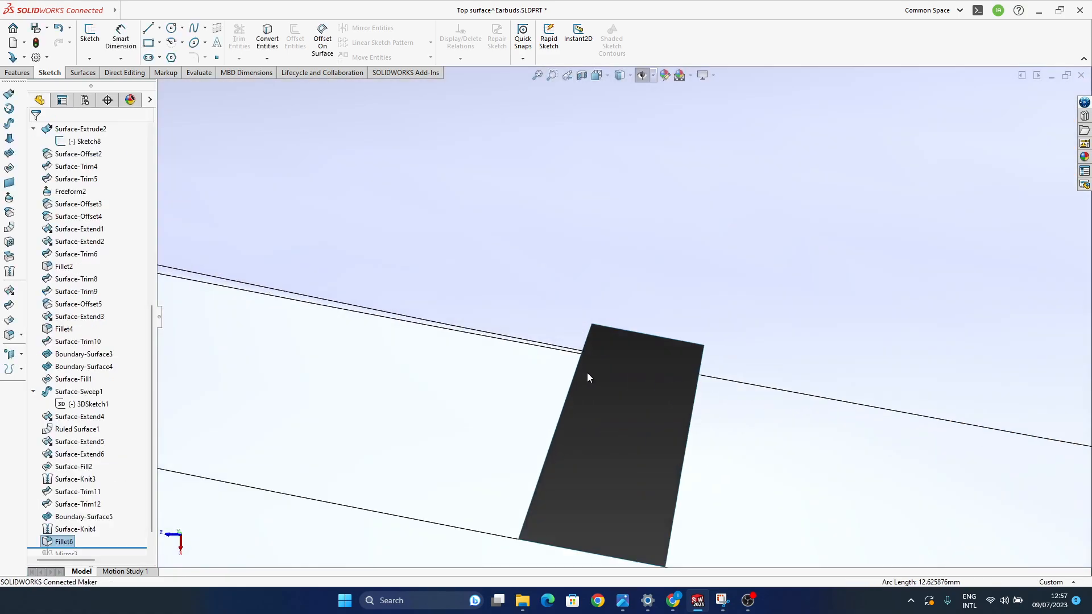
{"action": "middle_click_drag", "start_coordinate": [451, 282], "coordinate": [469, 352], "text": "ctrl"}
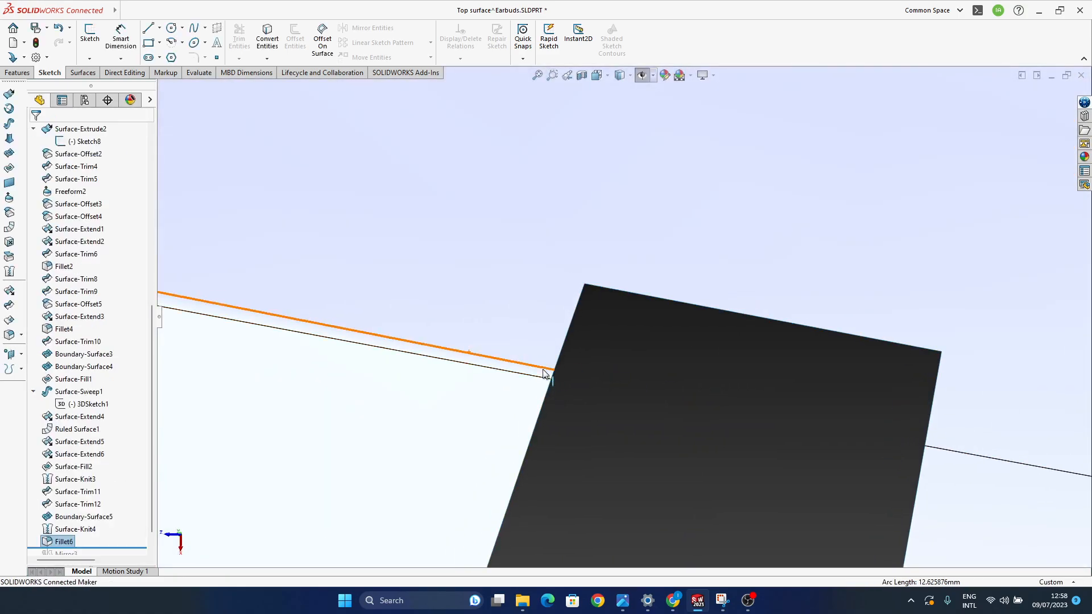
Step: Examine the gap beside the filleted panel edge and identify the knit and fill features around it
{"action": "middle_click_drag", "start_coordinate": [541, 413], "coordinate": [572, 357]}
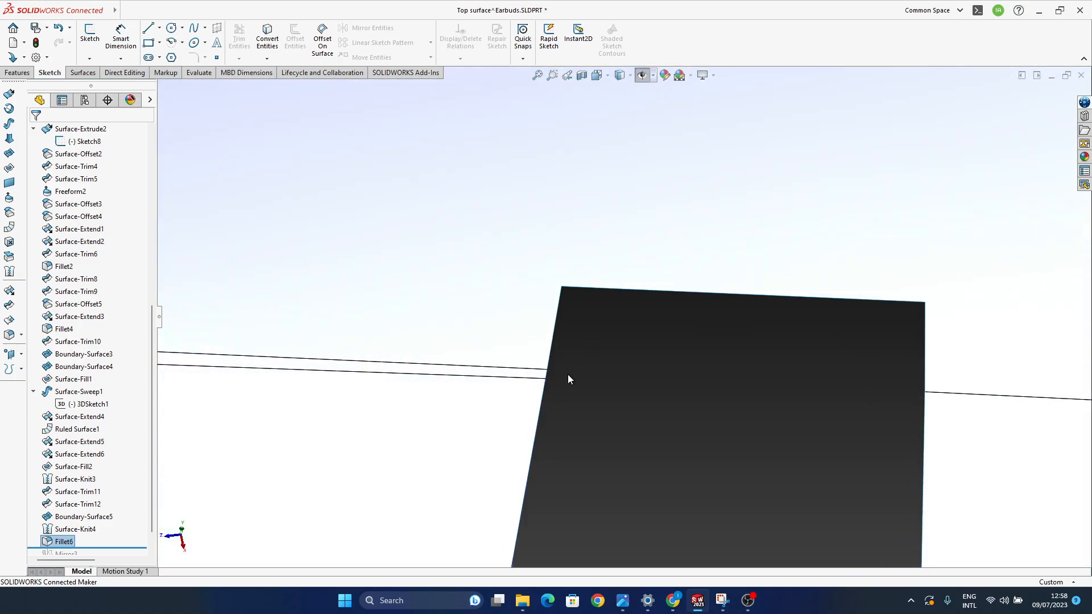
{"action": "scroll", "coordinate": [556, 409], "scroll_direction": "up", "scroll_amount": 3}
{"action": "middle_click_drag", "start_coordinate": [556, 410], "coordinate": [675, 421]}
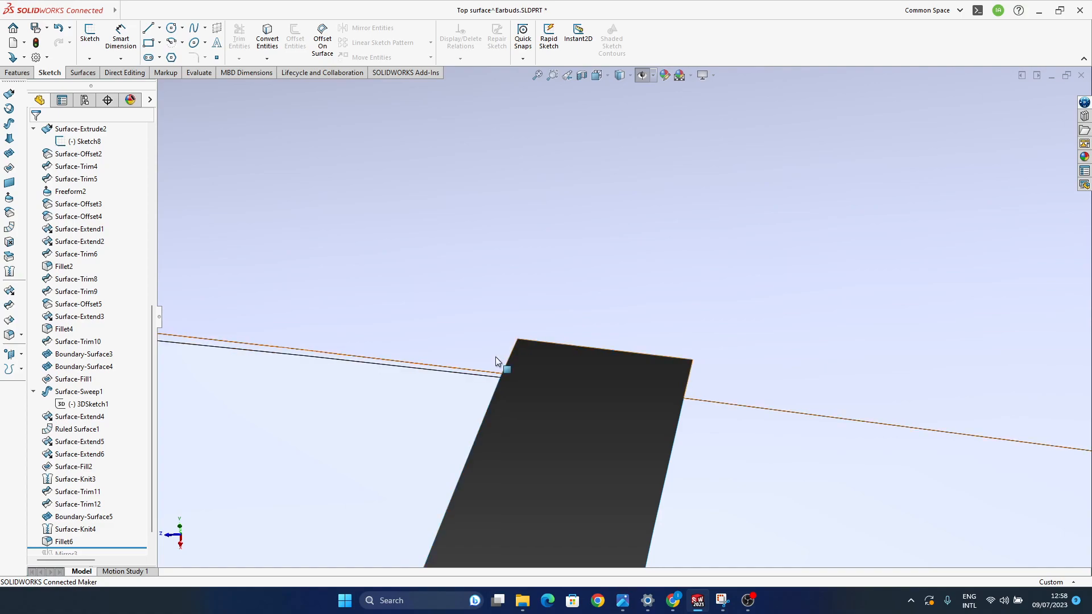
{"action": "middle_click_drag", "start_coordinate": [589, 414], "coordinate": [591, 453]}
{"action": "scroll", "coordinate": [667, 391], "scroll_direction": "up", "scroll_amount": 3}
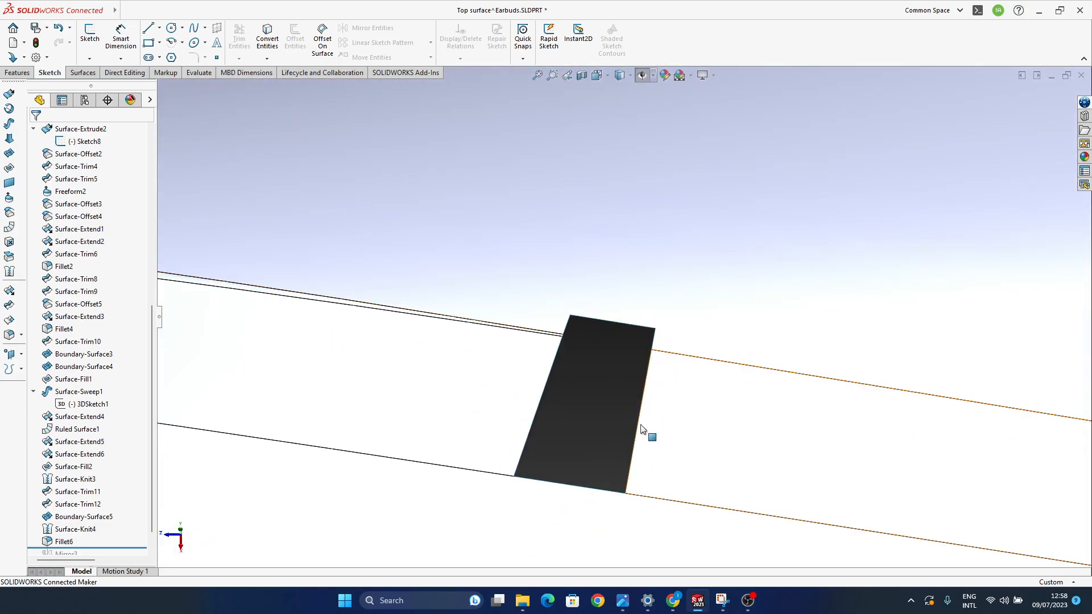
{"action": "scroll", "coordinate": [651, 417], "scroll_direction": "up", "scroll_amount": 4}
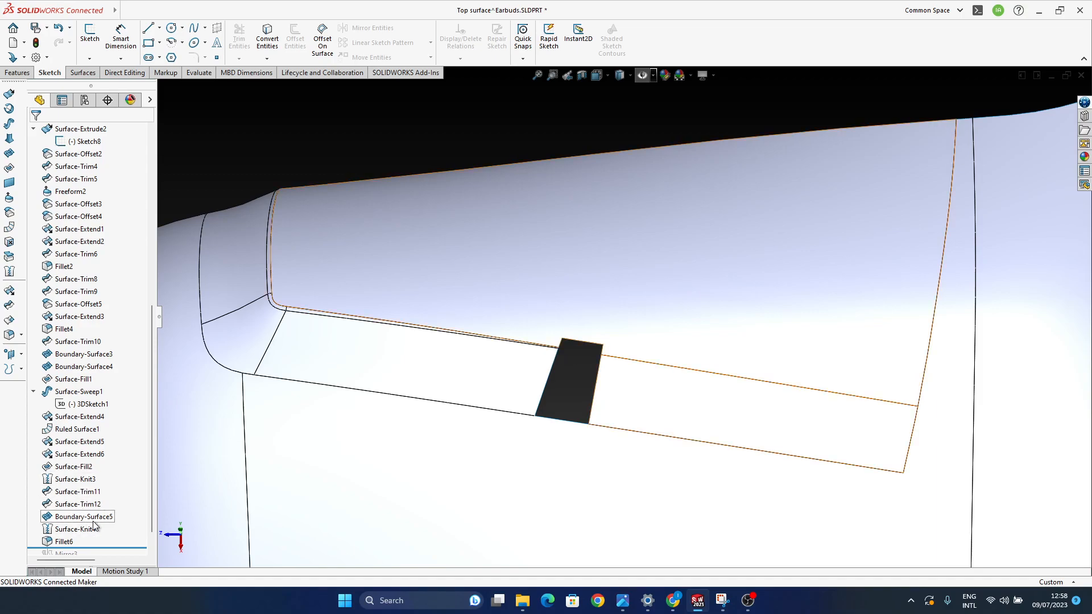
{"action": "left_click", "coordinate": [76, 480]}
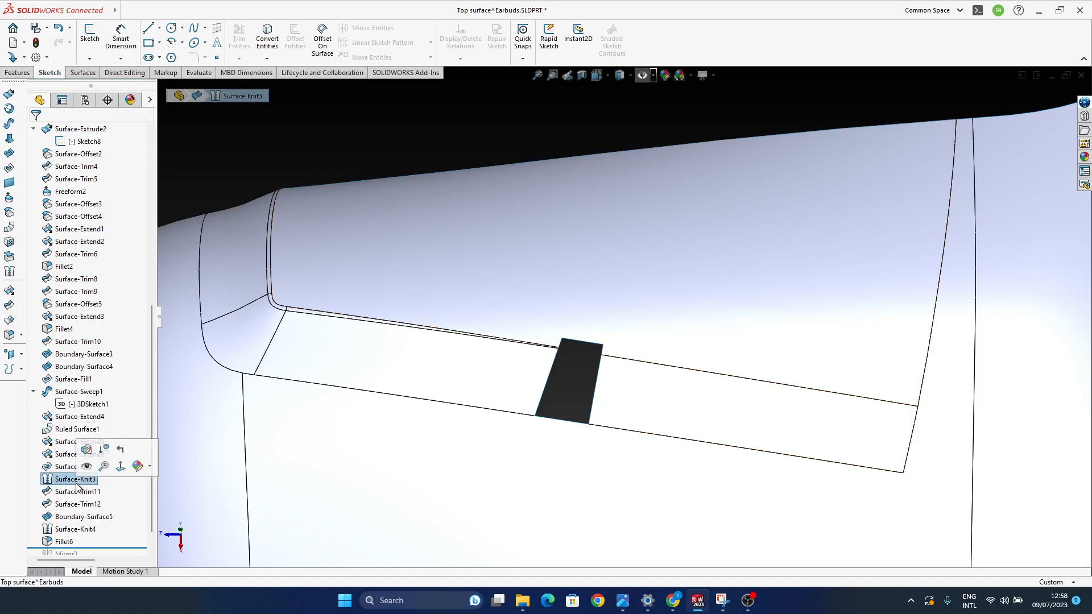
{"action": "left_click", "coordinate": [75, 470]}
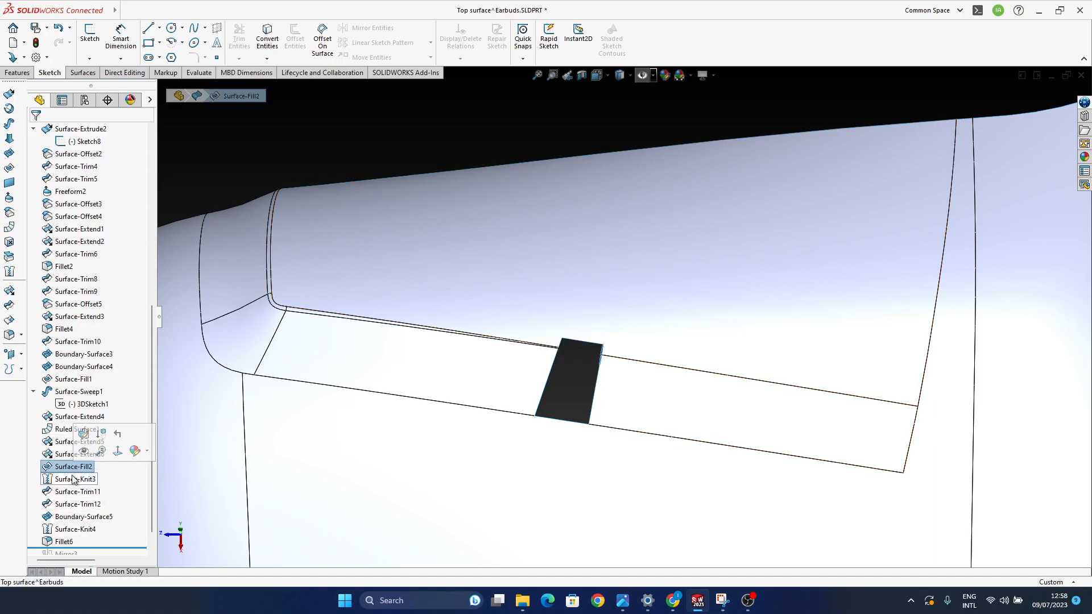
{"action": "left_click", "coordinate": [73, 480]}
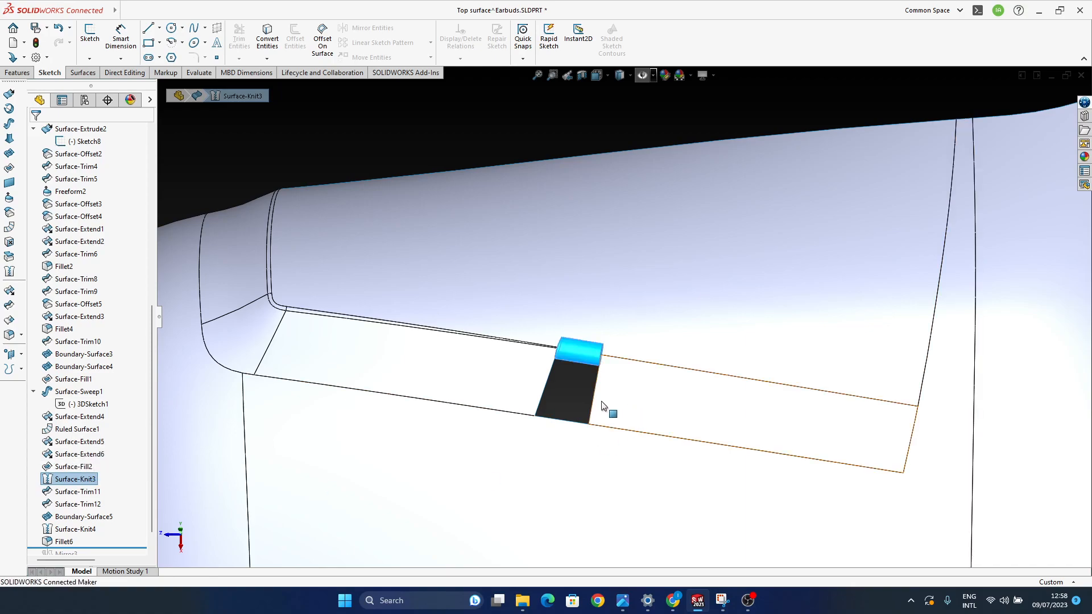
Step: Lengthen the line in 3DSketch1 along the panel's edge by moving its free endpoint farther past the gap
{"action": "left_click", "coordinate": [85, 405]}
{"action": "left_click", "coordinate": [83, 370]}
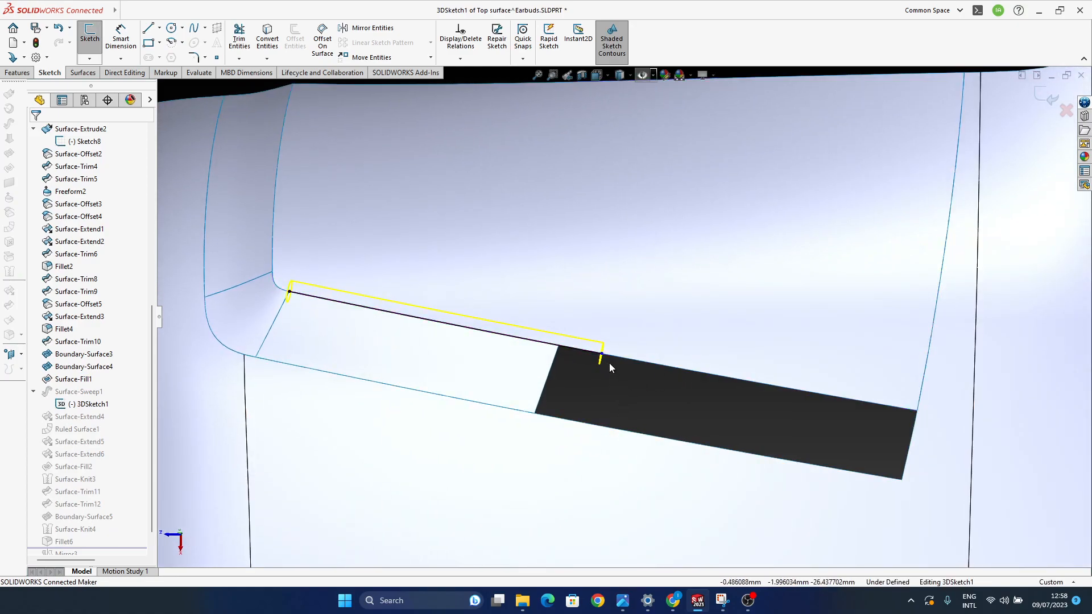
{"action": "left_click_drag", "start_coordinate": [601, 355], "coordinate": [738, 382]}
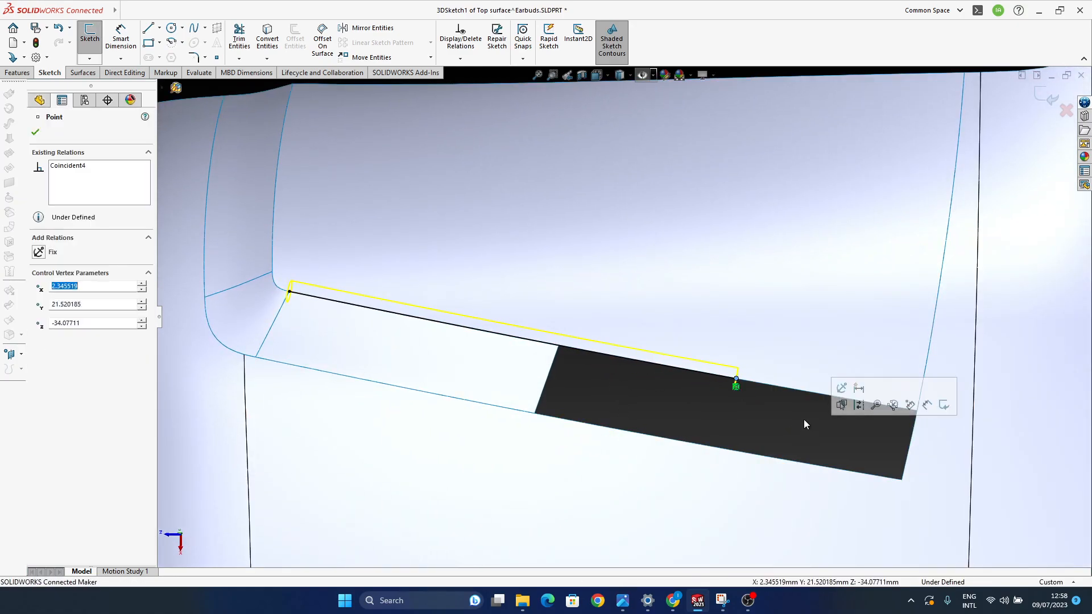
{"action": "left_click", "coordinate": [1049, 98]}
Step: Edit Boundary-Surface5 and realign its start point on the lower edge so its end beside the swept surface runs straight across the strip
{"action": "middle_click_drag", "start_coordinate": [627, 419], "coordinate": [622, 414]}
{"action": "scroll", "coordinate": [603, 393], "scroll_direction": "down", "scroll_amount": 5}
{"action": "middle_click_drag", "start_coordinate": [588, 365], "coordinate": [506, 349], "text": "ctrl"}
{"action": "scroll", "coordinate": [478, 347], "scroll_direction": "up", "scroll_amount": 2}
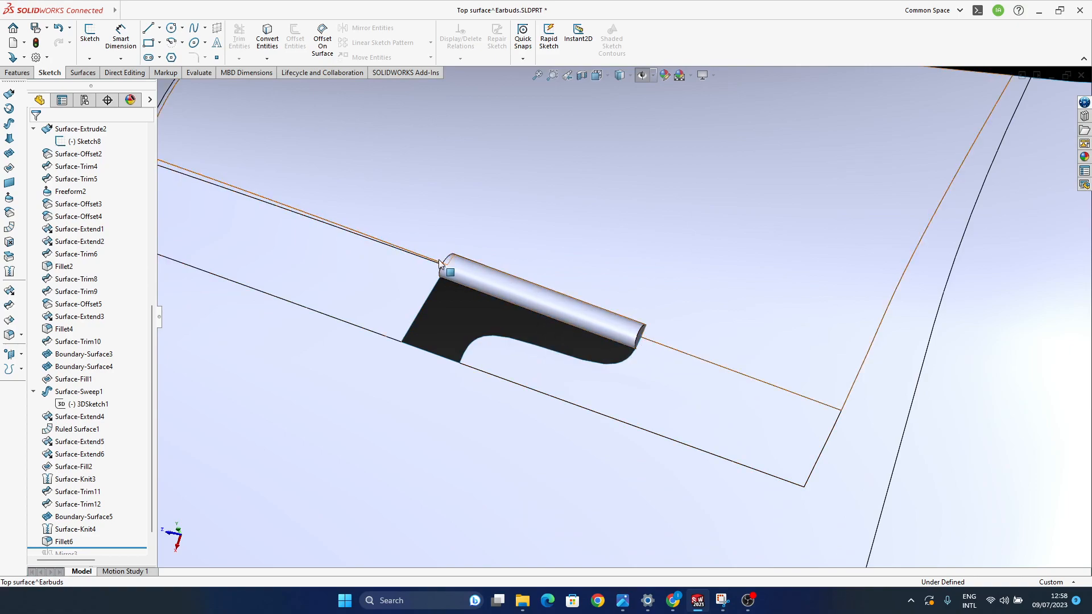
{"action": "left_click", "coordinate": [558, 384]}
{"action": "left_click", "coordinate": [590, 332]}
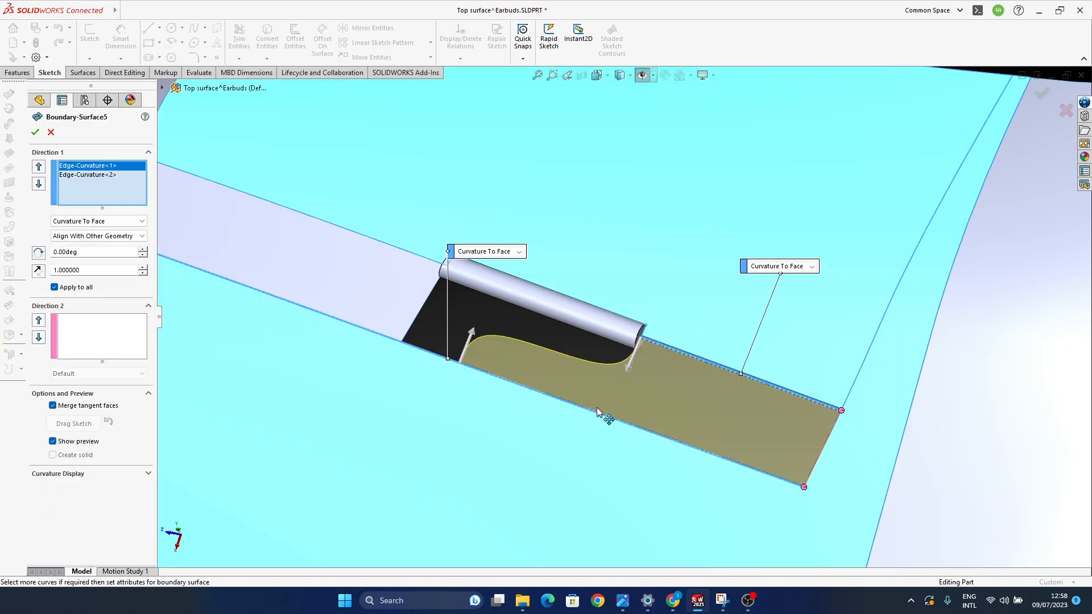
{"action": "left_click_drag", "start_coordinate": [606, 409], "coordinate": [603, 411]}
{"action": "middle_click_drag", "start_coordinate": [640, 466], "coordinate": [618, 451]}
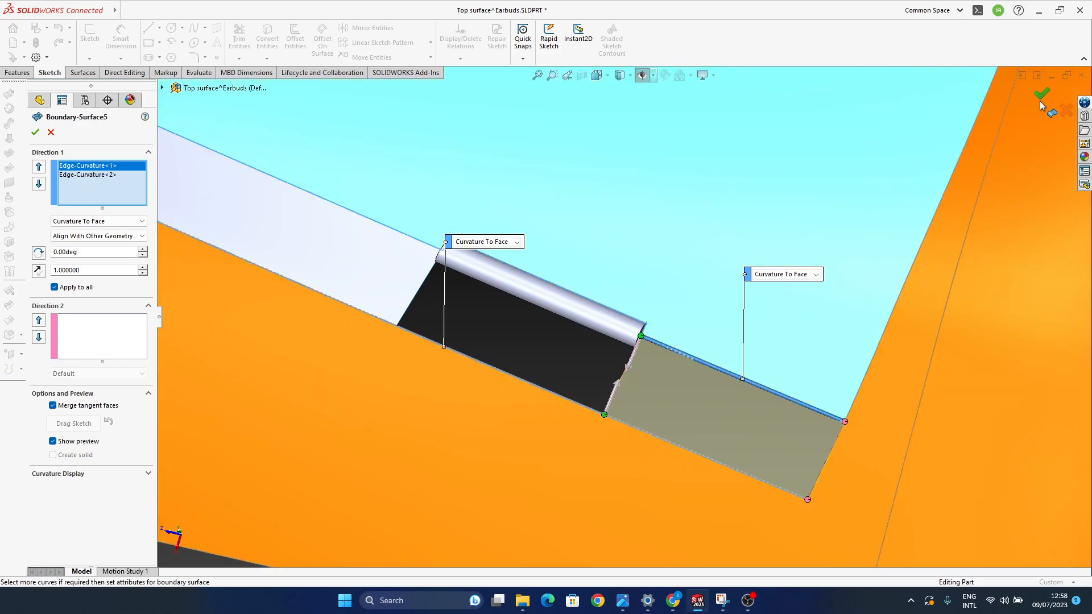
{"action": "key", "text": "Return"}
Step: Hide the swept surface lying along the panel's edge to expose the opening
{"action": "left_click", "coordinate": [603, 354]}
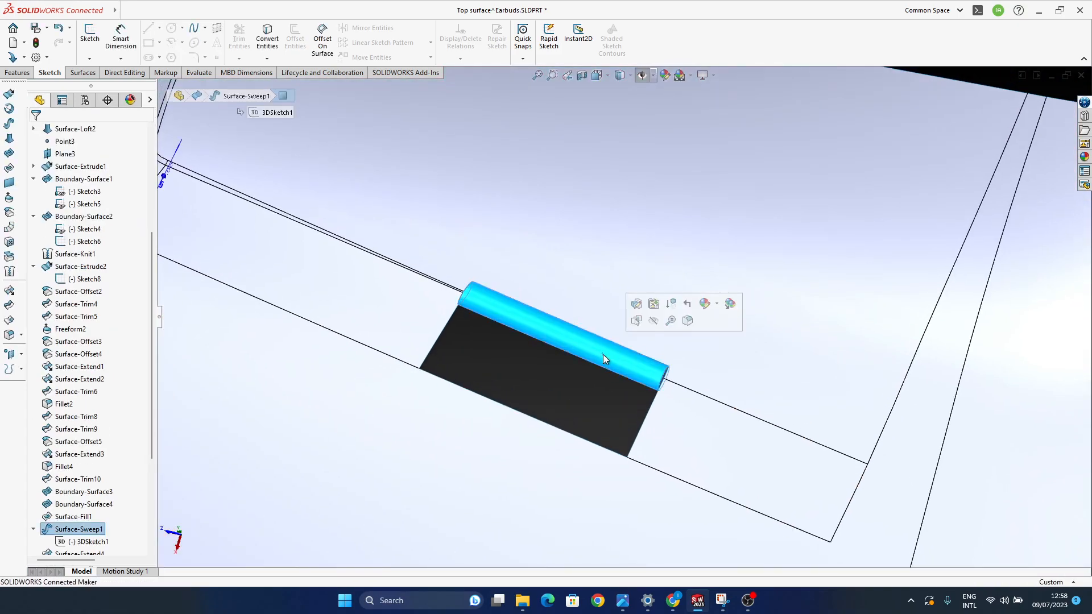
{"action": "left_click", "coordinate": [647, 323]}
{"action": "middle_click_drag", "start_coordinate": [638, 463], "coordinate": [483, 353]}
{"action": "middle_click_drag", "start_coordinate": [616, 443], "coordinate": [640, 502]}
{"action": "scroll", "coordinate": [620, 455], "scroll_direction": "up", "scroll_amount": 3}
{"action": "scroll", "coordinate": [560, 399], "scroll_direction": "down", "scroll_amount": 3}
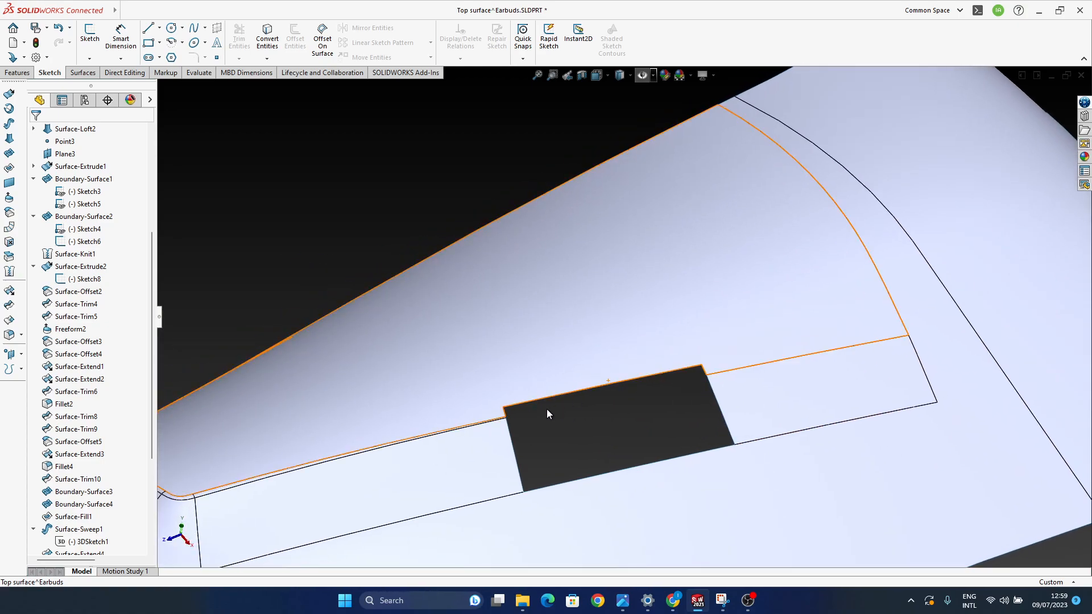
Step: Examine the widened opening's corners, its short end edges and how the fillet meets the neighbouring strips
{"action": "scroll", "coordinate": [547, 409], "scroll_direction": "down", "scroll_amount": 3}
{"action": "scroll", "coordinate": [625, 376], "scroll_direction": "up", "scroll_amount": 2}
{"action": "scroll", "coordinate": [586, 381], "scroll_direction": "down", "scroll_amount": 3}
{"action": "scroll", "coordinate": [546, 355], "scroll_direction": "down", "scroll_amount": 1}
{"action": "middle_click_drag", "start_coordinate": [596, 356], "coordinate": [492, 436], "text": "ctrl"}
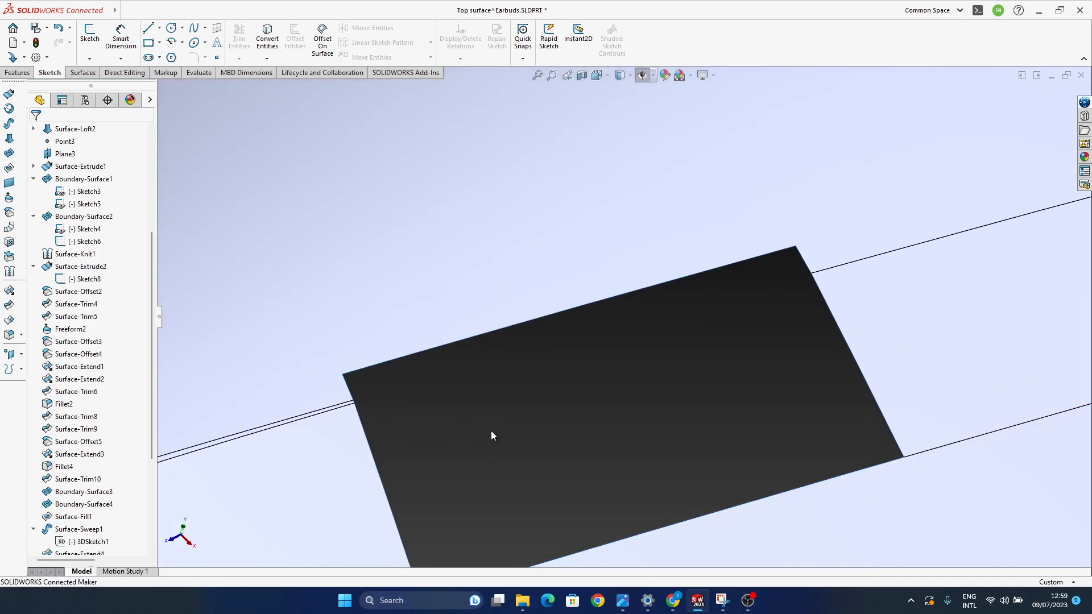
{"action": "scroll", "coordinate": [831, 279], "scroll_direction": "up", "scroll_amount": 5}
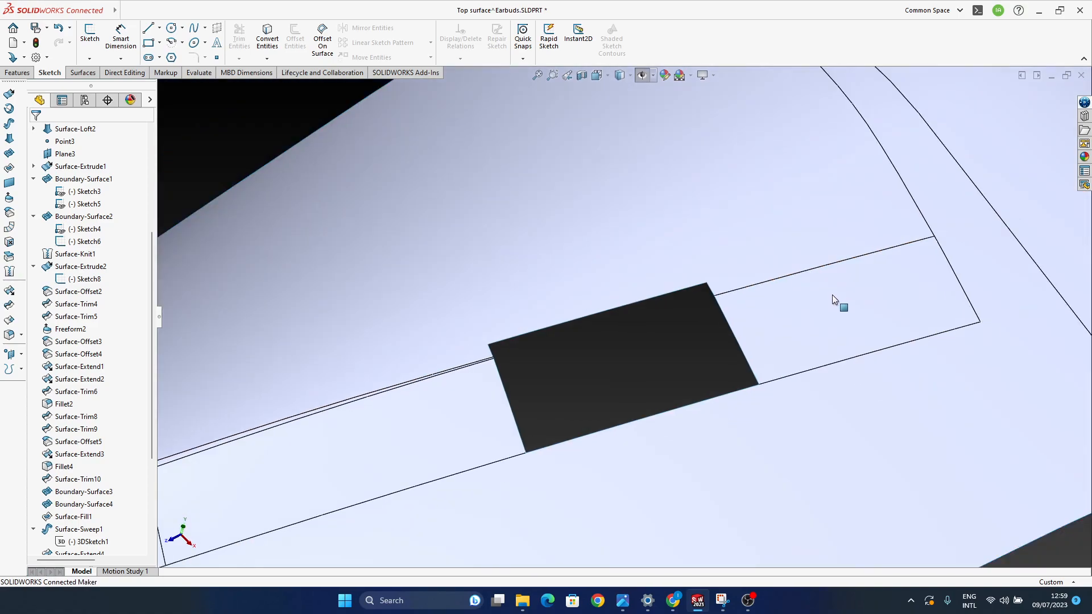
{"action": "scroll", "coordinate": [759, 302], "scroll_direction": "down", "scroll_amount": 1}
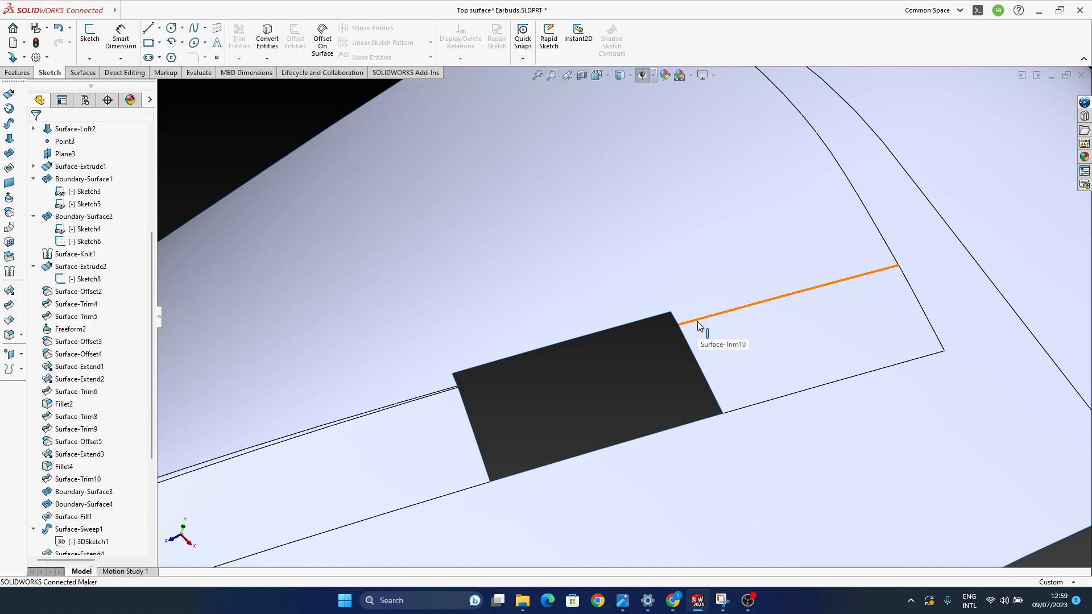
{"action": "scroll", "coordinate": [706, 323], "scroll_direction": "down", "scroll_amount": 3}
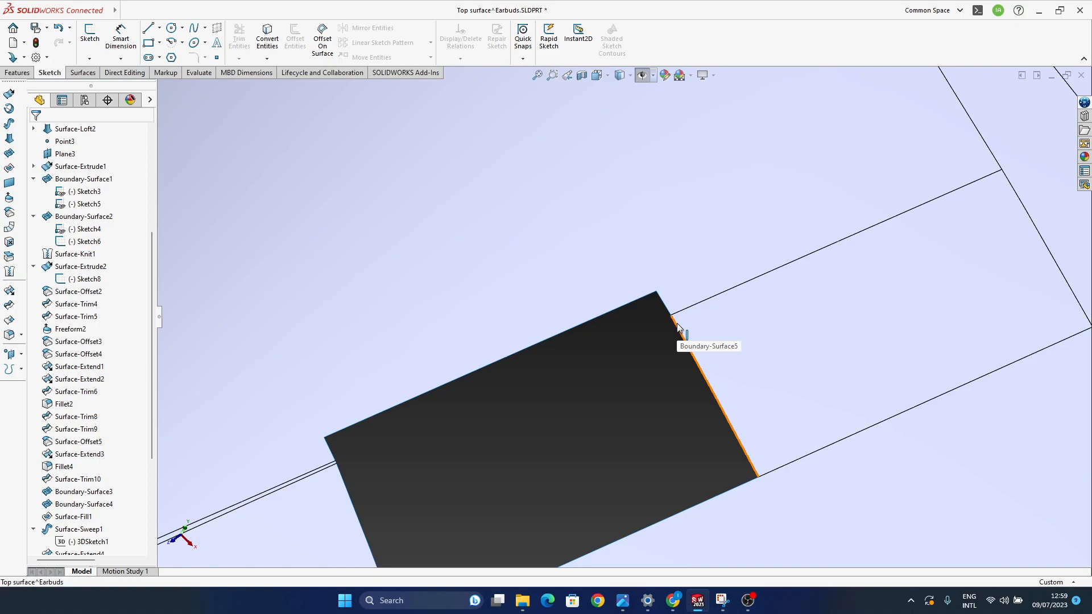
{"action": "scroll", "coordinate": [647, 321], "scroll_direction": "up", "scroll_amount": 1}
{"action": "scroll", "coordinate": [411, 424], "scroll_direction": "down", "scroll_amount": 1}
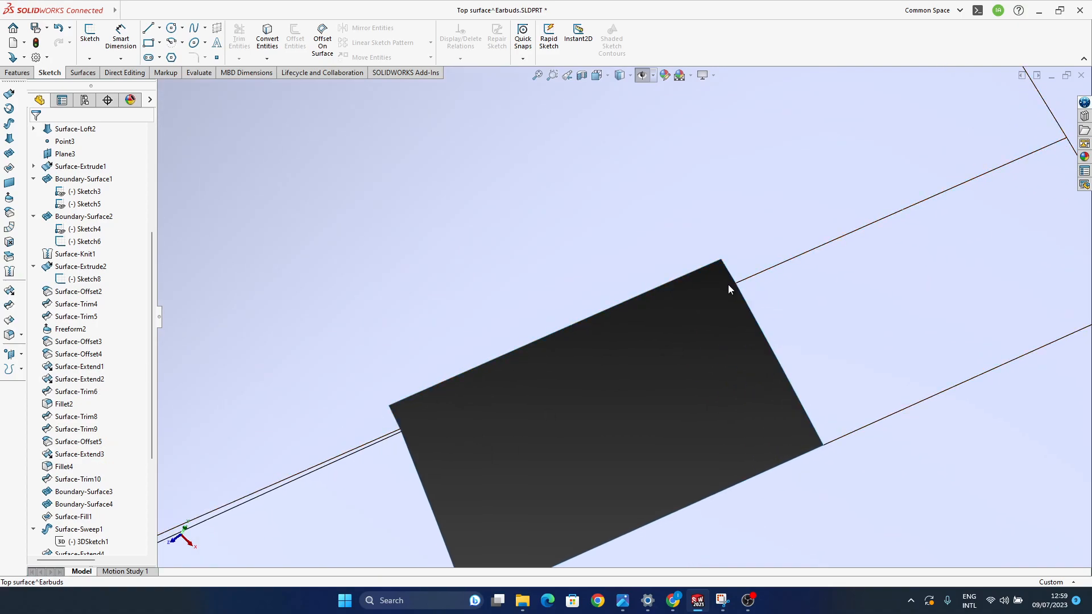
{"action": "middle_click_drag", "start_coordinate": [866, 242], "coordinate": [798, 264], "text": "ctrl"}
{"action": "scroll", "coordinate": [654, 311], "scroll_direction": "up", "scroll_amount": 3}
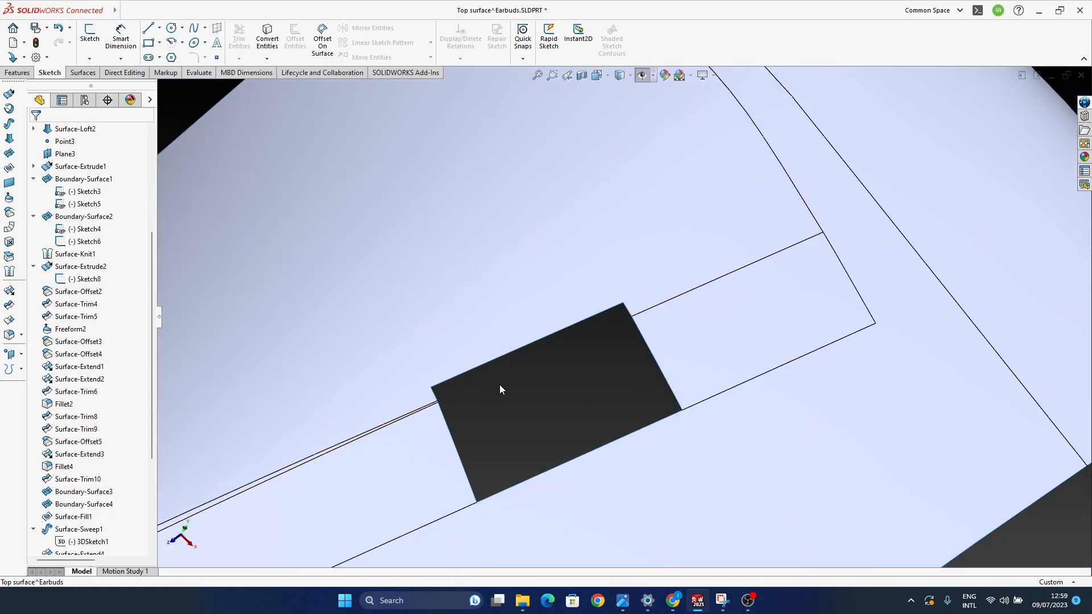
{"action": "middle_click_drag", "start_coordinate": [471, 399], "coordinate": [596, 336], "text": "ctrl"}
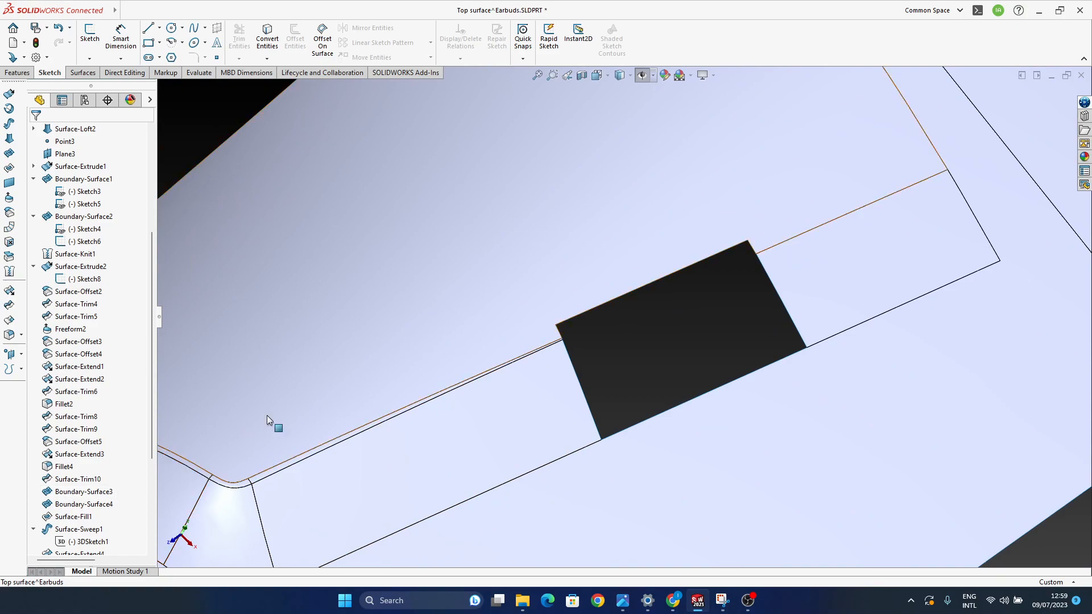
{"action": "middle_click_drag", "start_coordinate": [600, 335], "coordinate": [612, 366], "text": "ctrl"}
{"action": "scroll", "coordinate": [639, 347], "scroll_direction": "down", "scroll_amount": 3}
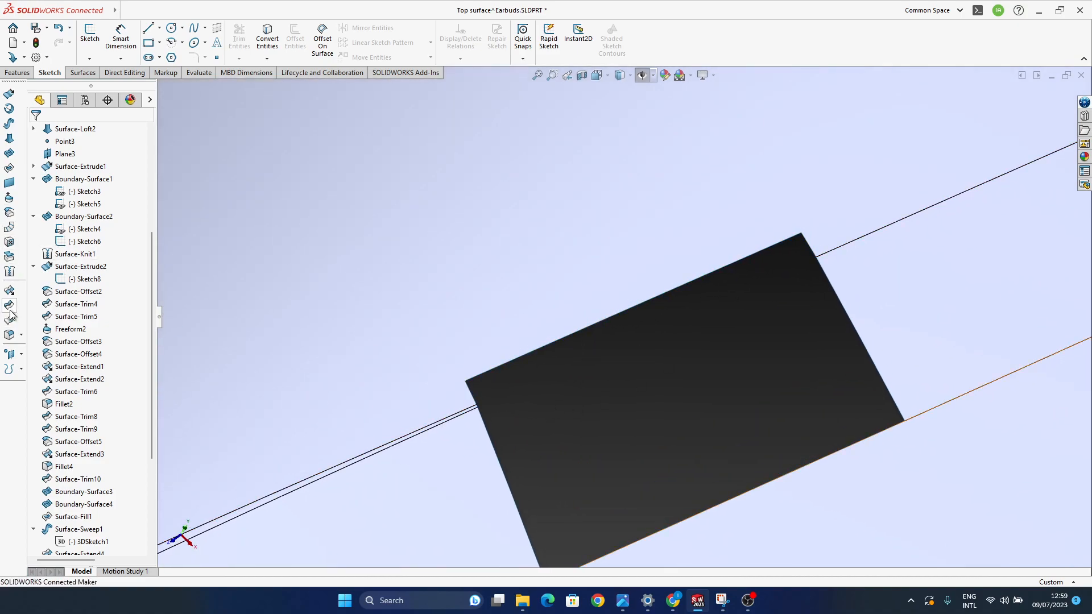
Step: Try to create a boundary surface between the short edges at the opening's two upper corners, with Curvature To Face at both ends
{"action": "left_click", "coordinate": [8, 155]}
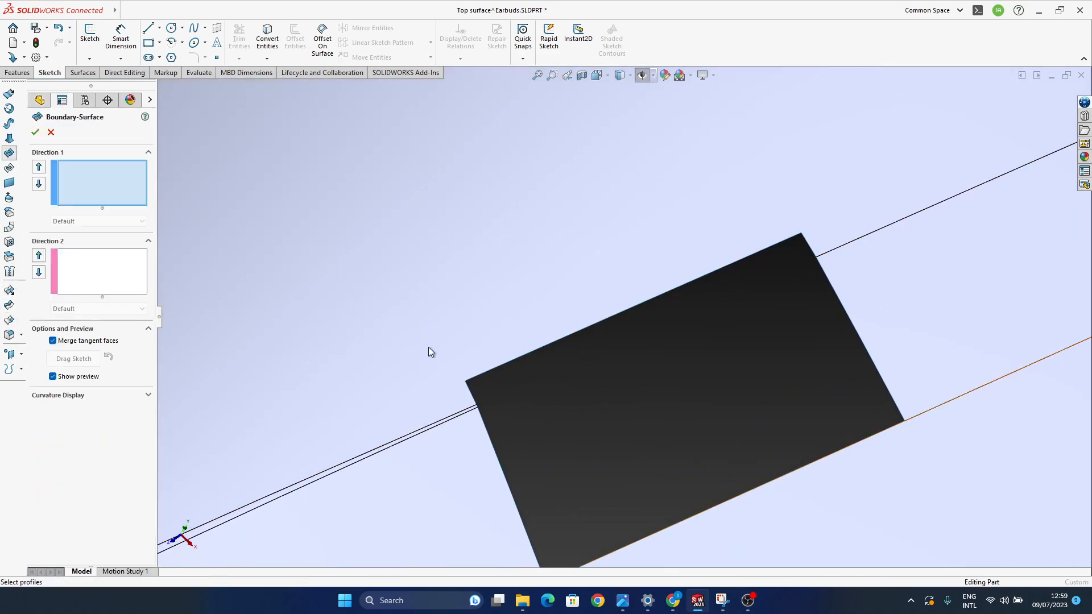
{"action": "left_click", "coordinate": [470, 391]}
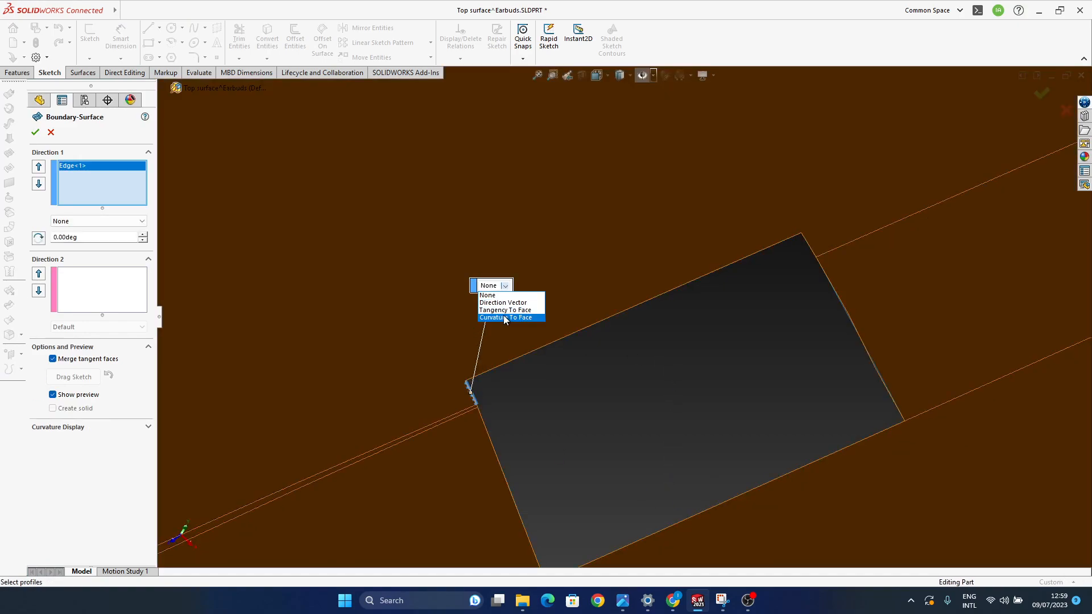
{"action": "left_click", "coordinate": [503, 315]}
{"action": "scroll", "coordinate": [633, 367], "scroll_direction": "down", "scroll_amount": 5}
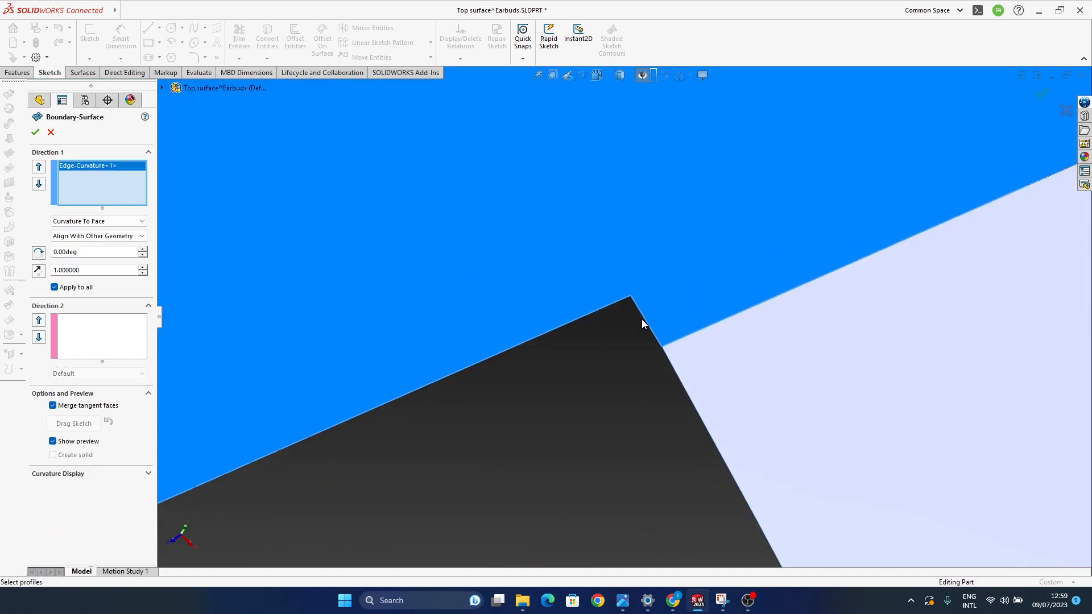
{"action": "left_click", "coordinate": [646, 321]}
{"action": "left_click", "coordinate": [682, 215]}
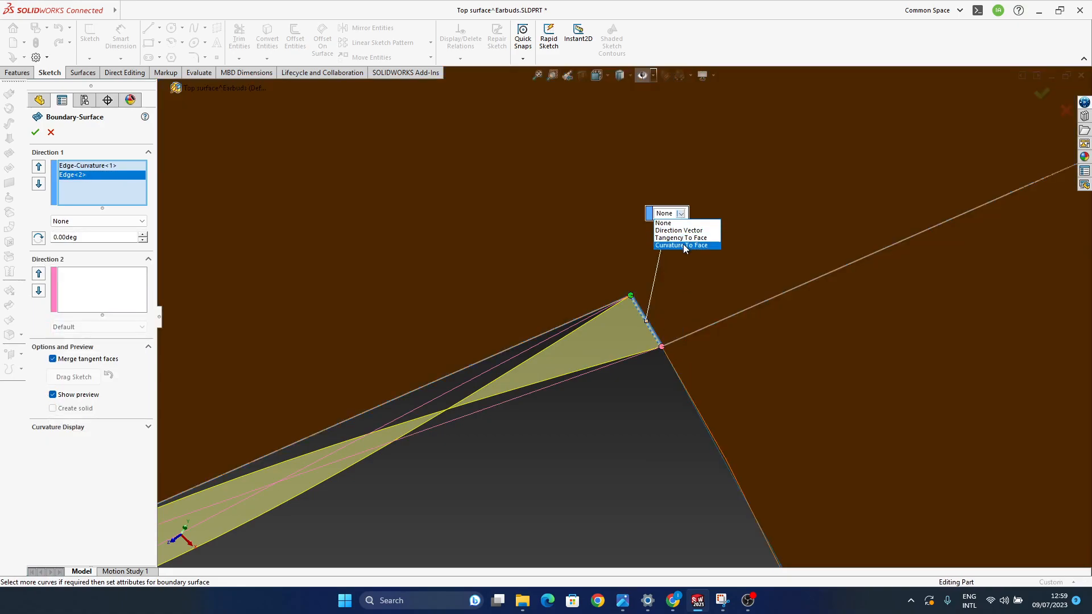
{"action": "left_click", "coordinate": [684, 244]}
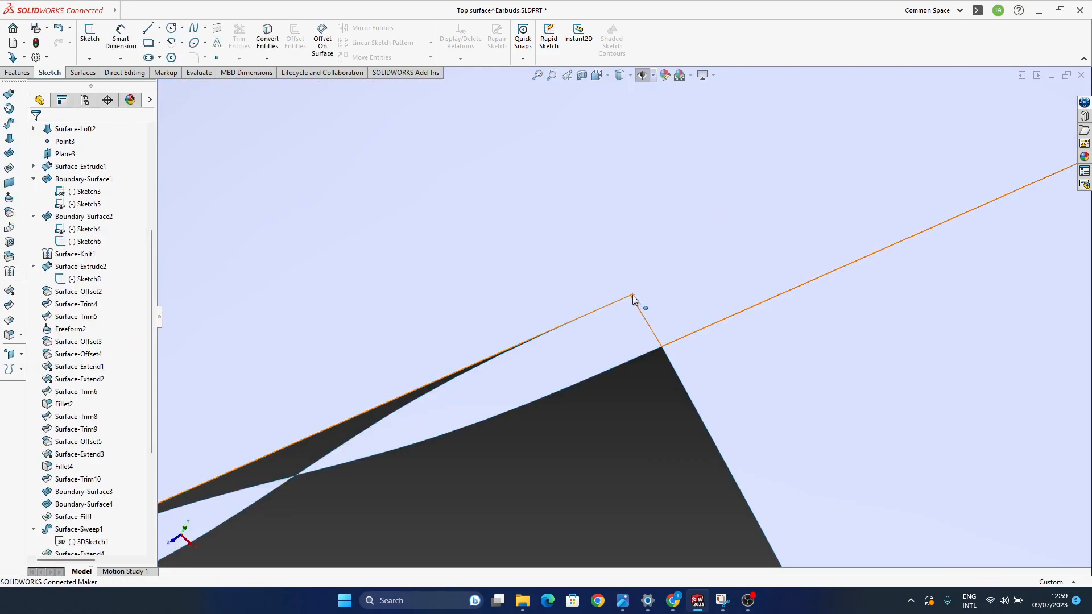
Step: Delete the twisted boundary surface spanning the opening
{"action": "left_click", "coordinate": [521, 364]}
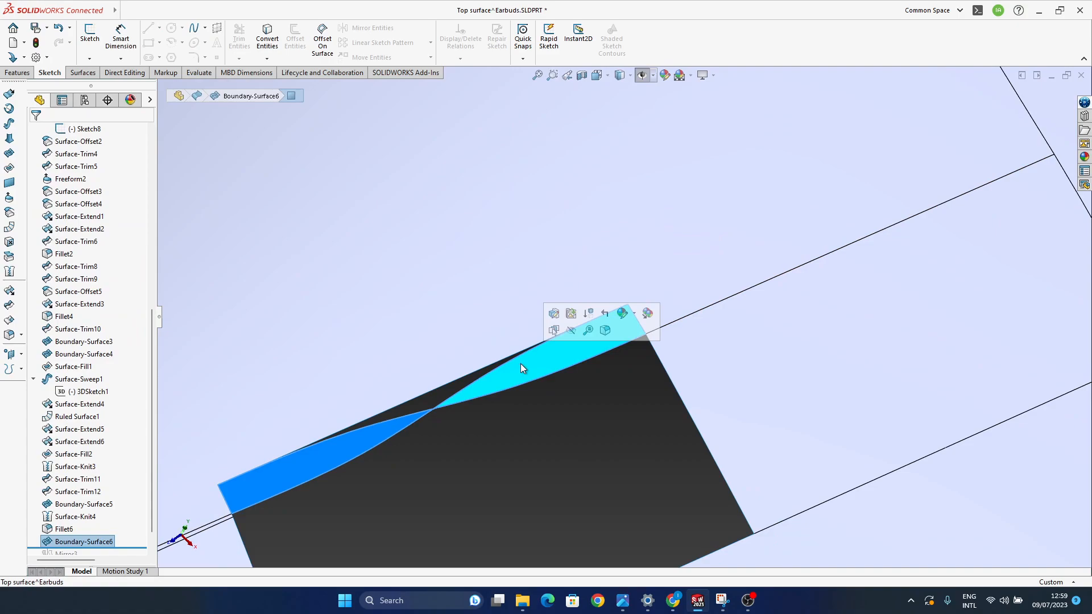
{"action": "key", "text": "Delete"}
{"action": "left_click", "coordinate": [616, 243]}
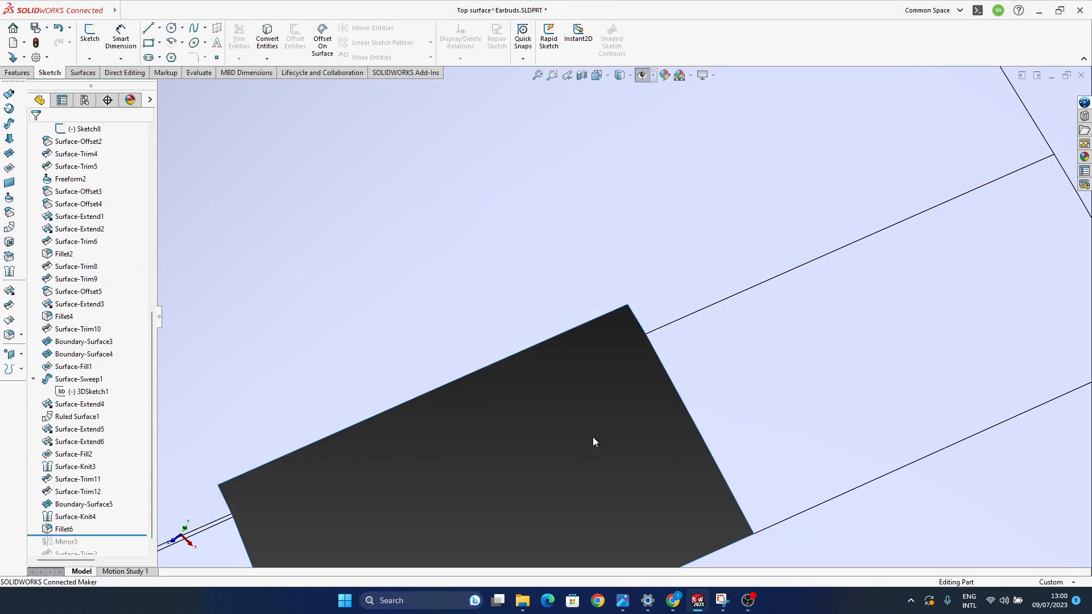
Step: Set up a boundary surface between the opening's two short upper corner edges with Curvature To Face on both, and activate Direction 2 curve selection
{"action": "left_click", "coordinate": [9, 154]}
{"action": "left_click", "coordinate": [626, 309]}
{"action": "scroll", "coordinate": [635, 312], "scroll_direction": "down", "scroll_amount": 1}
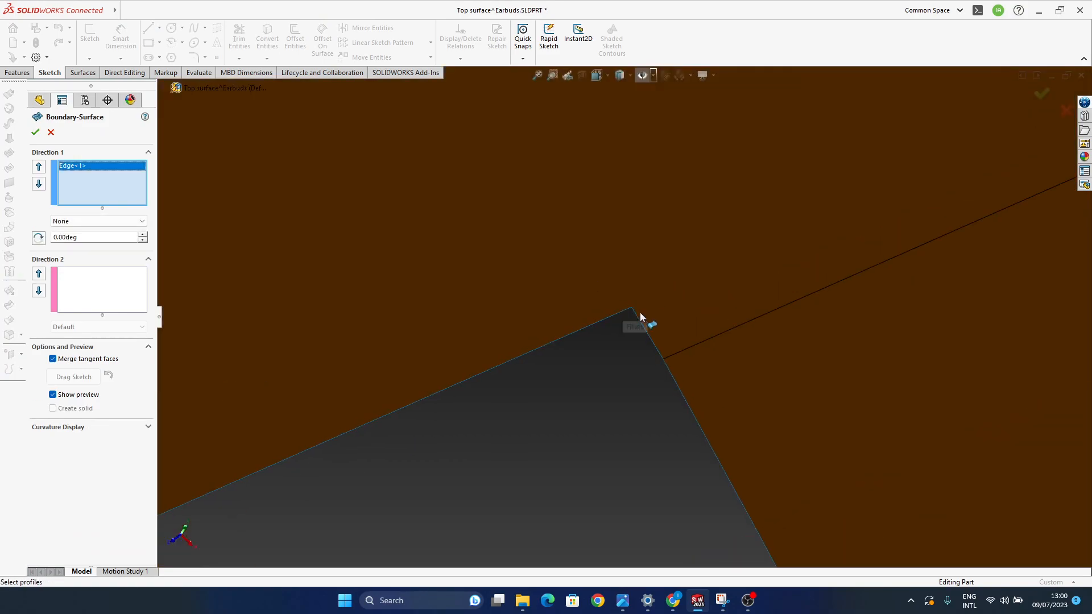
{"action": "left_click", "coordinate": [647, 331]}
{"action": "scroll", "coordinate": [626, 342], "scroll_direction": "up", "scroll_amount": 2}
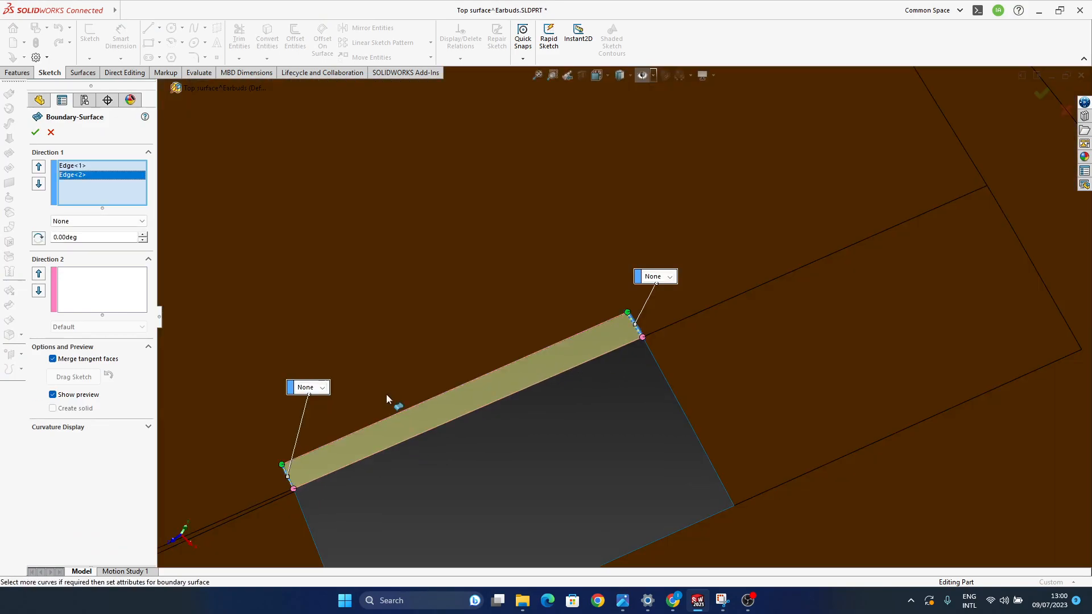
{"action": "middle_click_drag", "start_coordinate": [387, 400], "coordinate": [503, 349], "text": "ctrl"}
{"action": "left_click", "coordinate": [434, 337]}
{"action": "left_click", "coordinate": [435, 369]}
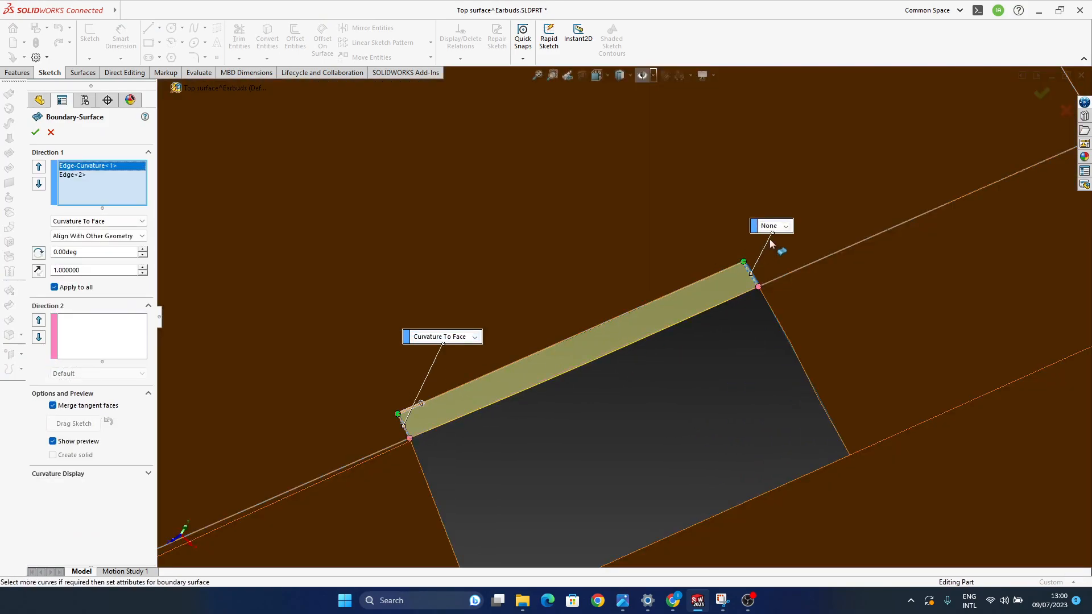
{"action": "left_click", "coordinate": [785, 259]}
{"action": "middle_click_drag", "start_coordinate": [536, 401], "coordinate": [572, 382], "text": "ctrl"}
{"action": "left_click", "coordinate": [91, 340]}
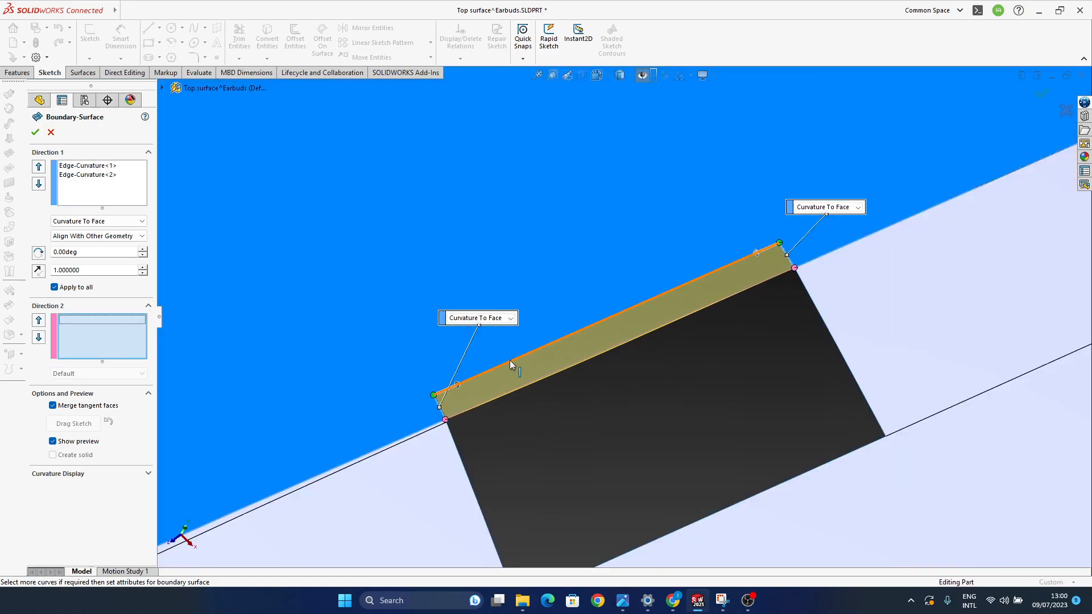
Step: Add the long outer edge of the narrow strip as Direction 2 with Curvature To Face and accept the boundary surface
{"action": "left_click", "coordinate": [509, 360]}
{"action": "left_click", "coordinate": [642, 211]}
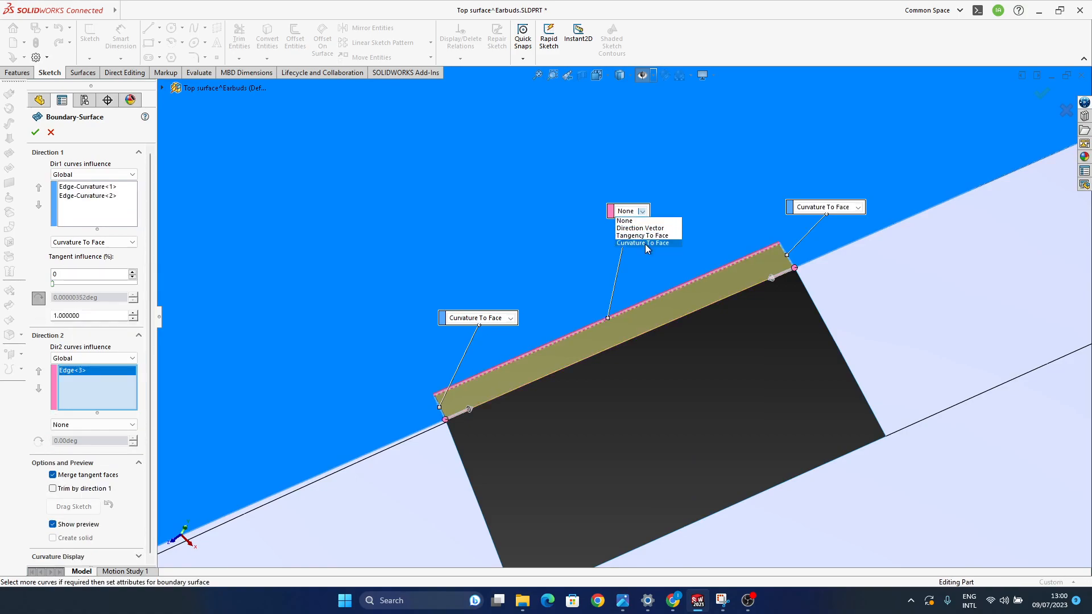
{"action": "left_click", "coordinate": [646, 244]}
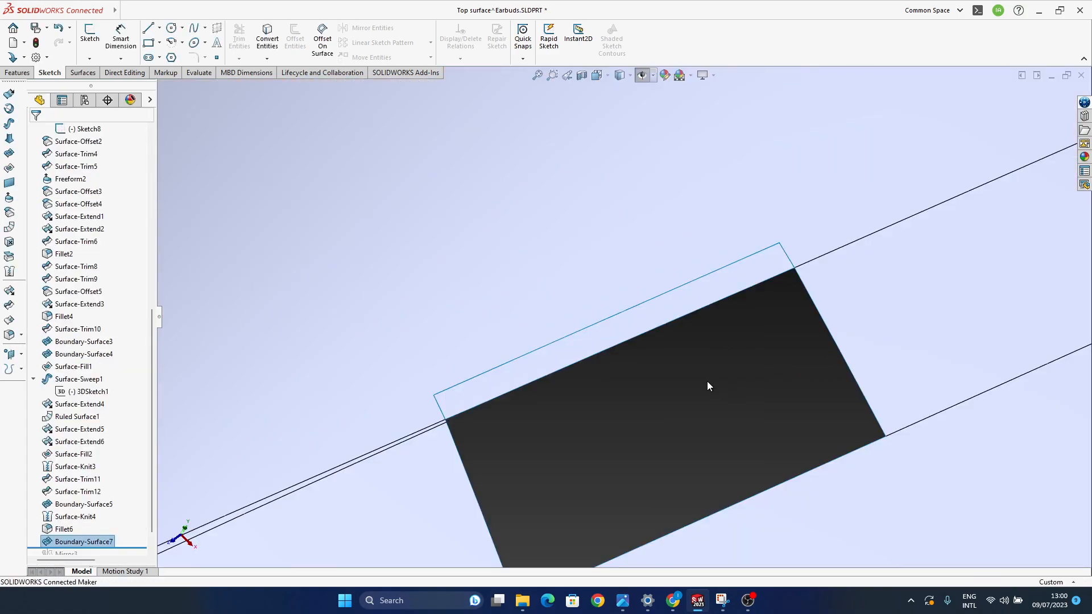
Step: Edit the new narrow boundary surface and move its end connector along the short side edge, away from the lower corner
{"action": "middle_click_drag", "start_coordinate": [463, 413], "coordinate": [416, 494]}
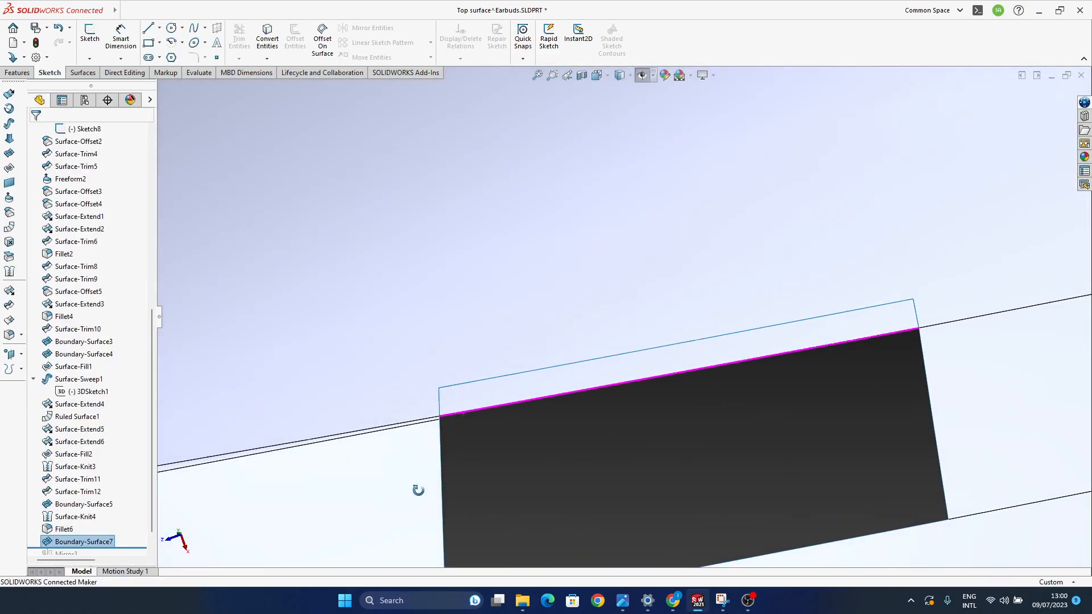
{"action": "scroll", "coordinate": [538, 366], "scroll_direction": "up", "scroll_amount": 6}
{"action": "scroll", "coordinate": [734, 316], "scroll_direction": "down", "scroll_amount": 4}
{"action": "scroll", "coordinate": [675, 337], "scroll_direction": "down", "scroll_amount": 5}
{"action": "left_click", "coordinate": [564, 308]}
{"action": "middle_click_drag", "start_coordinate": [641, 419], "coordinate": [704, 415]}
{"action": "left_click", "coordinate": [706, 401]}
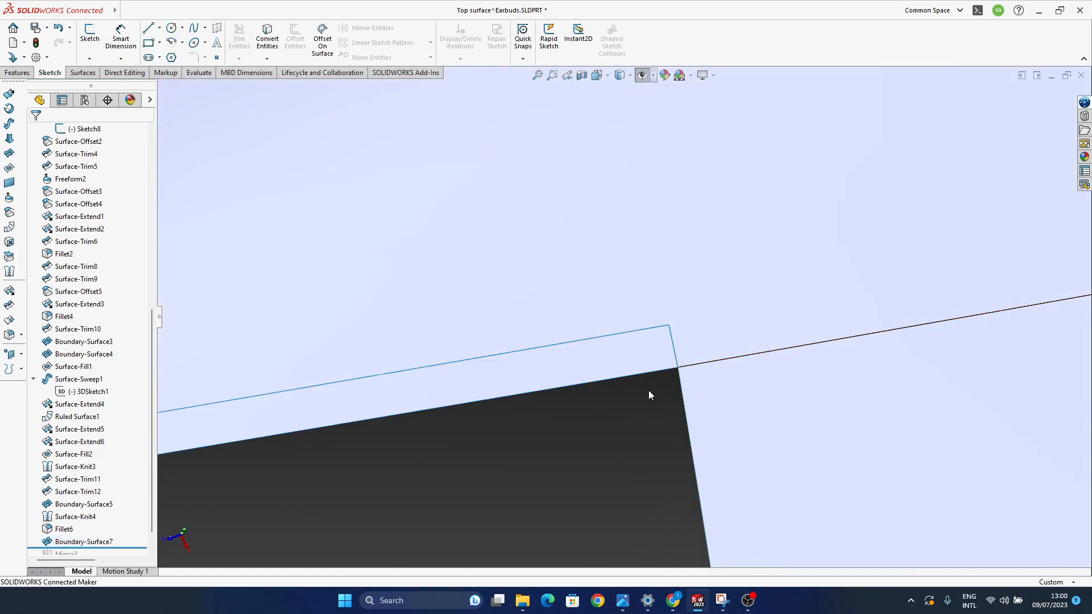
{"action": "left_click", "coordinate": [647, 354]}
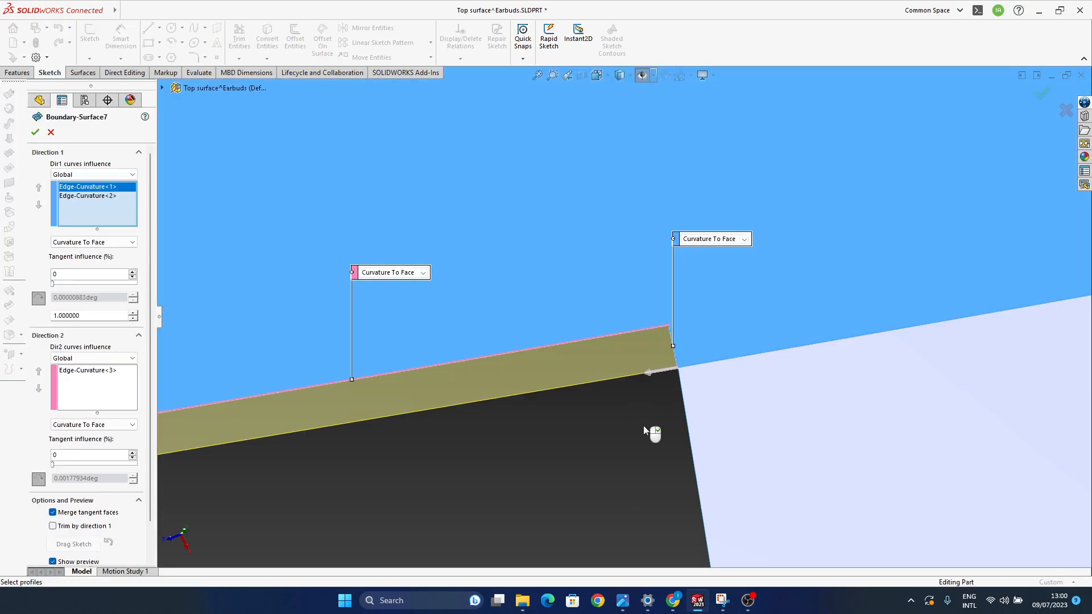
{"action": "scroll", "coordinate": [644, 428], "scroll_direction": "up", "scroll_amount": 5}
{"action": "middle_click_drag", "start_coordinate": [477, 441], "coordinate": [631, 399], "text": "ctrl"}
{"action": "scroll", "coordinate": [671, 297], "scroll_direction": "down", "scroll_amount": 3}
{"action": "middle_click_drag", "start_coordinate": [670, 297], "coordinate": [647, 401]}
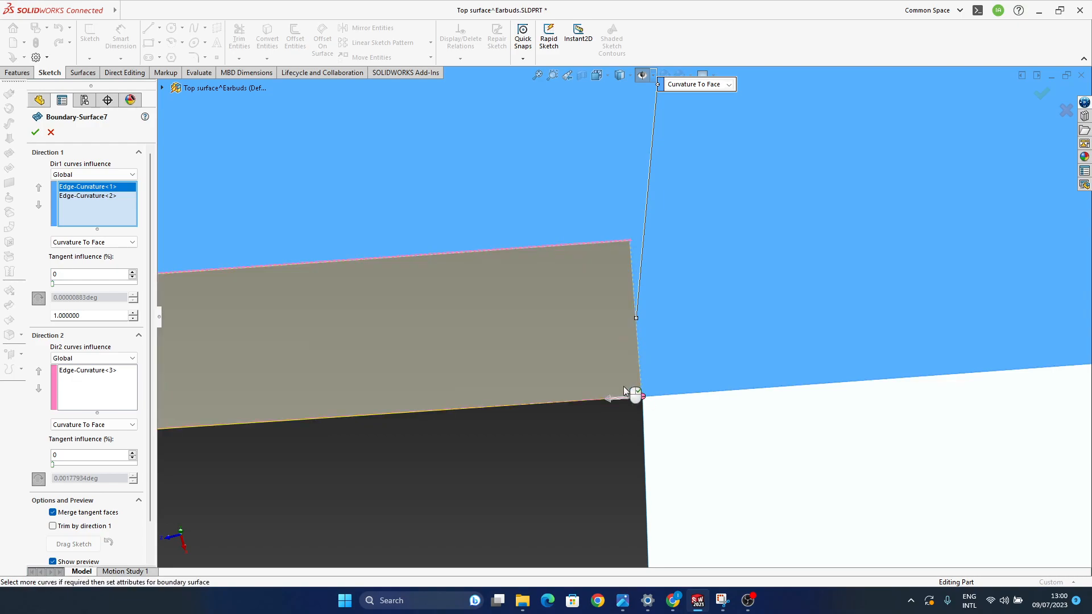
{"action": "left_click_drag", "start_coordinate": [643, 351], "coordinate": [642, 352]}
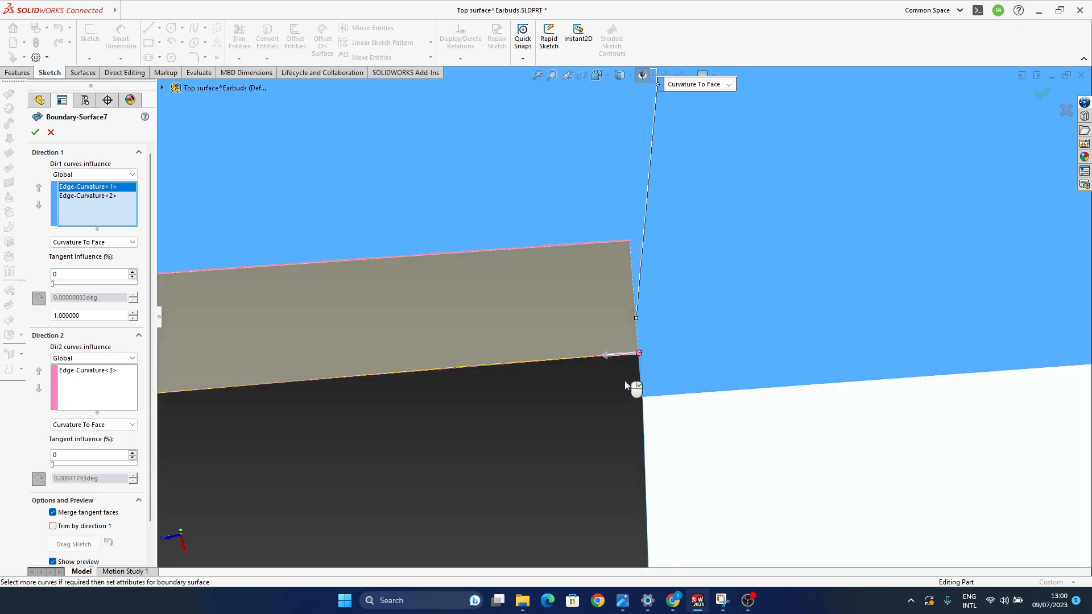
Step: Fine-tune the narrow surface's end connector to sit slightly above the lower corner, and accept the edited boundary surface
{"action": "scroll", "coordinate": [633, 381], "scroll_direction": "up", "scroll_amount": 6}
{"action": "middle_click_drag", "start_coordinate": [499, 374], "coordinate": [678, 449], "text": "ctrl"}
{"action": "scroll", "coordinate": [896, 401], "scroll_direction": "down", "scroll_amount": 4}
{"action": "middle_click_drag", "start_coordinate": [896, 401], "coordinate": [682, 330], "text": "ctrl"}
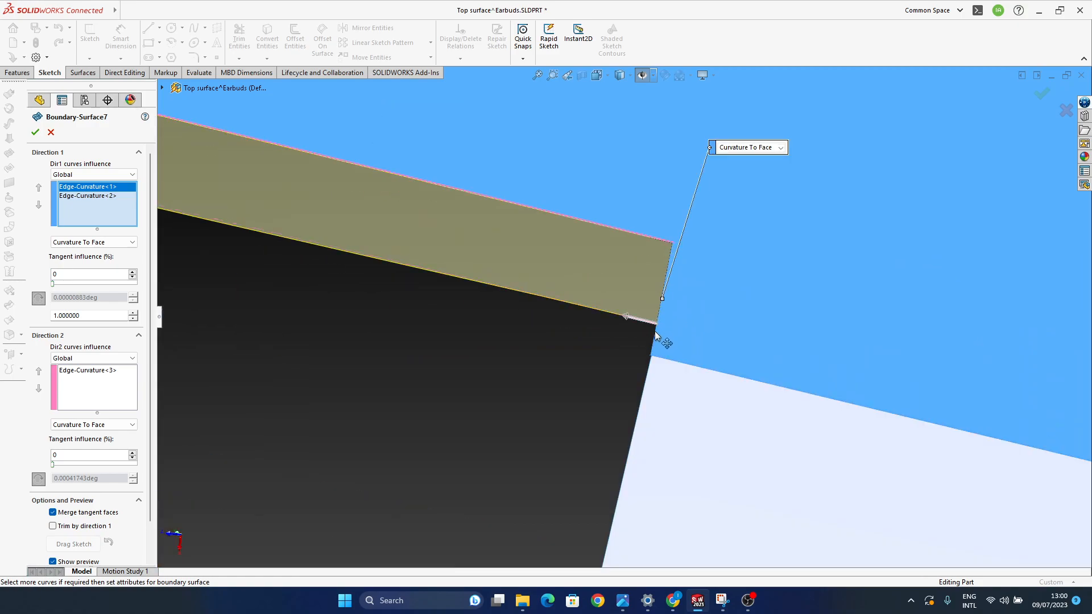
{"action": "scroll", "coordinate": [649, 356], "scroll_direction": "up", "scroll_amount": 5}
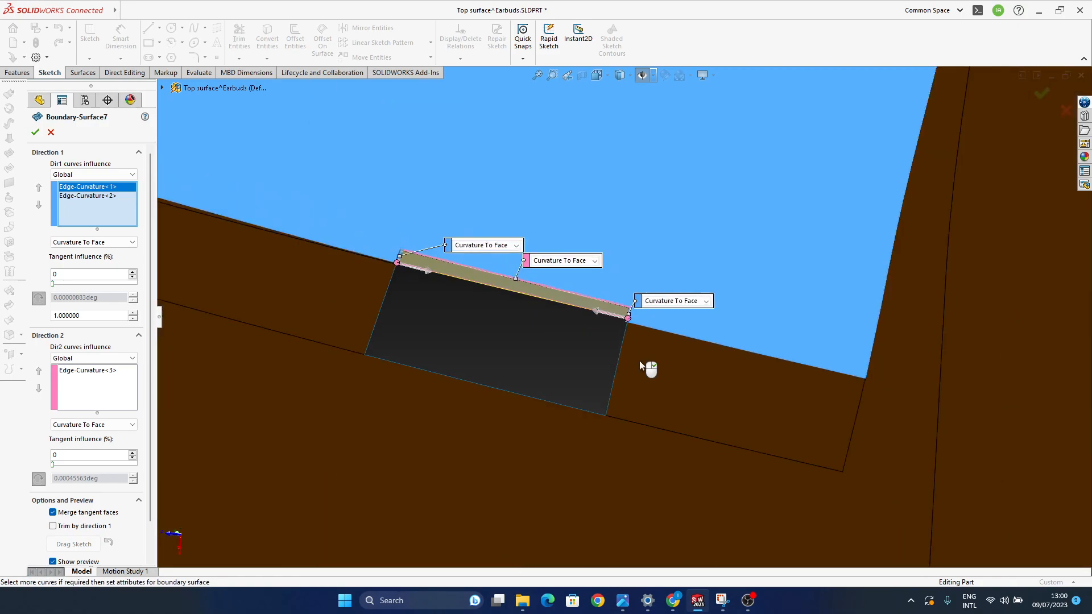
{"action": "scroll", "coordinate": [619, 347], "scroll_direction": "down", "scroll_amount": 5}
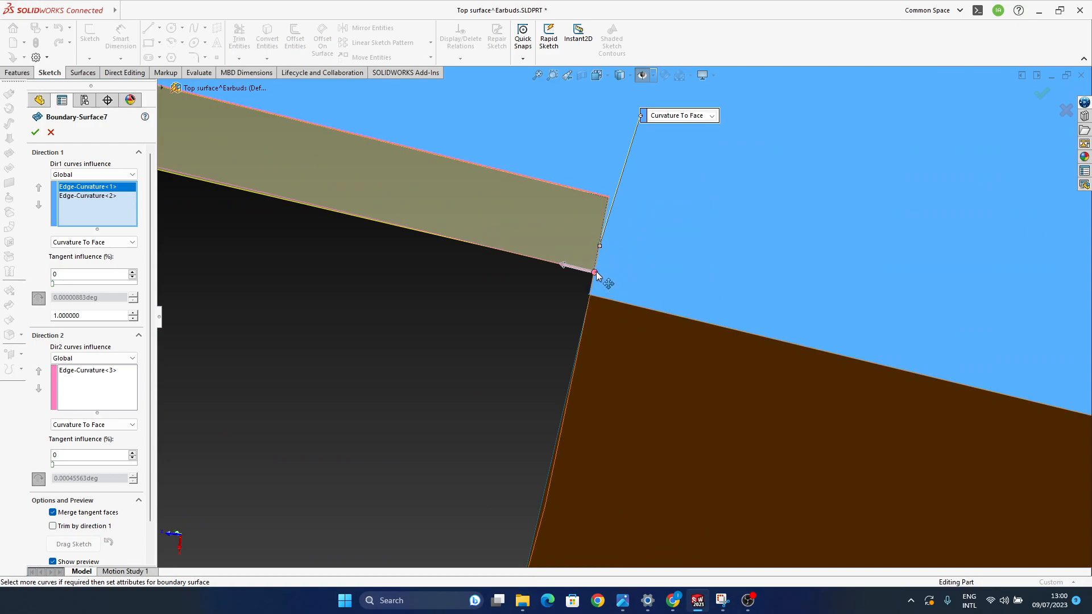
{"action": "left_click_drag", "start_coordinate": [596, 283], "coordinate": [595, 291]}
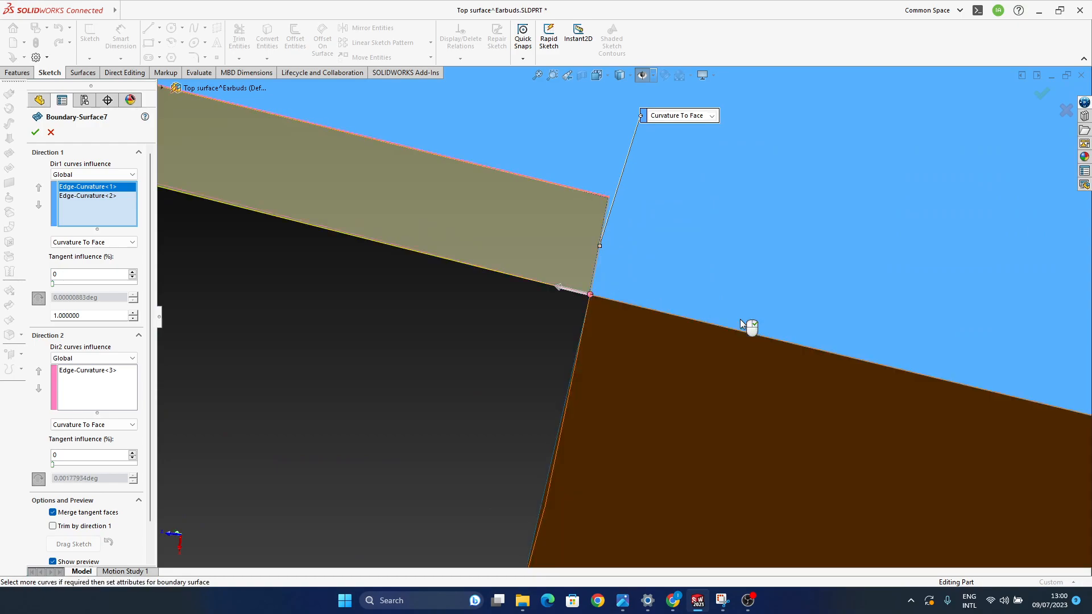
{"action": "left_click_drag", "start_coordinate": [595, 277], "coordinate": [595, 273]}
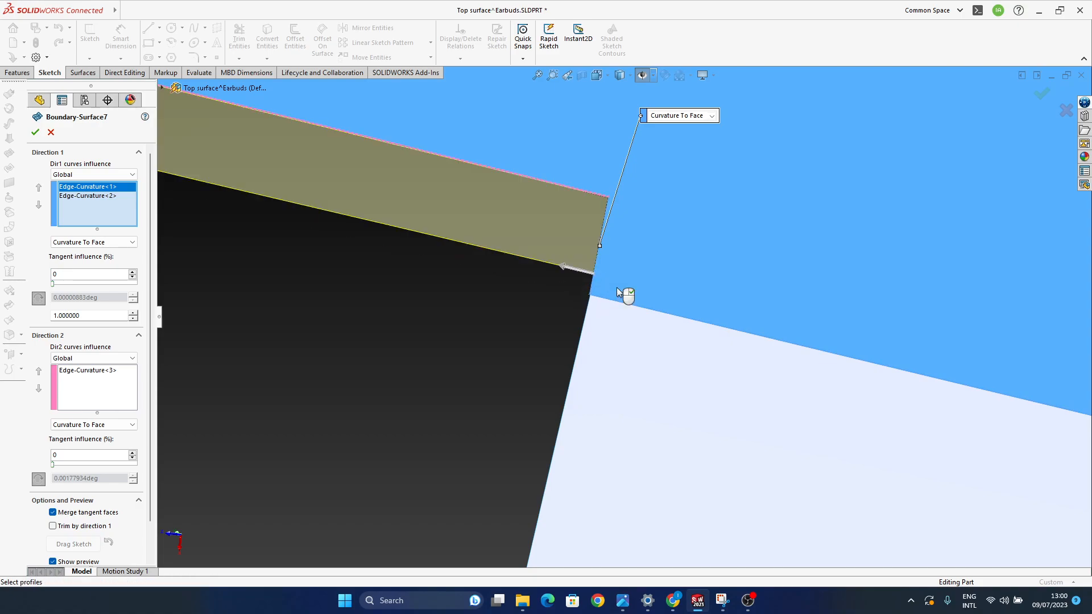
{"action": "left_click", "coordinate": [1044, 94]}
Step: Start a boundary surface across the remaining gap using its two short side edges as Direction 1, both with Curvature To Face
{"action": "scroll", "coordinate": [708, 262], "scroll_direction": "up", "scroll_amount": 5}
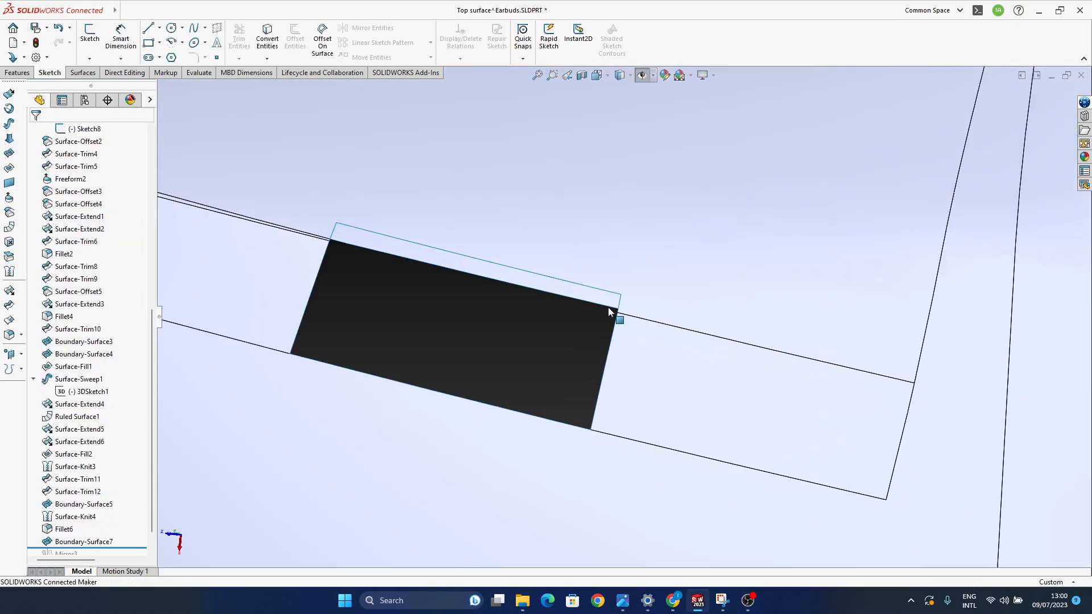
{"action": "scroll", "coordinate": [555, 316], "scroll_direction": "down", "scroll_amount": 1}
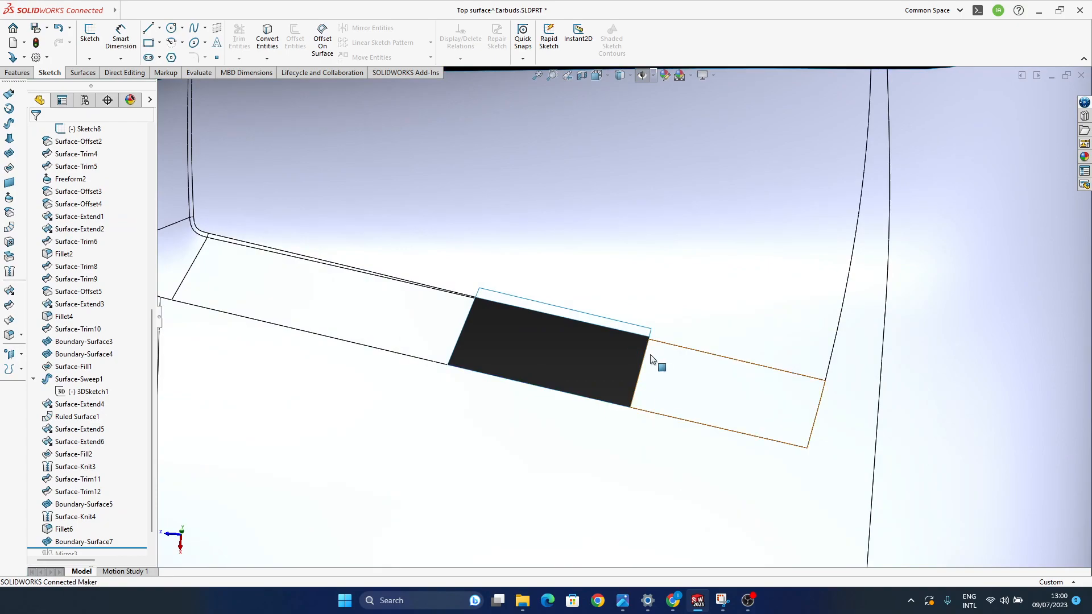
{"action": "scroll", "coordinate": [651, 360], "scroll_direction": "down", "scroll_amount": 4}
{"action": "middle_click_drag", "start_coordinate": [727, 340], "coordinate": [786, 425], "text": "ctrl"}
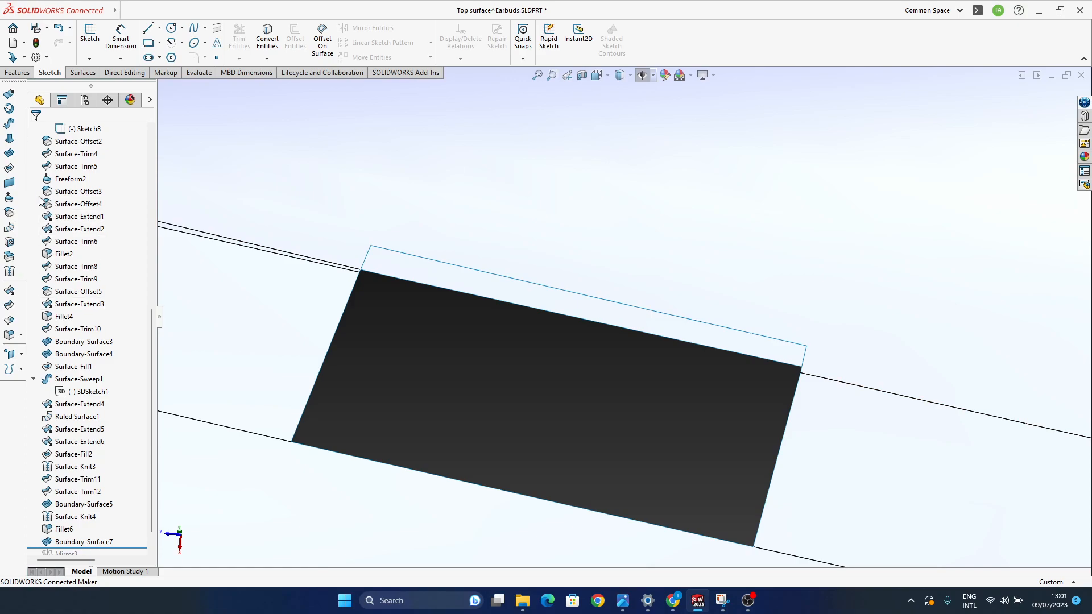
{"action": "left_click", "coordinate": [9, 154]}
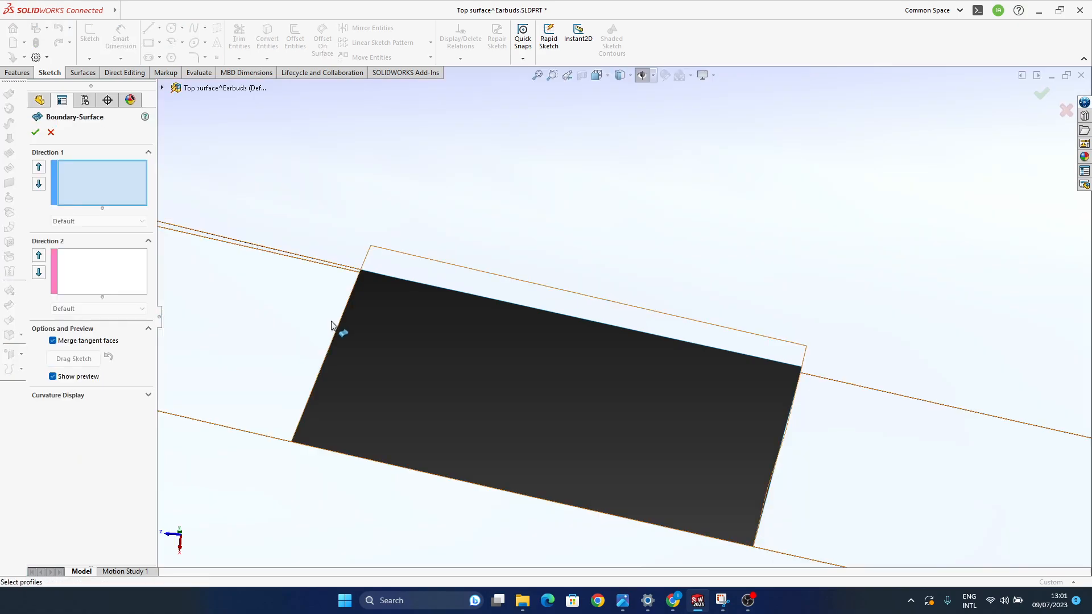
{"action": "left_click", "coordinate": [333, 339]}
{"action": "left_click", "coordinate": [359, 251]}
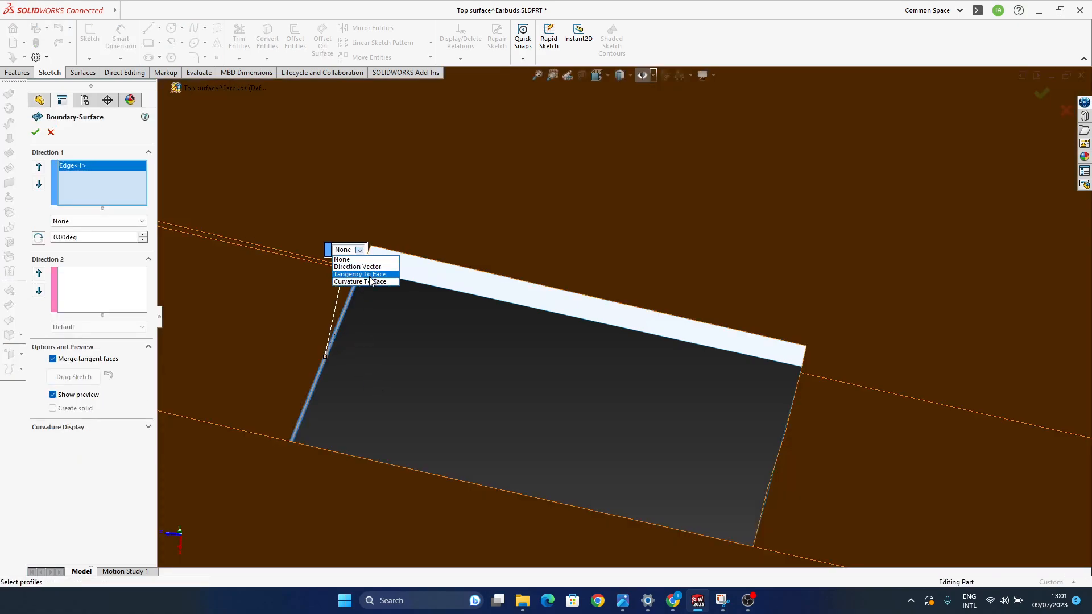
{"action": "left_click", "coordinate": [358, 273]}
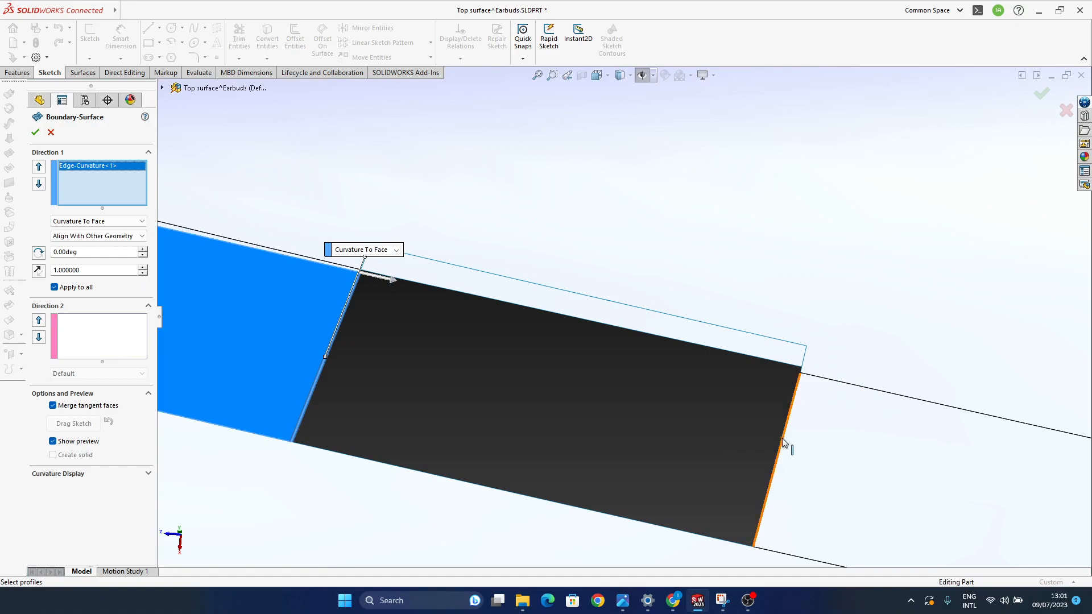
{"action": "left_click", "coordinate": [782, 439]}
{"action": "left_click", "coordinate": [809, 539]}
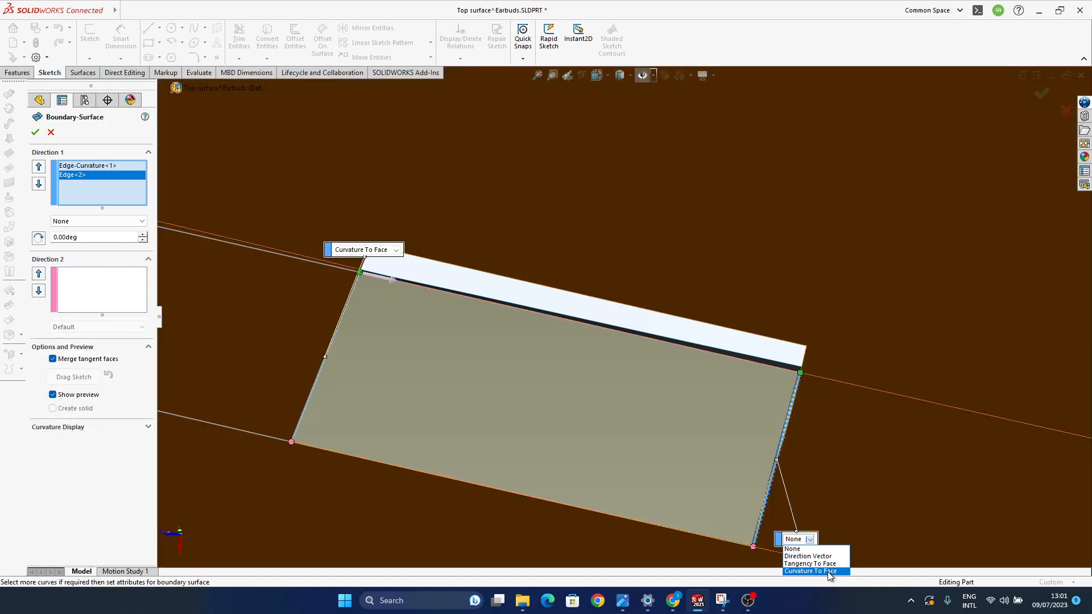
{"action": "left_click", "coordinate": [810, 571]}
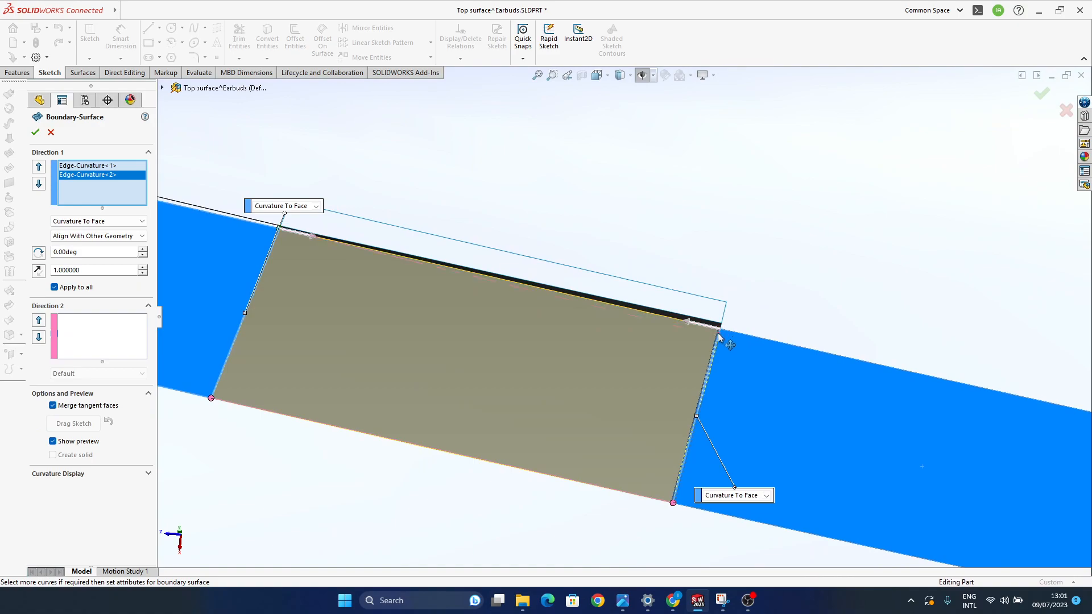
Step: Adjust the upper connector on the second side edge so it sits just below the corner beside the narrow strip
{"action": "left_click_drag", "start_coordinate": [717, 343], "coordinate": [717, 343]}
{"action": "middle_click_drag", "start_coordinate": [671, 362], "coordinate": [697, 382]}
{"action": "left_click_drag", "start_coordinate": [718, 343], "coordinate": [719, 335]}
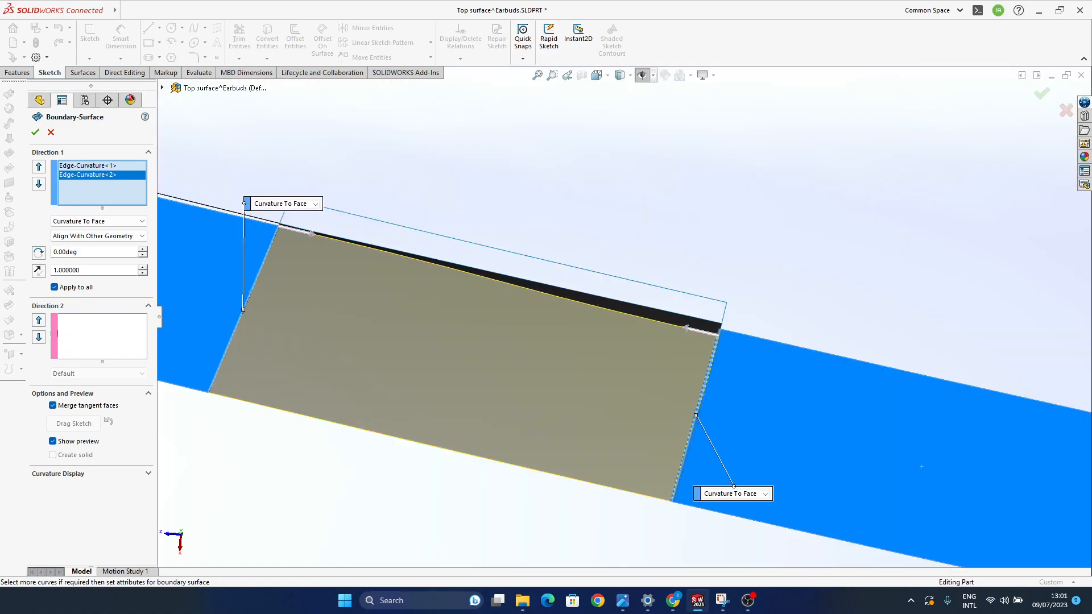
{"action": "scroll", "coordinate": [718, 343], "scroll_direction": "down", "scroll_amount": 3}
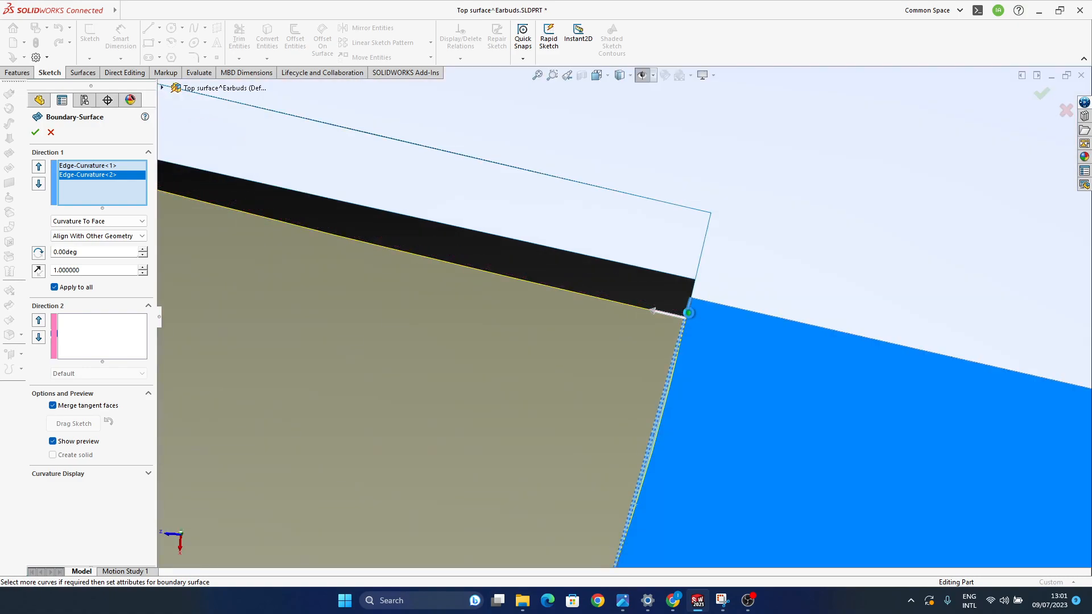
{"action": "left_click_drag", "start_coordinate": [689, 313], "coordinate": [691, 298]}
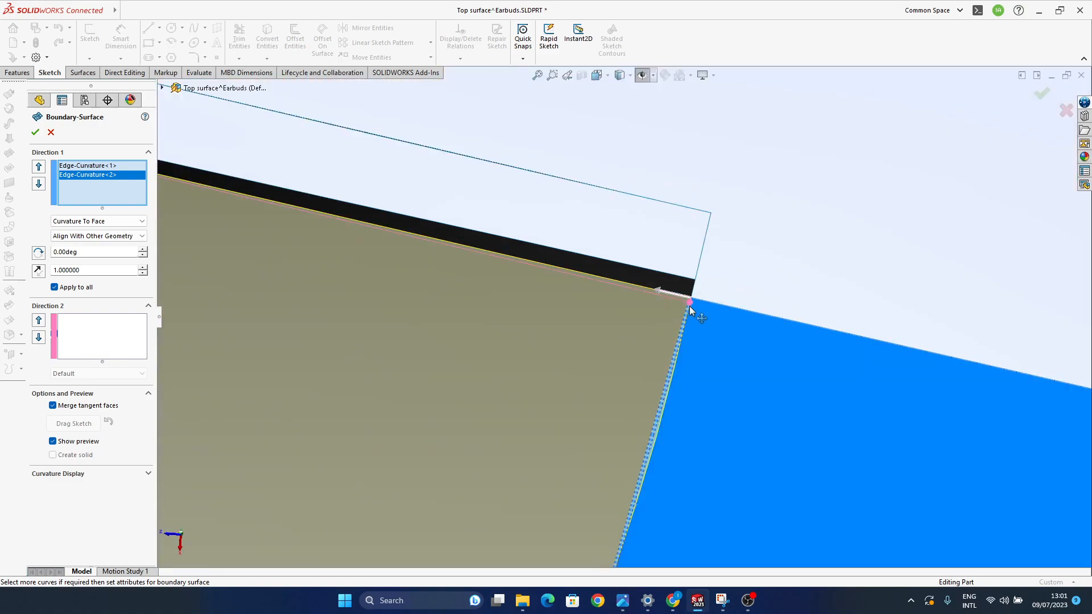
{"action": "scroll", "coordinate": [682, 364], "scroll_direction": "up", "scroll_amount": 3}
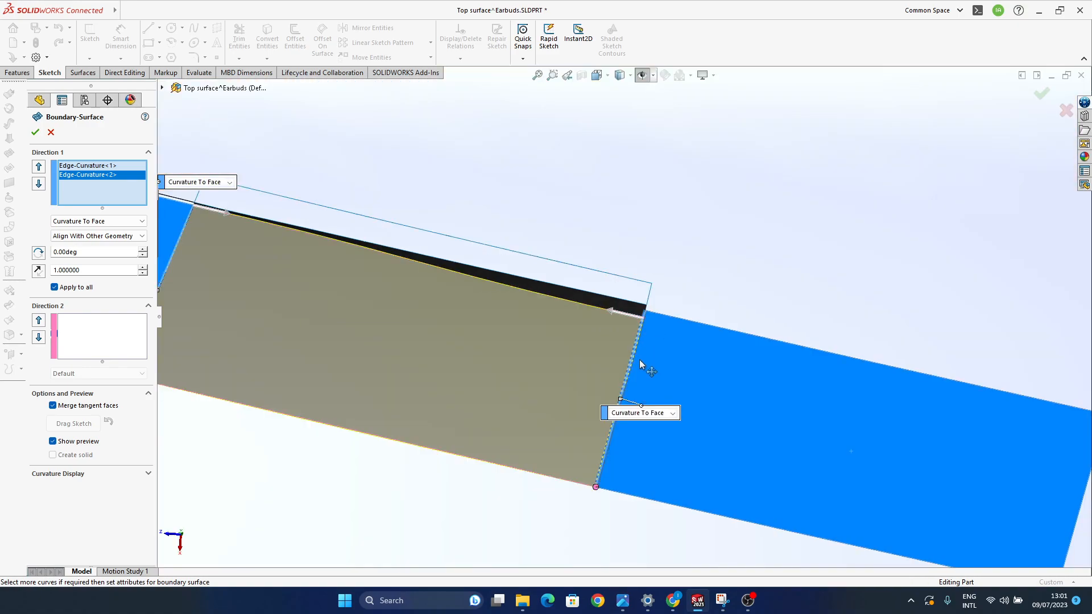
{"action": "middle_click_drag", "start_coordinate": [640, 356], "coordinate": [667, 347]}
{"action": "middle_click_drag", "start_coordinate": [667, 347], "coordinate": [772, 340], "text": "ctrl"}
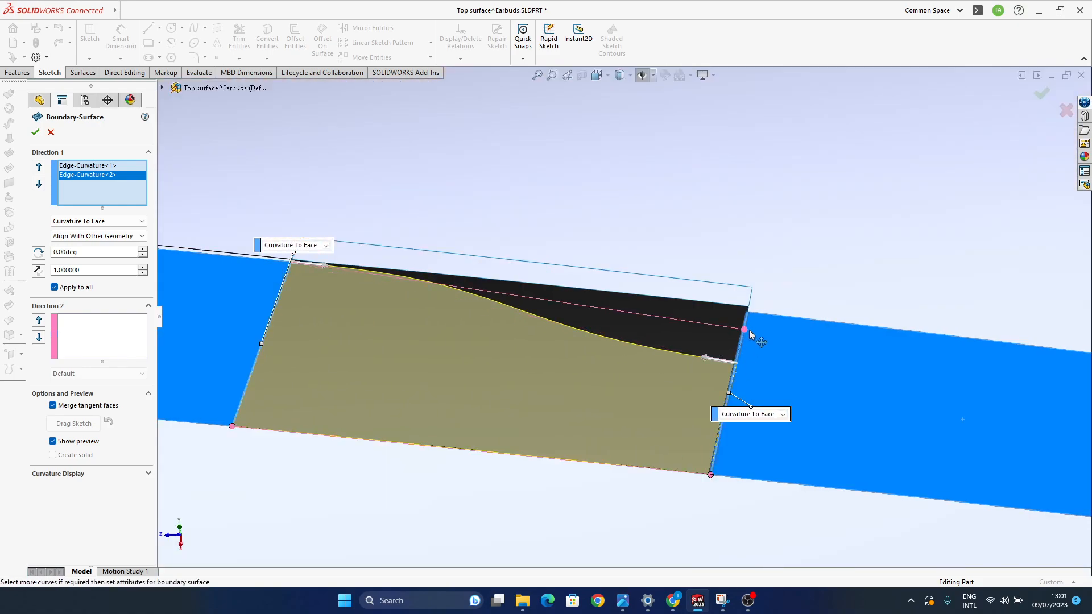
{"action": "scroll", "coordinate": [745, 330], "scroll_direction": "down", "scroll_amount": 5}
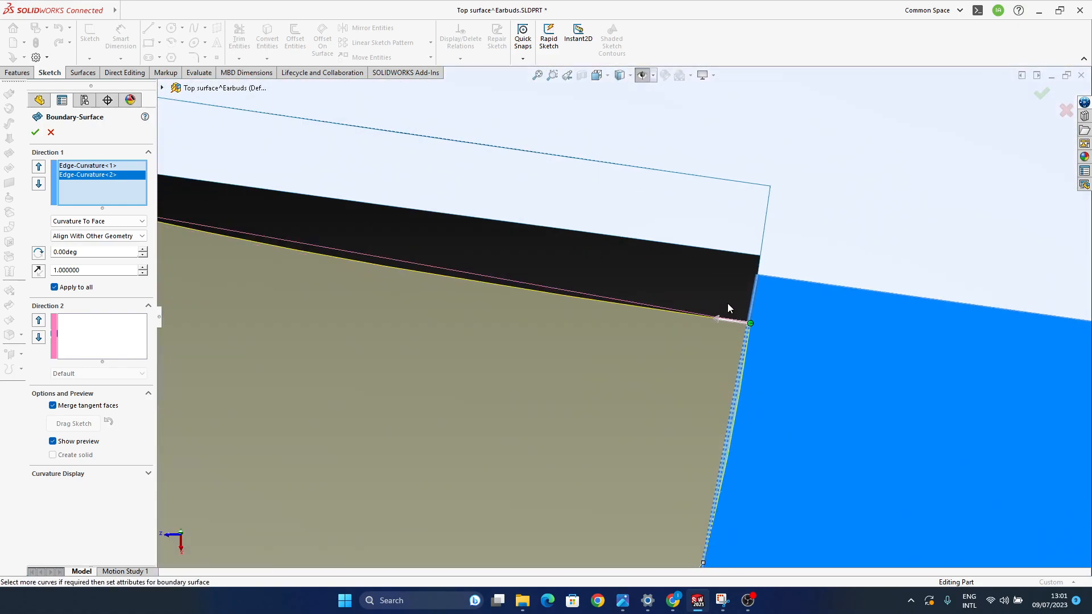
{"action": "left_click_drag", "start_coordinate": [739, 326], "coordinate": [744, 295]}
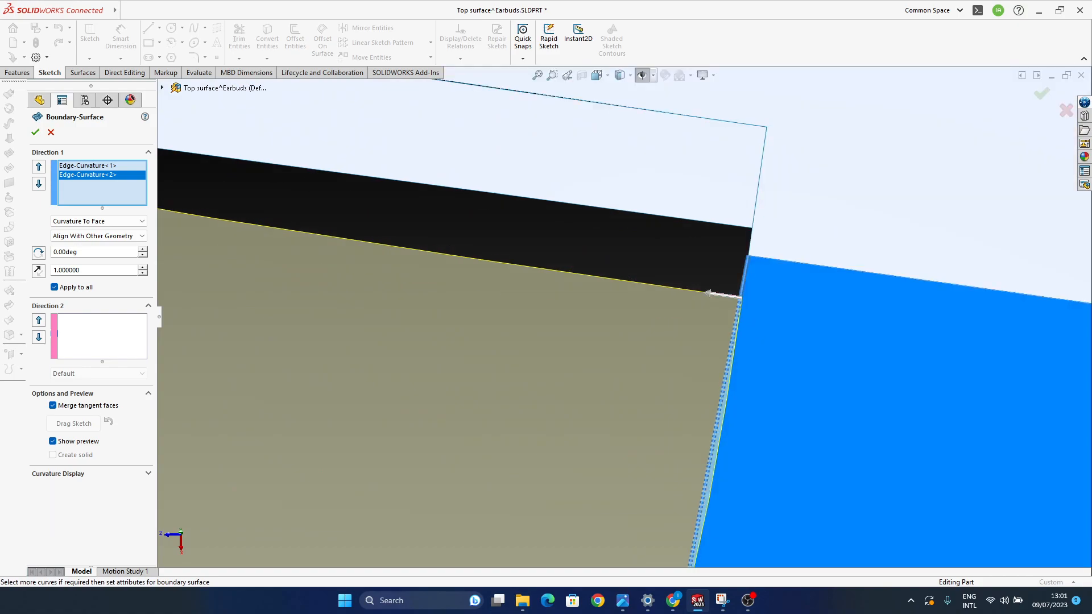
{"action": "scroll", "coordinate": [739, 301], "scroll_direction": "up", "scroll_amount": 5}
{"action": "scroll", "coordinate": [694, 316], "scroll_direction": "up", "scroll_amount": 4}
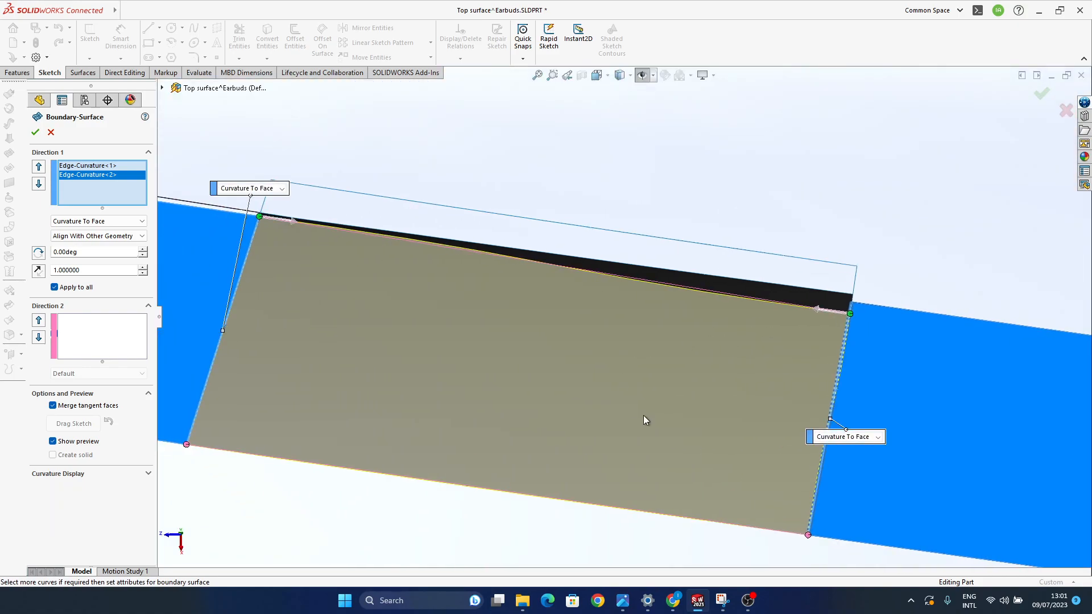
Step: Add the gap's long lower edge as Direction 2 with Curvature To Face and accept the boundary surface
{"action": "middle_click_drag", "start_coordinate": [587, 416], "coordinate": [584, 346]}
{"action": "middle_click_drag", "start_coordinate": [386, 354], "coordinate": [536, 373], "text": "ctrl"}
{"action": "left_click", "coordinate": [84, 321]}
{"action": "left_click", "coordinate": [504, 478]}
{"action": "left_click", "coordinate": [673, 391]}
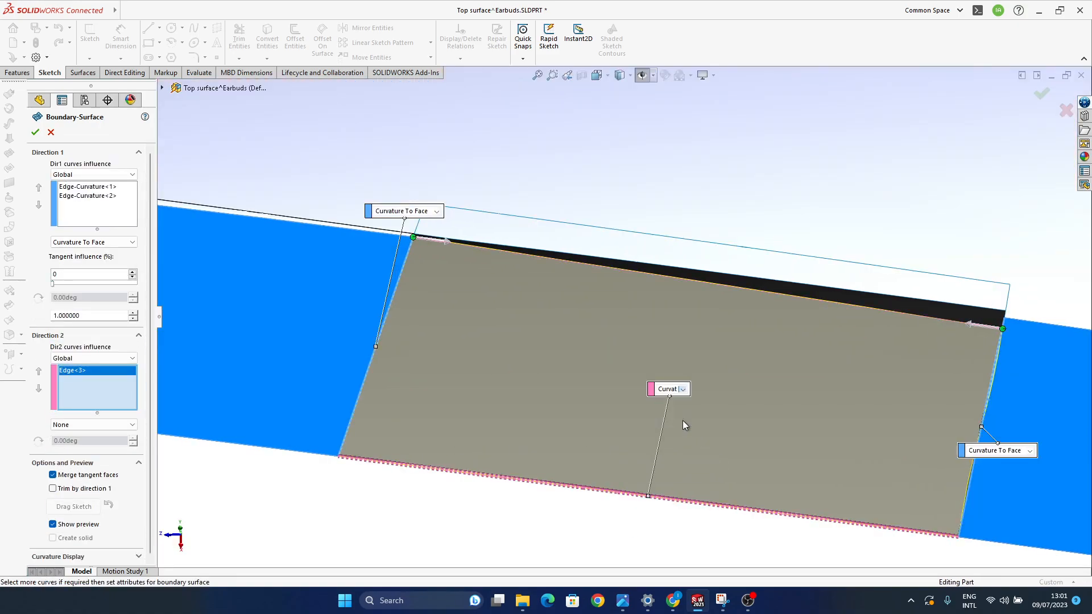
{"action": "left_click", "coordinate": [684, 422]}
{"action": "left_click", "coordinate": [620, 303]}
{"action": "middle_click_drag", "start_coordinate": [763, 429], "coordinate": [611, 477], "text": "ctrl"}
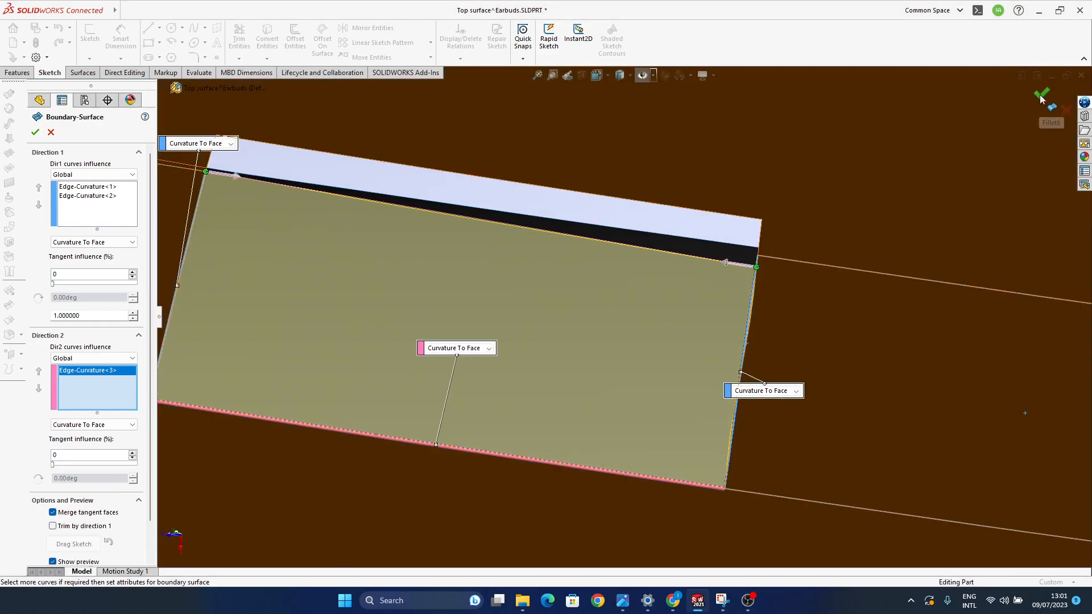
{"action": "left_click", "coordinate": [1041, 99]}
Step: Edit the newly created large boundary surface and set its Direction 2 edge condition to None
{"action": "middle_click_drag", "start_coordinate": [434, 417], "coordinate": [701, 414]}
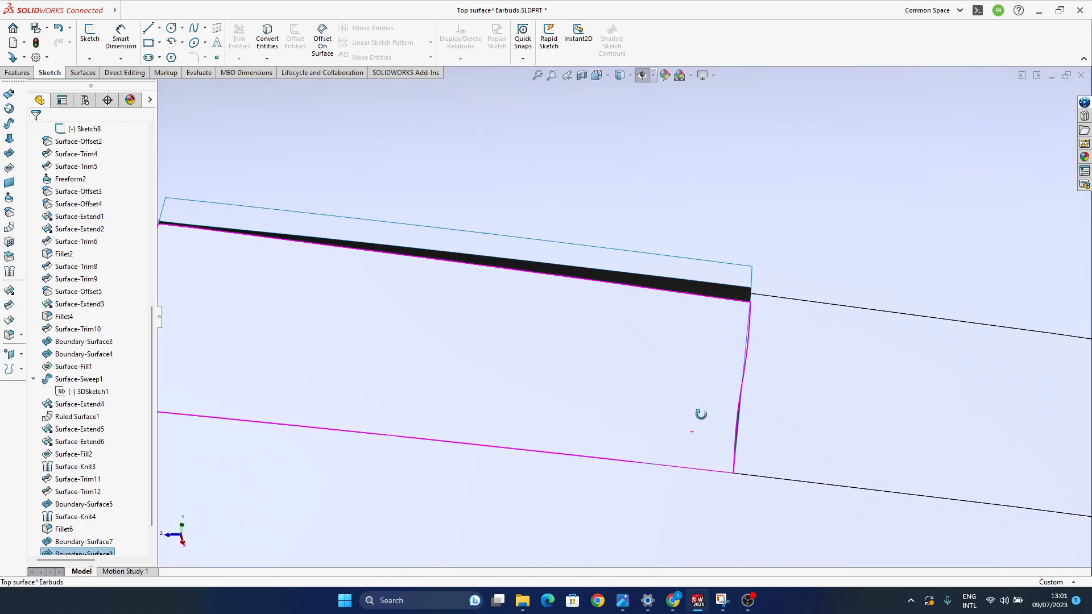
{"action": "left_click", "coordinate": [384, 358]}
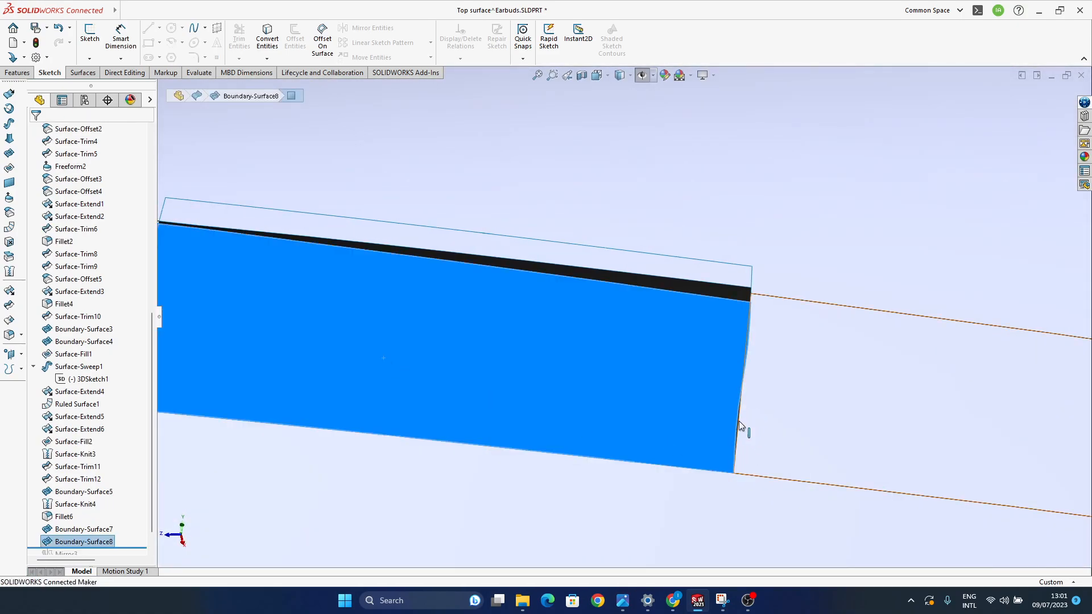
{"action": "right_click", "coordinate": [77, 543]}
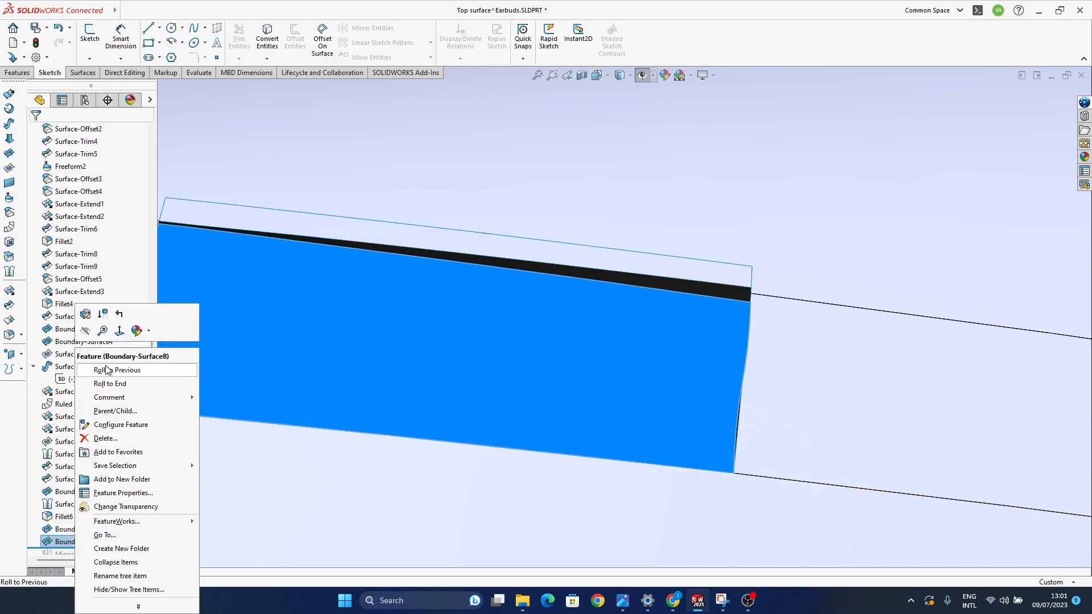
{"action": "left_click", "coordinate": [86, 314]}
{"action": "middle_click_drag", "start_coordinate": [728, 466], "coordinate": [632, 469]}
{"action": "left_click", "coordinate": [570, 334]}
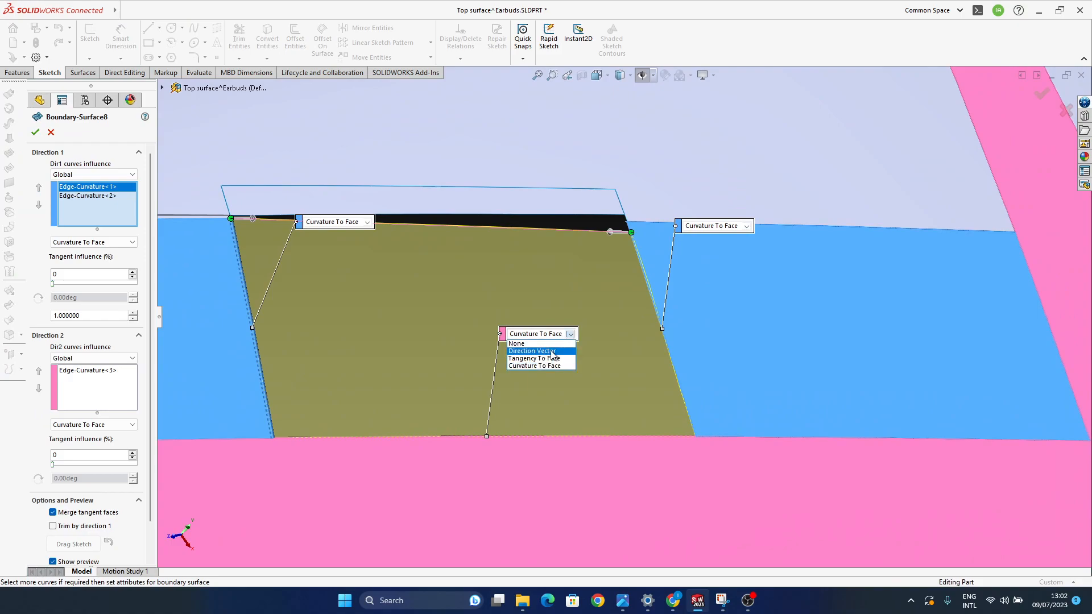
{"action": "left_click", "coordinate": [546, 344]}
{"action": "middle_click_drag", "start_coordinate": [728, 408], "coordinate": [634, 426]}
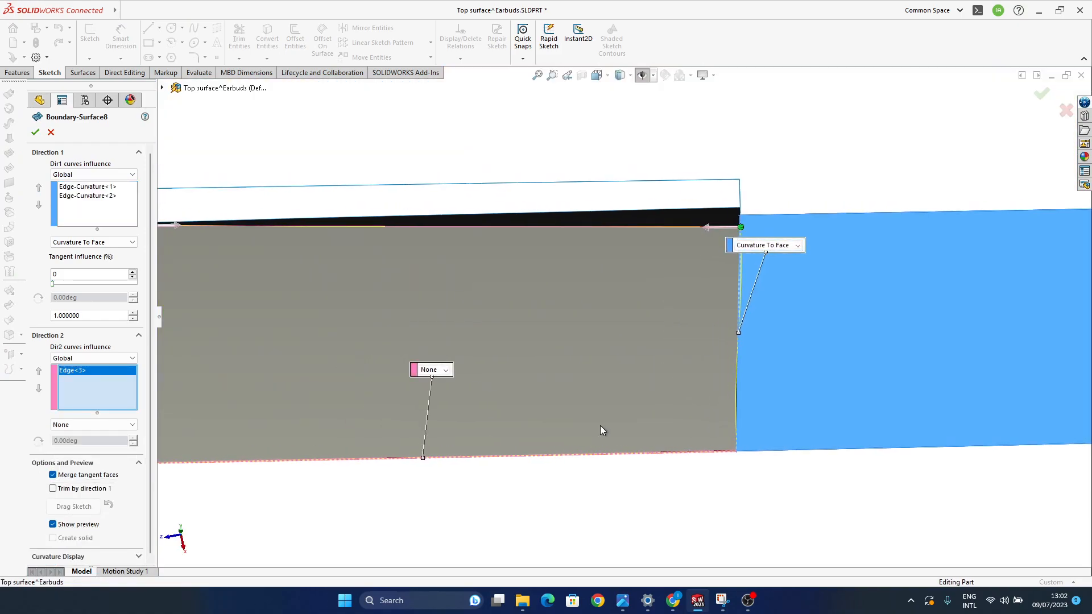
Step: Set the boundary surface's Direction 2 edge condition back to Curvature To Face and accept the edit
{"action": "left_click", "coordinate": [450, 399]}
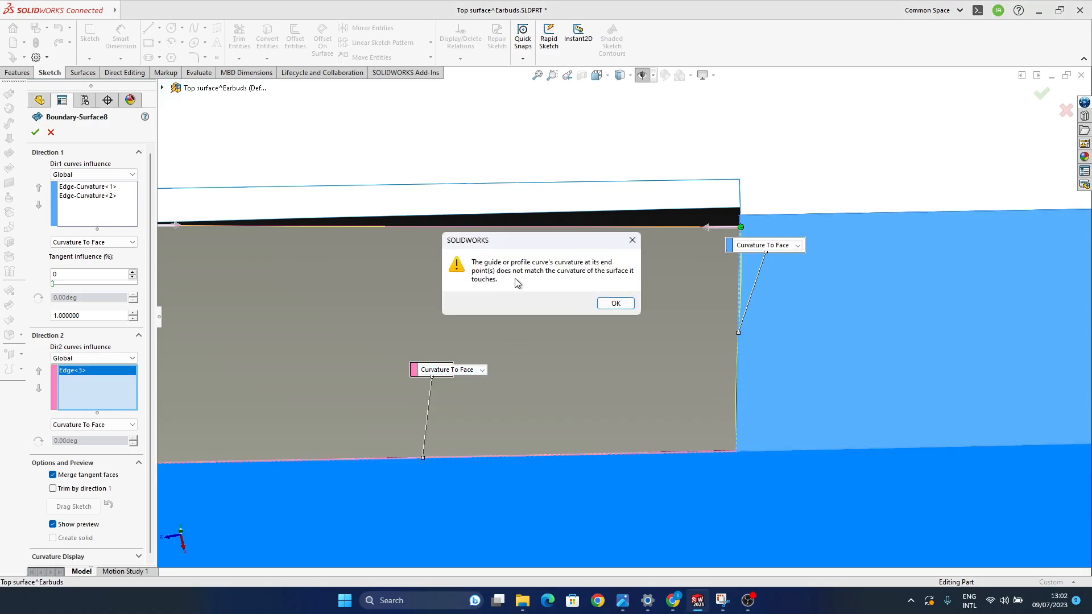
{"action": "left_click", "coordinate": [614, 303]}
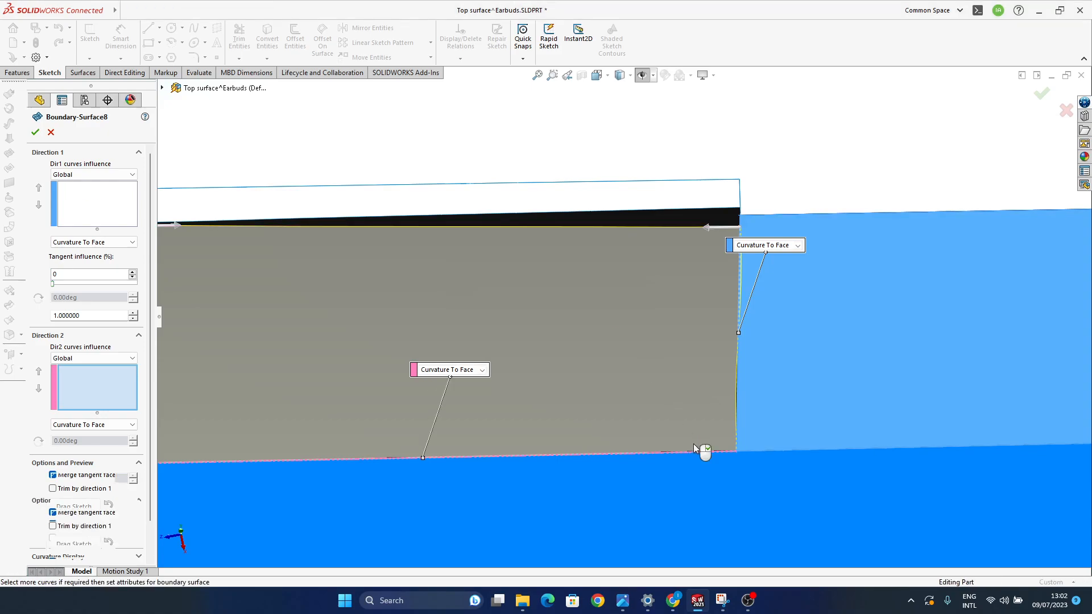
{"action": "middle_click_drag", "start_coordinate": [704, 451], "coordinate": [748, 368]}
{"action": "middle_click_drag", "start_coordinate": [546, 419], "coordinate": [495, 442]}
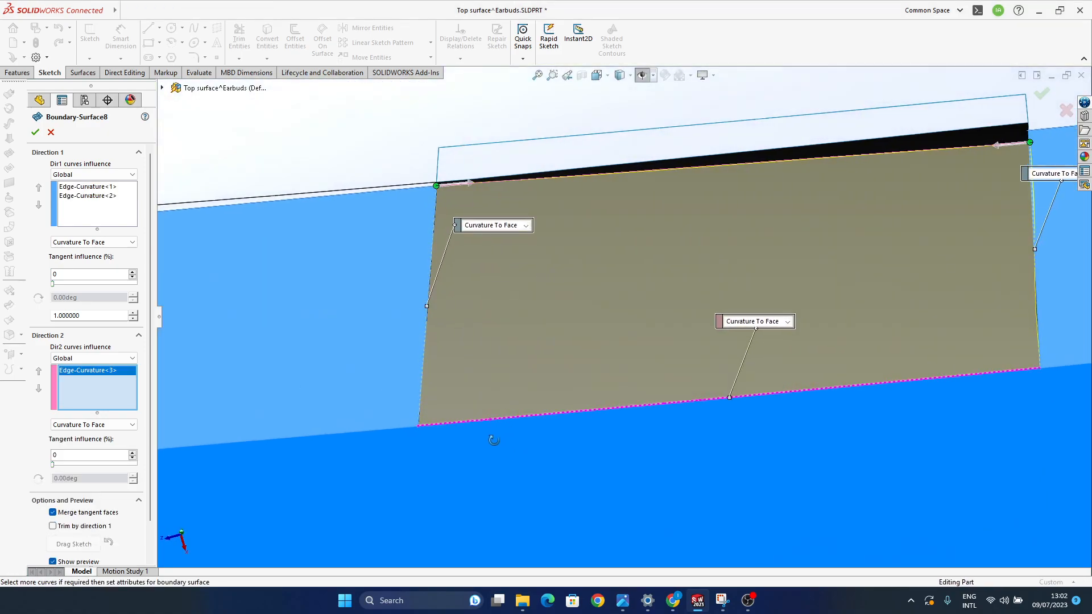
{"action": "left_click", "coordinate": [1038, 98]}
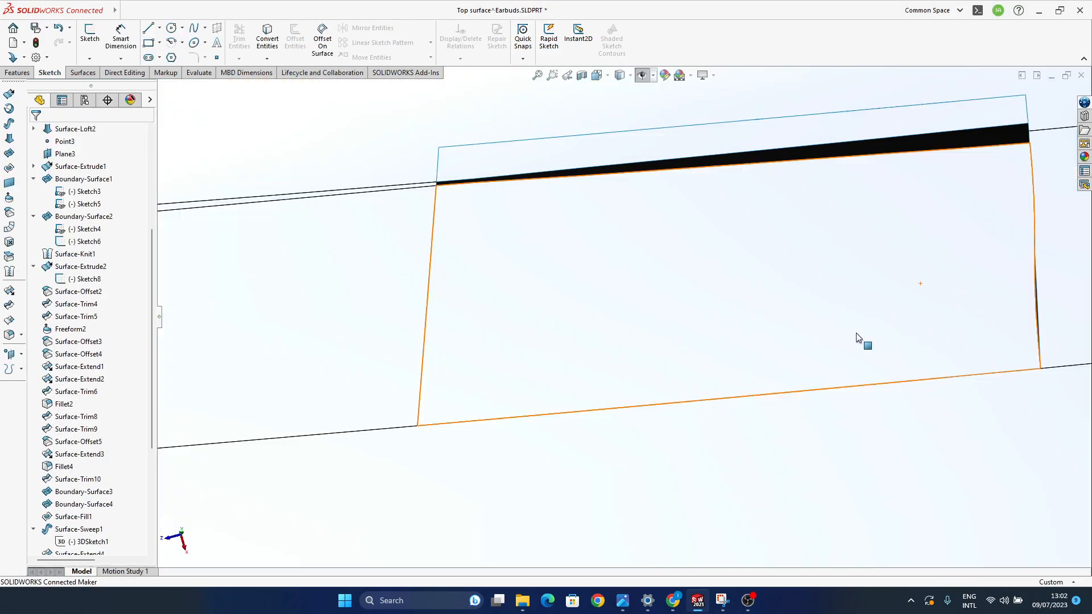
Step: Knit the main top surface, the large rectangular boundary patch and the thin upper strip into one surface body
{"action": "middle_click_drag", "start_coordinate": [851, 335], "coordinate": [623, 454], "text": "ctrl"}
{"action": "middle_click_drag", "start_coordinate": [719, 429], "coordinate": [710, 364]}
{"action": "scroll", "coordinate": [710, 376], "scroll_direction": "up", "scroll_amount": 4}
{"action": "scroll", "coordinate": [683, 385], "scroll_direction": "up", "scroll_amount": 3}
{"action": "middle_click_drag", "start_coordinate": [653, 385], "coordinate": [861, 374]}
{"action": "middle_click_drag", "start_coordinate": [842, 296], "coordinate": [723, 410], "text": "ctrl"}
{"action": "scroll", "coordinate": [637, 449], "scroll_direction": "down", "scroll_amount": 3}
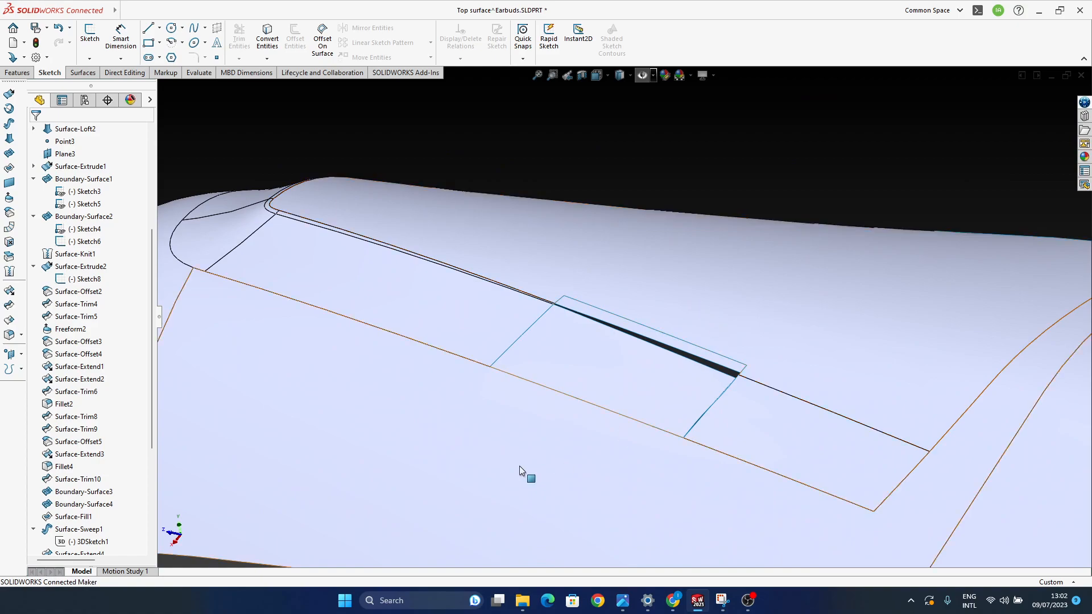
{"action": "left_click", "coordinate": [10, 272]}
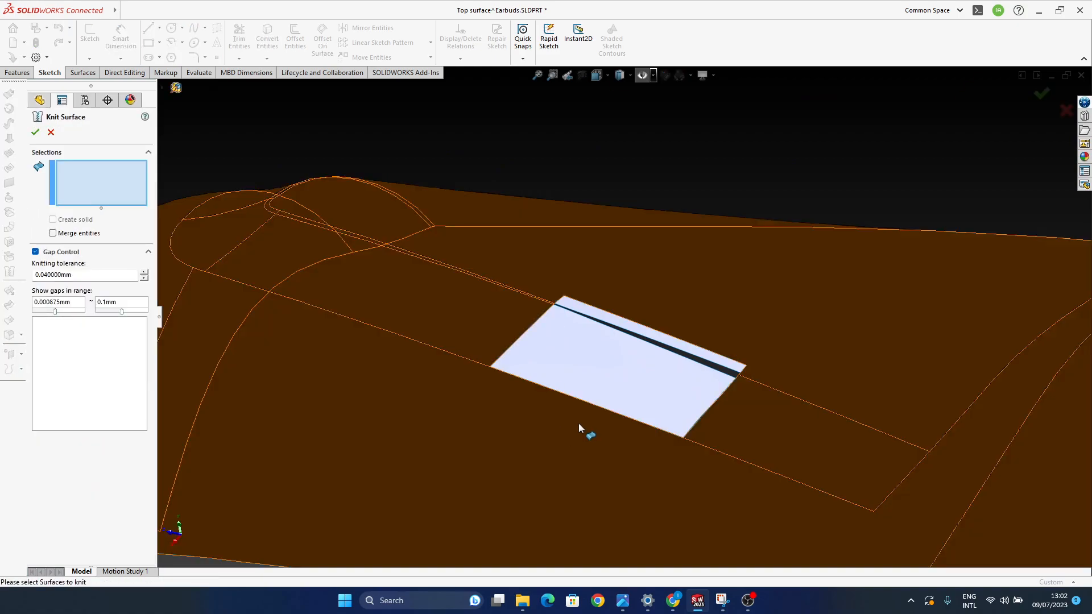
{"action": "left_click", "coordinate": [437, 400]}
{"action": "left_click", "coordinate": [606, 376]}
{"action": "left_click", "coordinate": [585, 310]}
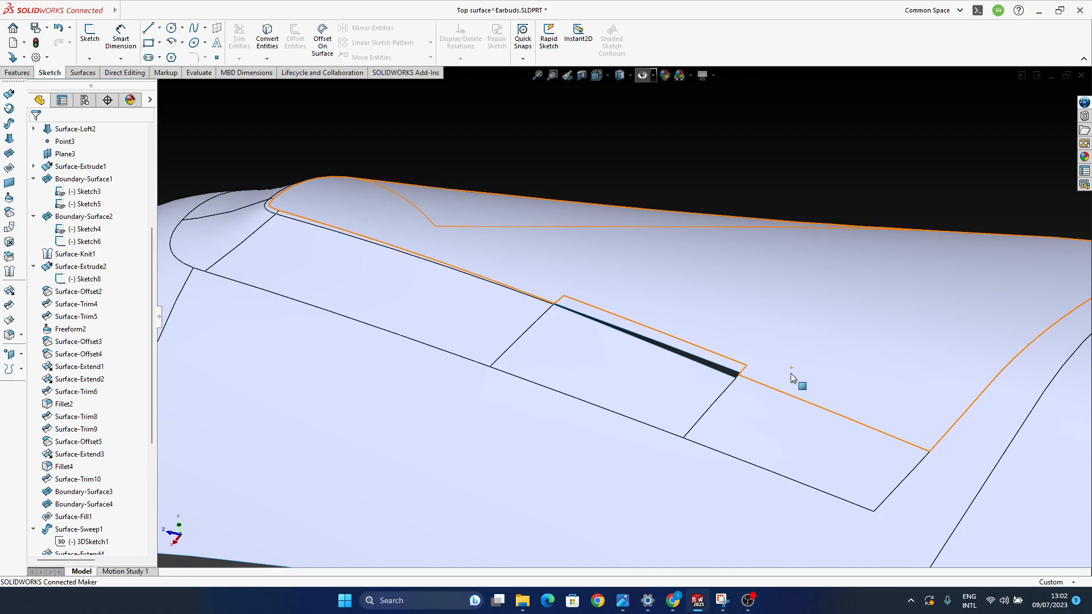
Step: Start a filled surface on the remaining sliver gap, picking its short edge at the narrow end and its long lower edge
{"action": "middle_click_drag", "start_coordinate": [720, 384], "coordinate": [702, 371], "text": "ctrl"}
{"action": "middle_click_drag", "start_coordinate": [648, 335], "coordinate": [667, 365], "text": "ctrl"}
{"action": "scroll", "coordinate": [674, 345], "scroll_direction": "down", "scroll_amount": 3}
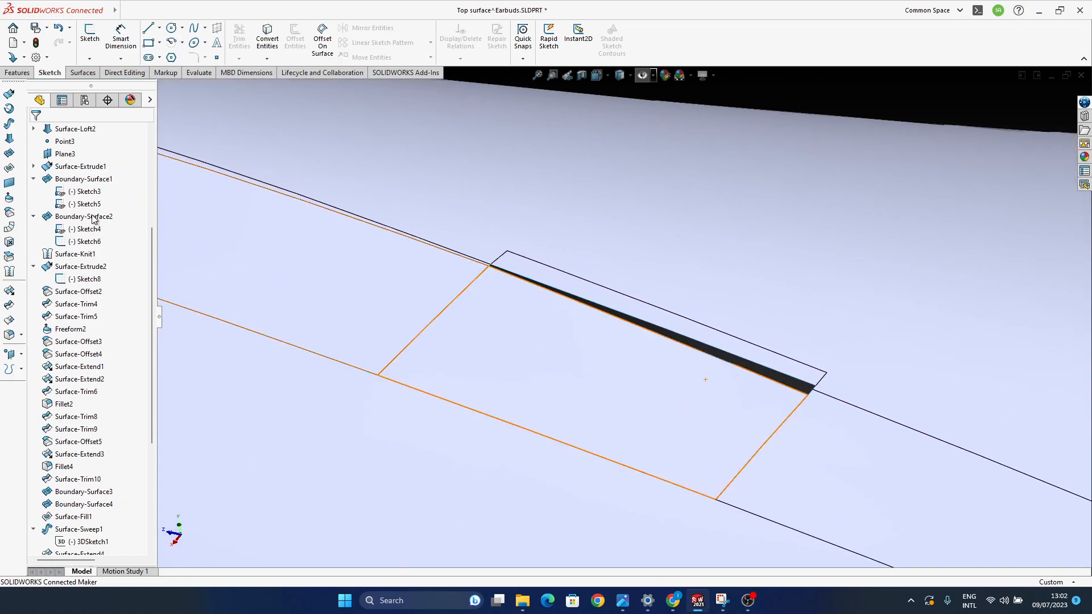
{"action": "left_click", "coordinate": [9, 183]}
{"action": "middle_click_drag", "start_coordinate": [470, 317], "coordinate": [550, 405], "text": "ctrl"}
{"action": "scroll", "coordinate": [583, 378], "scroll_direction": "down", "scroll_amount": 3}
{"action": "scroll", "coordinate": [549, 405], "scroll_direction": "down", "scroll_amount": 3}
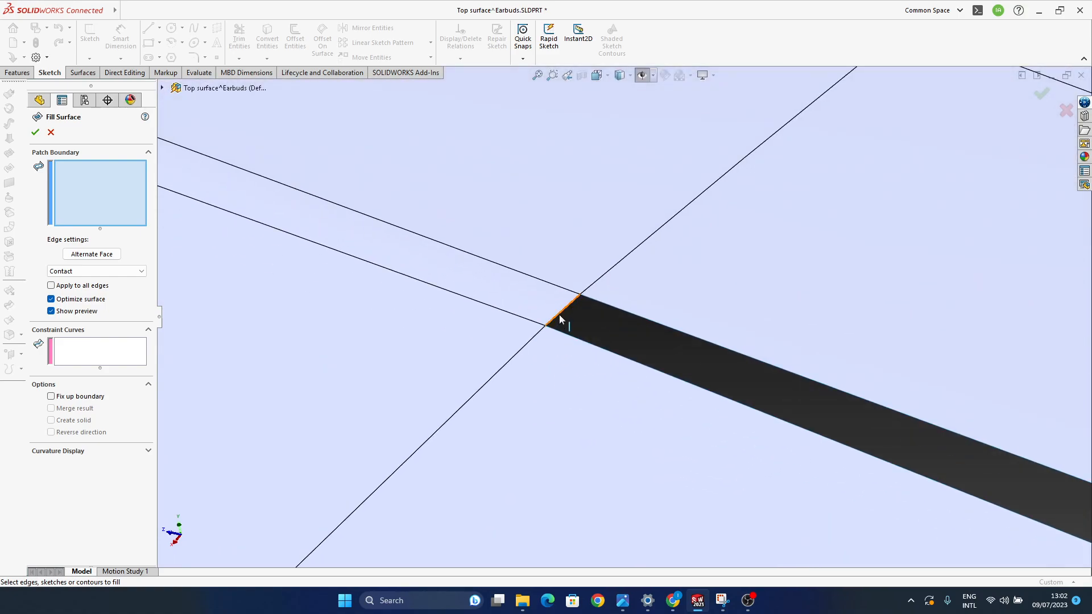
{"action": "left_click", "coordinate": [560, 317]}
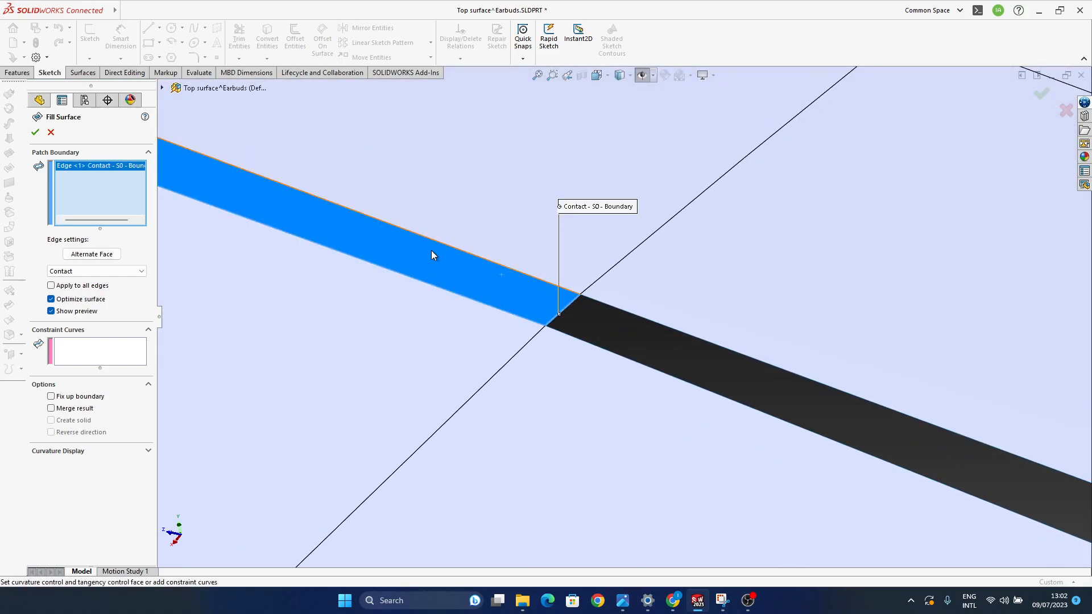
{"action": "left_click", "coordinate": [588, 342]}
Step: Add the two short edges at the gap's wider end and its long upper edge to the patch boundary
{"action": "middle_click_drag", "start_coordinate": [928, 429], "coordinate": [528, 262], "text": "ctrl"}
{"action": "scroll", "coordinate": [528, 262], "scroll_direction": "up", "scroll_amount": 5}
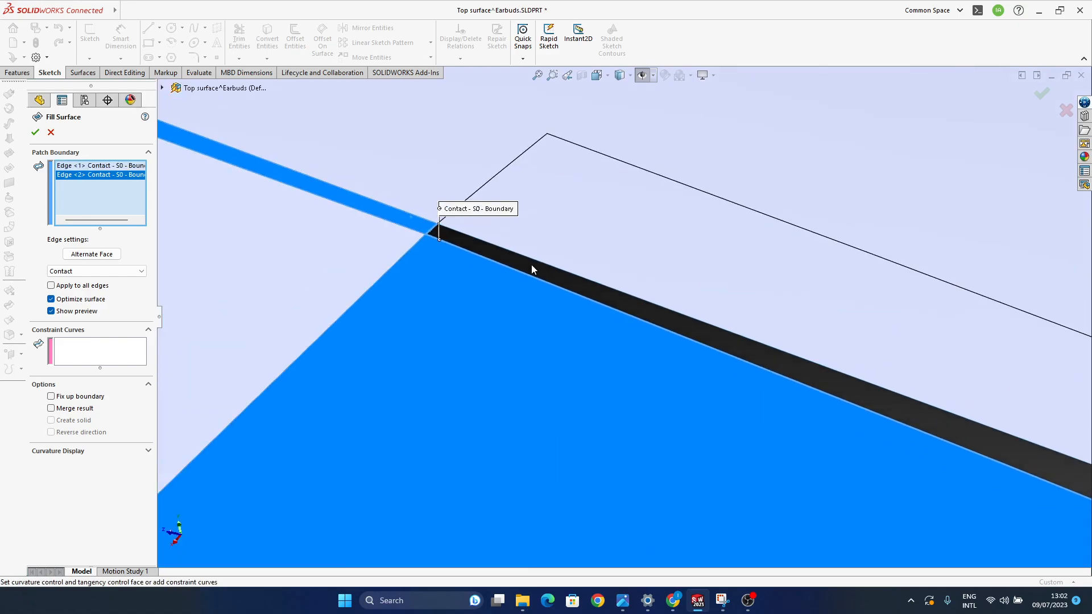
{"action": "middle_click_drag", "start_coordinate": [860, 435], "coordinate": [496, 281], "text": "ctrl"}
{"action": "middle_click_drag", "start_coordinate": [995, 404], "coordinate": [668, 326], "text": "ctrl"}
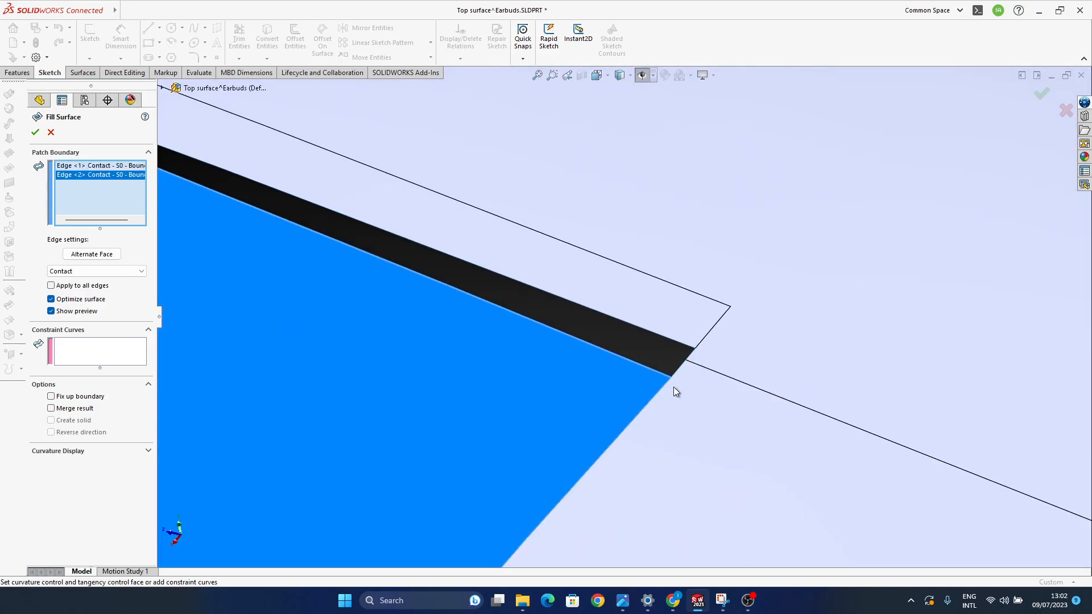
{"action": "scroll", "coordinate": [683, 382], "scroll_direction": "down", "scroll_amount": 3}
{"action": "left_click", "coordinate": [656, 349]}
{"action": "left_click", "coordinate": [681, 315]}
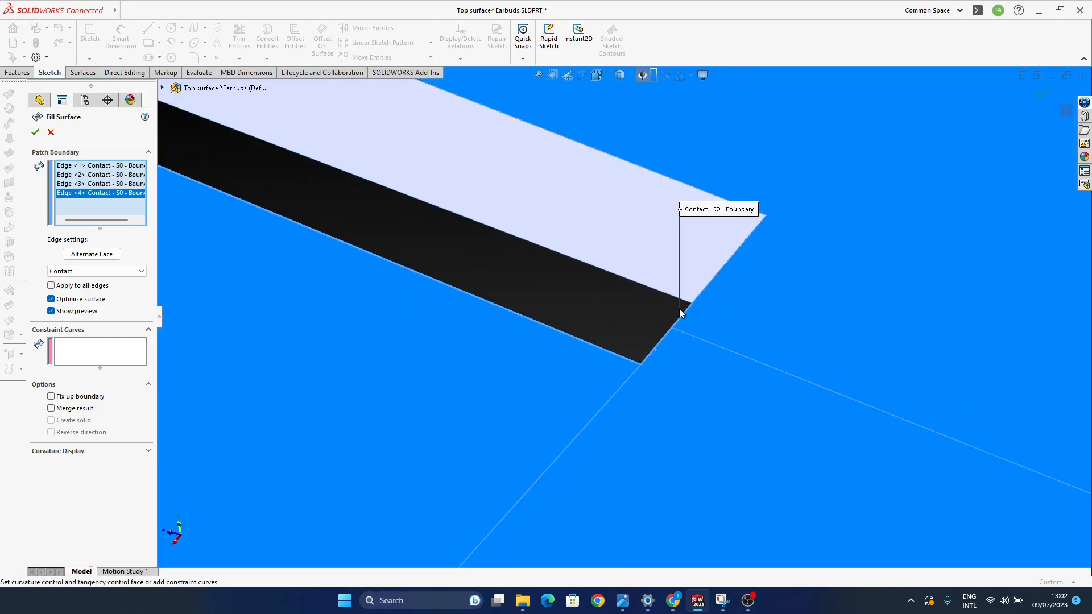
{"action": "left_click", "coordinate": [677, 299]}
{"action": "scroll", "coordinate": [625, 316], "scroll_direction": "up", "scroll_amount": 5}
{"action": "scroll", "coordinate": [549, 316], "scroll_direction": "up", "scroll_amount": 3}
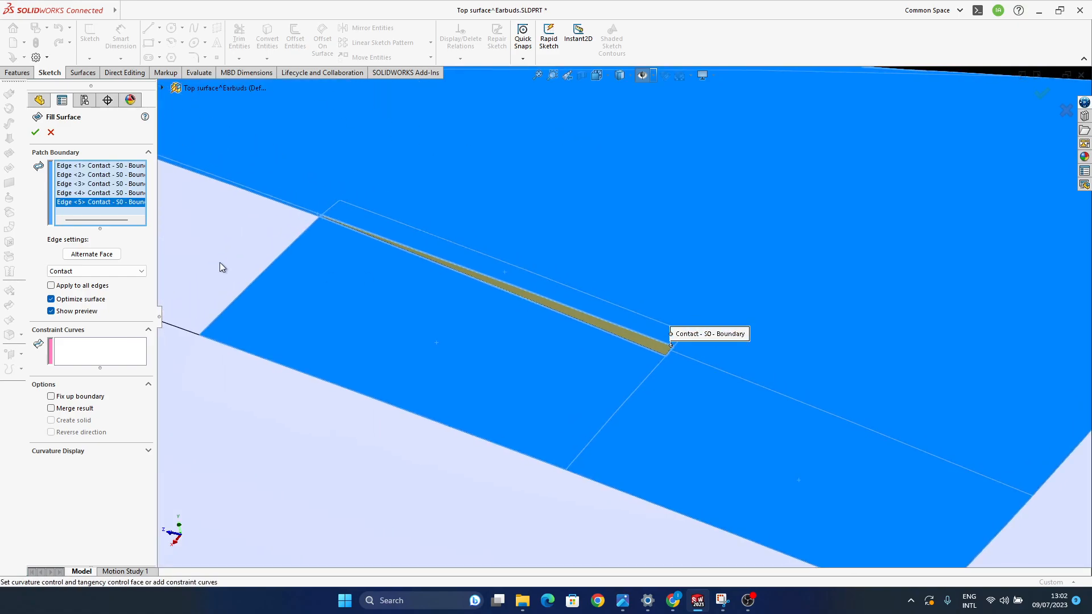
Step: Apply the Curvature setting to all patch boundary edges and accept the filled surface
{"action": "left_click", "coordinate": [51, 285]}
{"action": "left_click", "coordinate": [97, 271]}
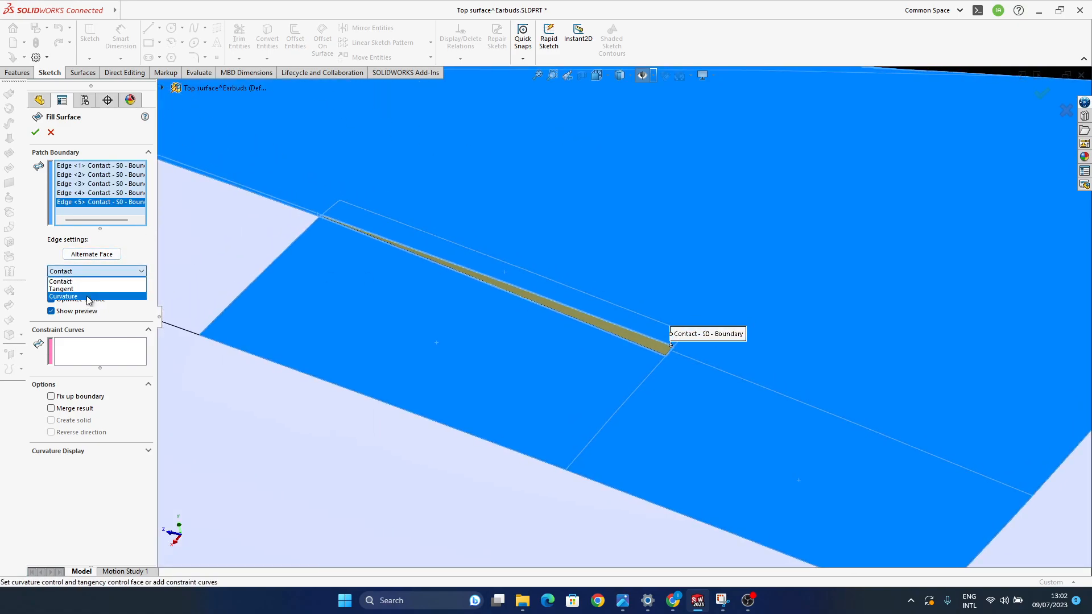
{"action": "left_click", "coordinate": [85, 299]}
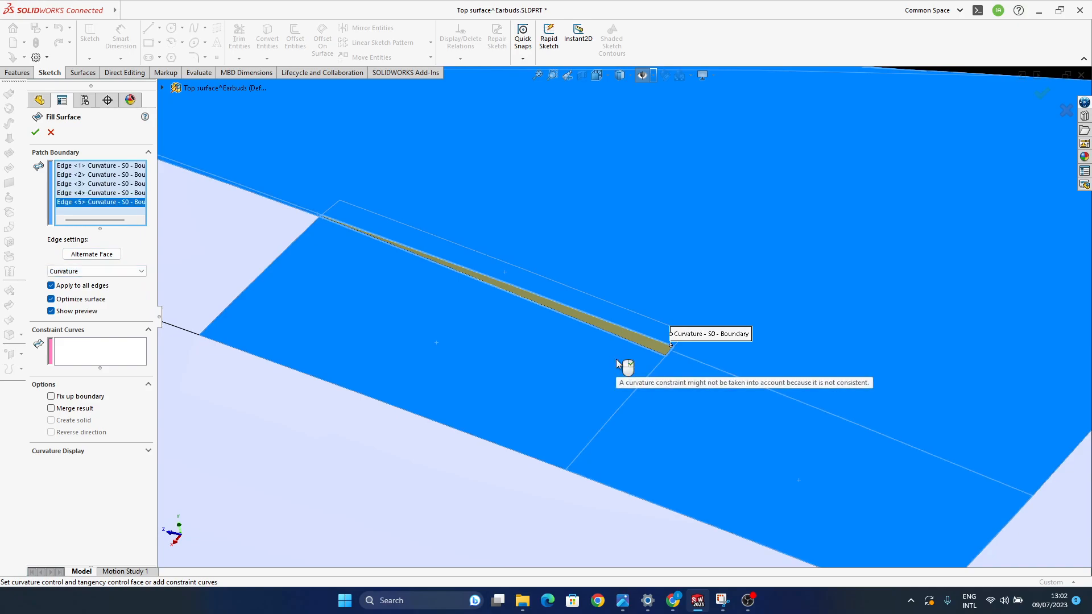
{"action": "left_click", "coordinate": [1044, 94]}
{"action": "scroll", "coordinate": [636, 402], "scroll_direction": "up", "scroll_amount": 5}
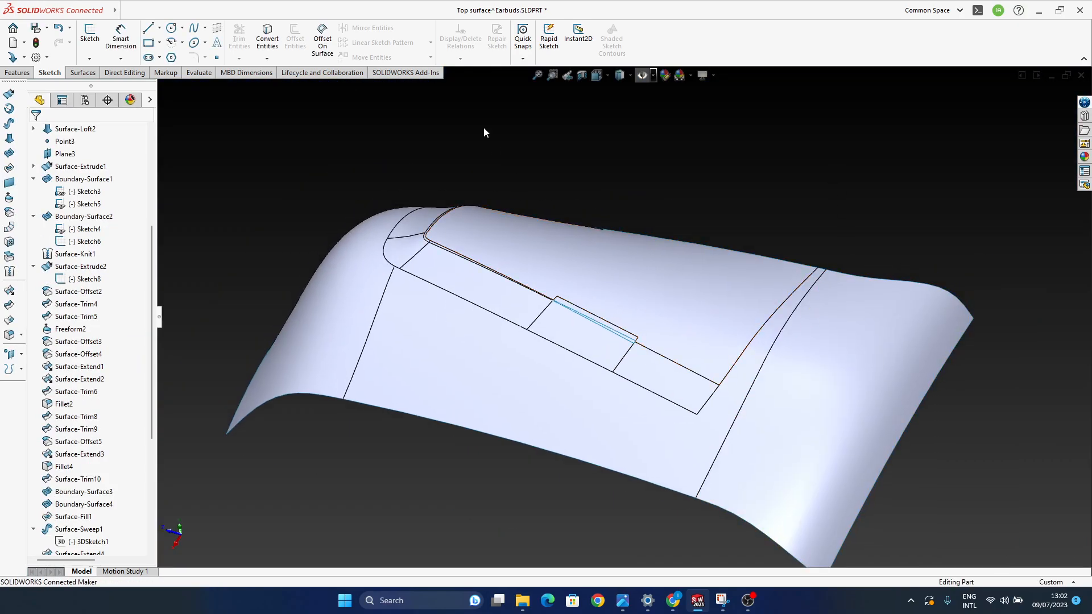
Step: Knit the main top surface body with the newly filled sliver patch
{"action": "scroll", "coordinate": [74, 478], "scroll_direction": "down", "scroll_amount": 6}
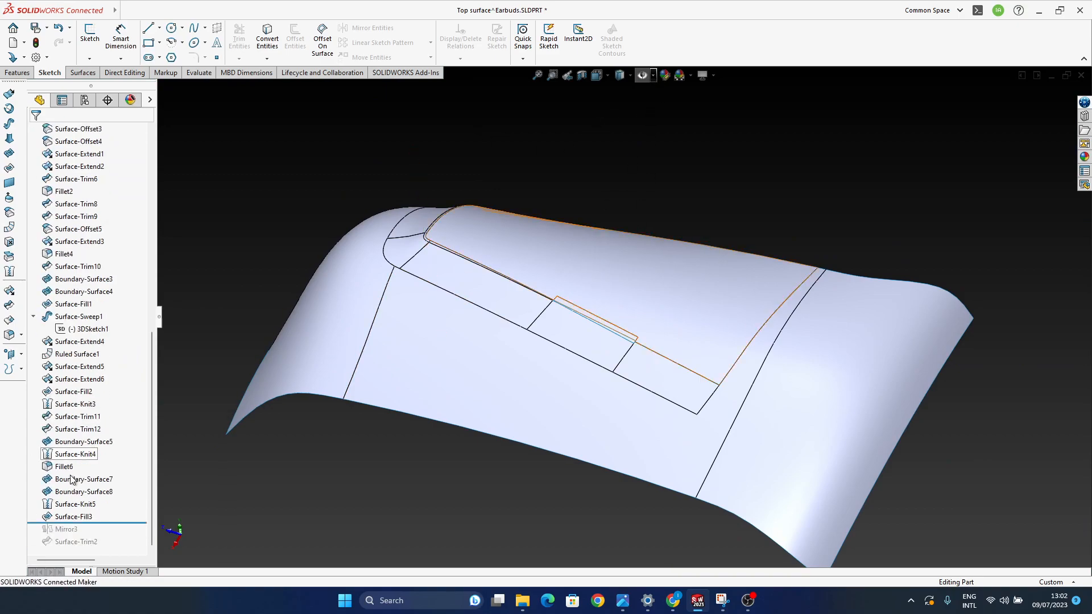
{"action": "left_click", "coordinate": [9, 272]}
{"action": "left_click", "coordinate": [469, 385]}
{"action": "left_click", "coordinate": [602, 336]}
{"action": "scroll", "coordinate": [609, 342], "scroll_direction": "down", "scroll_amount": 10}
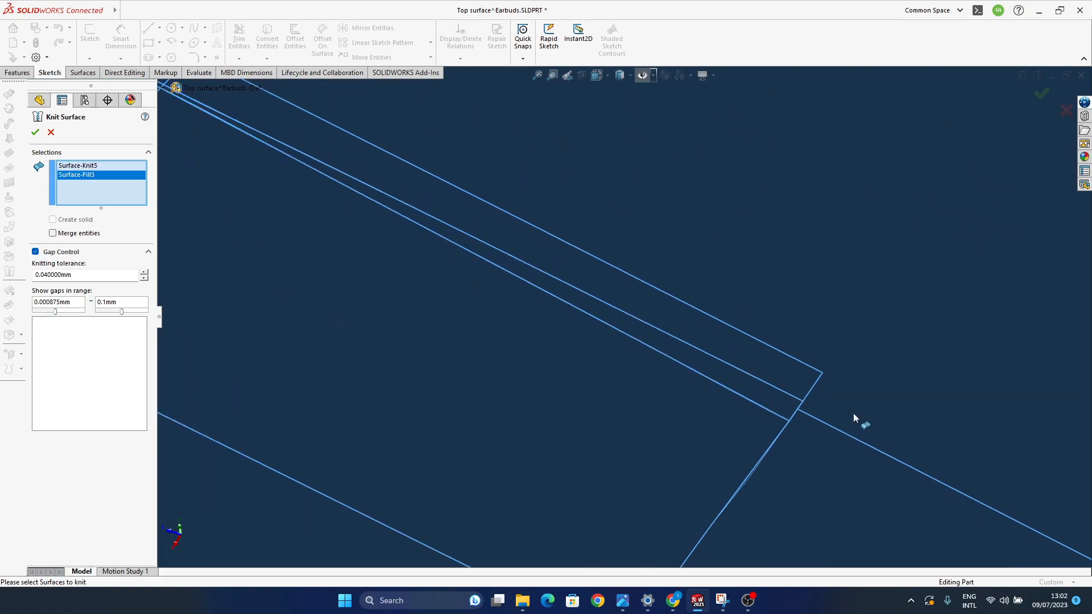
{"action": "left_click", "coordinate": [1033, 96]}
{"action": "scroll", "coordinate": [682, 361], "scroll_direction": "up", "scroll_amount": 12}
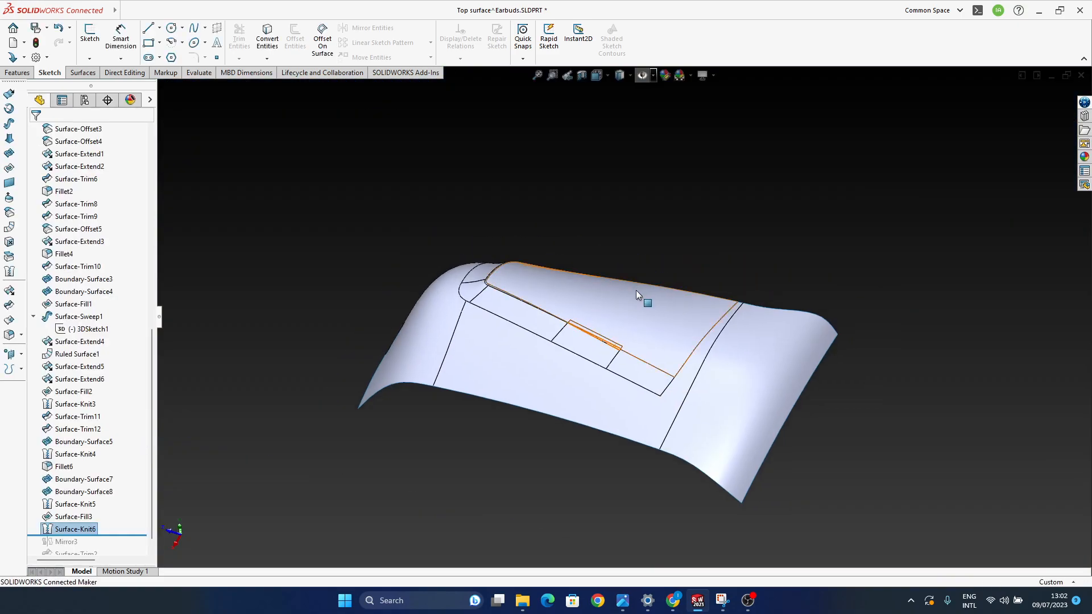
Step: Display the top surface shaded without edges around the patched area
{"action": "middle_click_drag", "start_coordinate": [657, 274], "coordinate": [609, 371]}
{"action": "scroll", "coordinate": [566, 343], "scroll_direction": "down", "scroll_amount": 5}
{"action": "scroll", "coordinate": [567, 343], "scroll_direction": "down", "scroll_amount": 2}
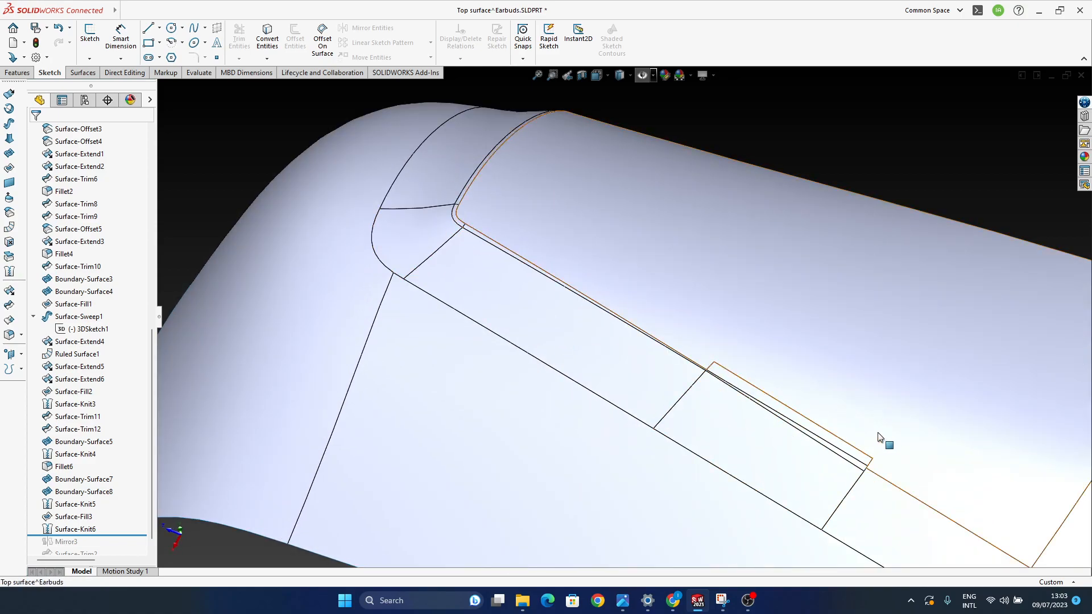
{"action": "middle_click_drag", "start_coordinate": [846, 436], "coordinate": [761, 401], "text": "ctrl"}
{"action": "left_click", "coordinate": [652, 77]}
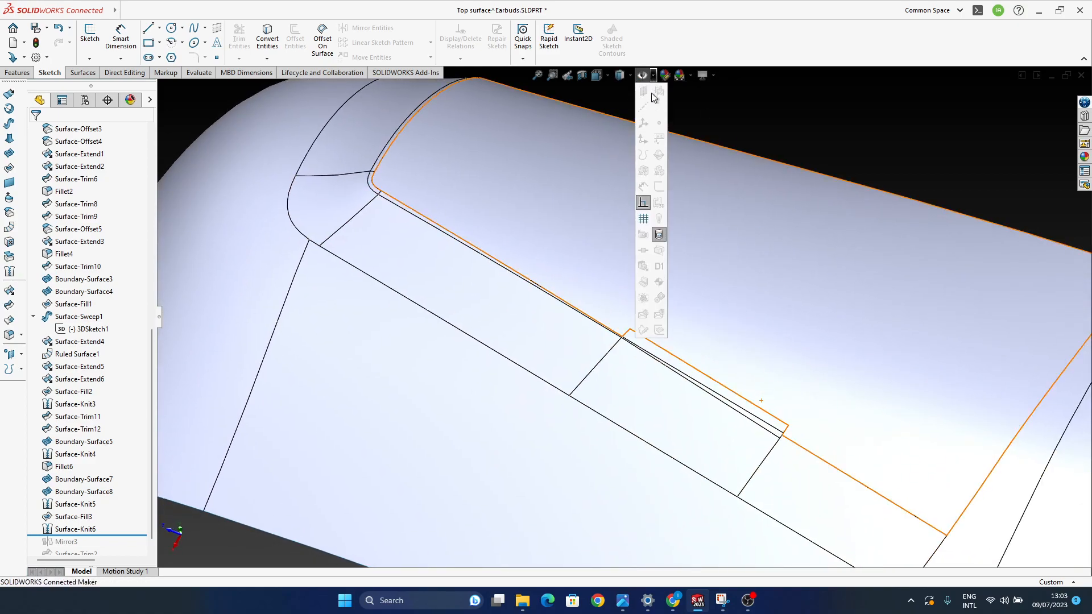
{"action": "left_click", "coordinate": [631, 76]}
{"action": "left_click", "coordinate": [623, 103]}
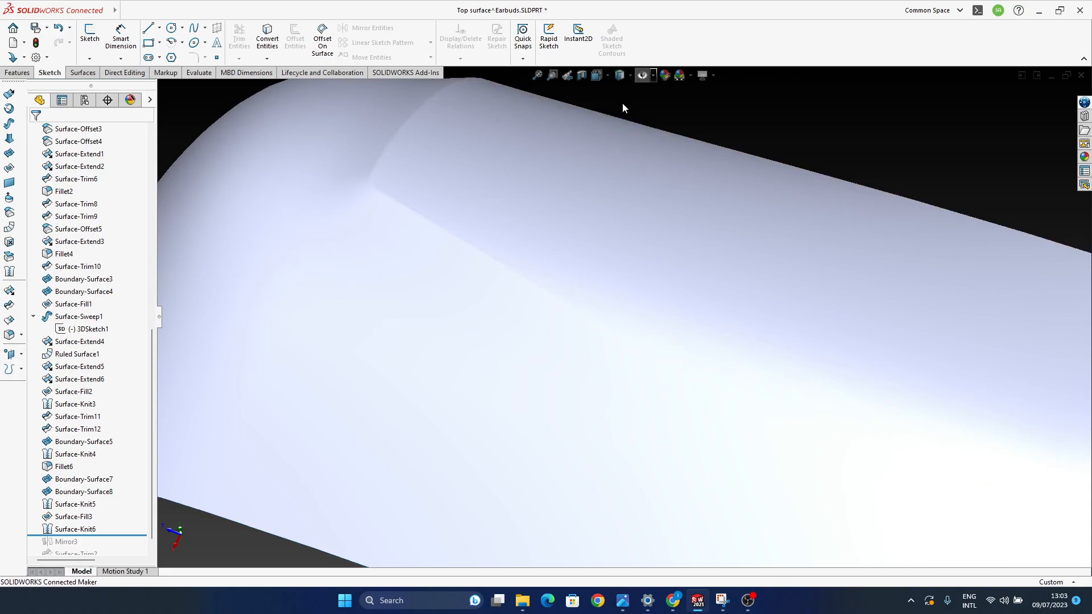
Step: Examine the shading across the patched area from several angles for visible seams between the blended surfaces
{"action": "mouse_move", "coordinate": [699, 421]}
{"action": "middle_mouse_down"}
{"action": "mouse_move", "coordinate": [507, 442]}
{"action": "mouse_move", "coordinate": [486, 378]}
{"action": "mouse_move", "coordinate": [446, 455]}
{"action": "mouse_move", "coordinate": [472, 521]}
{"action": "mouse_move", "coordinate": [715, 473]}
{"action": "mouse_move", "coordinate": [903, 476]}
{"action": "middle_mouse_up"}
{"action": "mouse_move", "coordinate": [972, 409]}
{"action": "middle_mouse_down"}
{"action": "mouse_move", "coordinate": [865, 422]}
{"action": "mouse_move", "coordinate": [873, 394]}
{"action": "mouse_move", "coordinate": [834, 399]}
{"action": "mouse_move", "coordinate": [841, 422]}
{"action": "mouse_move", "coordinate": [868, 361]}
{"action": "mouse_move", "coordinate": [878, 439]}
{"action": "mouse_move", "coordinate": [705, 435]}
{"action": "middle_mouse_up"}
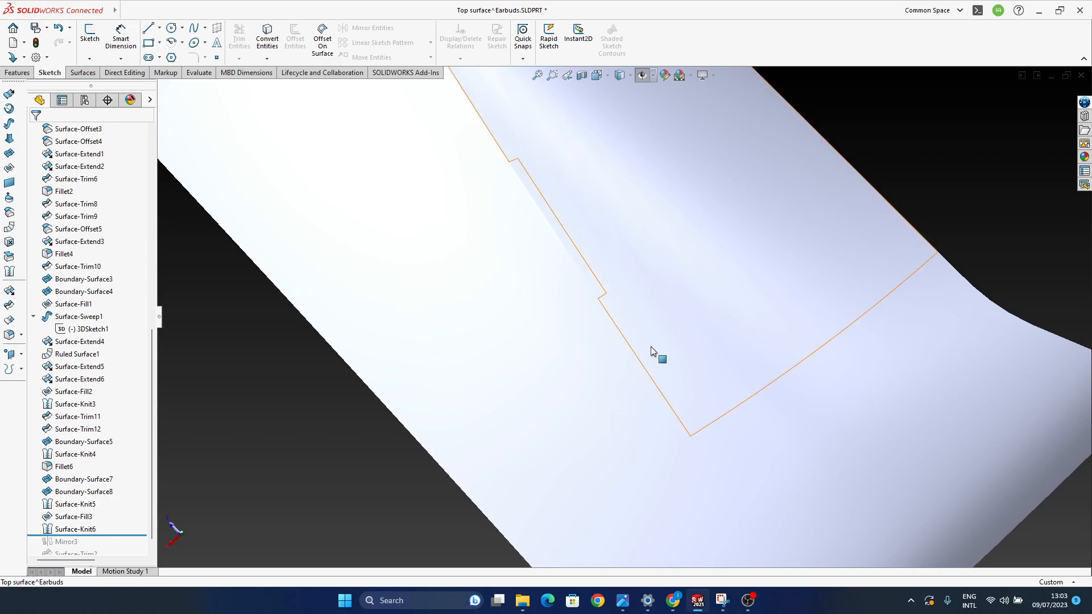
{"action": "mouse_move", "coordinate": [606, 361]}
{"action": "middle_mouse_down"}
{"action": "mouse_move", "coordinate": [665, 356]}
{"action": "mouse_move", "coordinate": [654, 314]}
{"action": "mouse_move", "coordinate": [638, 347]}
{"action": "mouse_move", "coordinate": [639, 407]}
{"action": "mouse_move", "coordinate": [615, 360]}
{"action": "middle_mouse_up"}
{"action": "scroll", "coordinate": [615, 359], "scroll_direction": "up", "scroll_amount": 5}
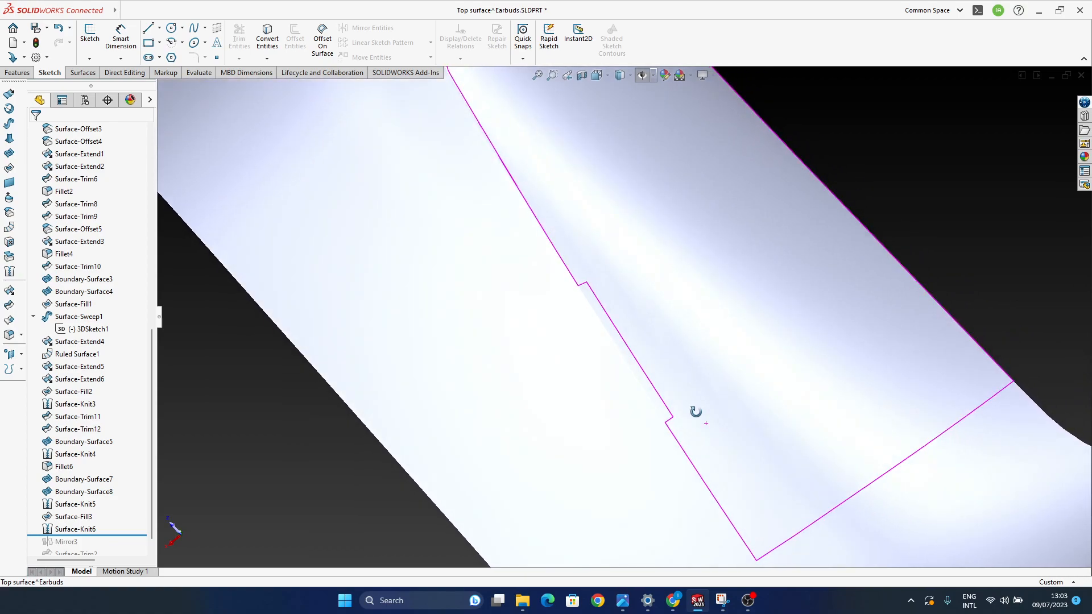
{"action": "scroll", "coordinate": [750, 436], "scroll_direction": "up", "scroll_amount": 3}
{"action": "middle_click_drag", "start_coordinate": [750, 441], "coordinate": [740, 341]}
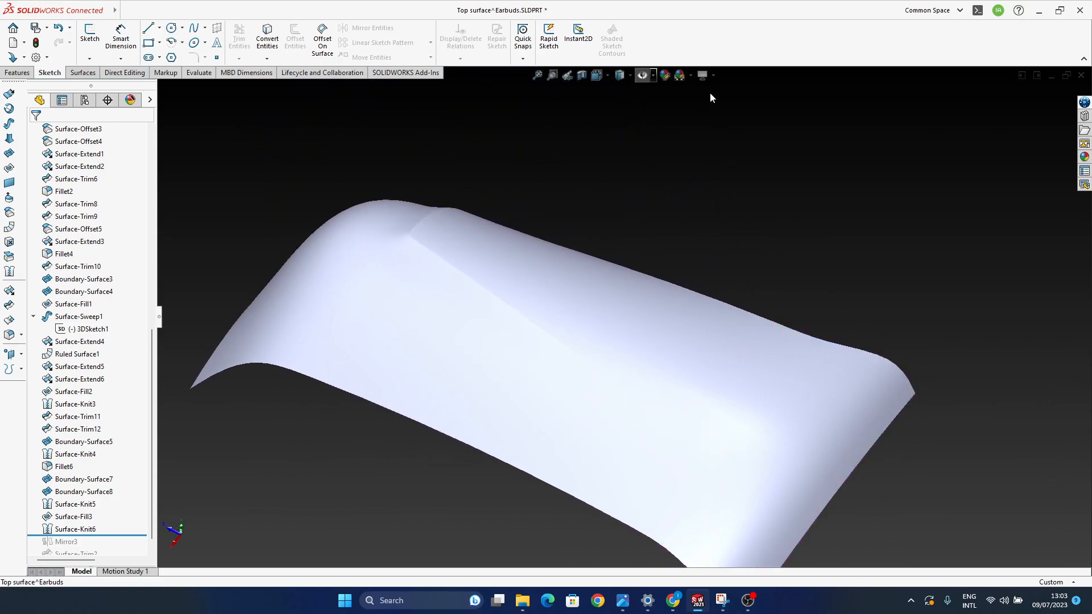
{"action": "scroll", "coordinate": [590, 366], "scroll_direction": "down", "scroll_amount": 2}
{"action": "scroll", "coordinate": [804, 394], "scroll_direction": "up", "scroll_amount": 1}
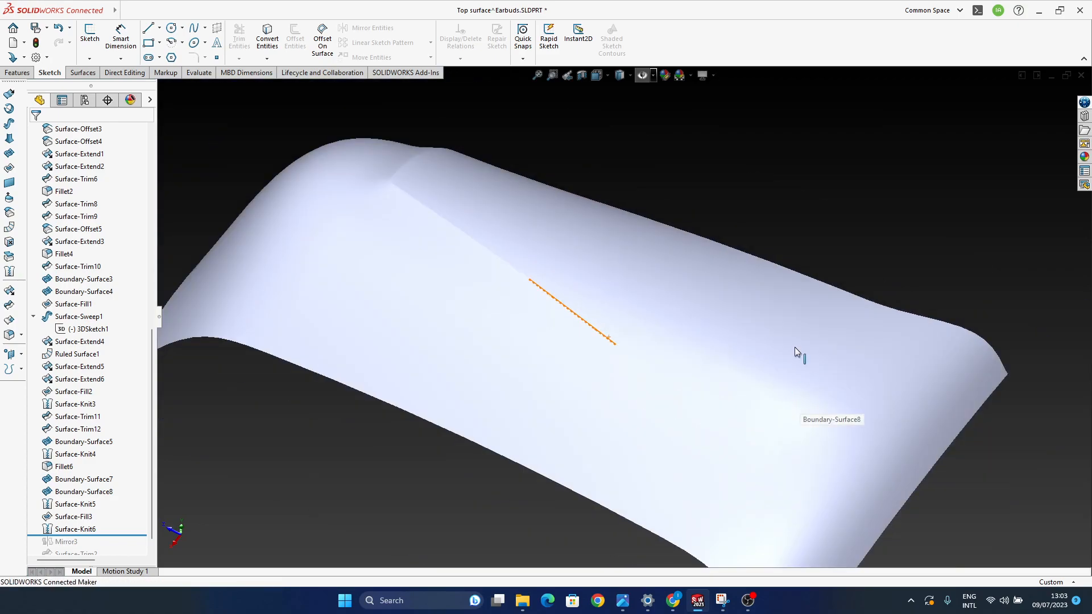
Step: Turn on RealView Graphics and inspect the reflections across the patched area and the rounded corner
{"action": "left_click", "coordinate": [705, 76]}
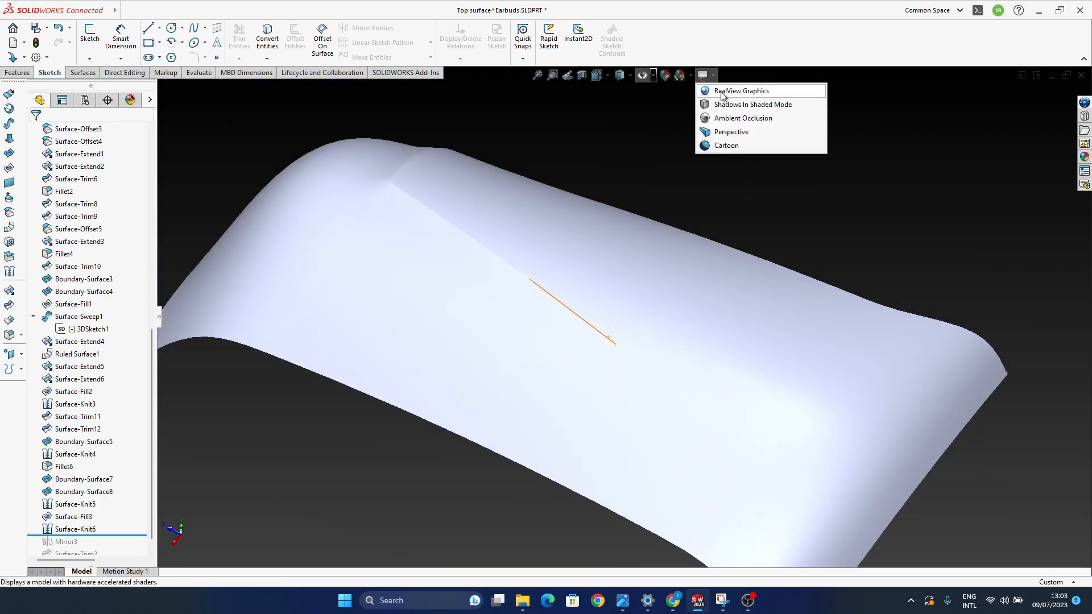
{"action": "left_click", "coordinate": [734, 88]}
{"action": "mouse_move", "coordinate": [749, 427]}
{"action": "middle_mouse_down"}
{"action": "mouse_move", "coordinate": [726, 507]}
{"action": "mouse_move", "coordinate": [730, 550]}
{"action": "mouse_move", "coordinate": [742, 498]}
{"action": "mouse_move", "coordinate": [733, 515]}
{"action": "mouse_move", "coordinate": [710, 390]}
{"action": "mouse_move", "coordinate": [889, 479]}
{"action": "middle_mouse_up"}
{"action": "scroll", "coordinate": [836, 394], "scroll_direction": "down", "scroll_amount": 2}
{"action": "mouse_move", "coordinate": [836, 394]}
{"action": "middle_mouse_down"}
{"action": "mouse_move", "coordinate": [814, 398]}
{"action": "mouse_move", "coordinate": [792, 446]}
{"action": "mouse_move", "coordinate": [822, 388]}
{"action": "mouse_move", "coordinate": [831, 325]}
{"action": "mouse_move", "coordinate": [859, 332]}
{"action": "mouse_move", "coordinate": [838, 439]}
{"action": "middle_mouse_up"}
{"action": "middle_click_drag", "start_coordinate": [651, 353], "coordinate": [698, 394], "text": "ctrl"}
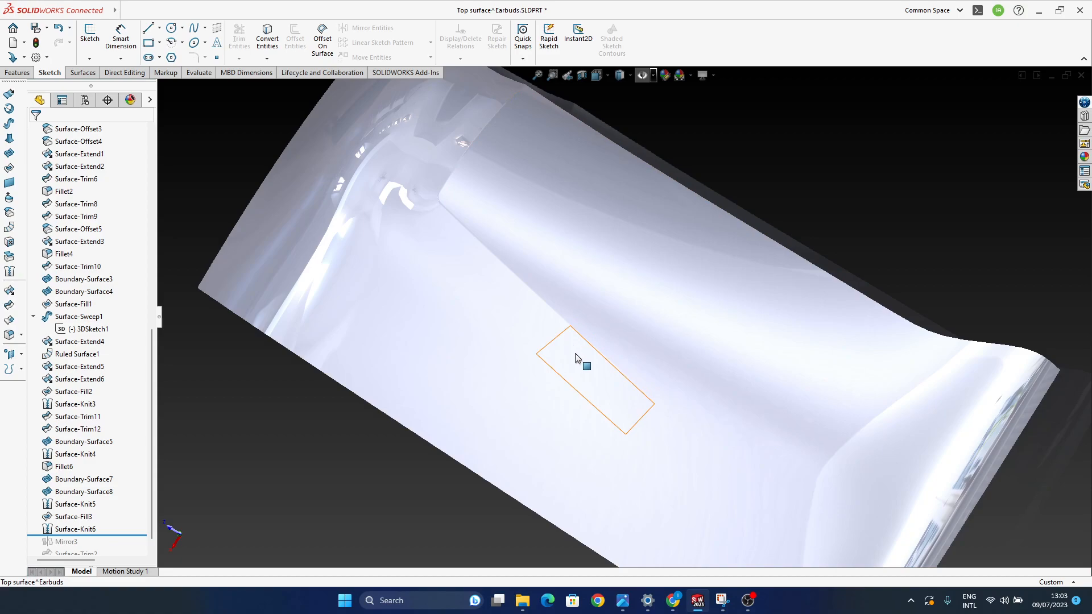
{"action": "middle_click_drag", "start_coordinate": [617, 449], "coordinate": [508, 311]}
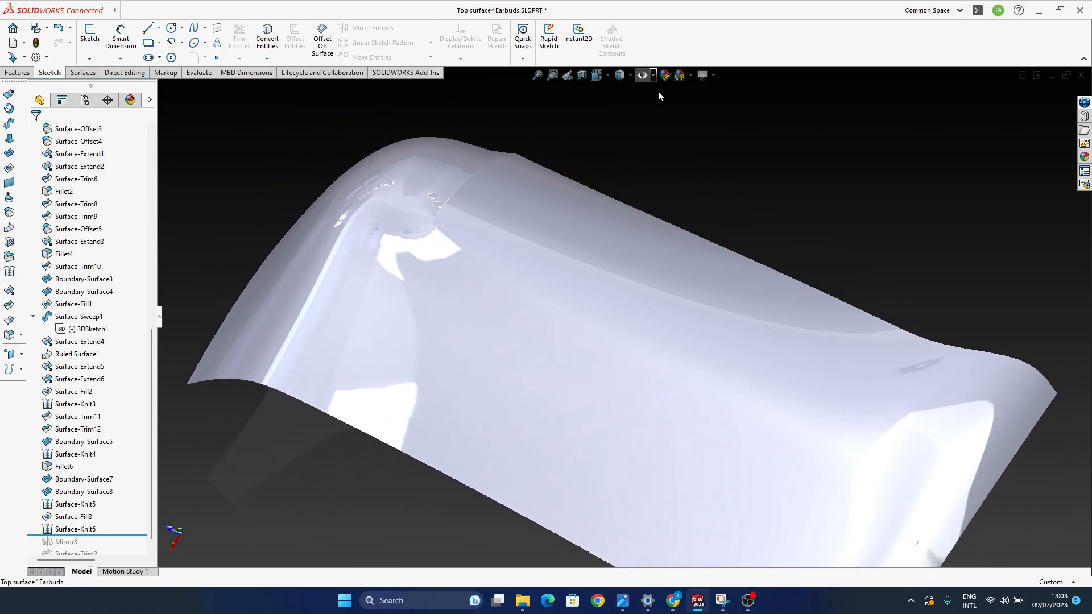
Step: Switch the display style back to shaded with edges
{"action": "left_click", "coordinate": [655, 74]}
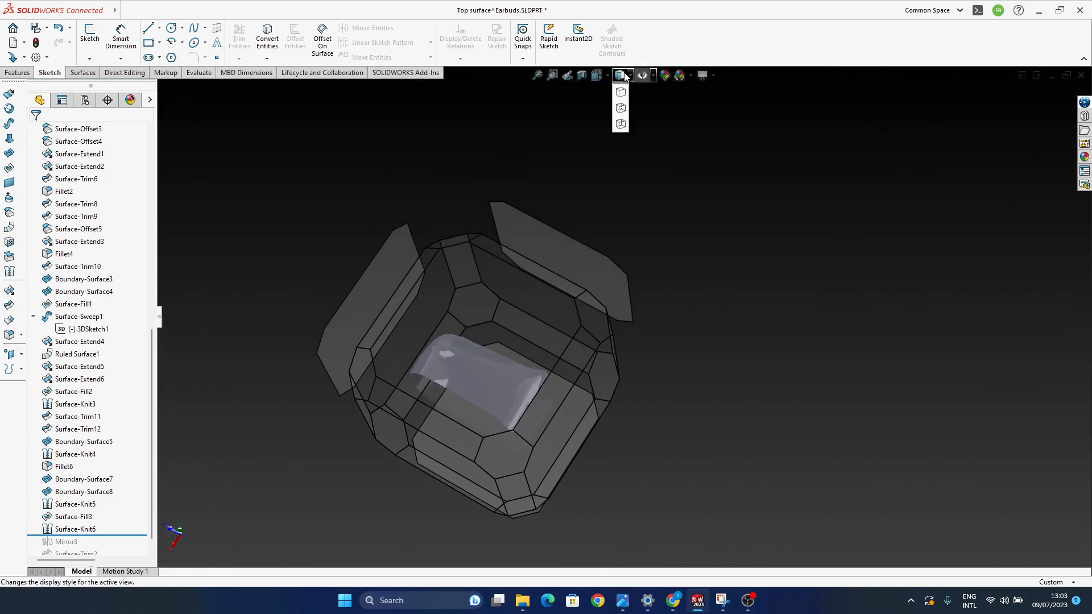
{"action": "left_click", "coordinate": [625, 79]}
{"action": "left_click", "coordinate": [624, 91]}
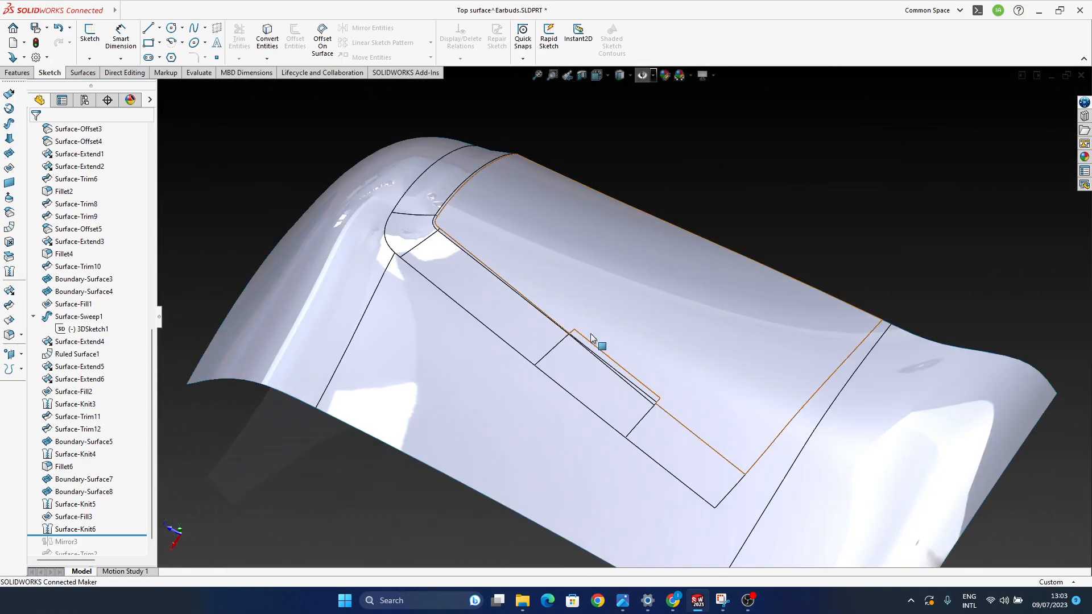
Step: Shorten the boundary patch beside the rounded corner by moving both of its free-end connectors back toward the corner
{"action": "middle_click_drag", "start_coordinate": [657, 323], "coordinate": [638, 379]}
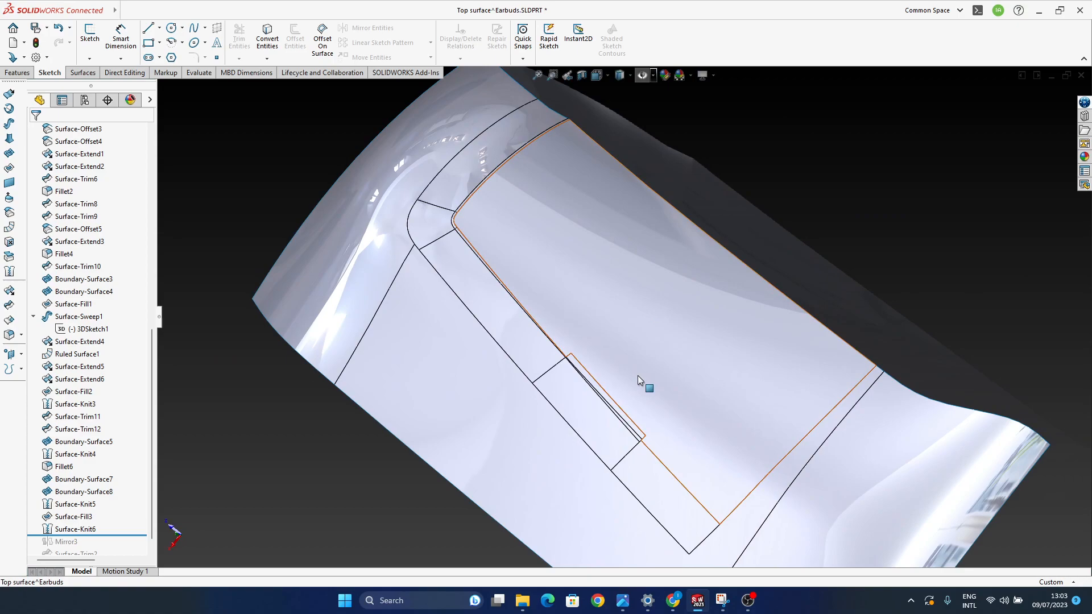
{"action": "scroll", "coordinate": [589, 332], "scroll_direction": "down", "scroll_amount": 3}
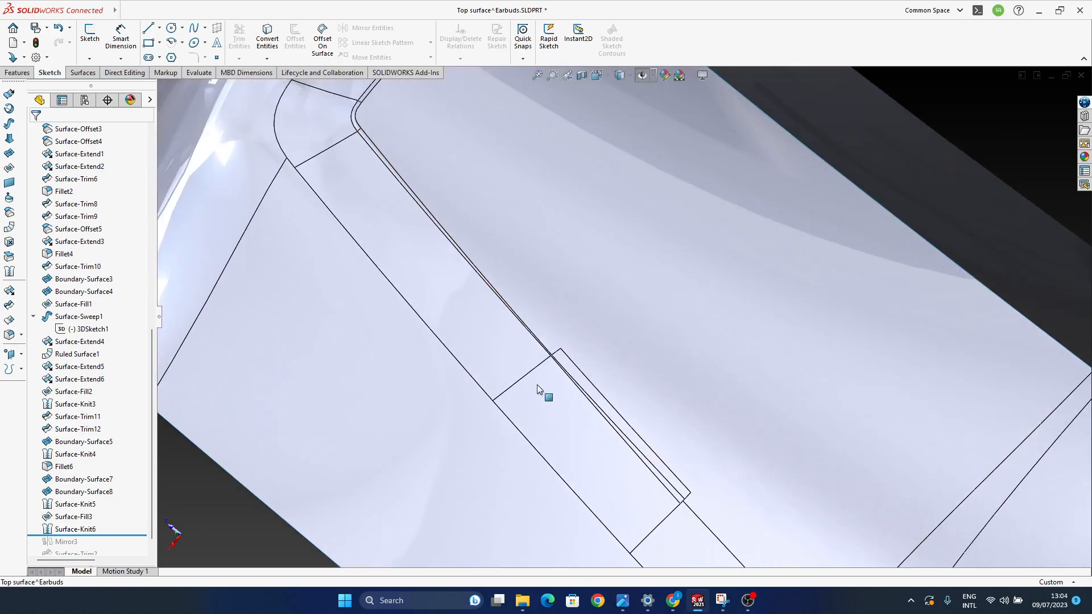
{"action": "left_click", "coordinate": [561, 337]}
{"action": "left_click", "coordinate": [594, 287]}
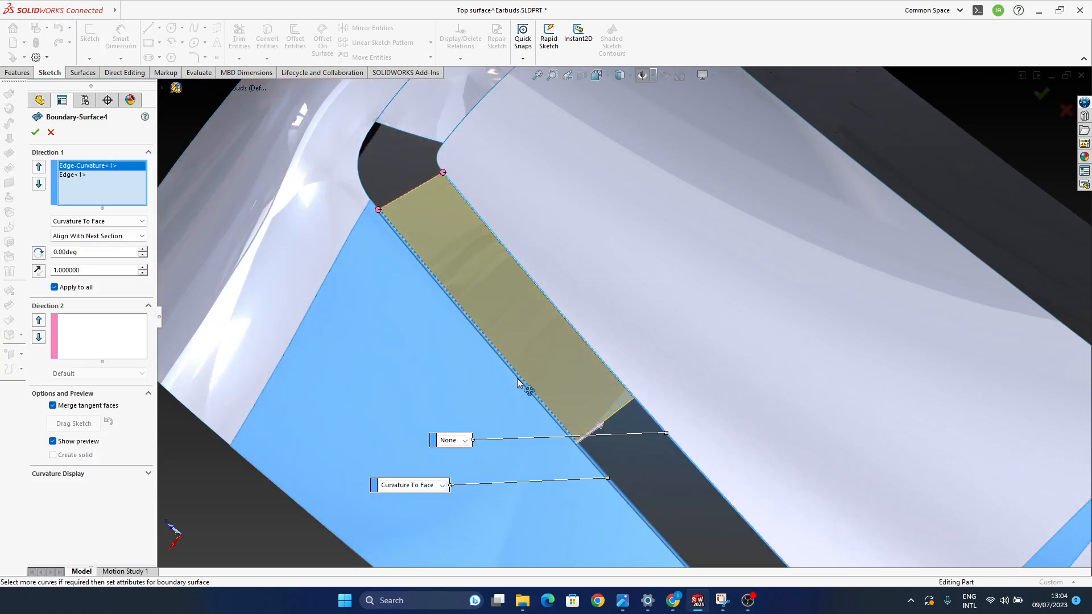
{"action": "left_click_drag", "start_coordinate": [517, 379], "coordinate": [519, 377]}
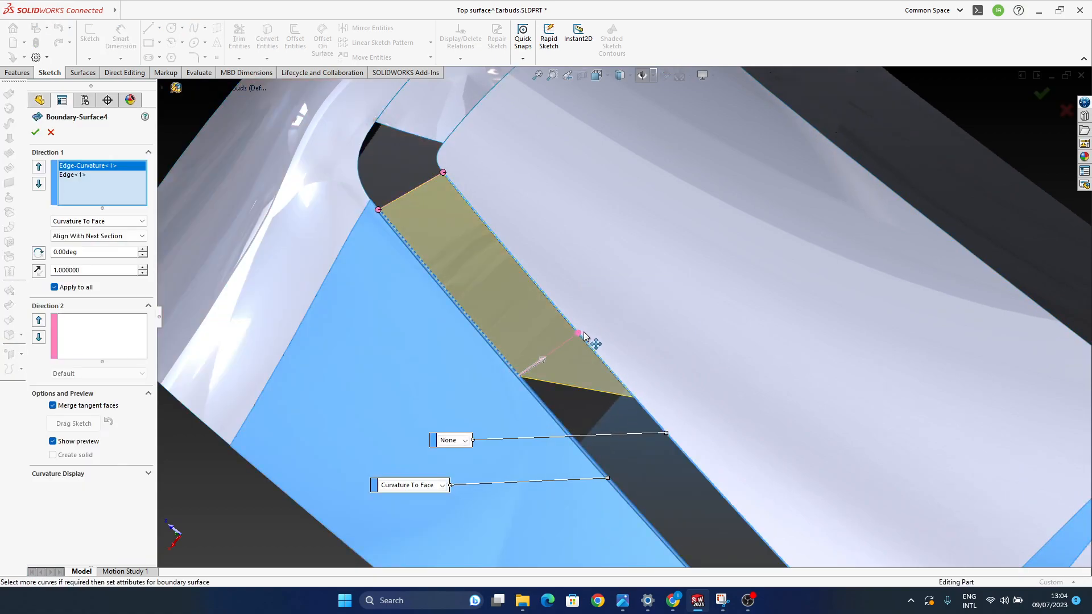
{"action": "left_click_drag", "start_coordinate": [584, 337], "coordinate": [581, 336]}
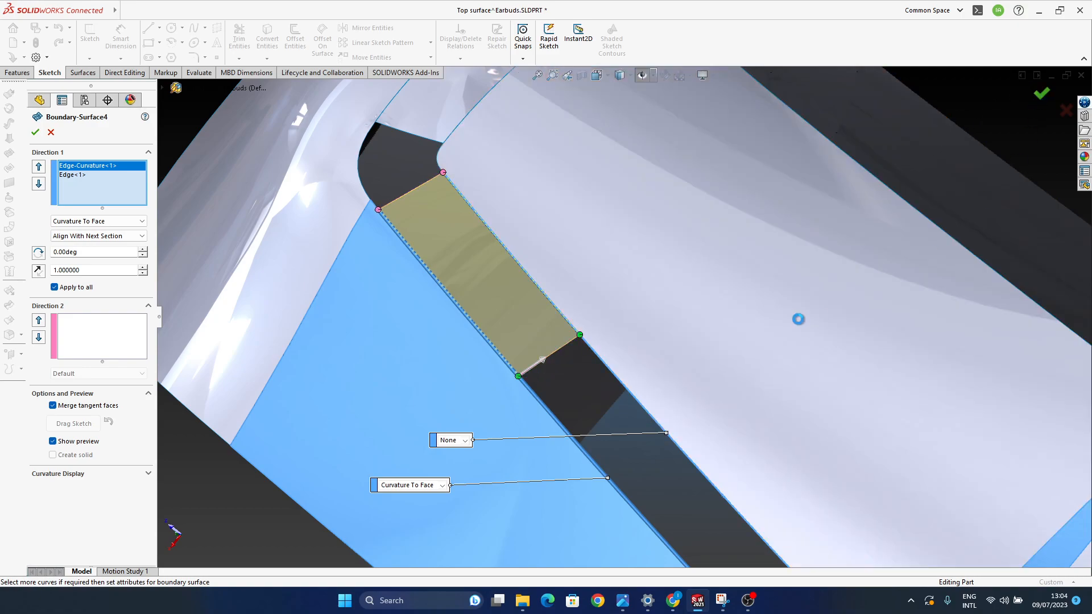
{"action": "mouse_move", "coordinate": [797, 319]}
{"action": "middle_mouse_down"}
{"action": "mouse_move", "coordinate": [598, 385]}
{"action": "mouse_move", "coordinate": [653, 341]}
{"action": "mouse_move", "coordinate": [618, 372]}
{"action": "mouse_move", "coordinate": [592, 429]}
{"action": "mouse_move", "coordinate": [599, 480]}
{"action": "mouse_move", "coordinate": [631, 302]}
{"action": "mouse_move", "coordinate": [604, 367]}
{"action": "middle_mouse_up"}
{"action": "scroll", "coordinate": [603, 363], "scroll_direction": "up", "scroll_amount": 5}
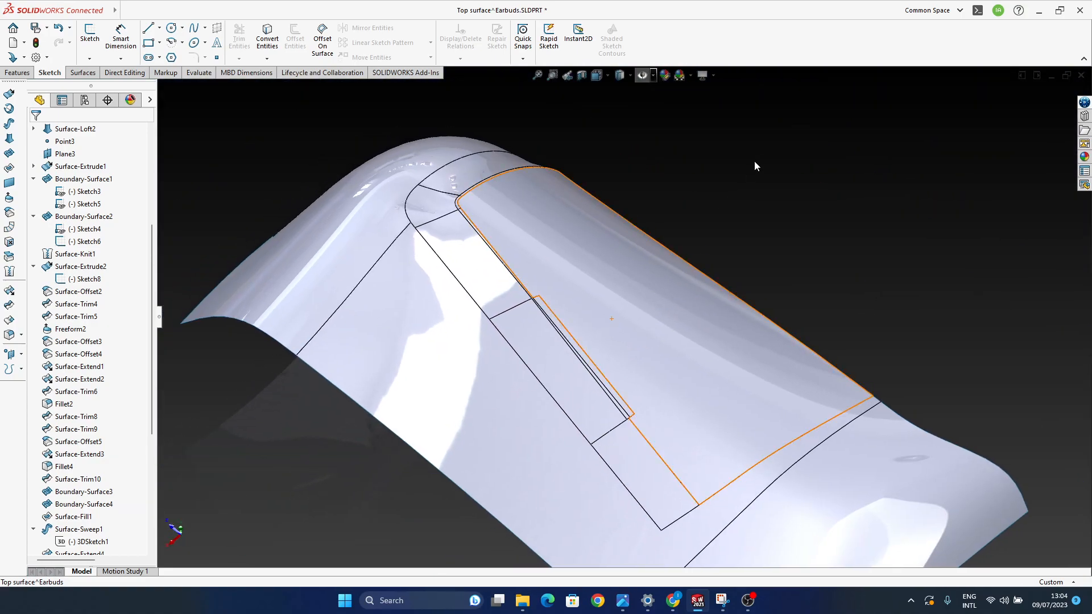
Step: Inspect the patched area shaded without edges from two angles, and restore the shaded with edges display
{"action": "left_click", "coordinate": [652, 76]}
{"action": "left_click", "coordinate": [652, 76]}
{"action": "left_click", "coordinate": [624, 76]}
{"action": "left_click", "coordinate": [624, 76]}
{"action": "left_click", "coordinate": [630, 77]}
{"action": "left_click", "coordinate": [622, 108]}
{"action": "mouse_move", "coordinate": [561, 361]}
{"action": "middle_mouse_down"}
{"action": "mouse_move", "coordinate": [532, 332]}
{"action": "mouse_move", "coordinate": [648, 302]}
{"action": "mouse_move", "coordinate": [613, 339]}
{"action": "mouse_move", "coordinate": [653, 427]}
{"action": "mouse_move", "coordinate": [675, 404]}
{"action": "middle_mouse_up"}
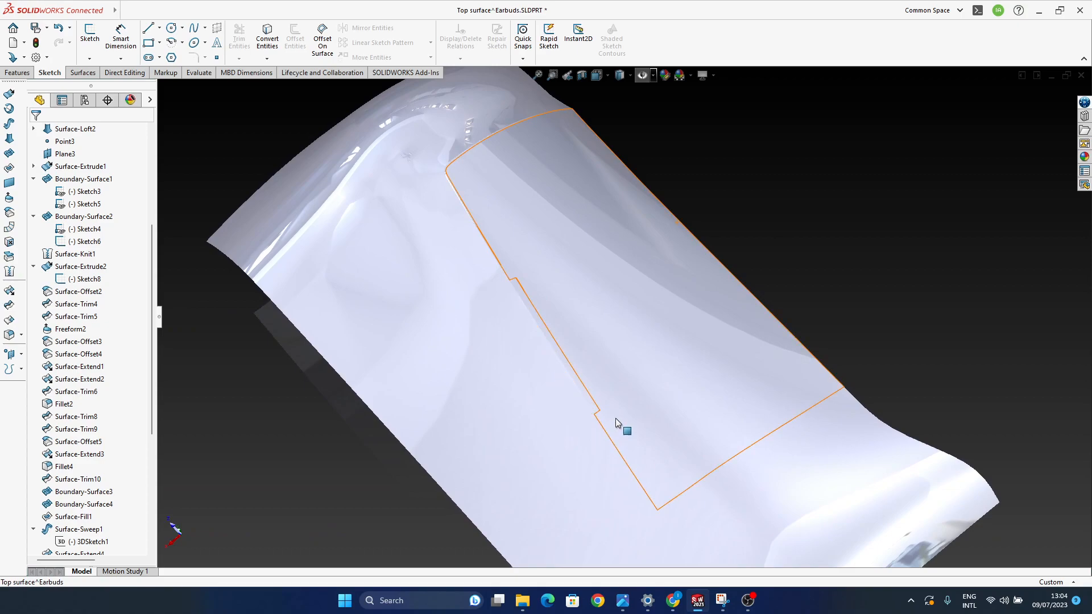
{"action": "middle_click_drag", "start_coordinate": [787, 448], "coordinate": [657, 103]}
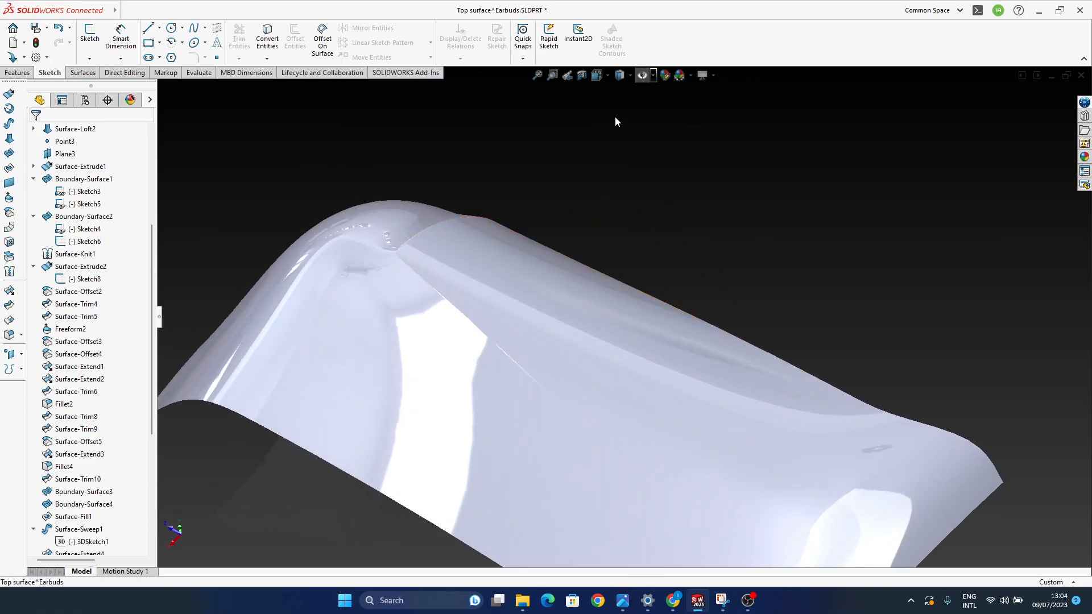
{"action": "left_click", "coordinate": [629, 75]}
{"action": "left_click", "coordinate": [620, 96]}
Step: Examine the thin fillet strip and the joint between the neighbouring patches up close from several angles
{"action": "mouse_move", "coordinate": [546, 404]}
{"action": "middle_mouse_down"}
{"action": "mouse_move", "coordinate": [559, 367]}
{"action": "mouse_move", "coordinate": [572, 364]}
{"action": "middle_mouse_up"}
{"action": "scroll", "coordinate": [668, 374], "scroll_direction": "down", "scroll_amount": 4}
{"action": "middle_click_drag", "start_coordinate": [667, 374], "coordinate": [792, 418], "text": "ctrl"}
{"action": "middle_click_drag", "start_coordinate": [548, 275], "coordinate": [653, 360]}
{"action": "middle_click_drag", "start_coordinate": [716, 384], "coordinate": [690, 358], "text": "ctrl"}
{"action": "middle_click_drag", "start_coordinate": [633, 390], "coordinate": [619, 271]}
{"action": "scroll", "coordinate": [526, 270], "scroll_direction": "down", "scroll_amount": 7}
{"action": "middle_click_drag", "start_coordinate": [490, 347], "coordinate": [634, 337], "text": "ctrl"}
{"action": "middle_click_drag", "start_coordinate": [583, 361], "coordinate": [658, 384]}
{"action": "scroll", "coordinate": [660, 384], "scroll_direction": "up", "scroll_amount": 3}
{"action": "middle_click_drag", "start_coordinate": [721, 371], "coordinate": [610, 392], "text": "ctrl"}
{"action": "middle_click_drag", "start_coordinate": [610, 392], "coordinate": [658, 417]}
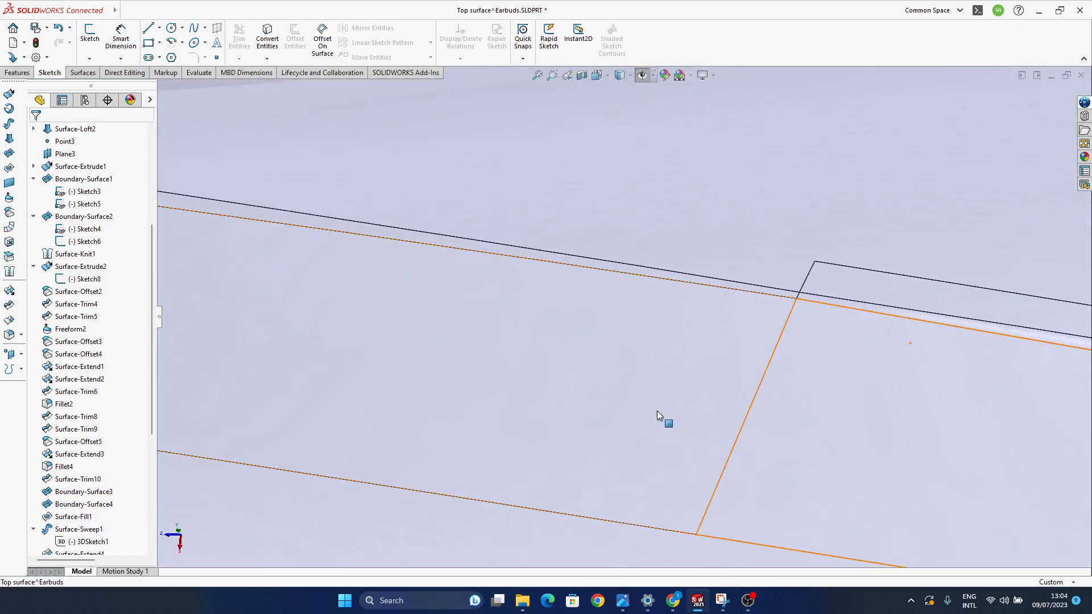
{"action": "scroll", "coordinate": [657, 418], "scroll_direction": "up", "scroll_amount": 5}
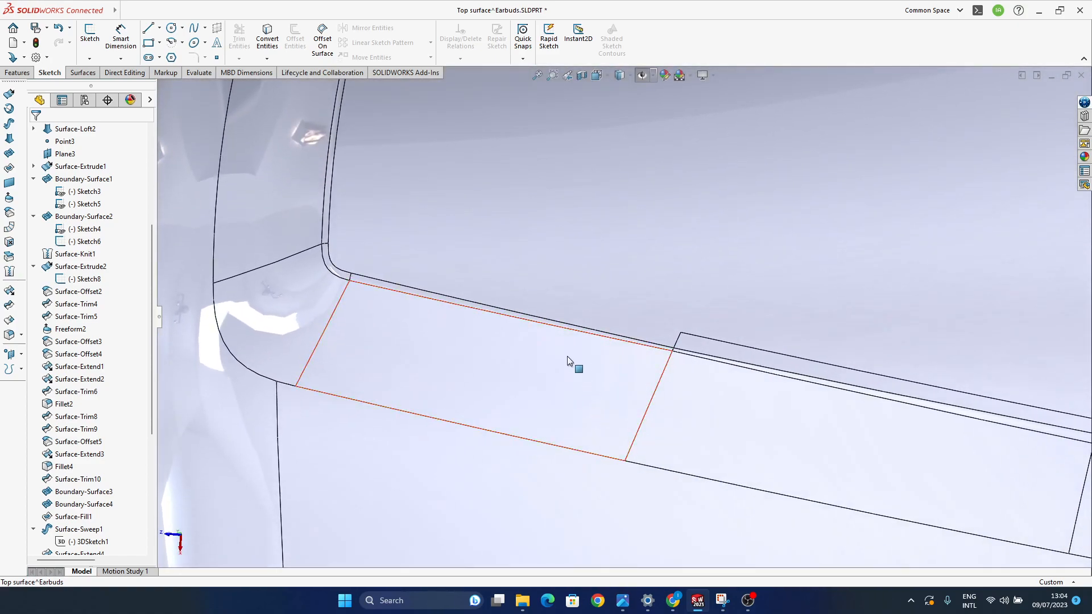
{"action": "middle_click_drag", "start_coordinate": [575, 366], "coordinate": [603, 442]}
{"action": "middle_click_drag", "start_coordinate": [413, 401], "coordinate": [415, 385]}
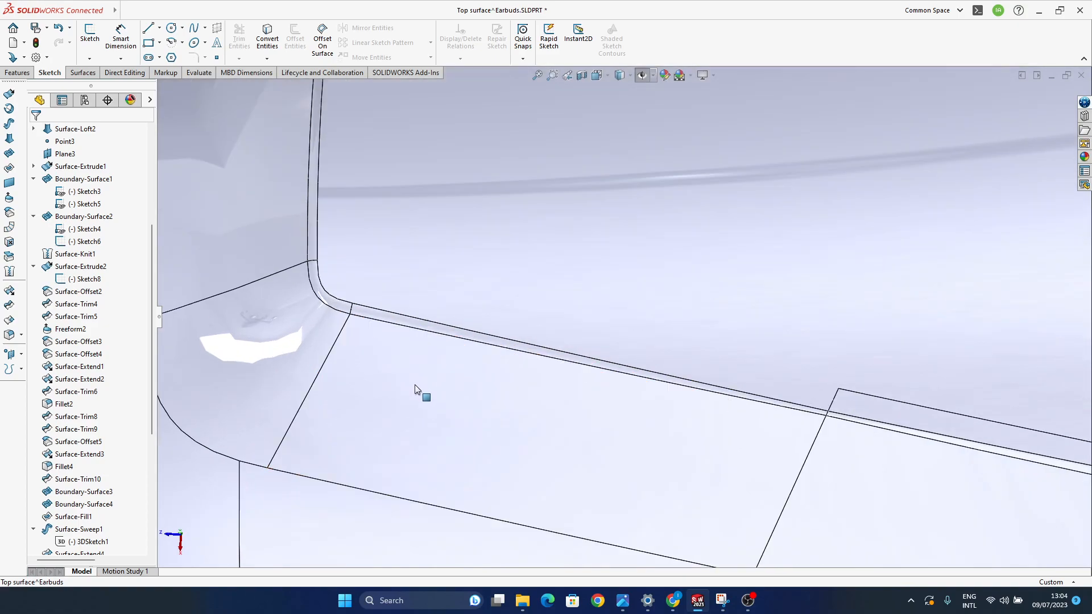
{"action": "left_click", "coordinate": [378, 313]}
{"action": "left_click", "coordinate": [411, 263]}
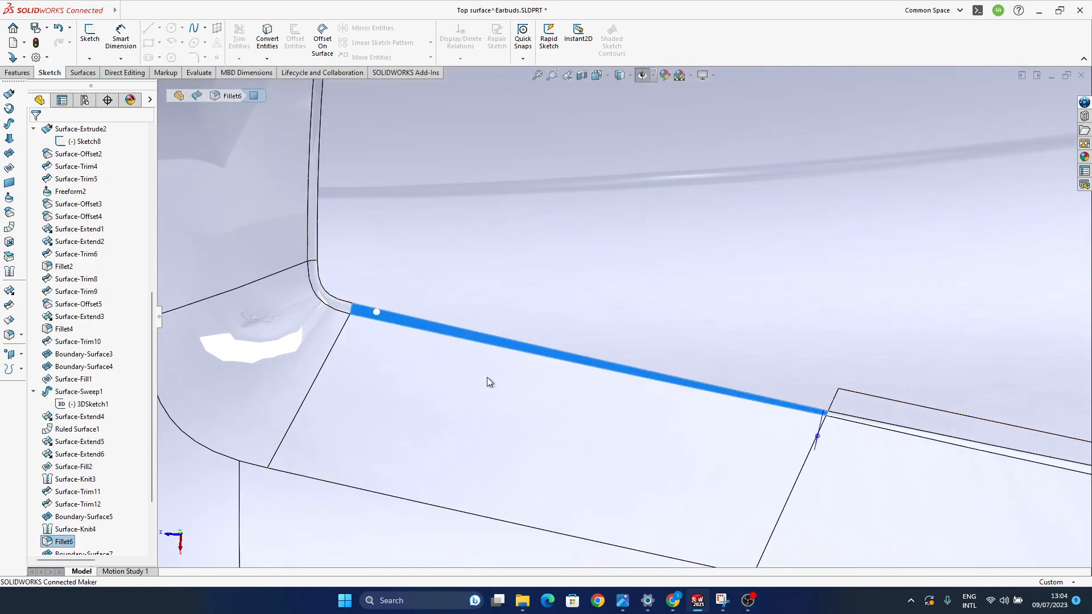
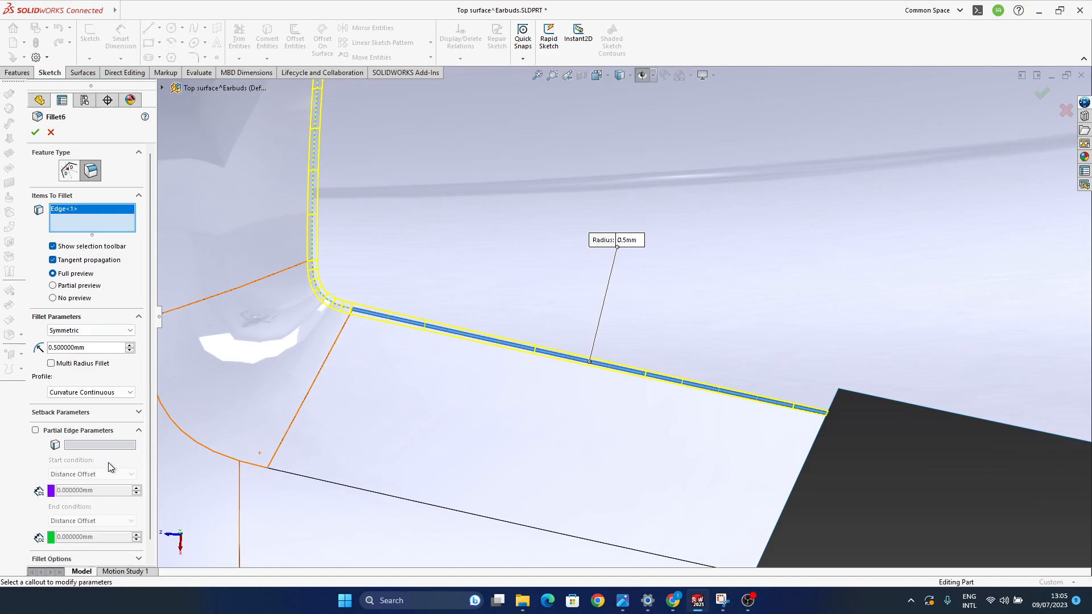
{"action": "left_click", "coordinate": [153, 562]}
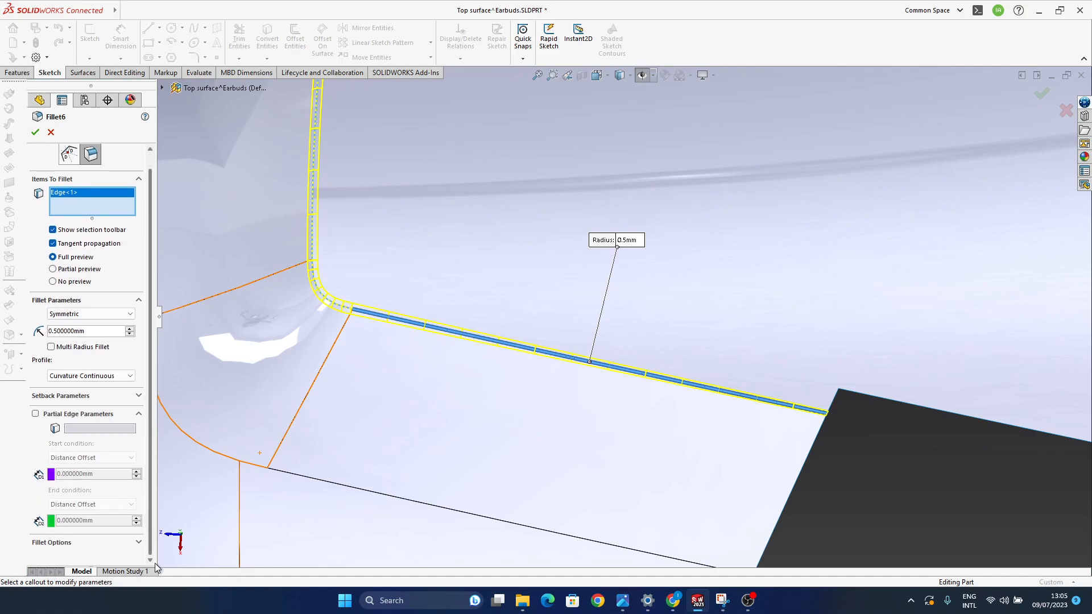
{"action": "left_click", "coordinate": [139, 544]}
{"action": "left_click_drag", "start_coordinate": [151, 469], "coordinate": [154, 554]}
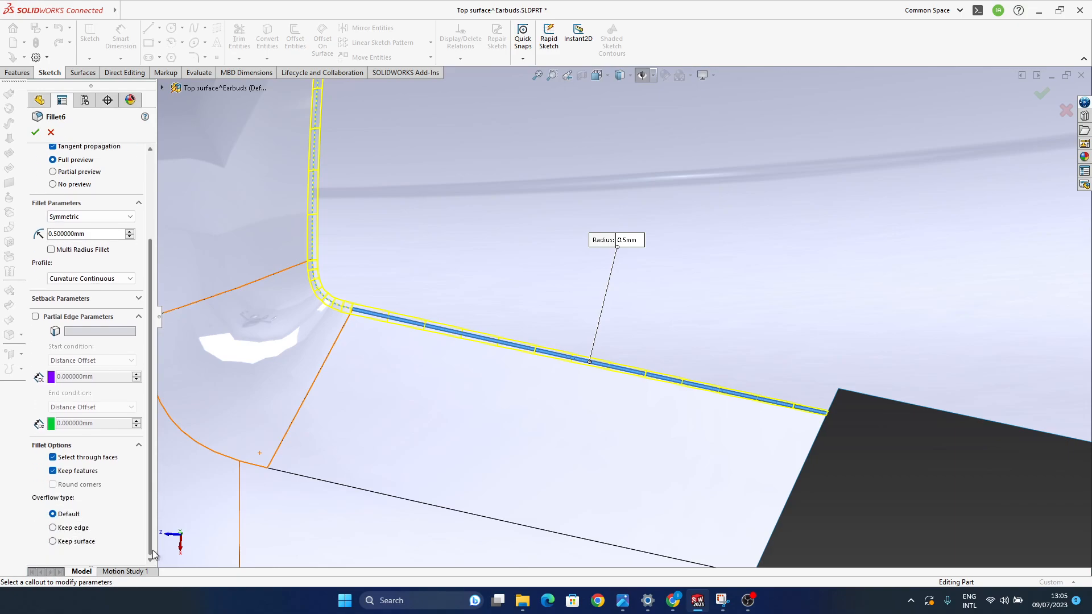
{"action": "left_click_drag", "start_coordinate": [154, 550], "coordinate": [152, 506]}
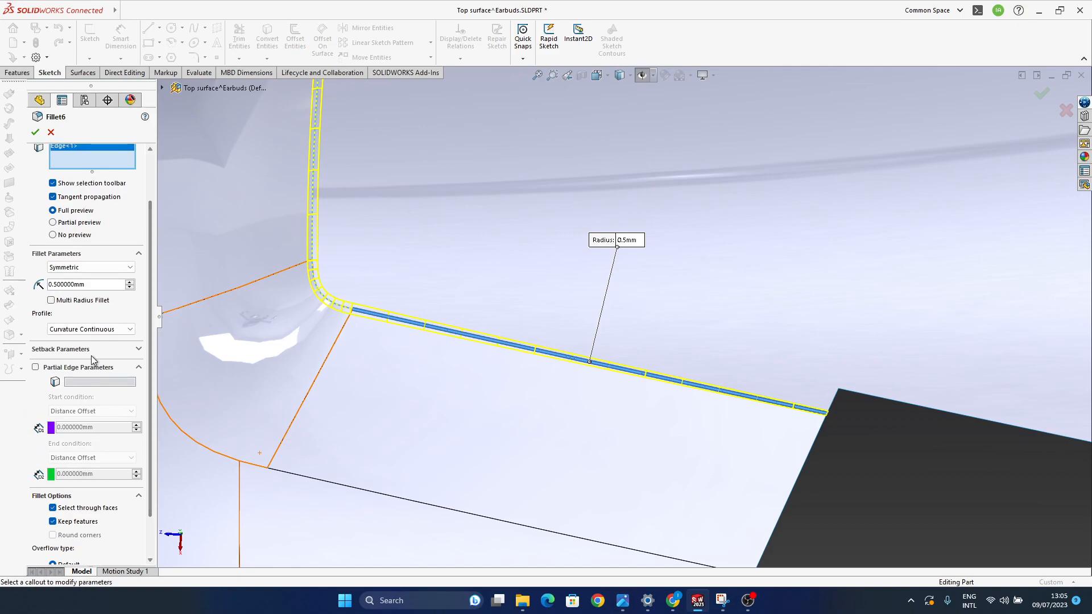
{"action": "left_click", "coordinate": [76, 301]}
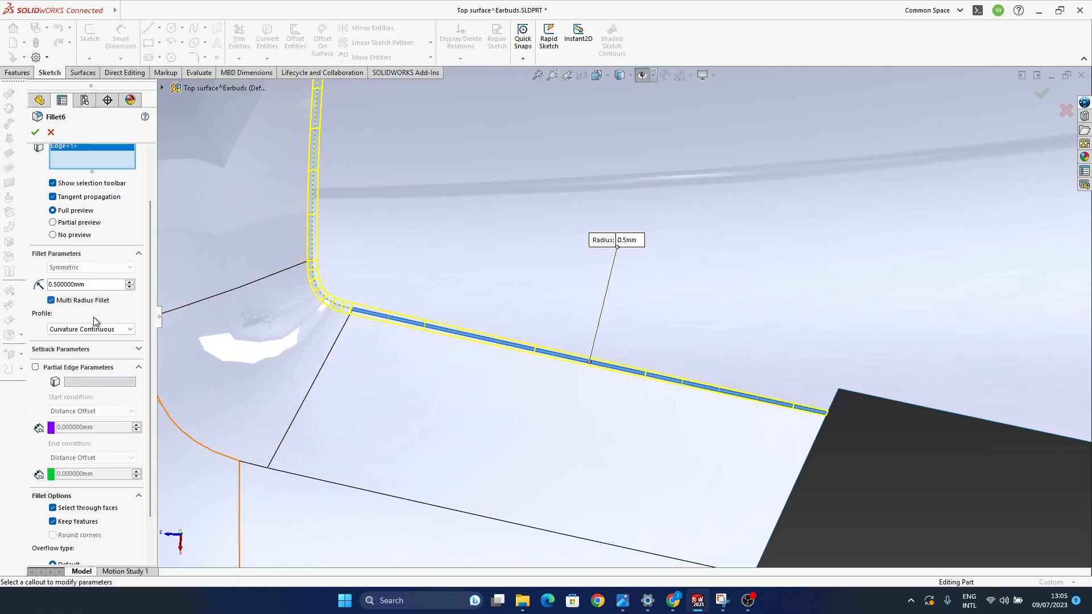
{"action": "middle_click_drag", "start_coordinate": [305, 413], "coordinate": [330, 305]}
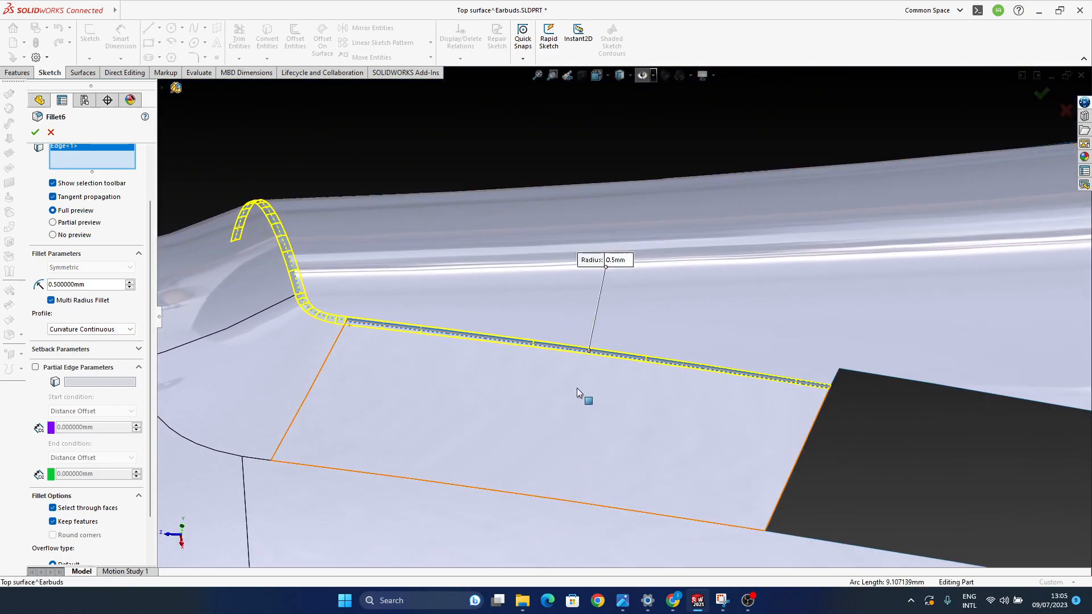
{"action": "left_click", "coordinate": [682, 363]}
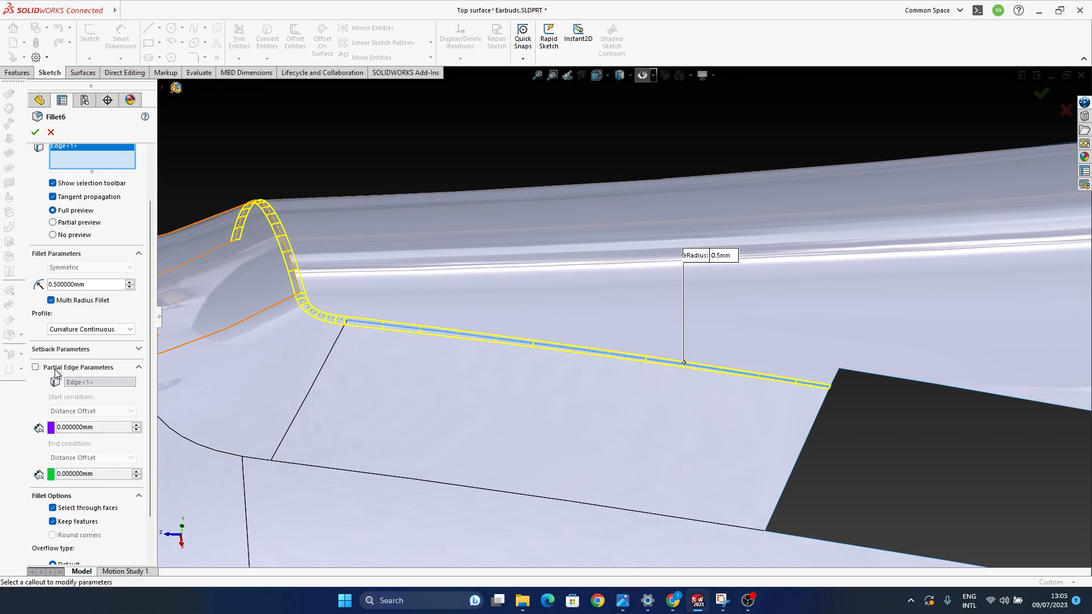
{"action": "left_click", "coordinate": [36, 368]}
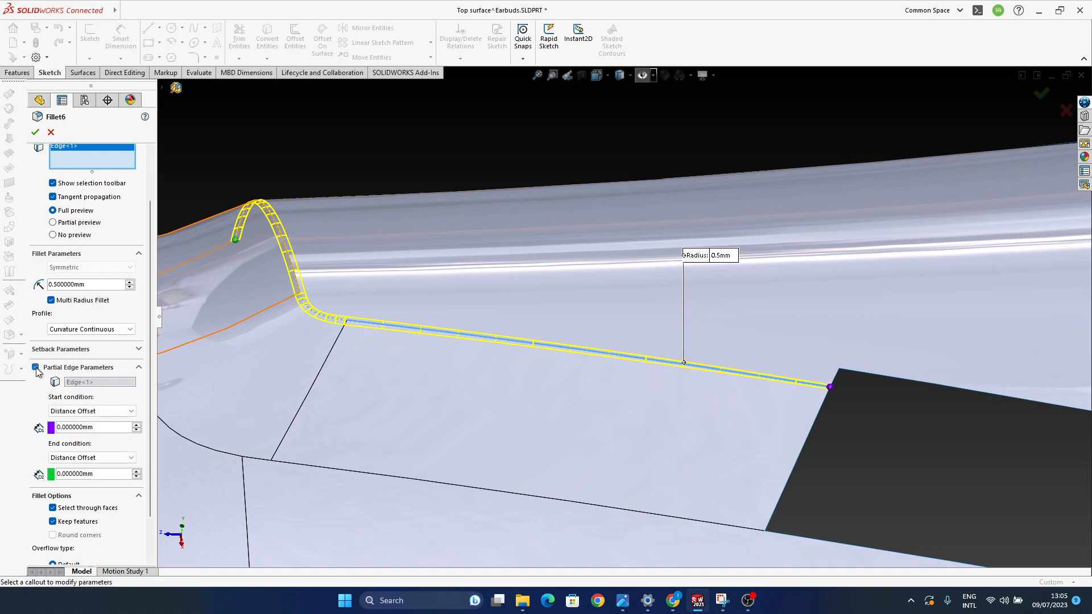
{"action": "left_click", "coordinate": [36, 368]}
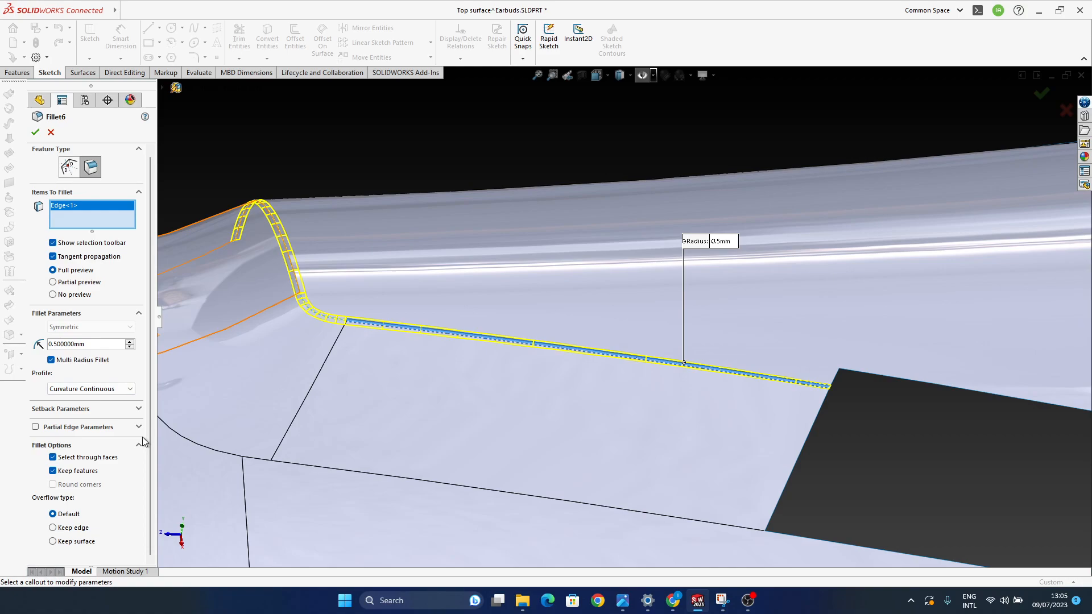
{"action": "left_click_drag", "start_coordinate": [151, 439], "coordinate": [158, 393]}
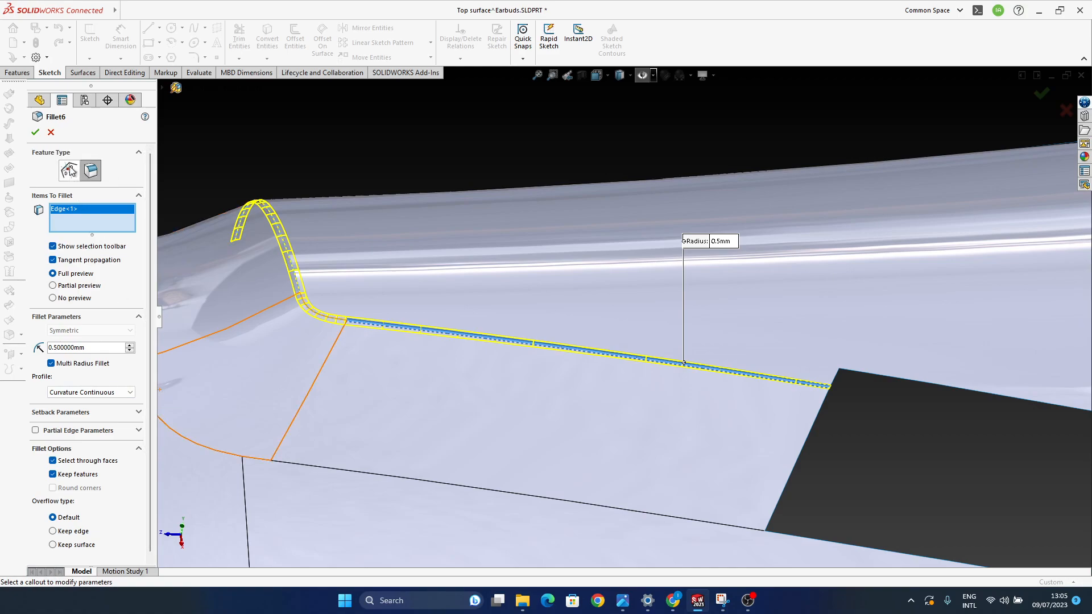
{"action": "left_click", "coordinate": [52, 132]}
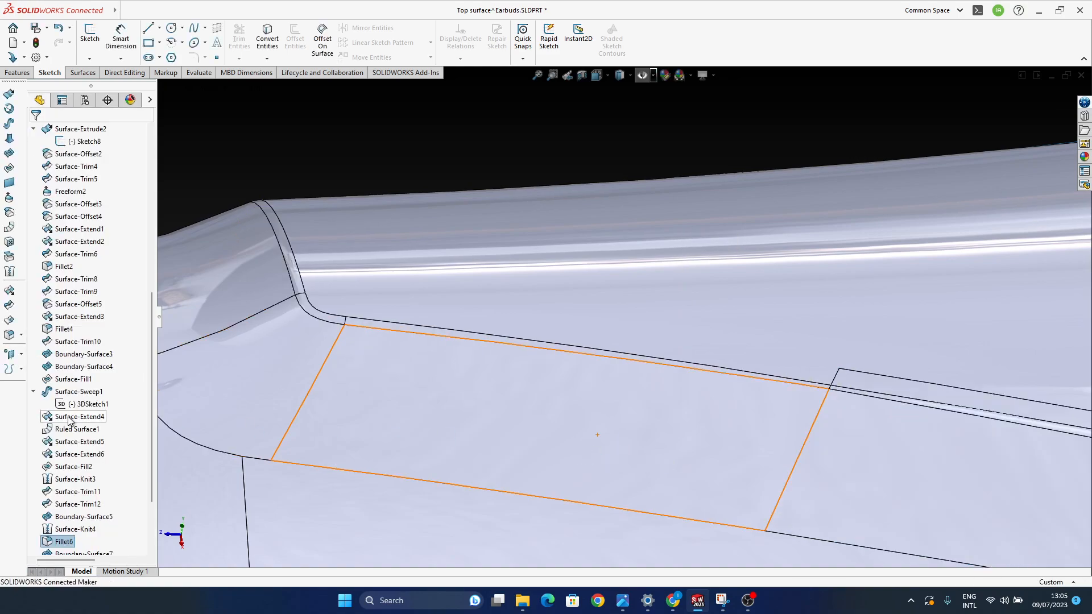
Step: Edit the boundary patch beside the rounded corner again and pull its free end still closer to the corner
{"action": "middle_click_drag", "start_coordinate": [655, 322], "coordinate": [660, 429]}
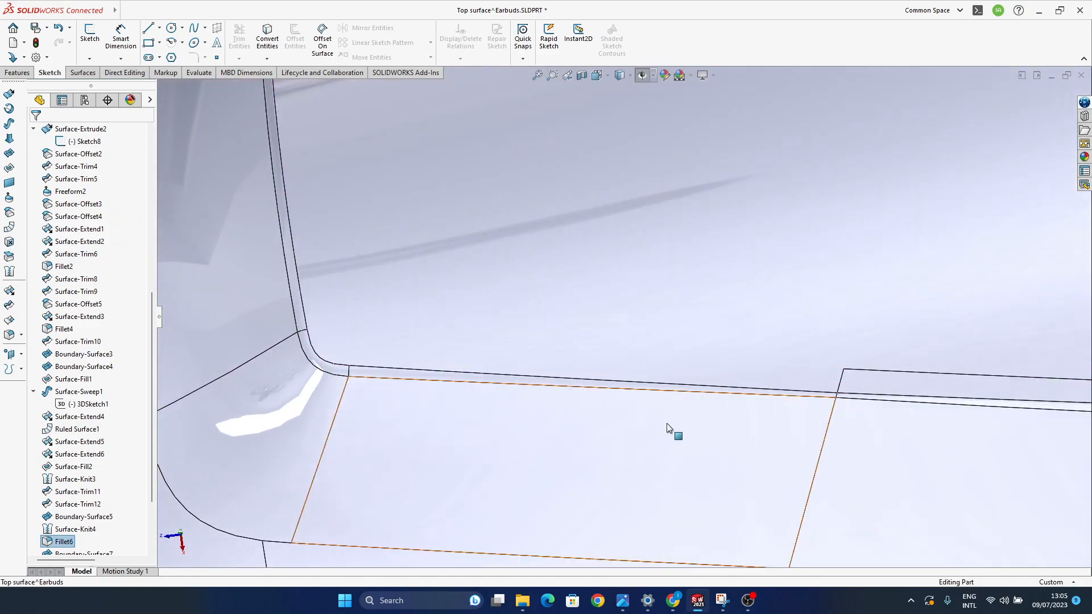
{"action": "middle_click_drag", "start_coordinate": [752, 458], "coordinate": [619, 393]}
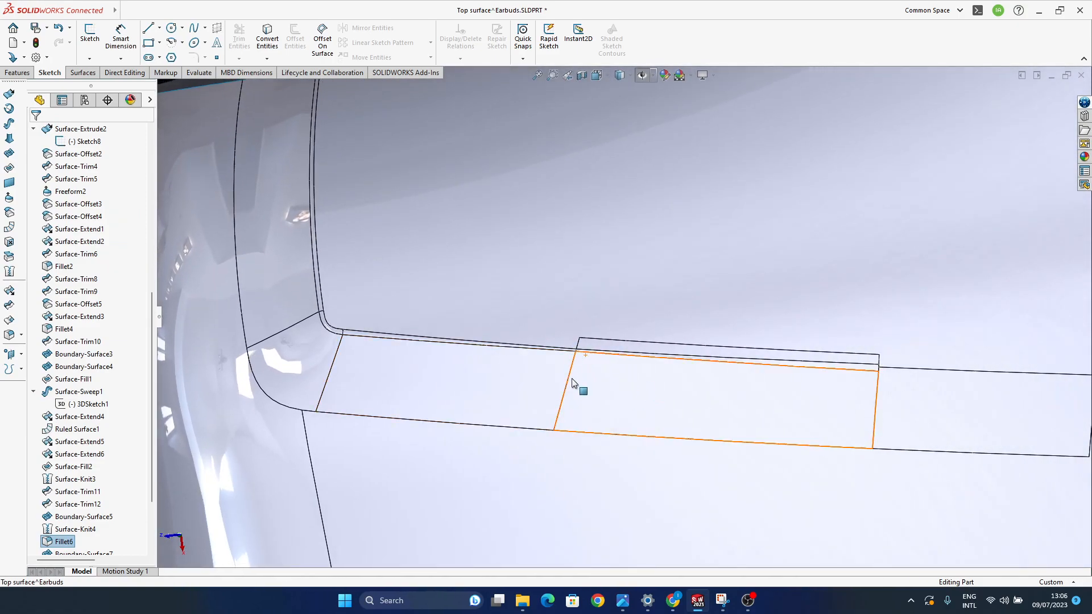
{"action": "left_click", "coordinate": [522, 380]}
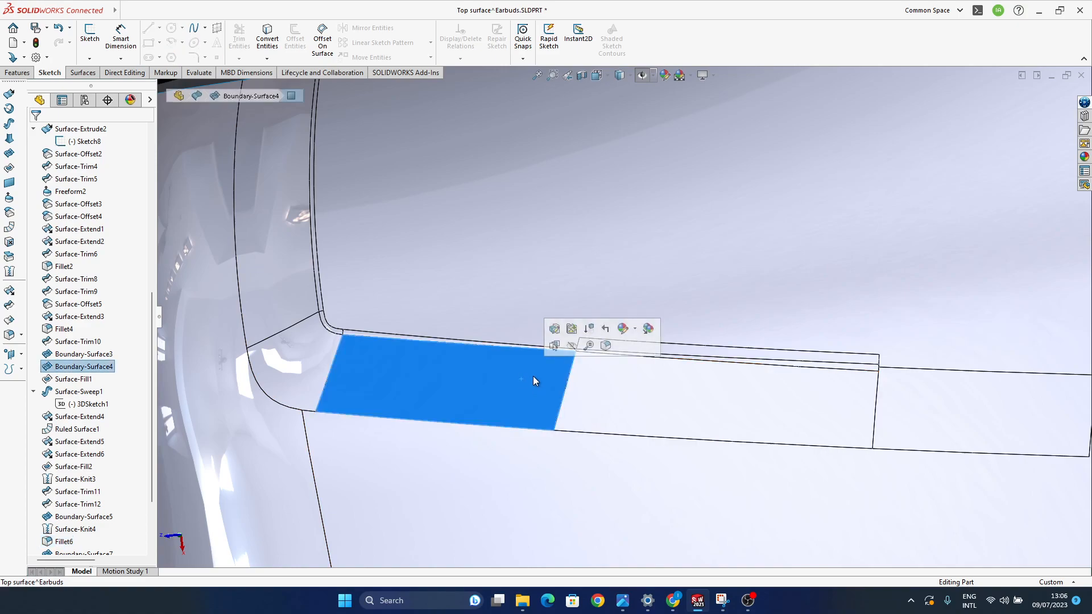
{"action": "left_click", "coordinate": [556, 330]}
{"action": "left_click_drag", "start_coordinate": [538, 351], "coordinate": [521, 428]}
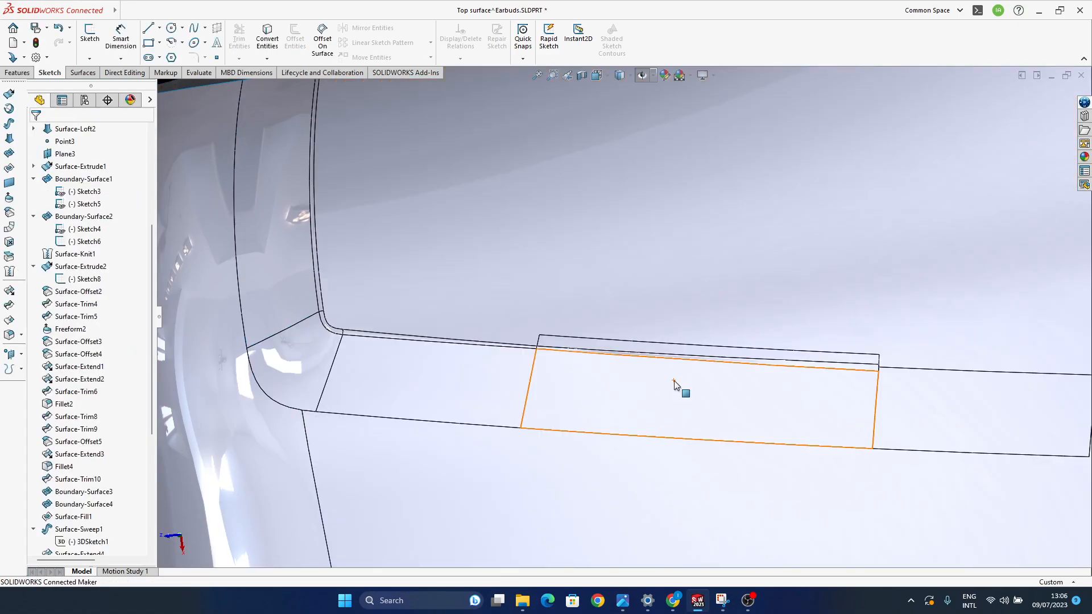
Step: Shorten the sweep's 3D sketch path by moving its free endpoint to about X 1.23, Y 21.93, Z -27.25 mm, and ignore the rebuild errors
{"action": "middle_click_drag", "start_coordinate": [674, 381], "coordinate": [691, 400]}
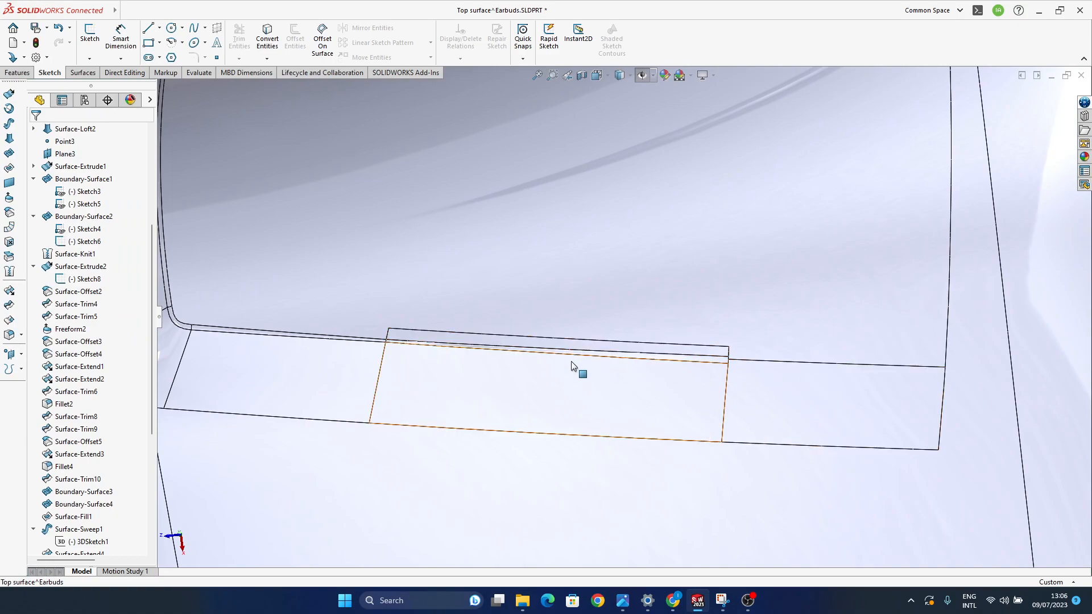
{"action": "middle_click_drag", "start_coordinate": [657, 405], "coordinate": [760, 408], "text": "ctrl"}
{"action": "scroll", "coordinate": [81, 485], "scroll_direction": "down", "scroll_amount": 4}
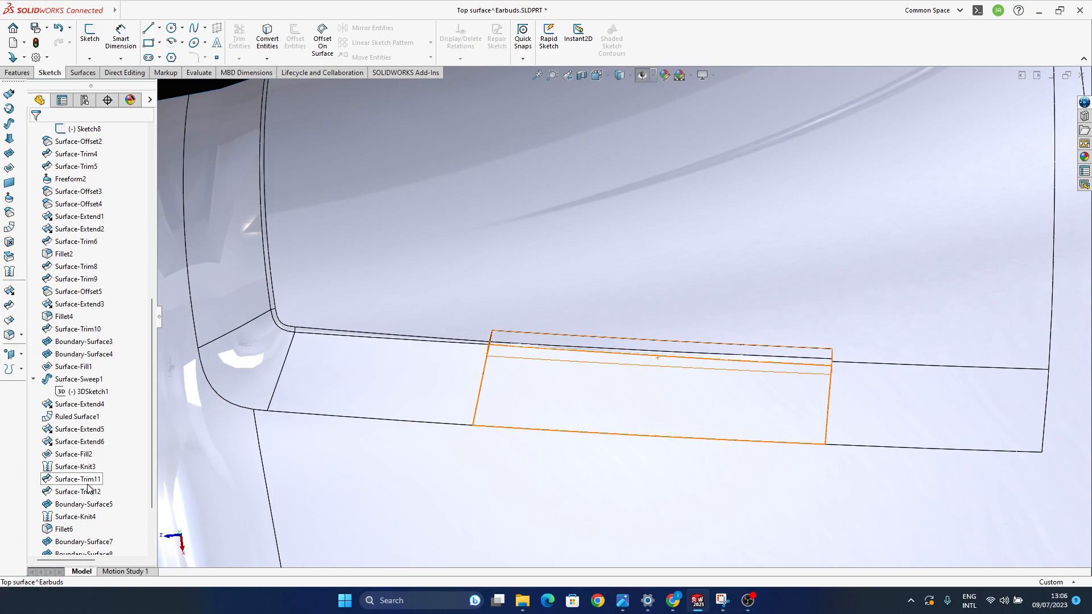
{"action": "scroll", "coordinate": [88, 488], "scroll_direction": "down", "scroll_amount": 2}
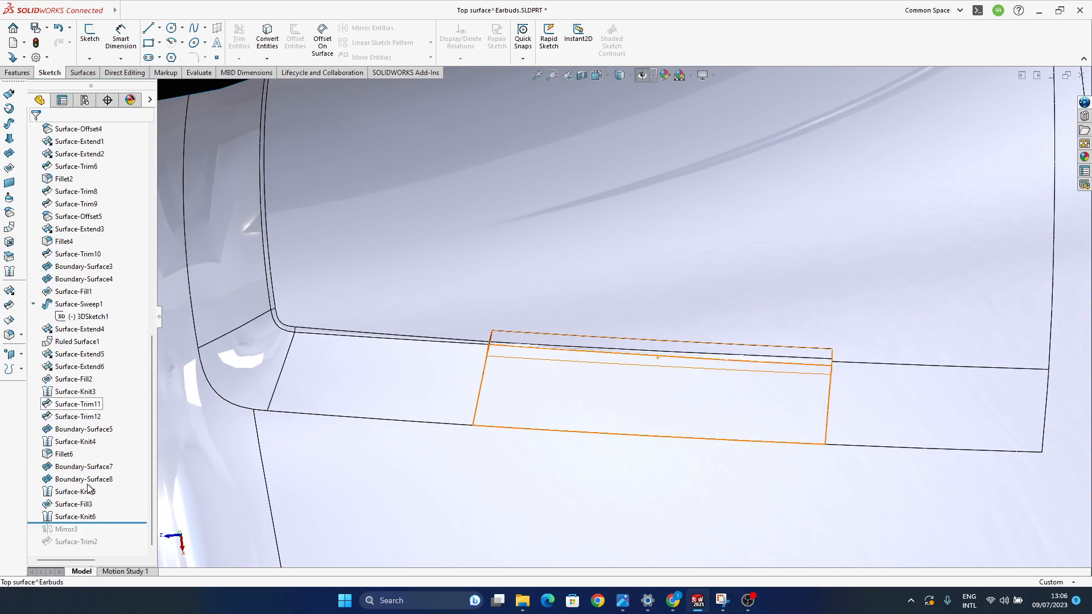
{"action": "left_click", "coordinate": [64, 316]}
{"action": "left_click", "coordinate": [64, 284]}
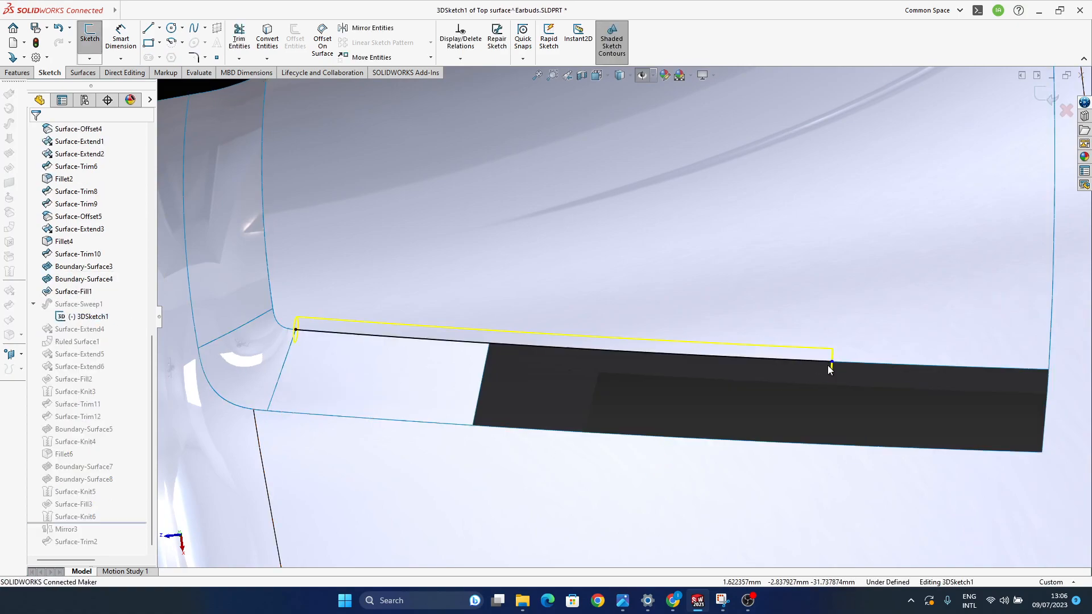
{"action": "left_click_drag", "start_coordinate": [833, 363], "coordinate": [657, 353]}
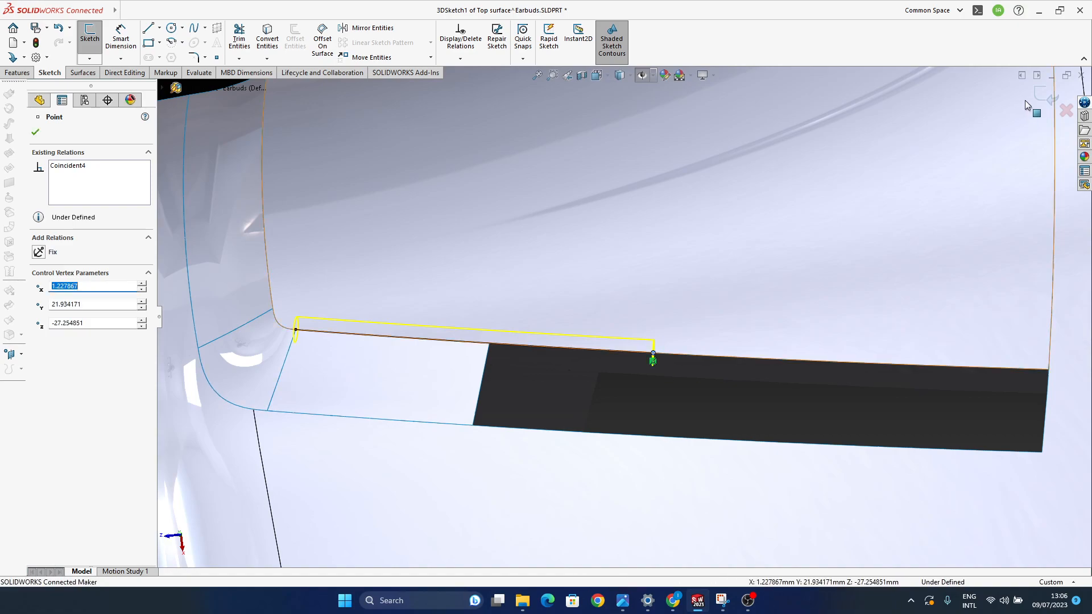
{"action": "left_click", "coordinate": [1046, 97]}
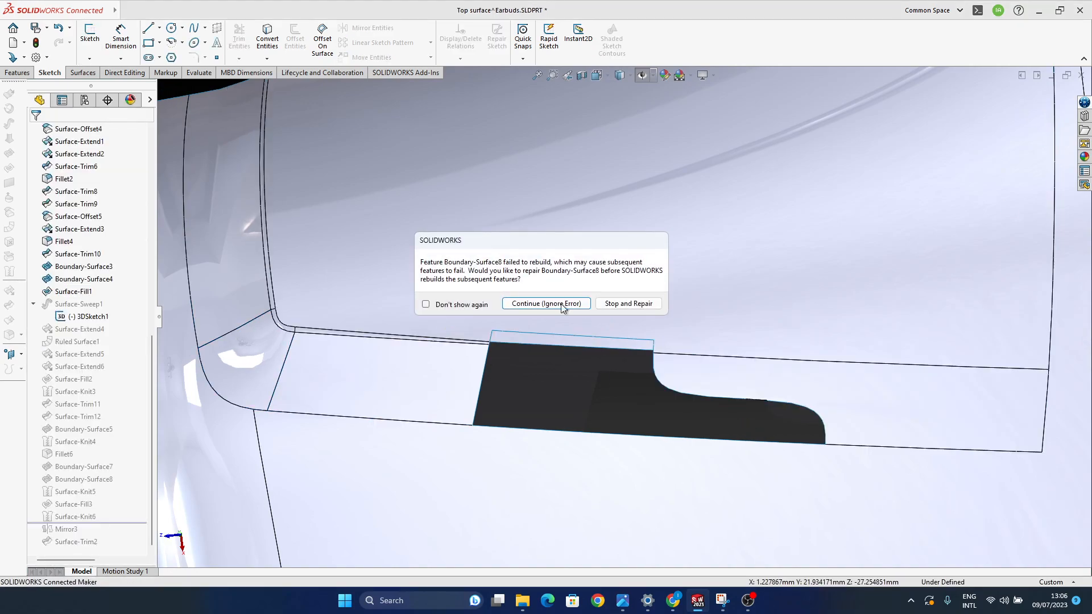
{"action": "left_click", "coordinate": [564, 307]}
{"action": "left_click", "coordinate": [351, 95]}
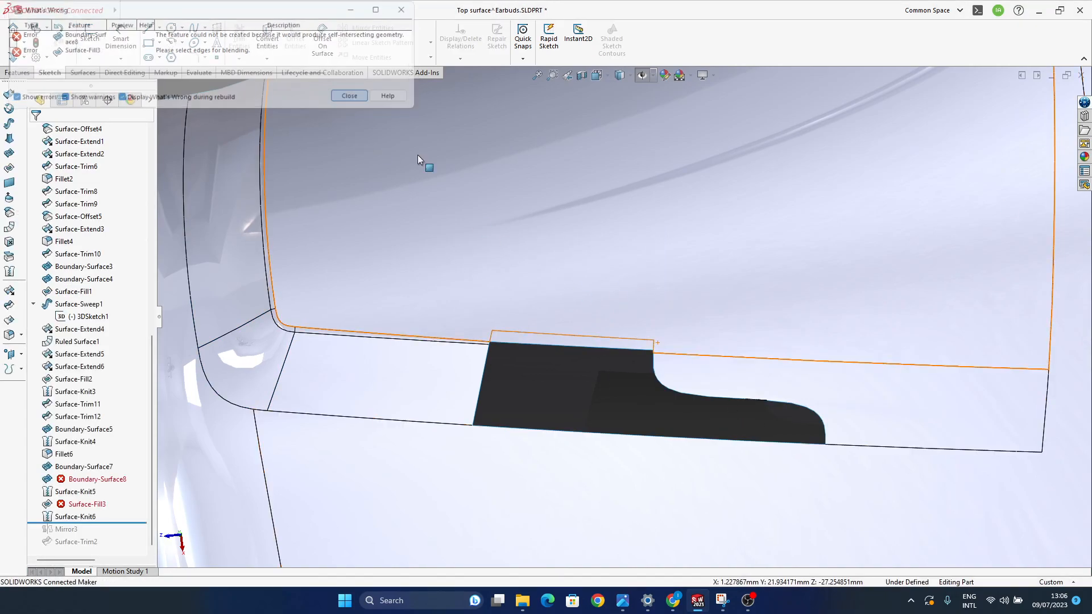
Step: Edit the long boundary patch on the far side of the gap and shorten it slightly by moving its free end's lower corner
{"action": "left_click", "coordinate": [821, 391]}
{"action": "left_click", "coordinate": [854, 339]}
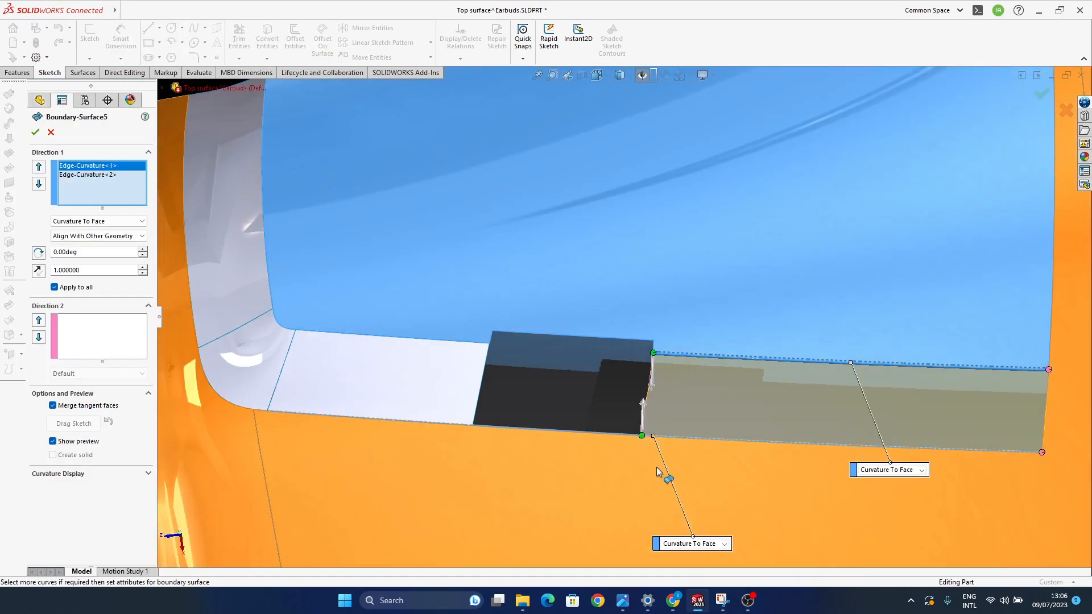
{"action": "scroll", "coordinate": [645, 436], "scroll_direction": "down", "scroll_amount": 5}
{"action": "left_click_drag", "start_coordinate": [627, 381], "coordinate": [652, 383]}
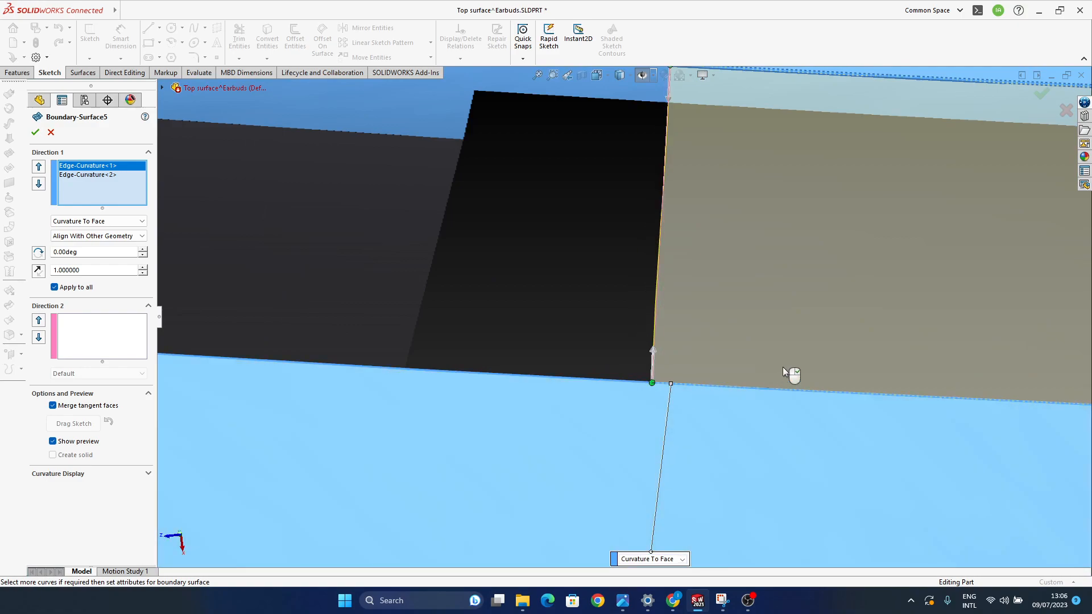
{"action": "scroll", "coordinate": [639, 331], "scroll_direction": "up", "scroll_amount": 4}
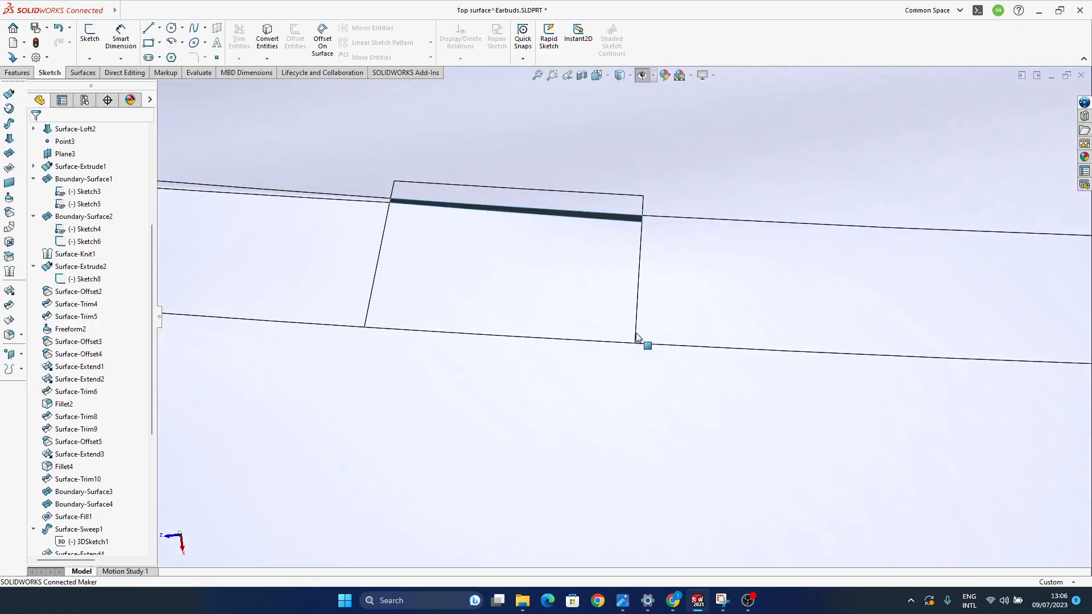
Step: Examine the narrow open strip above the middle patch and its joints with the neighbouring patches from several angles
{"action": "middle_click_drag", "start_coordinate": [637, 331], "coordinate": [620, 411], "text": "ctrl"}
{"action": "mouse_move", "coordinate": [602, 351]}
{"action": "middle_mouse_down"}
{"action": "mouse_move", "coordinate": [602, 403]}
{"action": "mouse_move", "coordinate": [551, 381]}
{"action": "mouse_move", "coordinate": [646, 420]}
{"action": "mouse_move", "coordinate": [602, 402]}
{"action": "mouse_move", "coordinate": [611, 361]}
{"action": "middle_mouse_up"}
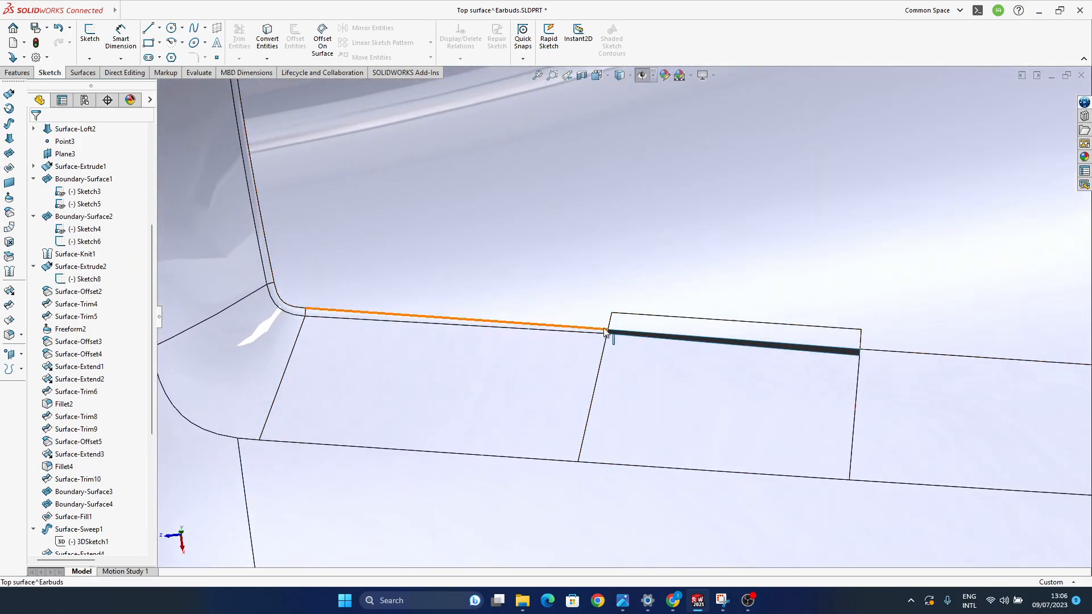
{"action": "middle_click_drag", "start_coordinate": [556, 381], "coordinate": [554, 467]}
{"action": "scroll", "coordinate": [512, 376], "scroll_direction": "up", "scroll_amount": 3}
{"action": "middle_click_drag", "start_coordinate": [533, 371], "coordinate": [511, 394]}
{"action": "scroll", "coordinate": [490, 405], "scroll_direction": "down", "scroll_amount": 5}
{"action": "middle_click_drag", "start_coordinate": [654, 402], "coordinate": [565, 405], "text": "ctrl"}
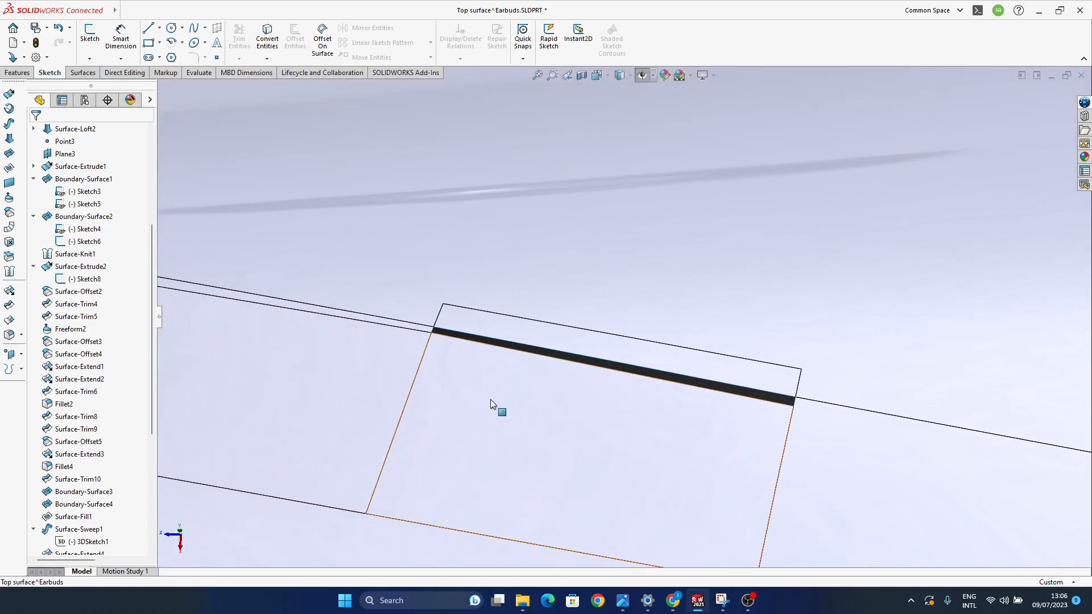
Step: Open the fill surface for the narrow strip, check its boundary edges at the far end, and close its definition
{"action": "scroll", "coordinate": [82, 392], "scroll_direction": "down", "scroll_amount": 6}
{"action": "left_click", "coordinate": [90, 504]}
{"action": "left_click", "coordinate": [100, 472]}
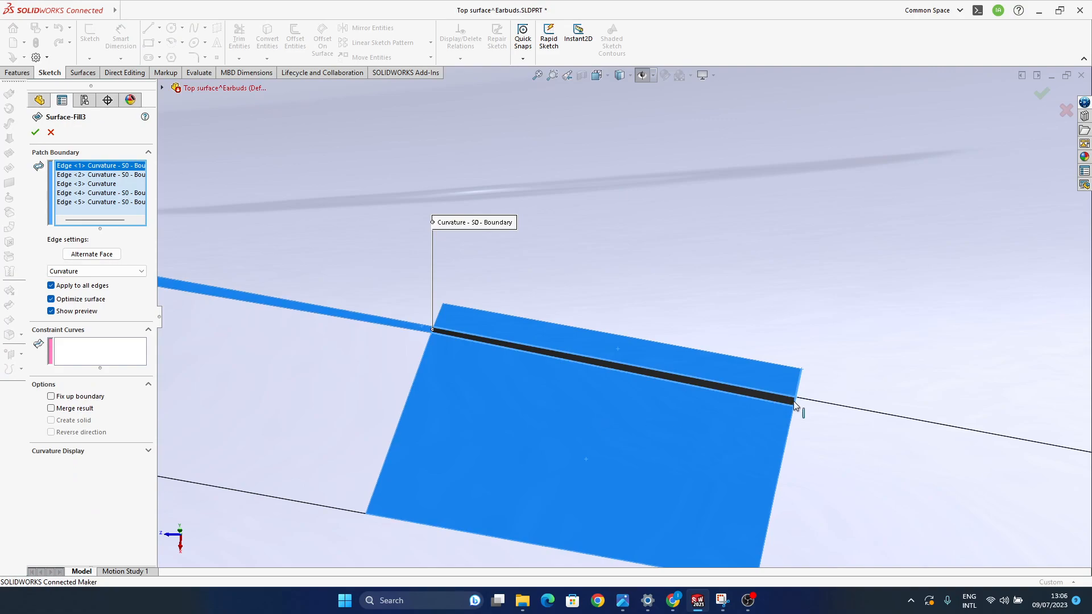
{"action": "scroll", "coordinate": [756, 410], "scroll_direction": "down", "scroll_amount": 5}
{"action": "middle_click_drag", "start_coordinate": [935, 290], "coordinate": [911, 333], "text": "ctrl"}
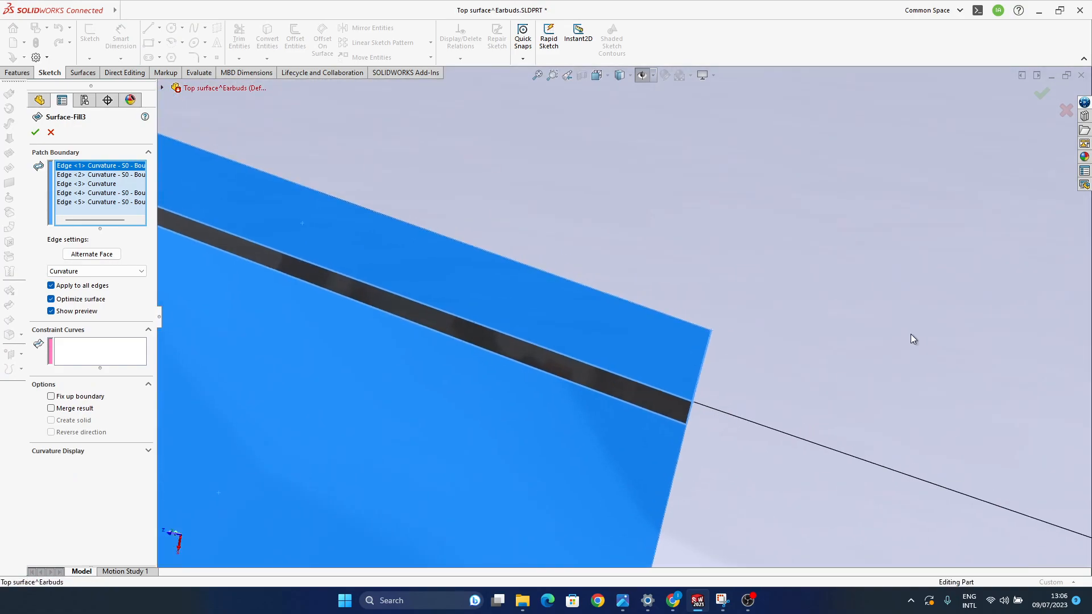
{"action": "left_click", "coordinate": [1065, 111]}
{"action": "left_click", "coordinate": [654, 351]}
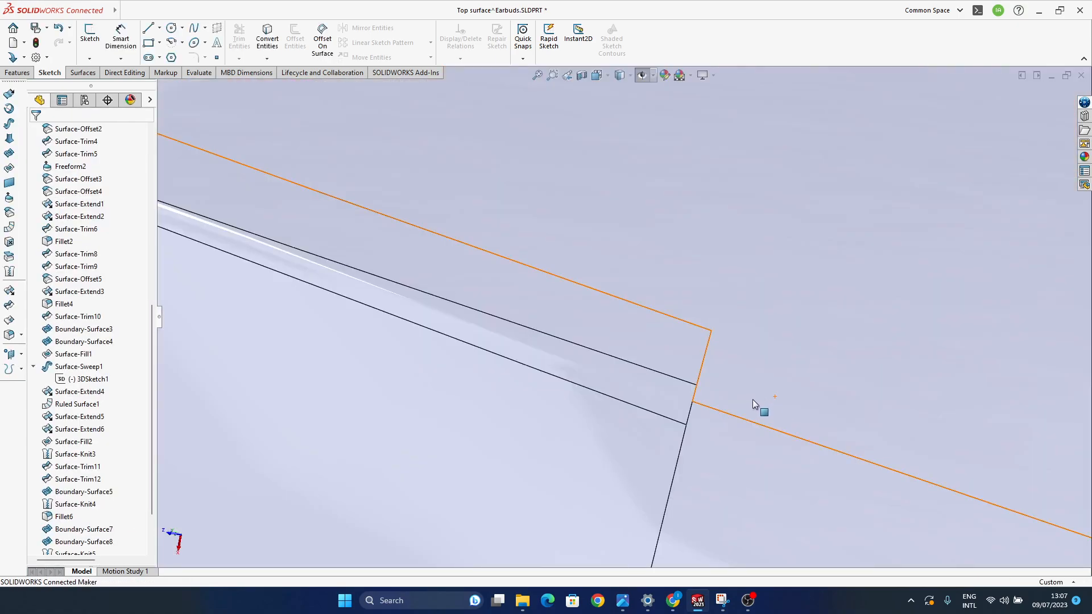
Step: Review the filled strip and its surrounding patches within the whole top surface from different angles
{"action": "middle_click_drag", "start_coordinate": [599, 412], "coordinate": [553, 407]}
{"action": "scroll", "coordinate": [553, 407], "scroll_direction": "up", "scroll_amount": 4}
{"action": "scroll", "coordinate": [553, 408], "scroll_direction": "up", "scroll_amount": 2}
{"action": "middle_click_drag", "start_coordinate": [538, 449], "coordinate": [578, 476]}
{"action": "scroll", "coordinate": [573, 463], "scroll_direction": "up", "scroll_amount": 5}
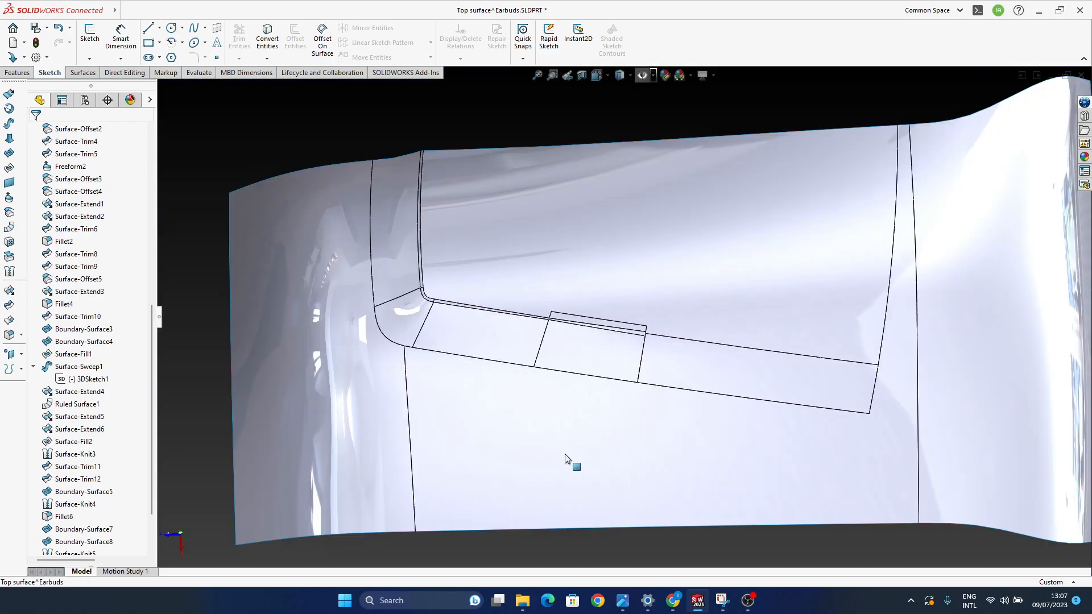
{"action": "middle_click_drag", "start_coordinate": [642, 393], "coordinate": [606, 441], "text": "ctrl"}
{"action": "middle_click_drag", "start_coordinate": [467, 431], "coordinate": [459, 368], "text": "ctrl"}
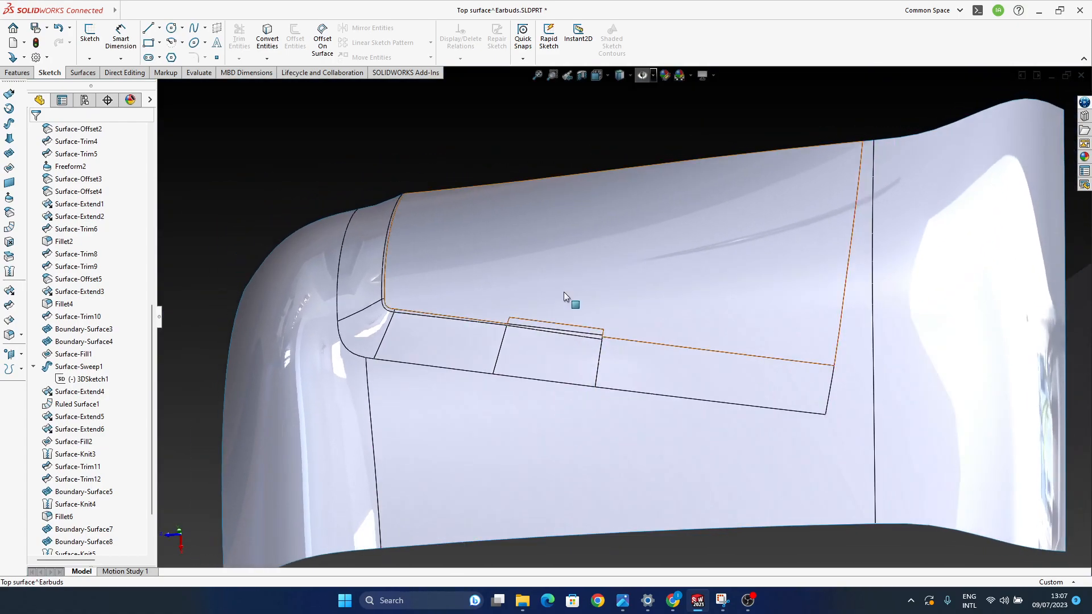
Step: Inspect the blend around the filled strip up close in shaded display without edges, and restore shaded with edges
{"action": "left_click", "coordinate": [620, 76]}
{"action": "left_click", "coordinate": [620, 106]}
{"action": "mouse_move", "coordinate": [756, 425]}
{"action": "middle_mouse_down"}
{"action": "mouse_move", "coordinate": [829, 488]}
{"action": "mouse_move", "coordinate": [835, 382]}
{"action": "mouse_move", "coordinate": [822, 396]}
{"action": "middle_mouse_up"}
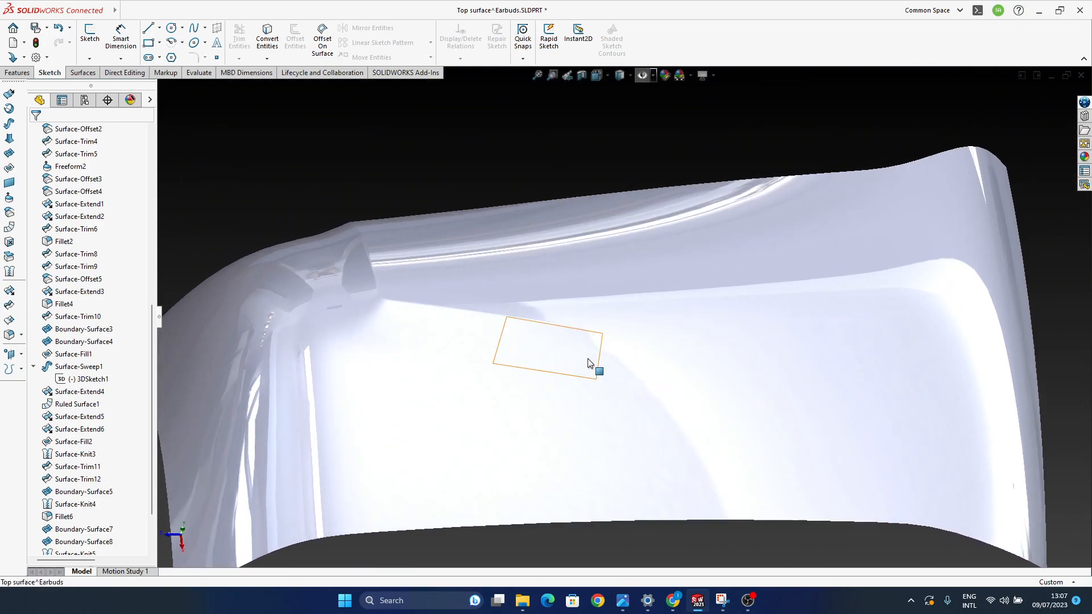
{"action": "scroll", "coordinate": [621, 354], "scroll_direction": "down", "scroll_amount": 4}
{"action": "mouse_move", "coordinate": [622, 333]}
{"action": "middle_mouse_down"}
{"action": "mouse_move", "coordinate": [610, 396]}
{"action": "mouse_move", "coordinate": [597, 377]}
{"action": "mouse_move", "coordinate": [561, 377]}
{"action": "mouse_move", "coordinate": [602, 454]}
{"action": "mouse_move", "coordinate": [549, 430]}
{"action": "mouse_move", "coordinate": [536, 437]}
{"action": "mouse_move", "coordinate": [563, 453]}
{"action": "mouse_move", "coordinate": [573, 495]}
{"action": "mouse_move", "coordinate": [592, 495]}
{"action": "mouse_move", "coordinate": [603, 513]}
{"action": "mouse_move", "coordinate": [607, 422]}
{"action": "mouse_move", "coordinate": [600, 456]}
{"action": "mouse_move", "coordinate": [605, 449]}
{"action": "middle_mouse_up"}
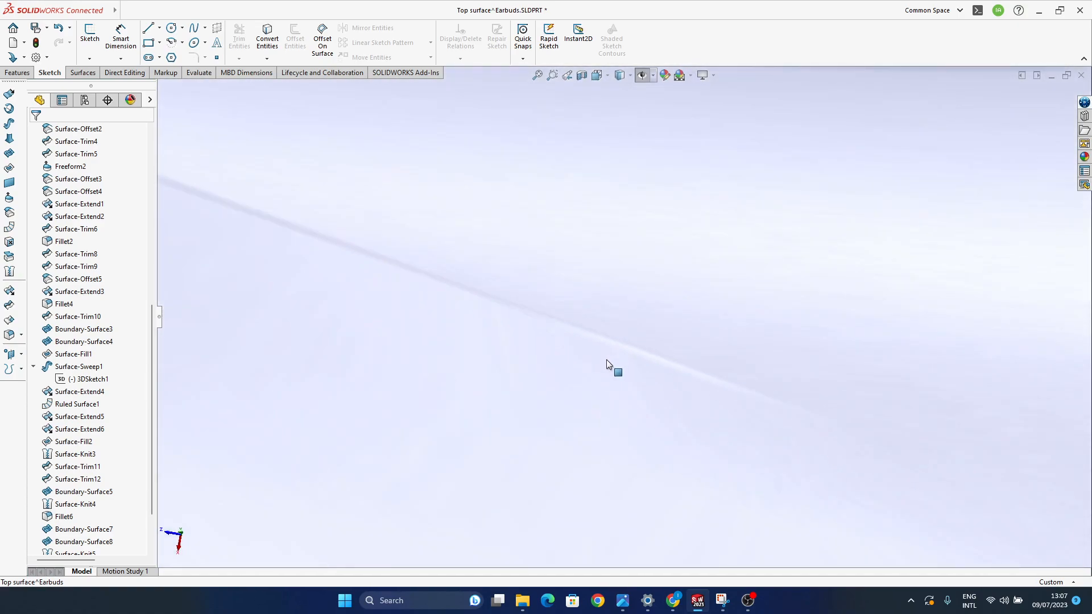
{"action": "left_click", "coordinate": [628, 76]}
{"action": "left_click", "coordinate": [623, 91]}
Step: Edit the boundary patch beside the rounded corner and pull both corners of its free end closer to the rounded corner
{"action": "mouse_move", "coordinate": [671, 375]}
{"action": "middle_mouse_down"}
{"action": "mouse_move", "coordinate": [613, 399]}
{"action": "mouse_move", "coordinate": [596, 383]}
{"action": "mouse_move", "coordinate": [664, 361]}
{"action": "mouse_move", "coordinate": [687, 421]}
{"action": "mouse_move", "coordinate": [724, 435]}
{"action": "mouse_move", "coordinate": [678, 388]}
{"action": "mouse_move", "coordinate": [740, 443]}
{"action": "mouse_move", "coordinate": [615, 381]}
{"action": "middle_mouse_up"}
{"action": "scroll", "coordinate": [654, 426], "scroll_direction": "up", "scroll_amount": 5}
{"action": "scroll", "coordinate": [631, 451], "scroll_direction": "down", "scroll_amount": 3}
{"action": "middle_click_drag", "start_coordinate": [454, 382], "coordinate": [494, 414]}
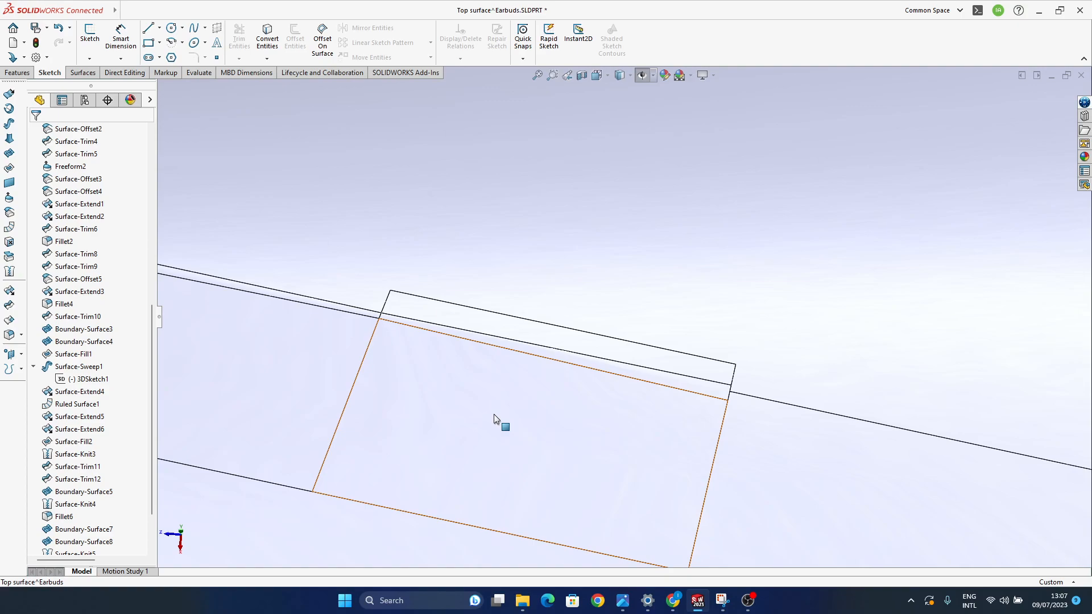
{"action": "scroll", "coordinate": [491, 411], "scroll_direction": "up", "scroll_amount": 3}
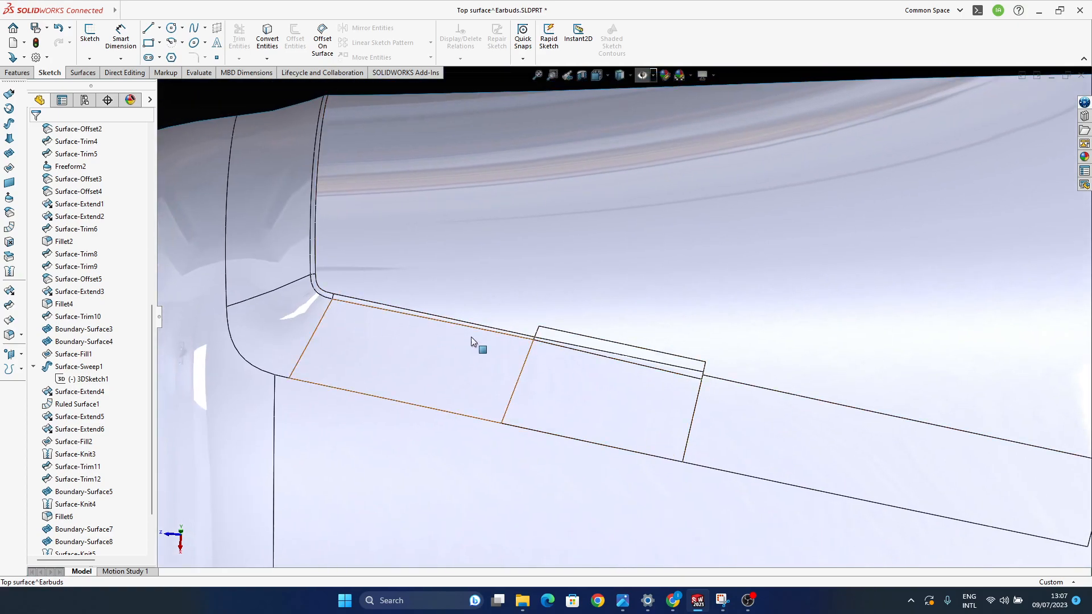
{"action": "middle_click_drag", "start_coordinate": [455, 325], "coordinate": [458, 355]}
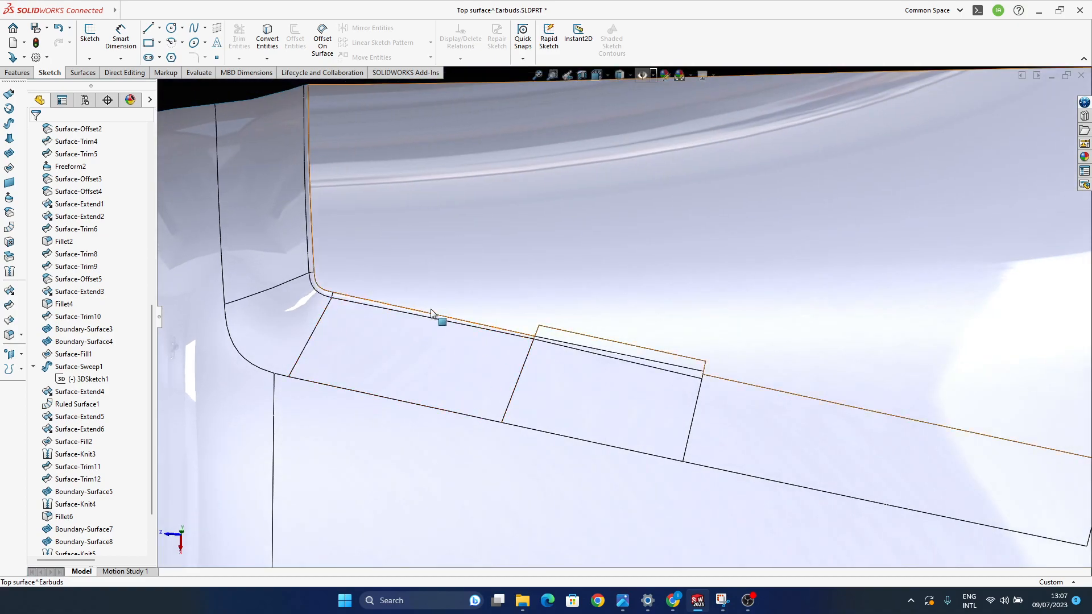
{"action": "left_click", "coordinate": [426, 347]}
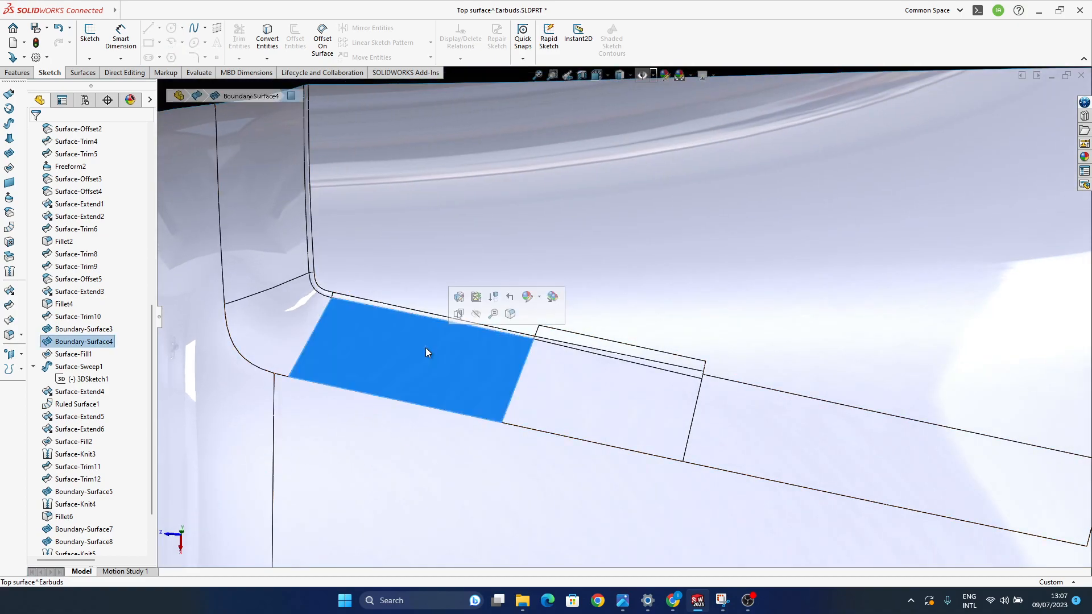
{"action": "left_click", "coordinate": [490, 317]}
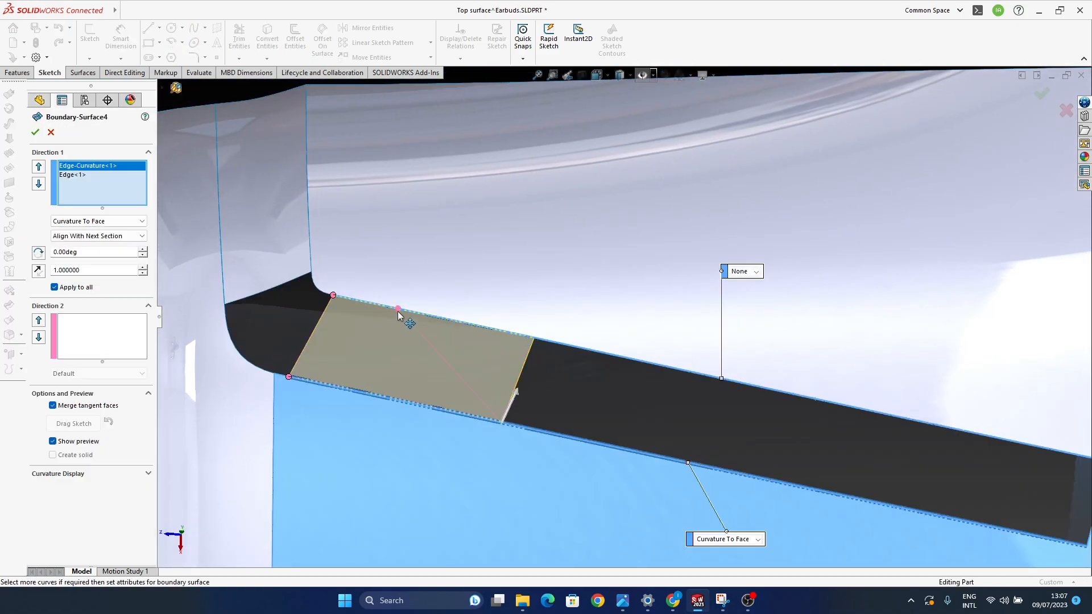
{"action": "left_click_drag", "start_coordinate": [422, 313], "coordinate": [420, 313]}
{"action": "left_click_drag", "start_coordinate": [502, 422], "coordinate": [392, 405]}
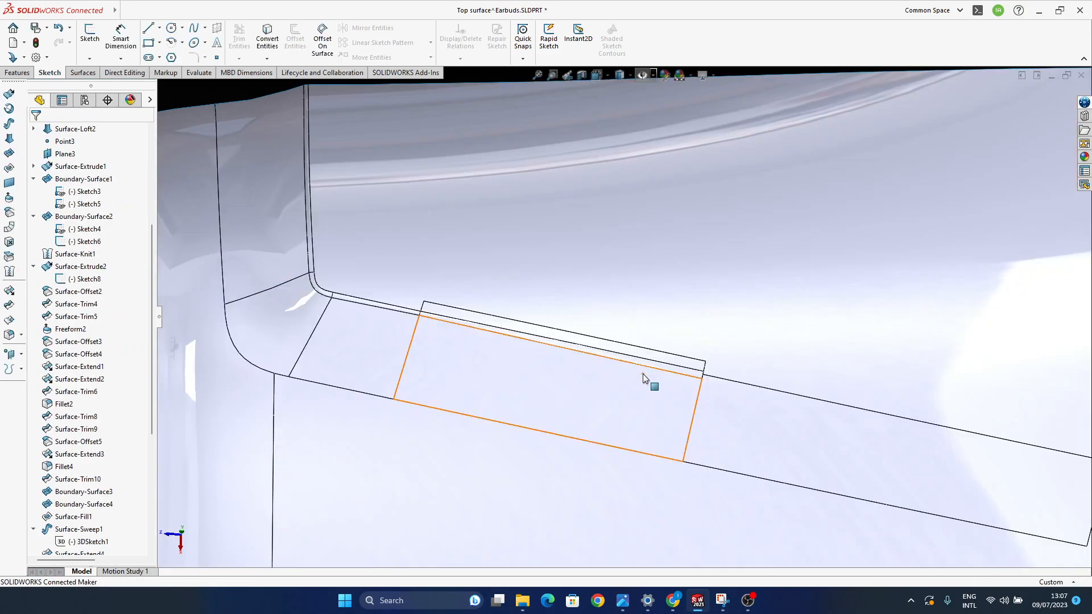
Step: Inspect the lengthened middle patch and select its thin fill strip in shaded display without edges, and restore shaded with edges
{"action": "middle_click_drag", "start_coordinate": [620, 409], "coordinate": [581, 381]}
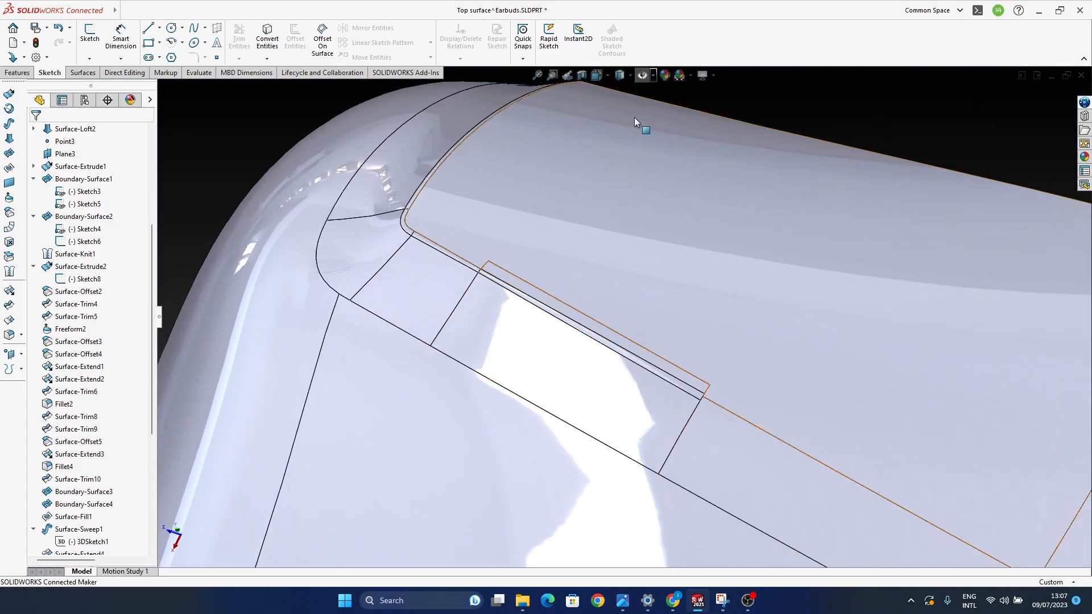
{"action": "scroll", "coordinate": [651, 361], "scroll_direction": "down", "scroll_amount": 5}
{"action": "mouse_move", "coordinate": [623, 367]}
{"action": "middle_mouse_down"}
{"action": "mouse_move", "coordinate": [557, 359]}
{"action": "mouse_move", "coordinate": [572, 343]}
{"action": "middle_mouse_up"}
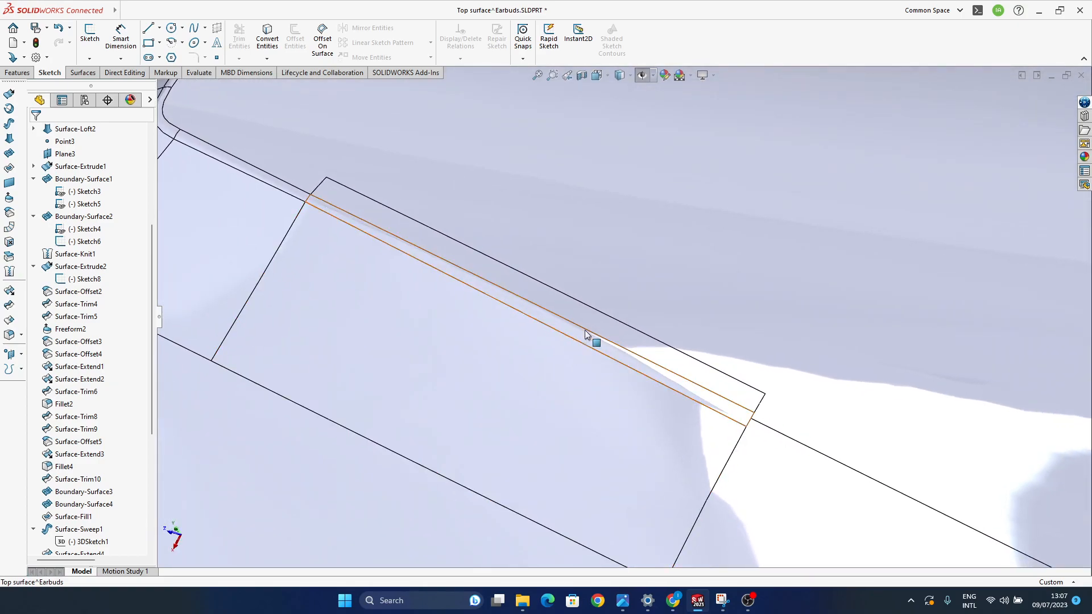
{"action": "left_click", "coordinate": [630, 75]}
{"action": "left_click", "coordinate": [621, 107]}
{"action": "mouse_move", "coordinate": [627, 319]}
{"action": "middle_mouse_down"}
{"action": "mouse_move", "coordinate": [580, 275]}
{"action": "mouse_move", "coordinate": [502, 248]}
{"action": "mouse_move", "coordinate": [603, 341]}
{"action": "mouse_move", "coordinate": [620, 339]}
{"action": "mouse_move", "coordinate": [629, 307]}
{"action": "mouse_move", "coordinate": [566, 264]}
{"action": "mouse_move", "coordinate": [527, 264]}
{"action": "mouse_move", "coordinate": [517, 324]}
{"action": "mouse_move", "coordinate": [442, 326]}
{"action": "mouse_move", "coordinate": [400, 268]}
{"action": "mouse_move", "coordinate": [486, 326]}
{"action": "mouse_move", "coordinate": [489, 349]}
{"action": "mouse_move", "coordinate": [527, 387]}
{"action": "middle_mouse_up"}
{"action": "left_click", "coordinate": [474, 324]}
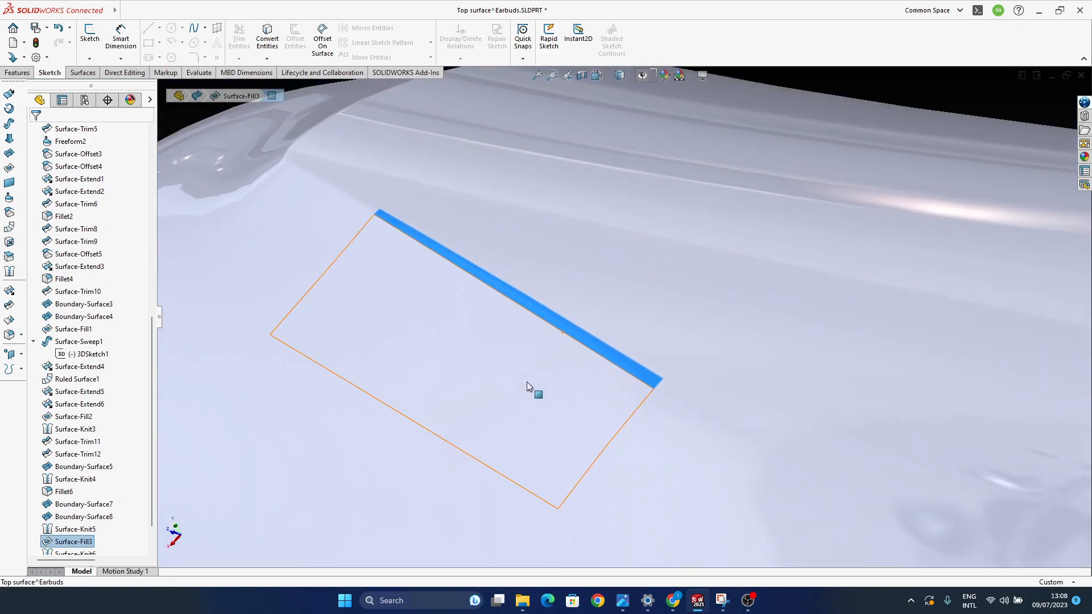
{"action": "middle_click_drag", "start_coordinate": [530, 322], "coordinate": [554, 366], "text": "ctrl"}
{"action": "left_click", "coordinate": [621, 92]}
Step: Delete the fill surface covering the narrow strip together with the knit feature that follows it
{"action": "middle_click_drag", "start_coordinate": [446, 334], "coordinate": [562, 414]}
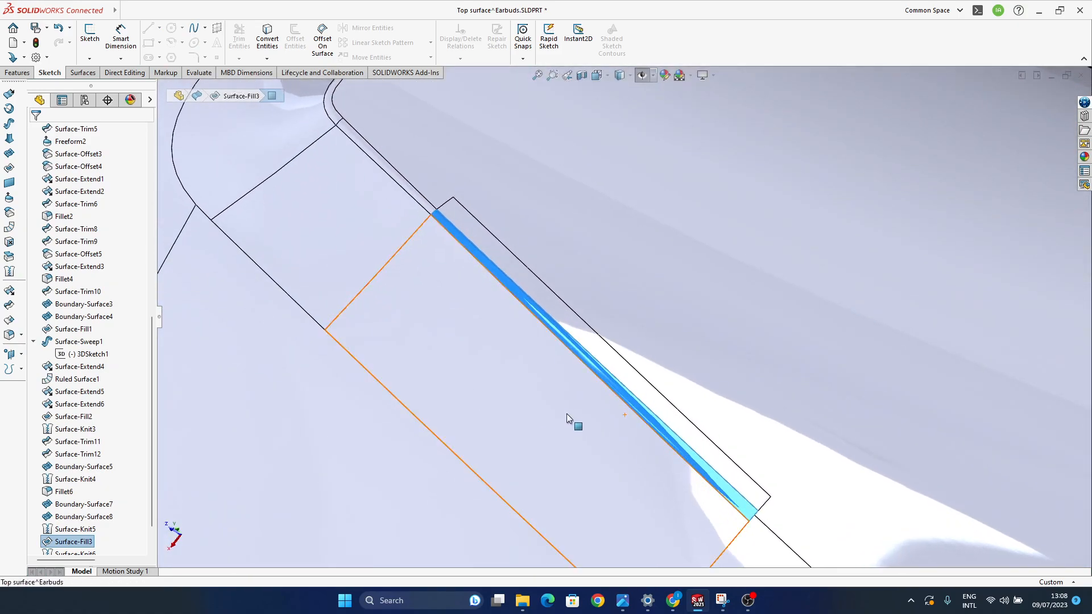
{"action": "mouse_move", "coordinate": [693, 447]}
{"action": "middle_mouse_down"}
{"action": "mouse_move", "coordinate": [726, 395]}
{"action": "mouse_move", "coordinate": [374, 325]}
{"action": "mouse_move", "coordinate": [406, 310]}
{"action": "mouse_move", "coordinate": [419, 386]}
{"action": "mouse_move", "coordinate": [397, 378]}
{"action": "mouse_move", "coordinate": [393, 390]}
{"action": "mouse_move", "coordinate": [388, 376]}
{"action": "mouse_move", "coordinate": [447, 382]}
{"action": "middle_mouse_up"}
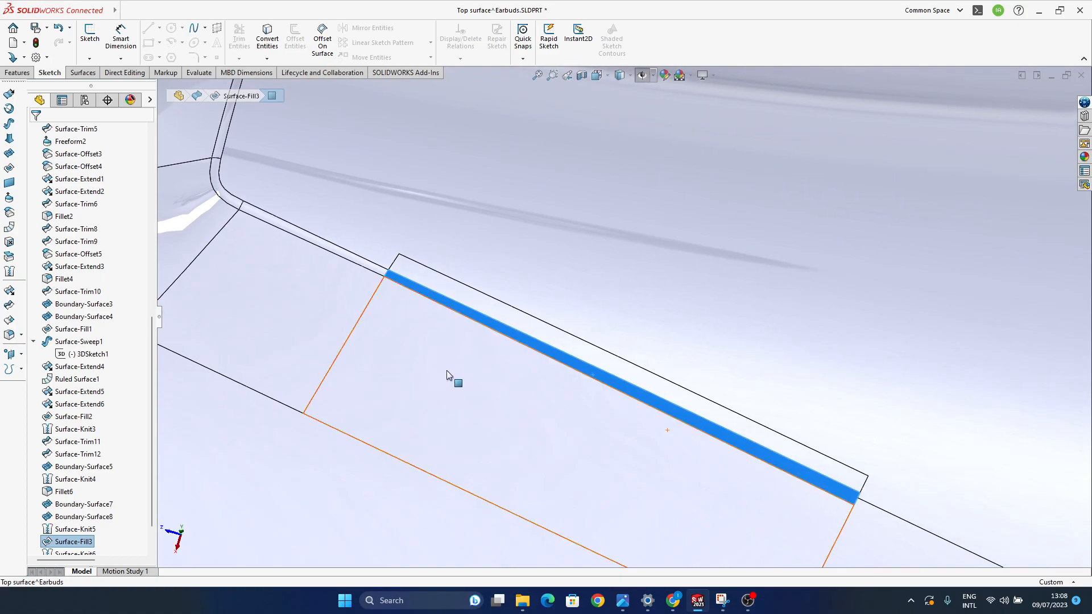
{"action": "scroll", "coordinate": [131, 464], "scroll_direction": "down", "scroll_amount": 1}
{"action": "left_click_drag", "start_coordinate": [106, 519], "coordinate": [107, 510]}
{"action": "key", "text": "Delete"}
{"action": "key", "text": "Return"}
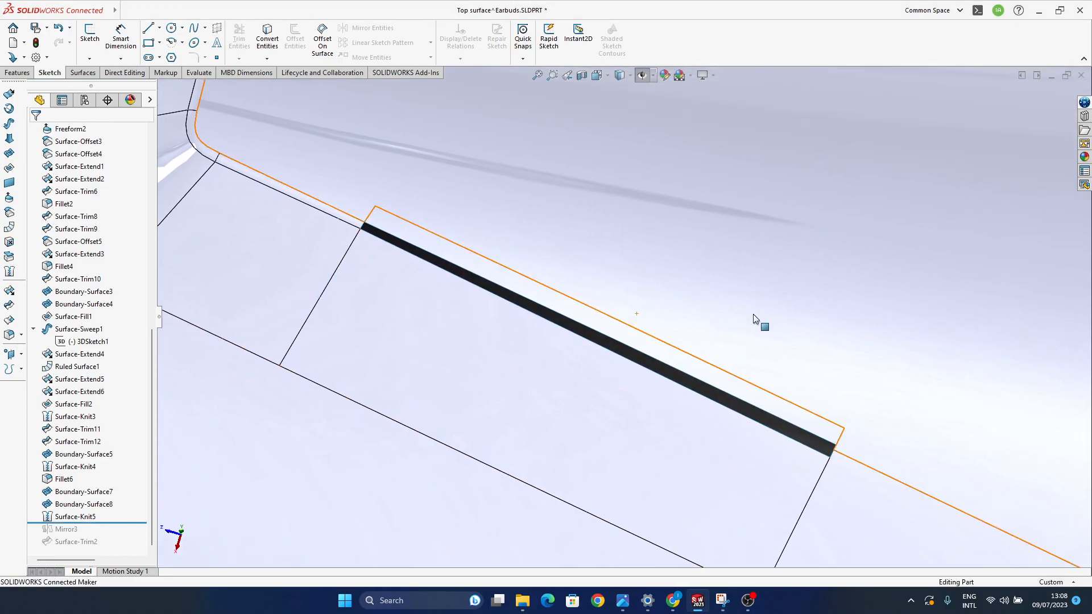
Step: Create a 3D sketch by converting the two short edges at the open strip's far end, and exit the sketch
{"action": "mouse_move", "coordinate": [556, 412]}
{"action": "middle_mouse_down"}
{"action": "mouse_move", "coordinate": [693, 471]}
{"action": "mouse_move", "coordinate": [641, 408]}
{"action": "mouse_move", "coordinate": [650, 427]}
{"action": "middle_mouse_up"}
{"action": "middle_click_drag", "start_coordinate": [571, 415], "coordinate": [591, 432], "text": "ctrl"}
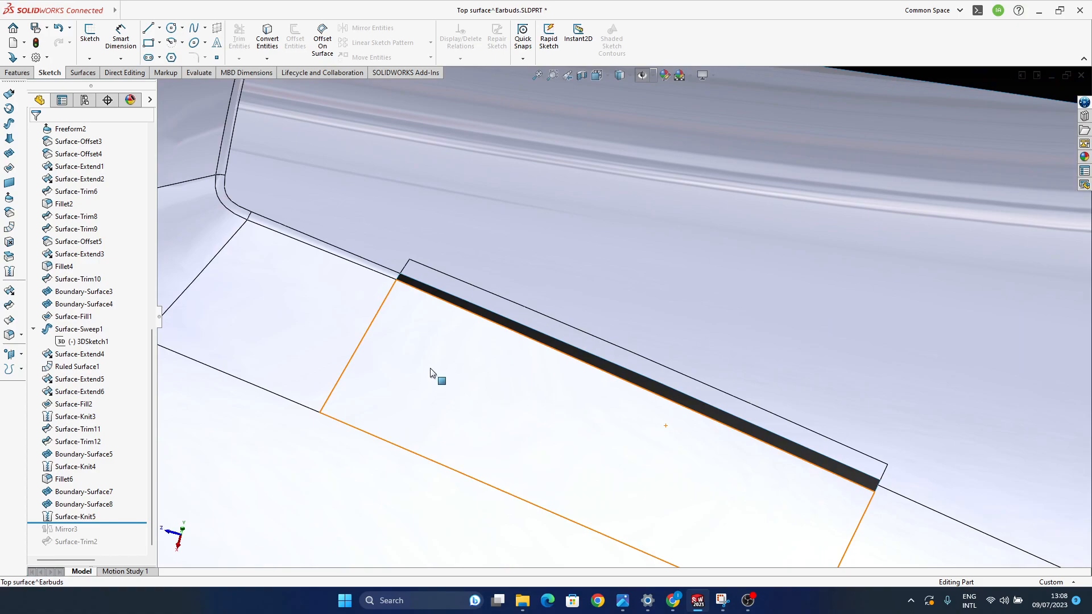
{"action": "scroll", "coordinate": [817, 438], "scroll_direction": "down", "scroll_amount": 10}
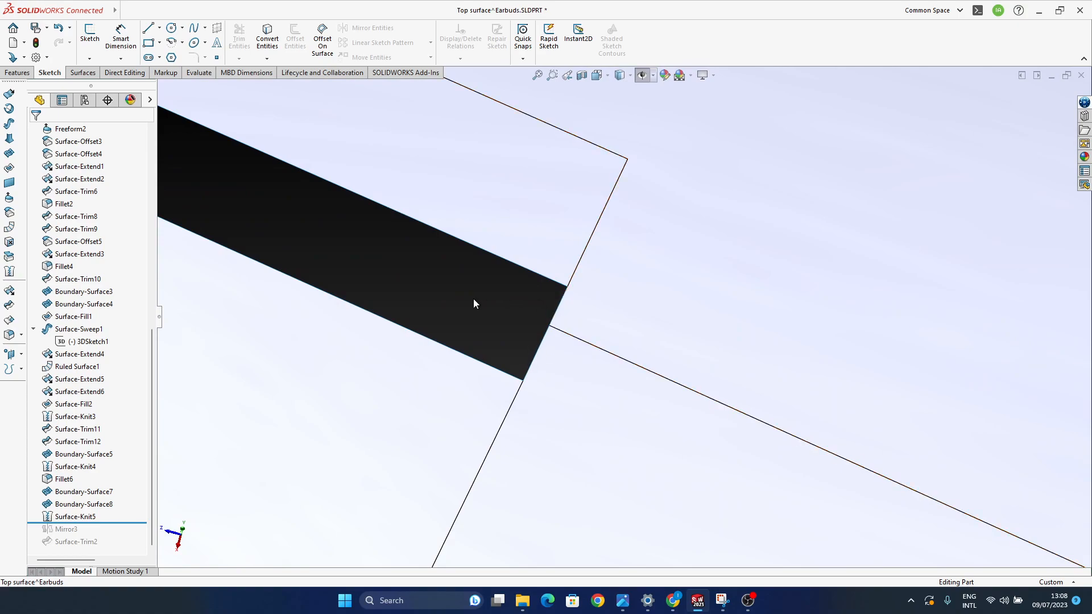
{"action": "left_click", "coordinate": [91, 61]}
{"action": "left_click", "coordinate": [93, 83]}
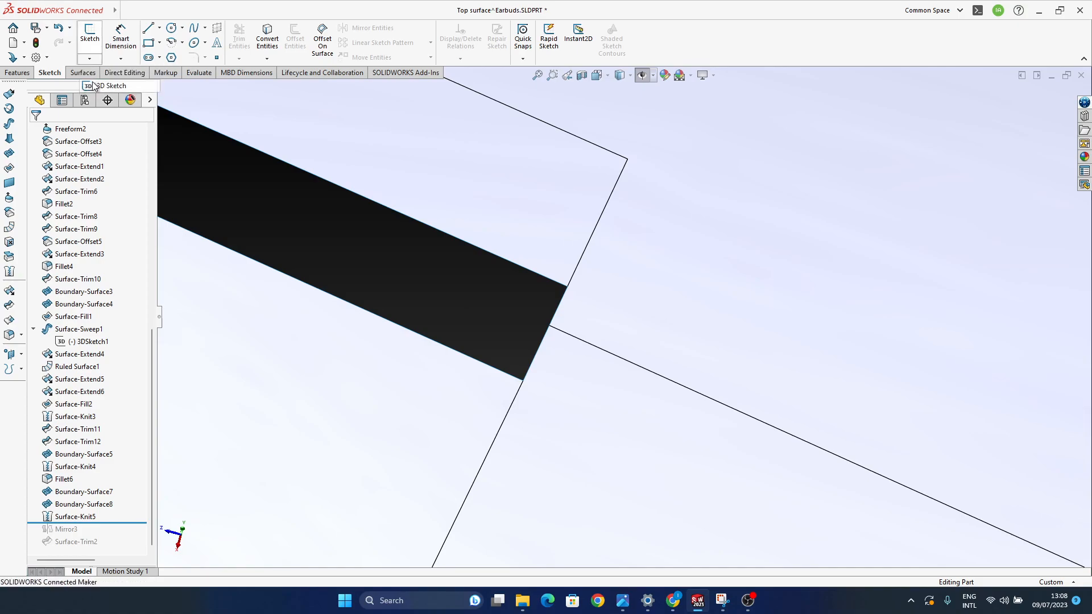
{"action": "left_click", "coordinate": [537, 350]}
{"action": "left_click", "coordinate": [556, 312], "text": "ctrl"}
{"action": "left_click", "coordinate": [265, 46]}
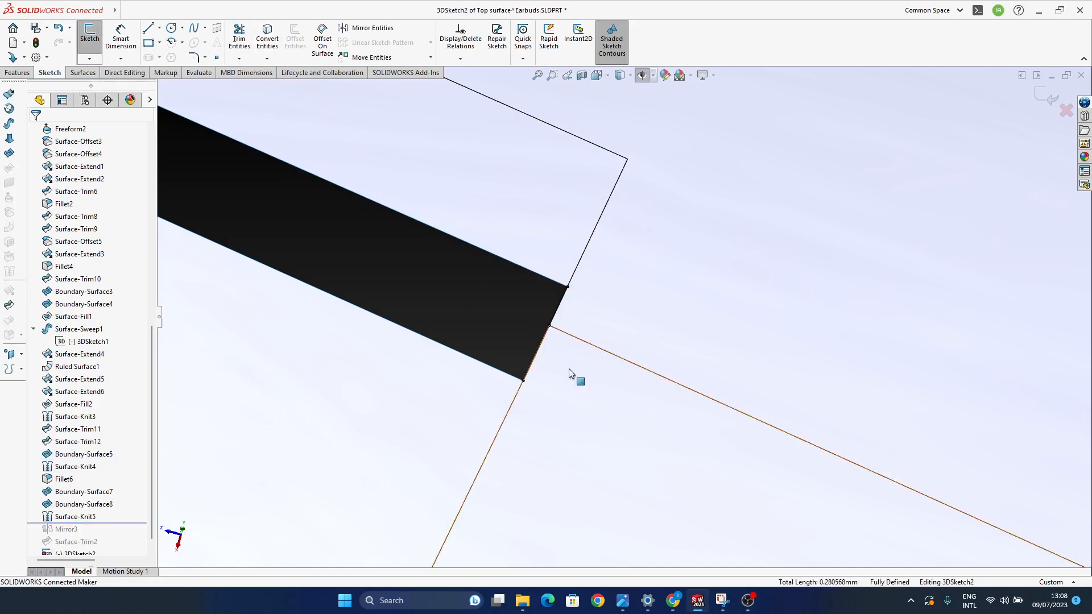
{"action": "left_click", "coordinate": [1046, 98]}
Step: Start a boundary surface from the 3D sketch to the strip's opposite end edge, with Curvature To Face on that edge
{"action": "mouse_move", "coordinate": [461, 239]}
{"action": "middle_mouse_down"}
{"action": "mouse_move", "coordinate": [619, 273]}
{"action": "mouse_move", "coordinate": [654, 366]}
{"action": "mouse_move", "coordinate": [498, 268]}
{"action": "mouse_move", "coordinate": [871, 428]}
{"action": "mouse_move", "coordinate": [412, 161]}
{"action": "mouse_move", "coordinate": [181, 231]}
{"action": "middle_mouse_up"}
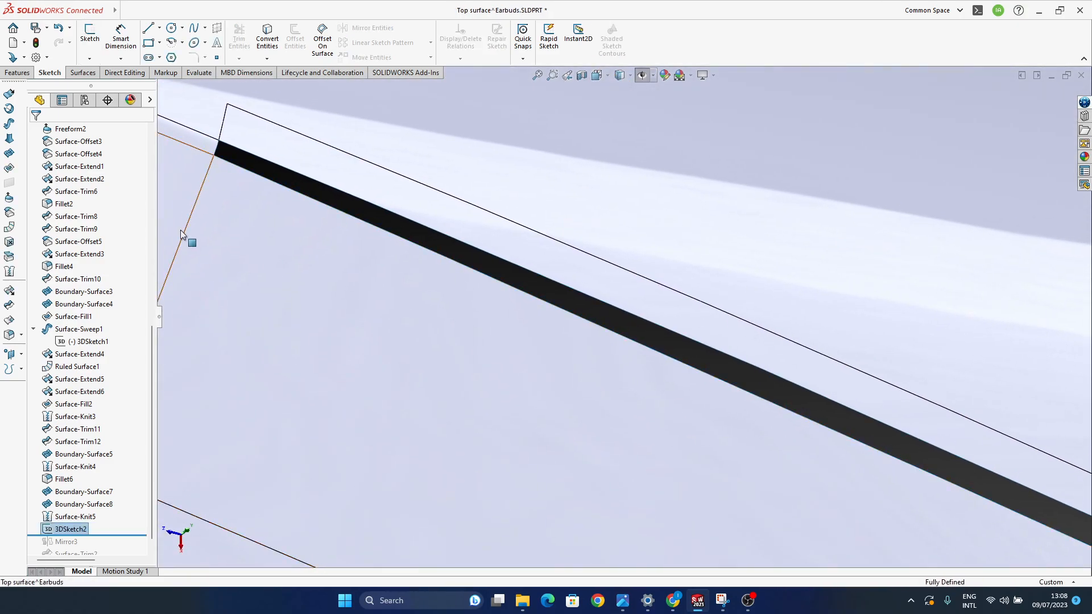
{"action": "left_click", "coordinate": [11, 166]}
{"action": "middle_click_drag", "start_coordinate": [265, 182], "coordinate": [439, 275]}
{"action": "scroll", "coordinate": [440, 277], "scroll_direction": "down", "scroll_amount": 5}
{"action": "left_click", "coordinate": [489, 327]}
{"action": "scroll", "coordinate": [529, 290], "scroll_direction": "up", "scroll_amount": 2}
{"action": "left_click", "coordinate": [561, 252]}
{"action": "left_click", "coordinate": [568, 281]}
Step: Check the boundary surface preview at the sketched end of the strip and flip its connectors
{"action": "scroll", "coordinate": [585, 357], "scroll_direction": "up", "scroll_amount": 5}
{"action": "scroll", "coordinate": [428, 251], "scroll_direction": "down", "scroll_amount": 5}
{"action": "scroll", "coordinate": [427, 252], "scroll_direction": "up", "scroll_amount": 5}
{"action": "scroll", "coordinate": [554, 256], "scroll_direction": "down", "scroll_amount": 2}
{"action": "scroll", "coordinate": [554, 256], "scroll_direction": "up", "scroll_amount": 2}
{"action": "scroll", "coordinate": [934, 413], "scroll_direction": "down", "scroll_amount": 3}
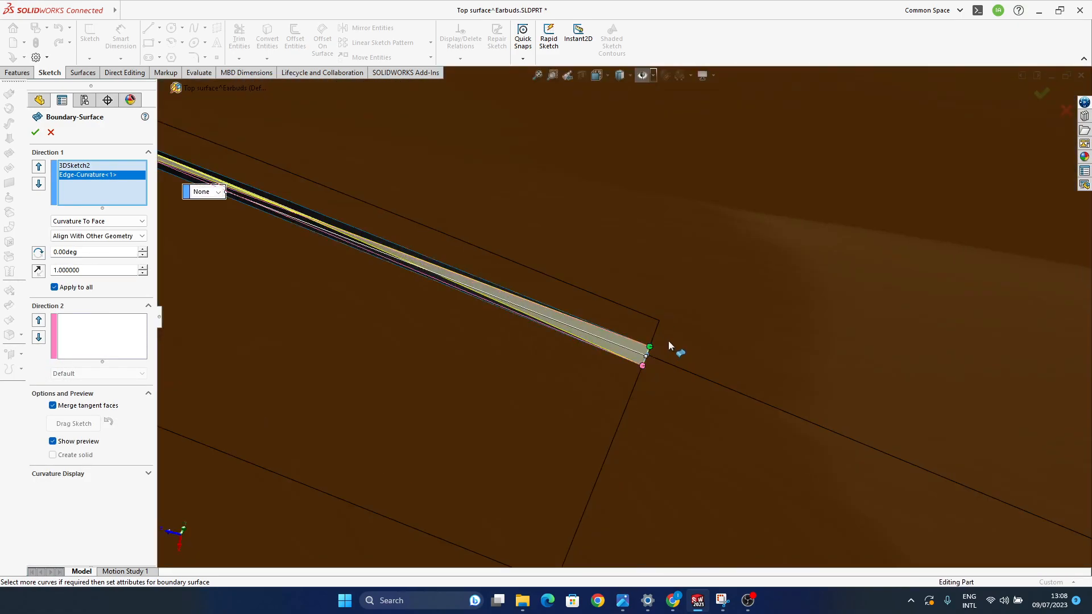
{"action": "scroll", "coordinate": [668, 341], "scroll_direction": "down", "scroll_amount": 2}
{"action": "right_click", "coordinate": [636, 351]}
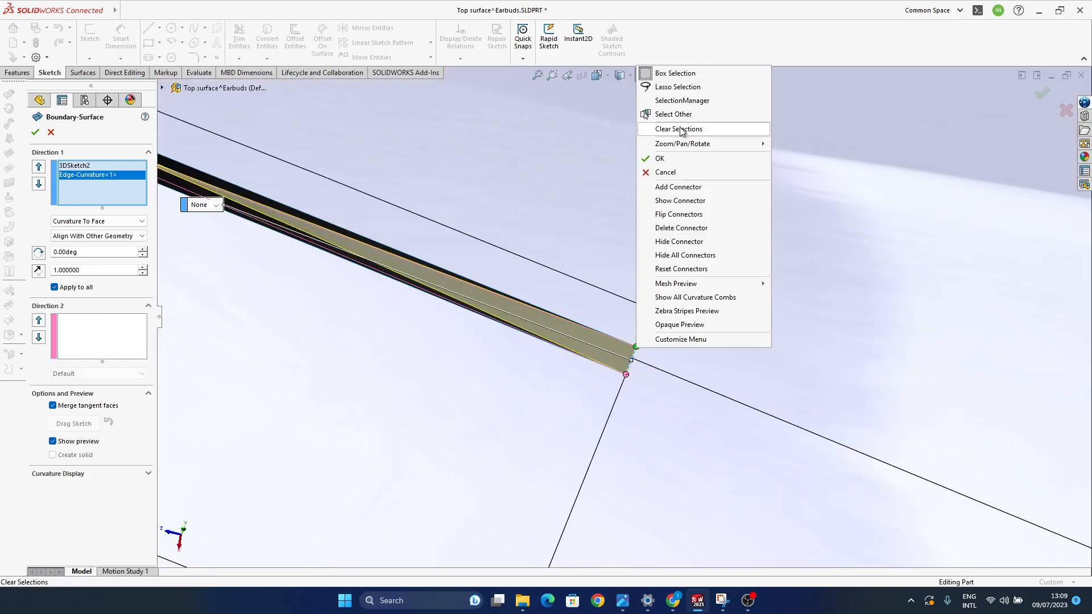
{"action": "left_click", "coordinate": [683, 216]}
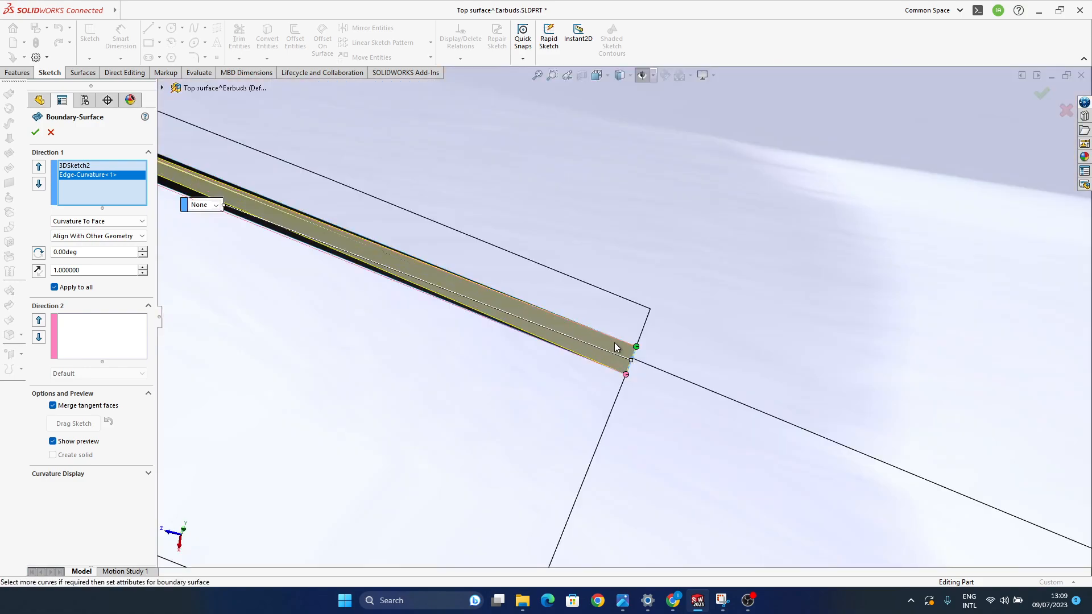
Step: Apply Curvature To Face to the 3D sketch profile at the strip's sketched end in the boundary surface
{"action": "middle_click_drag", "start_coordinate": [401, 222], "coordinate": [865, 369], "text": "ctrl"}
{"action": "scroll", "coordinate": [478, 274], "scroll_direction": "up", "scroll_amount": 2}
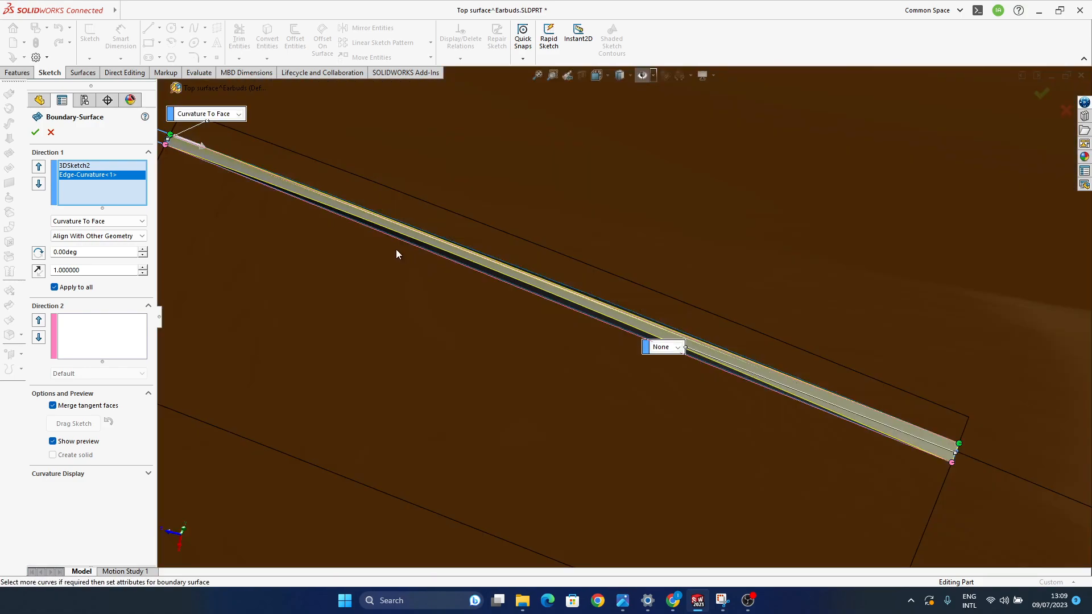
{"action": "middle_click_drag", "start_coordinate": [393, 247], "coordinate": [549, 307], "text": "ctrl"}
{"action": "middle_click_drag", "start_coordinate": [751, 327], "coordinate": [522, 217], "text": "ctrl"}
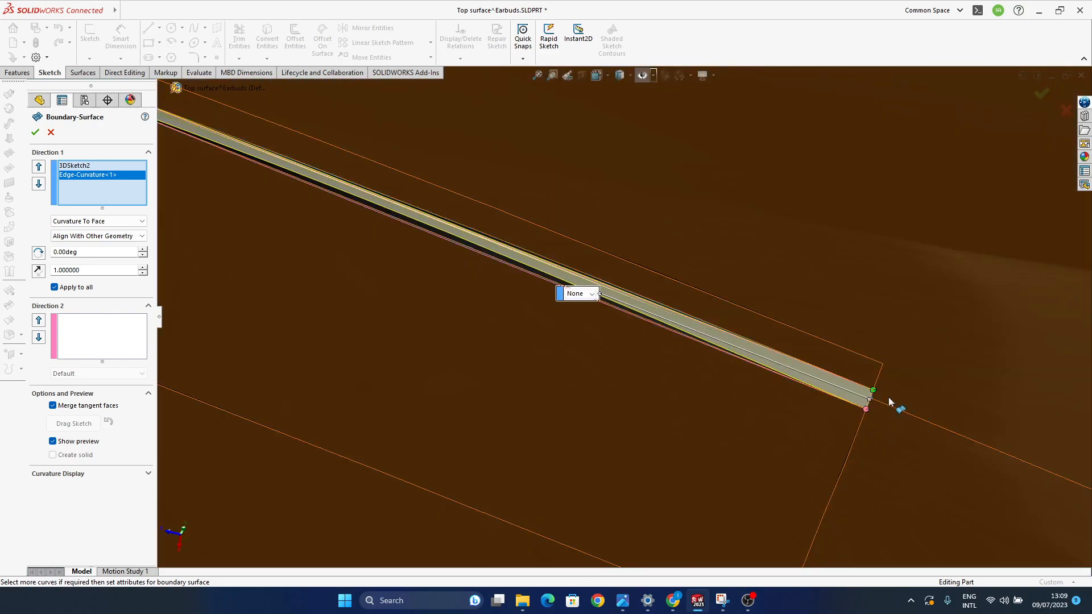
{"action": "left_click", "coordinate": [586, 295]}
{"action": "left_click", "coordinate": [609, 327]}
{"action": "middle_click_drag", "start_coordinate": [545, 289], "coordinate": [785, 454], "text": "ctrl"}
Step: Add the strip's two long side edges to the boundary surface as Direction 2 curves
{"action": "left_click", "coordinate": [96, 326]}
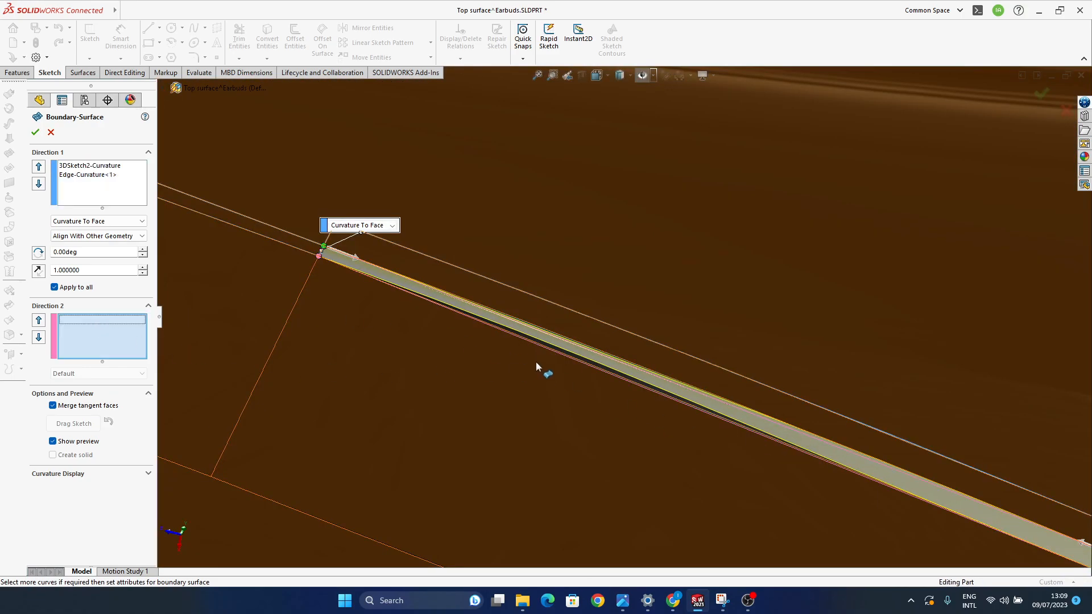
{"action": "left_click", "coordinate": [551, 353]}
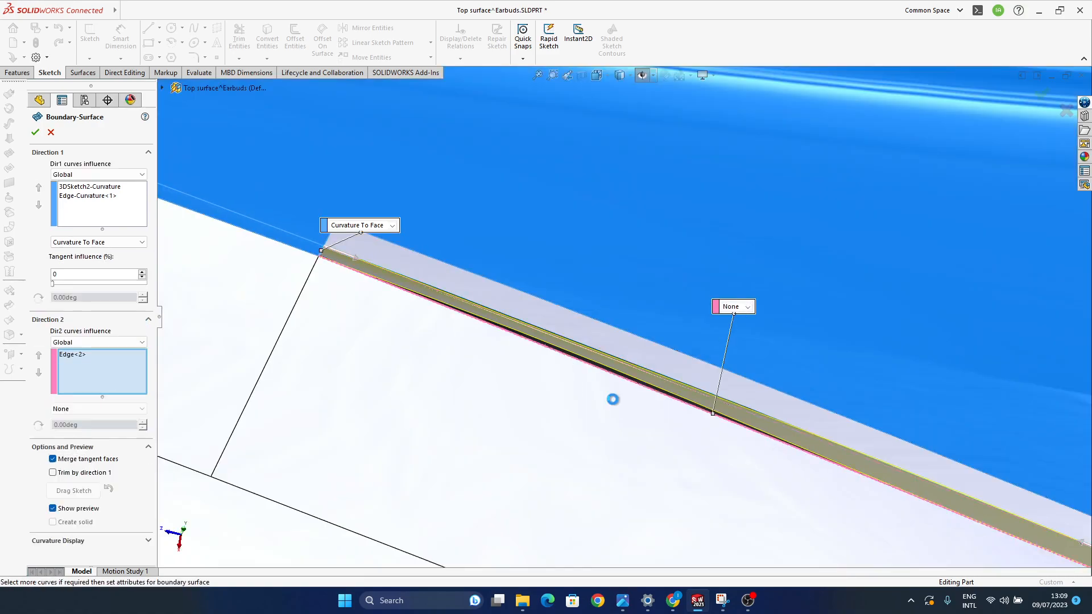
{"action": "left_click", "coordinate": [628, 361]}
{"action": "left_click_drag", "start_coordinate": [91, 350], "coordinate": [114, 362]}
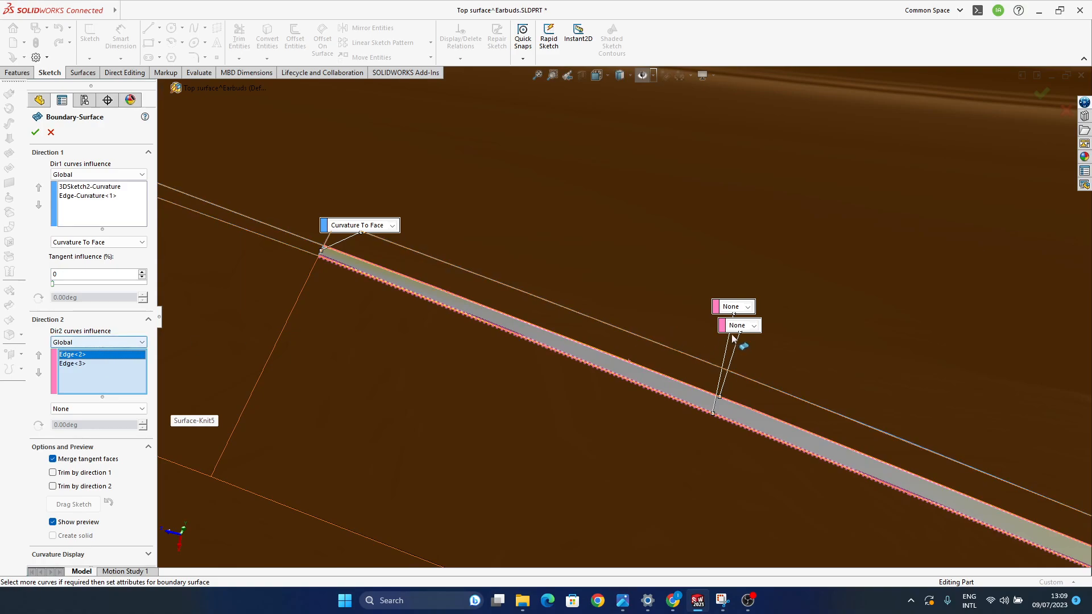
Step: Apply Curvature To Face to both Direction 2 edges and create the boundary surface
{"action": "left_click_drag", "start_coordinate": [730, 340], "coordinate": [743, 335]}
{"action": "left_click", "coordinate": [759, 343]}
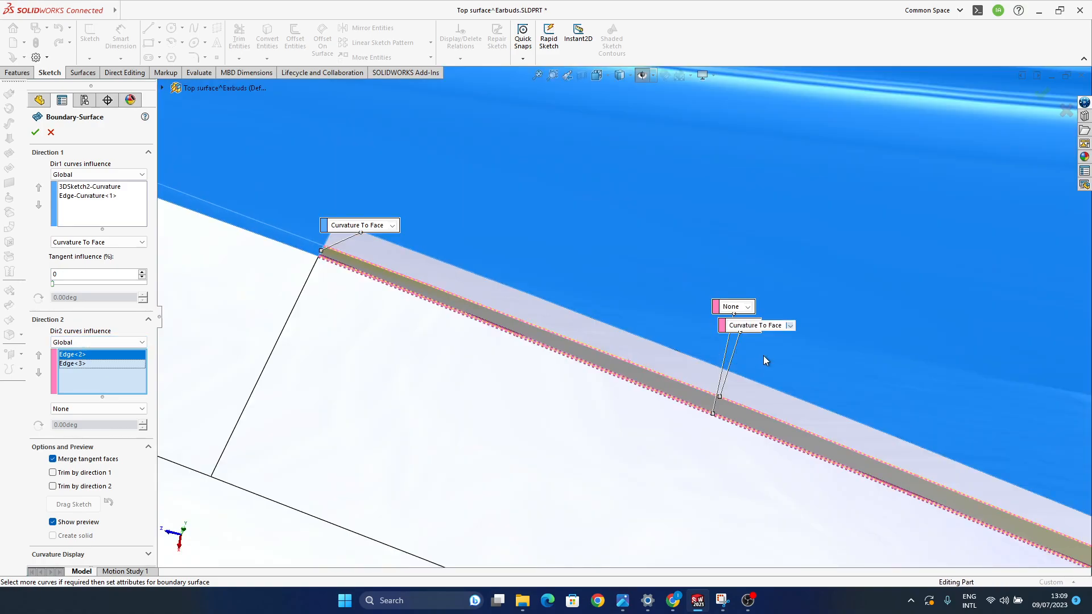
{"action": "left_click", "coordinate": [615, 302]}
{"action": "left_click", "coordinate": [747, 307]}
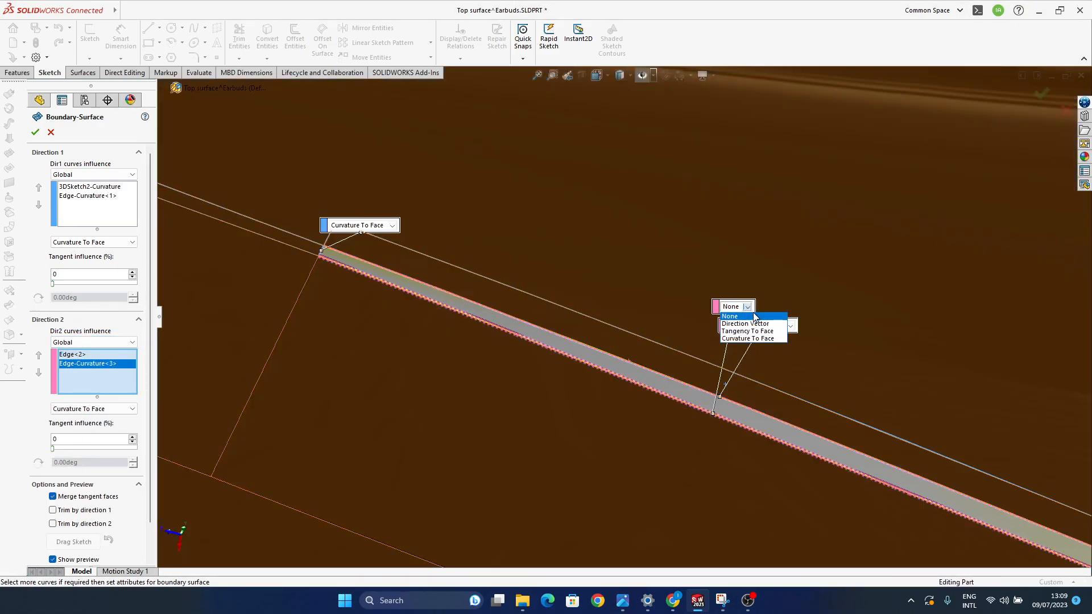
{"action": "left_click", "coordinate": [754, 339]}
{"action": "left_click", "coordinate": [613, 304]}
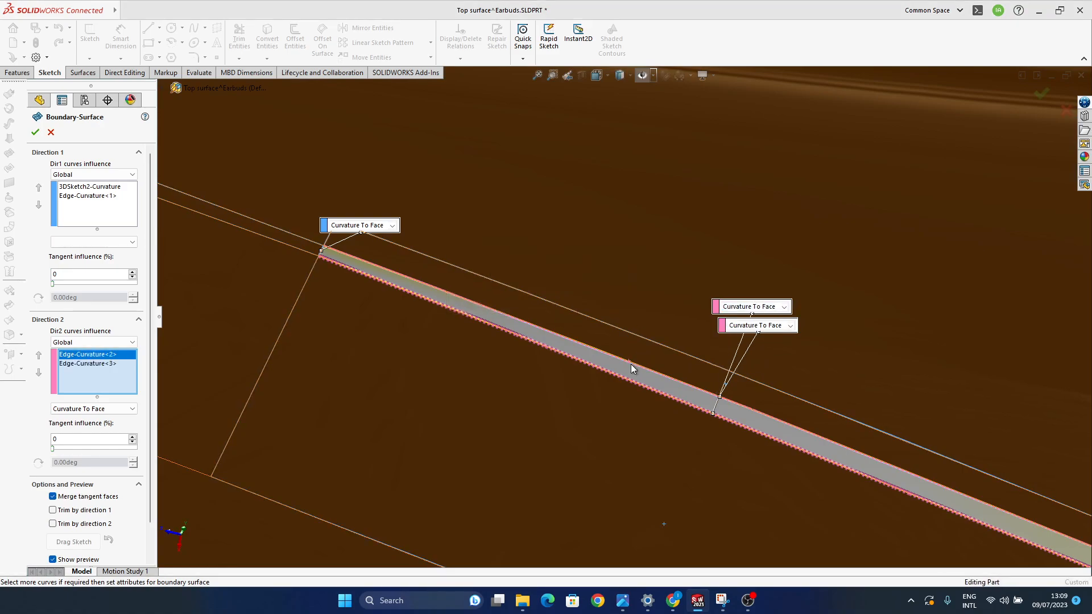
{"action": "left_click", "coordinate": [1042, 93]}
Step: Knit the strip's new boundary surface to the surrounding knitted surface body
{"action": "middle_click_drag", "start_coordinate": [755, 375], "coordinate": [569, 349]}
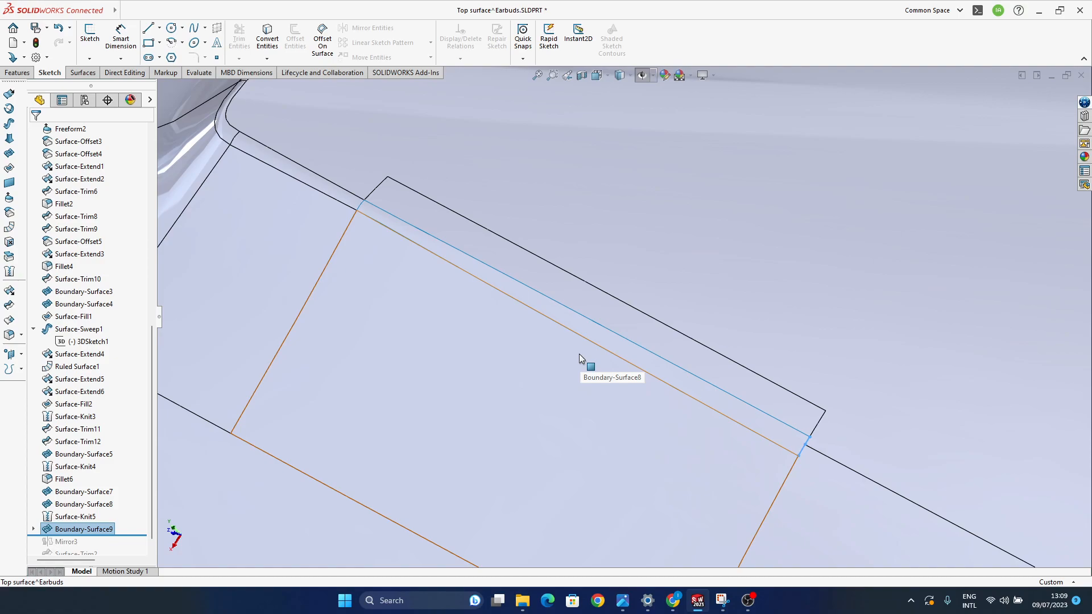
{"action": "scroll", "coordinate": [579, 354], "scroll_direction": "up", "scroll_amount": 4}
{"action": "middle_click_drag", "start_coordinate": [578, 352], "coordinate": [500, 330], "text": "ctrl"}
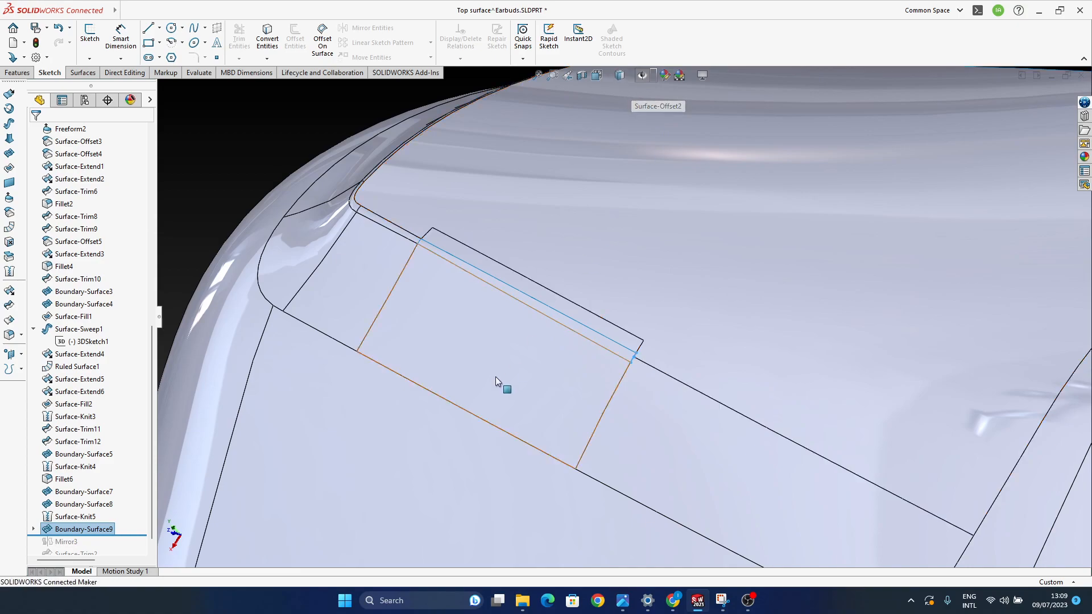
{"action": "left_click", "coordinate": [259, 179]}
{"action": "scroll", "coordinate": [97, 471], "scroll_direction": "down", "scroll_amount": 1}
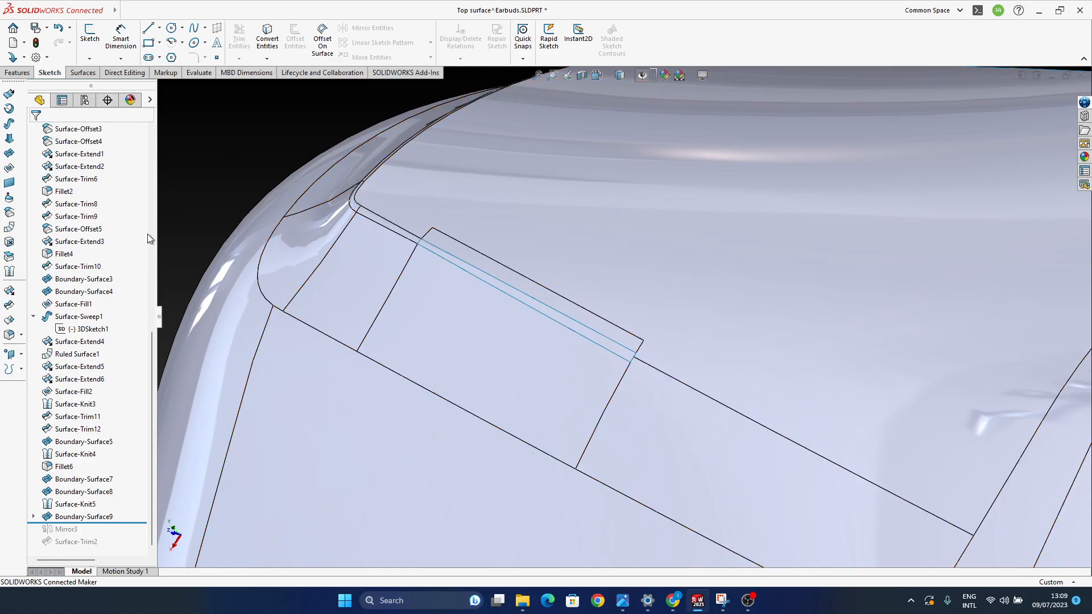
{"action": "left_click", "coordinate": [8, 258]}
{"action": "left_click", "coordinate": [456, 293]}
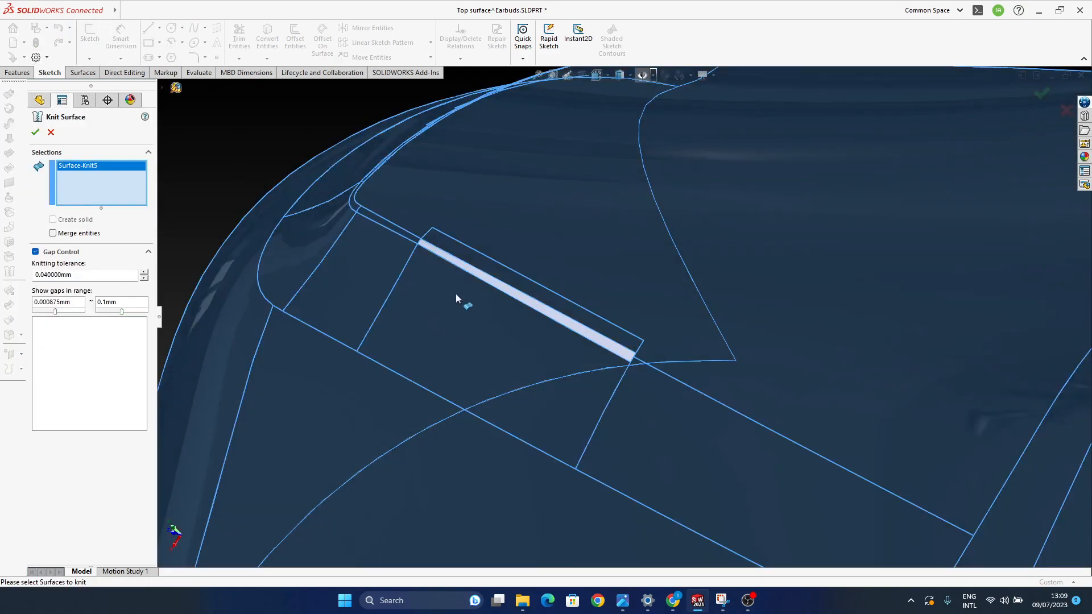
{"action": "left_click", "coordinate": [591, 335]}
{"action": "left_click", "coordinate": [1040, 98]}
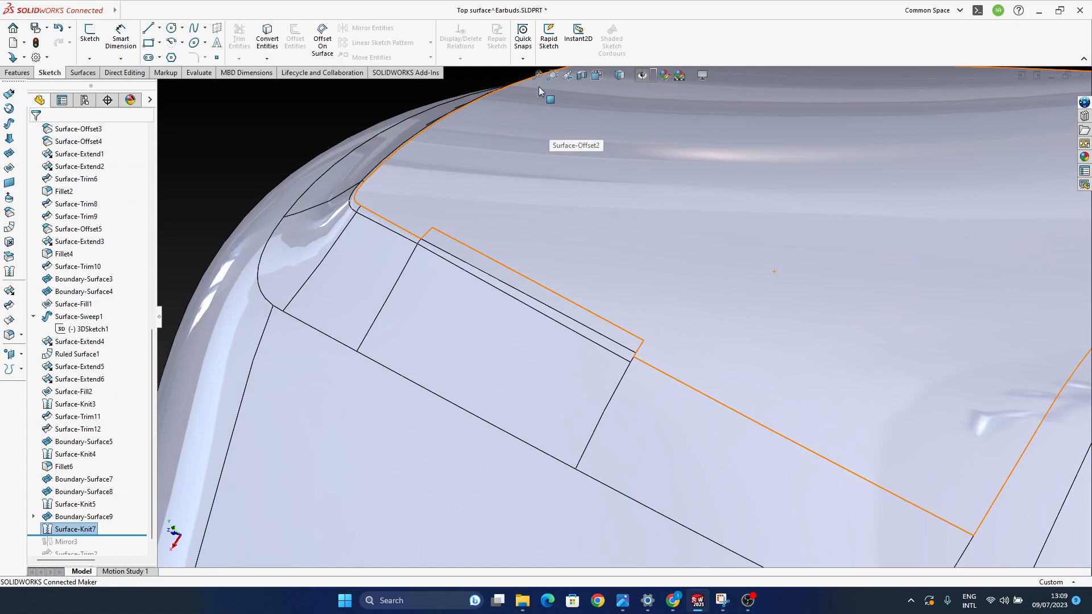
Step: Examine the blend around the knitted strip with the model shaded without edges
{"action": "left_click", "coordinate": [621, 106]}
{"action": "mouse_move", "coordinate": [626, 349]}
{"action": "middle_mouse_down"}
{"action": "mouse_move", "coordinate": [592, 366]}
{"action": "mouse_move", "coordinate": [583, 346]}
{"action": "mouse_move", "coordinate": [646, 375]}
{"action": "mouse_move", "coordinate": [631, 394]}
{"action": "mouse_move", "coordinate": [596, 380]}
{"action": "mouse_move", "coordinate": [520, 389]}
{"action": "mouse_move", "coordinate": [529, 448]}
{"action": "mouse_move", "coordinate": [561, 305]}
{"action": "mouse_move", "coordinate": [504, 290]}
{"action": "mouse_move", "coordinate": [513, 302]}
{"action": "mouse_move", "coordinate": [499, 397]}
{"action": "mouse_move", "coordinate": [475, 354]}
{"action": "mouse_move", "coordinate": [457, 228]}
{"action": "middle_mouse_up"}
{"action": "middle_click_drag", "start_coordinate": [504, 377], "coordinate": [514, 360]}
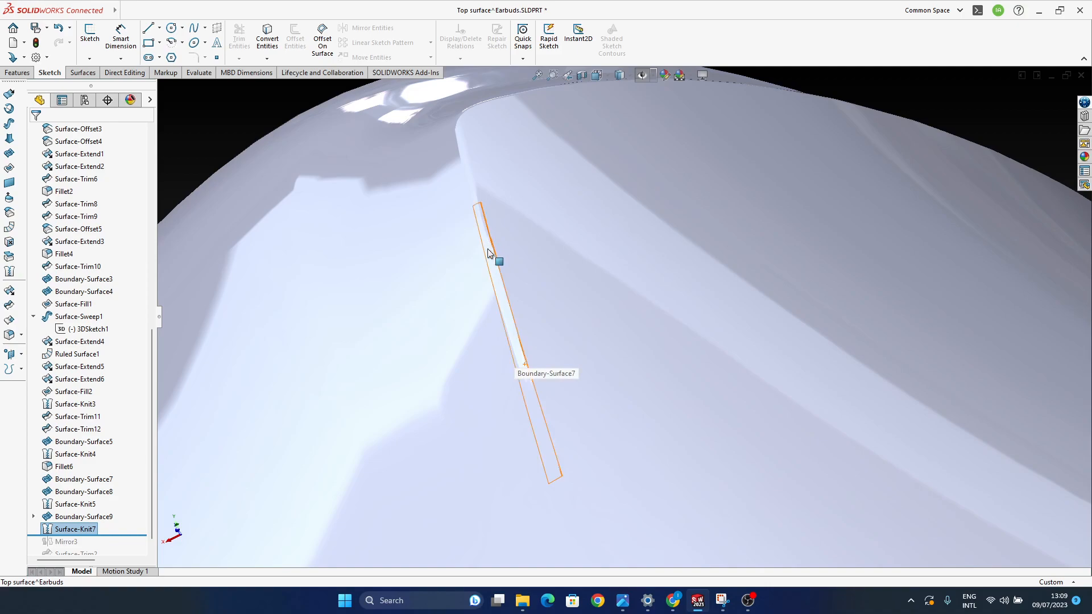
{"action": "mouse_move", "coordinate": [526, 468]}
{"action": "middle_mouse_down"}
{"action": "mouse_move", "coordinate": [507, 409]}
{"action": "mouse_move", "coordinate": [505, 375]}
{"action": "mouse_move", "coordinate": [520, 367]}
{"action": "mouse_move", "coordinate": [519, 377]}
{"action": "middle_mouse_up"}
{"action": "scroll", "coordinate": [546, 441], "scroll_direction": "down", "scroll_amount": 5}
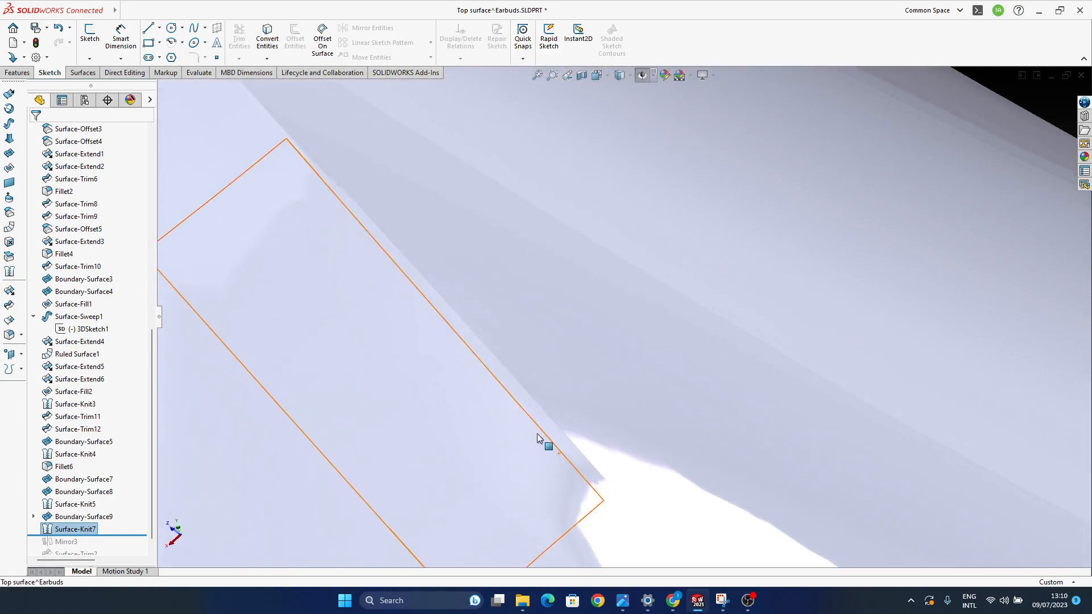
{"action": "scroll", "coordinate": [542, 443], "scroll_direction": "up", "scroll_amount": 4}
{"action": "middle_click_drag", "start_coordinate": [588, 372], "coordinate": [483, 301]}
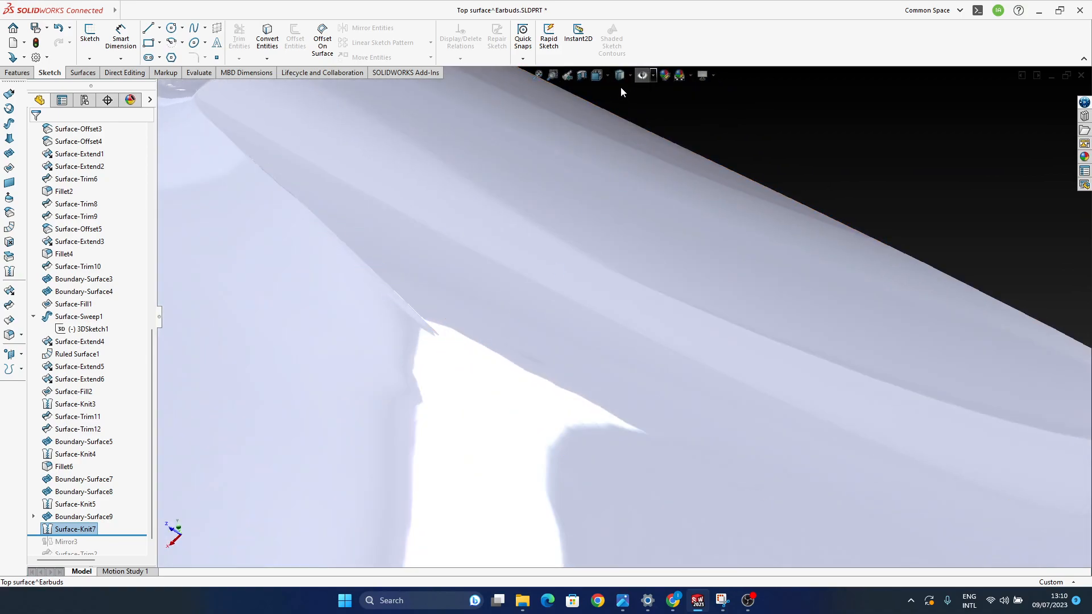
{"action": "middle_click_drag", "start_coordinate": [512, 415], "coordinate": [411, 394]}
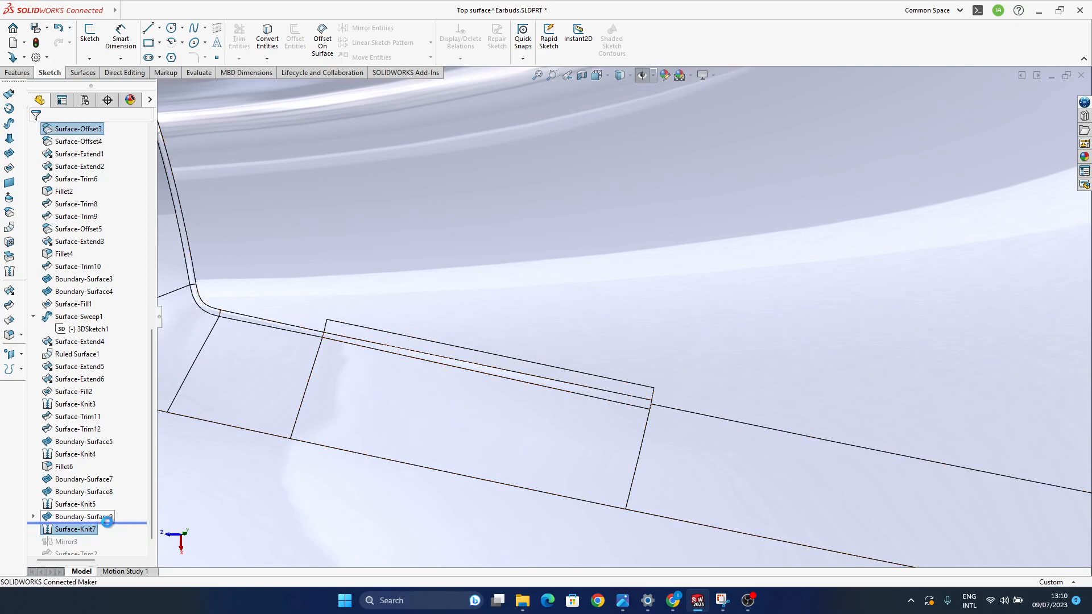
Step: Reopen the strip's boundary surface for editing and clear all curves from Direction 1 and Direction 2
{"action": "left_click", "coordinate": [91, 516]}
{"action": "left_click", "coordinate": [92, 493]}
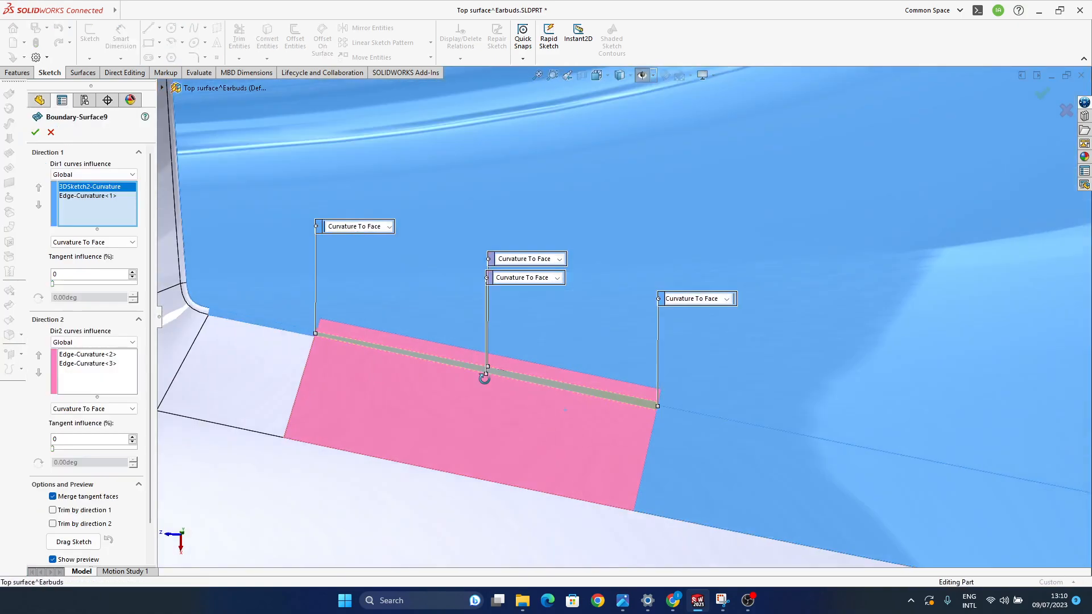
{"action": "mouse_move", "coordinate": [485, 378]}
{"action": "middle_mouse_down"}
{"action": "mouse_move", "coordinate": [478, 361]}
{"action": "mouse_move", "coordinate": [745, 399]}
{"action": "mouse_move", "coordinate": [664, 383]}
{"action": "middle_mouse_up"}
{"action": "scroll", "coordinate": [665, 382], "scroll_direction": "down", "scroll_amount": 5}
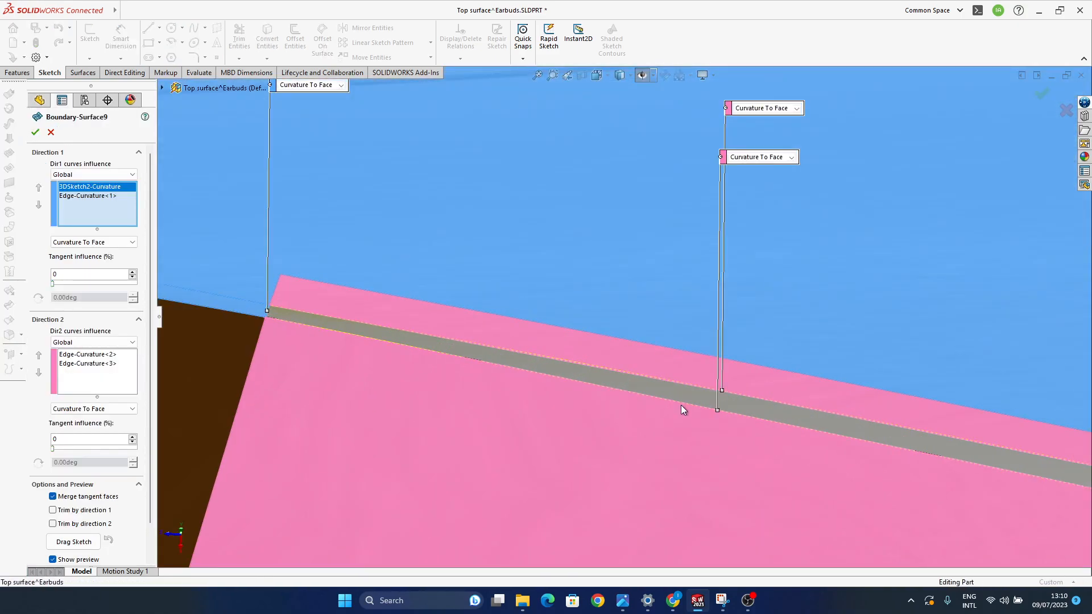
{"action": "scroll", "coordinate": [506, 411], "scroll_direction": "up", "scroll_amount": 5}
{"action": "mouse_move", "coordinate": [507, 410]}
{"action": "middle_mouse_down"}
{"action": "mouse_move", "coordinate": [480, 425]}
{"action": "mouse_move", "coordinate": [569, 463]}
{"action": "mouse_move", "coordinate": [418, 336]}
{"action": "middle_mouse_up"}
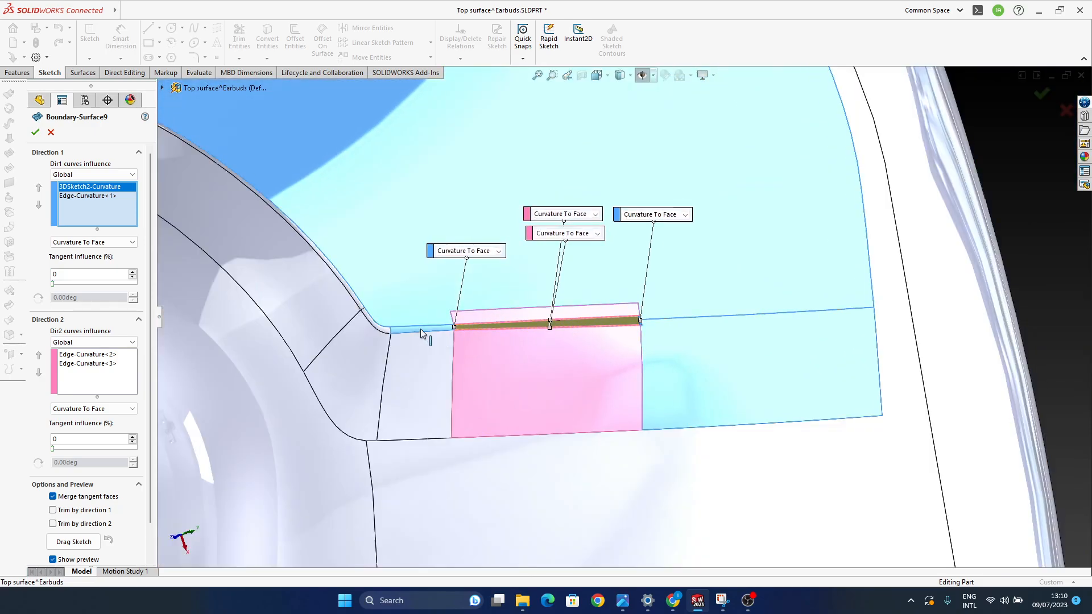
{"action": "scroll", "coordinate": [449, 332], "scroll_direction": "down", "scroll_amount": 5}
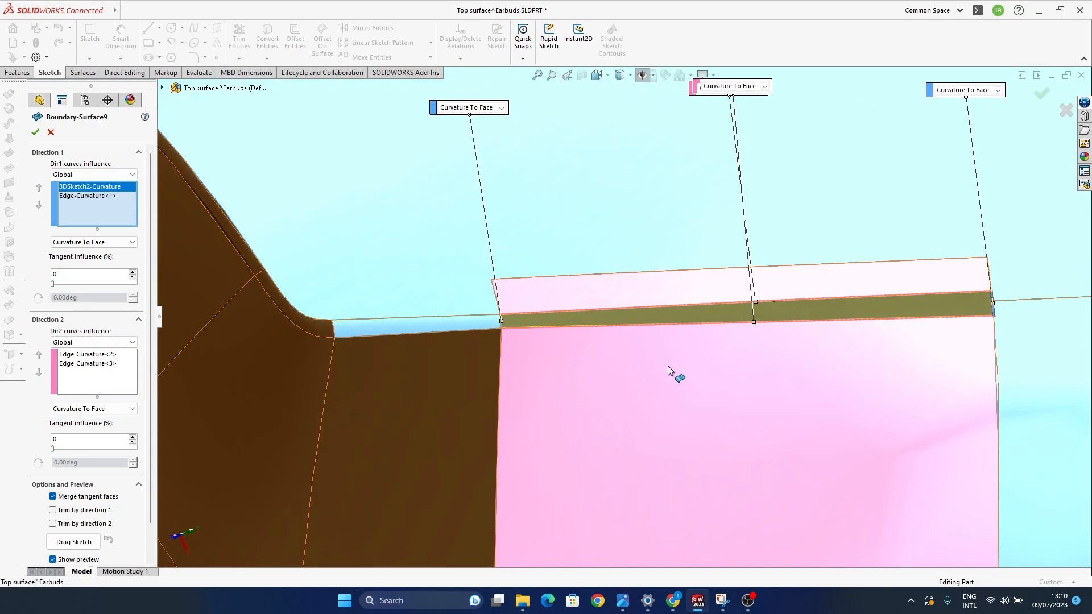
{"action": "middle_click_drag", "start_coordinate": [486, 328], "coordinate": [369, 387], "text": "ctrl"}
{"action": "mouse_move", "coordinate": [712, 402]}
{"action": "middle_mouse_down"}
{"action": "mouse_move", "coordinate": [624, 378]}
{"action": "mouse_move", "coordinate": [552, 402]}
{"action": "mouse_move", "coordinate": [624, 405]}
{"action": "middle_mouse_up"}
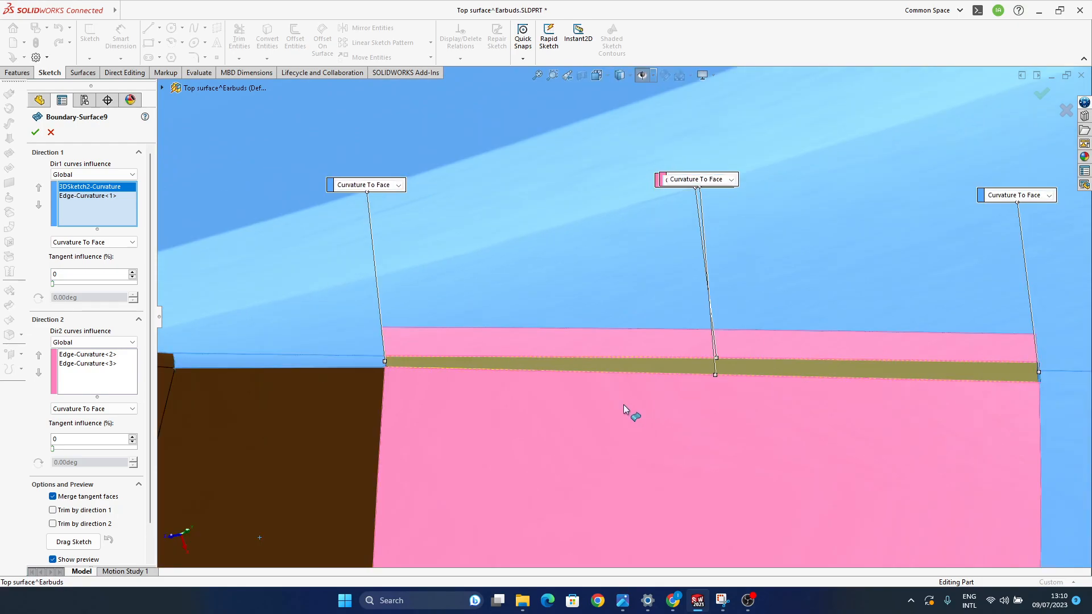
{"action": "right_click", "coordinate": [94, 207]}
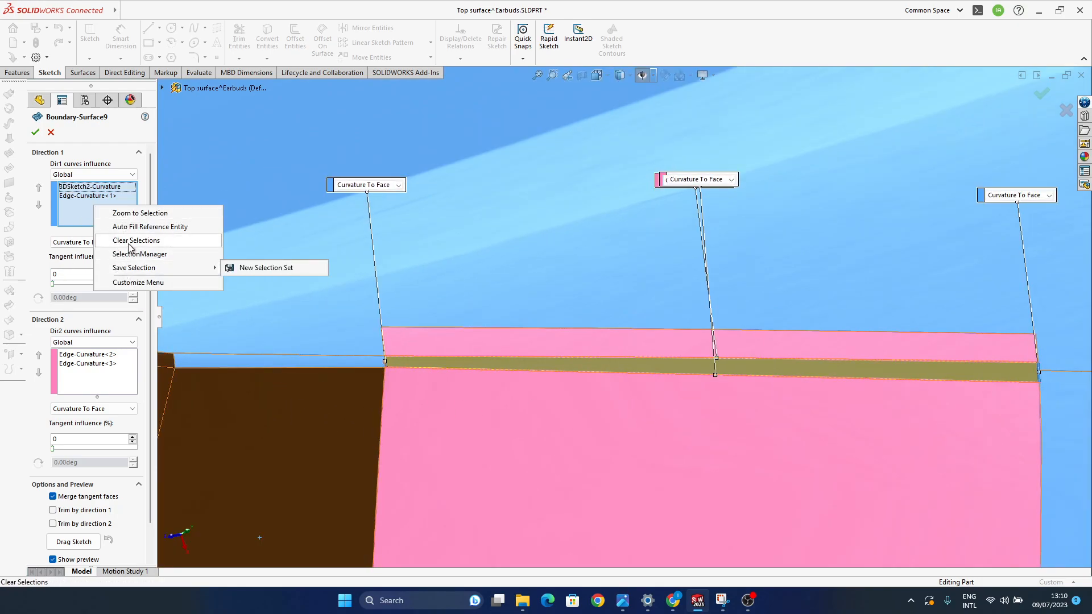
{"action": "left_click", "coordinate": [136, 240]}
{"action": "right_click", "coordinate": [105, 262]}
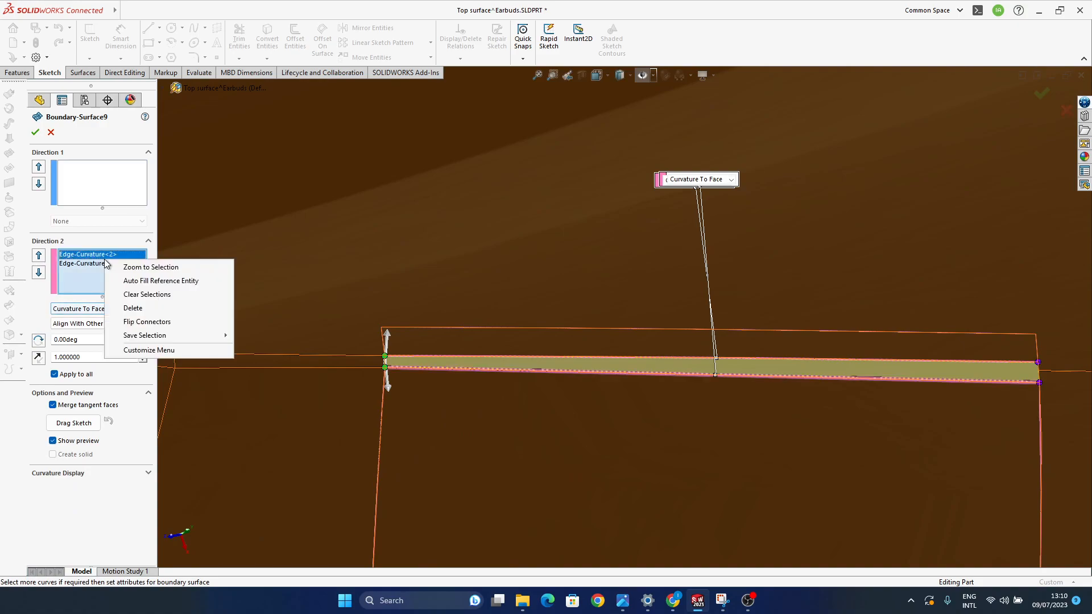
{"action": "left_click", "coordinate": [151, 294]}
Step: Assign the strip's two long side edges to Direction 1, each with Curvature To Face
{"action": "scroll", "coordinate": [848, 394], "scroll_direction": "down", "scroll_amount": 4}
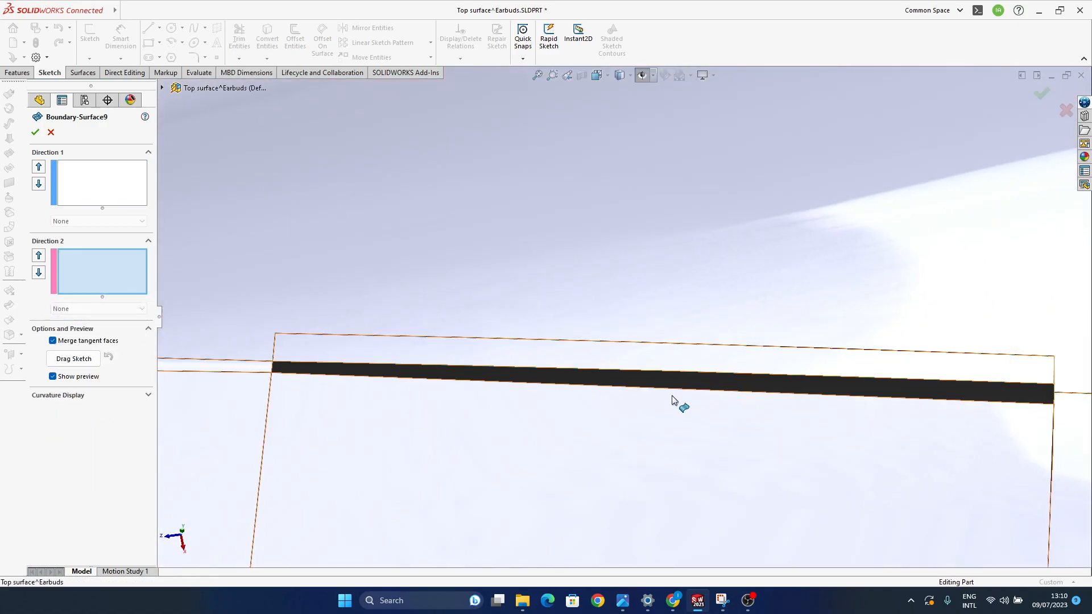
{"action": "middle_click_drag", "start_coordinate": [553, 410], "coordinate": [613, 424], "text": "ctrl"}
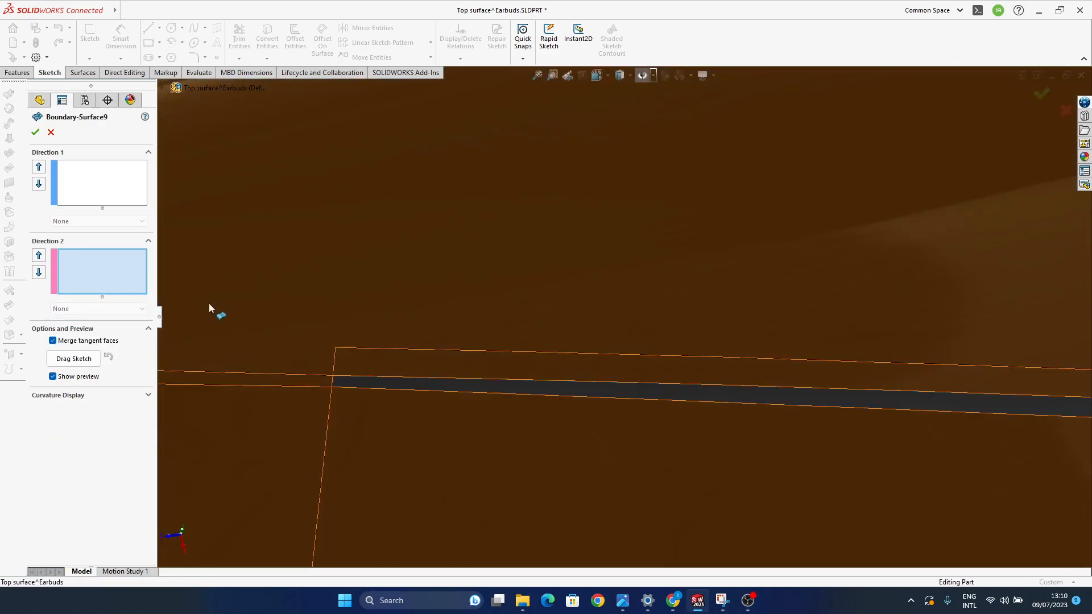
{"action": "left_click", "coordinate": [106, 174]}
{"action": "left_click", "coordinate": [483, 393]}
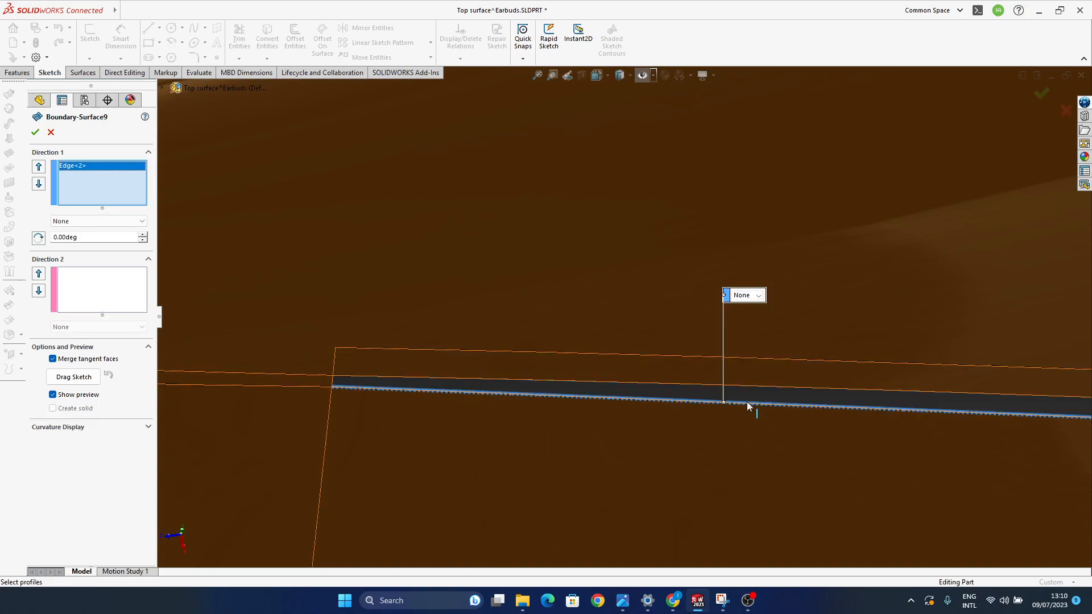
{"action": "left_click", "coordinate": [751, 295]}
{"action": "left_click", "coordinate": [763, 327]}
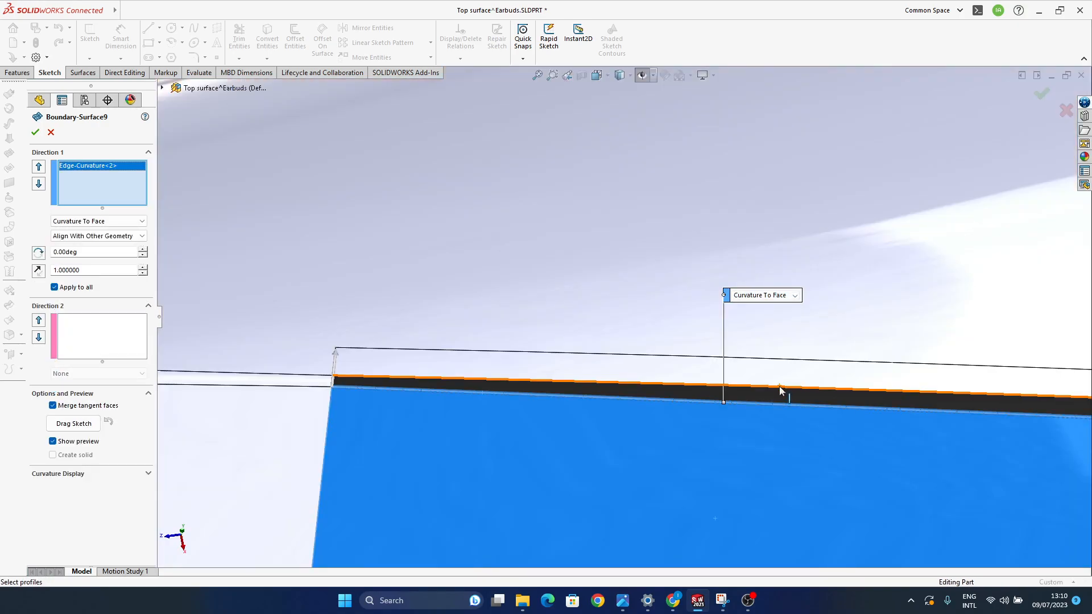
{"action": "left_click", "coordinate": [779, 389]}
{"action": "left_click", "coordinate": [771, 296]}
{"action": "left_click", "coordinate": [771, 296]}
{"action": "left_click", "coordinate": [759, 314]}
{"action": "left_click", "coordinate": [763, 347]}
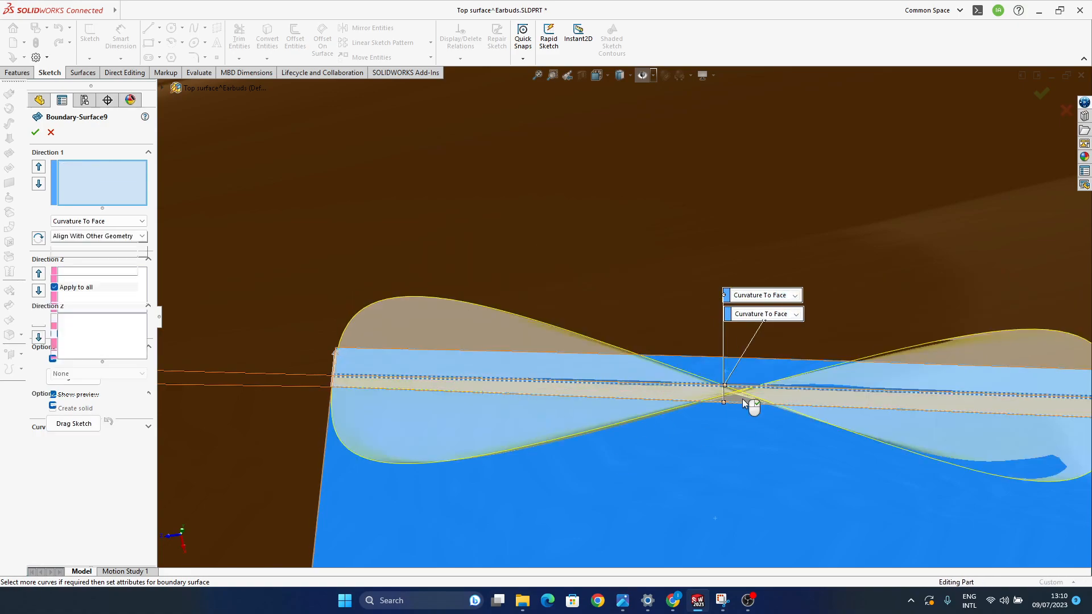
Step: Flip the connectors of the boundary surface to untwist it between the two long edges
{"action": "middle_click_drag", "start_coordinate": [668, 394], "coordinate": [669, 393]}
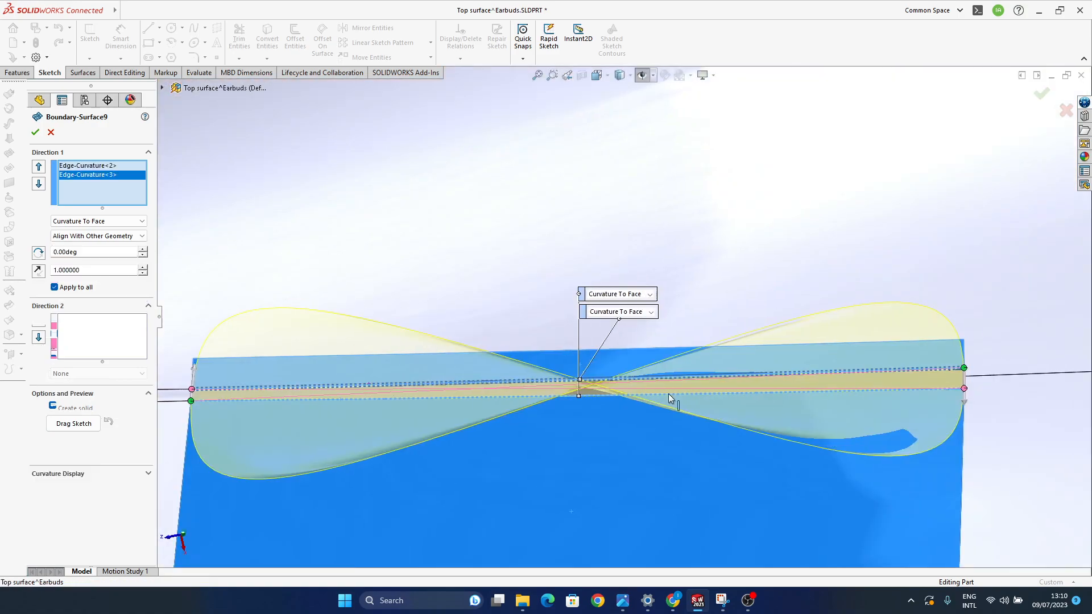
{"action": "scroll", "coordinate": [767, 373], "scroll_direction": "up", "scroll_amount": 3}
{"action": "right_click", "coordinate": [817, 355]}
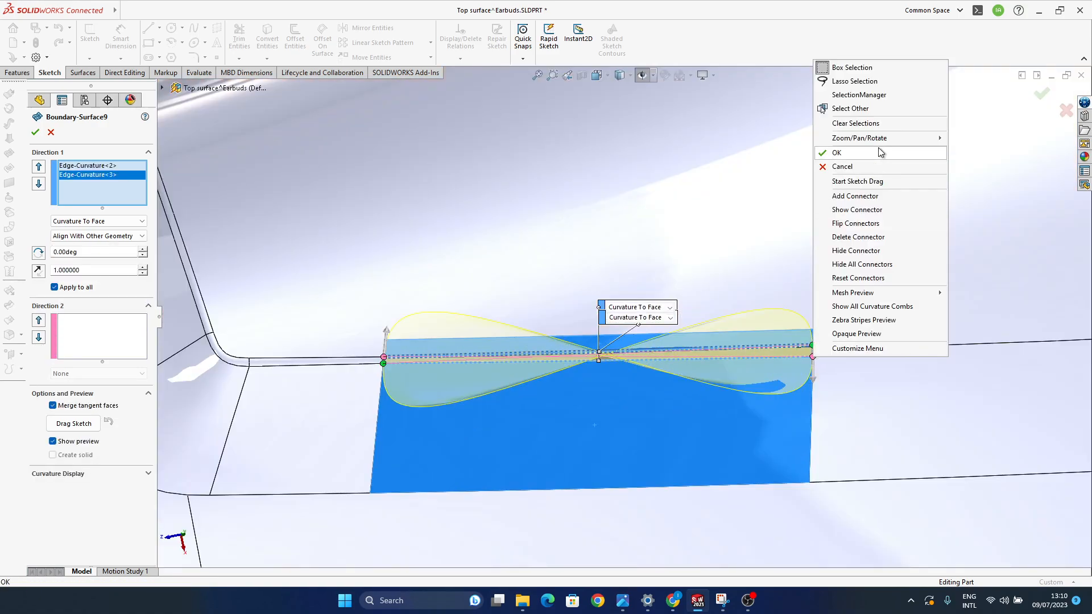
{"action": "left_click", "coordinate": [868, 223]}
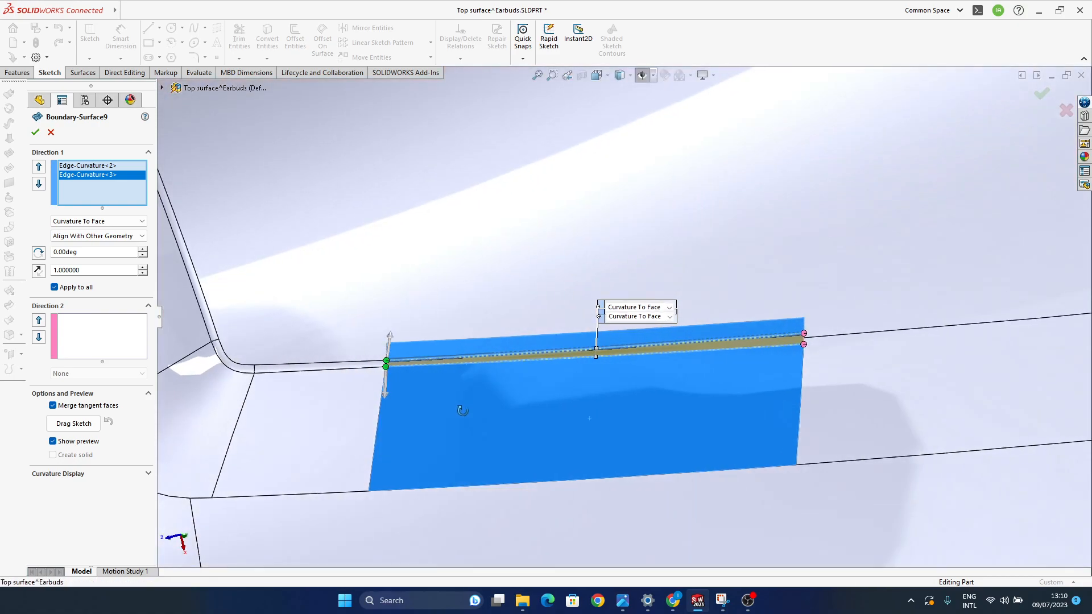
Step: Examine the boundary surface preview along the strip and at both ends for gaps against the neighbouring faces
{"action": "scroll", "coordinate": [770, 343], "scroll_direction": "down", "scroll_amount": 5}
{"action": "scroll", "coordinate": [765, 339], "scroll_direction": "up", "scroll_amount": 3}
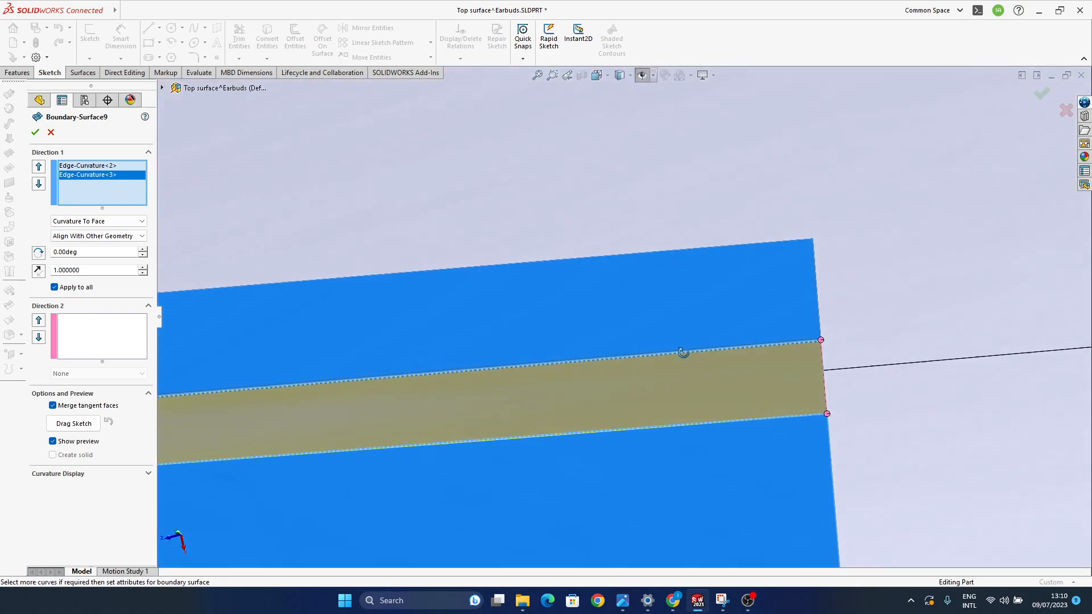
{"action": "scroll", "coordinate": [538, 421], "scroll_direction": "up", "scroll_amount": 1}
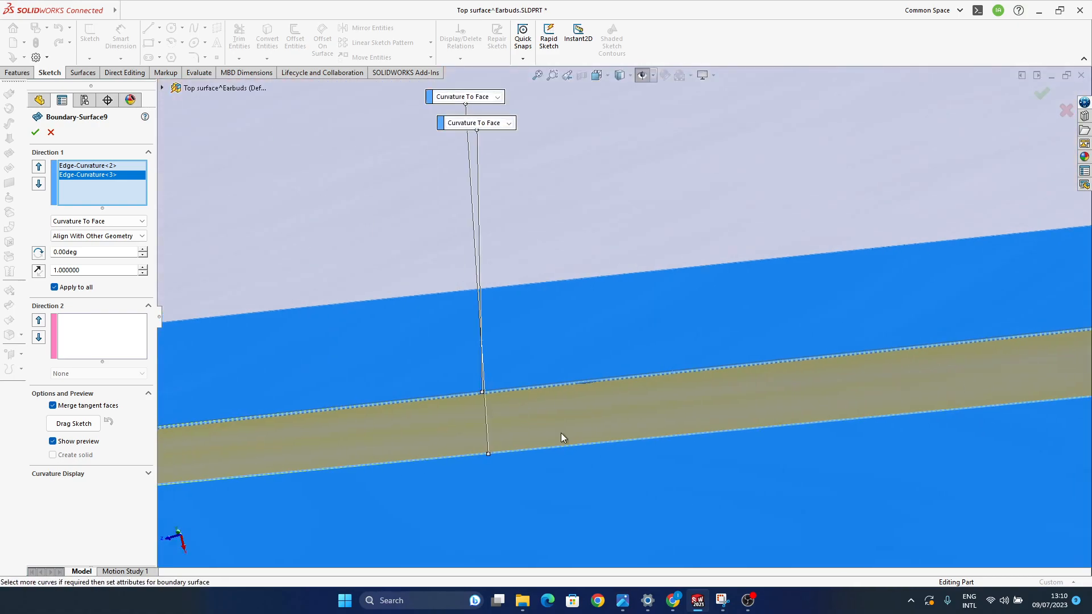
{"action": "scroll", "coordinate": [647, 432], "scroll_direction": "up", "scroll_amount": 3}
{"action": "middle_click_drag", "start_coordinate": [377, 391], "coordinate": [695, 396], "text": "ctrl"}
{"action": "middle_click_drag", "start_coordinate": [394, 409], "coordinate": [520, 388], "text": "ctrl"}
{"action": "scroll", "coordinate": [488, 391], "scroll_direction": "down", "scroll_amount": 8}
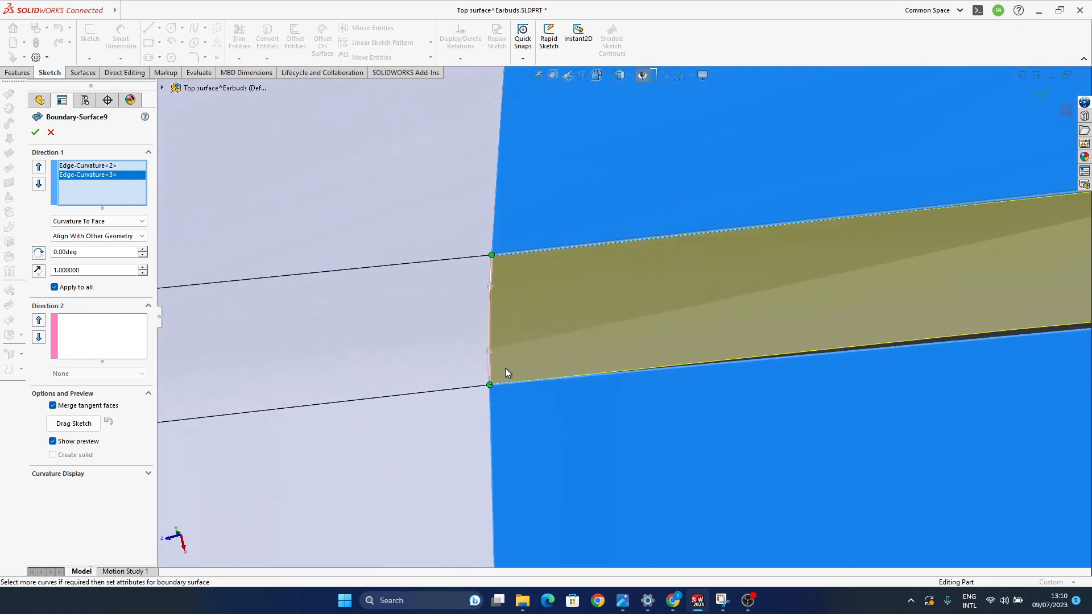
Step: Accept the edited boundary surface spanning the strip's two long edges with Curvature To Face
{"action": "scroll", "coordinate": [517, 375], "scroll_direction": "up", "scroll_amount": 5}
{"action": "scroll", "coordinate": [517, 375], "scroll_direction": "up", "scroll_amount": 4}
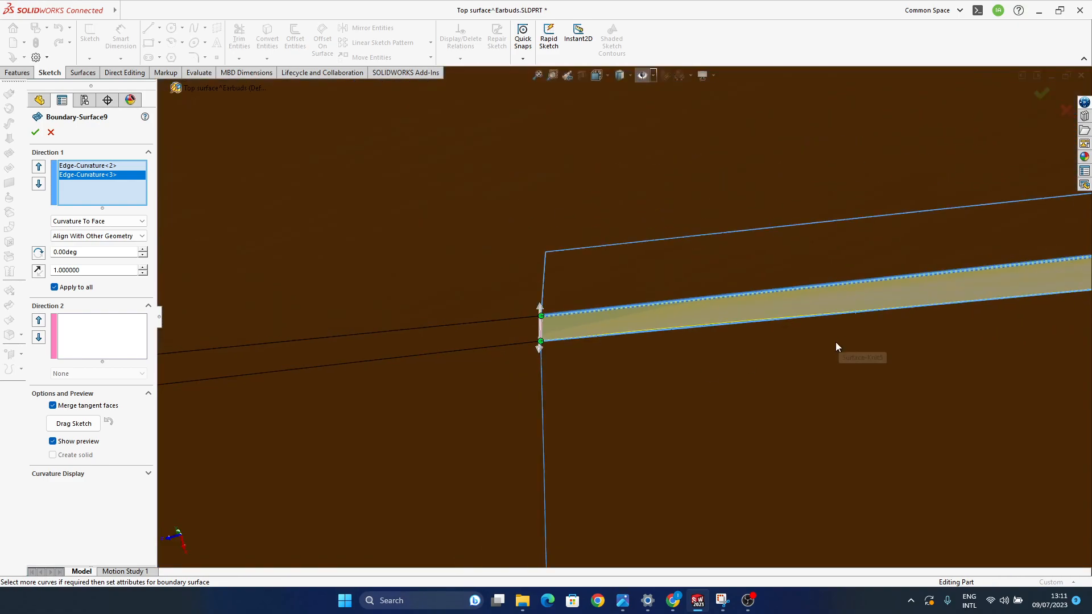
{"action": "scroll", "coordinate": [844, 344], "scroll_direction": "up", "scroll_amount": 3}
{"action": "middle_click_drag", "start_coordinate": [1058, 298], "coordinate": [839, 333], "text": "ctrl"}
{"action": "scroll", "coordinate": [838, 333], "scroll_direction": "up", "scroll_amount": 1}
{"action": "middle_click_drag", "start_coordinate": [916, 332], "coordinate": [769, 343], "text": "ctrl"}
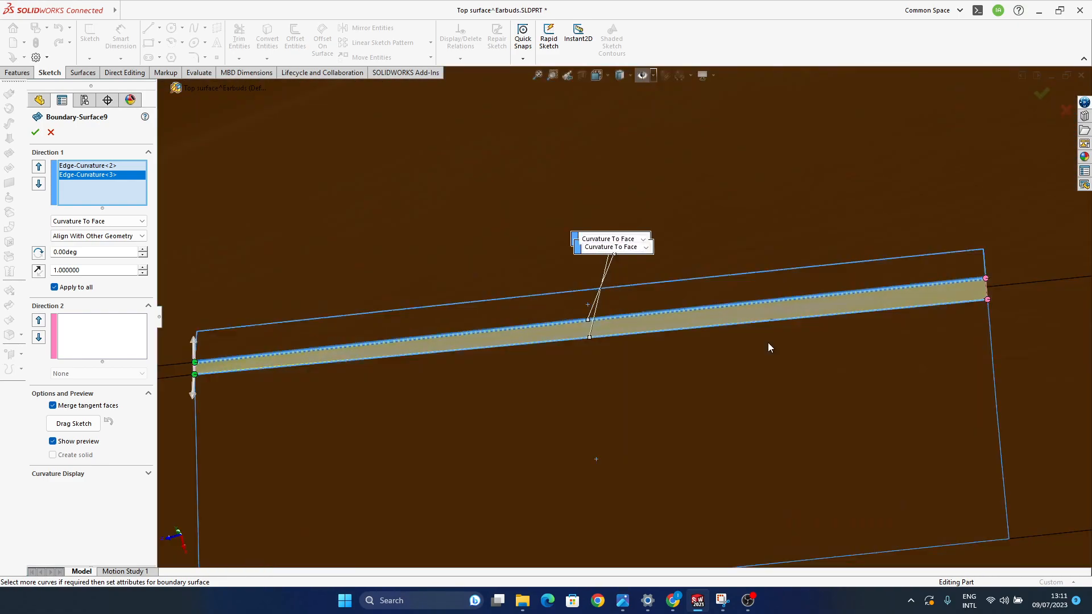
{"action": "left_click", "coordinate": [1042, 95]}
Step: Examine the reflections across the rebuilt thin strip and its neighbouring faces for blend quality
{"action": "middle_click_drag", "start_coordinate": [519, 374], "coordinate": [821, 359]}
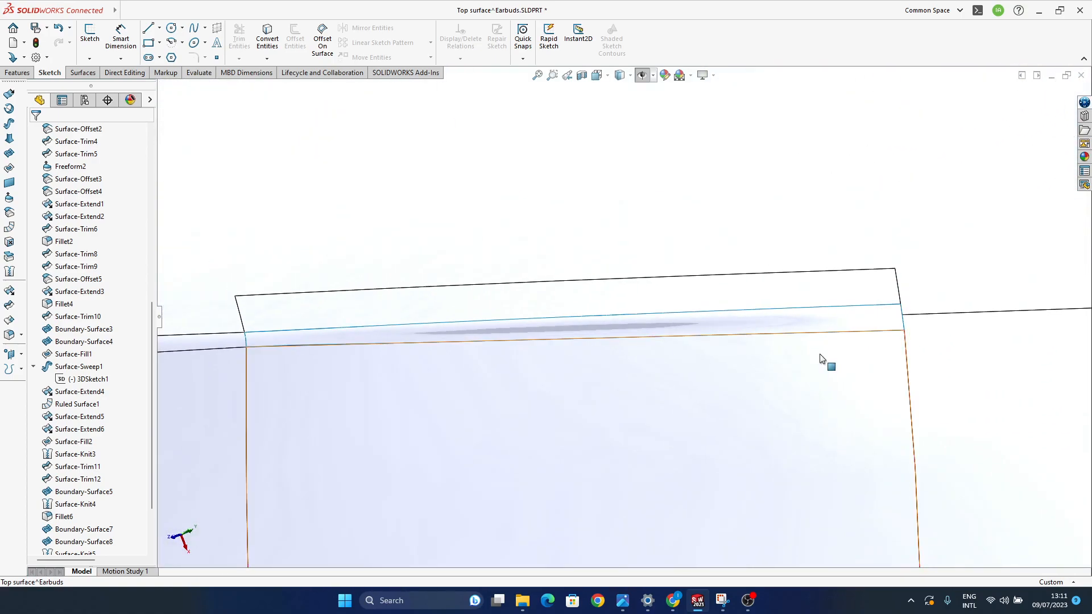
{"action": "left_click", "coordinate": [866, 289]}
{"action": "left_click", "coordinate": [897, 237]}
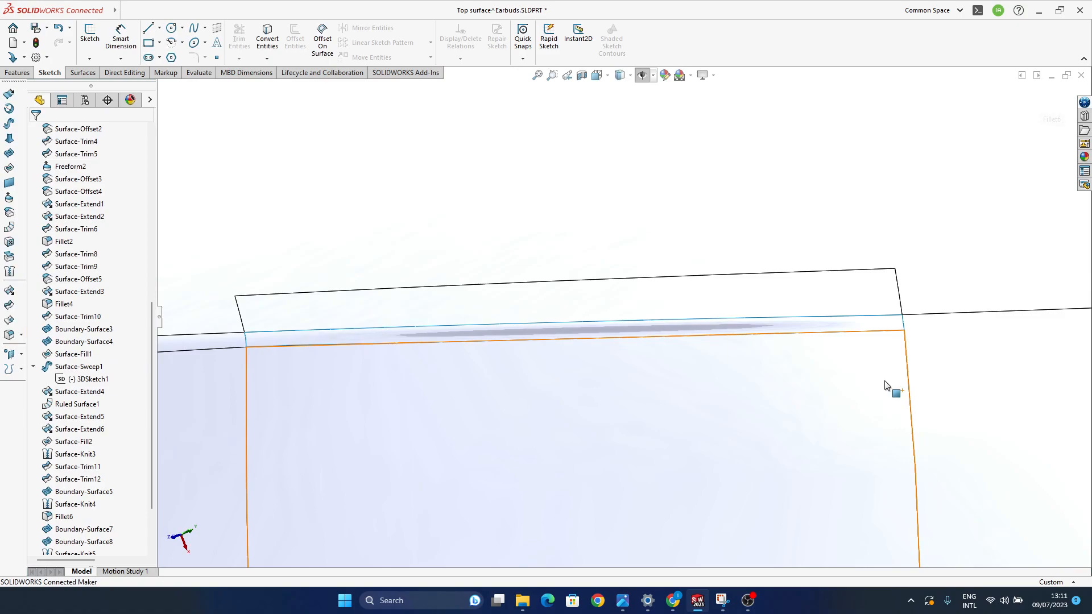
{"action": "middle_click_drag", "start_coordinate": [642, 369], "coordinate": [733, 388]}
{"action": "middle_click_drag", "start_coordinate": [614, 334], "coordinate": [622, 335]}
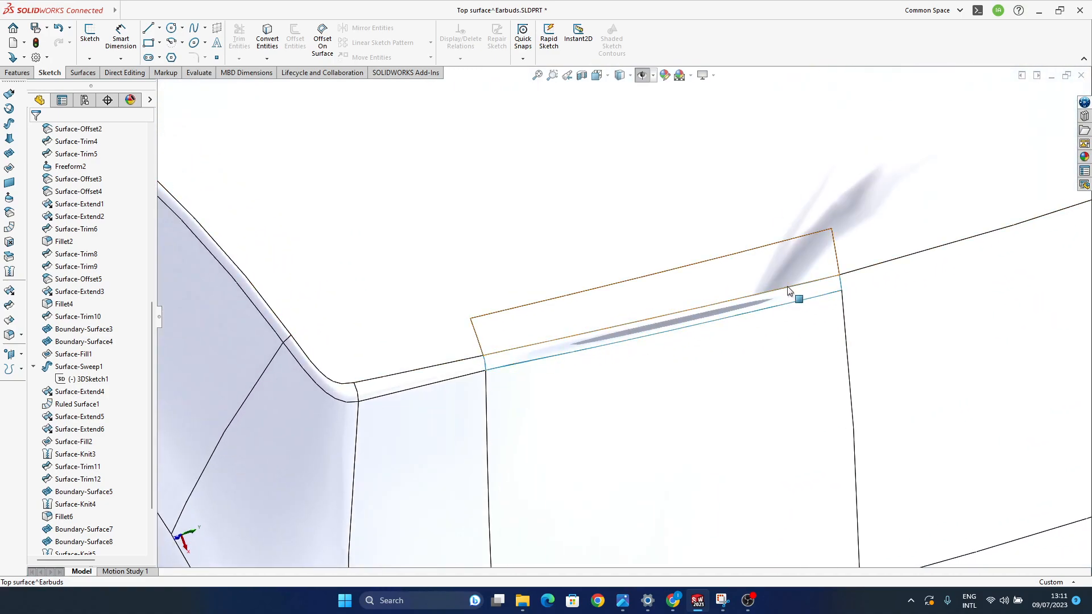
{"action": "middle_click_drag", "start_coordinate": [577, 386], "coordinate": [808, 373]}
{"action": "scroll", "coordinate": [602, 360], "scroll_direction": "up", "scroll_amount": 3}
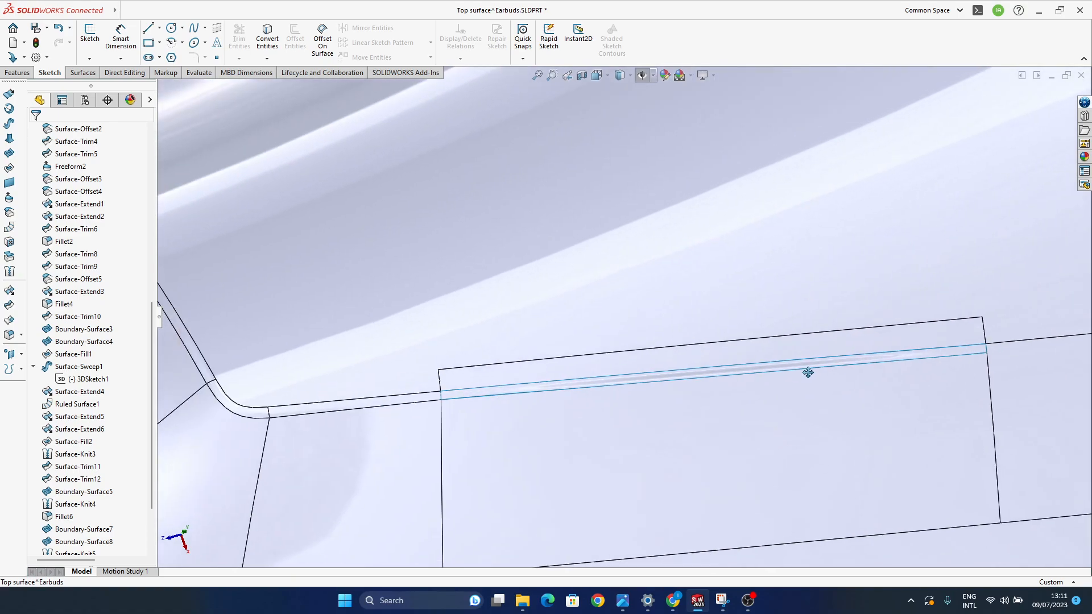
{"action": "scroll", "coordinate": [118, 470], "scroll_direction": "down", "scroll_amount": 2}
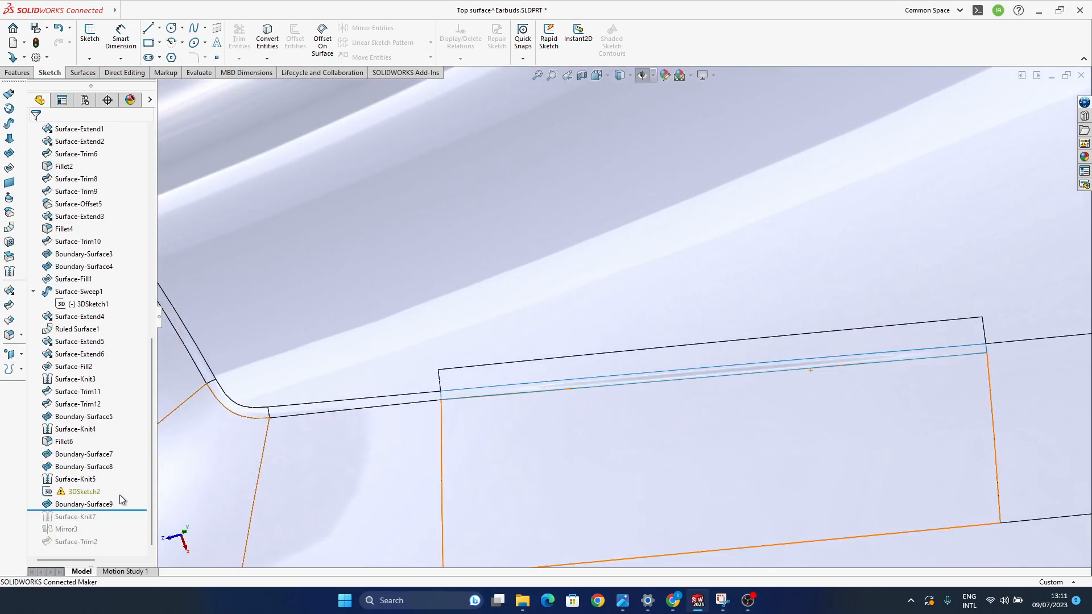
Step: Delete Boundary-Surface9 and 3DSketch2 together with the dependent Surface-Knit7
{"action": "left_click", "coordinate": [81, 492]}
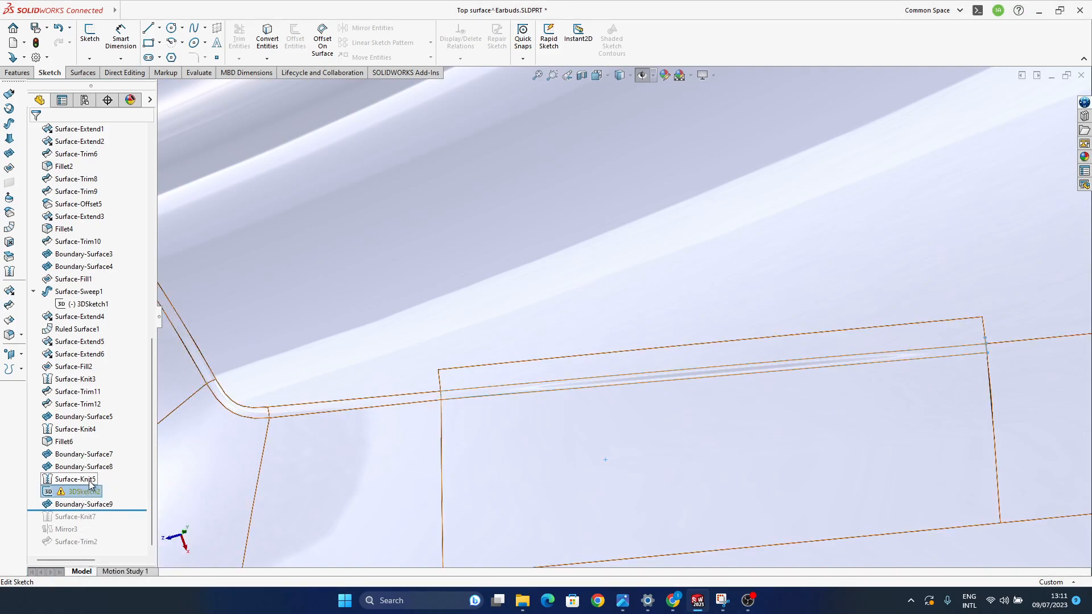
{"action": "left_click", "coordinate": [85, 505]}
{"action": "left_click", "coordinate": [71, 493], "text": "ctrl"}
{"action": "key", "text": "Delete"}
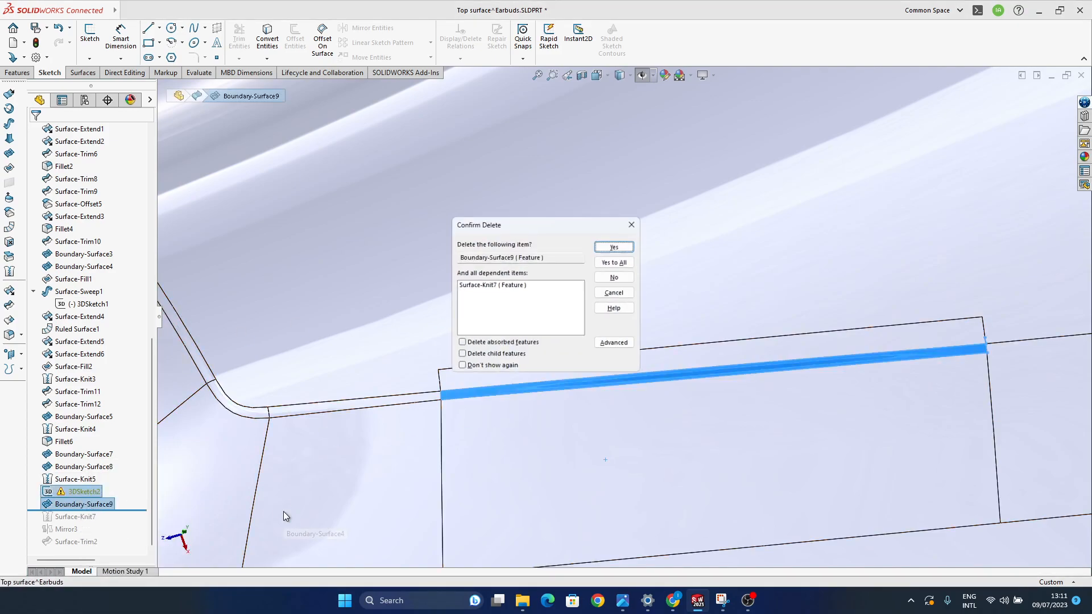
{"action": "left_click", "coordinate": [614, 245]}
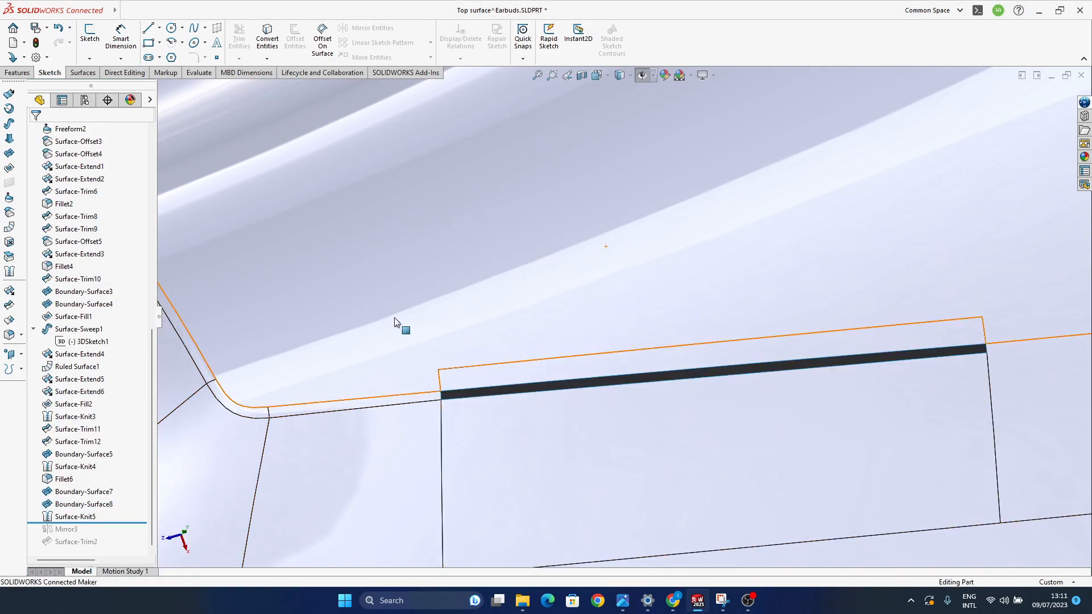
Step: Delete the Surface-Knit5 feature that joins the patches around the thin gap
{"action": "mouse_move", "coordinate": [745, 365]}
{"action": "middle_mouse_down"}
{"action": "mouse_move", "coordinate": [623, 373]}
{"action": "mouse_move", "coordinate": [751, 372]}
{"action": "middle_mouse_up"}
{"action": "scroll", "coordinate": [748, 364], "scroll_direction": "down", "scroll_amount": 3}
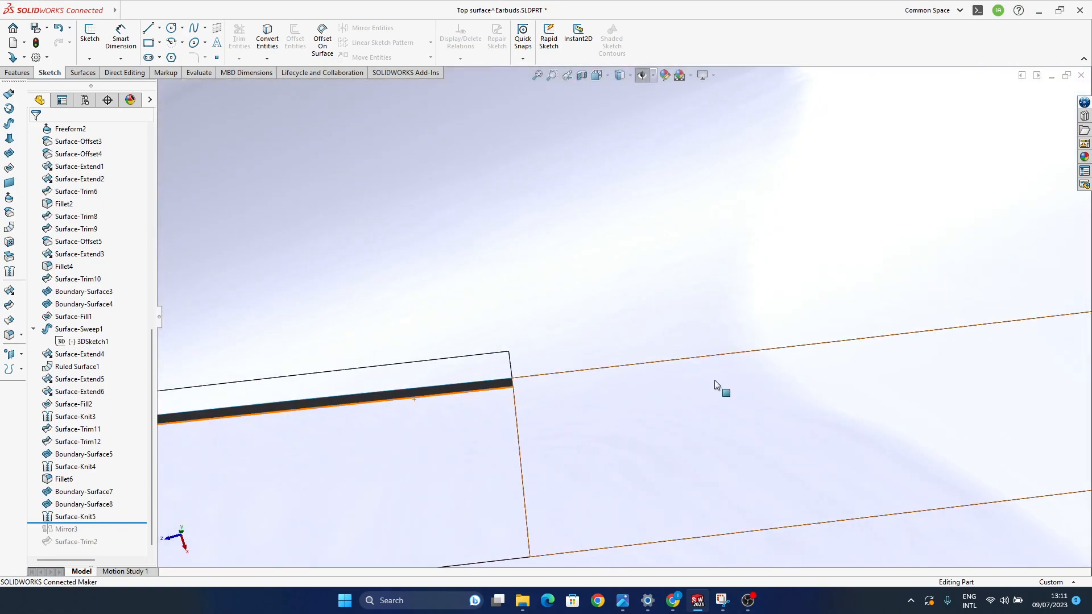
{"action": "scroll", "coordinate": [670, 389], "scroll_direction": "up", "scroll_amount": 5}
{"action": "left_click", "coordinate": [56, 518]}
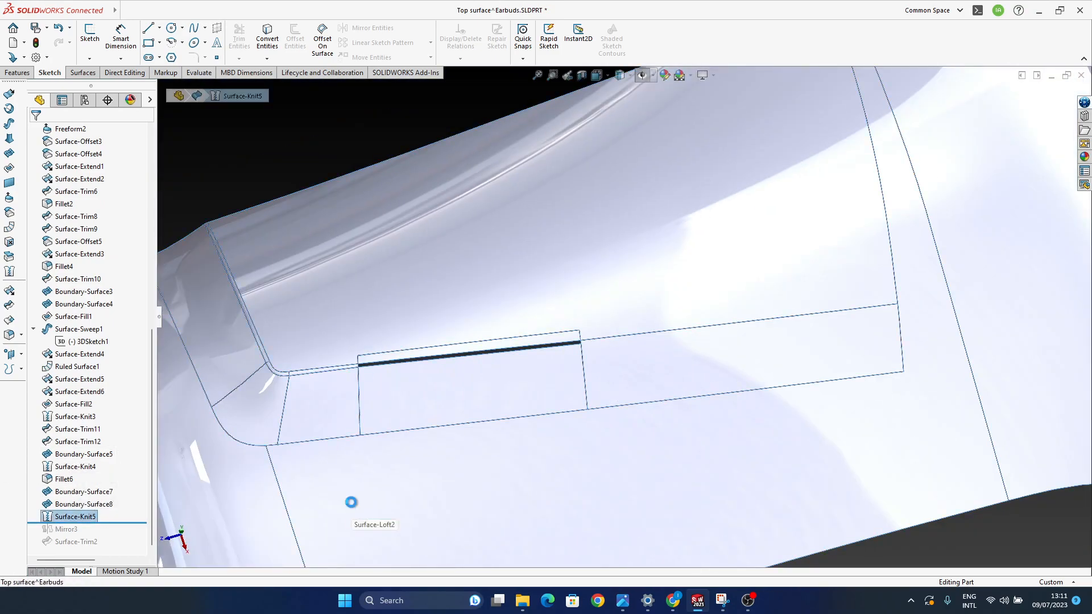
{"action": "key", "text": "Delete"}
{"action": "key", "text": "Return"}
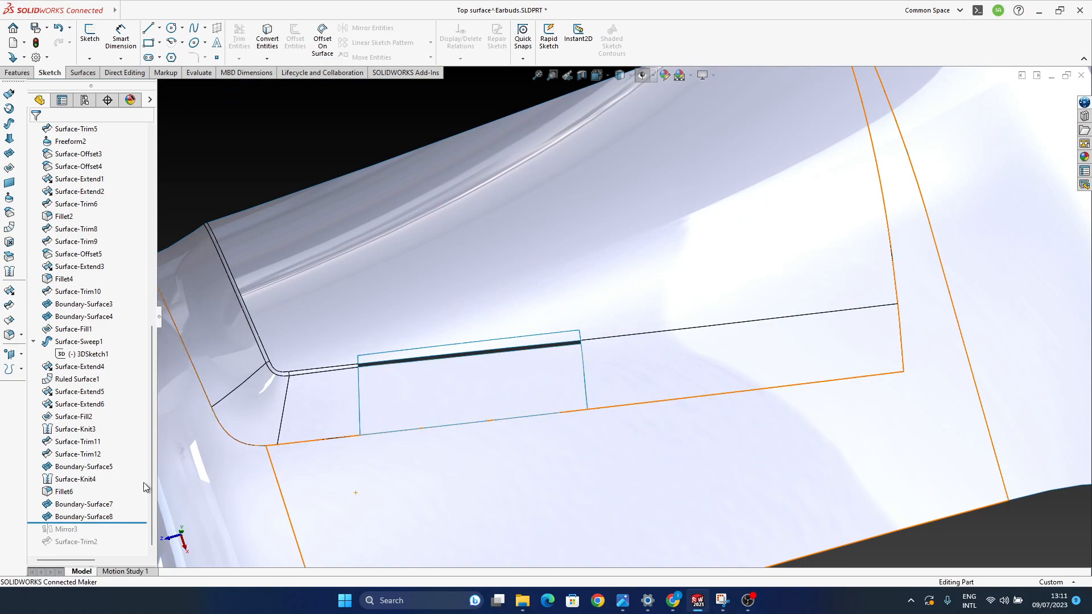
Step: Delete the narrow patch Boundary-Surface7 and the large patch Boundary-Surface8 to reopen the whole gap
{"action": "left_click", "coordinate": [79, 517]}
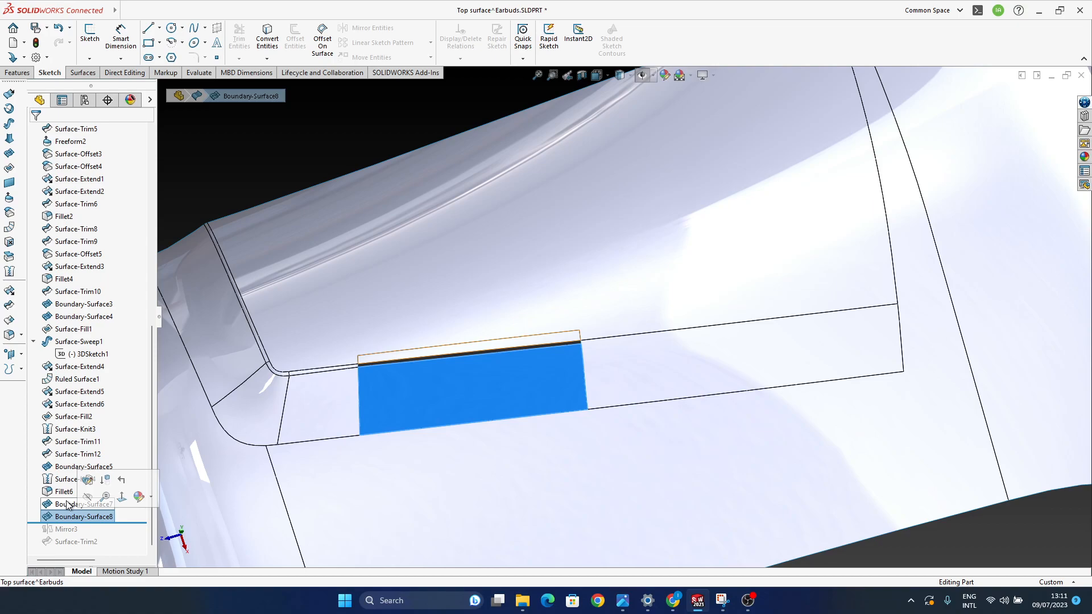
{"action": "left_click", "coordinate": [68, 504]}
{"action": "key", "text": "Delete"}
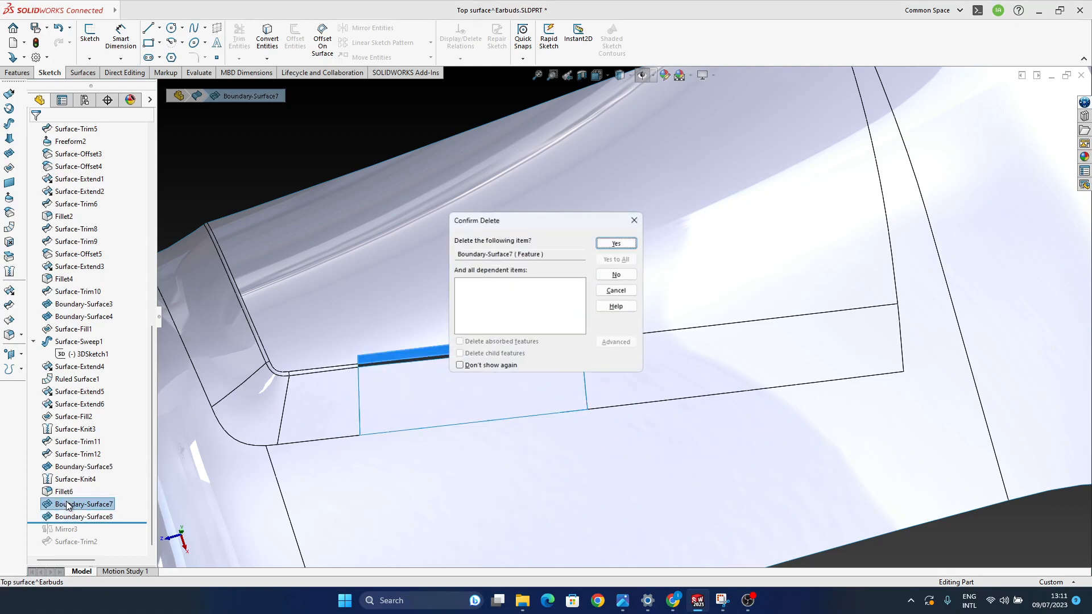
{"action": "key", "text": "Return"}
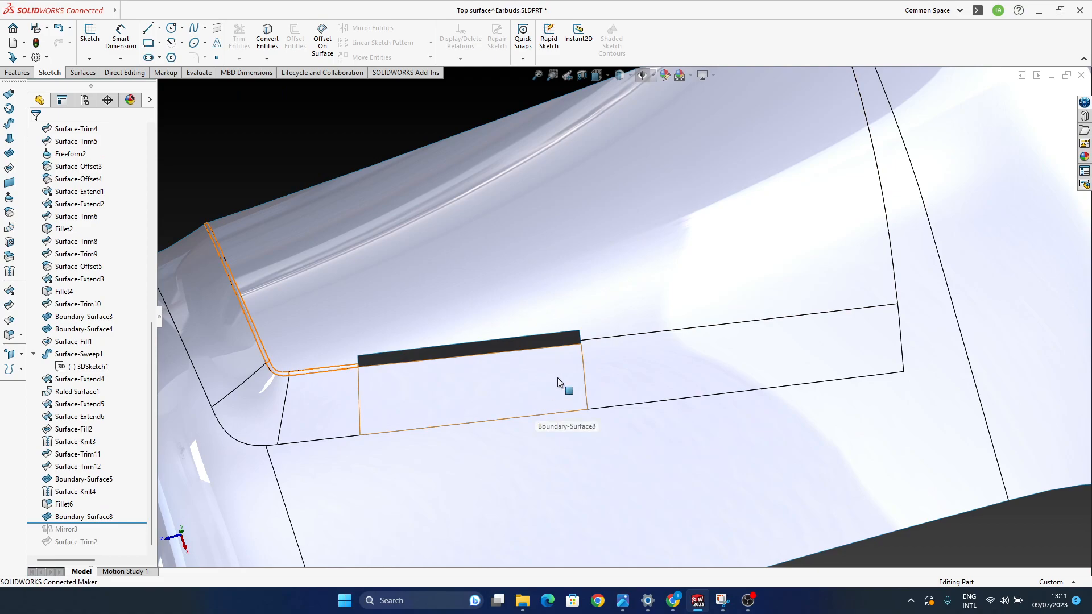
{"action": "left_click", "coordinate": [549, 388]}
{"action": "scroll", "coordinate": [569, 370], "scroll_direction": "down", "scroll_amount": 3}
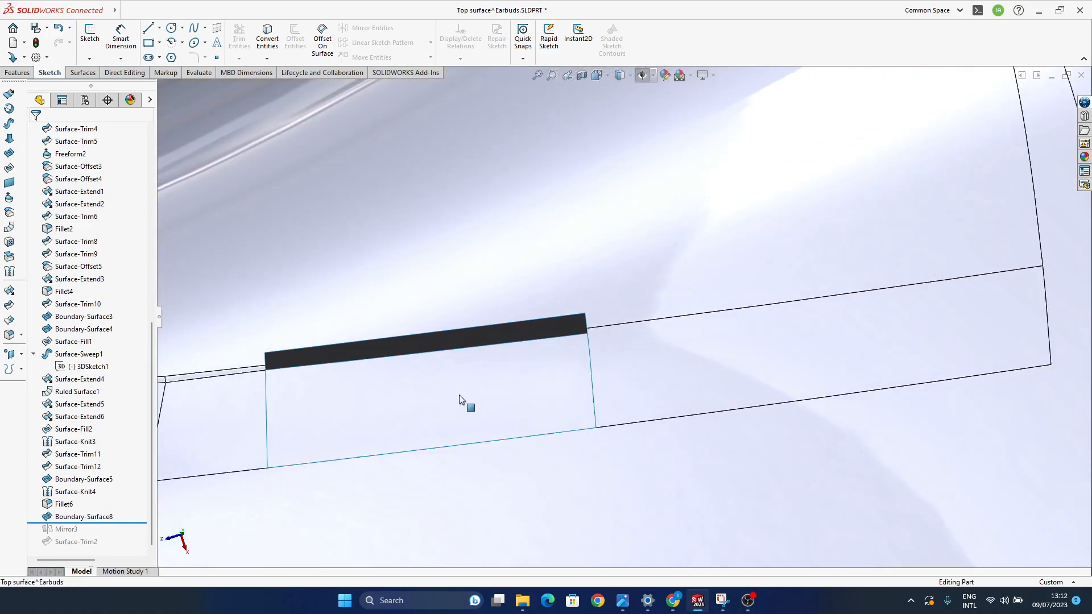
{"action": "left_click", "coordinate": [489, 391]}
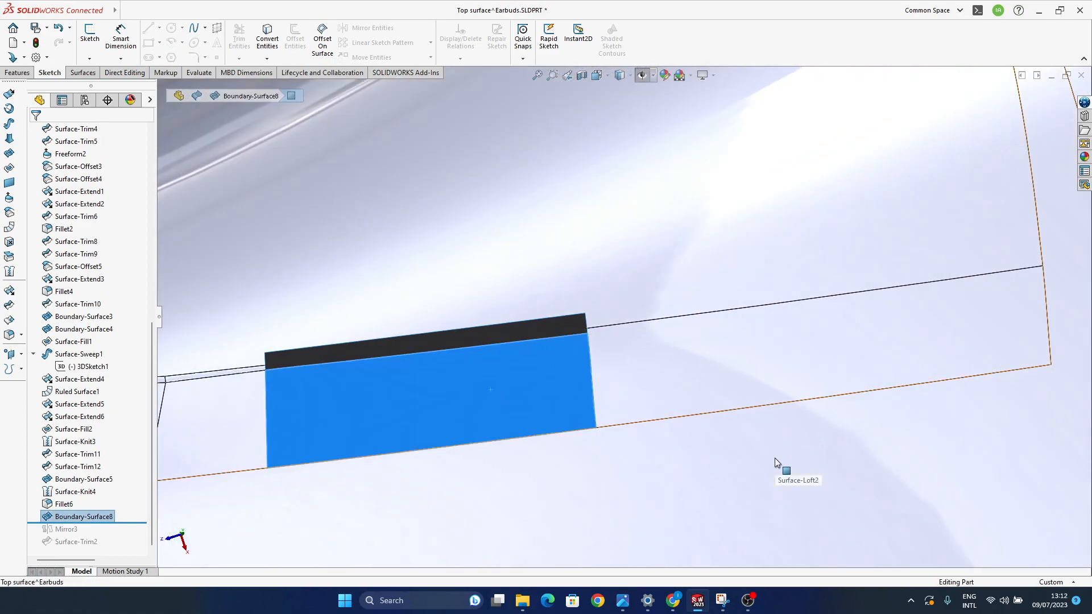
{"action": "key", "text": "Delete"}
{"action": "key", "text": "Return"}
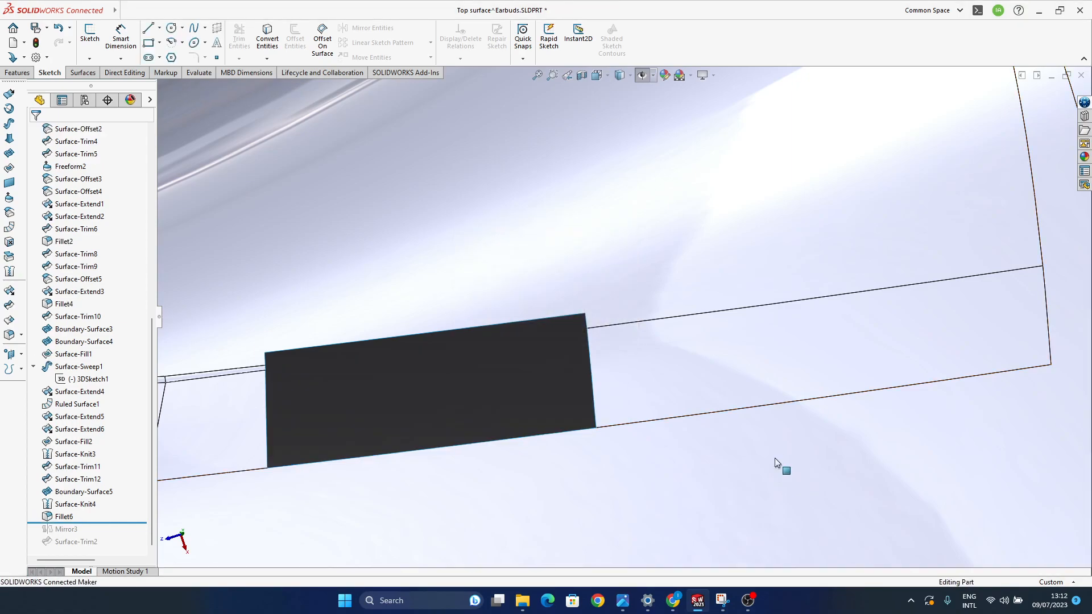
Step: Examine the reopened gap's upper corner where it meets the neighbouring faces' long shared edge
{"action": "middle_click_drag", "start_coordinate": [663, 368], "coordinate": [644, 441]}
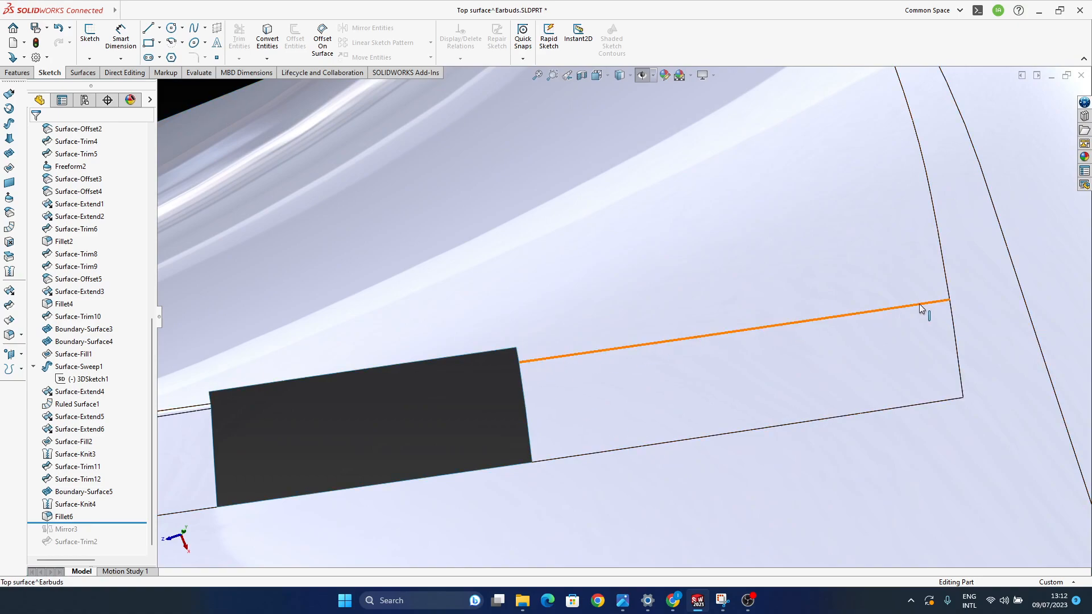
{"action": "middle_click_drag", "start_coordinate": [519, 379], "coordinate": [574, 379], "text": "ctrl"}
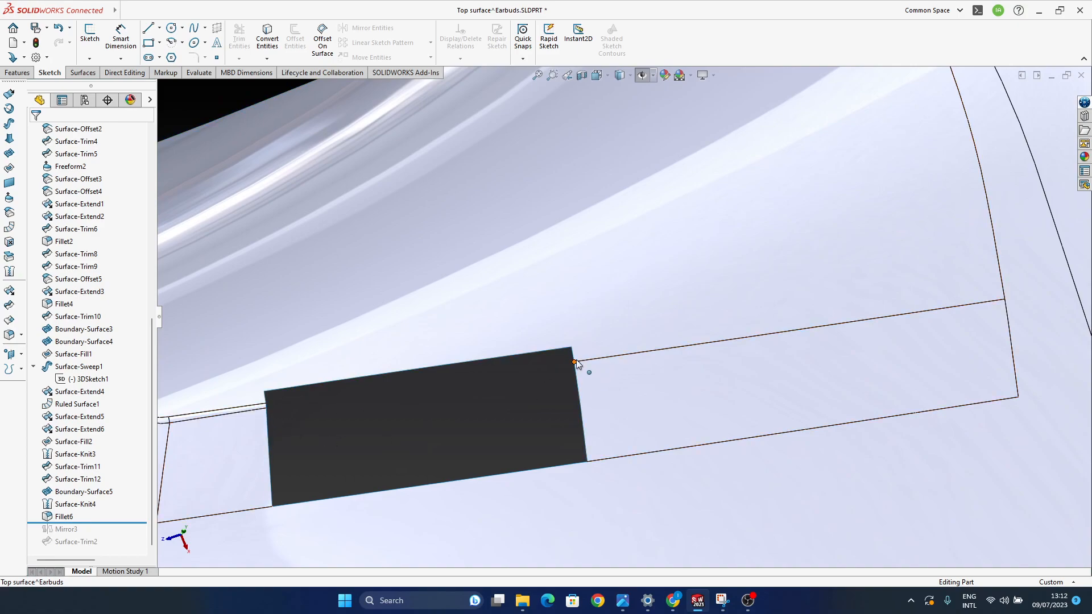
{"action": "scroll", "coordinate": [586, 380], "scroll_direction": "down", "scroll_amount": 3}
{"action": "middle_click_drag", "start_coordinate": [606, 376], "coordinate": [557, 392], "text": "ctrl"}
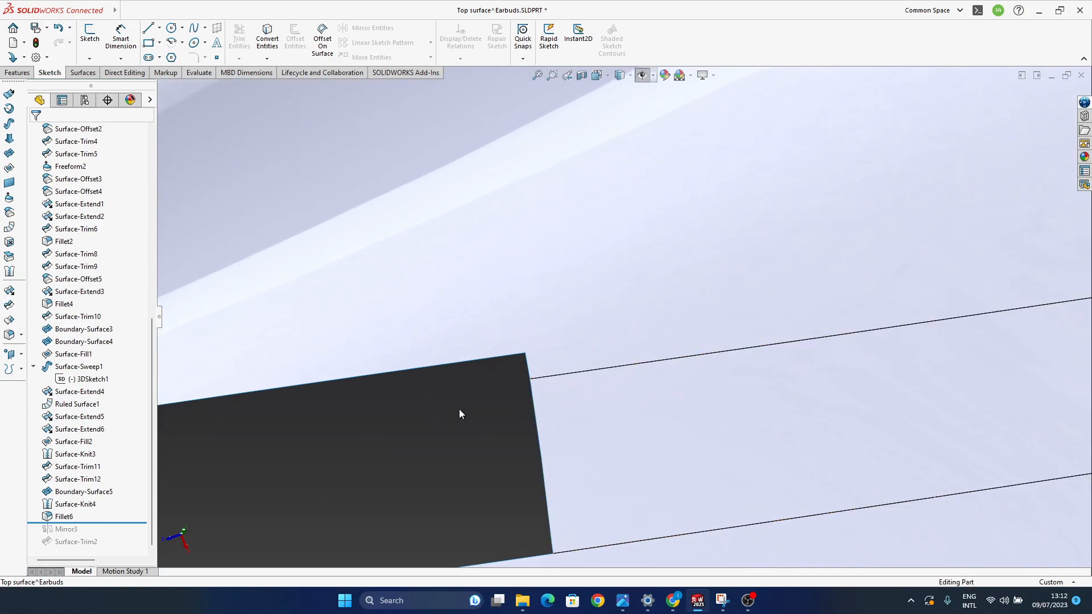
{"action": "middle_click_drag", "start_coordinate": [621, 384], "coordinate": [581, 388]}
{"action": "scroll", "coordinate": [582, 388], "scroll_direction": "up", "scroll_amount": 2}
{"action": "middle_click_drag", "start_coordinate": [658, 371], "coordinate": [560, 378], "text": "ctrl"}
{"action": "middle_click_drag", "start_coordinate": [560, 378], "coordinate": [514, 377]}
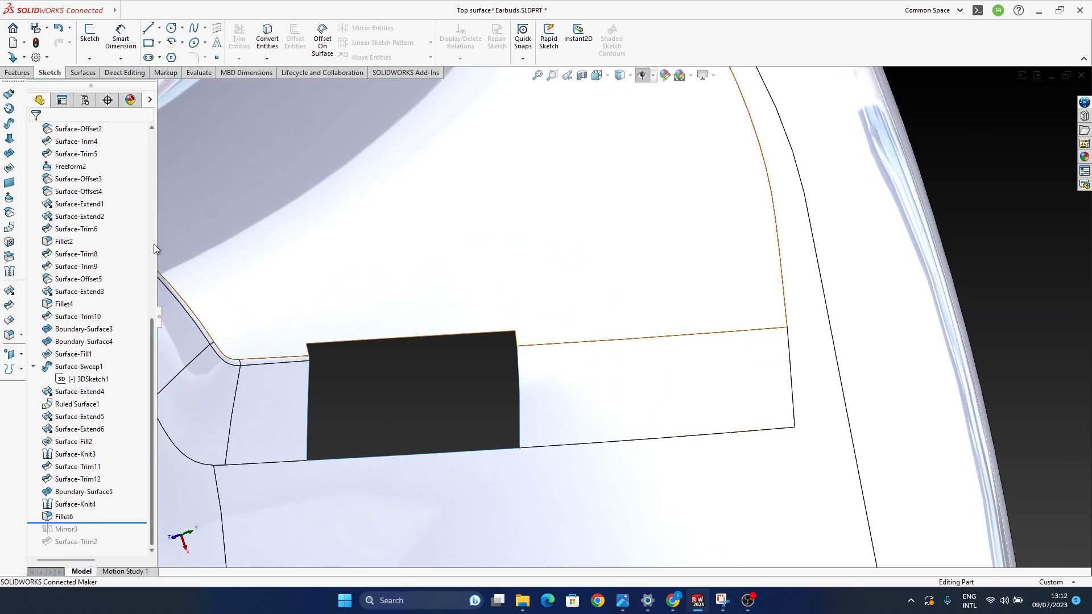
Step: Create a 3D sketch by converting the long shared edge beside the gap and shortening it to a short segment at the gap's corner
{"action": "left_click", "coordinate": [90, 58]}
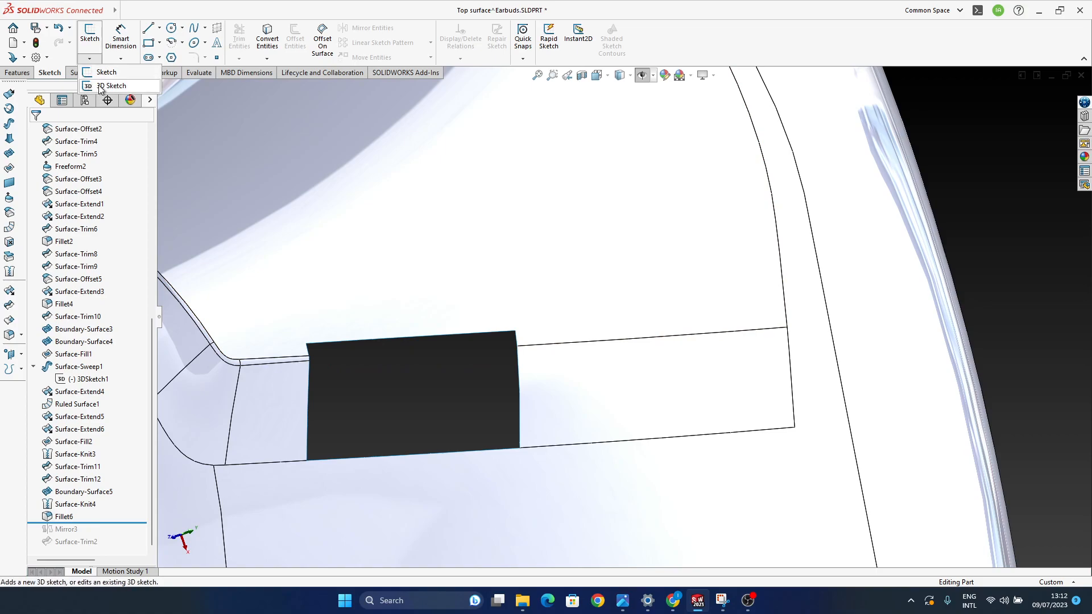
{"action": "left_click", "coordinate": [88, 81]}
{"action": "left_click", "coordinate": [529, 345]}
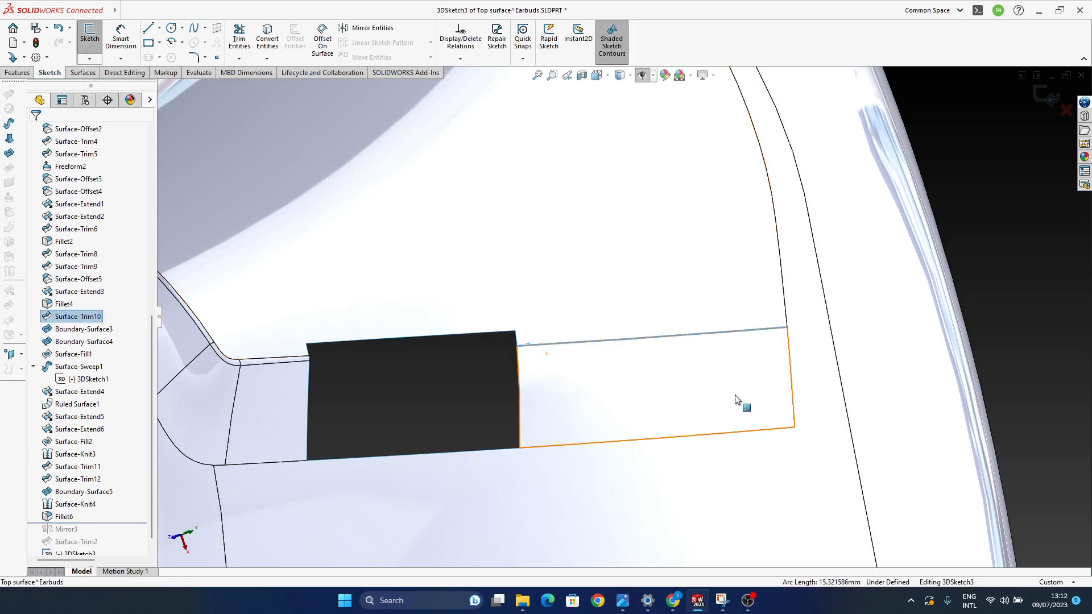
{"action": "left_click", "coordinate": [266, 40]}
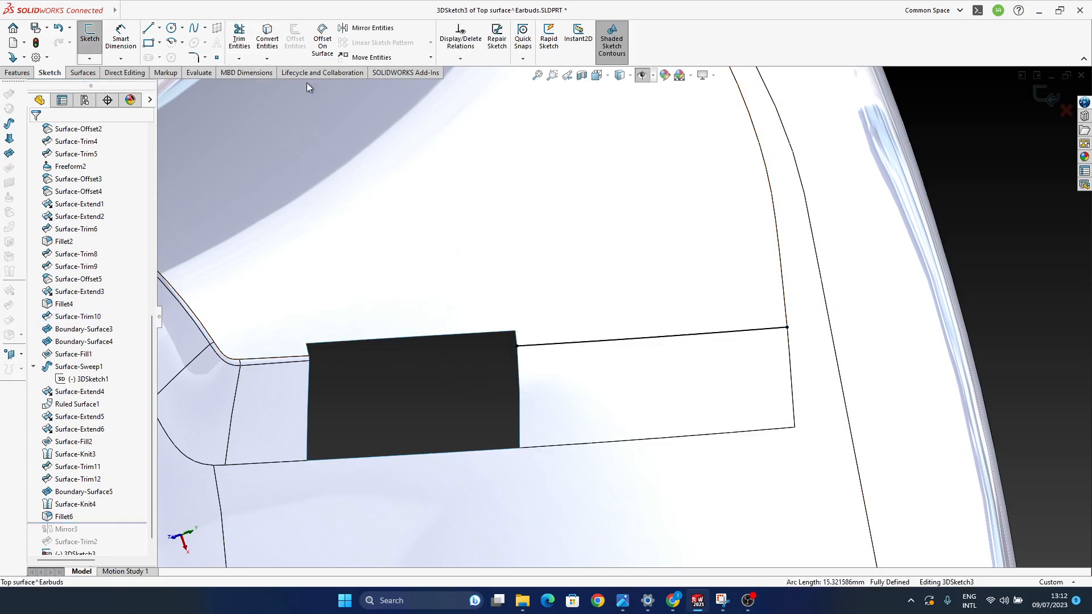
{"action": "left_click", "coordinate": [787, 328]}
{"action": "left_click_drag", "start_coordinate": [403, 361], "coordinate": [87, 360]}
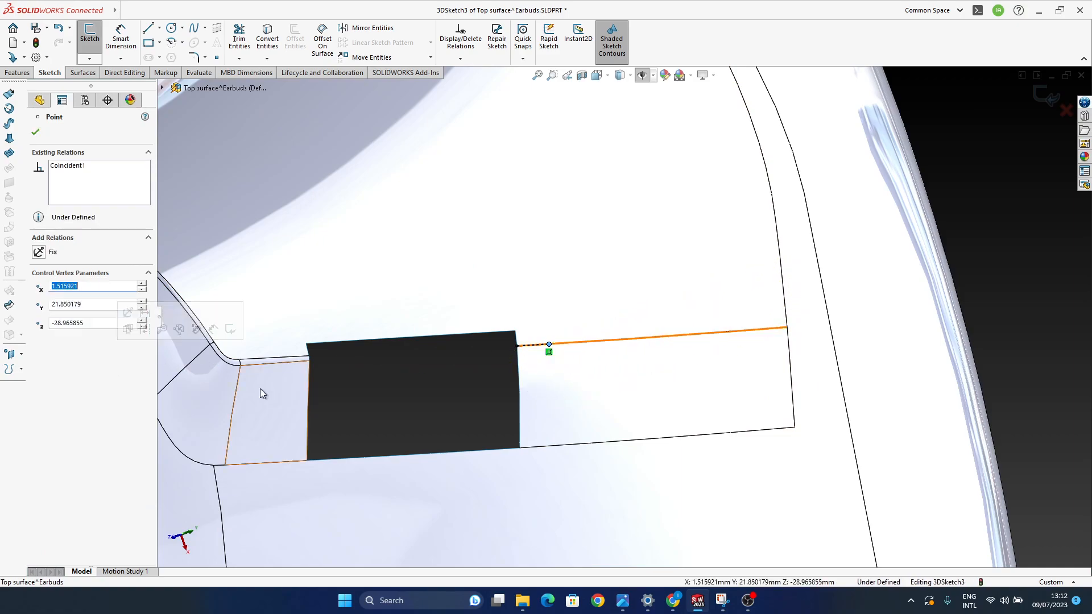
{"action": "left_click", "coordinate": [1049, 98]}
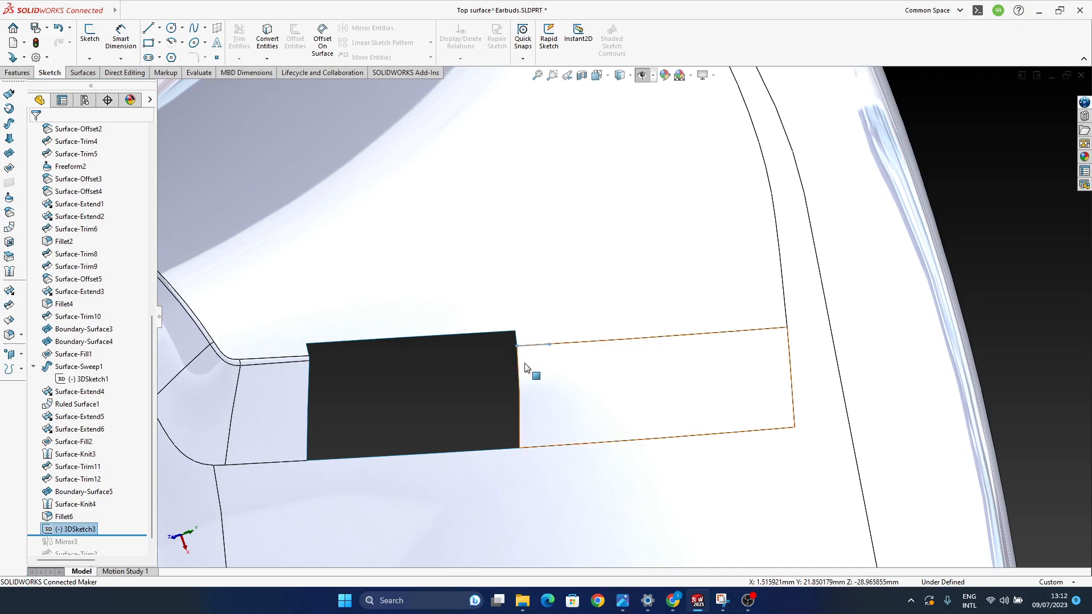
Step: Show the hidden sketches and sweep a surface with a 0.5 mm circular profile along the new short 3D sketch segment
{"action": "middle_click_drag", "start_coordinate": [527, 368], "coordinate": [610, 395], "text": "ctrl"}
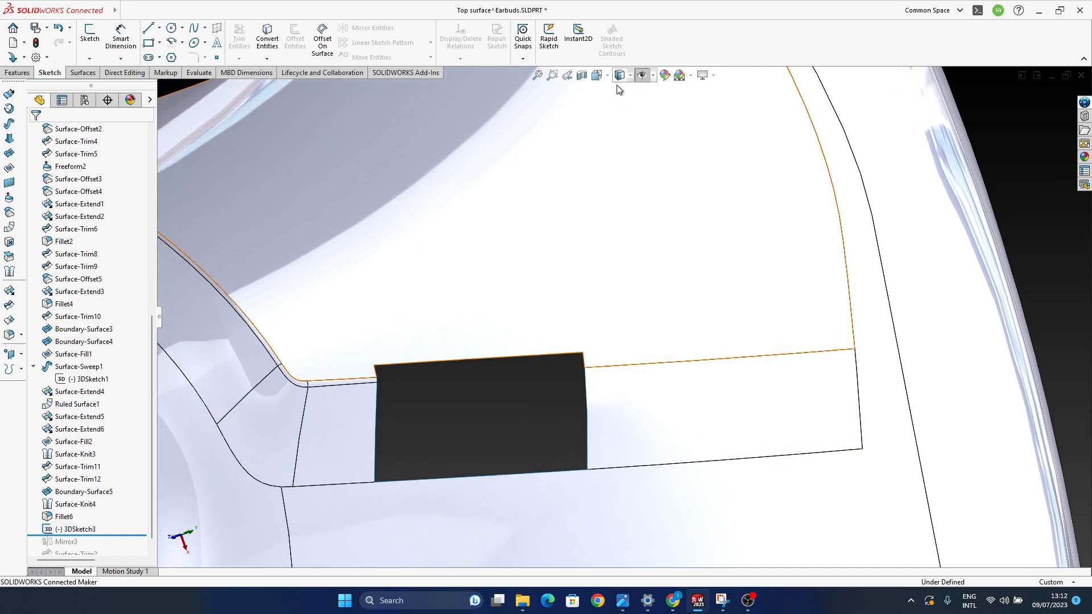
{"action": "left_click", "coordinate": [642, 76]}
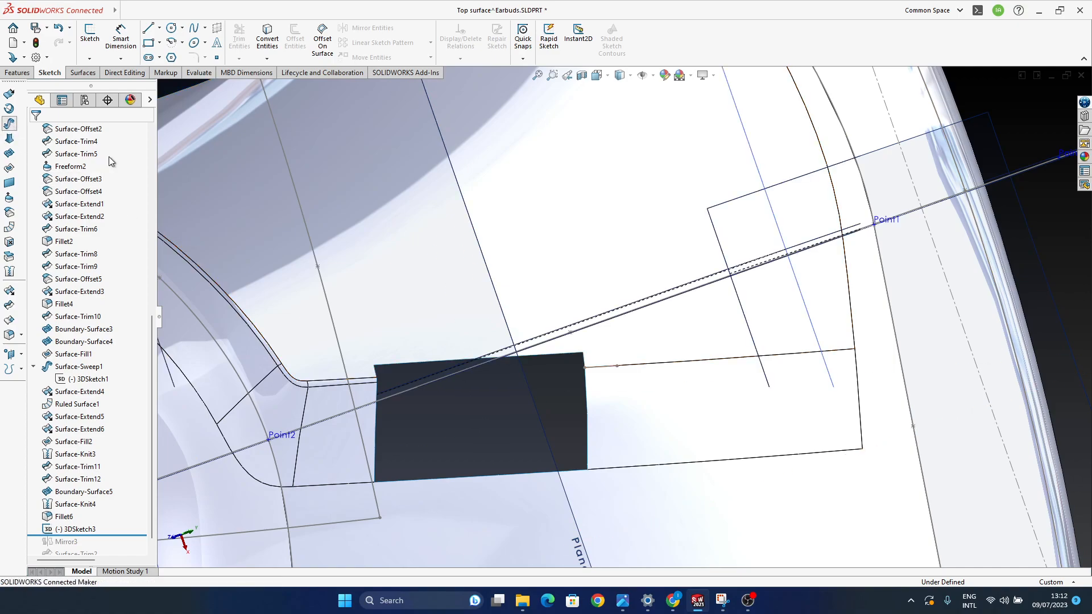
{"action": "left_click", "coordinate": [9, 123]}
{"action": "left_click", "coordinate": [74, 175]}
{"action": "left_click", "coordinate": [602, 366]}
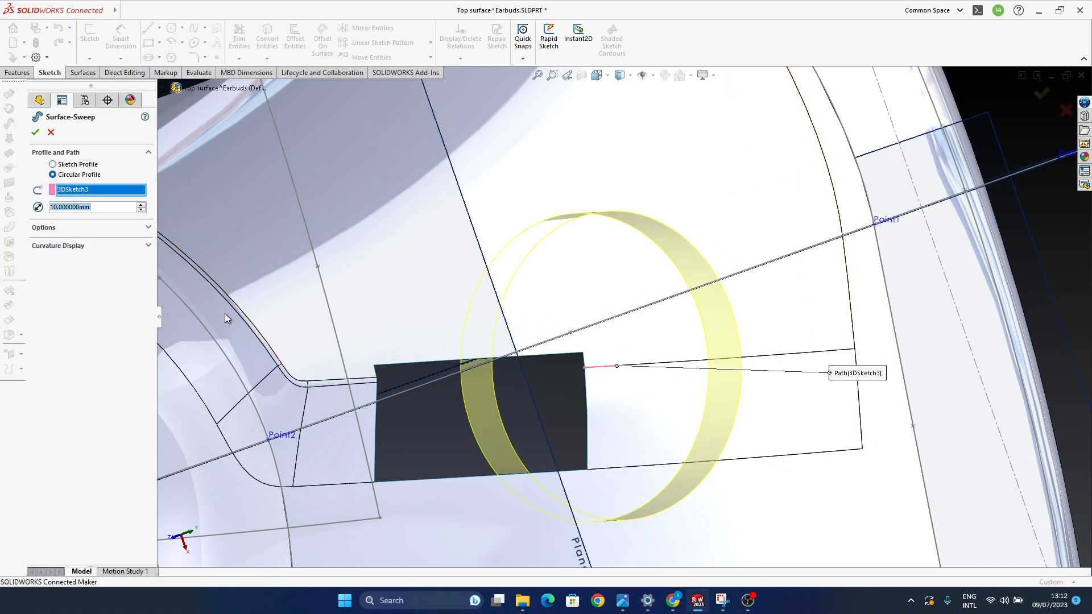
{"action": "type", "text": "0."}
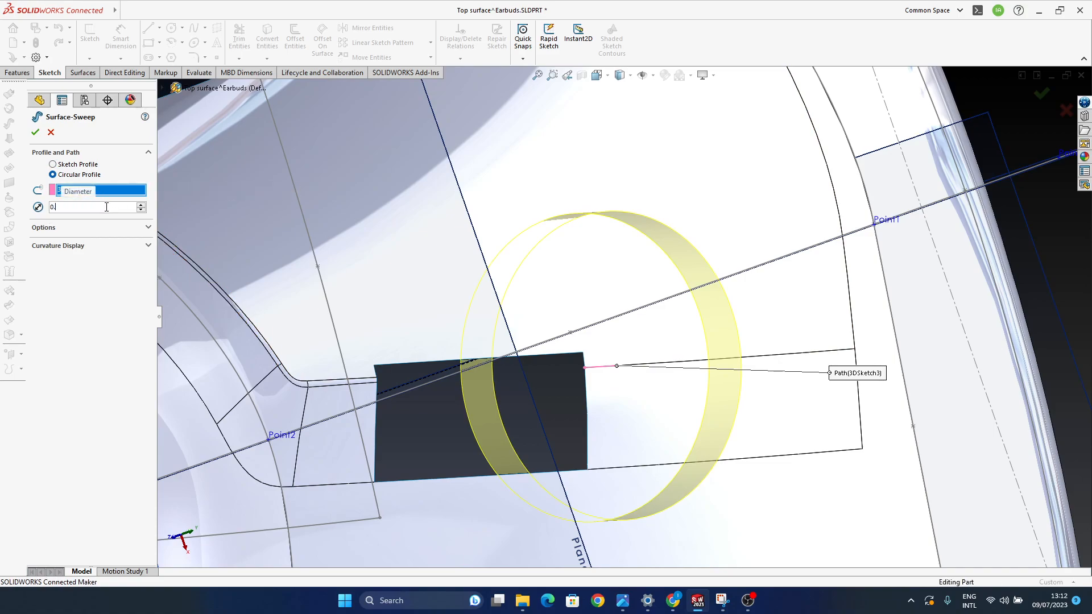
{"action": "type", "text": "5"}
{"action": "key", "text": "Return"}
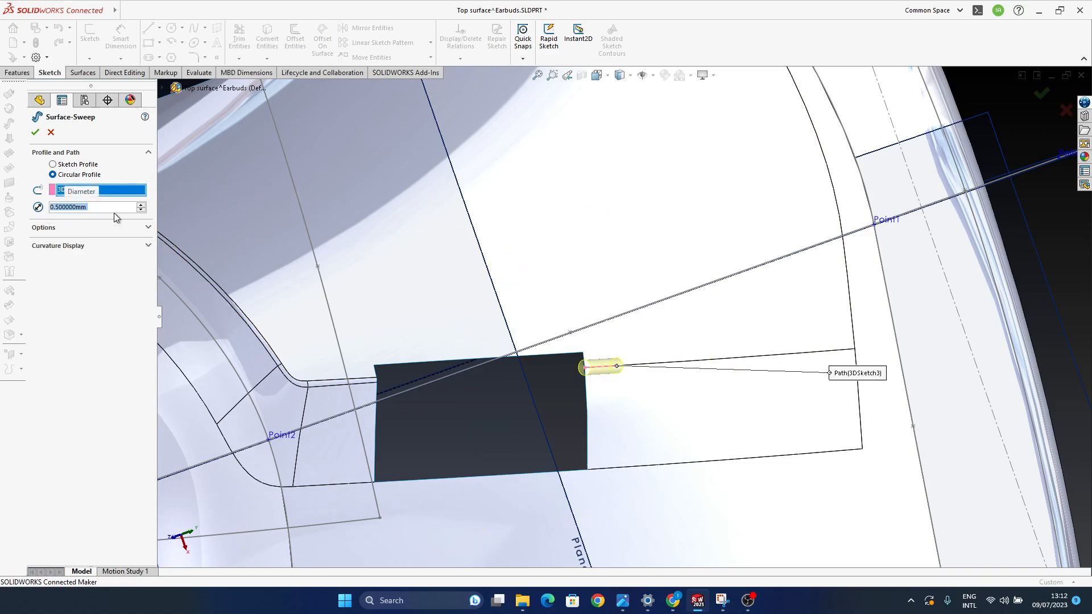
{"action": "left_click", "coordinate": [1042, 95]}
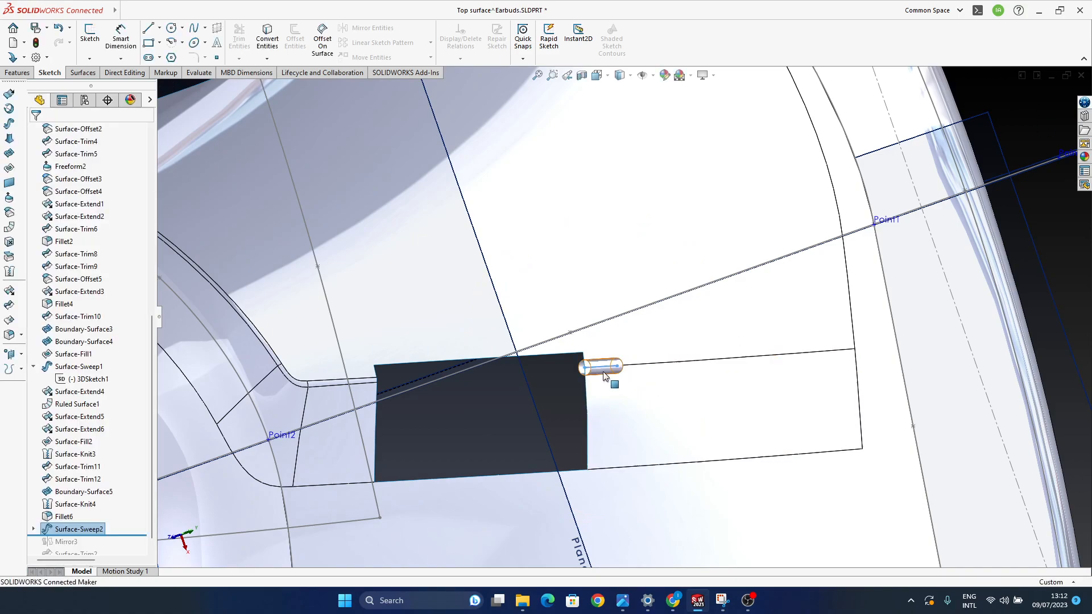
{"action": "scroll", "coordinate": [626, 385], "scroll_direction": "down", "scroll_amount": 4}
{"action": "mouse_move", "coordinate": [591, 382]}
{"action": "middle_mouse_down"}
{"action": "mouse_move", "coordinate": [565, 366]}
{"action": "mouse_move", "coordinate": [586, 392]}
{"action": "mouse_move", "coordinate": [535, 369]}
{"action": "mouse_move", "coordinate": [475, 402]}
{"action": "middle_mouse_up"}
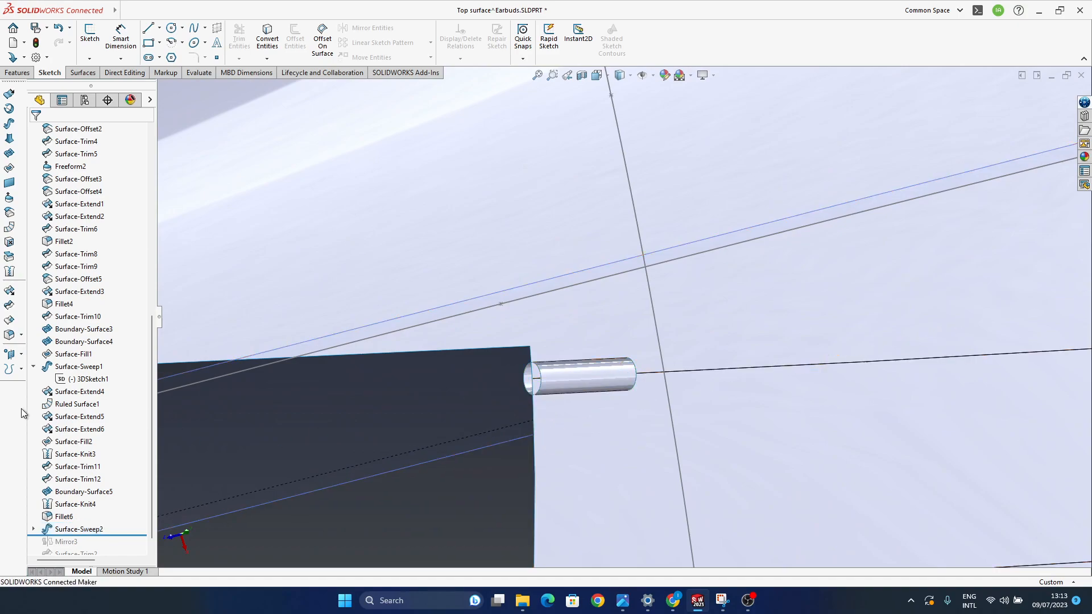
Step: Extend the swept tube's open end into the gap by 2 mm, using the Same surface extension type
{"action": "left_click", "coordinate": [10, 292]}
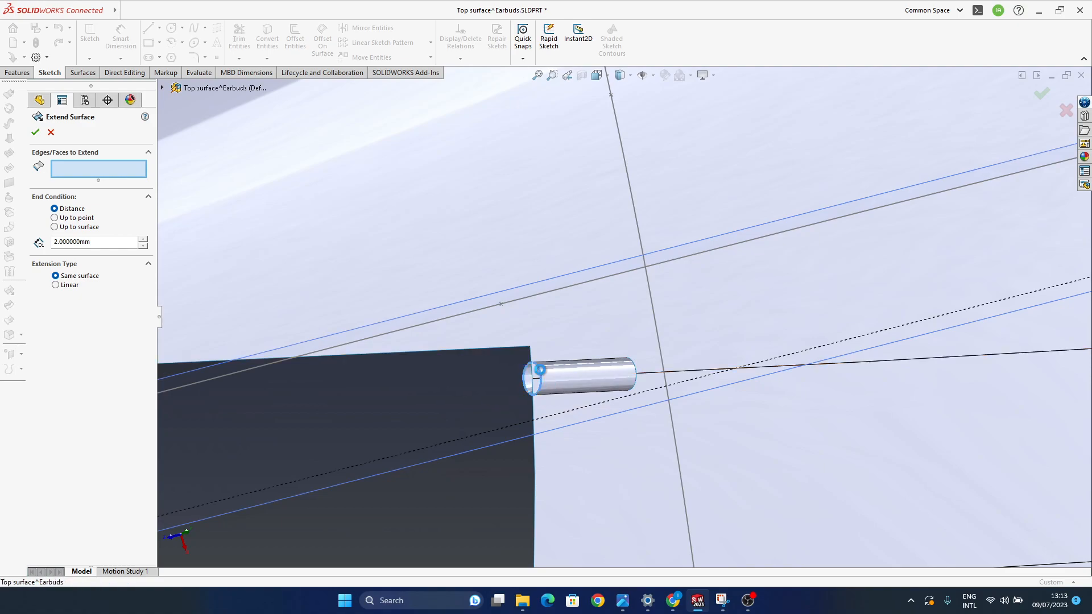
{"action": "left_click", "coordinate": [534, 380]}
{"action": "right_click", "coordinate": [657, 426]}
{"action": "mouse_move", "coordinate": [624, 378]}
{"action": "middle_mouse_down"}
{"action": "mouse_move", "coordinate": [519, 379]}
{"action": "mouse_move", "coordinate": [646, 380]}
{"action": "middle_mouse_up"}
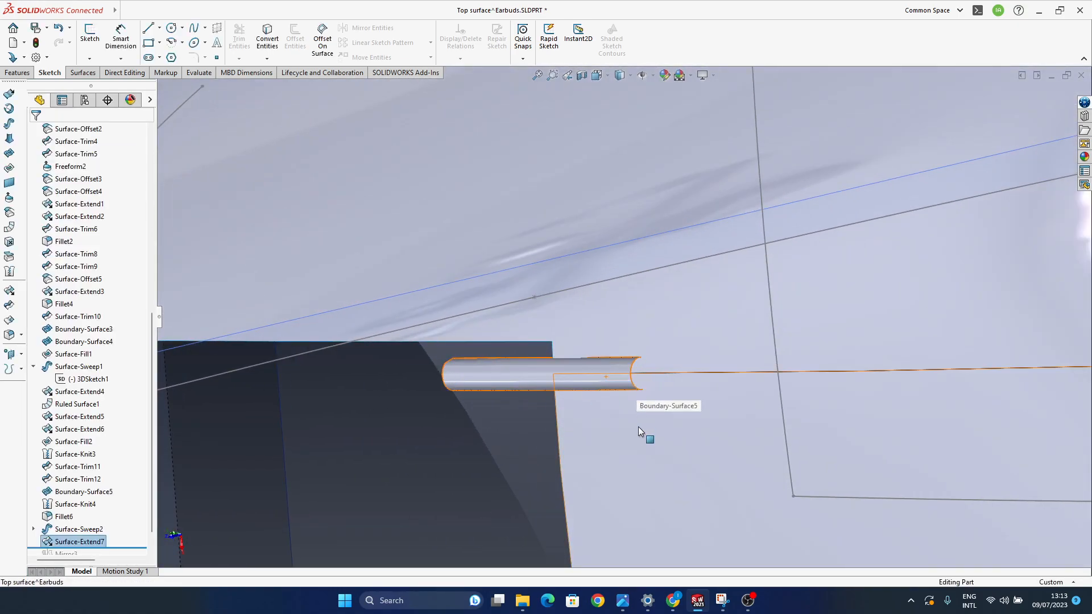
{"action": "key", "text": "Escape"}
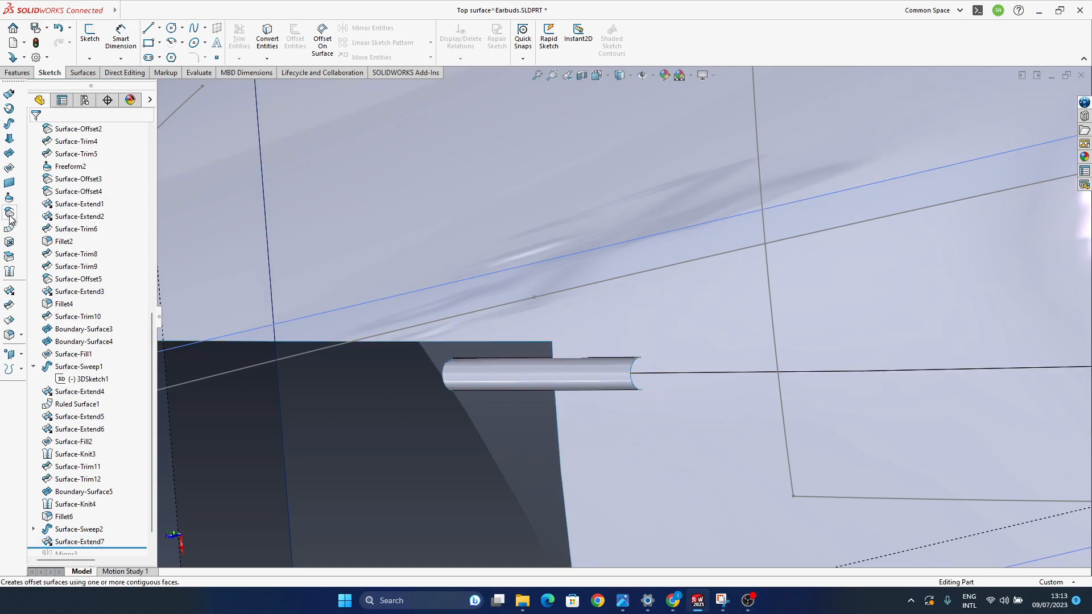
Step: Cap the tube's far end with a Contact filled surface and knit the cap to the extended tube
{"action": "left_click", "coordinate": [10, 168]}
{"action": "left_click", "coordinate": [632, 384]}
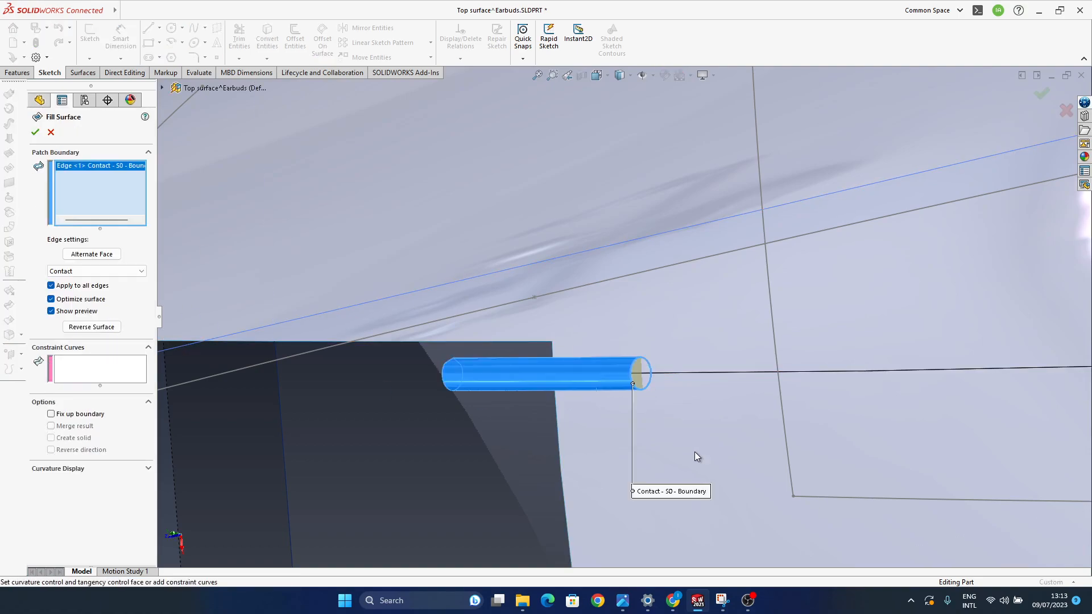
{"action": "left_click", "coordinate": [1042, 93]}
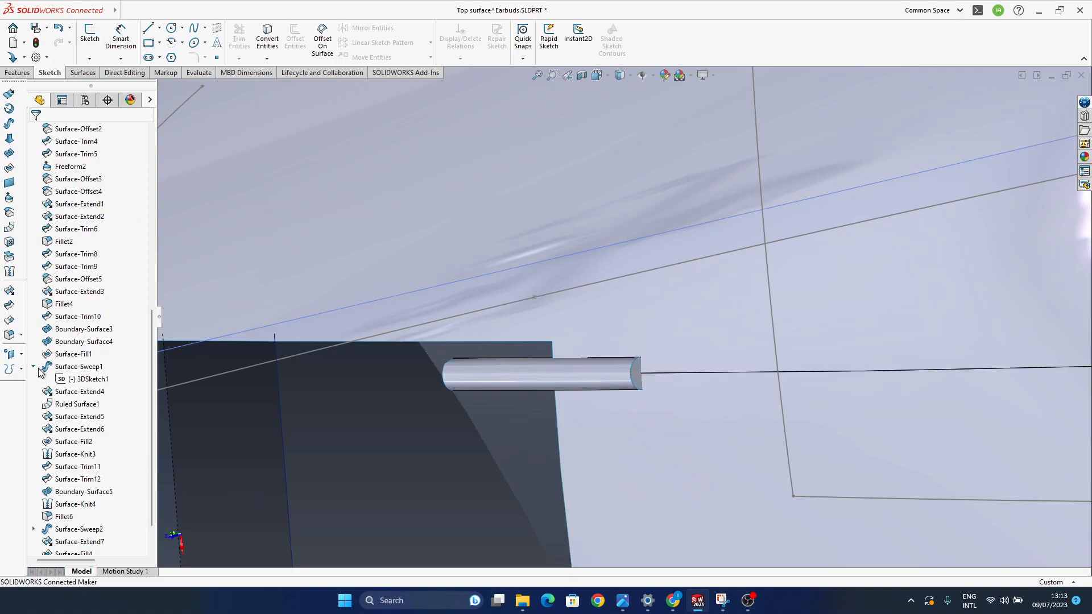
{"action": "left_click", "coordinate": [9, 294]}
{"action": "left_click", "coordinate": [626, 384]}
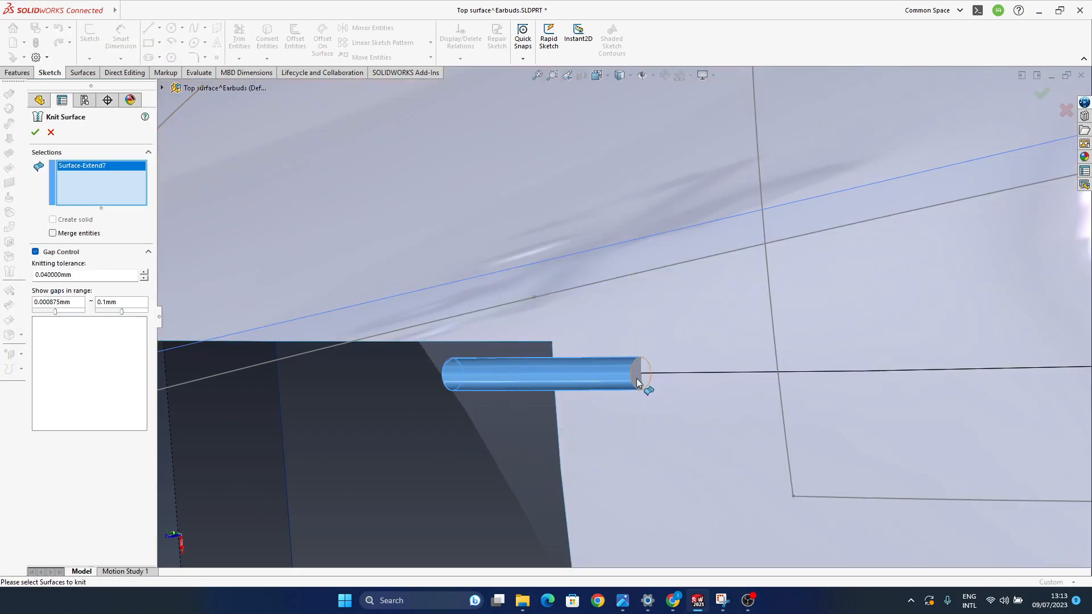
{"action": "left_click", "coordinate": [640, 380]}
{"action": "left_click", "coordinate": [1042, 93]}
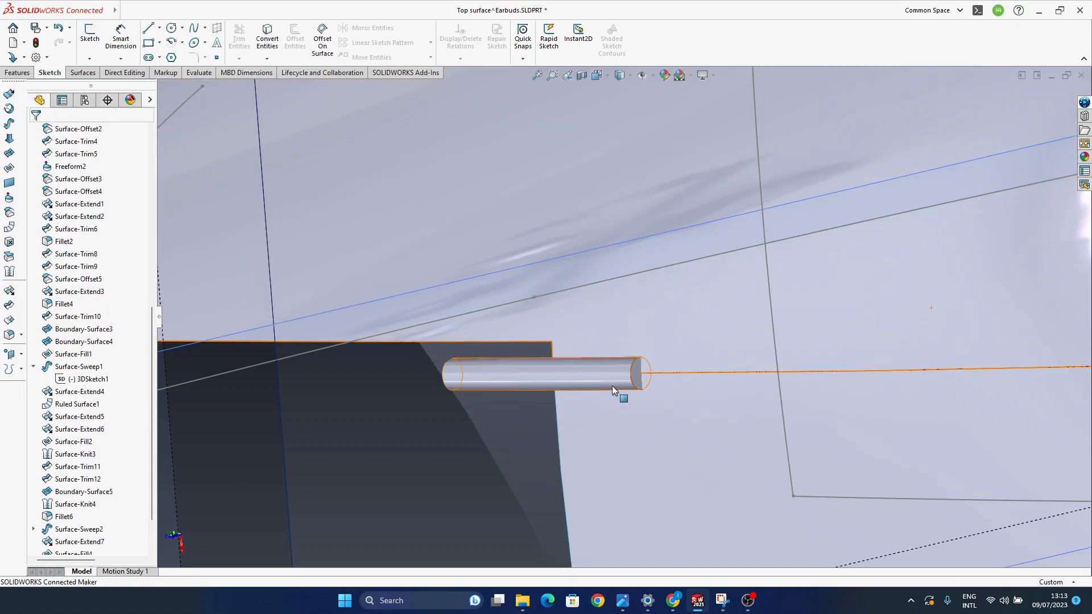
Step: Trim the surrounding top surface with the capped tube, keeping the large outer portion
{"action": "left_click", "coordinate": [9, 306]}
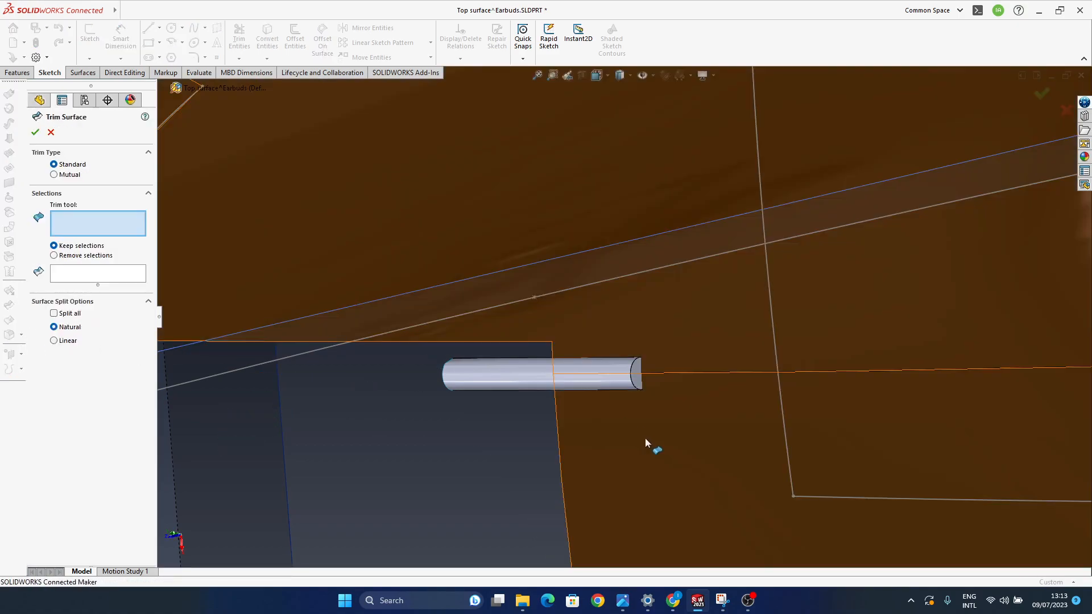
{"action": "left_click", "coordinate": [588, 381]}
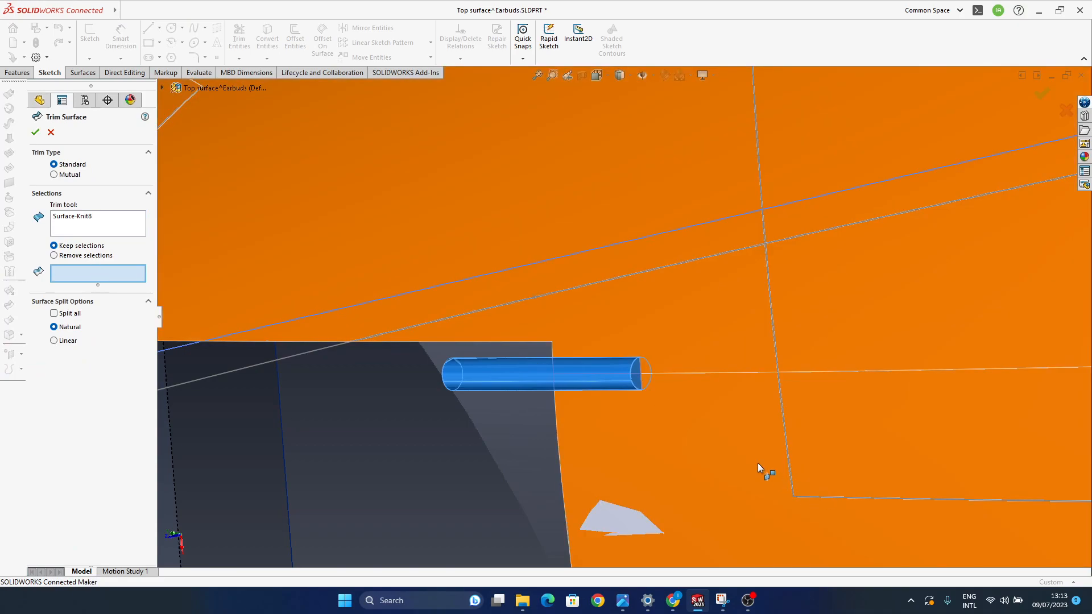
{"action": "left_click", "coordinate": [757, 463]}
{"action": "key", "text": "Return"}
Step: Hide the capped tube so that the notch cut beside the gap's corner can be inspected
{"action": "left_click", "coordinate": [490, 380]}
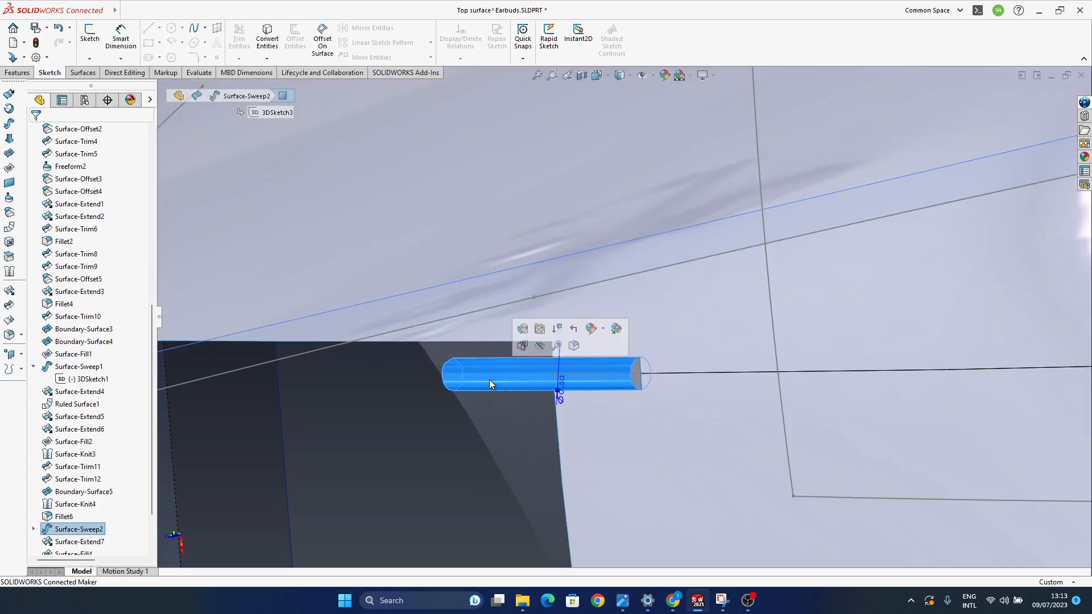
{"action": "left_click", "coordinate": [540, 345]}
{"action": "mouse_move", "coordinate": [615, 456]}
{"action": "middle_mouse_down"}
{"action": "mouse_move", "coordinate": [644, 394]}
{"action": "mouse_move", "coordinate": [689, 398]}
{"action": "middle_mouse_up"}
{"action": "key", "text": "Escape"}
{"action": "mouse_move", "coordinate": [590, 417]}
{"action": "middle_mouse_down"}
{"action": "mouse_move", "coordinate": [606, 430]}
{"action": "mouse_move", "coordinate": [711, 398]}
{"action": "middle_mouse_up"}
{"action": "mouse_move", "coordinate": [831, 378]}
{"action": "middle_mouse_down"}
{"action": "mouse_move", "coordinate": [750, 353]}
{"action": "mouse_move", "coordinate": [760, 397]}
{"action": "mouse_move", "coordinate": [746, 370]}
{"action": "mouse_move", "coordinate": [715, 393]}
{"action": "mouse_move", "coordinate": [711, 415]}
{"action": "middle_mouse_up"}
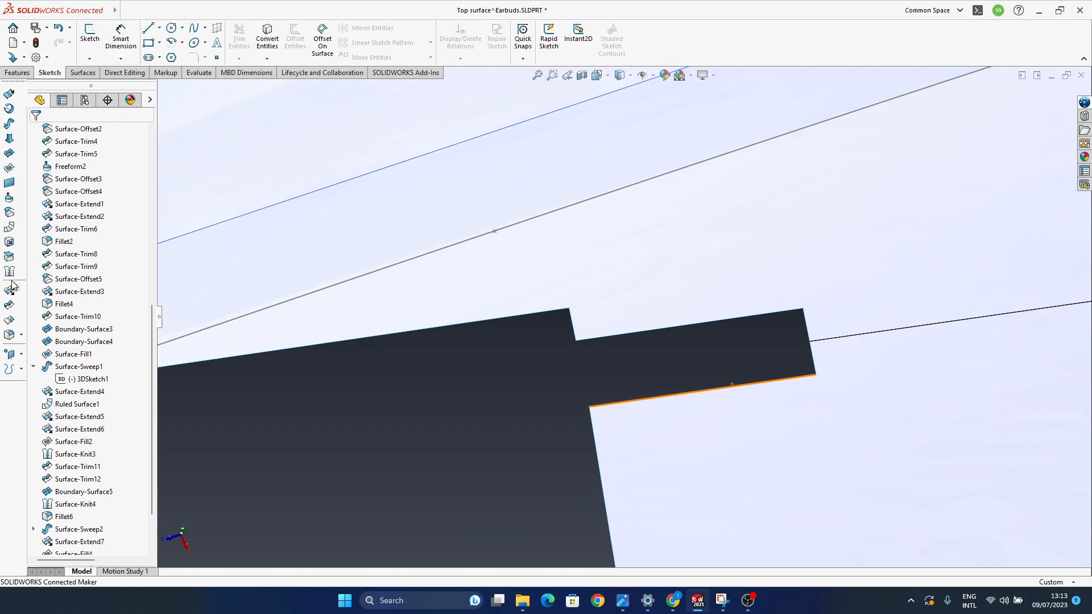
Step: Create a boundary surface between the notch's two long edges, flipping the connectors and setting both edges to Curvature To Face
{"action": "left_click", "coordinate": [9, 158]}
{"action": "left_click", "coordinate": [723, 387]}
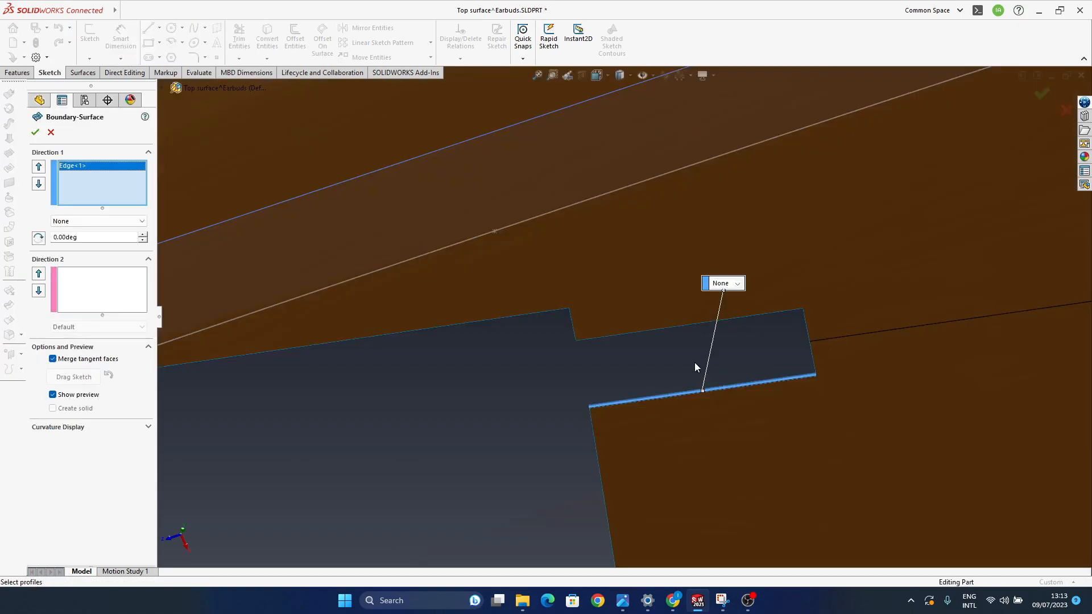
{"action": "left_click", "coordinate": [686, 325]}
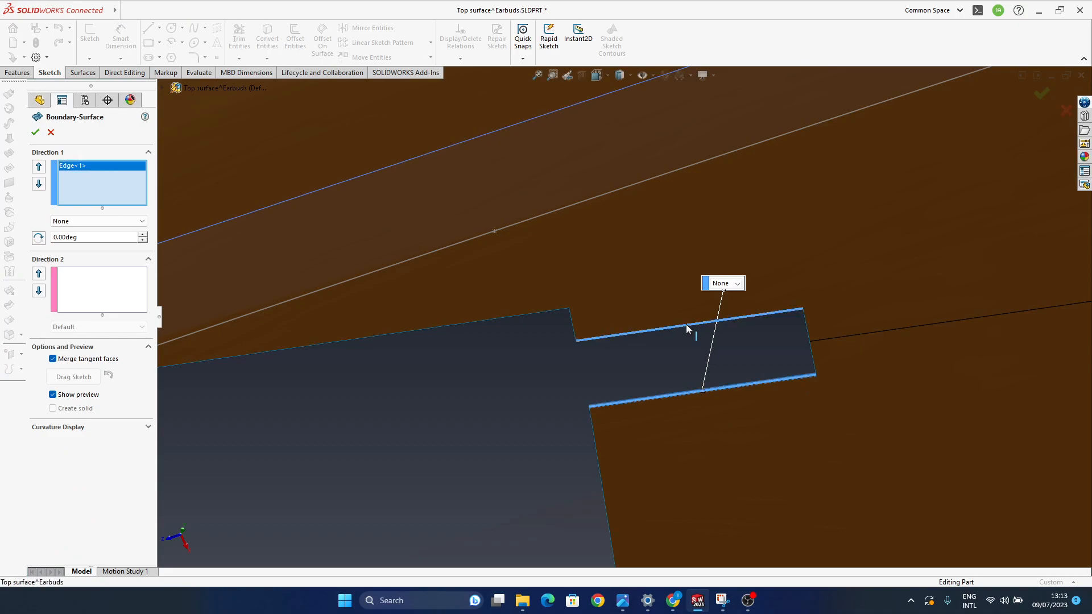
{"action": "right_click", "coordinate": [803, 312]}
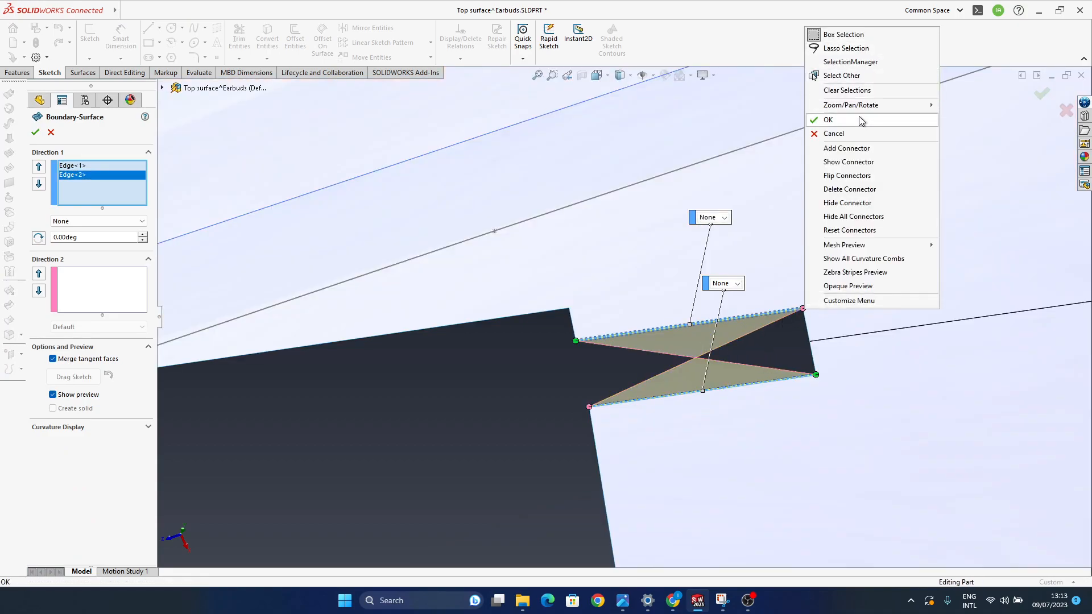
{"action": "left_click", "coordinate": [850, 177]}
{"action": "left_click", "coordinate": [724, 218]}
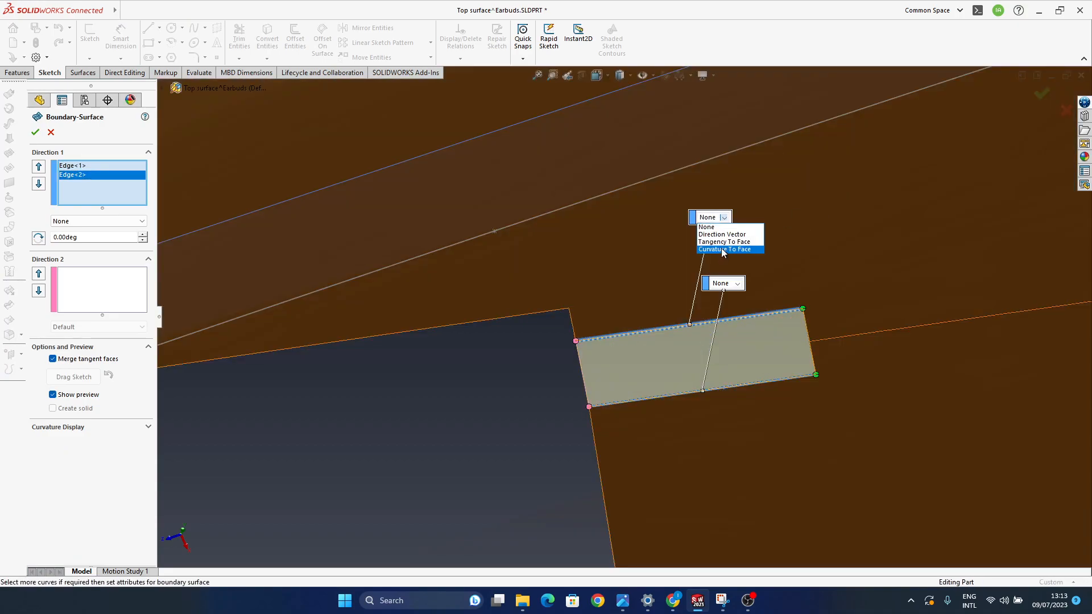
{"action": "left_click", "coordinate": [735, 249]}
{"action": "left_click", "coordinate": [737, 284]}
{"action": "left_click", "coordinate": [738, 315]}
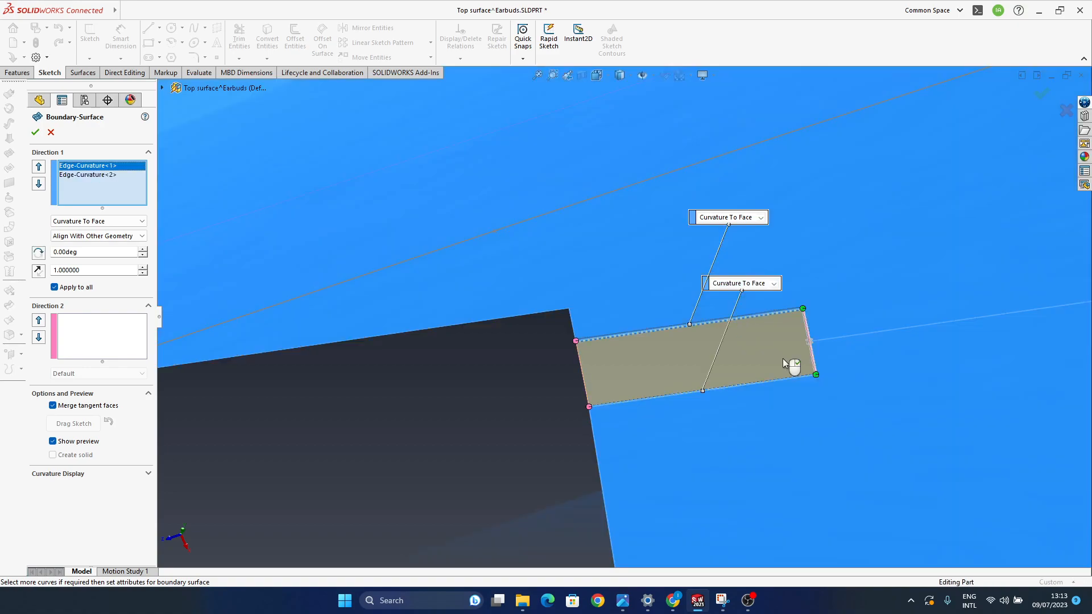
{"action": "left_click", "coordinate": [1042, 95]}
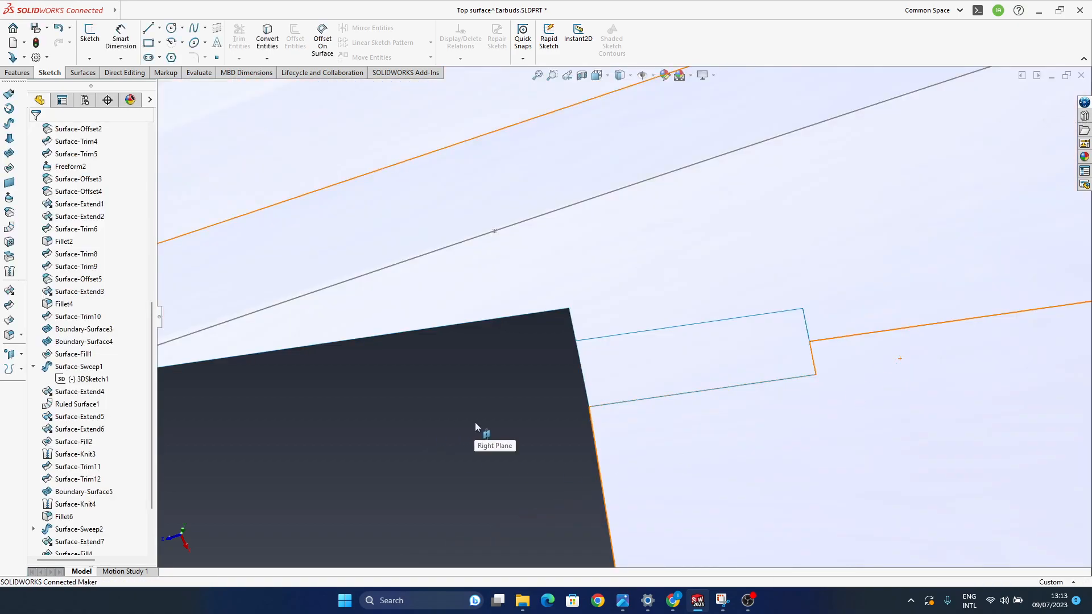
Step: Knit the trimmed top surface and the new notch patch together with the 0.04 mm knitting tolerance
{"action": "left_click", "coordinate": [8, 290]}
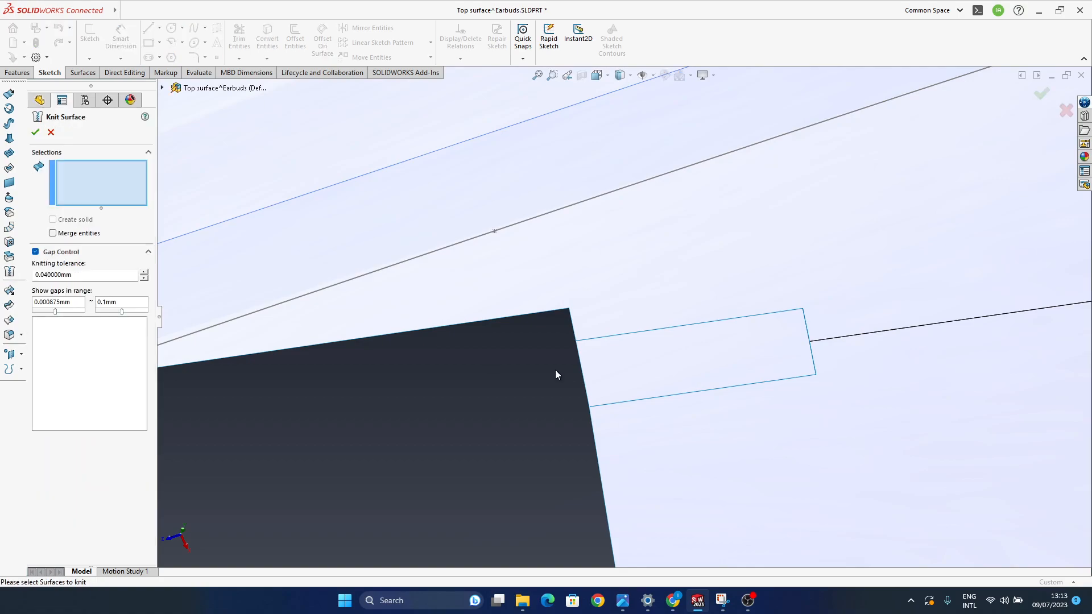
{"action": "left_click", "coordinate": [491, 360]}
{"action": "left_click", "coordinate": [755, 353]}
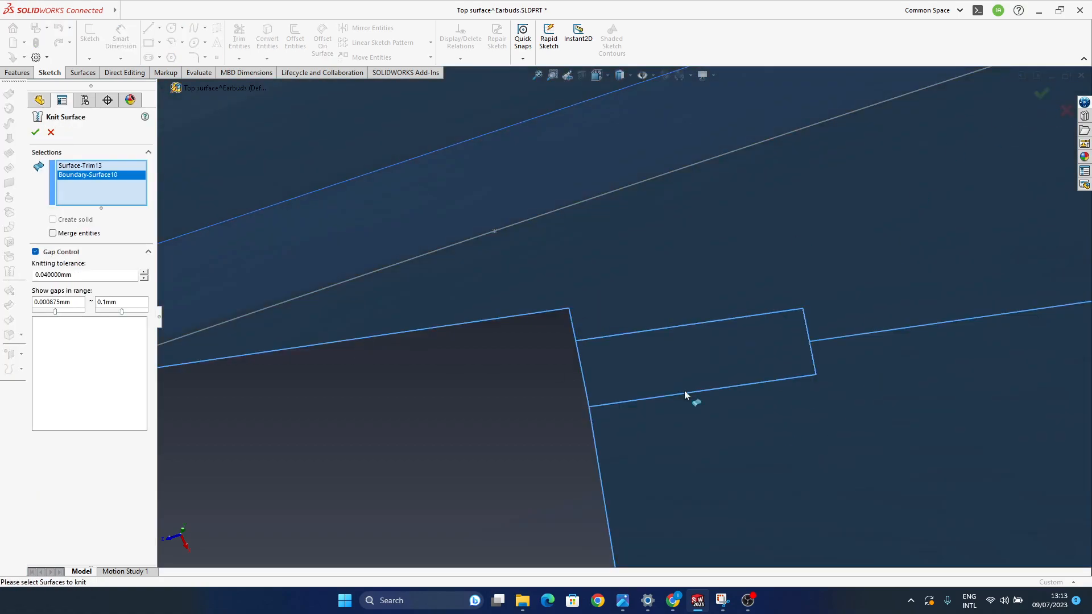
{"action": "left_click", "coordinate": [1042, 94]}
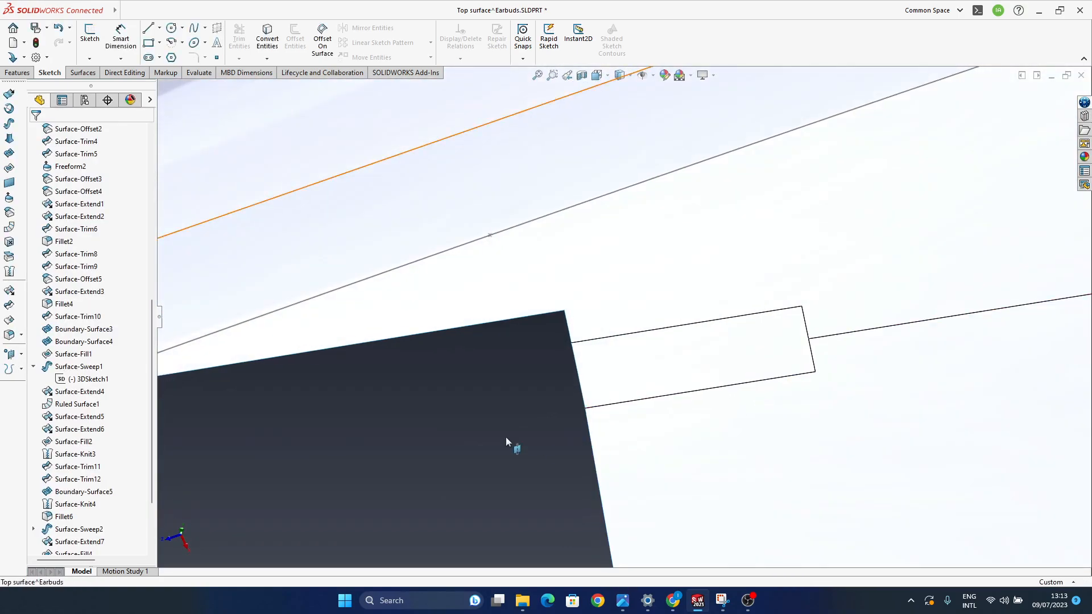
Step: Delete the last knit, Surface-Knit9, so the notch patch is separate from the top surface again
{"action": "left_click", "coordinate": [763, 397]}
{"action": "middle_click_drag", "start_coordinate": [763, 397], "coordinate": [579, 373]}
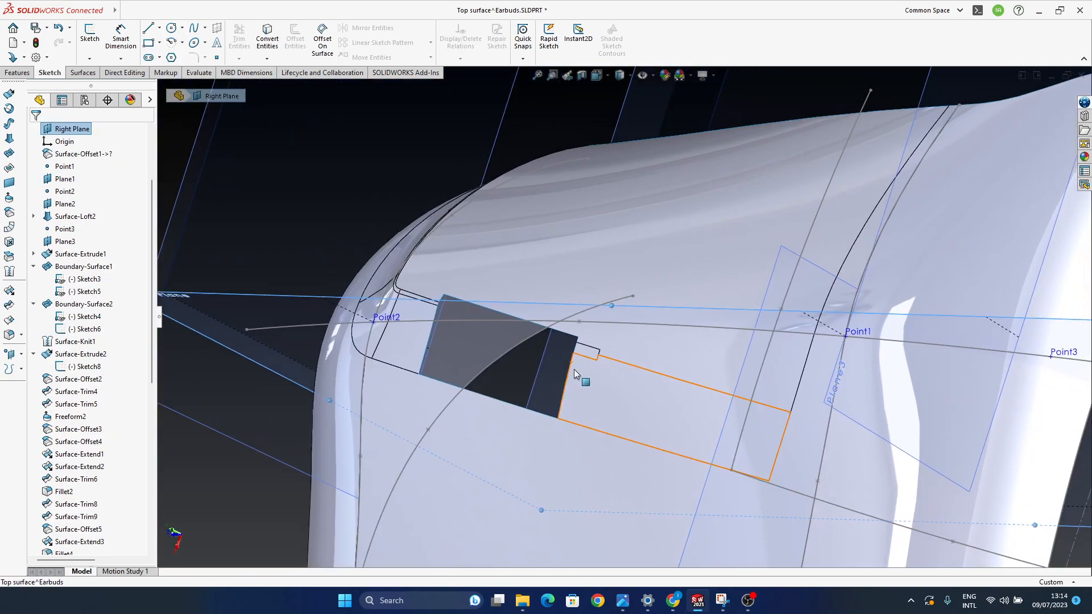
{"action": "scroll", "coordinate": [580, 373], "scroll_direction": "down", "scroll_amount": 5}
{"action": "scroll", "coordinate": [639, 361], "scroll_direction": "up", "scroll_amount": 1}
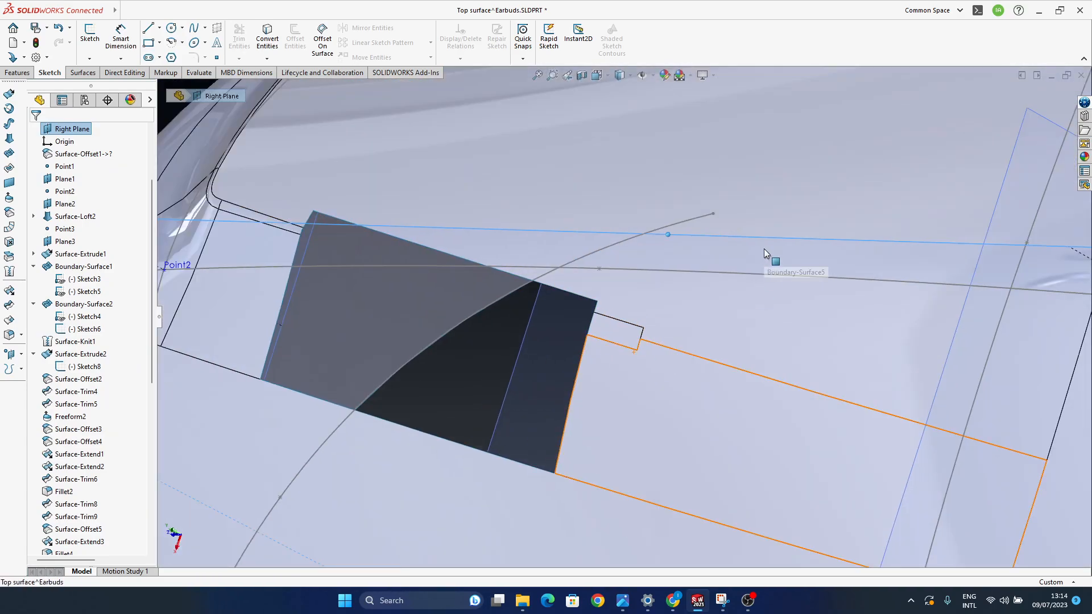
{"action": "key", "text": "Escape"}
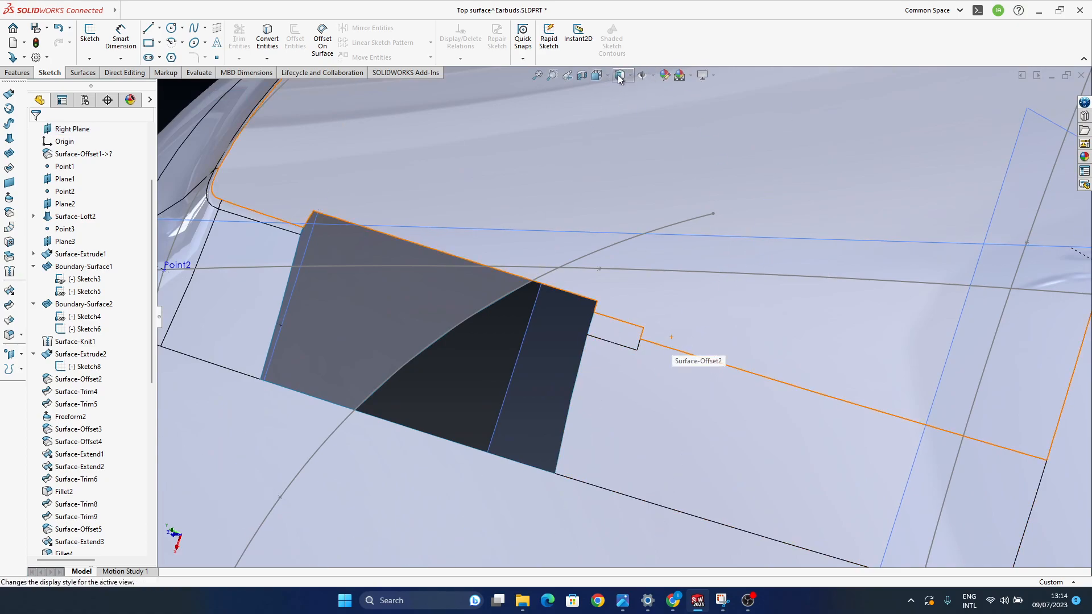
{"action": "mouse_move", "coordinate": [599, 342]}
{"action": "middle_mouse_down"}
{"action": "mouse_move", "coordinate": [599, 362]}
{"action": "mouse_move", "coordinate": [609, 360]}
{"action": "mouse_move", "coordinate": [604, 327]}
{"action": "mouse_move", "coordinate": [702, 378]}
{"action": "mouse_move", "coordinate": [661, 356]}
{"action": "middle_mouse_up"}
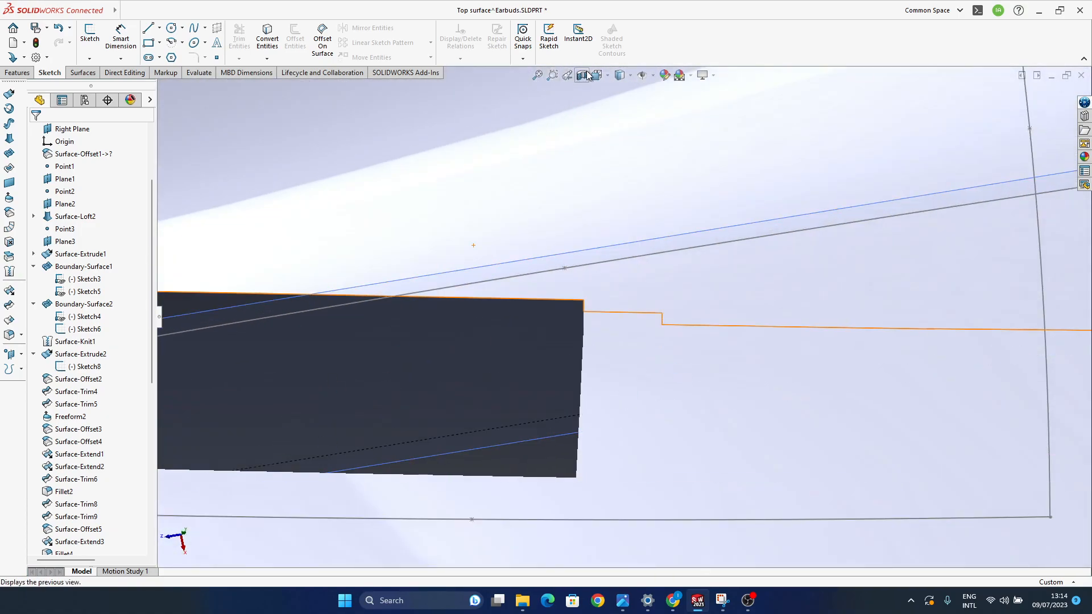
{"action": "left_click", "coordinate": [621, 95]}
{"action": "scroll", "coordinate": [127, 484], "scroll_direction": "down", "scroll_amount": 9}
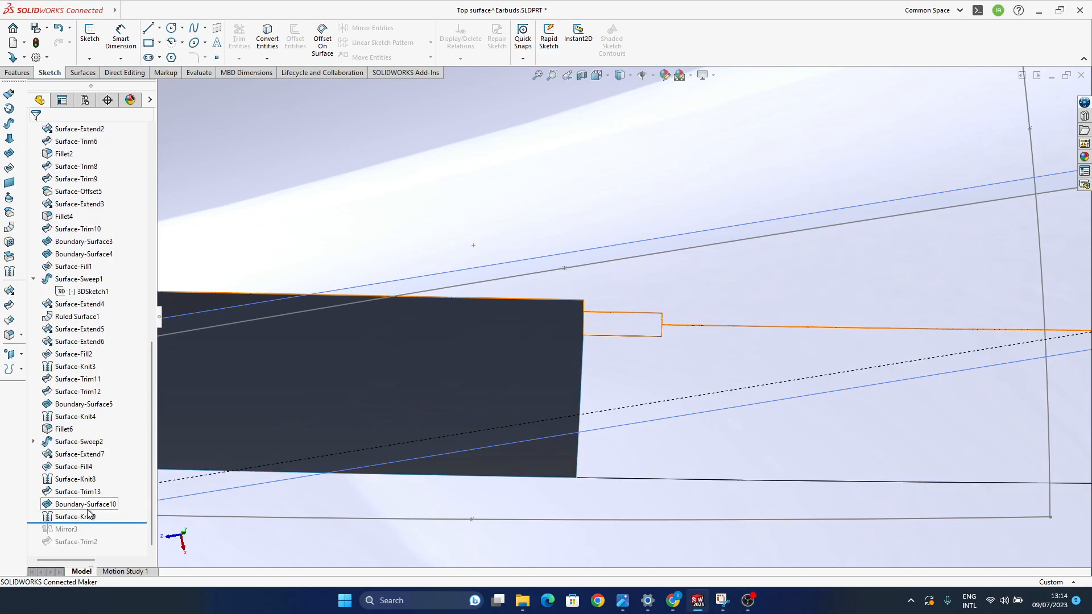
{"action": "key", "text": "Delete"}
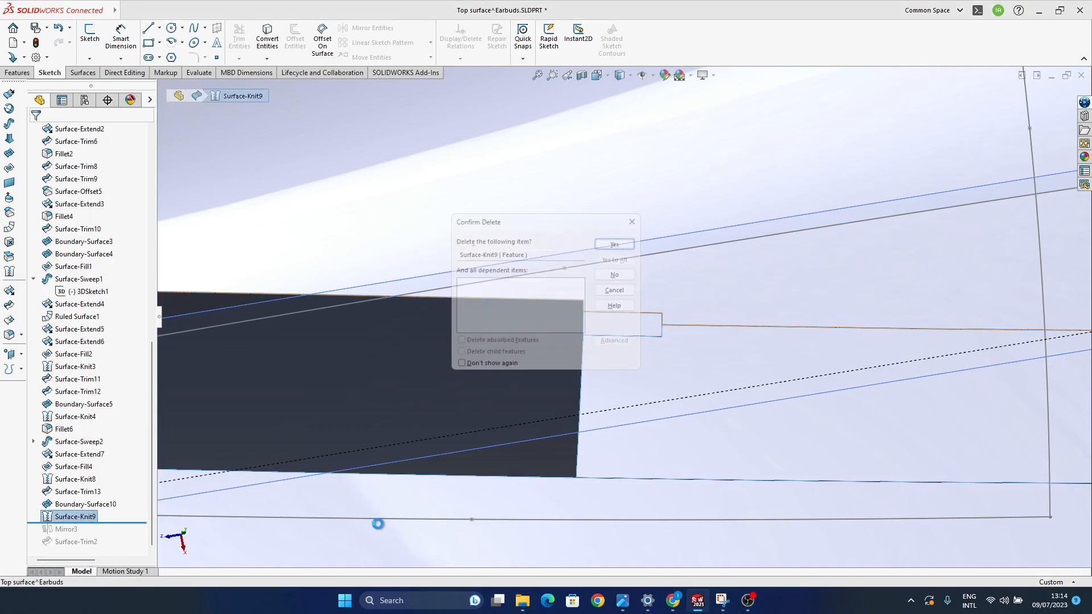
{"action": "key", "text": "Return"}
Step: Start a boundary surface across the gap from the narrow strip's end edge to the notch patch's short edge, and flip its connectors
{"action": "middle_click_drag", "start_coordinate": [555, 358], "coordinate": [710, 391], "text": "ctrl"}
{"action": "middle_click_drag", "start_coordinate": [626, 402], "coordinate": [612, 421]}
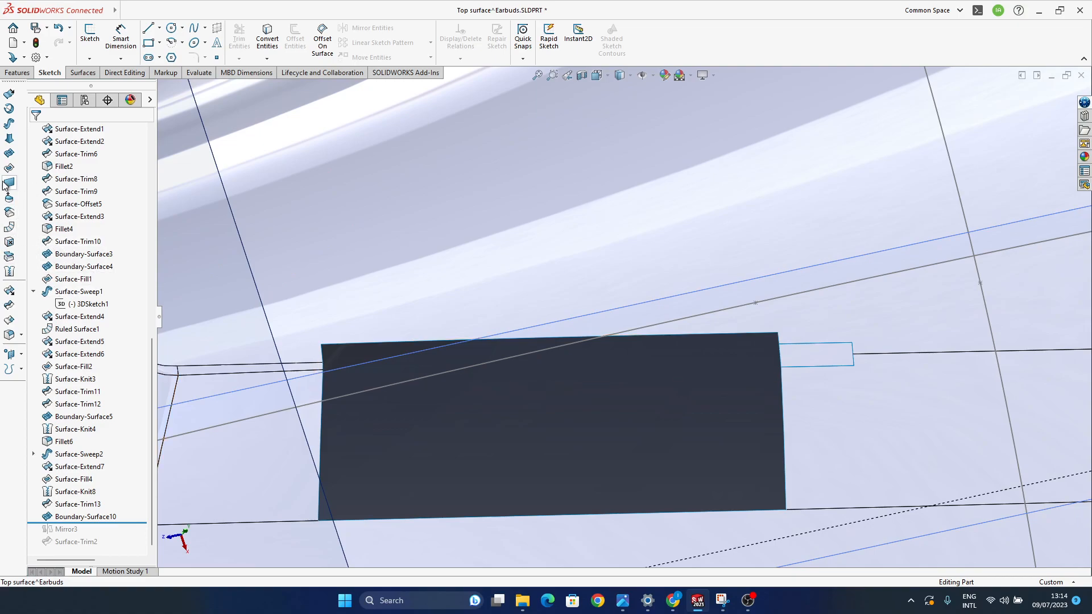
{"action": "left_click", "coordinate": [8, 160]}
{"action": "scroll", "coordinate": [325, 369], "scroll_direction": "down", "scroll_amount": 5}
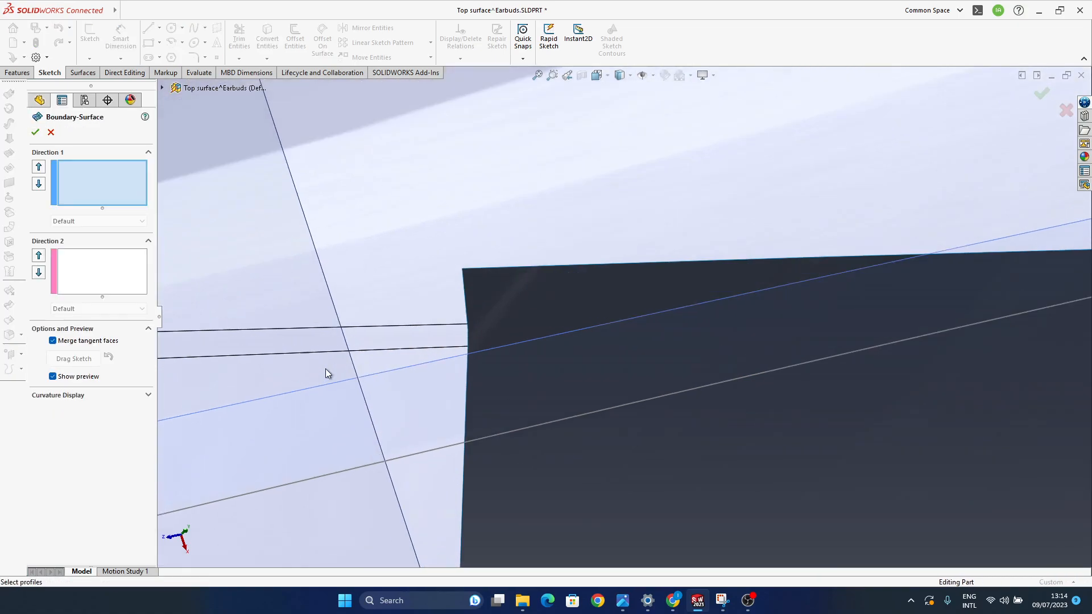
{"action": "left_click", "coordinate": [469, 336]}
{"action": "scroll", "coordinate": [537, 335], "scroll_direction": "up", "scroll_amount": 5}
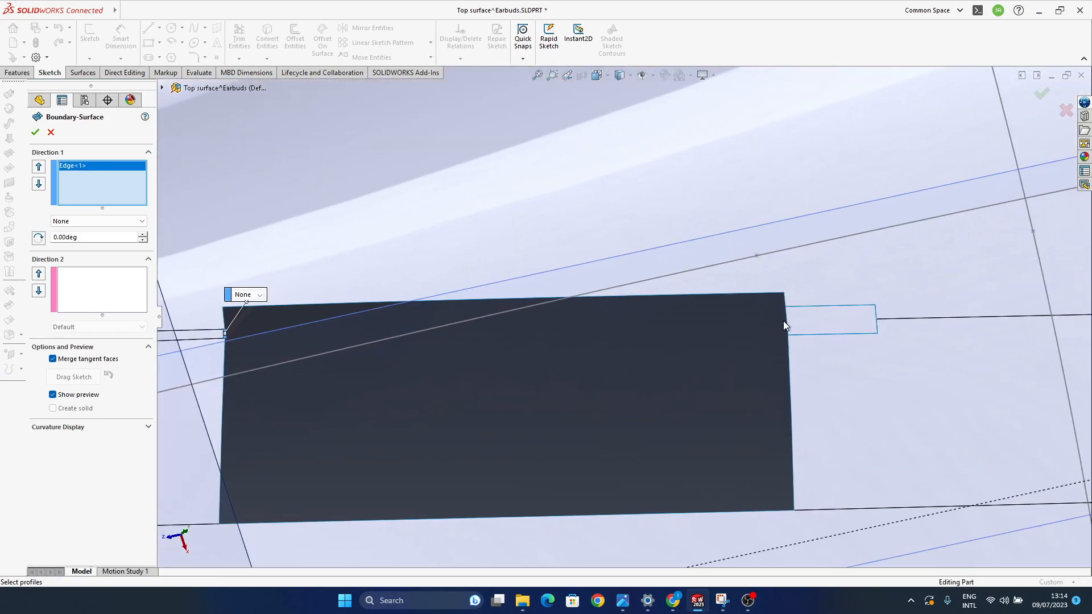
{"action": "left_click", "coordinate": [785, 318]}
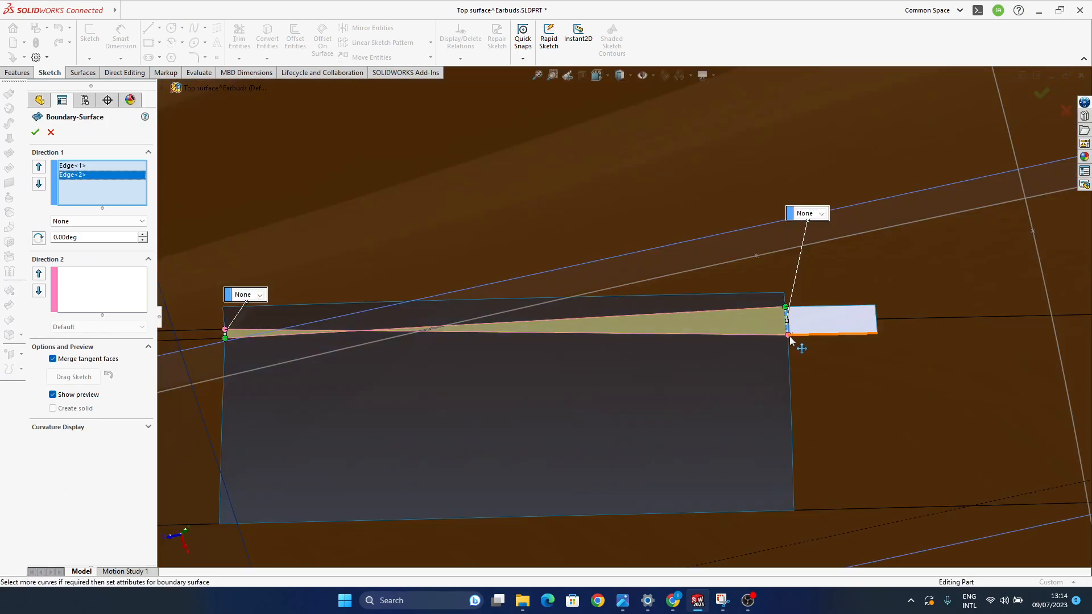
{"action": "right_click", "coordinate": [790, 336]}
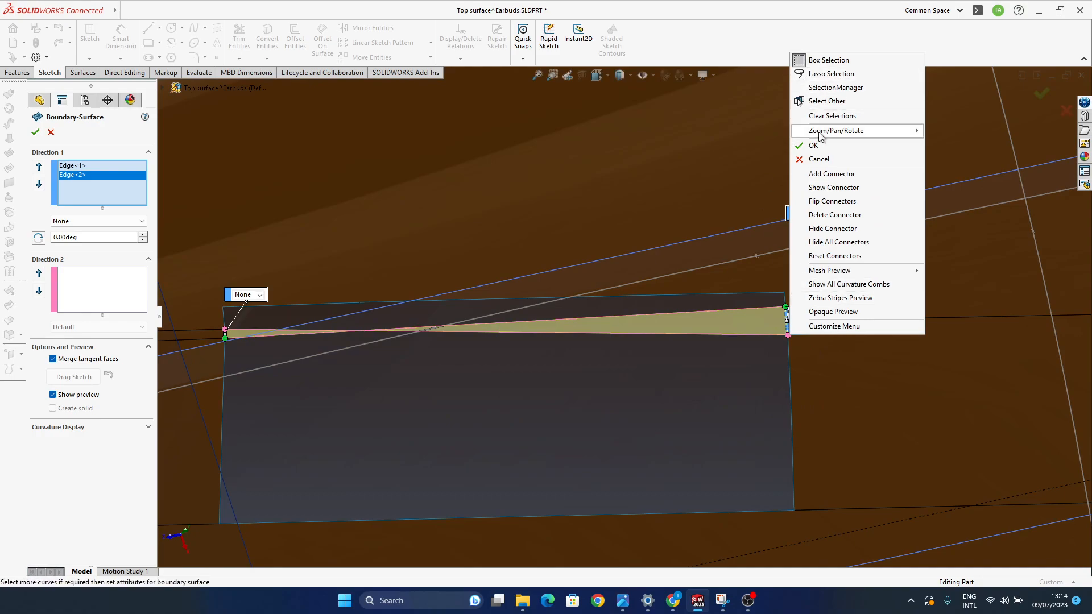
{"action": "left_click", "coordinate": [836, 202]}
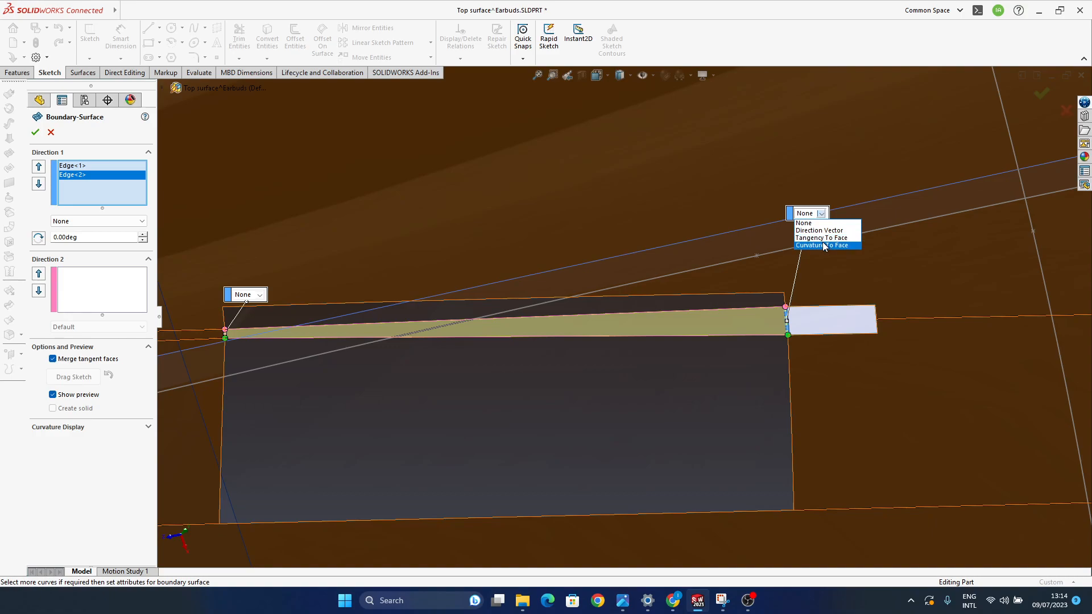
Step: Set both end edges of the bridging boundary surface to Curvature To Face and create the surface
{"action": "left_click", "coordinate": [823, 245]}
{"action": "left_click", "coordinate": [252, 326]}
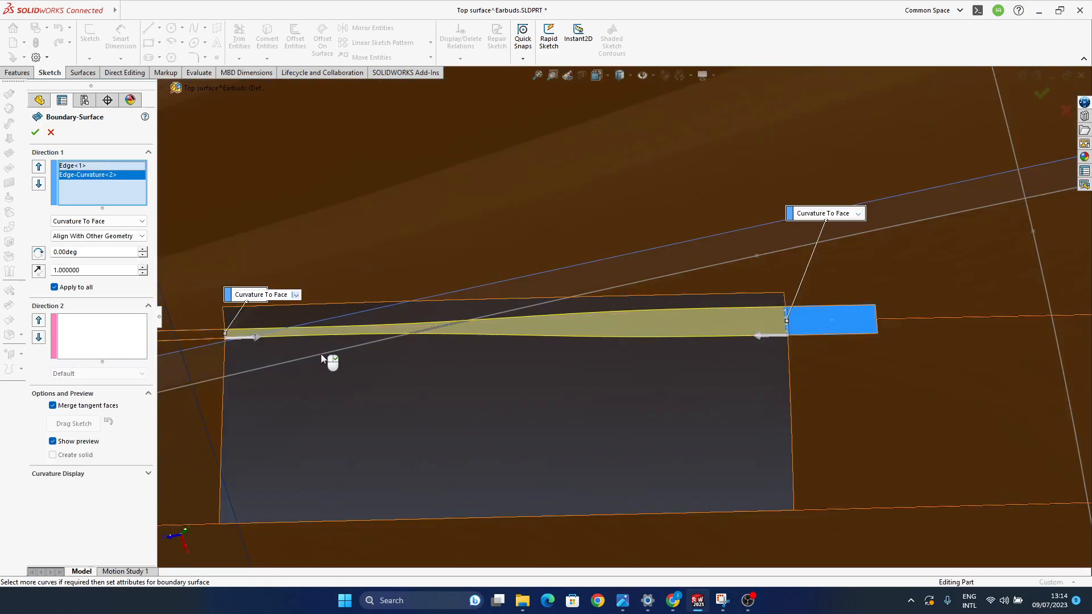
{"action": "scroll", "coordinate": [739, 319], "scroll_direction": "down", "scroll_amount": 5}
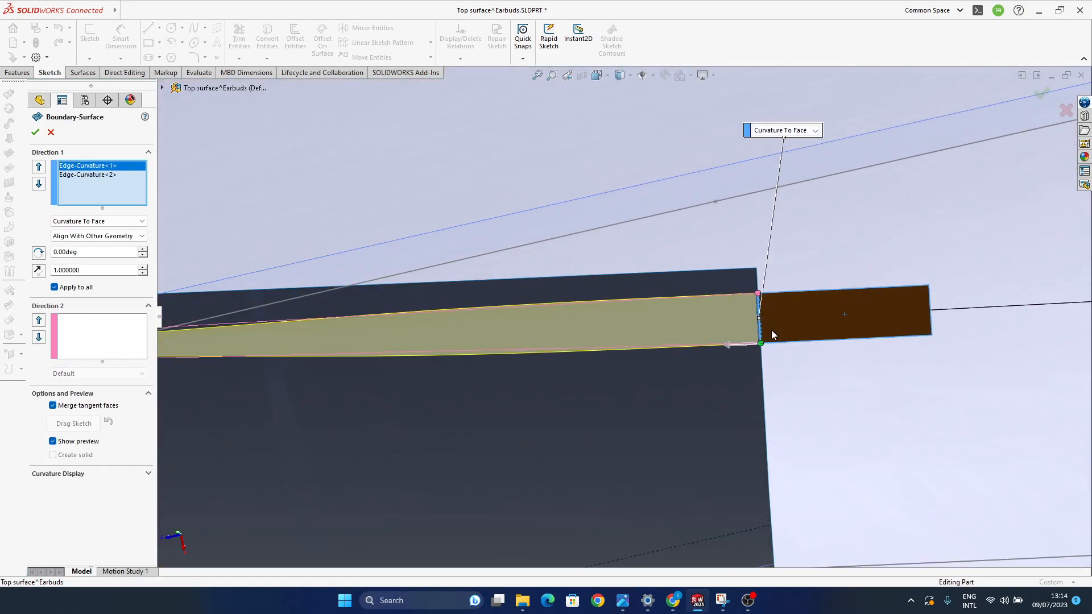
{"action": "scroll", "coordinate": [687, 359], "scroll_direction": "up", "scroll_amount": 4}
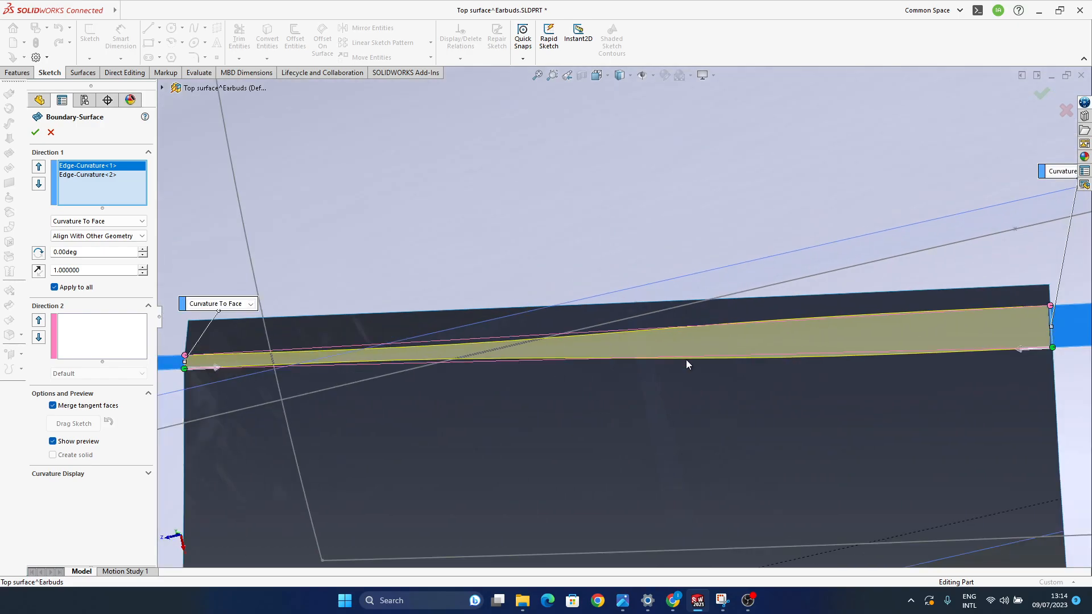
{"action": "middle_click_drag", "start_coordinate": [728, 415], "coordinate": [1088, 111]}
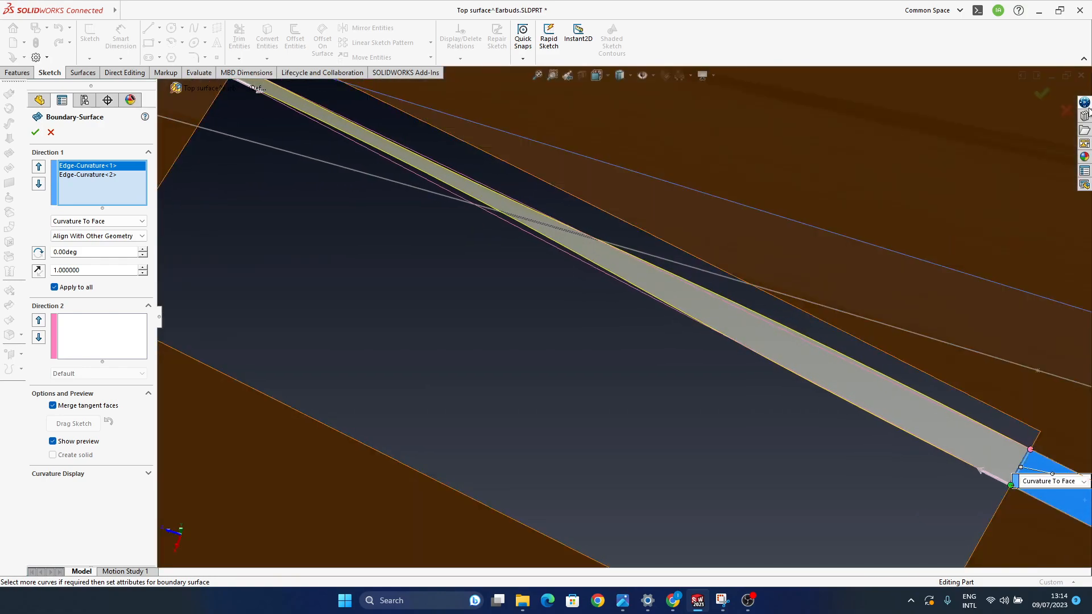
{"action": "left_click", "coordinate": [1042, 96]}
Step: Edit Surface-Sweep2 and set its circular profile diameter to 0.3 mm to narrow the notch and bridging strip
{"action": "middle_click_drag", "start_coordinate": [690, 485], "coordinate": [333, 176]}
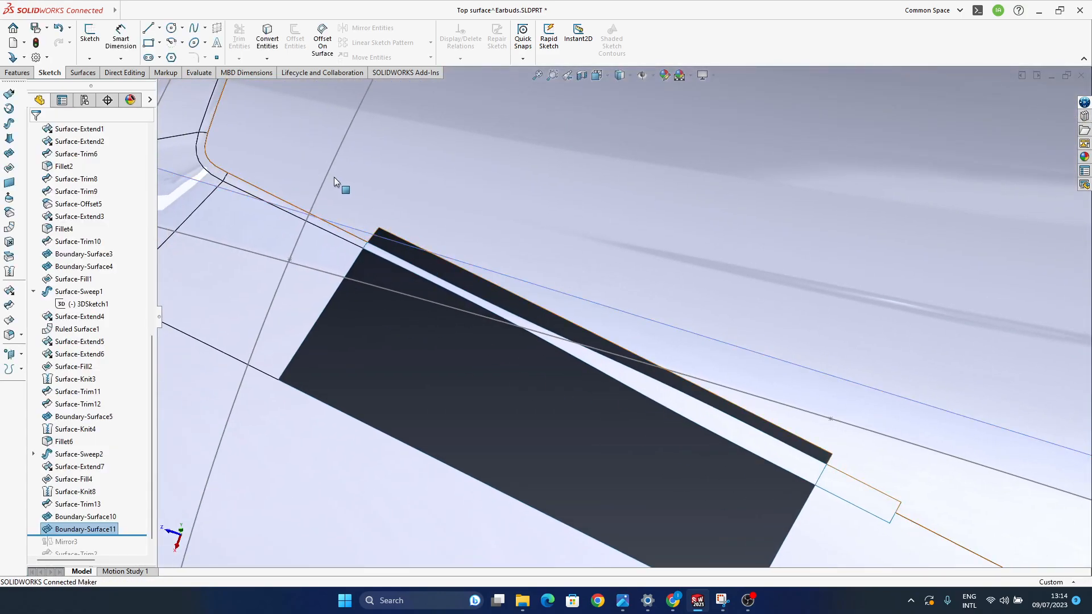
{"action": "middle_click_drag", "start_coordinate": [703, 390], "coordinate": [613, 393]}
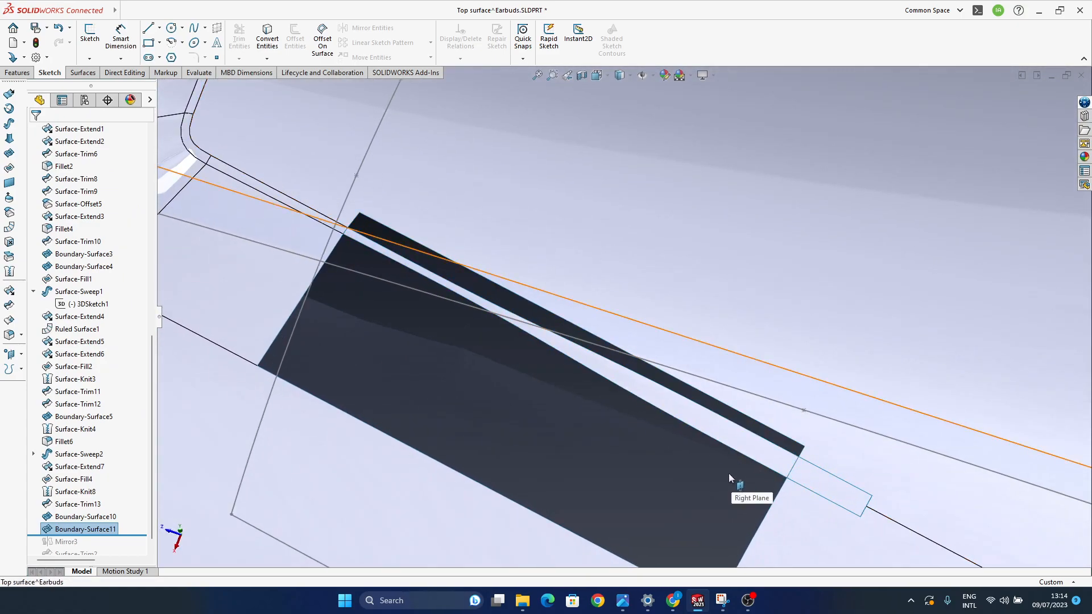
{"action": "middle_click_drag", "start_coordinate": [783, 491], "coordinate": [720, 463], "text": "ctrl"}
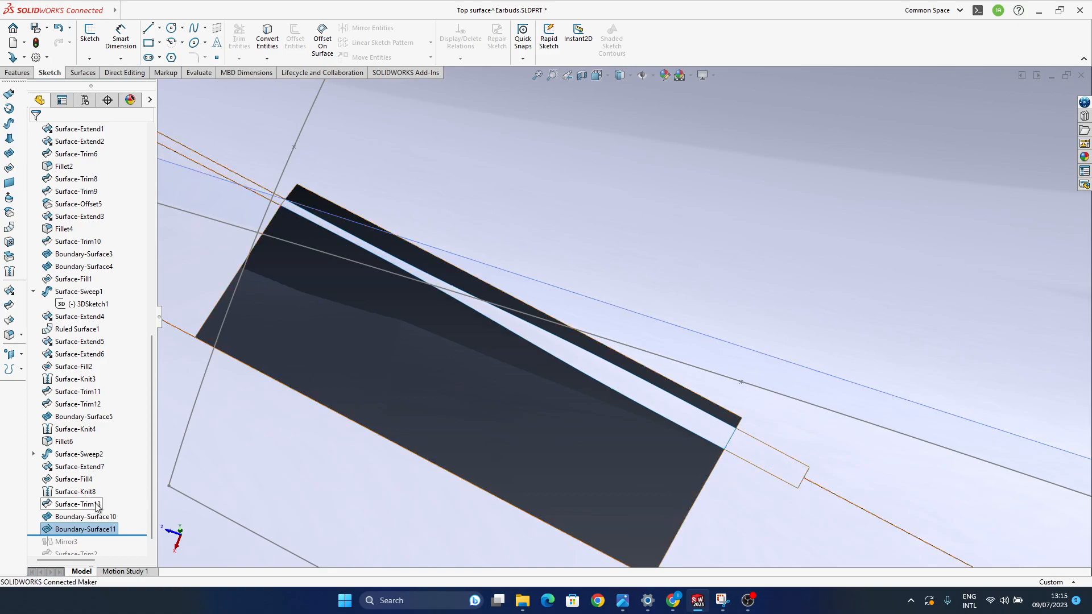
{"action": "left_click", "coordinate": [68, 455]}
{"action": "left_click", "coordinate": [76, 421]}
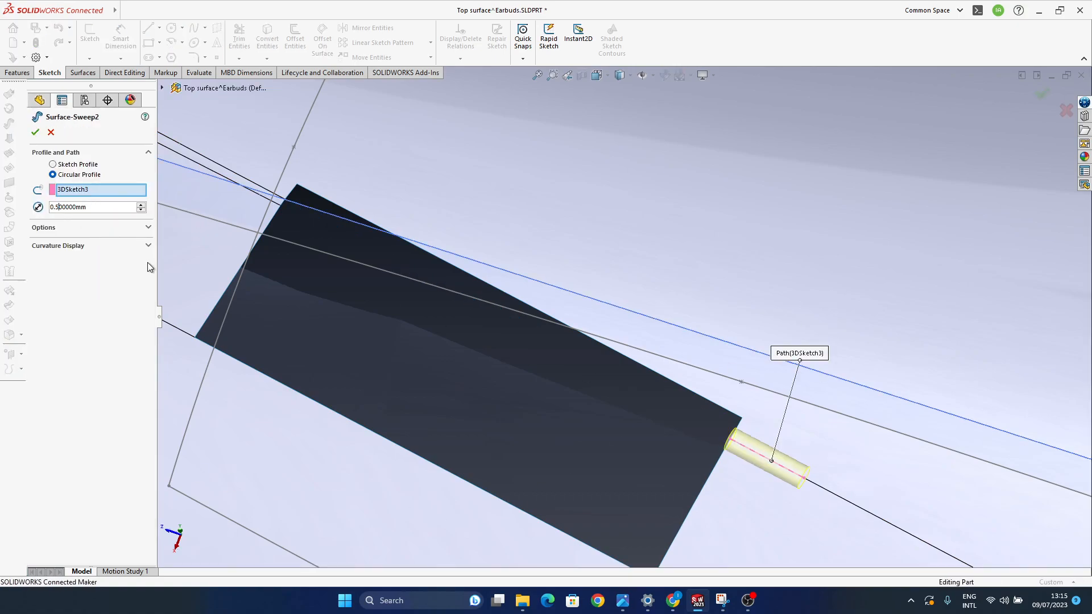
{"action": "key", "text": "BackSpace"}
{"action": "type", "text": "3"}
{"action": "key", "text": "Return"}
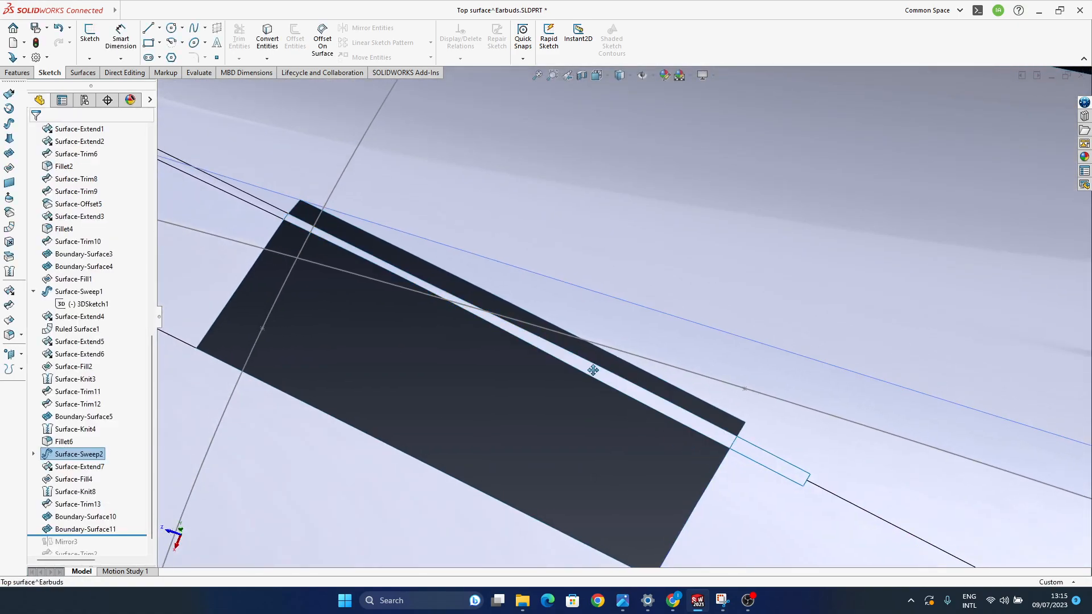
Step: Examine the narrowed bridging strip and the openings on both sides of it from several angles
{"action": "middle_click_drag", "start_coordinate": [593, 370], "coordinate": [679, 430], "text": "ctrl"}
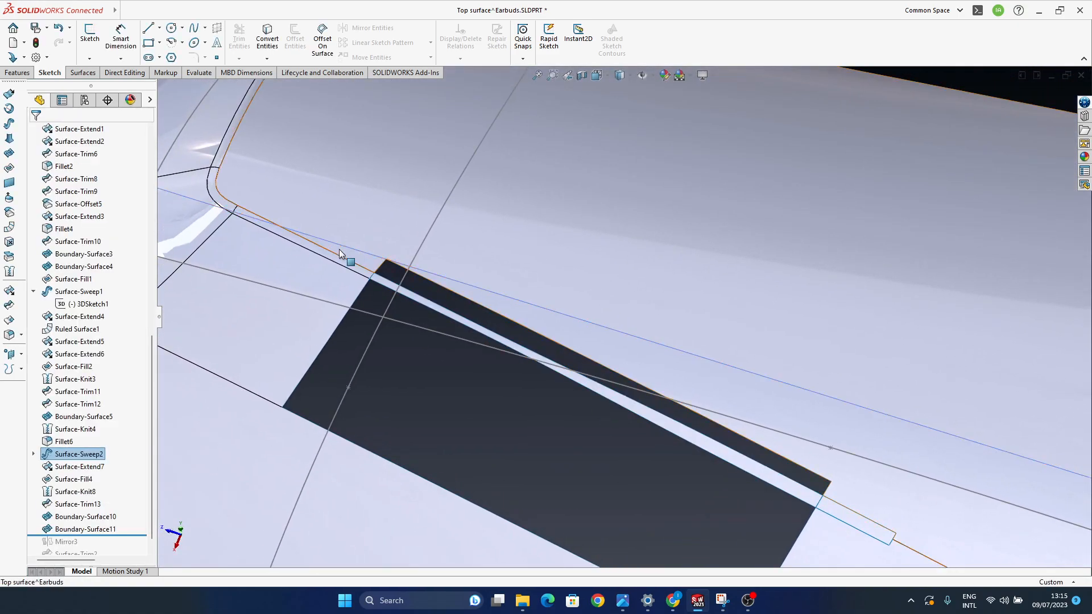
{"action": "middle_click_drag", "start_coordinate": [600, 371], "coordinate": [562, 357], "text": "ctrl"}
{"action": "middle_click_drag", "start_coordinate": [505, 375], "coordinate": [529, 336]}
{"action": "middle_click_drag", "start_coordinate": [649, 371], "coordinate": [590, 369]}
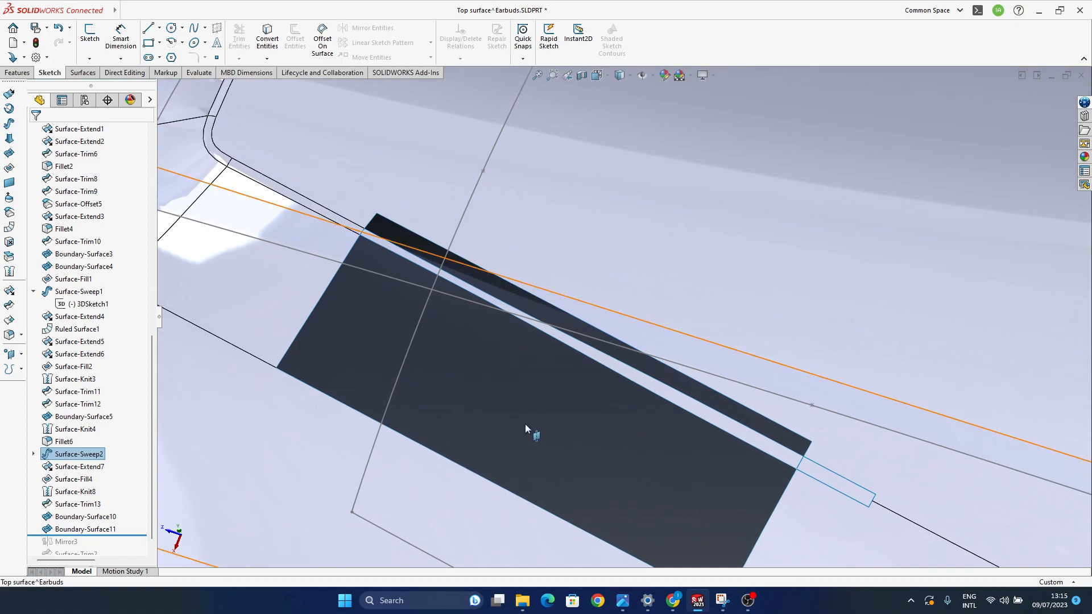
{"action": "middle_click_drag", "start_coordinate": [467, 379], "coordinate": [518, 403], "text": "ctrl"}
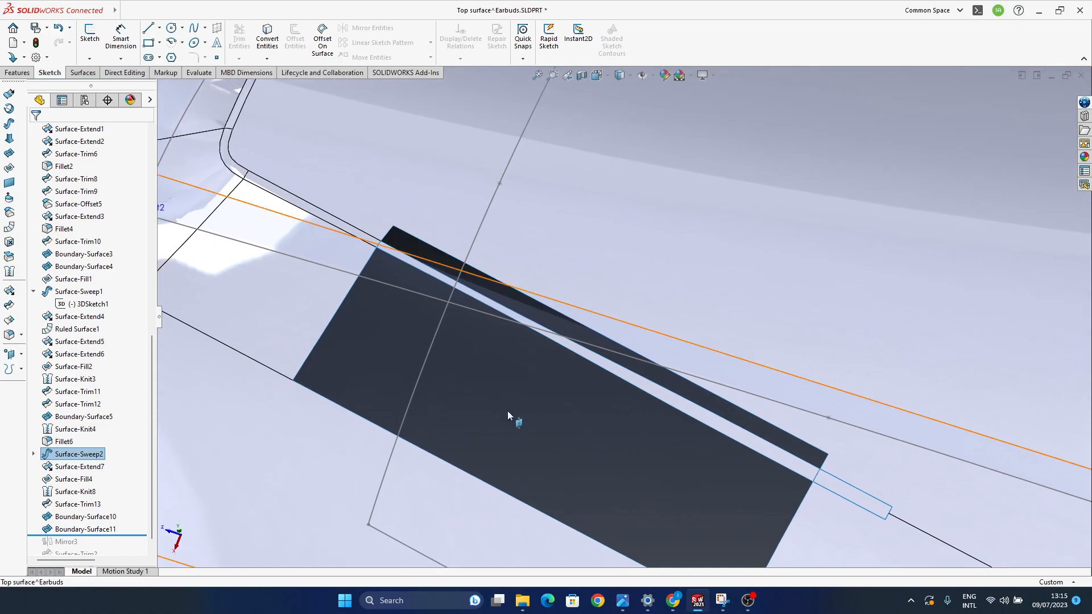
{"action": "mouse_move", "coordinate": [485, 342]}
{"action": "middle_mouse_down", "text": "ctrl"}
{"action": "mouse_move", "coordinate": [576, 402]}
{"action": "mouse_move", "coordinate": [502, 344]}
{"action": "middle_mouse_up", "text": "ctrl"}
{"action": "left_click", "coordinate": [534, 412]}
{"action": "left_click", "coordinate": [216, 292]}
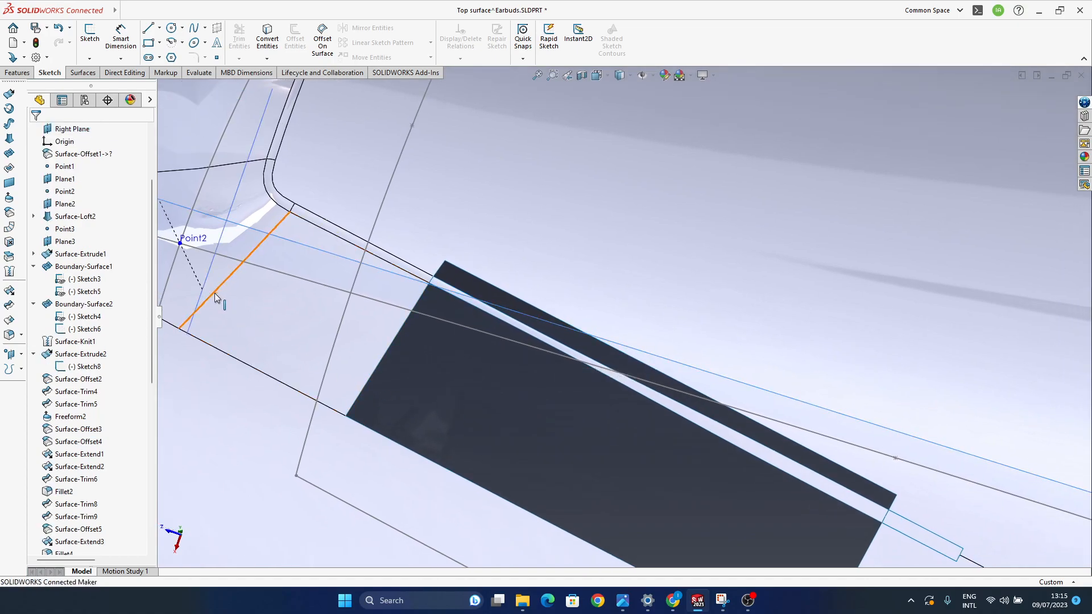
Step: Create a boundary surface between the bridging strip's upper long edge and the gap's facing upper edge, both set to Curvature To Face
{"action": "left_click", "coordinate": [10, 154]}
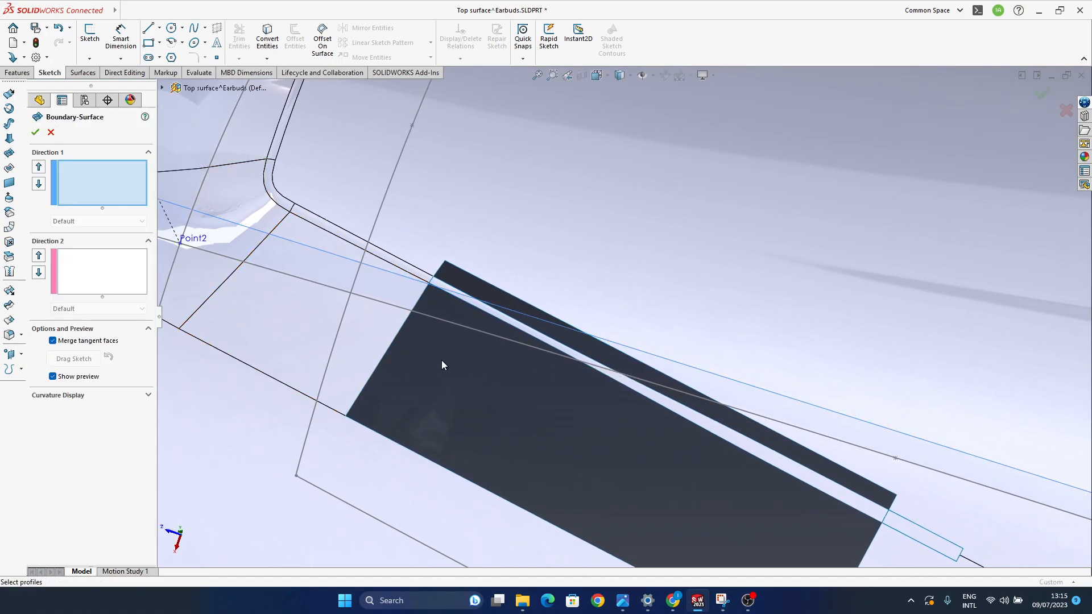
{"action": "scroll", "coordinate": [454, 296], "scroll_direction": "down", "scroll_amount": 2}
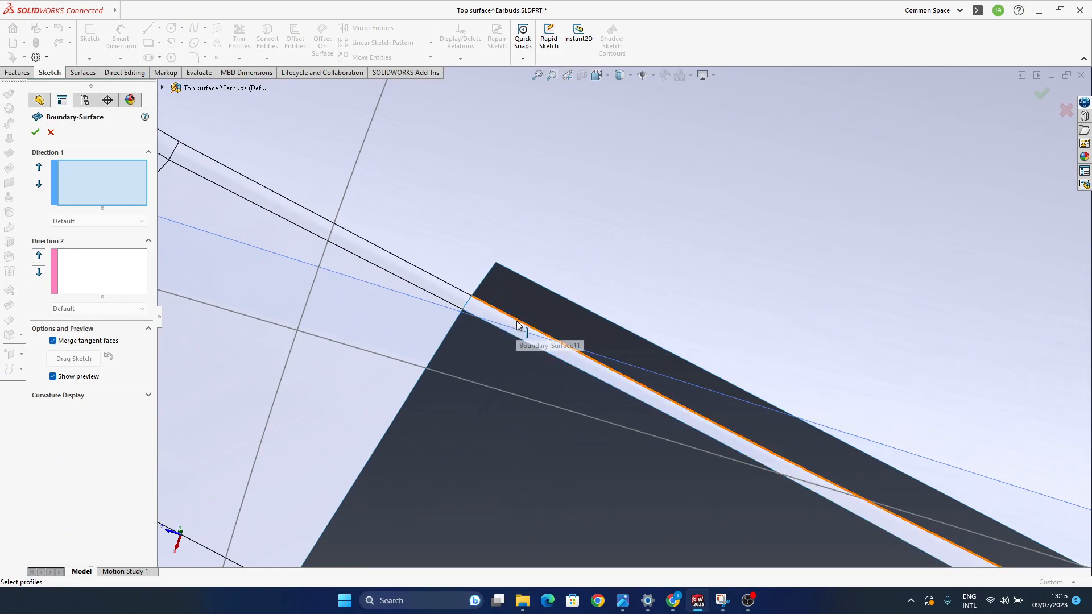
{"action": "left_click", "coordinate": [519, 325]}
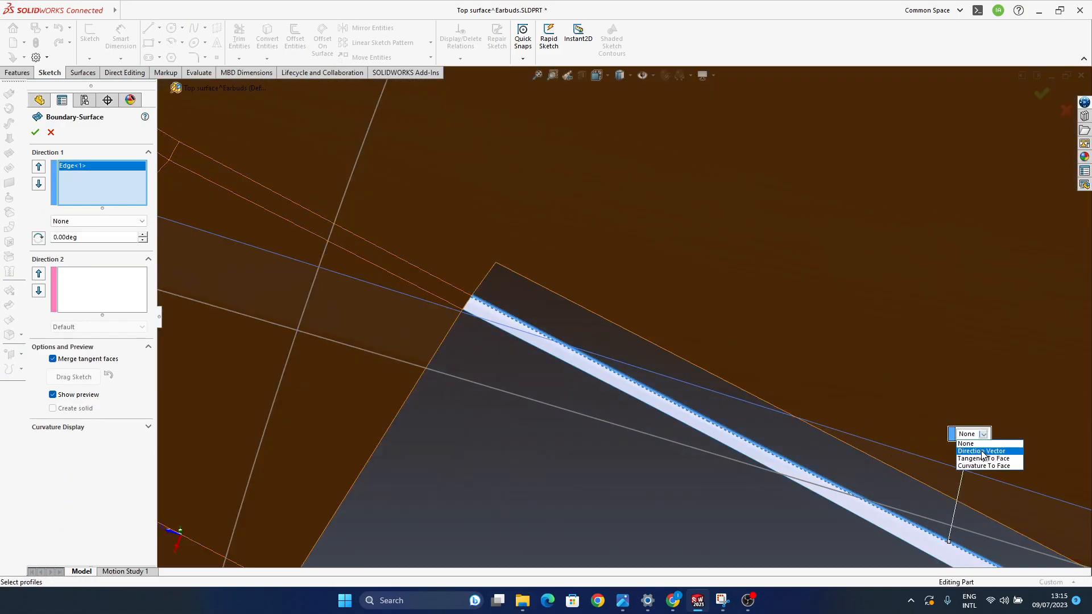
{"action": "left_click", "coordinate": [985, 467]}
{"action": "left_click", "coordinate": [869, 453]}
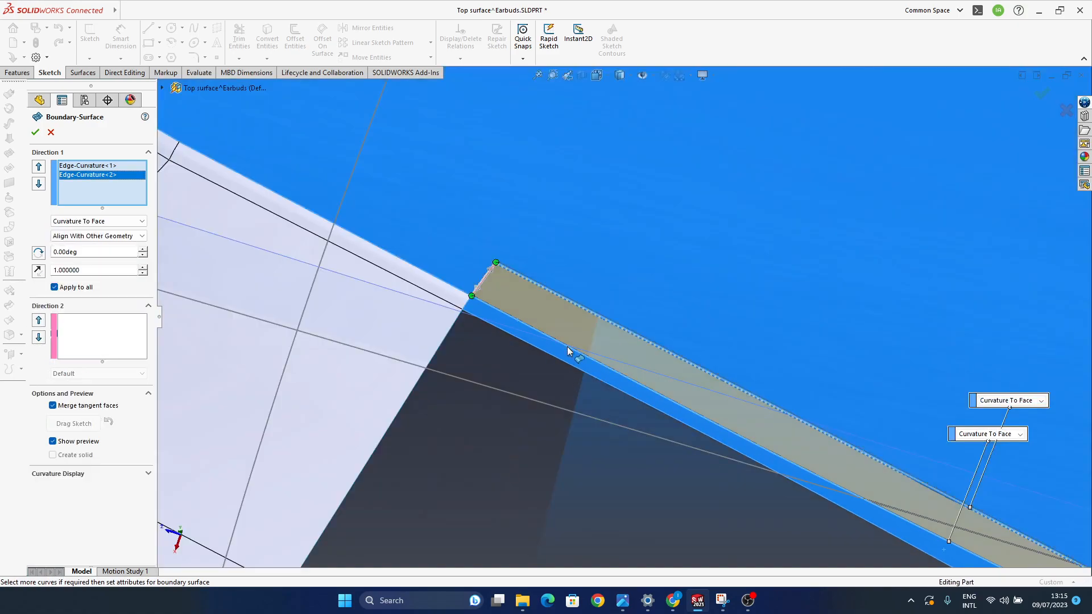
{"action": "middle_click_drag", "start_coordinate": [498, 304], "coordinate": [376, 303], "text": "ctrl"}
{"action": "scroll", "coordinate": [526, 317], "scroll_direction": "up", "scroll_amount": 4}
{"action": "middle_click_drag", "start_coordinate": [790, 400], "coordinate": [609, 279], "text": "ctrl"}
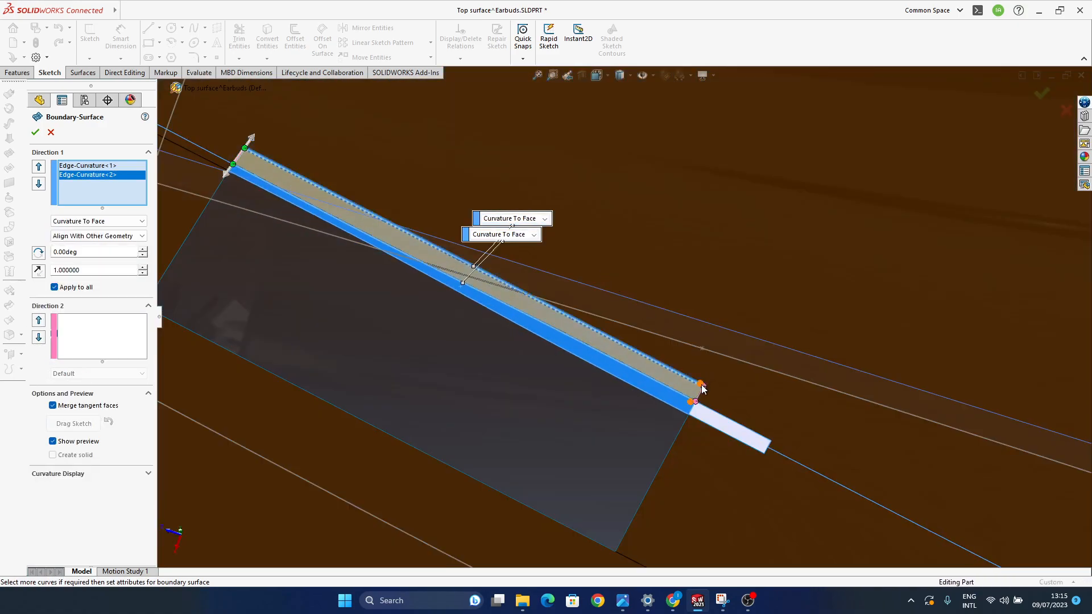
{"action": "scroll", "coordinate": [671, 396], "scroll_direction": "down", "scroll_amount": 5}
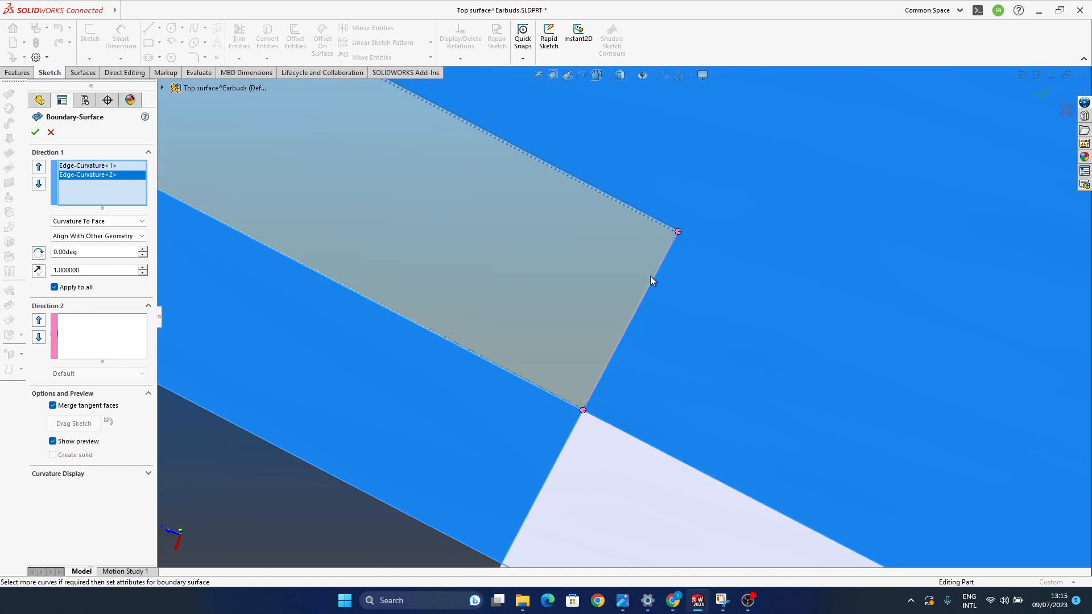
{"action": "scroll", "coordinate": [629, 314], "scroll_direction": "up", "scroll_amount": 10}
{"action": "scroll", "coordinate": [427, 188], "scroll_direction": "down", "scroll_amount": 5}
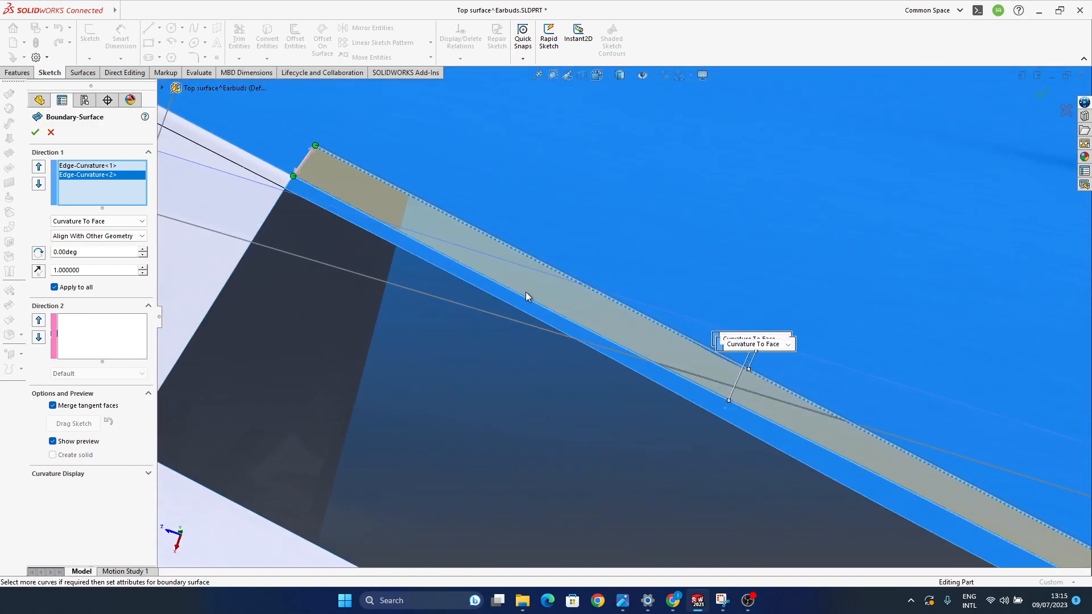
{"action": "left_click", "coordinate": [1043, 94]}
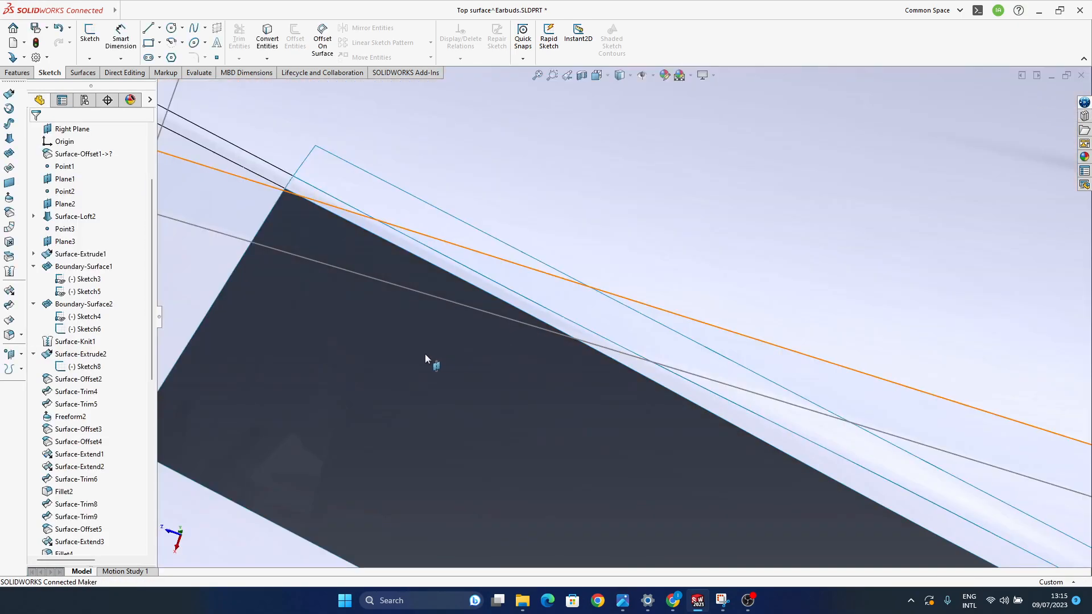
Step: Start a boundary surface over the larger opening from the strip's lower long edge to the gap's lower edge, both Curvature To Face
{"action": "middle_click_drag", "start_coordinate": [428, 354], "coordinate": [700, 288], "text": "ctrl"}
{"action": "scroll", "coordinate": [739, 336], "scroll_direction": "up", "scroll_amount": 2}
{"action": "middle_click_drag", "start_coordinate": [779, 380], "coordinate": [676, 379], "text": "ctrl"}
{"action": "left_click", "coordinate": [676, 379]}
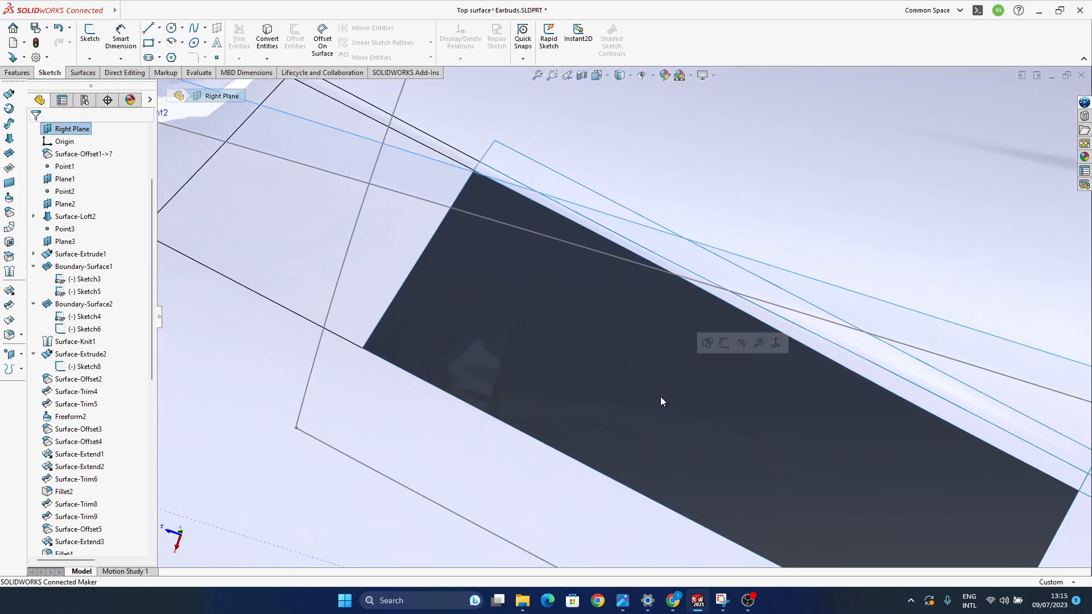
{"action": "left_click", "coordinate": [9, 154]}
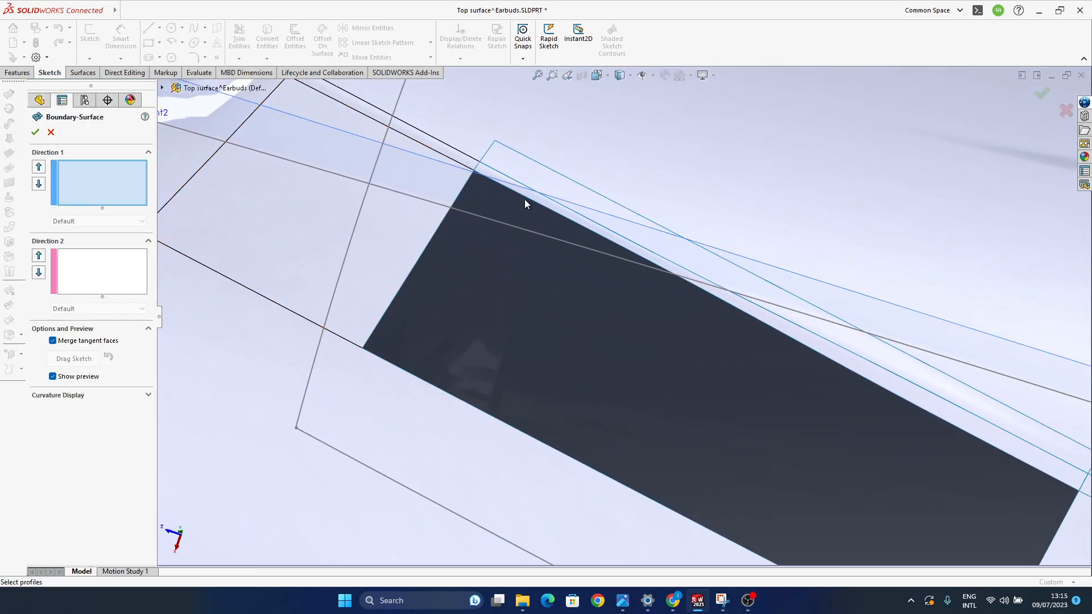
{"action": "left_click", "coordinate": [535, 203]}
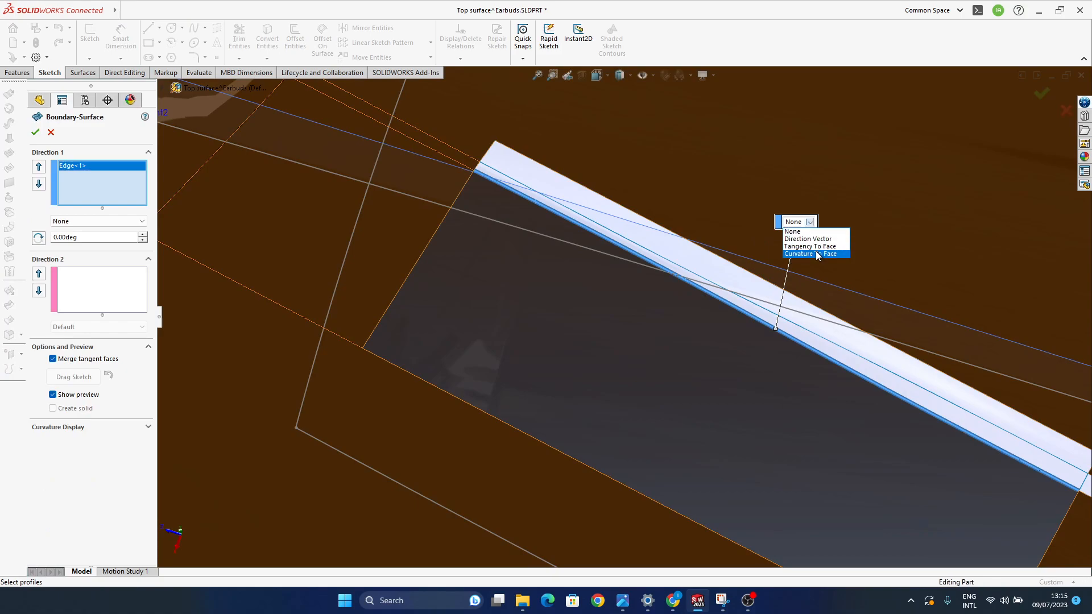
{"action": "left_click", "coordinate": [818, 254]}
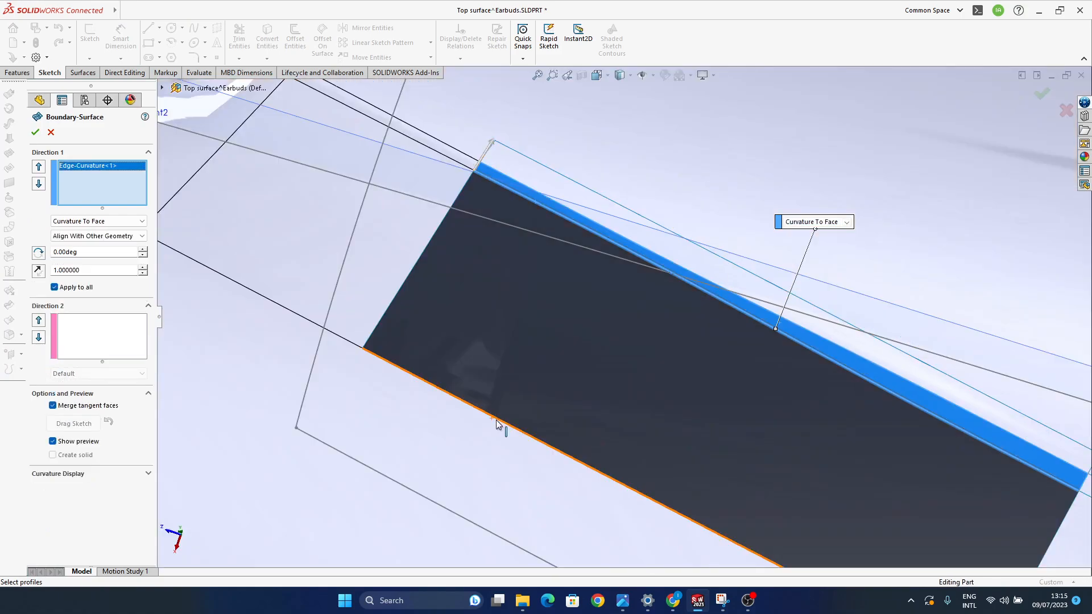
{"action": "left_click", "coordinate": [500, 425]}
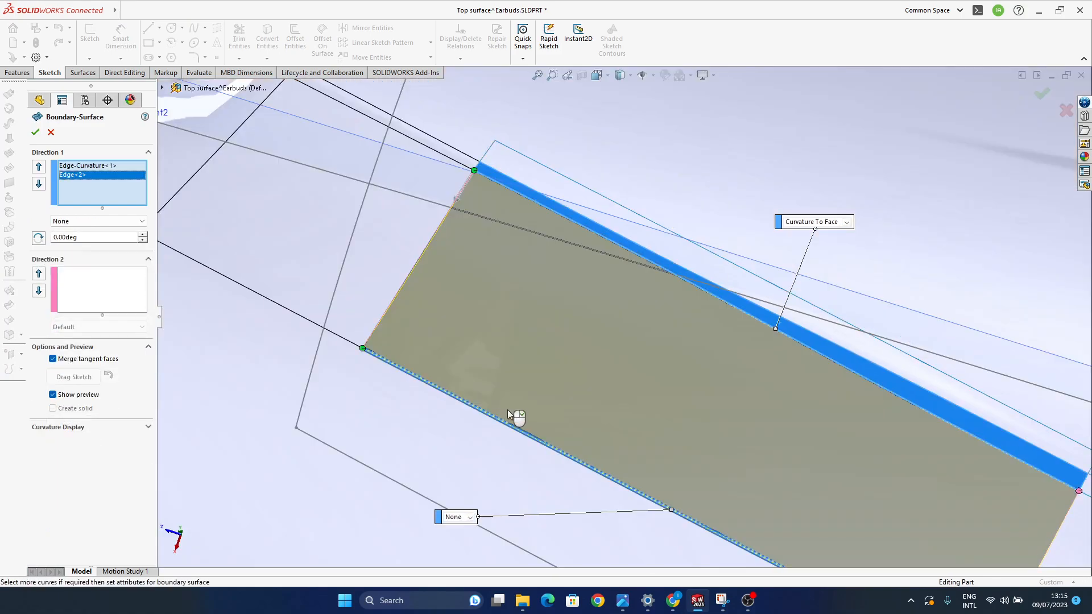
{"action": "left_click", "coordinate": [483, 549]}
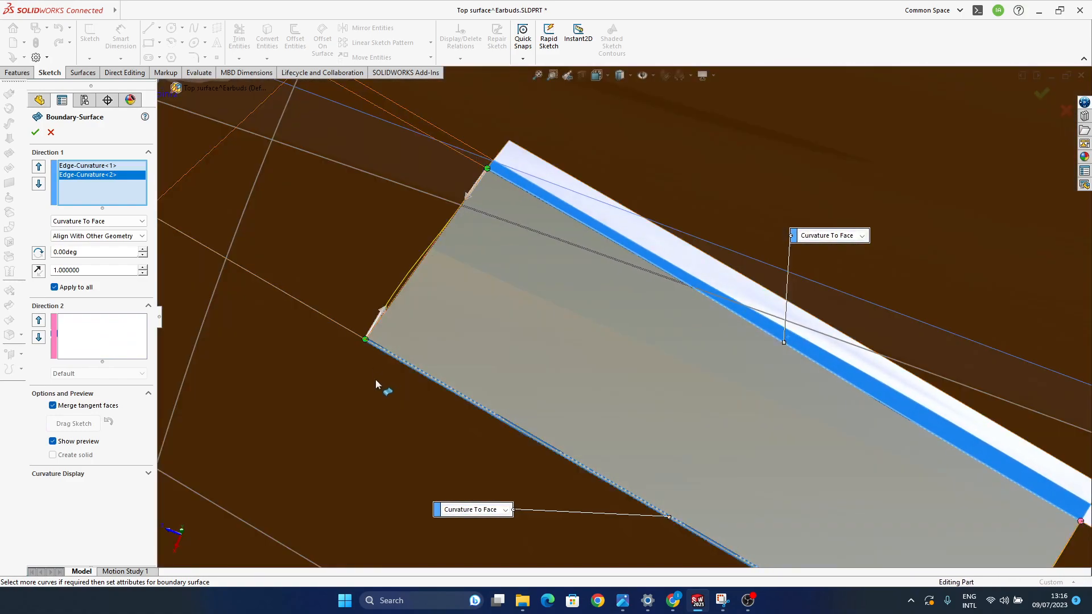
Step: Add the opening's two short end edges as Direction 2 curves with Curvature To Face and create the boundary surface
{"action": "left_click", "coordinate": [95, 336]}
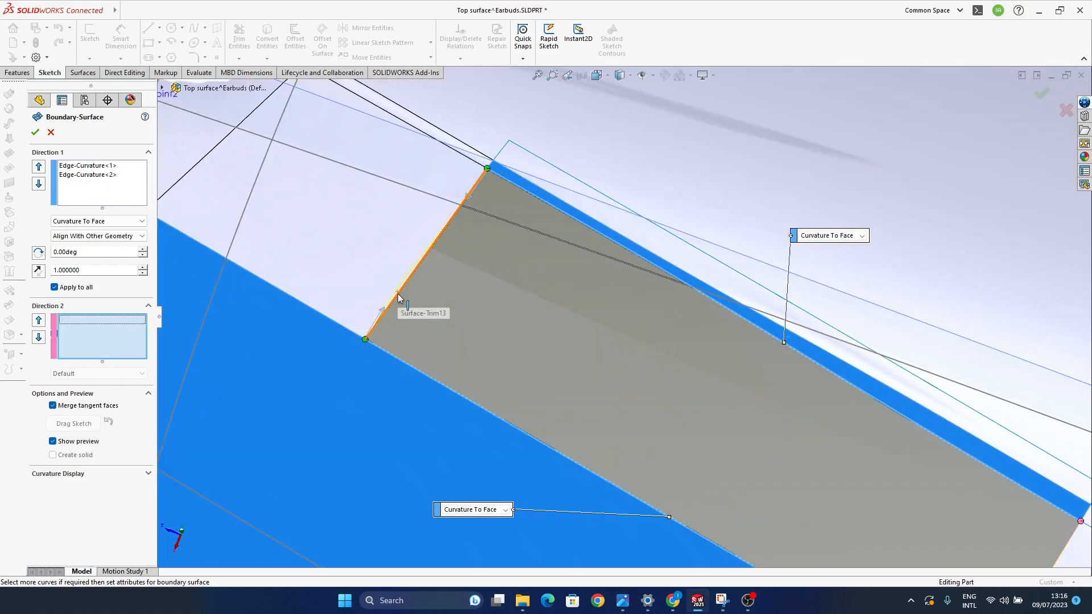
{"action": "left_click", "coordinate": [398, 298]}
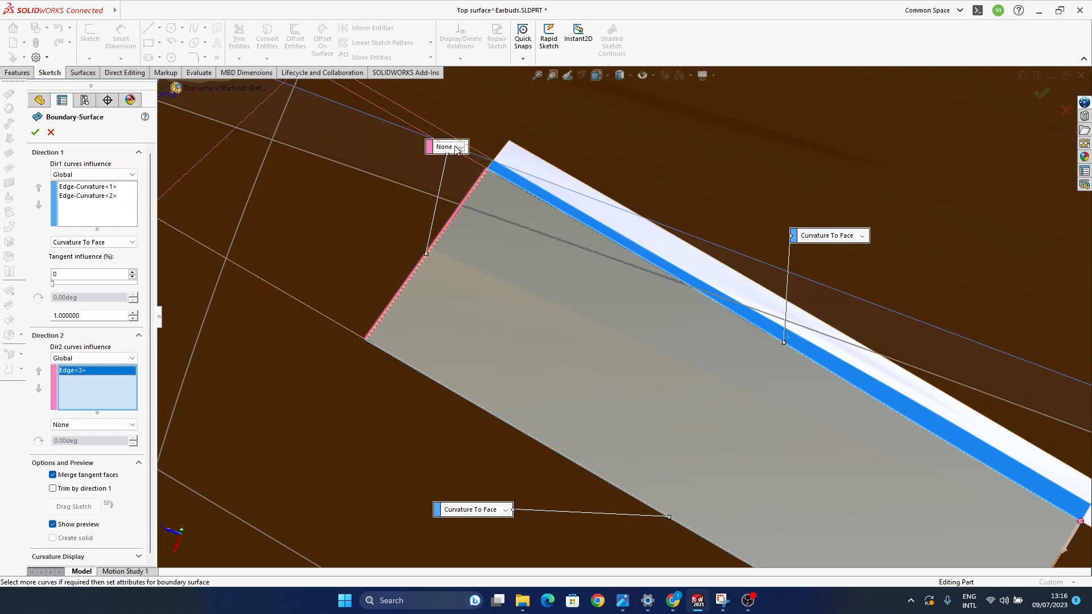
{"action": "left_click", "coordinate": [479, 178]}
{"action": "middle_click_drag", "start_coordinate": [466, 228], "coordinate": [794, 401], "text": "ctrl"}
{"action": "left_click", "coordinate": [765, 398]}
{"action": "left_click", "coordinate": [783, 320]}
{"action": "left_click", "coordinate": [787, 353]}
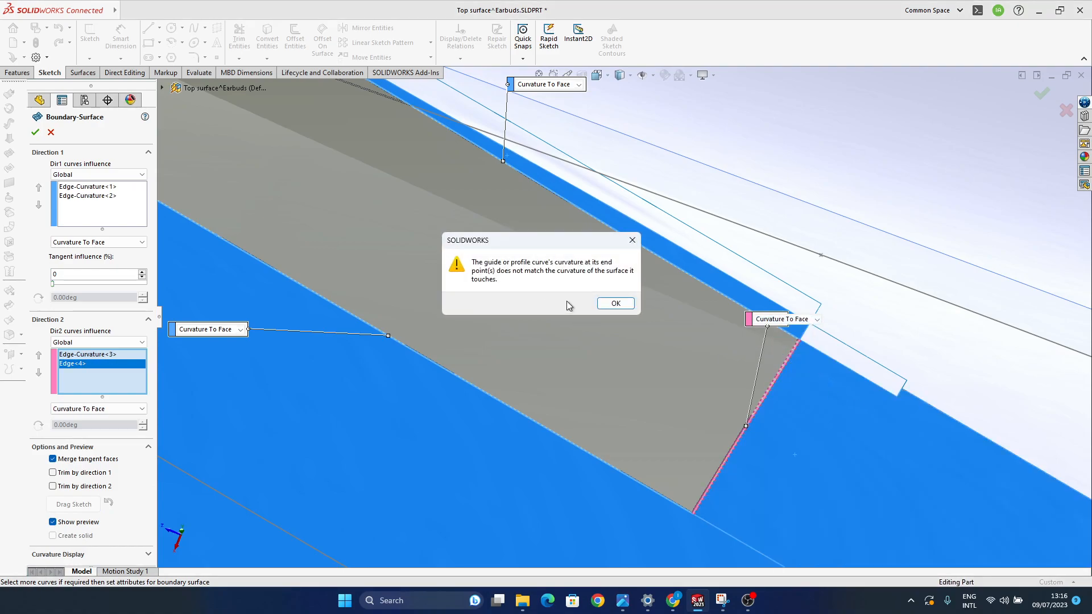
{"action": "left_click", "coordinate": [613, 302]}
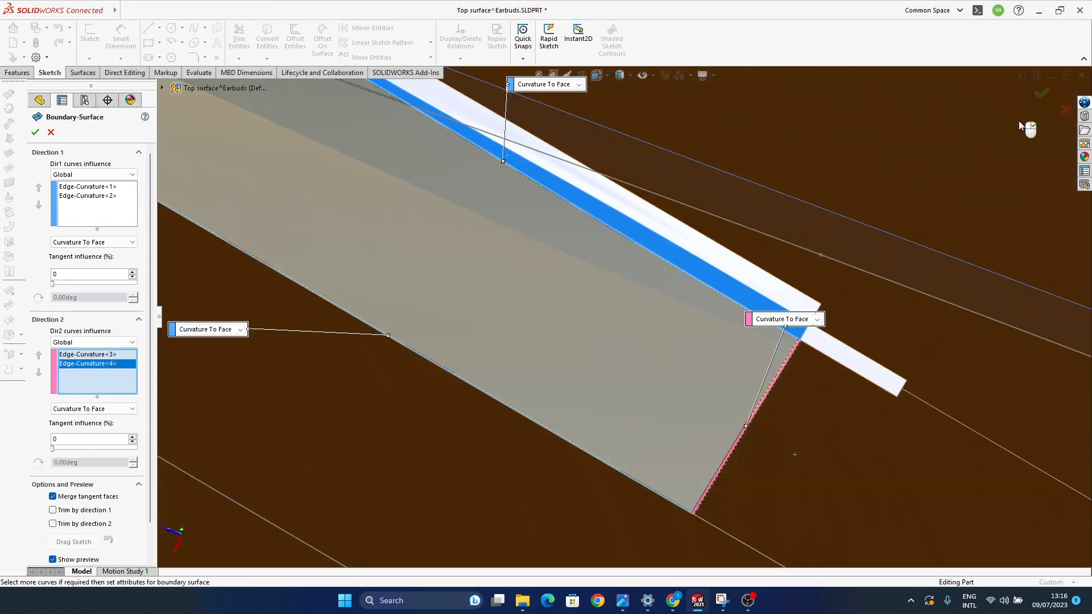
{"action": "left_click", "coordinate": [1040, 93]}
Step: Examine how the filled gap blends with the surrounding top surface, both close up and from farther away
{"action": "scroll", "coordinate": [685, 400], "scroll_direction": "up", "scroll_amount": 6}
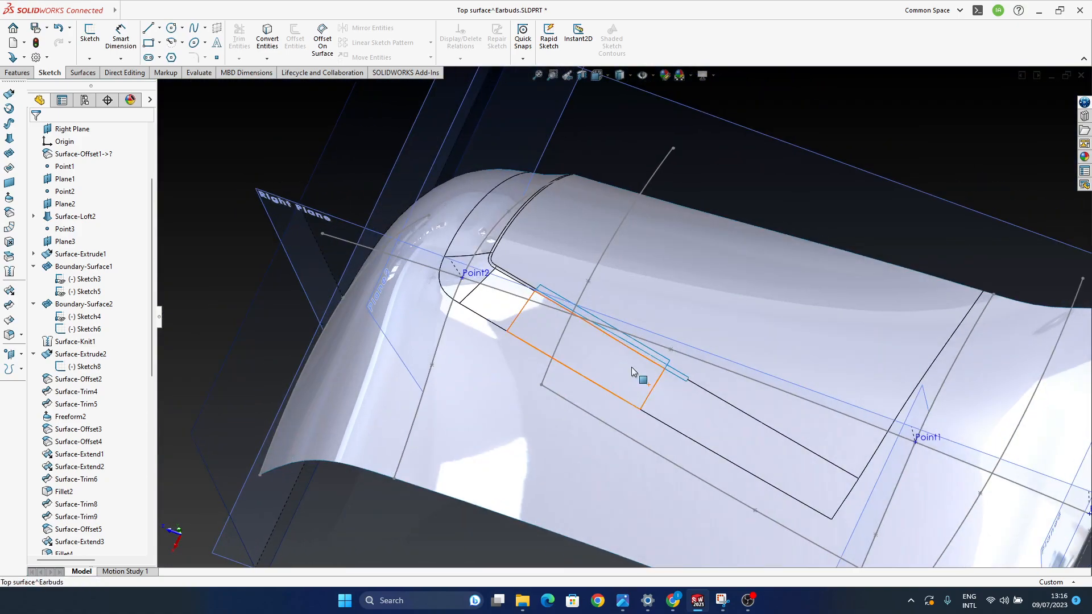
{"action": "middle_click_drag", "start_coordinate": [631, 367], "coordinate": [614, 376], "text": "ctrl"}
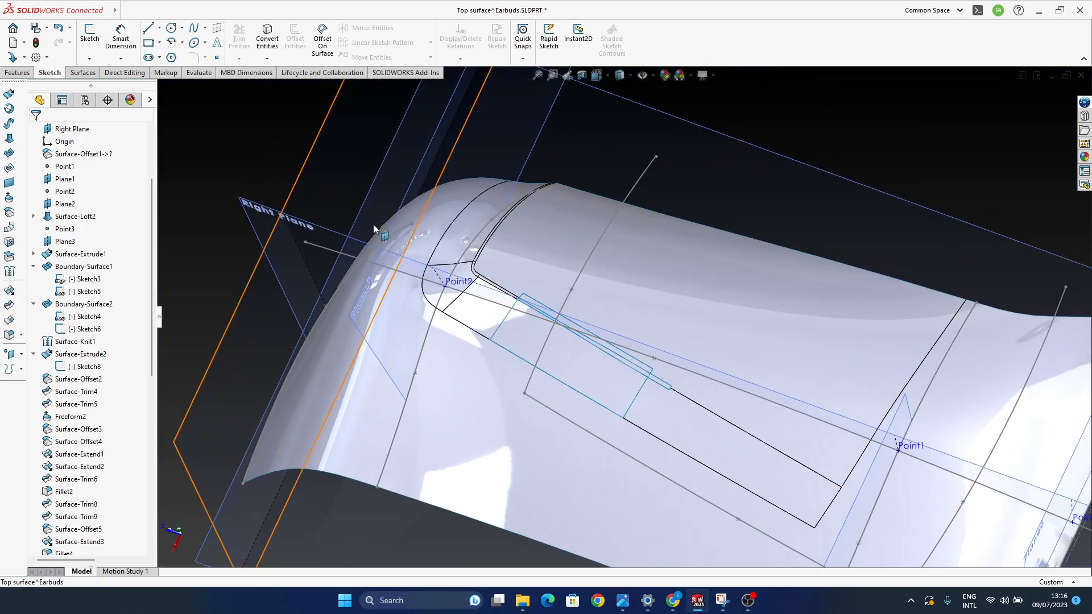
{"action": "scroll", "coordinate": [601, 330], "scroll_direction": "down", "scroll_amount": 4}
{"action": "middle_click_drag", "start_coordinate": [602, 278], "coordinate": [666, 286], "text": "ctrl"}
{"action": "scroll", "coordinate": [578, 279], "scroll_direction": "up", "scroll_amount": 1}
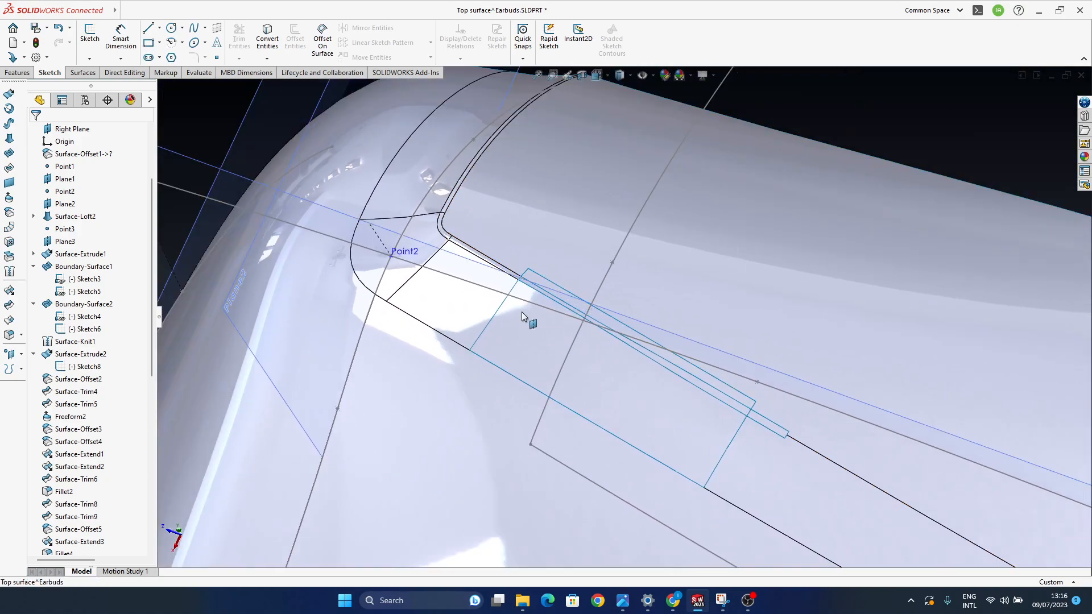
{"action": "middle_click_drag", "start_coordinate": [521, 313], "coordinate": [553, 298], "text": "ctrl"}
{"action": "scroll", "coordinate": [555, 300], "scroll_direction": "up", "scroll_amount": 3}
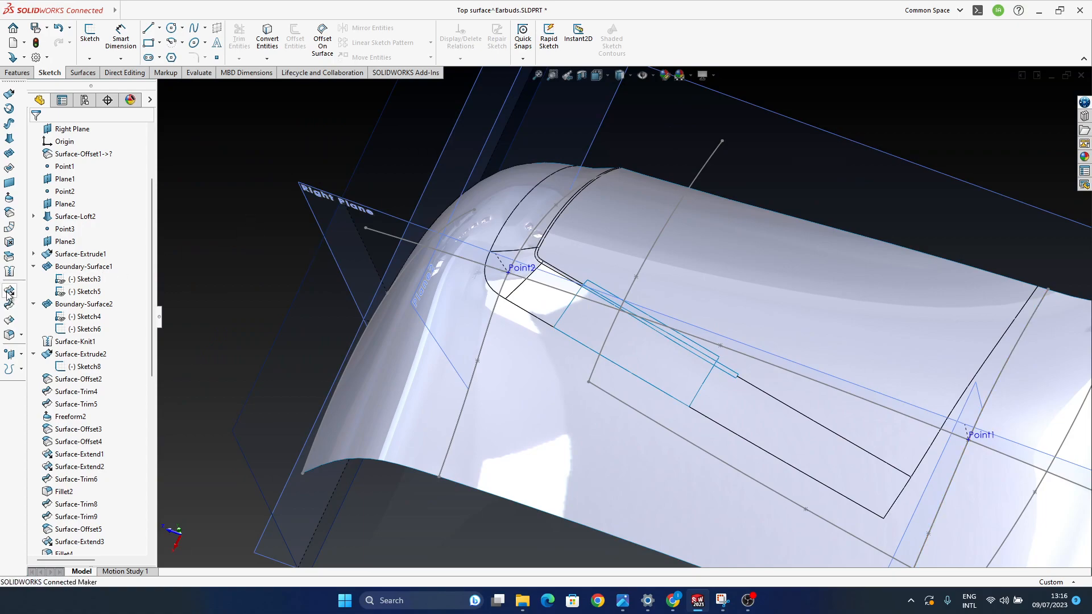
Step: Knit the trimmed top surface together with the boundary patches and the bridging strip that fill its gap
{"action": "left_click", "coordinate": [10, 272]}
{"action": "left_click", "coordinate": [581, 429]}
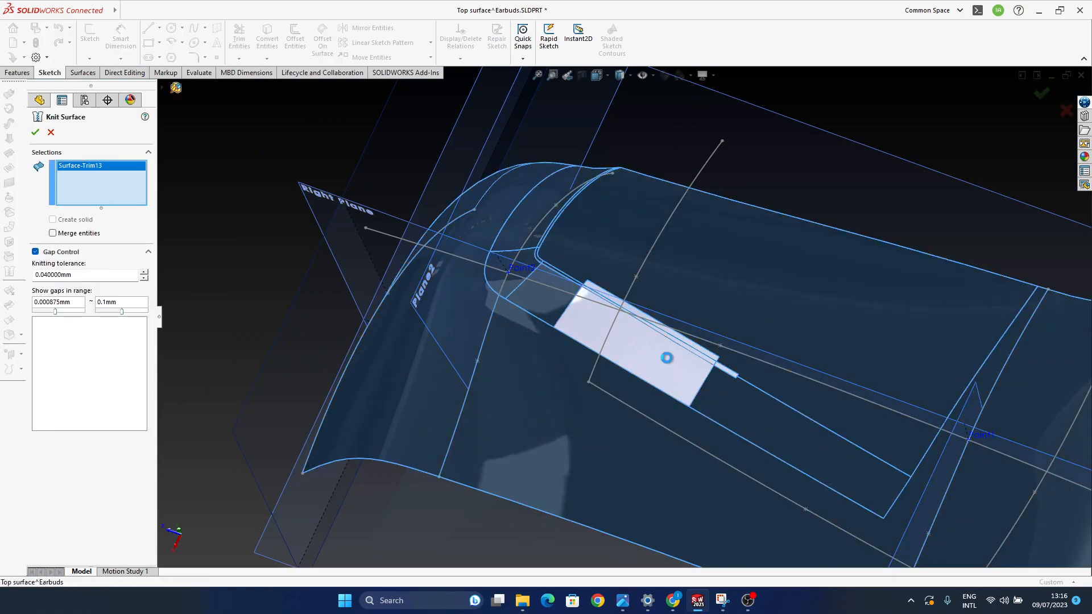
{"action": "left_click", "coordinate": [666, 358]}
{"action": "scroll", "coordinate": [753, 390], "scroll_direction": "down", "scroll_amount": 3}
{"action": "left_click", "coordinate": [674, 435]}
{"action": "left_click", "coordinate": [725, 458]}
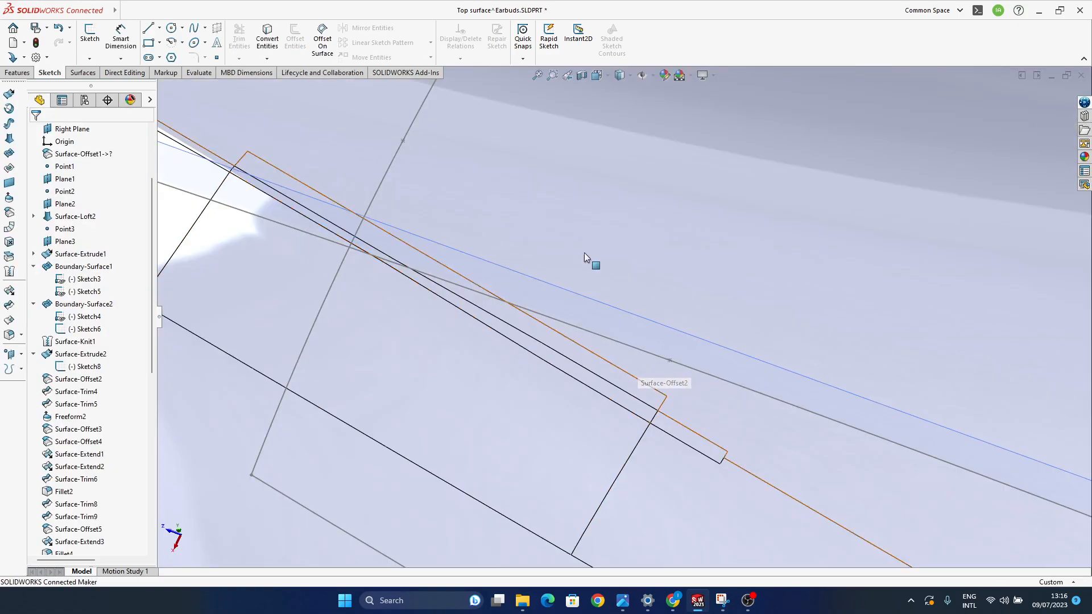
Step: Display the model shaded without edges and hide all planes, points and sketches
{"action": "mouse_move", "coordinate": [623, 114]}
{"action": "middle_mouse_down"}
{"action": "mouse_move", "coordinate": [665, 207]}
{"action": "mouse_move", "coordinate": [437, 324]}
{"action": "mouse_move", "coordinate": [423, 261]}
{"action": "mouse_move", "coordinate": [410, 281]}
{"action": "mouse_move", "coordinate": [436, 313]}
{"action": "mouse_move", "coordinate": [419, 283]}
{"action": "mouse_move", "coordinate": [477, 316]}
{"action": "mouse_move", "coordinate": [736, 356]}
{"action": "mouse_move", "coordinate": [722, 316]}
{"action": "mouse_move", "coordinate": [763, 341]}
{"action": "mouse_move", "coordinate": [765, 404]}
{"action": "mouse_move", "coordinate": [738, 387]}
{"action": "mouse_move", "coordinate": [770, 326]}
{"action": "mouse_move", "coordinate": [759, 230]}
{"action": "middle_mouse_up"}
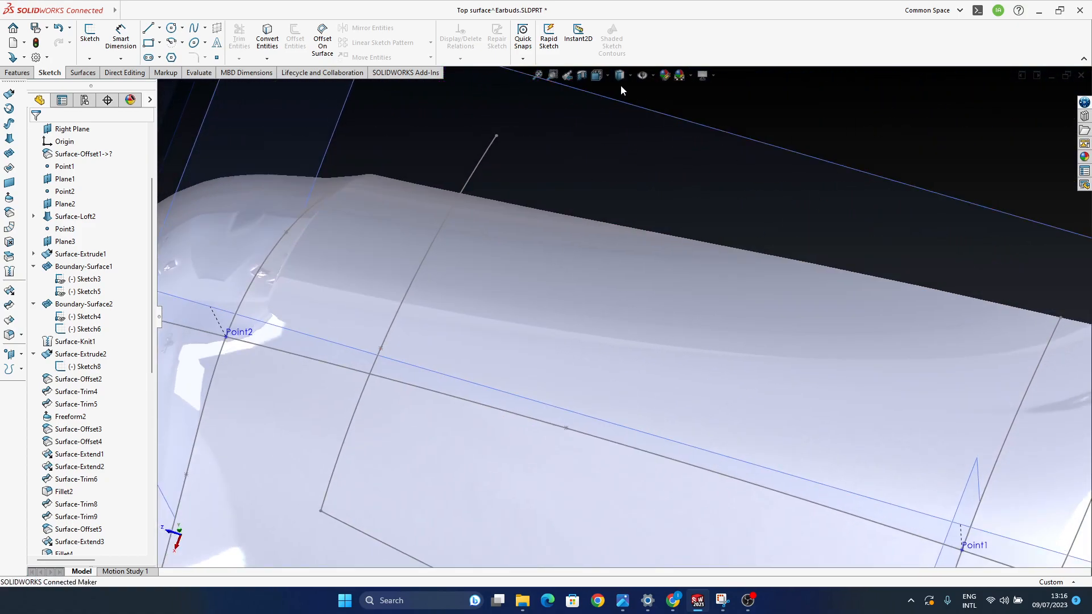
{"action": "left_click", "coordinate": [706, 78]}
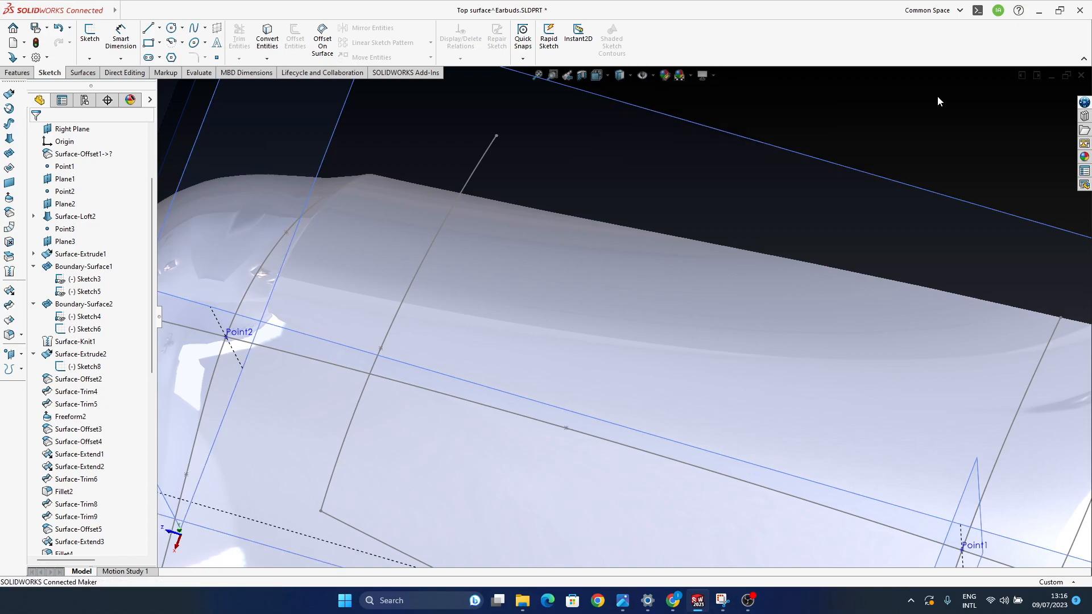
{"action": "left_click", "coordinate": [642, 79]}
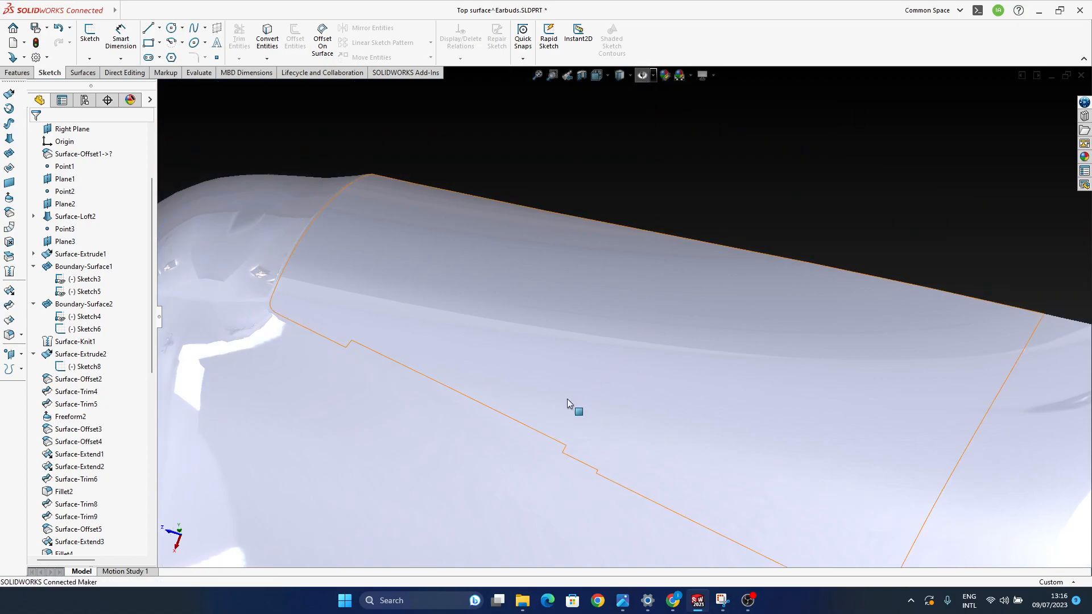
{"action": "middle_click_drag", "start_coordinate": [582, 394], "coordinate": [560, 405]}
{"action": "mouse_move", "coordinate": [586, 485]}
{"action": "middle_mouse_down"}
{"action": "mouse_move", "coordinate": [581, 565]}
{"action": "mouse_move", "coordinate": [495, 394]}
{"action": "mouse_move", "coordinate": [466, 427]}
{"action": "mouse_move", "coordinate": [467, 454]}
{"action": "mouse_move", "coordinate": [478, 471]}
{"action": "mouse_move", "coordinate": [497, 317]}
{"action": "mouse_move", "coordinate": [479, 302]}
{"action": "mouse_move", "coordinate": [453, 353]}
{"action": "mouse_move", "coordinate": [461, 390]}
{"action": "mouse_move", "coordinate": [518, 354]}
{"action": "mouse_move", "coordinate": [541, 419]}
{"action": "mouse_move", "coordinate": [477, 439]}
{"action": "mouse_move", "coordinate": [465, 489]}
{"action": "mouse_move", "coordinate": [488, 417]}
{"action": "mouse_move", "coordinate": [490, 319]}
{"action": "mouse_move", "coordinate": [605, 359]}
{"action": "mouse_move", "coordinate": [617, 391]}
{"action": "mouse_move", "coordinate": [565, 245]}
{"action": "middle_mouse_up"}
{"action": "mouse_move", "coordinate": [616, 437]}
{"action": "middle_mouse_down"}
{"action": "mouse_move", "coordinate": [563, 409]}
{"action": "mouse_move", "coordinate": [581, 432]}
{"action": "mouse_move", "coordinate": [590, 408]}
{"action": "mouse_move", "coordinate": [565, 381]}
{"action": "mouse_move", "coordinate": [580, 363]}
{"action": "middle_mouse_up"}
Step: Edit Surface-Trim2, replacing the pieces it removes with Mirror3's part above the top surface and Surface-Knit10's overhang around the body
{"action": "scroll", "coordinate": [93, 444], "scroll_direction": "down", "scroll_amount": 10}
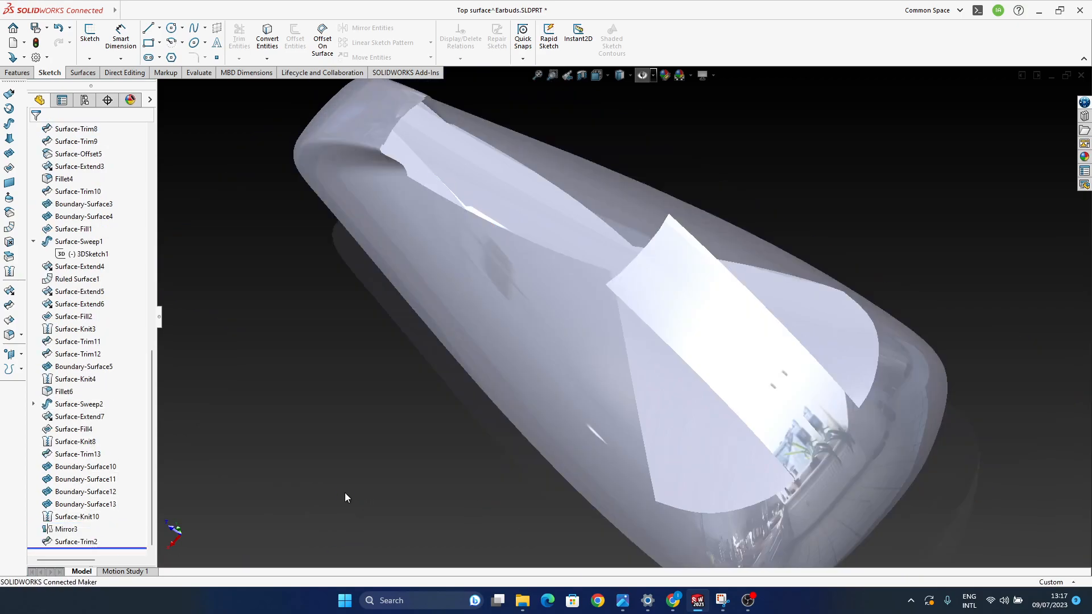
{"action": "mouse_move", "coordinate": [732, 397]}
{"action": "middle_mouse_down"}
{"action": "mouse_move", "coordinate": [641, 402]}
{"action": "mouse_move", "coordinate": [651, 296]}
{"action": "mouse_move", "coordinate": [660, 308]}
{"action": "middle_mouse_up"}
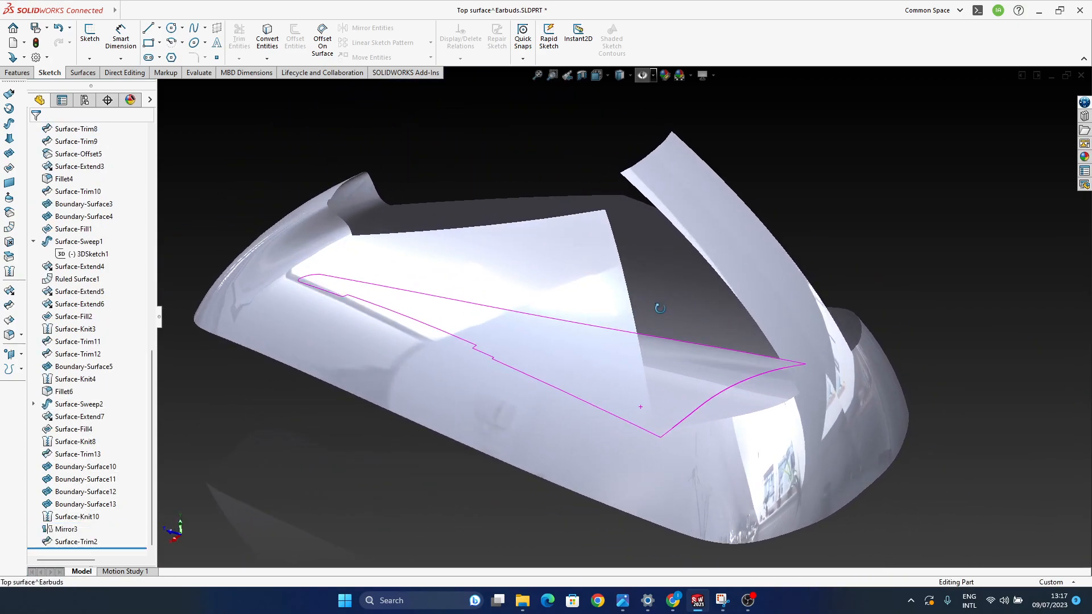
{"action": "left_click", "coordinate": [77, 541]}
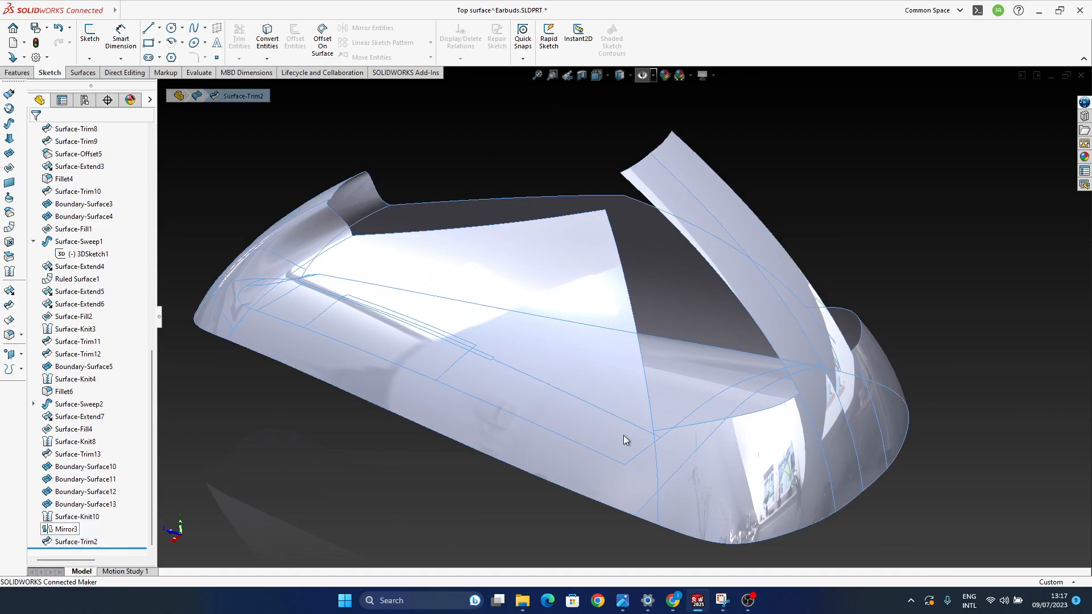
{"action": "middle_click_drag", "start_coordinate": [596, 419], "coordinate": [594, 341], "text": "ctrl"}
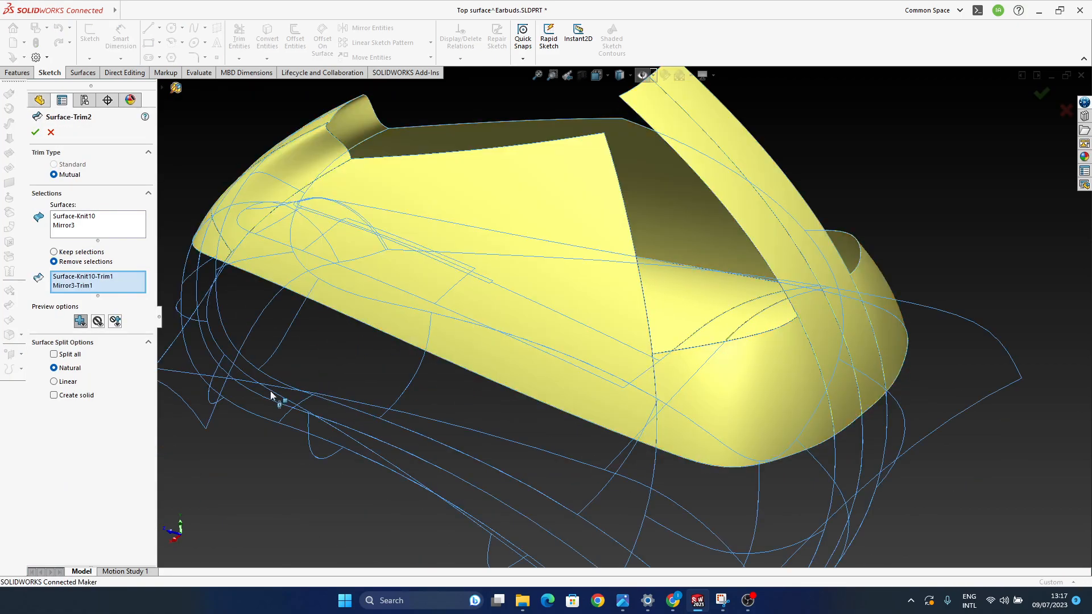
{"action": "right_click", "coordinate": [94, 282]}
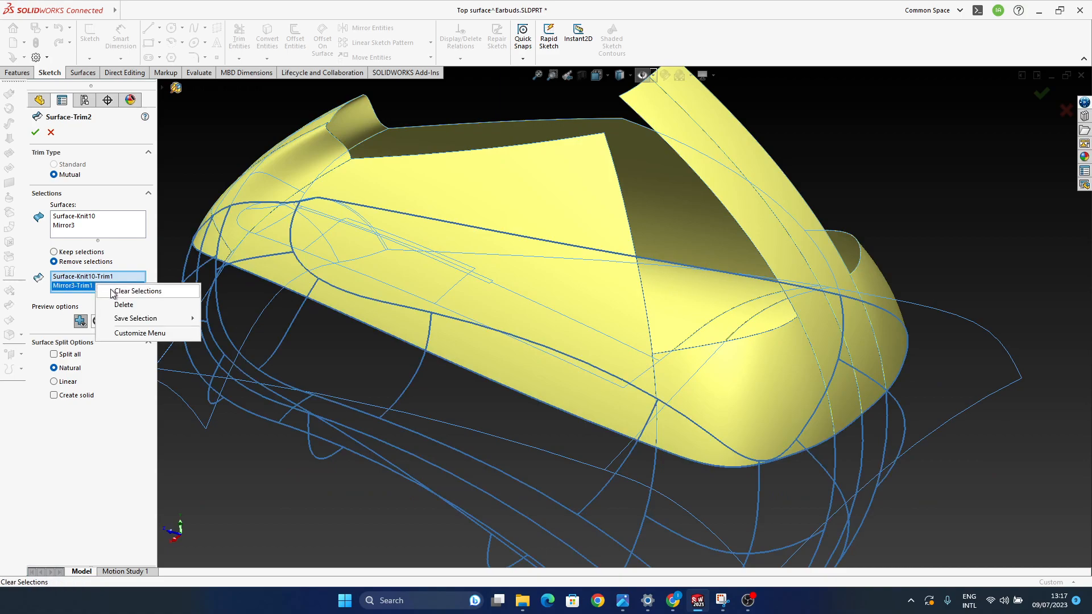
{"action": "left_click", "coordinate": [131, 291]}
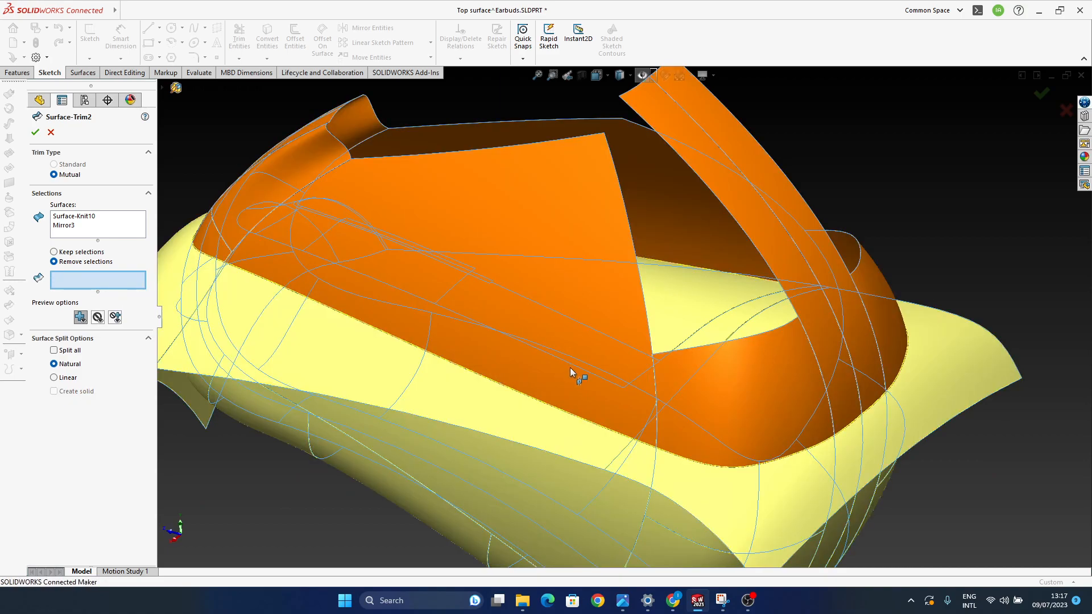
{"action": "left_click", "coordinate": [574, 373]}
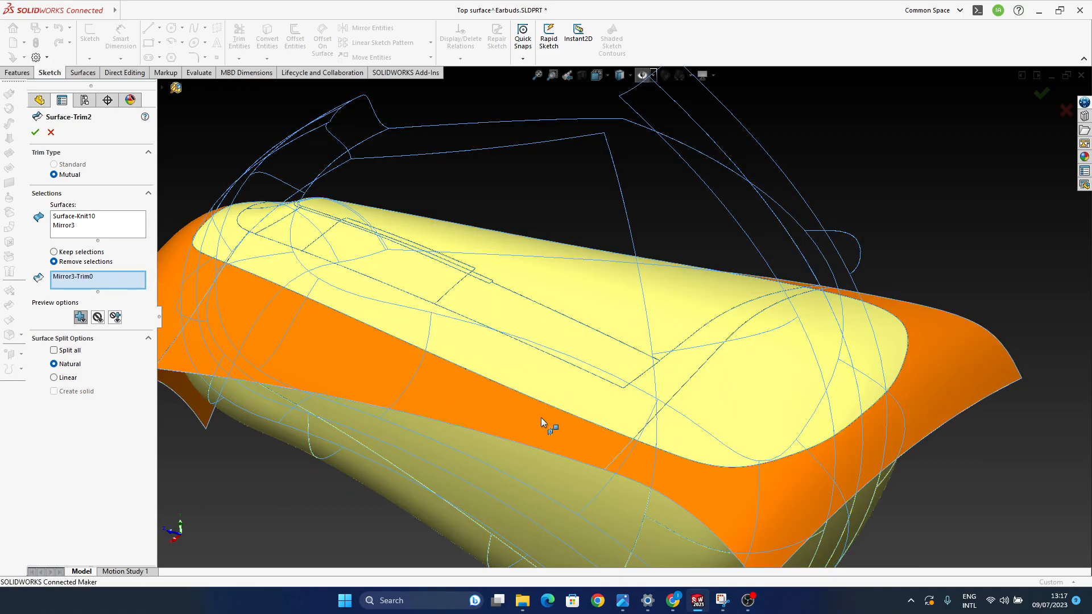
{"action": "left_click", "coordinate": [541, 417]}
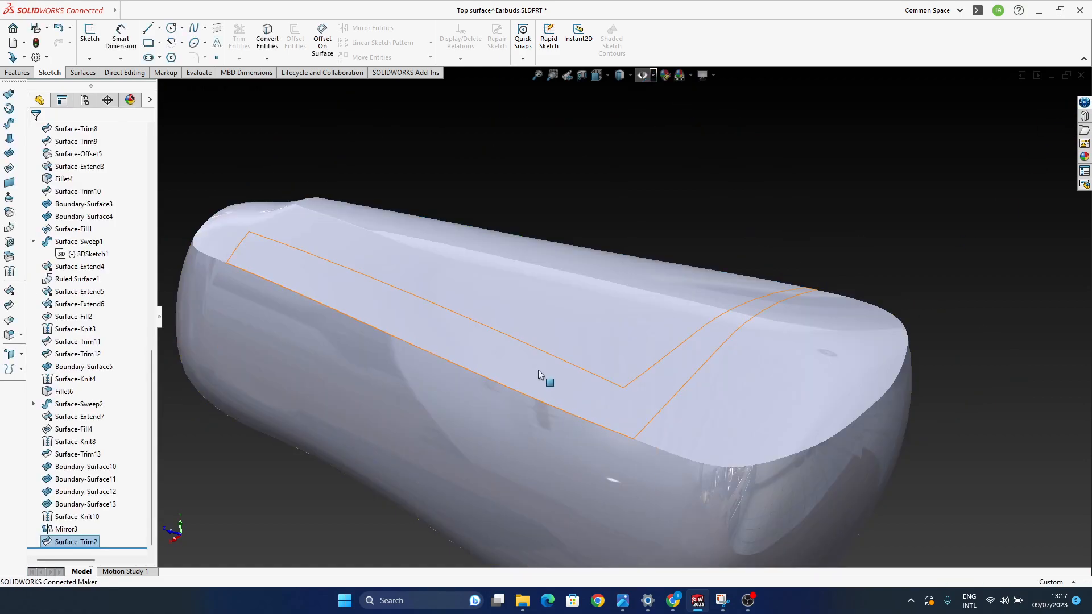
Step: Try the Factory Floor scene and examine the reflections on the trimmed body's top surface
{"action": "mouse_move", "coordinate": [554, 334]}
{"action": "middle_mouse_down"}
{"action": "mouse_move", "coordinate": [545, 411]}
{"action": "mouse_move", "coordinate": [566, 368]}
{"action": "mouse_move", "coordinate": [716, 336]}
{"action": "middle_mouse_up"}
{"action": "mouse_move", "coordinate": [557, 315]}
{"action": "middle_mouse_down"}
{"action": "mouse_move", "coordinate": [535, 385]}
{"action": "mouse_move", "coordinate": [494, 378]}
{"action": "mouse_move", "coordinate": [519, 366]}
{"action": "mouse_move", "coordinate": [565, 302]}
{"action": "mouse_move", "coordinate": [486, 383]}
{"action": "mouse_move", "coordinate": [477, 412]}
{"action": "mouse_move", "coordinate": [586, 480]}
{"action": "mouse_move", "coordinate": [592, 497]}
{"action": "mouse_move", "coordinate": [569, 512]}
{"action": "mouse_move", "coordinate": [459, 487]}
{"action": "mouse_move", "coordinate": [532, 235]}
{"action": "mouse_move", "coordinate": [492, 153]}
{"action": "mouse_move", "coordinate": [681, 348]}
{"action": "mouse_move", "coordinate": [734, 442]}
{"action": "mouse_move", "coordinate": [656, 406]}
{"action": "mouse_move", "coordinate": [466, 280]}
{"action": "mouse_move", "coordinate": [390, 261]}
{"action": "mouse_move", "coordinate": [472, 302]}
{"action": "mouse_move", "coordinate": [420, 312]}
{"action": "mouse_move", "coordinate": [678, 441]}
{"action": "mouse_move", "coordinate": [623, 345]}
{"action": "middle_mouse_up"}
{"action": "middle_click_drag", "start_coordinate": [555, 422], "coordinate": [702, 254]}
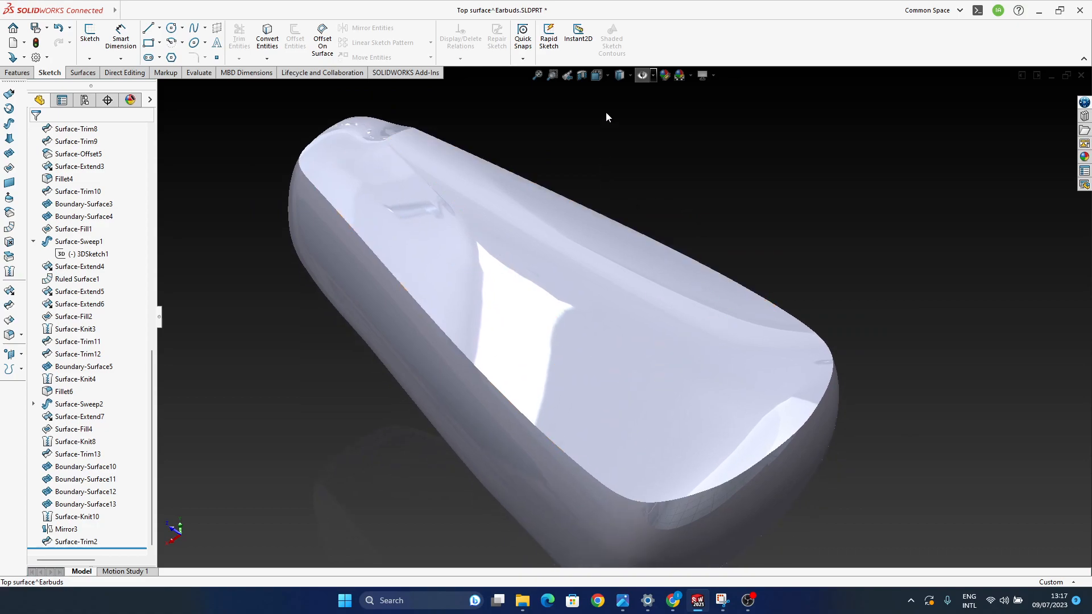
{"action": "middle_click_drag", "start_coordinate": [613, 320], "coordinate": [596, 314], "text": "ctrl"}
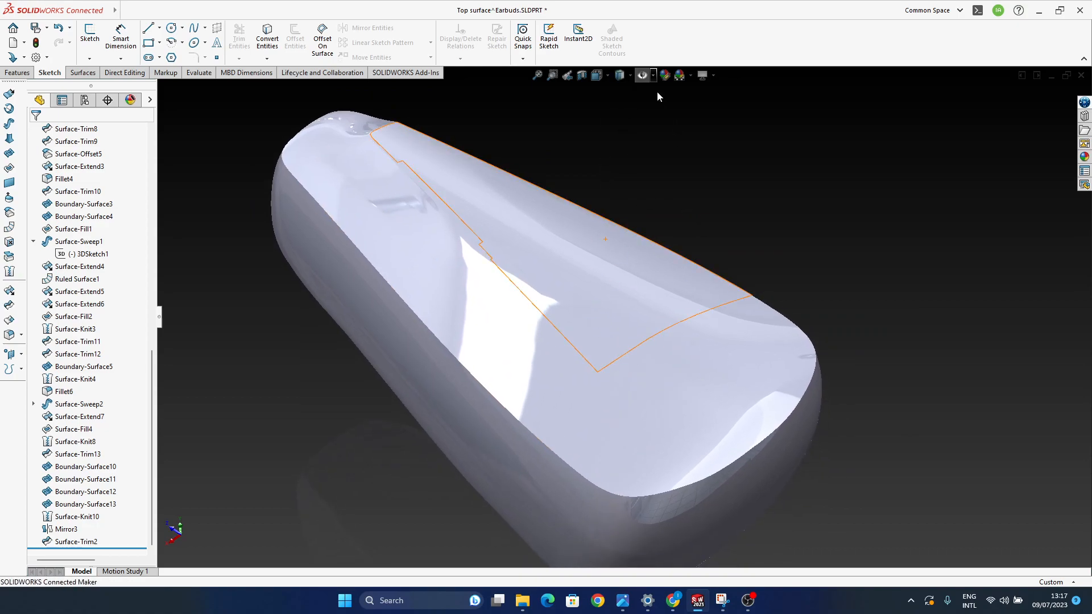
{"action": "left_click", "coordinate": [691, 76]}
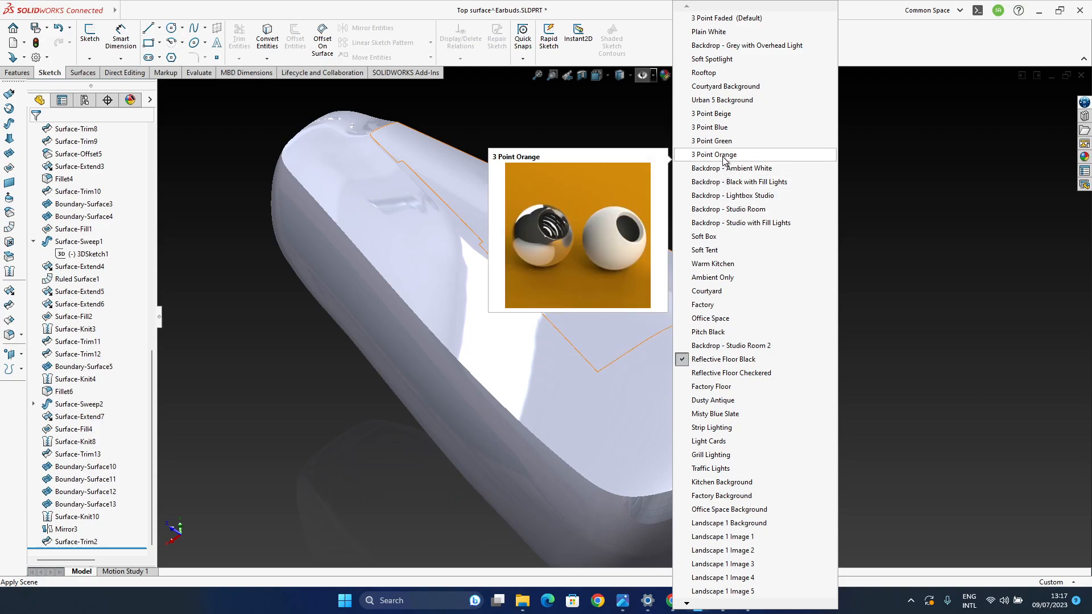
{"action": "left_click", "coordinate": [708, 388]}
{"action": "mouse_move", "coordinate": [619, 400]}
{"action": "middle_mouse_down"}
{"action": "mouse_move", "coordinate": [578, 346]}
{"action": "mouse_move", "coordinate": [586, 329]}
{"action": "mouse_move", "coordinate": [583, 414]}
{"action": "mouse_move", "coordinate": [561, 410]}
{"action": "mouse_move", "coordinate": [583, 385]}
{"action": "mouse_move", "coordinate": [579, 401]}
{"action": "middle_mouse_up"}
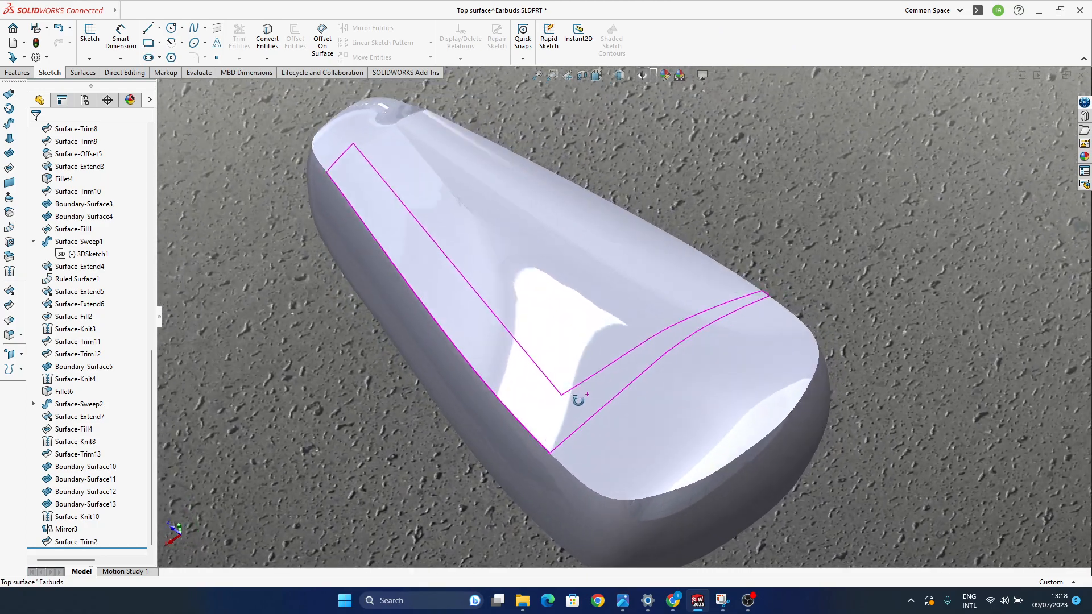
{"action": "scroll", "coordinate": [578, 401], "scroll_direction": "down", "scroll_amount": 5}
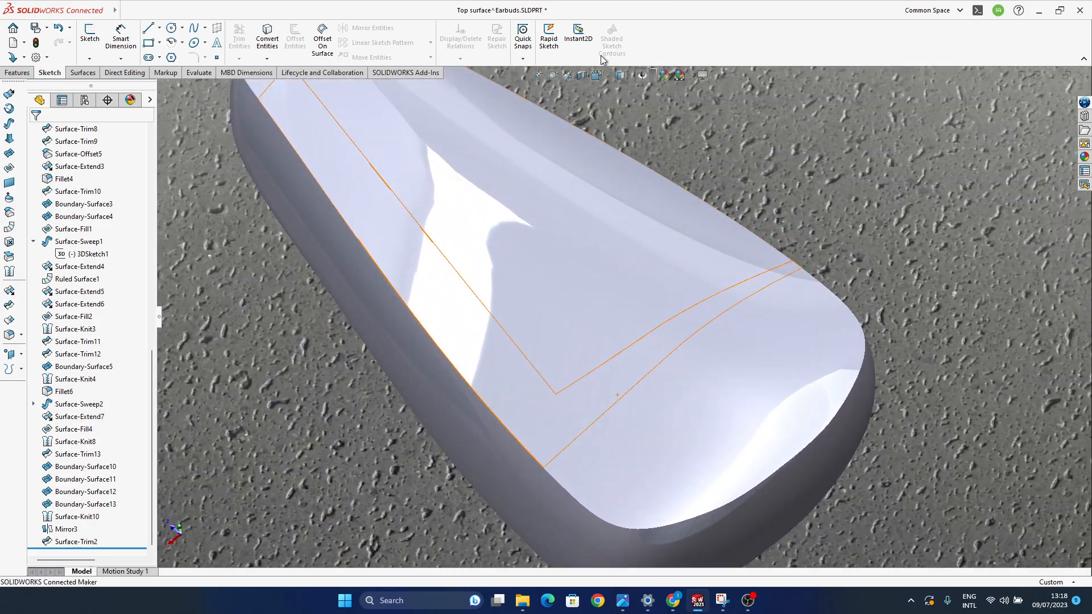
{"action": "scroll", "coordinate": [565, 250], "scroll_direction": "up", "scroll_amount": 5}
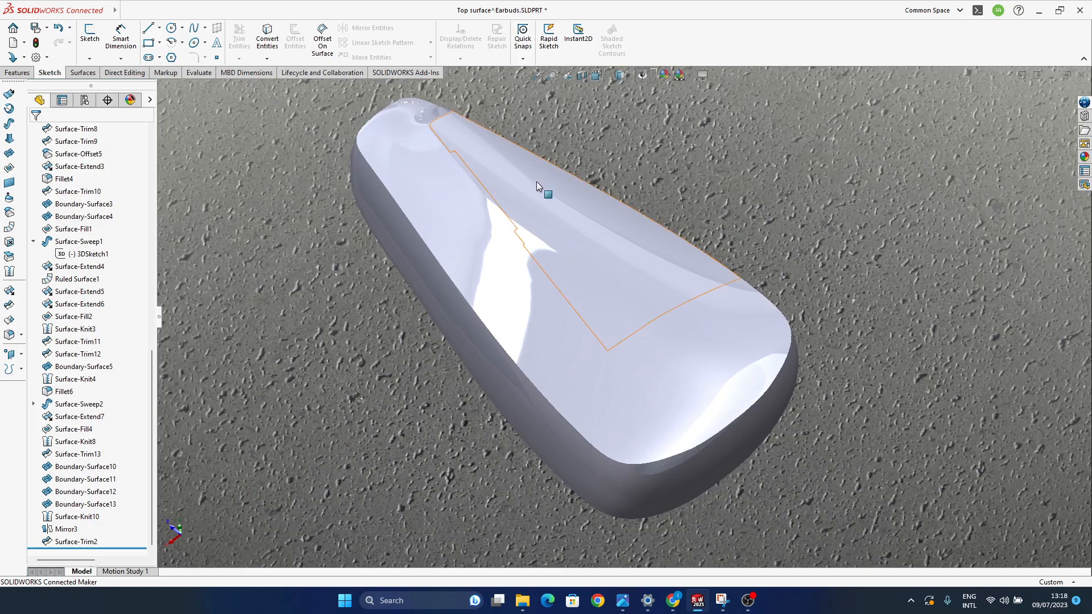
{"action": "scroll", "coordinate": [82, 248], "scroll_direction": "up", "scroll_amount": 15}
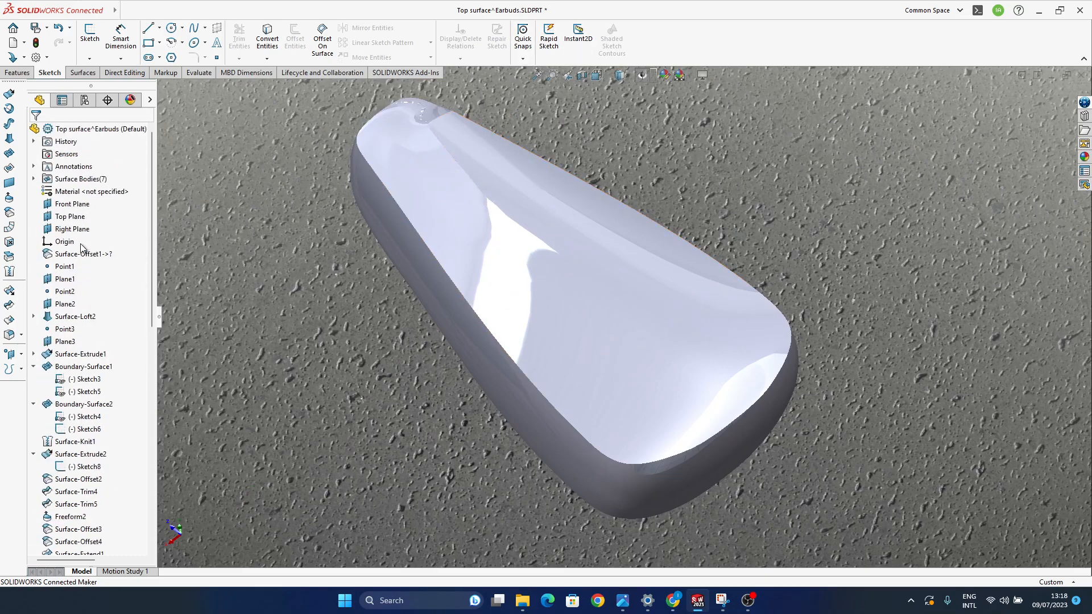
{"action": "scroll", "coordinate": [81, 249], "scroll_direction": "down", "scroll_amount": 15}
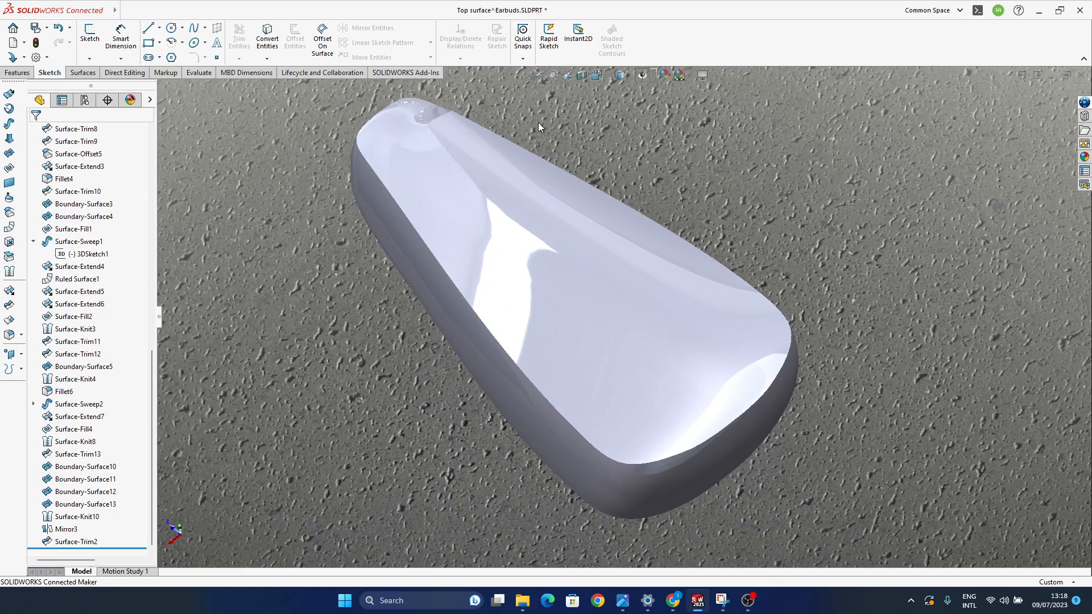
Step: Try the Dusty Antique and Strip Lighting scenes on the model
{"action": "left_click", "coordinate": [680, 75]}
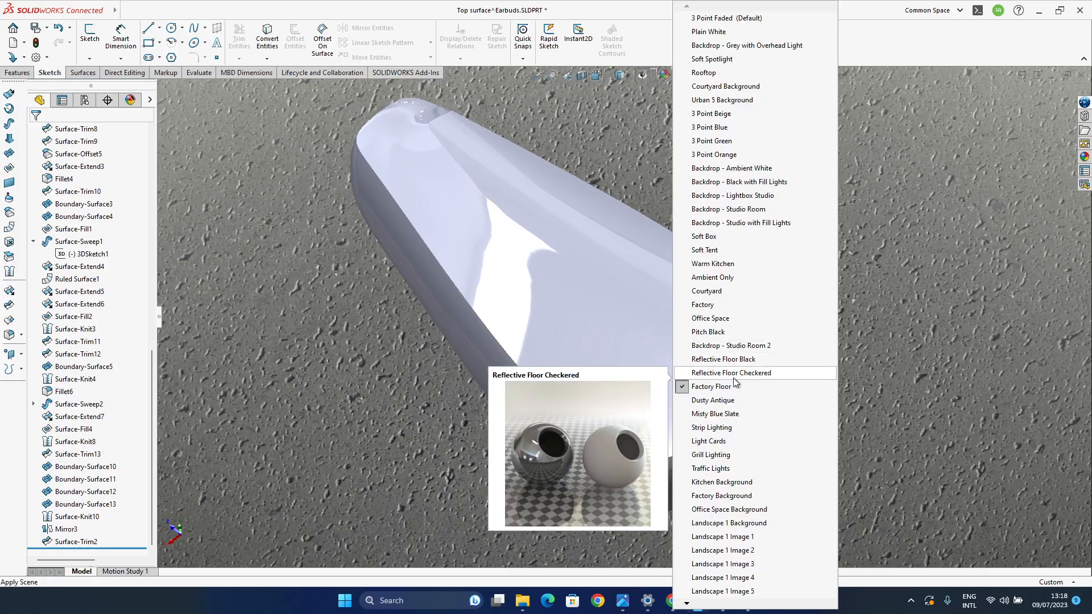
{"action": "left_click", "coordinate": [713, 401]}
{"action": "left_click", "coordinate": [683, 80]}
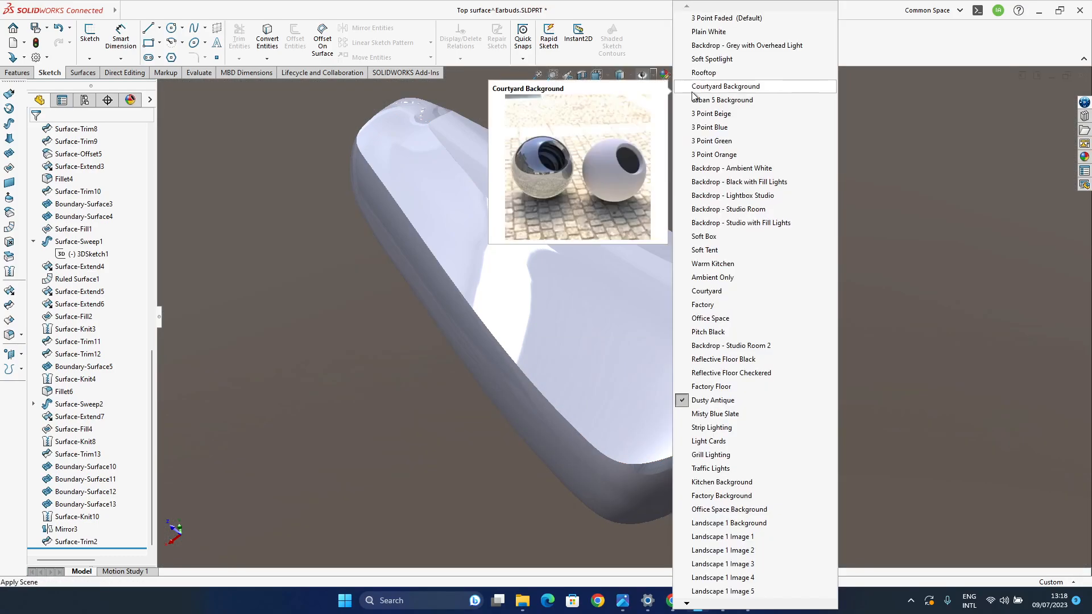
{"action": "left_click", "coordinate": [738, 431]}
{"action": "mouse_move", "coordinate": [623, 356]}
{"action": "middle_mouse_down"}
{"action": "mouse_move", "coordinate": [626, 330]}
{"action": "mouse_move", "coordinate": [623, 355]}
{"action": "middle_mouse_up"}
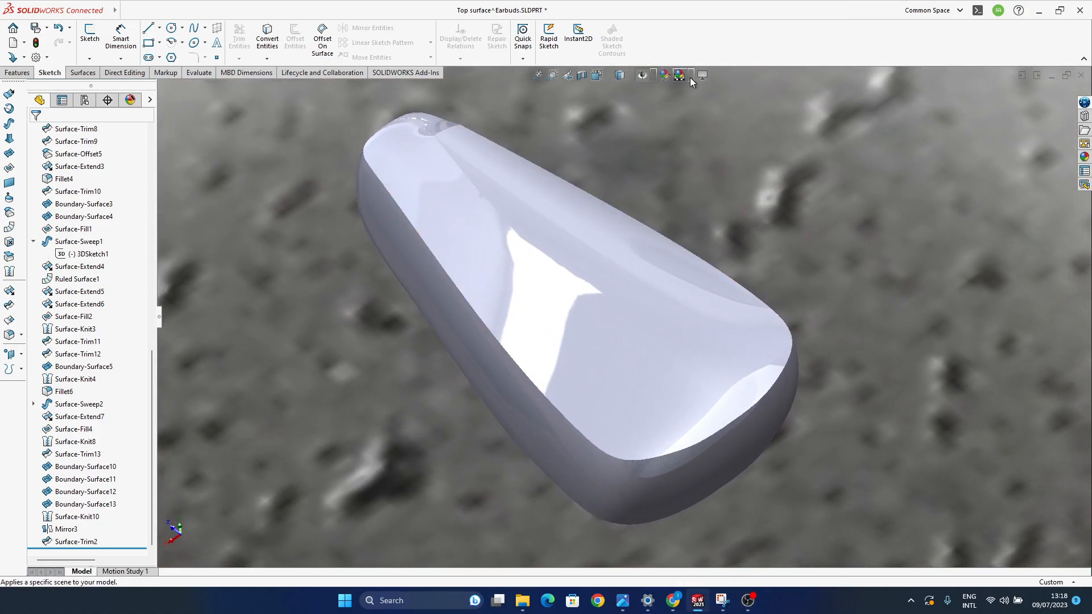
Step: Try the Office Space Background and Factory scenes while checking the body from different angles
{"action": "left_click", "coordinate": [692, 81]}
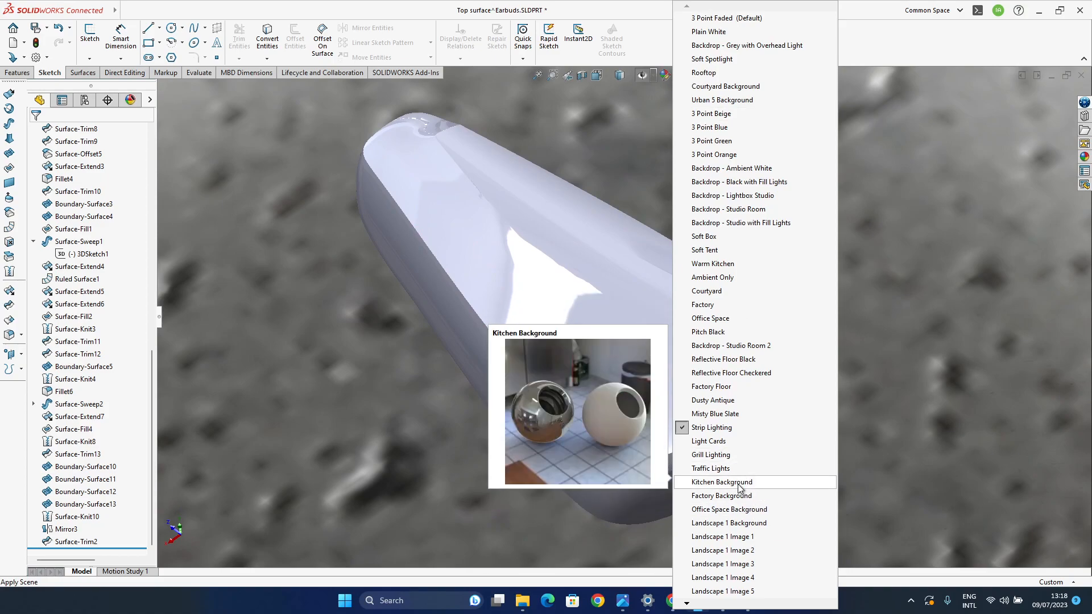
{"action": "left_click", "coordinate": [739, 515]}
{"action": "middle_click_drag", "start_coordinate": [592, 409], "coordinate": [579, 279]}
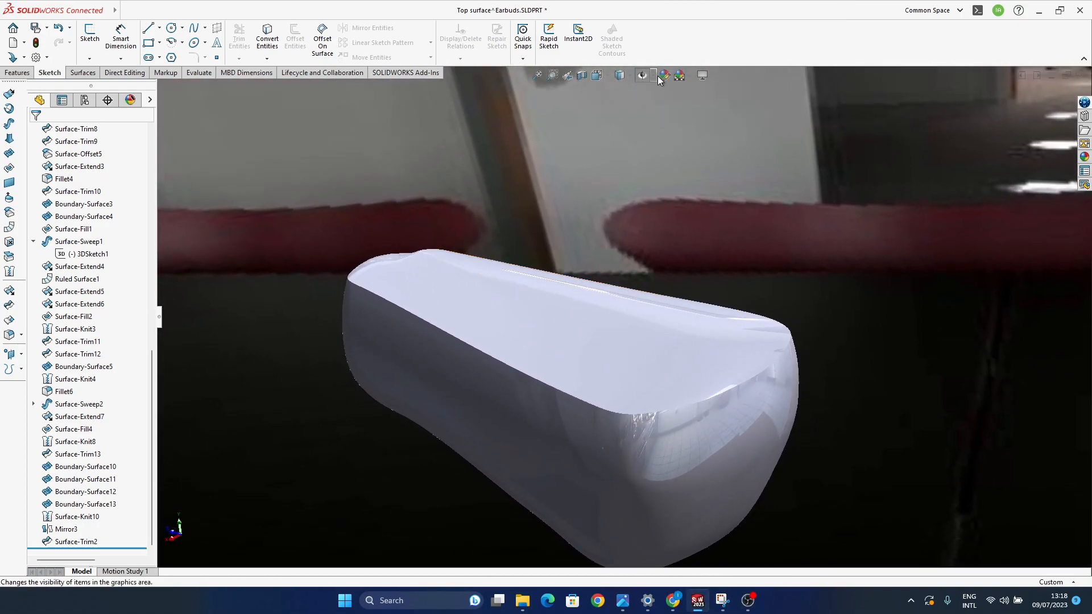
{"action": "left_click", "coordinate": [689, 78]}
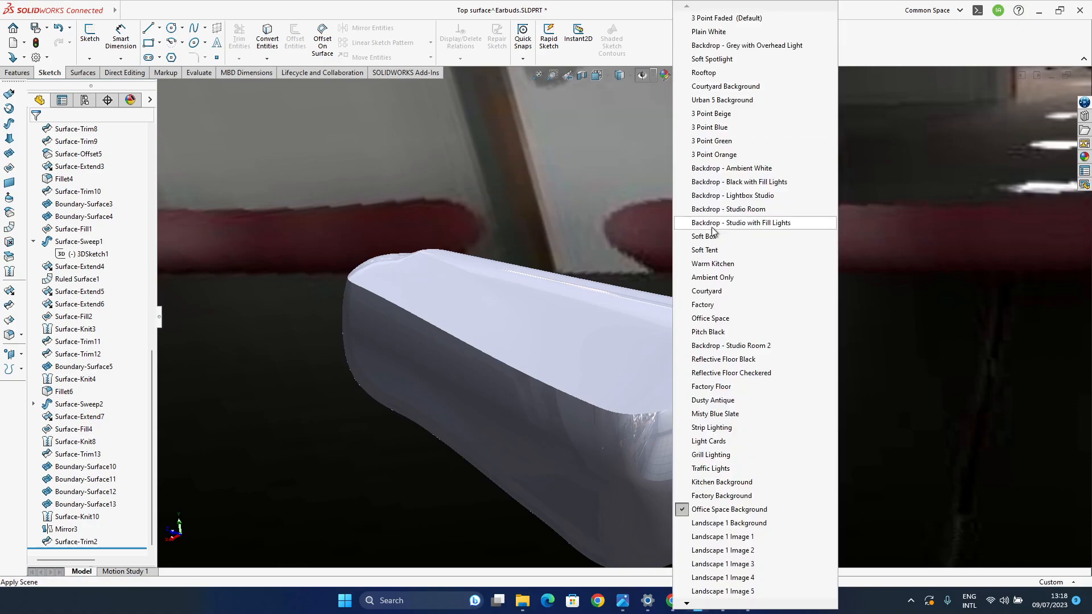
{"action": "left_click", "coordinate": [721, 305]}
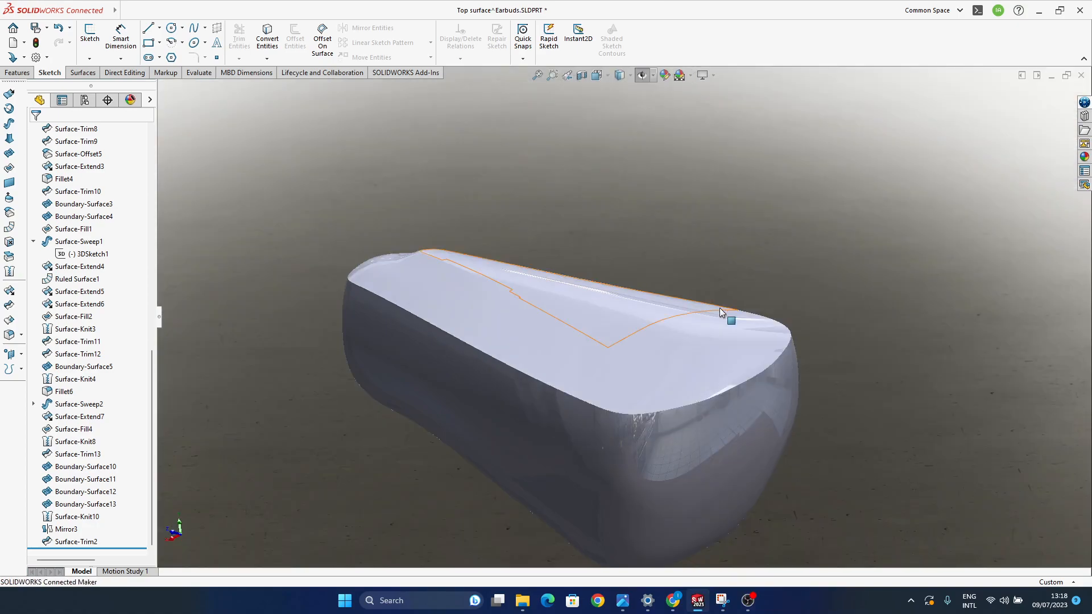
{"action": "middle_click_drag", "start_coordinate": [720, 306], "coordinate": [702, 383]}
Step: Try a plain backdrop scene and check the highlights on the top surface up close
{"action": "left_click", "coordinate": [691, 77]}
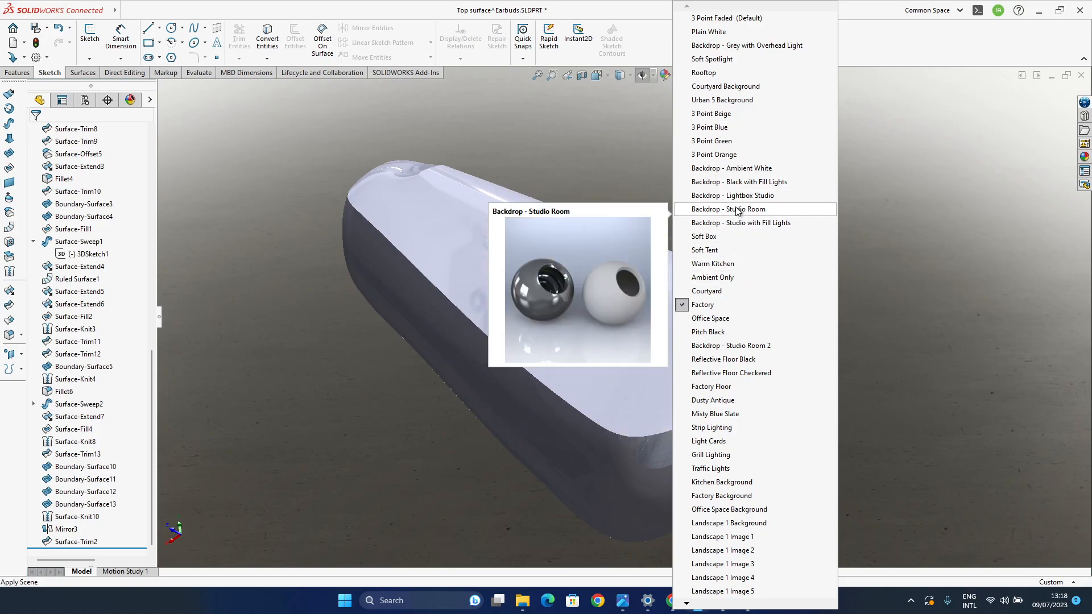
{"action": "left_click", "coordinate": [742, 171]}
{"action": "middle_click_drag", "start_coordinate": [624, 313], "coordinate": [611, 356]}
{"action": "scroll", "coordinate": [588, 353], "scroll_direction": "down", "scroll_amount": 3}
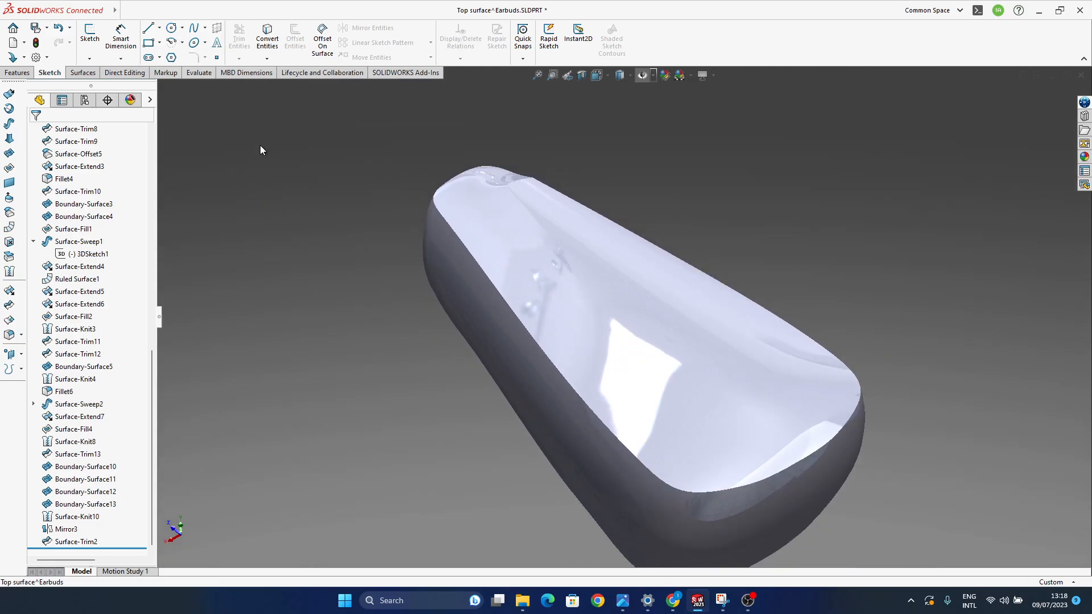
Step: Examine the top surface's continuity with Zebra Stripes from several angles, and turn the stripes off
{"action": "left_click", "coordinate": [200, 73]}
{"action": "left_click", "coordinate": [521, 42]}
{"action": "middle_click_drag", "start_coordinate": [586, 307], "coordinate": [743, 329]}
{"action": "scroll", "coordinate": [566, 292], "scroll_direction": "down", "scroll_amount": 4}
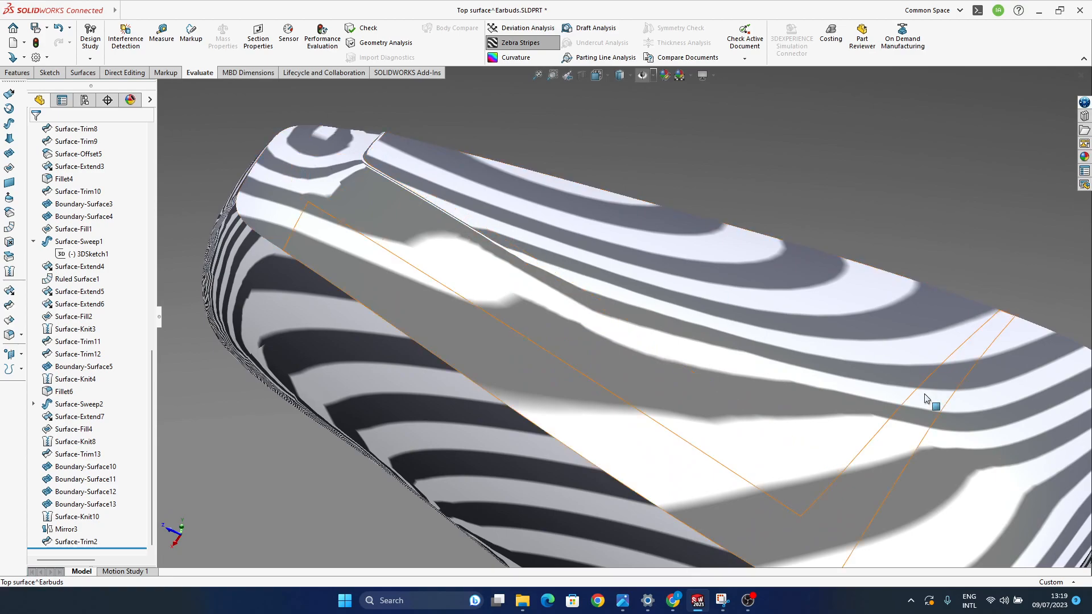
{"action": "middle_click_drag", "start_coordinate": [714, 398], "coordinate": [670, 392]}
{"action": "scroll", "coordinate": [706, 397], "scroll_direction": "up", "scroll_amount": 2}
{"action": "middle_click_drag", "start_coordinate": [739, 490], "coordinate": [664, 398]}
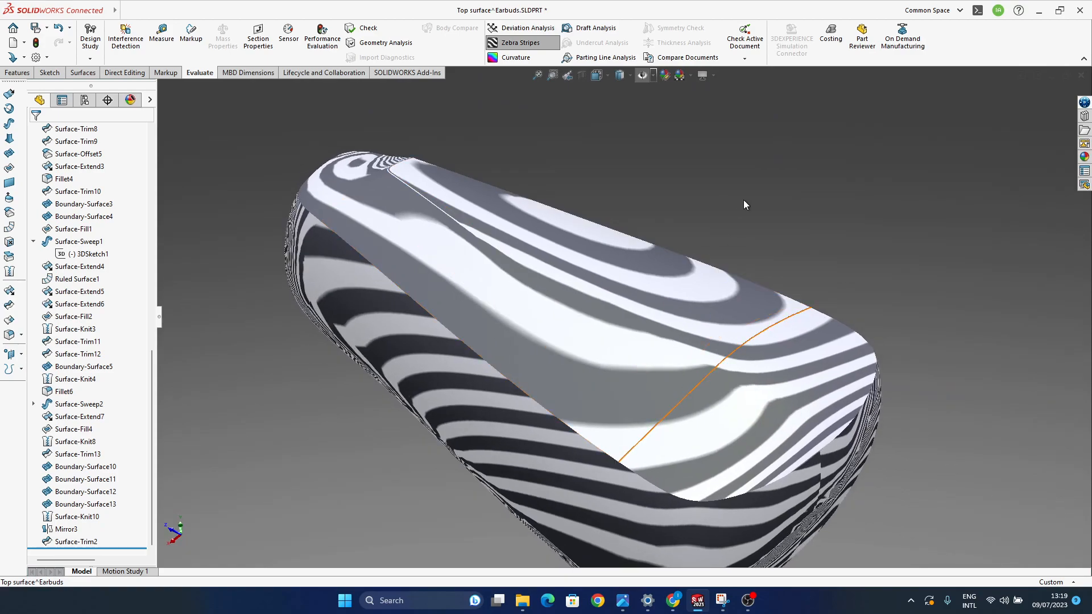
{"action": "left_click", "coordinate": [519, 43]}
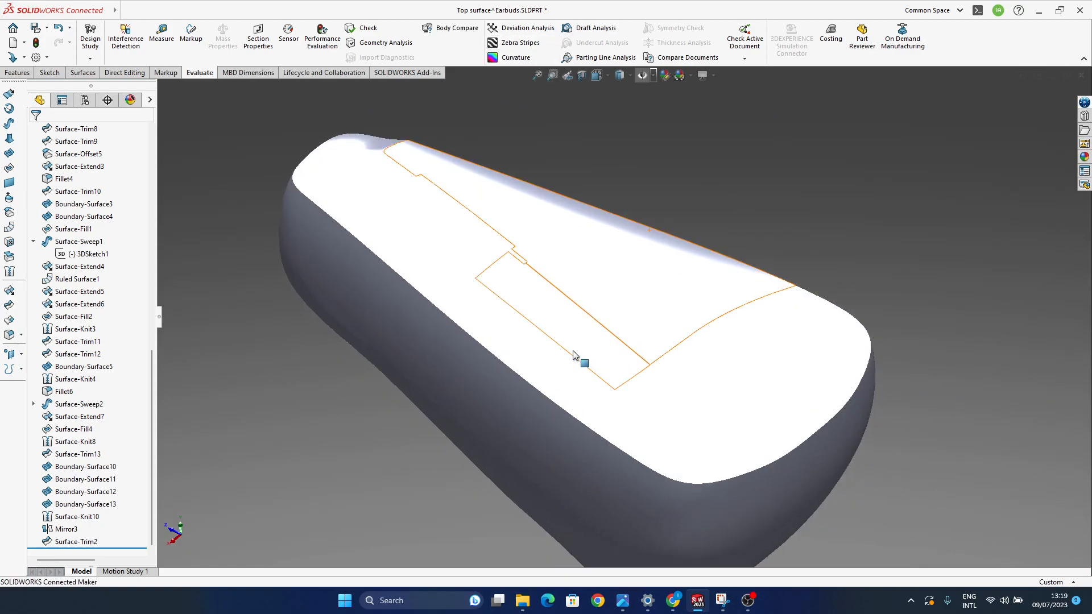
Step: Try the 3 Point Orange scene and apply the Urban 5 Background scene instead
{"action": "mouse_move", "coordinate": [572, 353]}
{"action": "middle_mouse_down"}
{"action": "mouse_move", "coordinate": [531, 337]}
{"action": "mouse_move", "coordinate": [690, 504]}
{"action": "mouse_move", "coordinate": [665, 422]}
{"action": "mouse_move", "coordinate": [604, 326]}
{"action": "mouse_move", "coordinate": [556, 420]}
{"action": "mouse_move", "coordinate": [568, 302]}
{"action": "mouse_move", "coordinate": [558, 292]}
{"action": "mouse_move", "coordinate": [544, 343]}
{"action": "mouse_move", "coordinate": [554, 373]}
{"action": "mouse_move", "coordinate": [518, 385]}
{"action": "mouse_move", "coordinate": [632, 146]}
{"action": "middle_mouse_up"}
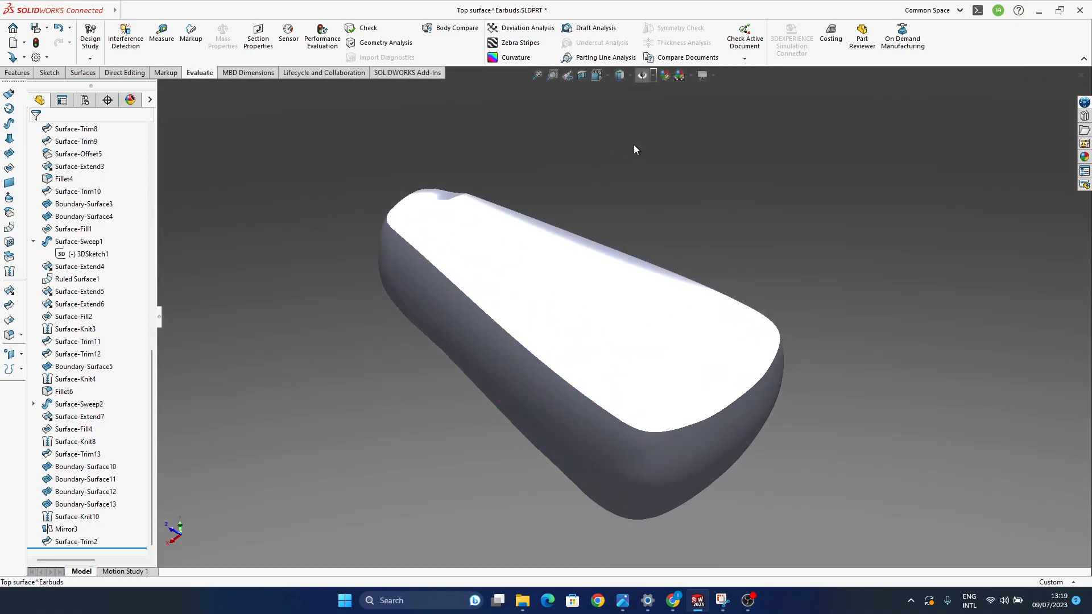
{"action": "left_click", "coordinate": [690, 76]}
{"action": "left_click", "coordinate": [717, 151]}
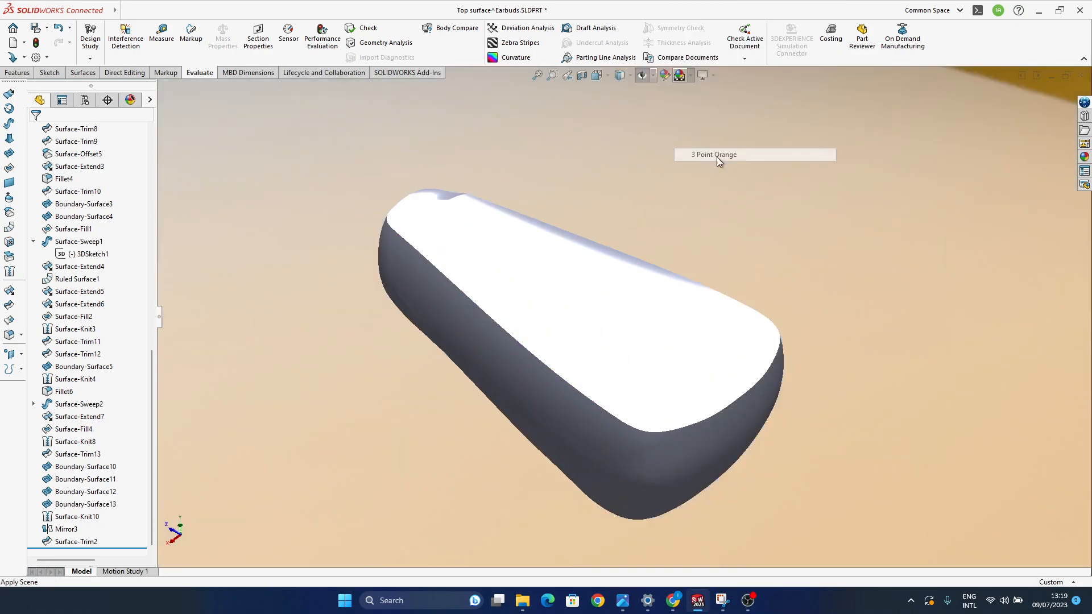
{"action": "left_click", "coordinate": [692, 76]}
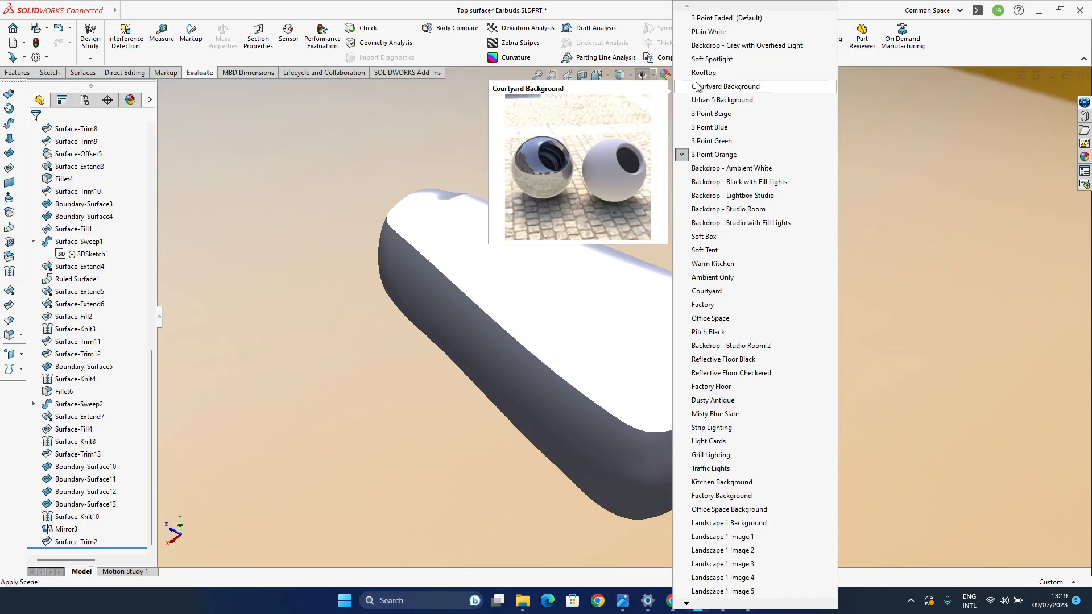
{"action": "left_click", "coordinate": [717, 102]}
{"action": "middle_click_drag", "start_coordinate": [538, 352], "coordinate": [548, 269]}
Step: Toggle RealView Graphics and check the shading of the top surface from above
{"action": "left_click", "coordinate": [716, 76]}
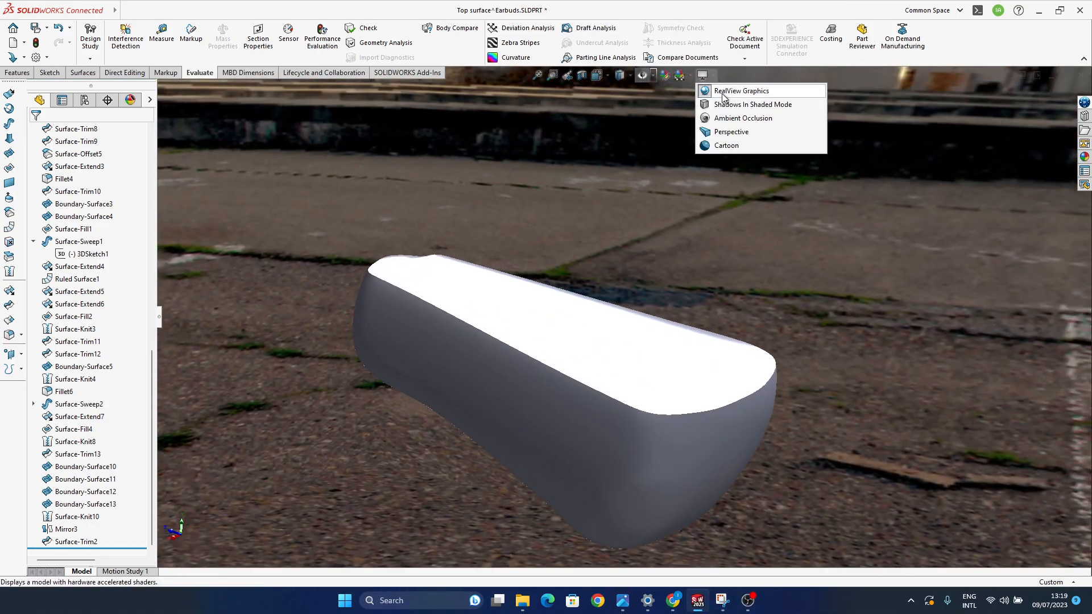
{"action": "left_click", "coordinate": [724, 92]}
{"action": "mouse_move", "coordinate": [562, 306]}
{"action": "middle_mouse_down", "text": "ctrl"}
{"action": "mouse_move", "coordinate": [571, 285]}
{"action": "mouse_move", "coordinate": [537, 416]}
{"action": "mouse_move", "coordinate": [763, 298]}
{"action": "middle_mouse_up", "text": "ctrl"}
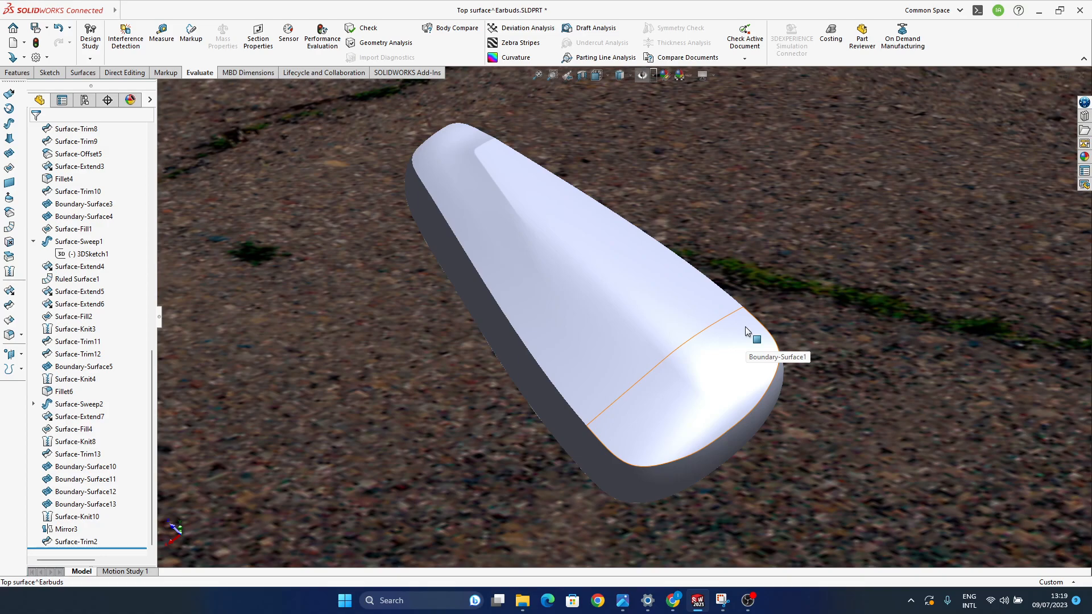
{"action": "mouse_move", "coordinate": [710, 420]}
{"action": "middle_mouse_down"}
{"action": "mouse_move", "coordinate": [702, 387]}
{"action": "mouse_move", "coordinate": [703, 402]}
{"action": "middle_mouse_up"}
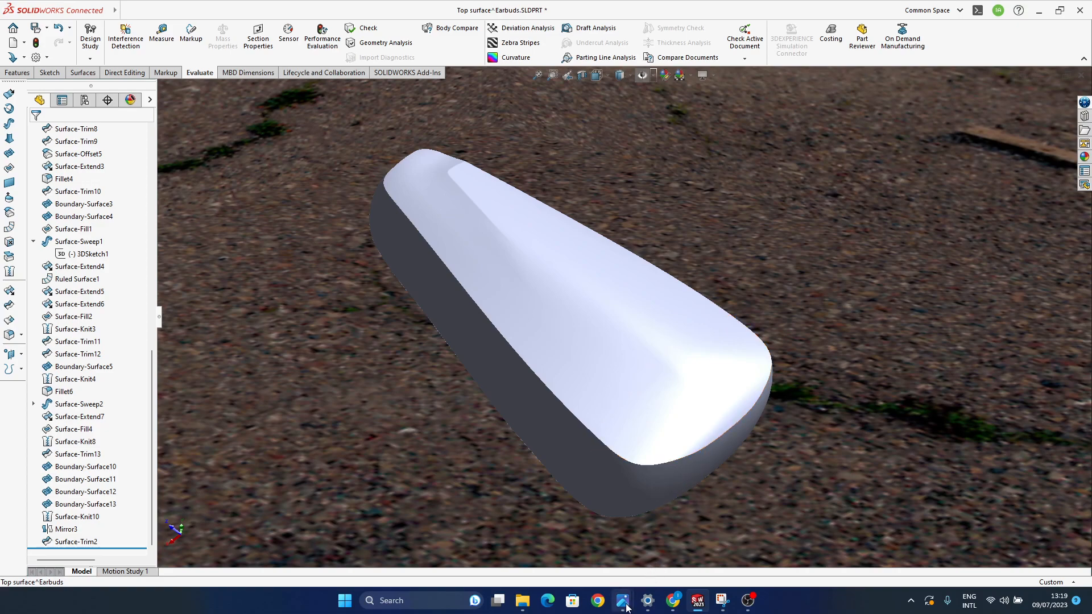
Step: Switch to the open image youtube advert card copy.jpg in the photo viewer
{"action": "mouse_move", "coordinate": [627, 608]}
{"action": "left_click", "coordinate": [646, 558]}
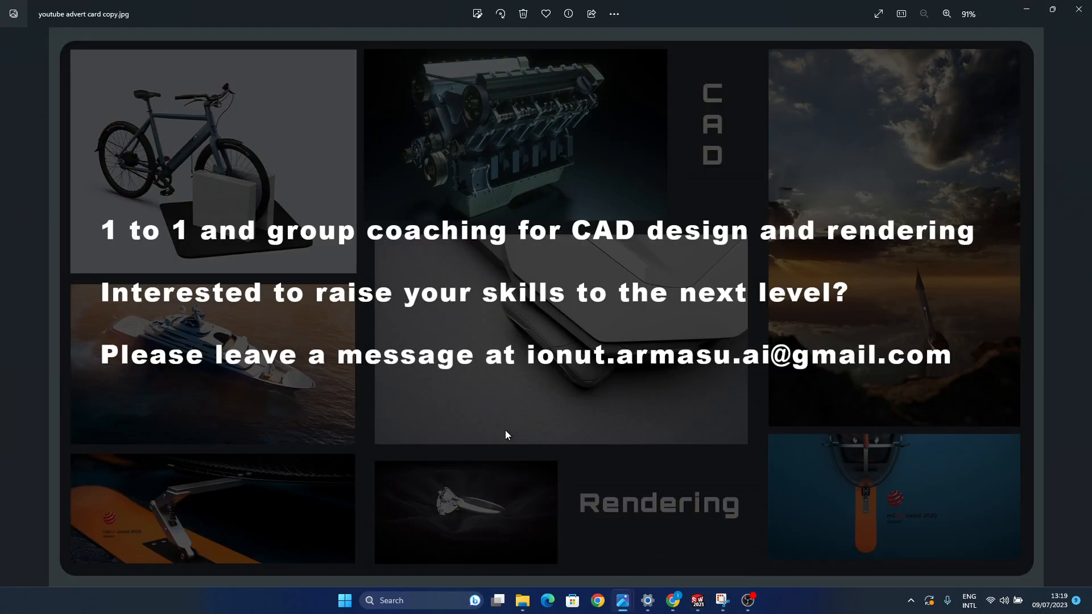